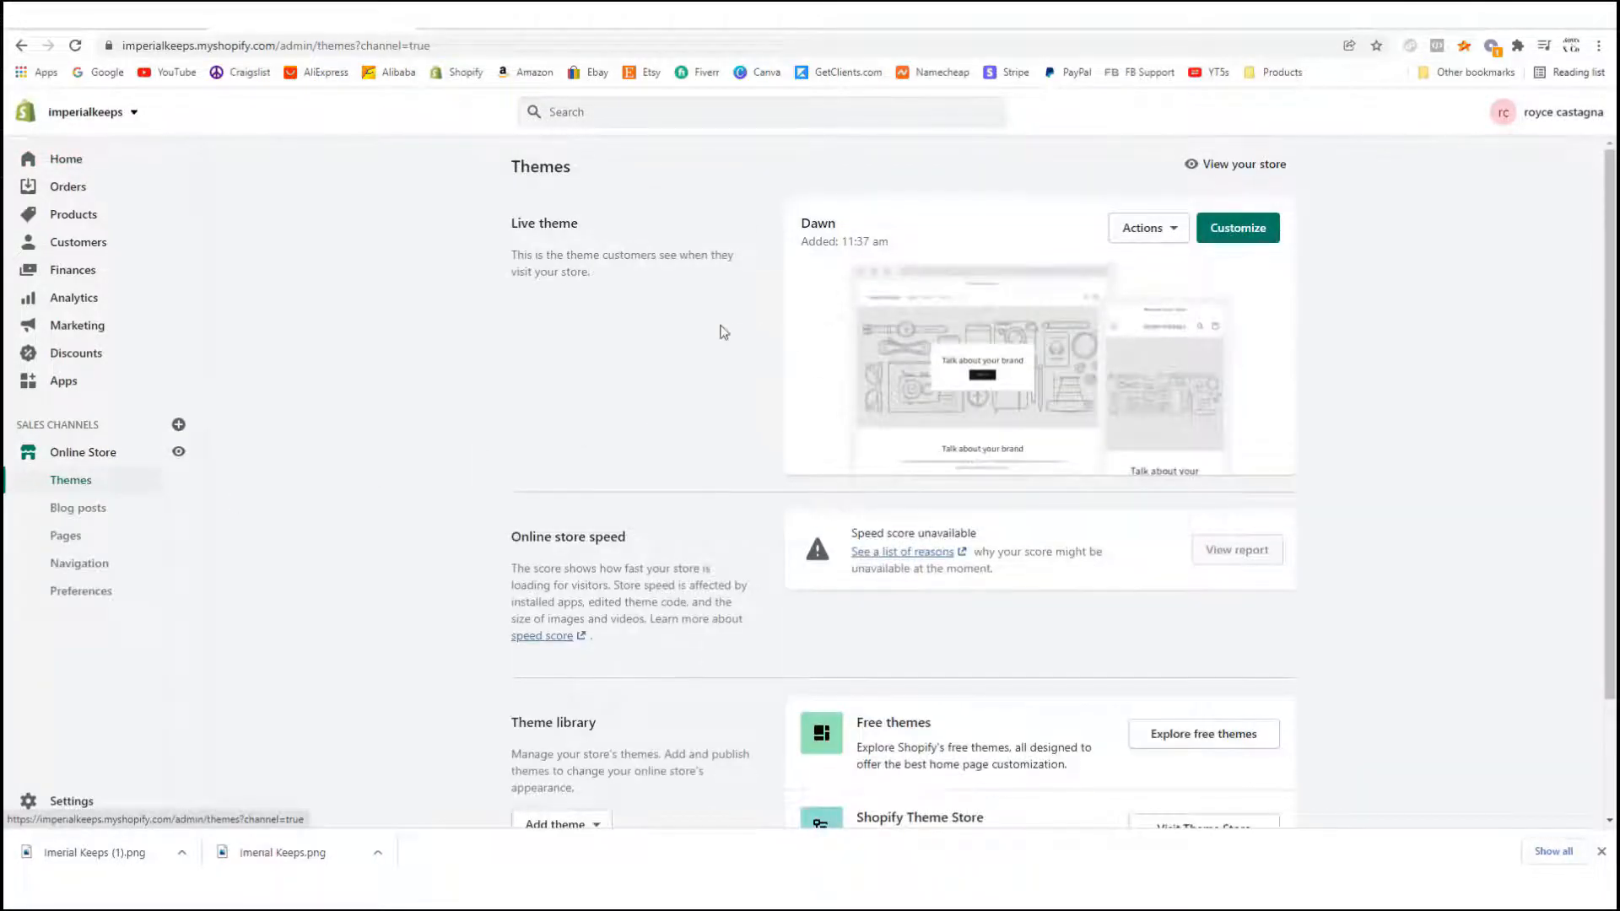
- Upload the theme file Debutify Theme.zip to the store's theme library
scroll(717, 337, down, 1)
scroll(756, 374, up, 1)
scroll(729, 365, down, 2)
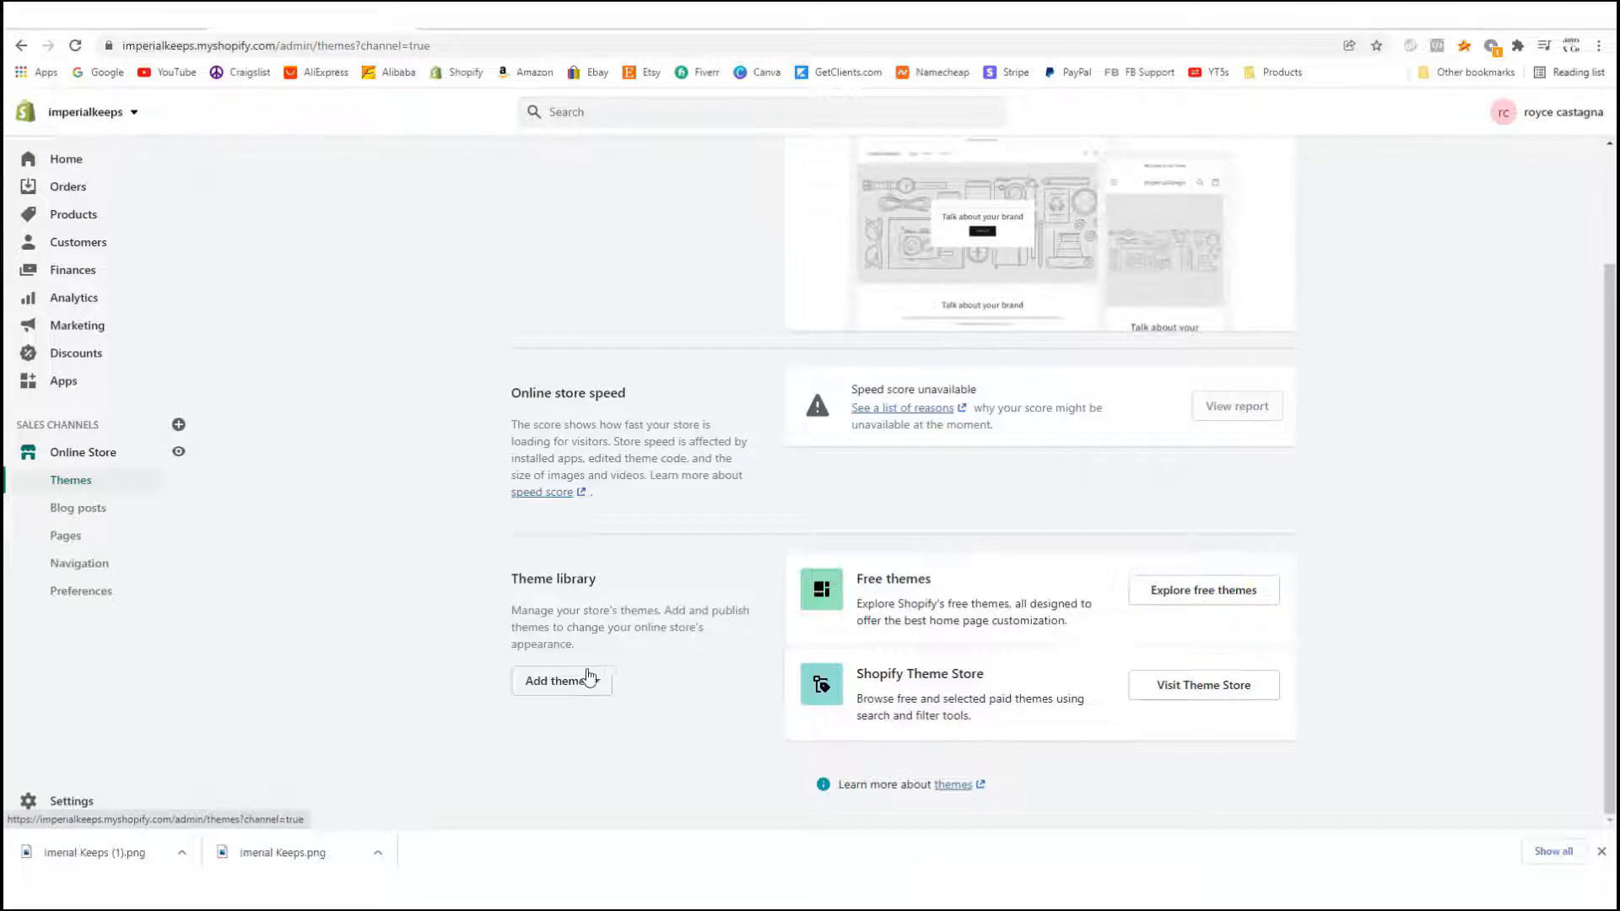
click(559, 686)
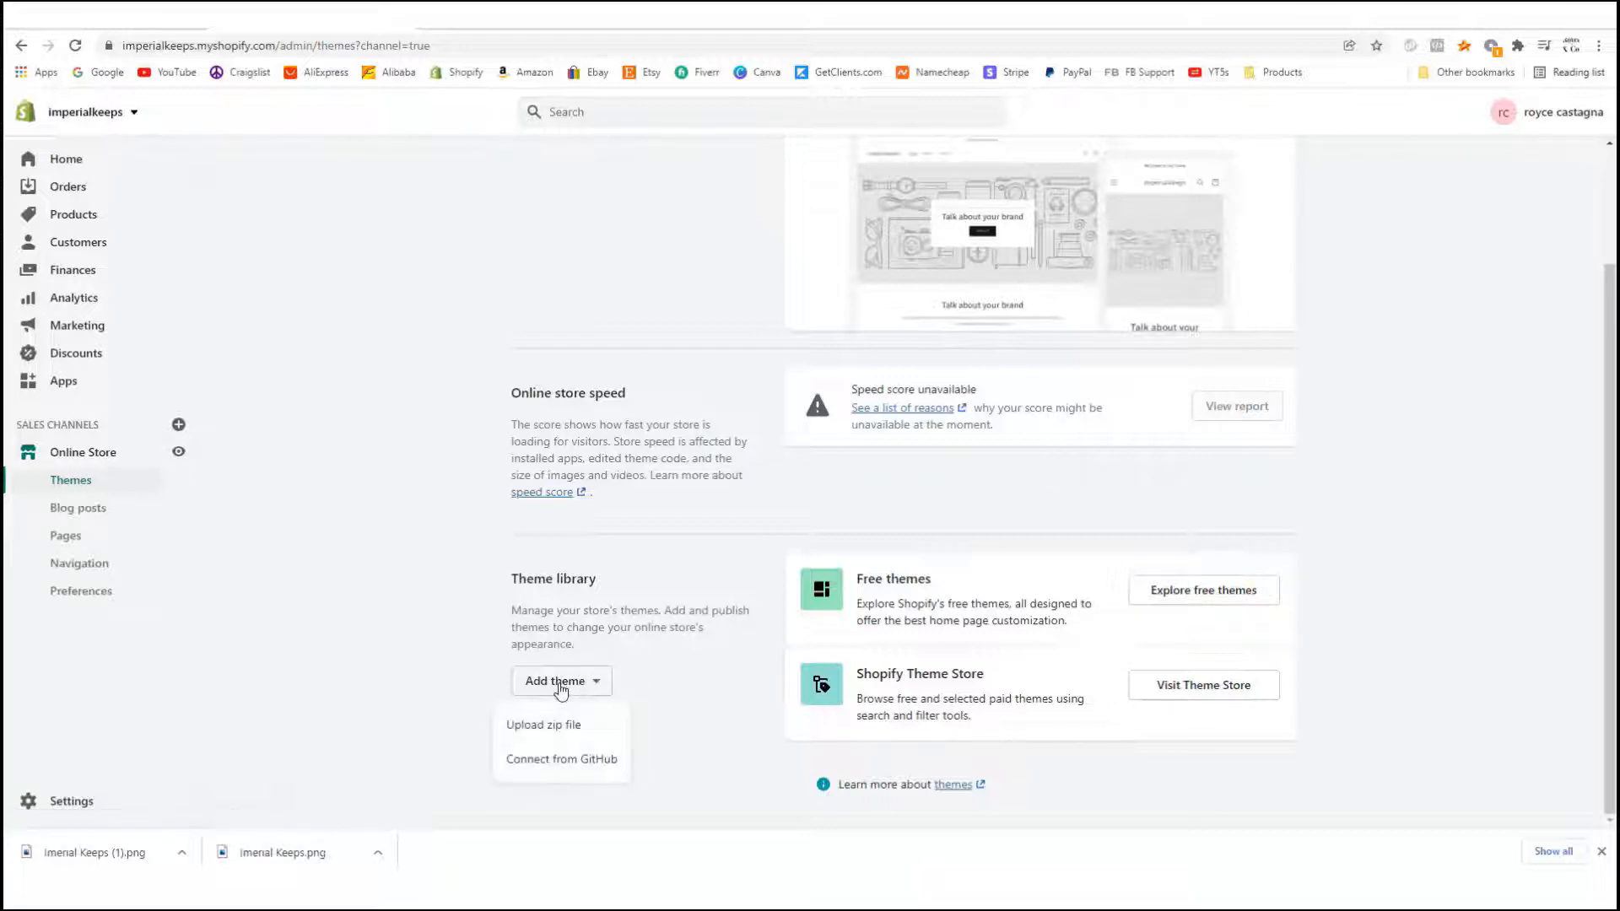
click(560, 728)
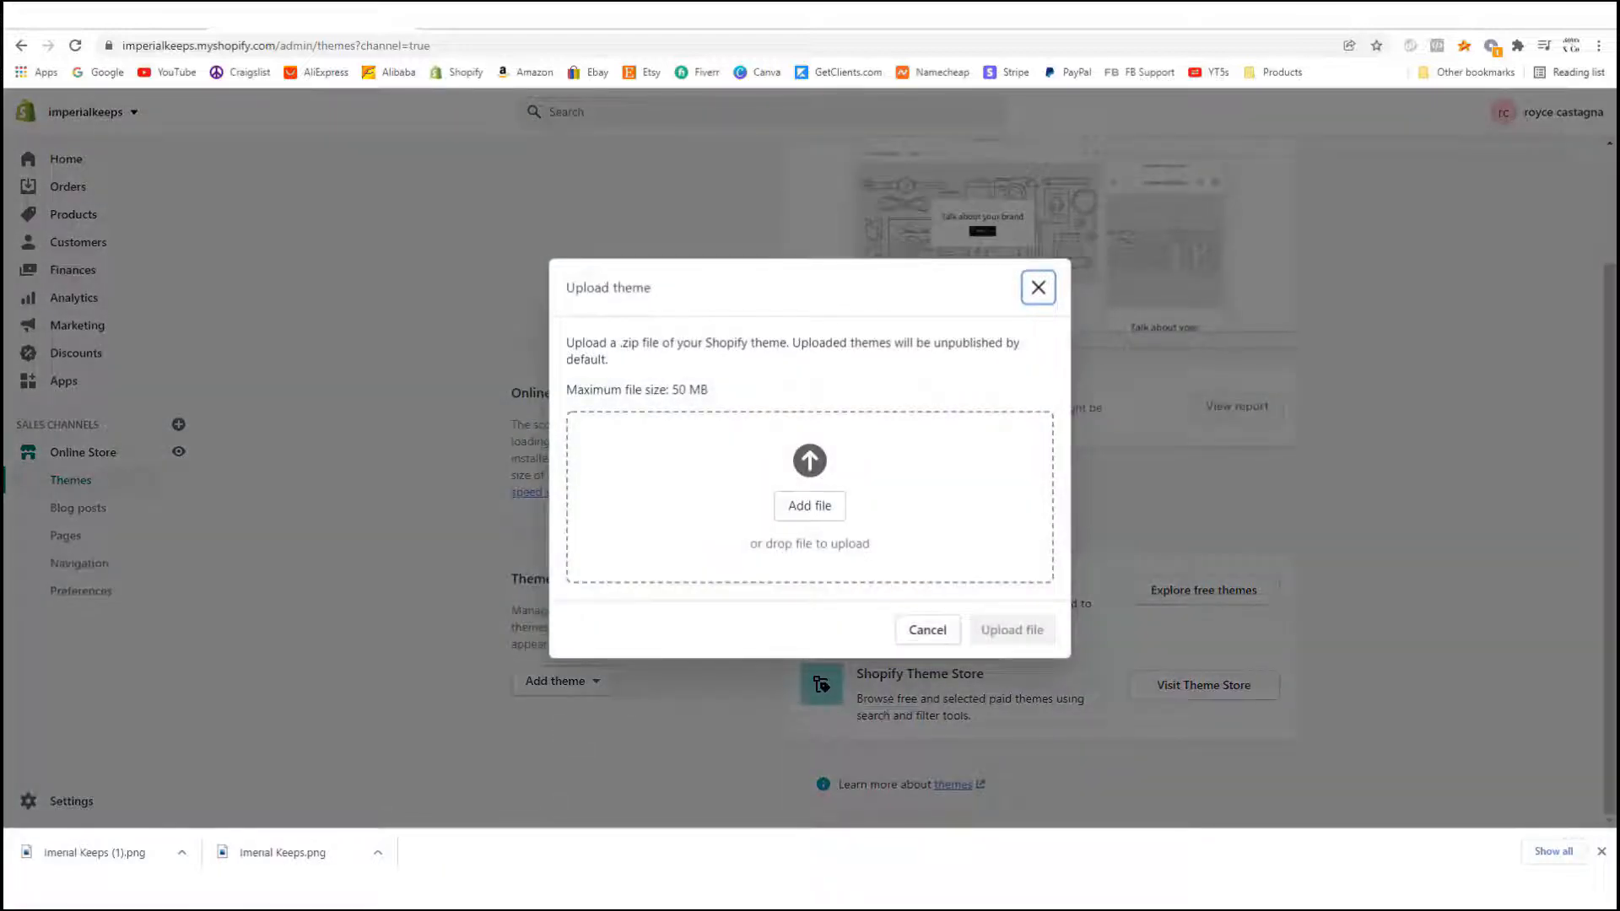
drag(1619, 507, 783, 489)
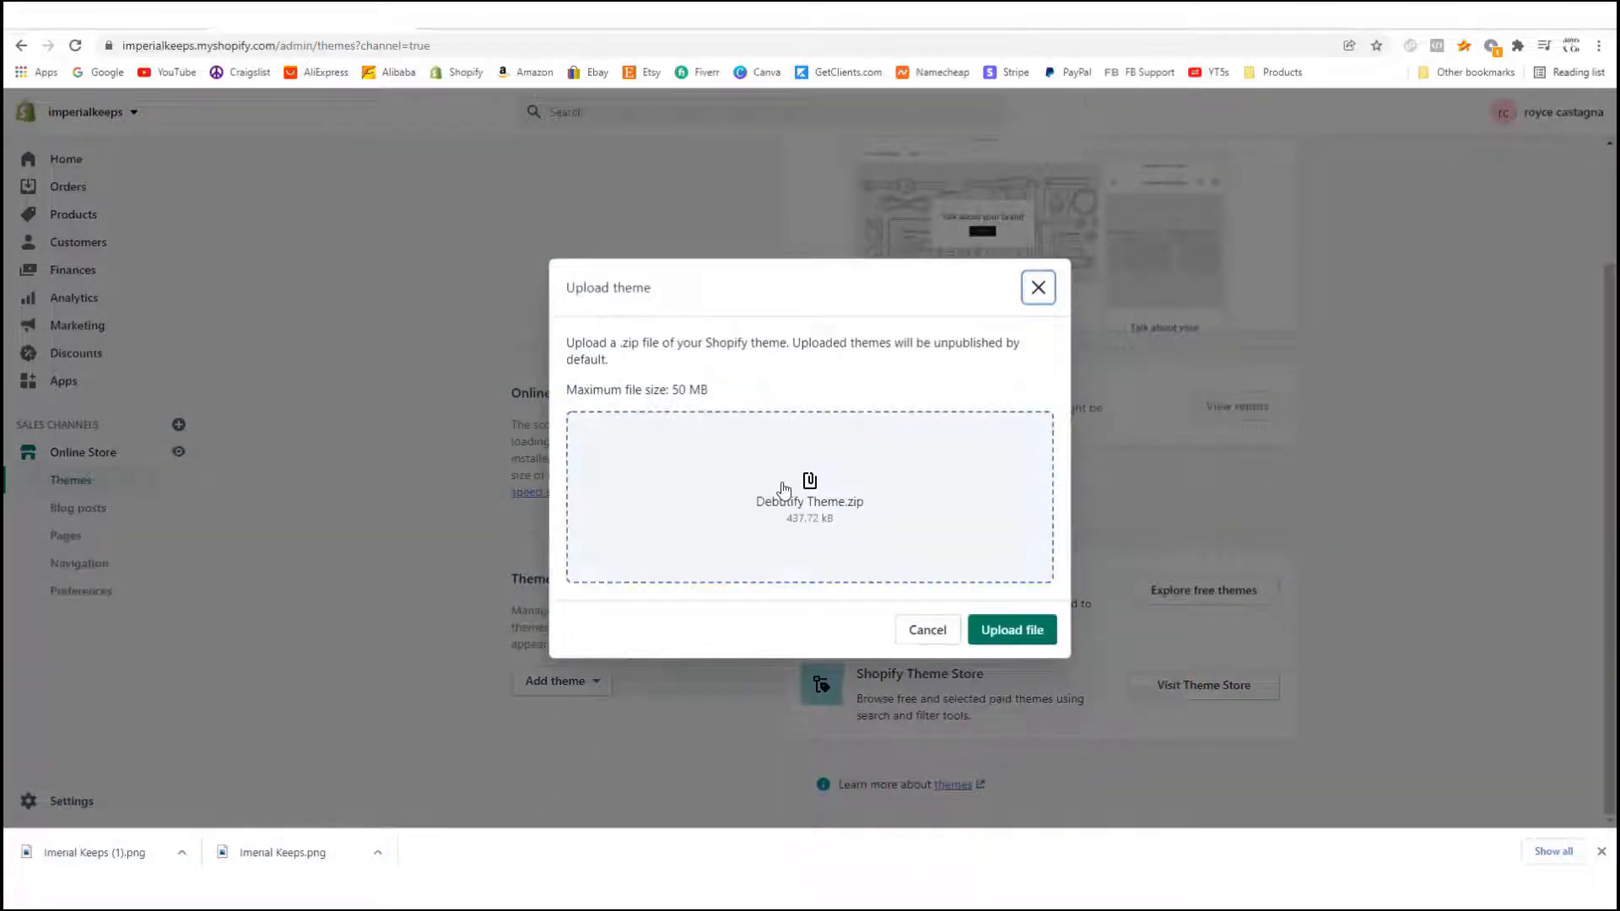
click(1024, 631)
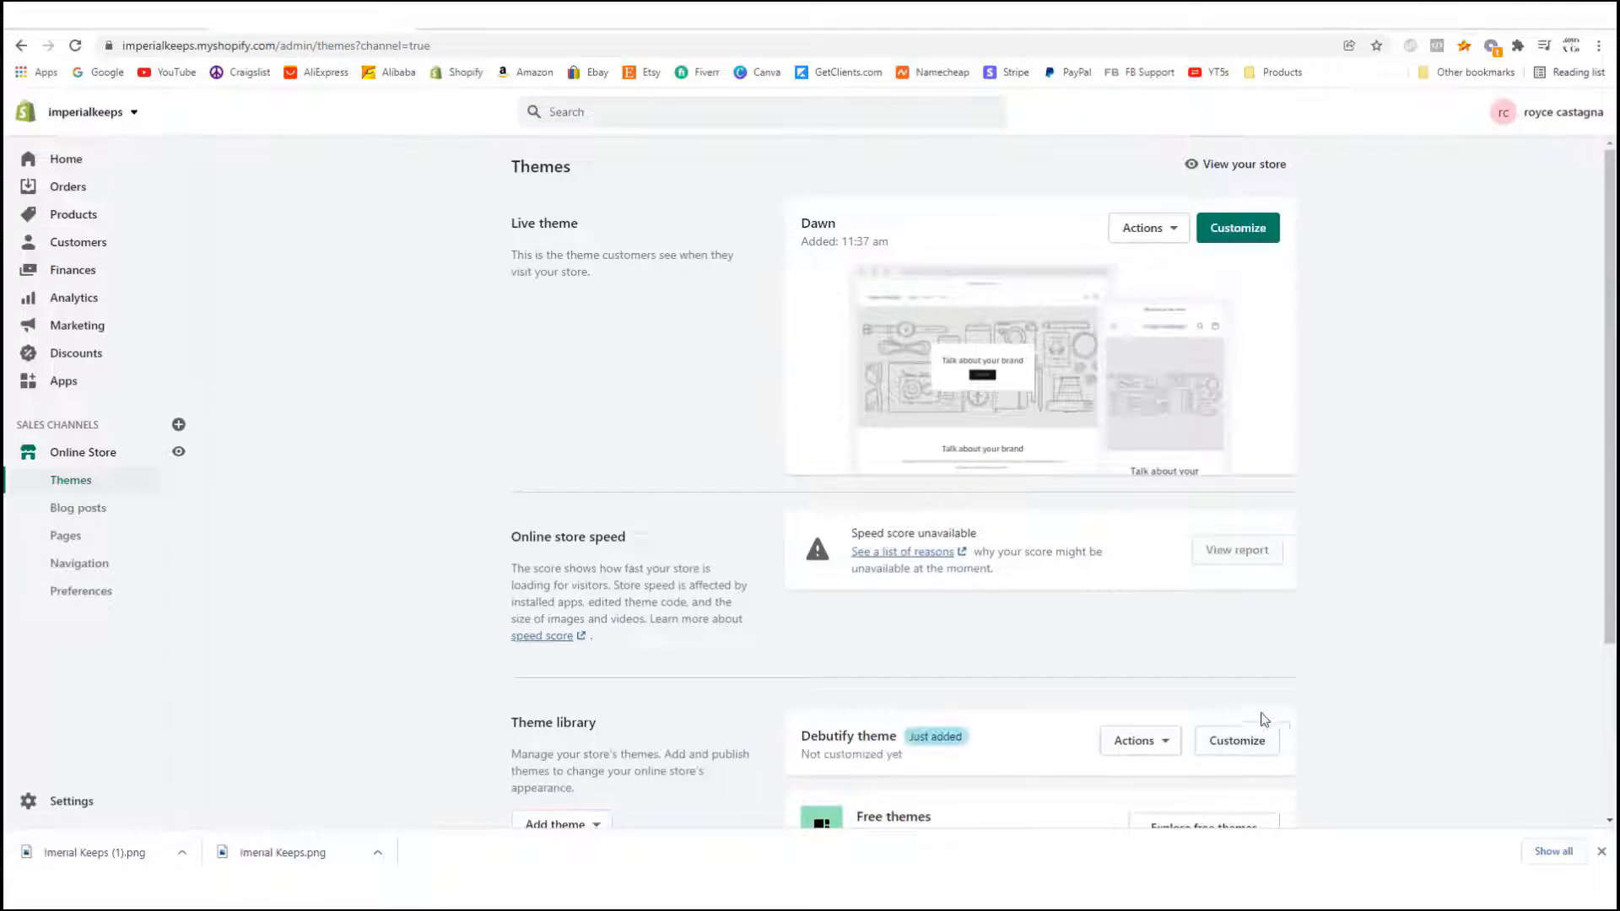
- Publish the Debutify theme from the theme library as the store's live theme
click(1163, 743)
click(1108, 530)
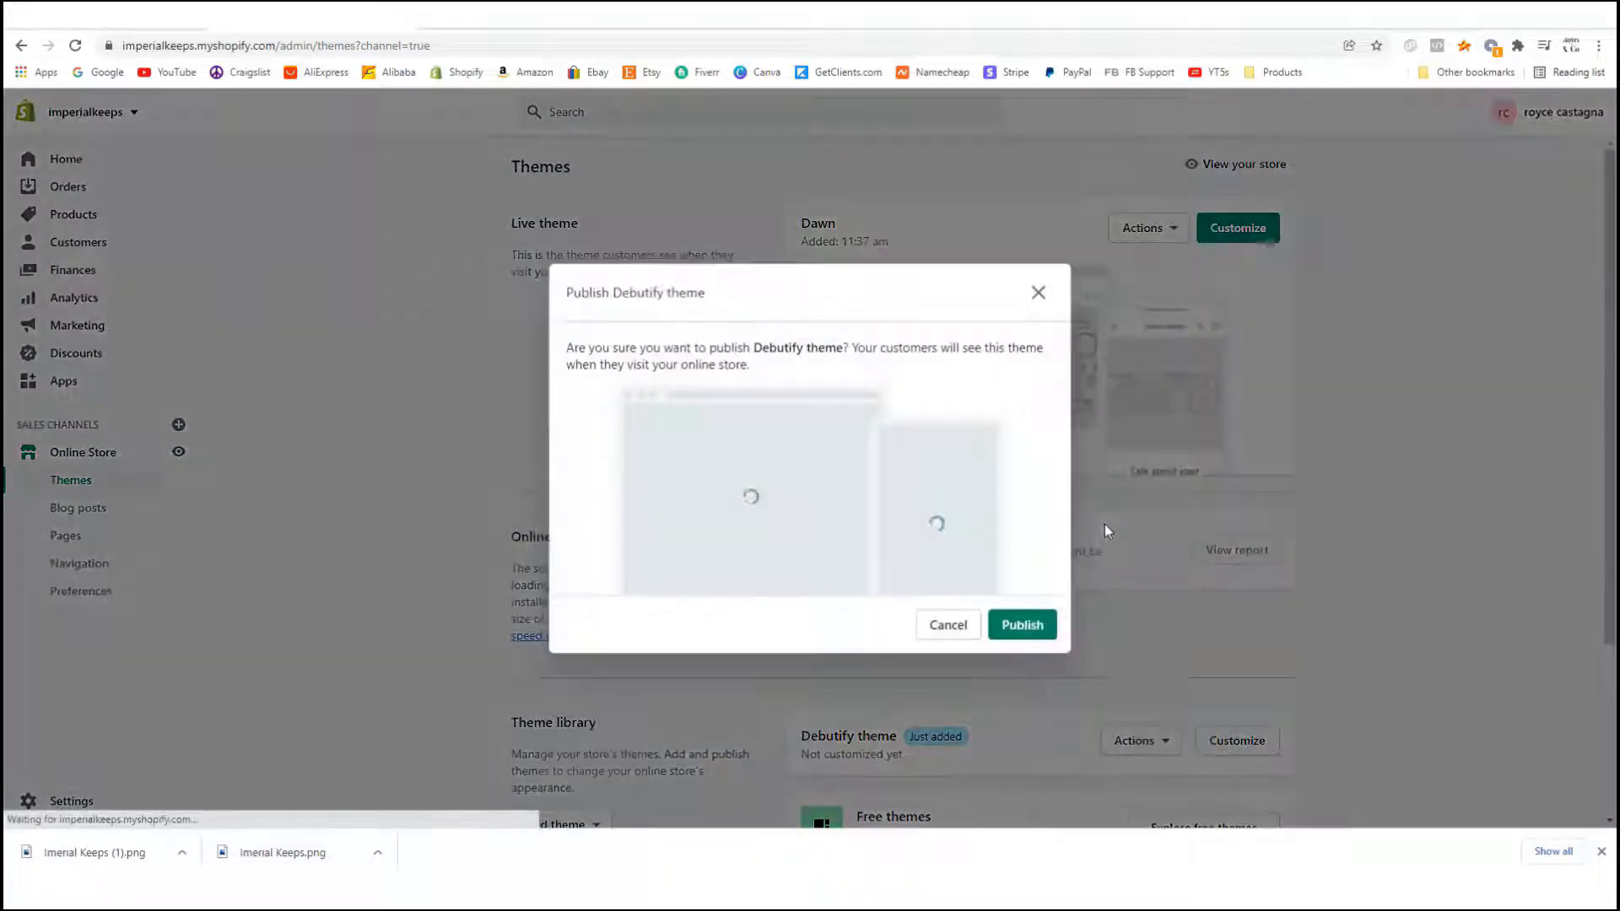
click(1022, 633)
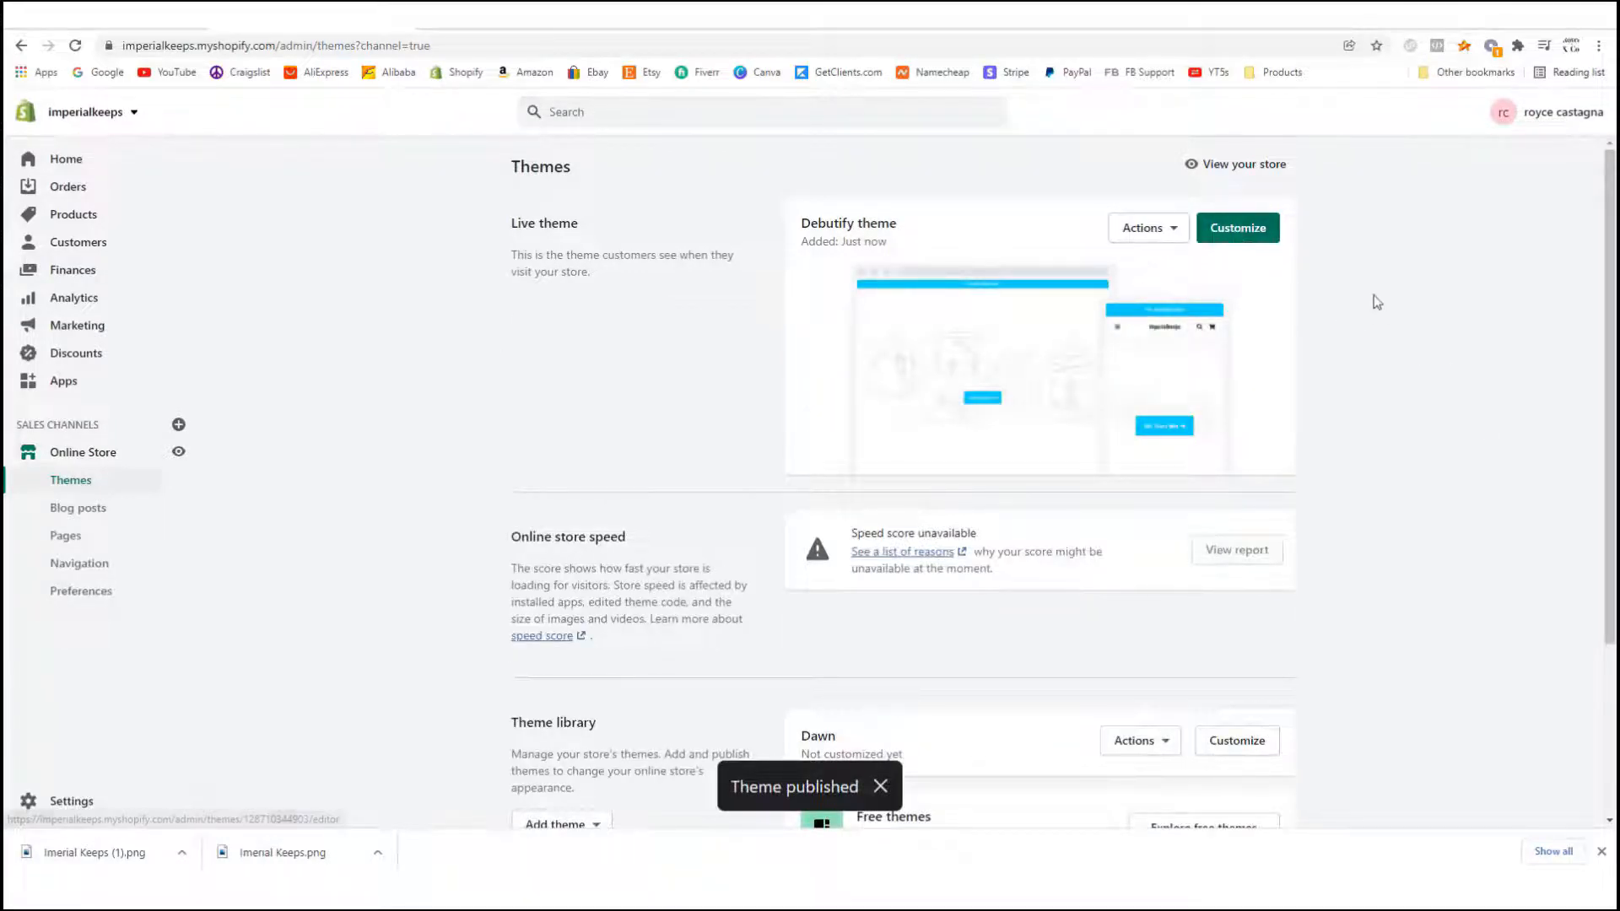
- Open the live Debutify theme for customizing and look through its home page preview
click(1221, 233)
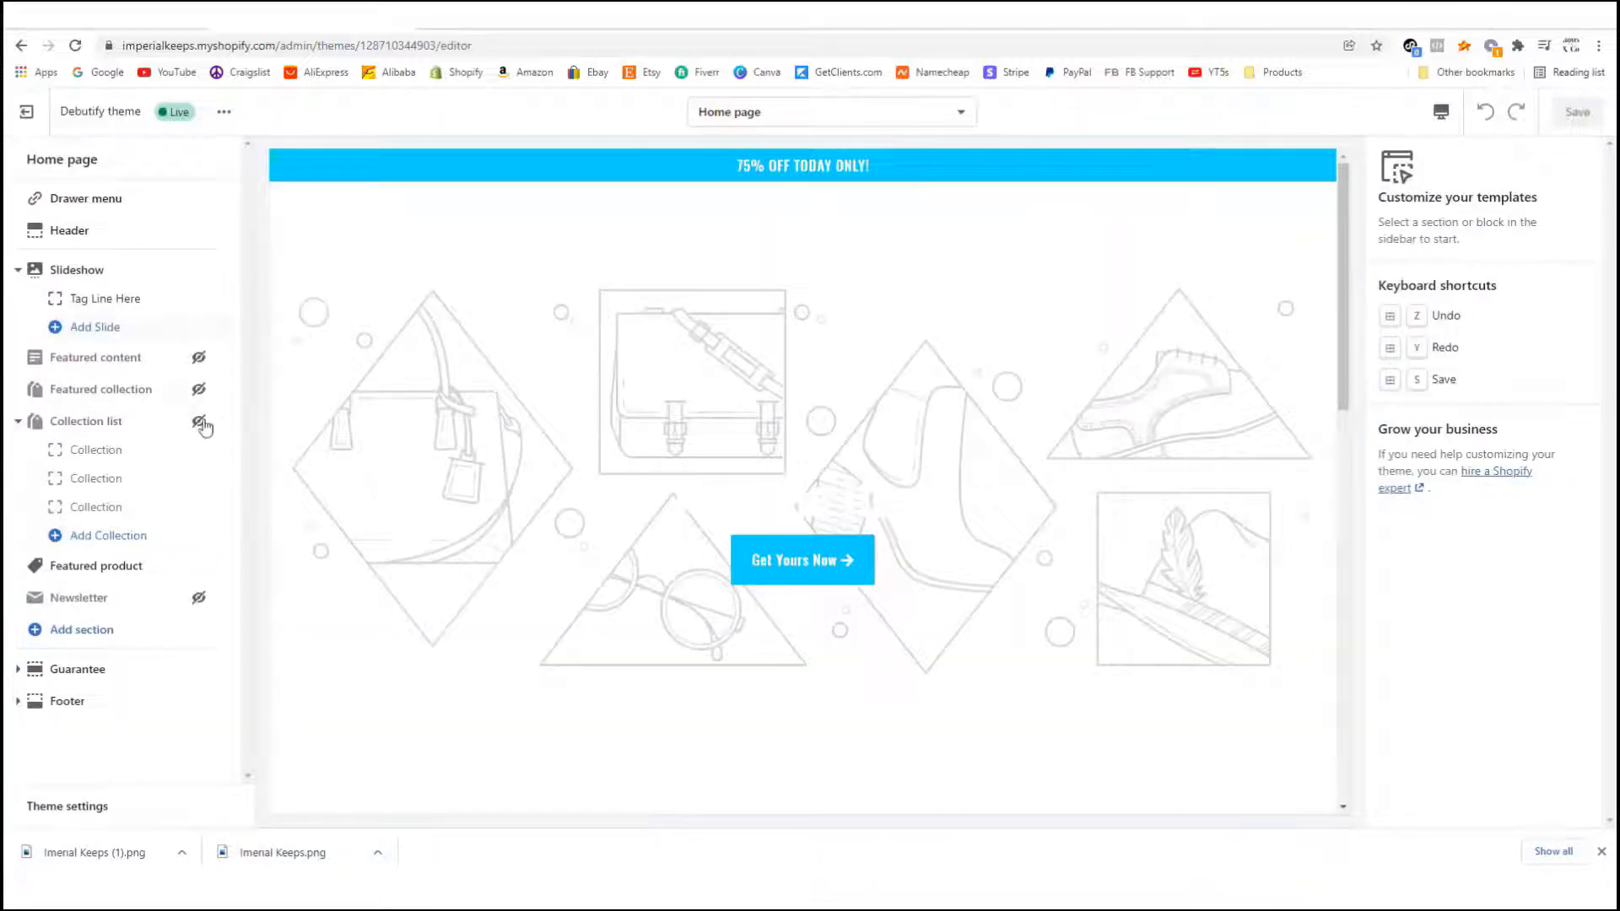
scroll(886, 387, down, 15)
scroll(834, 503, up, 15)
- Switch the home page preview to mobile view and examine its layout from the header to the featured product
click(1442, 116)
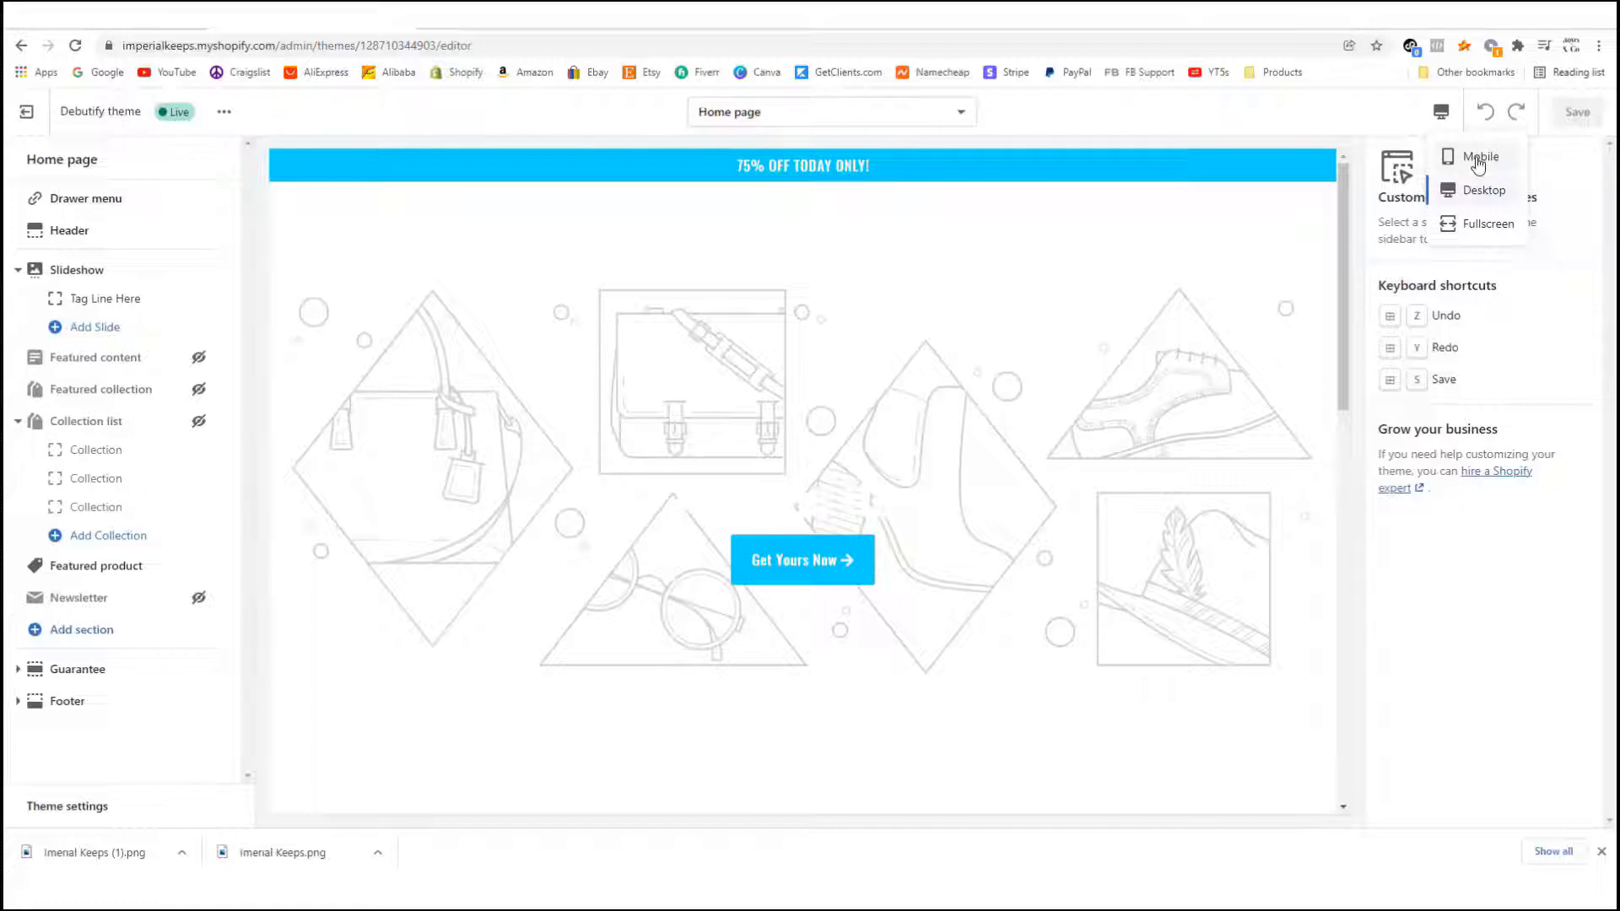
click(1479, 159)
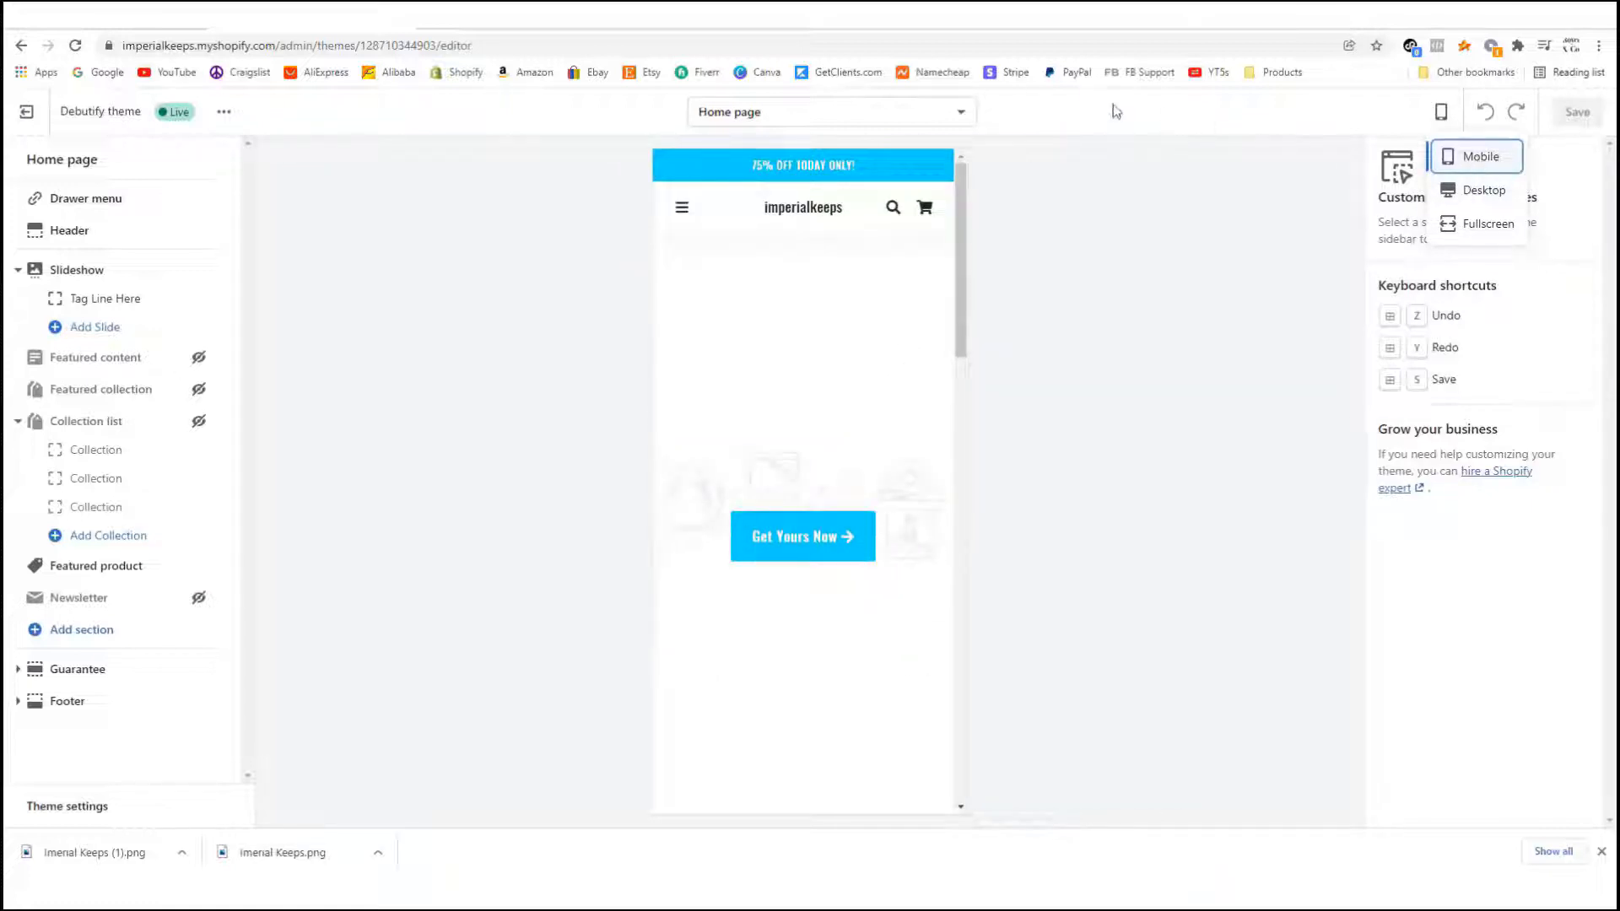
scroll(862, 437, down, 5)
scroll(863, 437, up, 6)
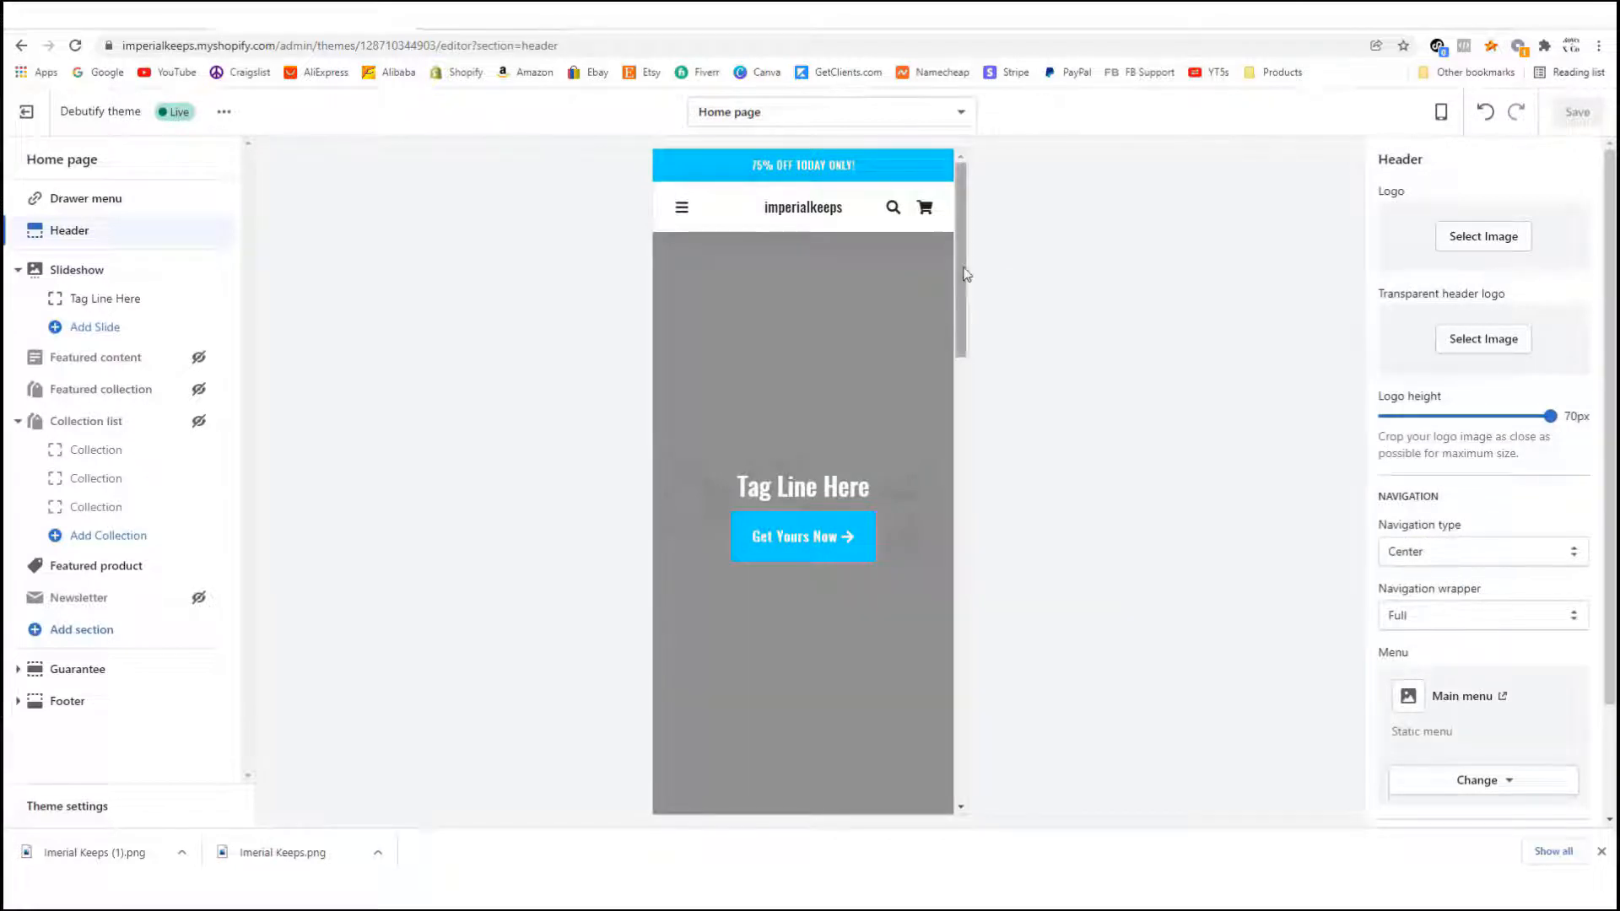
scroll(903, 337, down, 10)
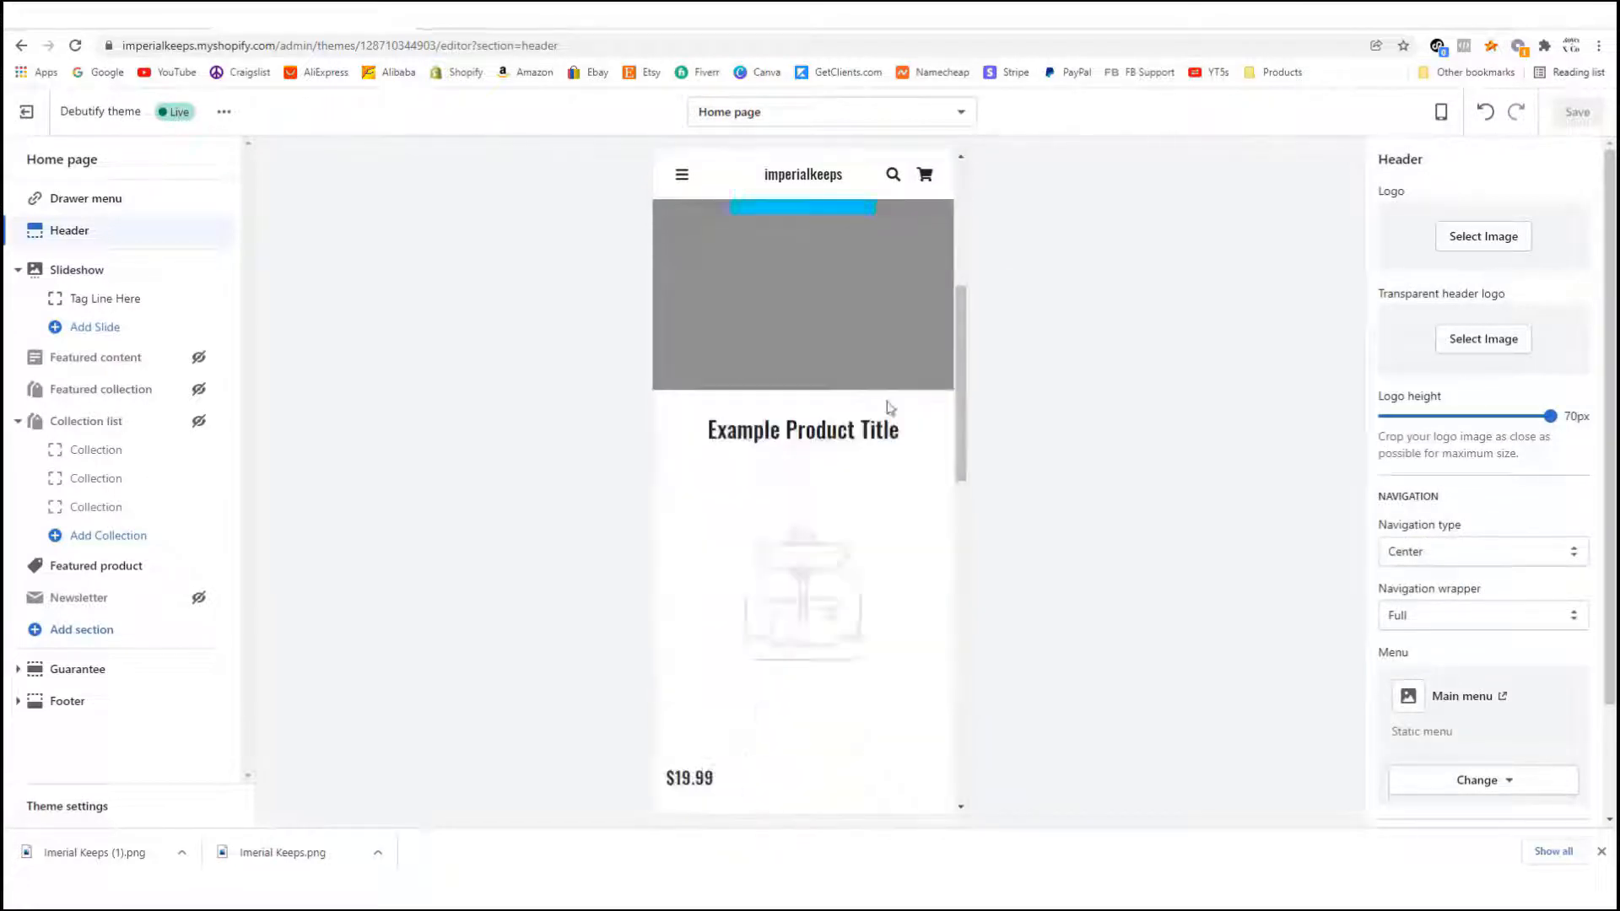
scroll(863, 517, up, 11)
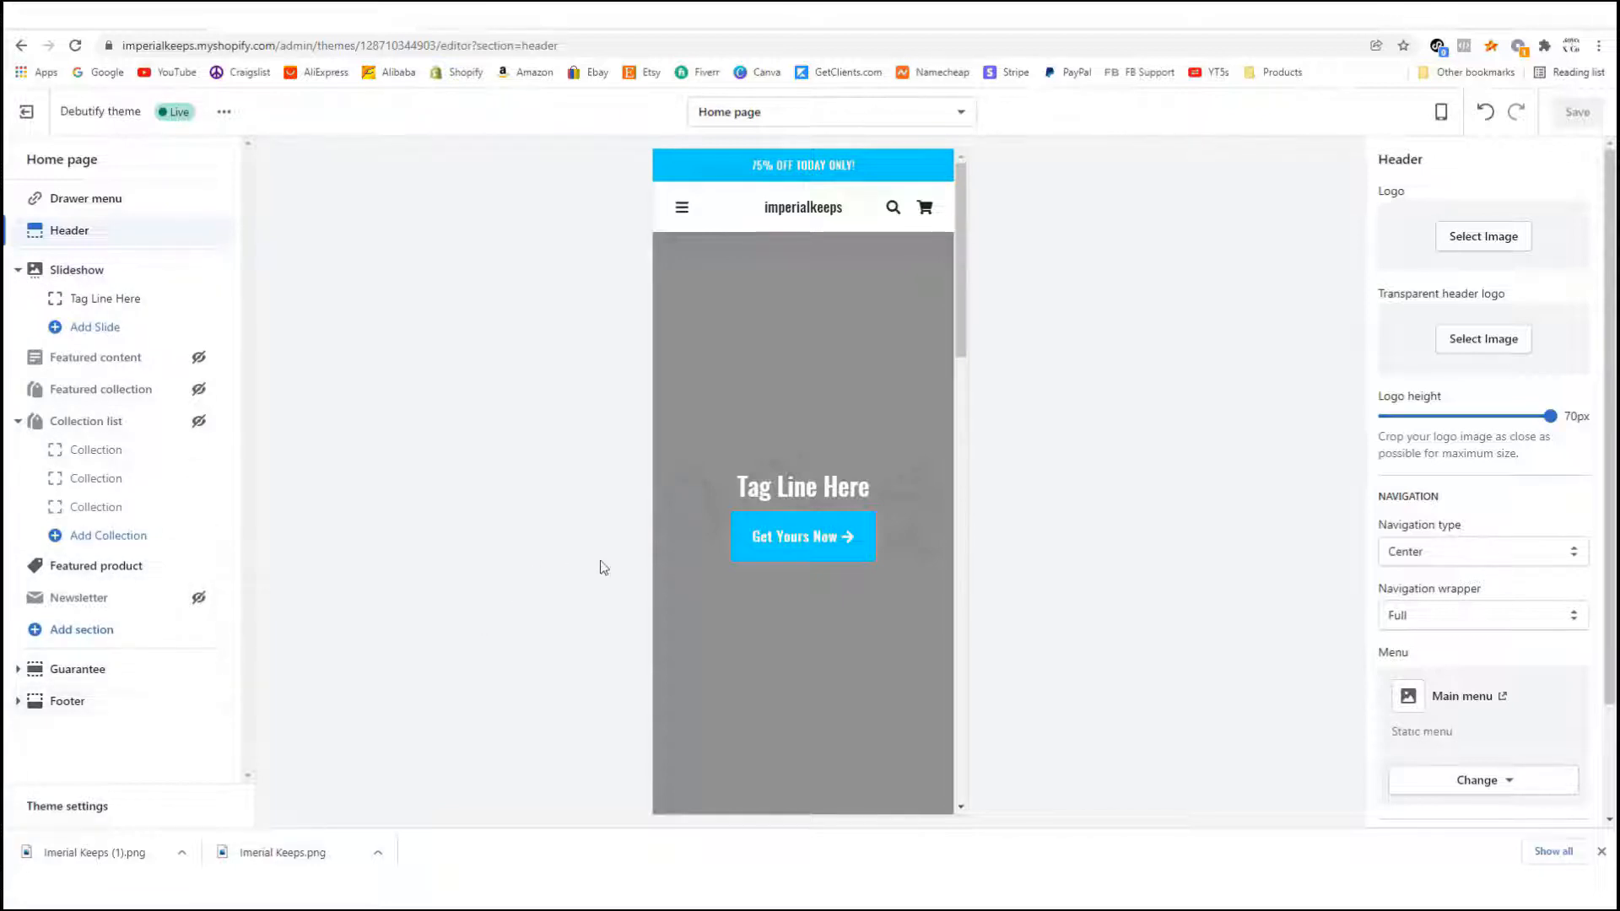
scroll(848, 396, down, 3)
scroll(839, 410, up, 3)
- Open the settings of the Tag Line Here slide and look over the slide and the page content below it
click(123, 299)
scroll(793, 438, down, 2)
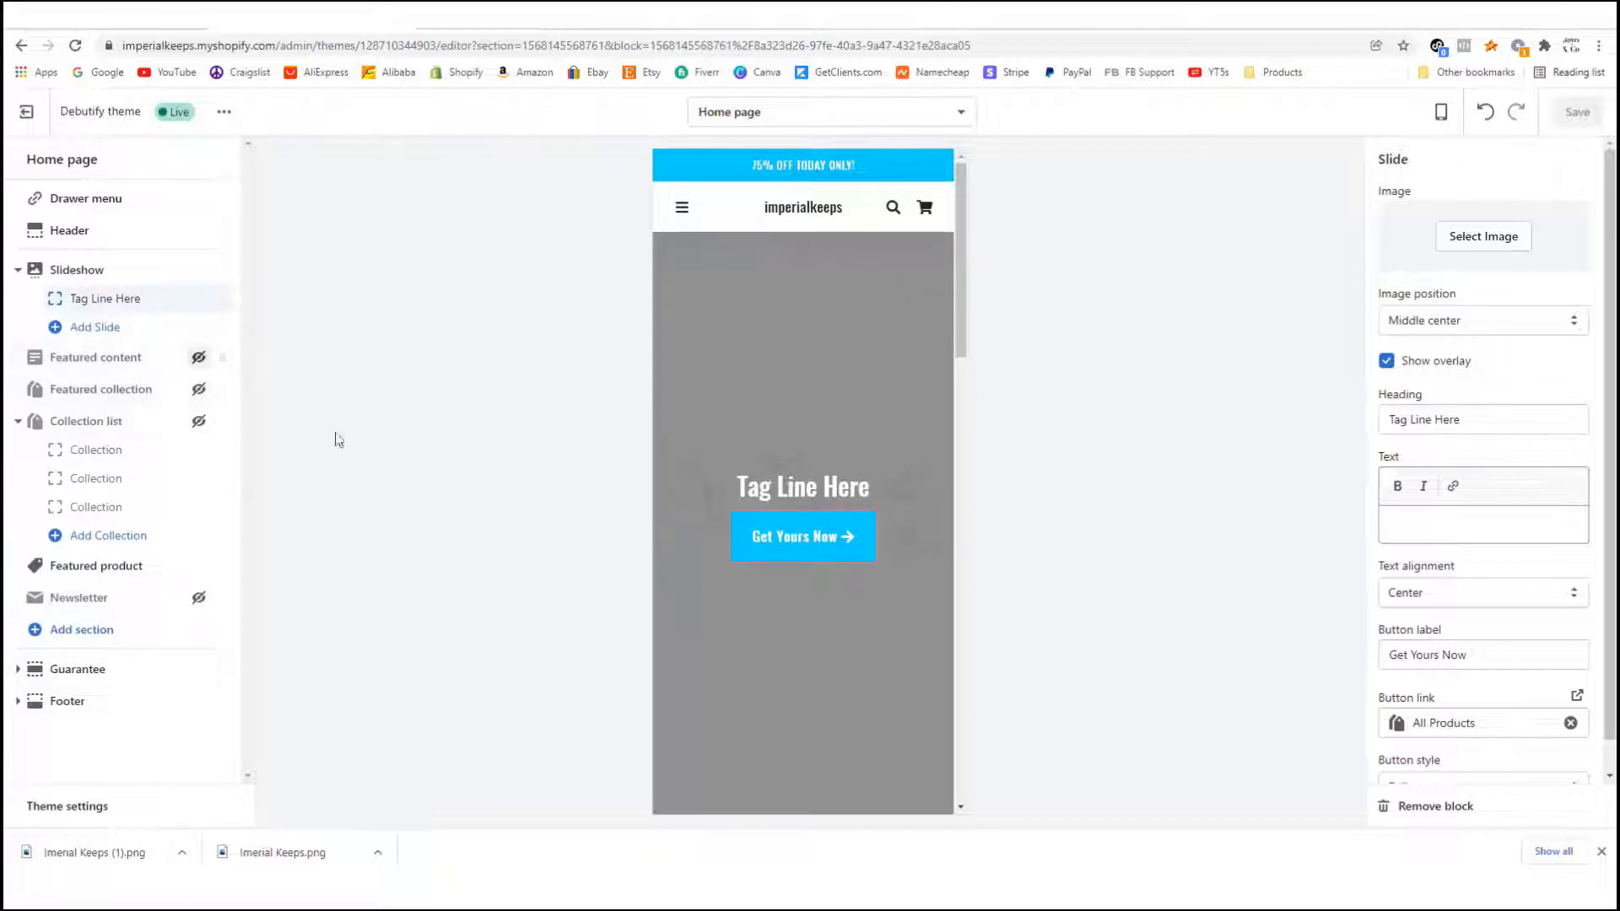
scroll(765, 499, down, 3)
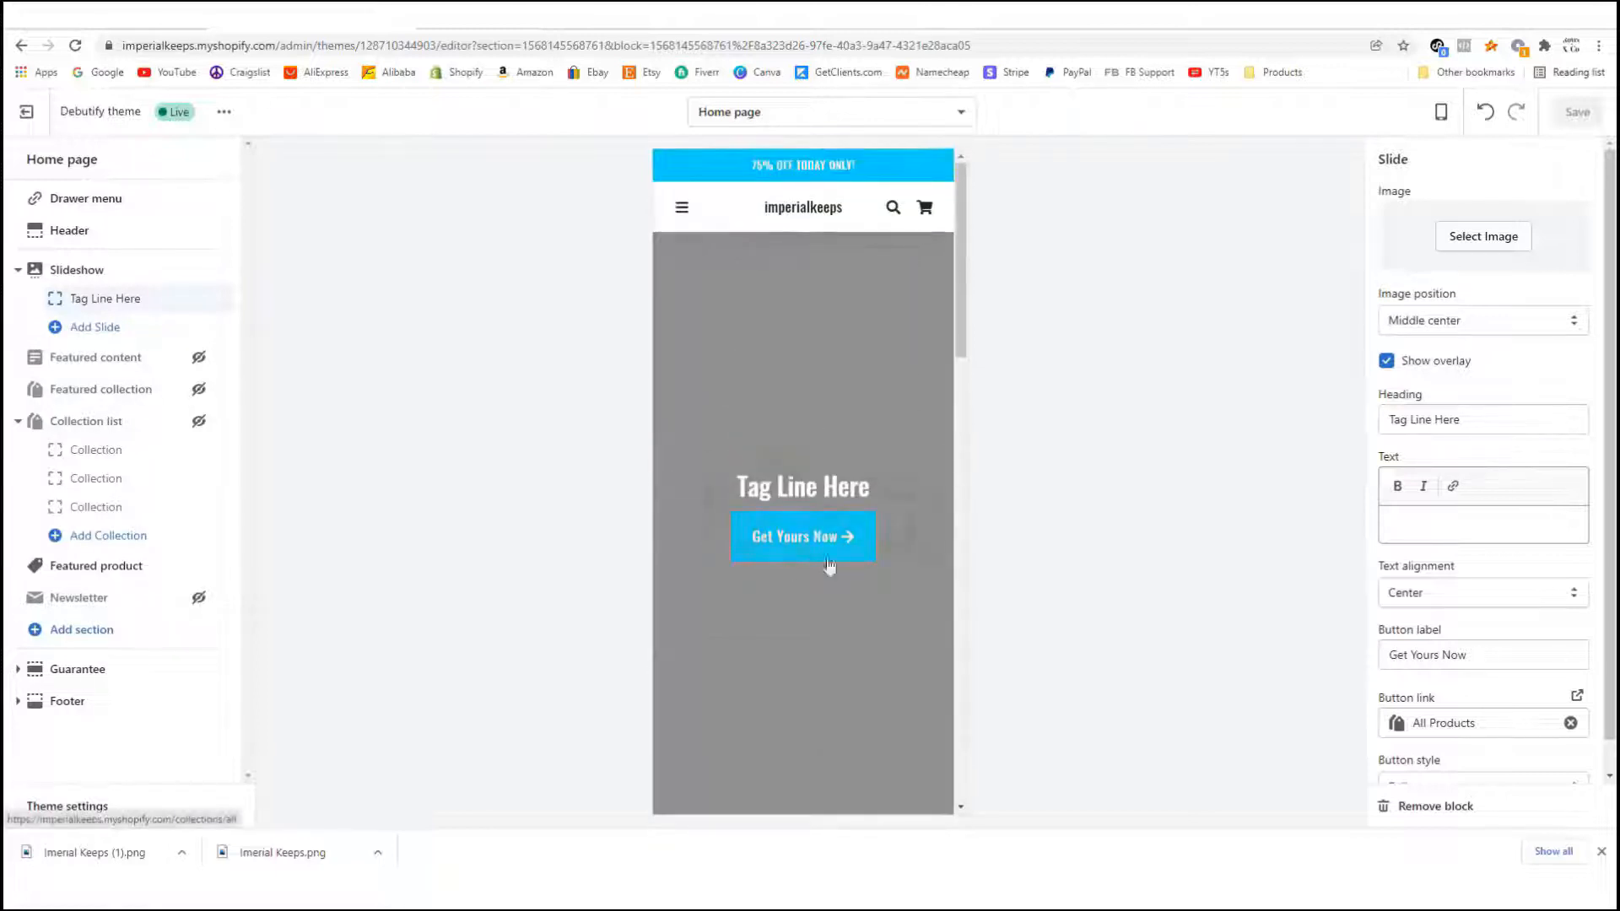
scroll(823, 557, down, 5)
scroll(793, 574, down, 5)
scroll(765, 588, up, 10)
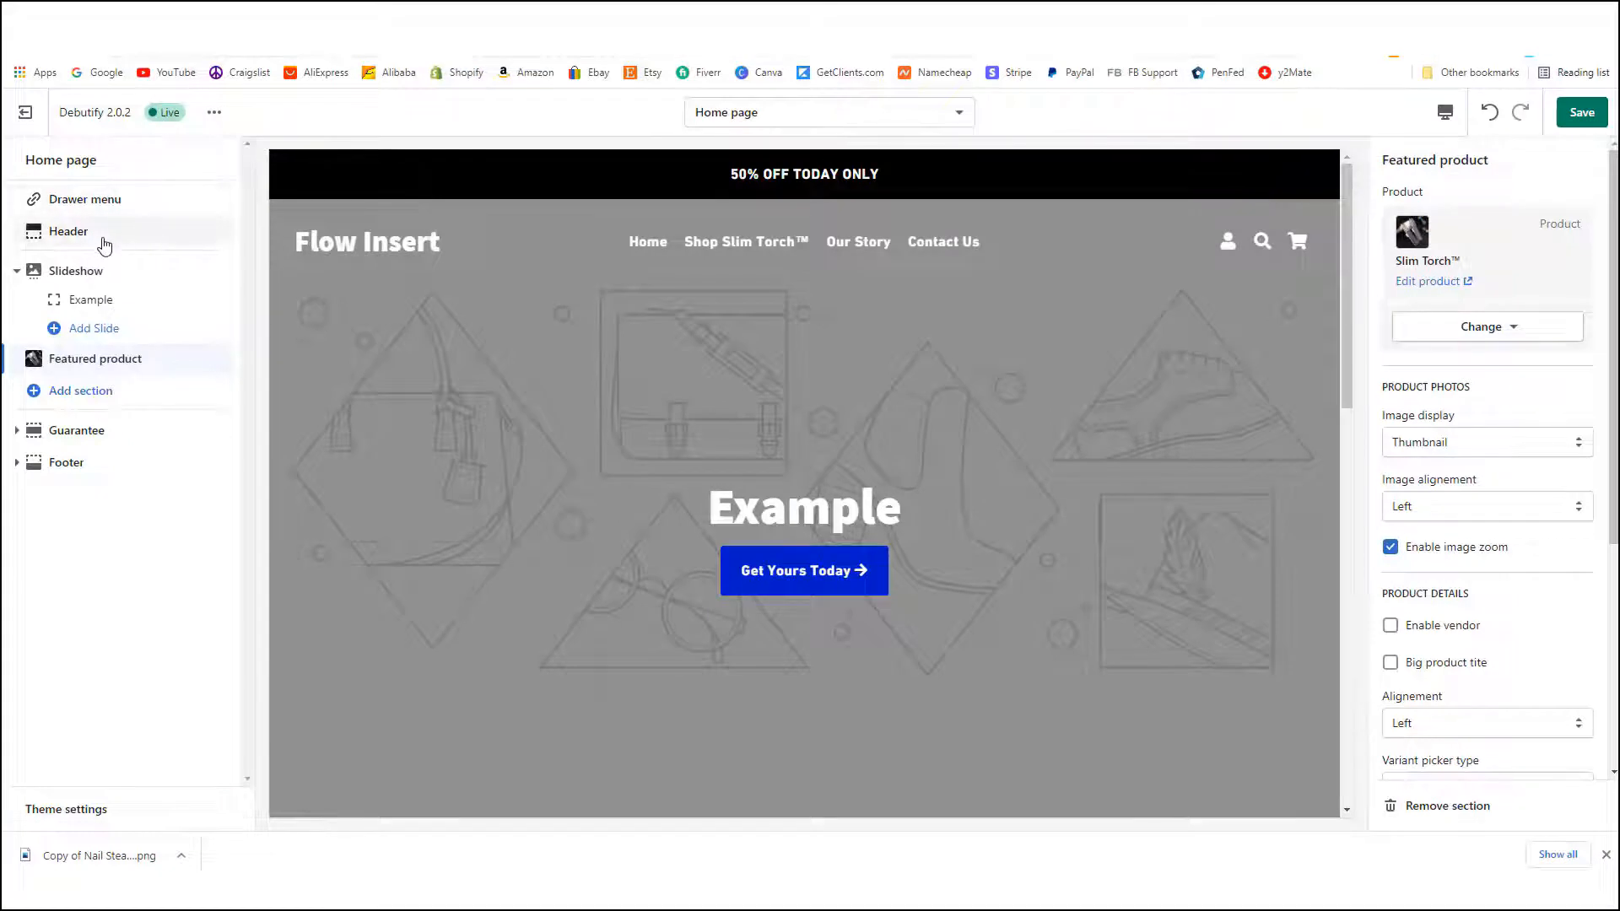
- Upload the Brow Mates image Copy of Nail Steamer (28) from Downloads as the header logo and check it in the preview
click(108, 237)
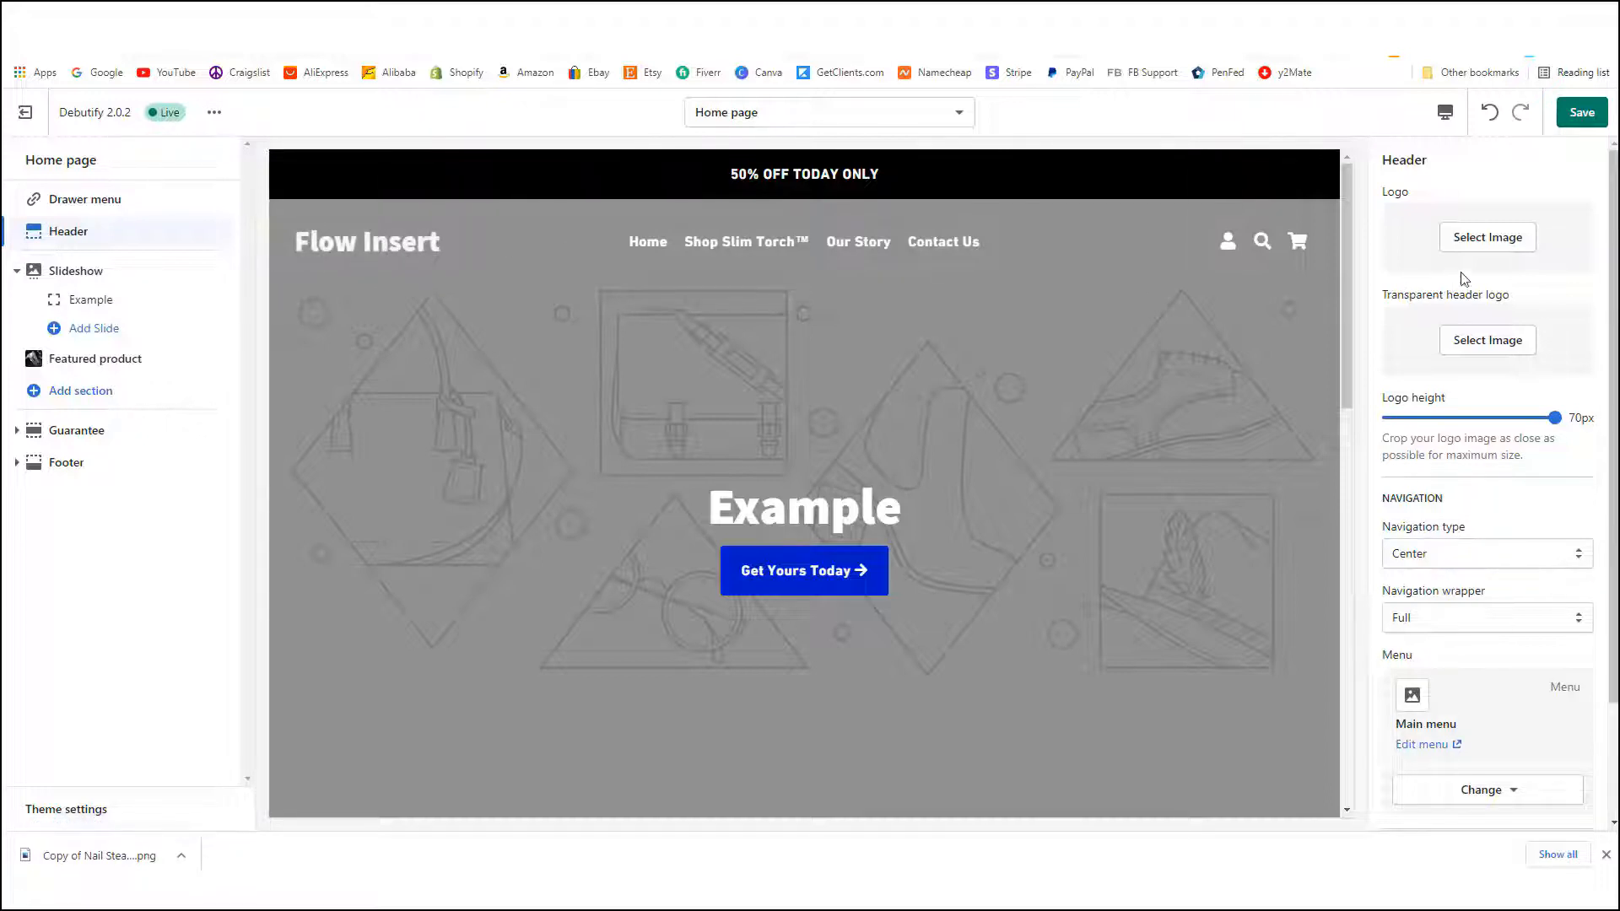
click(1489, 243)
click(1440, 292)
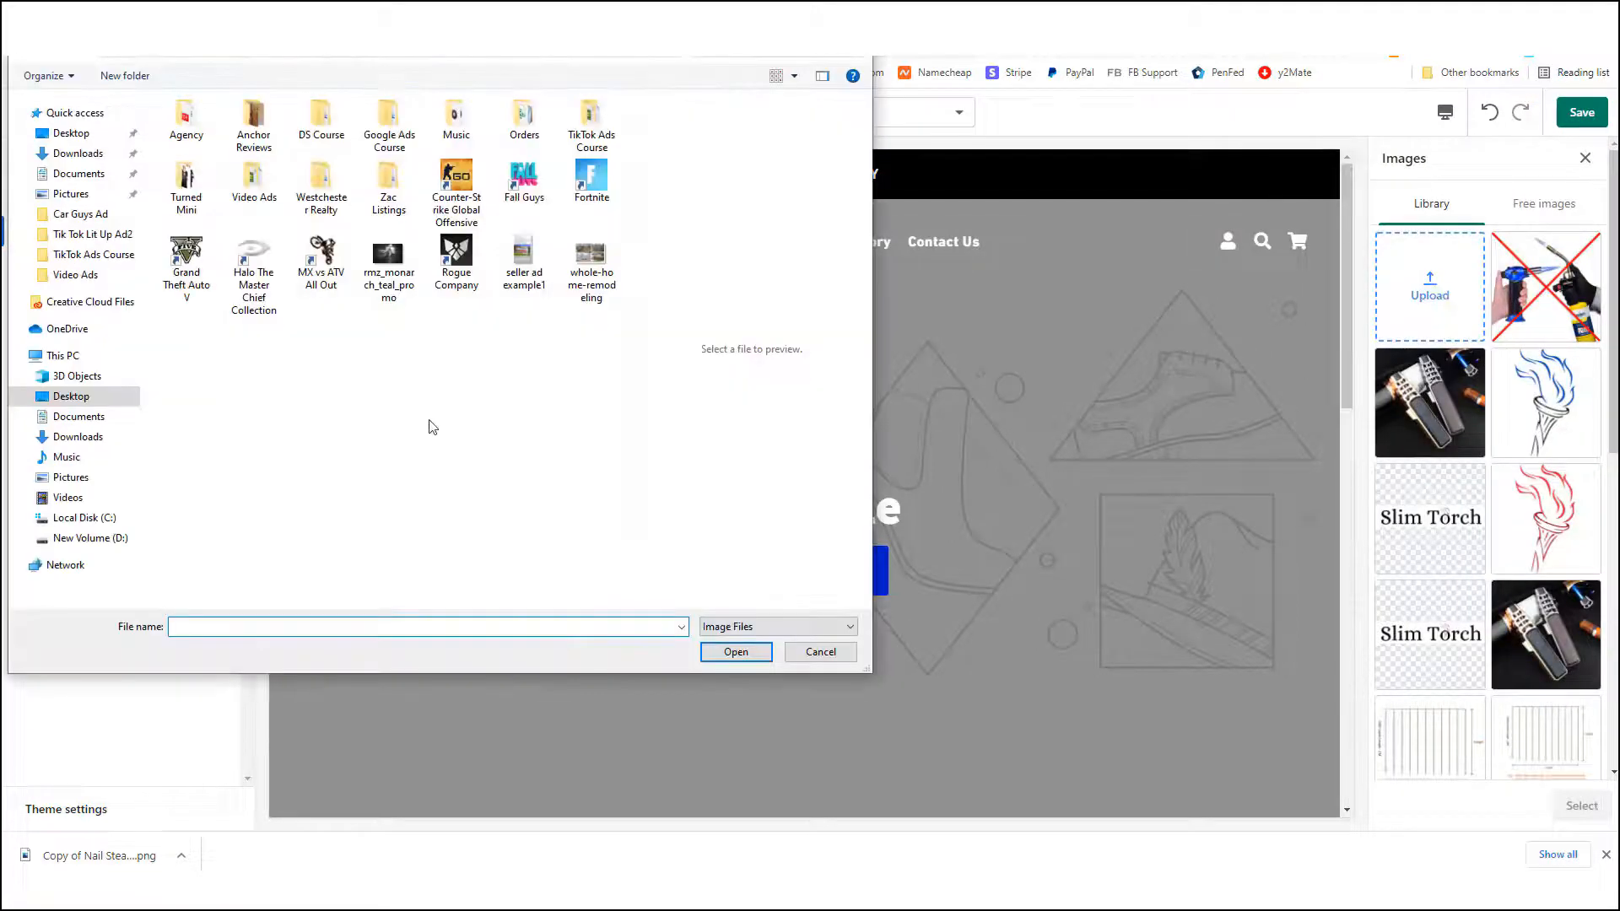
click(84, 437)
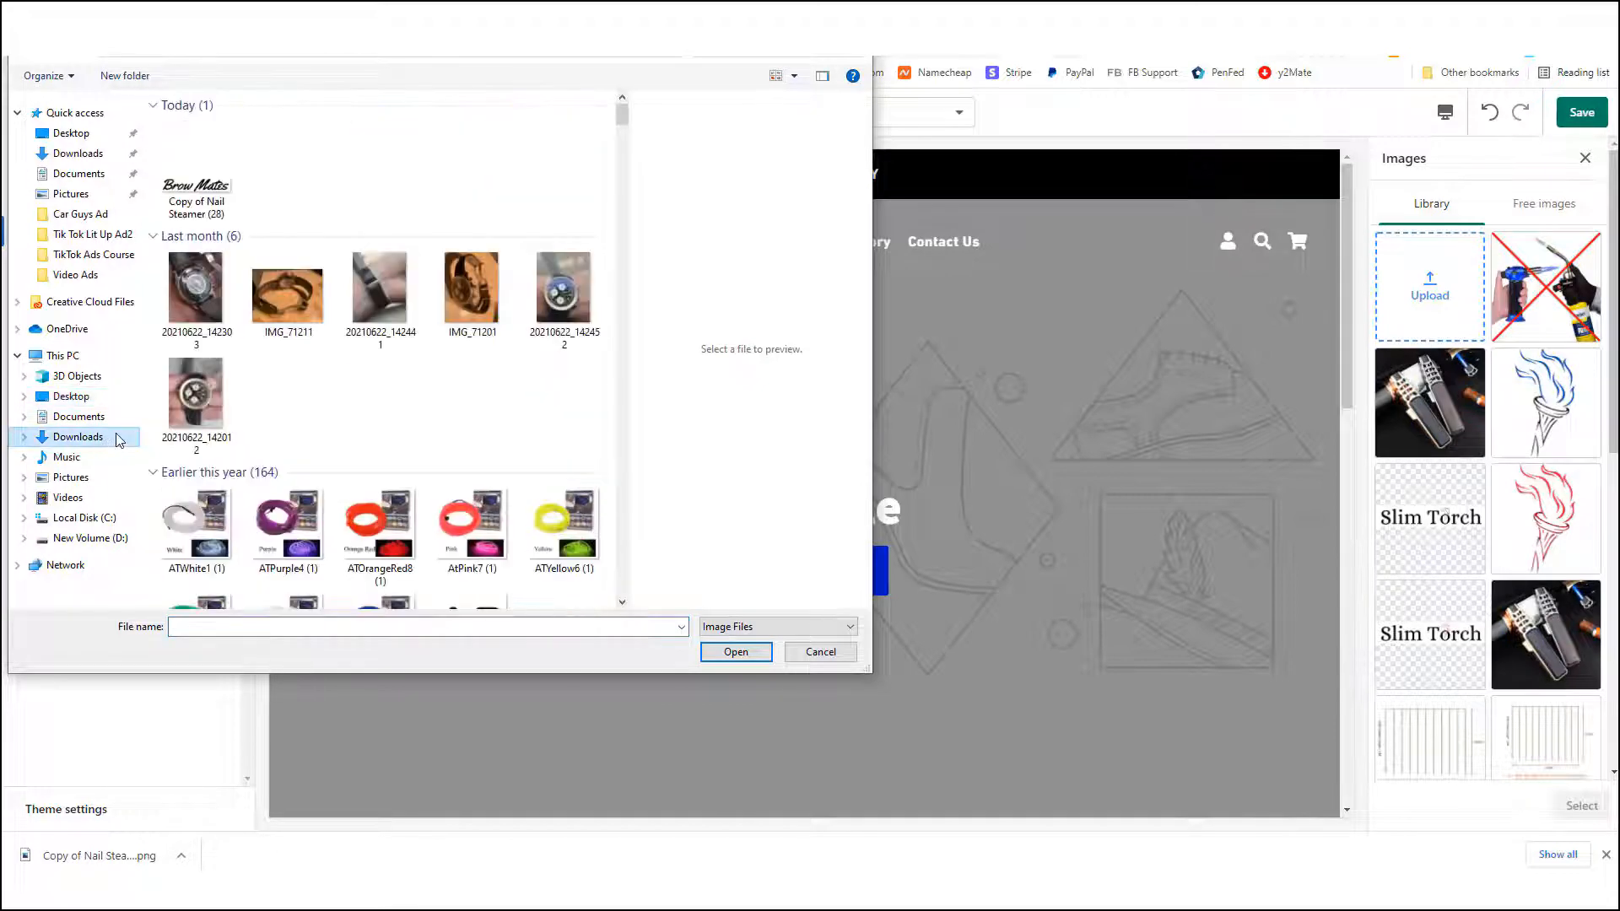
click(195, 179)
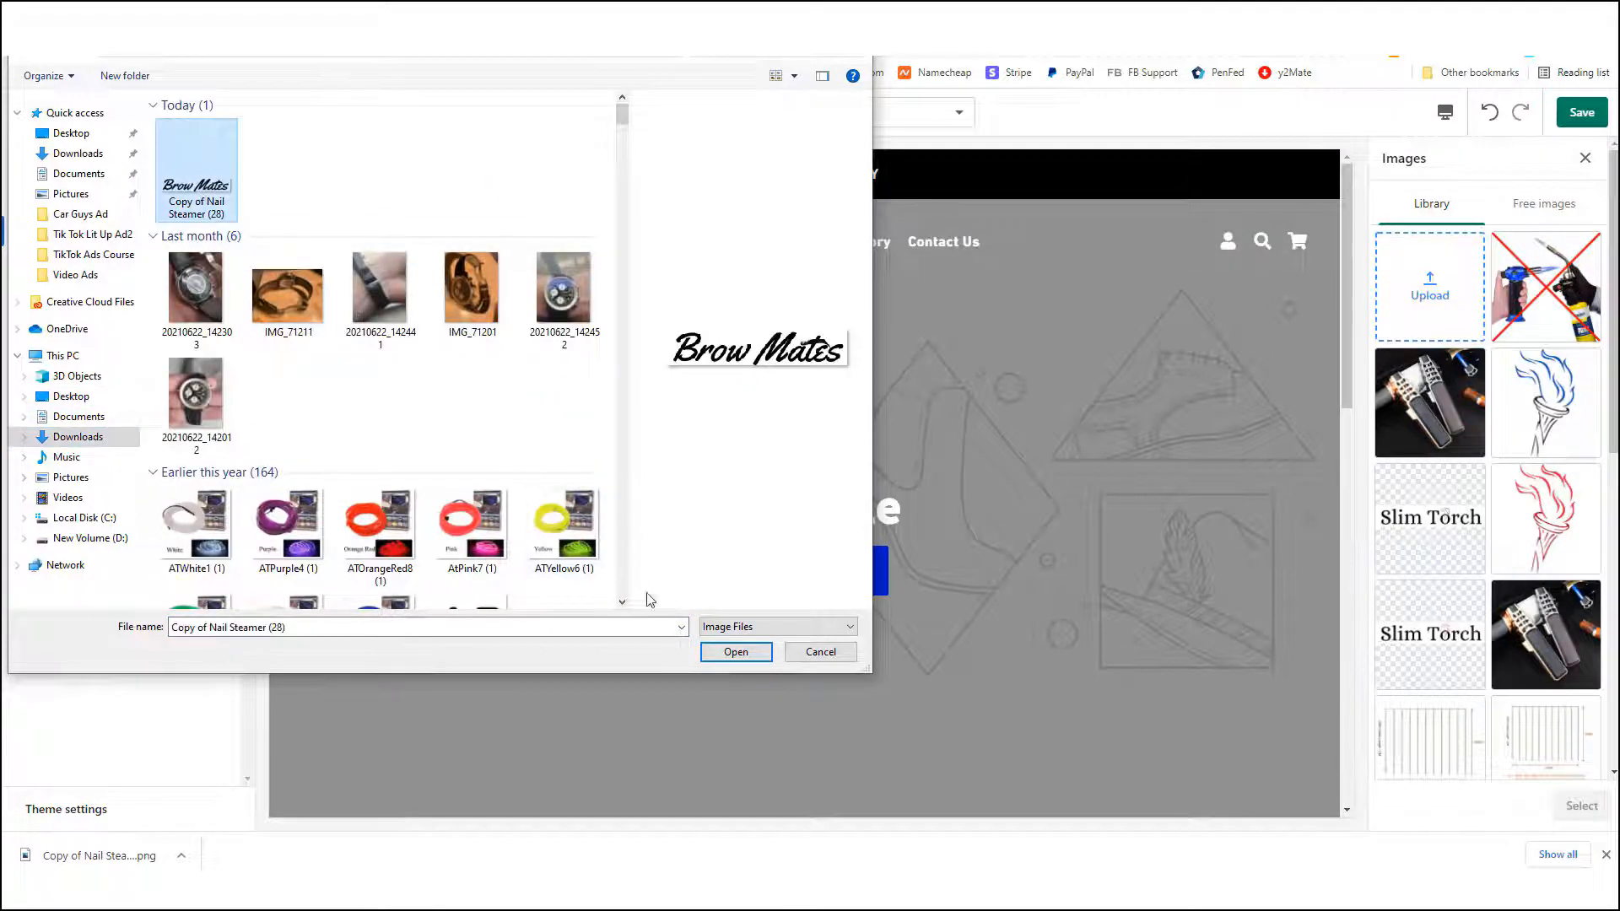
click(736, 651)
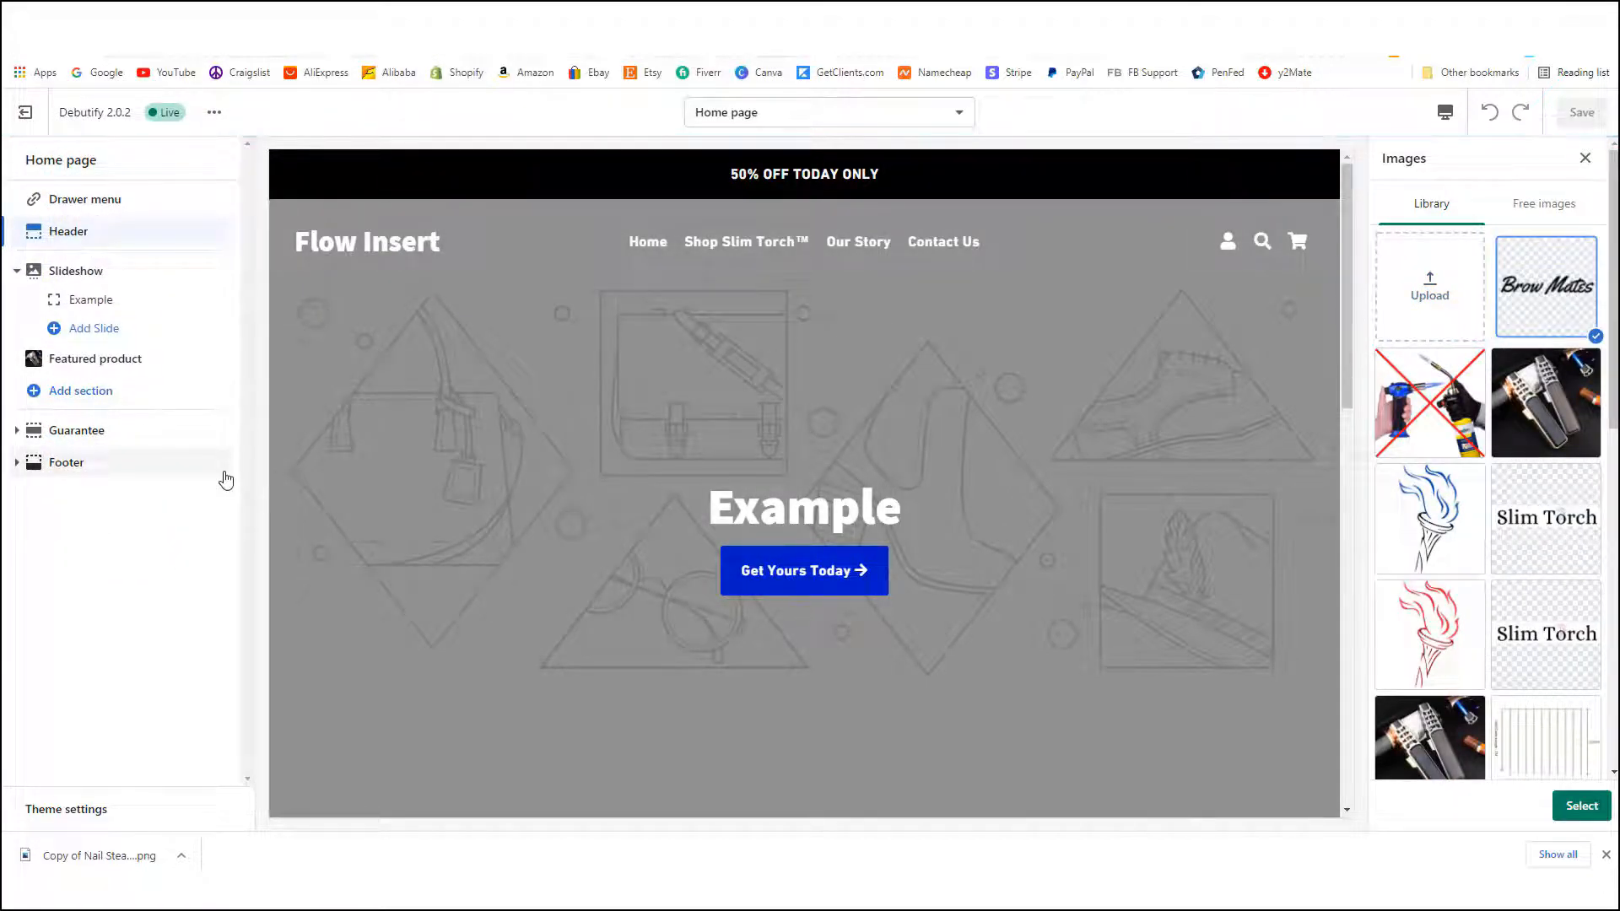
click(1581, 807)
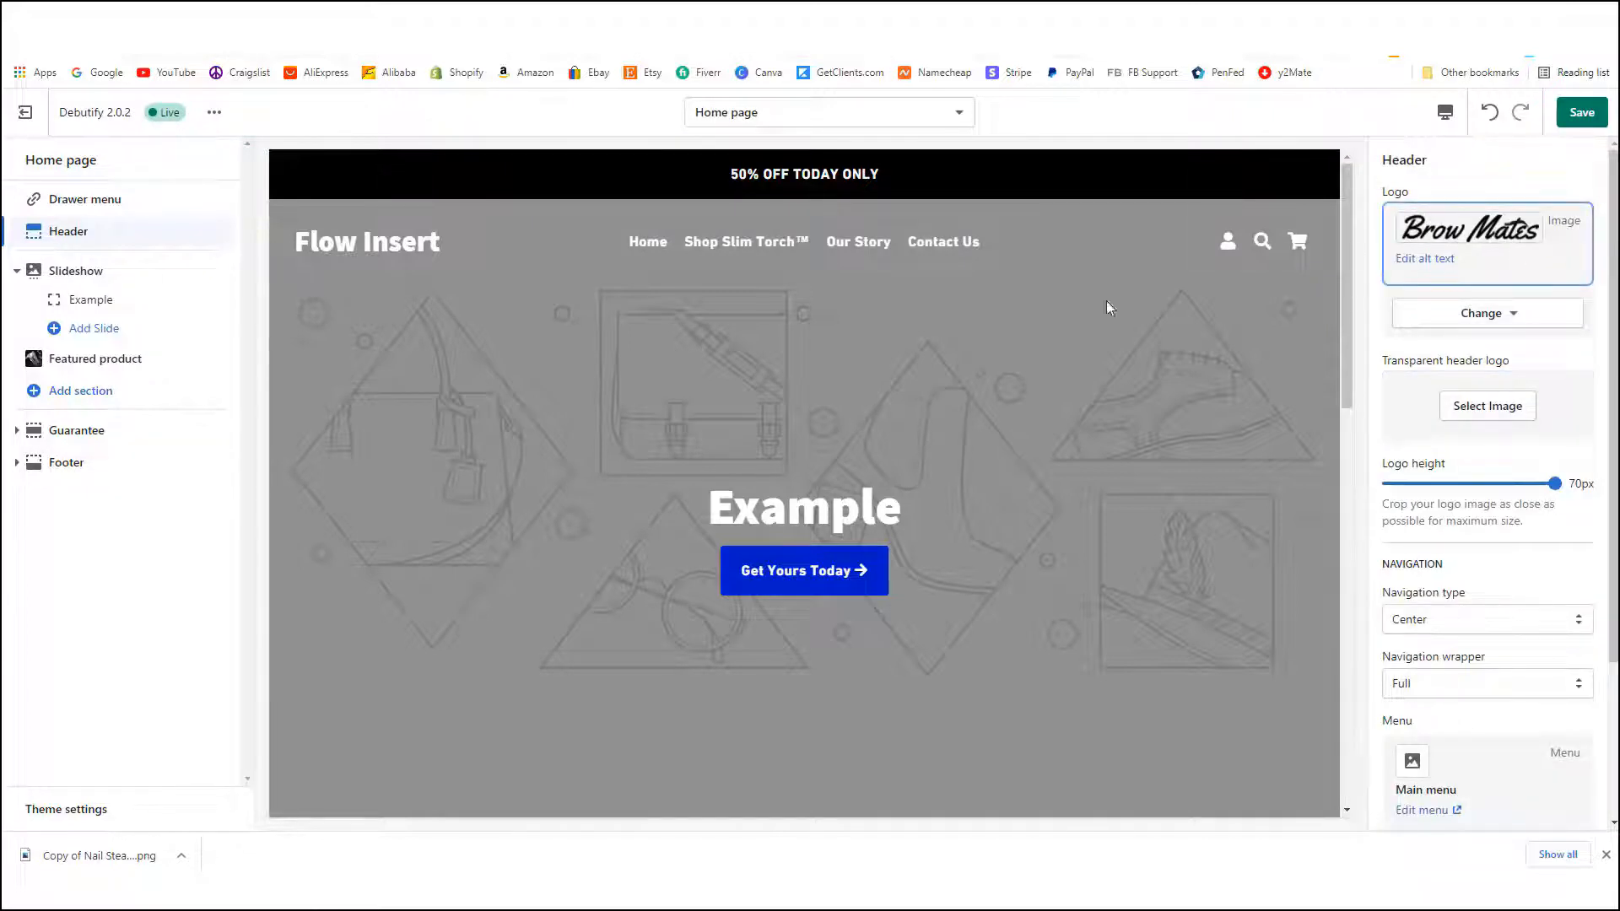
scroll(532, 302, down, 2)
scroll(540, 270, up, 2)
scroll(543, 317, down, 3)
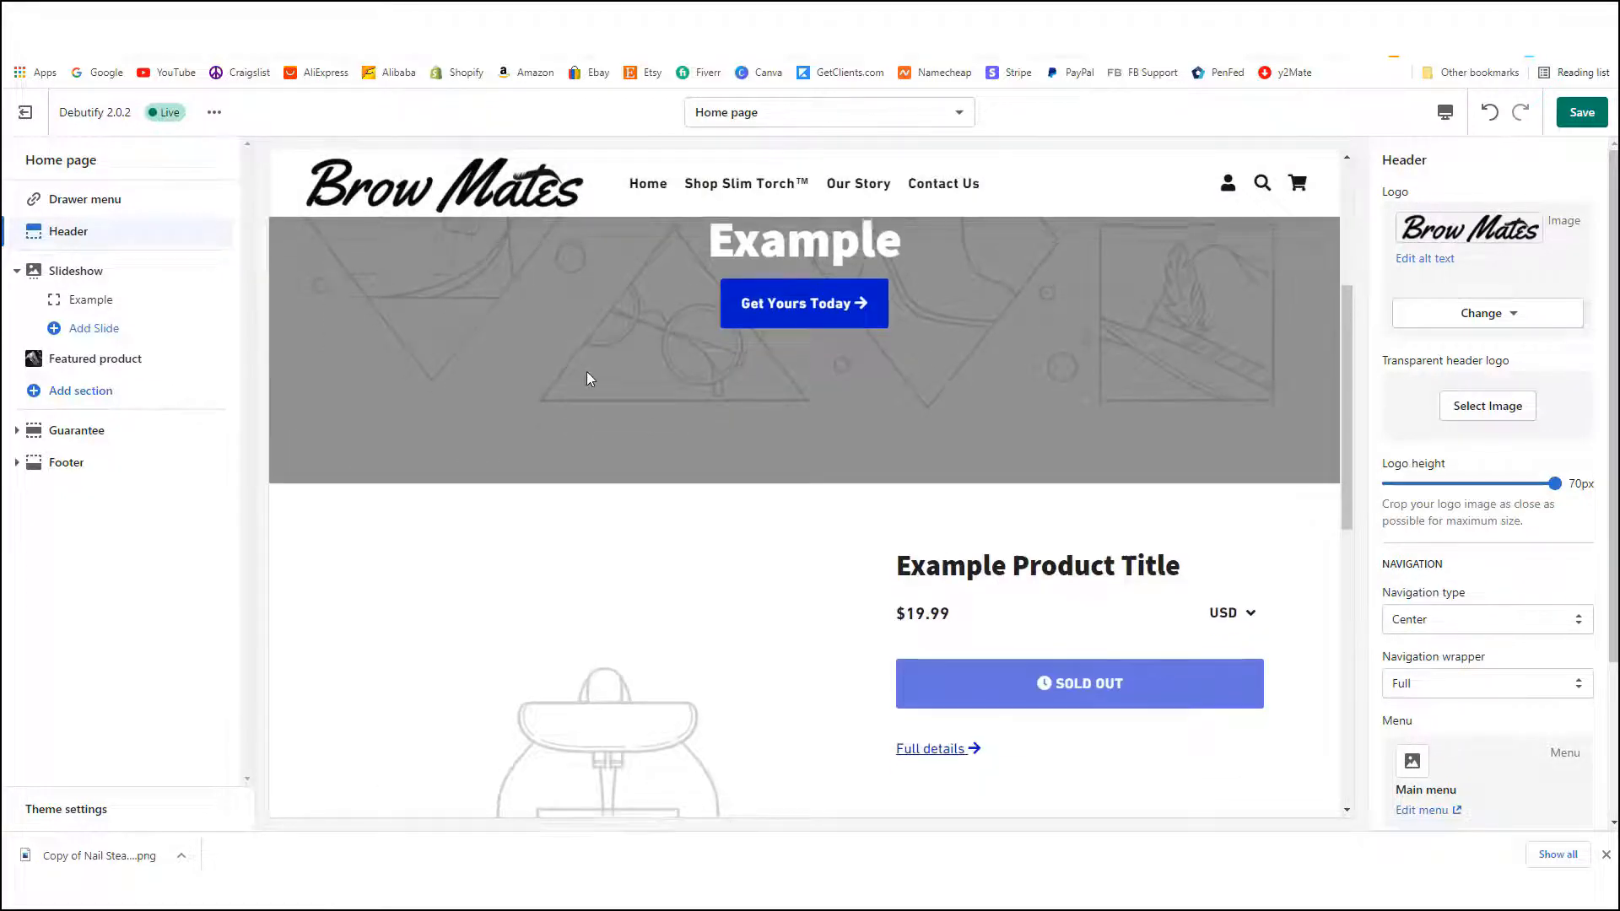
scroll(588, 377, up, 3)
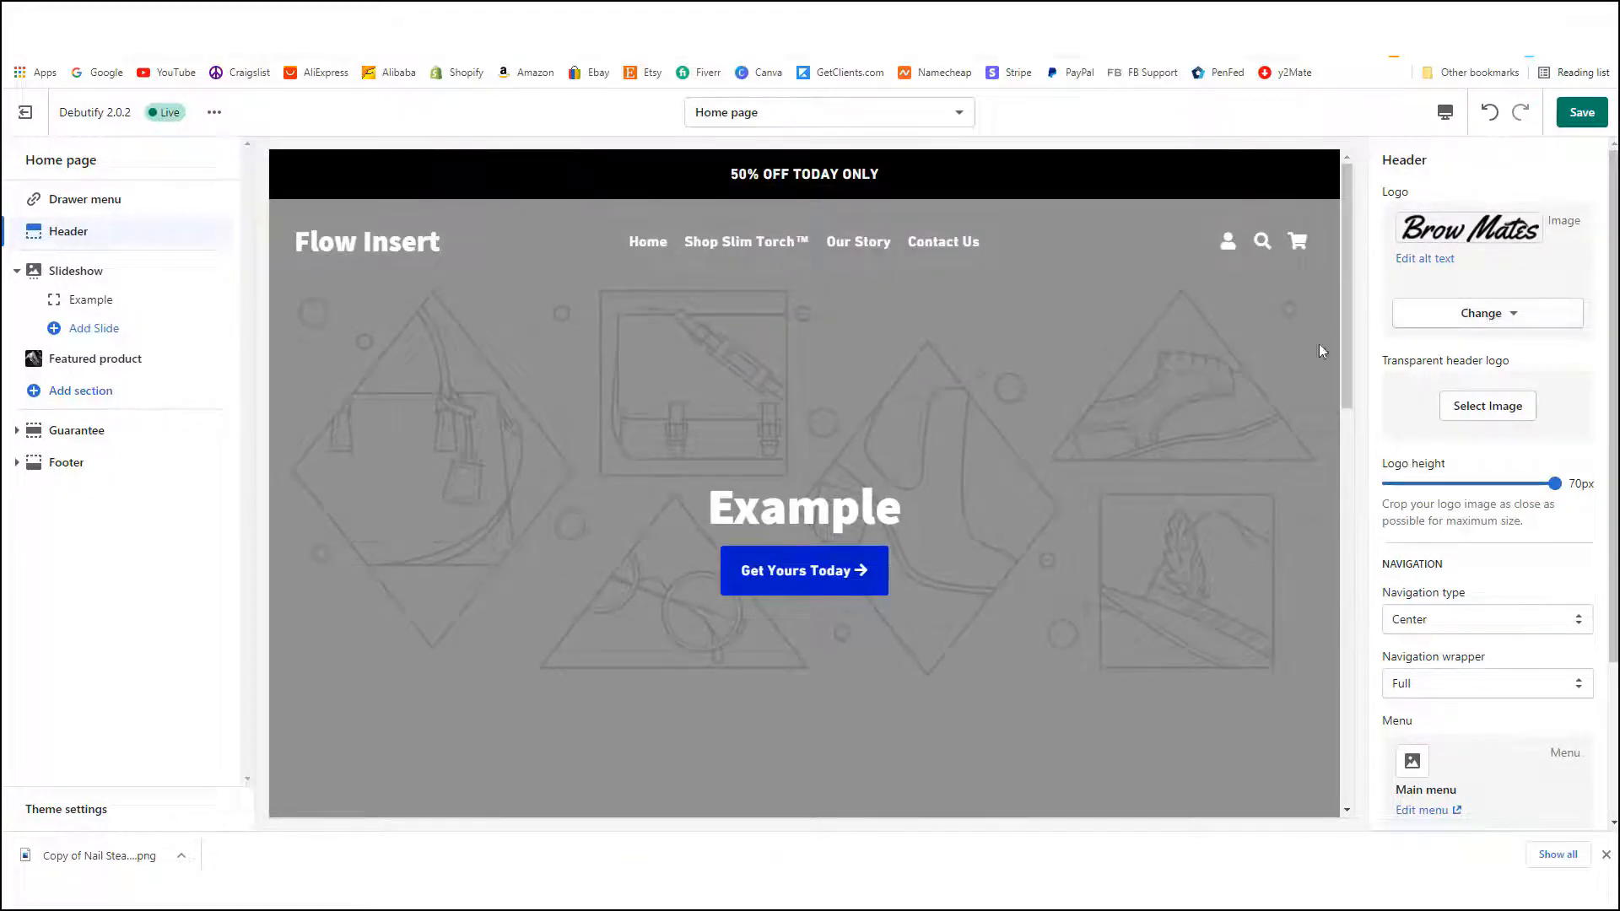
- Set the Brow Mates image from the library as the transparent header logo and check it in the preview
click(1490, 407)
click(1544, 287)
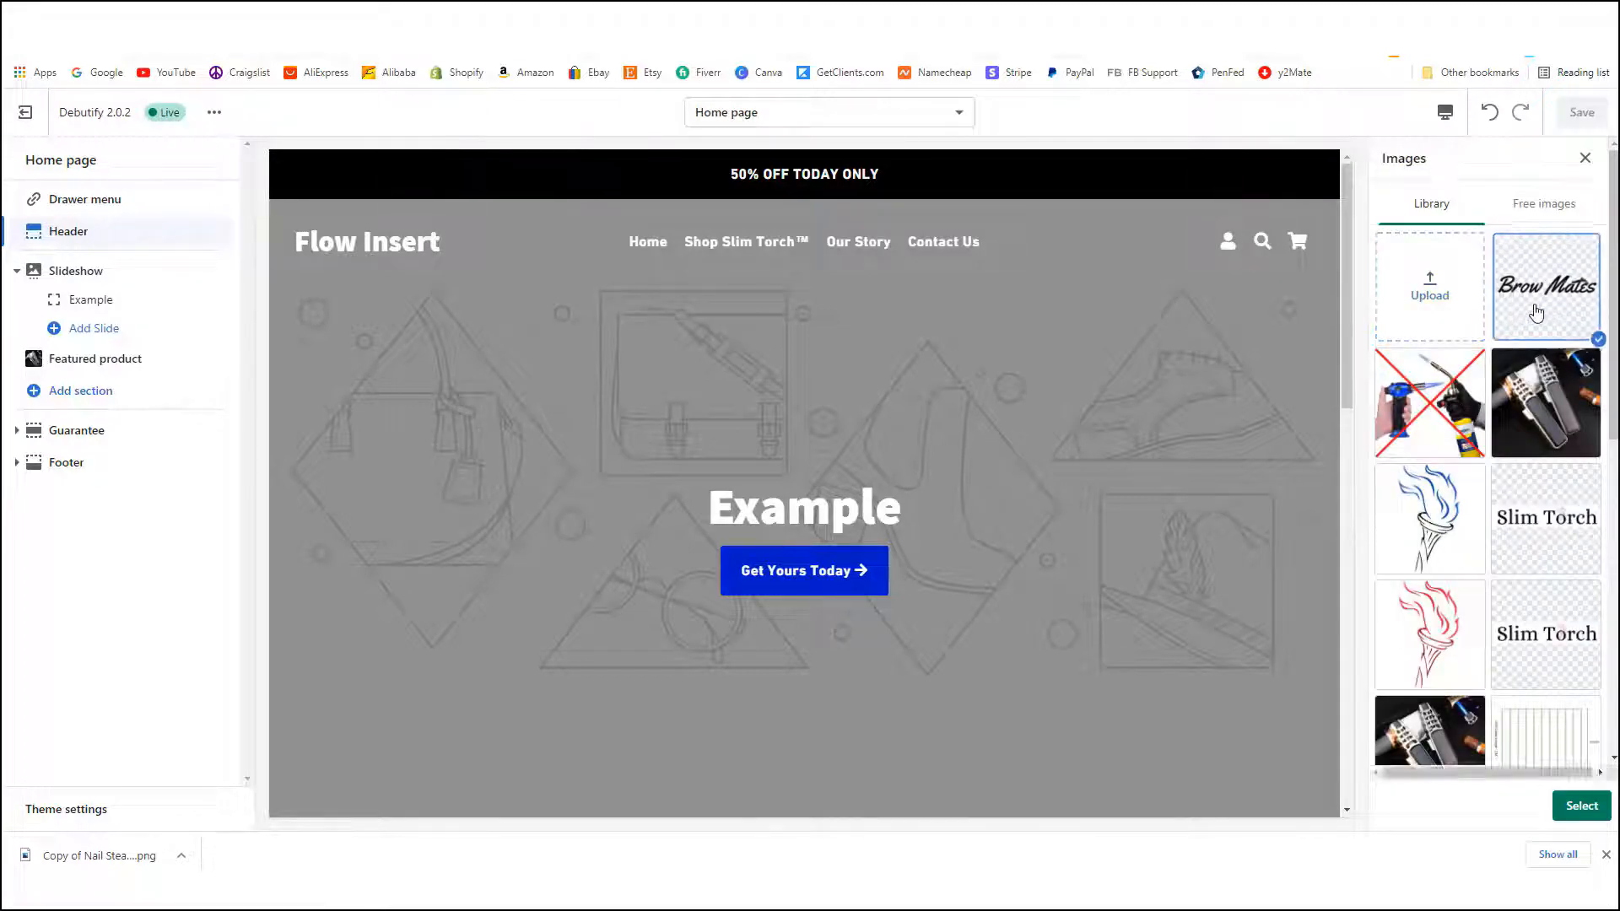
click(1582, 806)
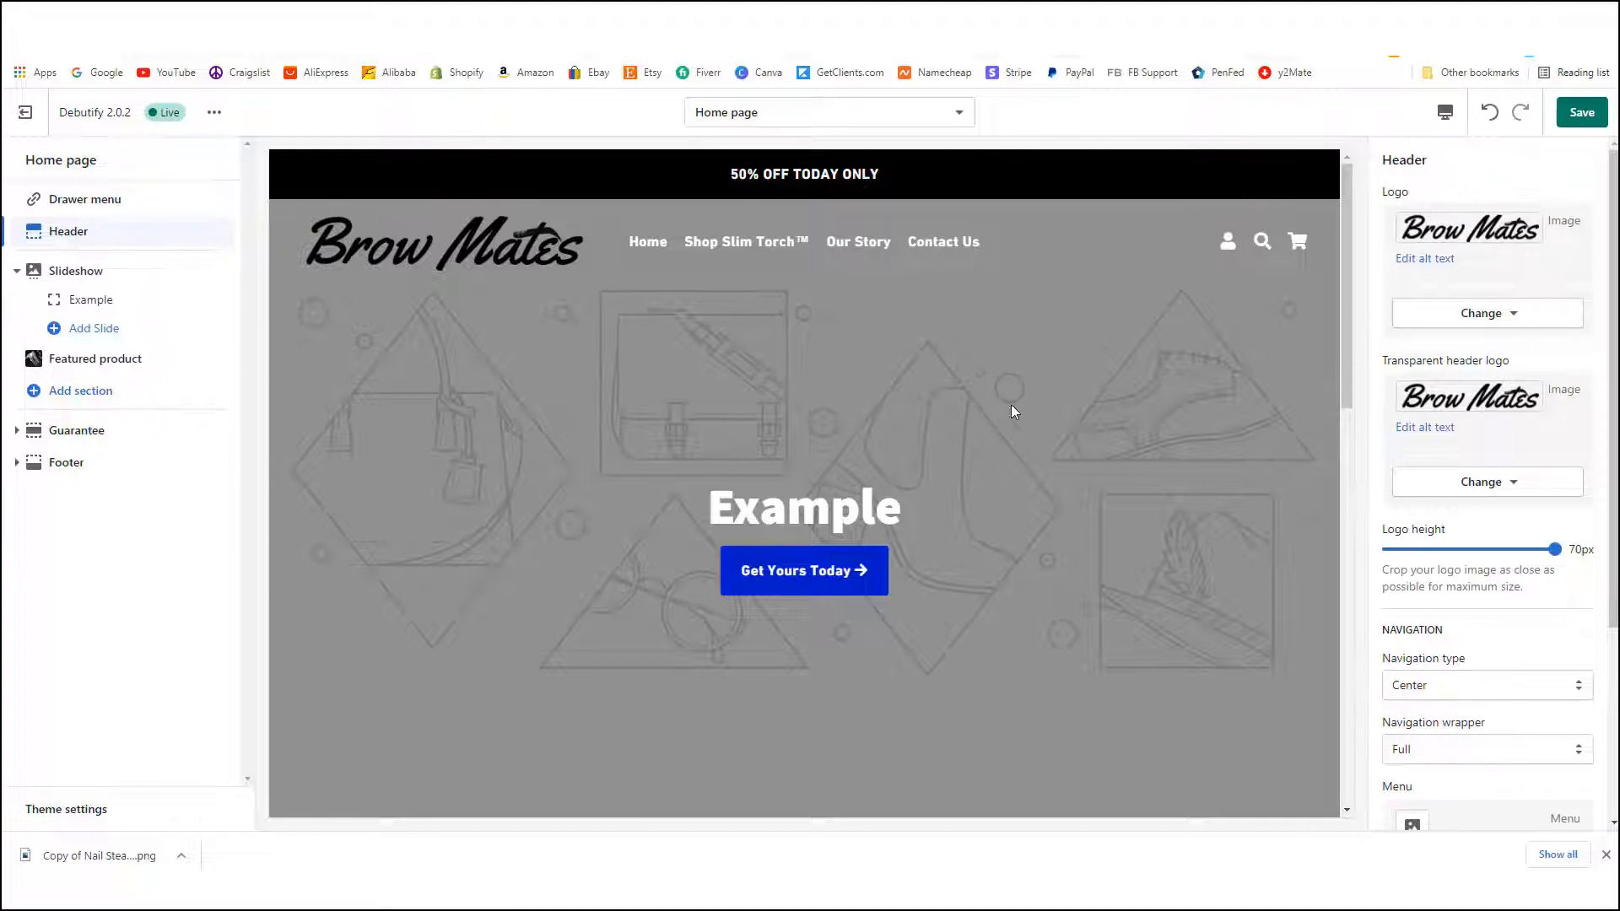
scroll(940, 414, down, 2)
scroll(949, 422, up, 2)
scroll(948, 422, down, 3)
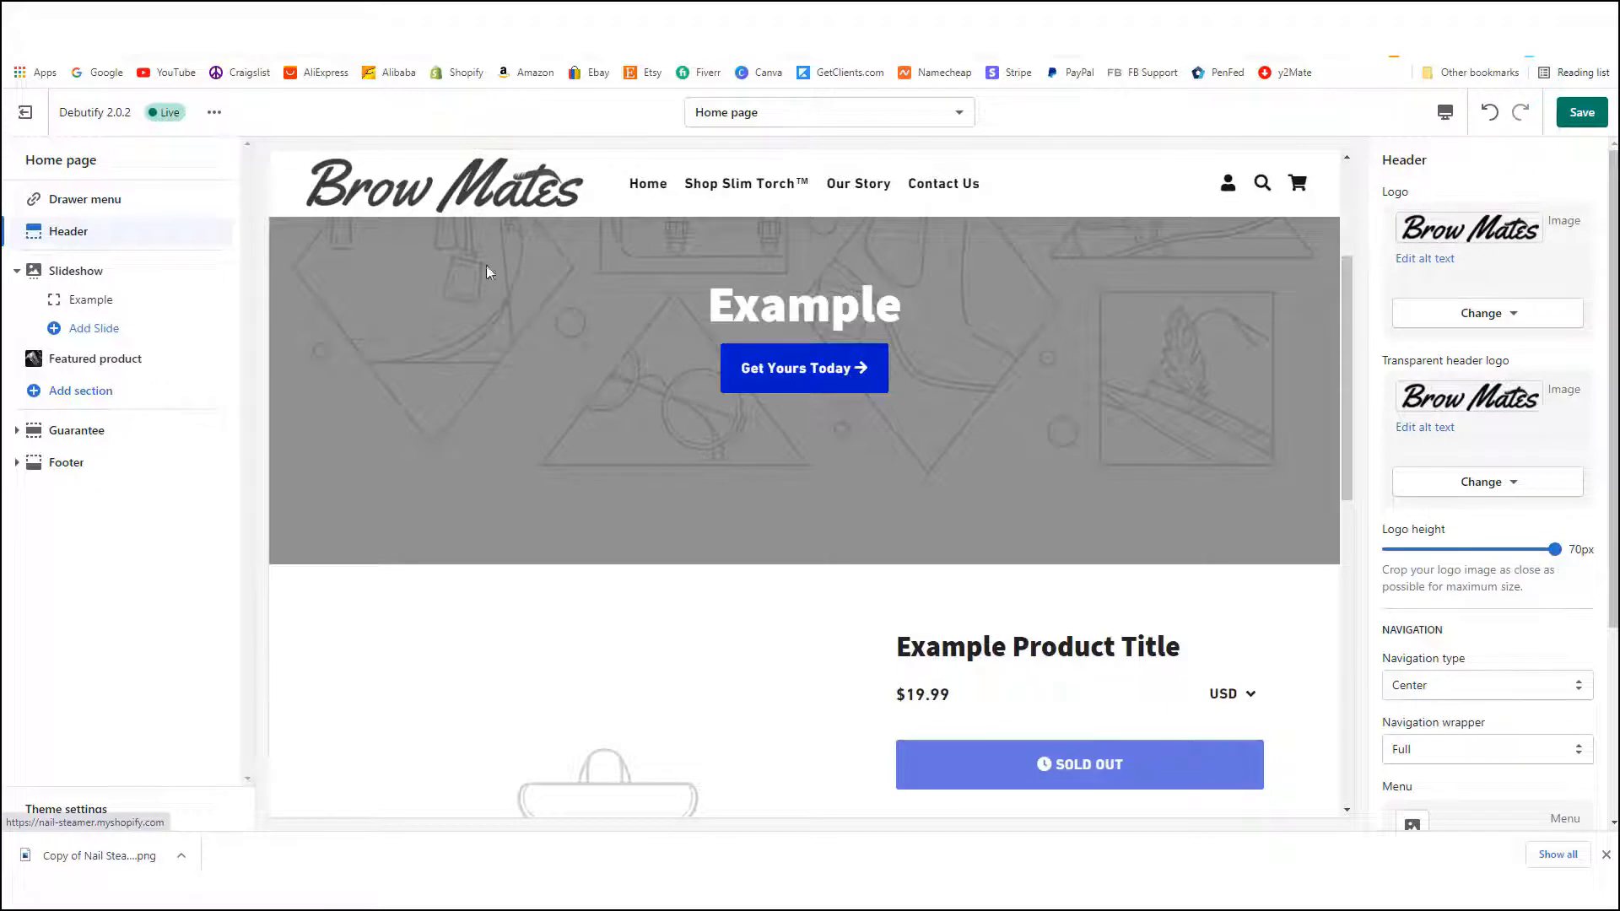
scroll(643, 382, up, 3)
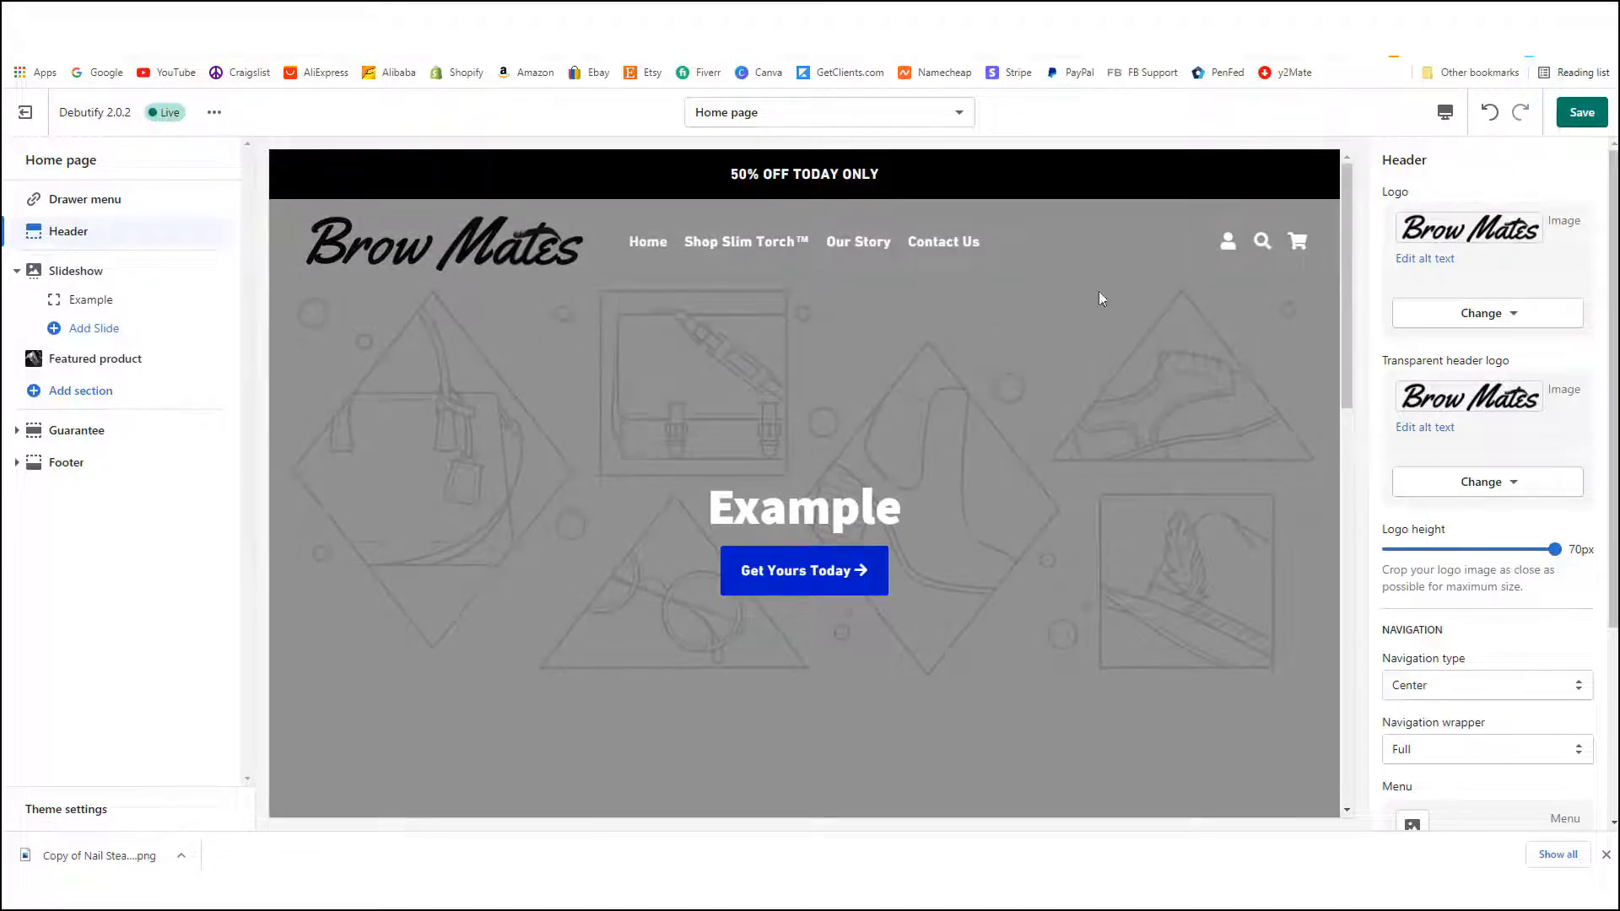
- Review the remaining header settings and save the theme changes
scroll(1029, 288, down, 1)
scroll(1497, 409, down, 1)
scroll(1499, 409, down, 1)
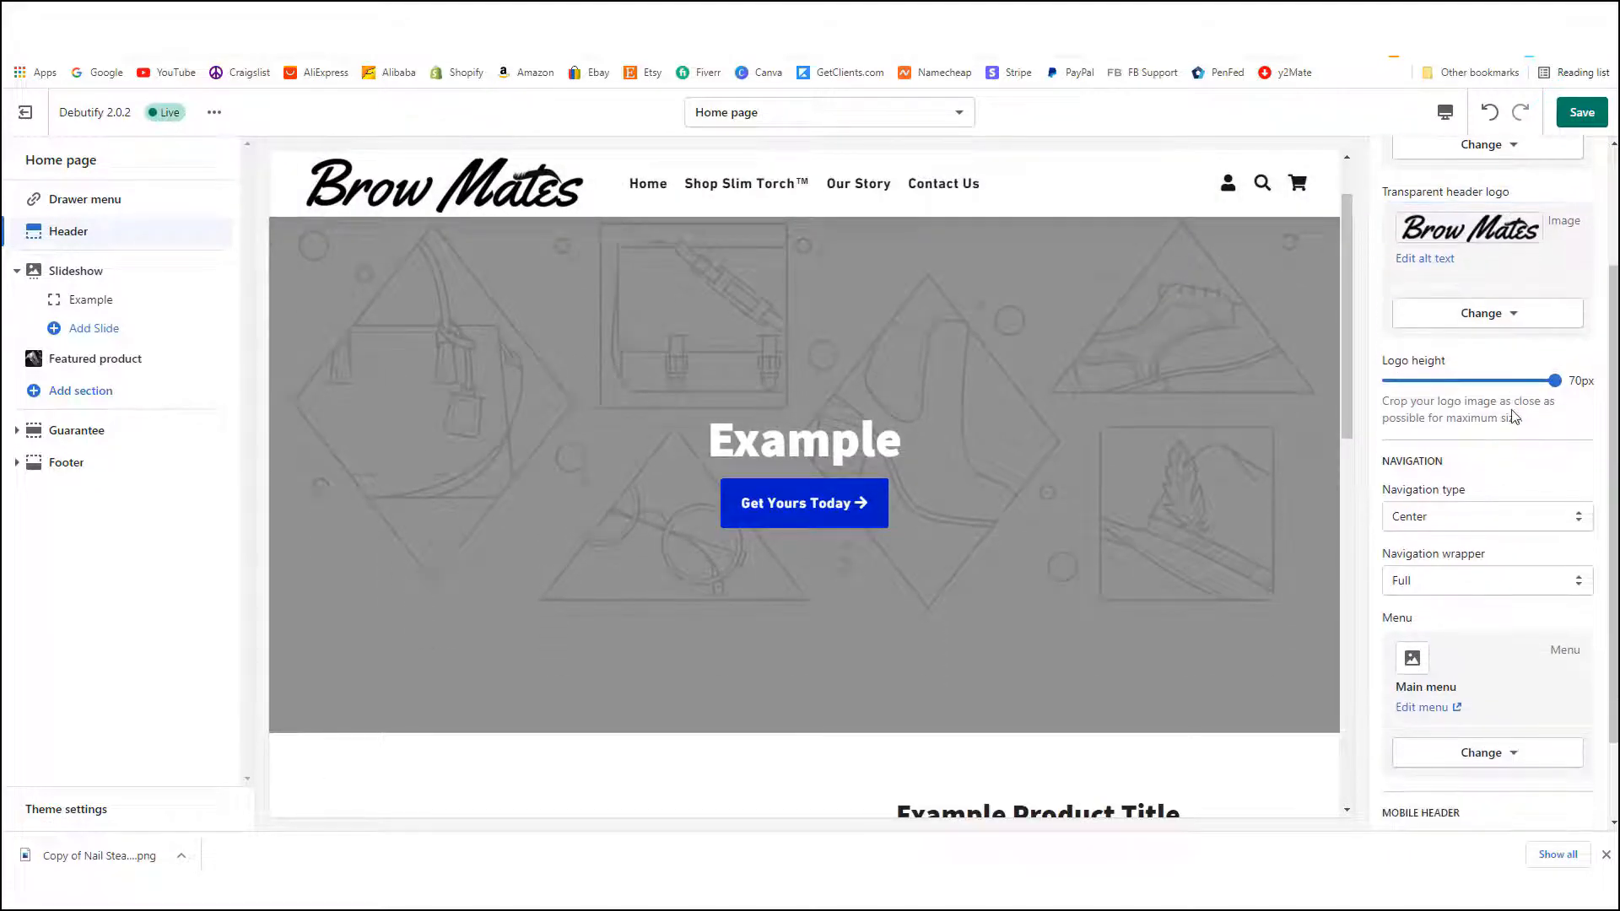
scroll(1500, 474, up, 2)
click(1573, 115)
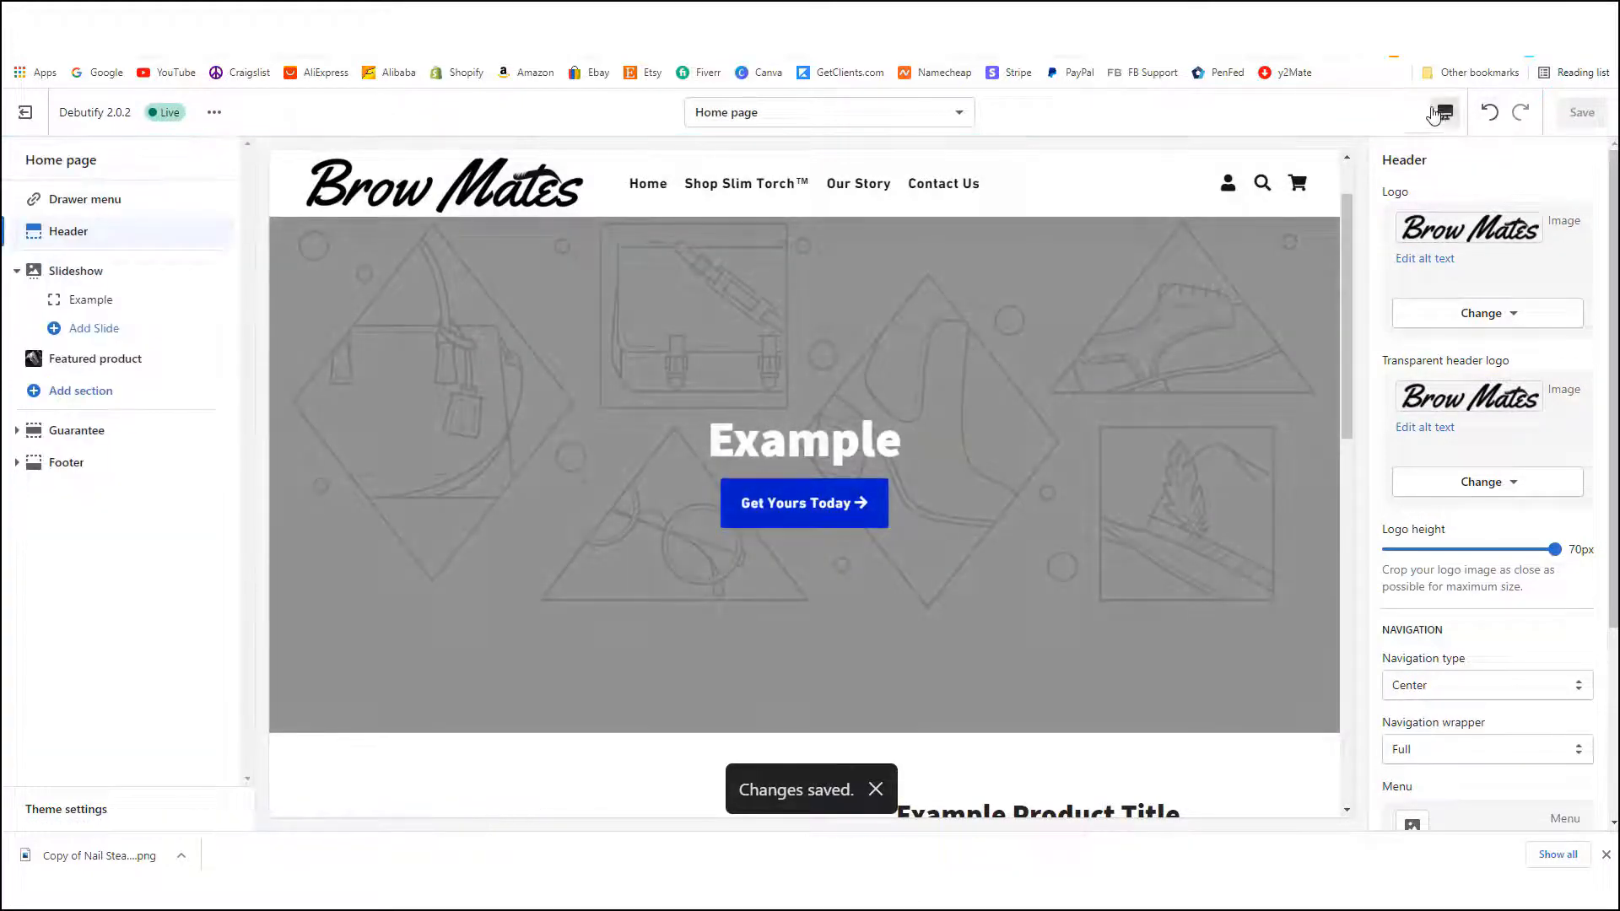
- Check the header logo in the mobile preview and open the Slideshow section's settings
click(1439, 112)
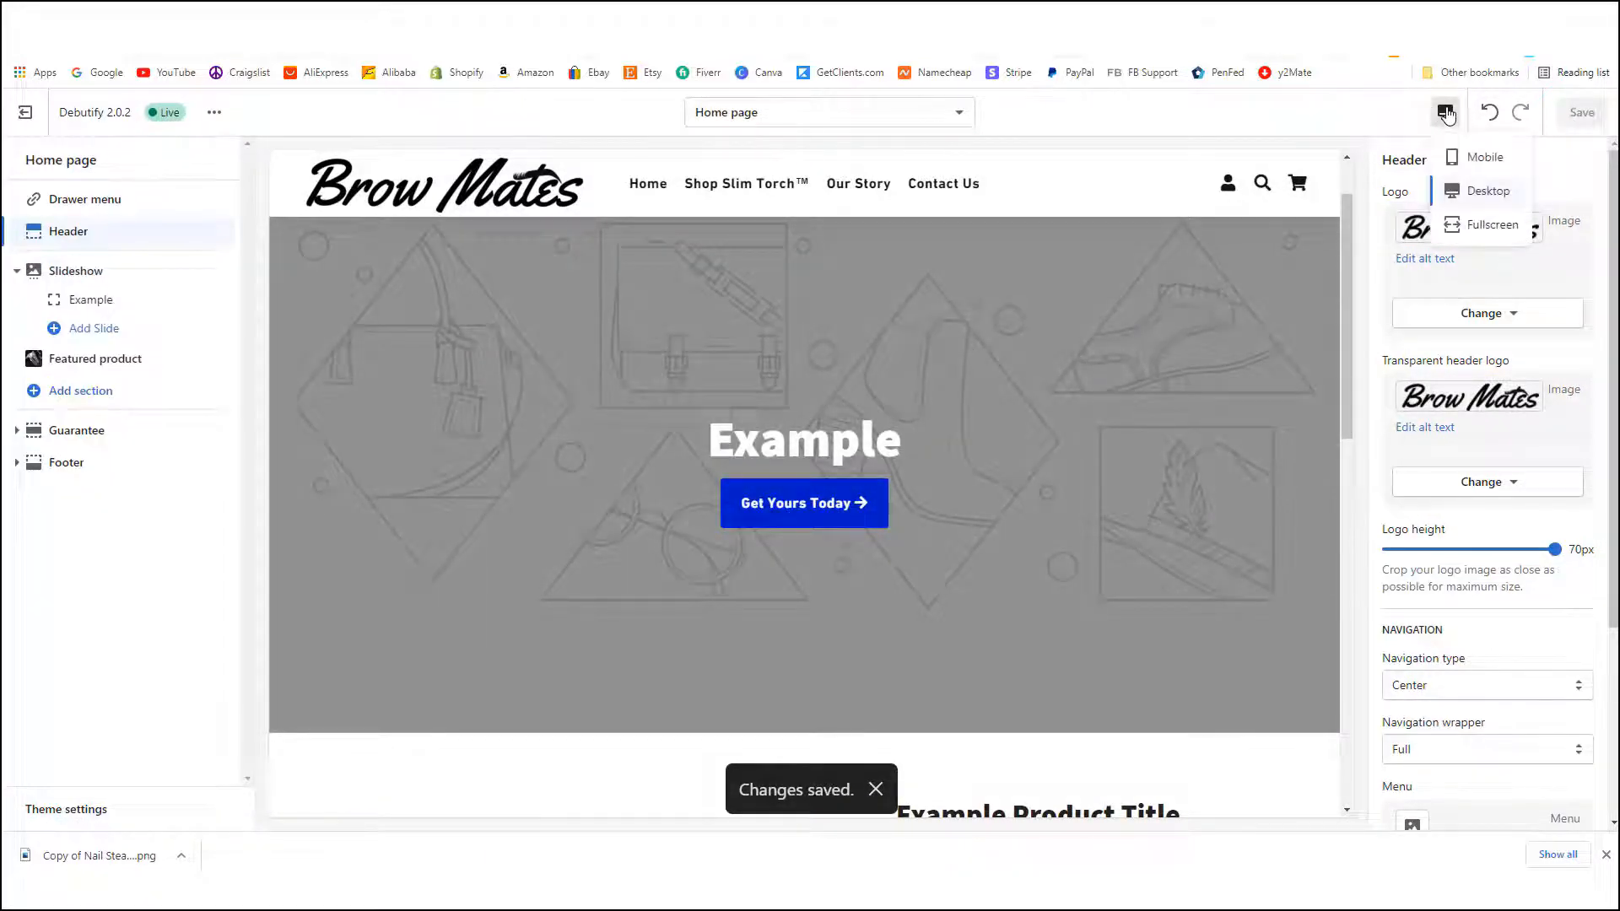
click(1485, 158)
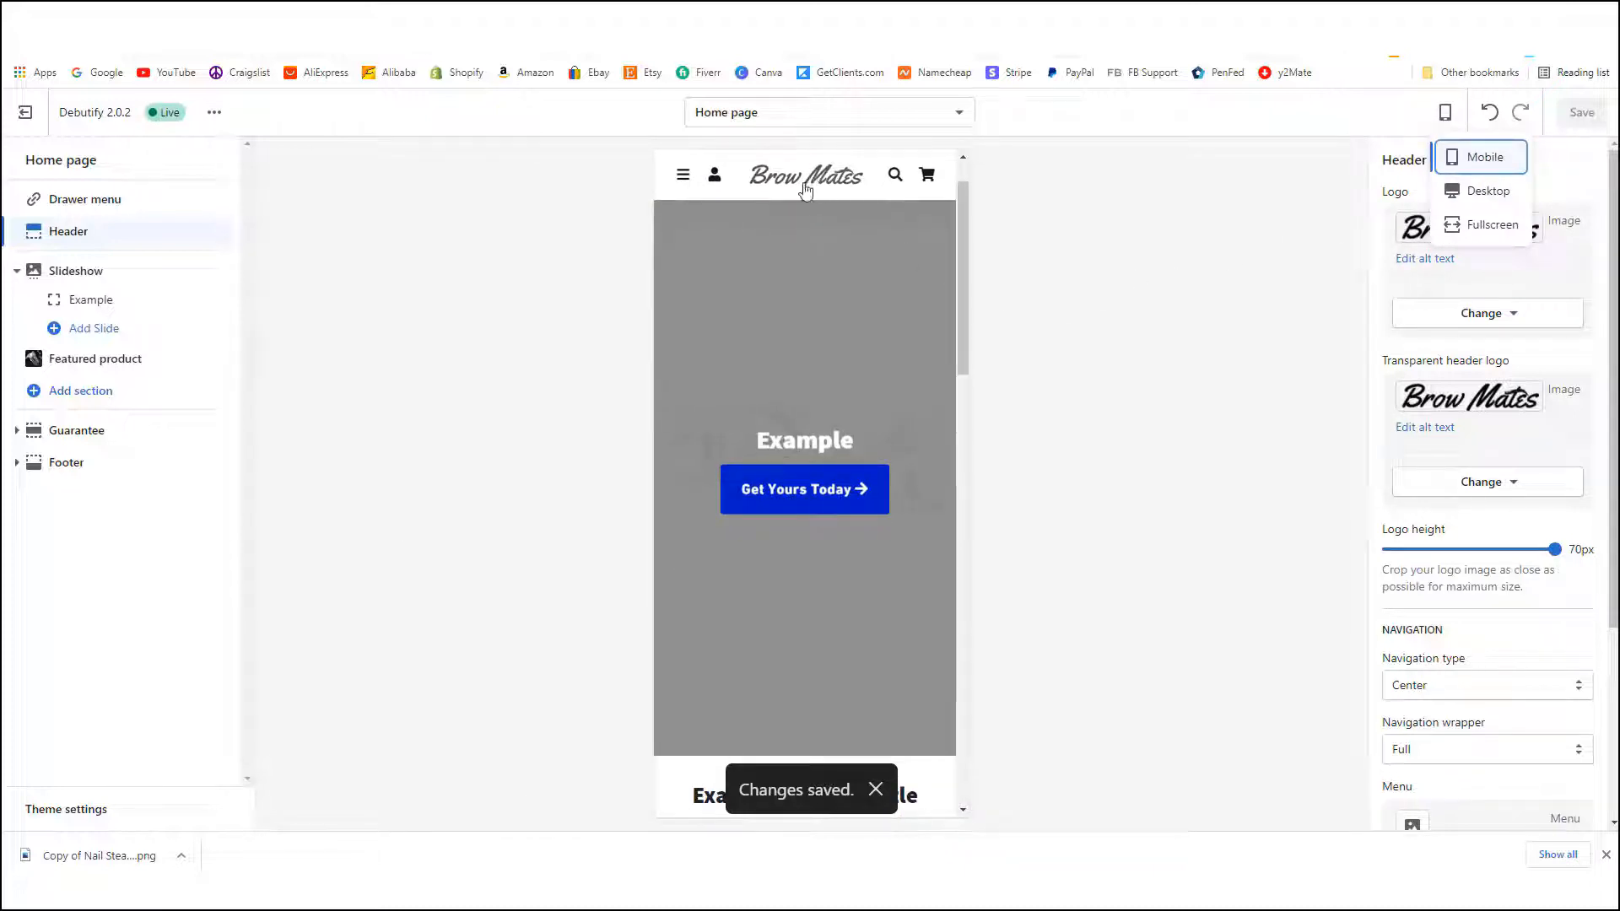
click(1131, 360)
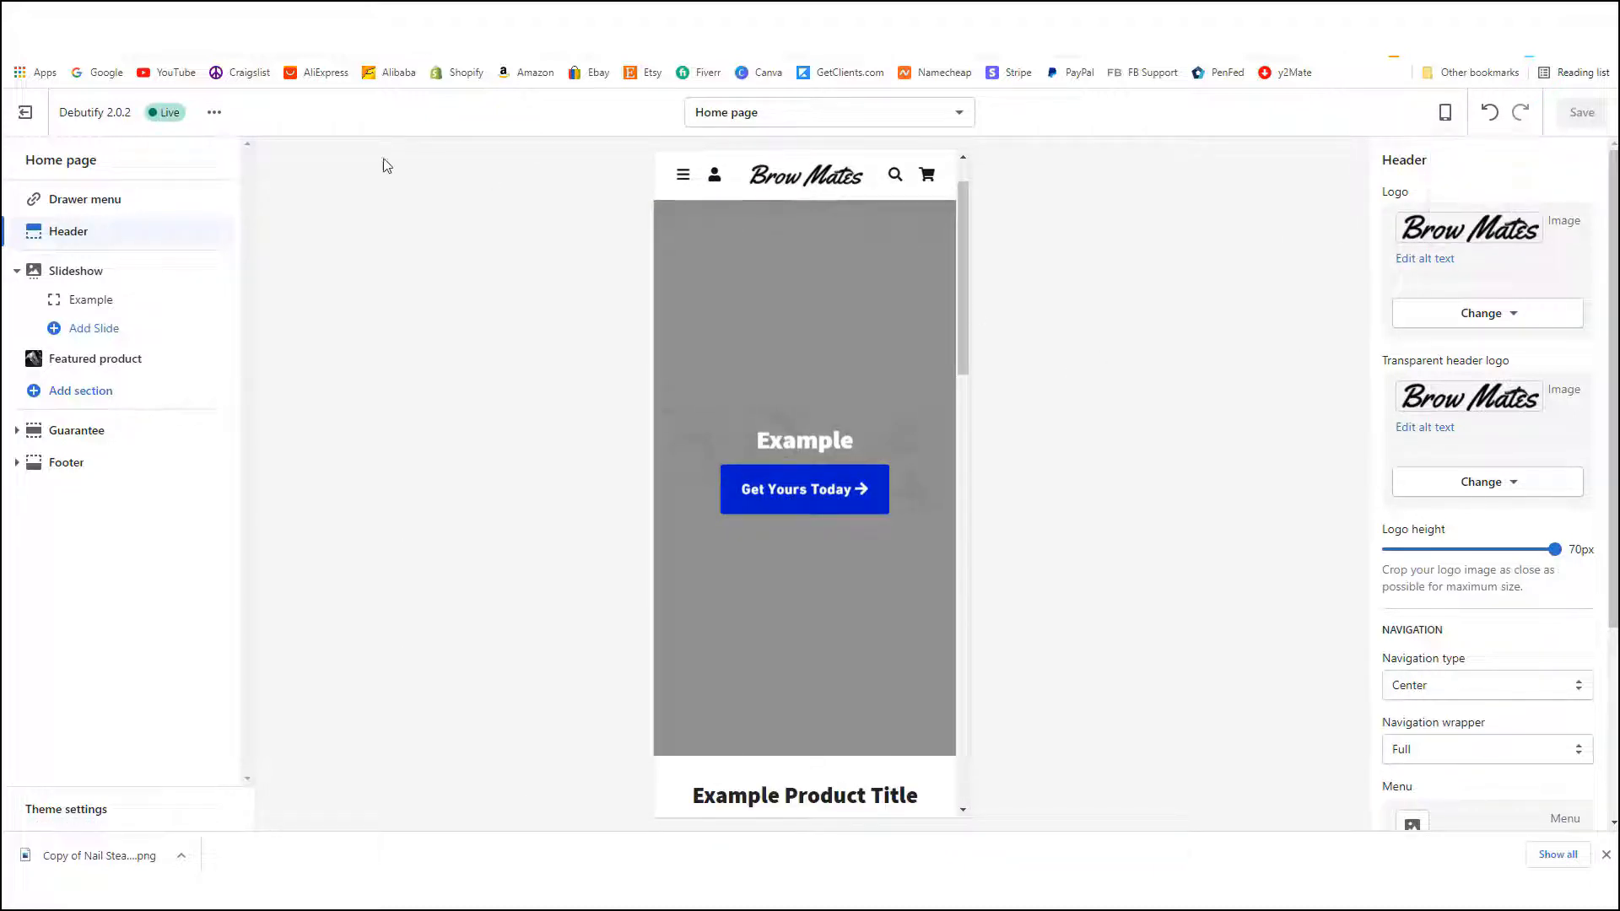
click(98, 278)
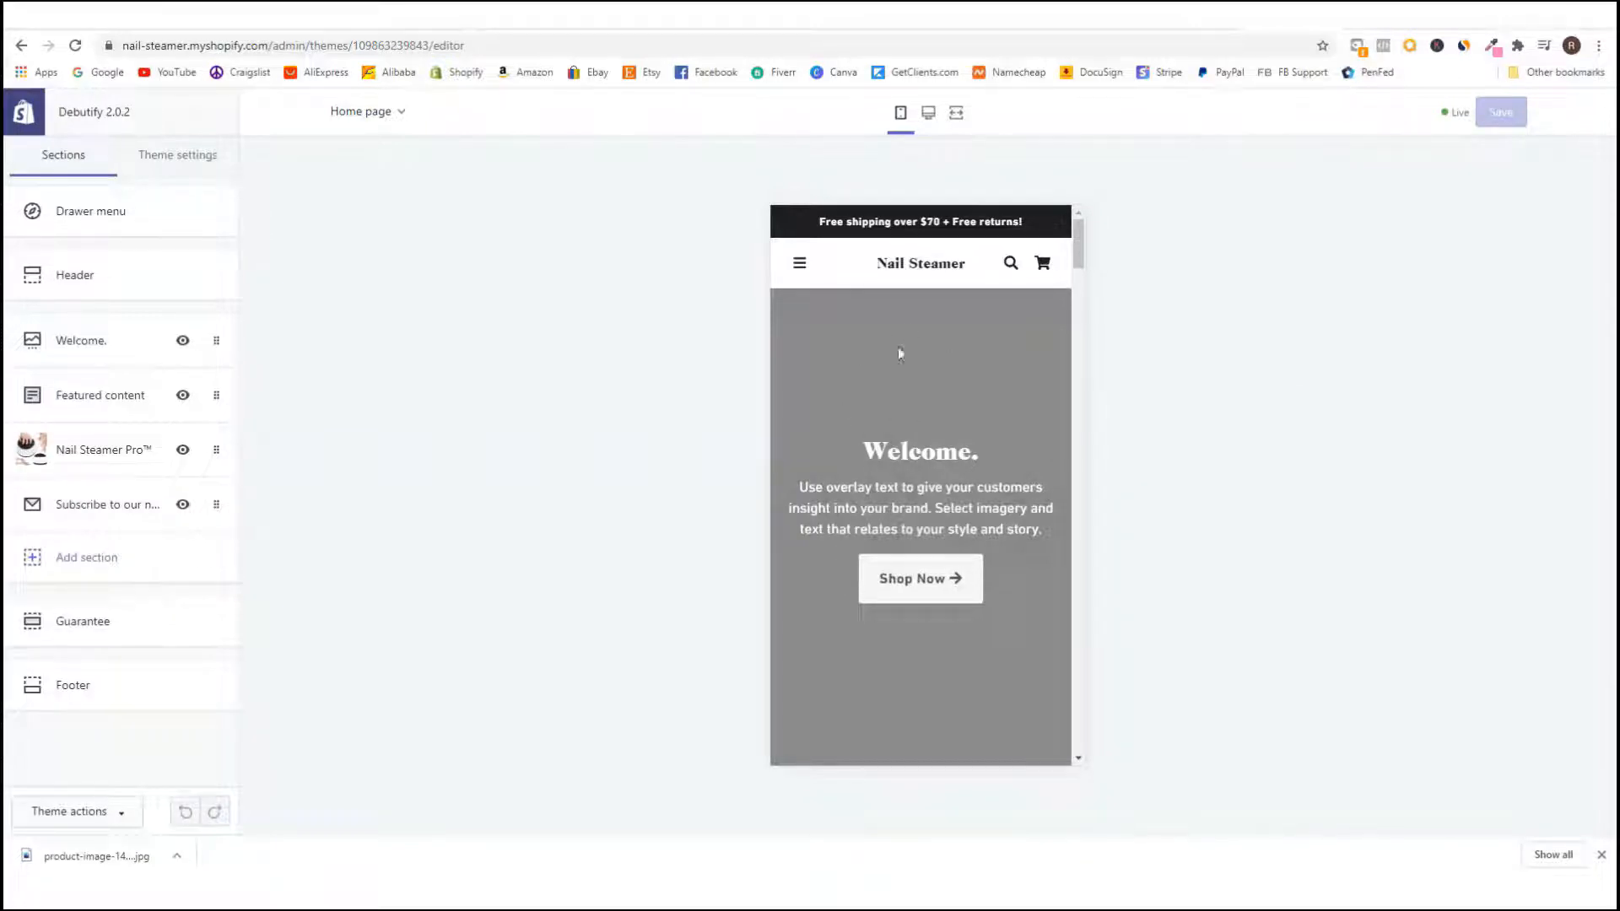
- Open unsplash.com in another browser tab to find free stock images
click(1380, 24)
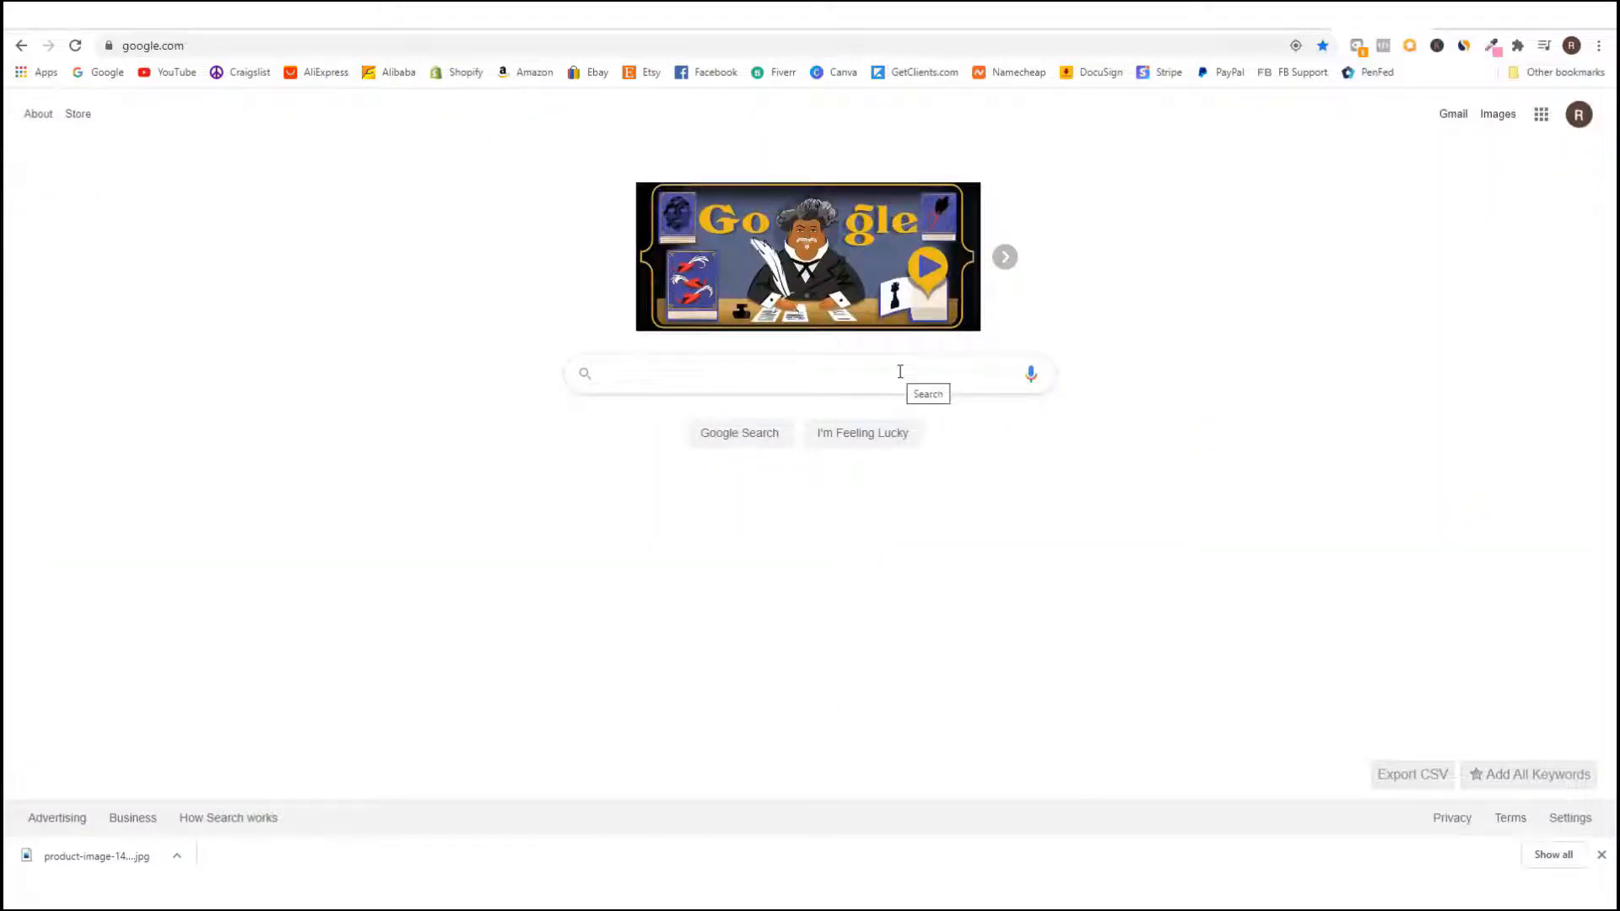
click(663, 42)
text(uns)
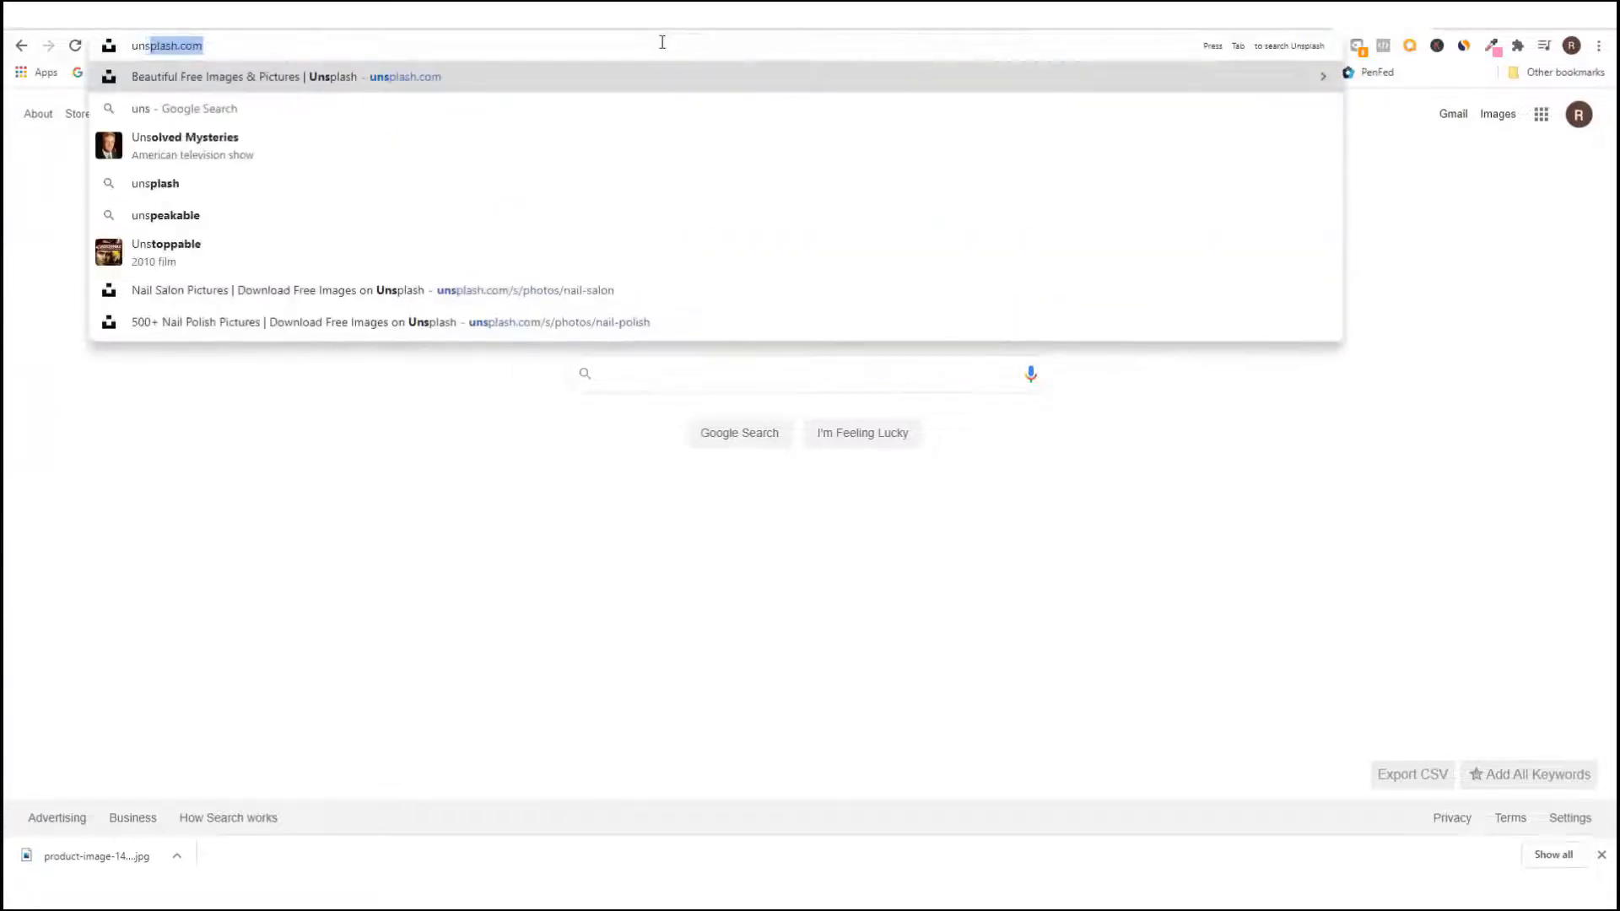
text(plash.com)
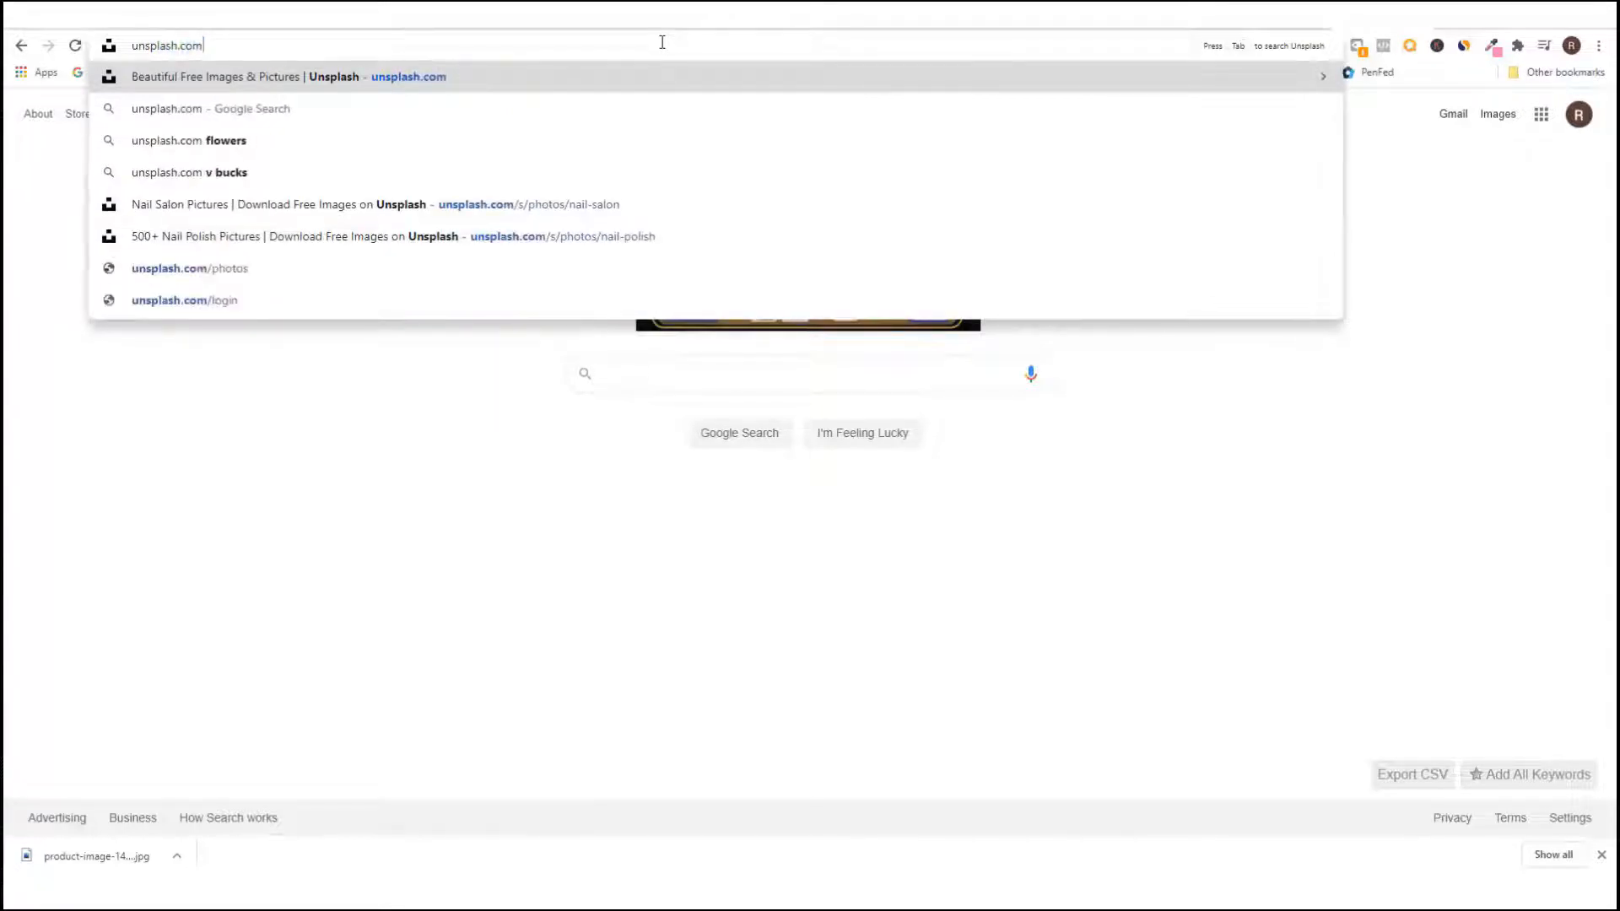
key(Return)
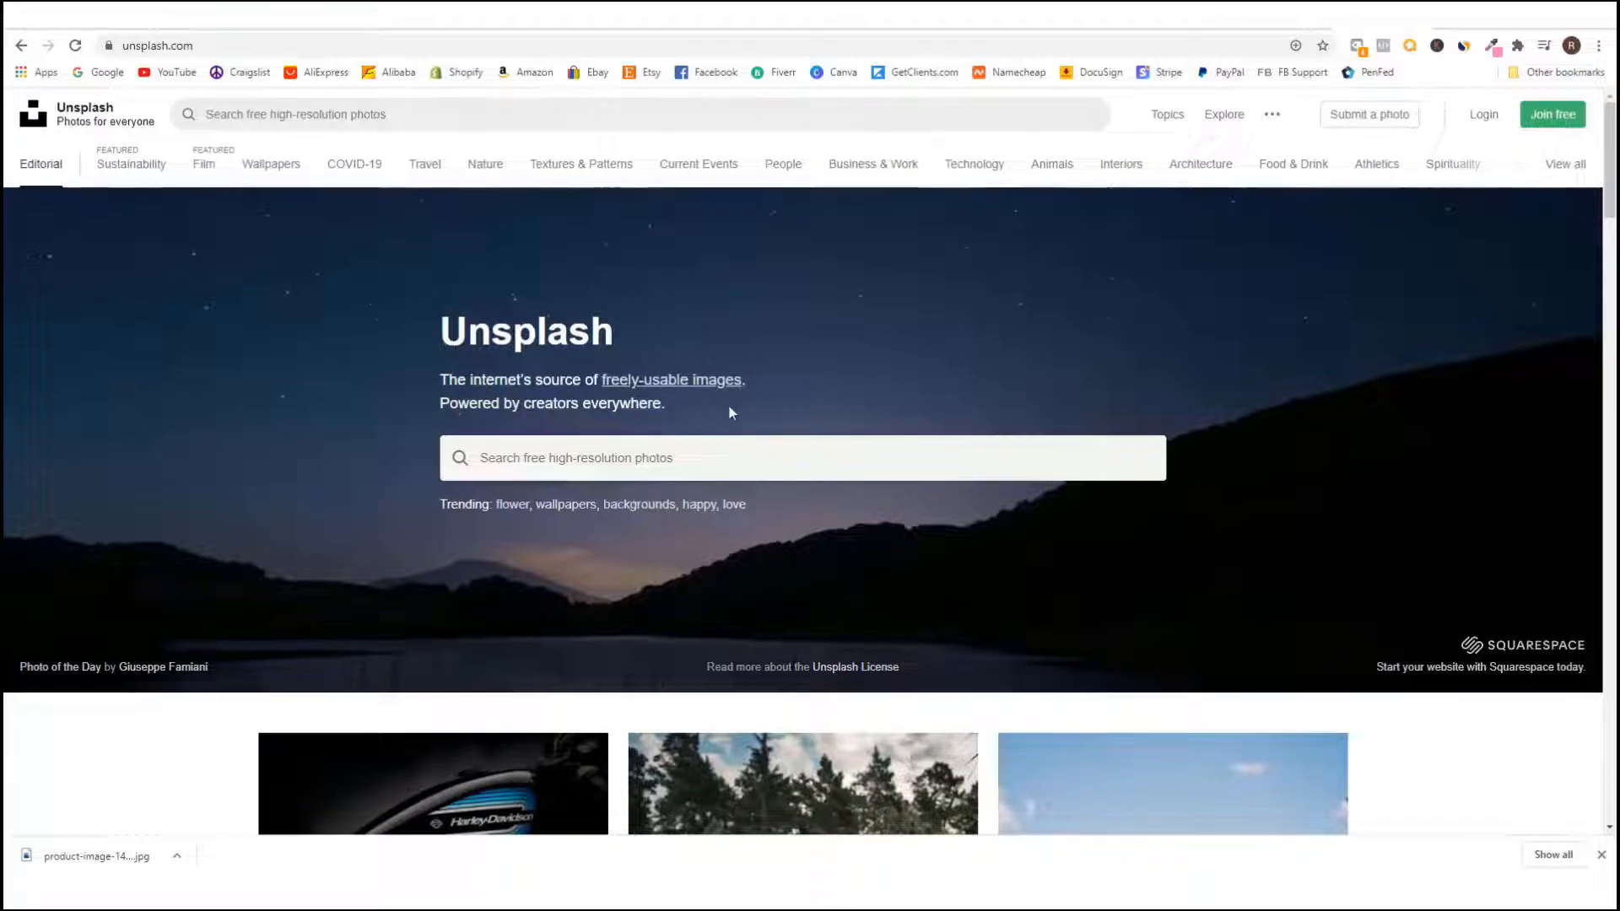
- Browse the photos on the Unsplash home page and search the site for "nail salon"
scroll(753, 400, down, 9)
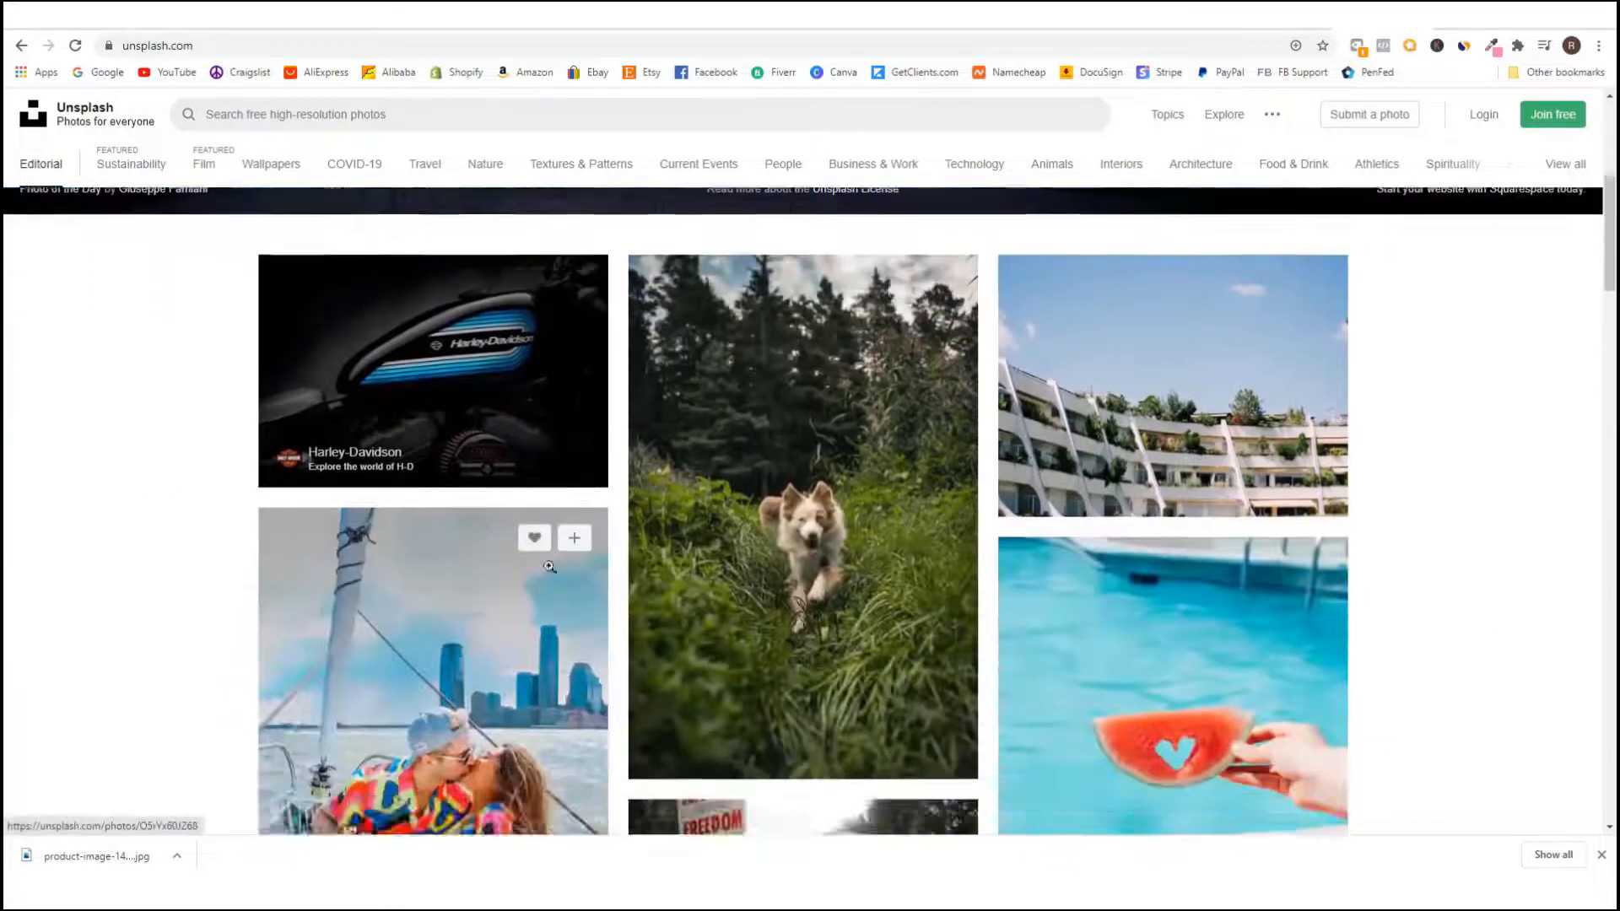
scroll(723, 554, down, 7)
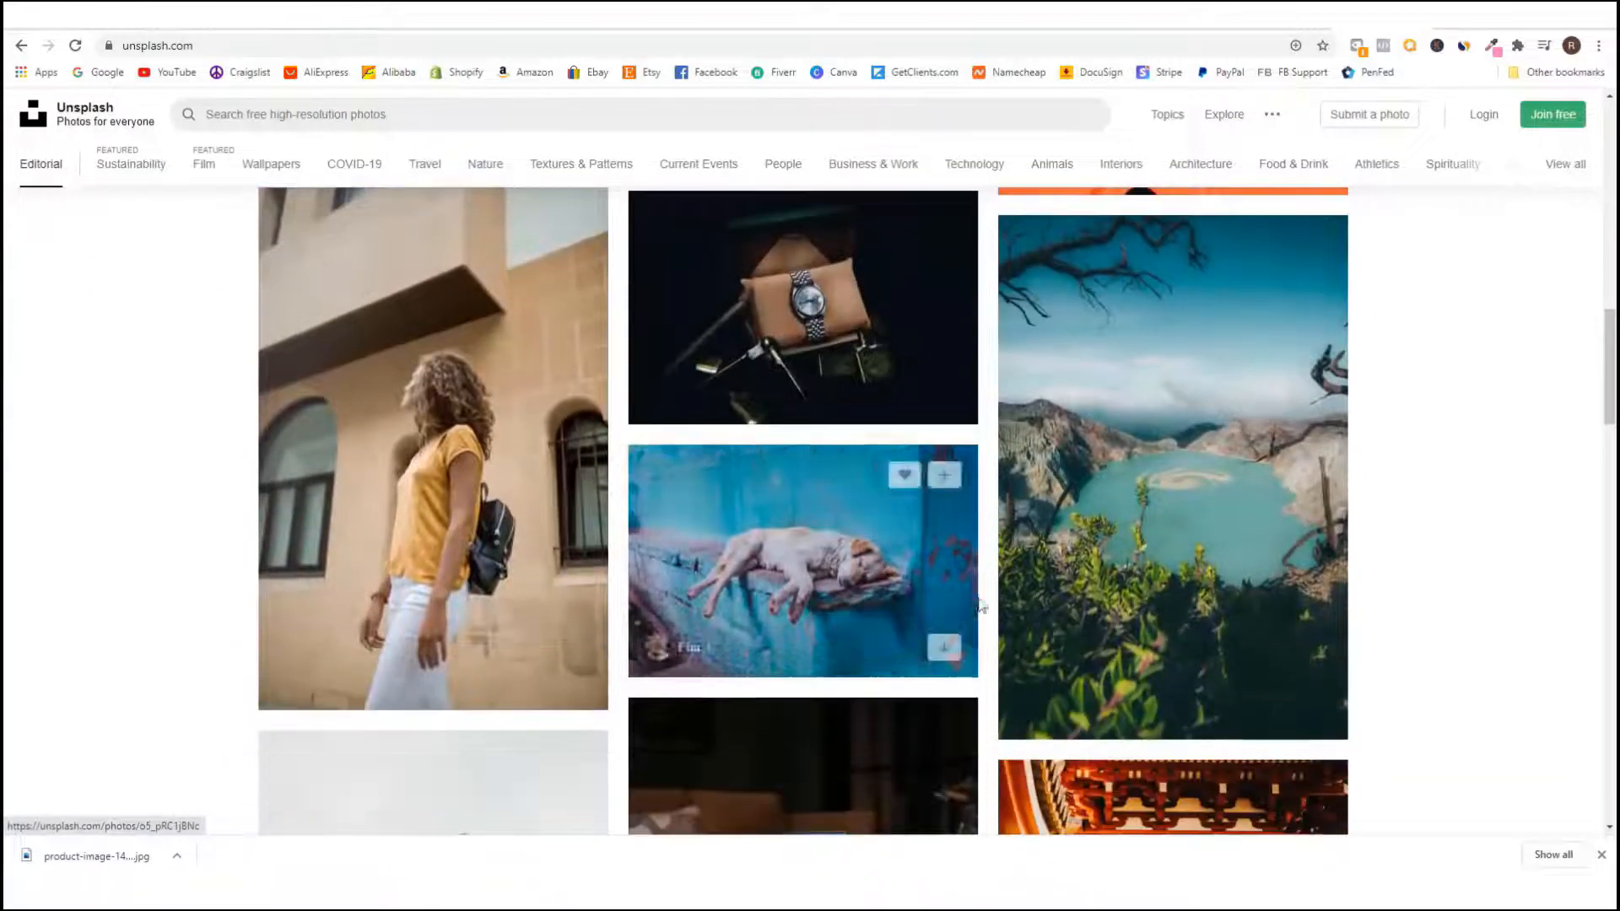
scroll(963, 643, up, 16)
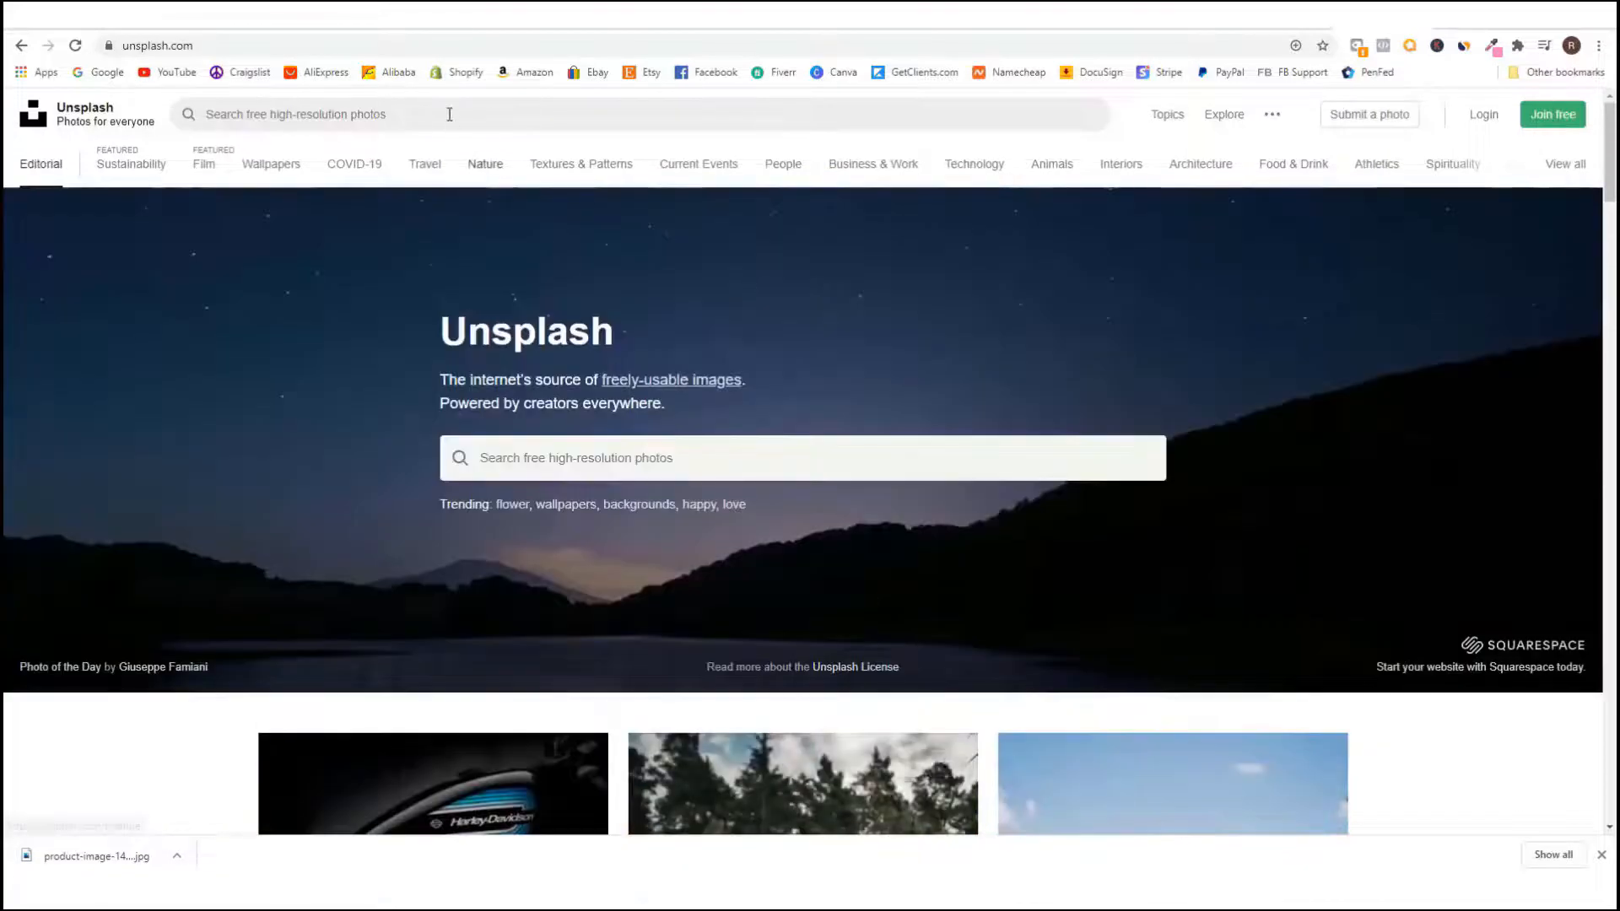
click(449, 114)
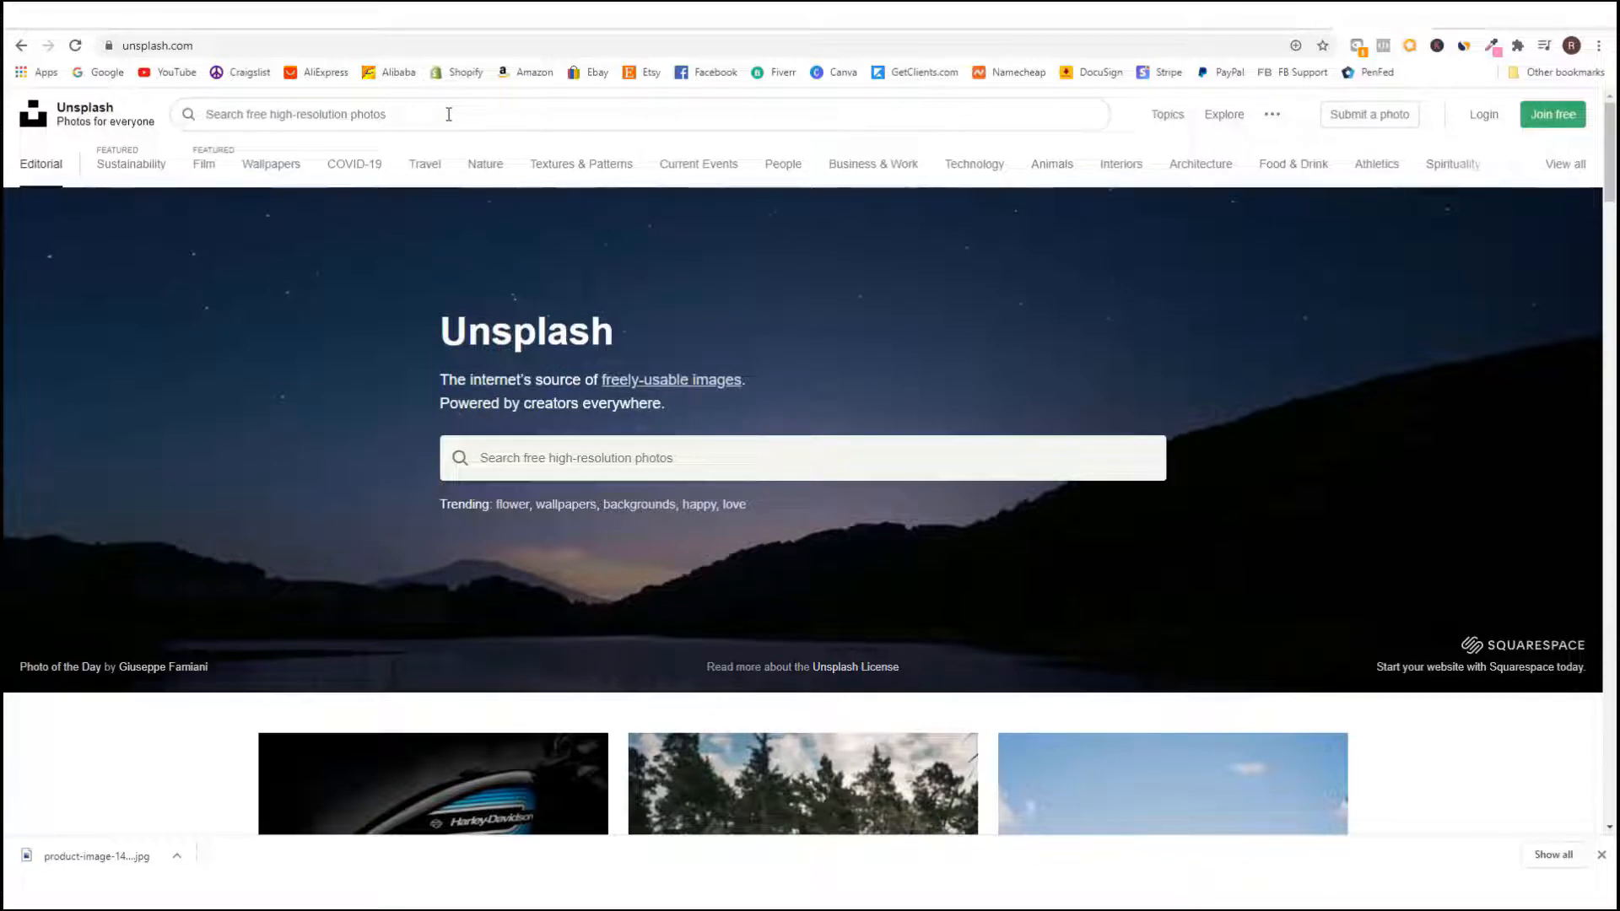
text(na)
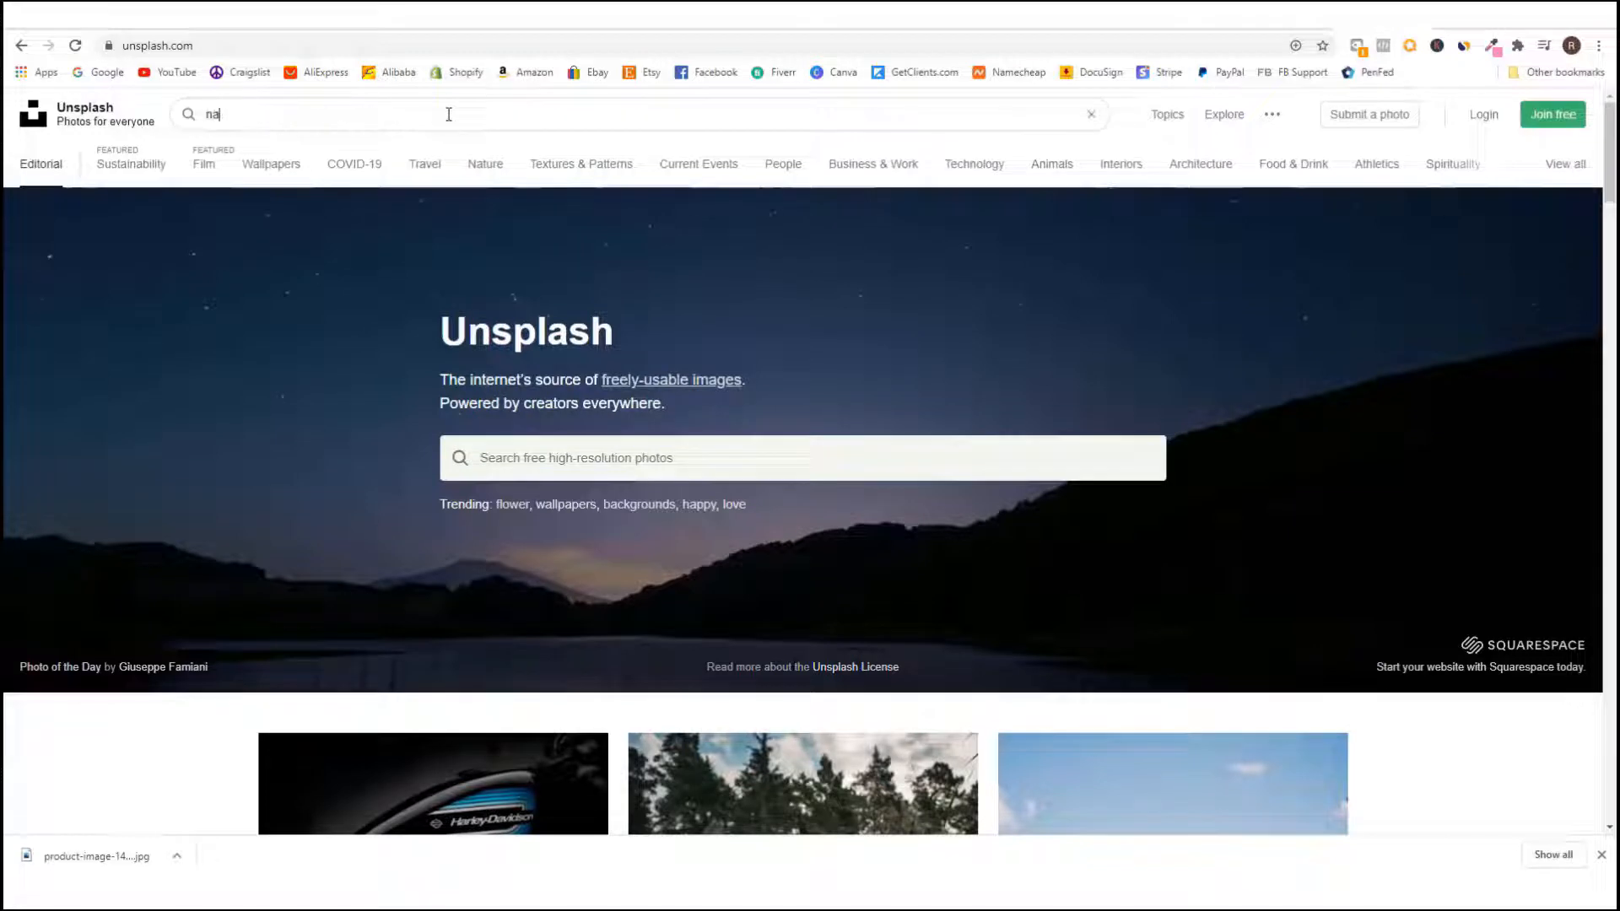
text(il salon)
key(Return)
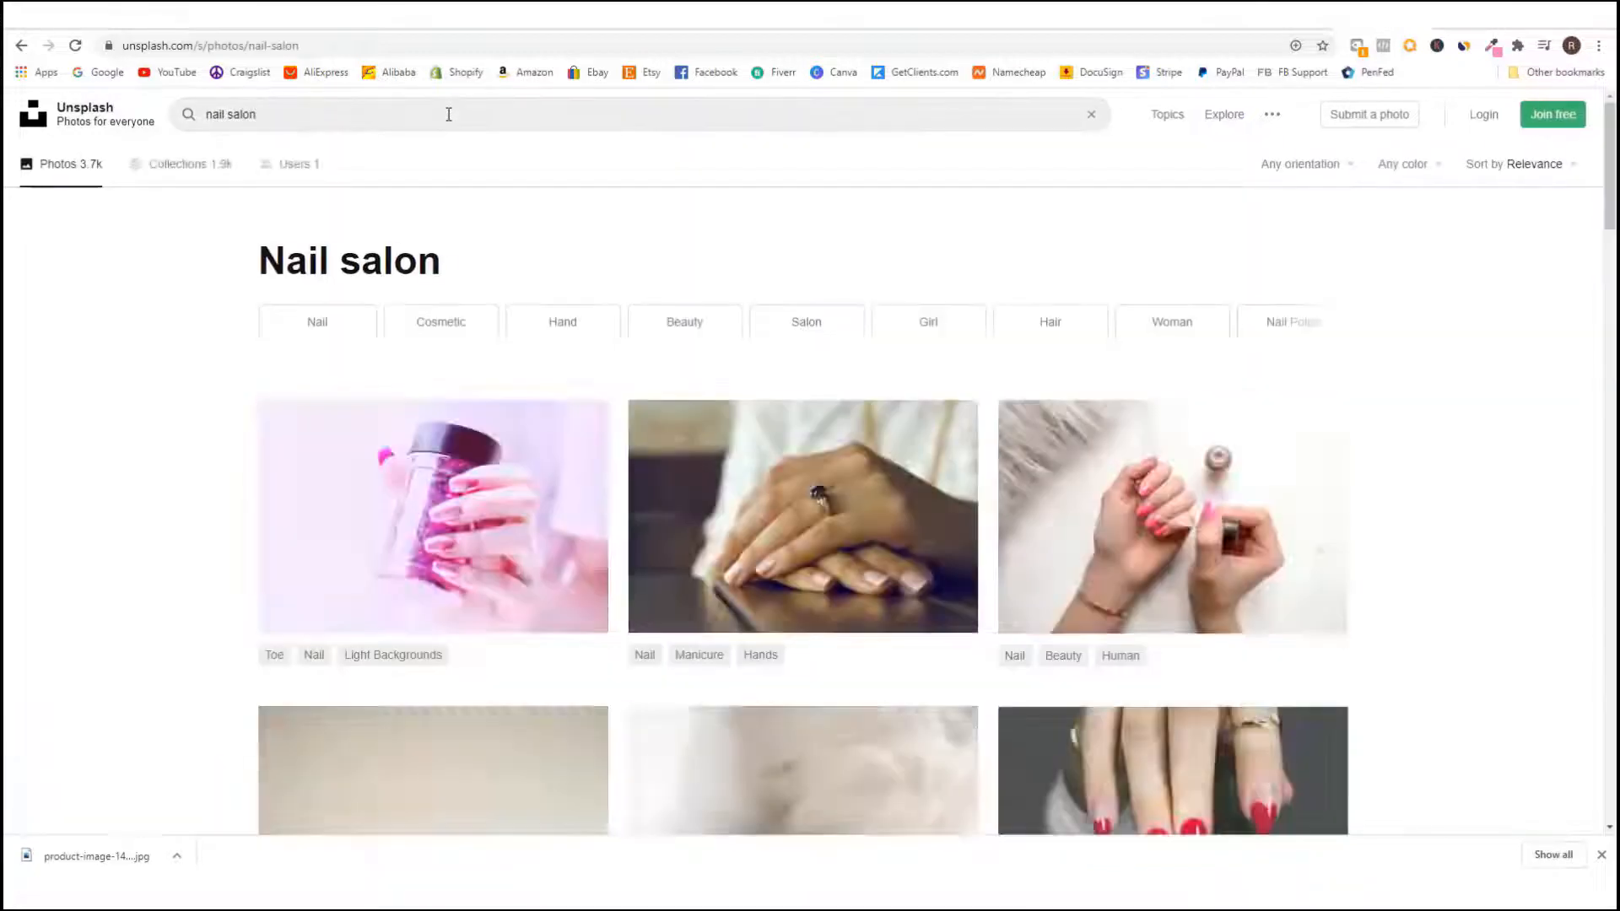
- Download the photo of red nails lettered "love" from the nail salon results and dismiss the thank-you notice
scroll(1477, 355, down, 4)
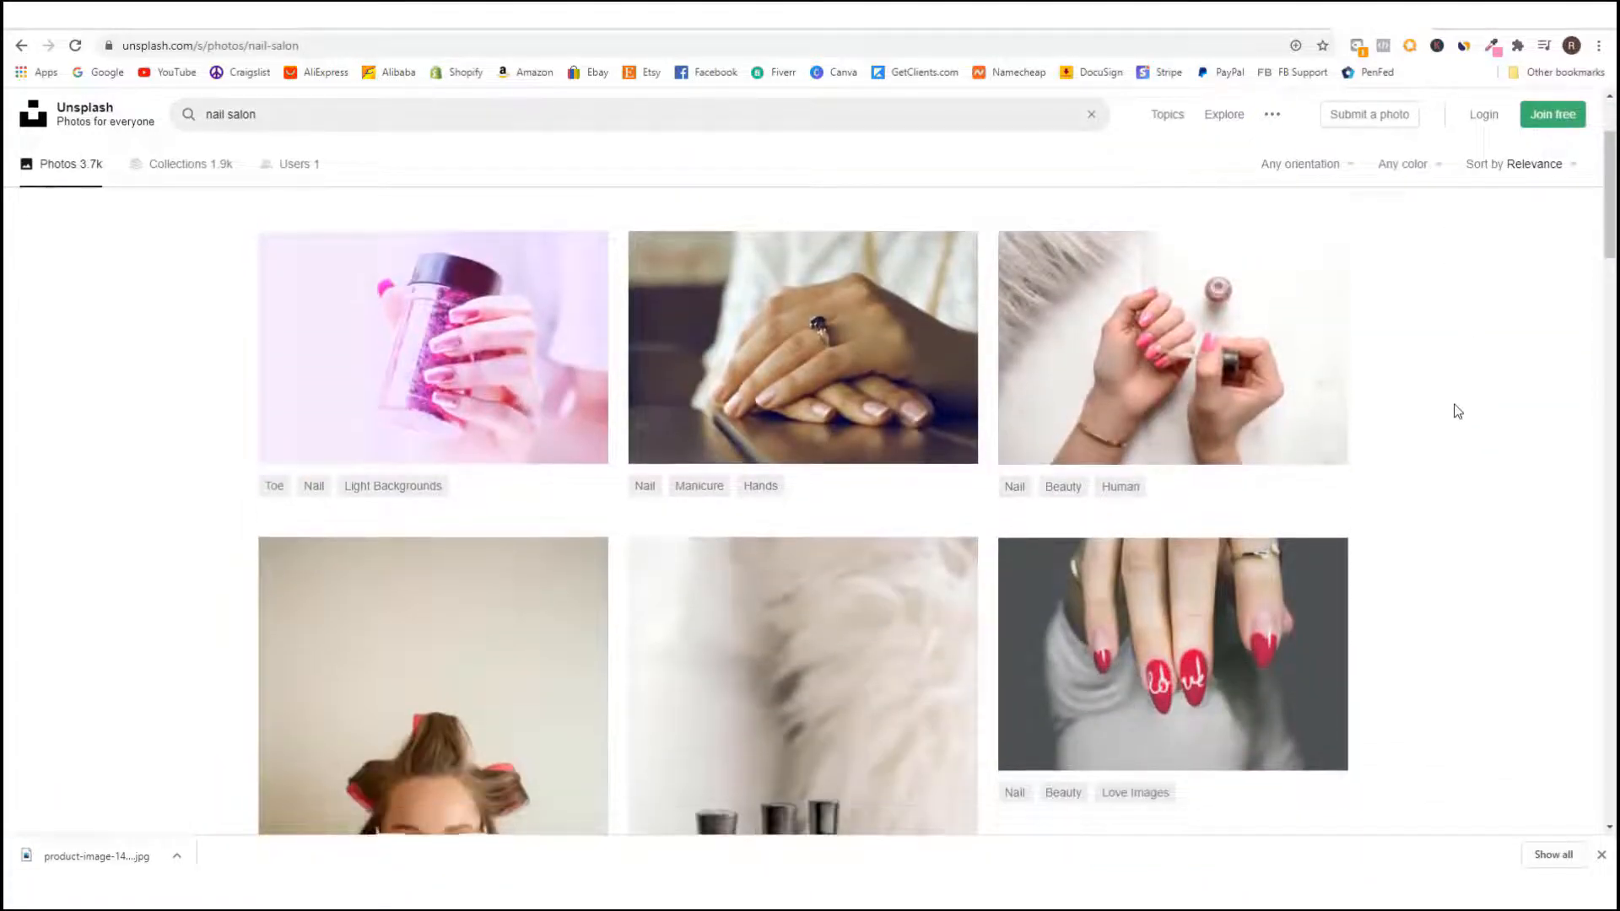
scroll(1485, 407, down, 1)
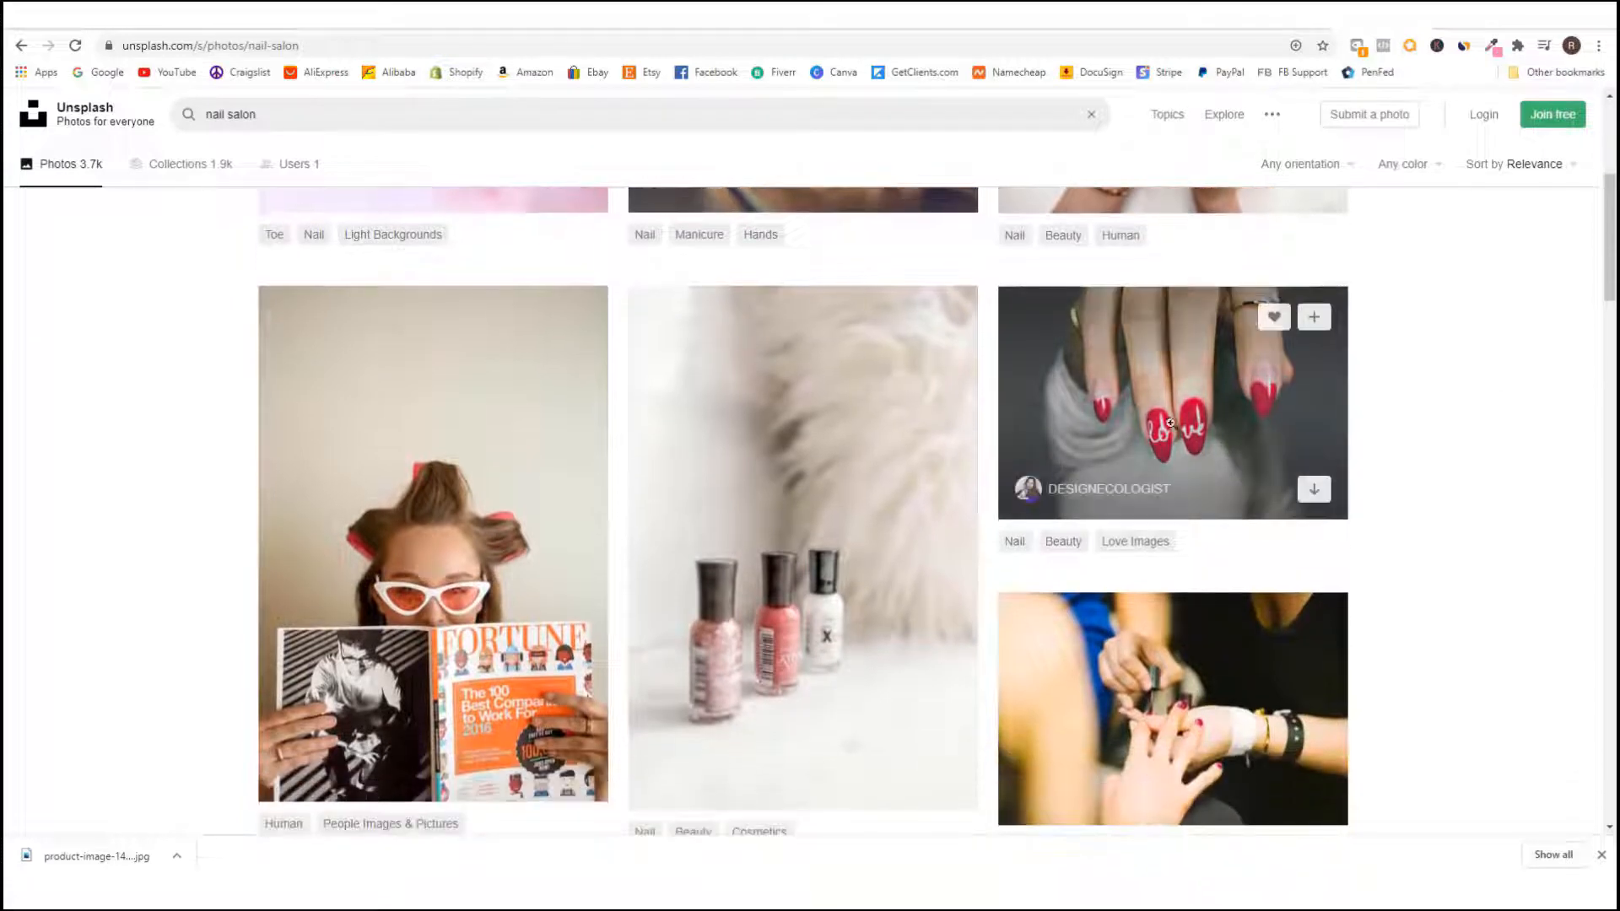
scroll(1196, 394, down, 1)
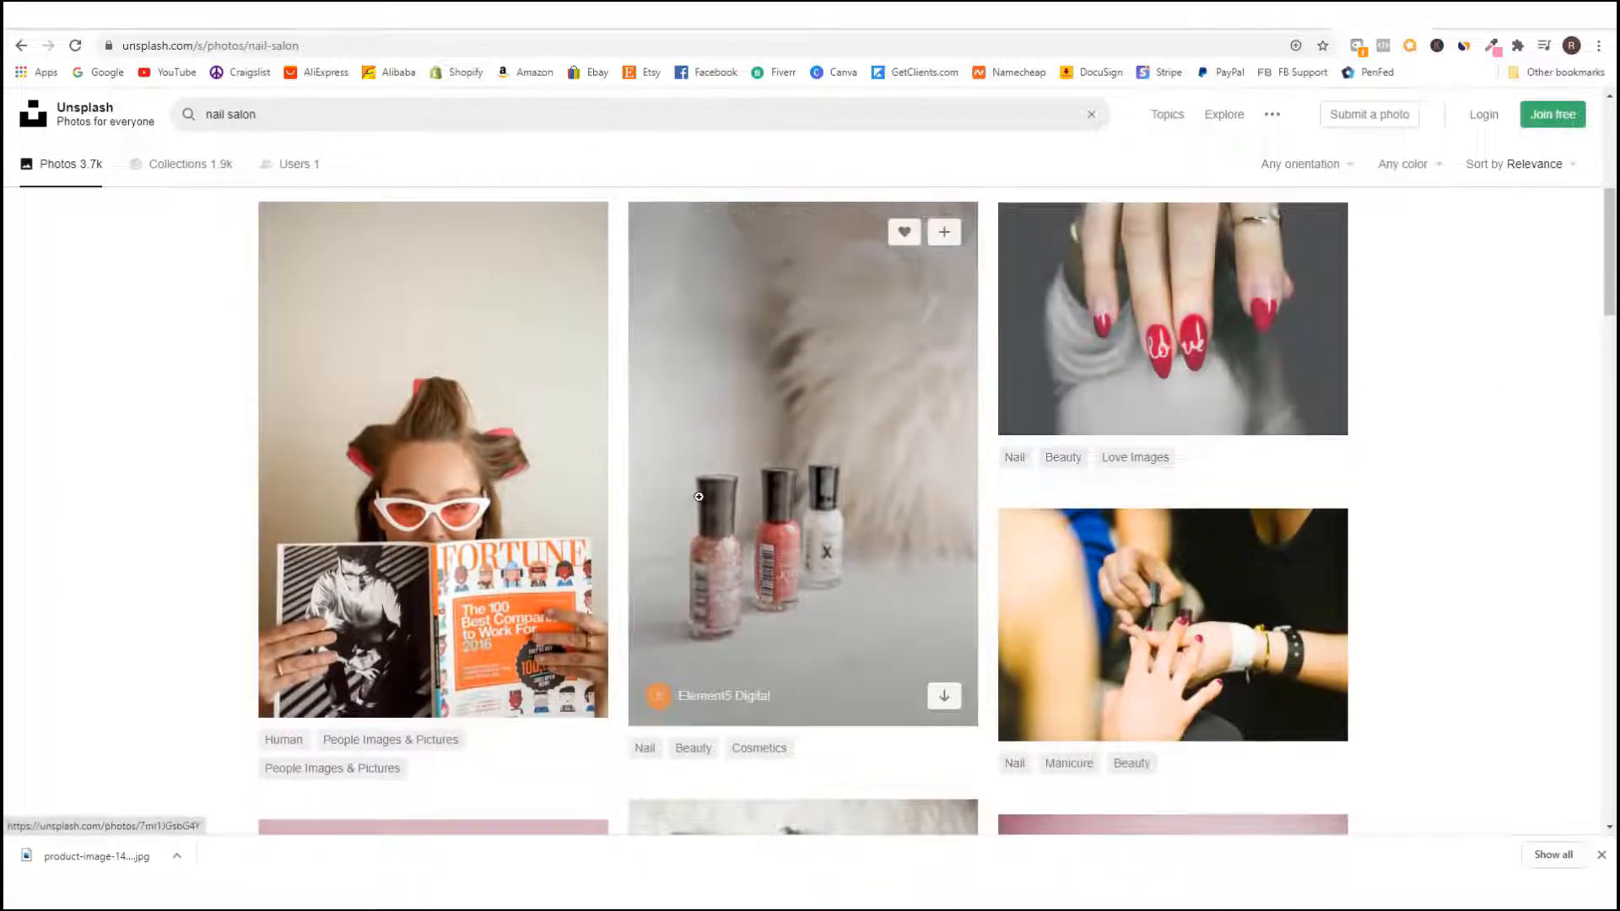
click(1326, 410)
scroll(651, 386, down, 1)
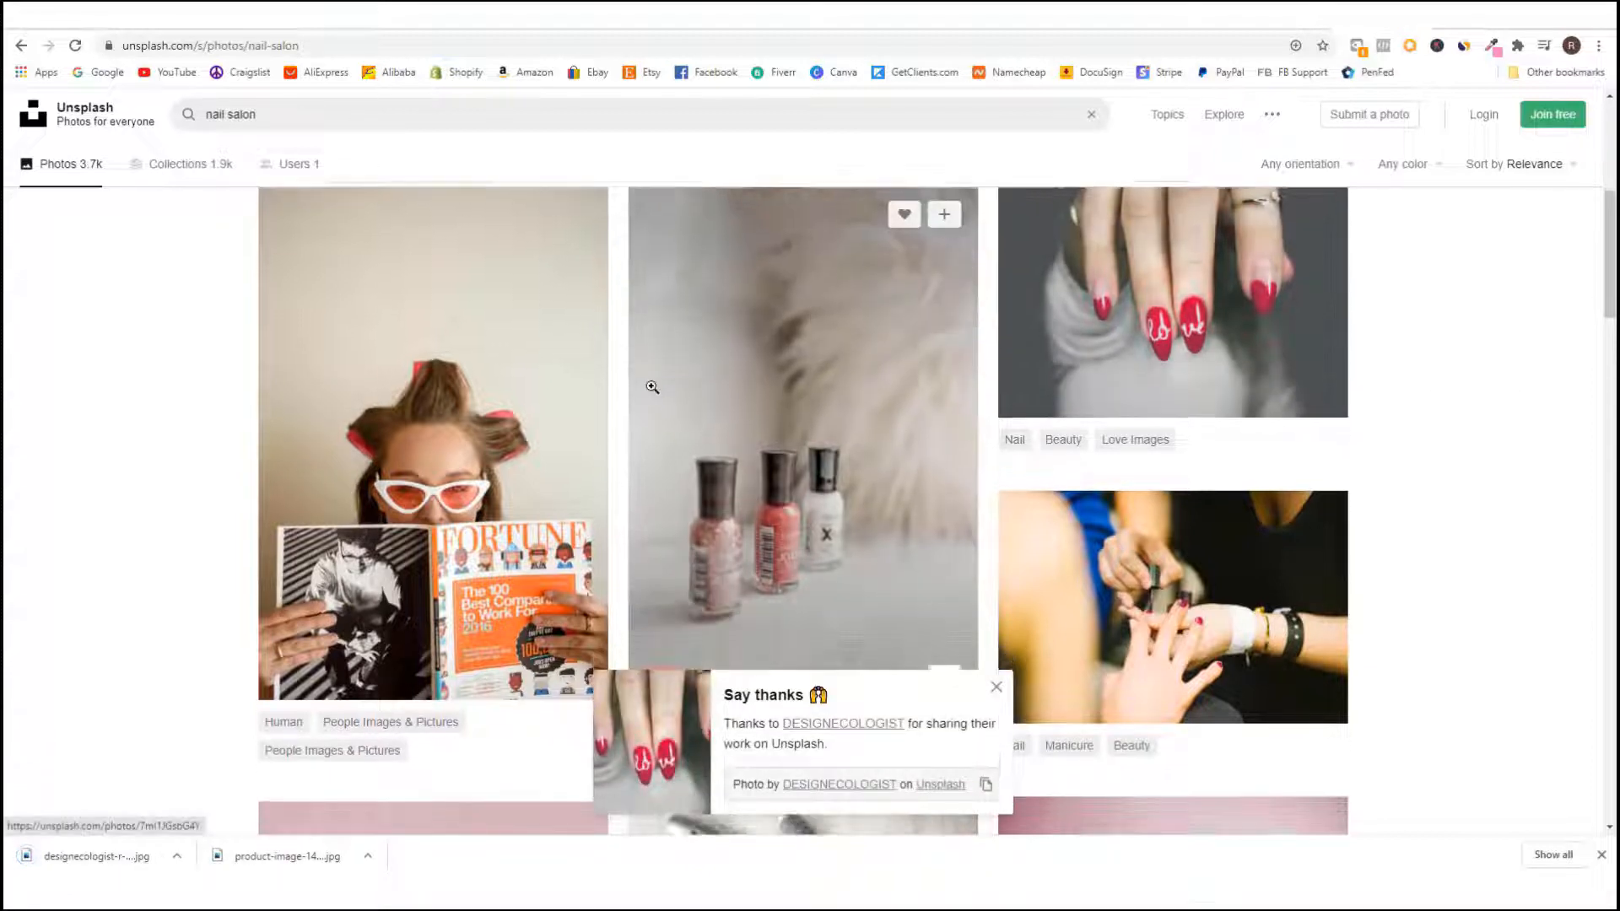
scroll(895, 582, down, 1)
click(996, 686)
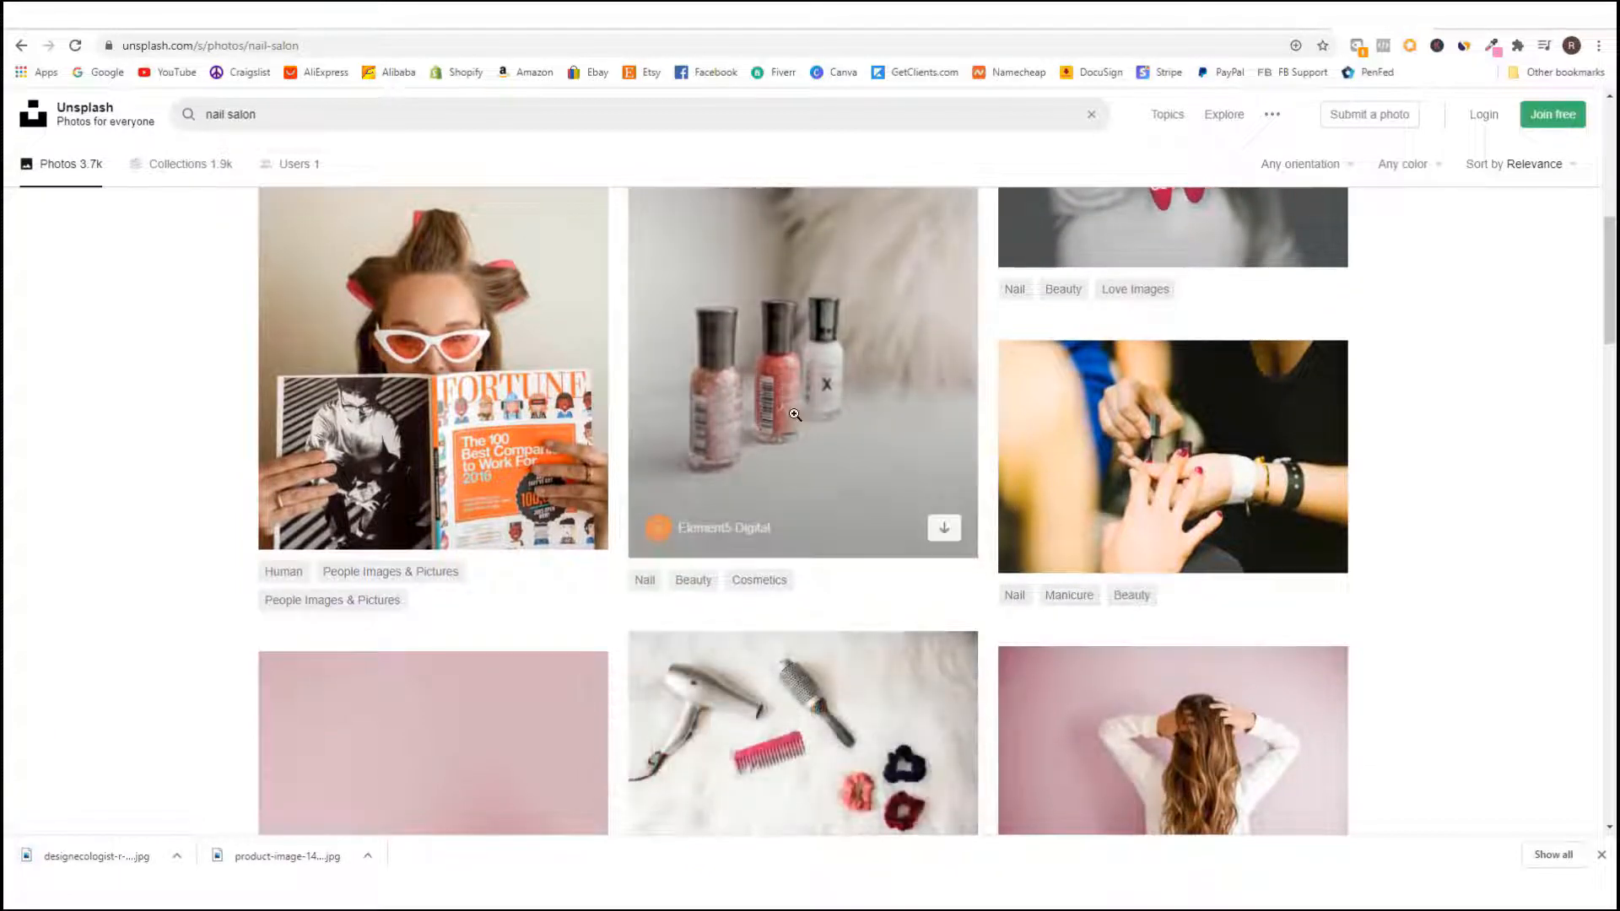
- Browse further down the nail salon results for other photos suited to the store's slideshow
scroll(865, 521, down, 2)
scroll(864, 521, down, 9)
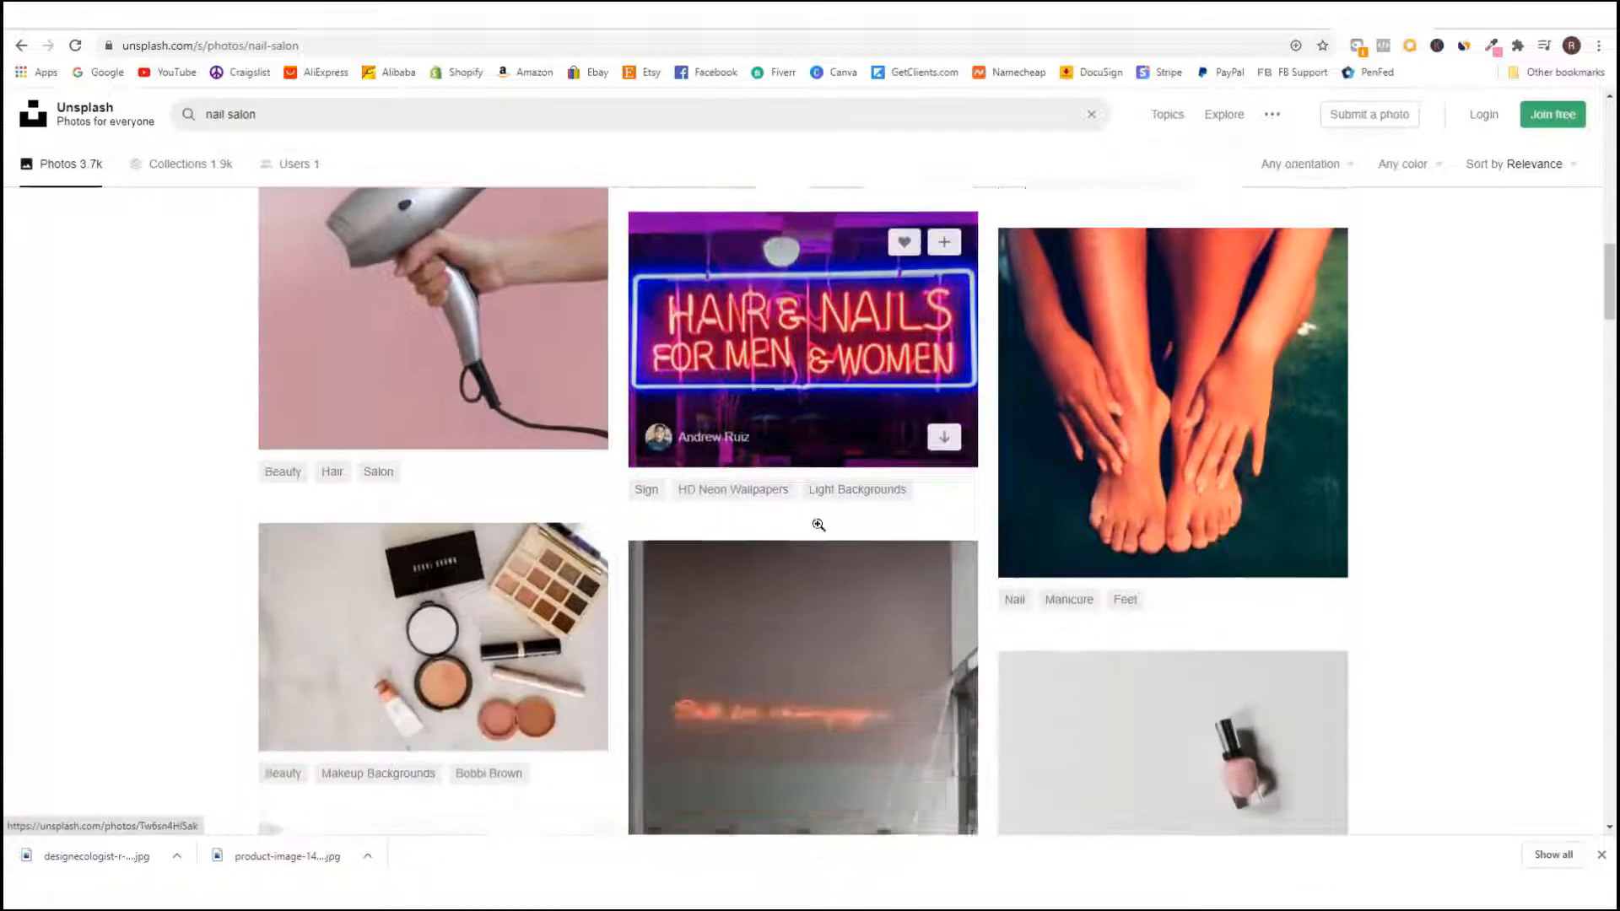
scroll(807, 519, down, 13)
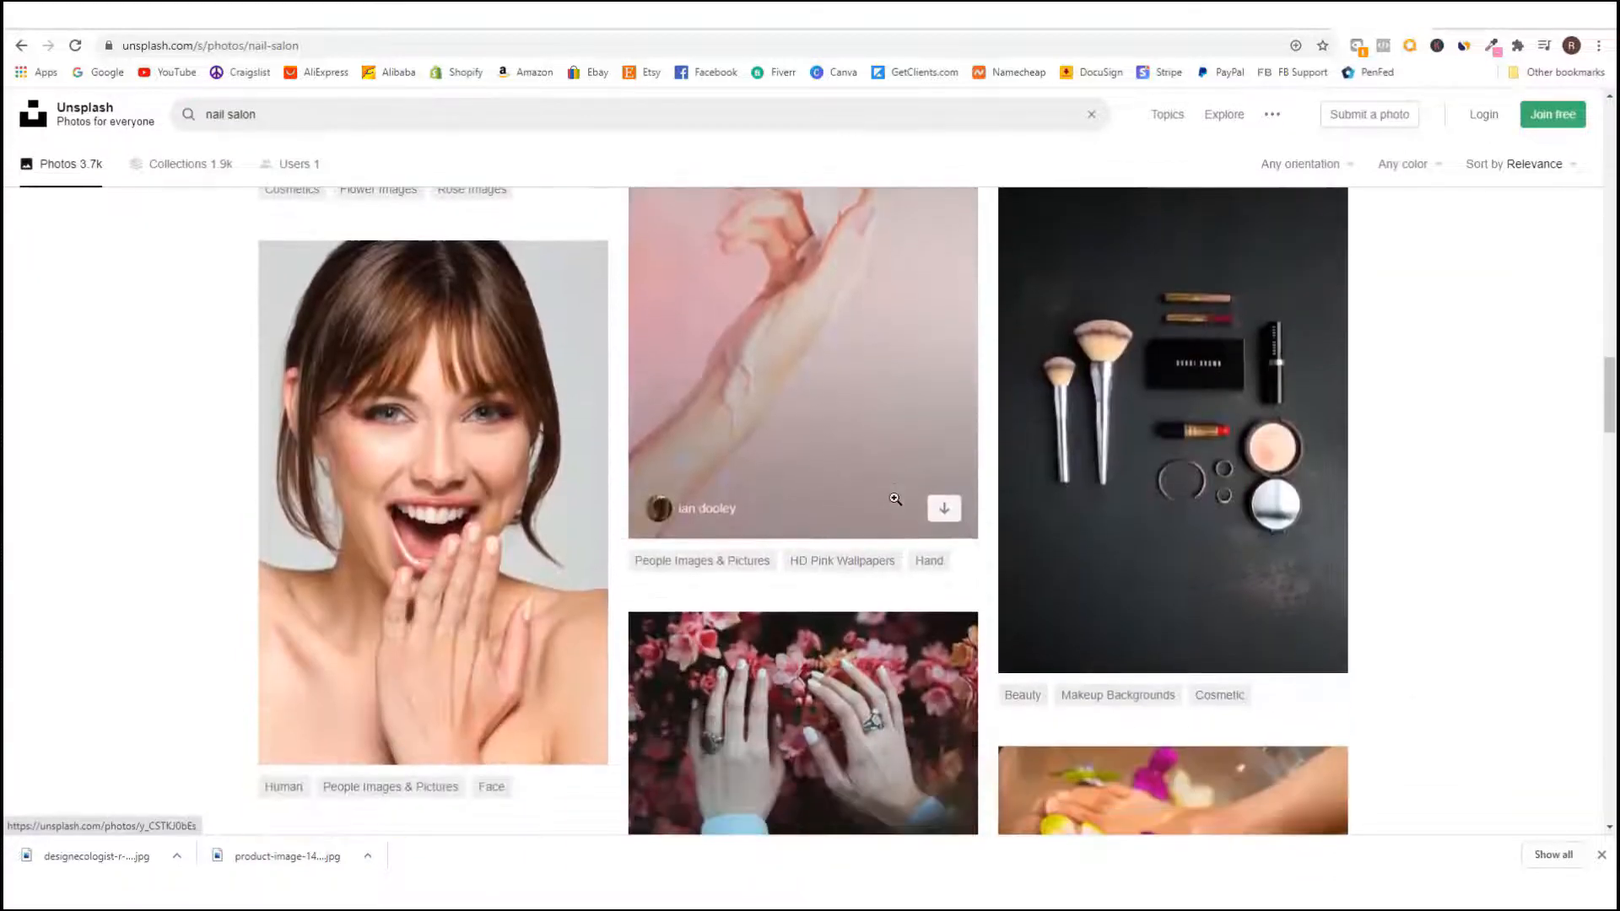
scroll(884, 503, down, 8)
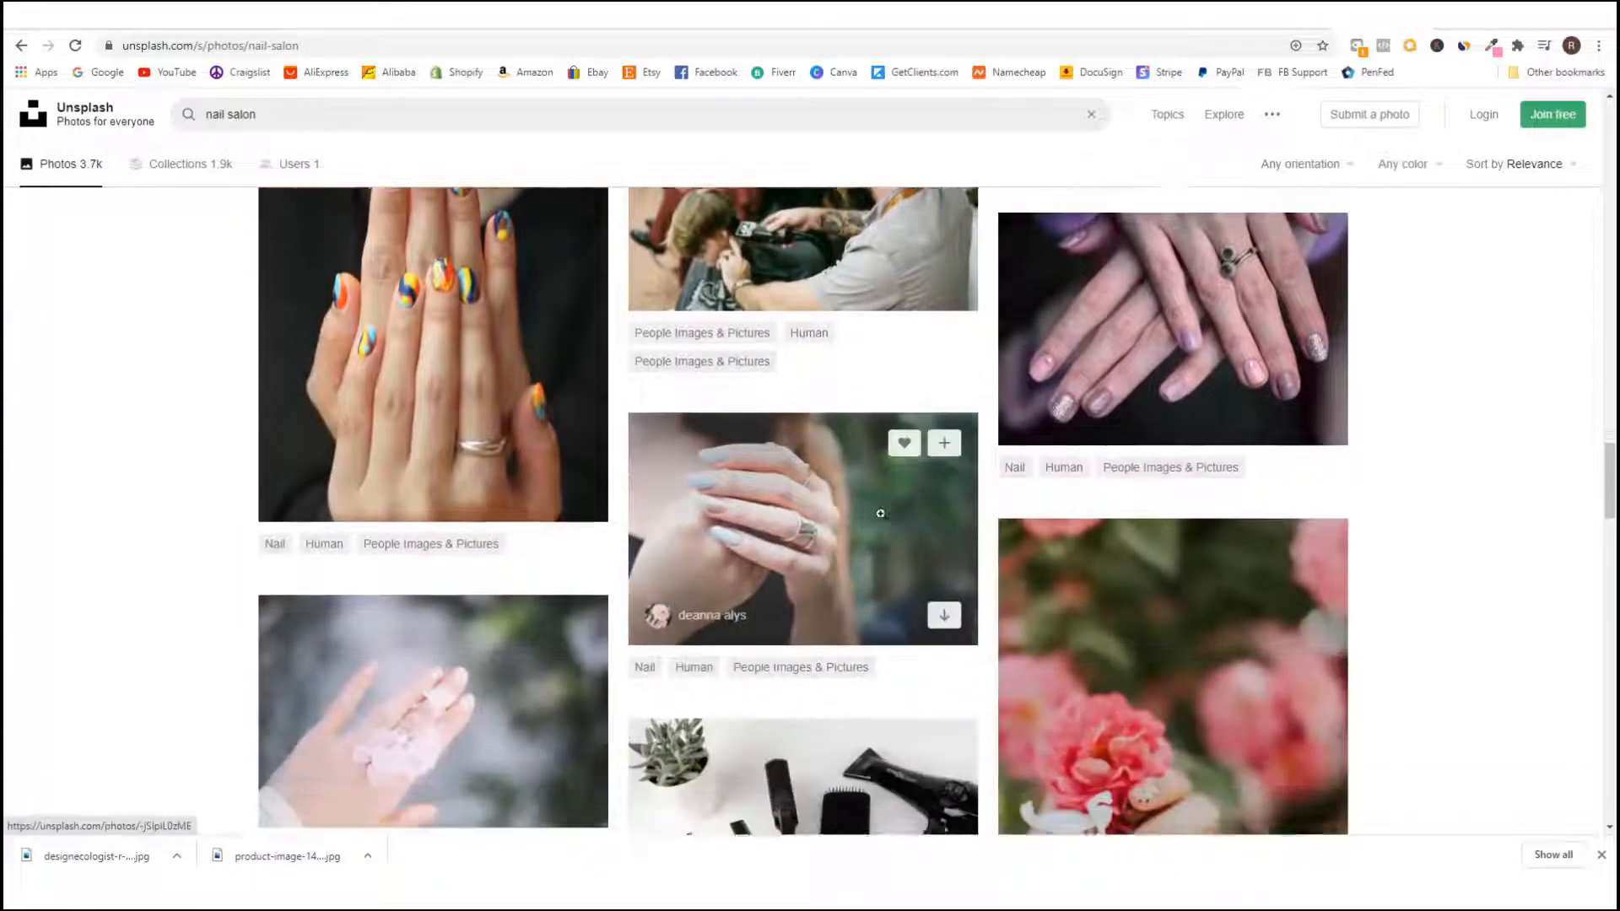
scroll(912, 530, down, 9)
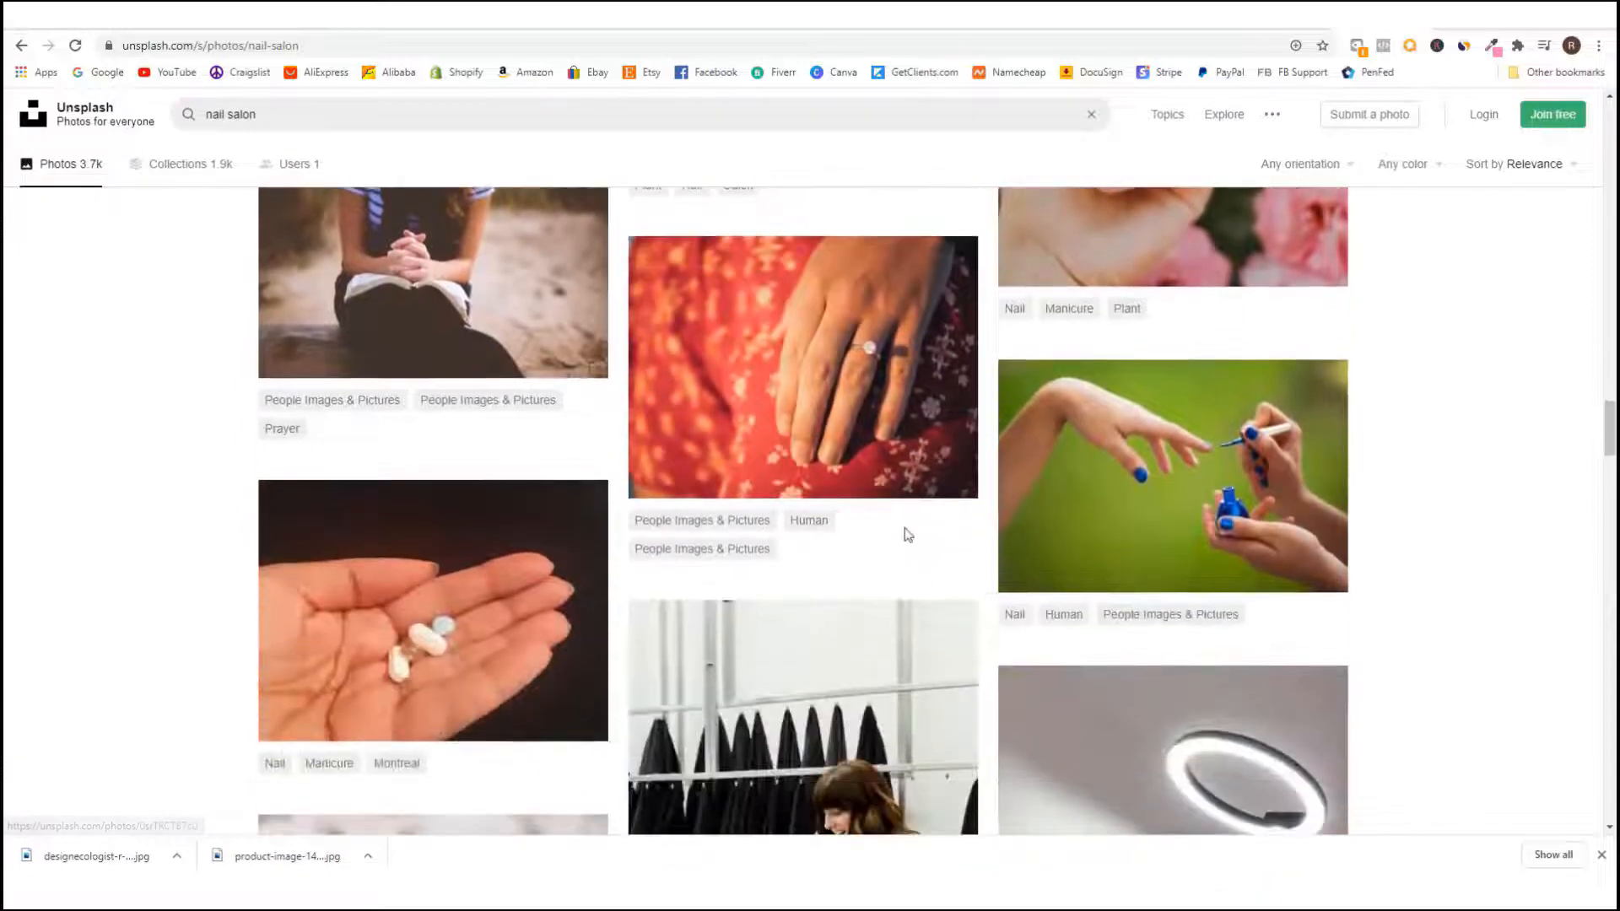
scroll(896, 532, down, 3)
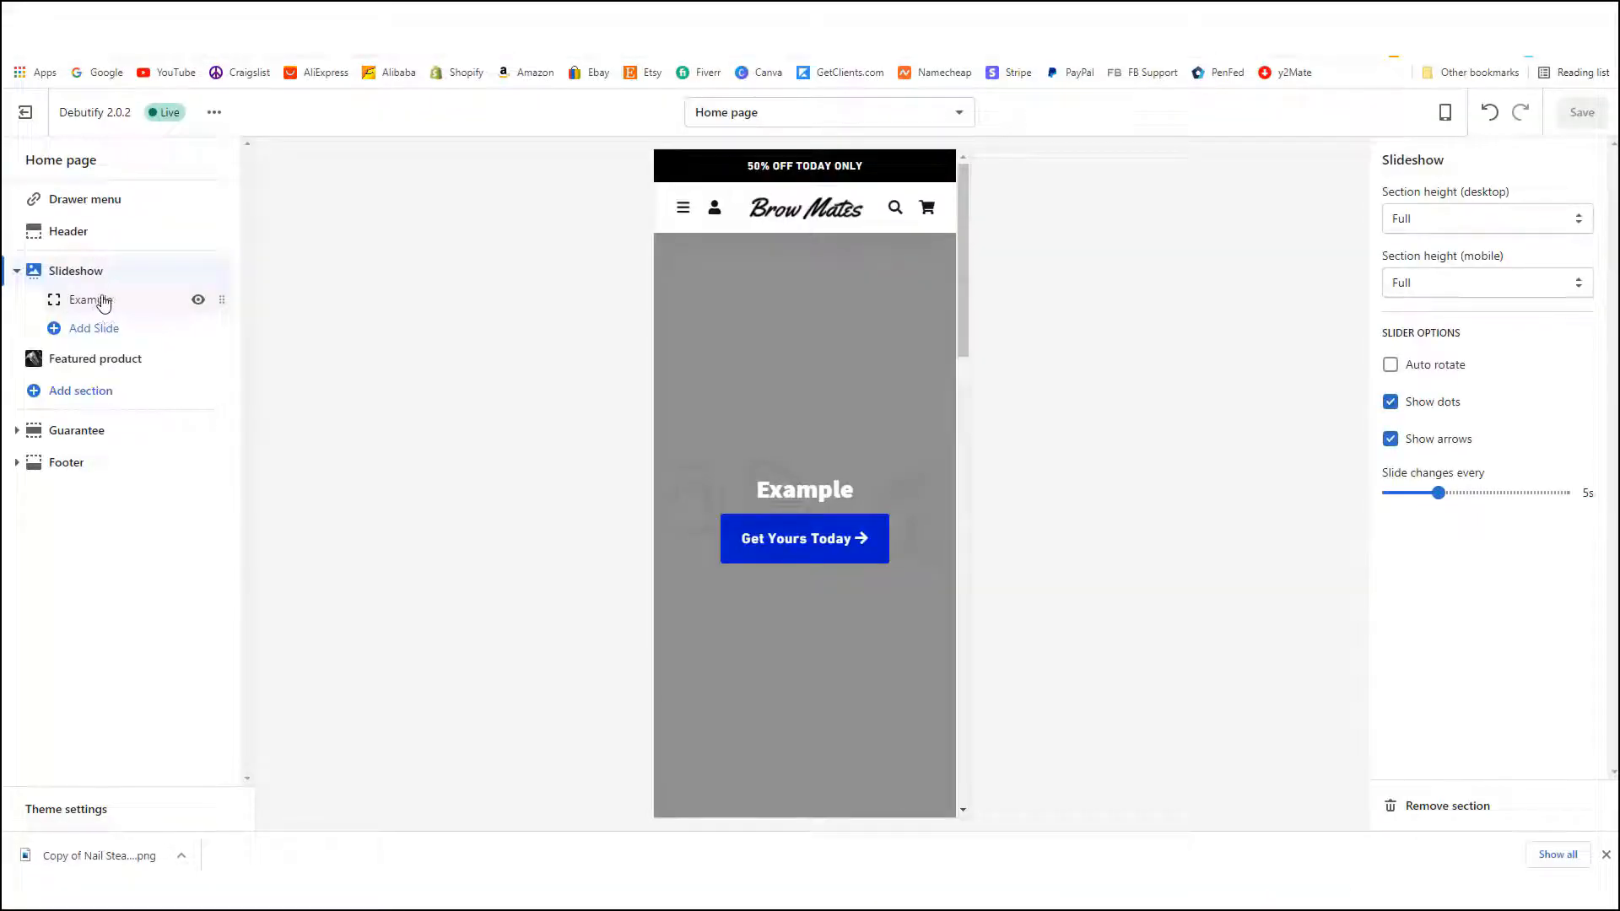
- Set the portrait of the woman holding her face as the Example slide's image, with image position Middle center
click(93, 301)
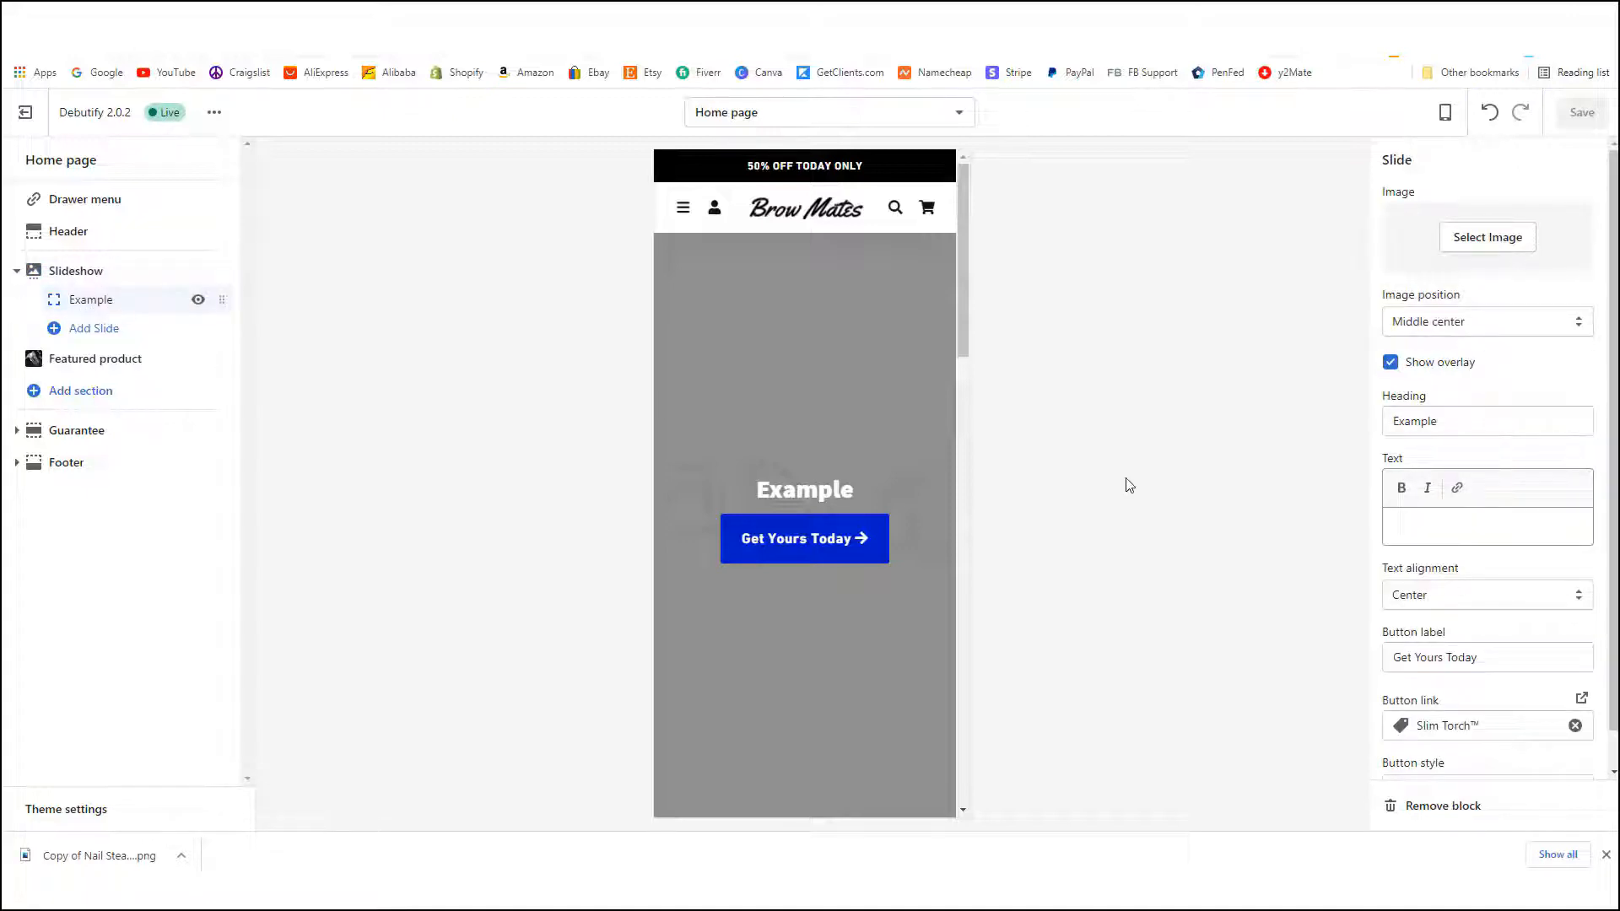
click(1497, 243)
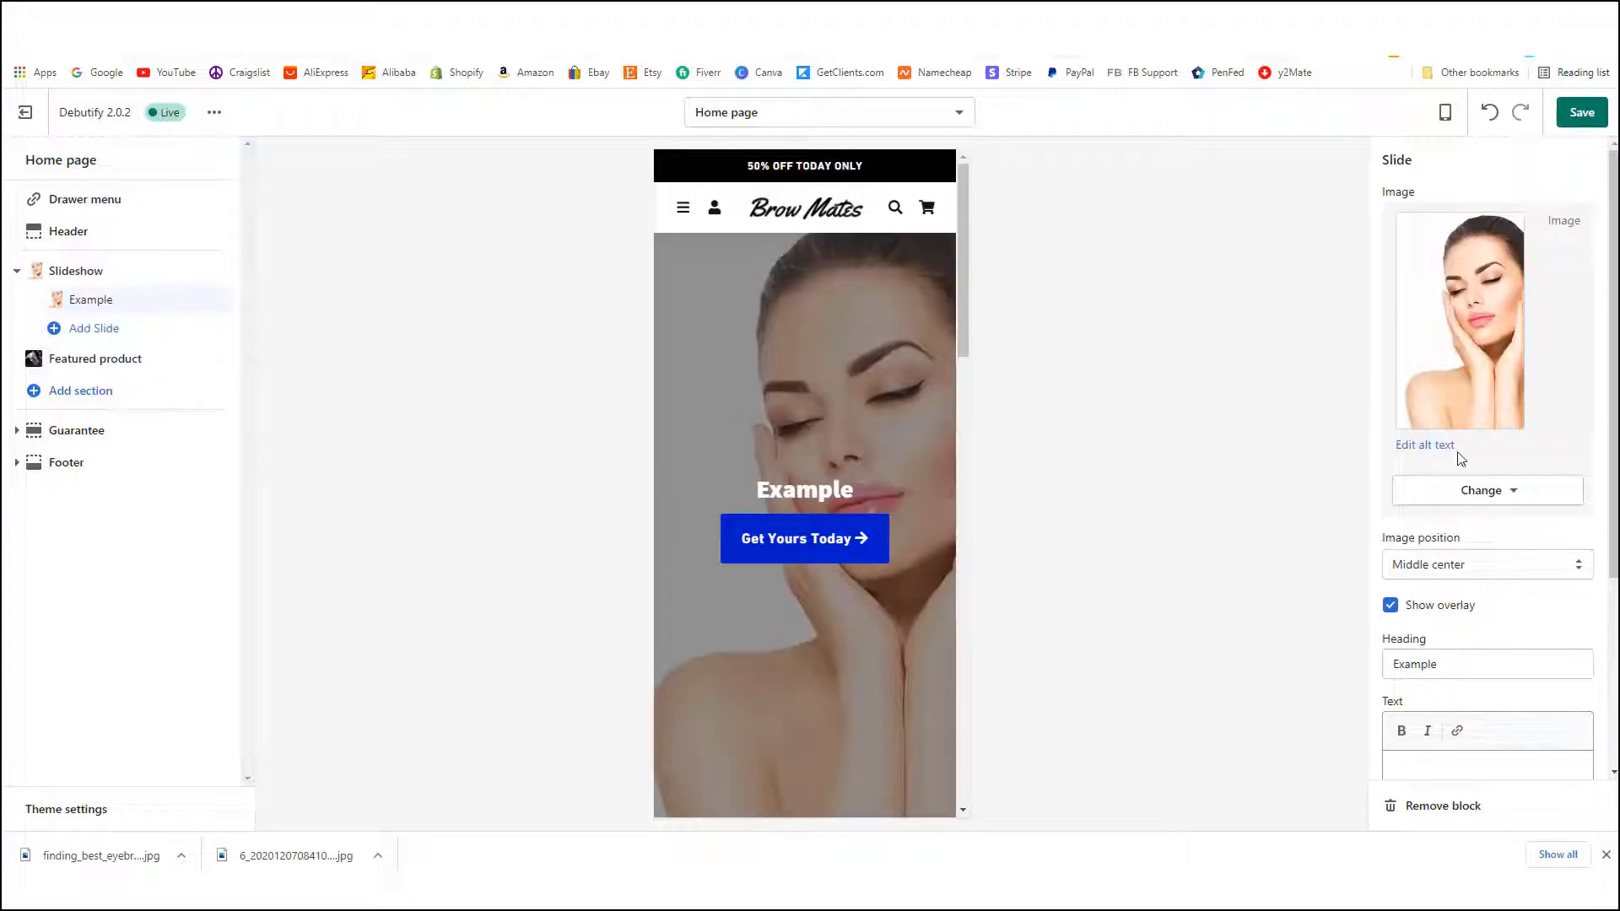
click(1470, 566)
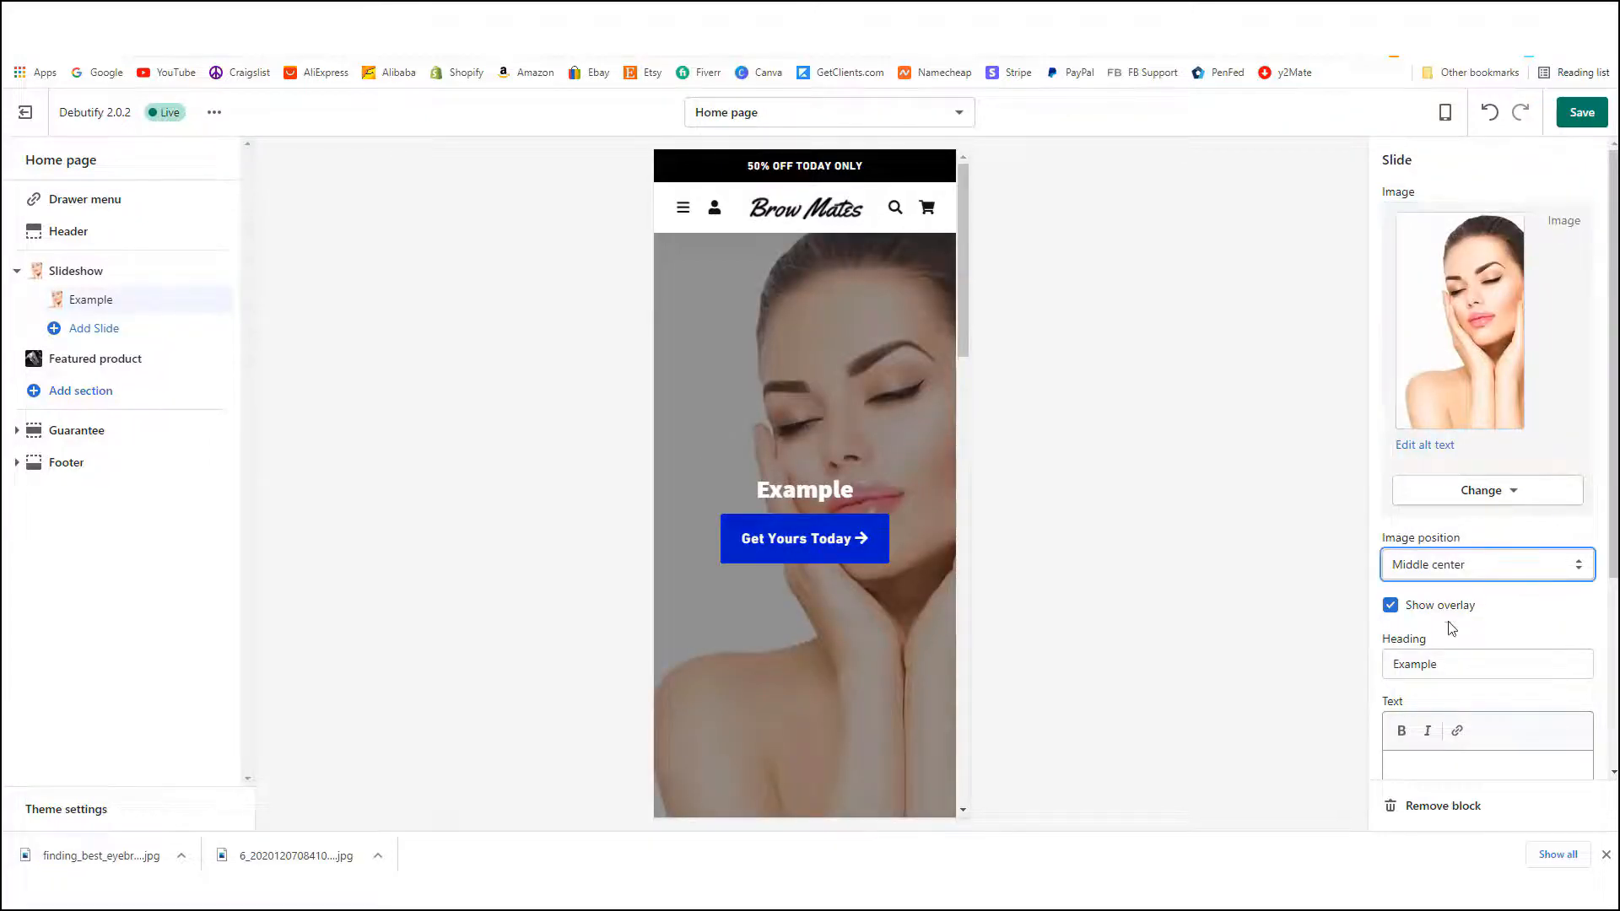
- Compare the readability of the slide's heading in the preview with the overlay turned off and on
click(1390, 607)
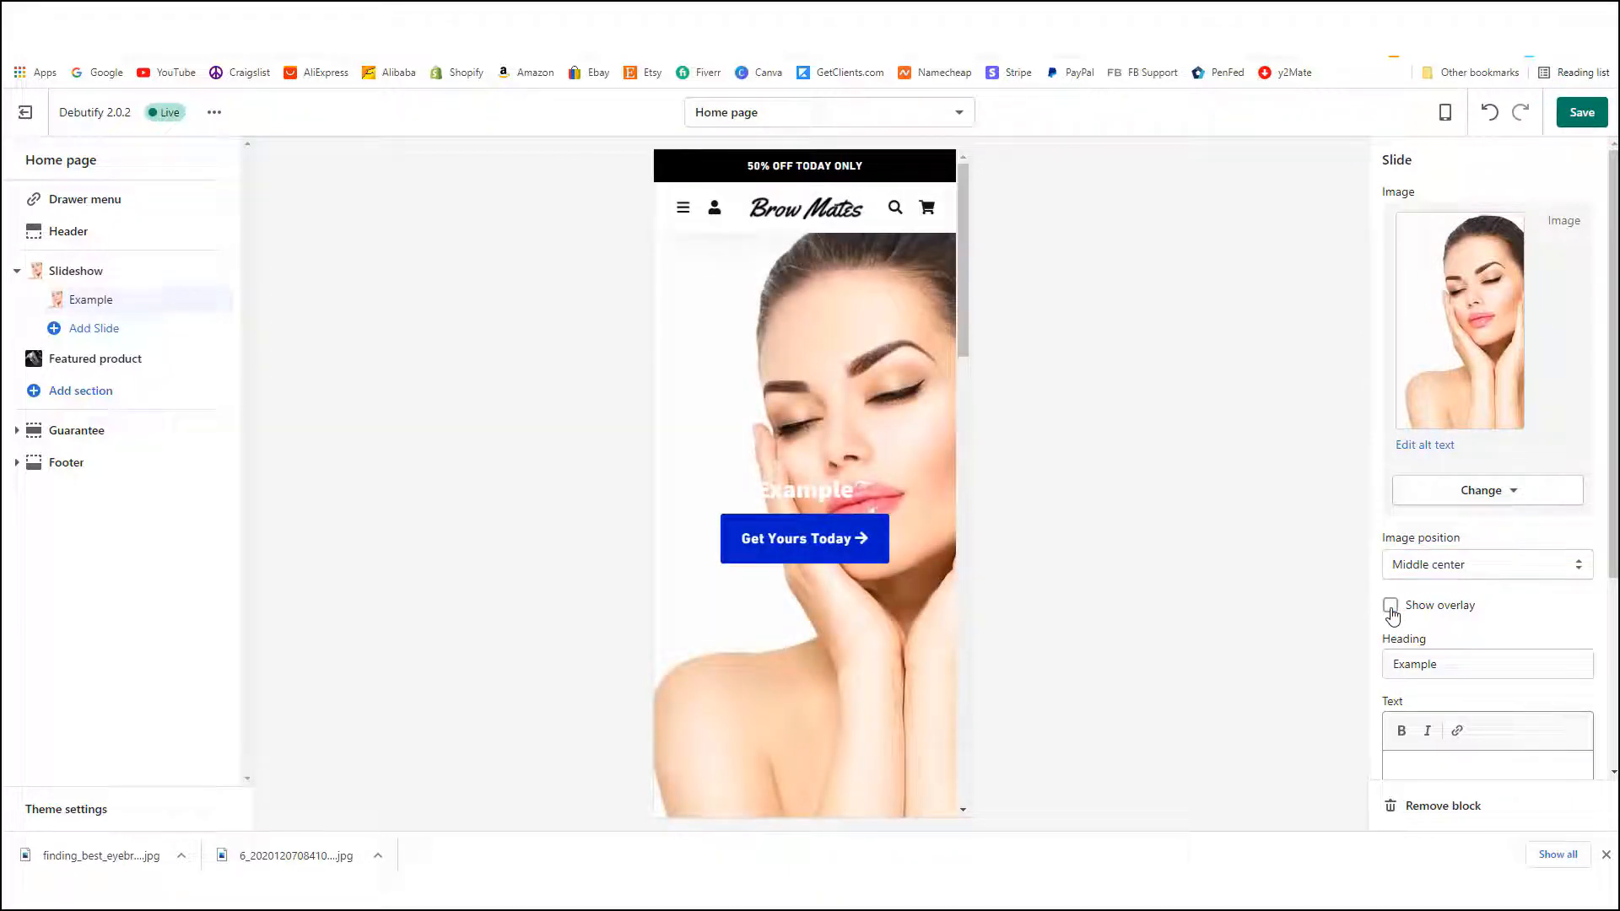
click(1391, 608)
drag(770, 489, 814, 484)
click(865, 486)
scroll(869, 506, down, 3)
scroll(891, 540, up, 3)
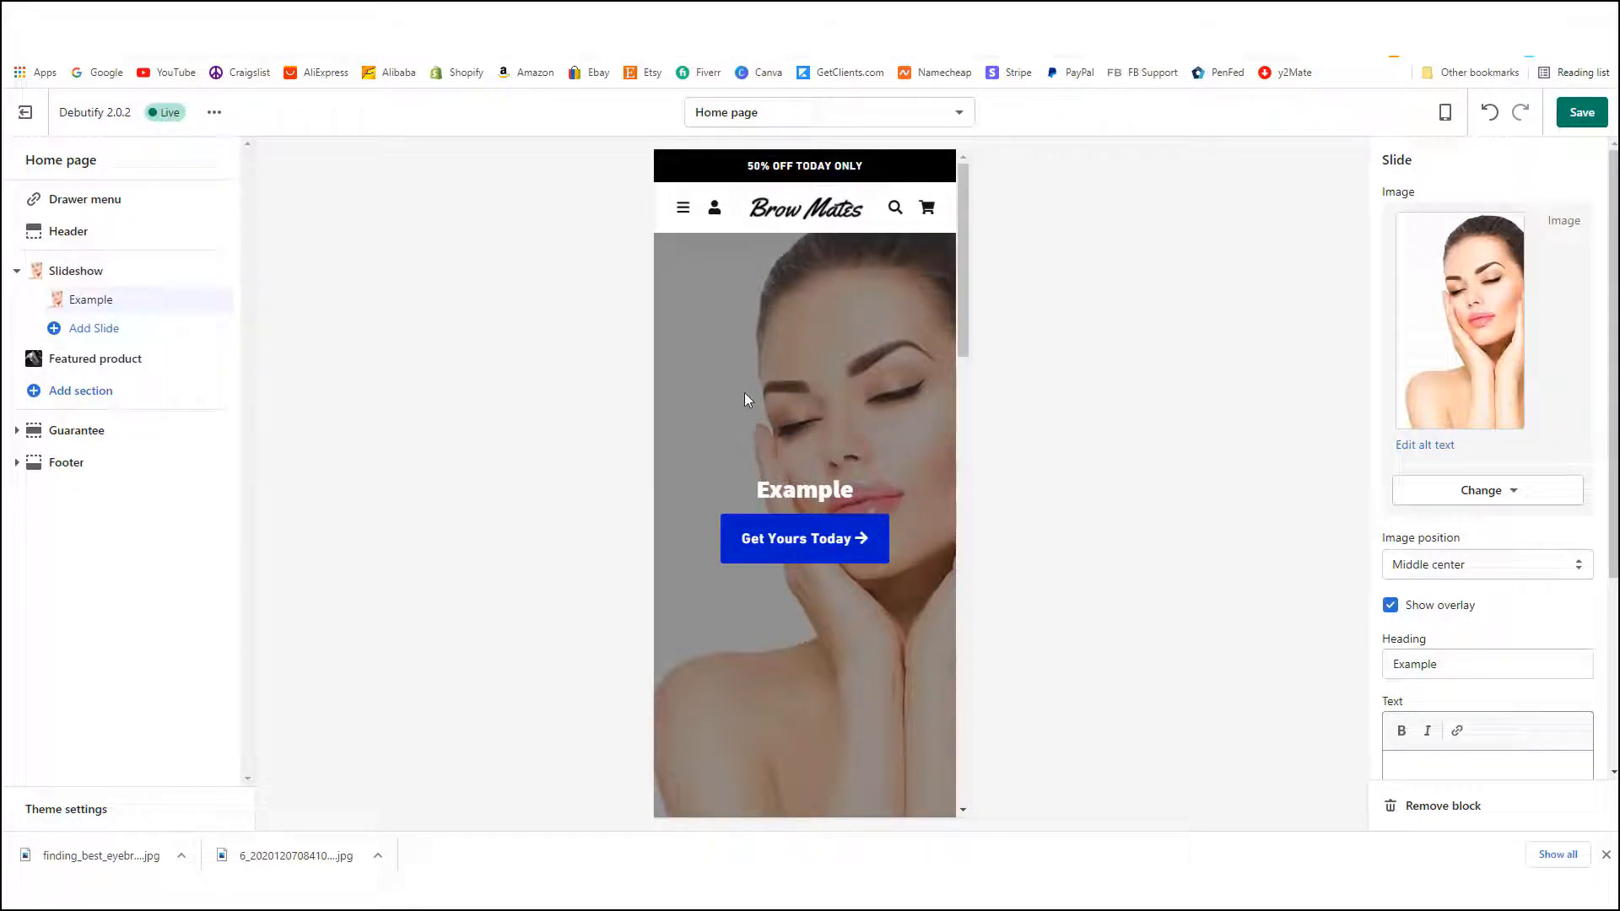
click(1391, 607)
drag(840, 489, 707, 497)
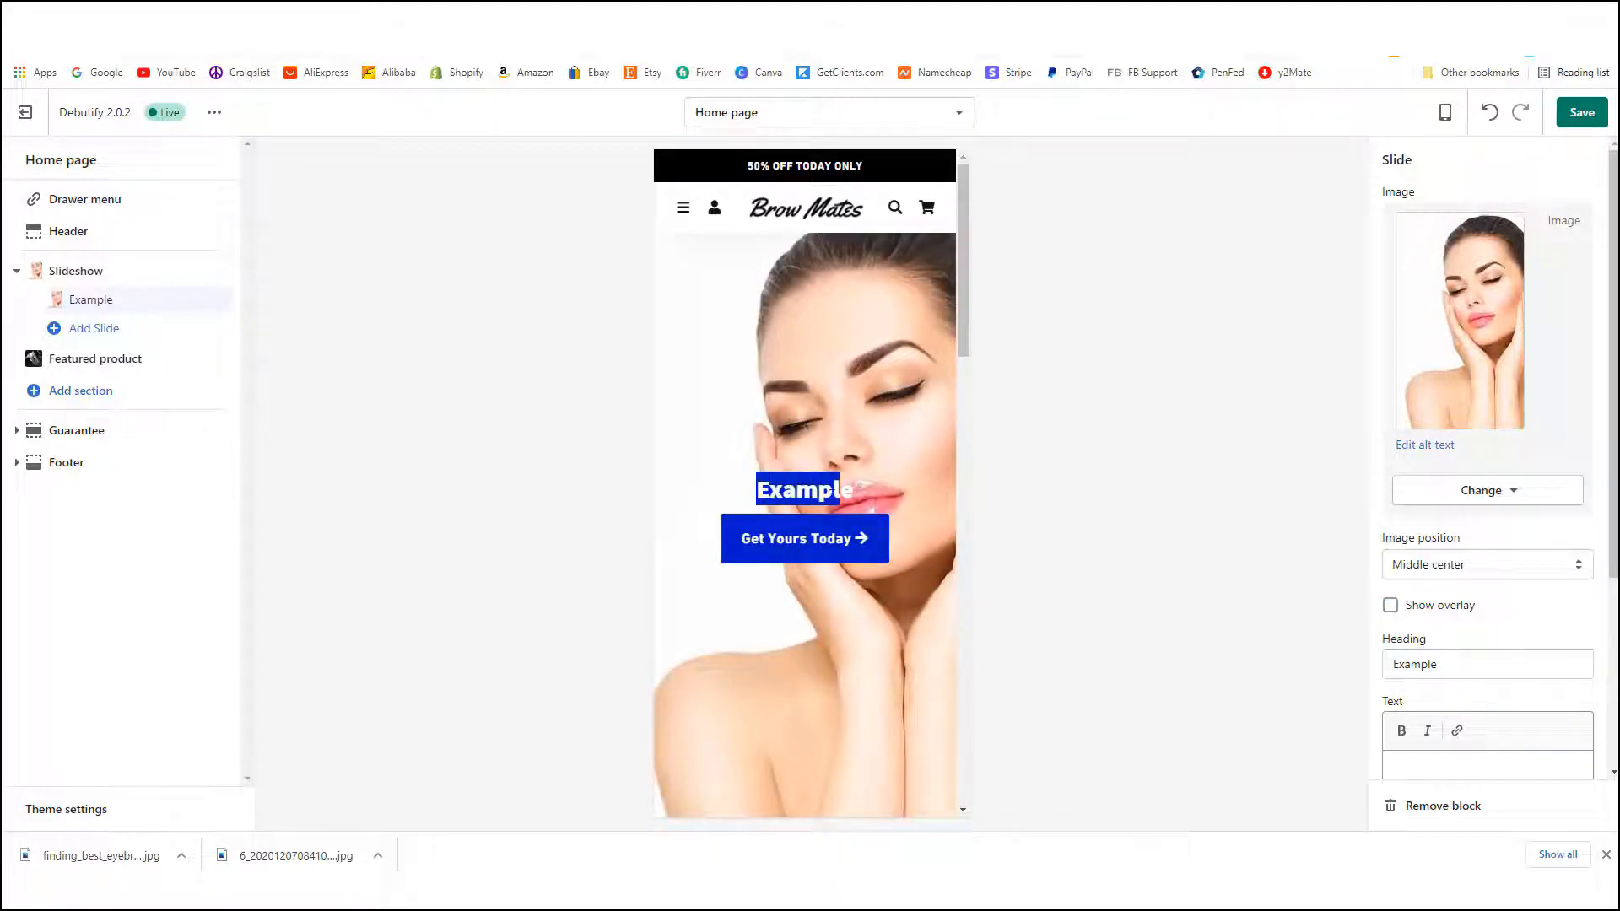
click(949, 488)
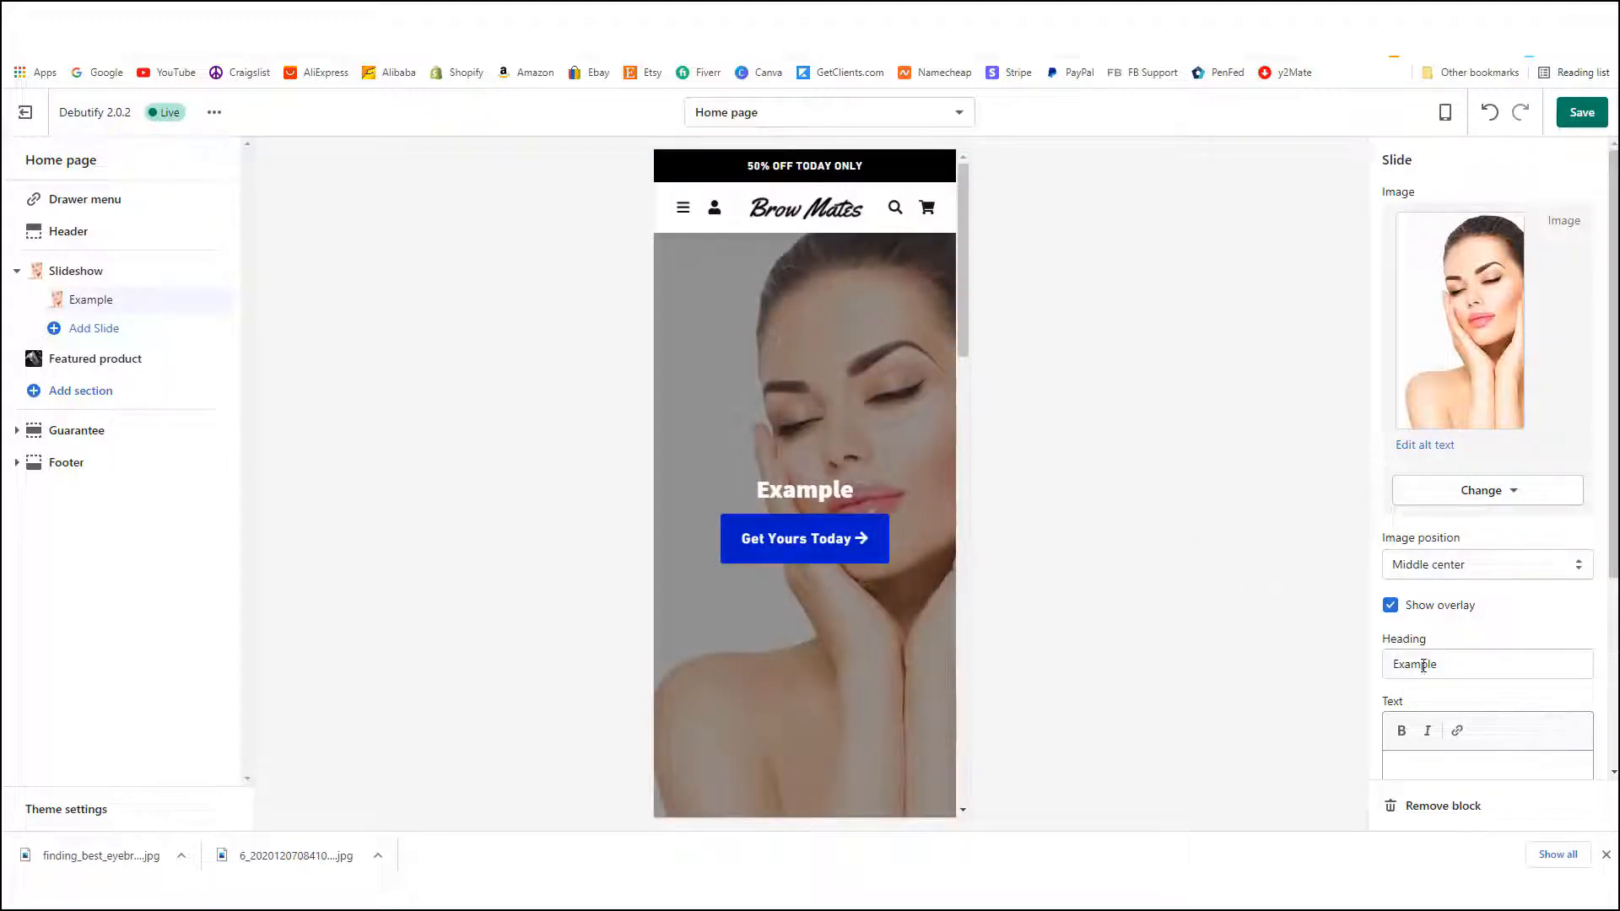
- Clear the slide's heading, enter "Microblading Without The Commitment" as its text and check the wording in the preview
drag(1457, 664, 1382, 671)
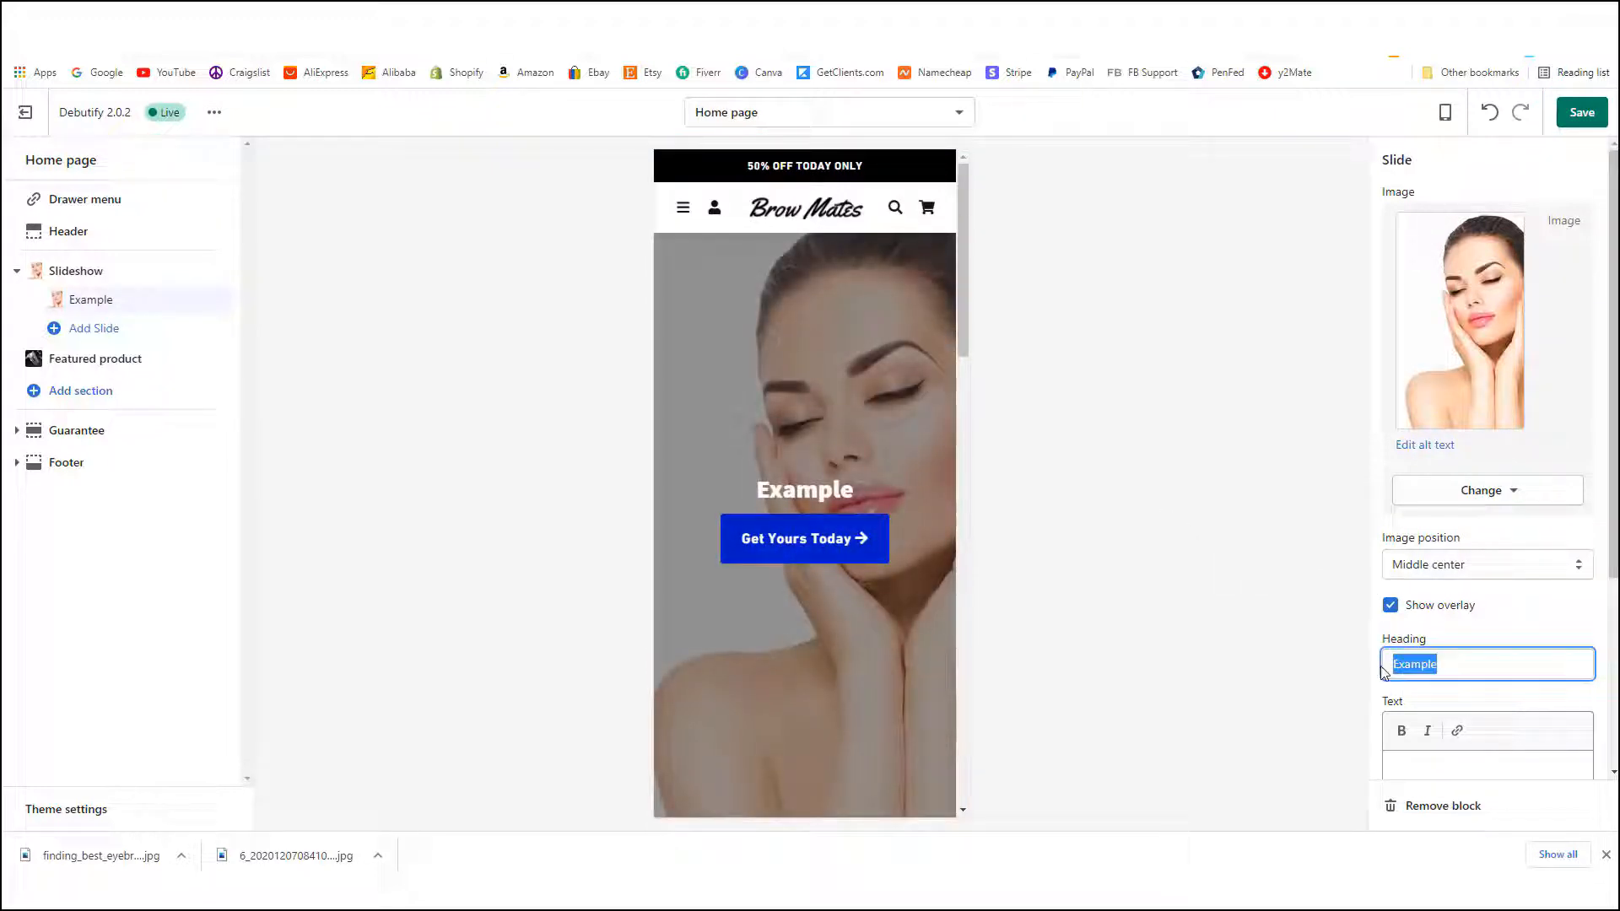
key(BackSpace)
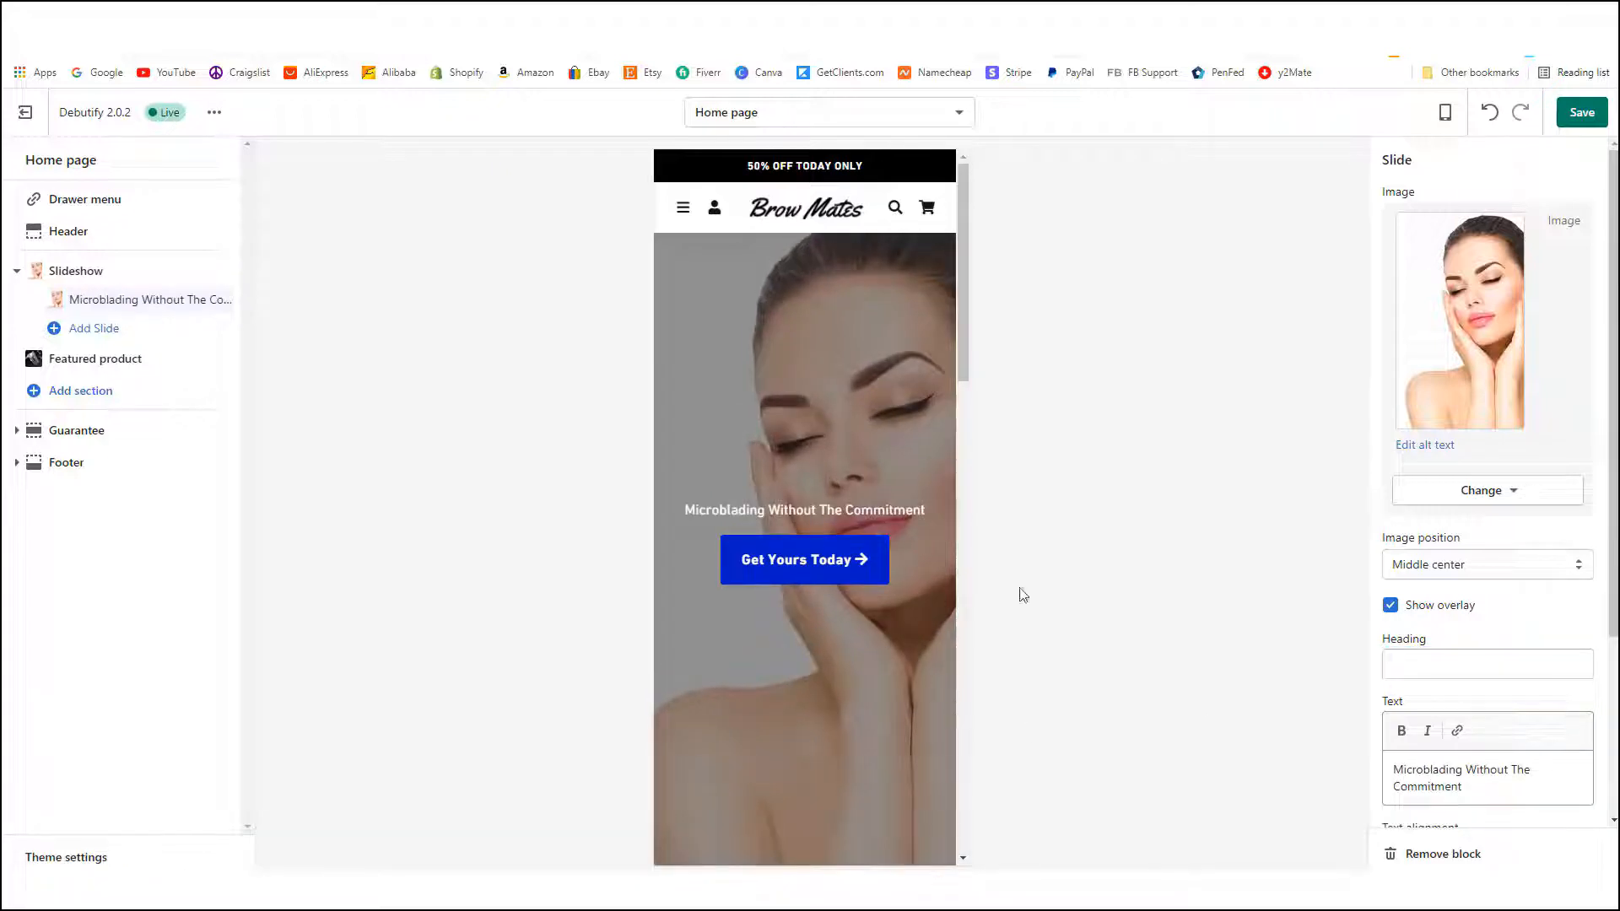
drag(1507, 785, 1340, 767)
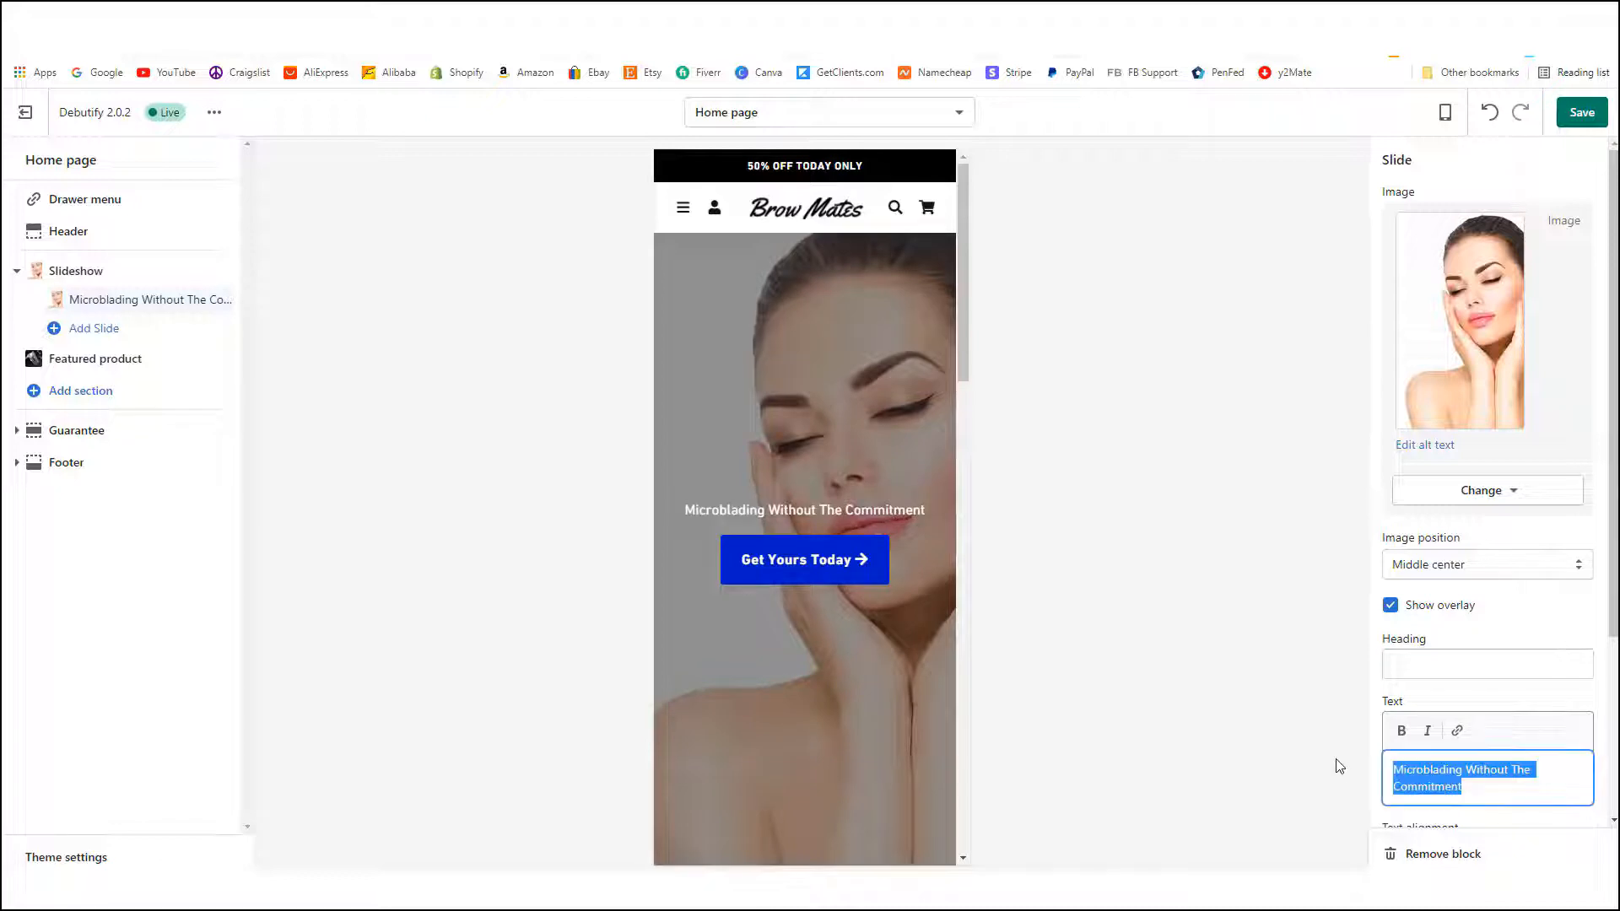
click(1401, 766)
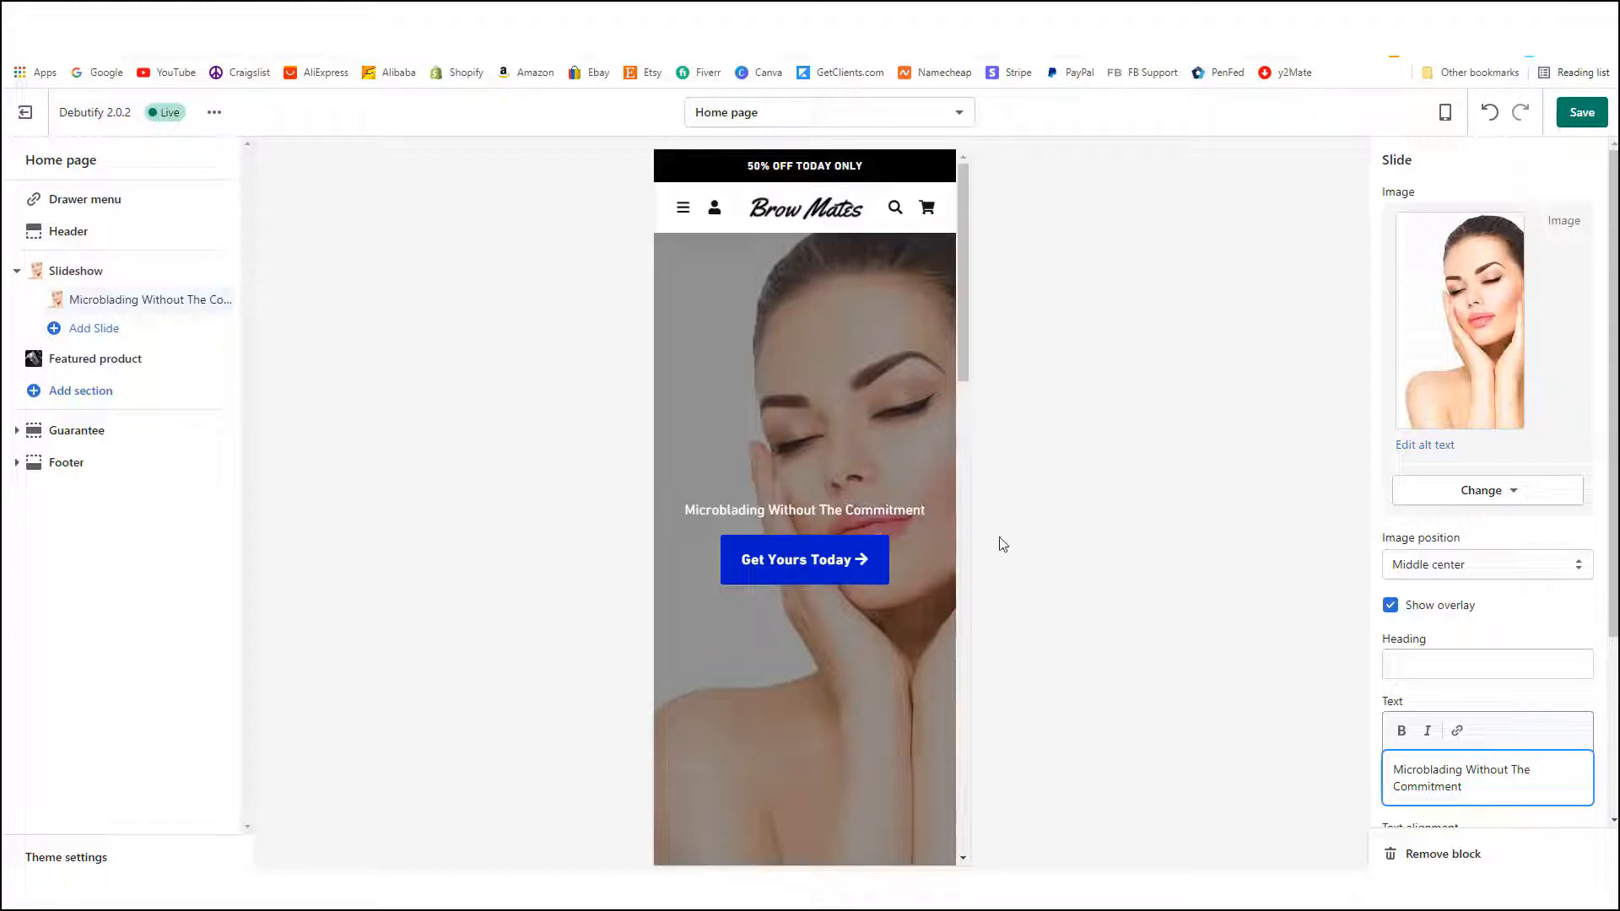
drag(932, 508, 685, 510)
click(718, 510)
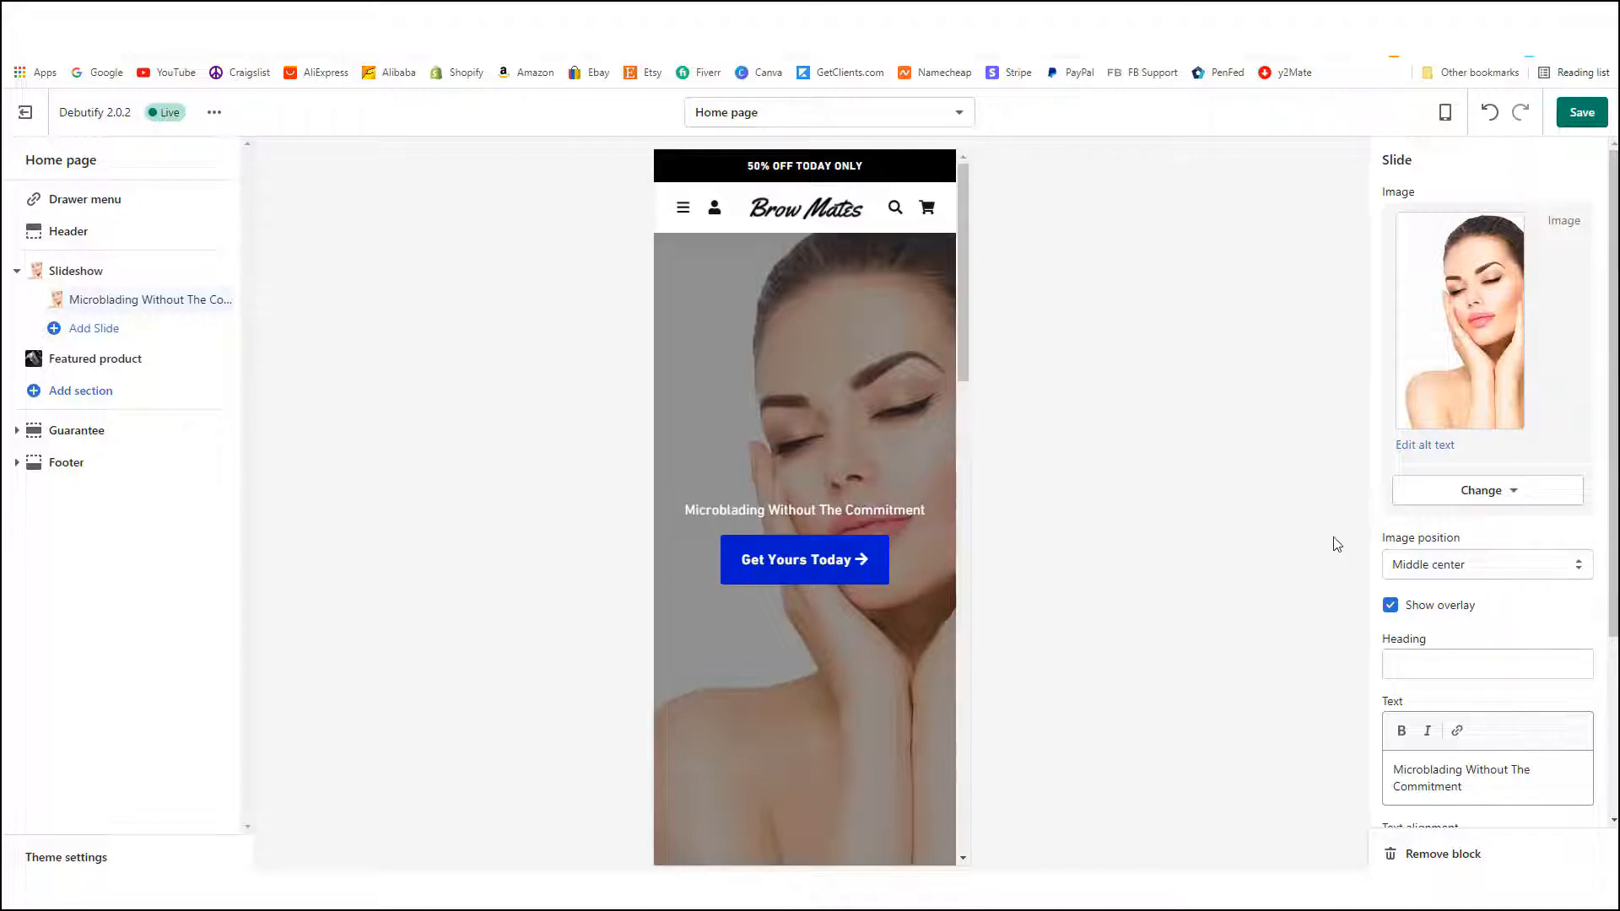
- Review the slide's remaining text and button settings and save the theme changes
scroll(1387, 595, down, 2)
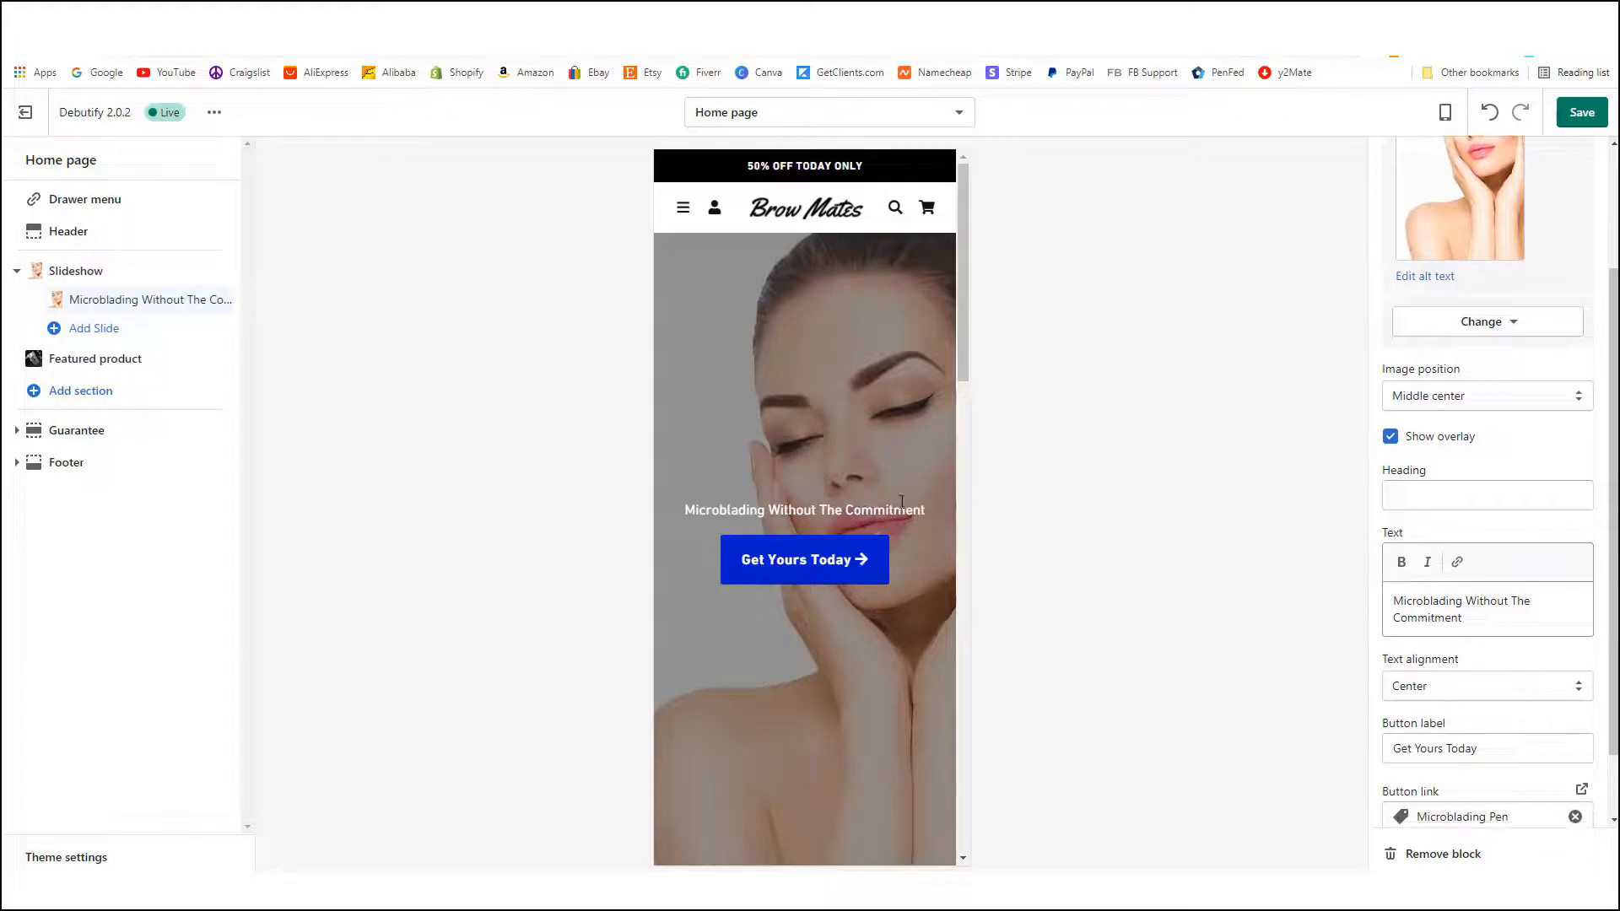
scroll(1455, 542, up, 2)
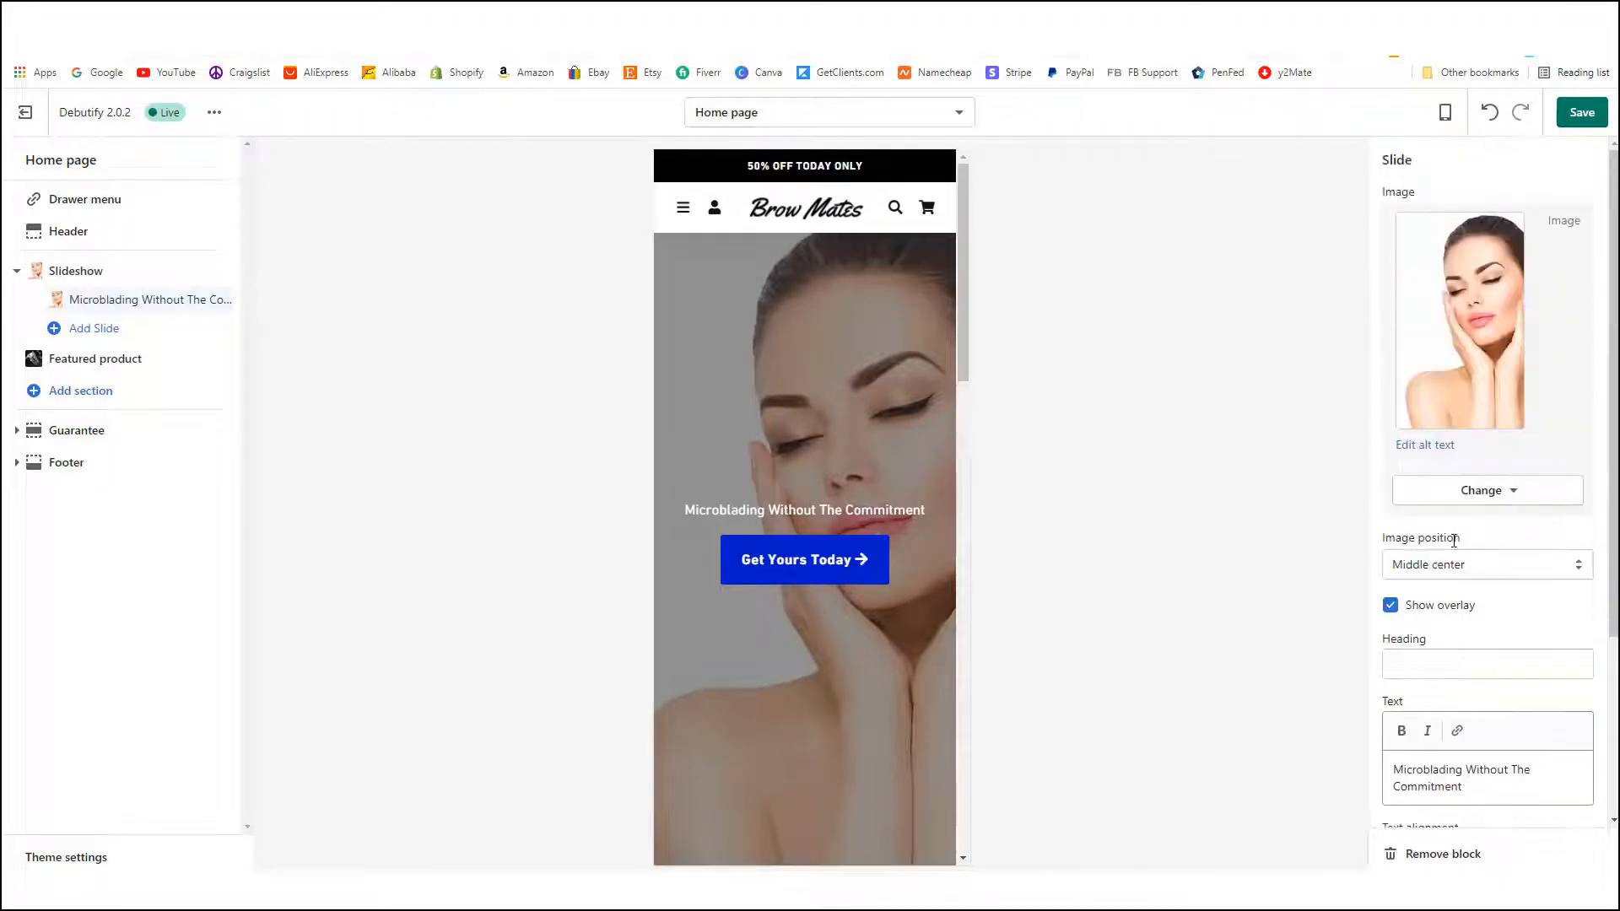
click(1588, 125)
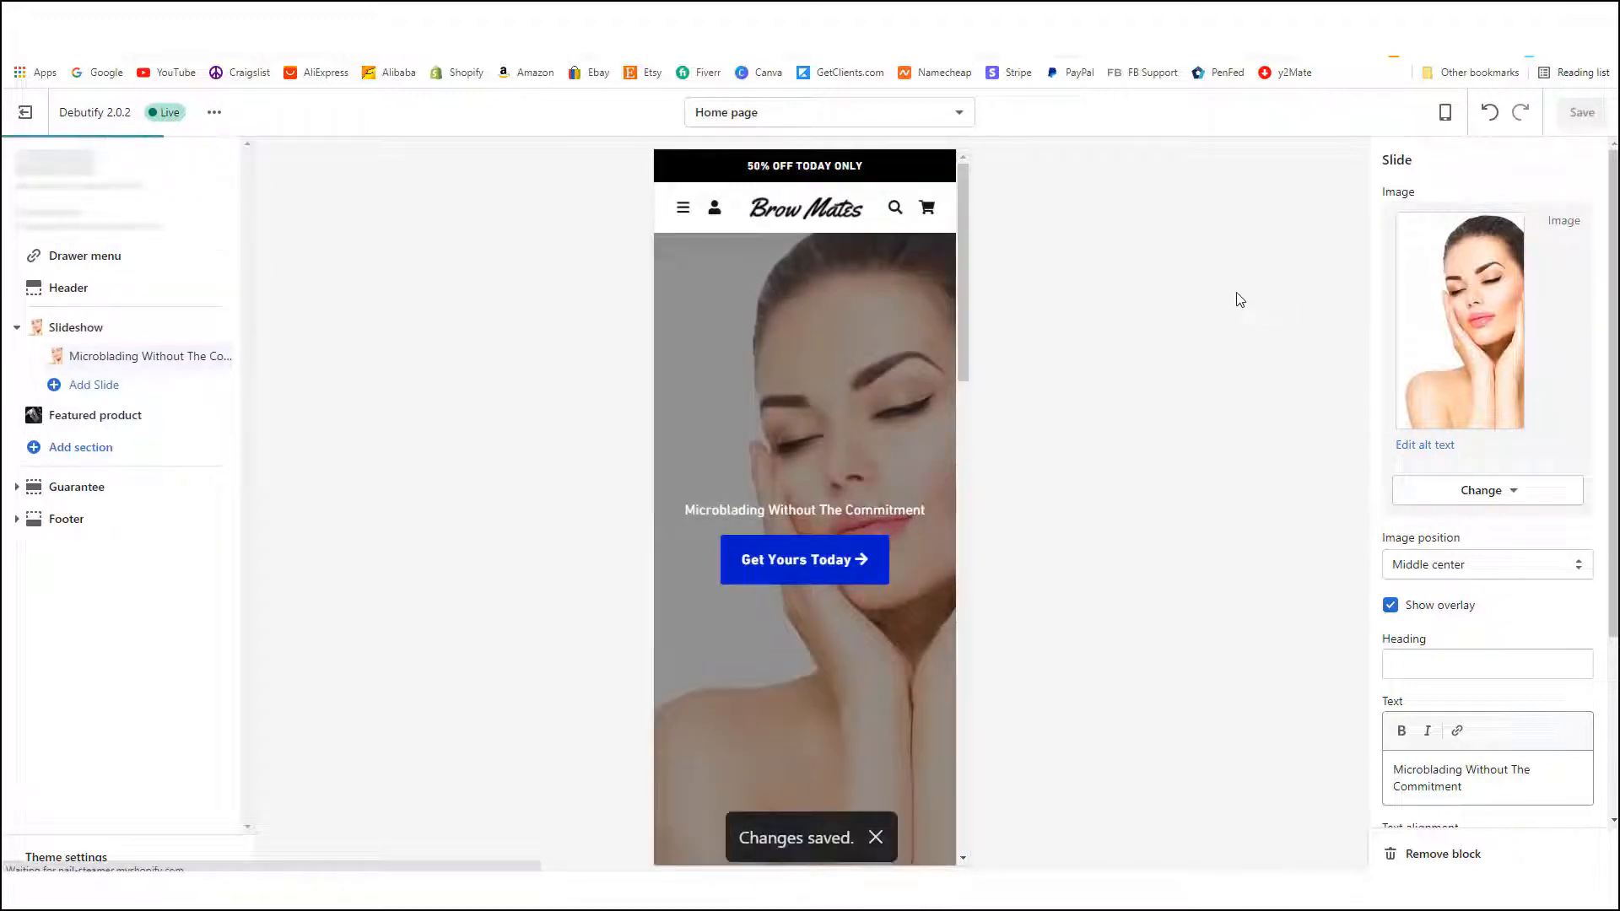
- Remove Slim Torch from the Featured product section and choose Microblading Pen as the replacement product
scroll(782, 403, down, 1)
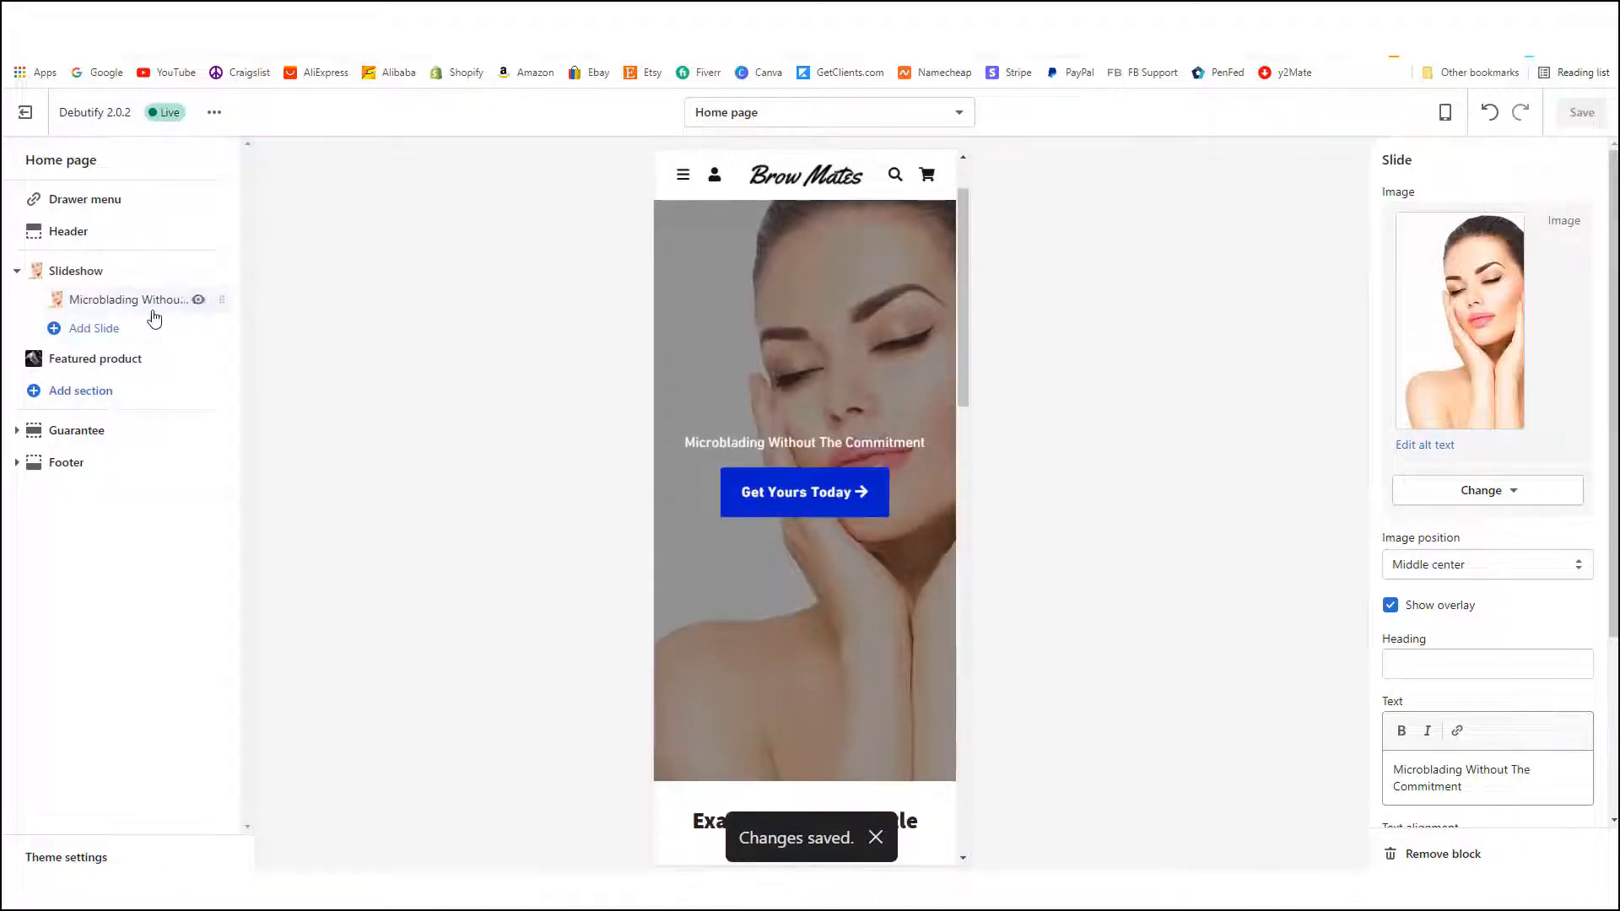
scroll(757, 441, down, 2)
scroll(802, 503, down, 5)
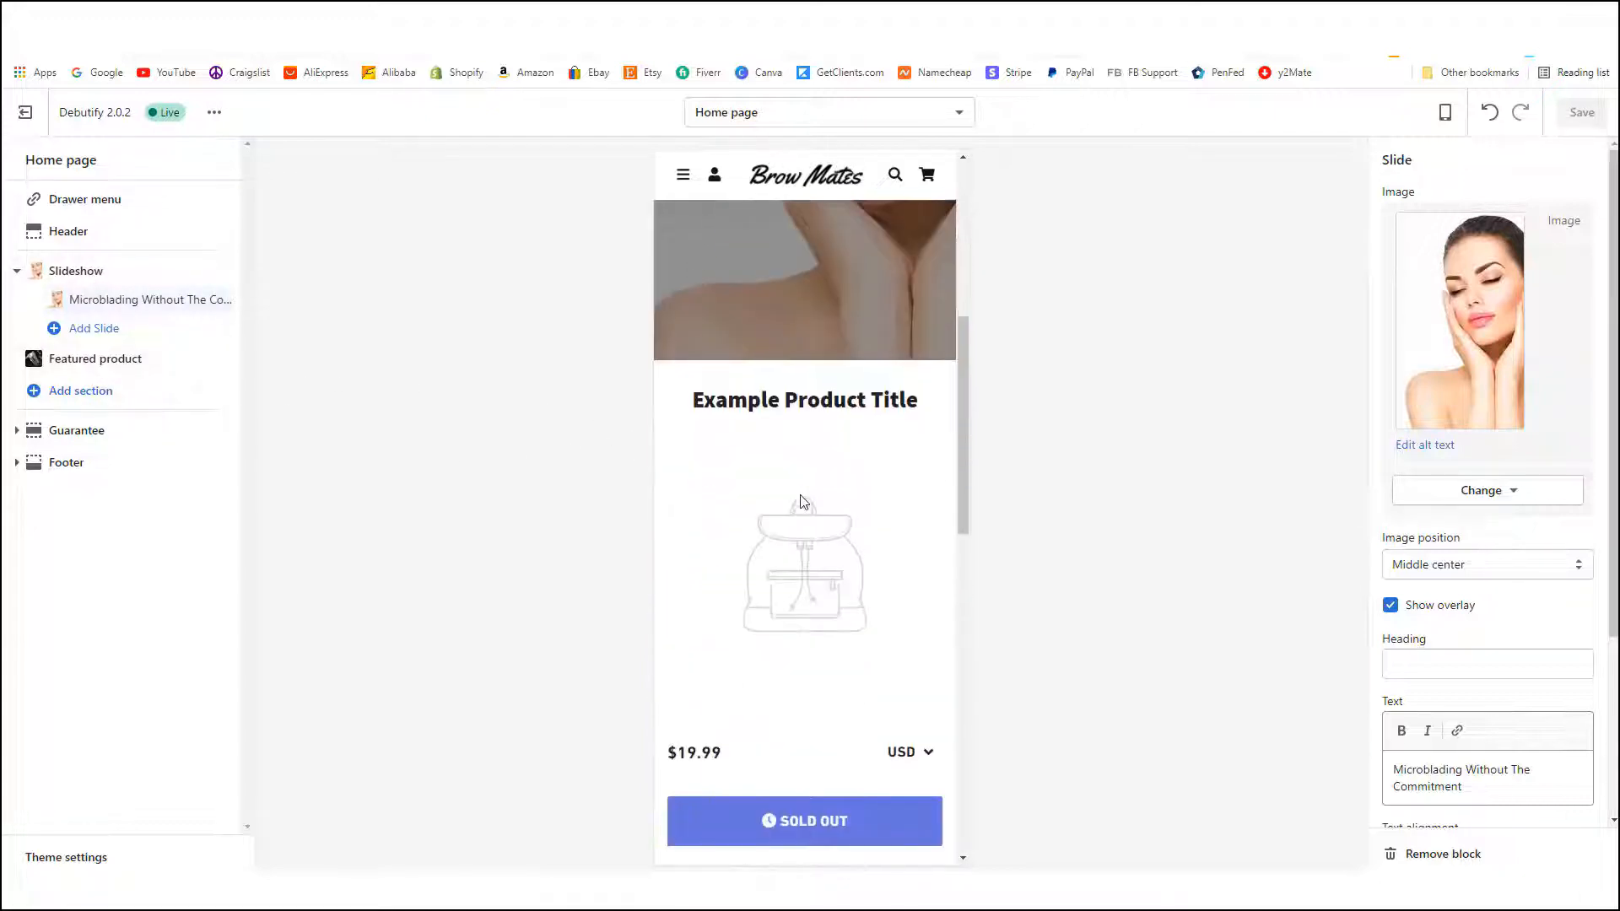
scroll(796, 430, up, 2)
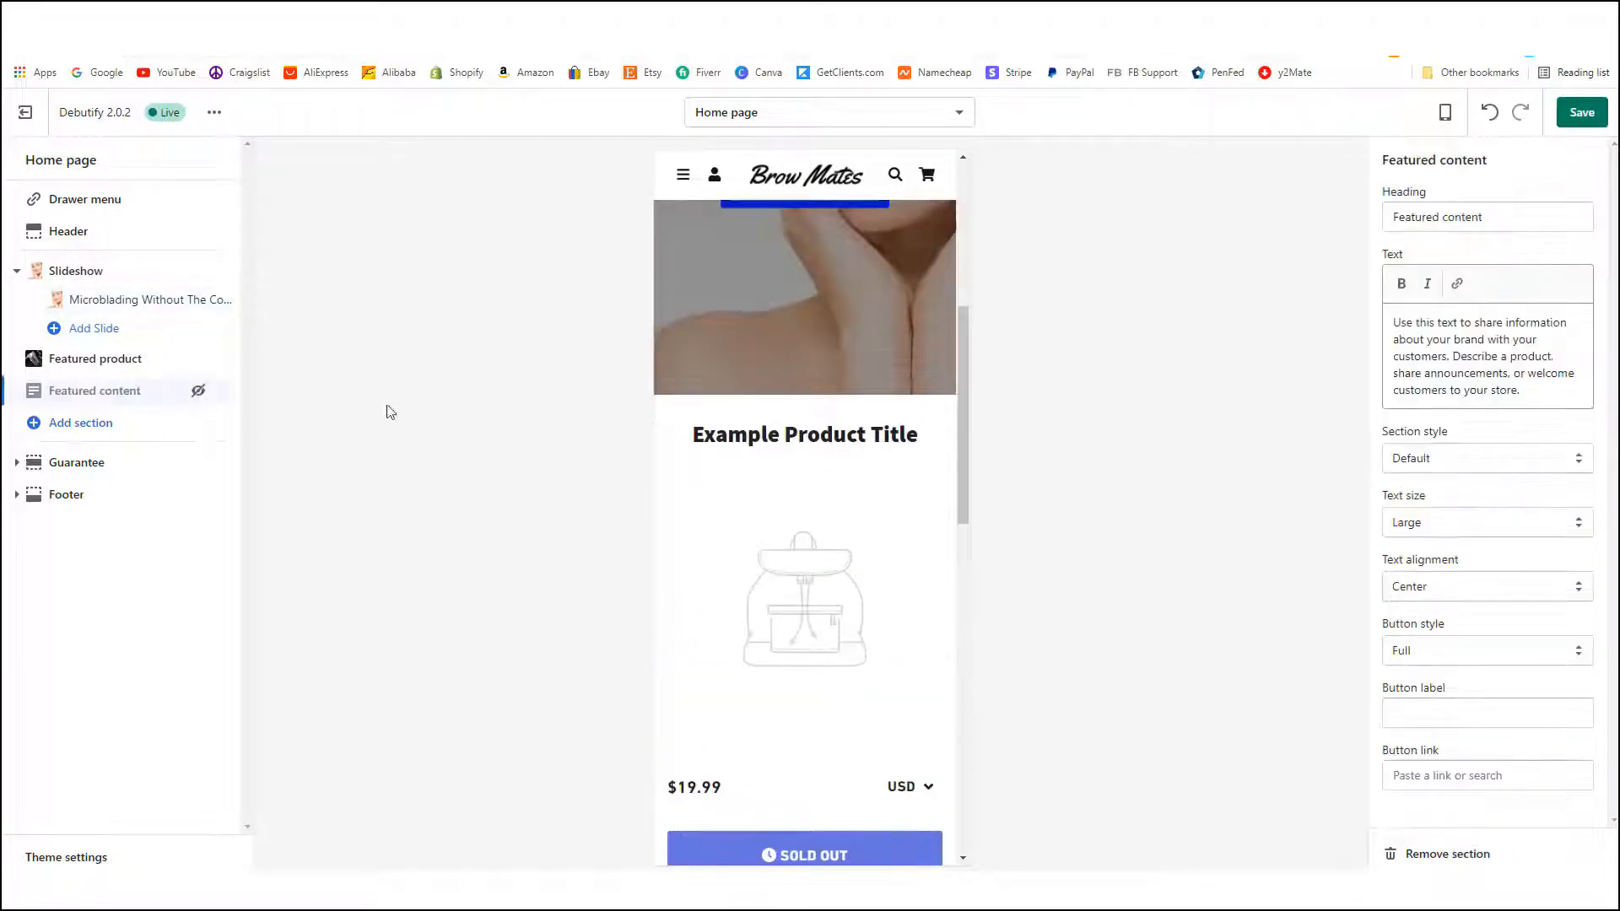
click(89, 365)
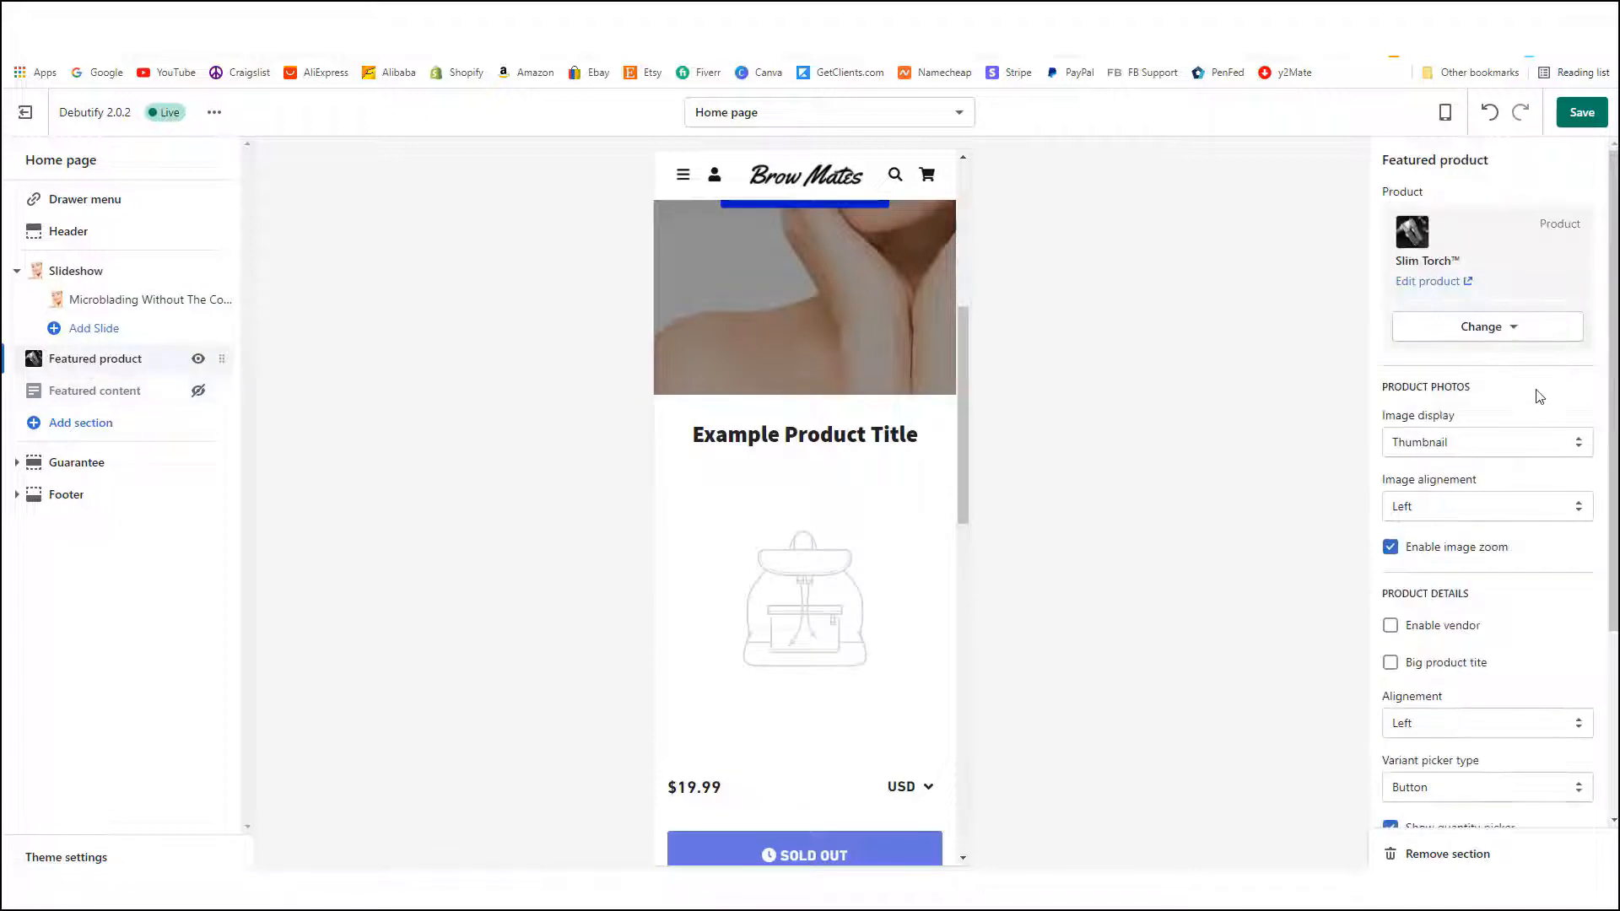
click(1510, 336)
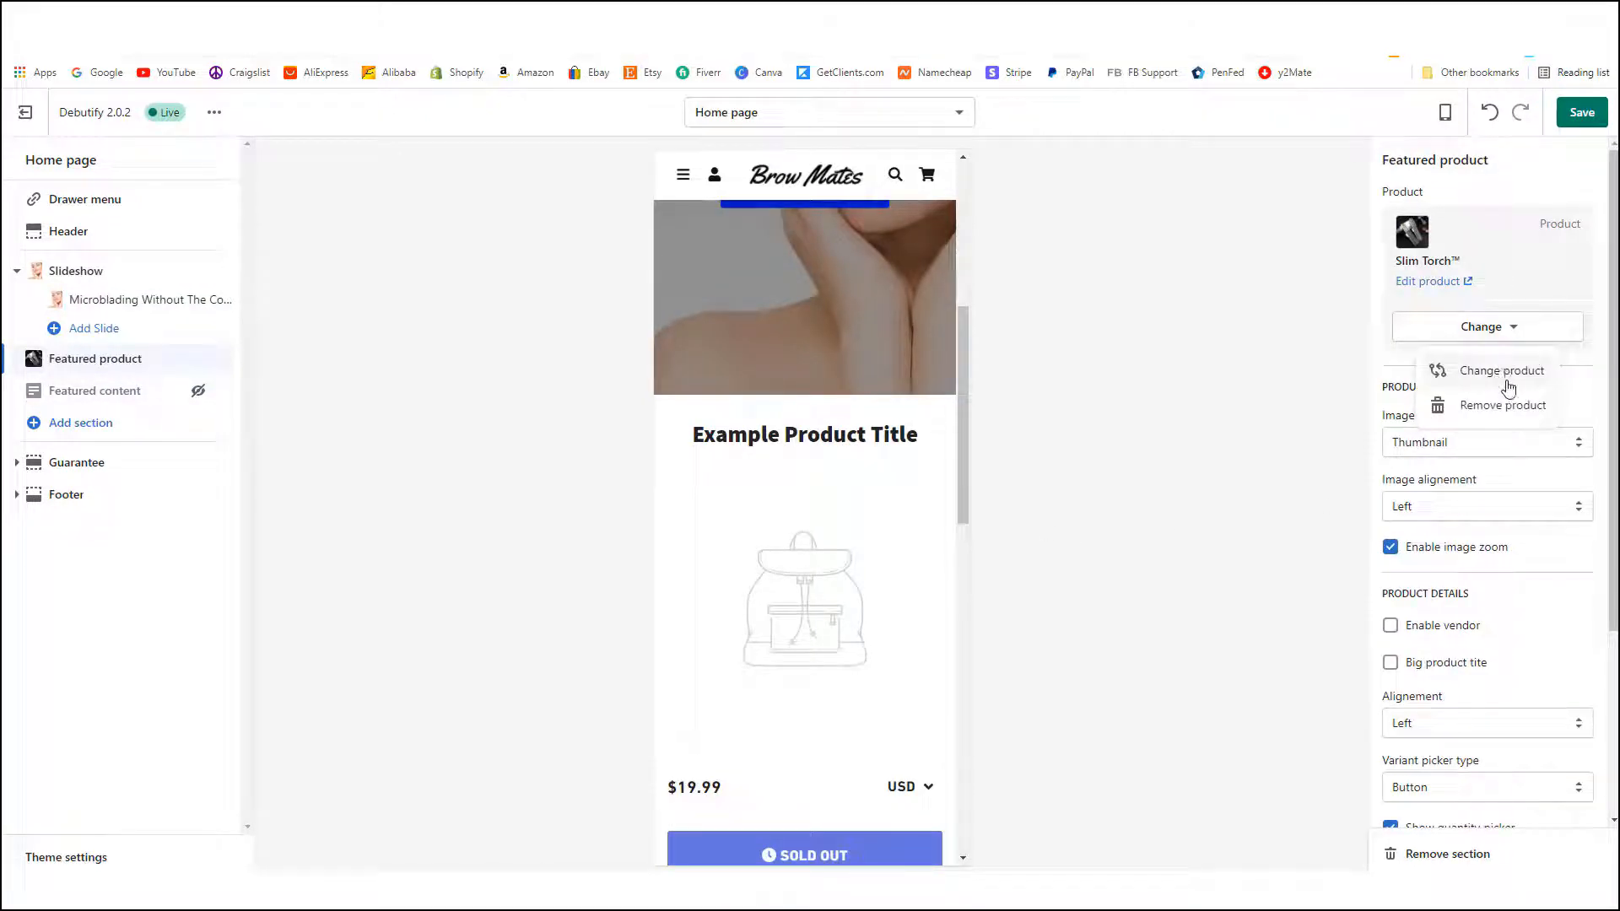
click(1501, 405)
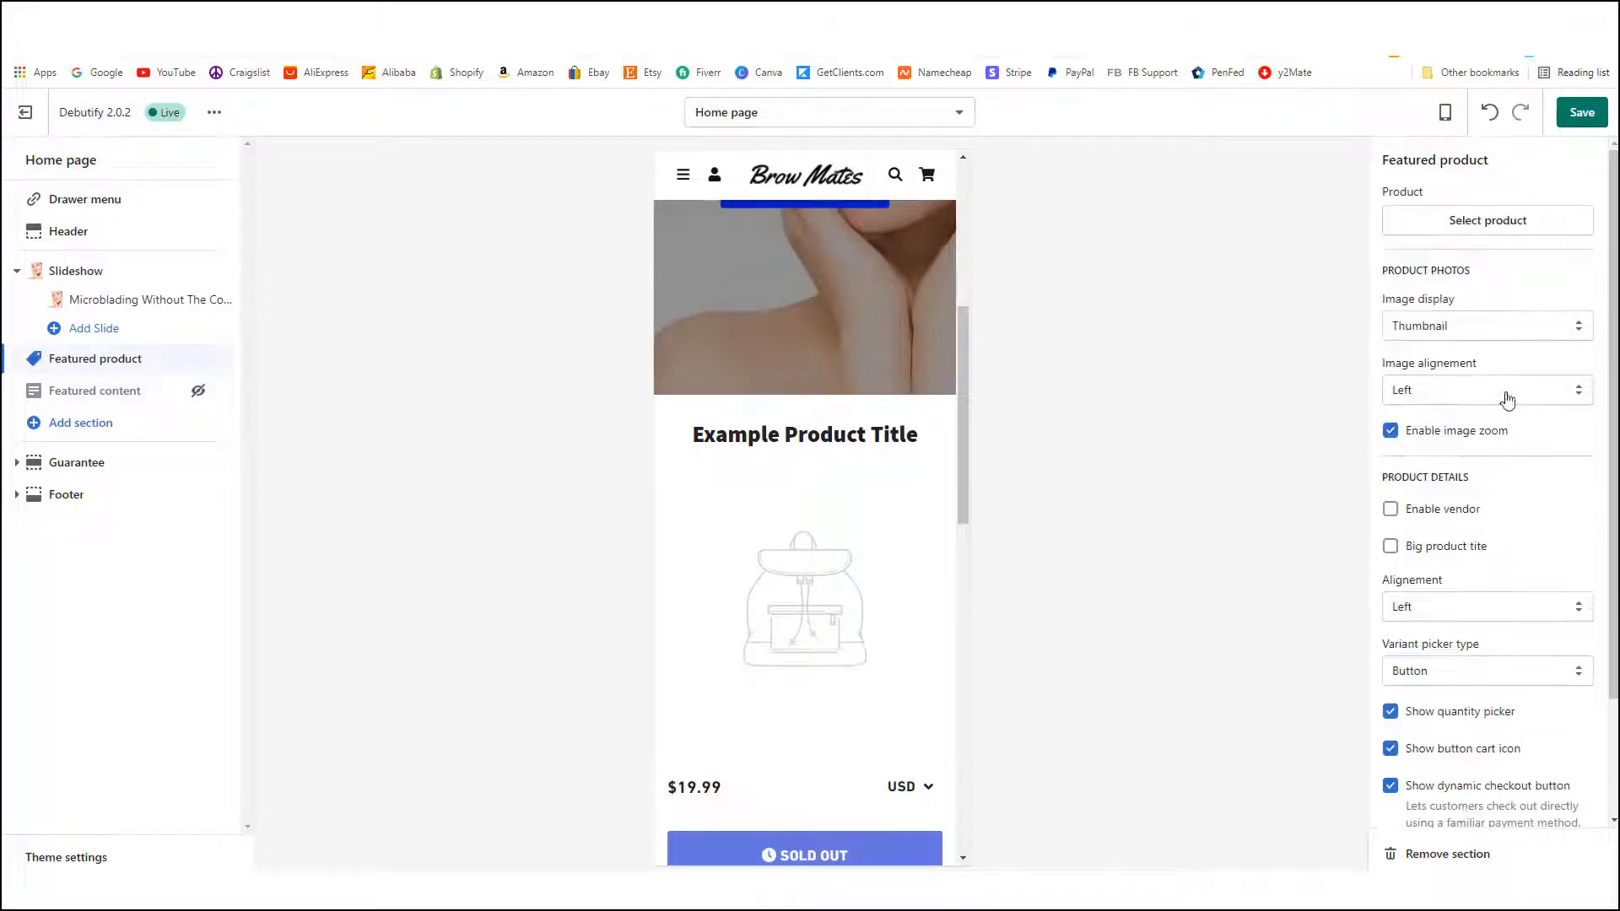
click(1491, 221)
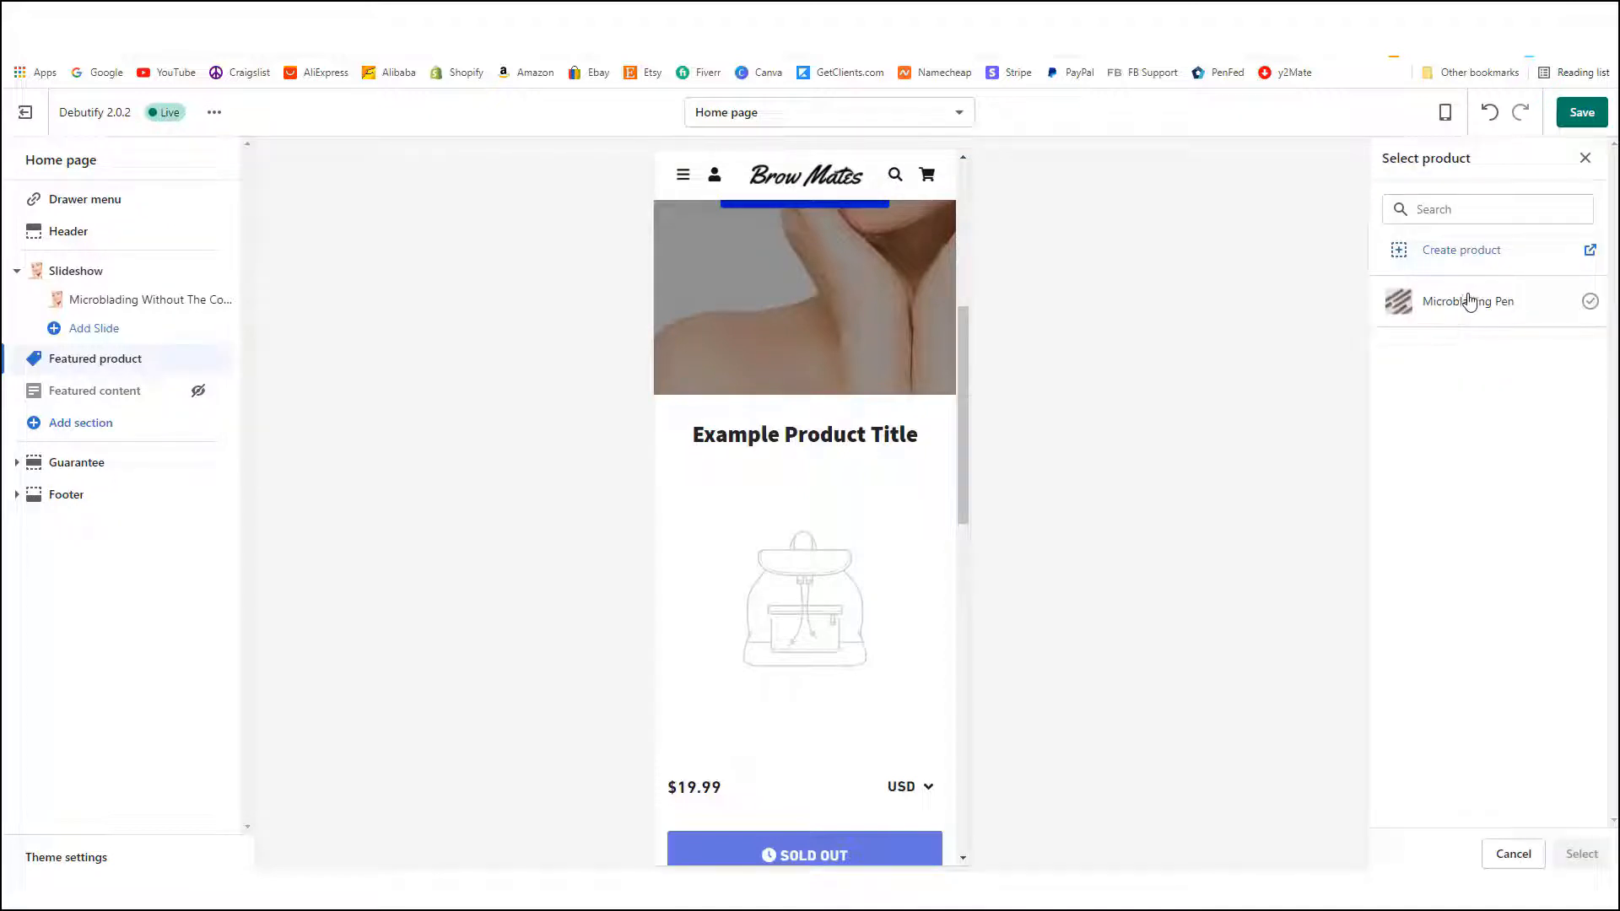
click(1469, 304)
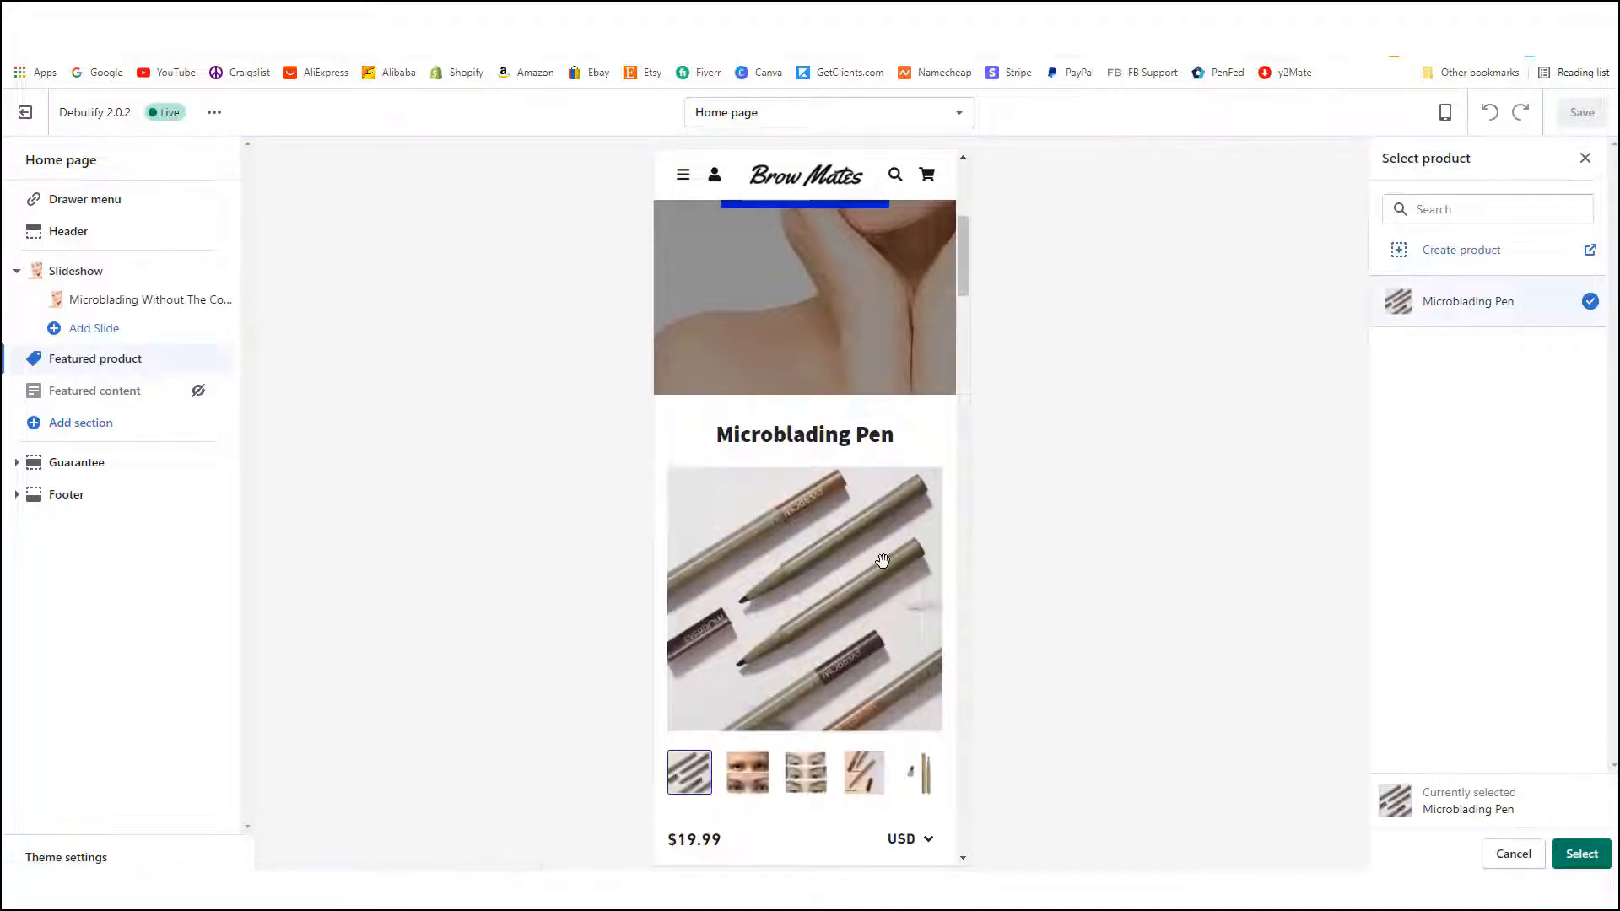
- Check the Microblading Pen's description and photos in the preview and confirm it as the featured product
scroll(878, 561, down, 5)
scroll(878, 633, down, 10)
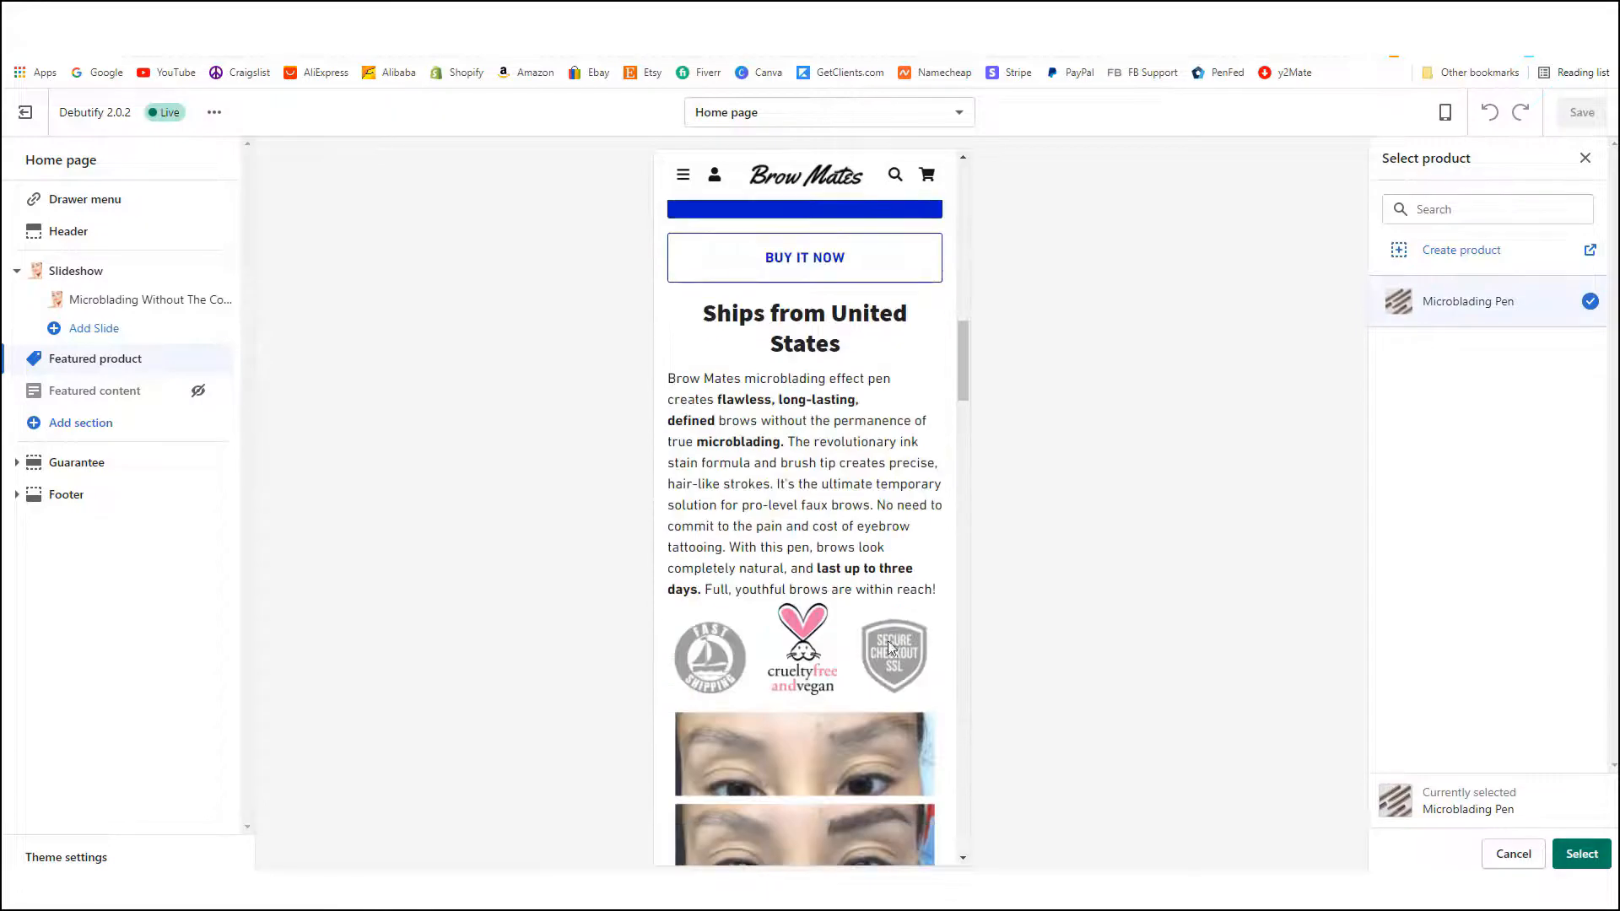
scroll(856, 643, down, 10)
scroll(859, 637, up, 8)
scroll(859, 629, up, 20)
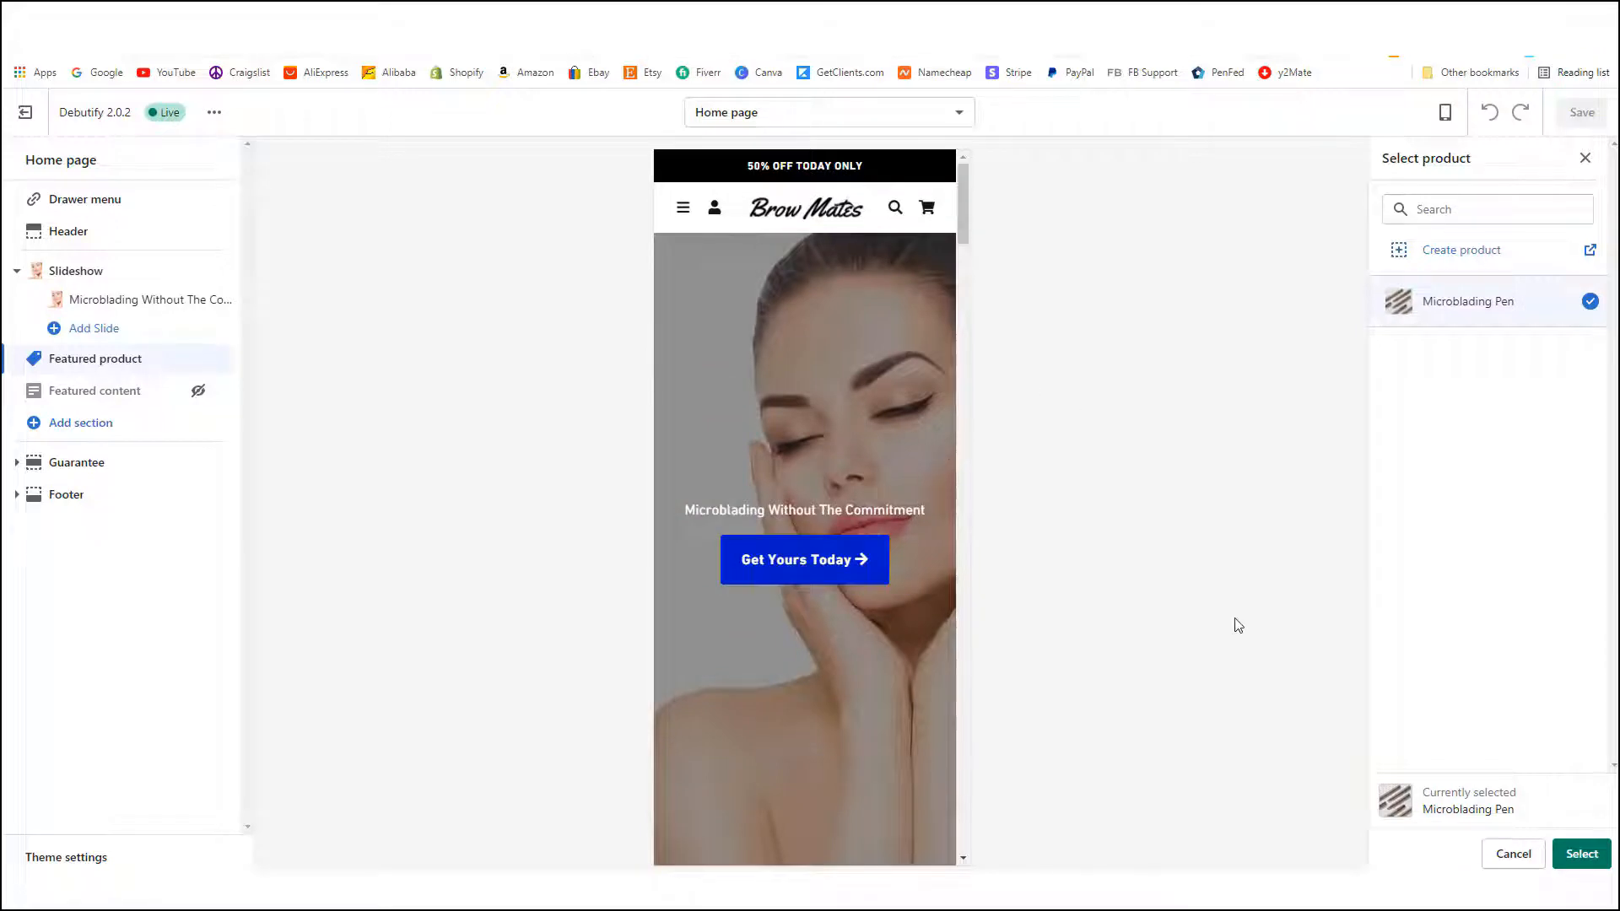
click(1581, 854)
- Review the featured product's settings and the page preview down to the guarantees and footer, and save the theme
scroll(1453, 607, down, 4)
scroll(817, 514, down, 6)
scroll(844, 522, up, 2)
scroll(849, 524, up, 2)
scroll(851, 535, down, 15)
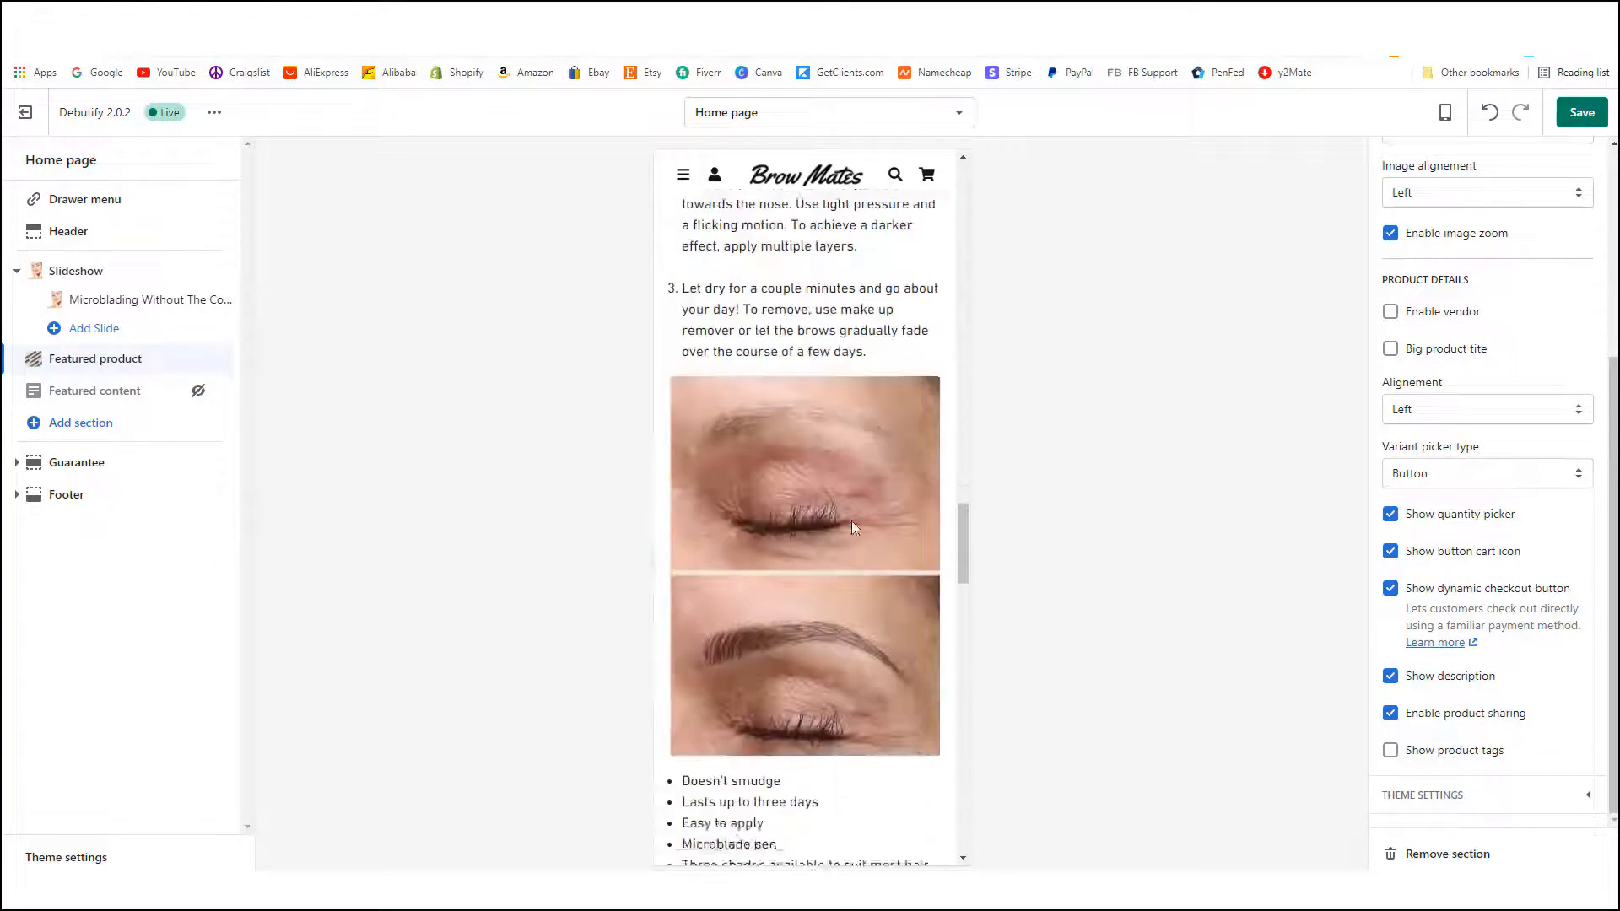
scroll(852, 527, down, 10)
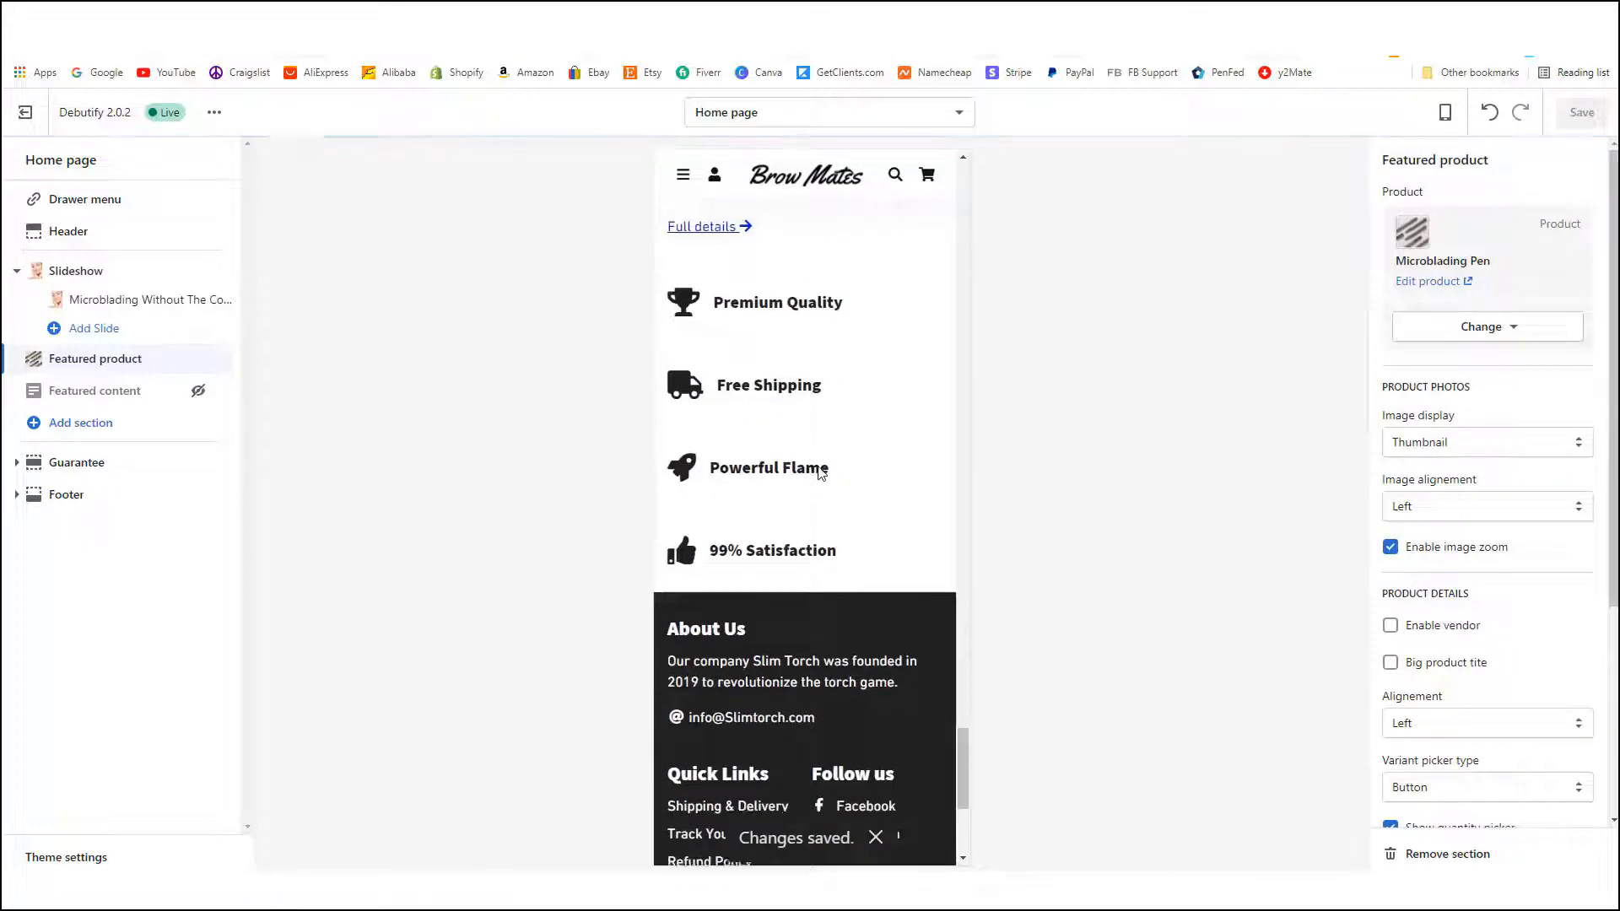
scroll(821, 470, up, 6)
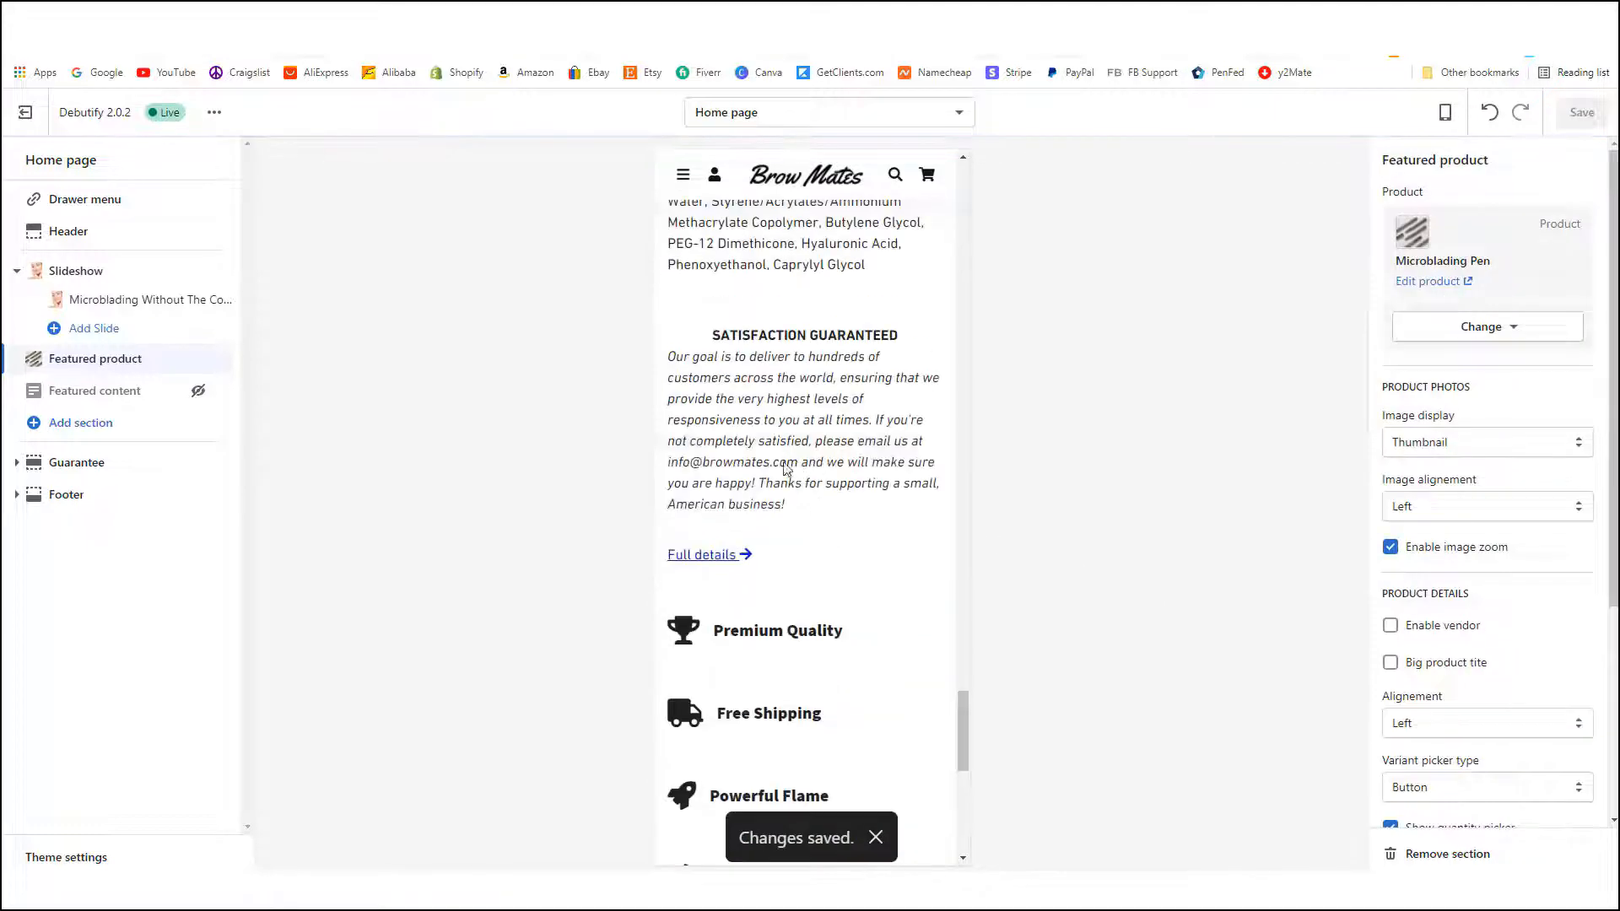
- Change the Guarantee headings "Powerful Flame" to "Perfect Brows" and "Free Shipping" to "Shipped From U.S.A."
click(93, 470)
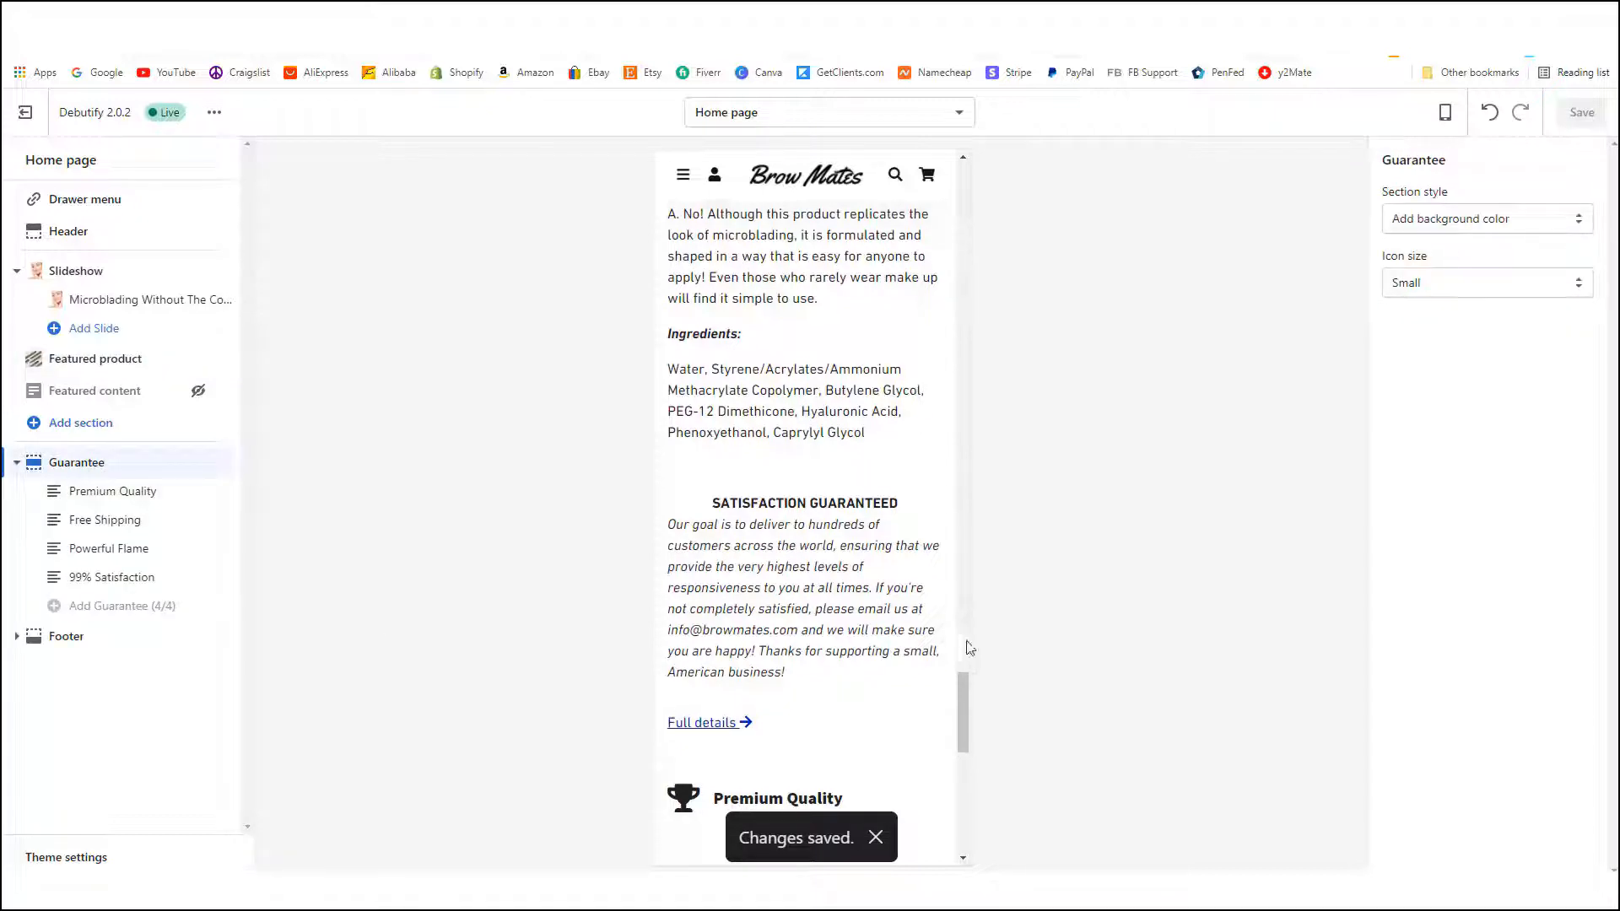
scroll(880, 621, down, 4)
scroll(880, 621, down, 3)
scroll(846, 525, up, 2)
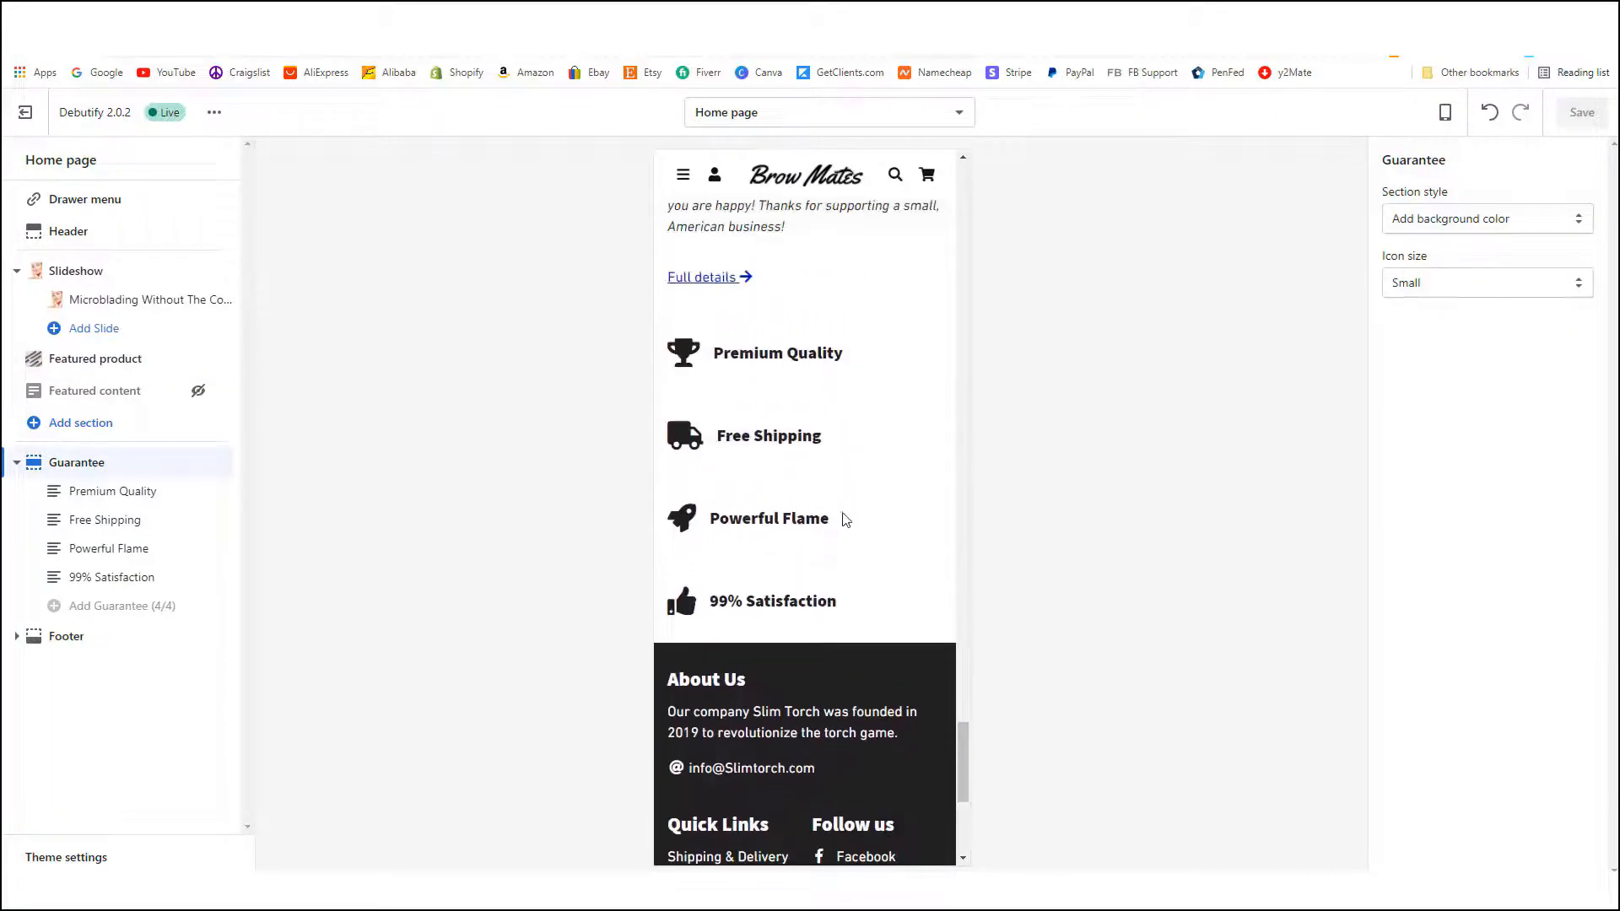
drag(711, 519, 823, 520)
click(823, 520)
click(114, 550)
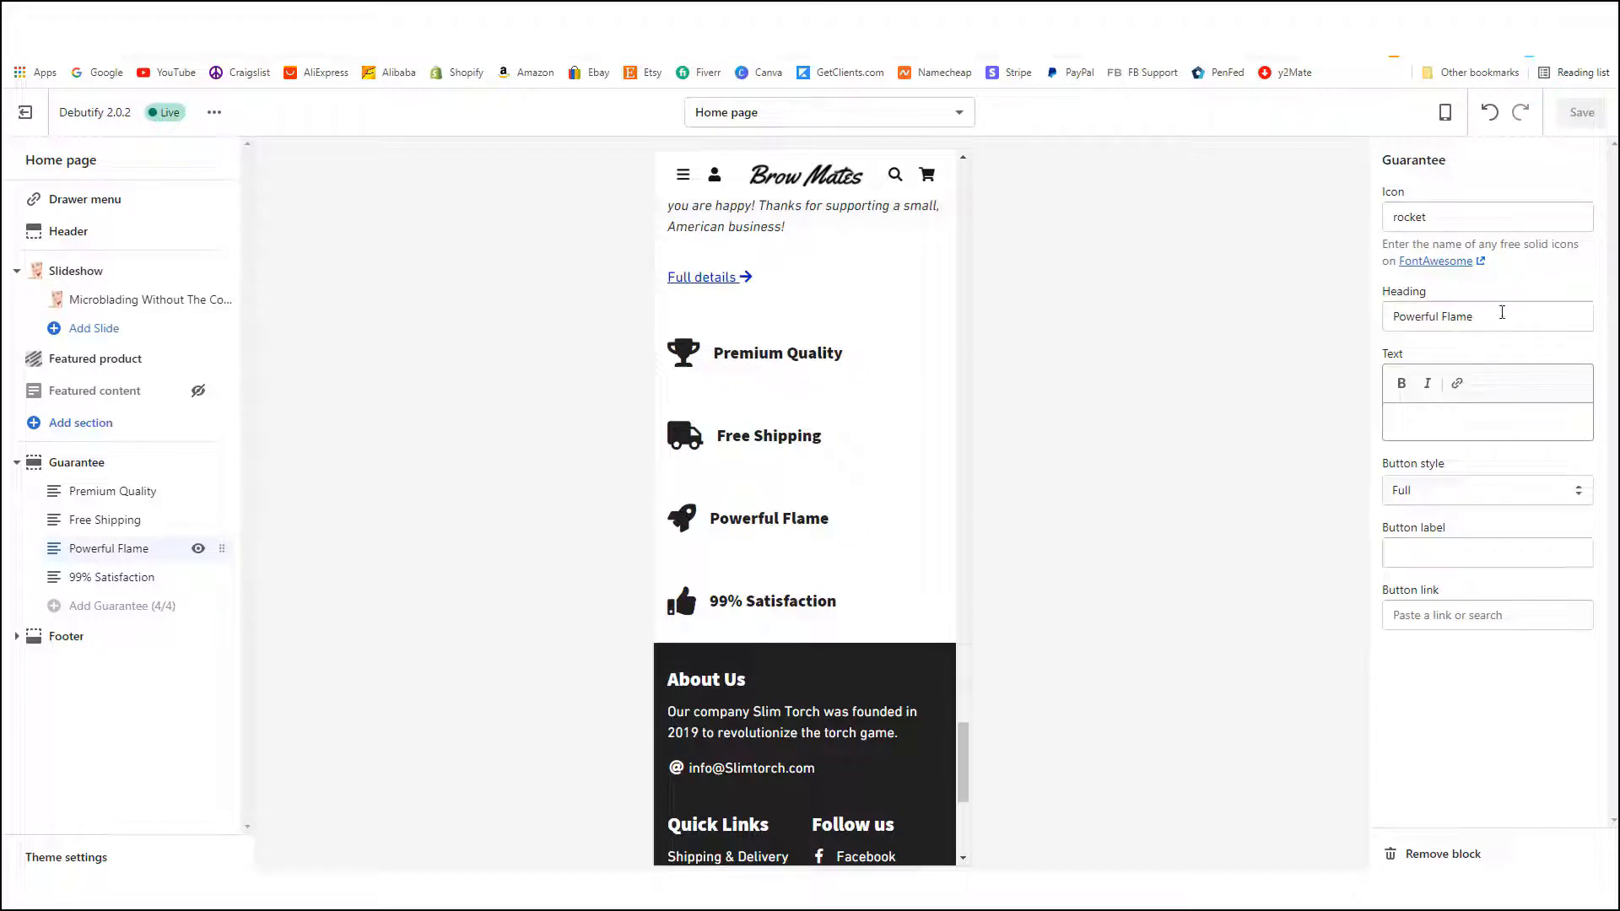
drag(1502, 312, 1387, 324)
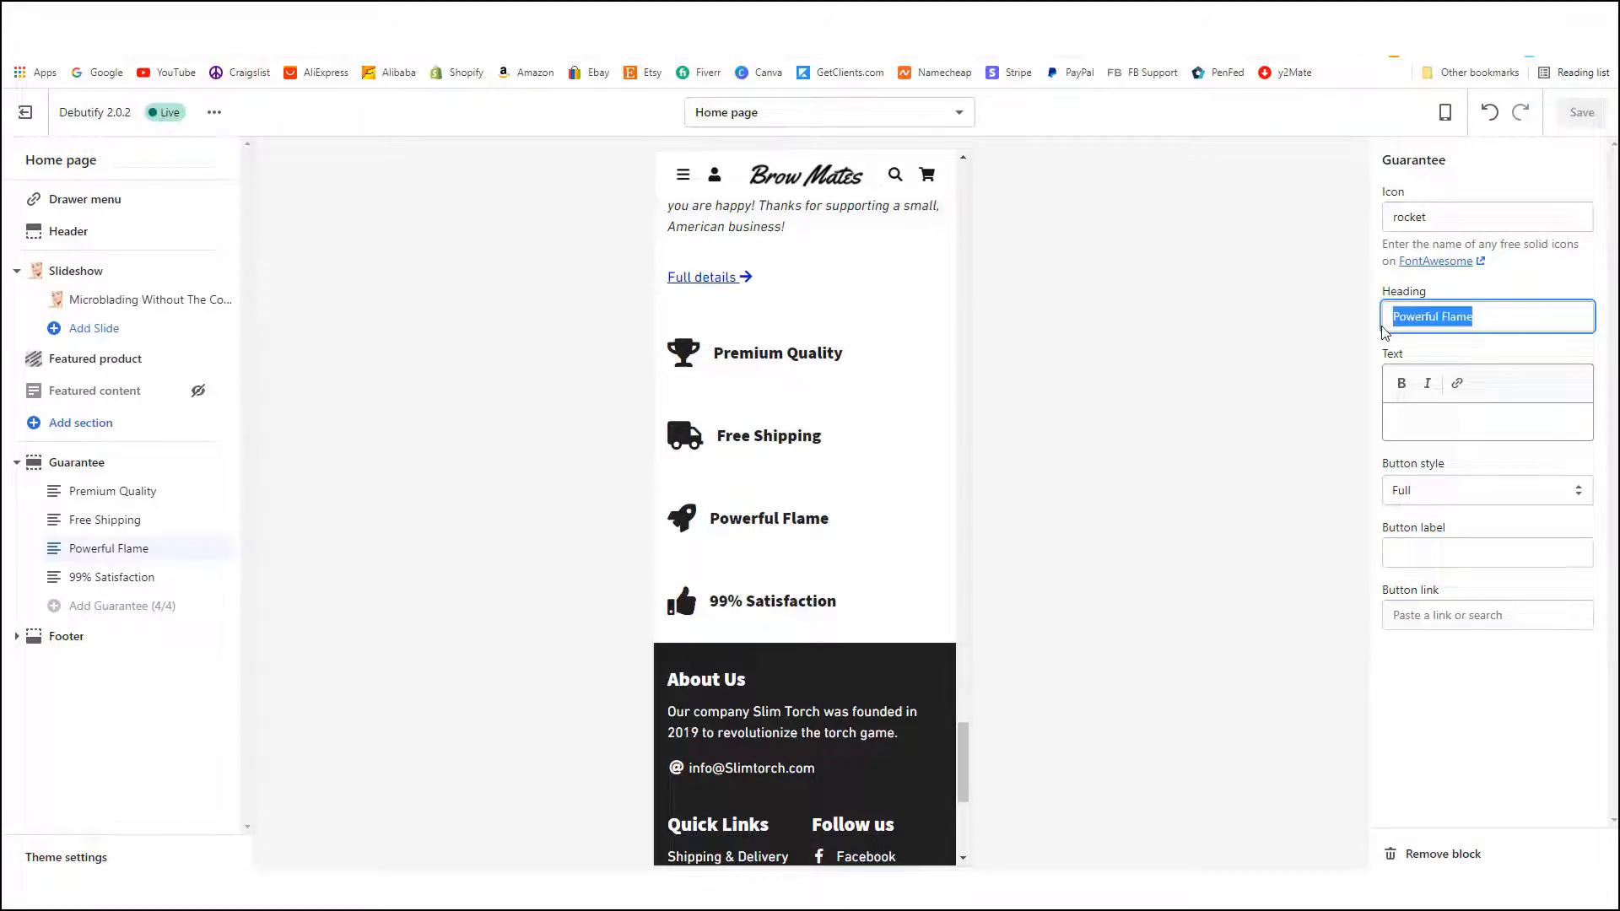
text(Perf)
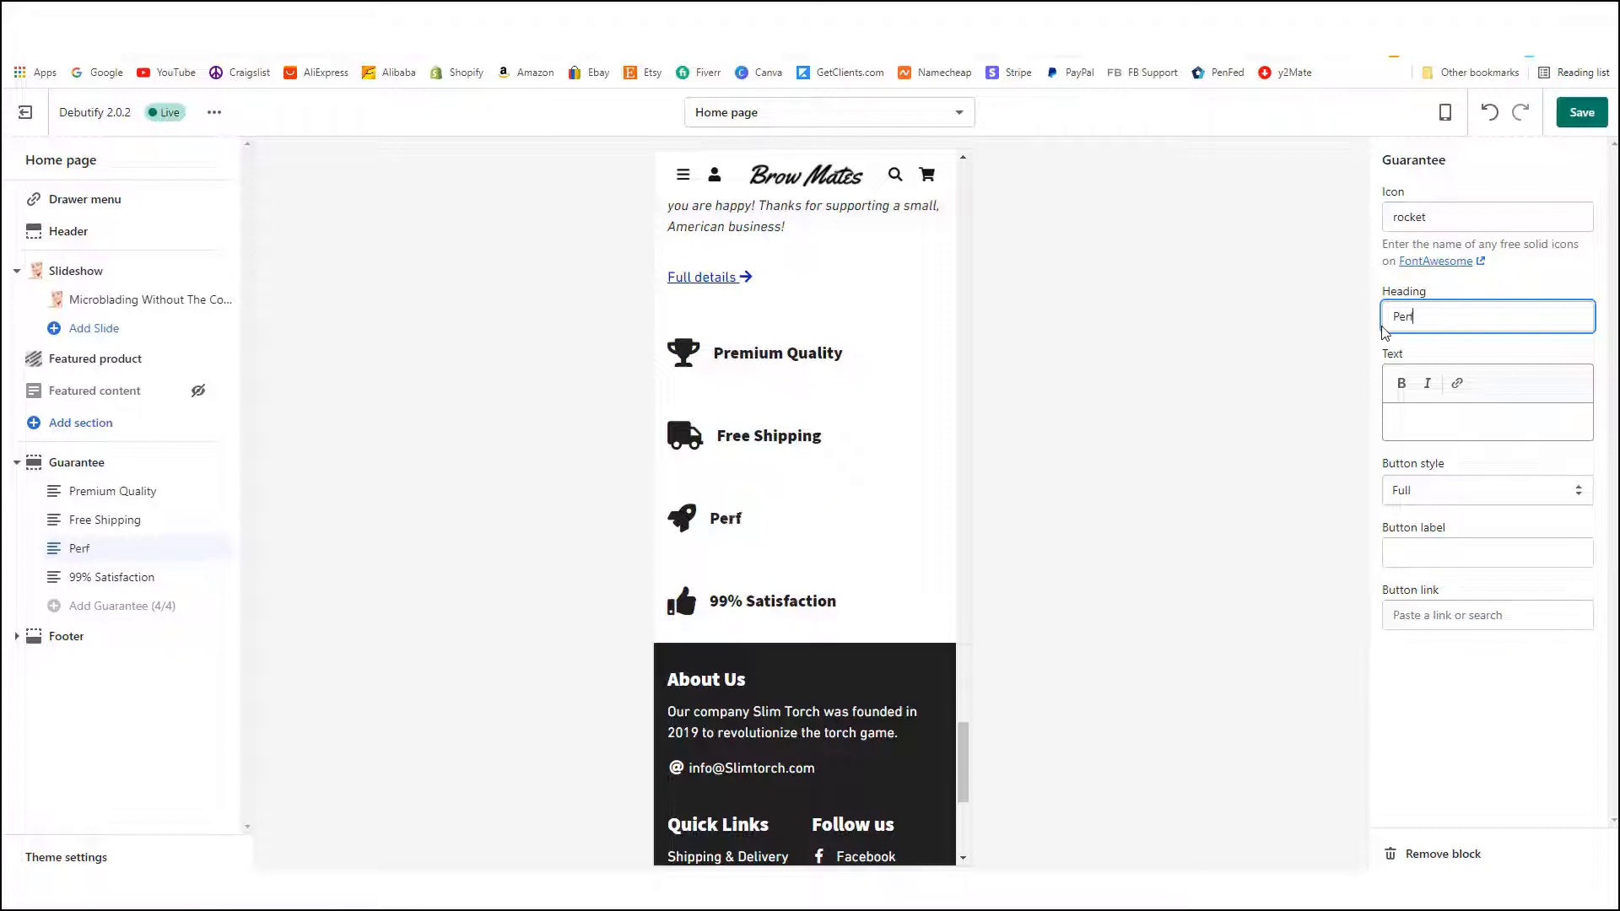
text(ect Brows)
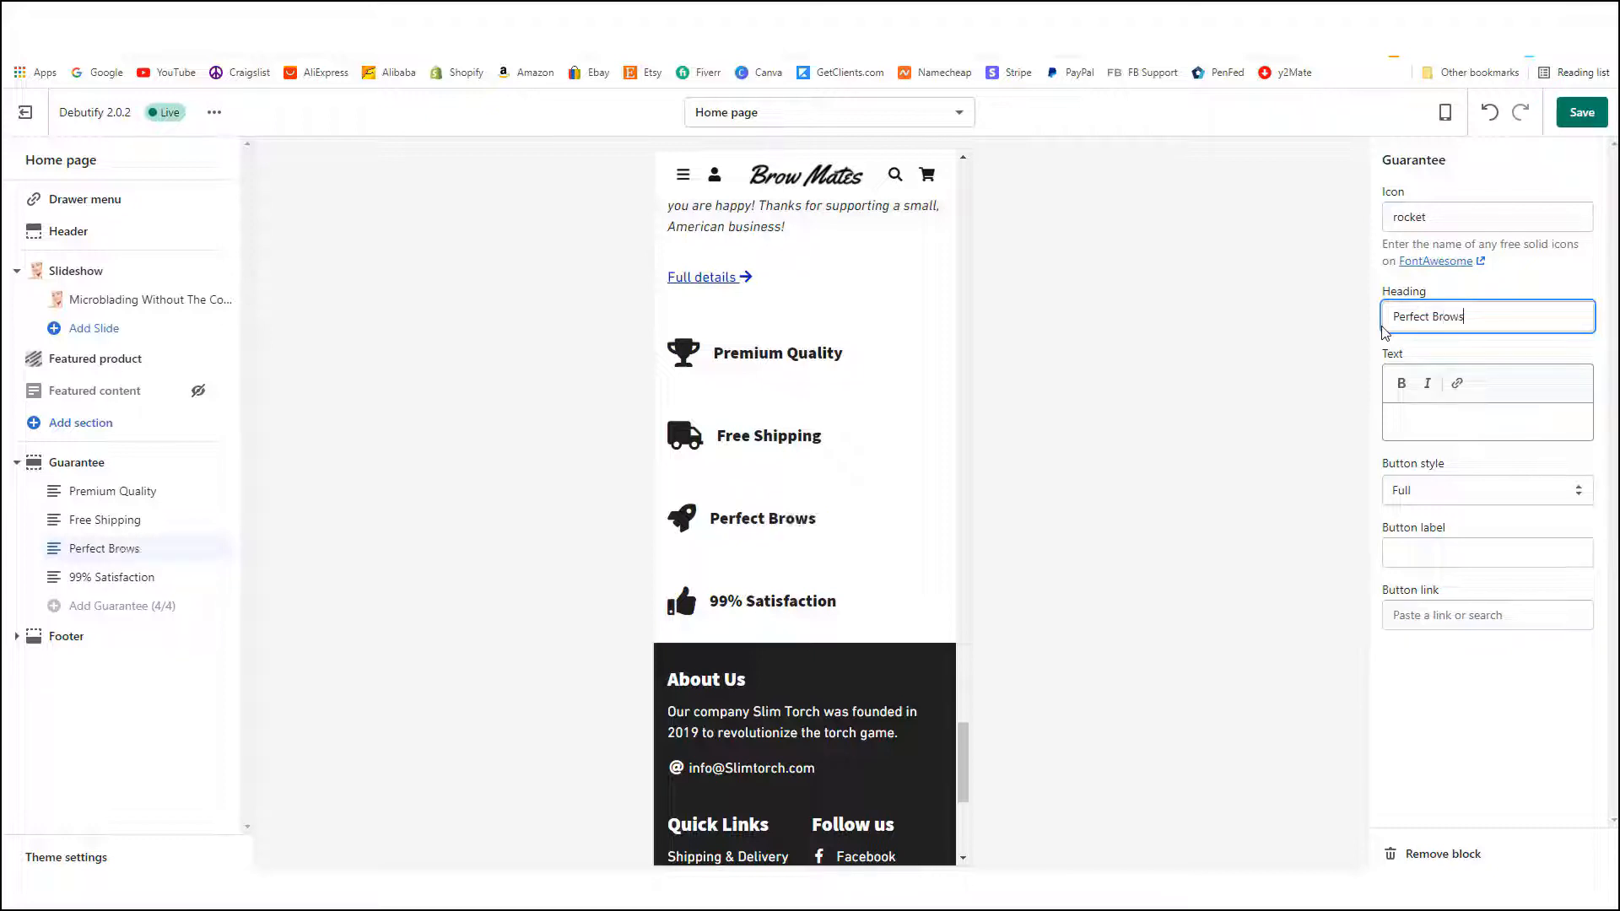
click(808, 424)
click(124, 525)
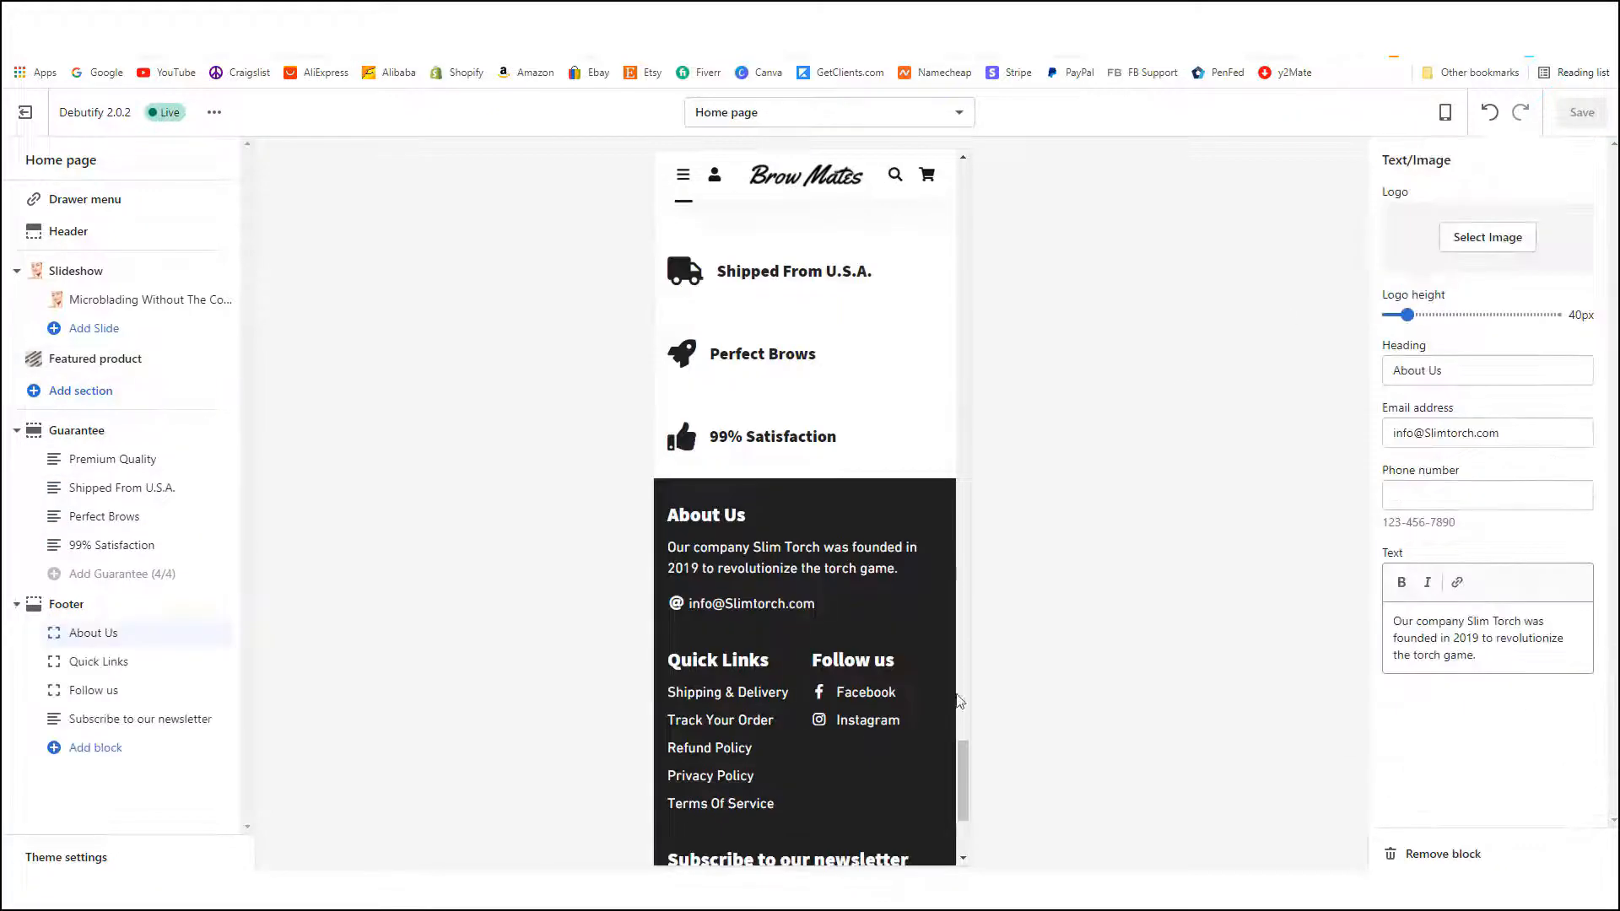
- Replace the email address in the footer's About Us block with the Brow Mates contact address
scroll(743, 649, up, 5)
scroll(787, 523, down, 7)
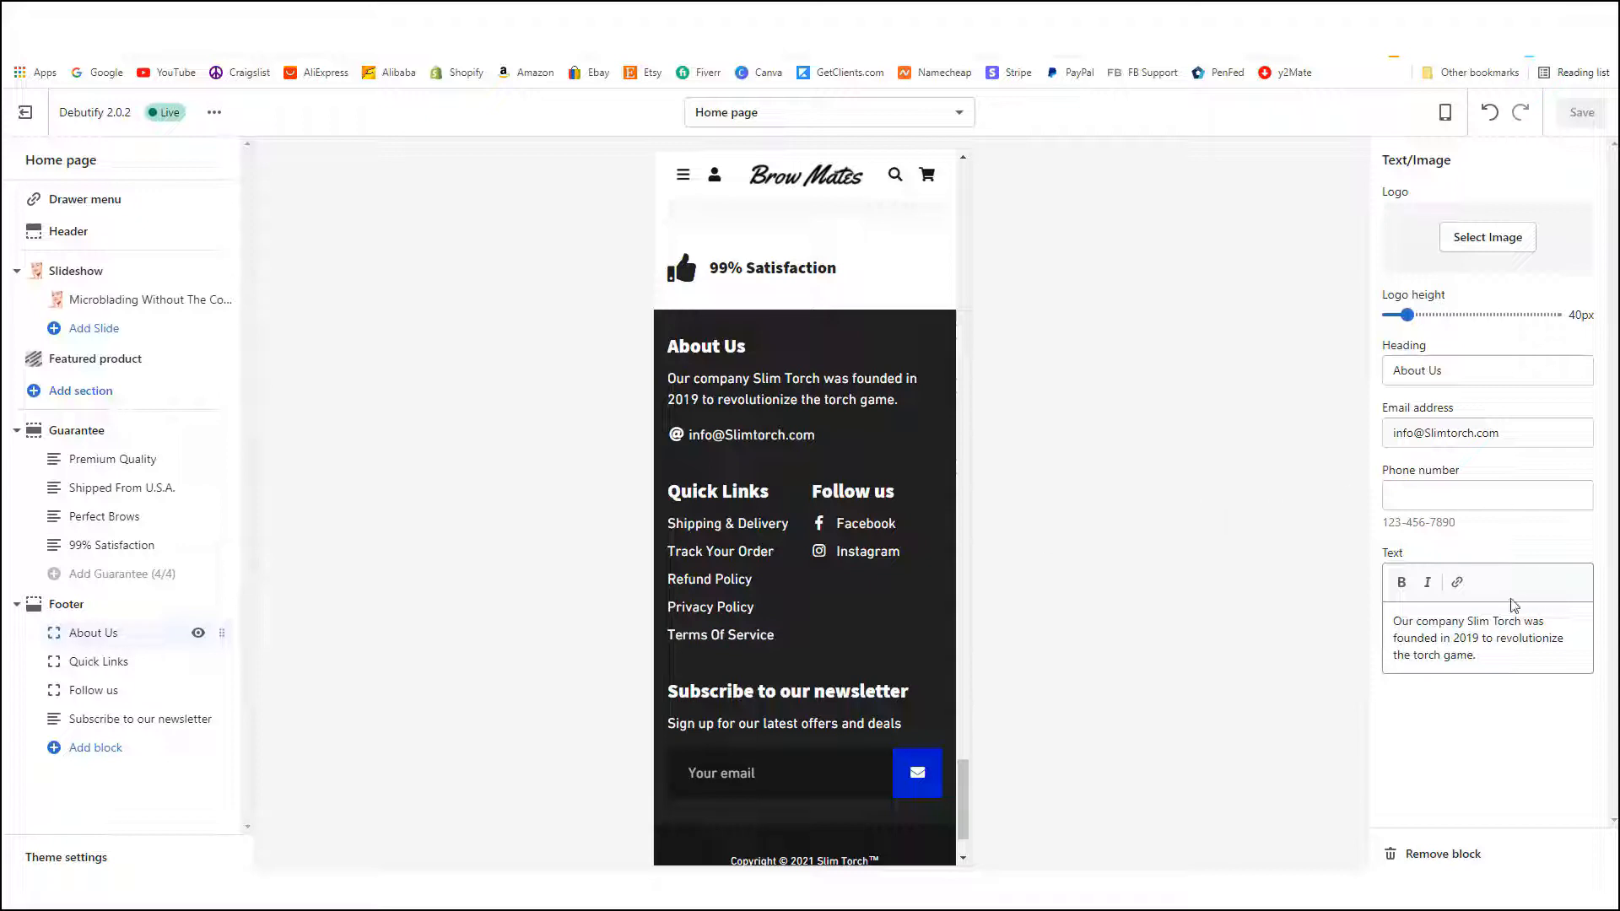
drag(1472, 434, 1433, 441)
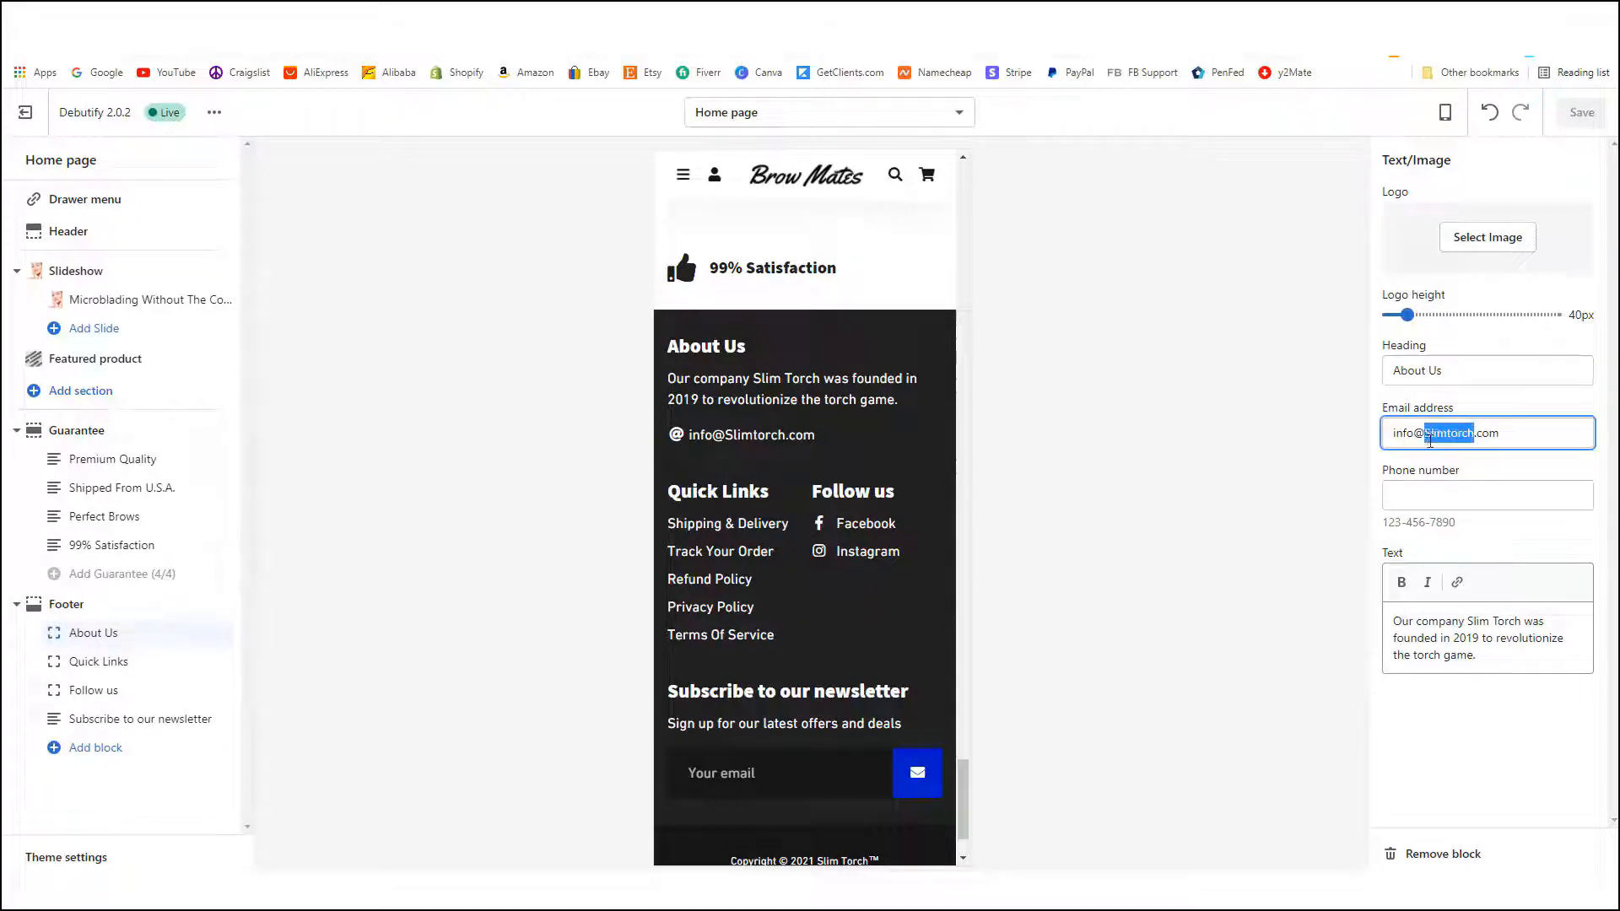
text(browmates)
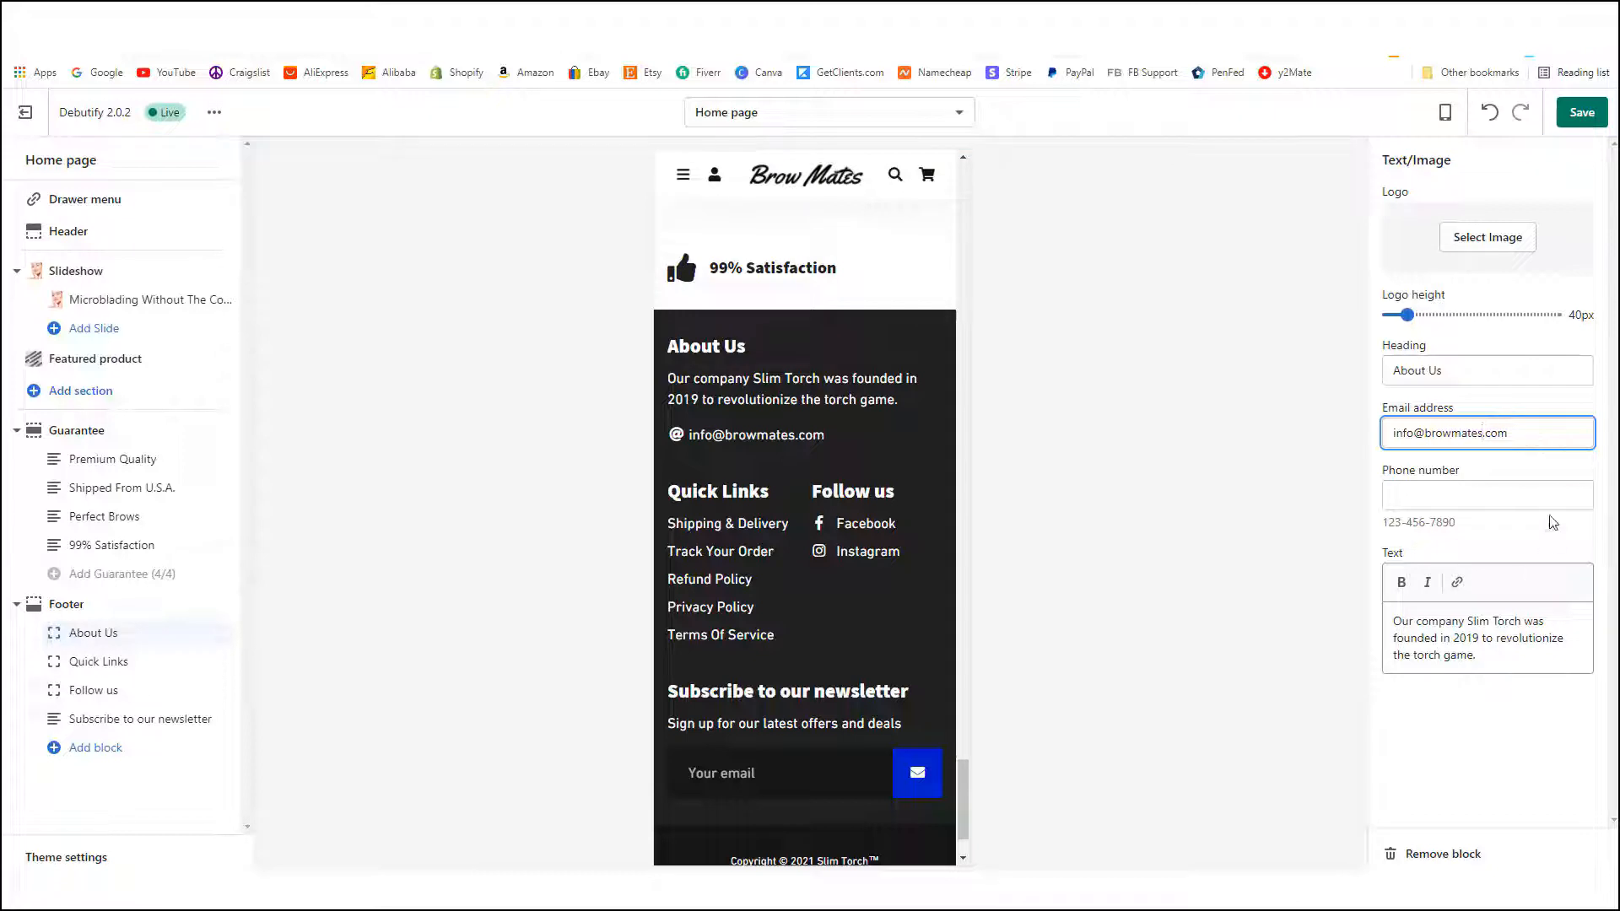
- Rewrite the About Us text: Brow Mates, founded in 2014 to revolutionize the beauty industry with perfect eyebrows without the commitment of permeant microblading; save the changes
click(1481, 616)
key(ctrl+a)
text(Our company Brow Mates was founded in 2014 to revolutionize the beauty industry with perfect eyebrows without the commitment of permeant microblading .)
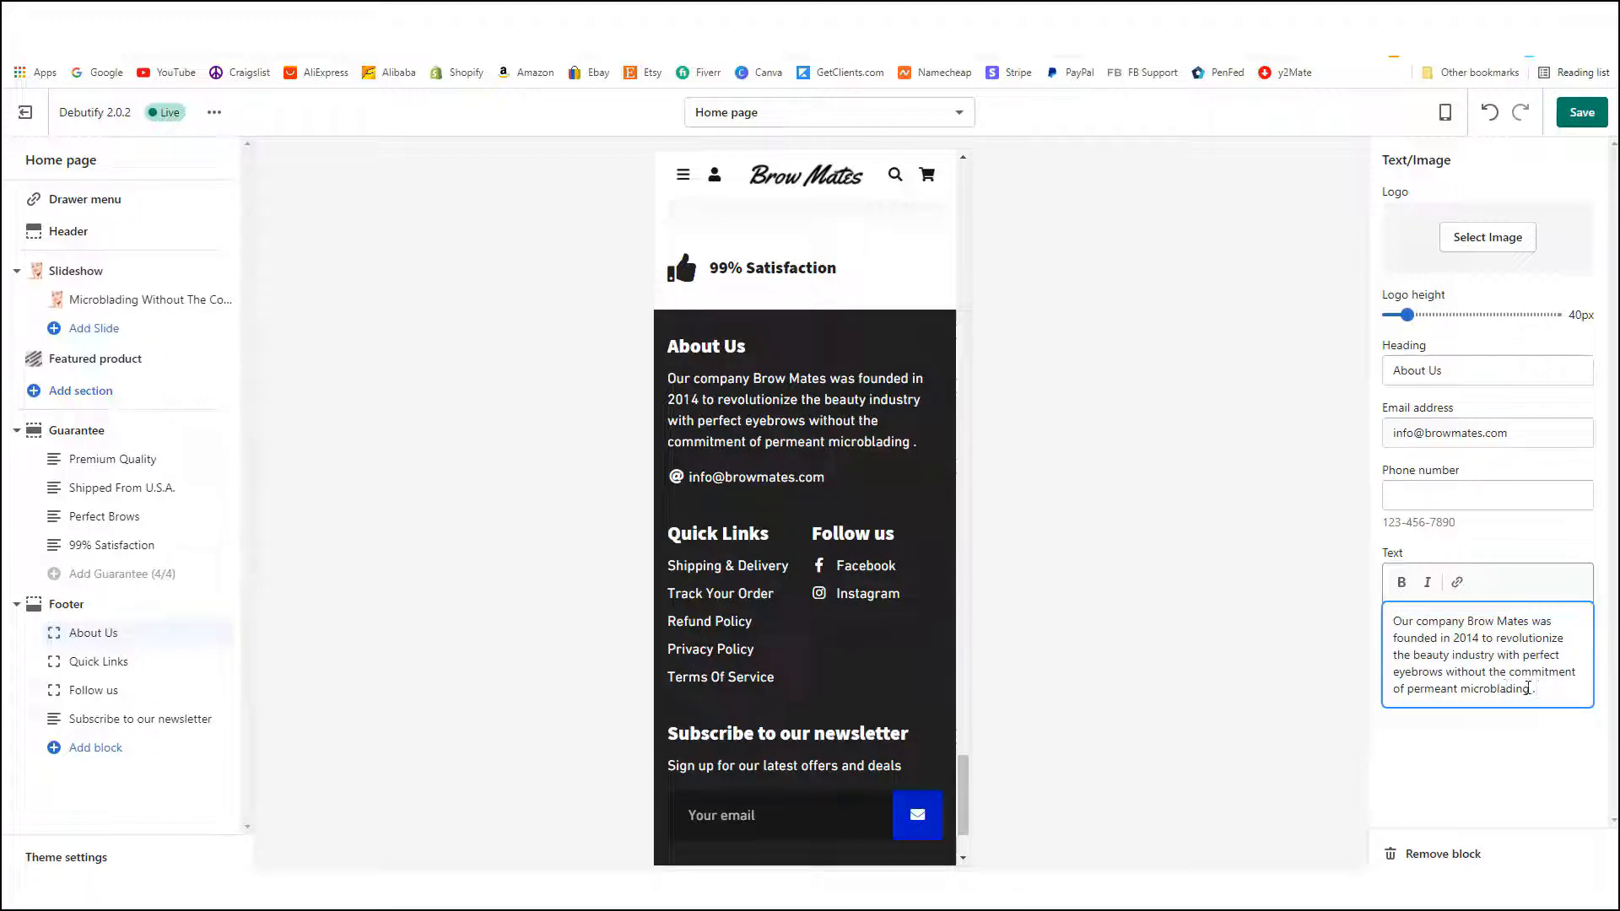
scroll(874, 586, down, 2)
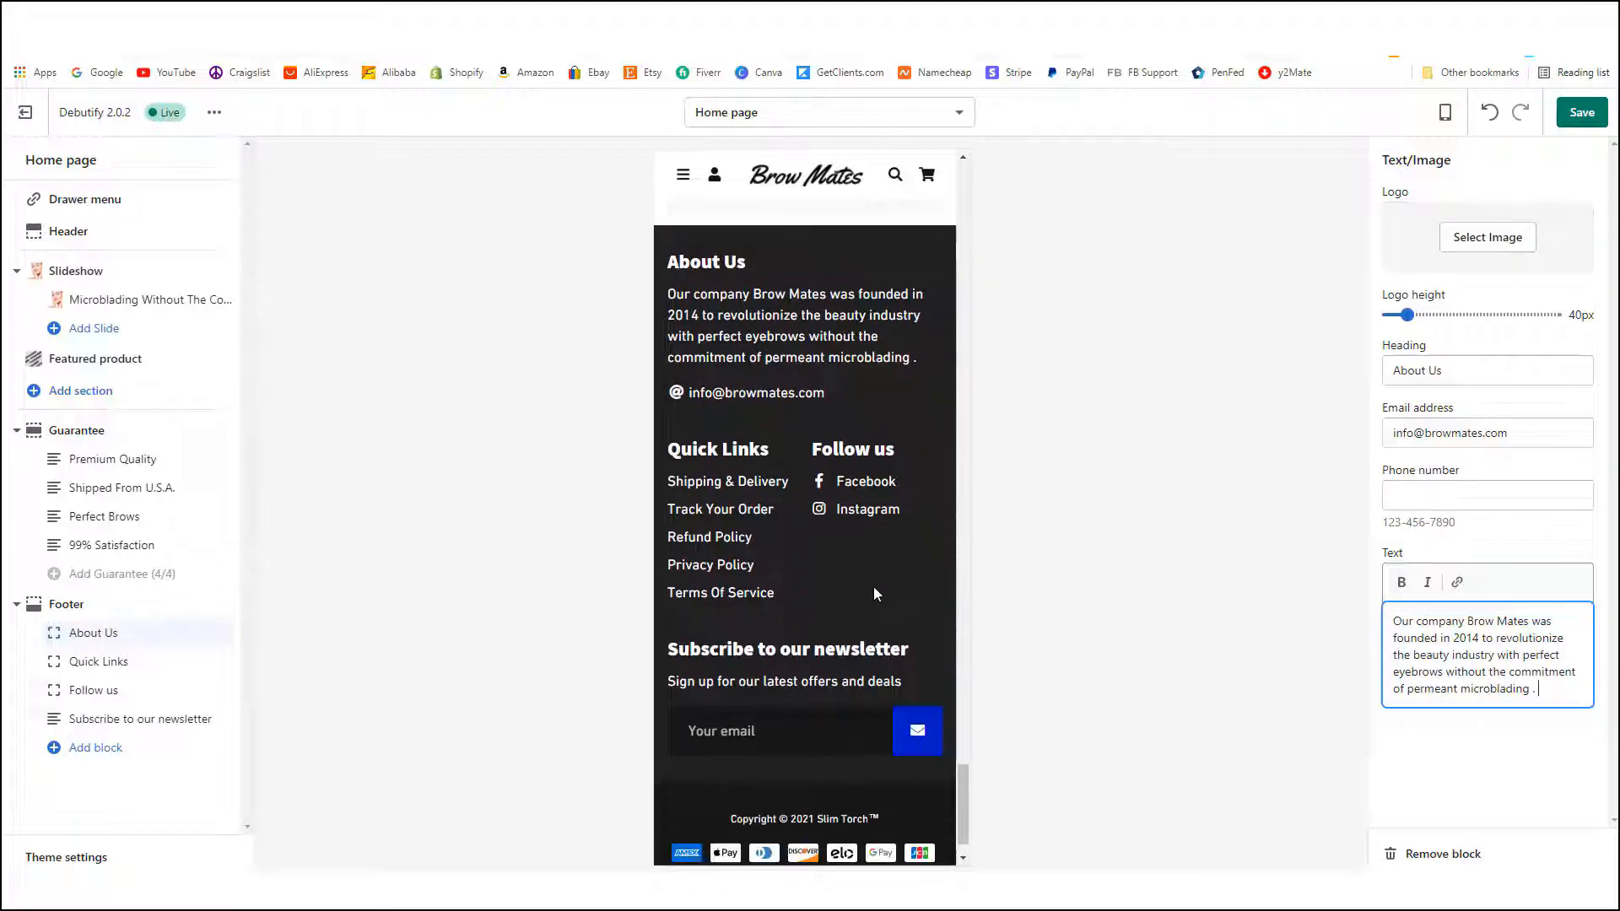
scroll(880, 565, up, 2)
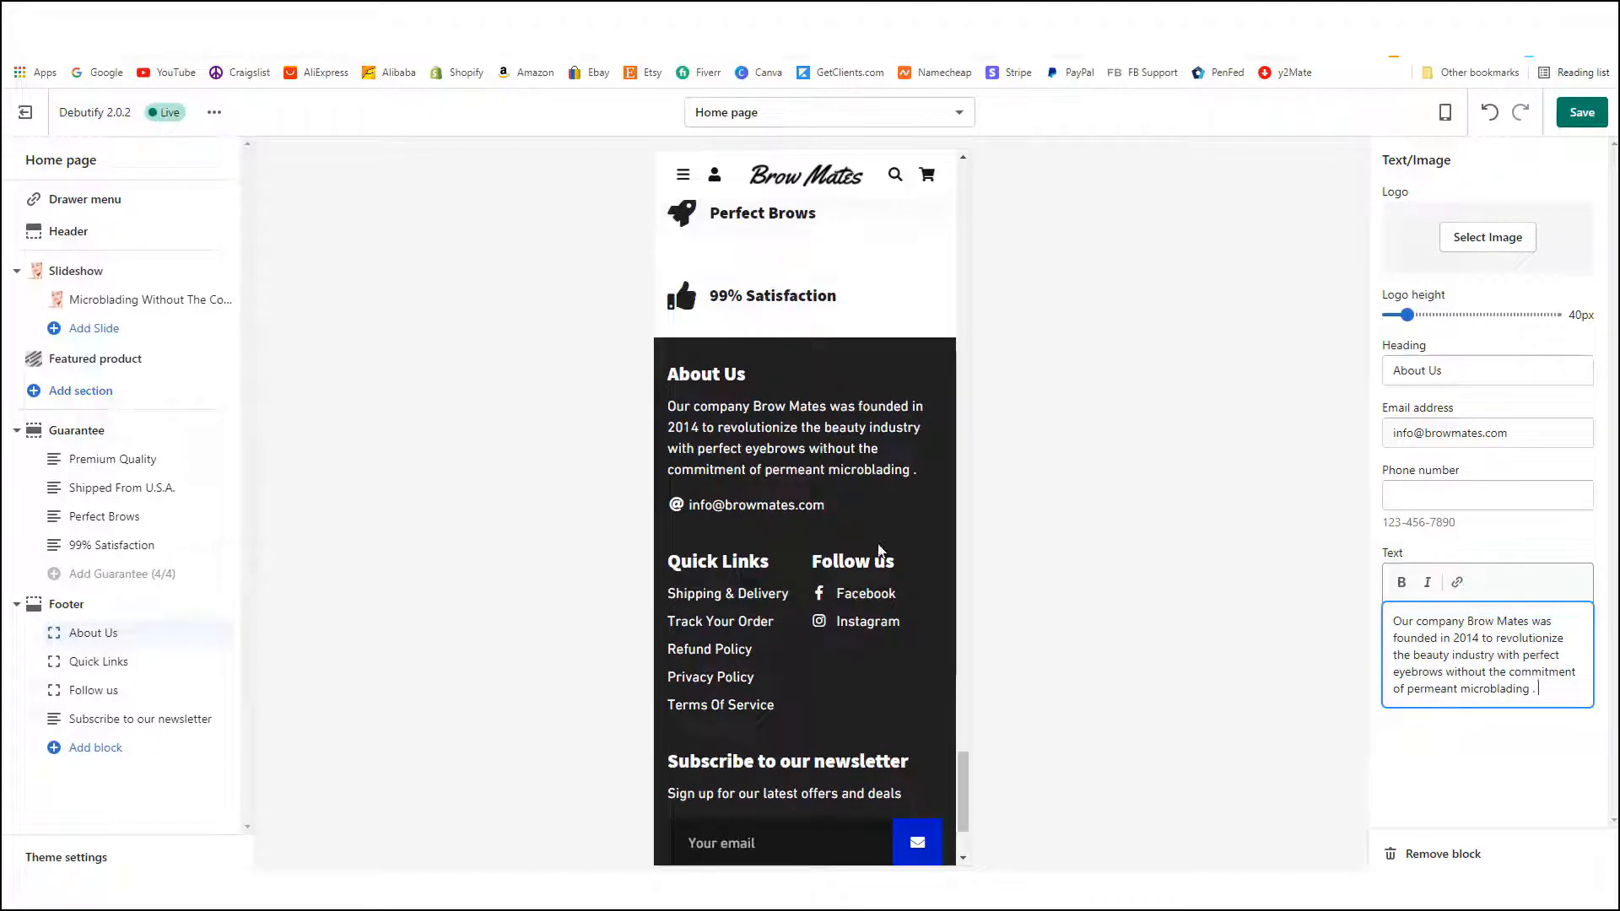
scroll(882, 525, up, 1)
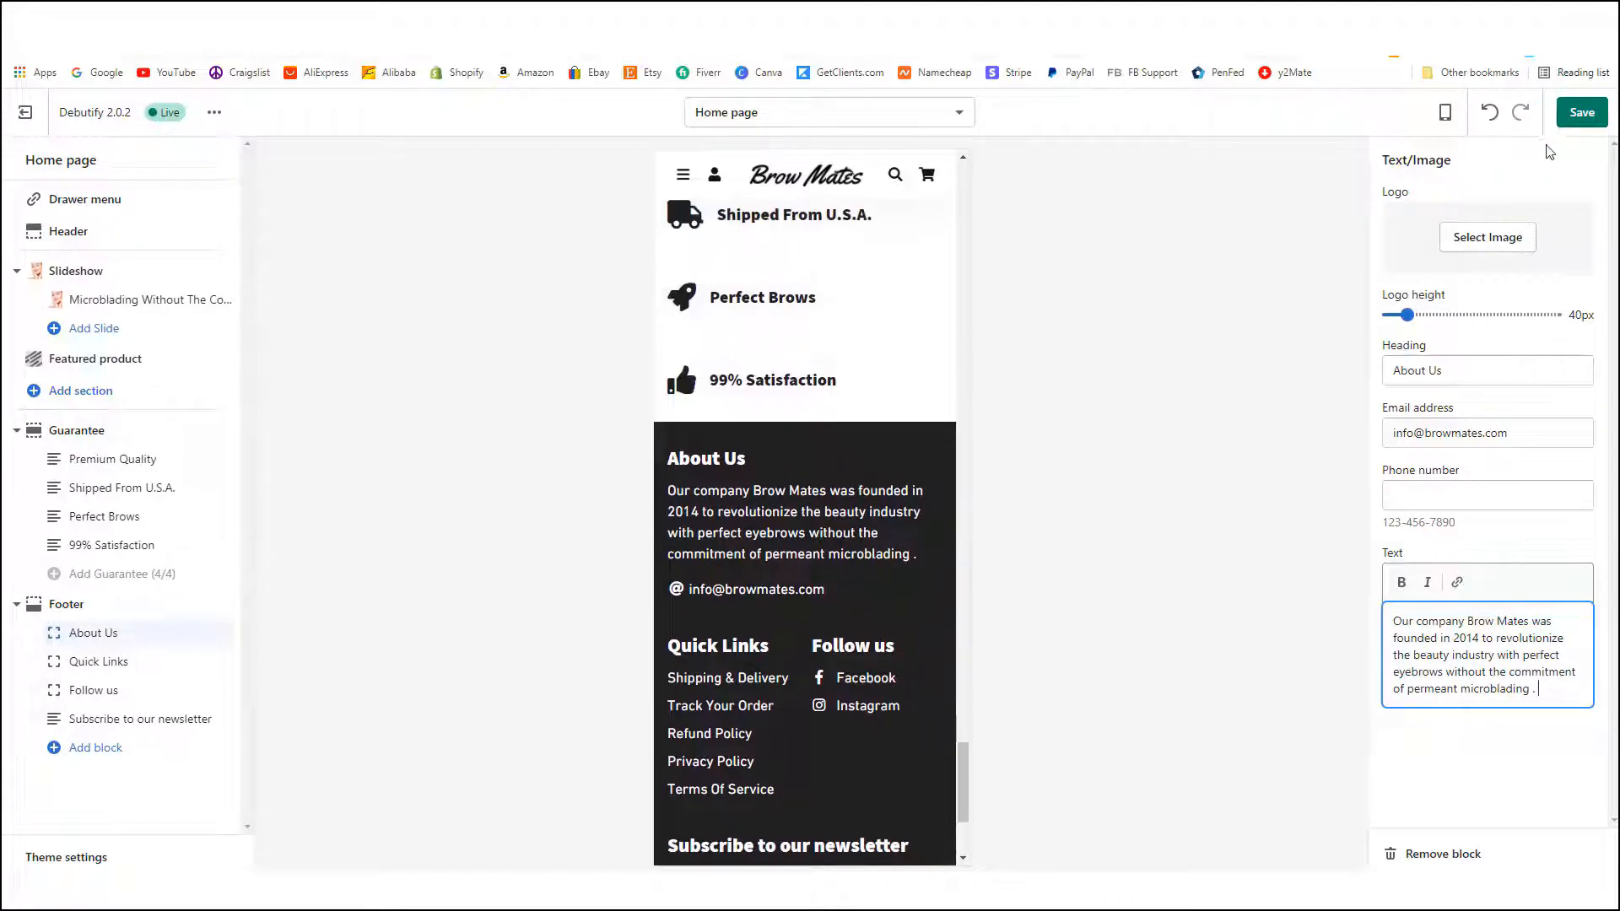
click(1583, 112)
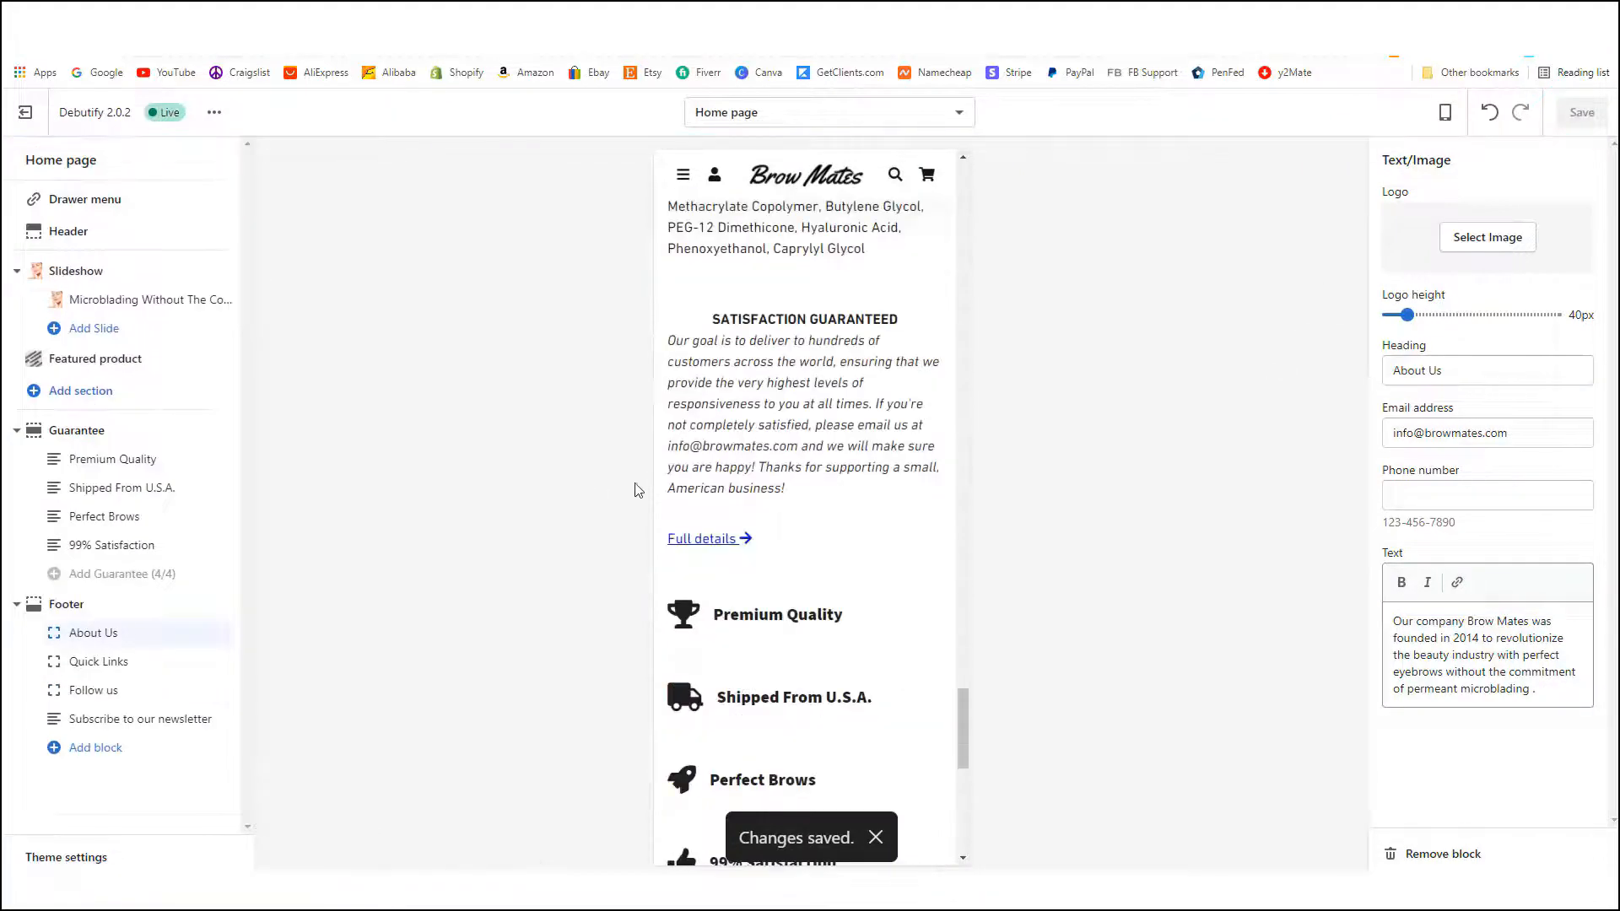
- Examine the settings of the footer's Follow us and Quick Links blocks and their links in the preview
scroll(829, 558, down, 5)
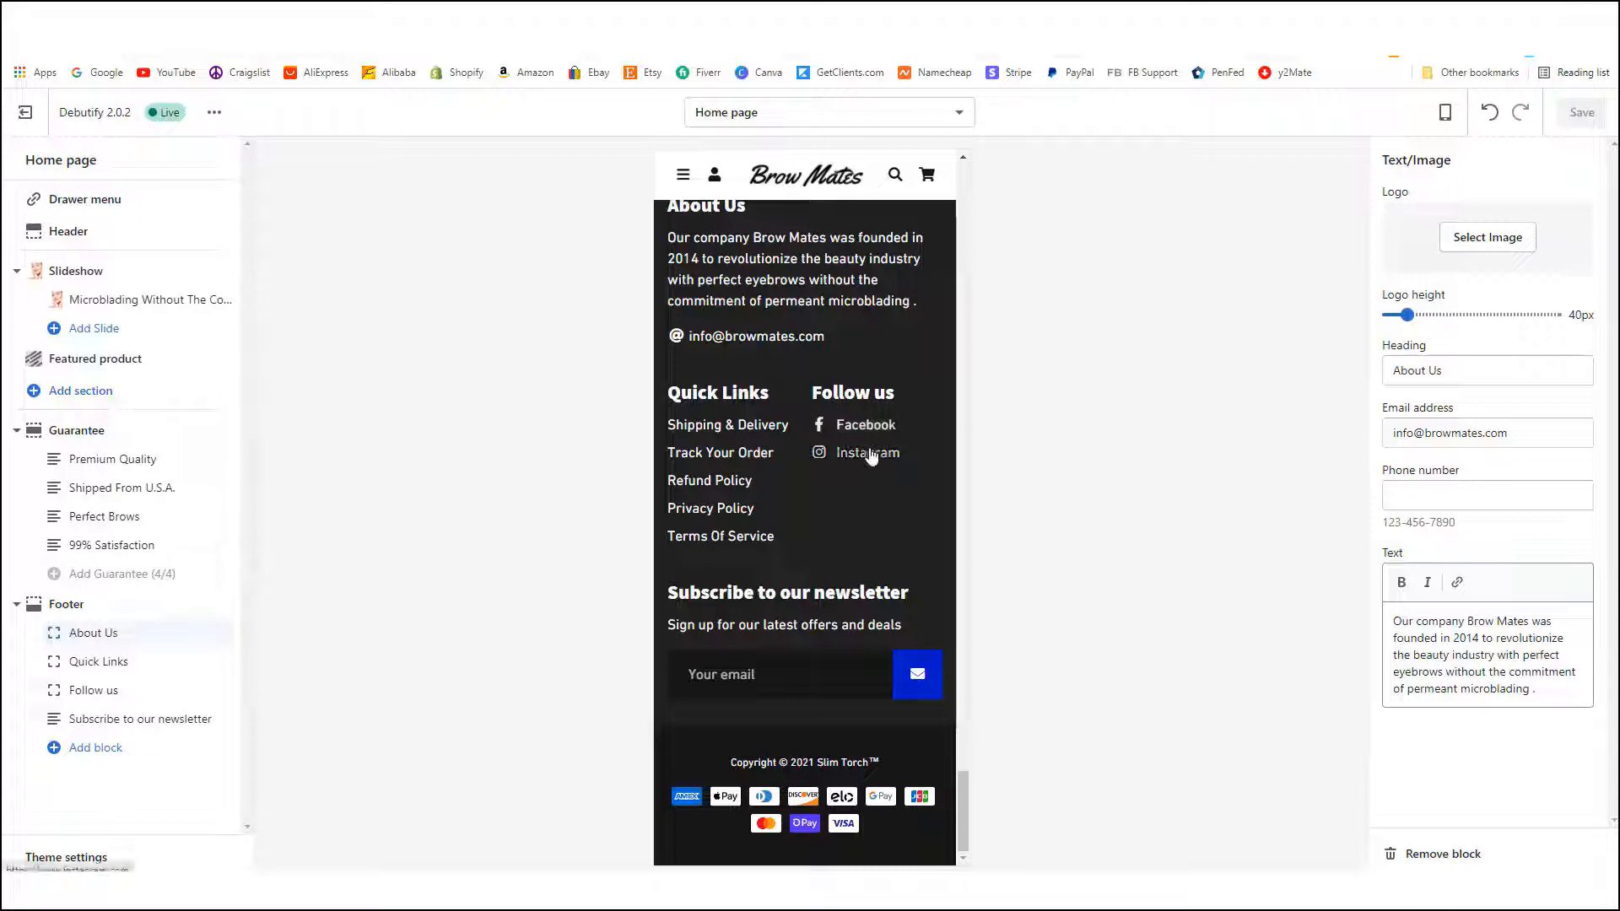
click(114, 691)
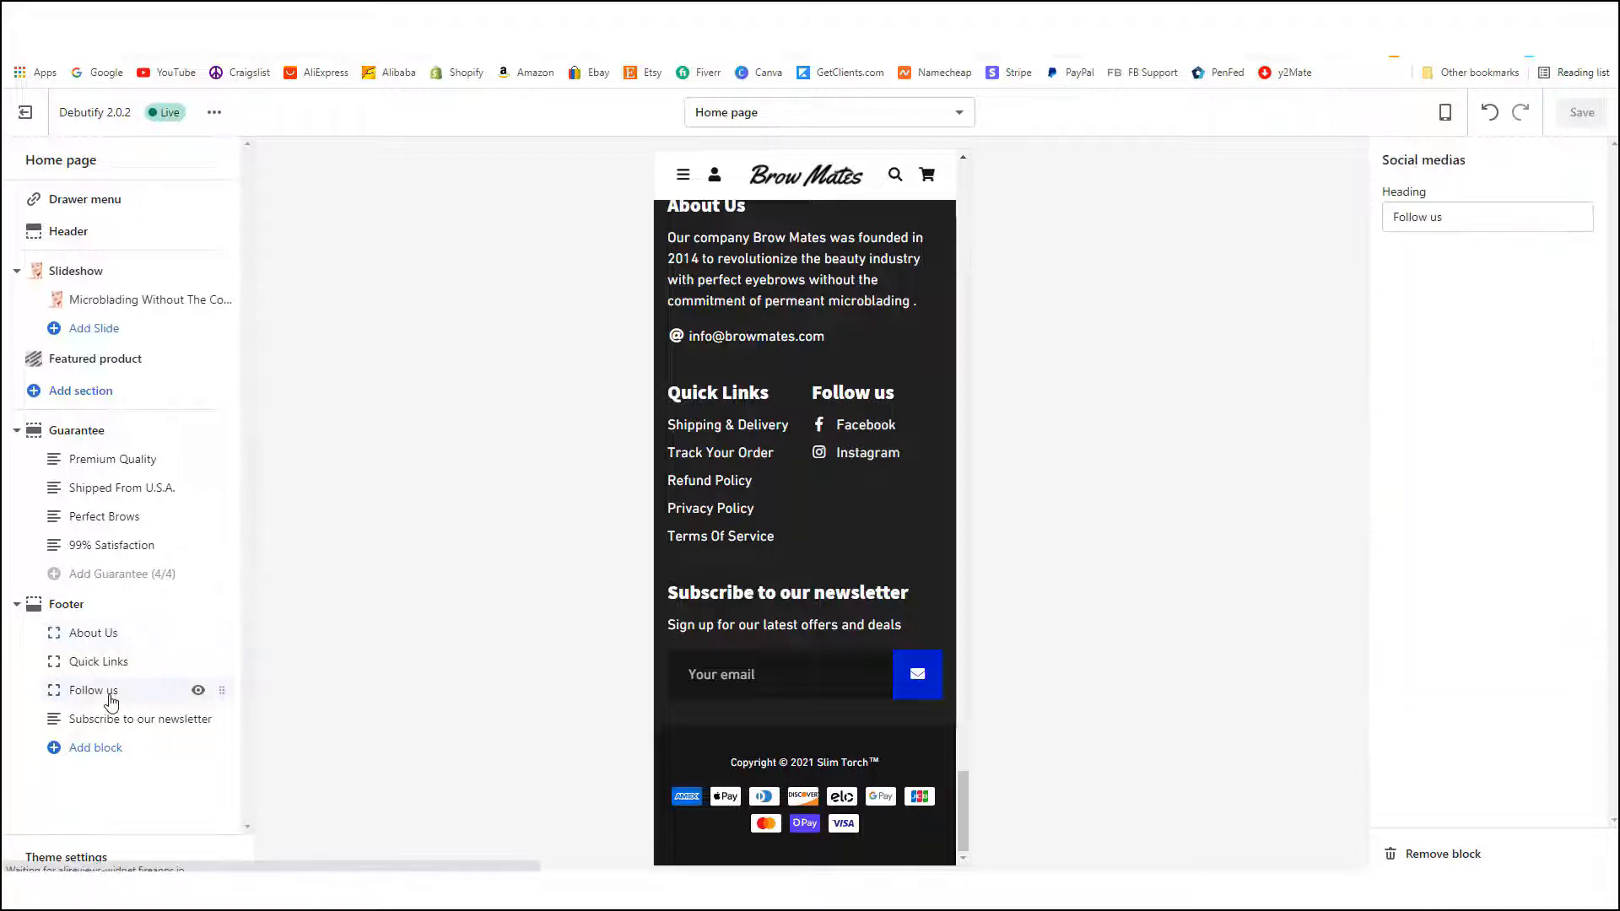
click(1462, 225)
click(1450, 277)
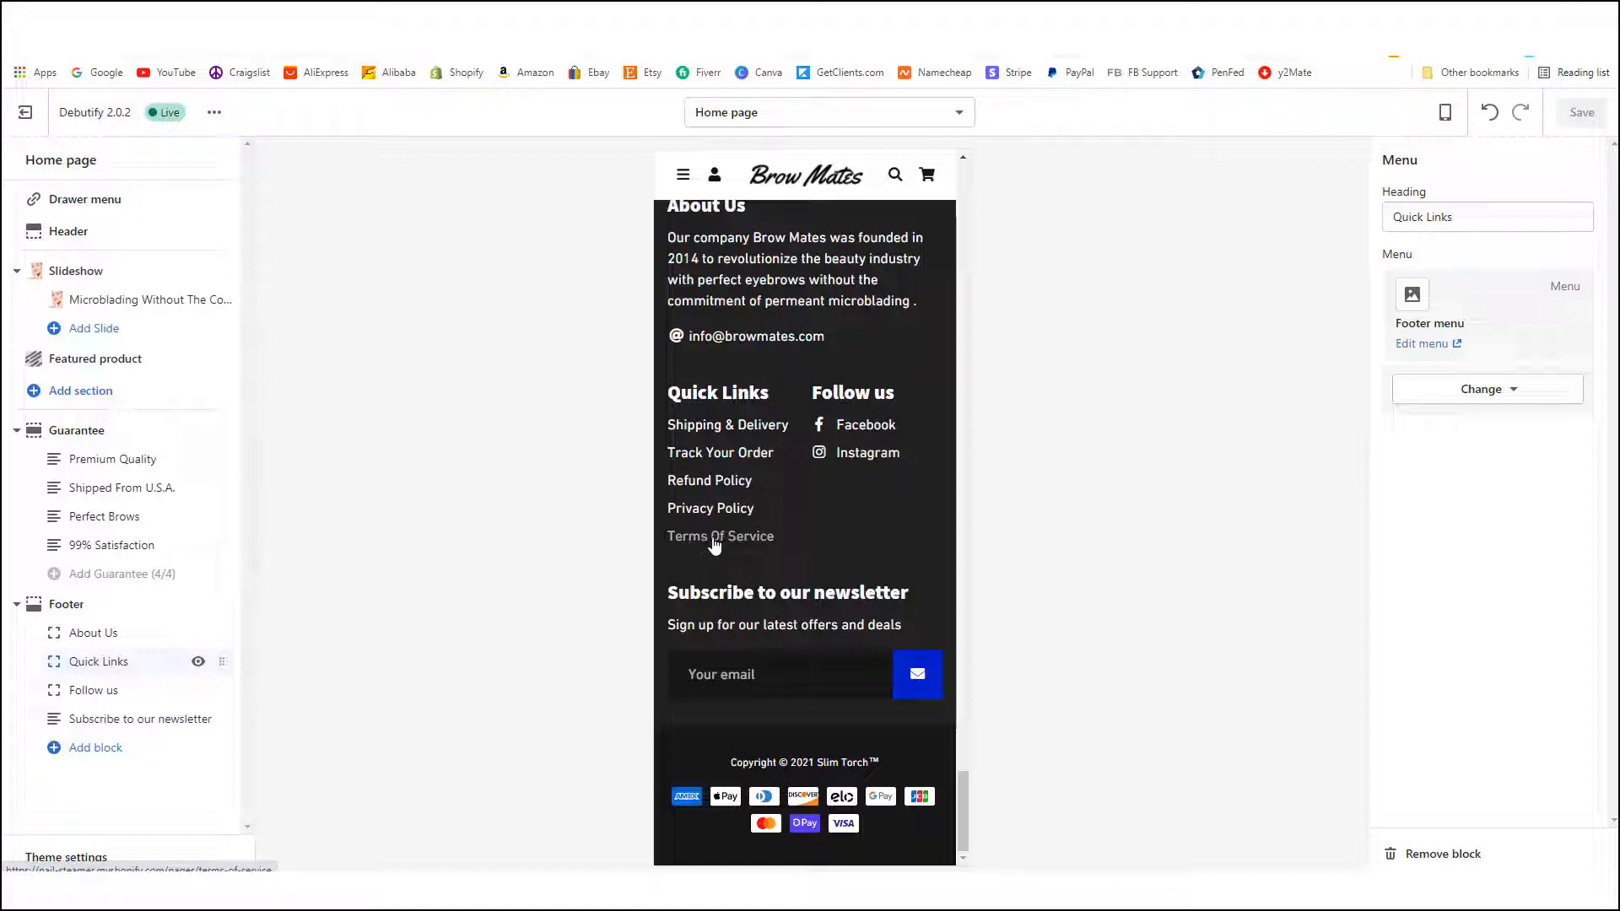
scroll(750, 546, up, 1)
scroll(751, 546, down, 1)
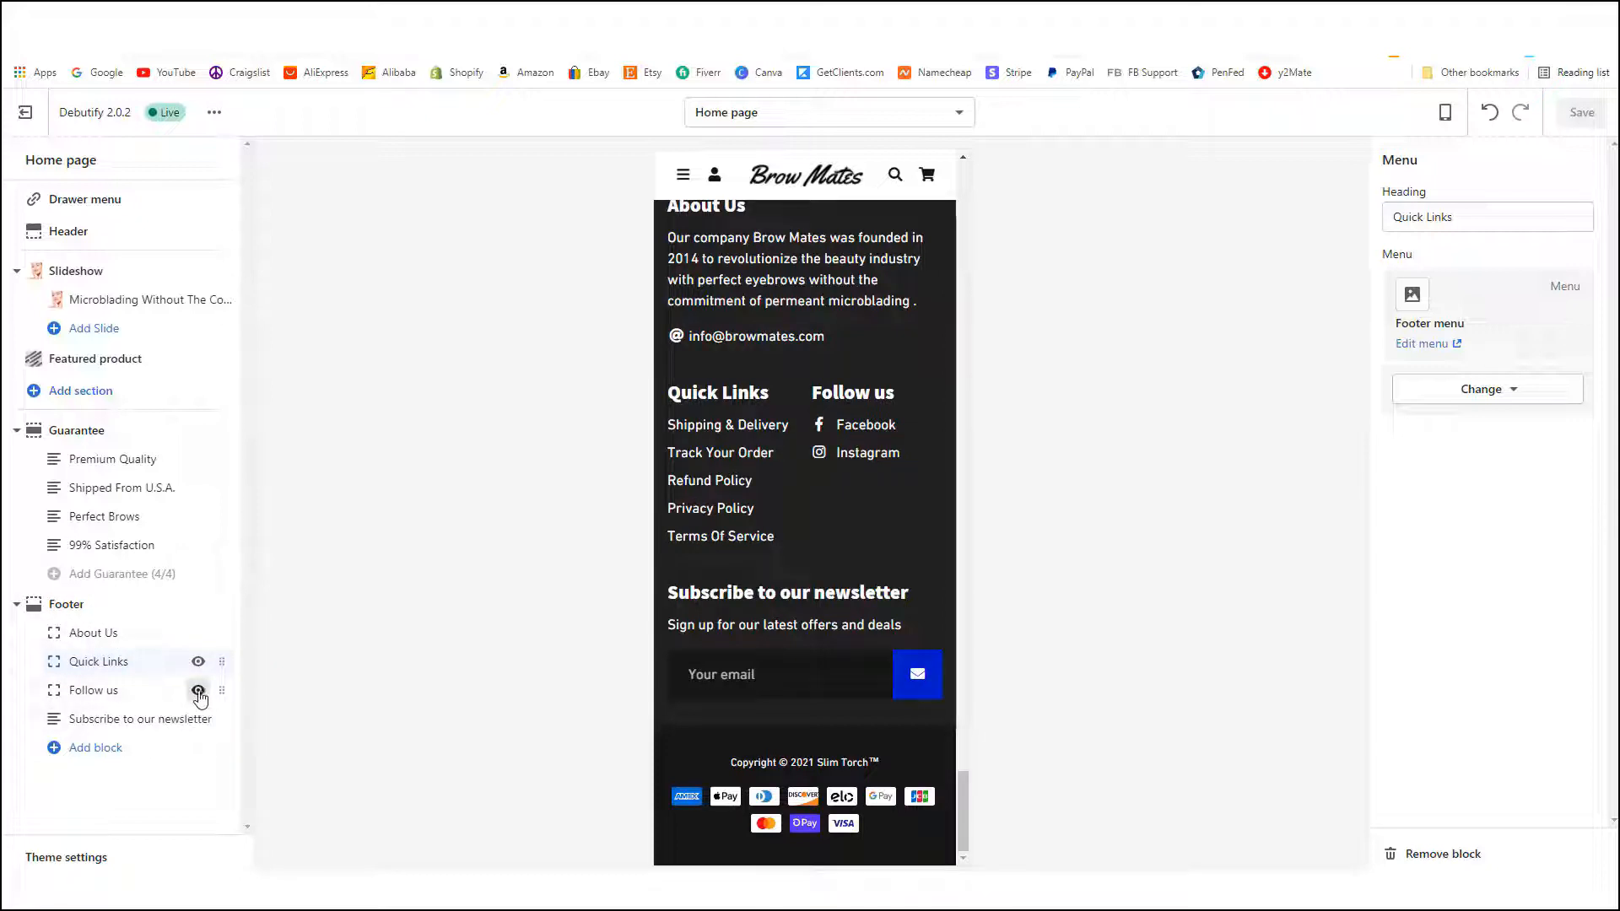
- Hide the footer's Follow us block, check the footer layout in the preview and save the theme
click(198, 692)
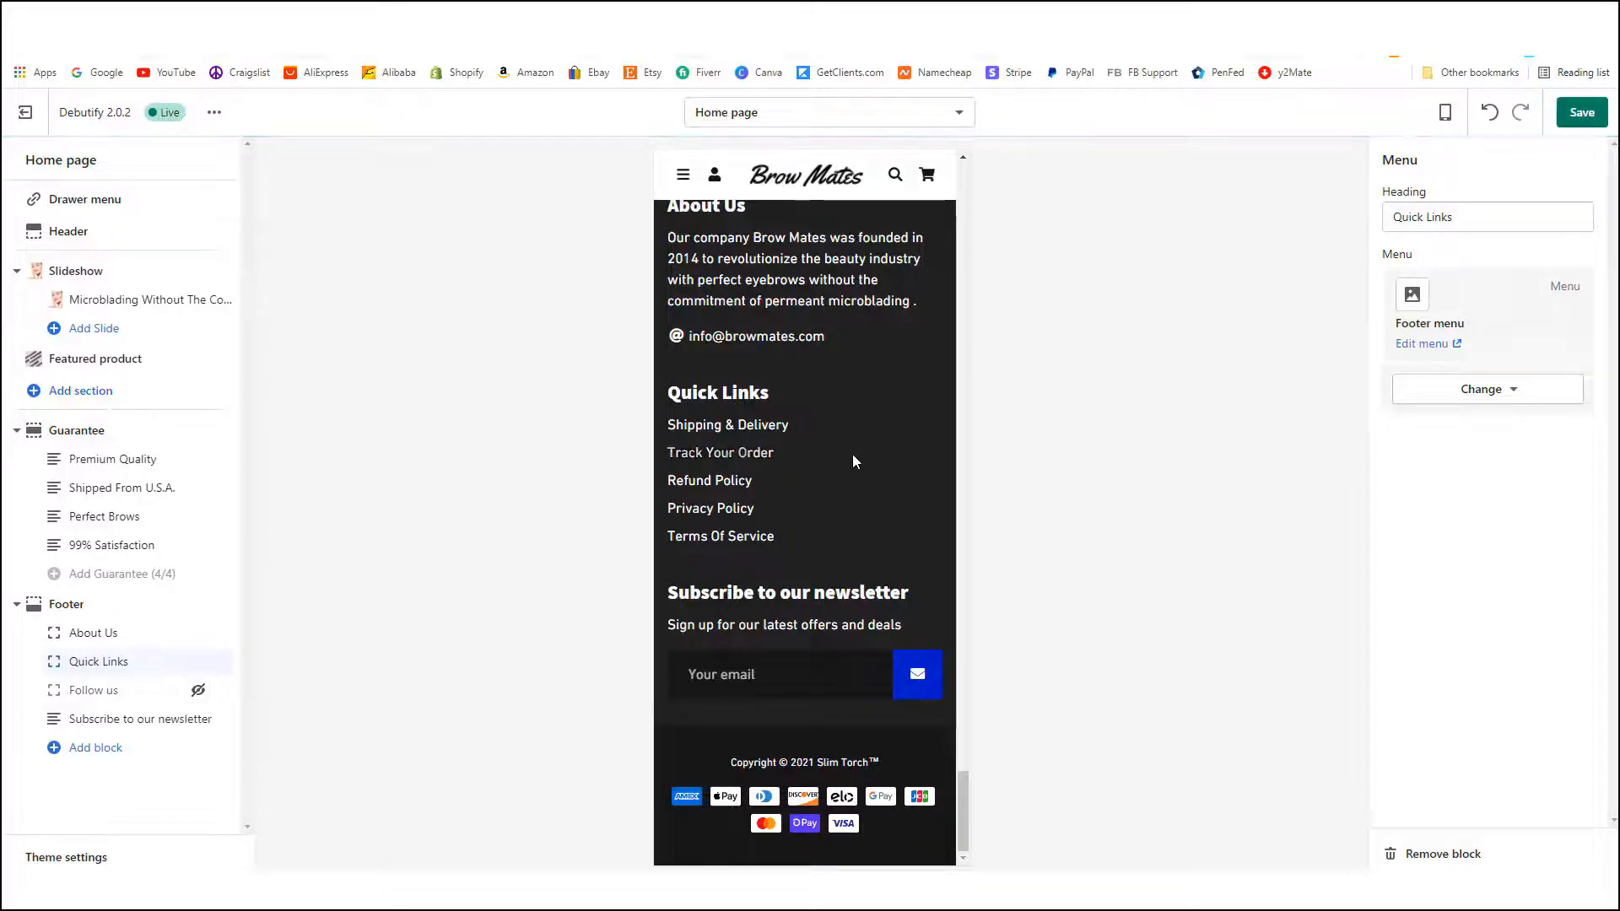
scroll(886, 524, up, 2)
scroll(888, 530, down, 2)
scroll(893, 532, up, 1)
scroll(928, 550, down, 1)
click(1582, 113)
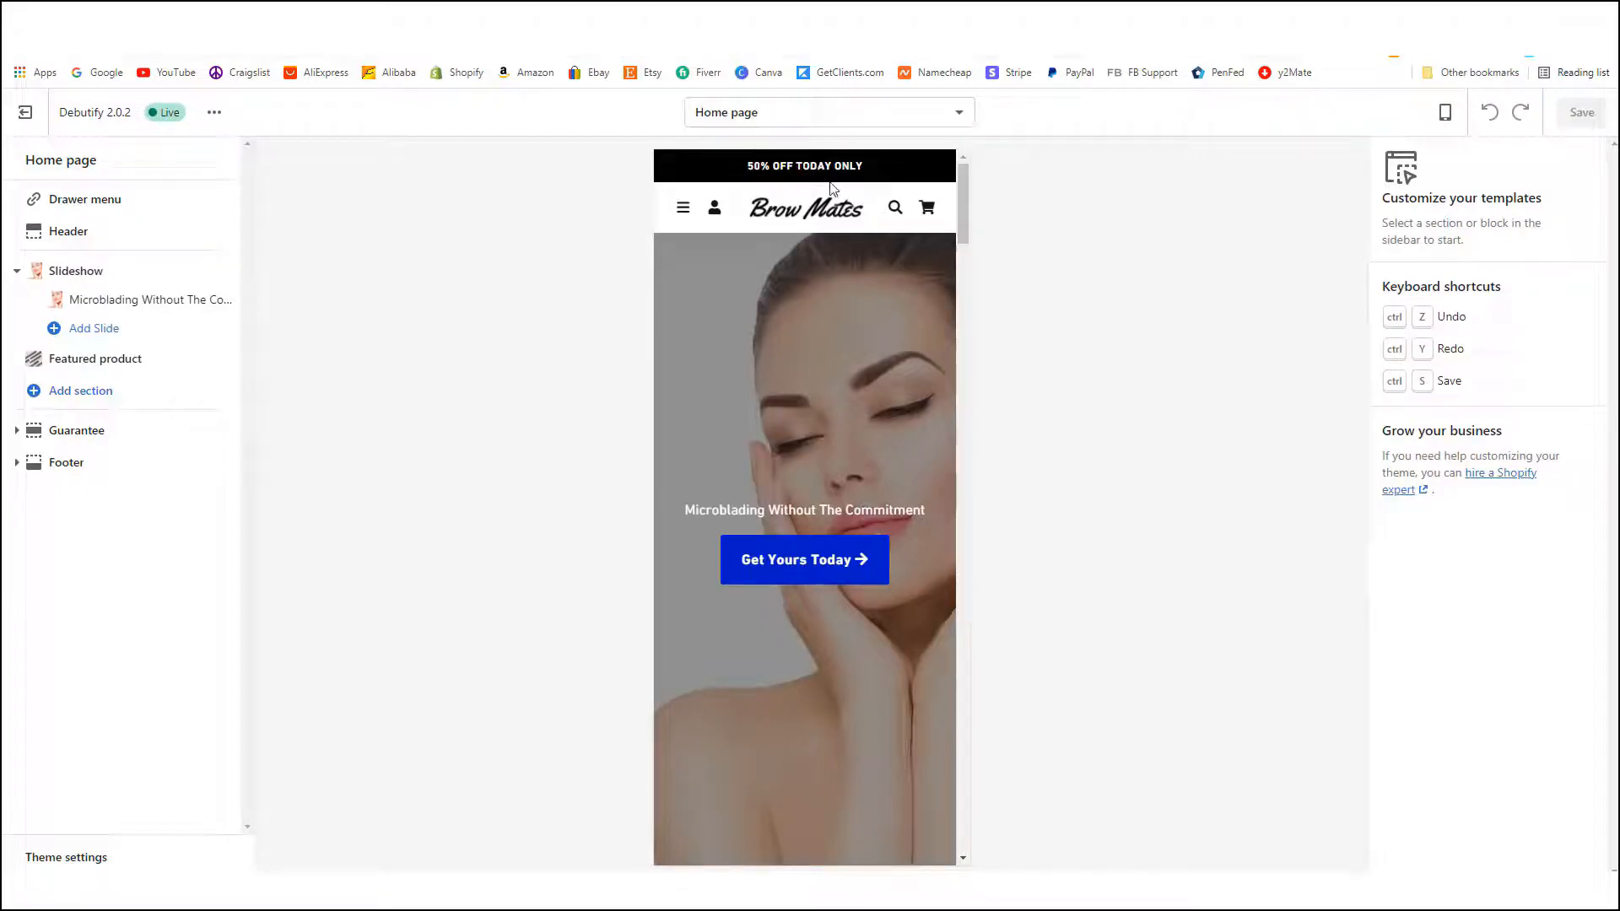
- Set the general Buttons color in the theme's color settings to bright pink F211EF
scroll(786, 548, down, 1)
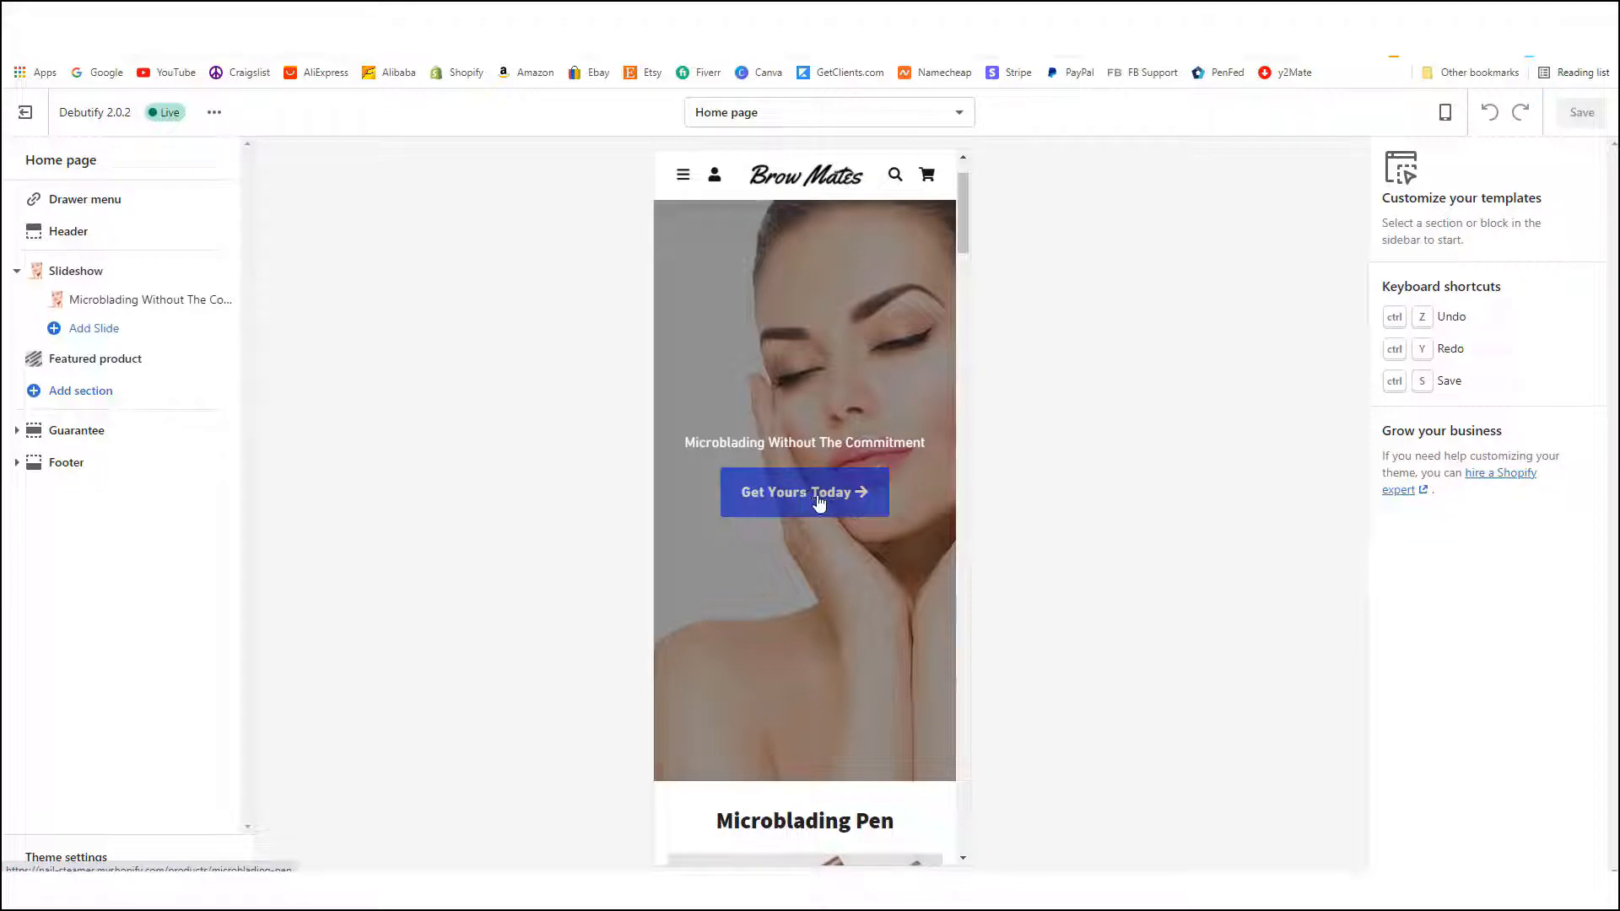
scroll(785, 502, up, 1)
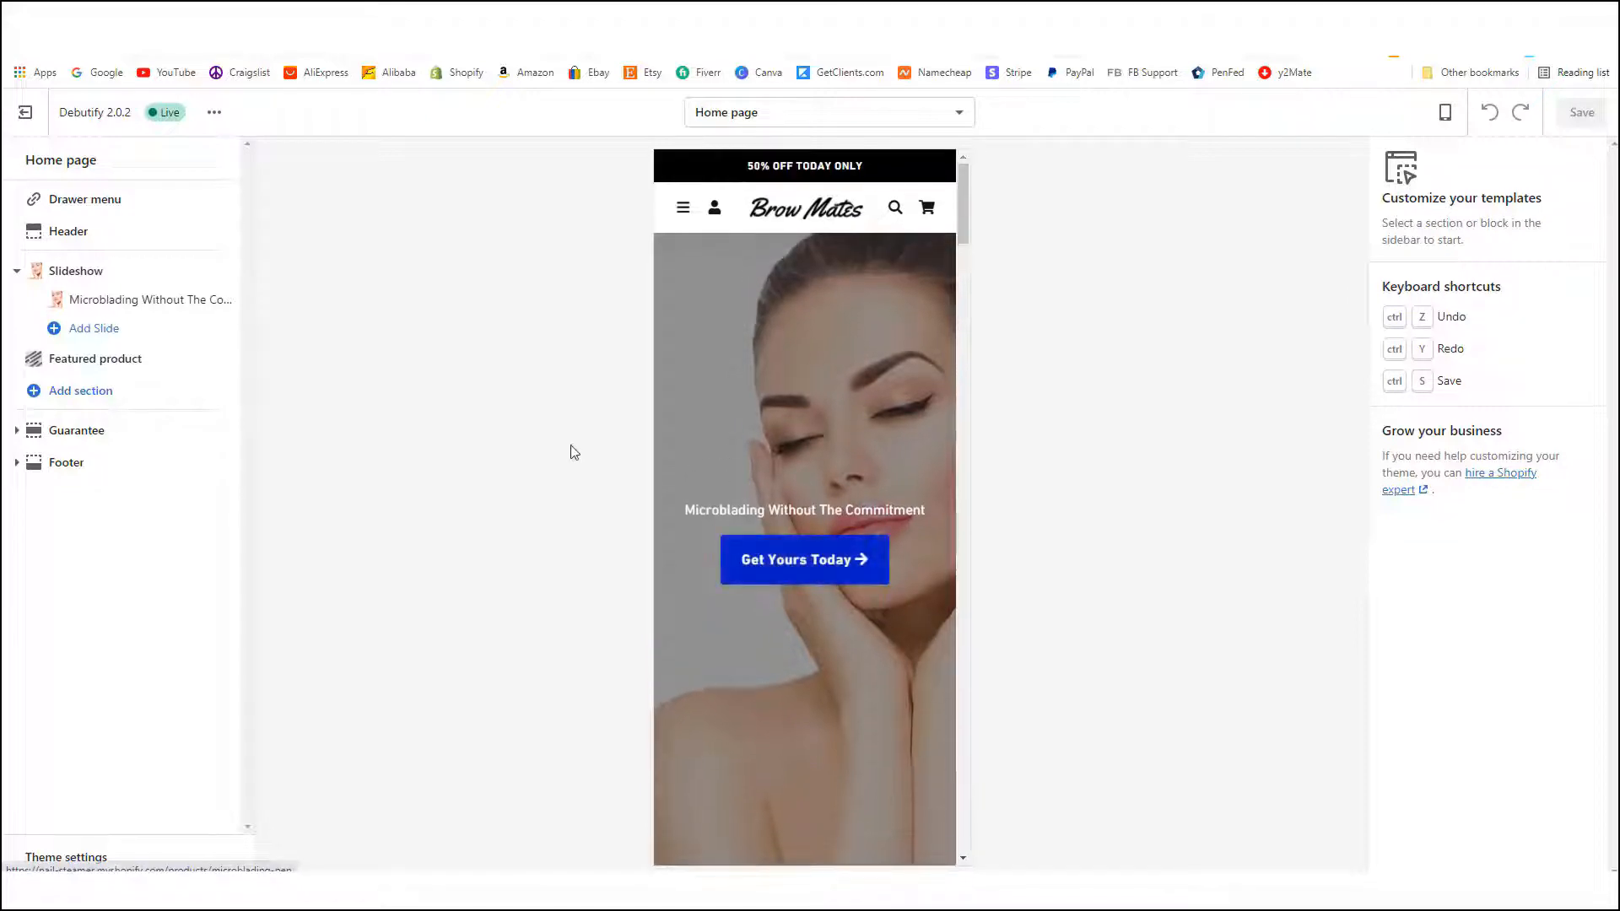
click(69, 855)
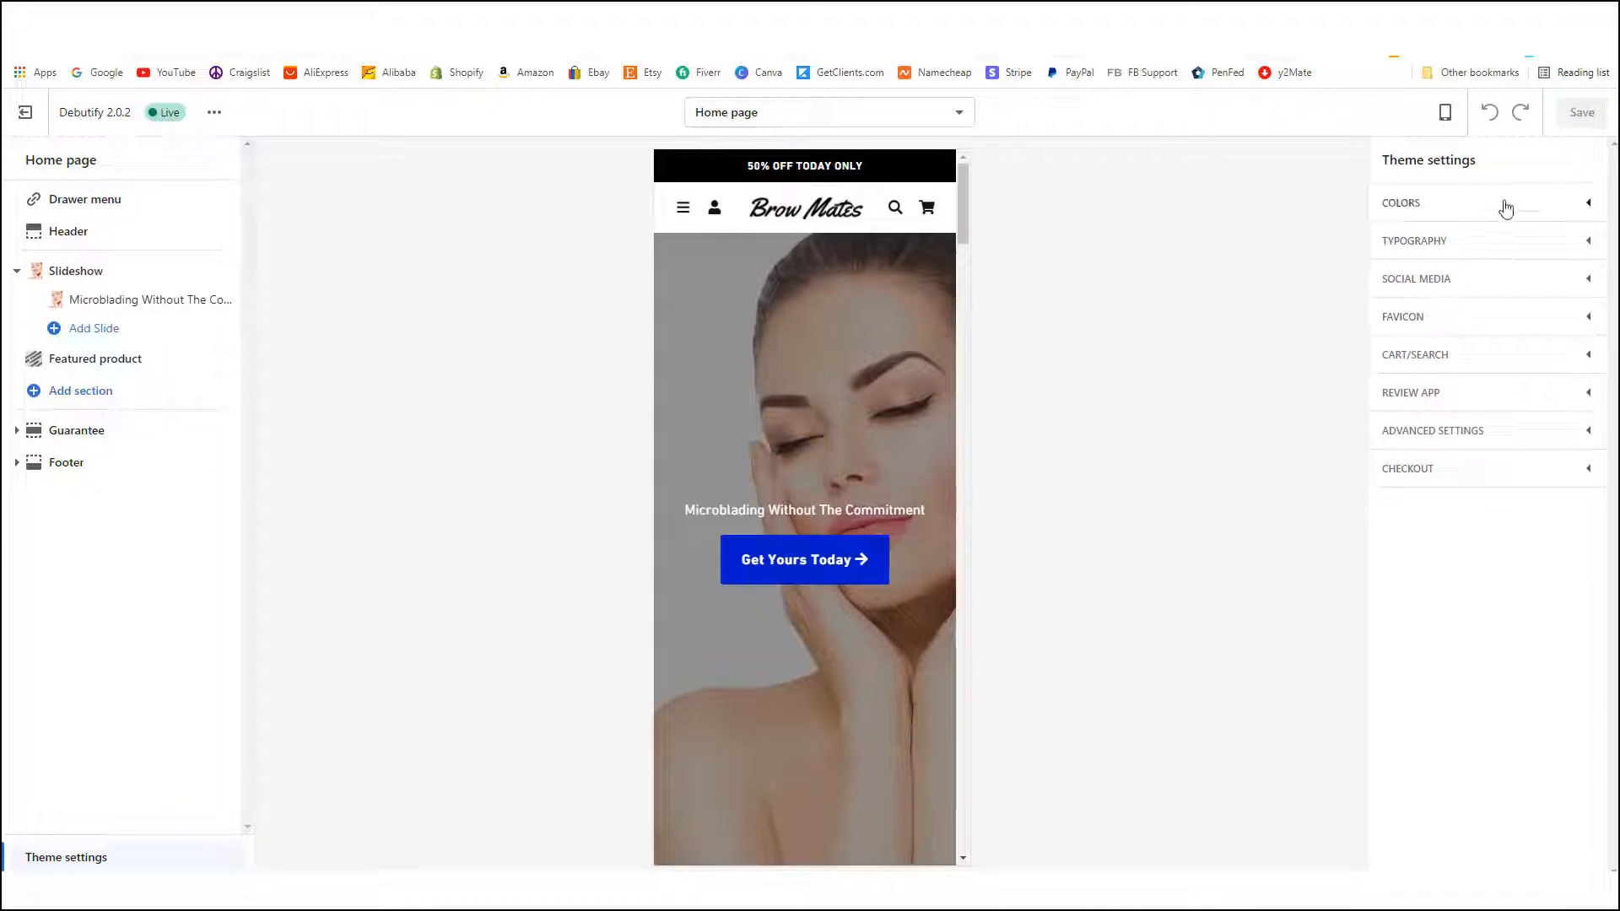
click(1499, 205)
scroll(1460, 372, down, 2)
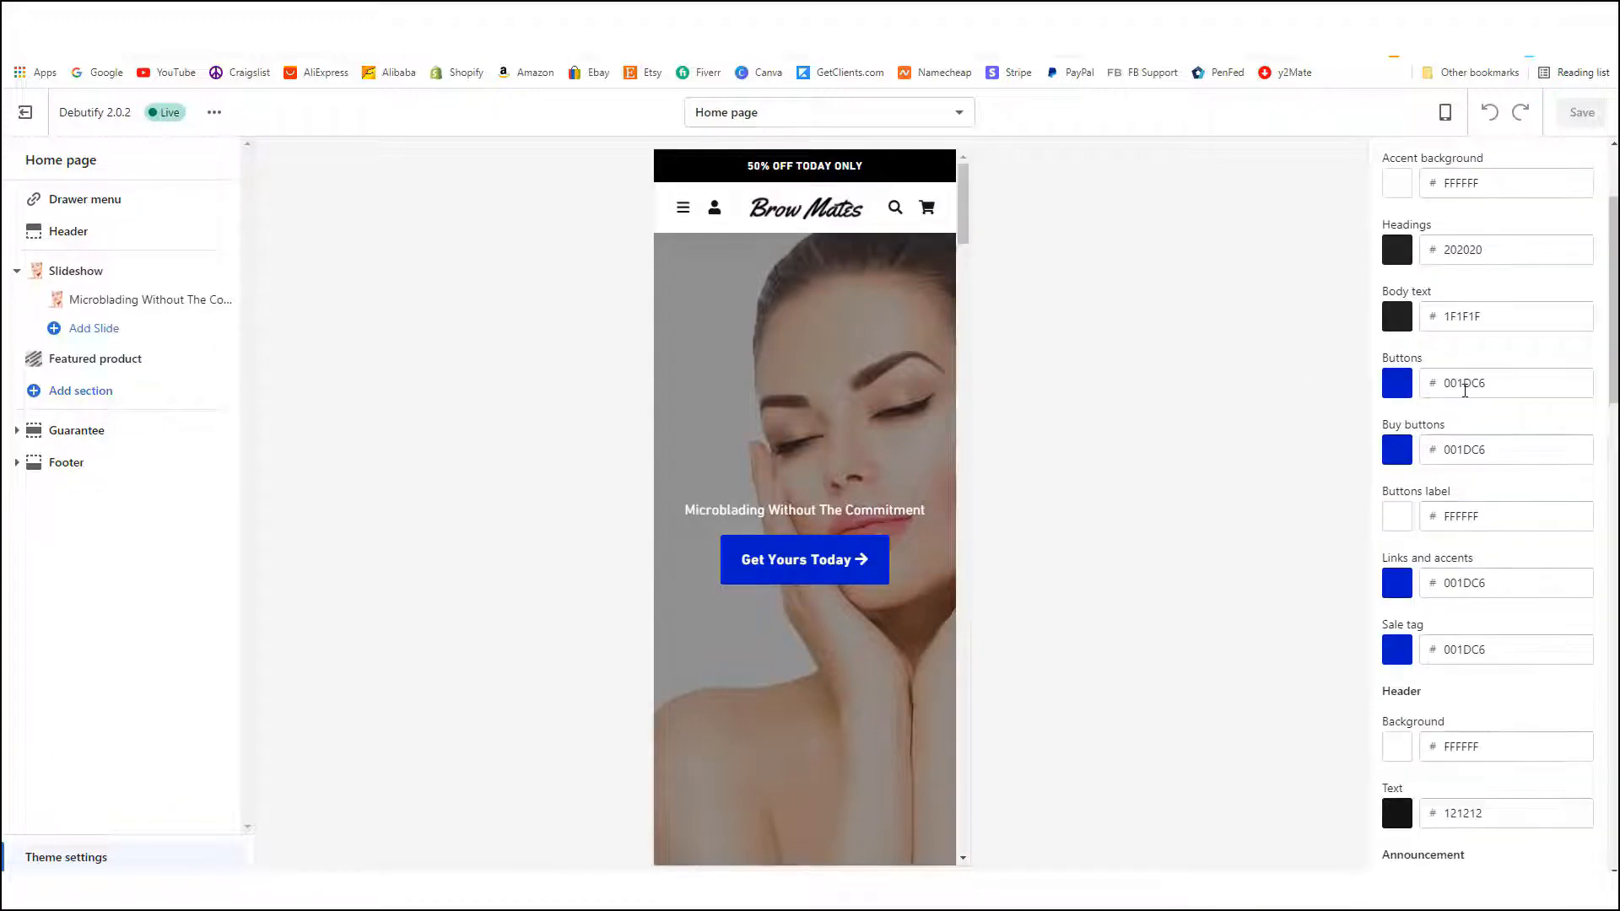
scroll(1439, 392, down, 1)
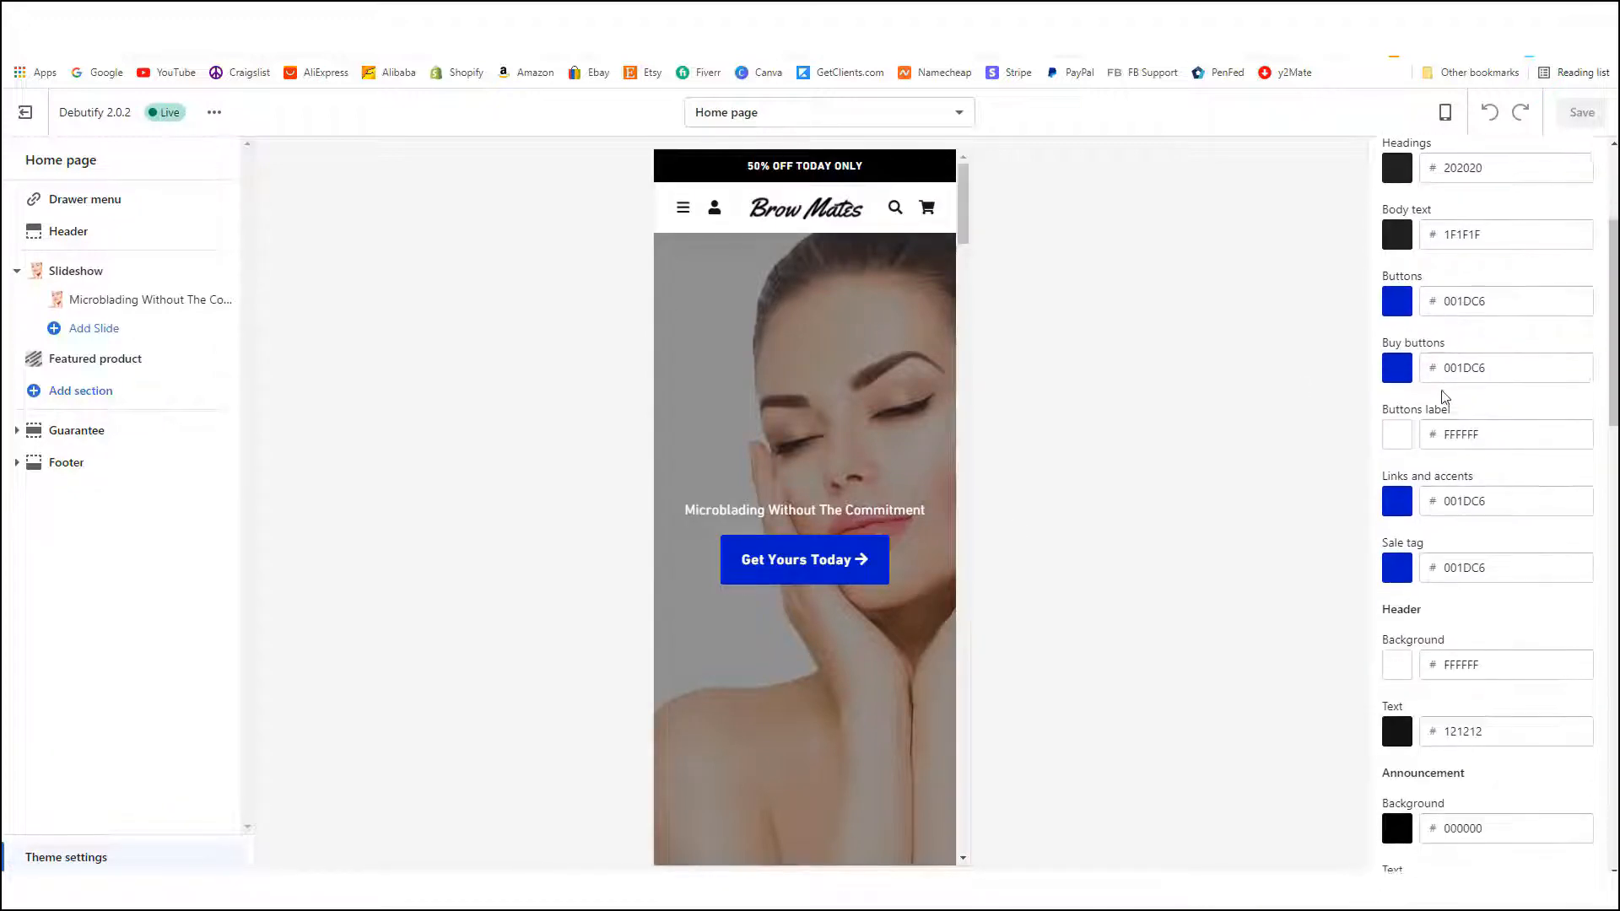
click(1404, 309)
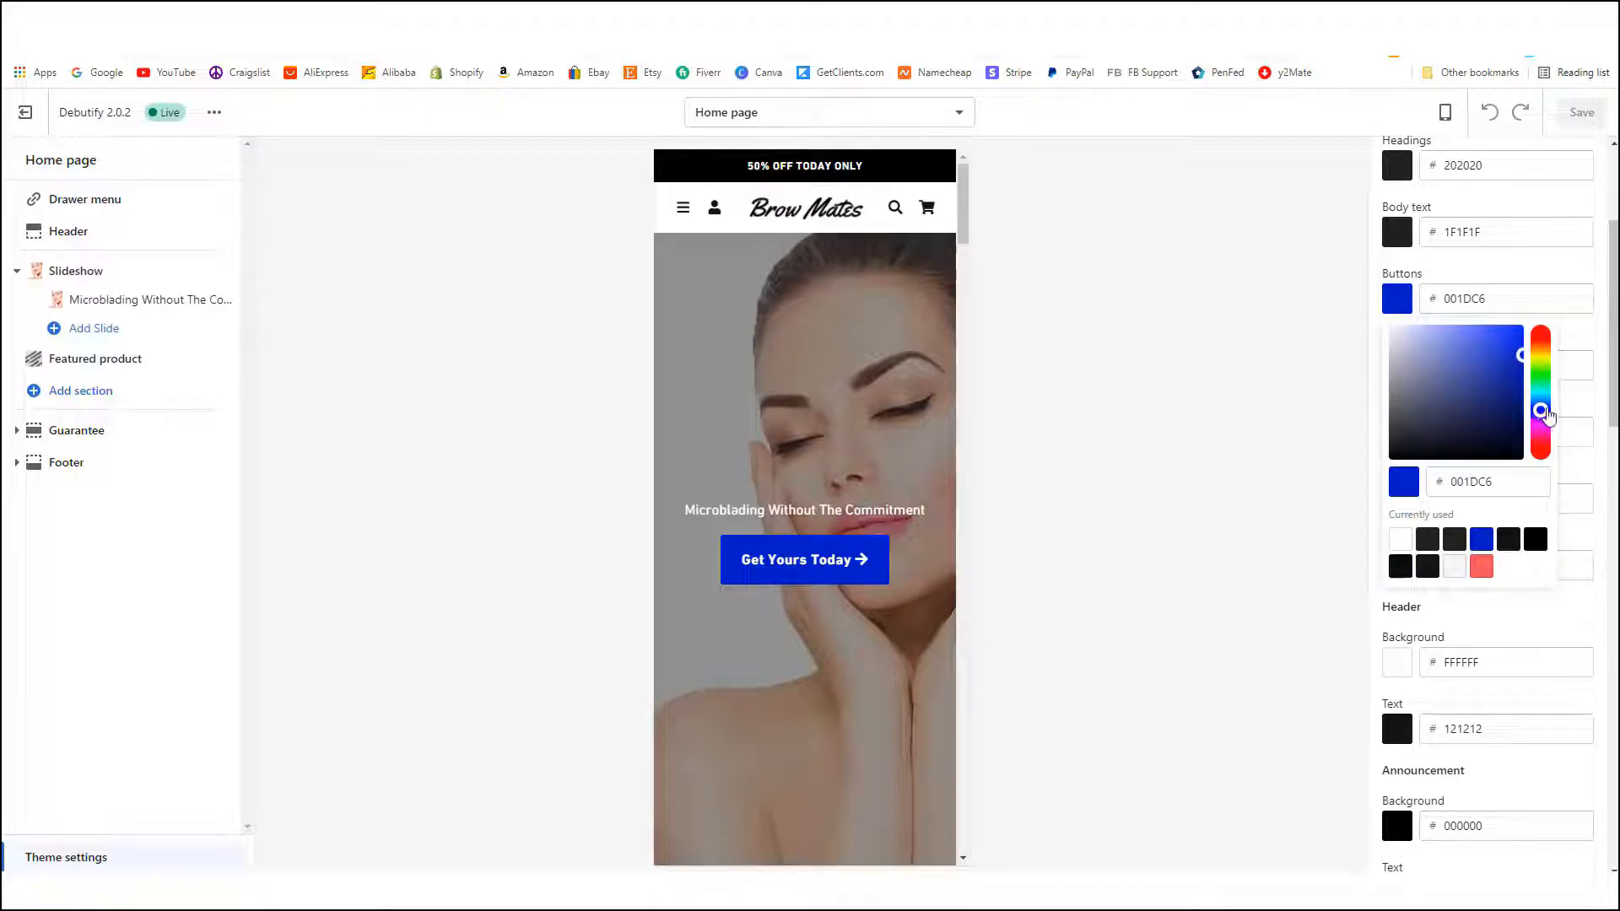
click(1541, 433)
click(1542, 433)
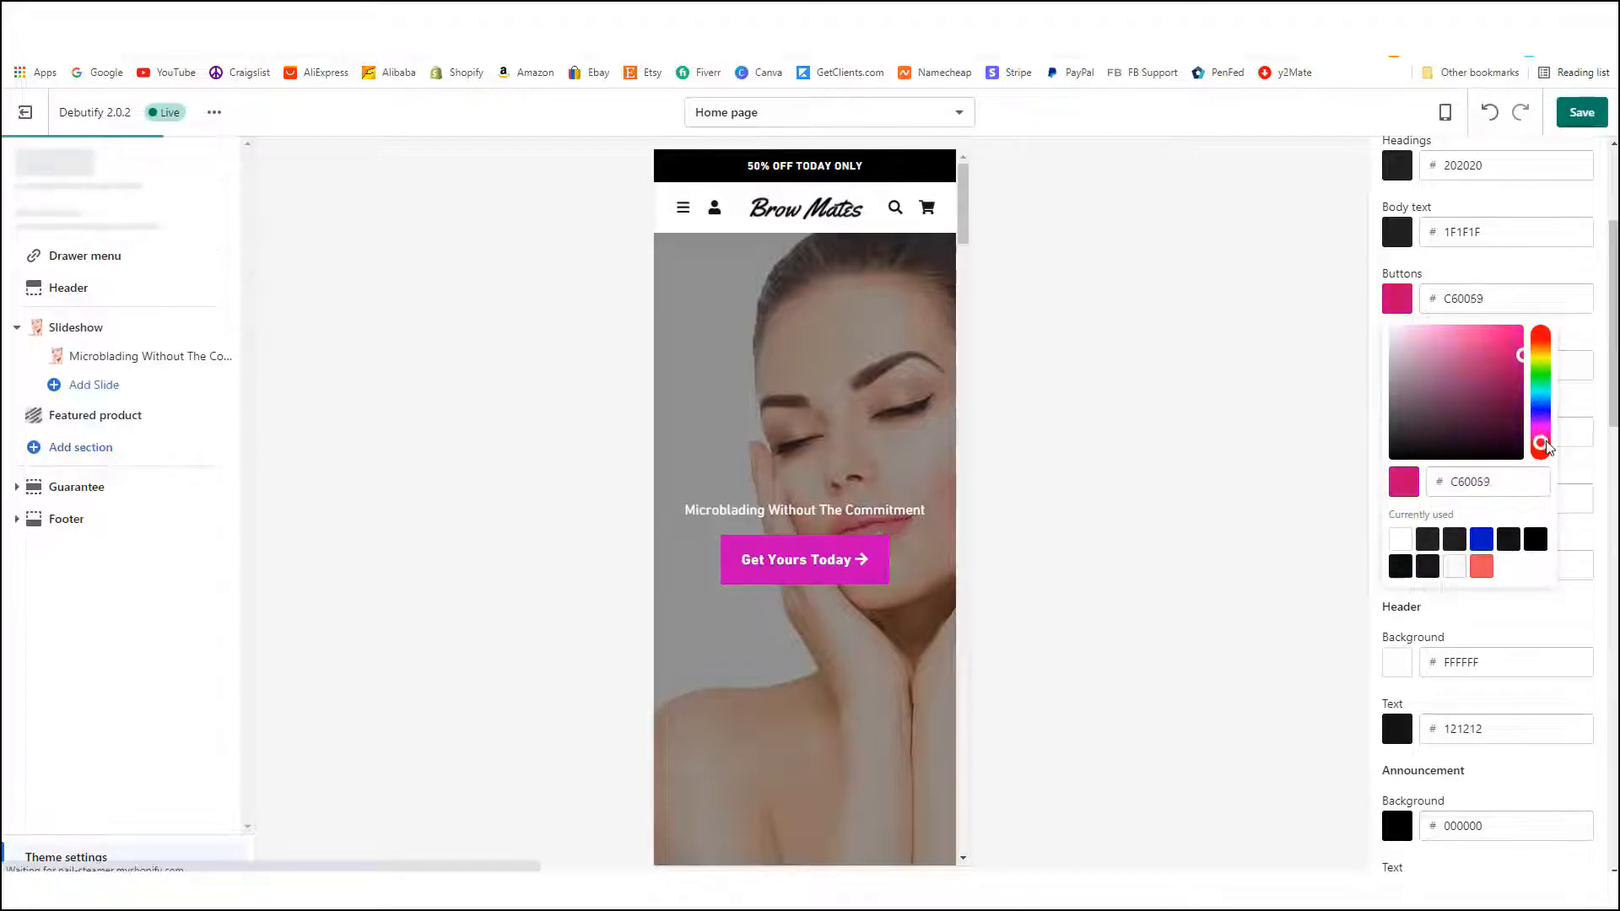
drag(1544, 435, 1541, 429)
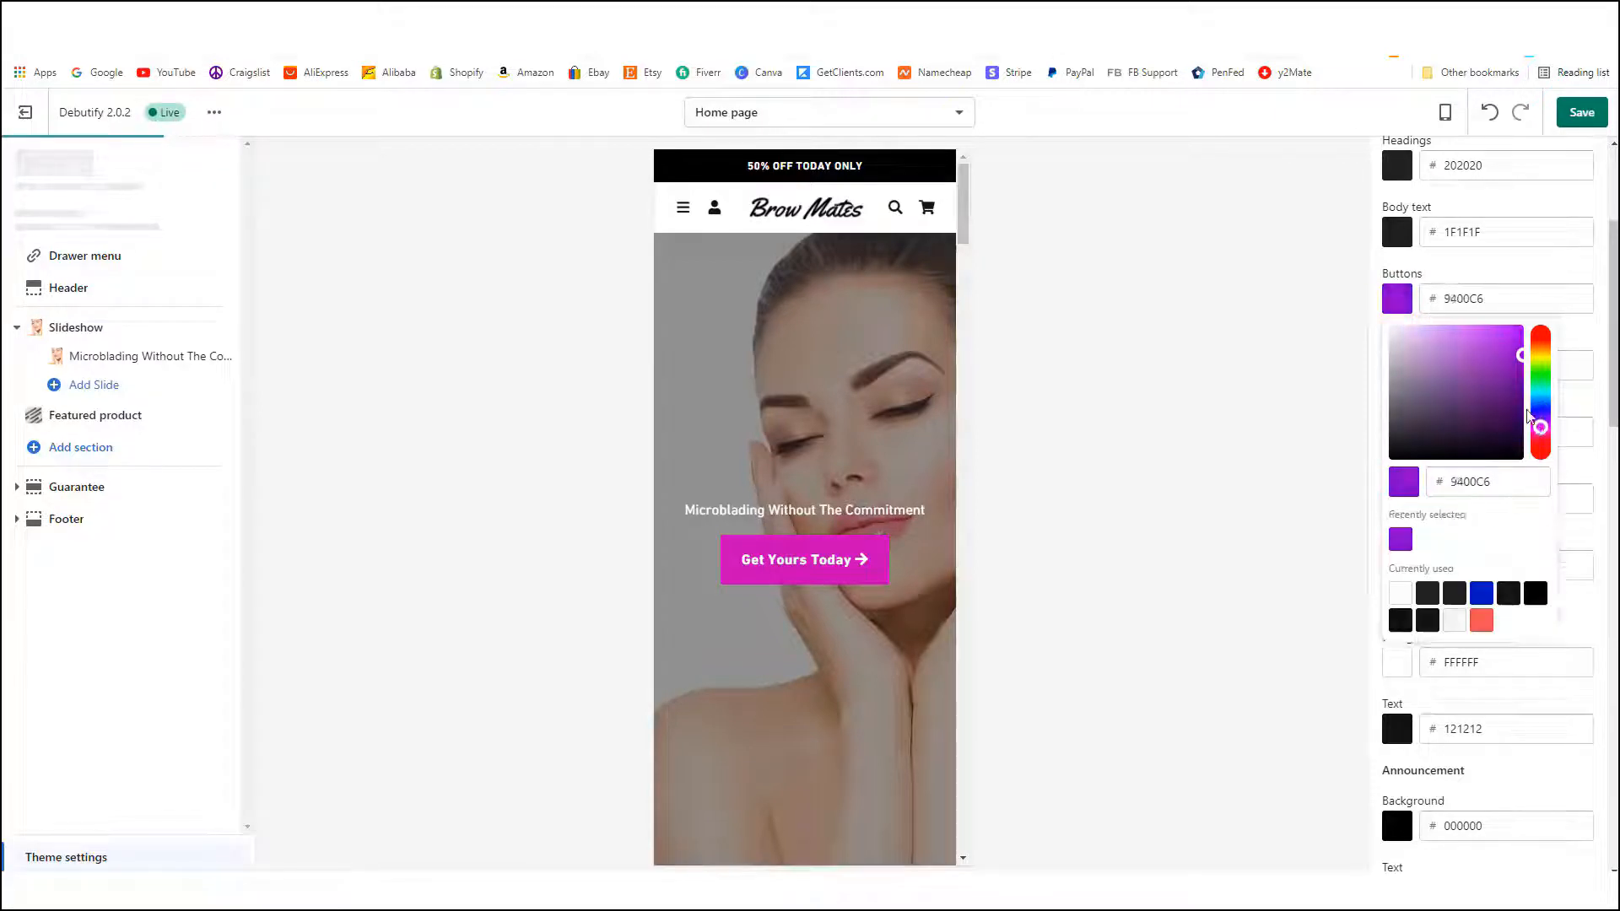
drag(1521, 356, 1517, 328)
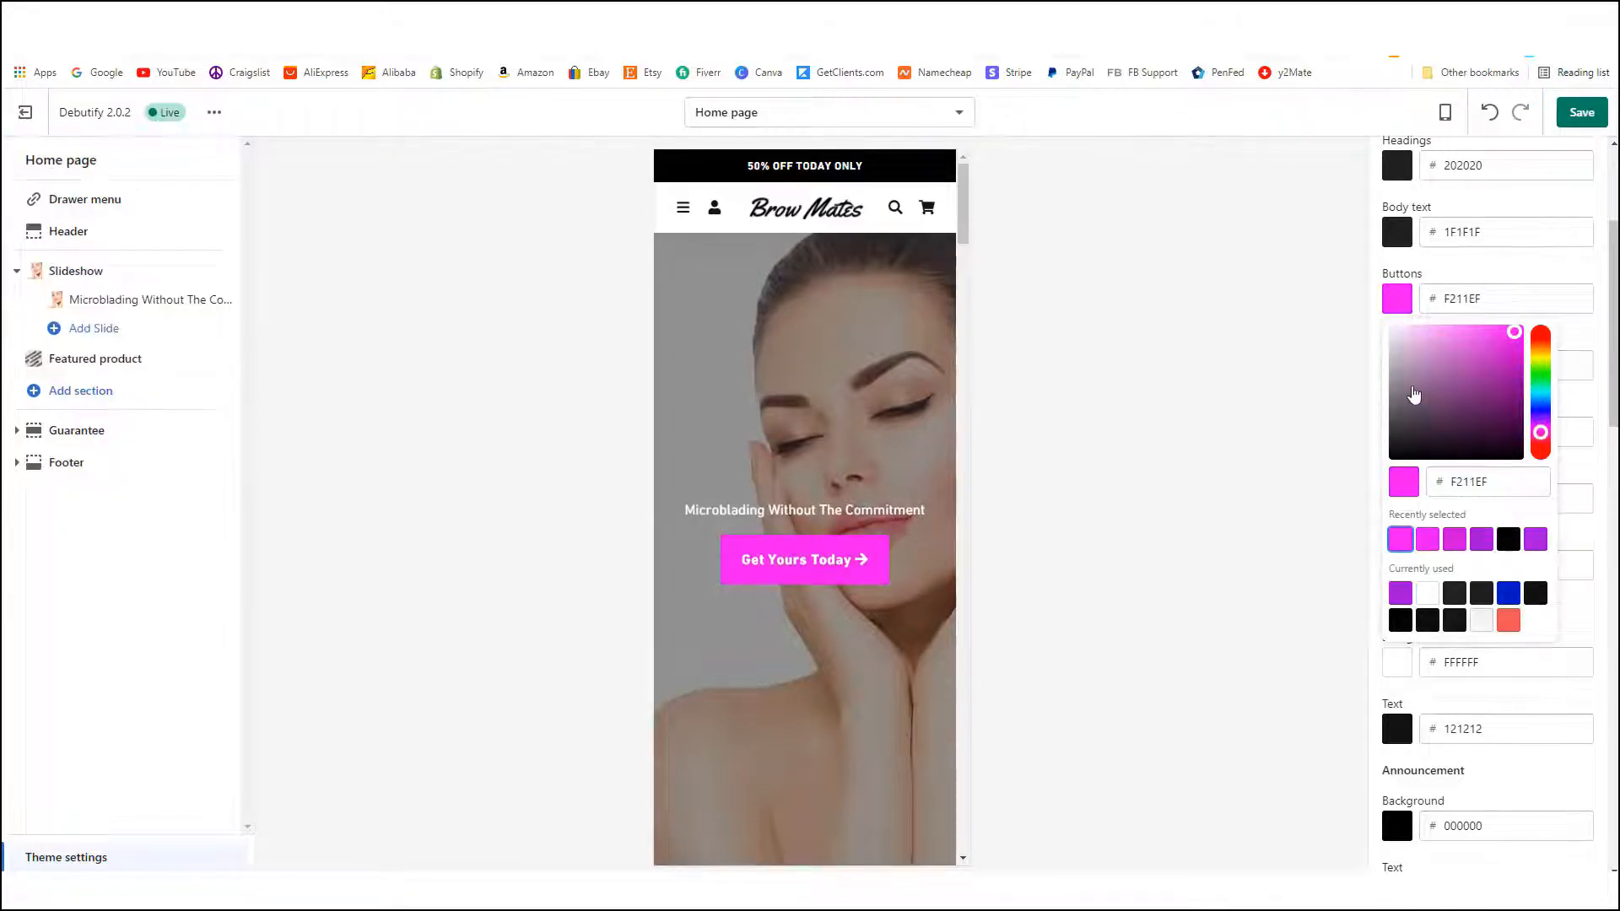
click(1330, 382)
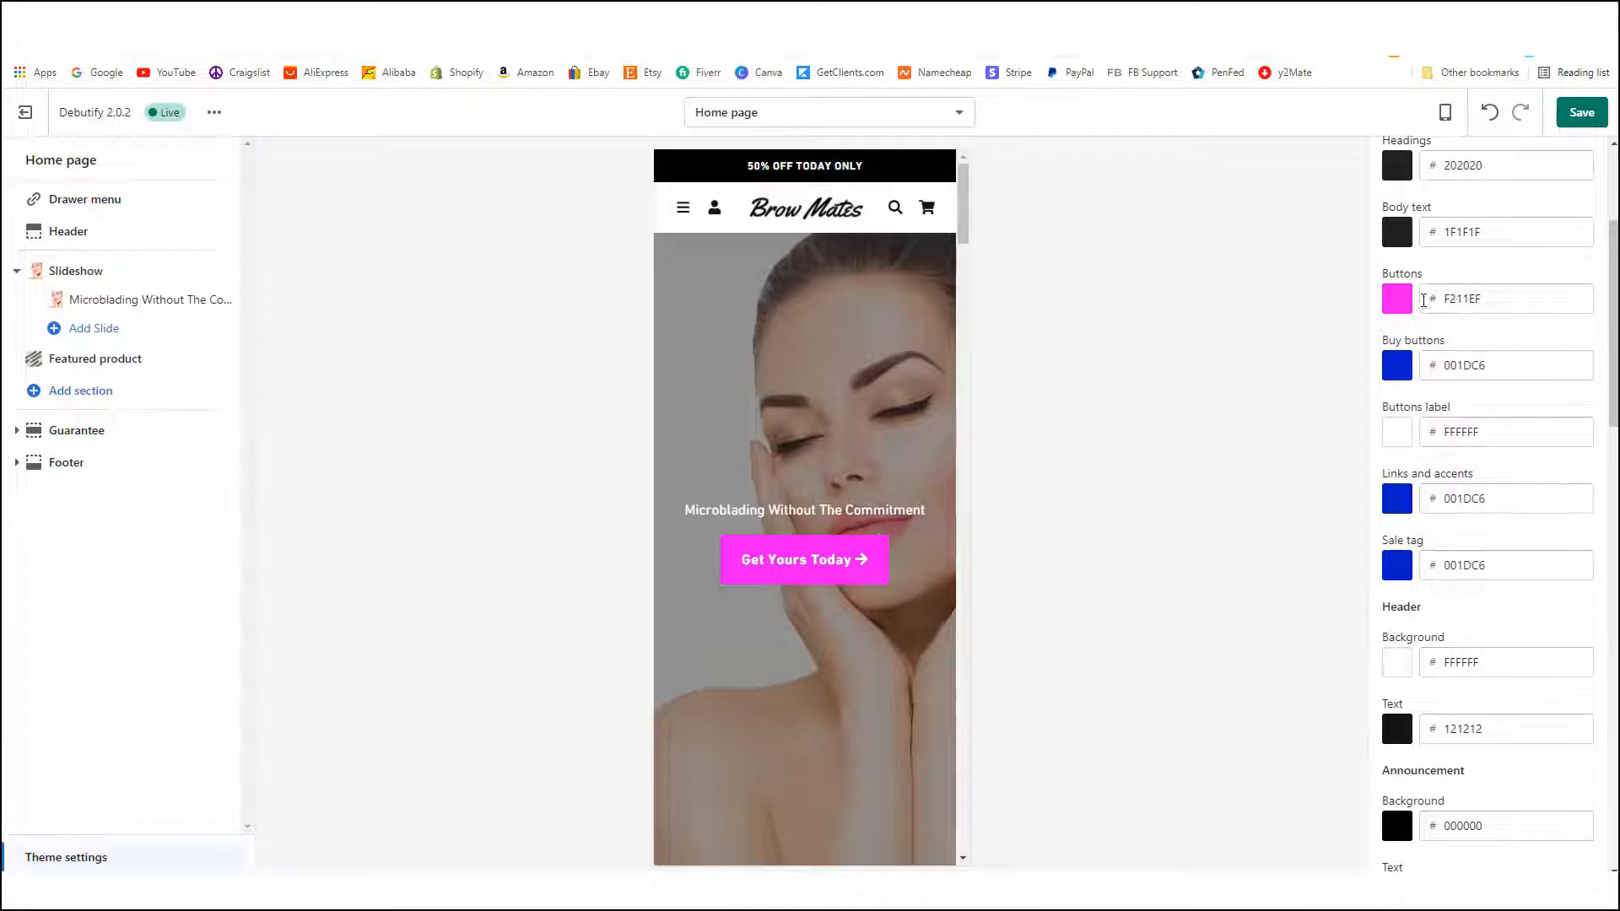
- Apply the pink F211EF to the general Buy buttons color
scroll(1392, 512, down, 5)
scroll(1392, 507, up, 8)
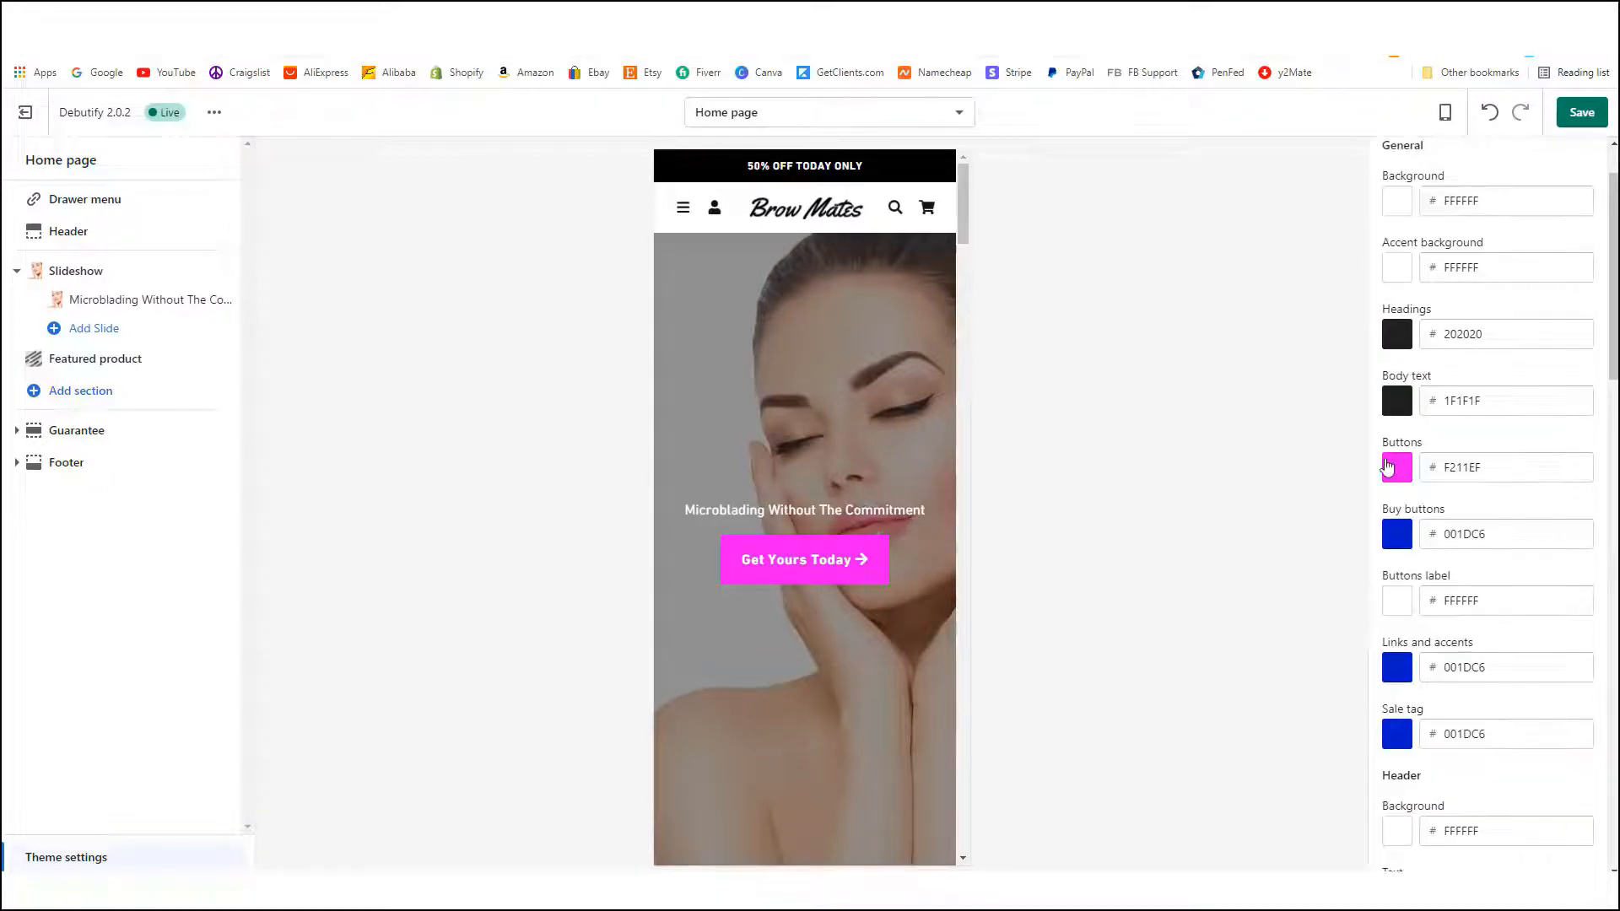
click(1397, 533)
click(1402, 413)
click(1345, 448)
- Change the Links and accents color to F211EF and compare its code with the Buy buttons color
scroll(1460, 523, down, 2)
scroll(1460, 526, down, 1)
click(1396, 500)
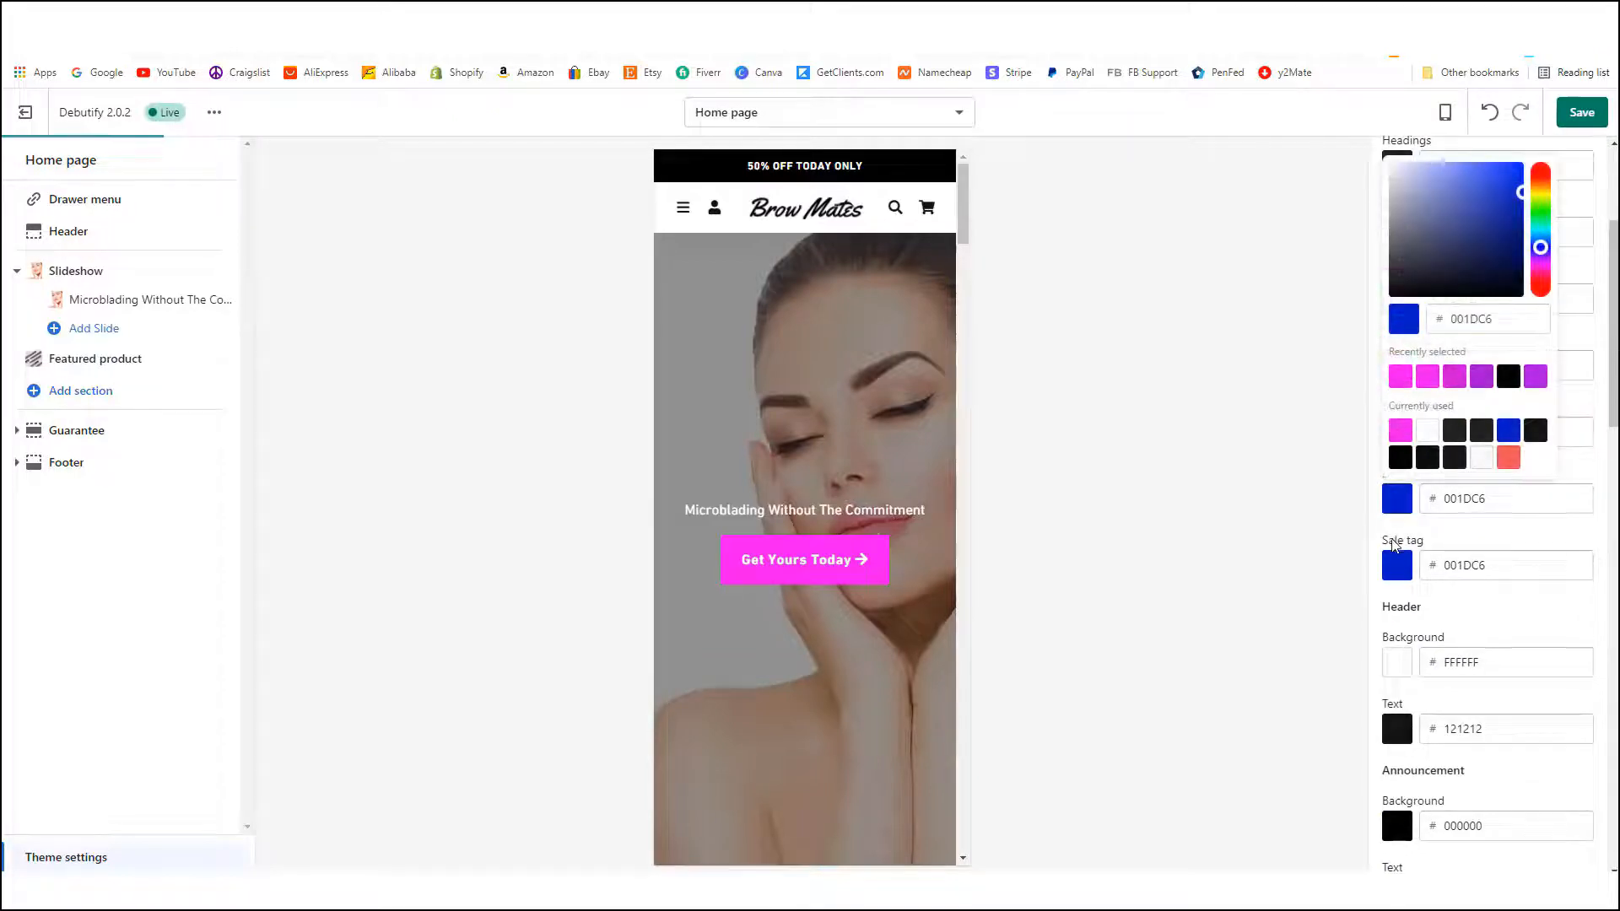
click(1401, 381)
click(1321, 510)
drag(1444, 366, 1487, 368)
drag(1458, 498, 1477, 503)
- Set the Sale tag color to F211EF
scroll(1434, 490, down, 3)
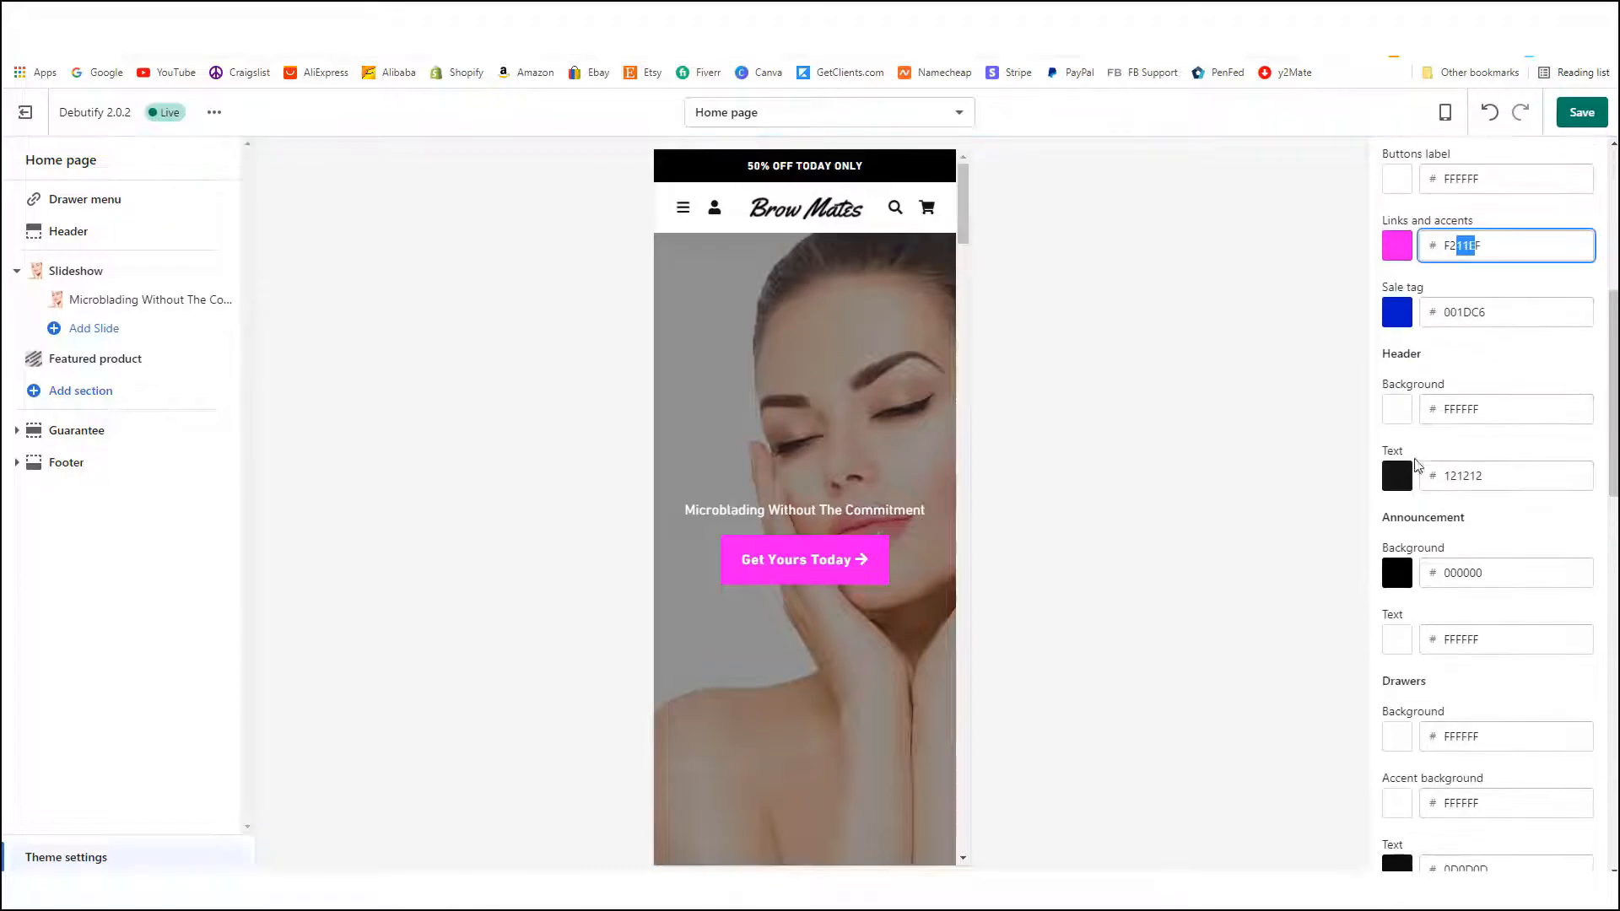
click(1403, 323)
click(1395, 546)
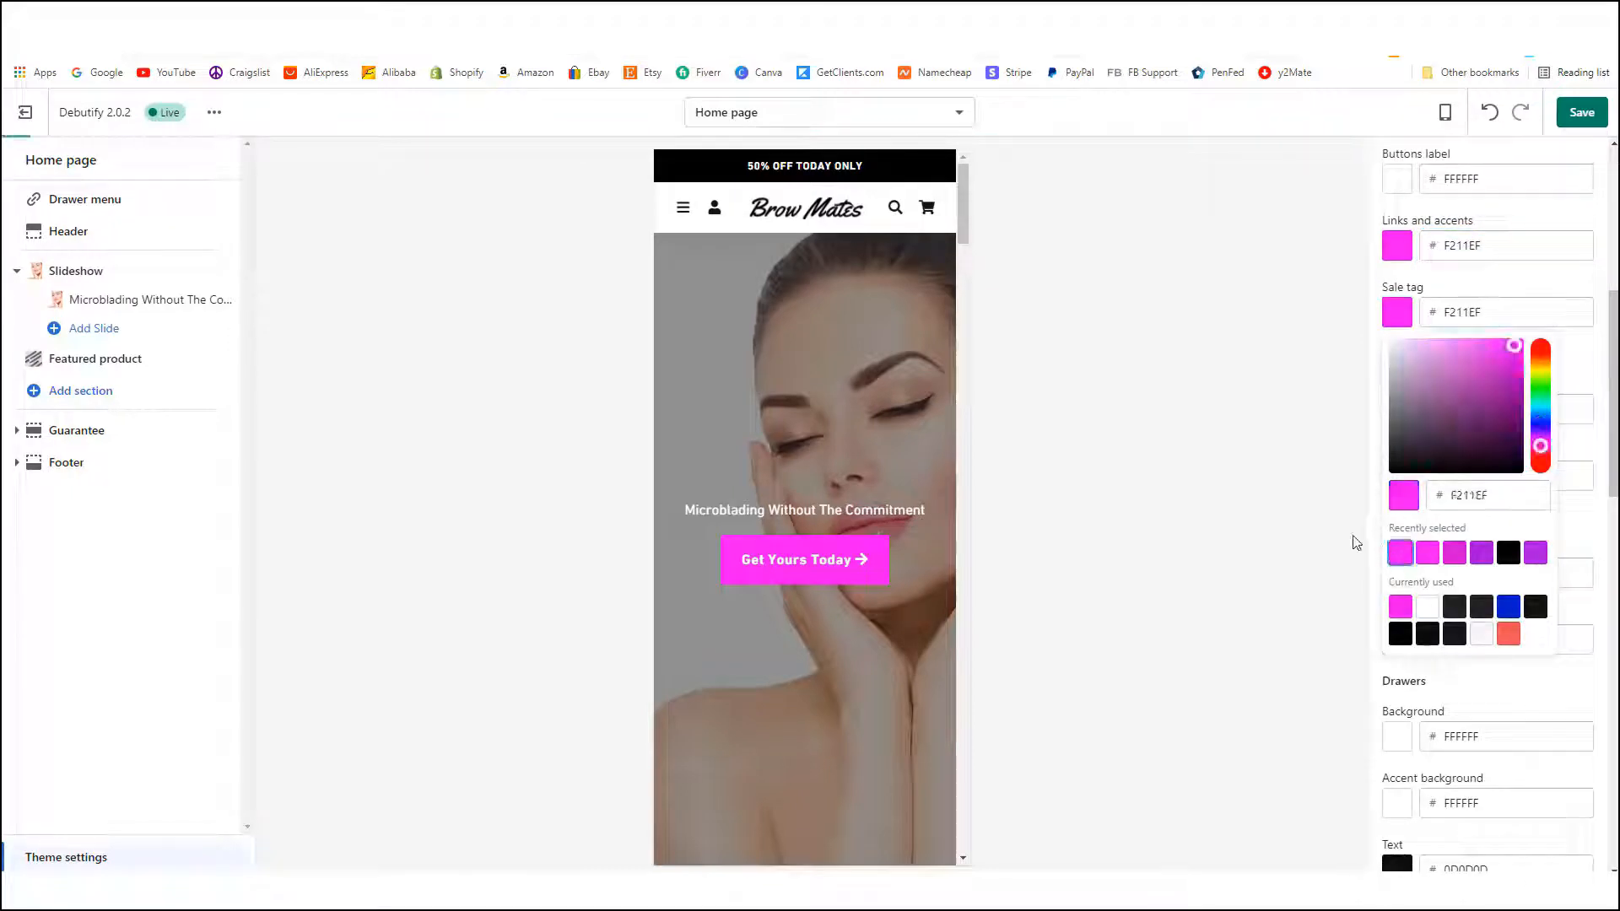
click(1356, 542)
- Set both the Buttons and Buy buttons colors of the Drawers to F211EF
scroll(1450, 554, down, 6)
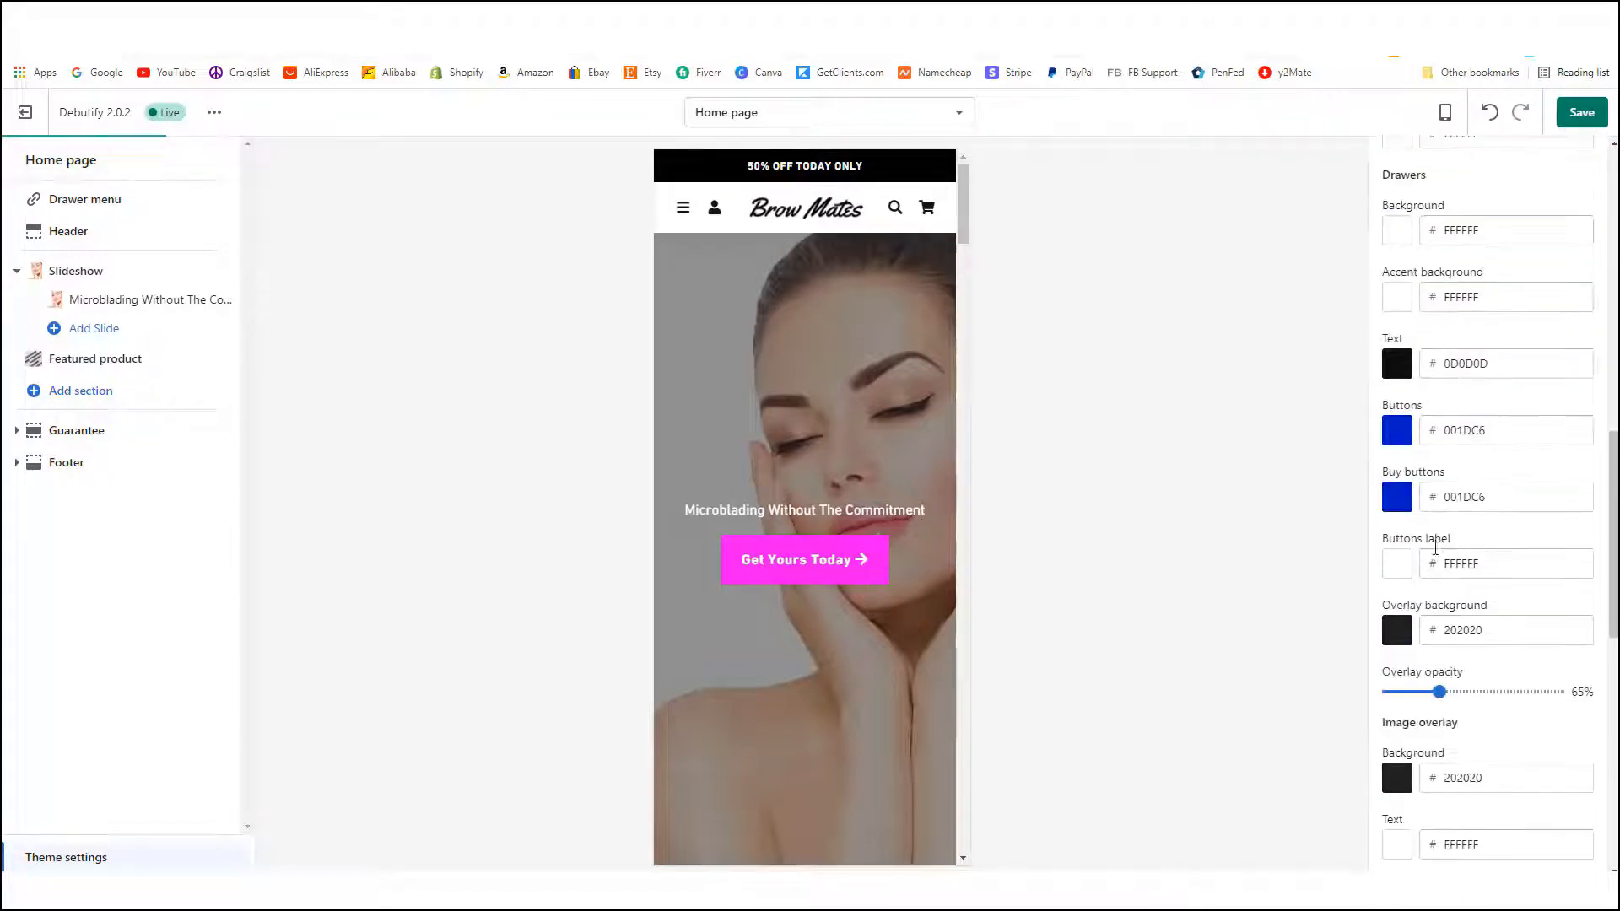
click(1398, 430)
click(1400, 671)
click(1248, 604)
click(1396, 499)
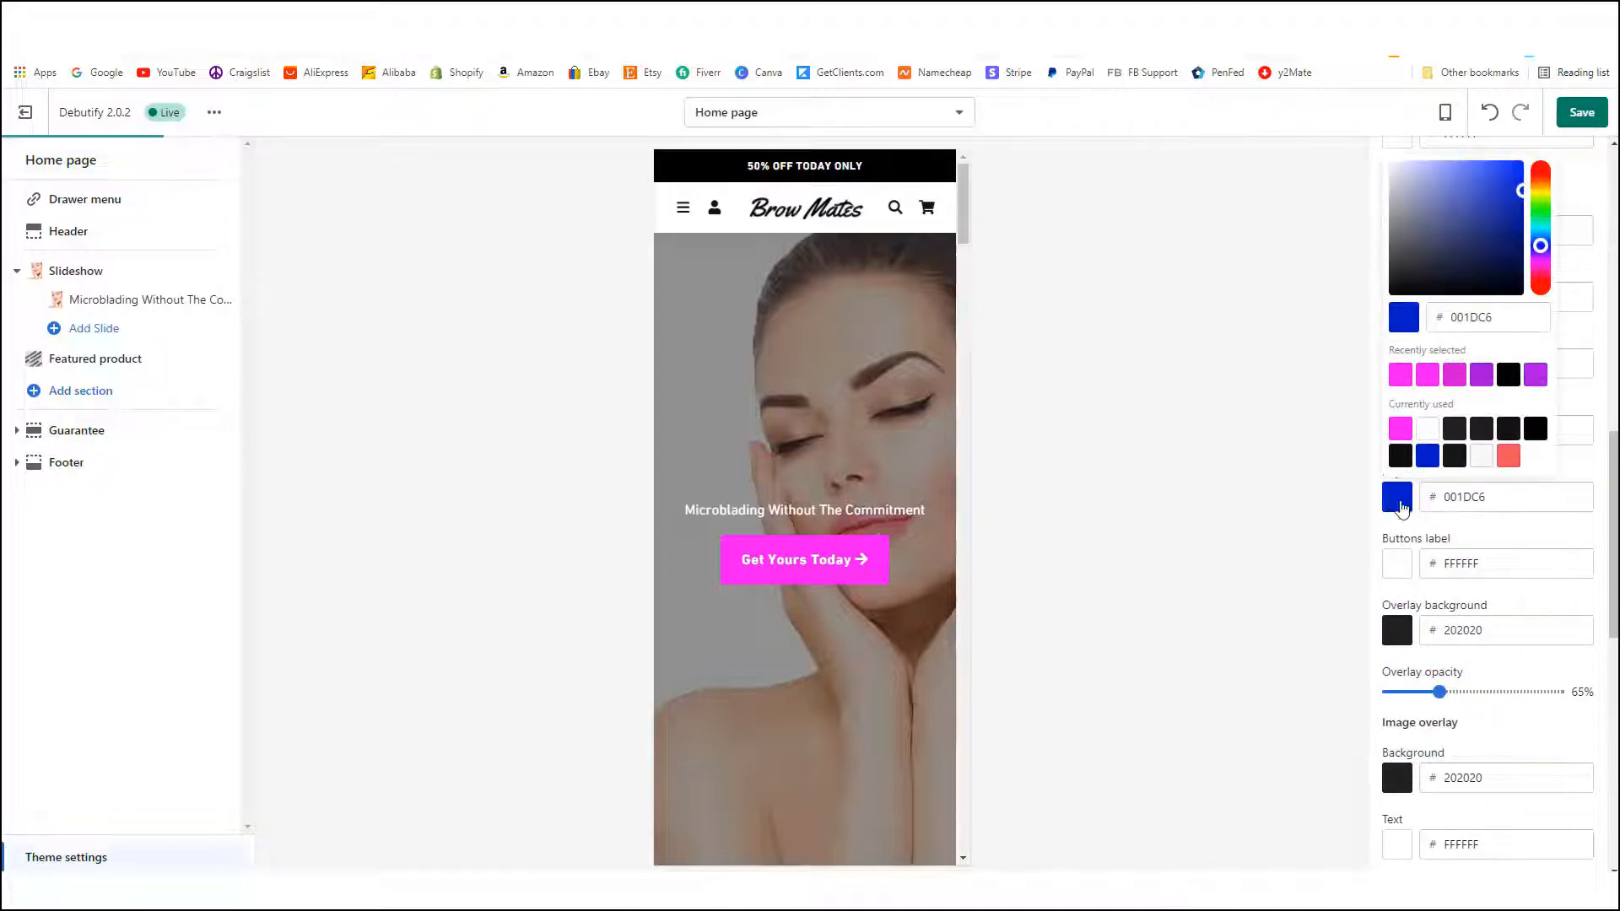
click(1400, 376)
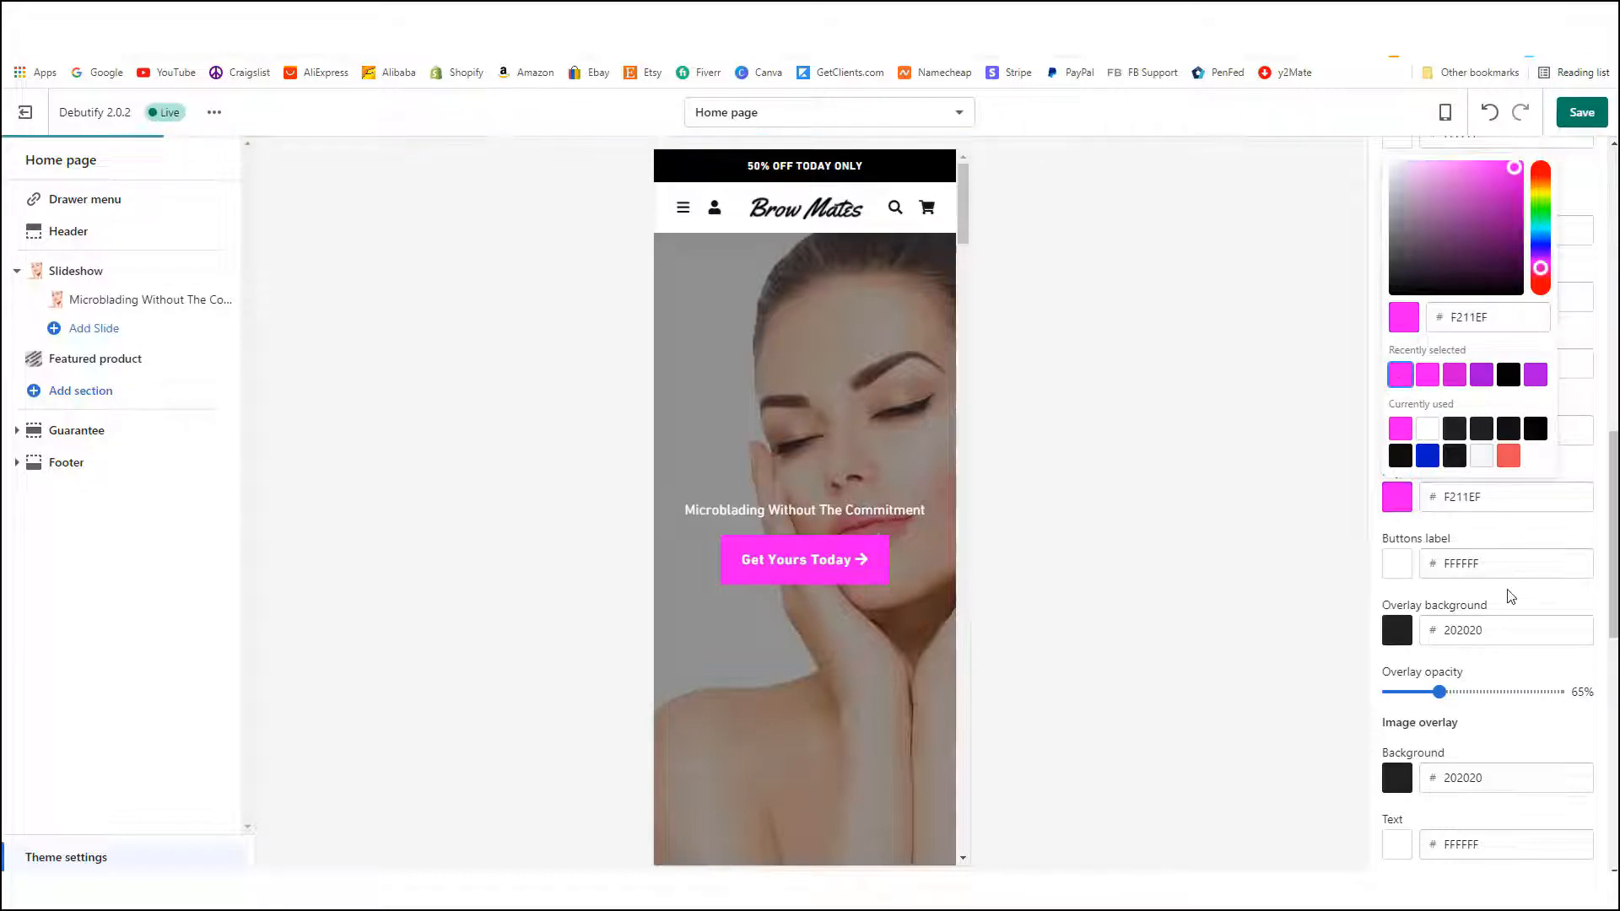
scroll(1479, 530, down, 5)
click(1360, 565)
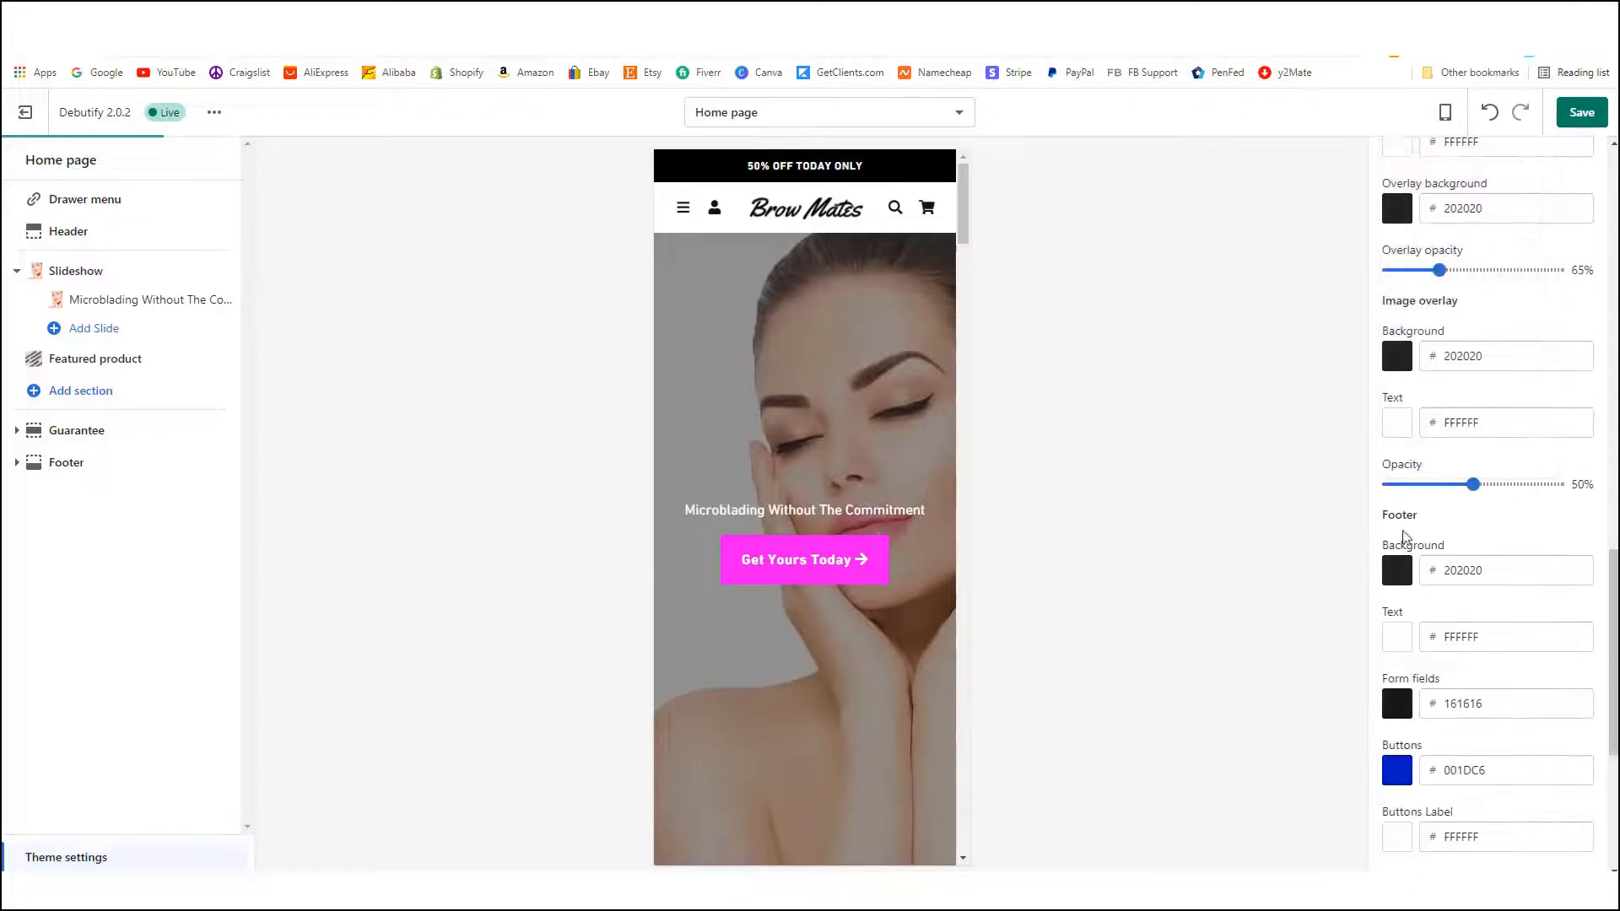
- Recolor the footer's Buttons to the same pink, F211EF
scroll(1438, 496, up, 3)
scroll(1438, 496, down, 7)
click(1397, 434)
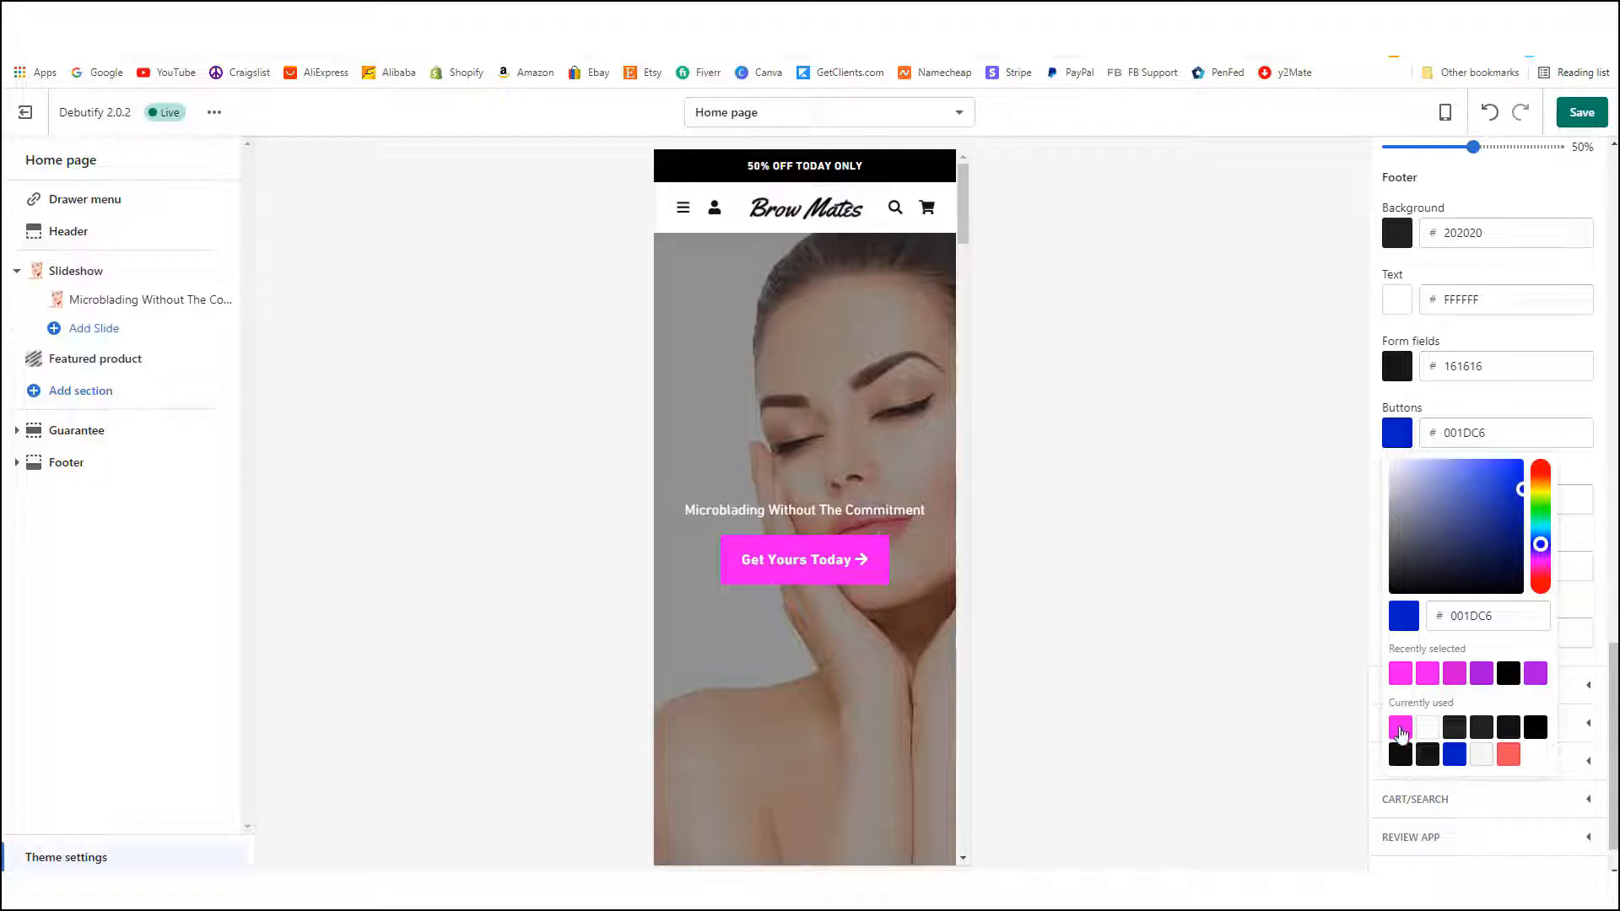
click(1401, 675)
click(1367, 557)
scroll(1427, 560, down, 1)
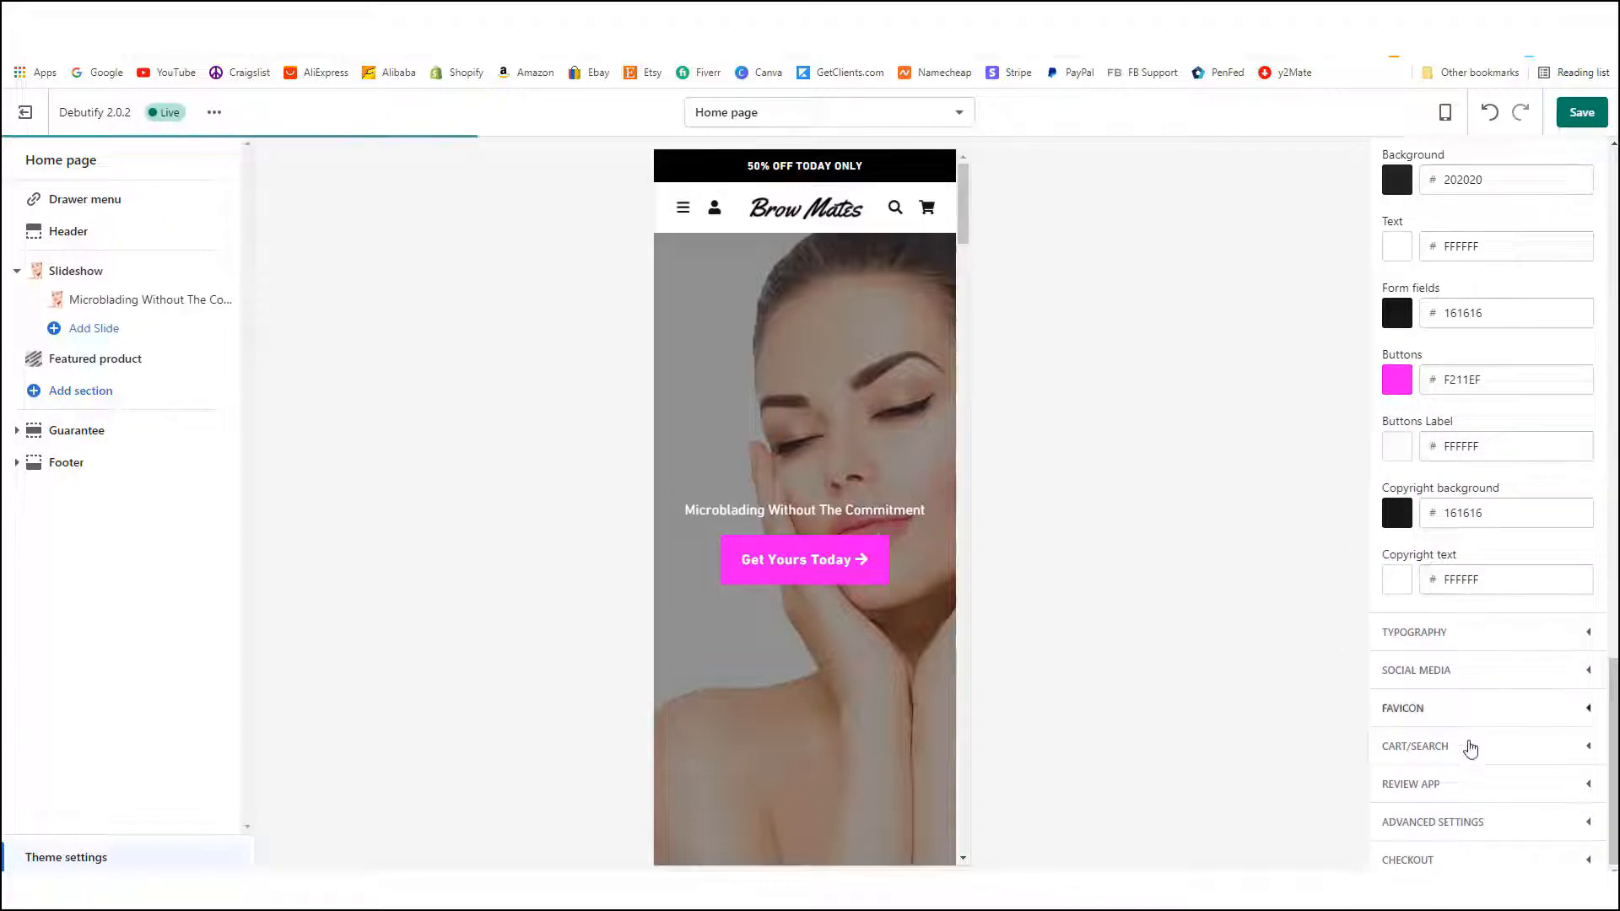
- Recheck the theme colors, and set the checkout's Accents and Buttons colors to F211EF
scroll(1477, 726, up, 3)
scroll(1487, 690, up, 15)
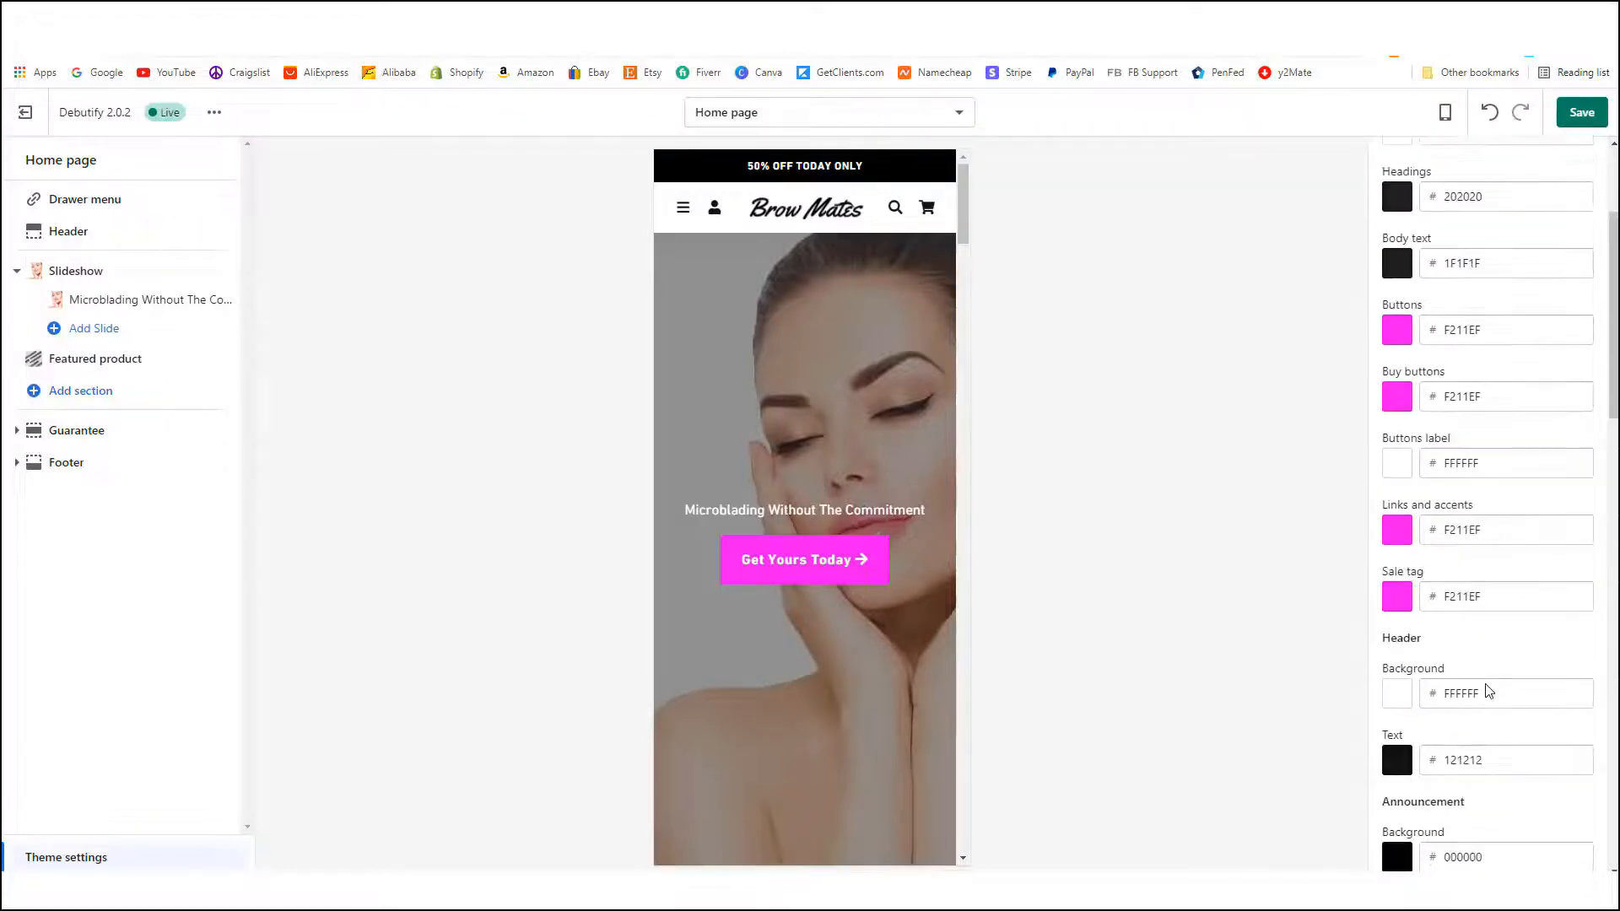
scroll(1534, 647, down, 15)
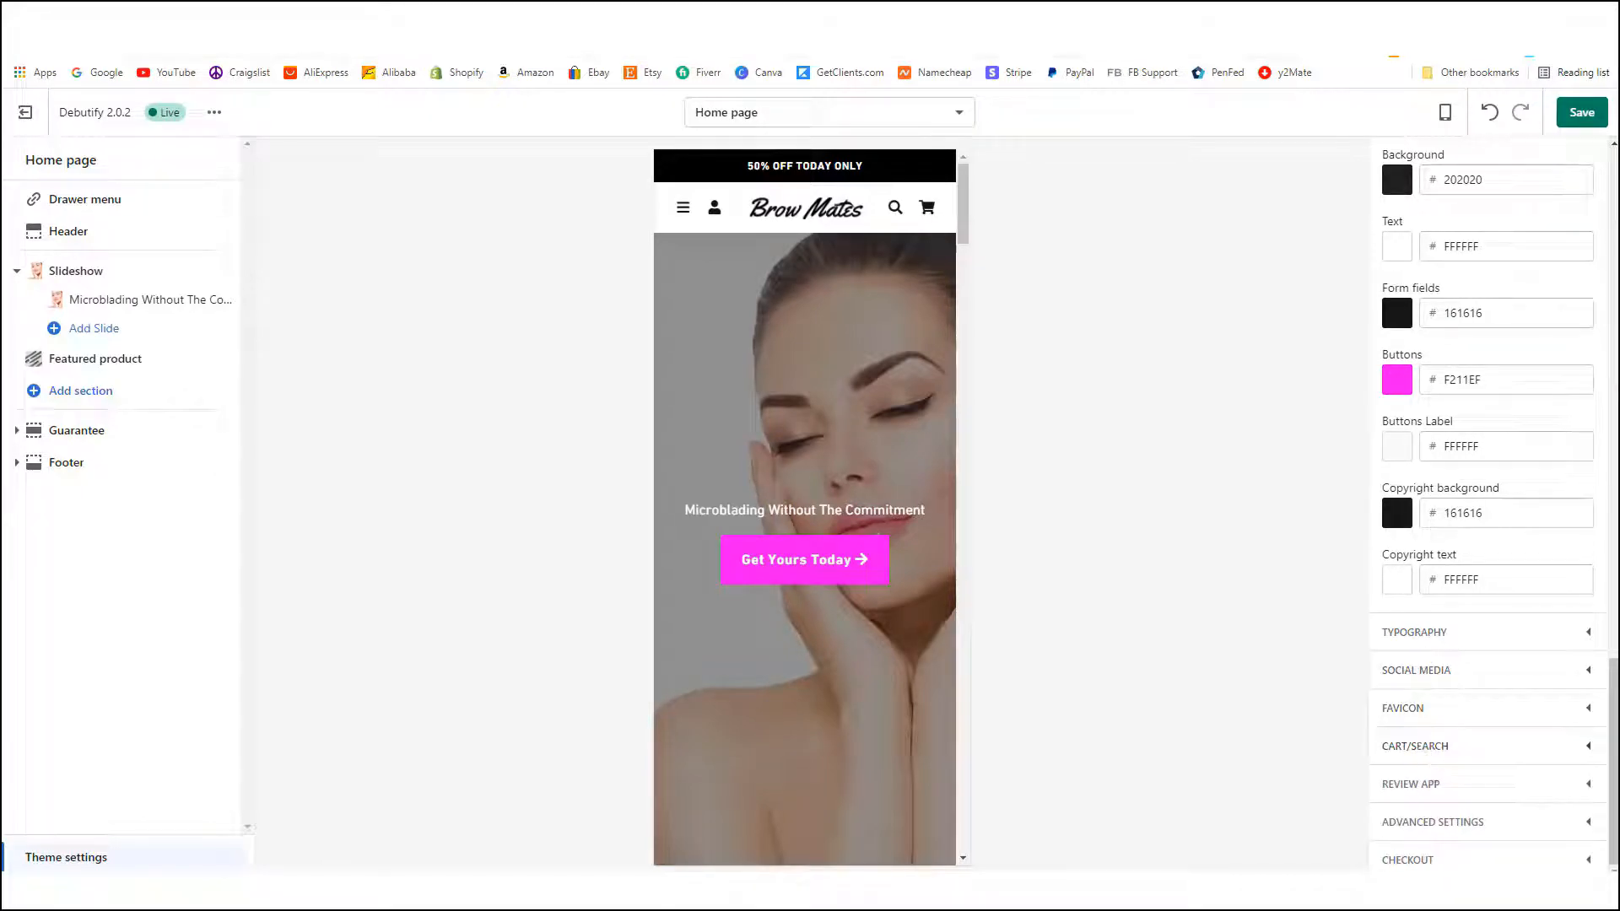
click(1440, 860)
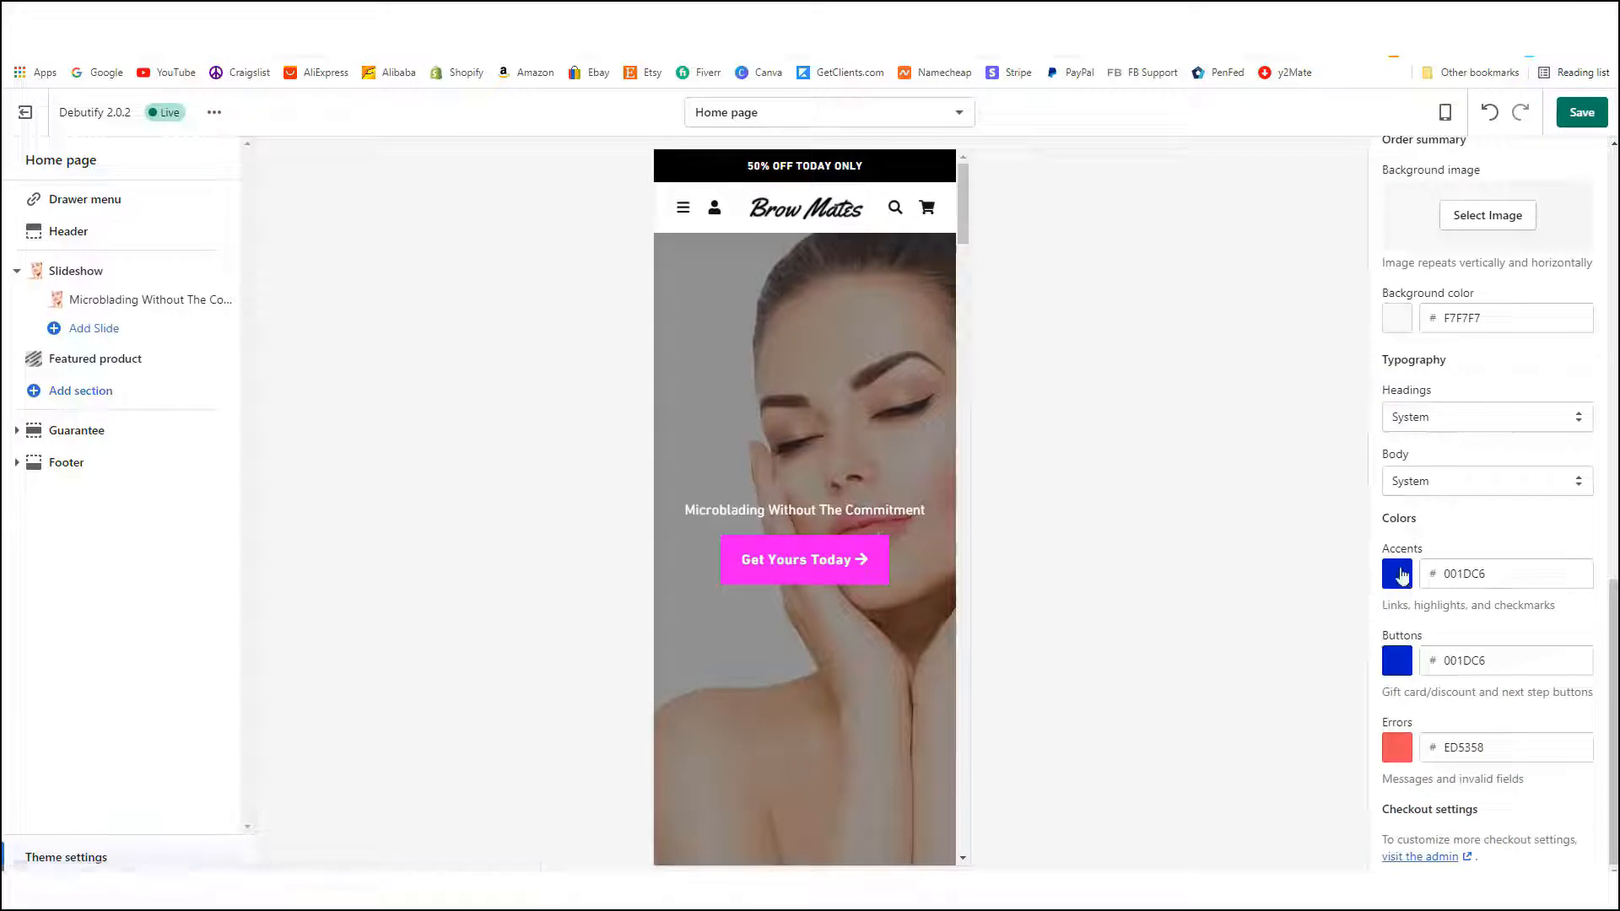
click(1397, 575)
click(1400, 453)
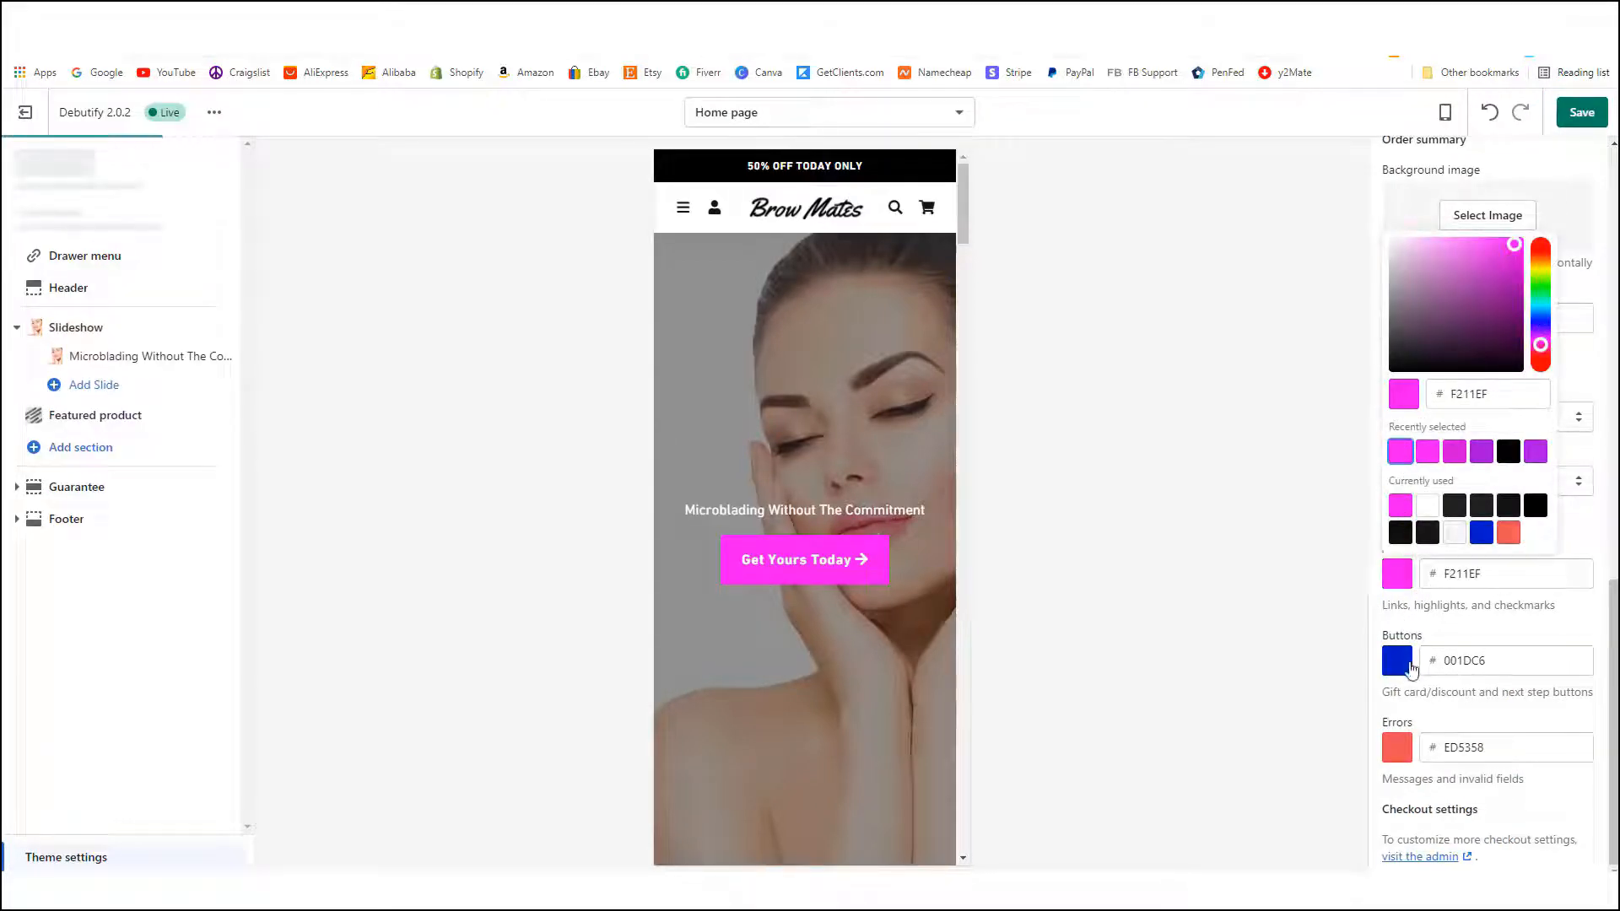
click(1404, 544)
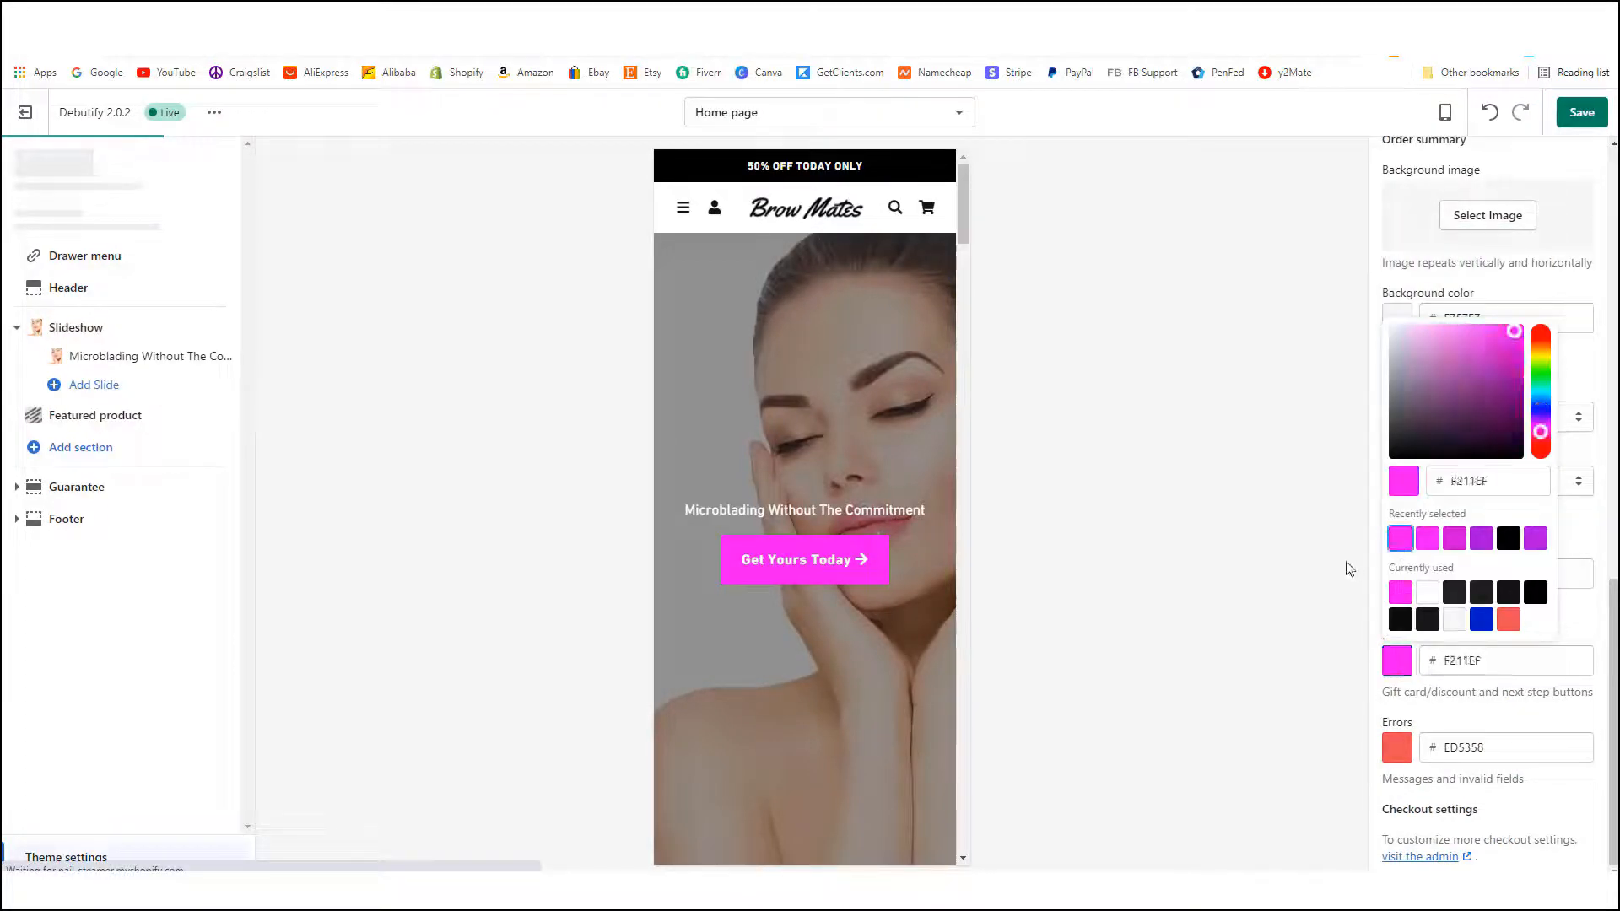
click(1356, 571)
- Replace the Slim Torch logo in the checkout settings with the Brow Mates logo image
scroll(1499, 709, up, 5)
scroll(1500, 709, up, 8)
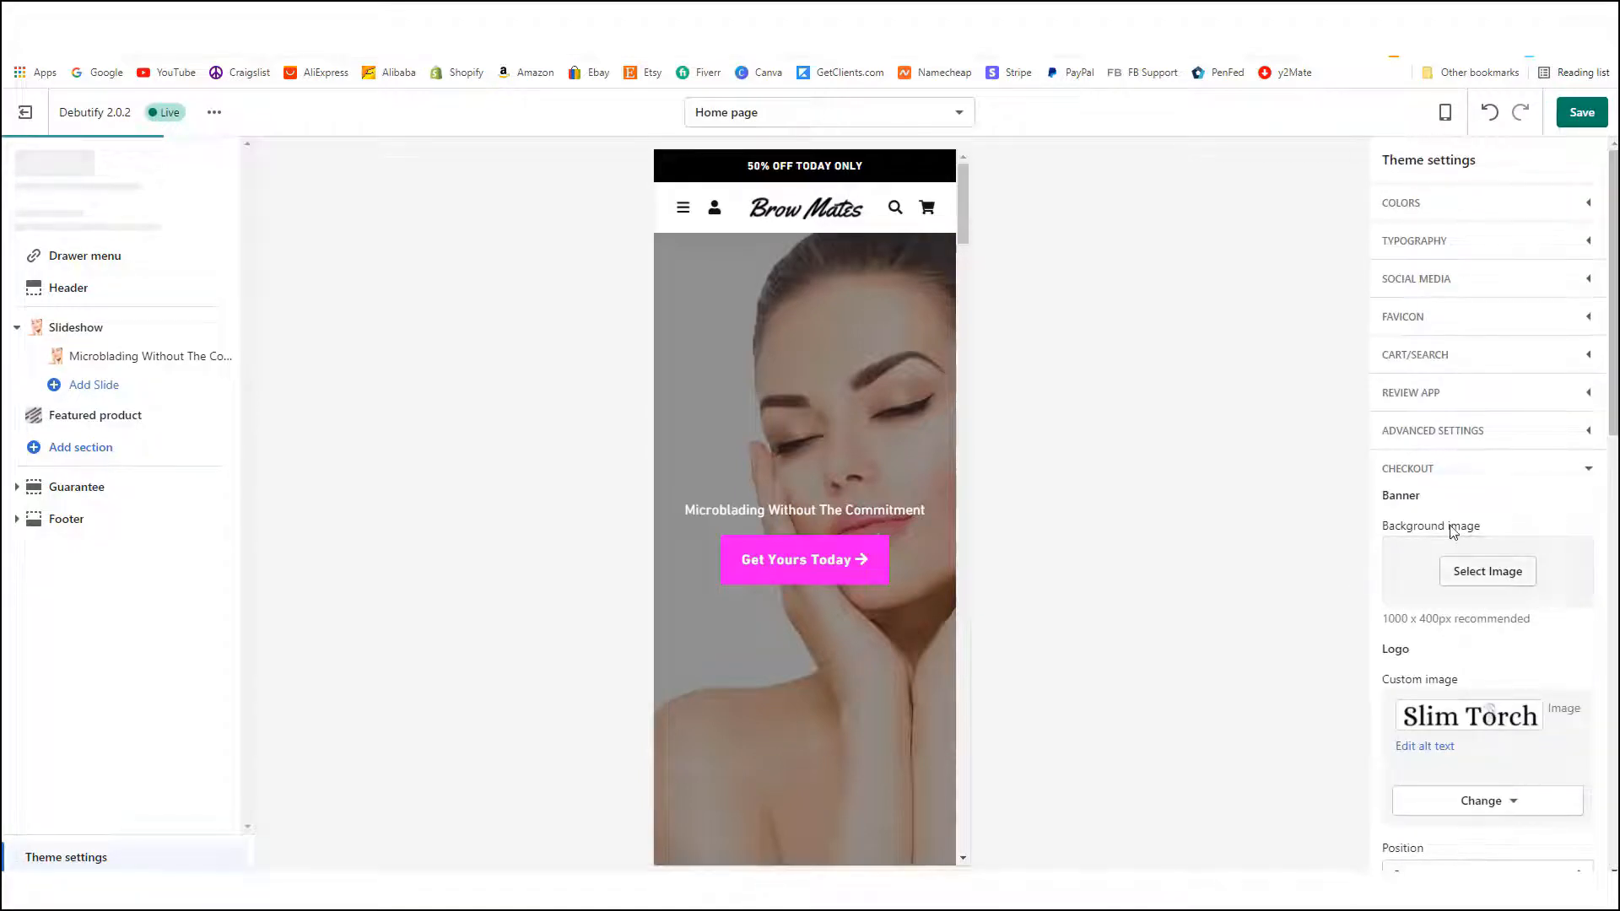
scroll(1511, 473, down, 4)
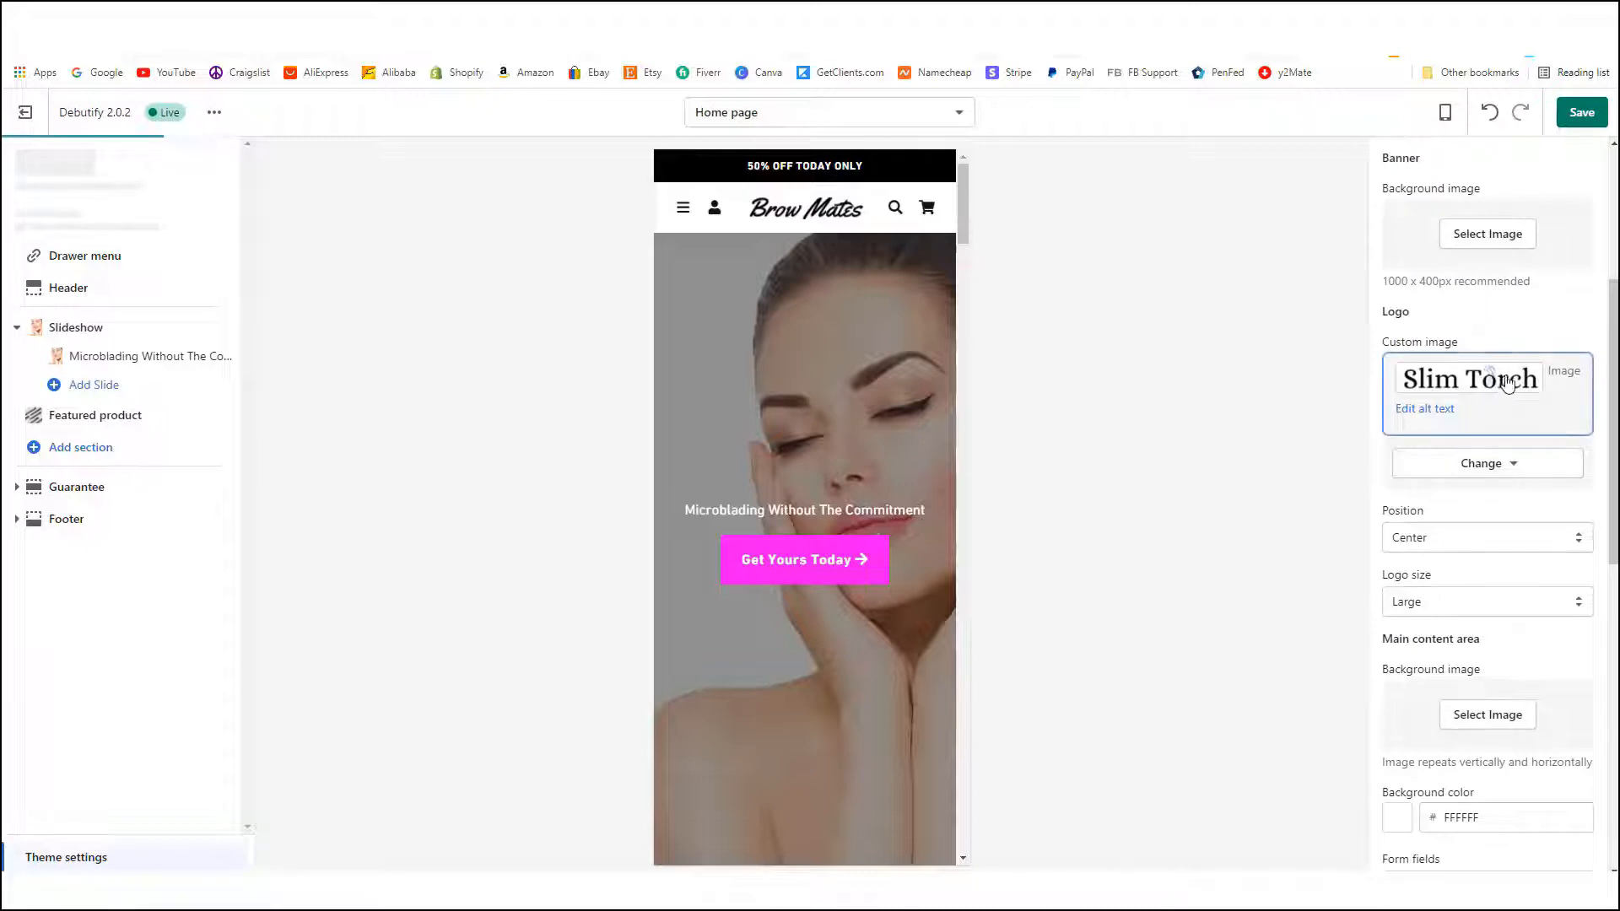
click(1506, 466)
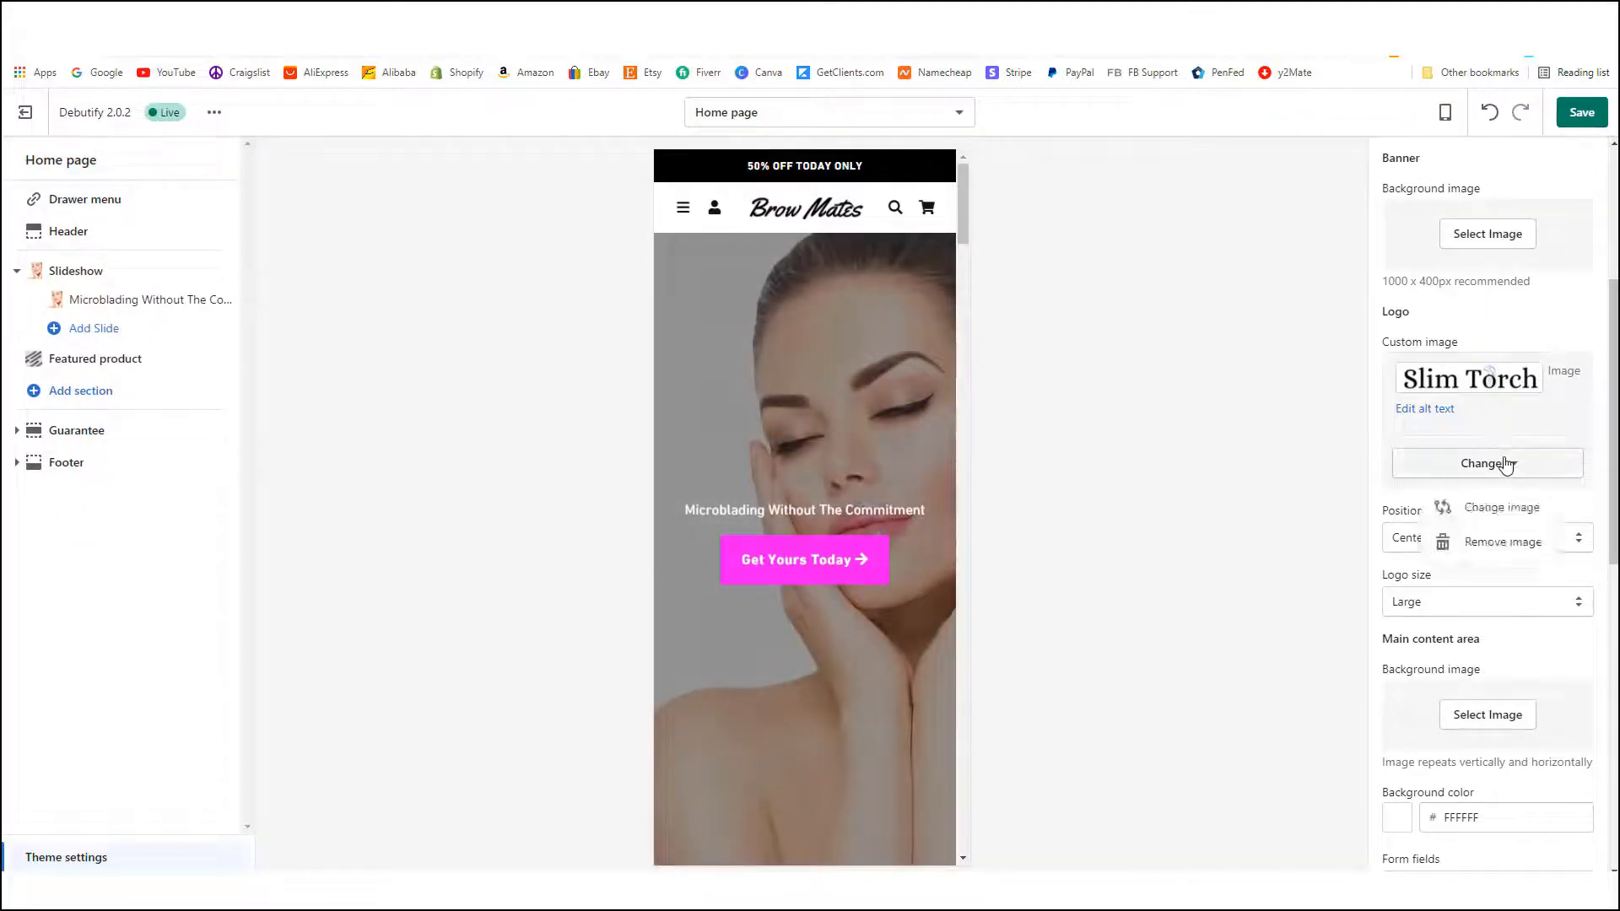
click(1496, 509)
scroll(1519, 549, down, 1)
click(1557, 590)
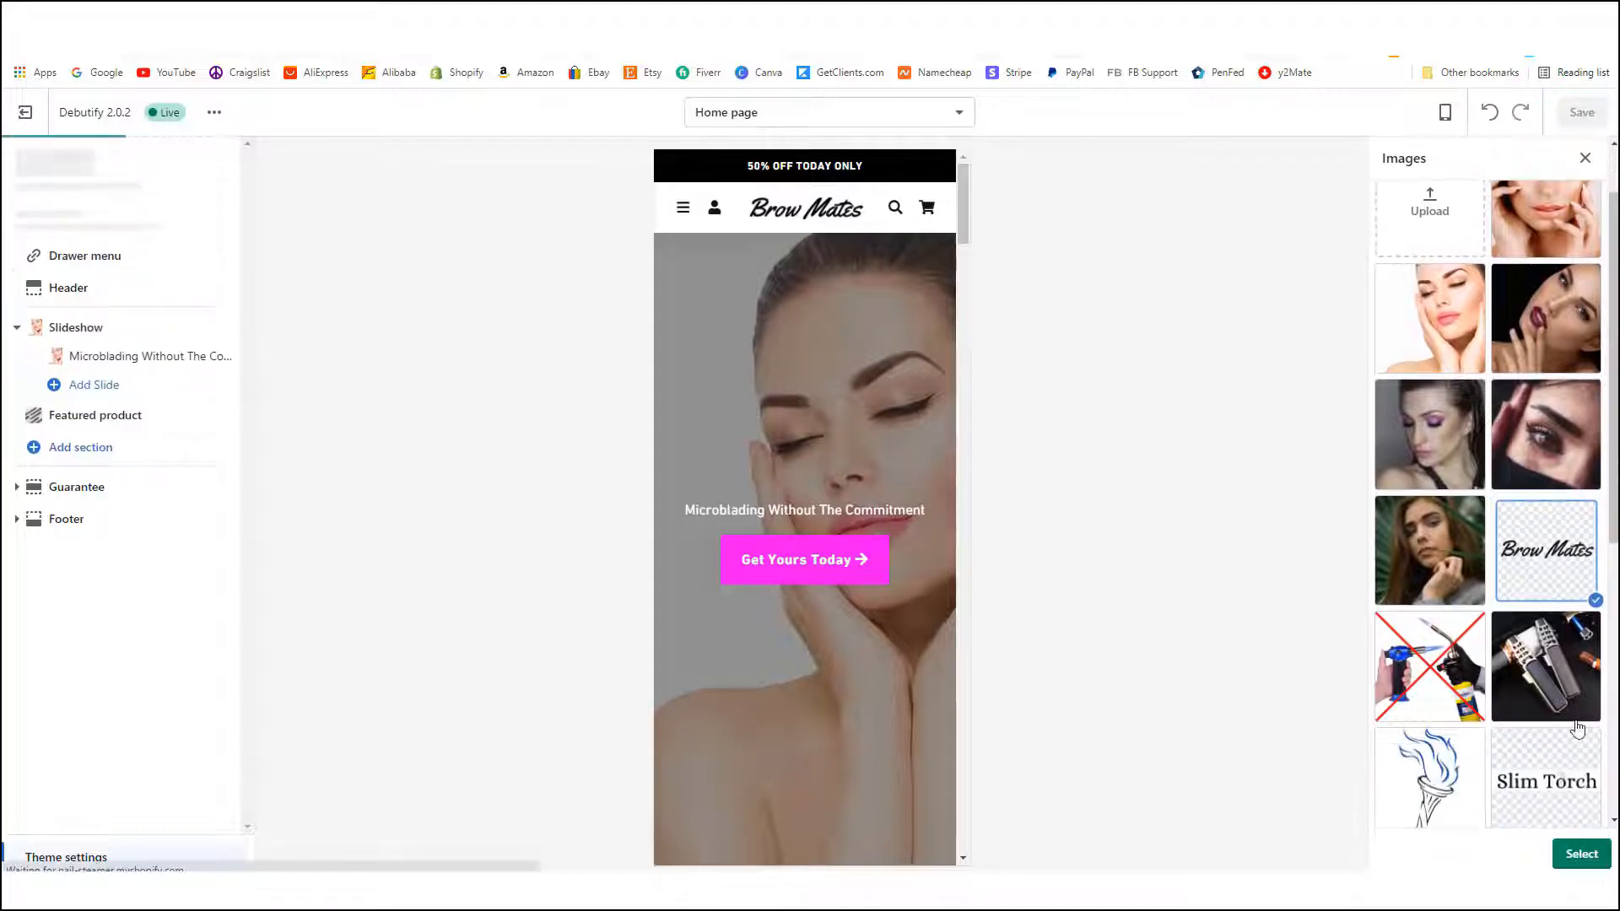
click(1584, 855)
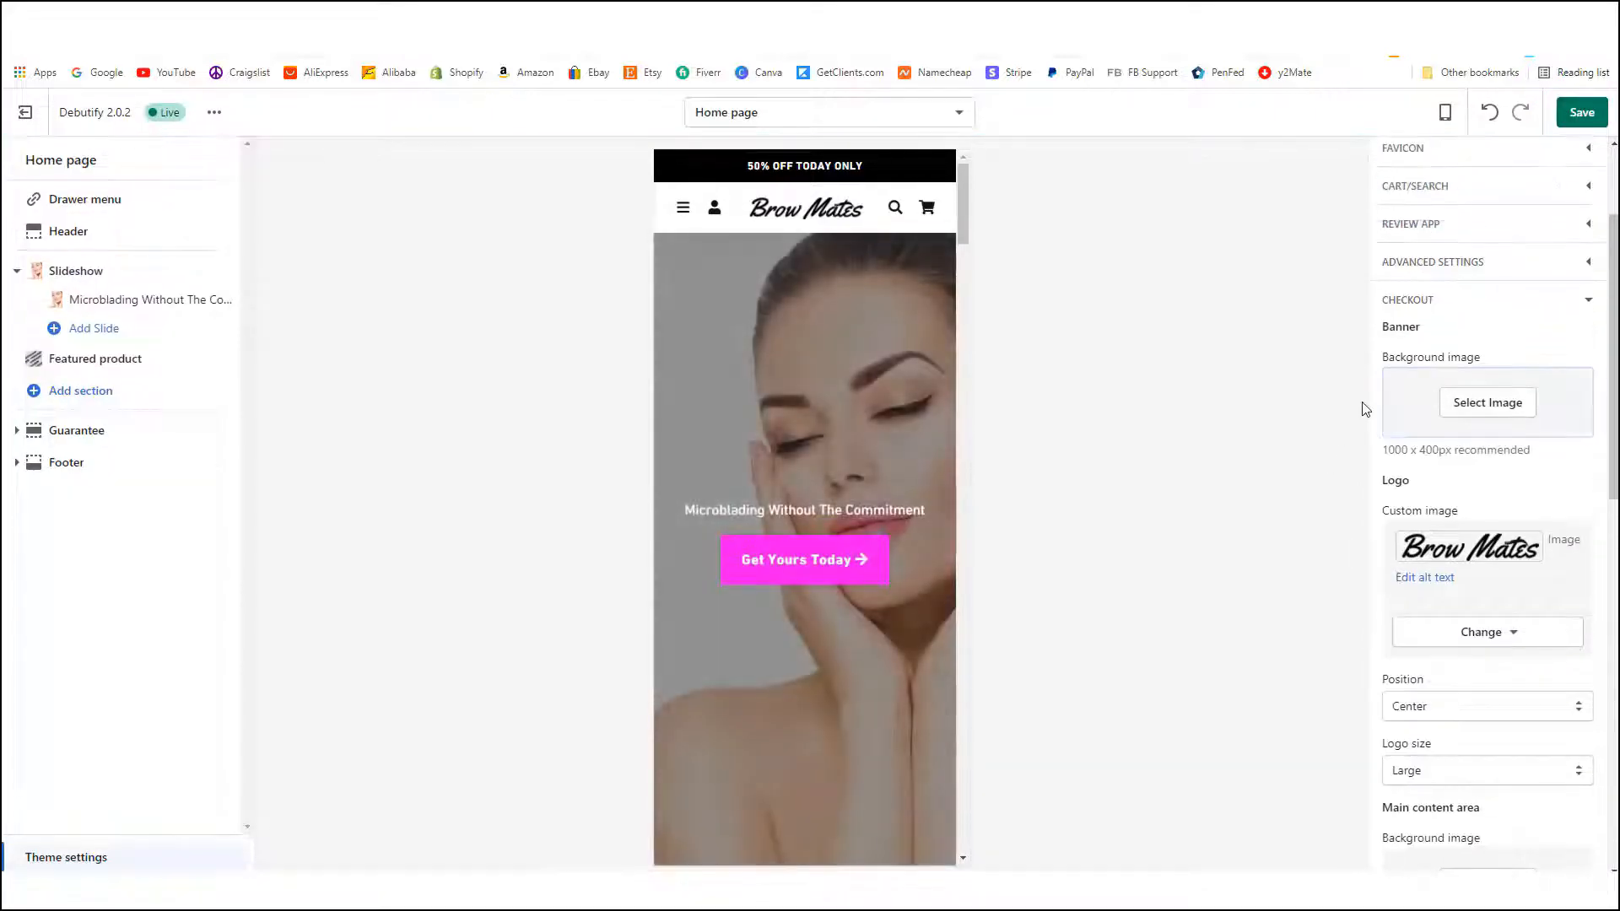
- Review the remaining checkout settings and save the theme changes
scroll(1418, 540, down, 3)
scroll(1417, 539, down, 7)
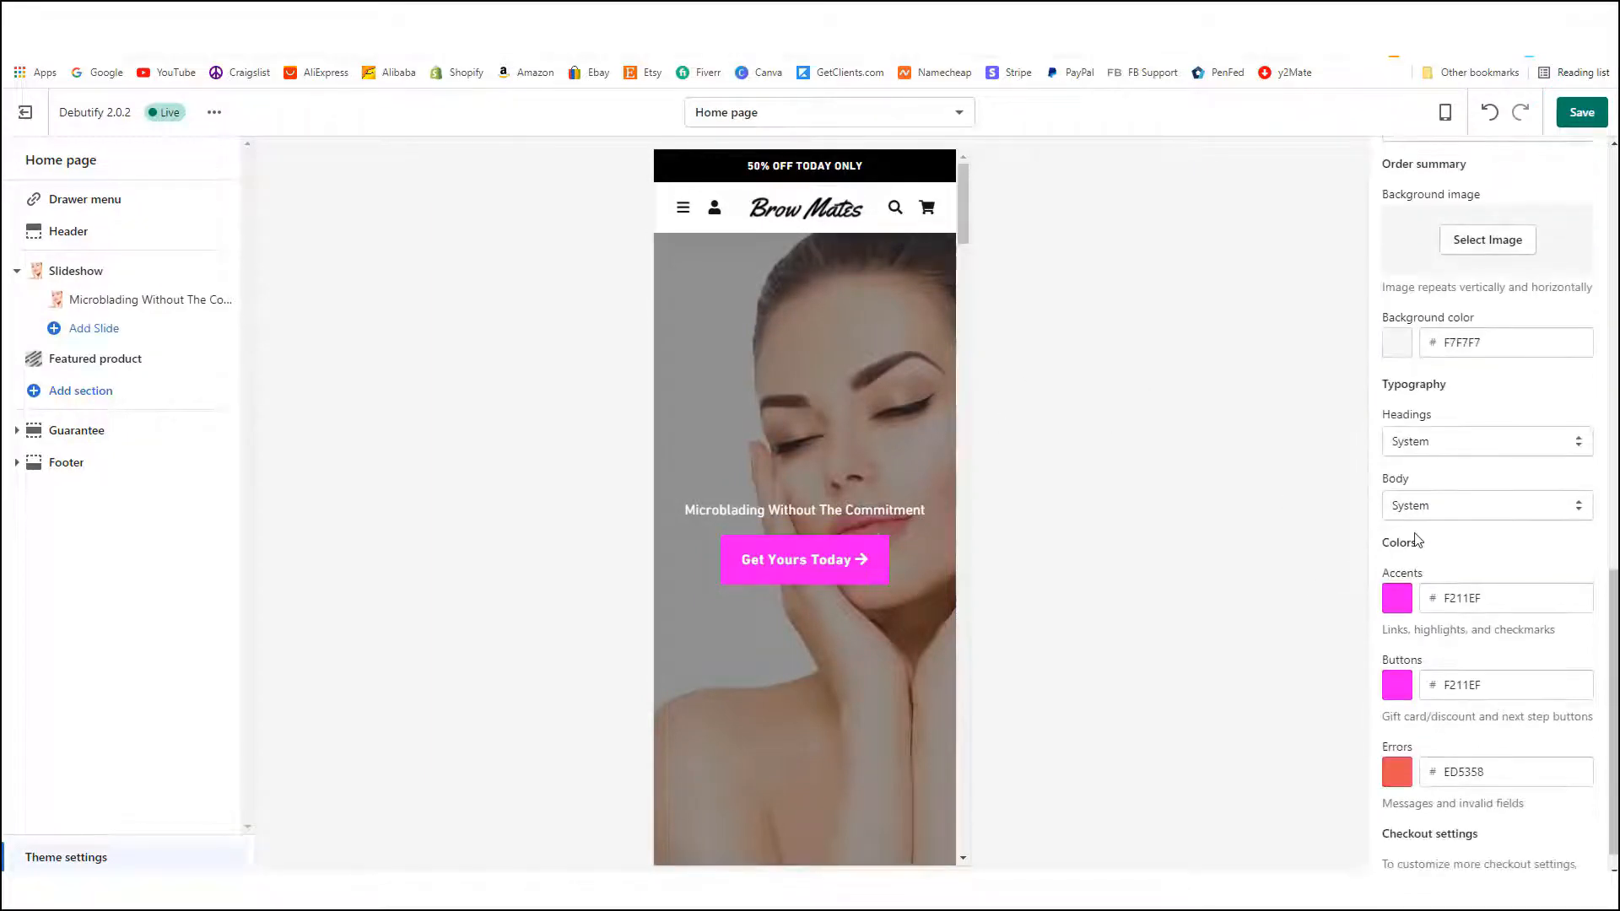
scroll(1464, 530, up, 7)
scroll(1464, 530, up, 5)
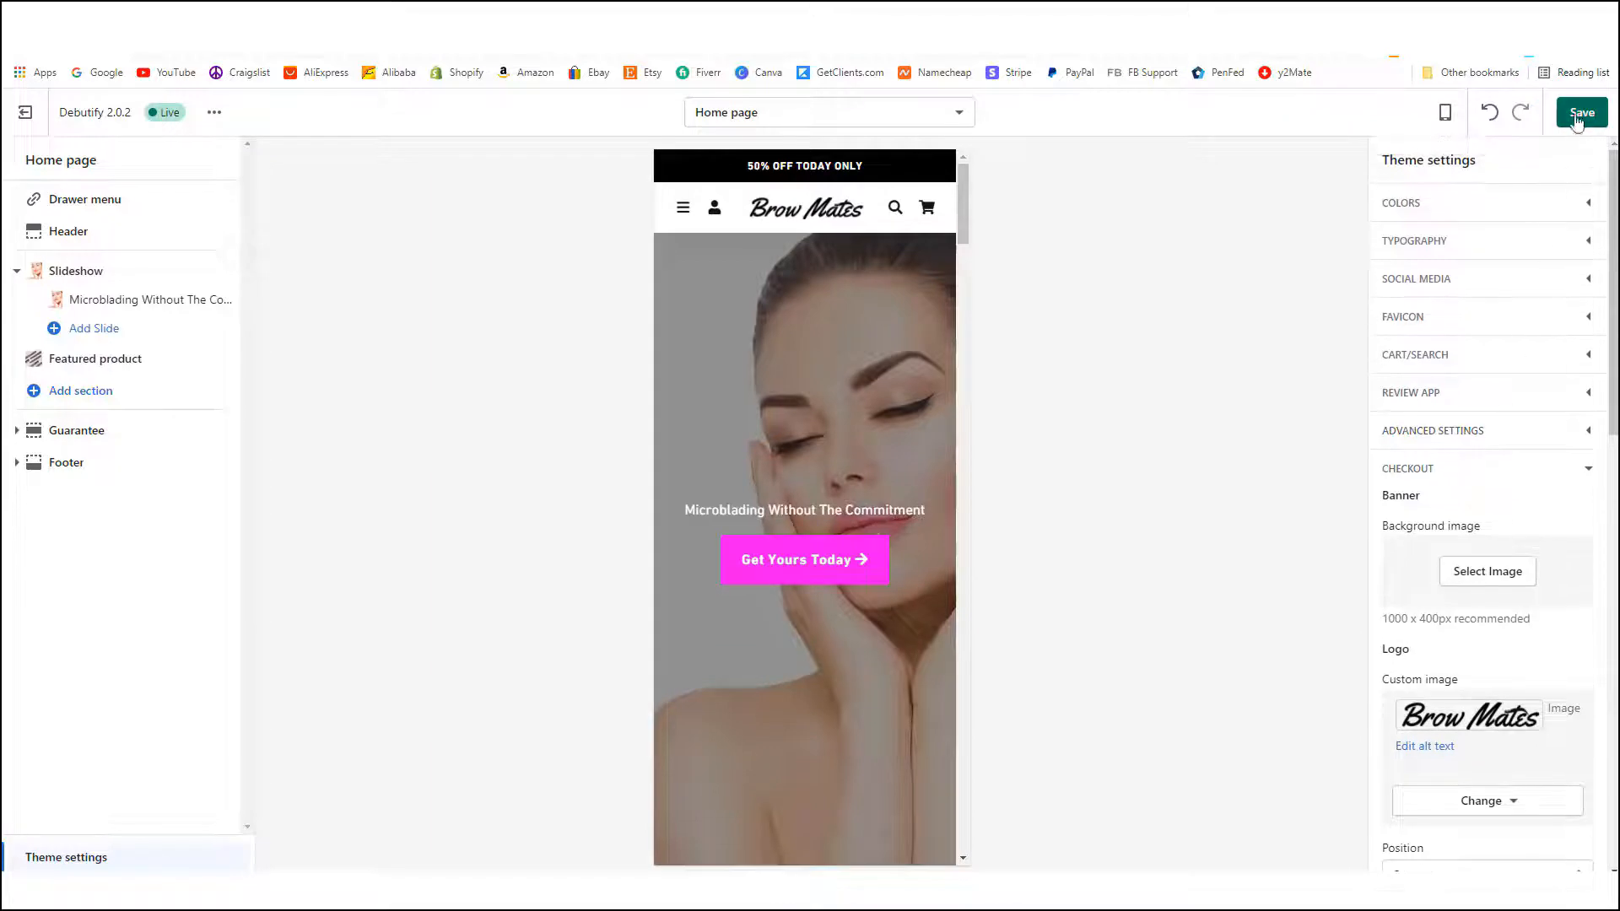
click(1580, 112)
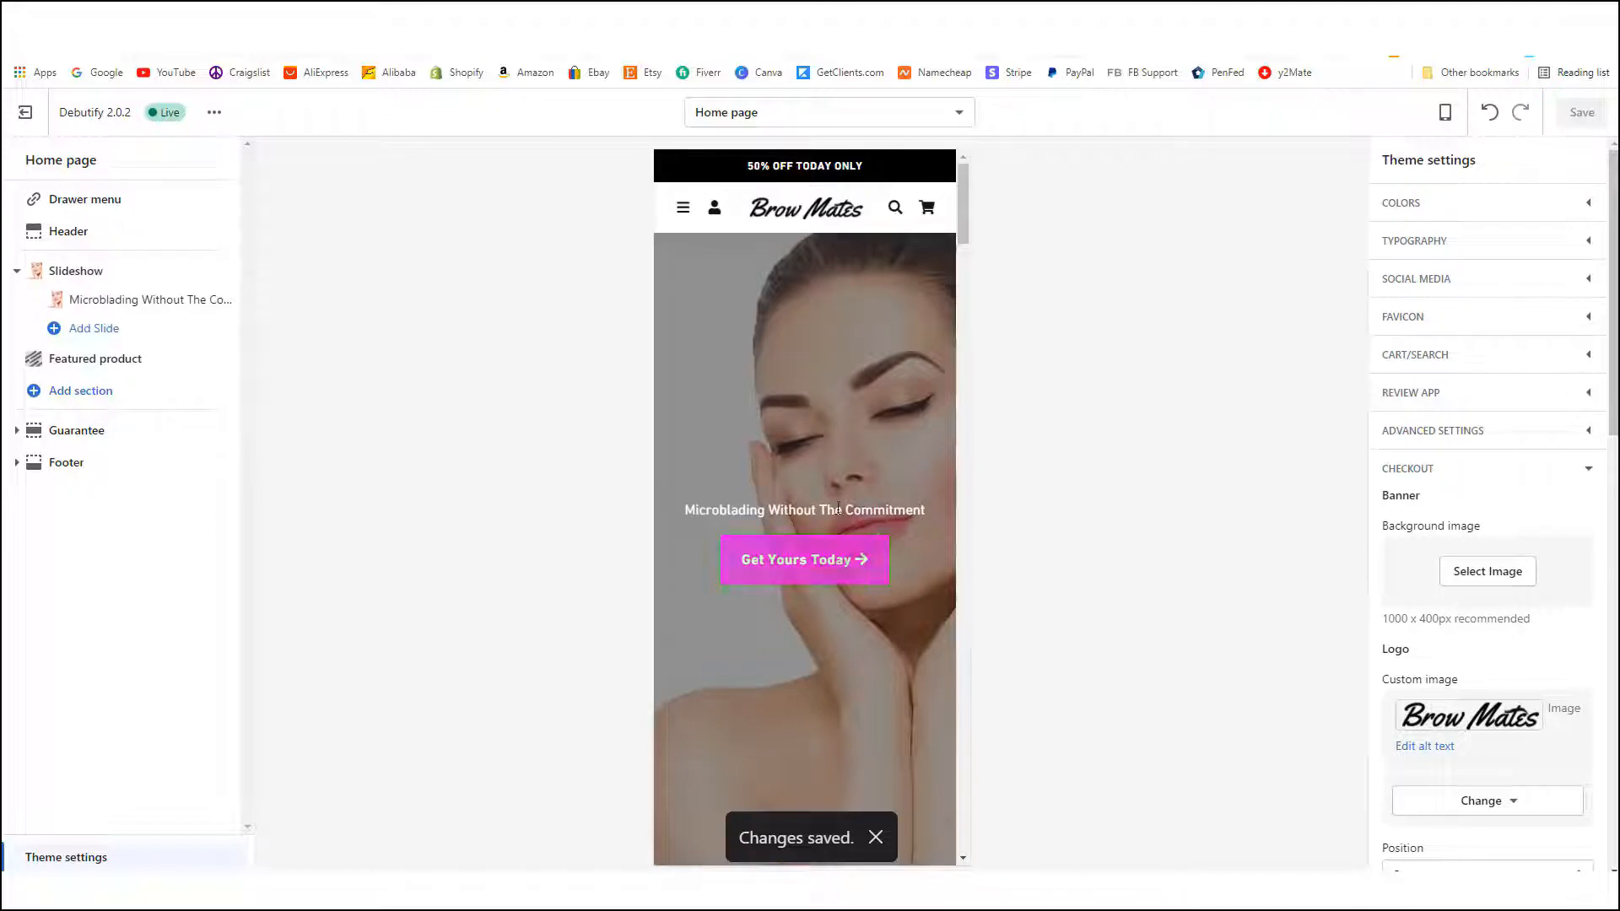
- Check the new button and accent colors in the home page preview, from the product options down to the guarantees
scroll(847, 540, down, 10)
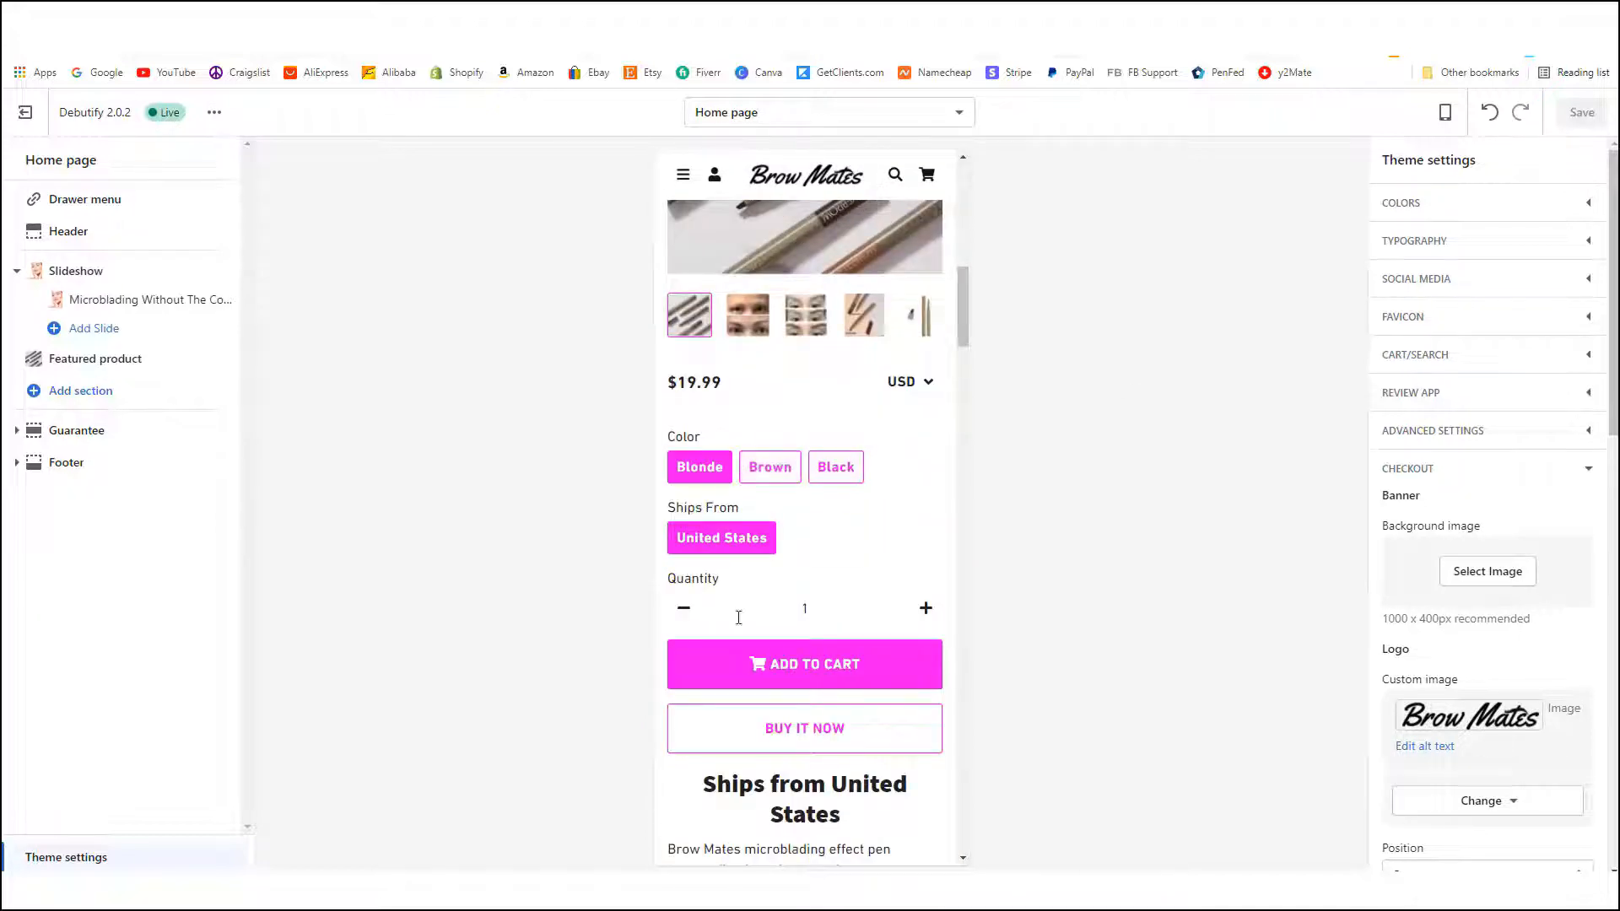
scroll(853, 665, down, 15)
scroll(894, 574, down, 20)
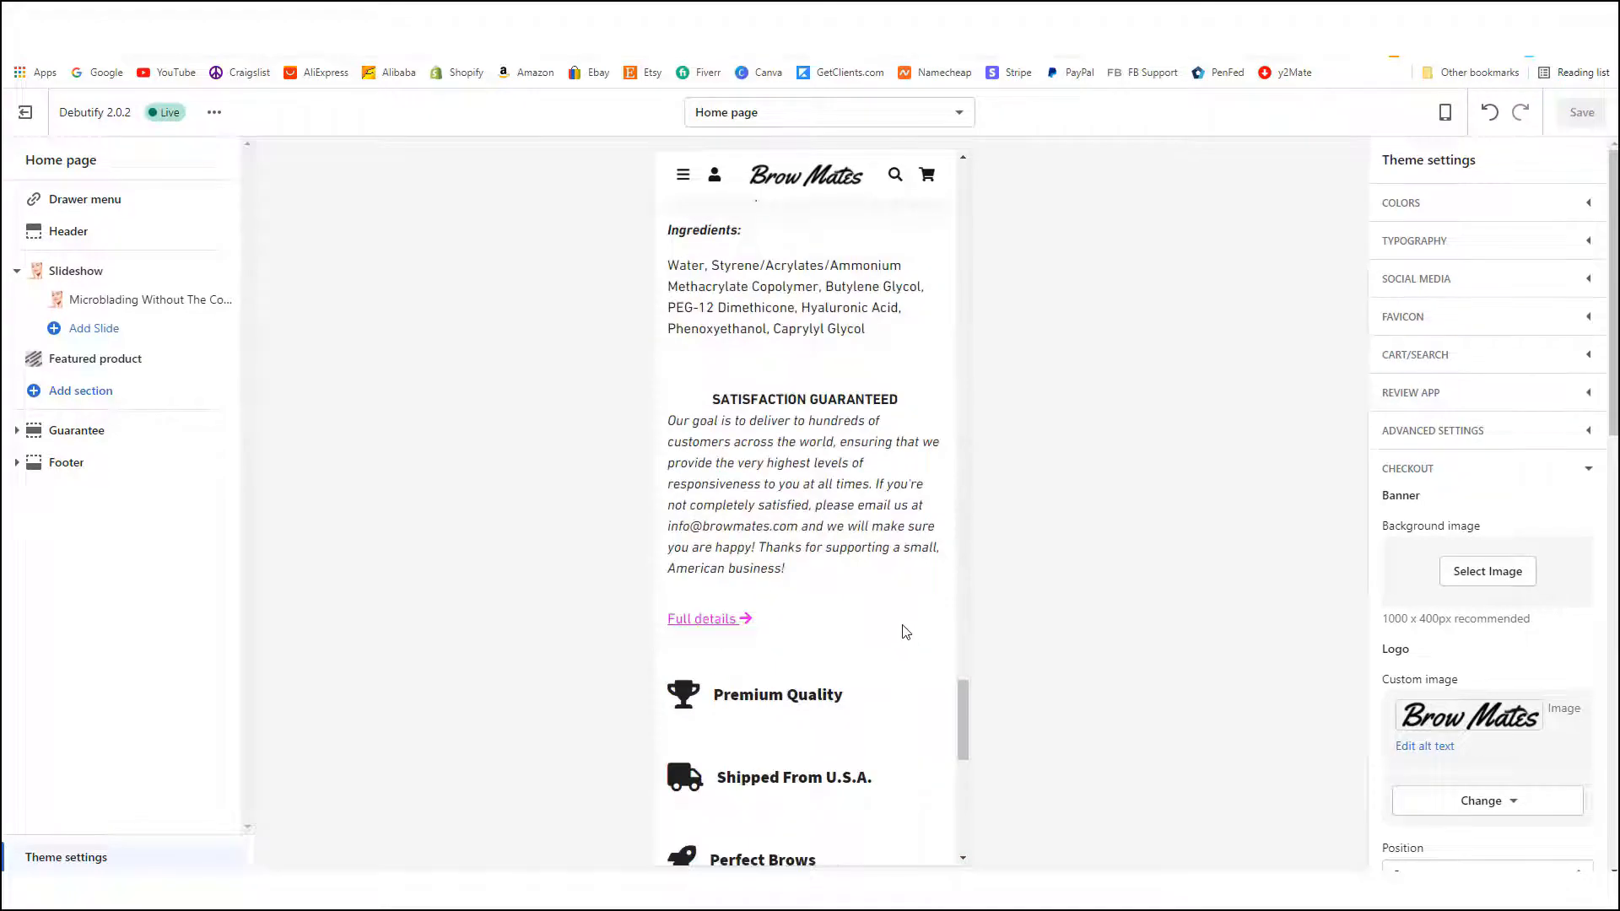
- Go back to the top of the home page preview and inspect the announcement text in the advanced theme settings
scroll(910, 639, up, 20)
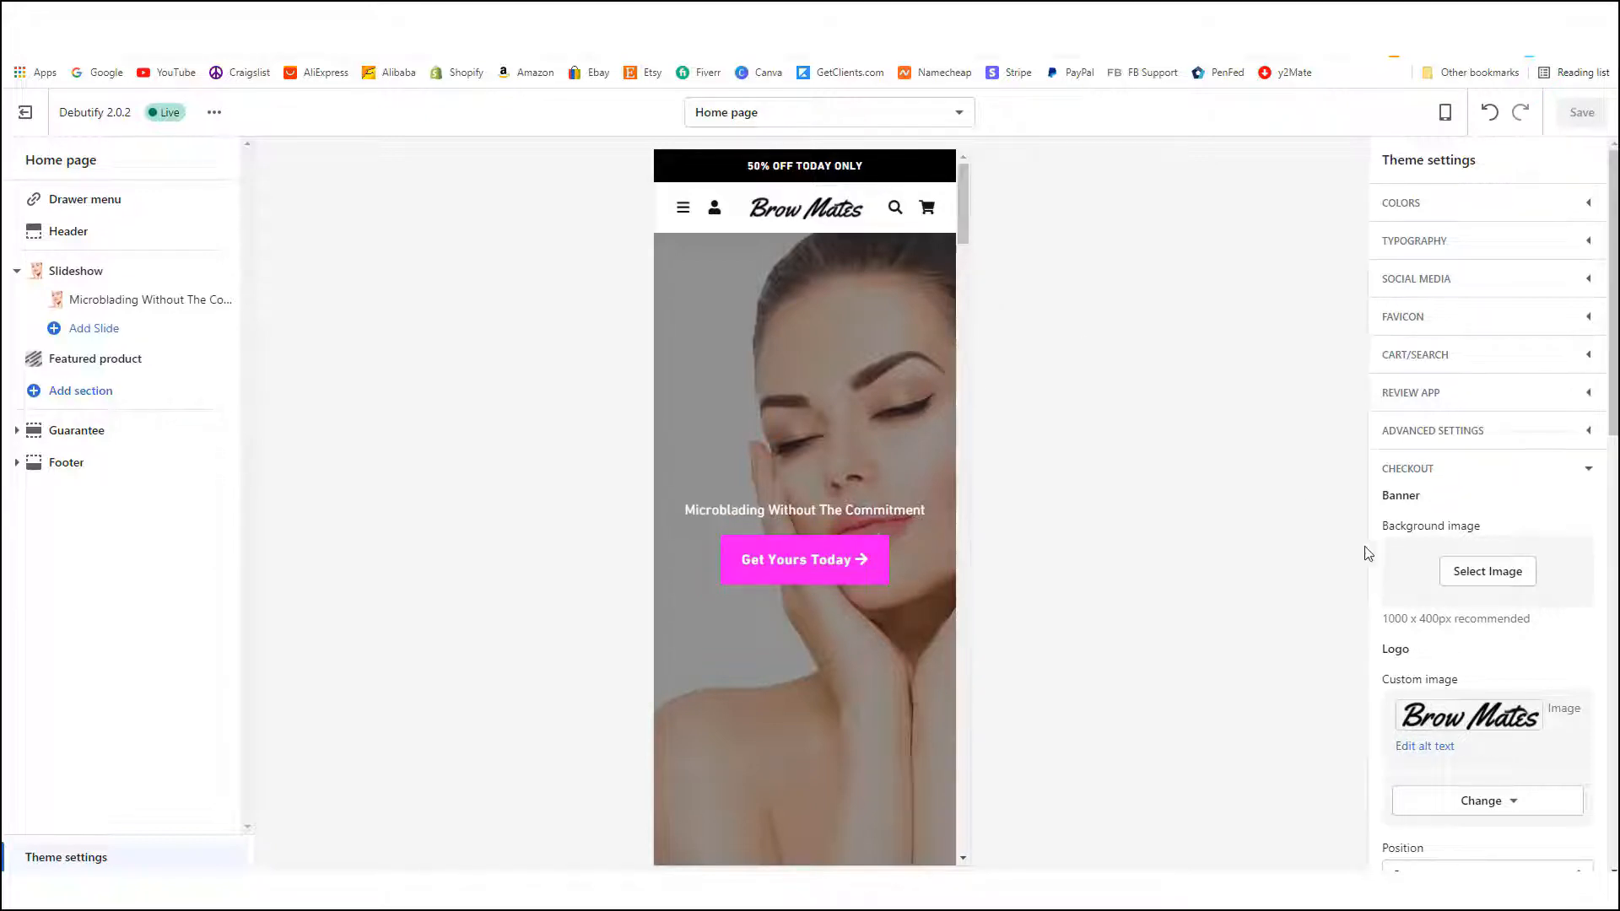
click(1469, 432)
scroll(1485, 531, down, 3)
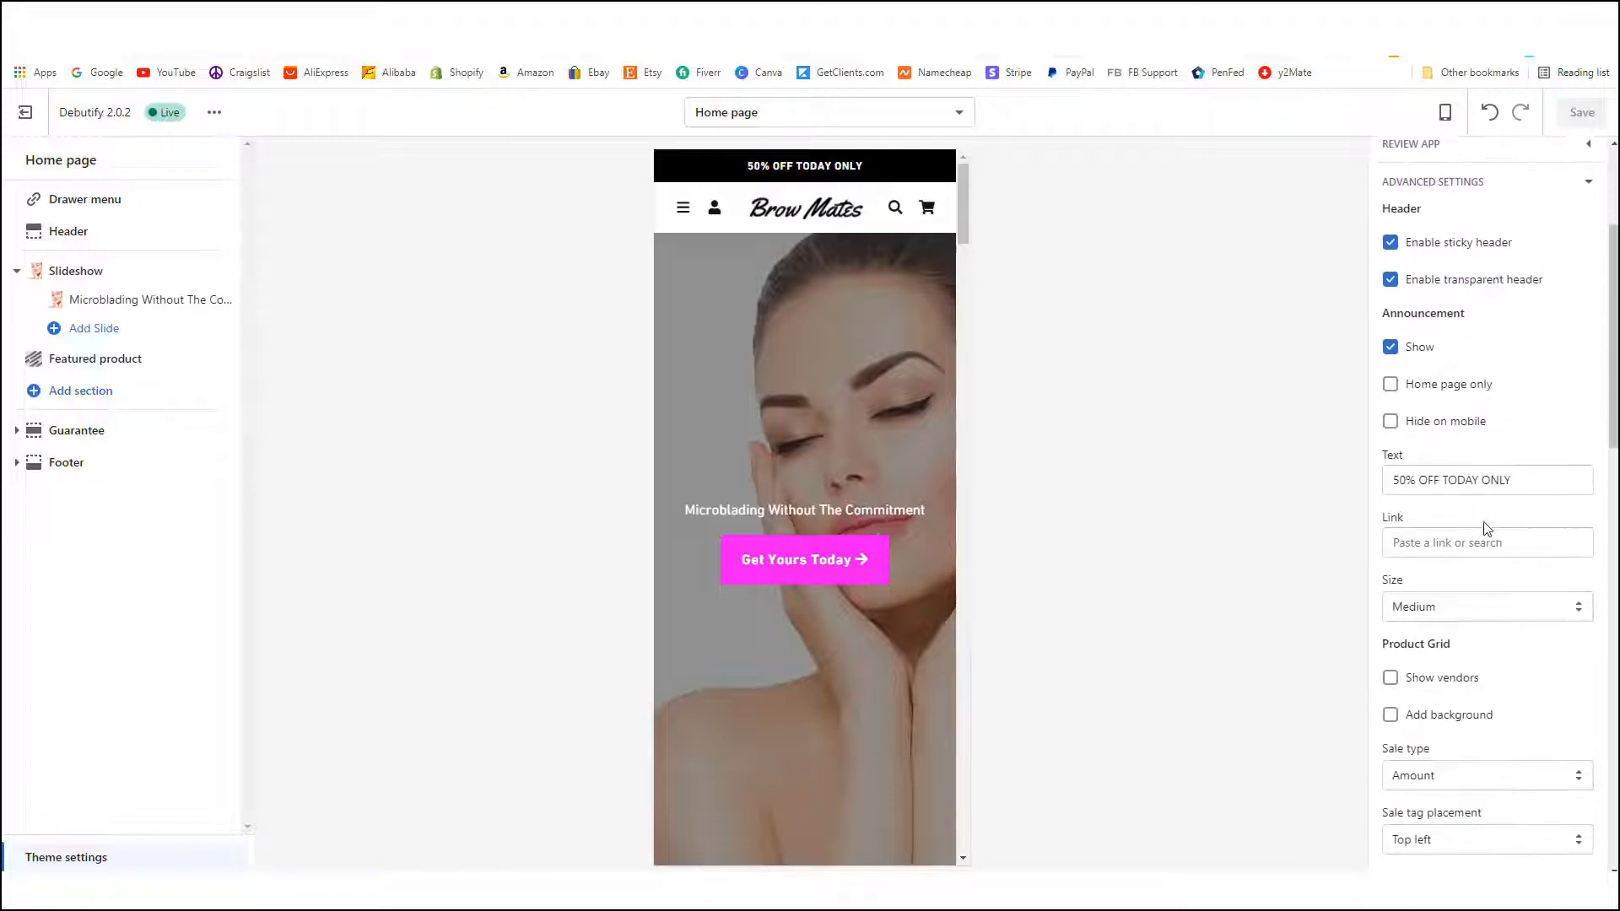
scroll(1468, 438, down, 2)
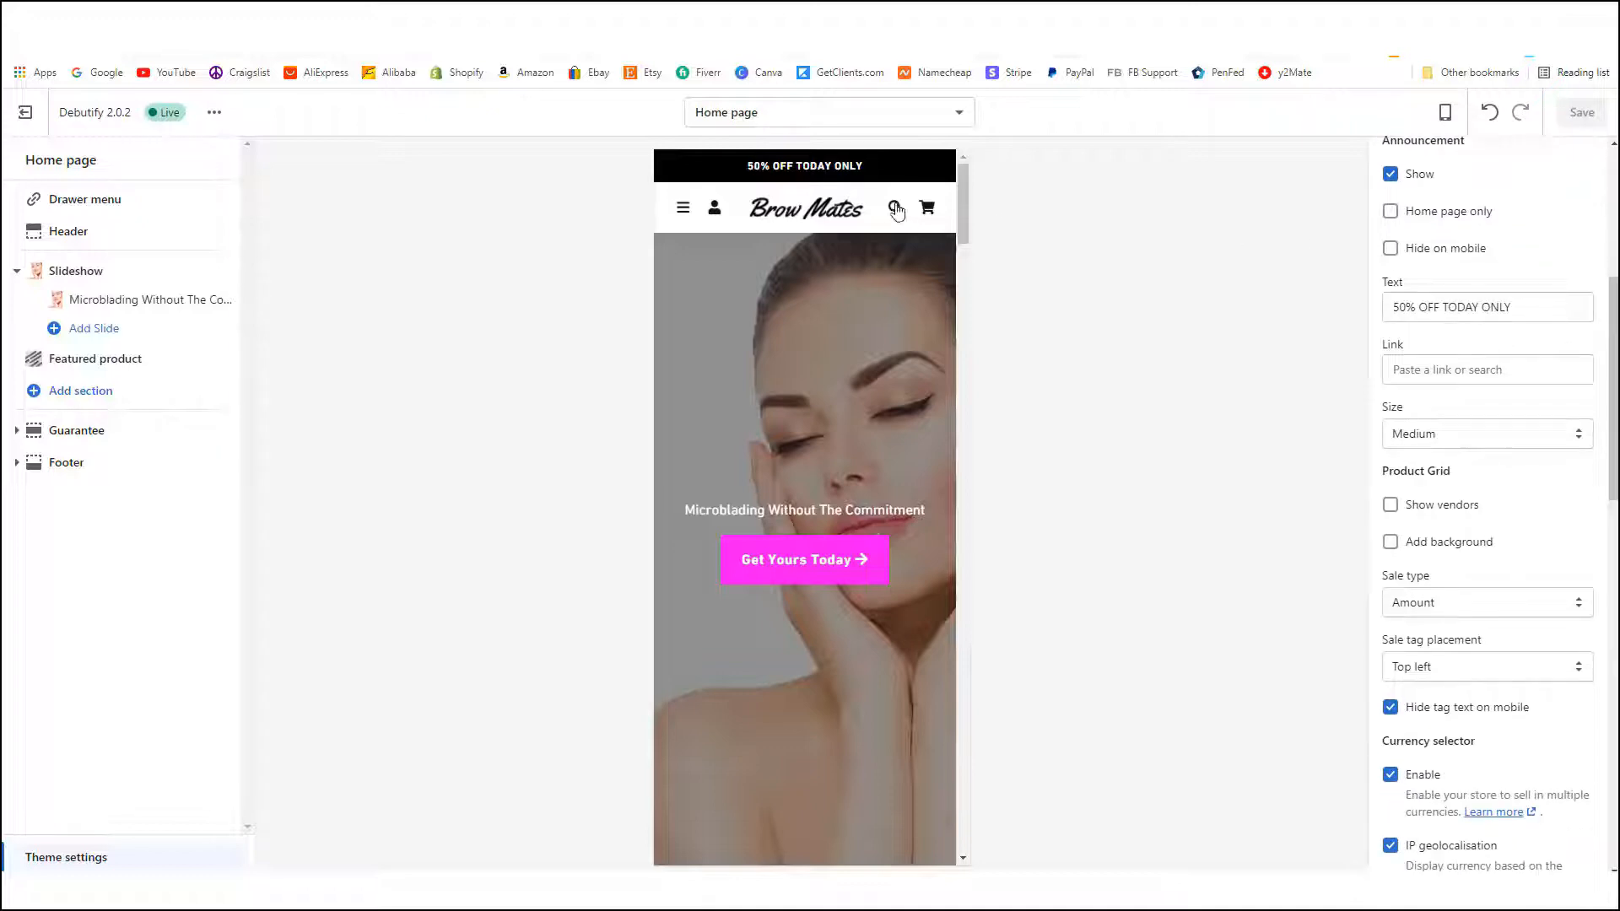
drag(1525, 302, 1417, 306)
click(1416, 307)
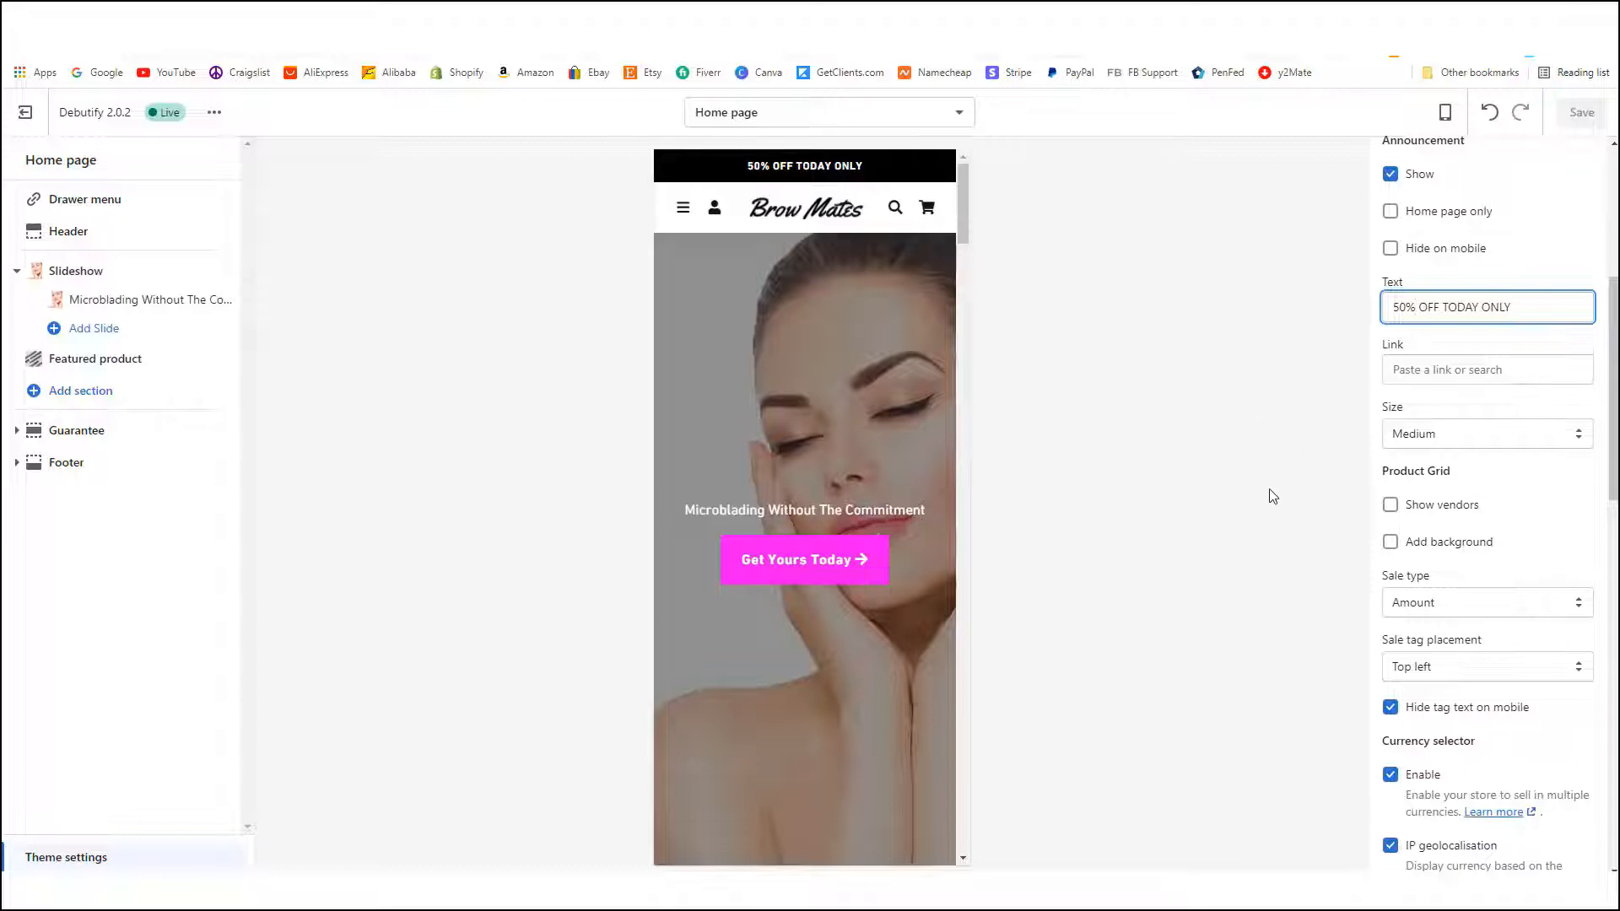
- Look through the remaining advanced settings down to the hero image and border options, and return to the announcement text
scroll(1447, 506, down, 12)
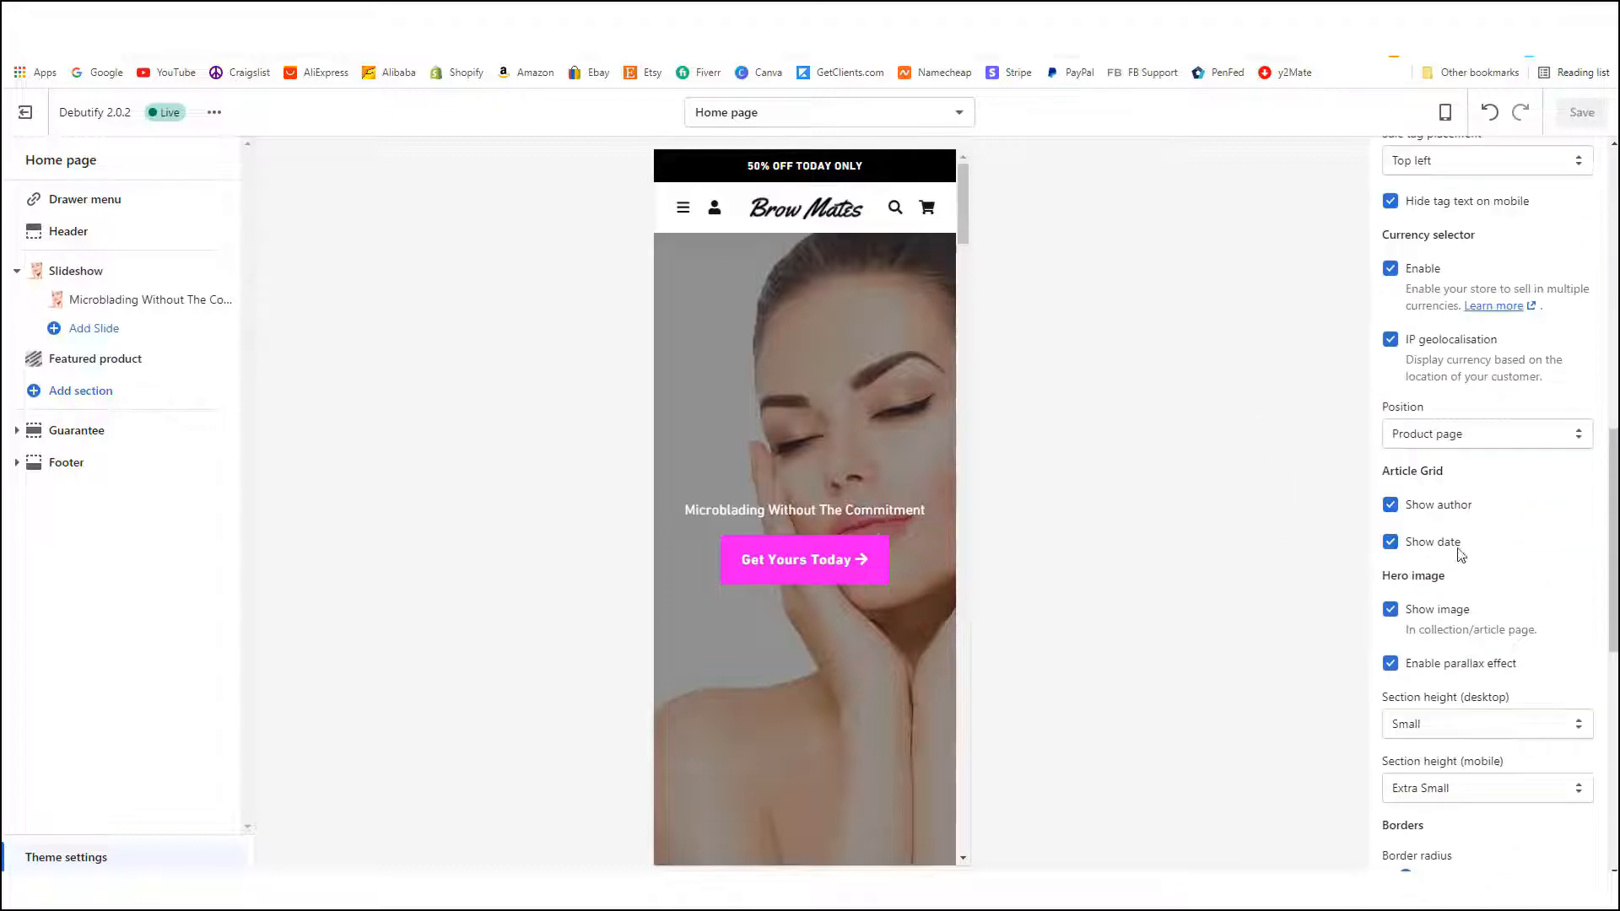
scroll(1460, 561, up, 10)
scroll(1470, 565, up, 6)
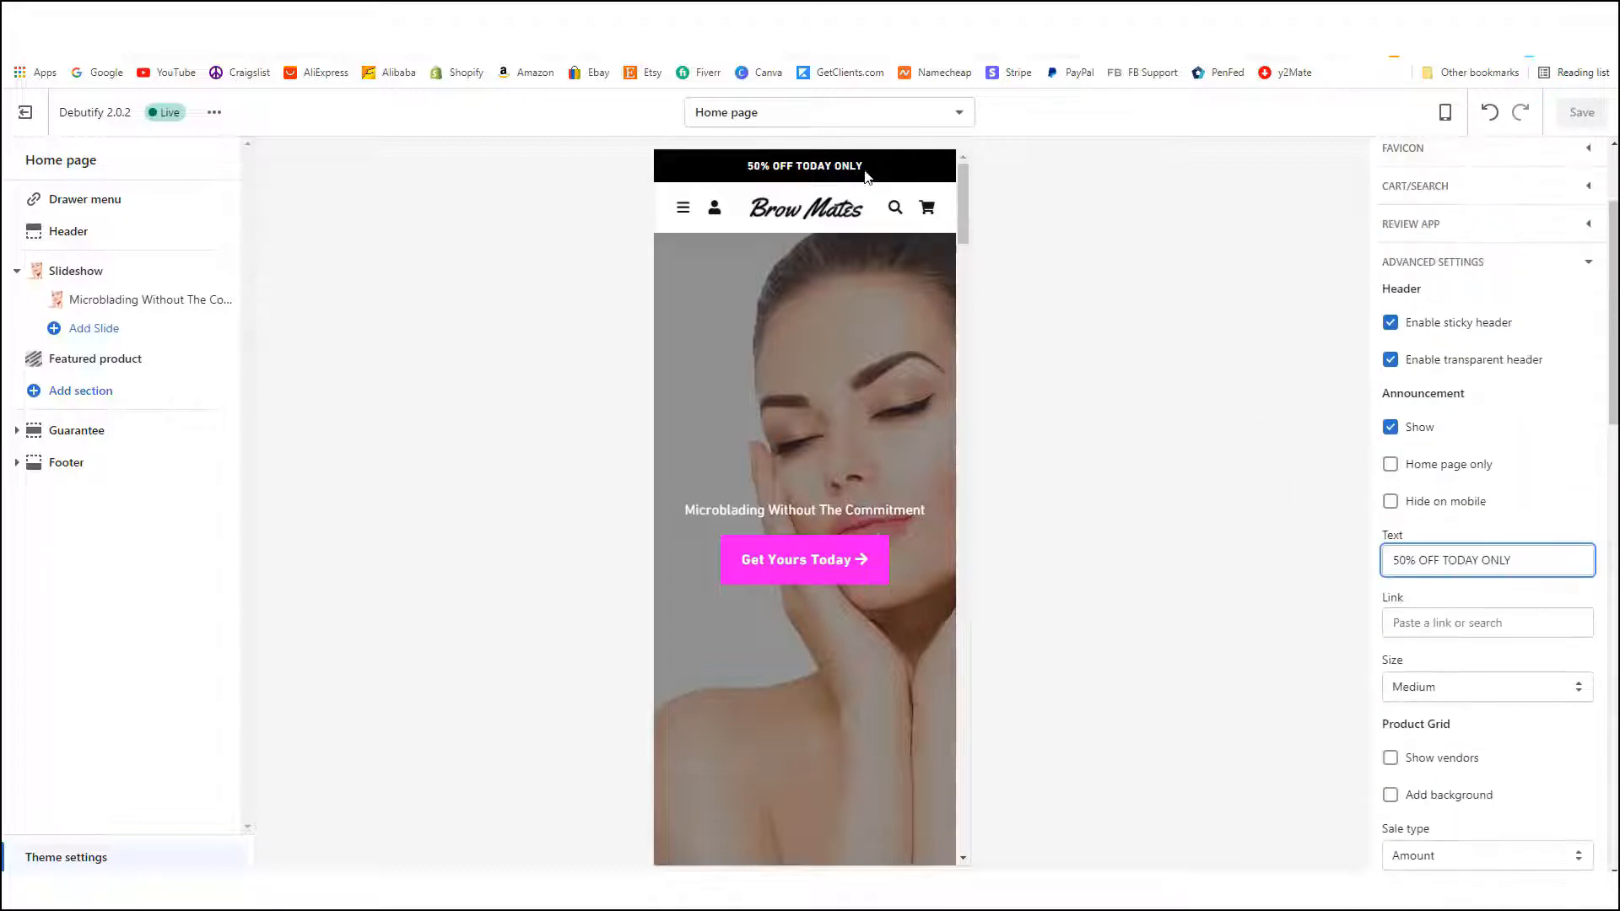
scroll(1553, 493, down, 14)
scroll(1490, 560, up, 16)
scroll(1489, 584, down, 1)
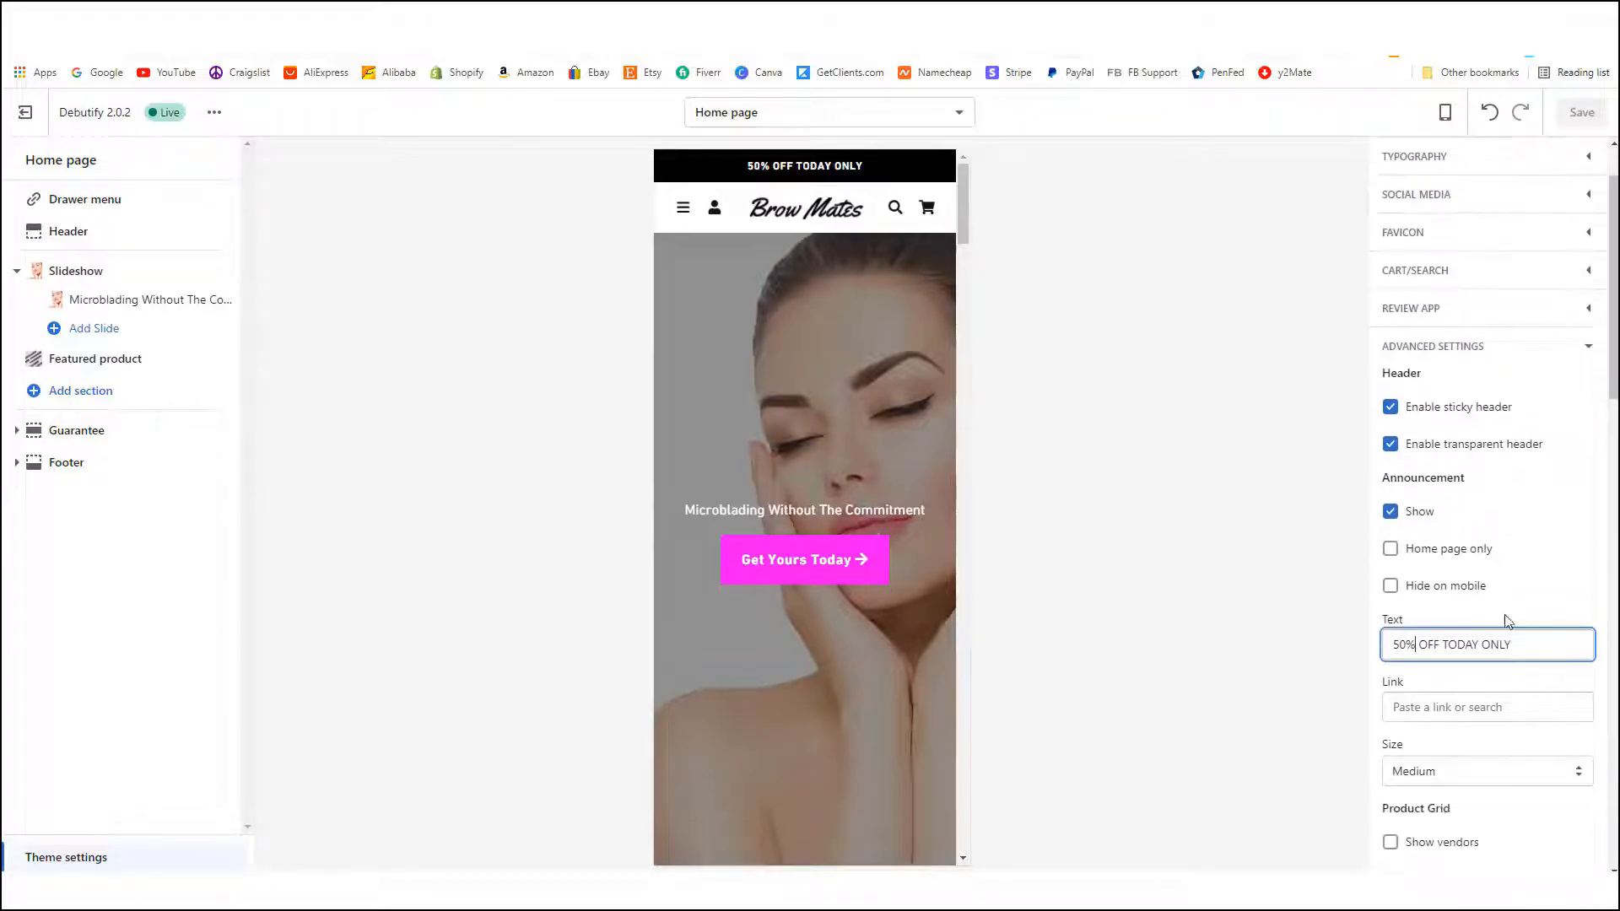
drag(1532, 643, 1367, 646)
click(1497, 650)
scroll(1547, 652, up, 2)
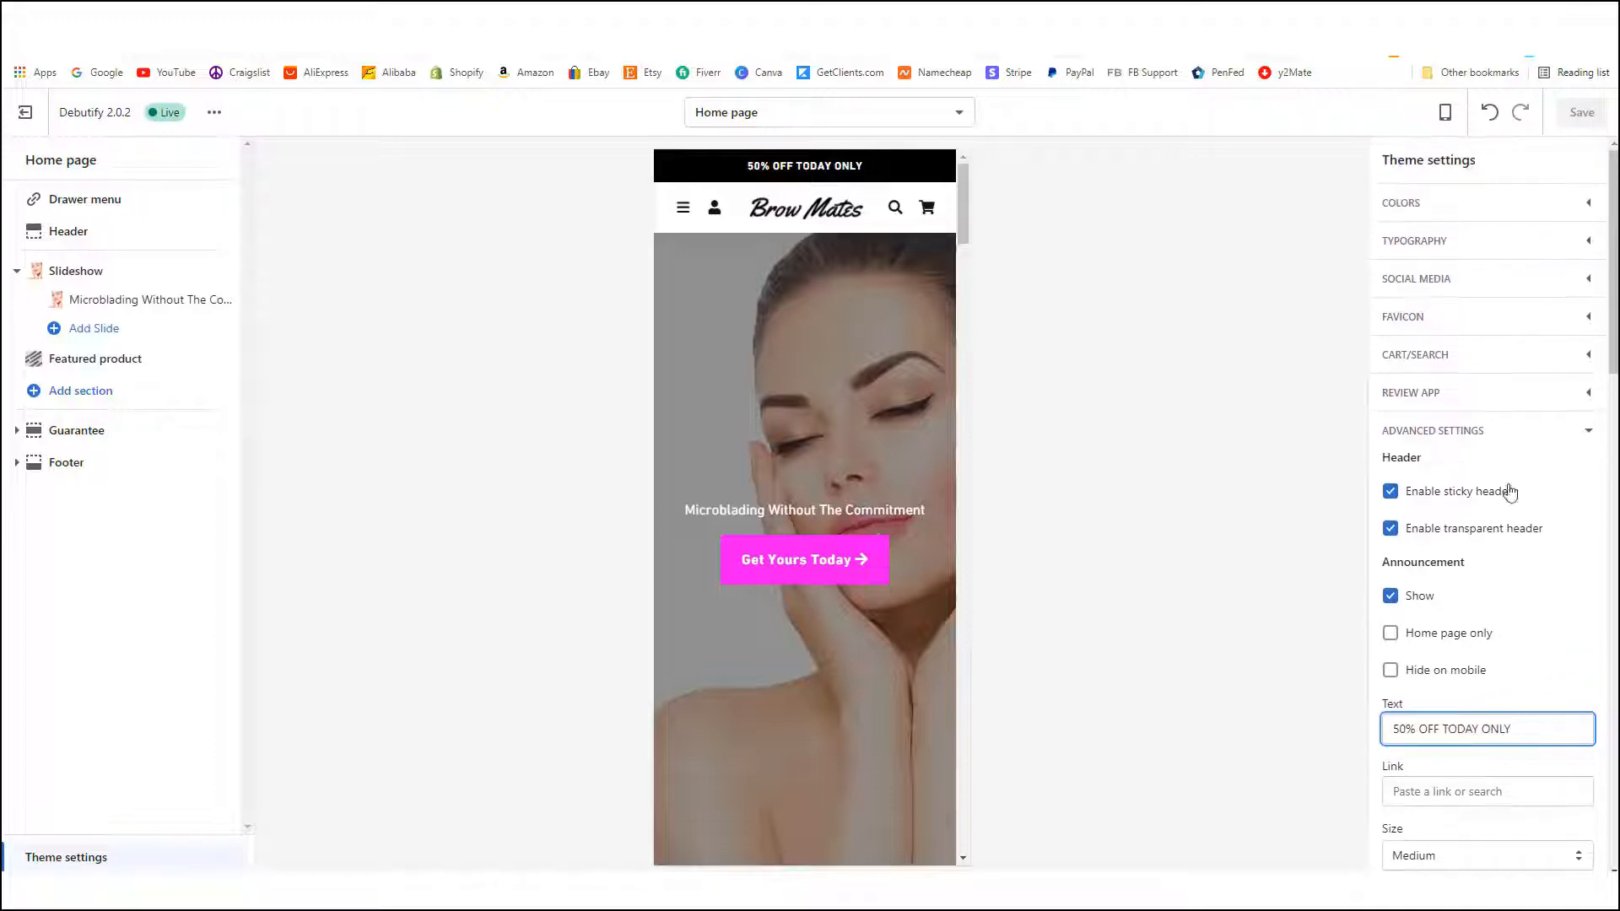
- Set the announcement bar's background color to F211EF and check it in the home page preview
click(1469, 202)
scroll(1428, 406, down, 5)
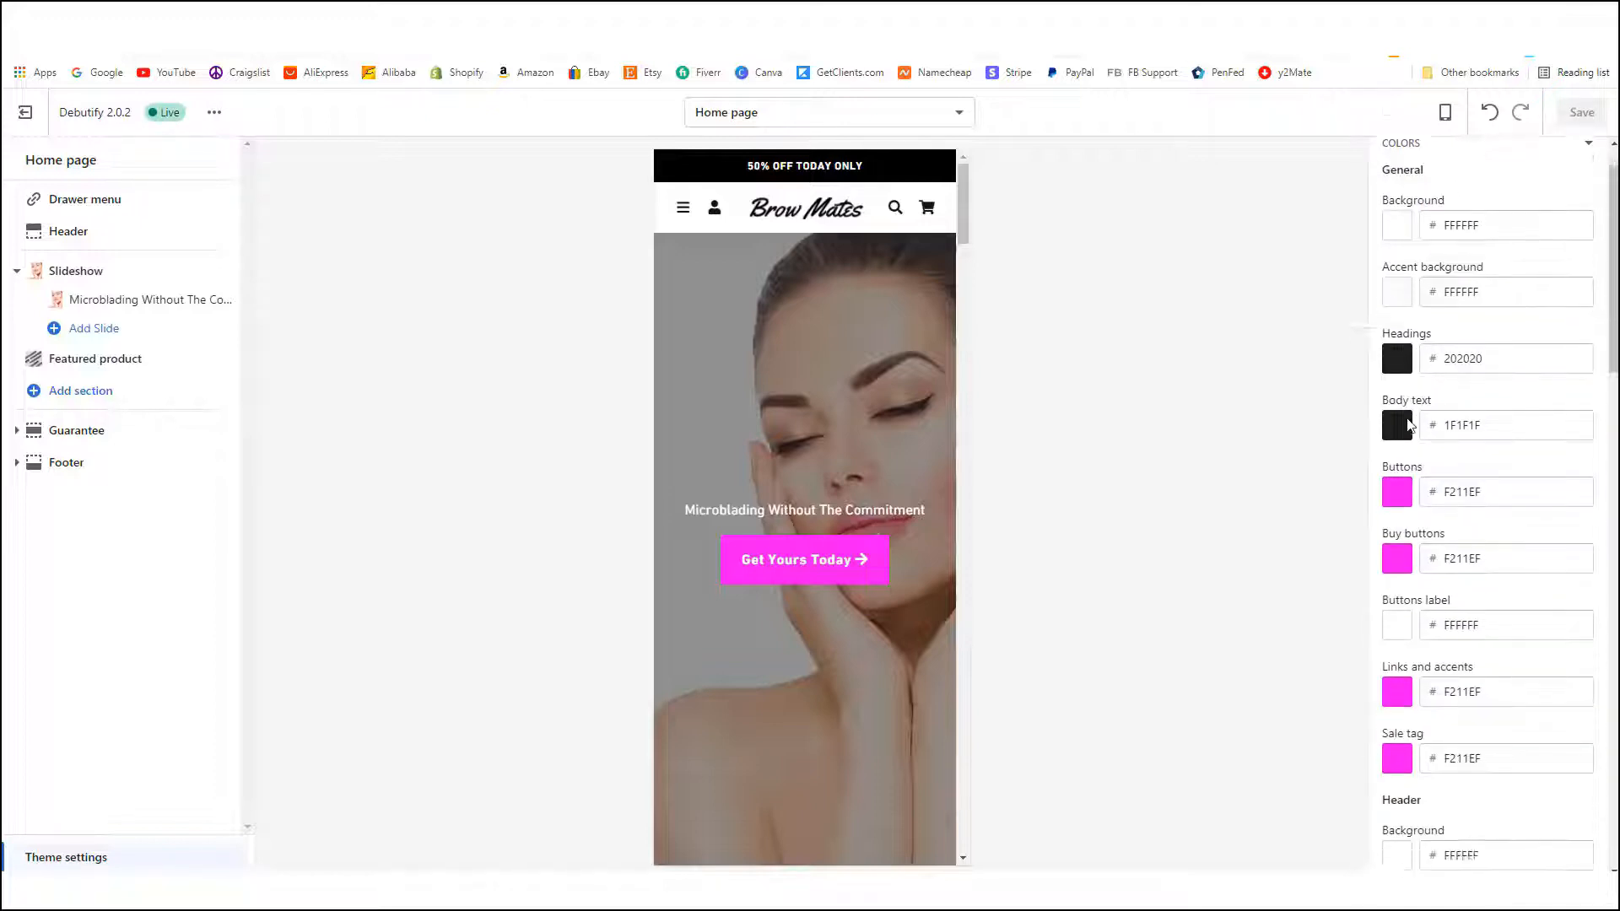
scroll(1422, 490, down, 2)
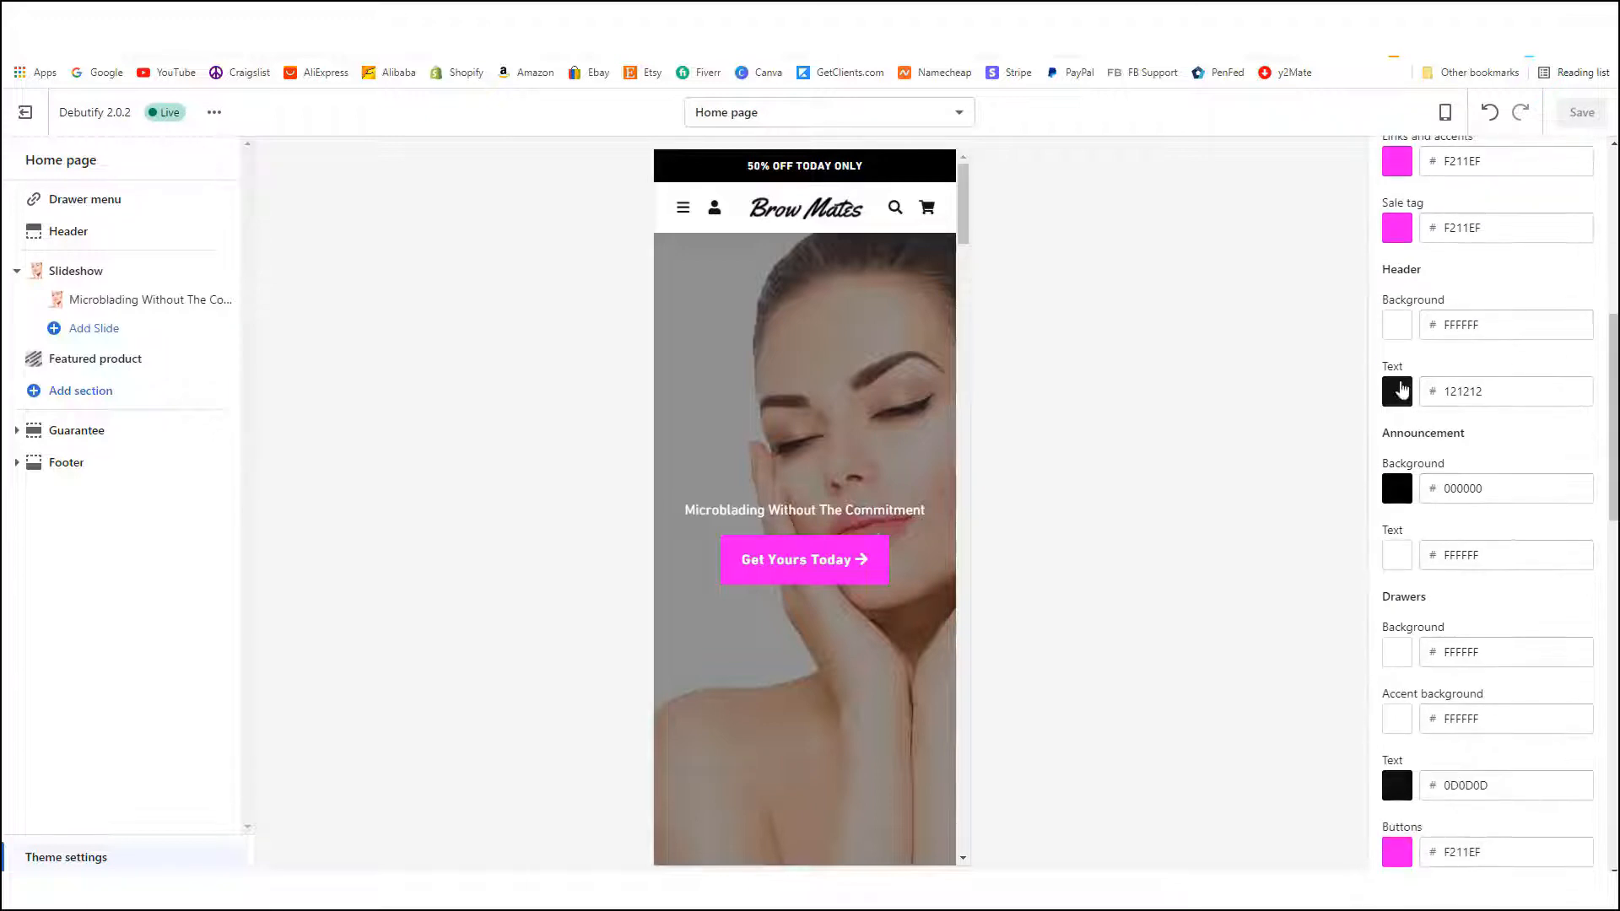
click(1397, 498)
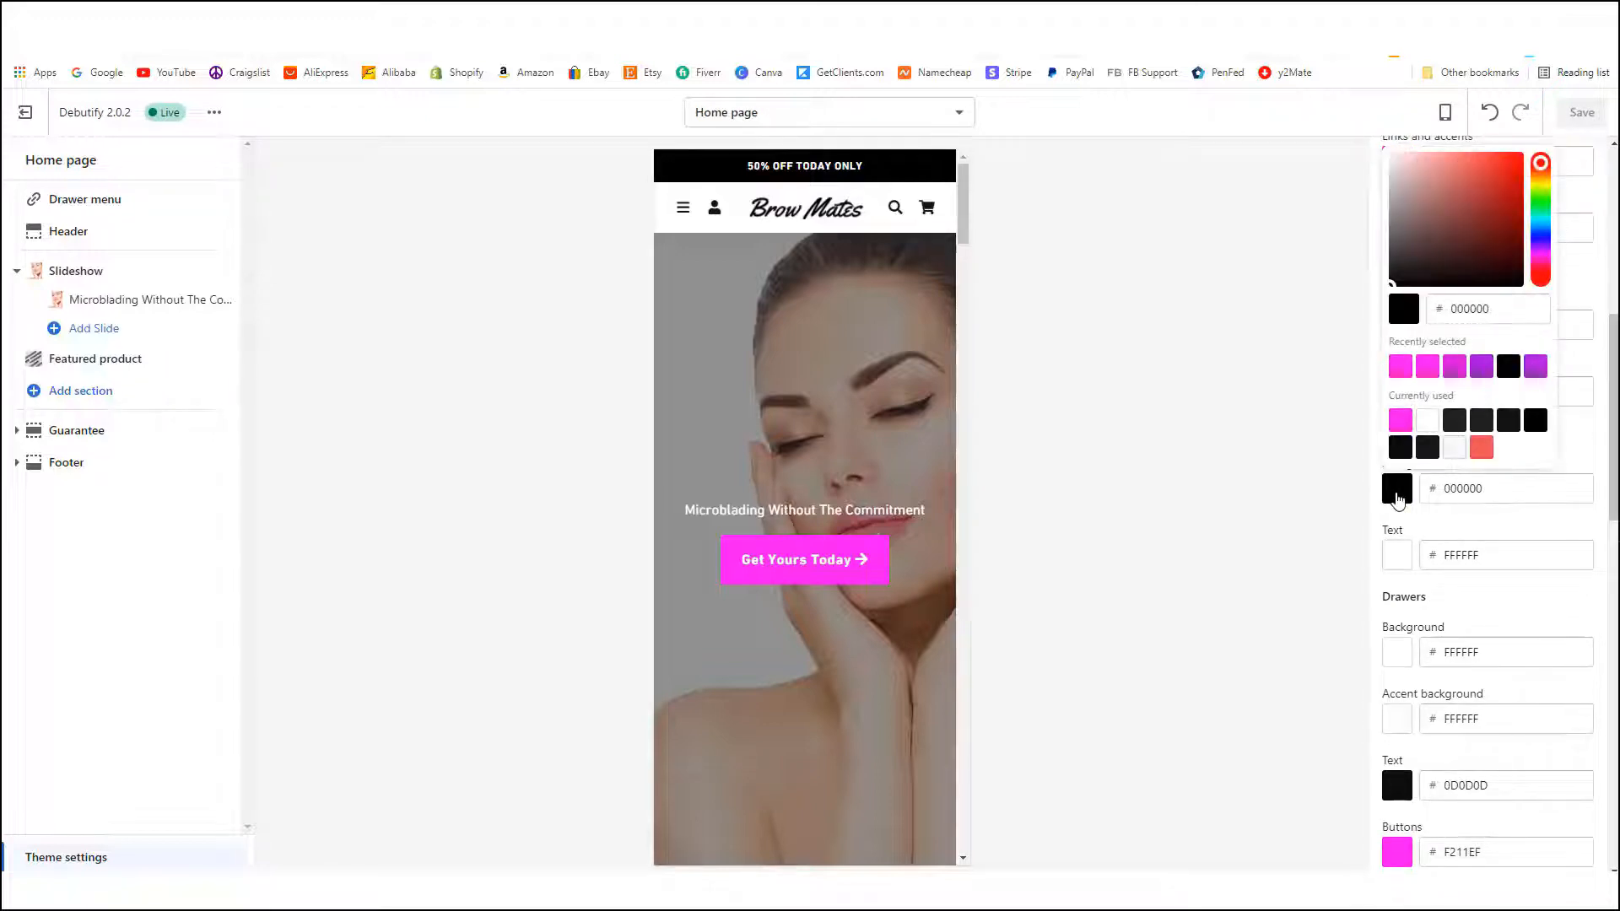
click(1400, 365)
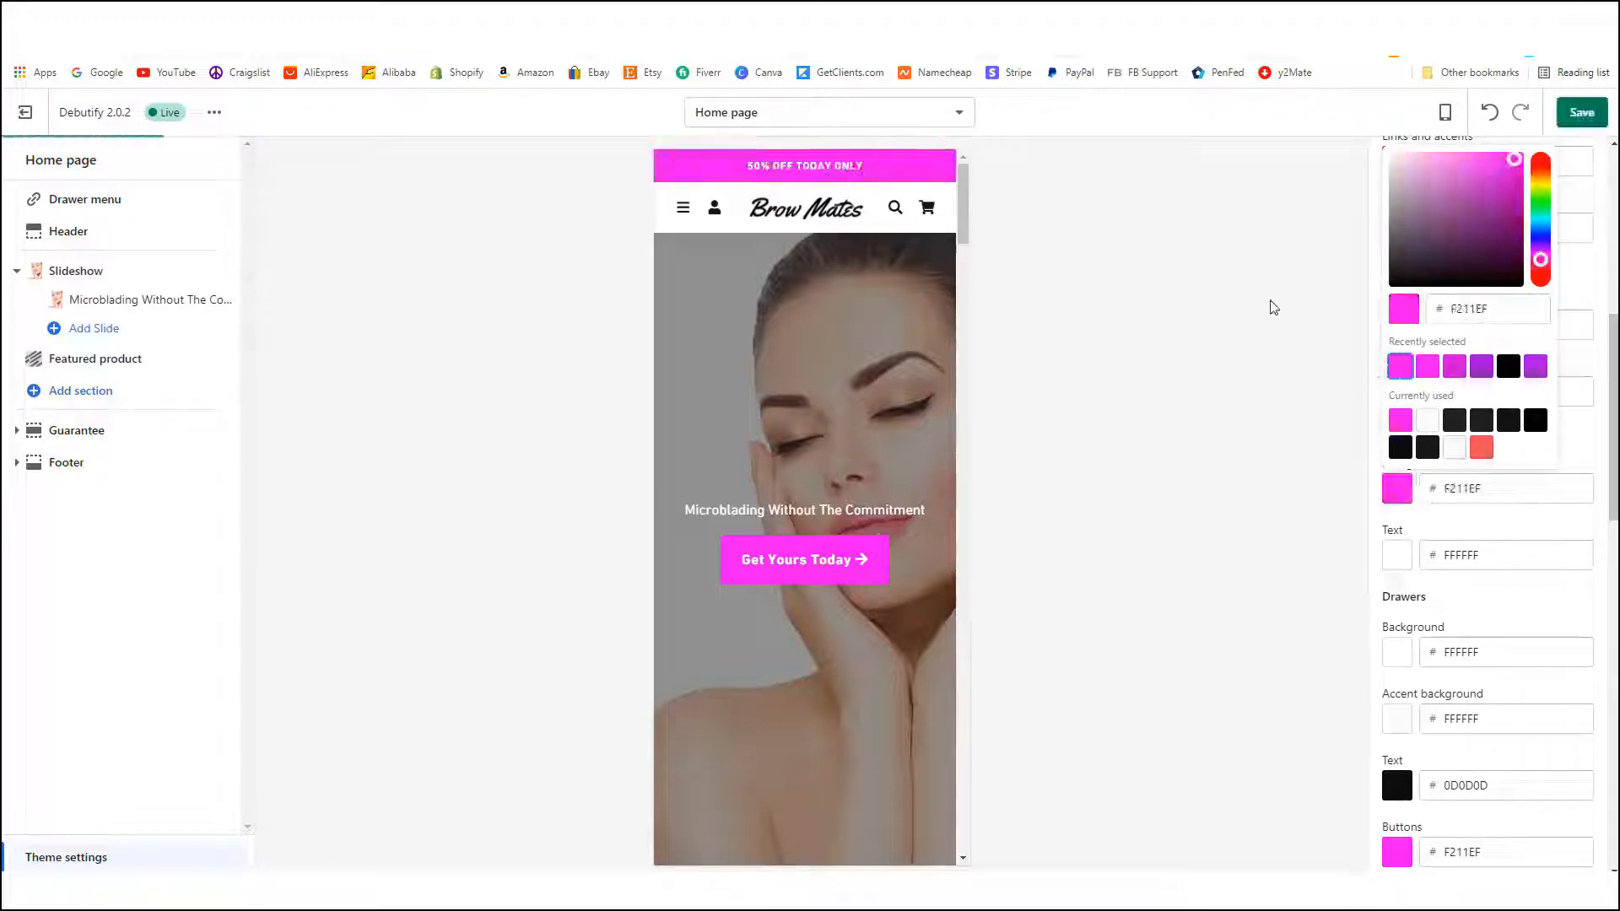
click(929, 346)
scroll(885, 461, down, 4)
scroll(886, 461, up, 5)
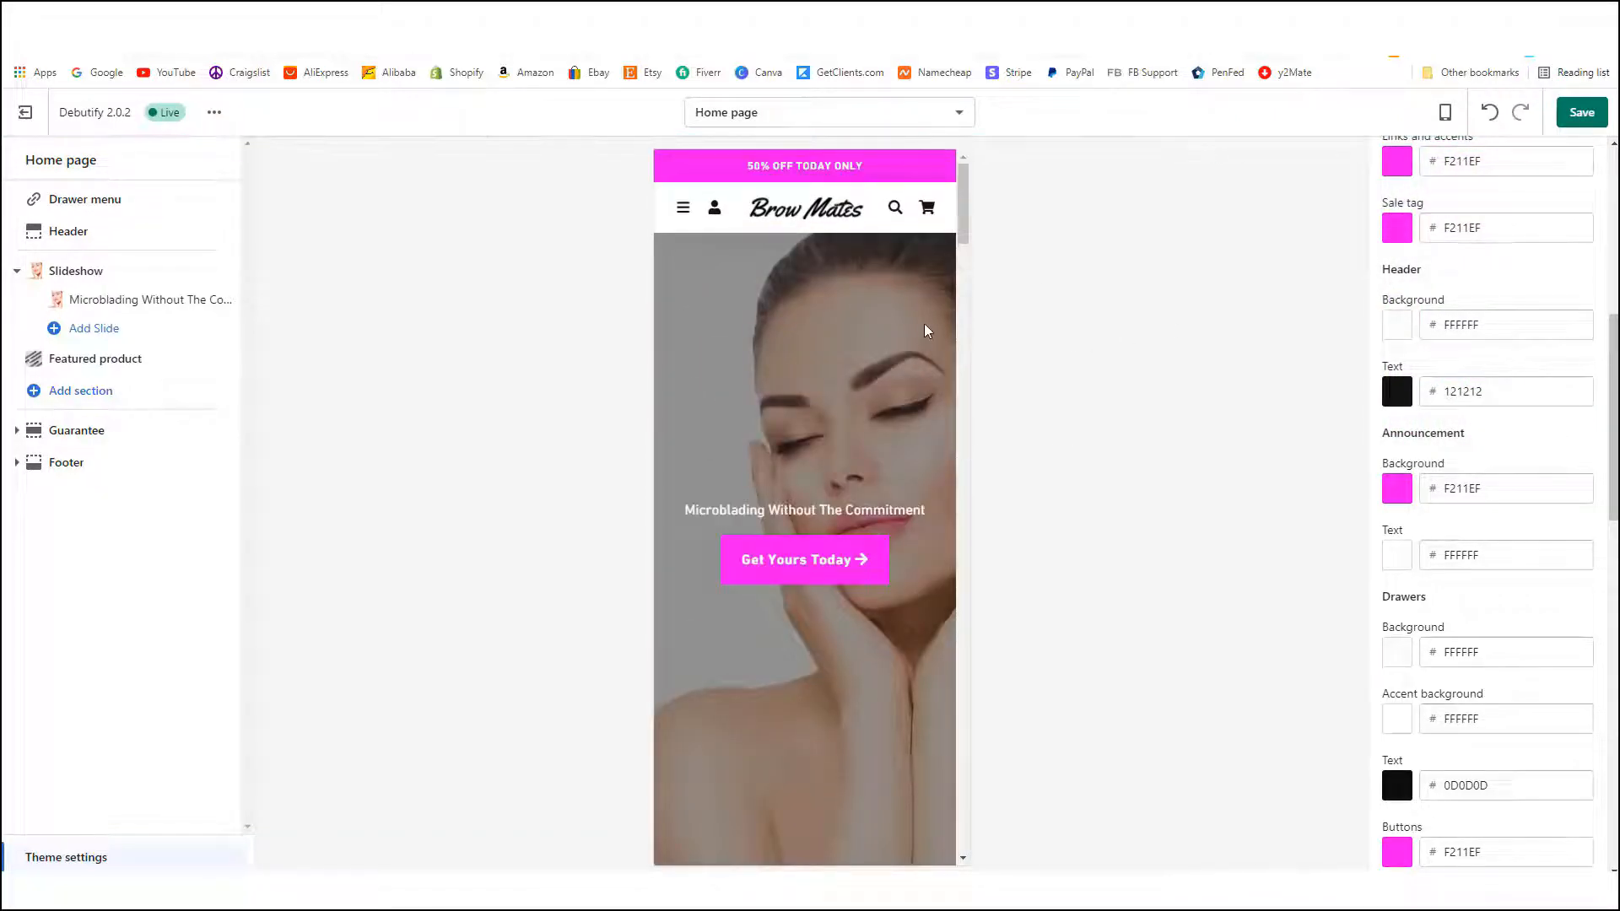
scroll(888, 396, down, 3)
scroll(886, 437, up, 3)
- Try 161616 as the announcement bar's background color, and set it back to F211EF
click(1397, 489)
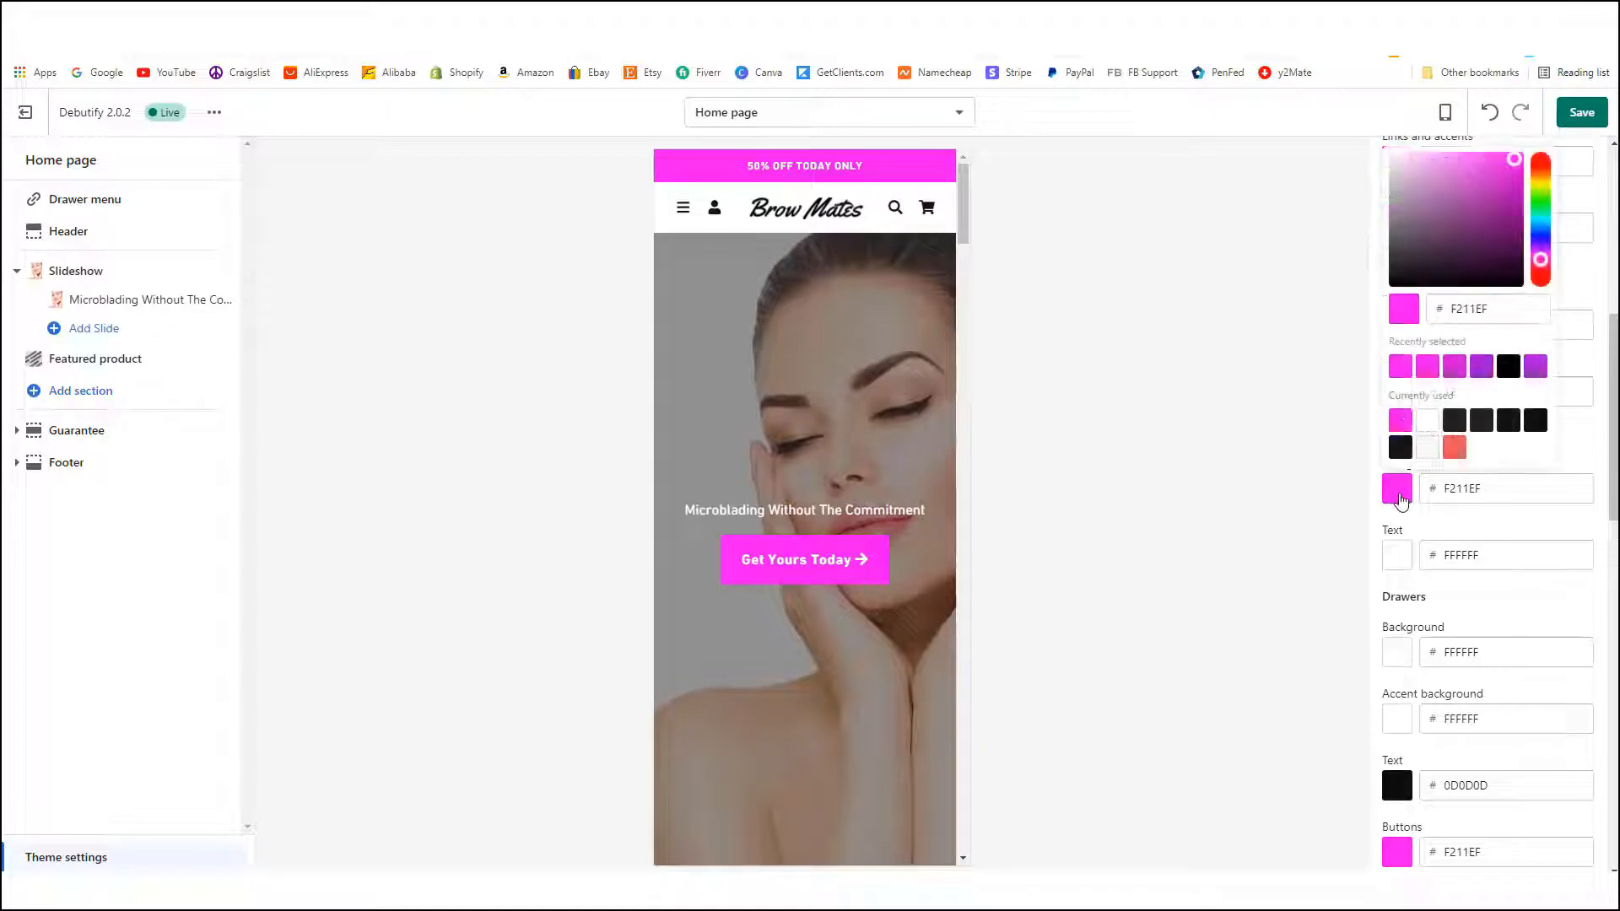
click(1401, 448)
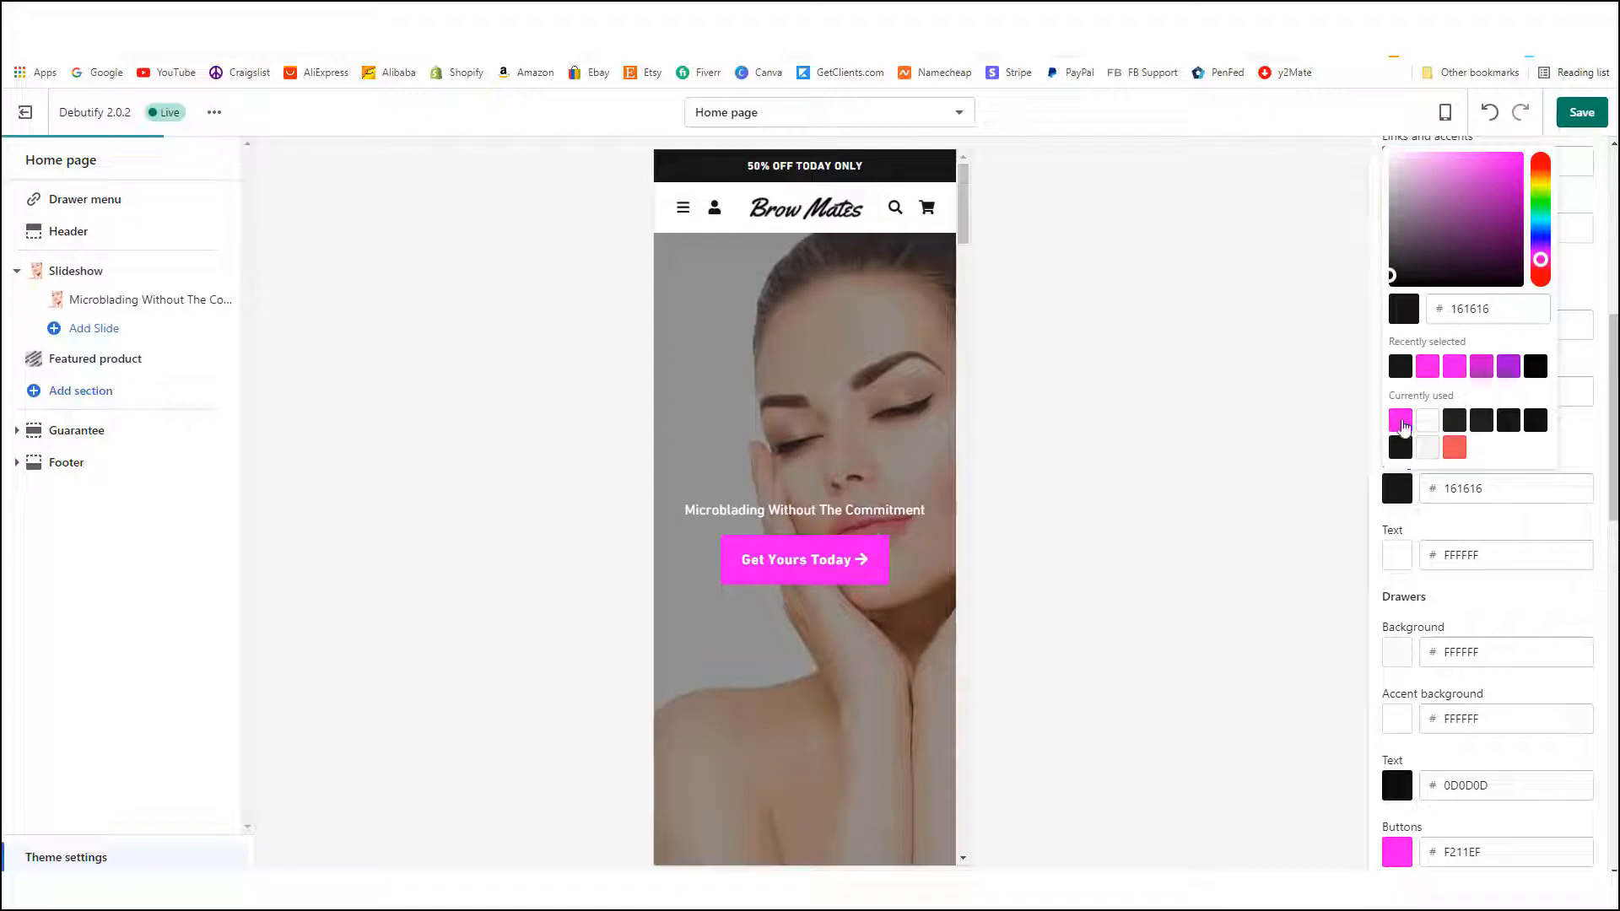
click(1402, 421)
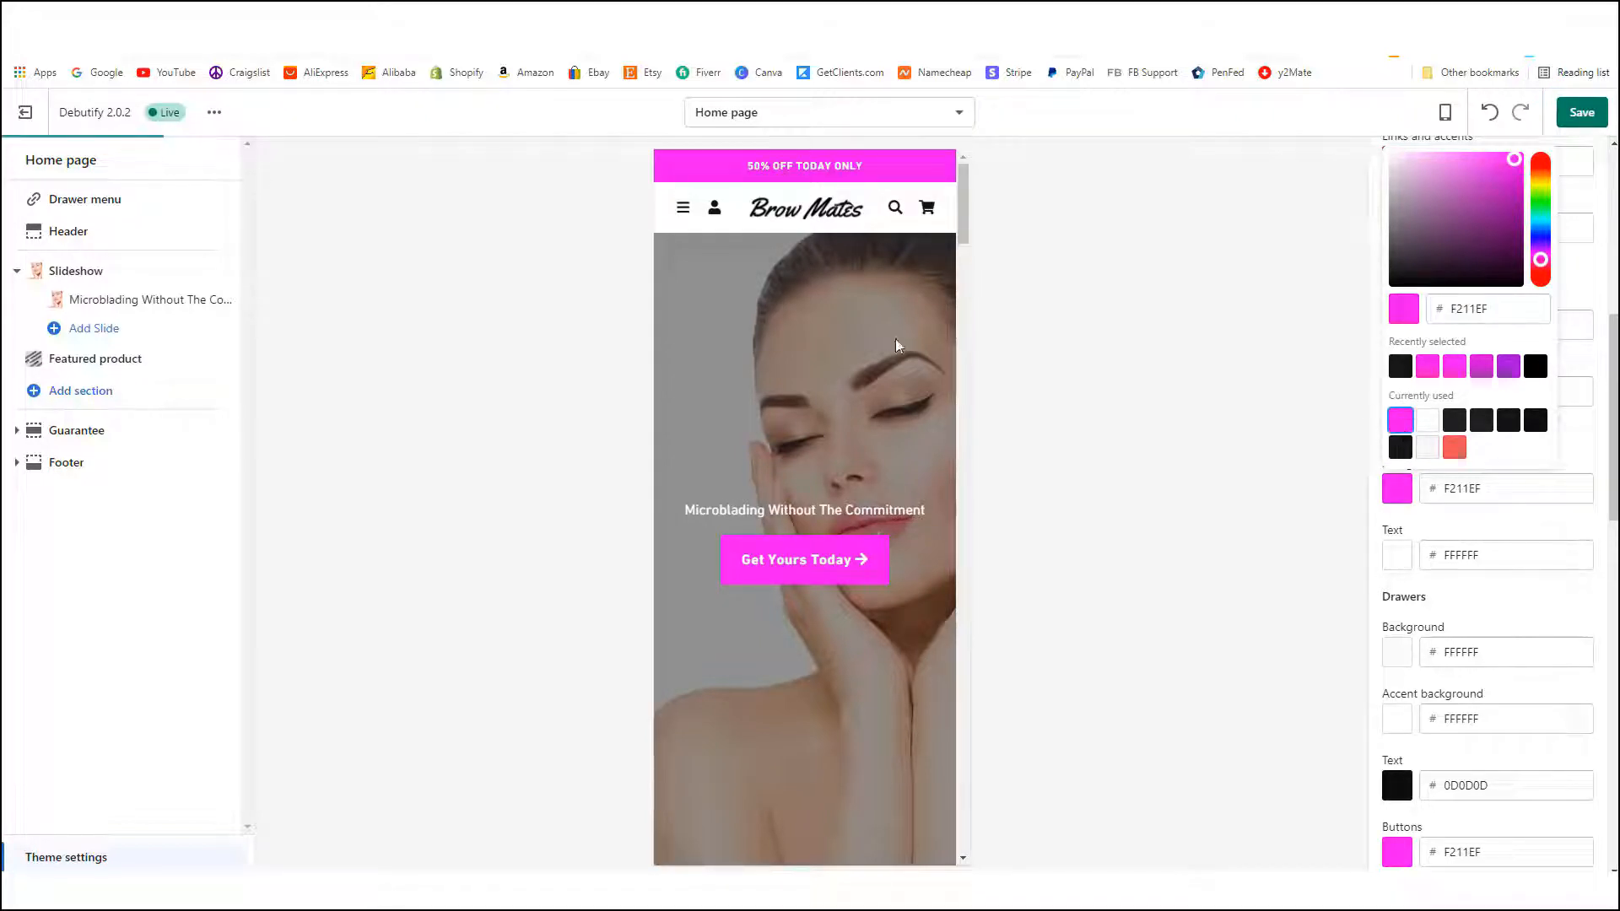
- Review the pink announcement bar in the home page preview and save the theme changes
scroll(886, 422, down, 3)
scroll(878, 498, up, 3)
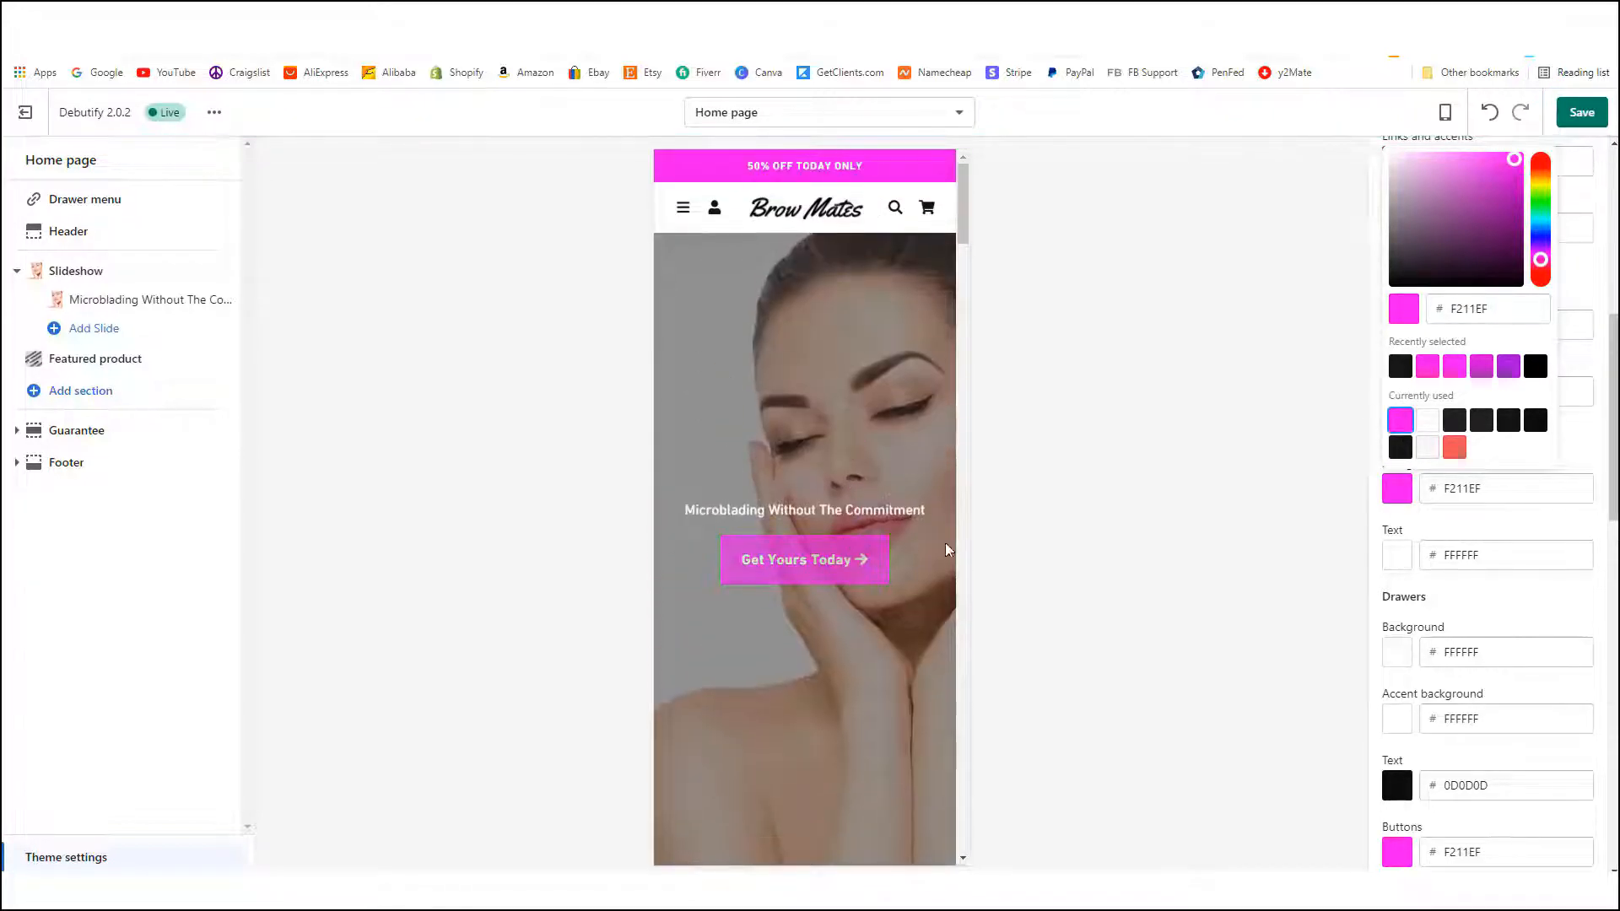
click(1329, 439)
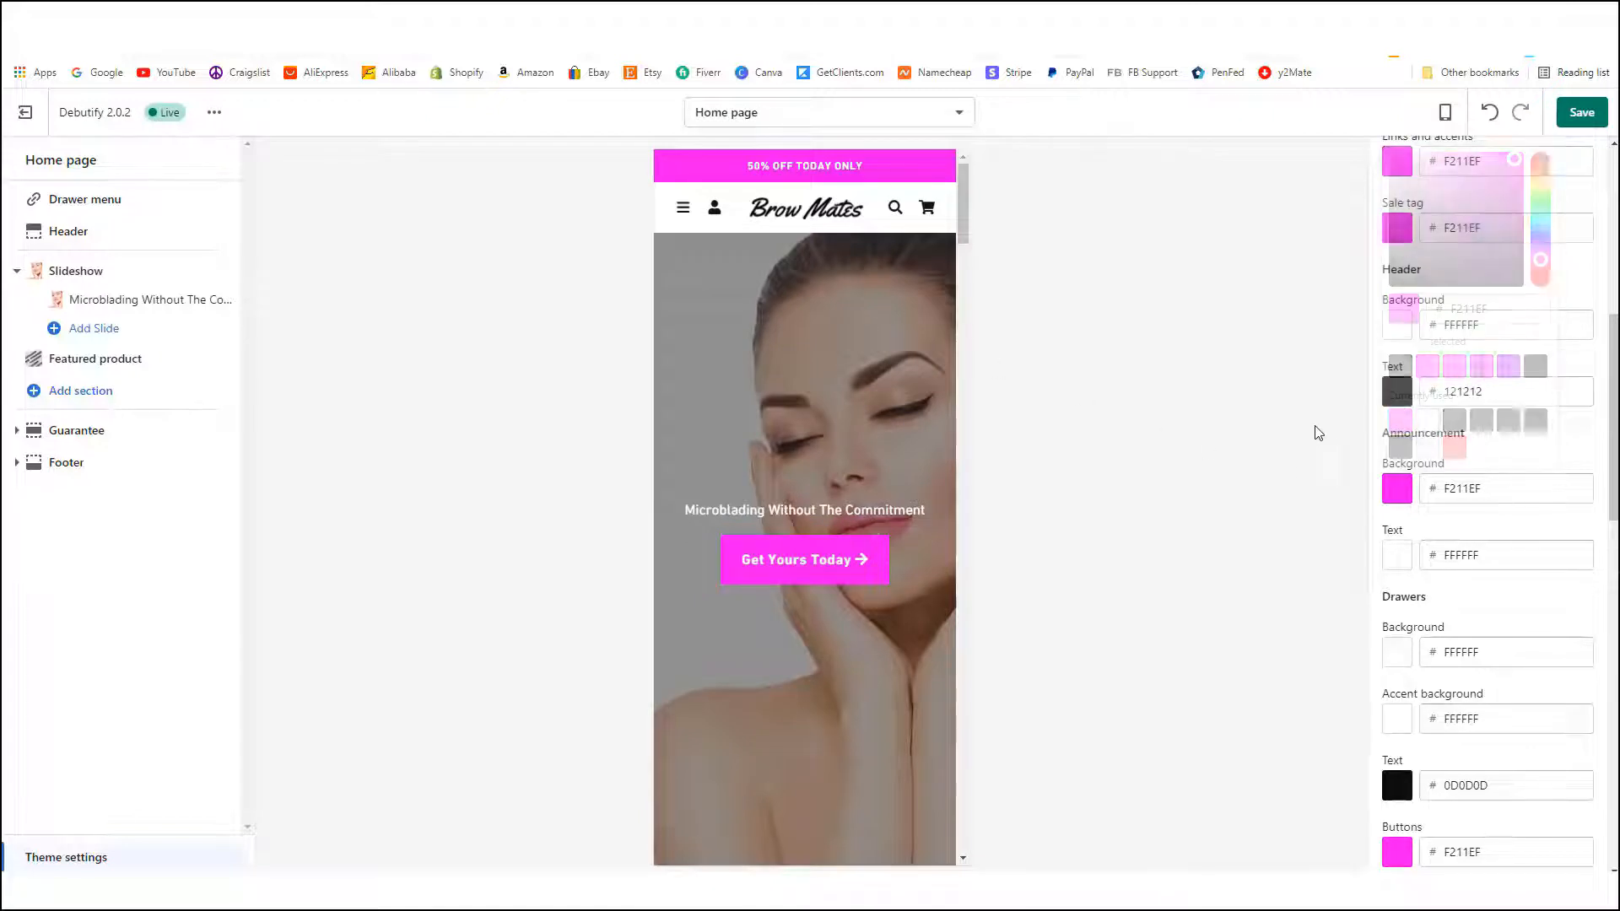
click(1582, 115)
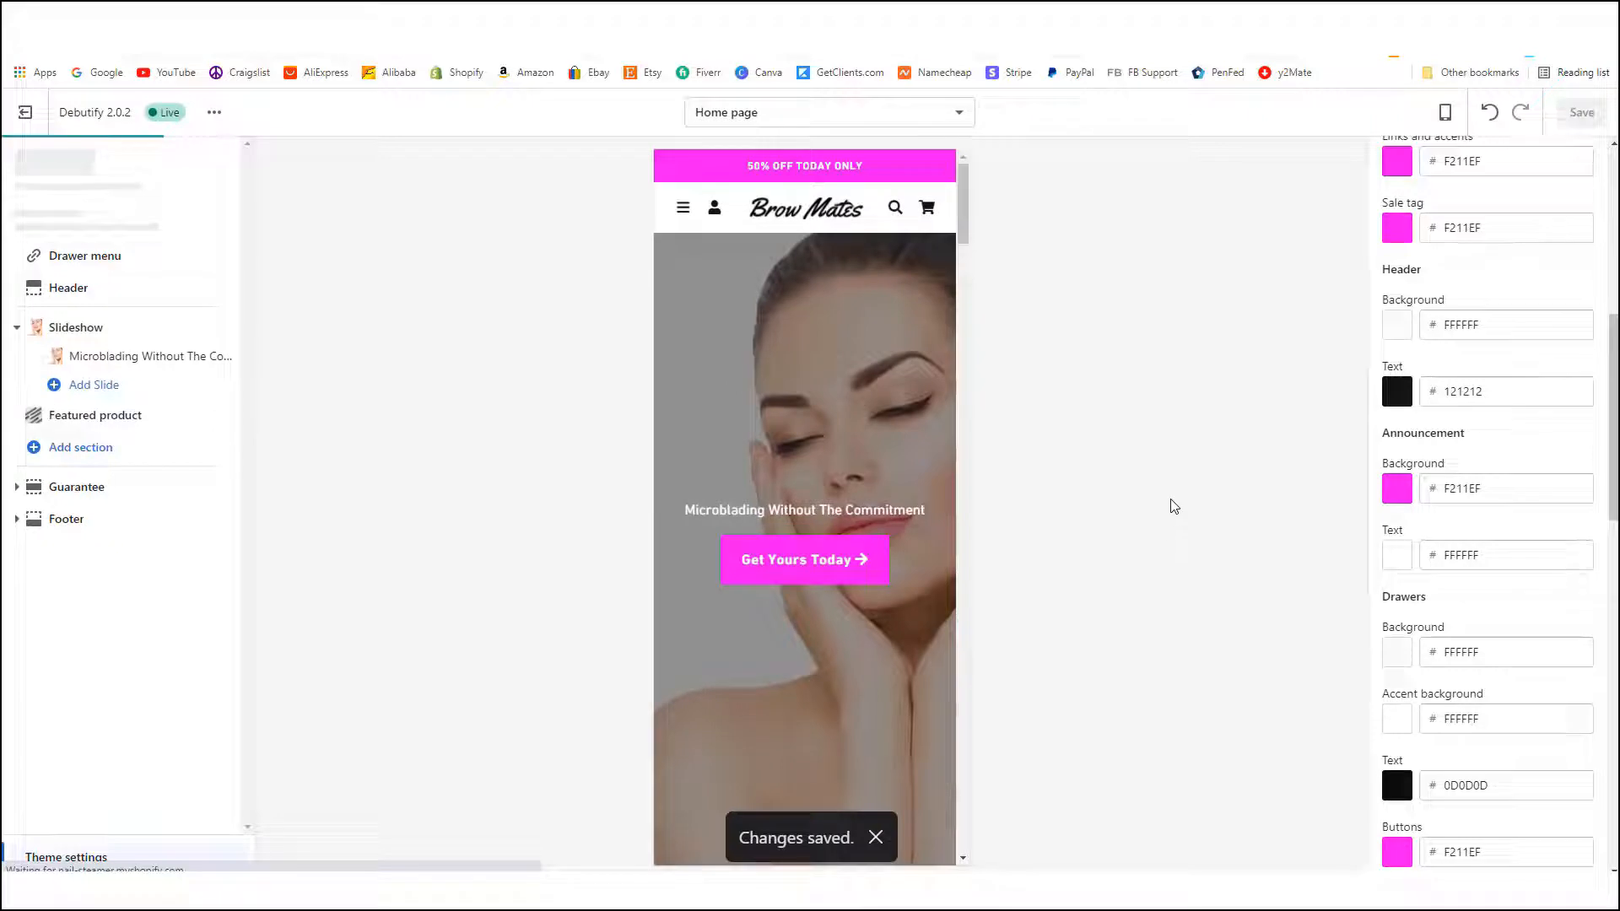
- Open the Microblading Pen product page from the slideshow's Get Yours Today link and review it down to the testimonials and customer reviews
click(814, 486)
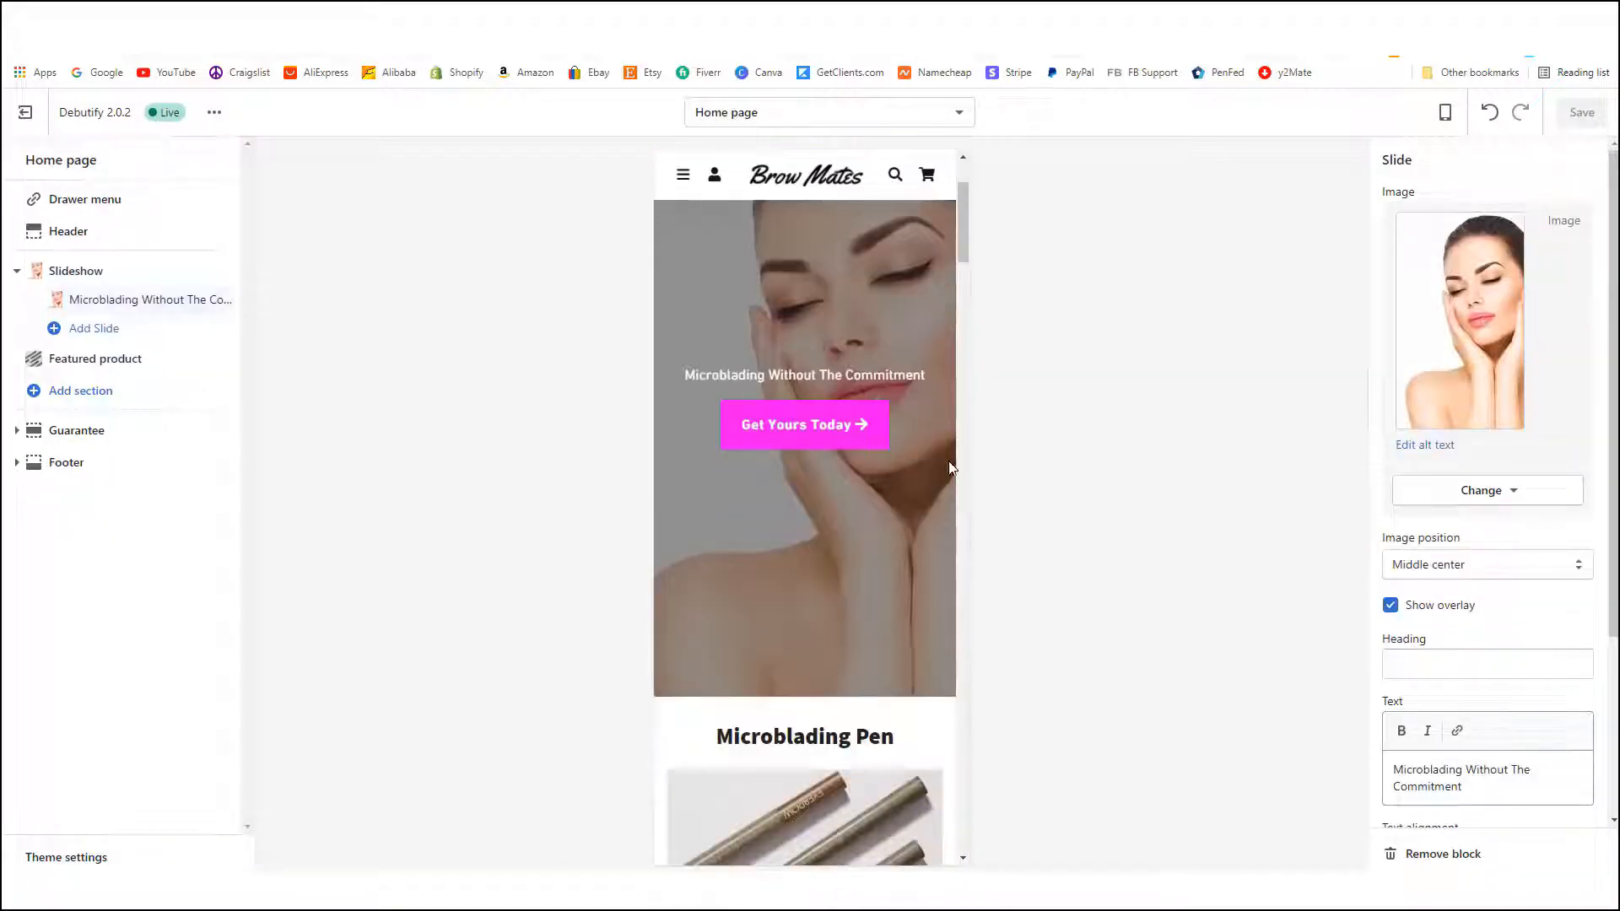
click(821, 571)
scroll(819, 591, down, 3)
scroll(817, 593, down, 15)
scroll(872, 616, down, 10)
scroll(877, 550, up, 2)
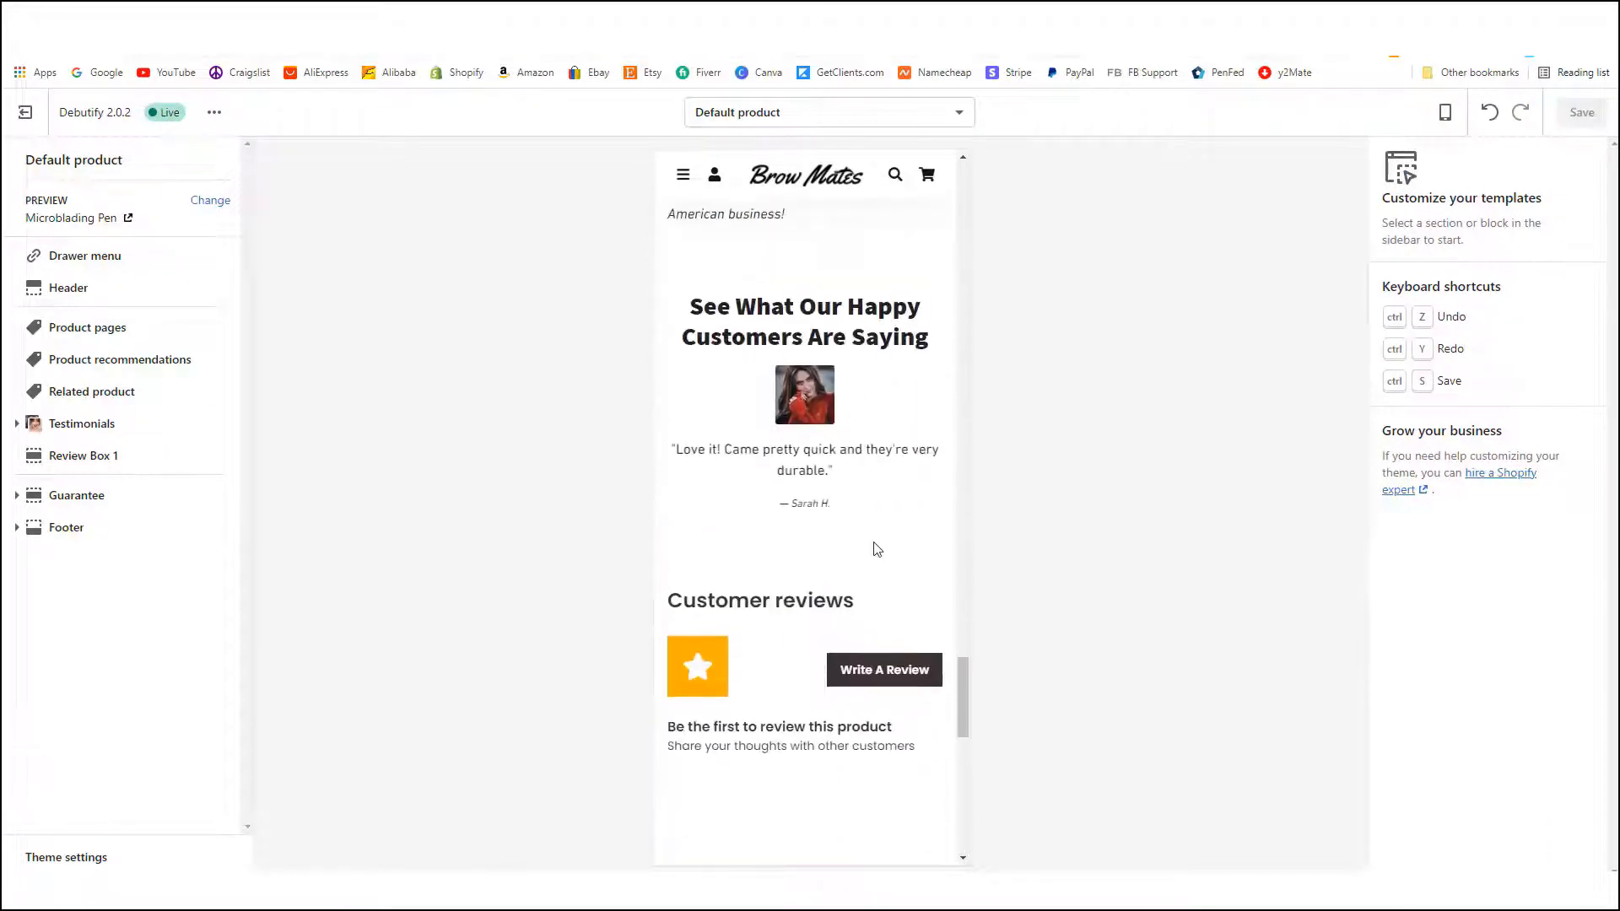
scroll(877, 549, up, 1)
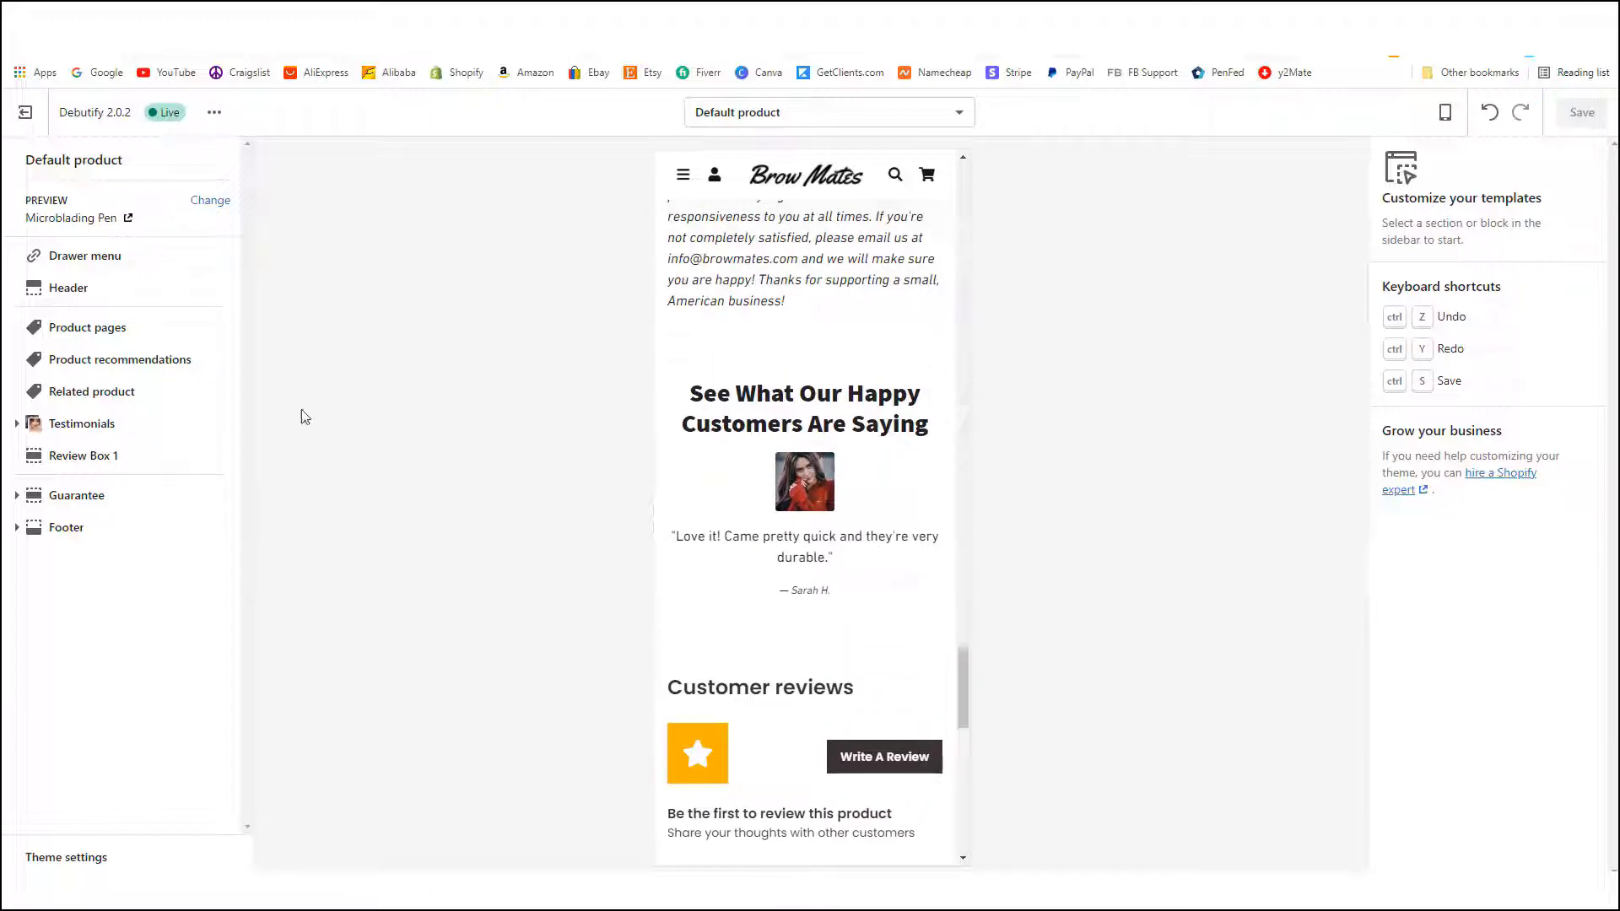
- Hide all four testimonials in the product page's Testimonials section and check the customer reviews area in the preview
click(110, 428)
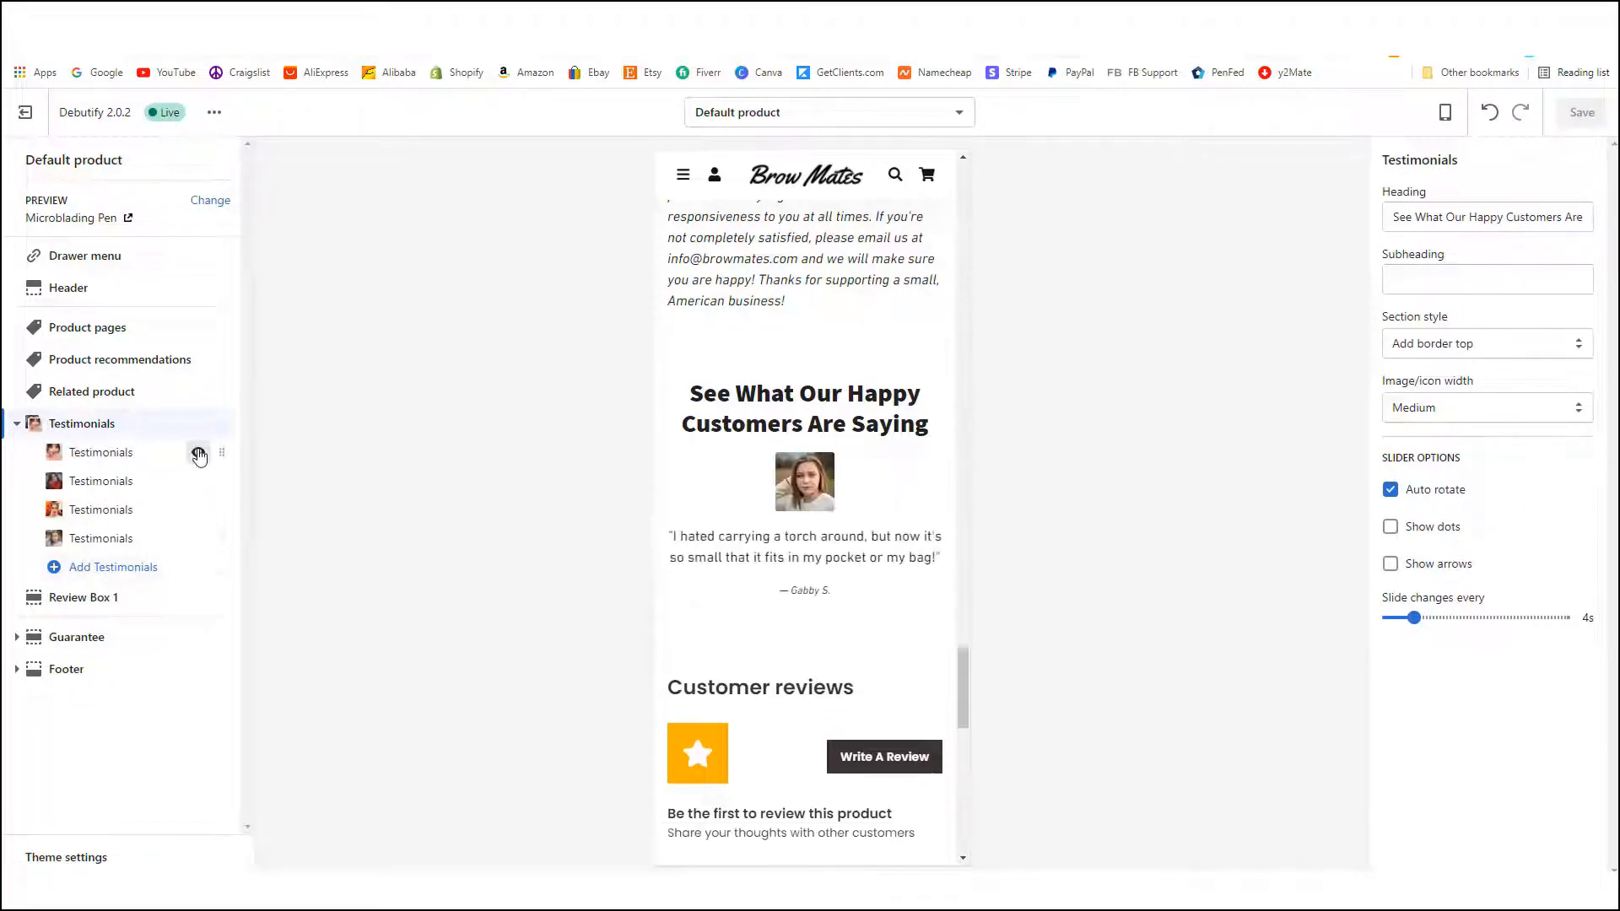
click(198, 453)
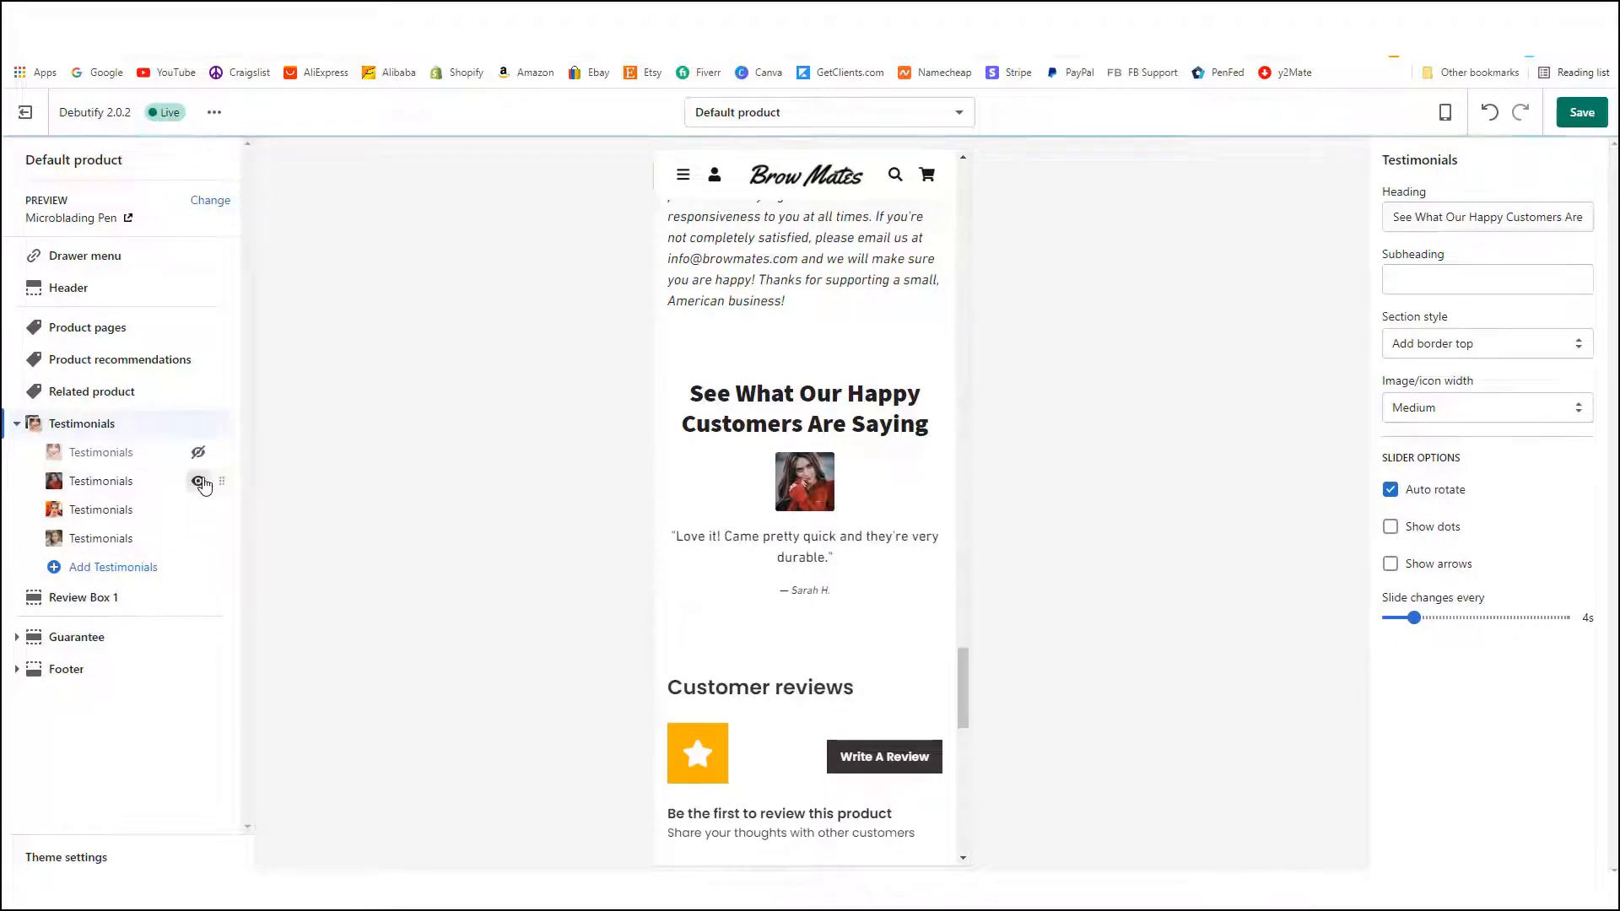
click(198, 481)
click(198, 509)
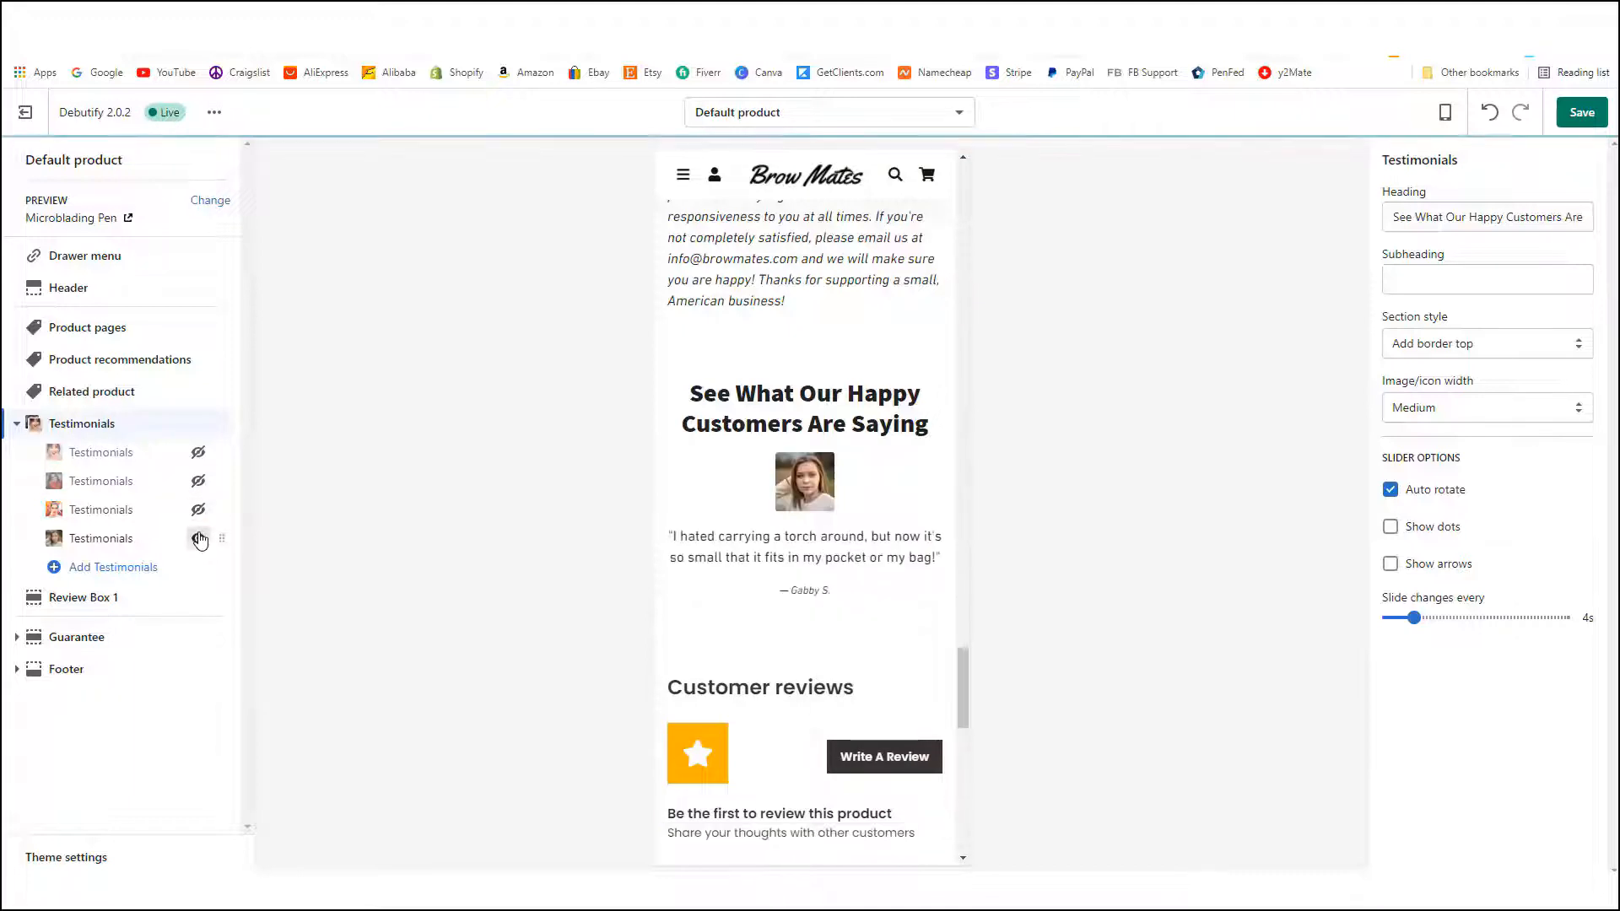
click(198, 538)
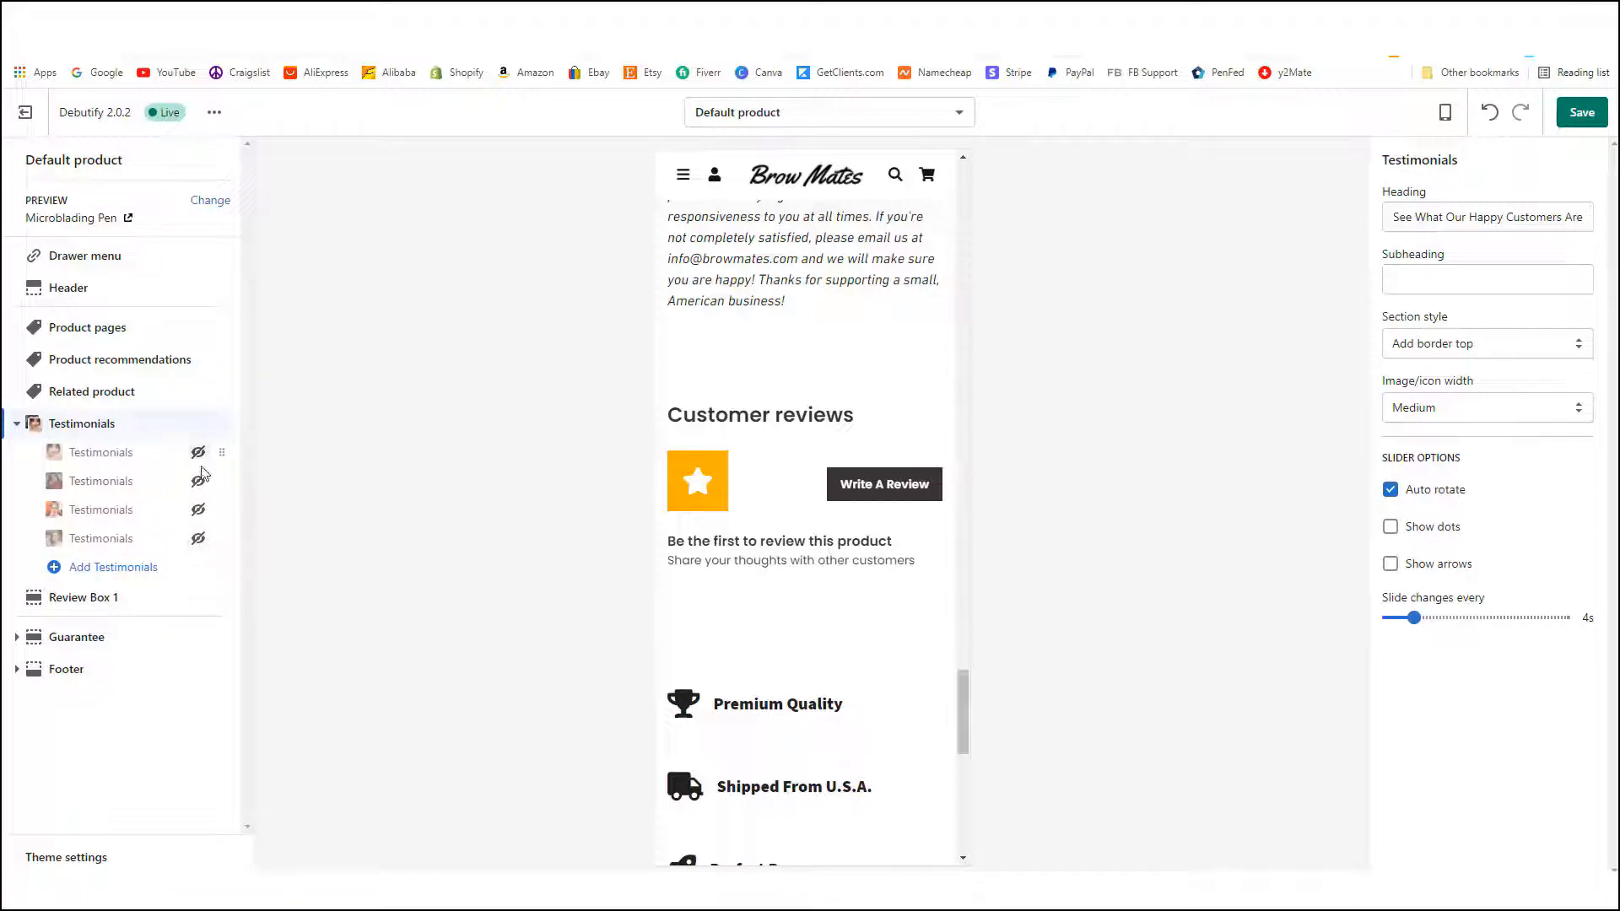
scroll(759, 371, down, 2)
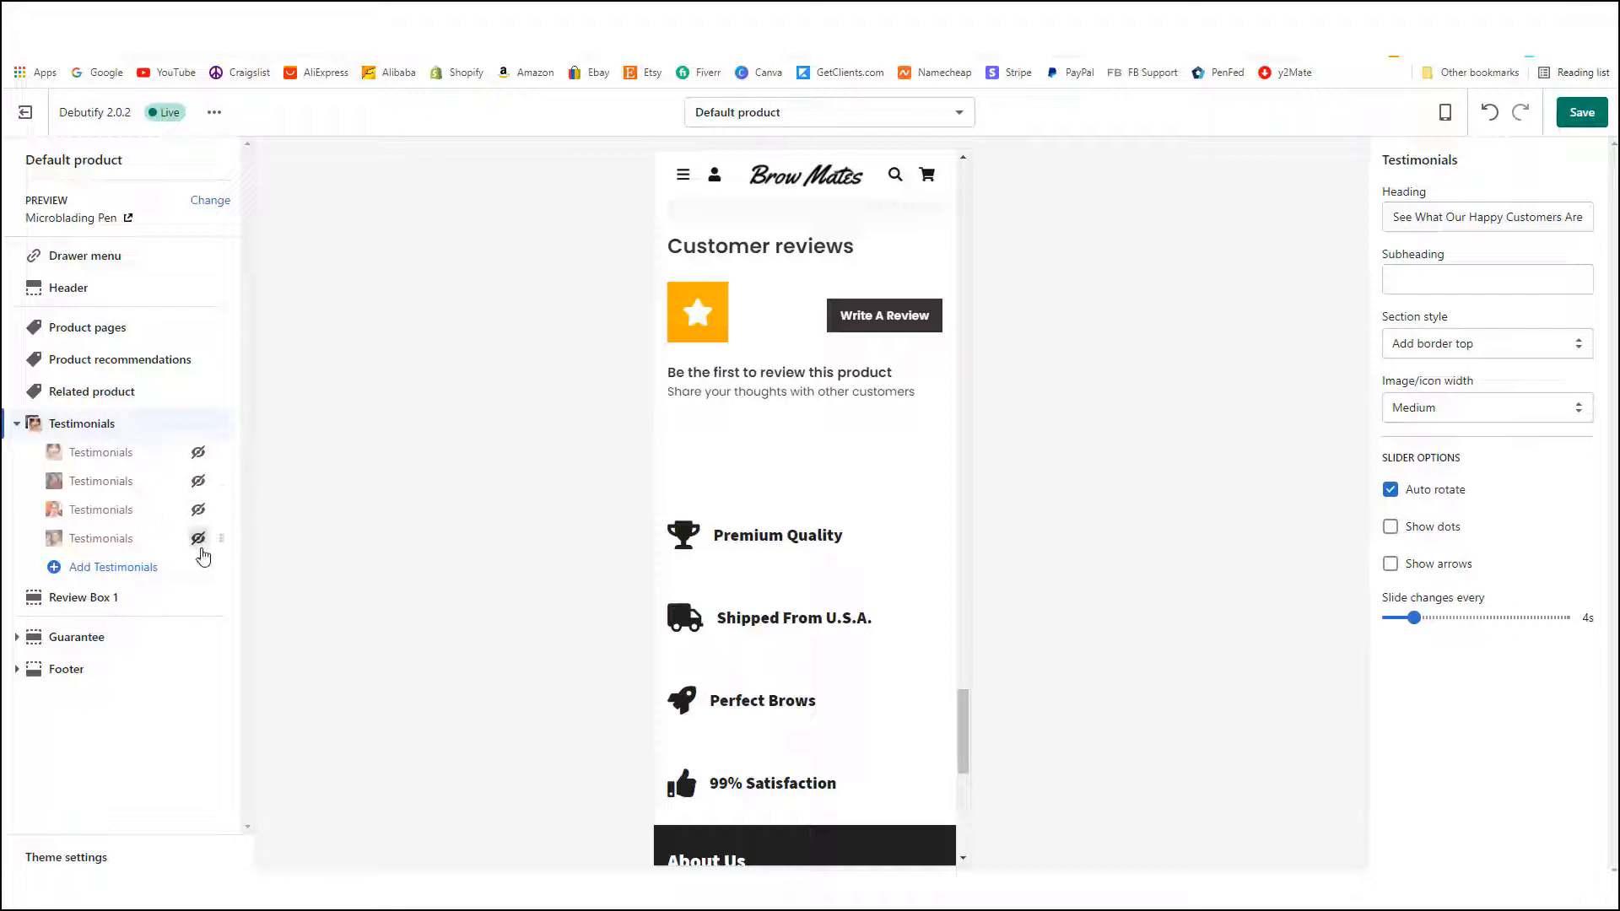
scroll(892, 446, up, 2)
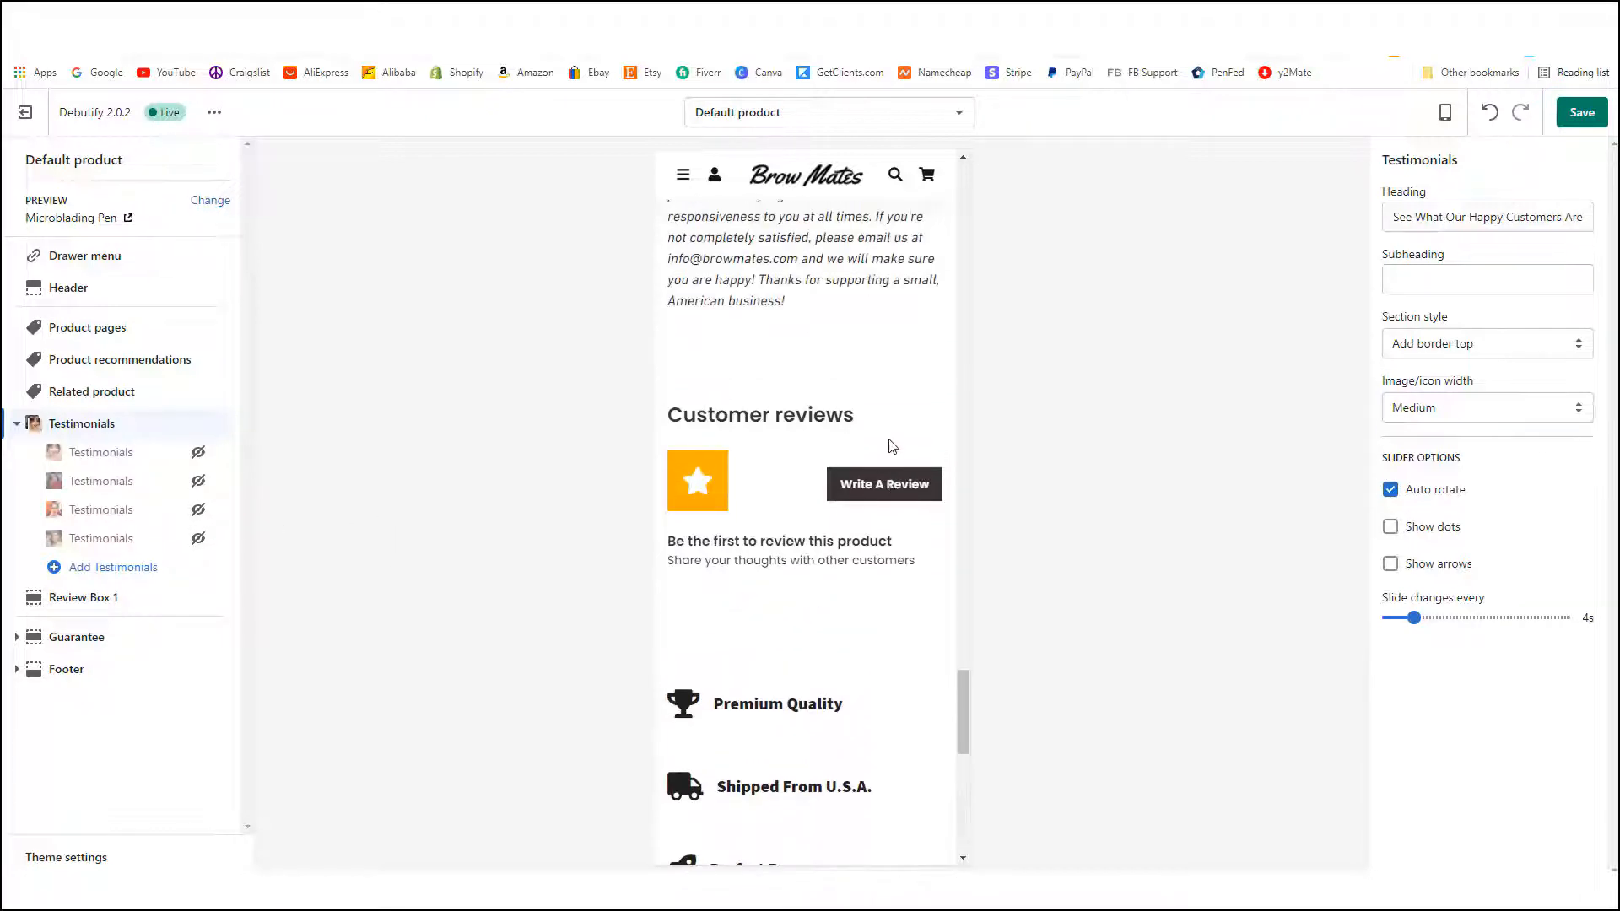
scroll(789, 633, up, 4)
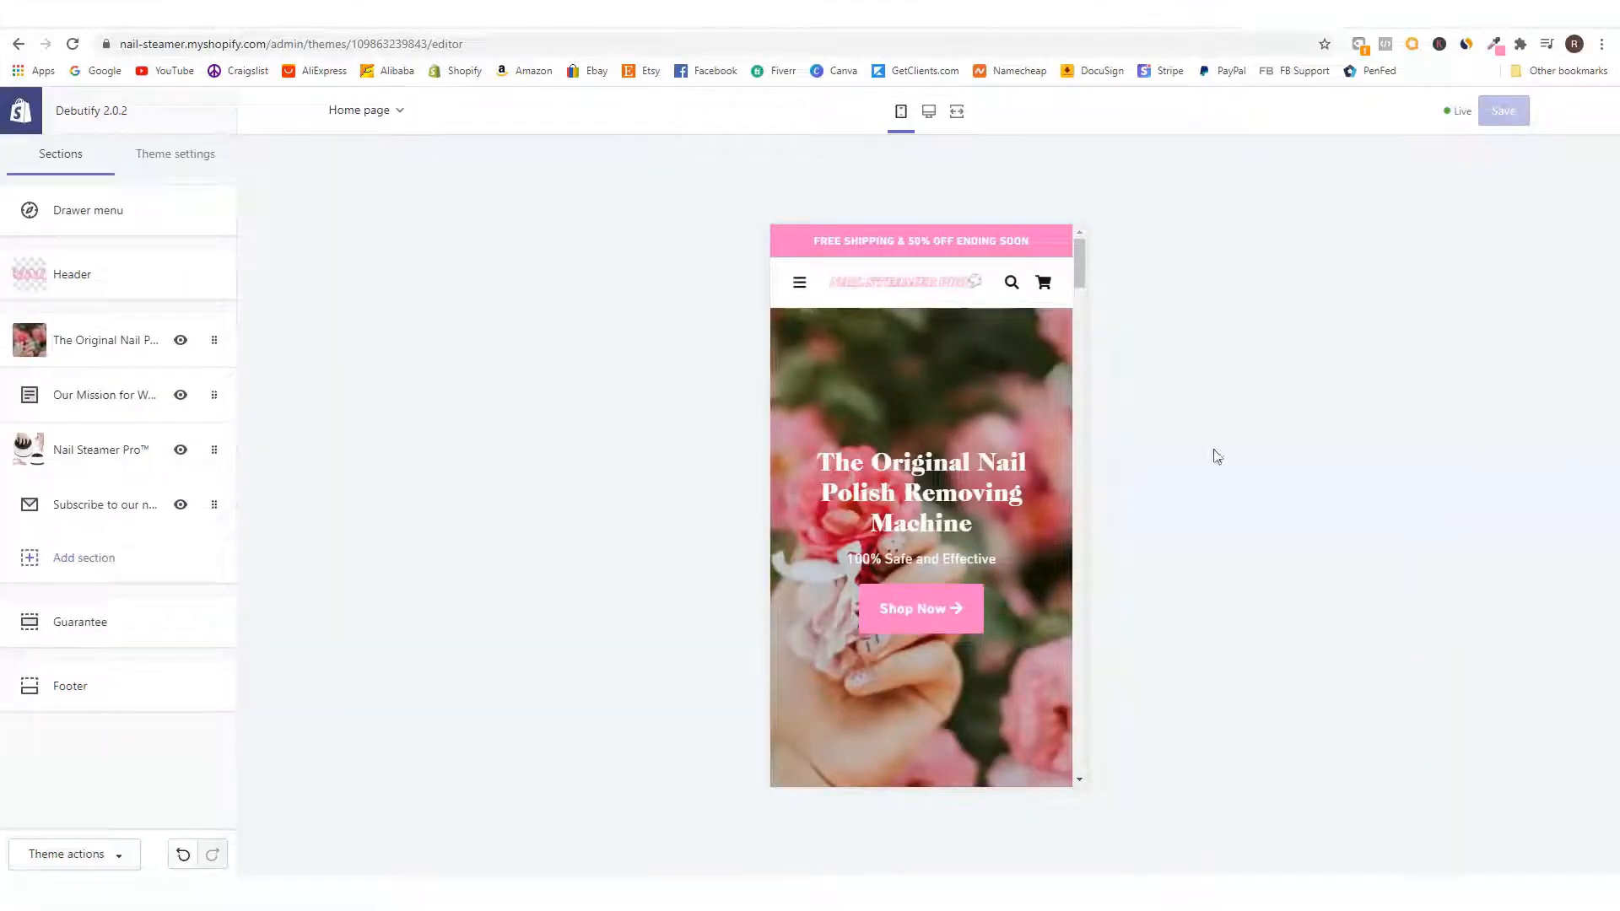
- In the Nail Steamer theme editor, view the links in the store preview's navigation menu and close it
click(801, 286)
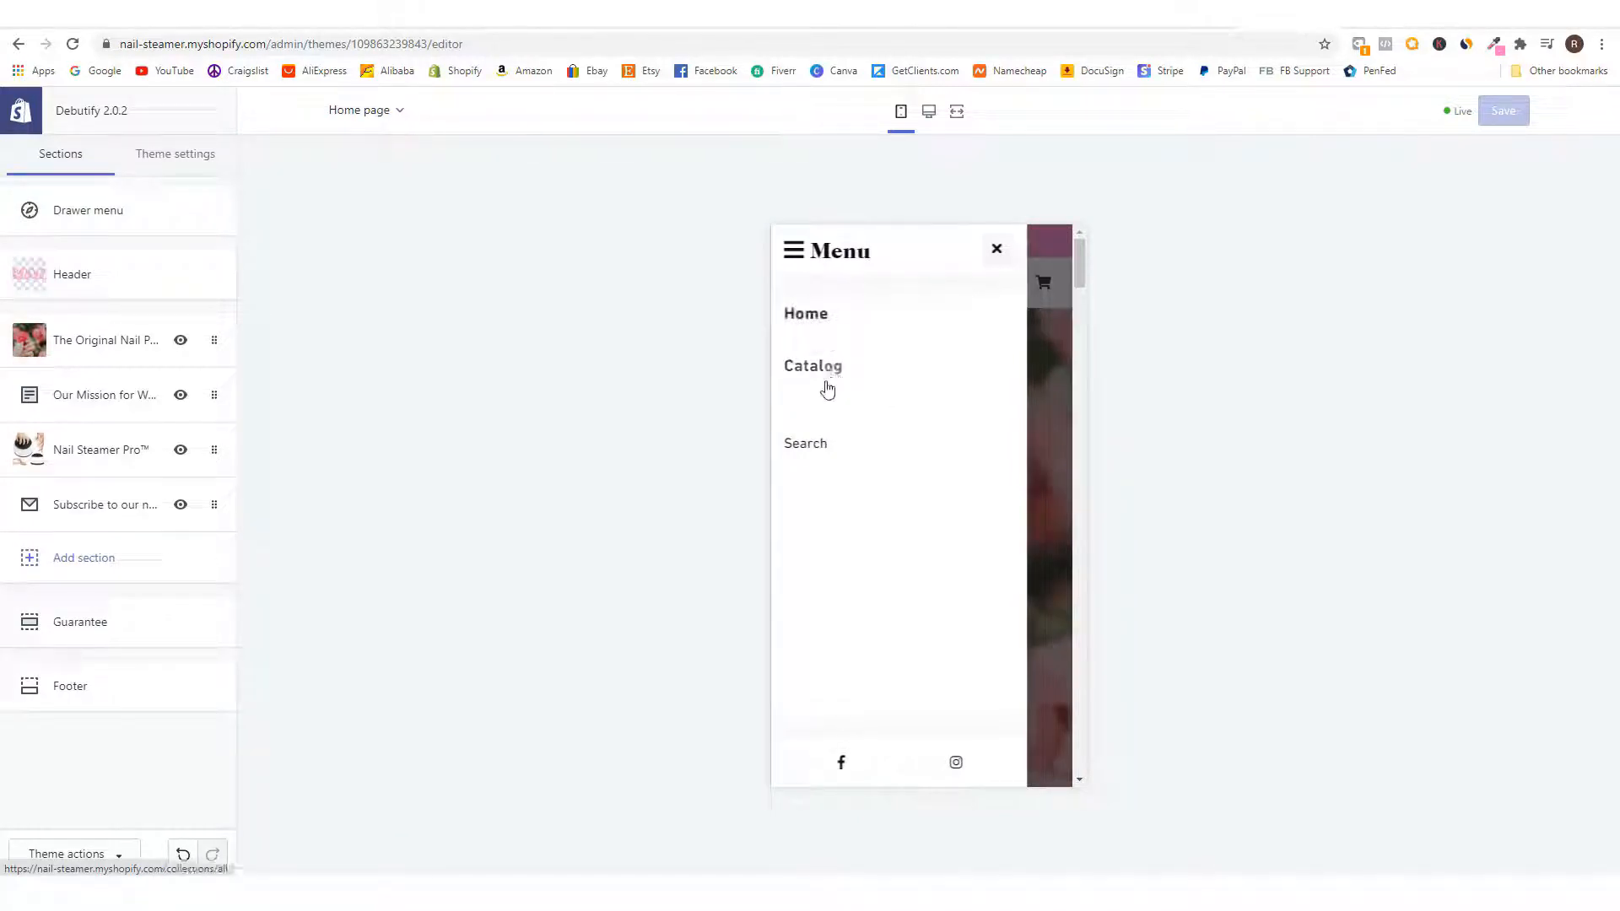
click(995, 252)
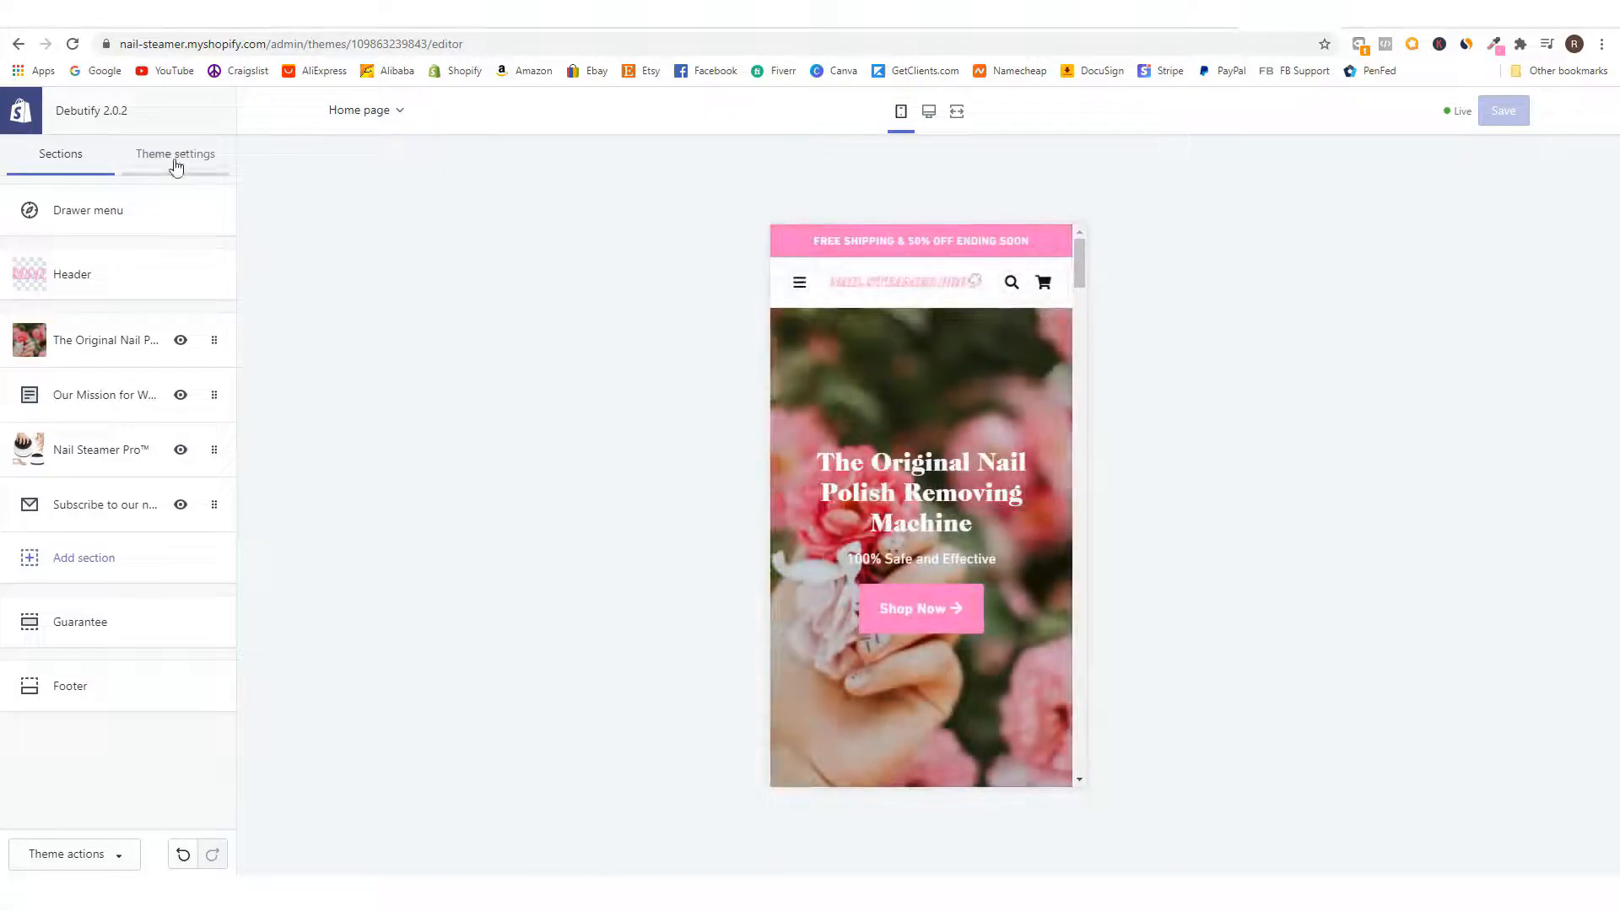
- Open the Nail Steamer store's admin in a new browser tab and go to its home page
right_click(22, 112)
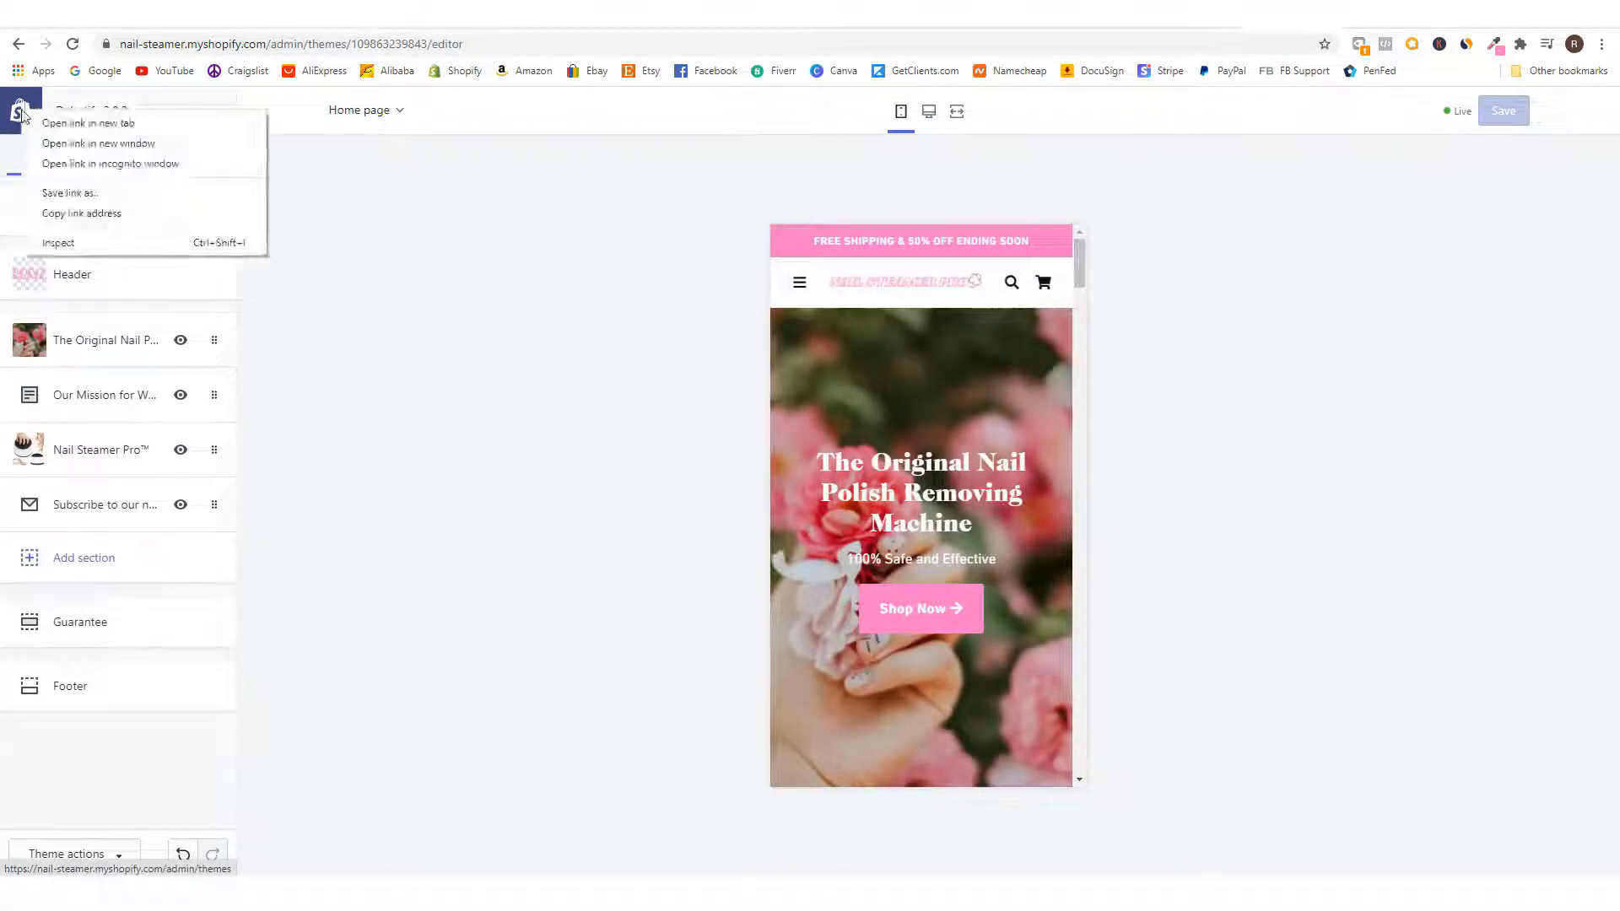
click(78, 126)
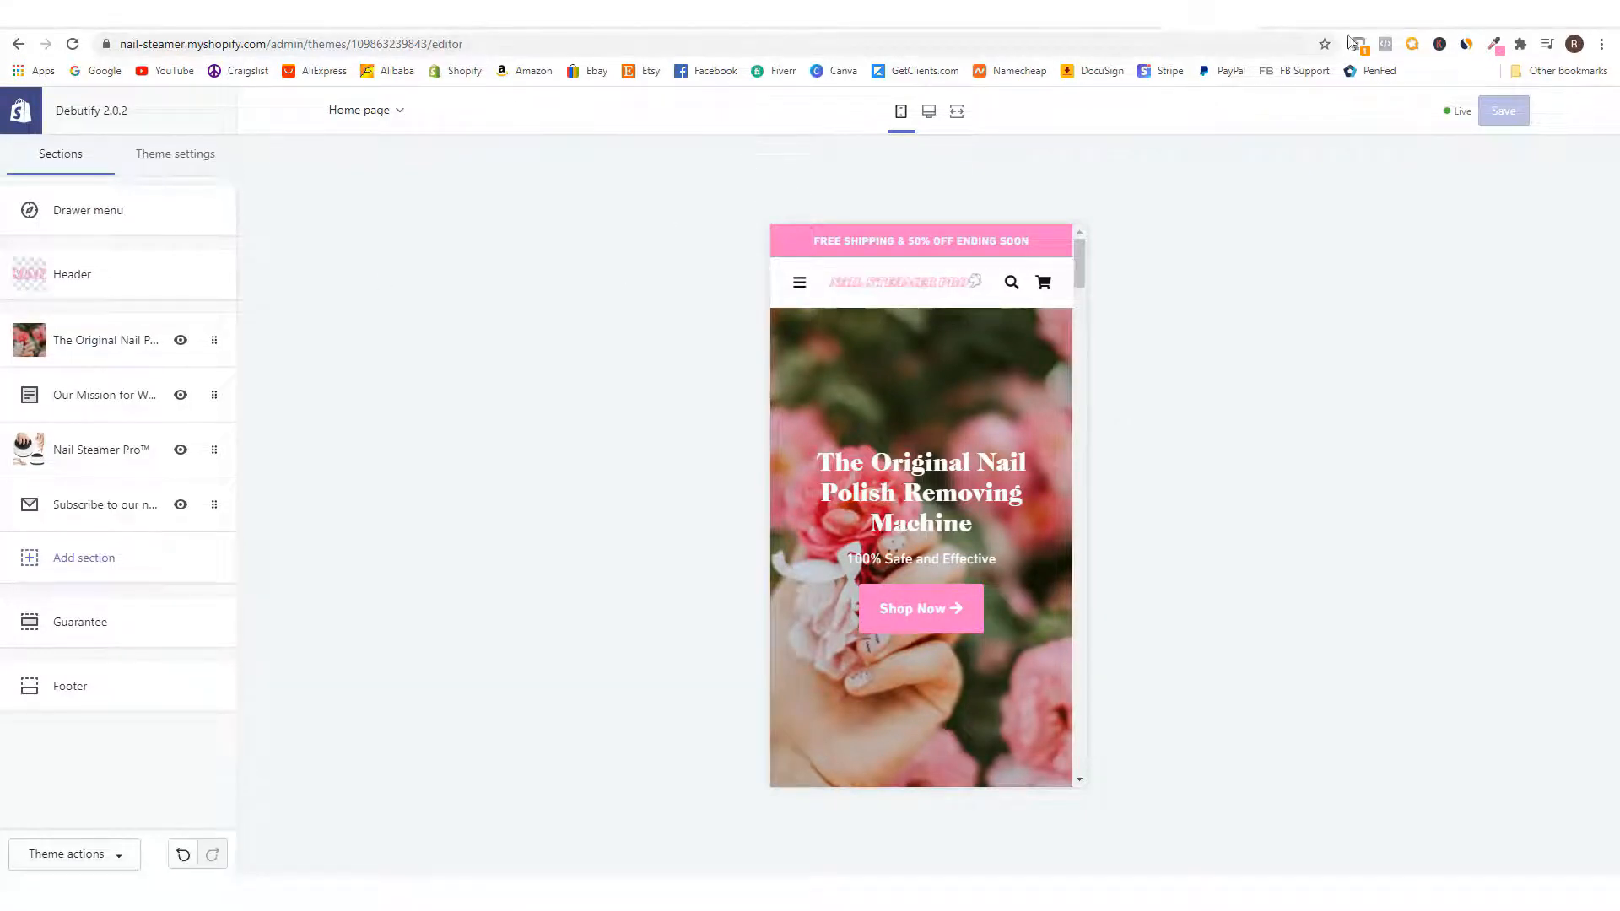
click(1302, 25)
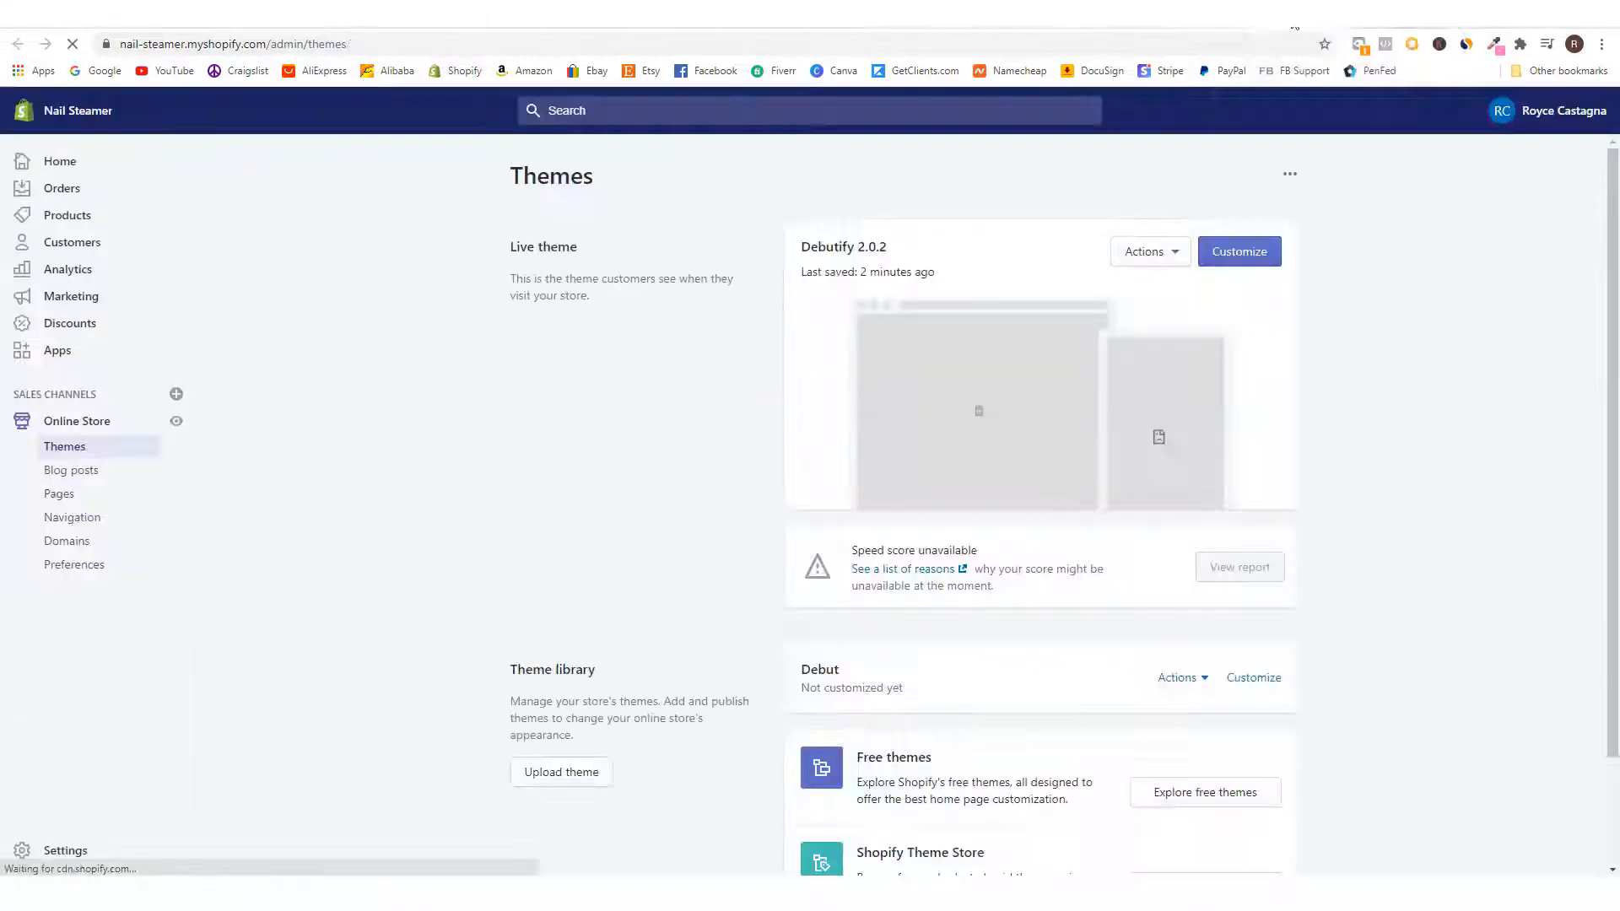
click(60, 162)
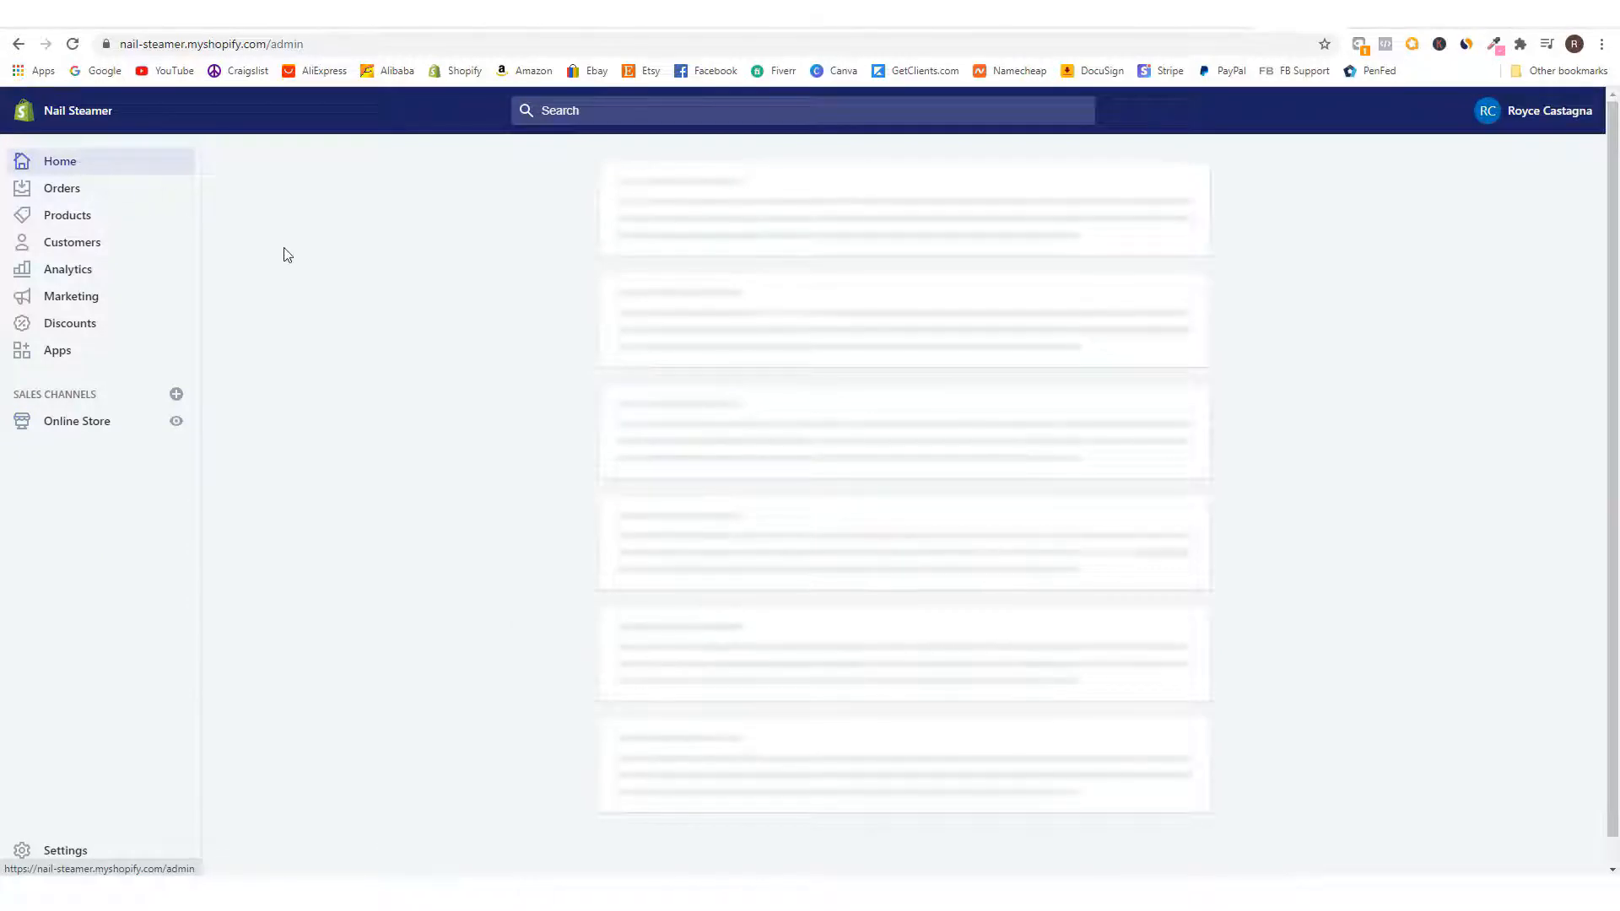
- Add a new page to the online store and title it Our Story
click(92, 425)
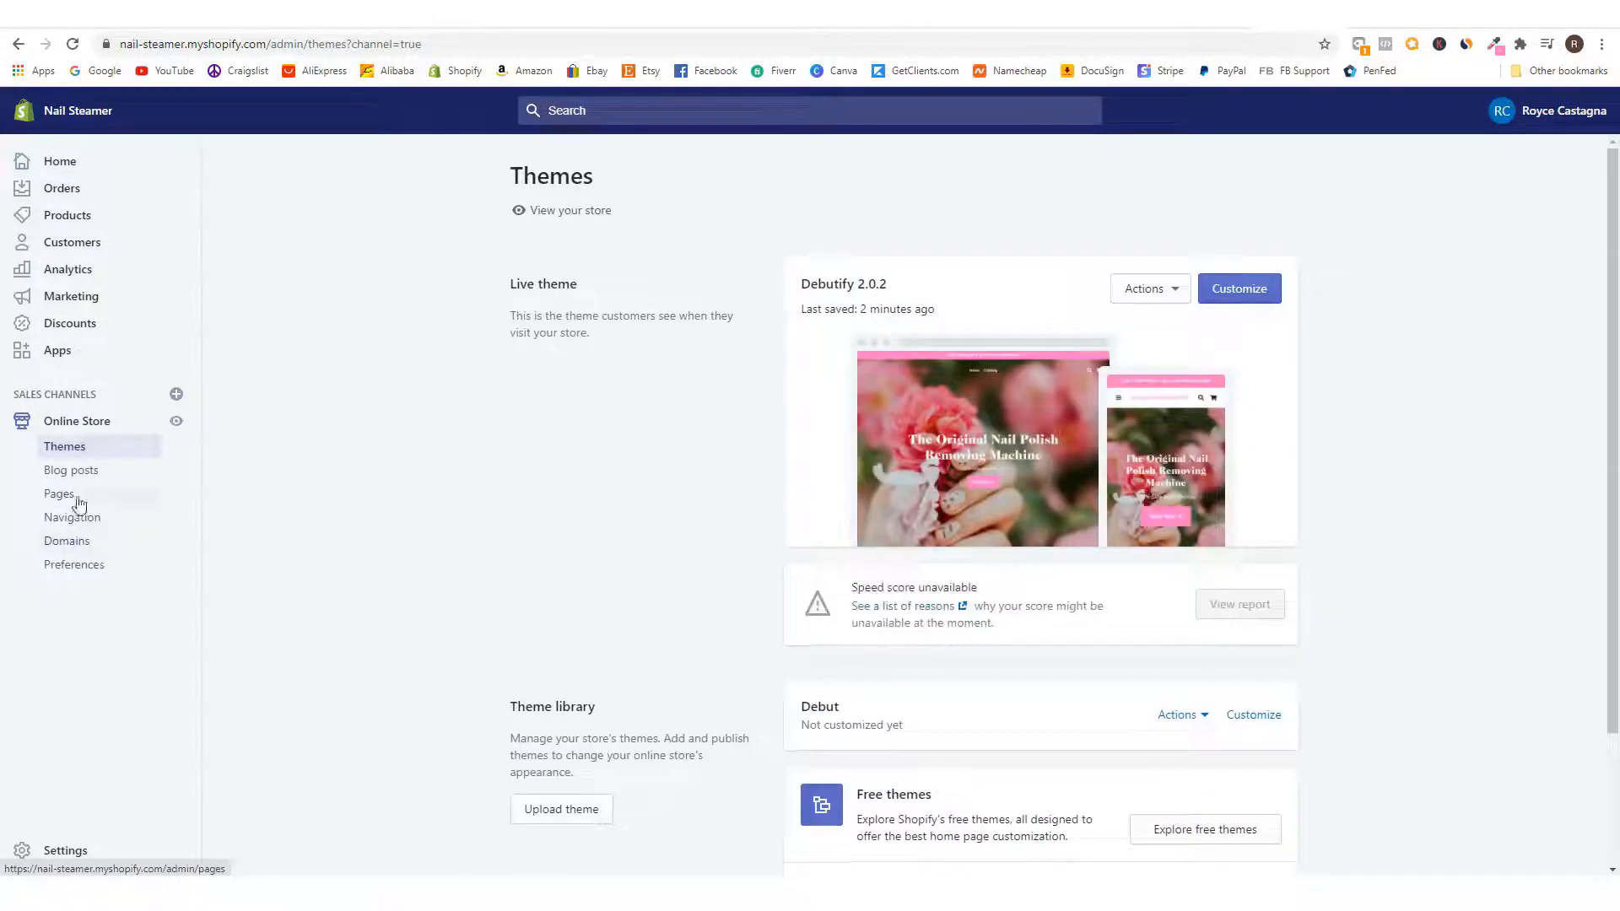
click(79, 498)
click(1283, 212)
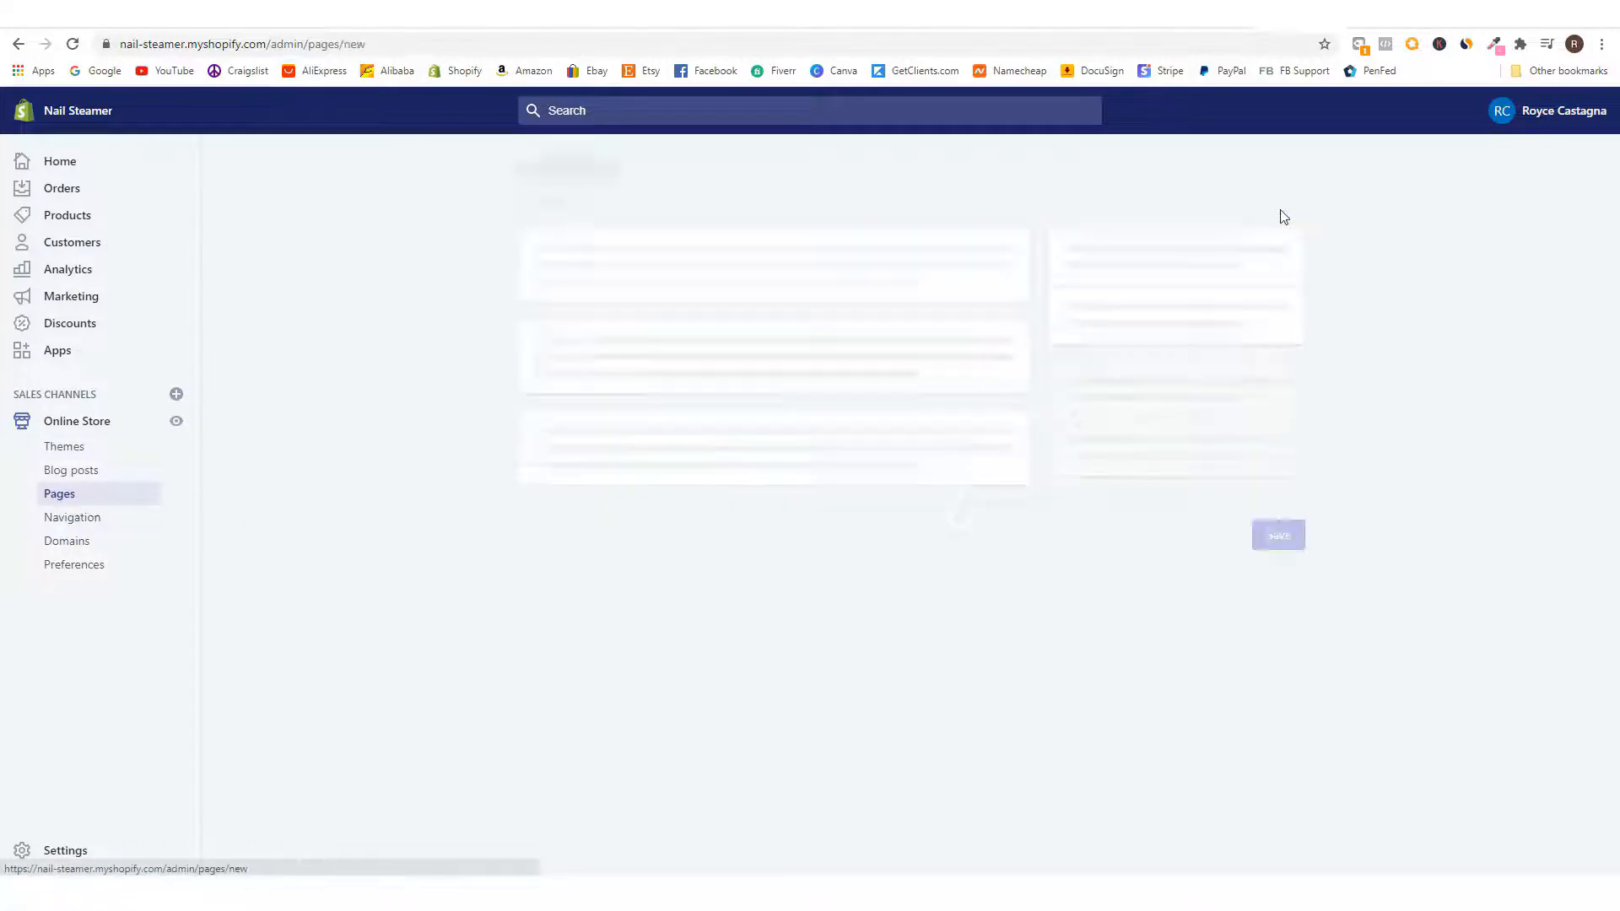
click(672, 327)
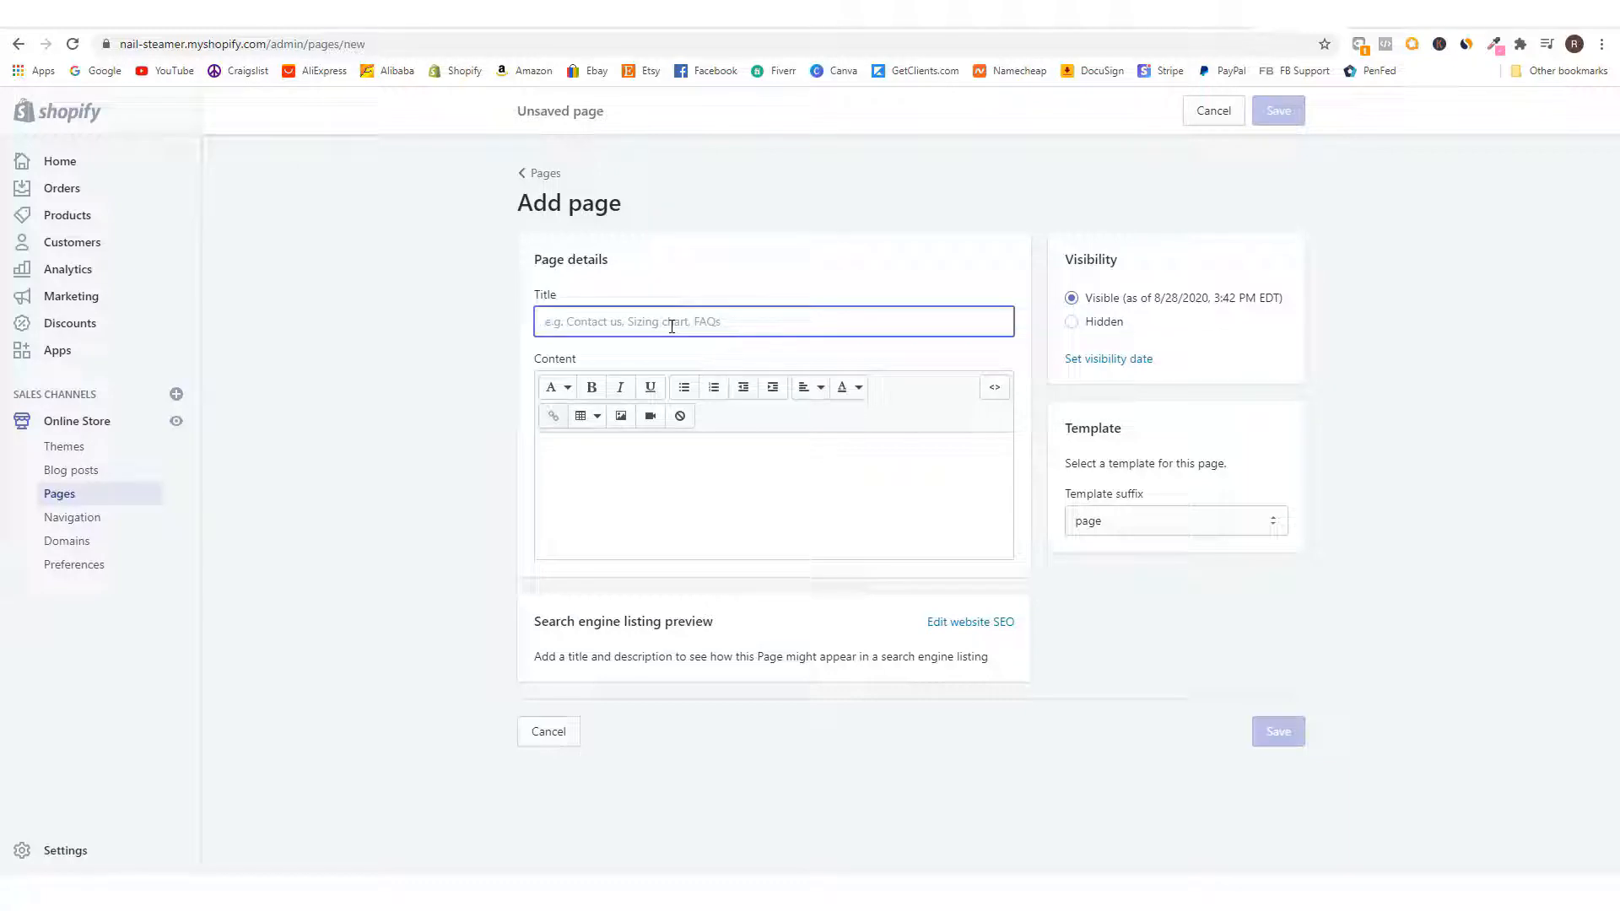
text(Our Stor)
text(y)
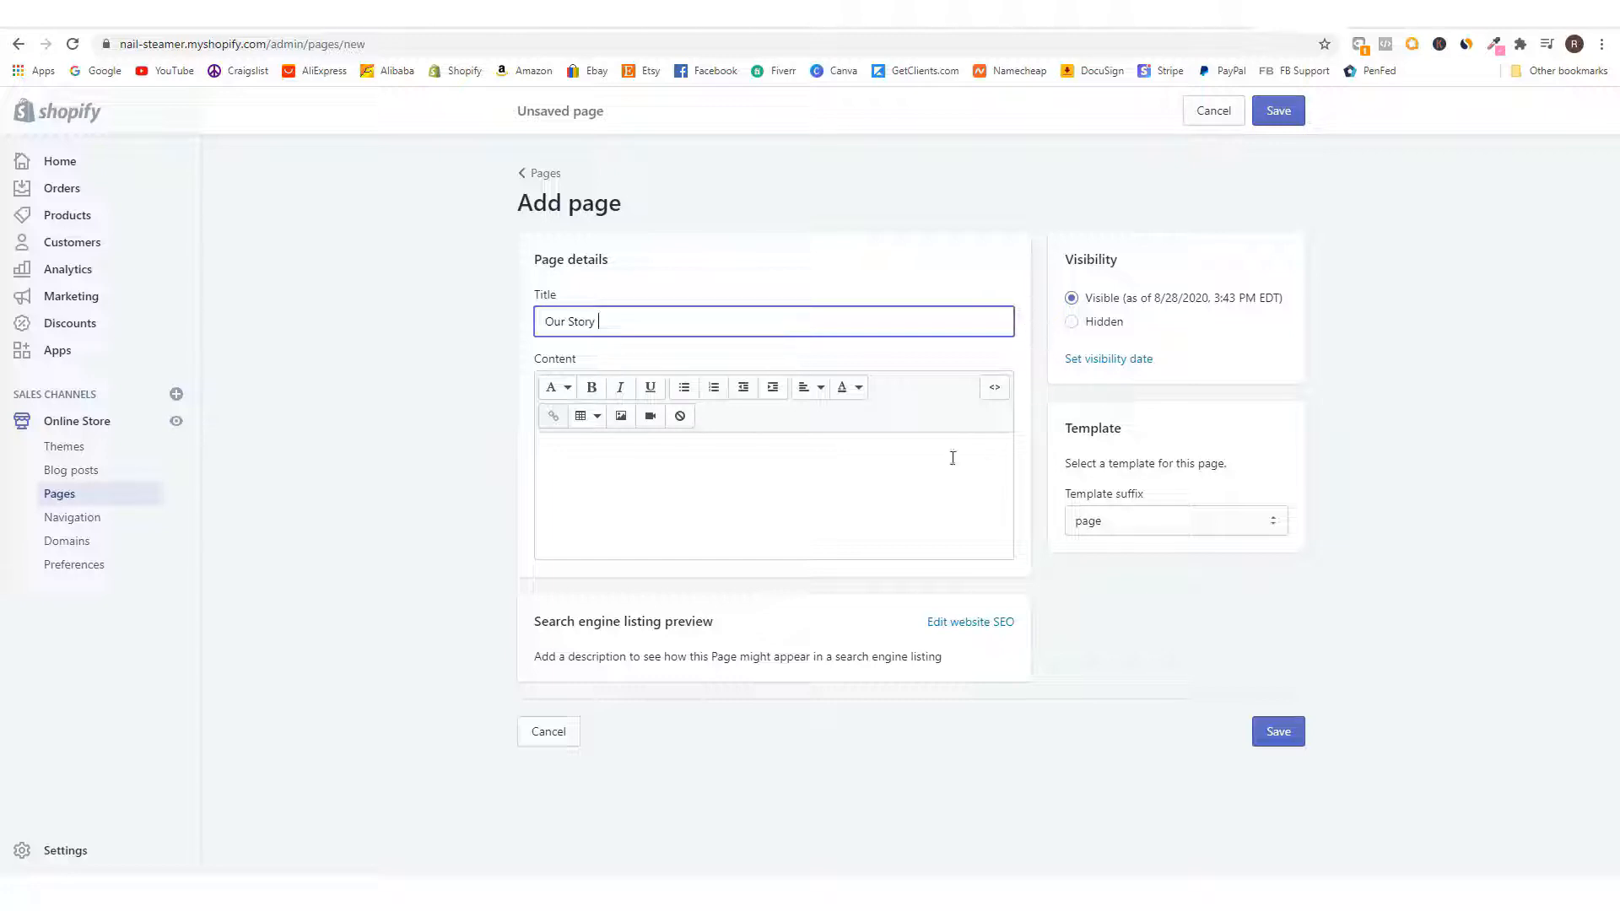
- Fill the Our Story page with the text about nail care professionals developing The Nail Steamer Pro™ and save it
click(766, 463)
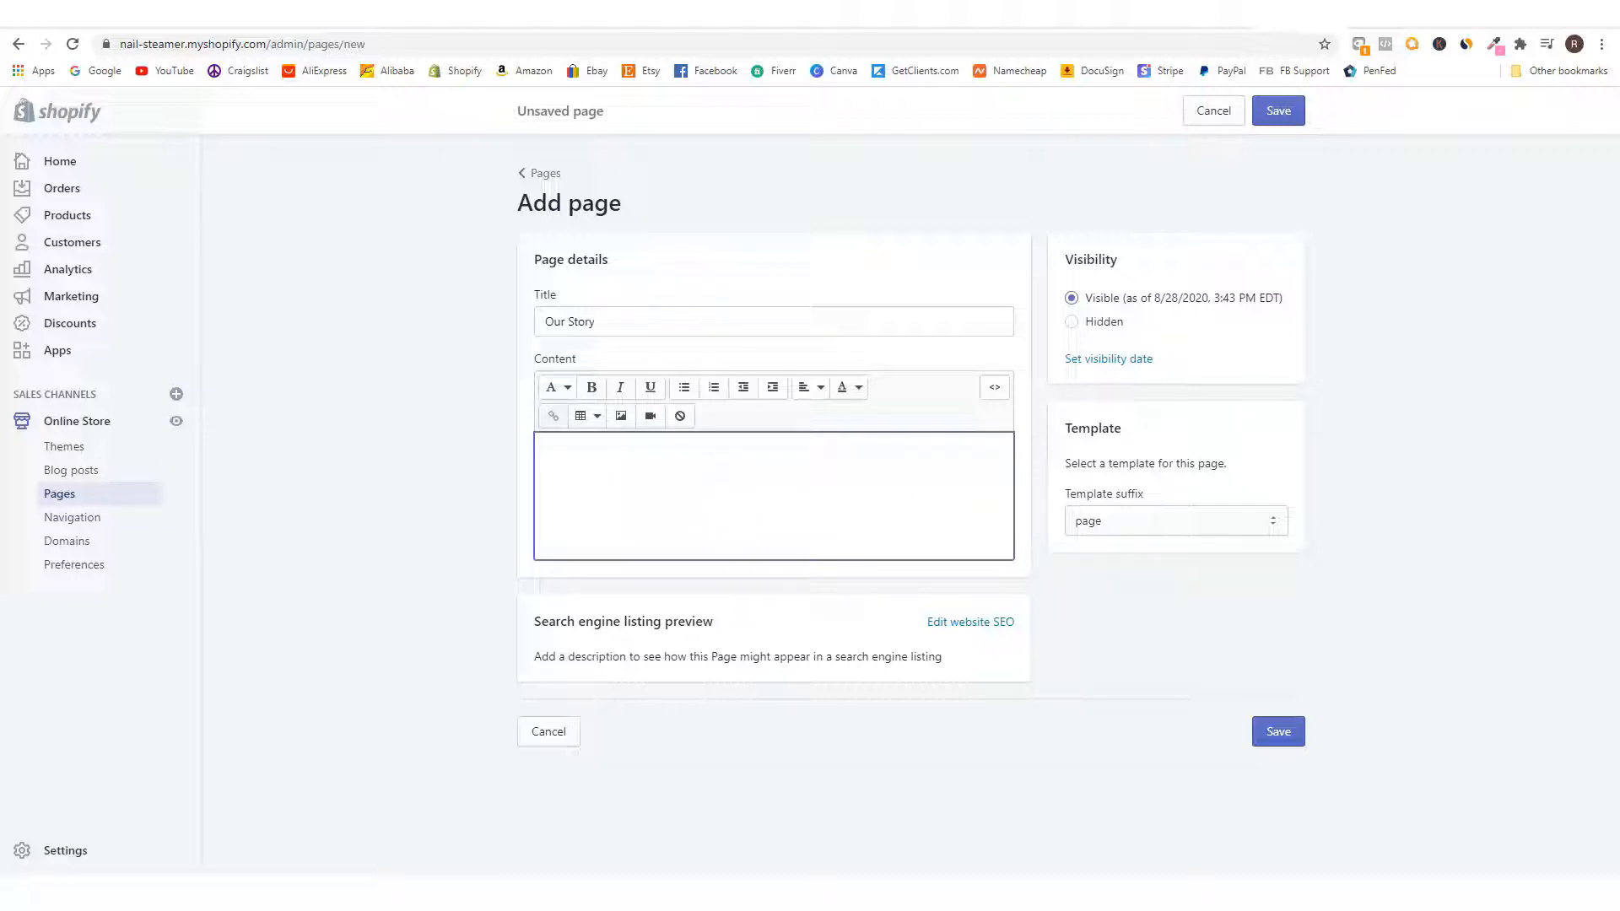
text(As a group of nail care professionals, we noticed that there was a huge issue in the way professional nails were removed. Depending on the application, whether they were gel nails, acrylic nails, etc. we realized that the process of removal was very lengthy as well as costly. We started brainstorming and with a few years of product research and development, The Nail Steamer Pro™ was brought to life. We believe this is the safest, fastest and most cost saving way to remove your professional nails time after time. Our goal is to provide the exact solution that millions of women need when it comes to real professional nail polish removal.)
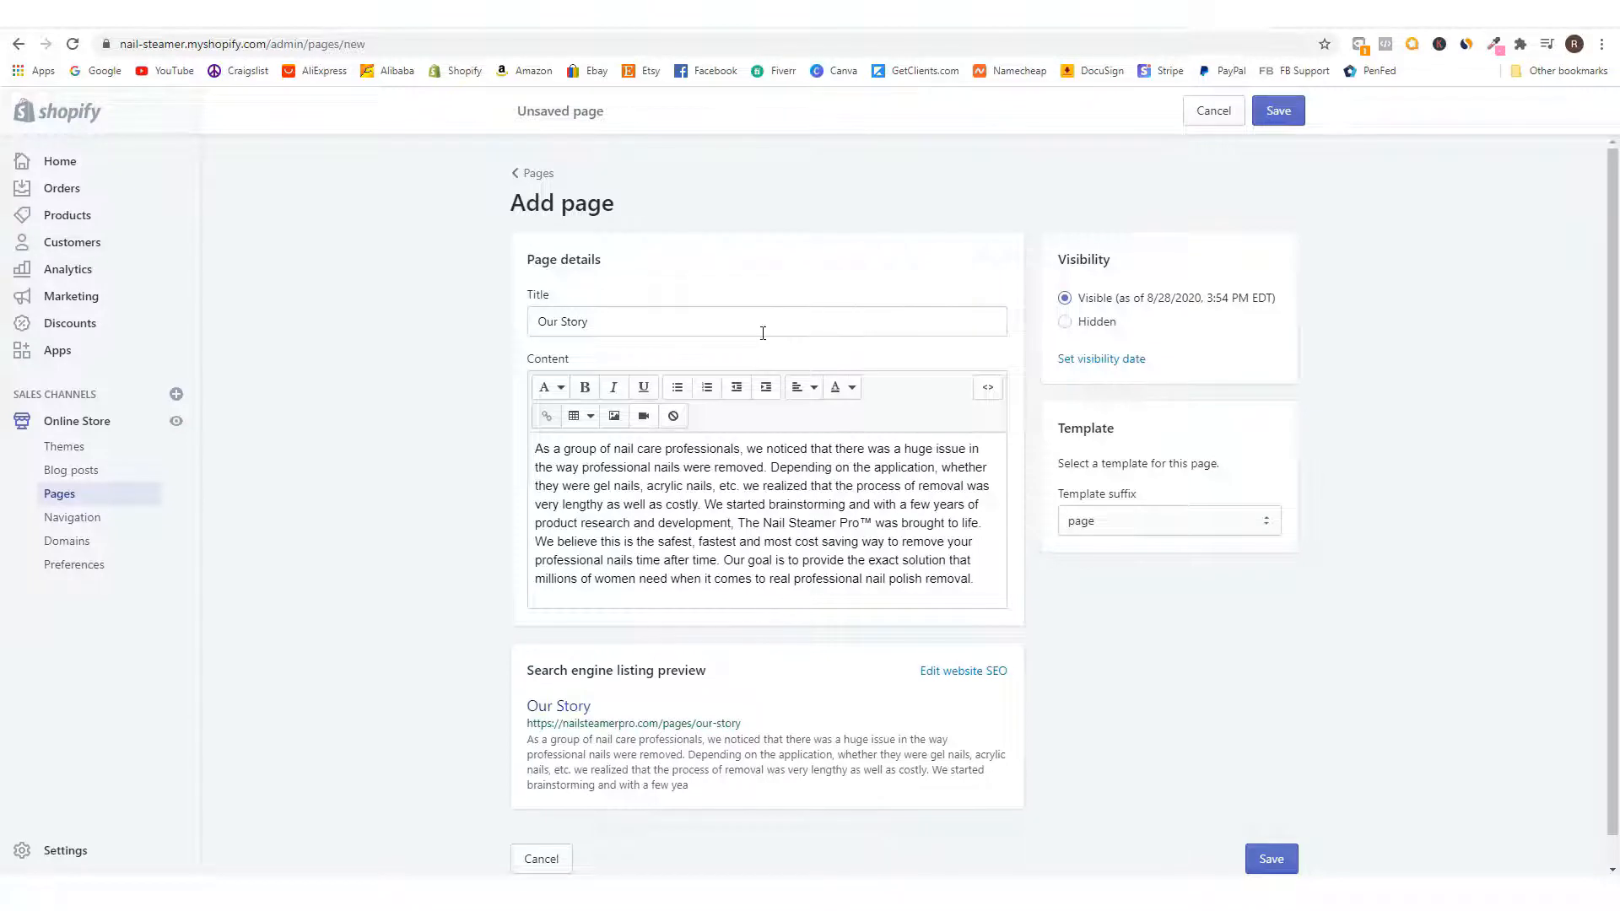
scroll(915, 497, down, 1)
scroll(922, 542, up, 1)
click(1278, 111)
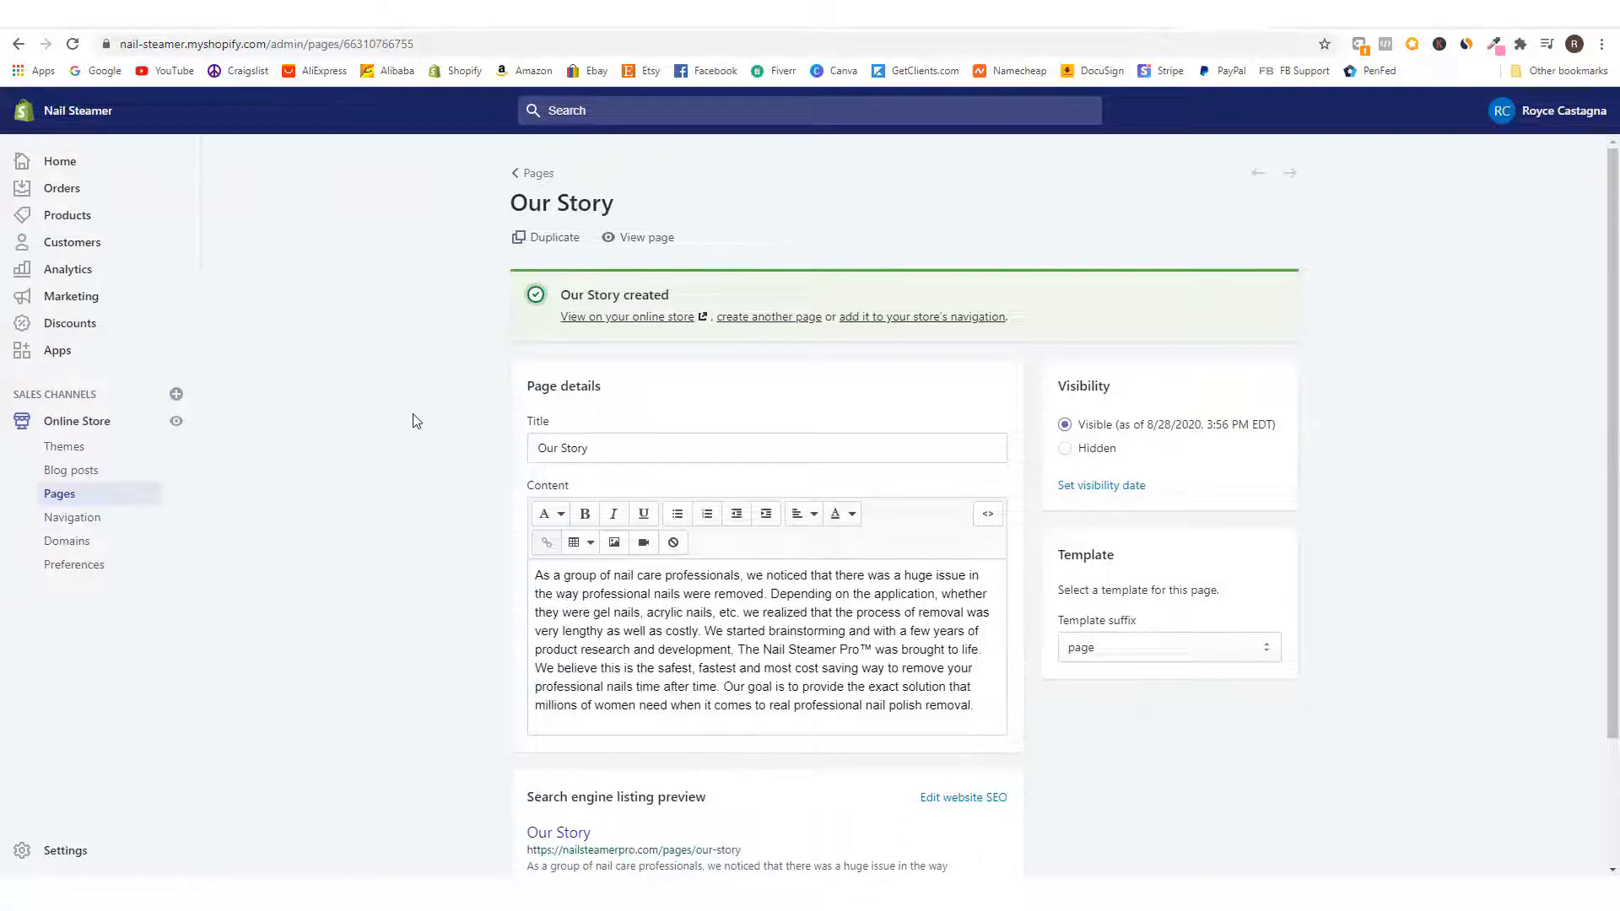
- Add a page titled Contact Us with text inviting questions about The Nail Steamer Pro™ and giving the store's contact e-mail
click(63, 498)
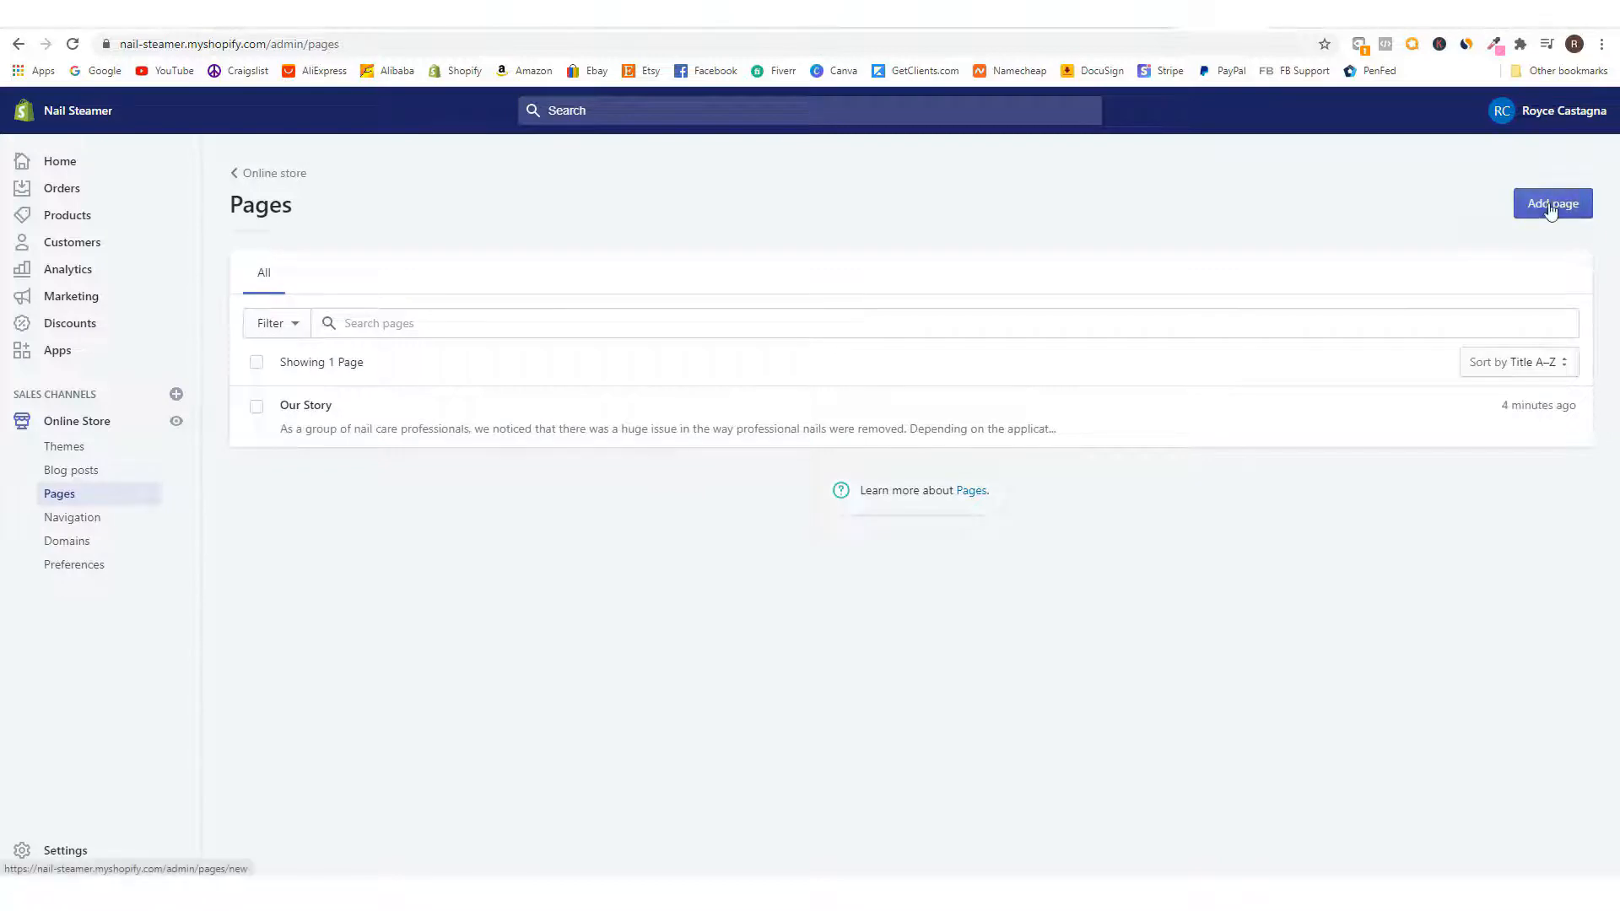
click(1549, 206)
click(729, 321)
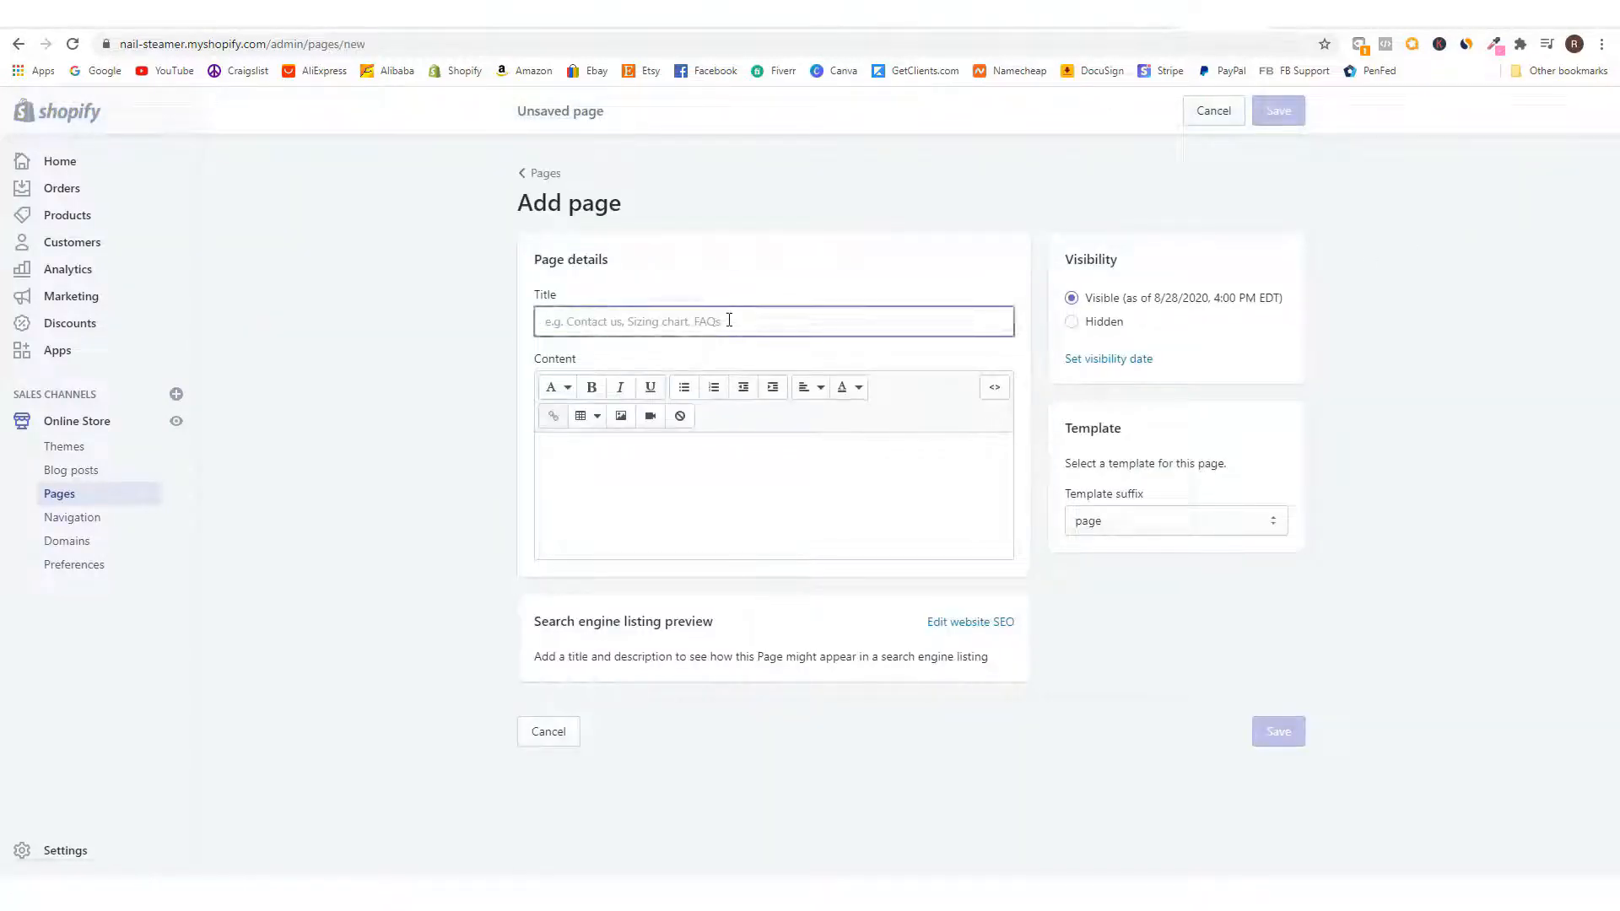
text(Contact Us)
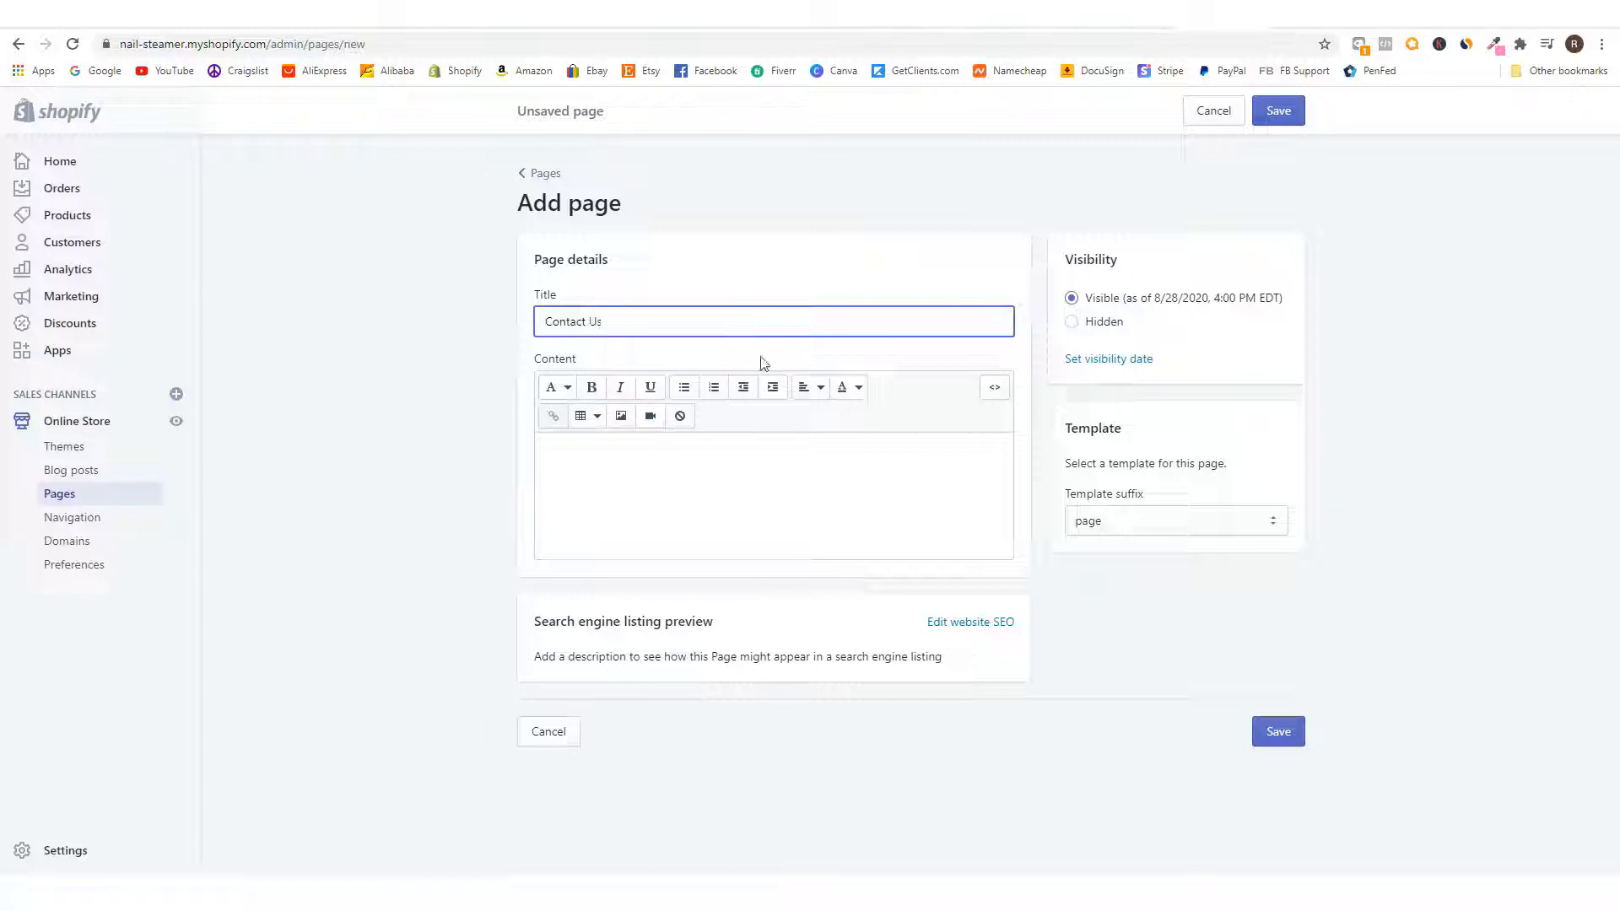
click(686, 452)
key(ctrl+v)
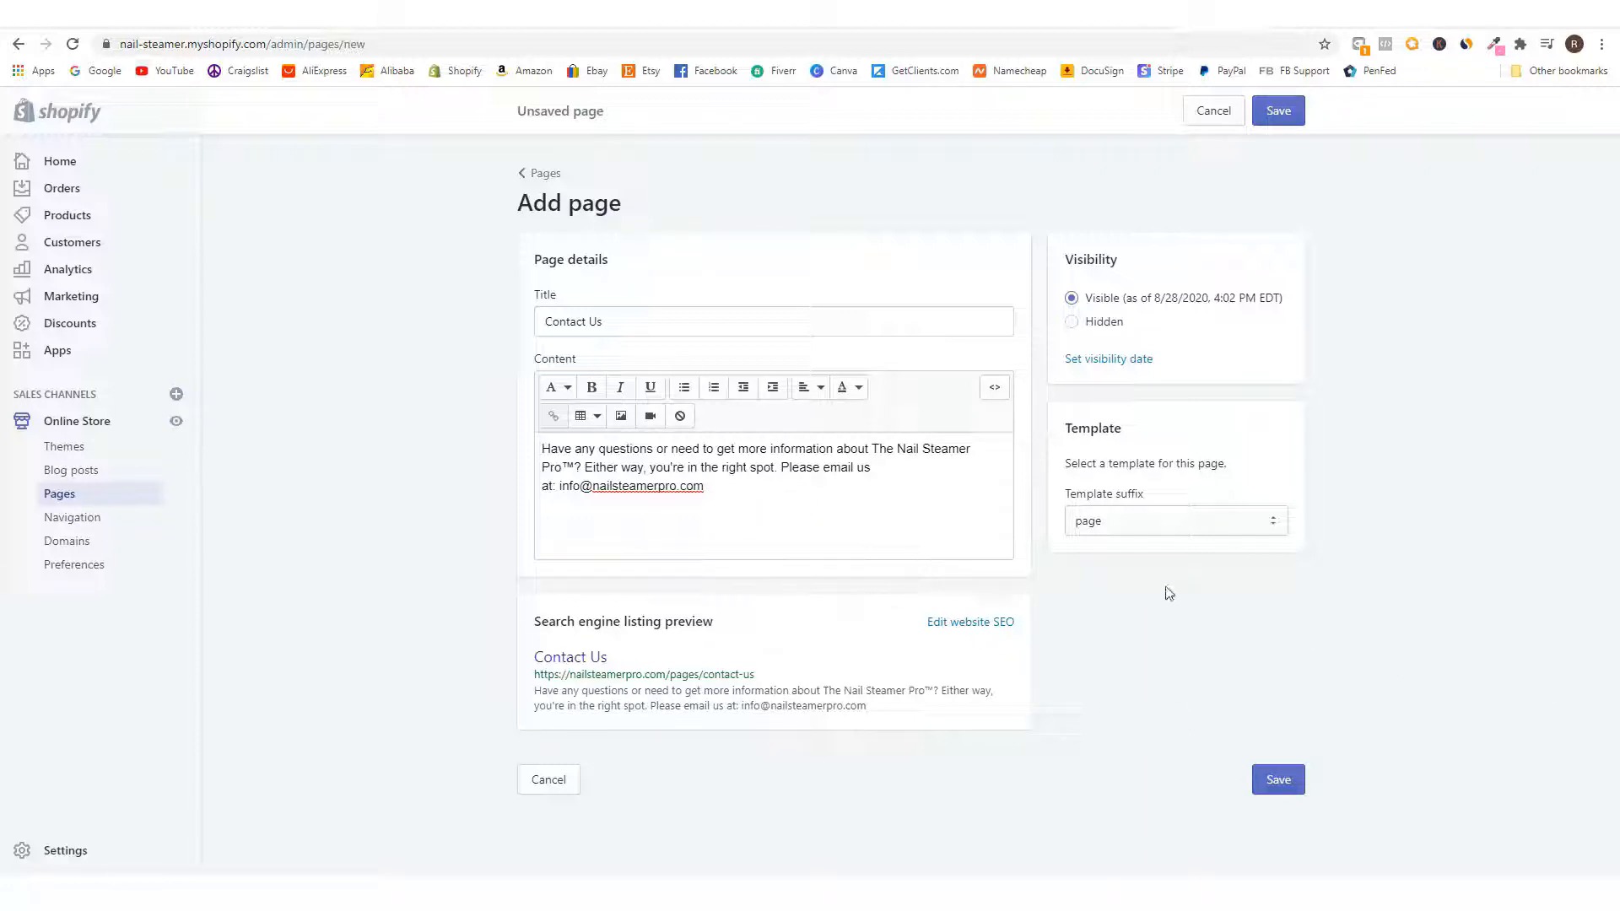
- Set the Contact Us page's template suffix to page.contact and save the page
click(1156, 529)
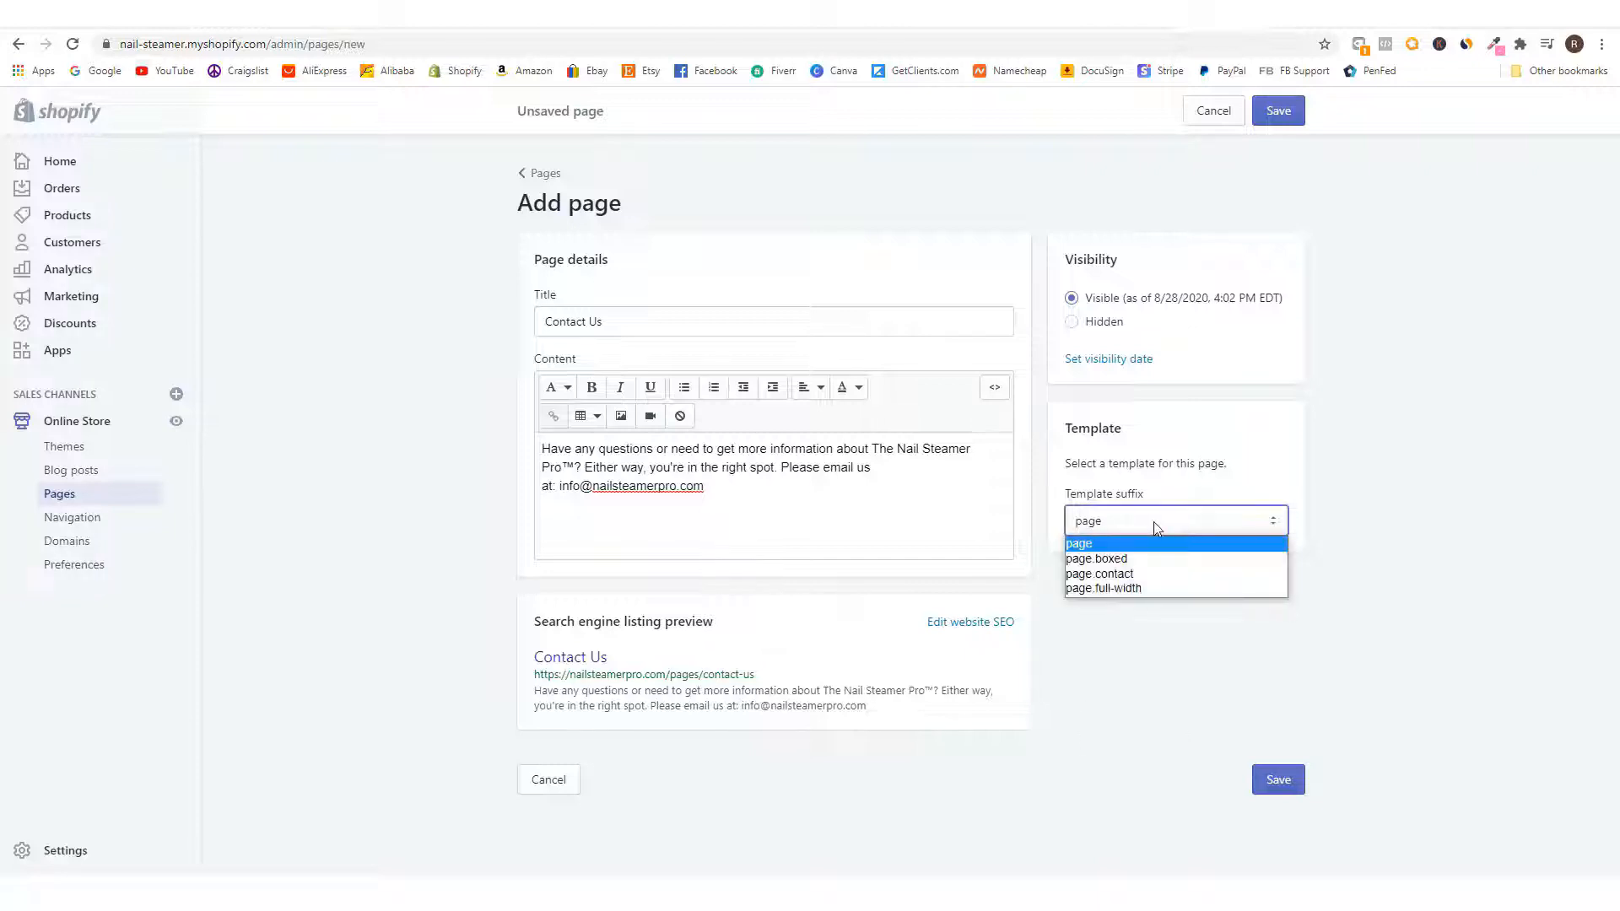
click(1147, 577)
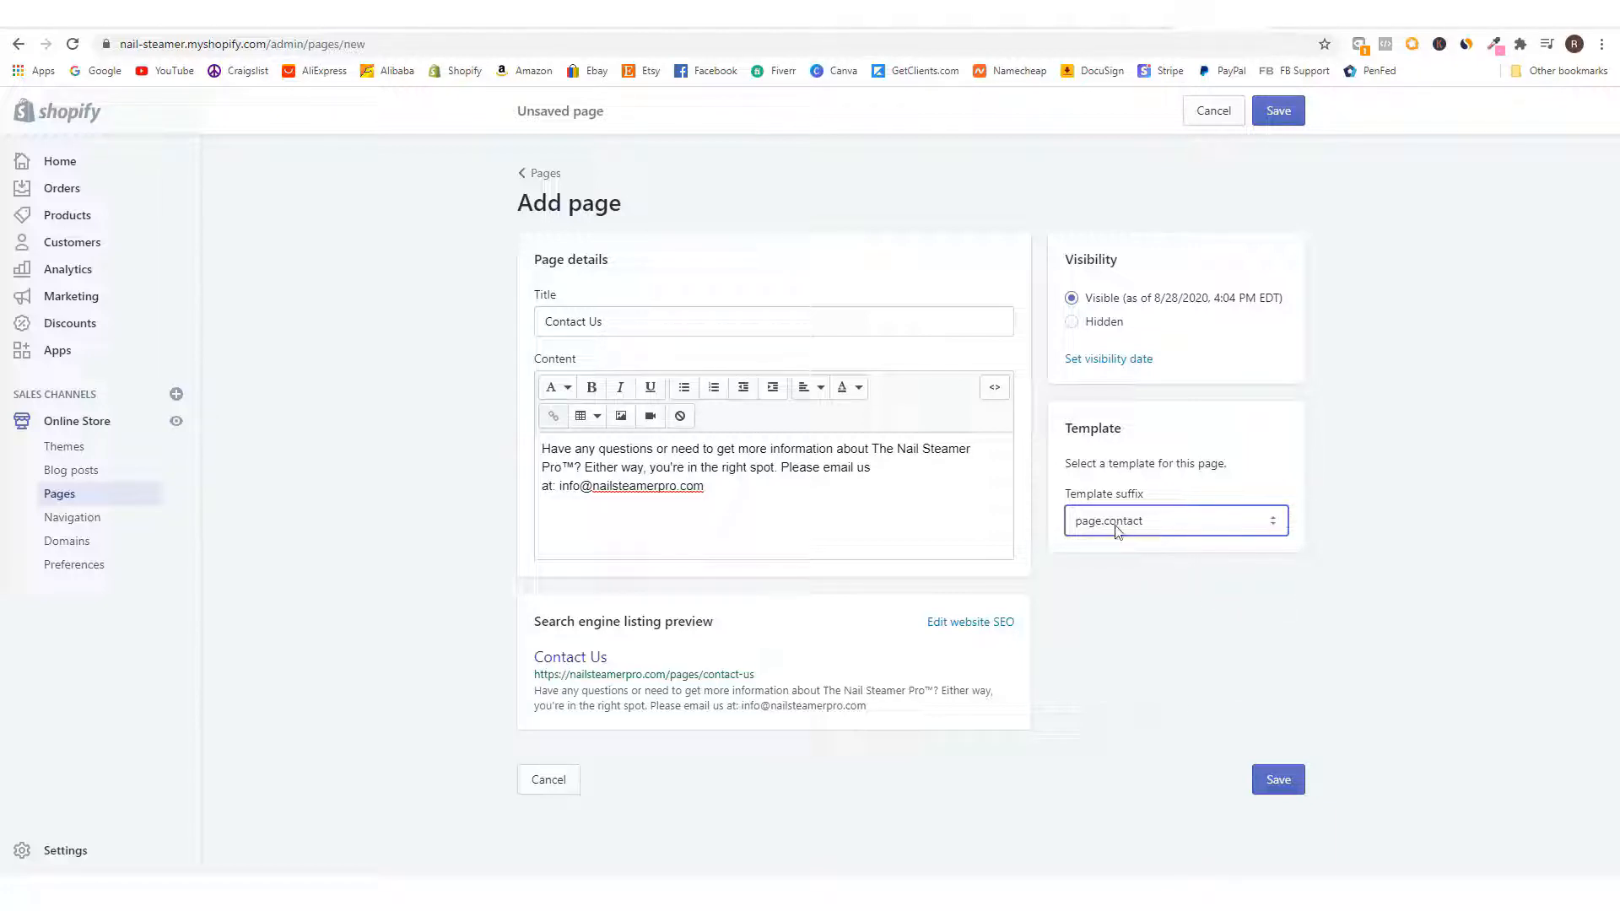
click(1278, 780)
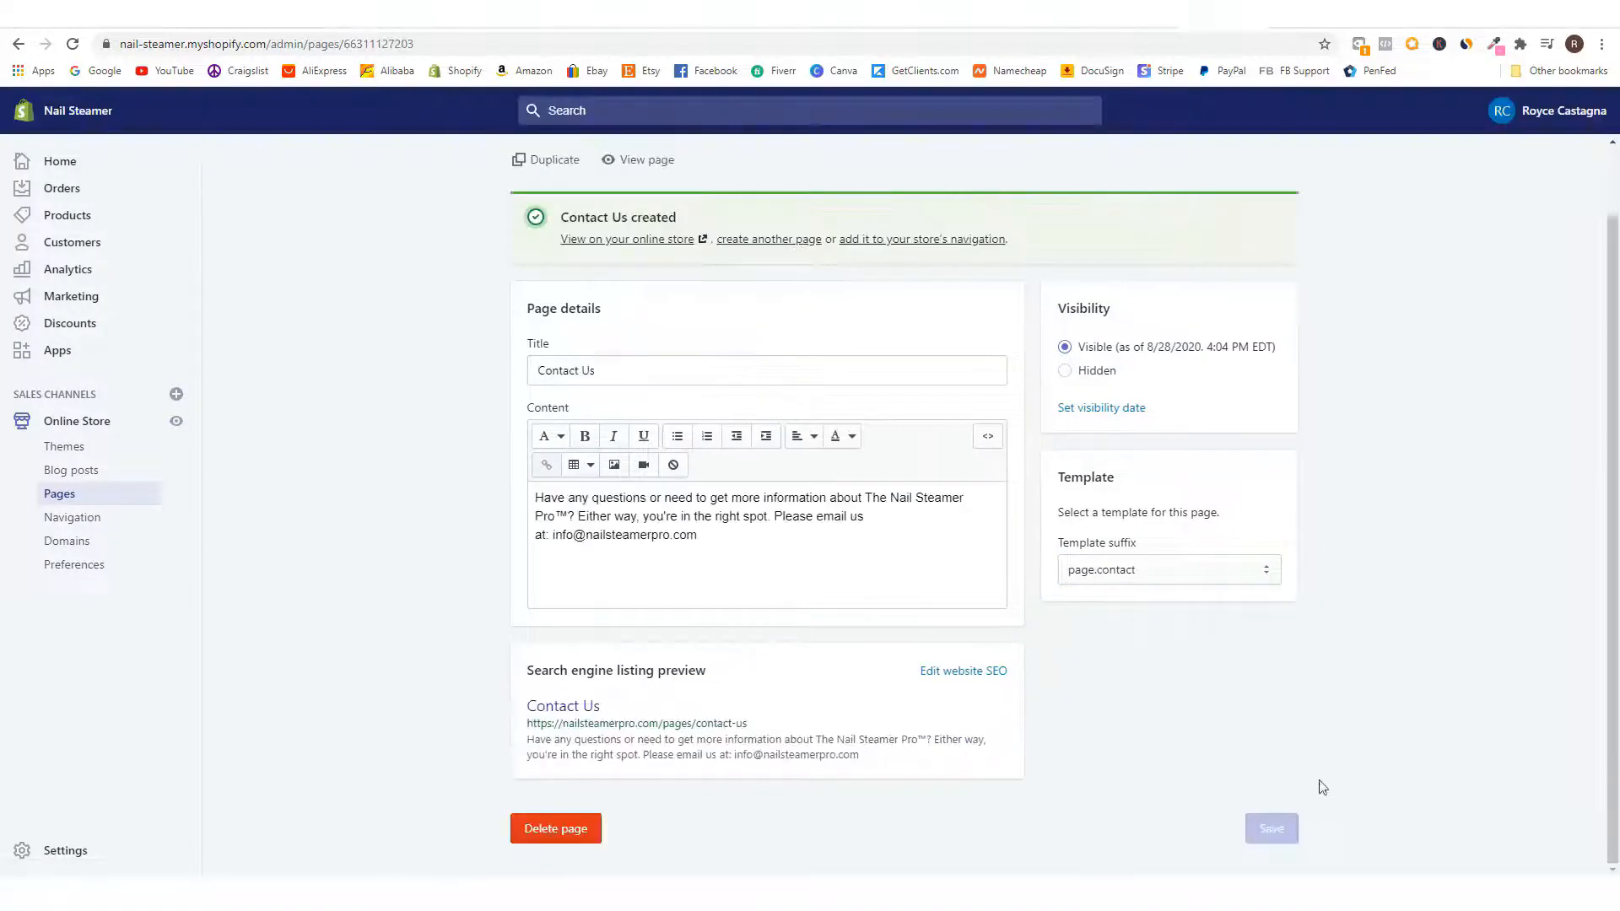
- Add a page titled Shipping and Delivery containing the free shipping, international shipping, lost packages and shipping time text
click(55, 495)
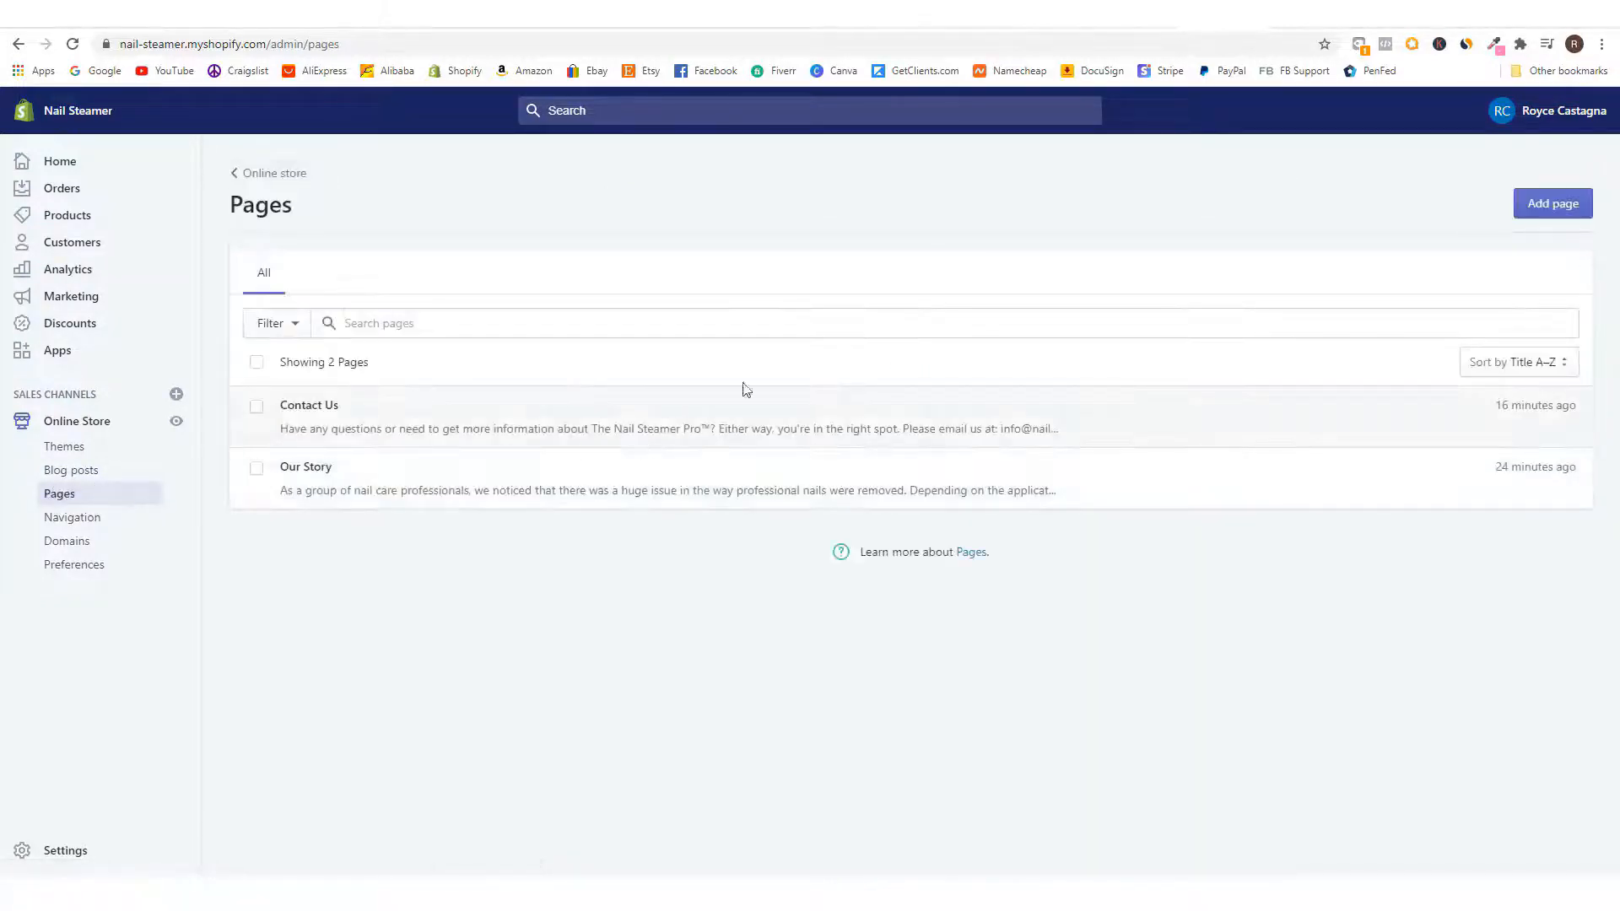
click(1578, 206)
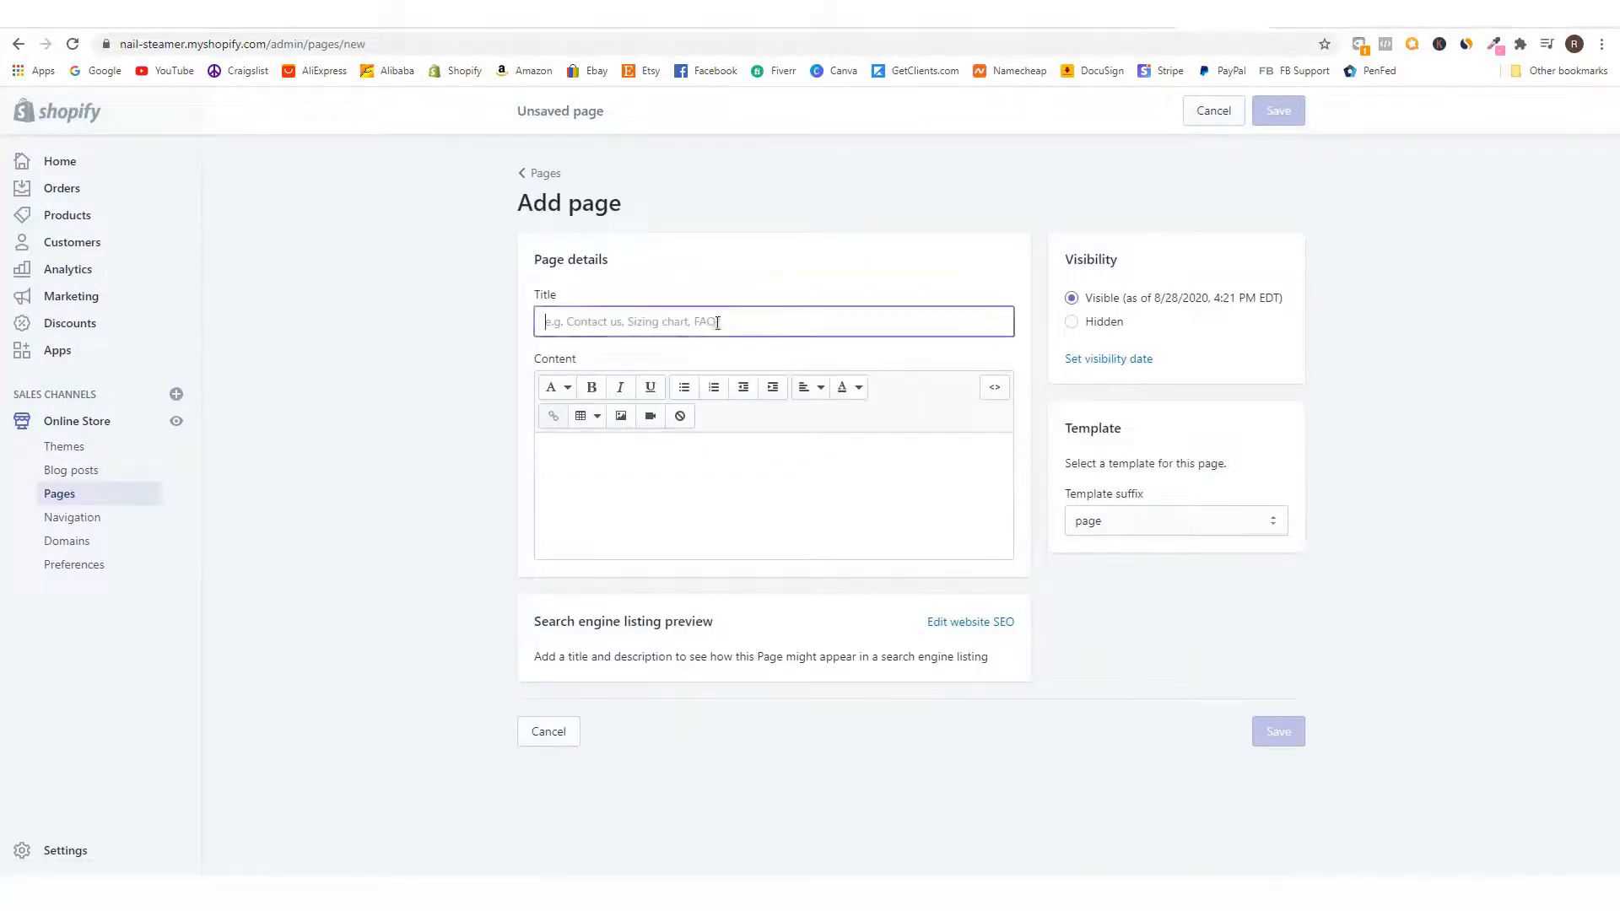
text(Shipping)
text( and Deli)
text(vey)
key(BackSpace)
text(ry)
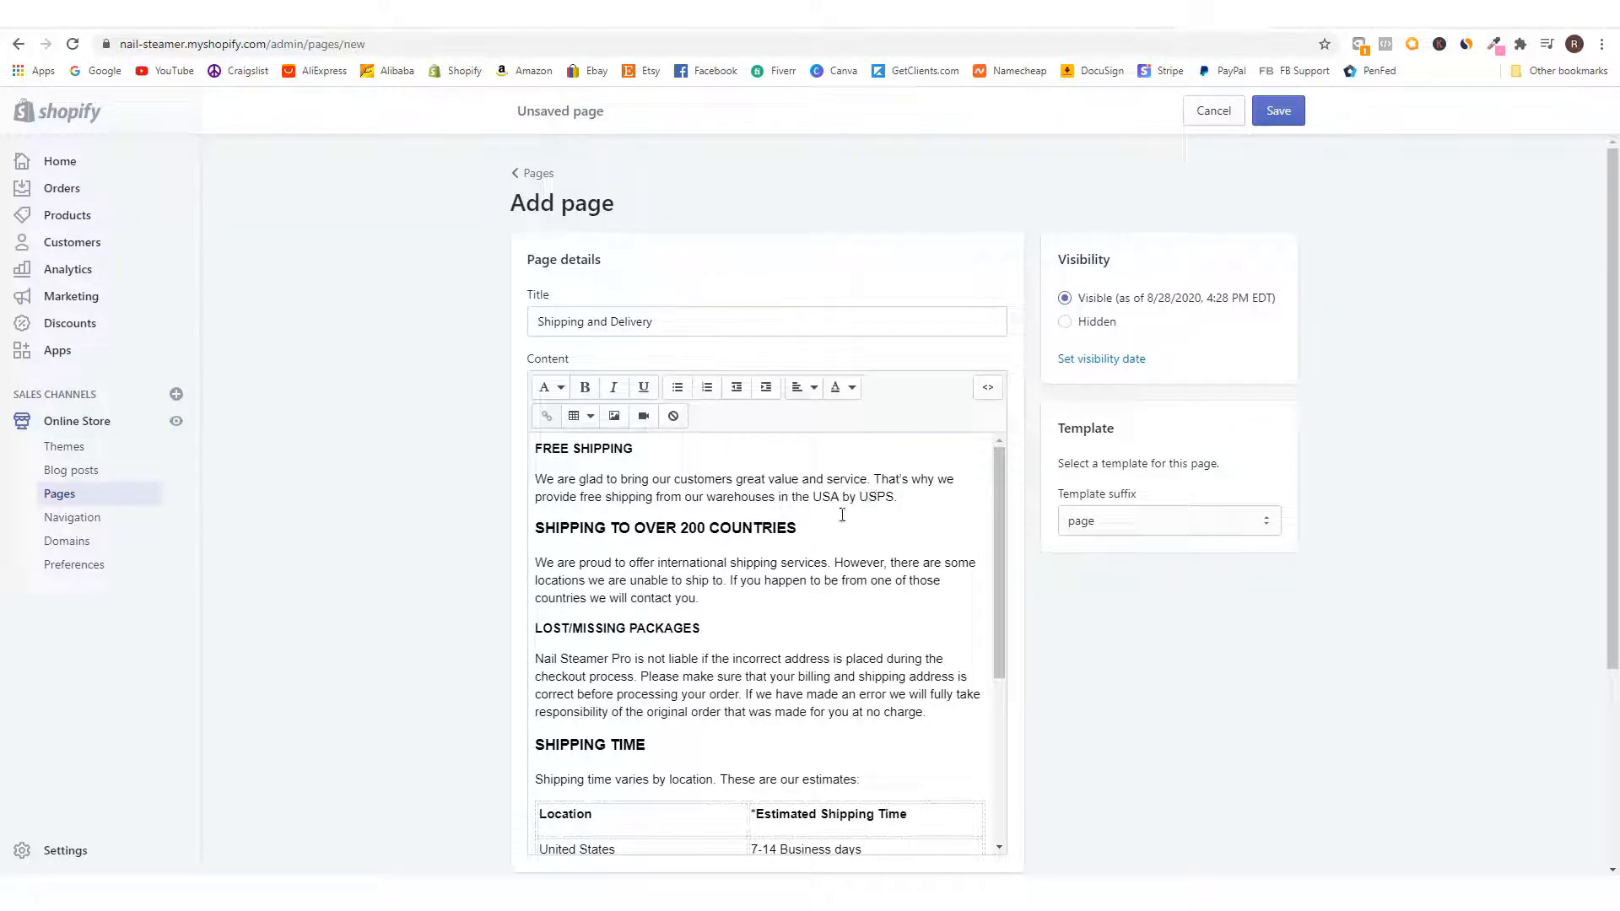
- Review the shipping text from the free shipping paragraph down to the estimated shipping time table and its footnotes
click(899, 502)
text(.)
double_click(860, 497)
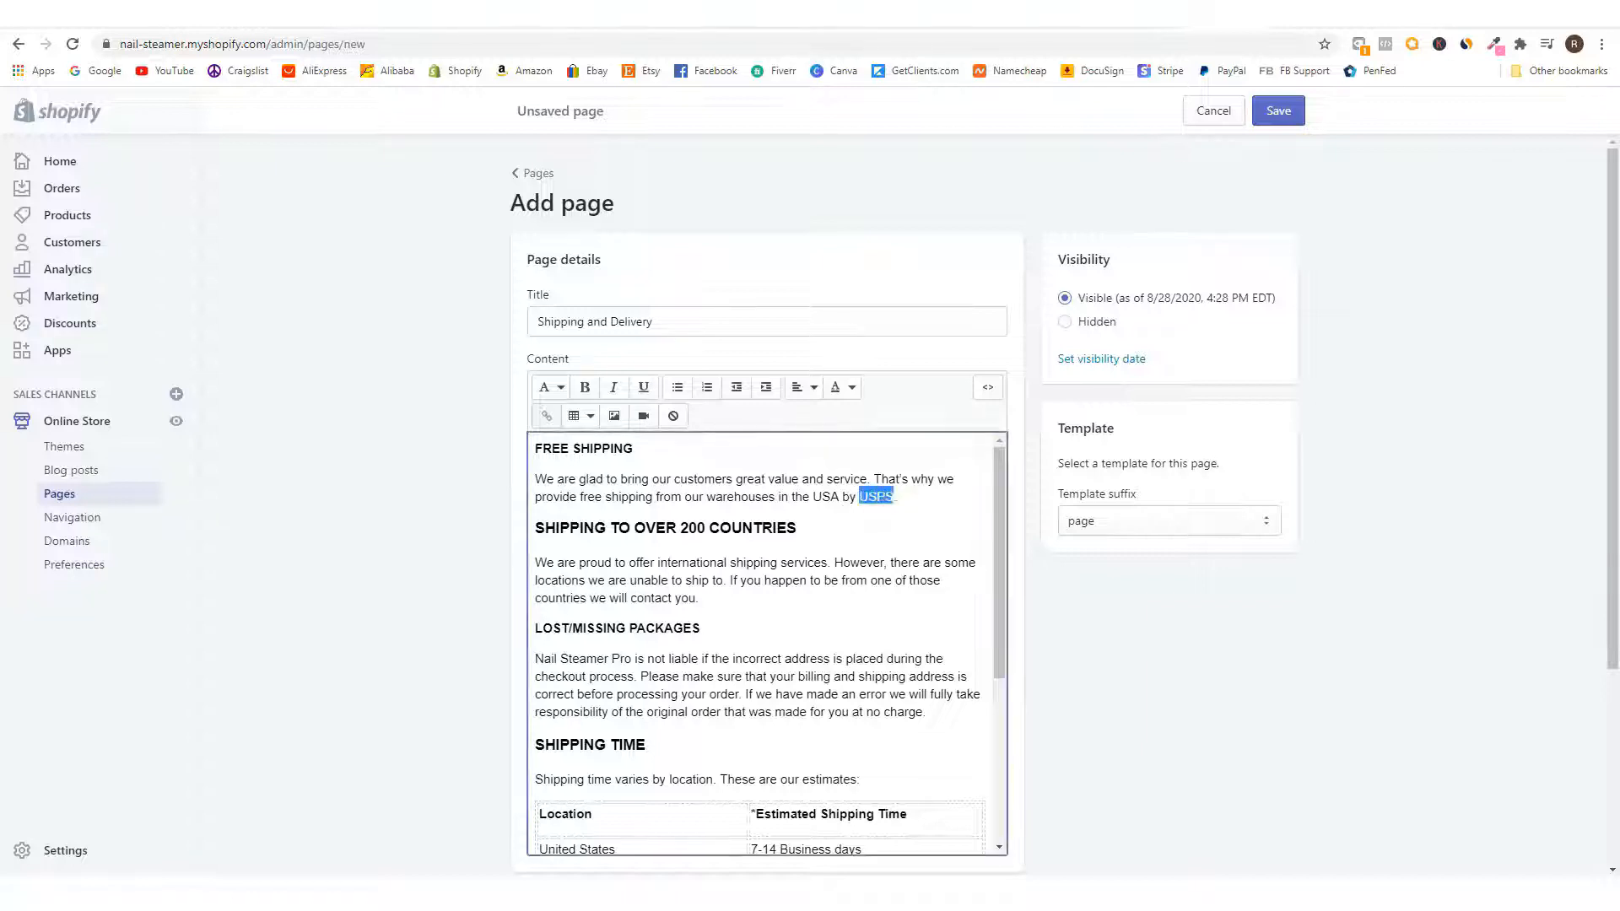
click(875, 498)
scroll(742, 587, down, 1)
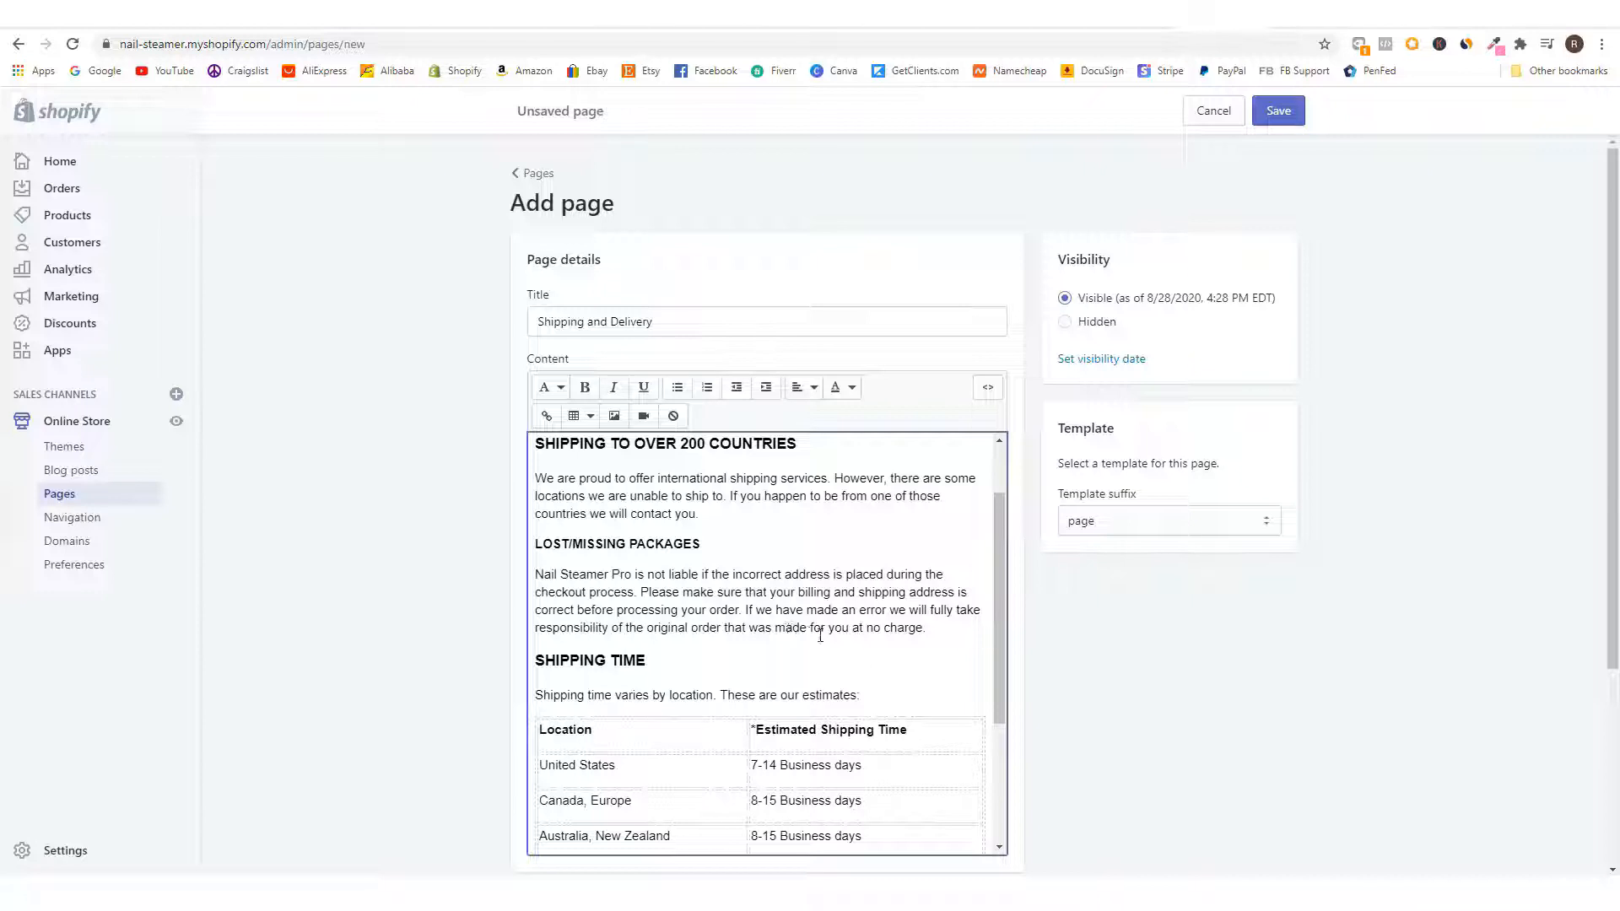
scroll(845, 646, down, 2)
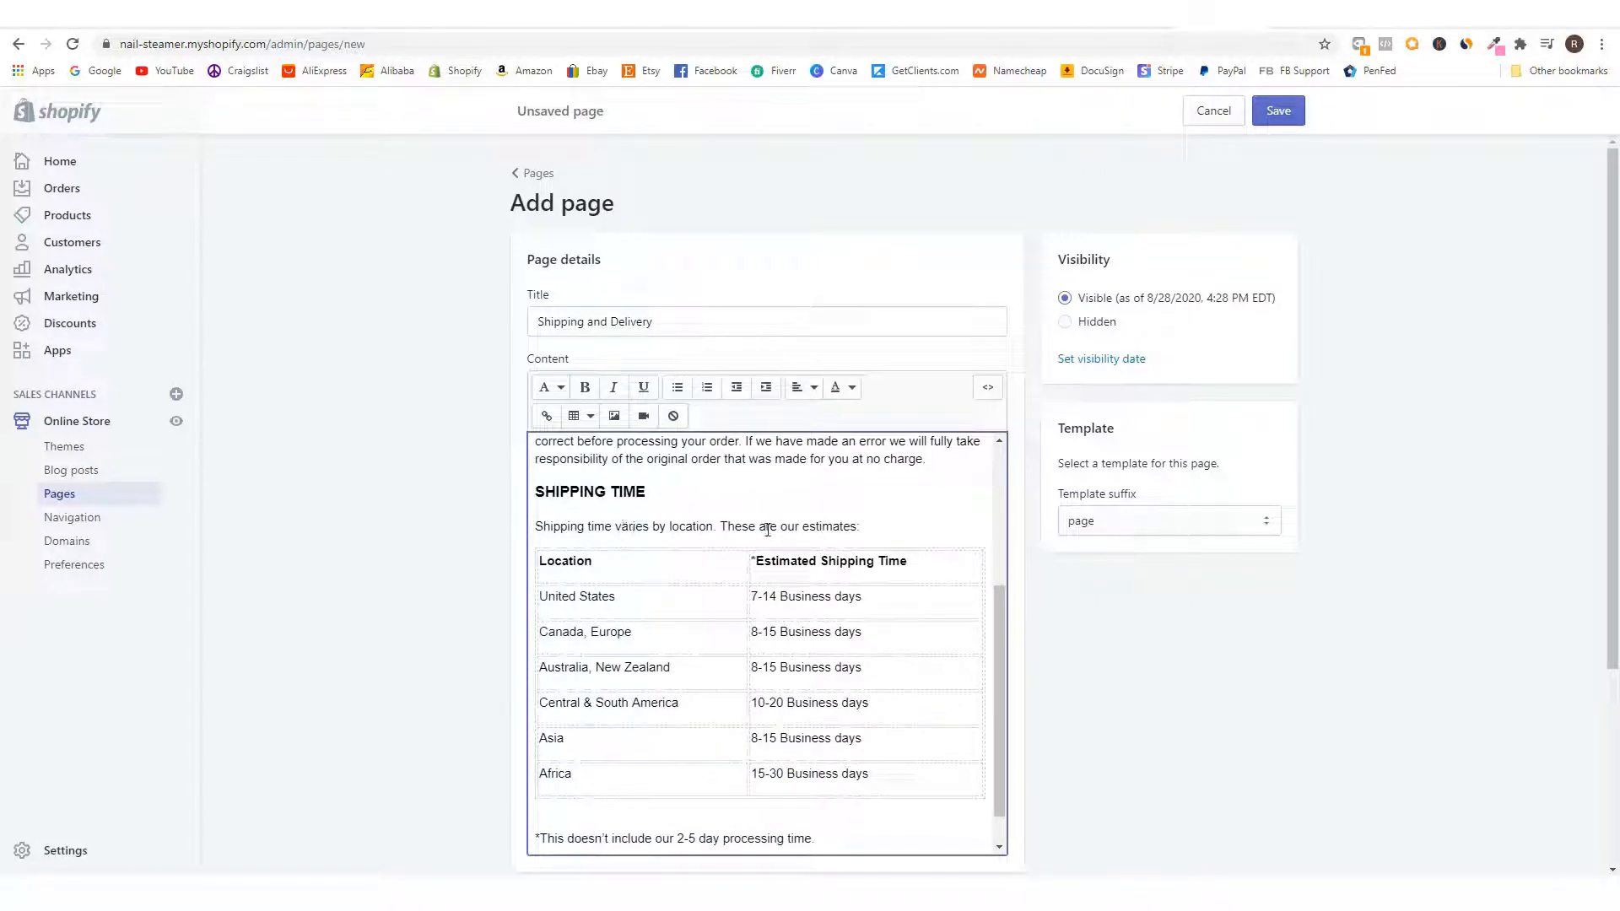
scroll(734, 530, down, 3)
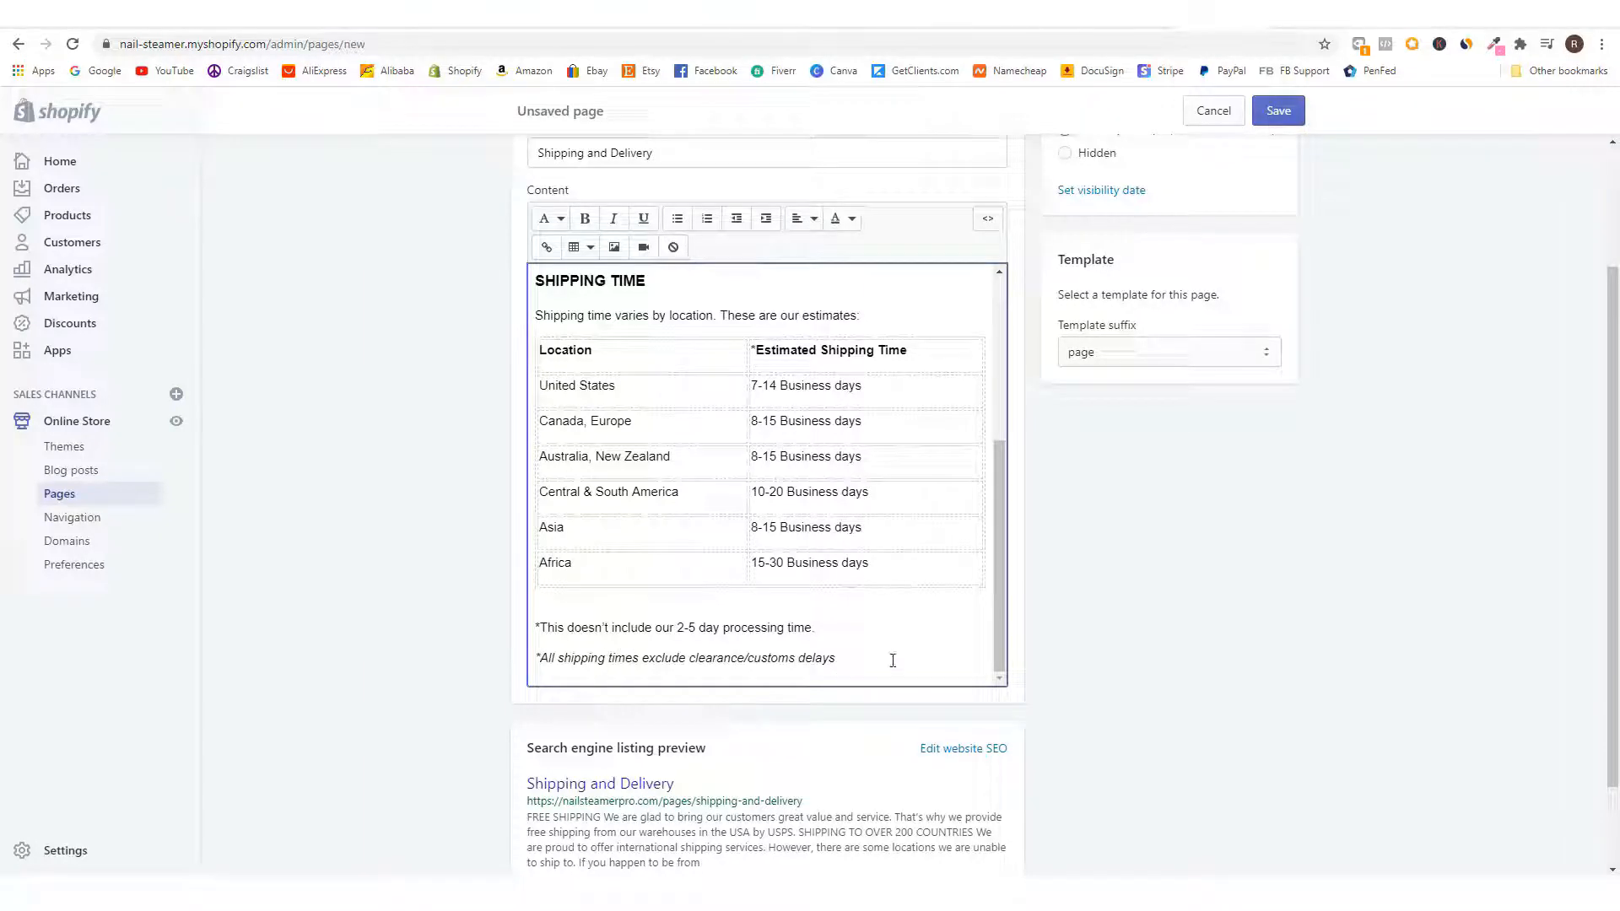
scroll(853, 671, up, 1)
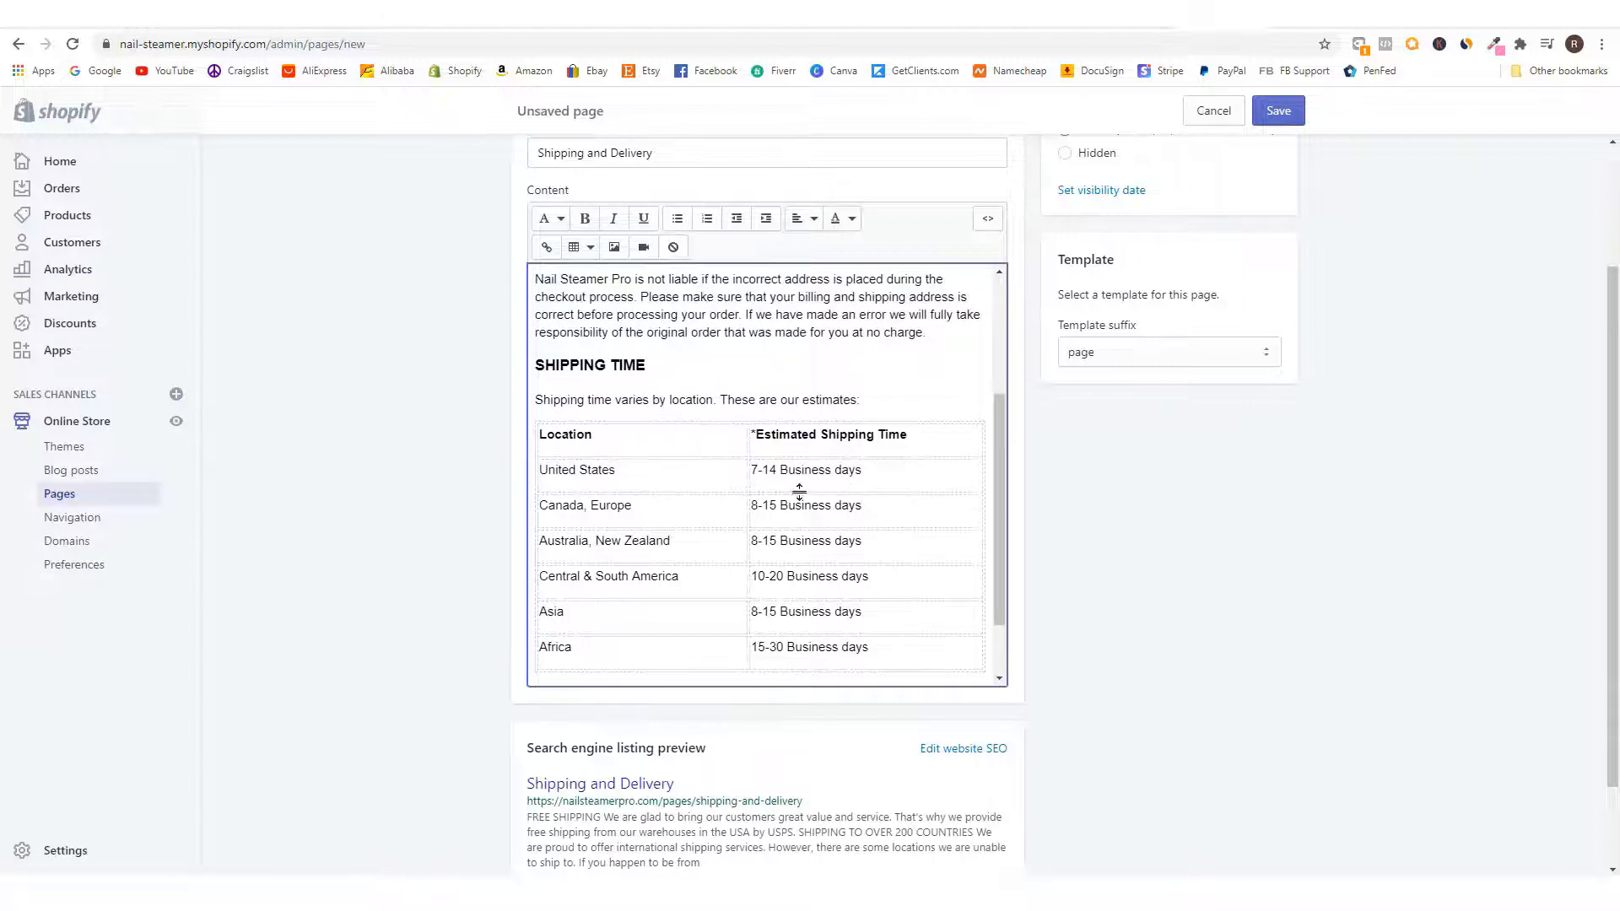
scroll(822, 391, down, 1)
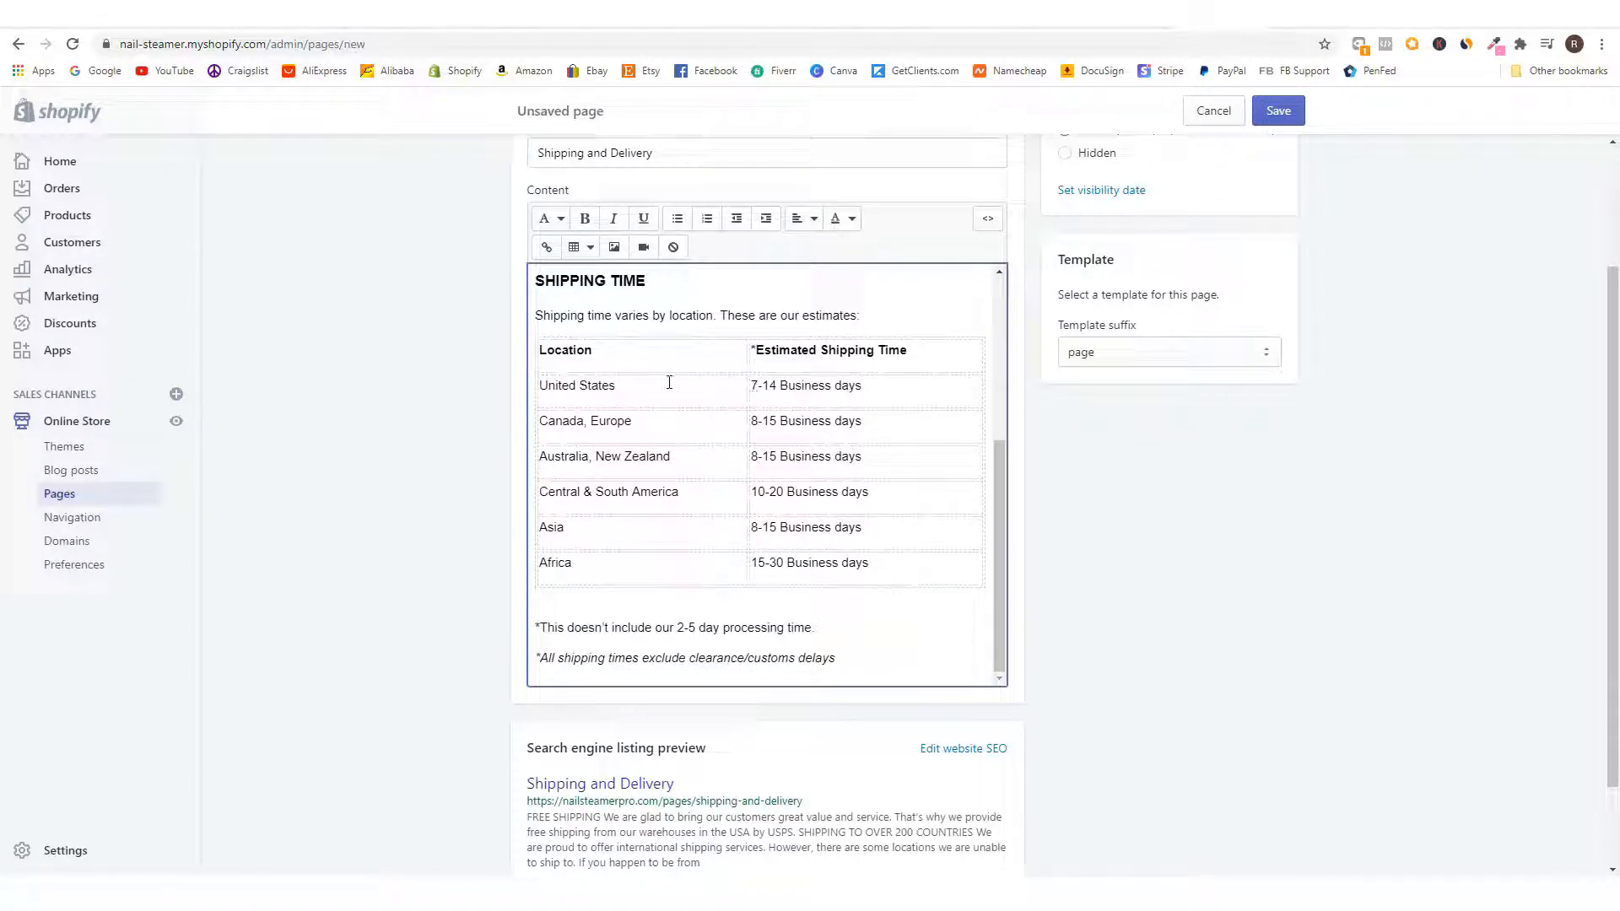
- Set the United States estimated shipping time to 5-10 Business days and save the Shipping and Delivery page
click(743, 377)
key(Delete)
text(5)
key(BackSpace)
text(0)
scroll(1103, 542, down, 1)
scroll(1103, 542, up, 3)
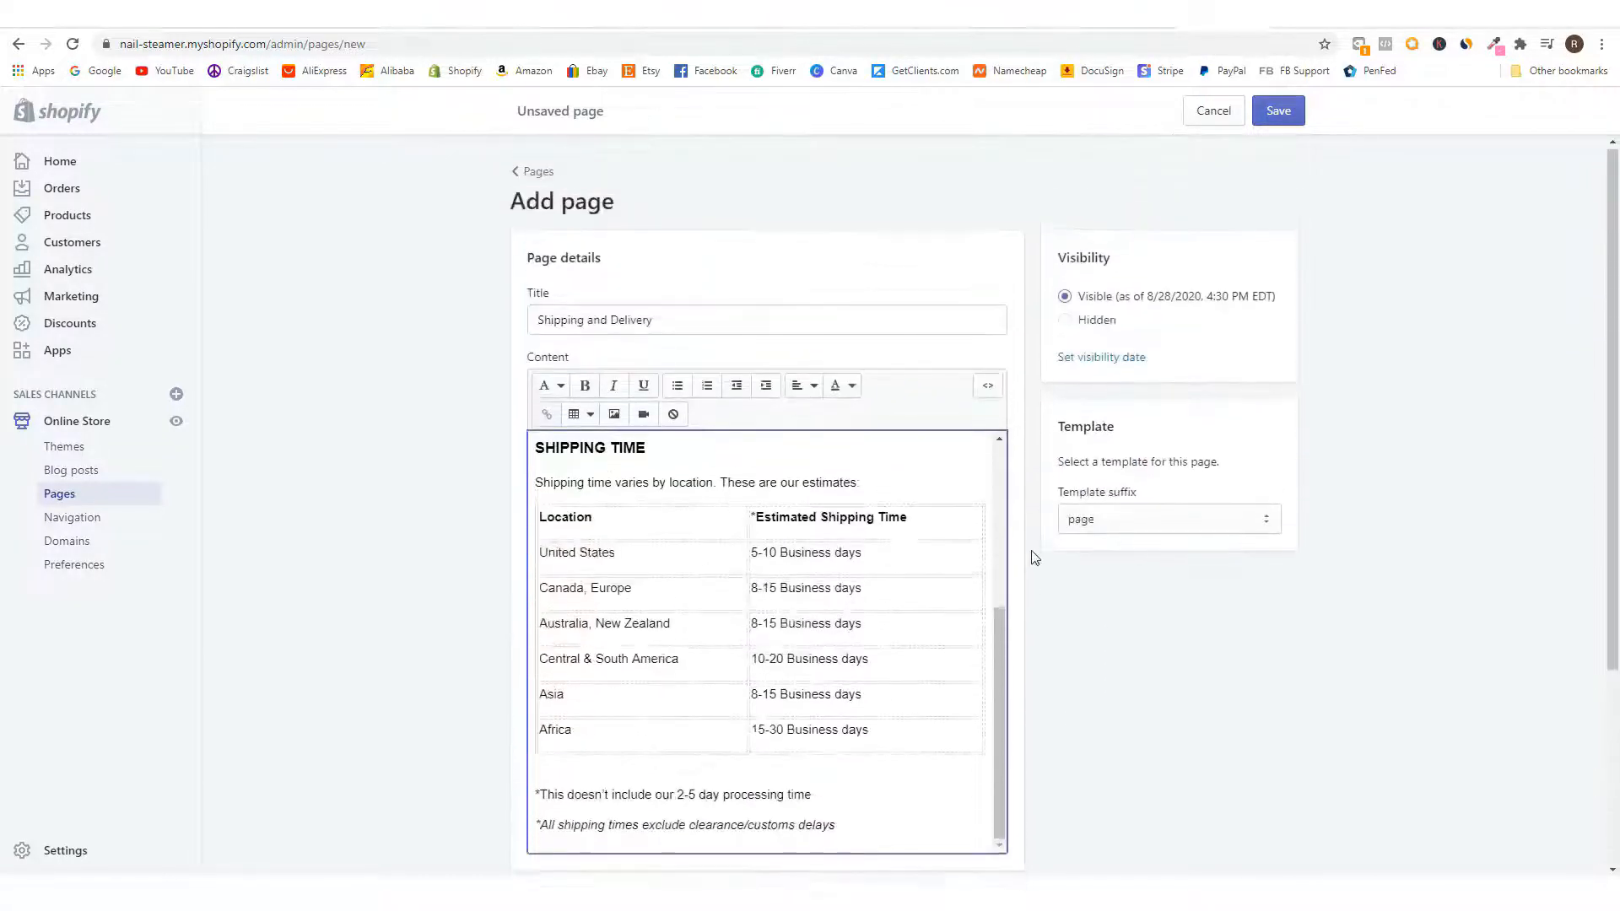
click(1276, 112)
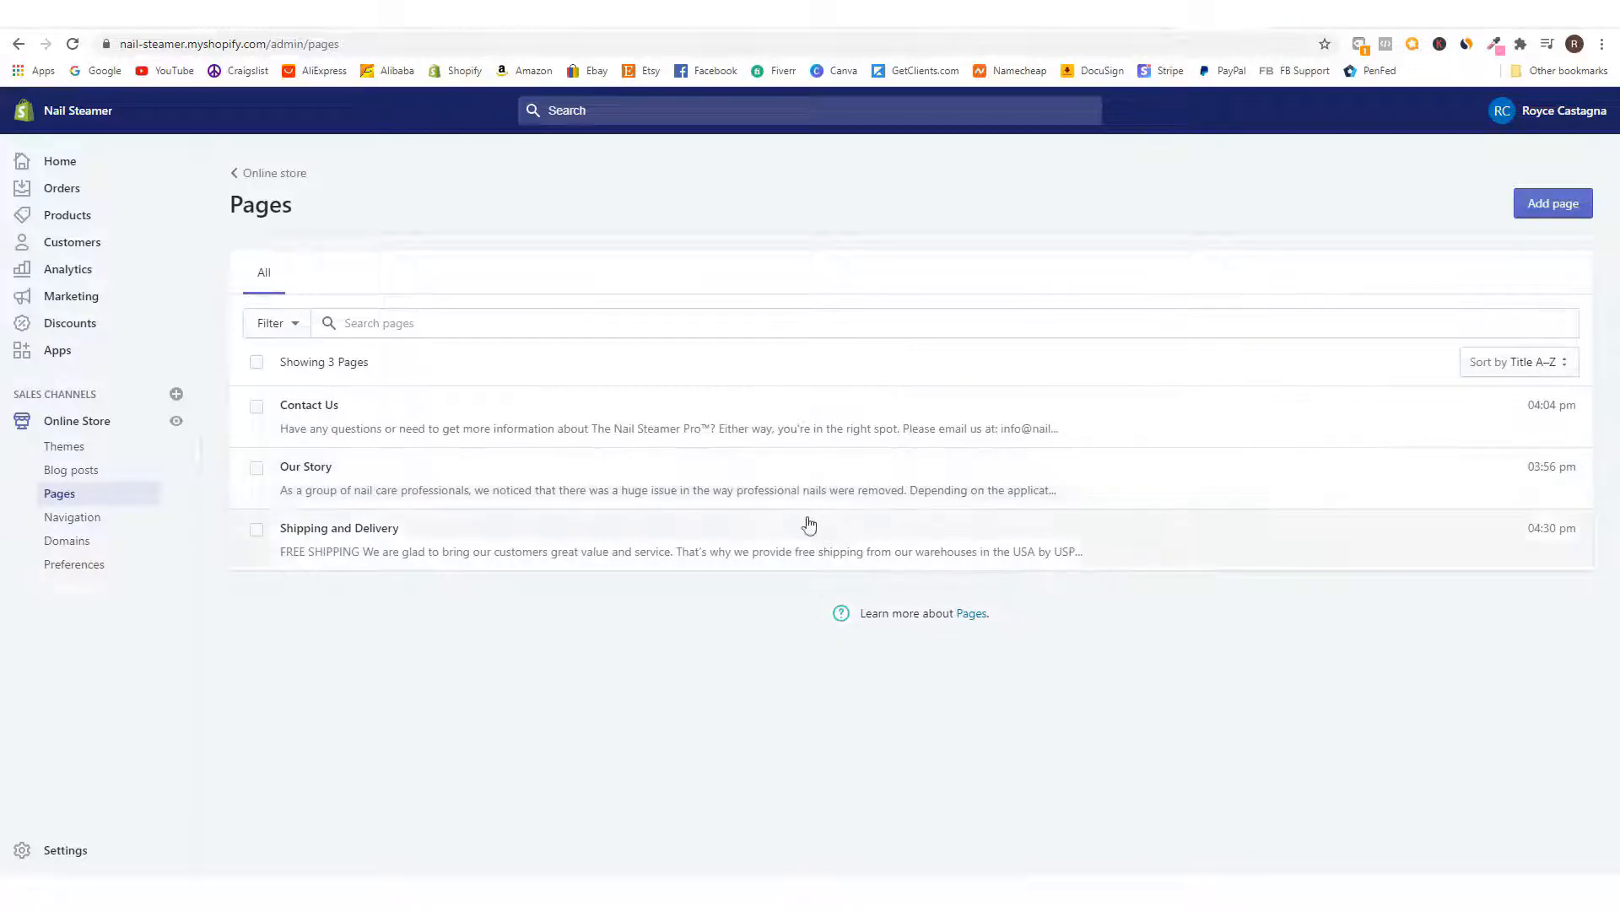
- Add another new page to the store and title it Privacy Policy
click(1553, 203)
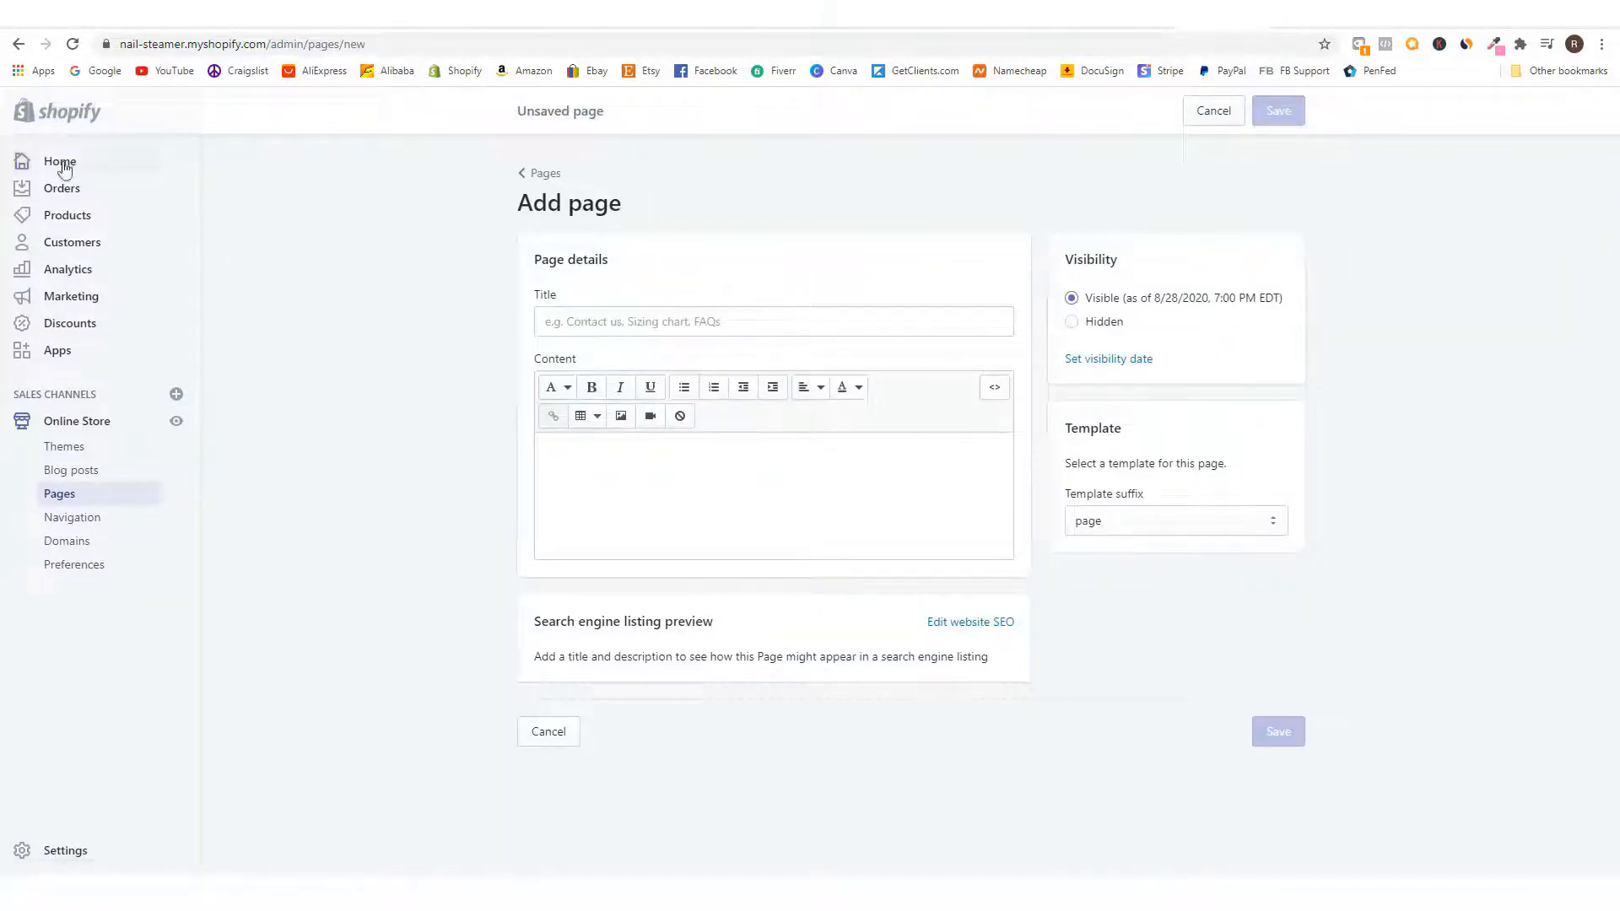
click(661, 322)
text(P)
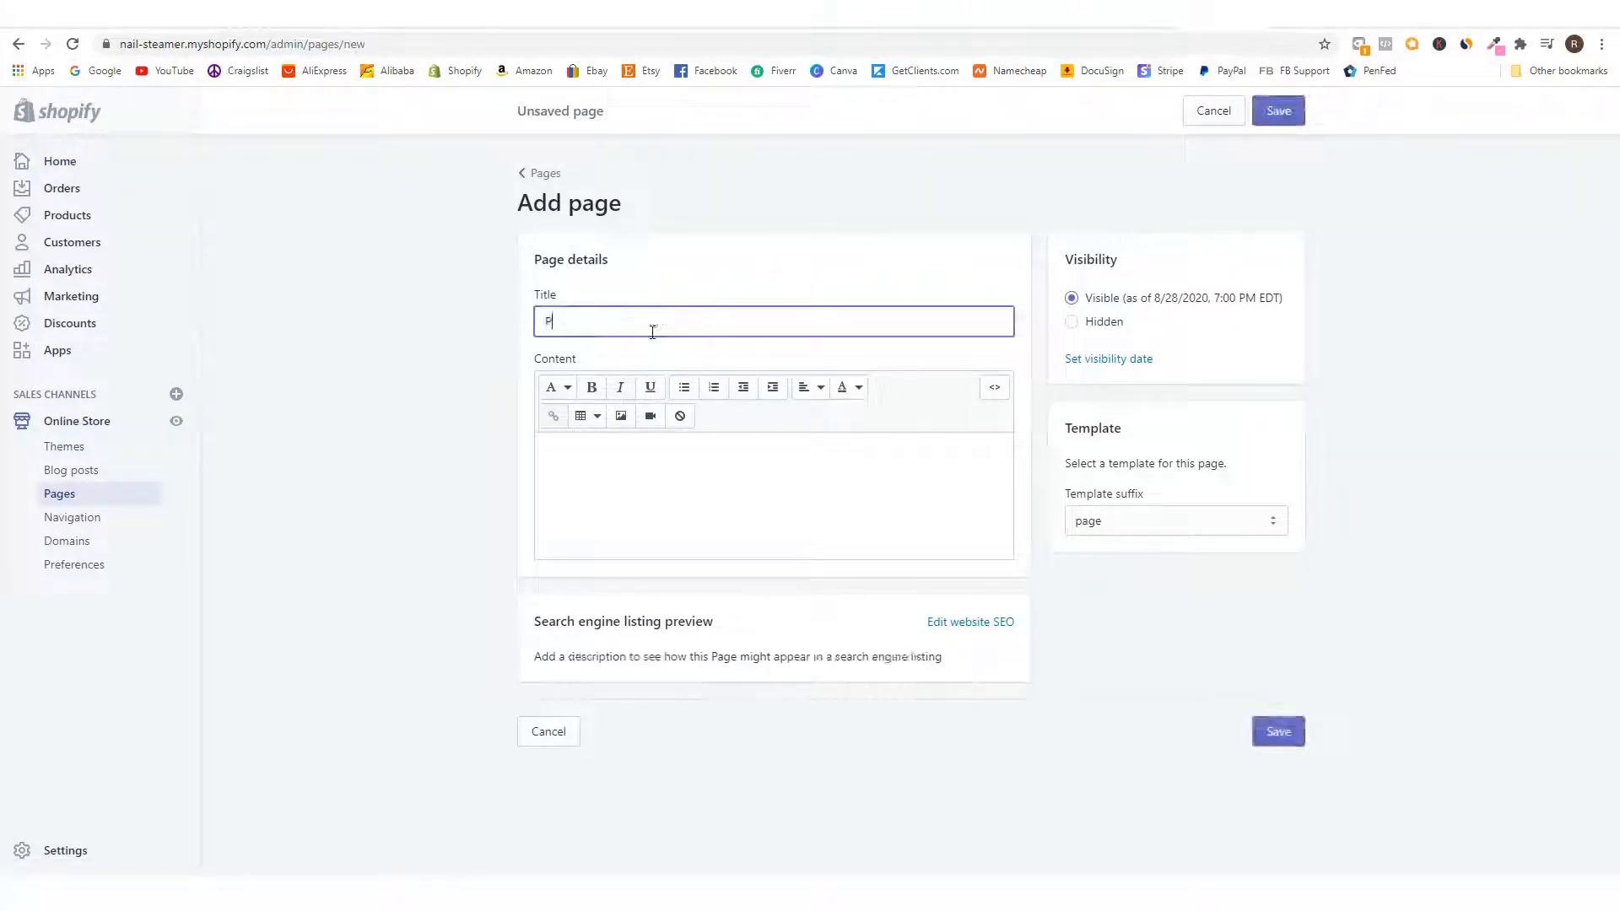
text(rivacy Policy)
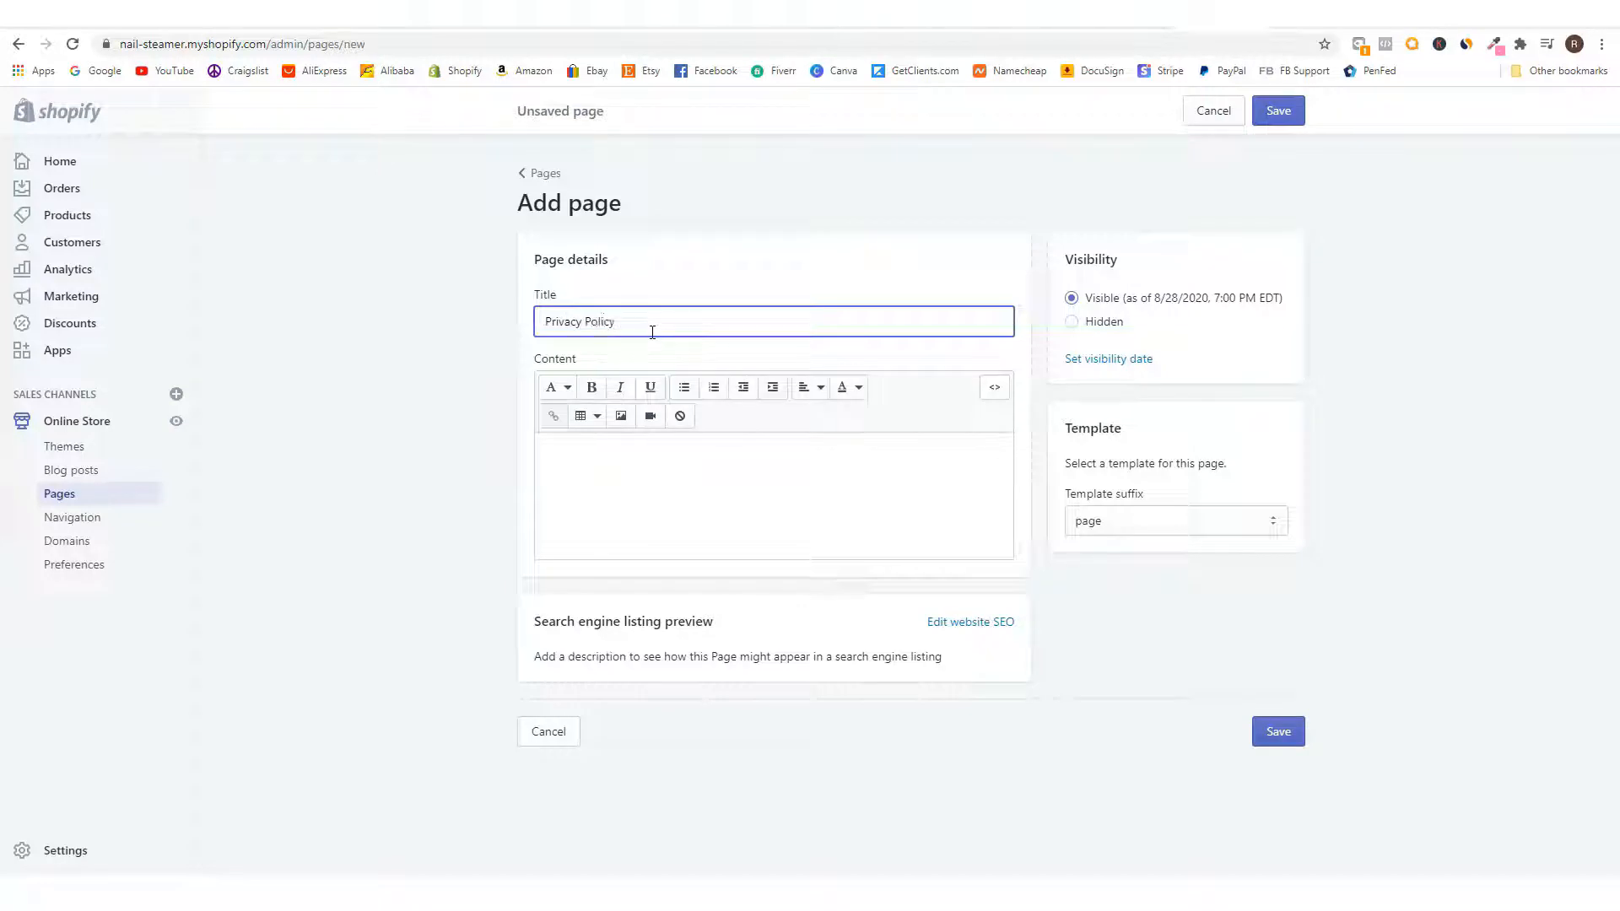
click(788, 268)
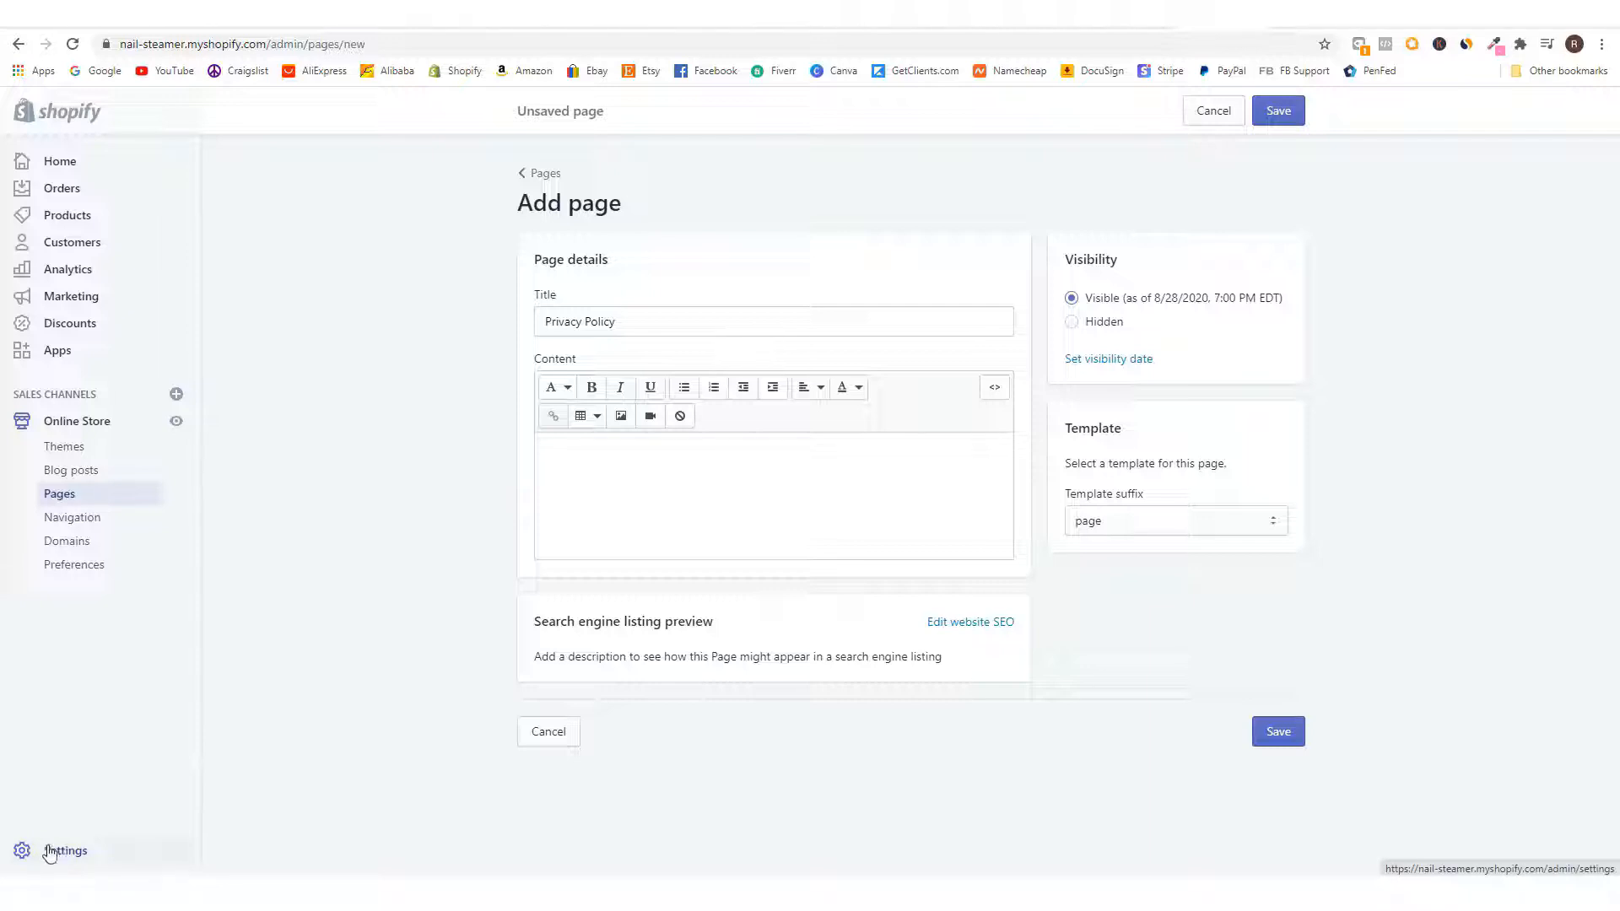
- Open the store settings in a new browser tab and go to the Legal settings
right_click(50, 849)
click(125, 714)
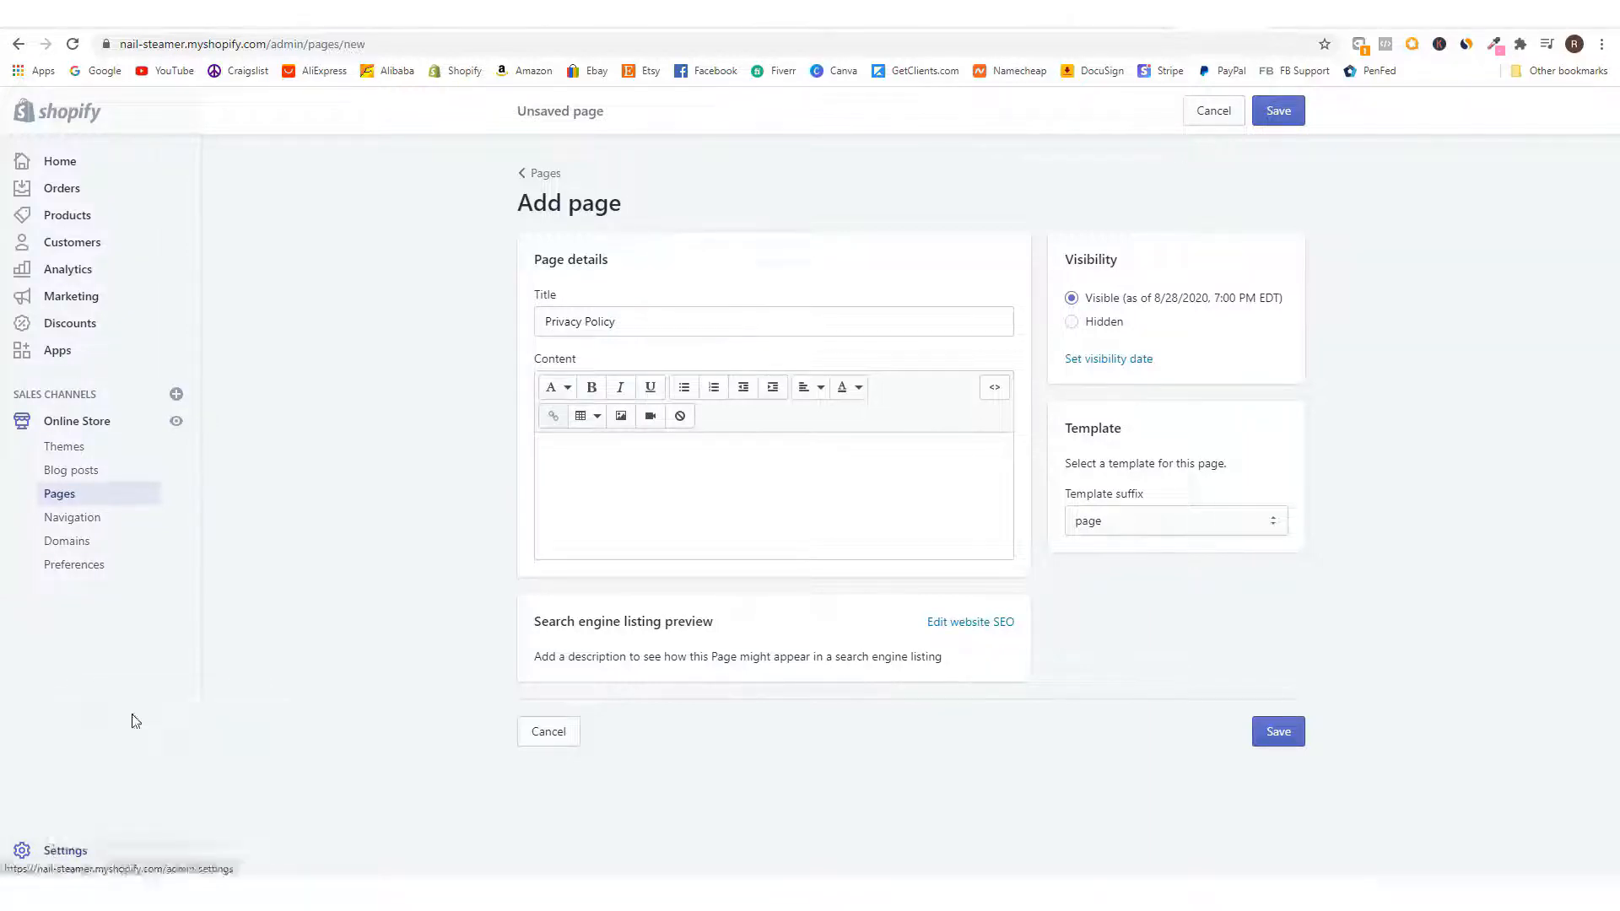
click(1225, 23)
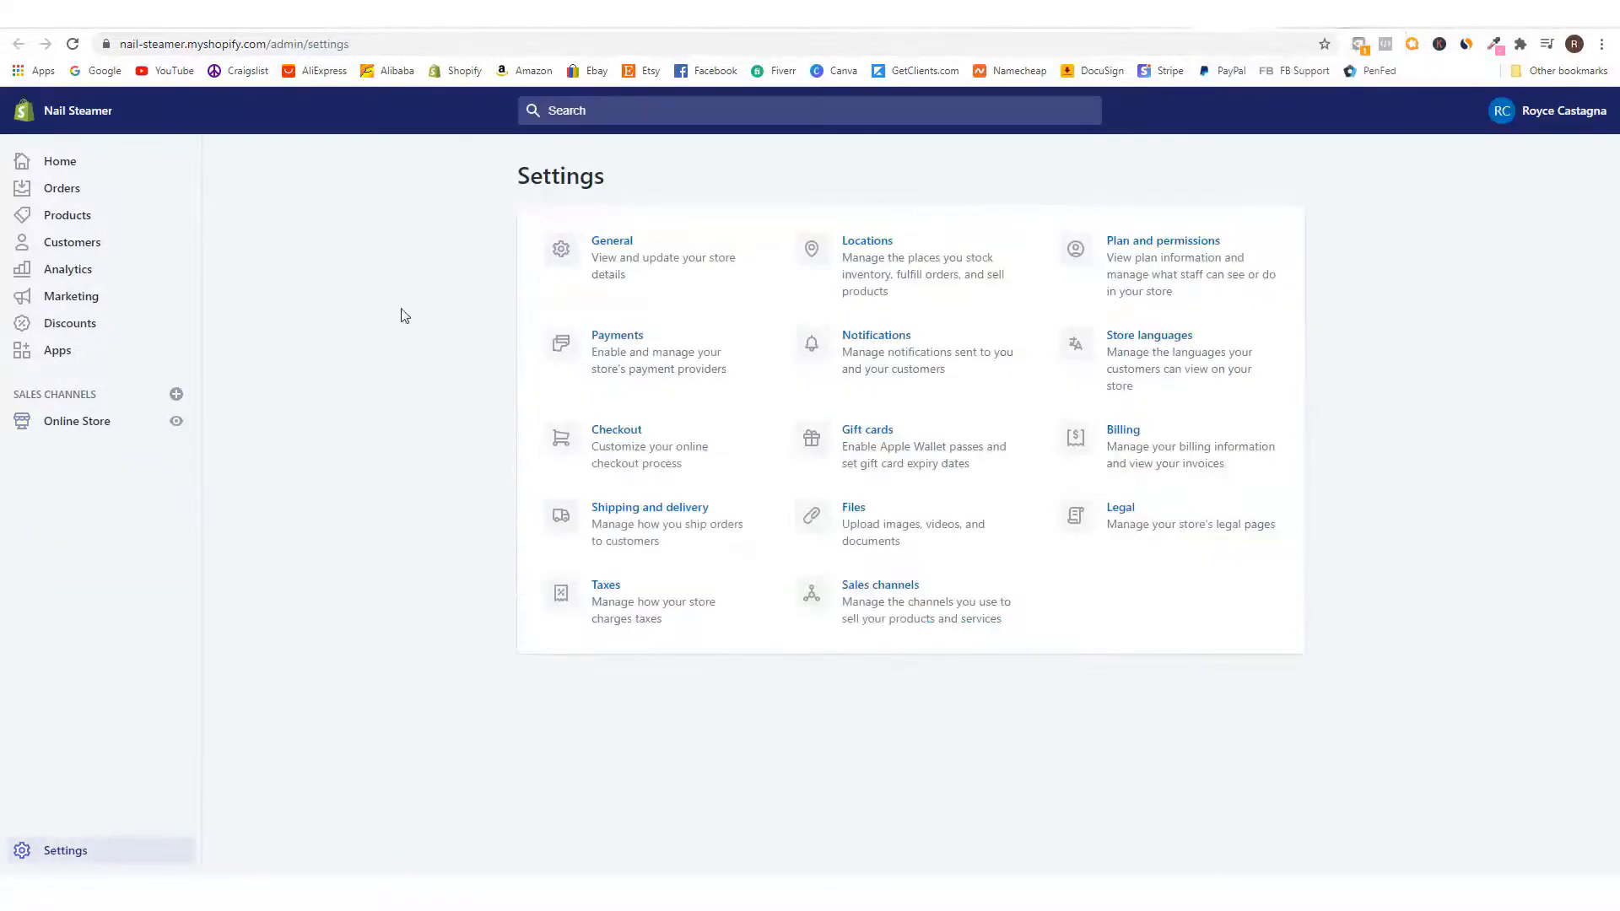
click(1125, 512)
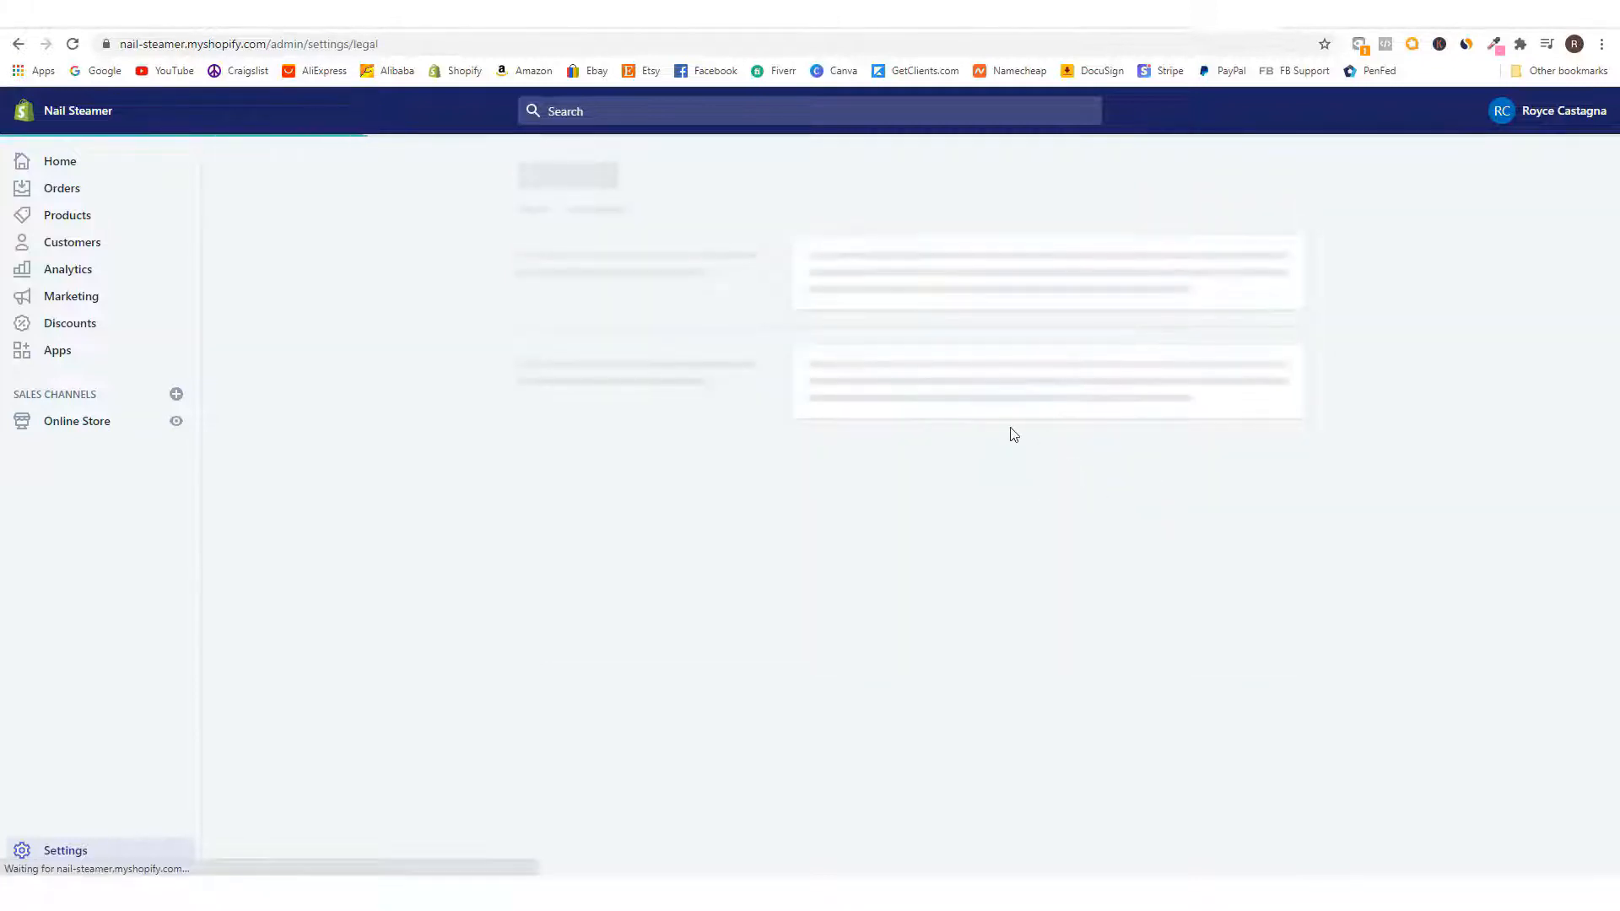
- Create the store's refund policy from the provided template
scroll(768, 388, down, 8)
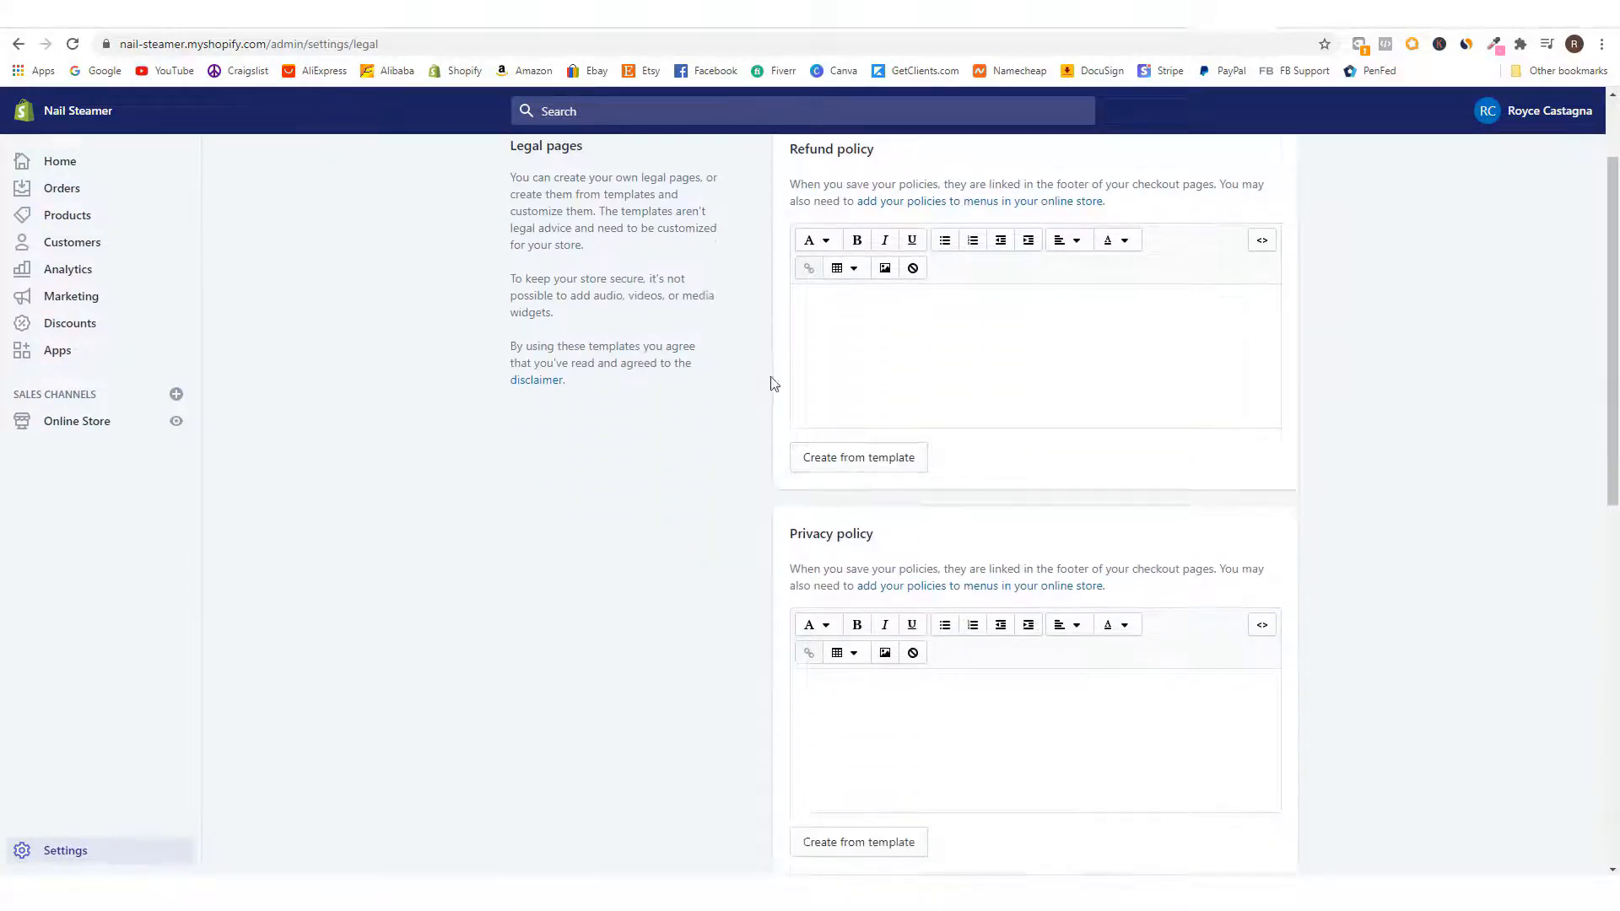
scroll(777, 442, up, 10)
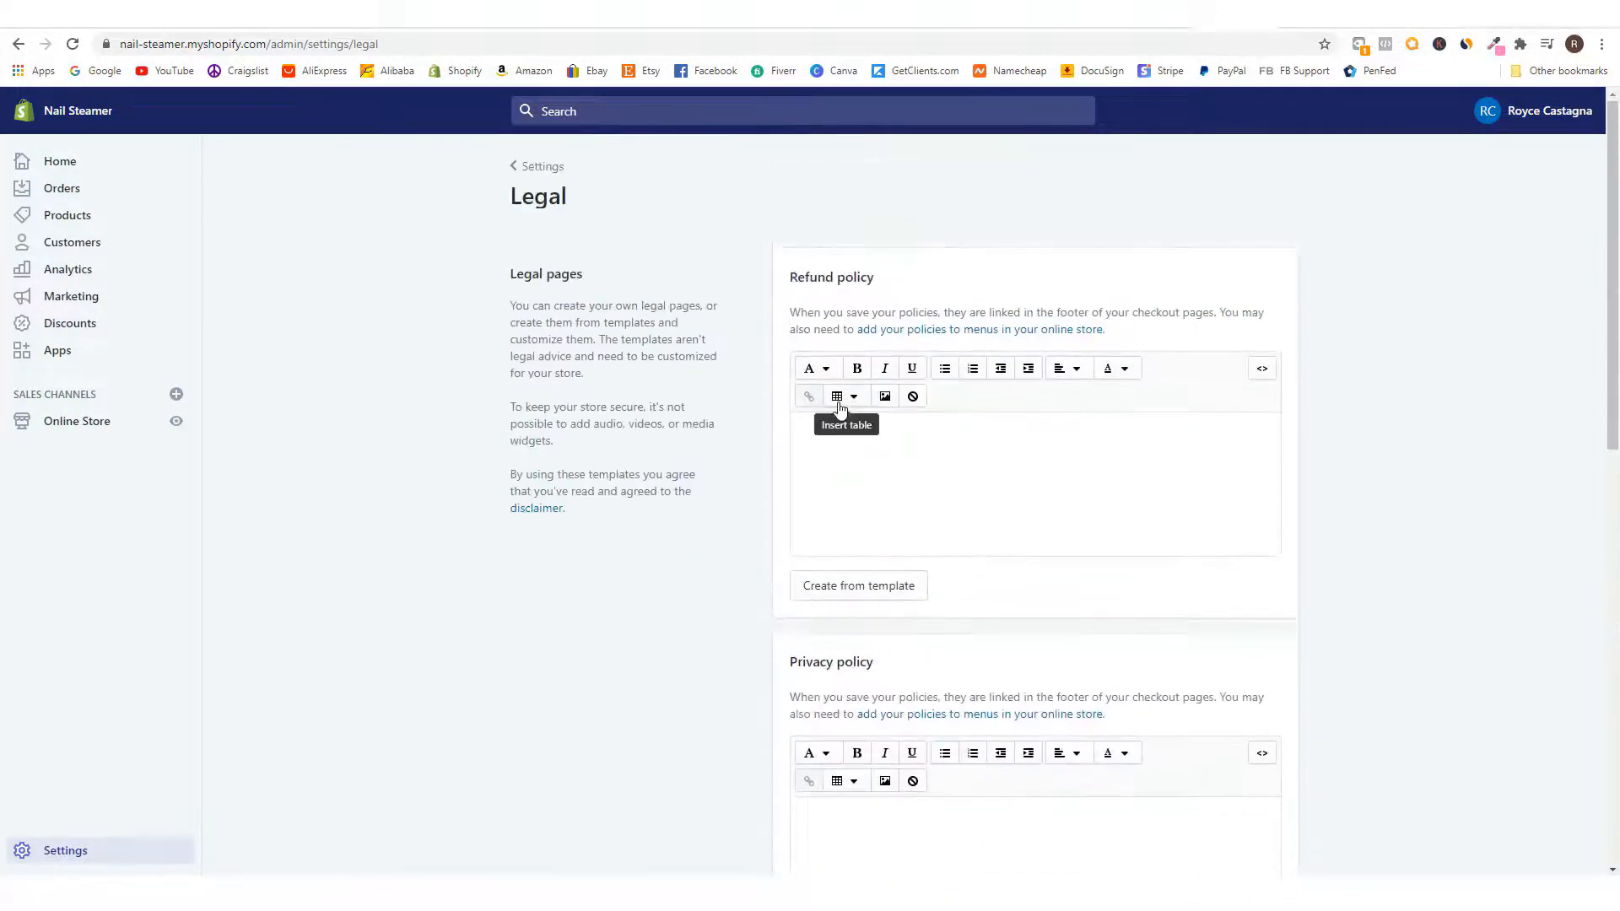
click(853, 593)
scroll(722, 532, down, 7)
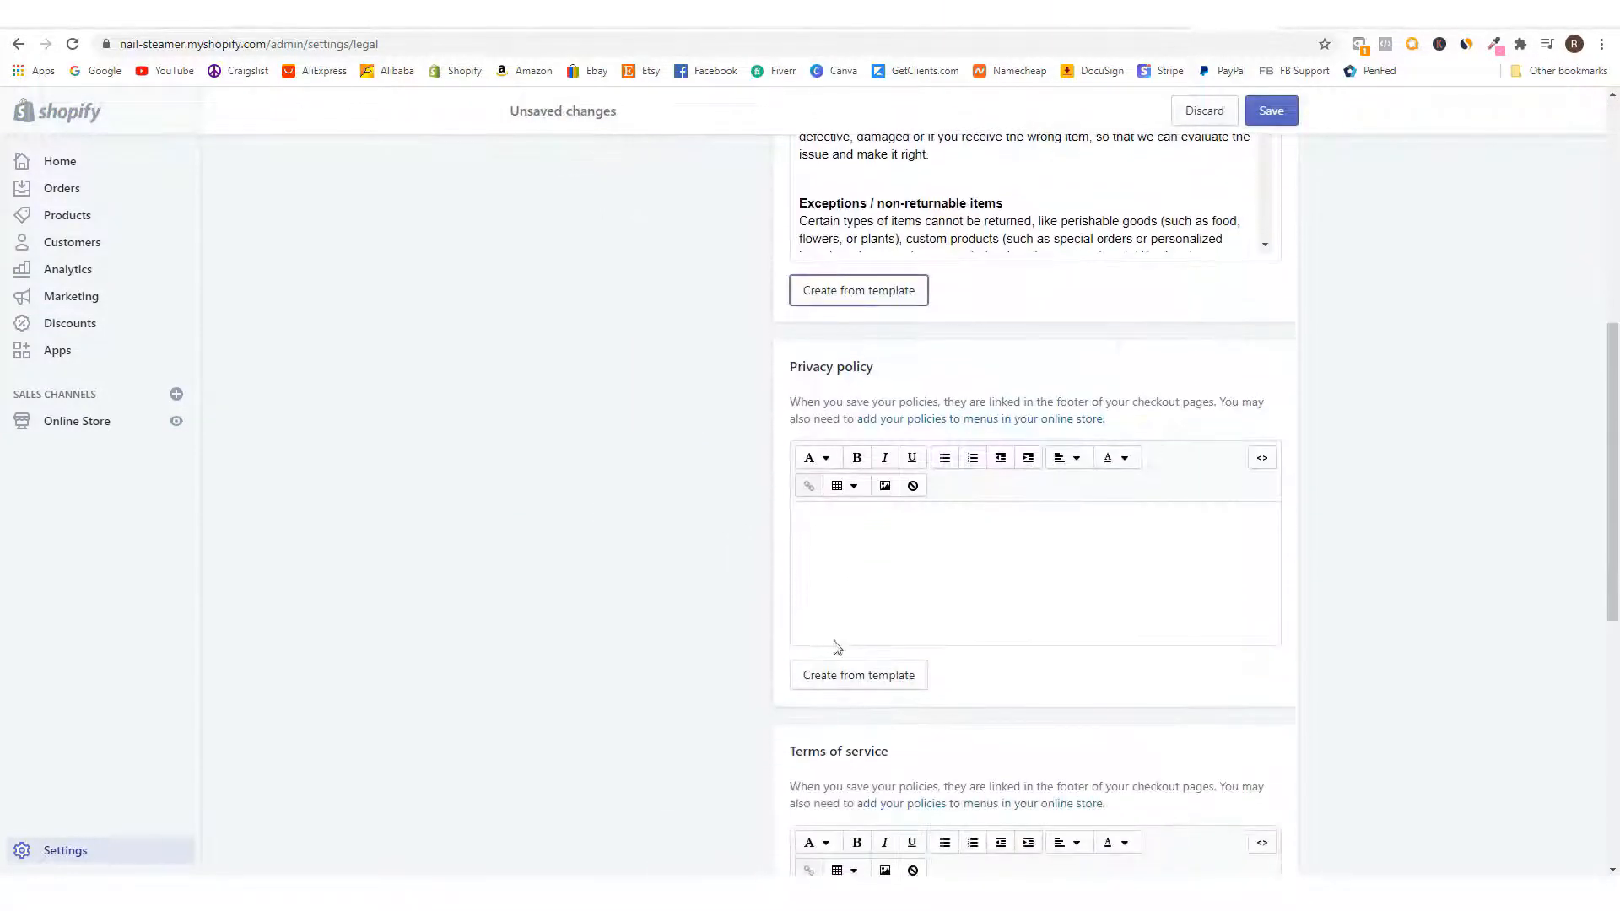
- Create the store's privacy policy and terms of service from the provided templates
scroll(844, 624, down, 1)
click(869, 594)
scroll(720, 575, down, 4)
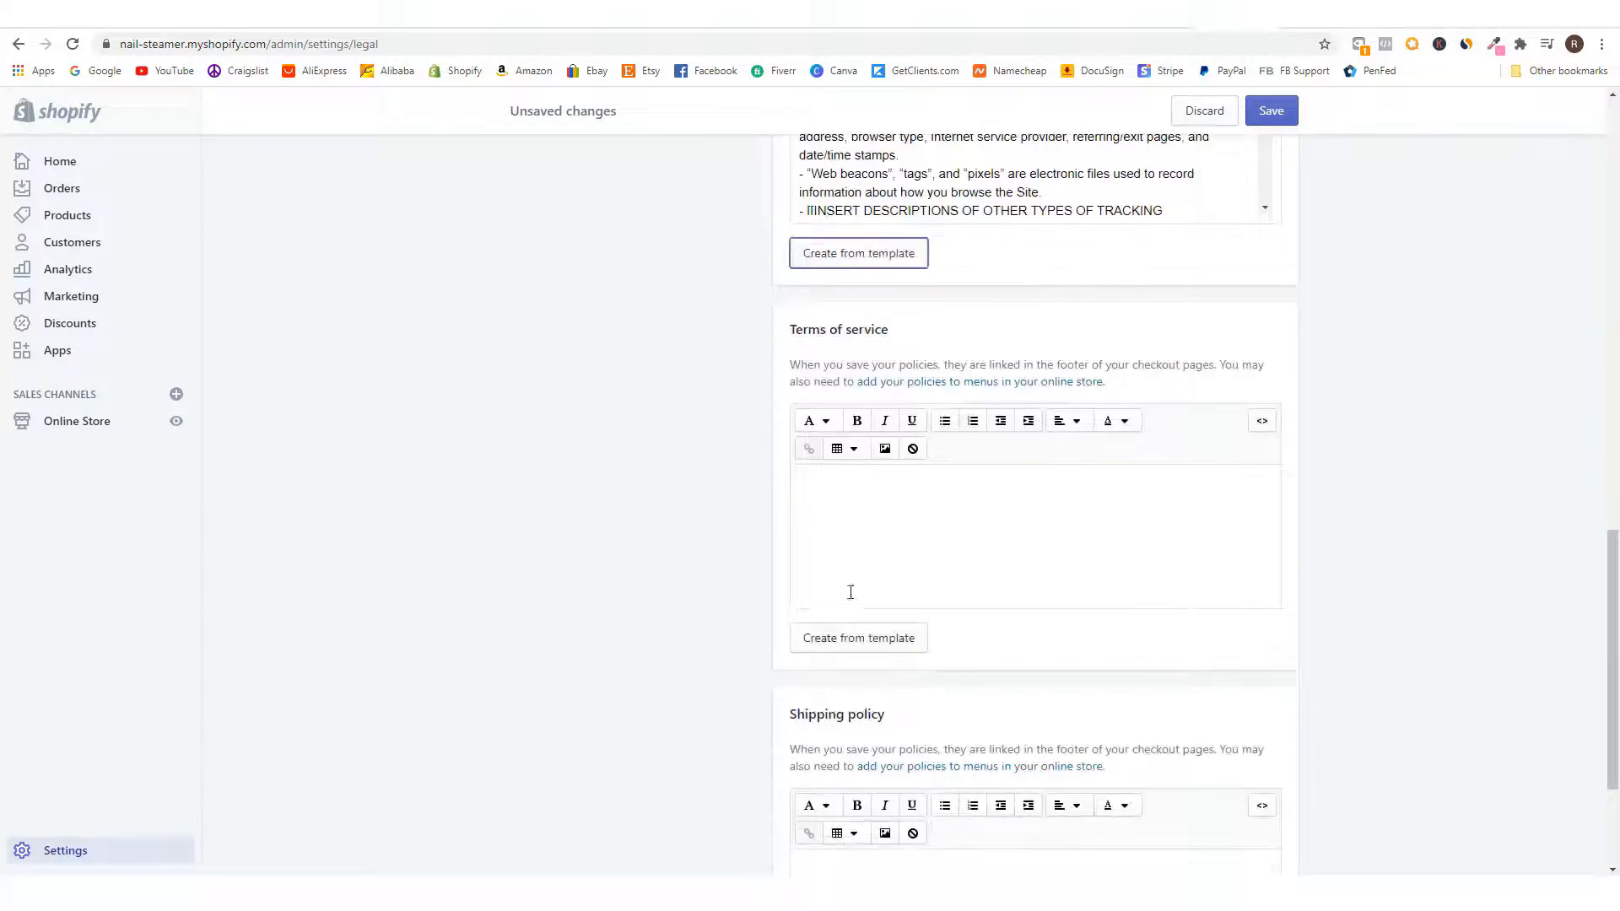
click(868, 638)
- Copy the complete privacy policy text from the Legal settings
scroll(635, 525, up, 10)
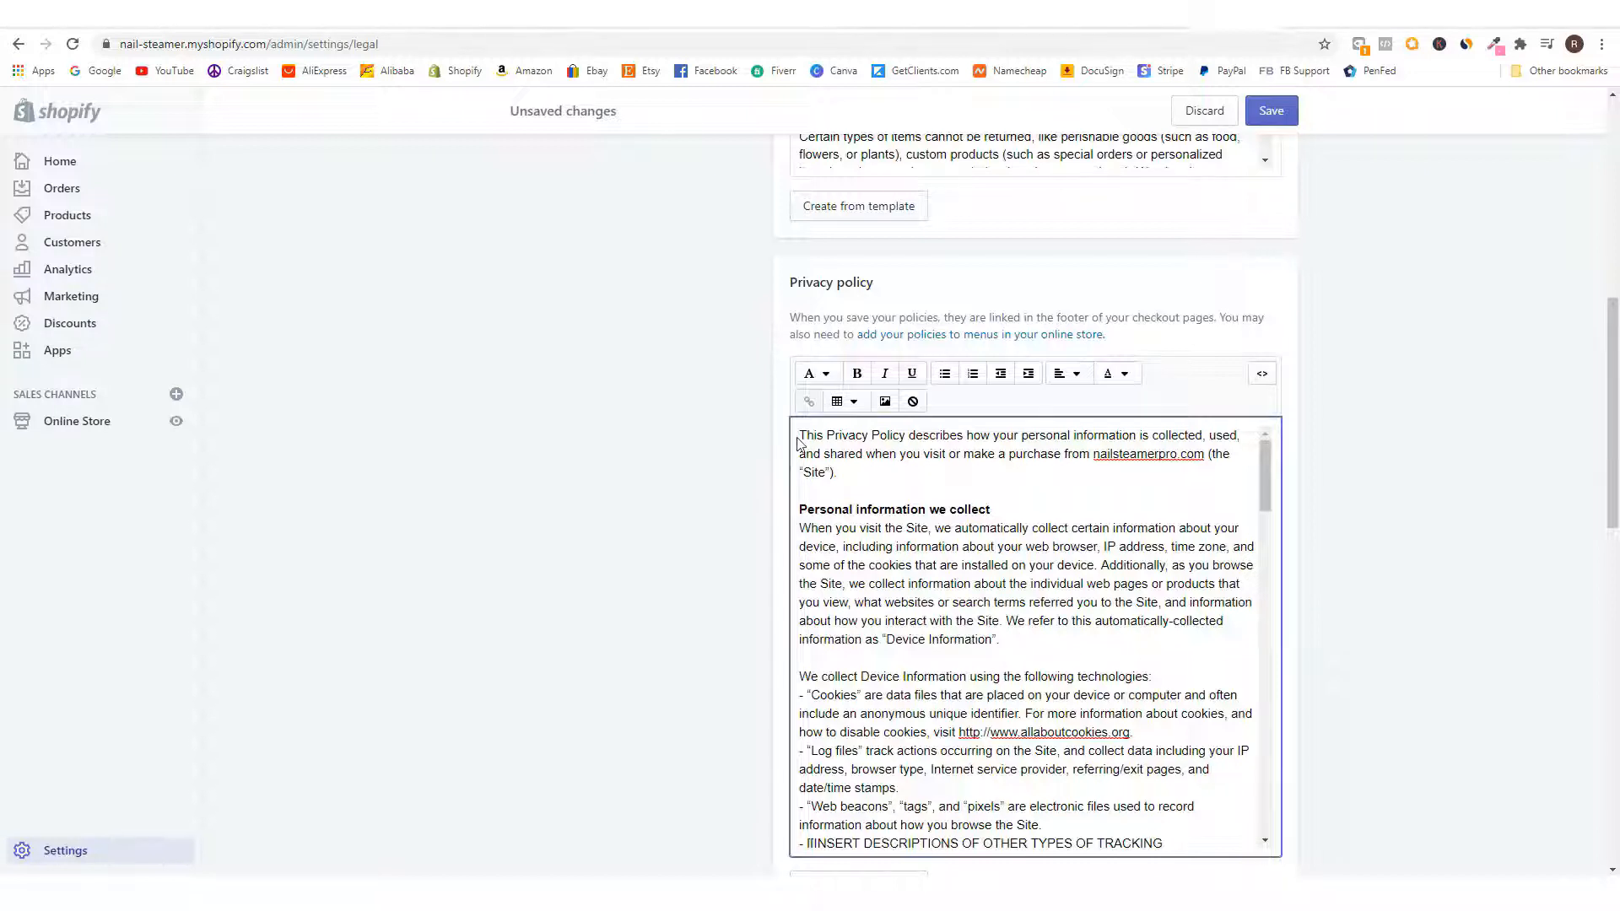
drag(800, 433, 1177, 706)
scroll(1046, 770, down, 10)
scroll(1049, 780, down, 14)
scroll(1181, 485, down, 3)
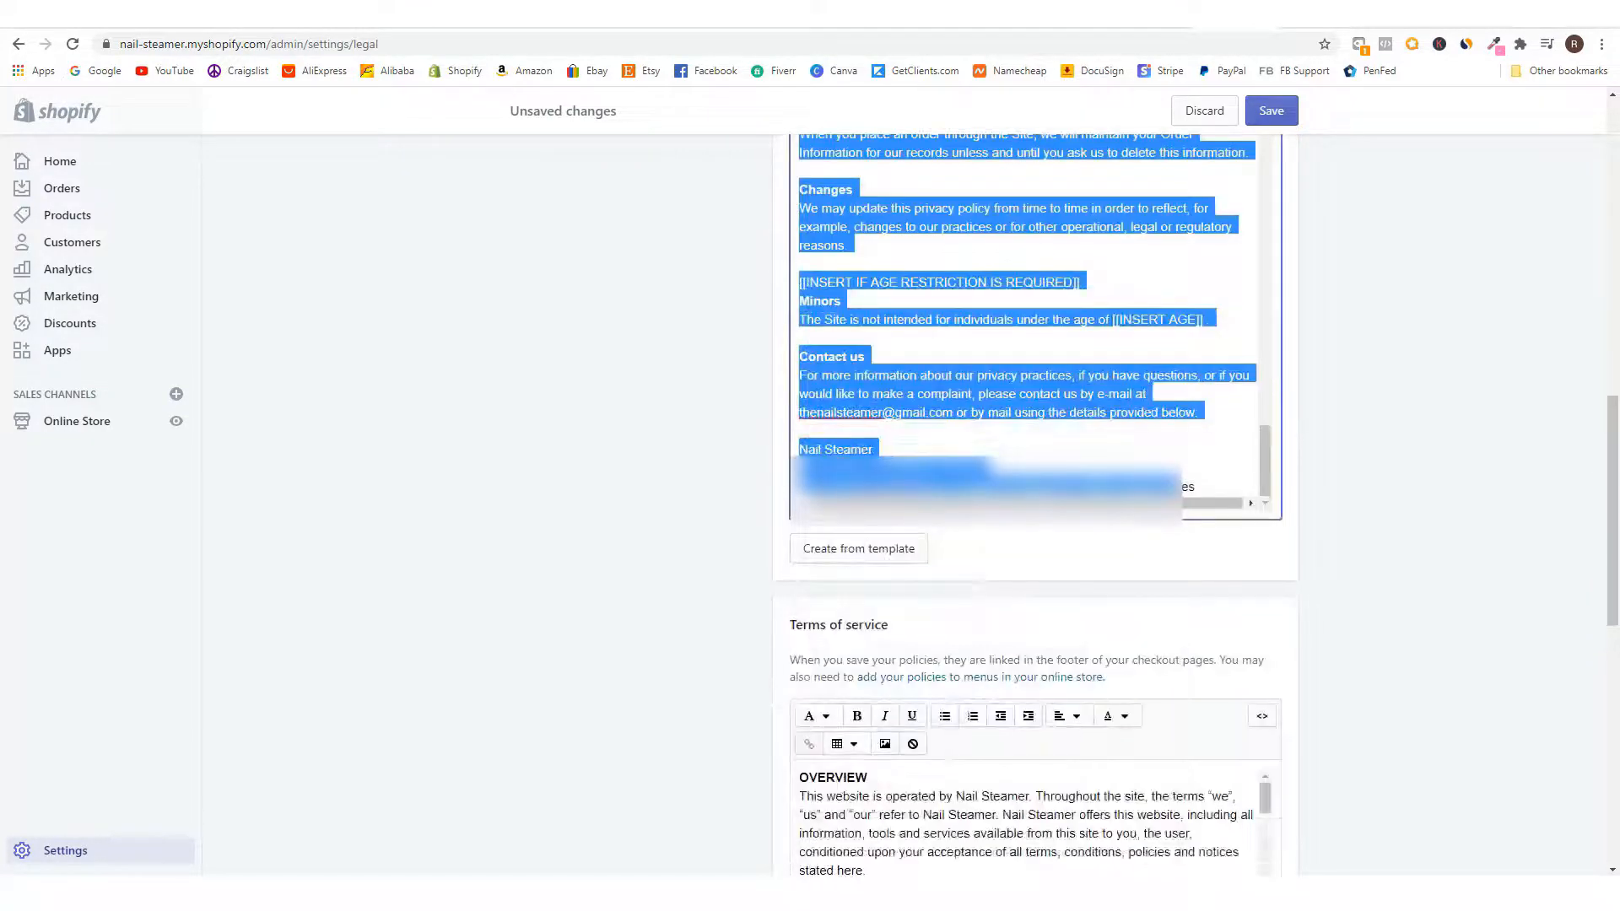
right_click(1182, 484)
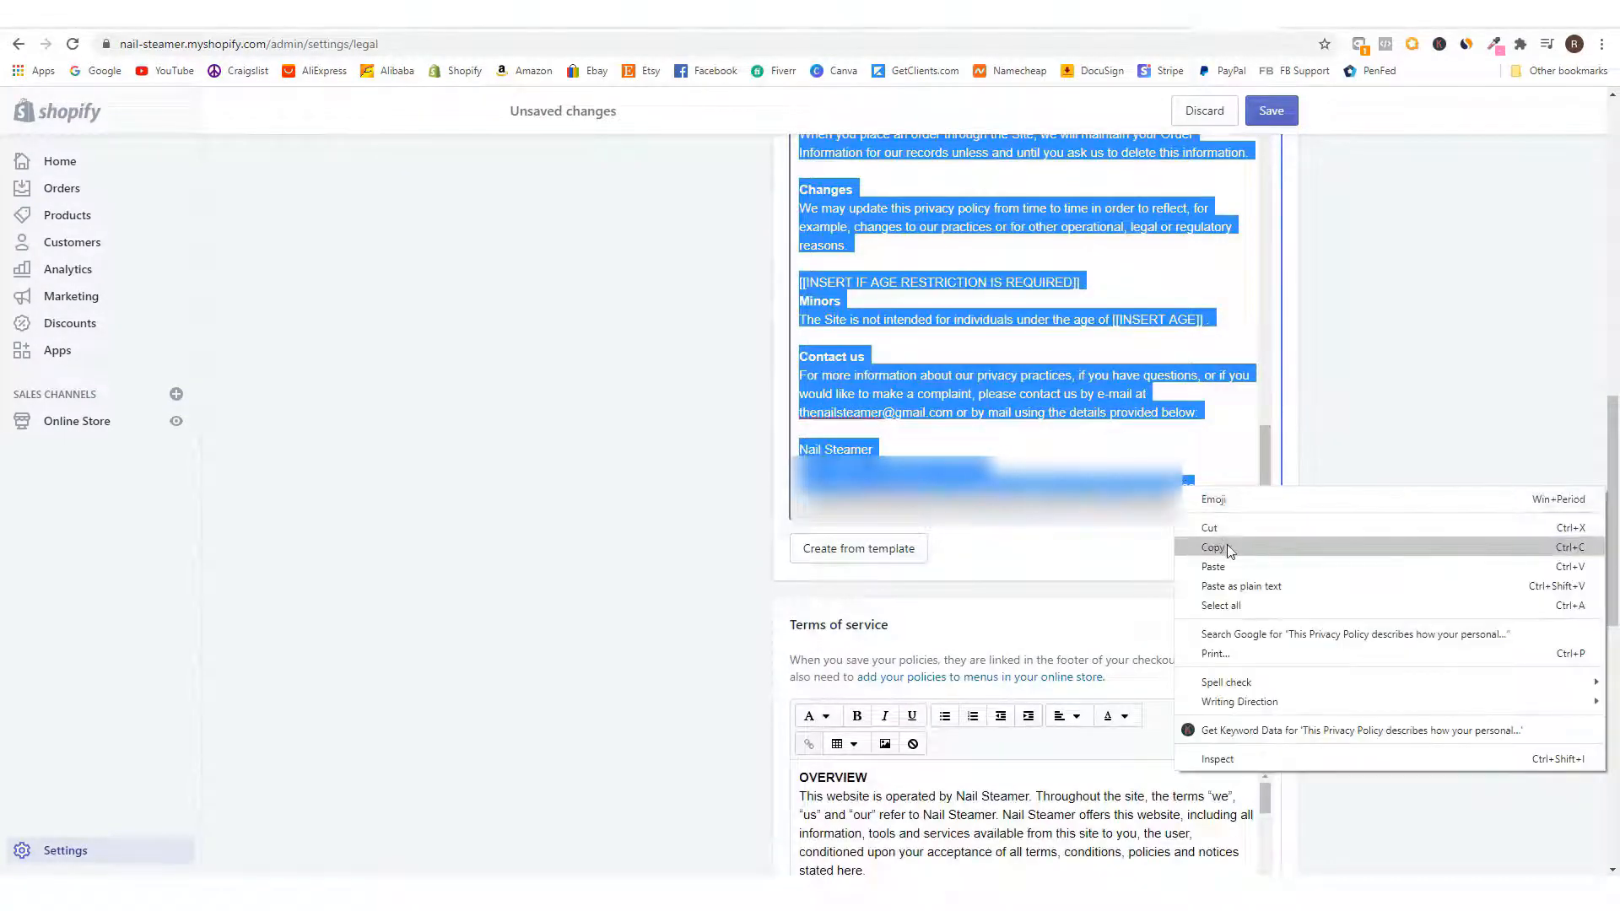
click(1227, 547)
- Paste the copied policy text into the content of the unsaved Privacy Policy page and save the page
scroll(1216, 338, up, 5)
click(1174, 14)
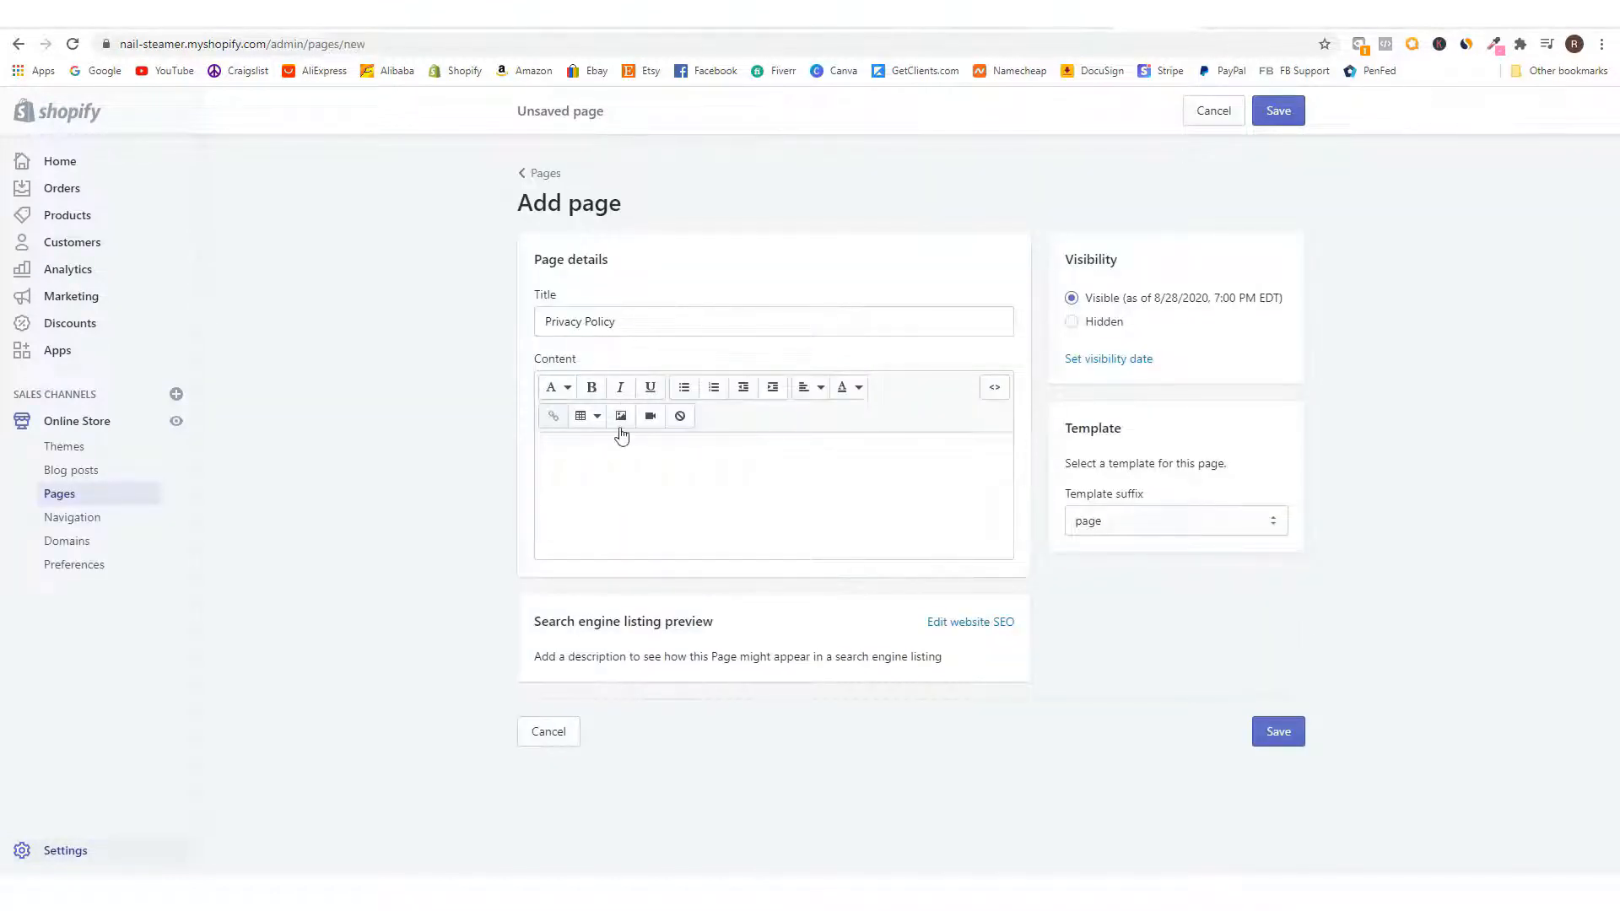
click(585, 461)
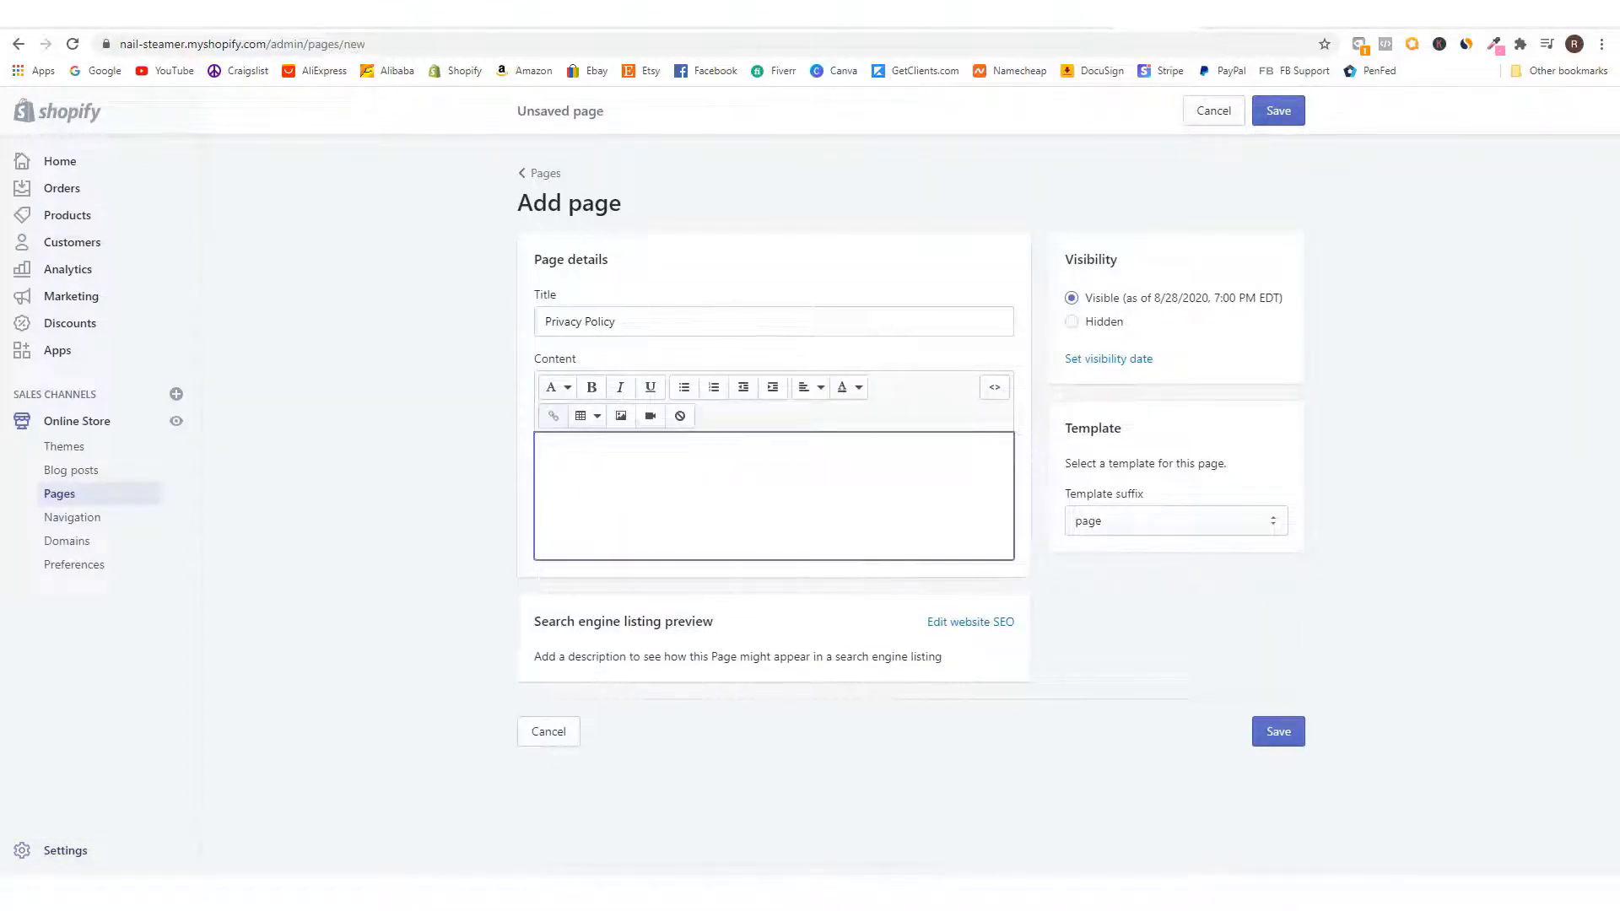
right_click(589, 460)
click(655, 587)
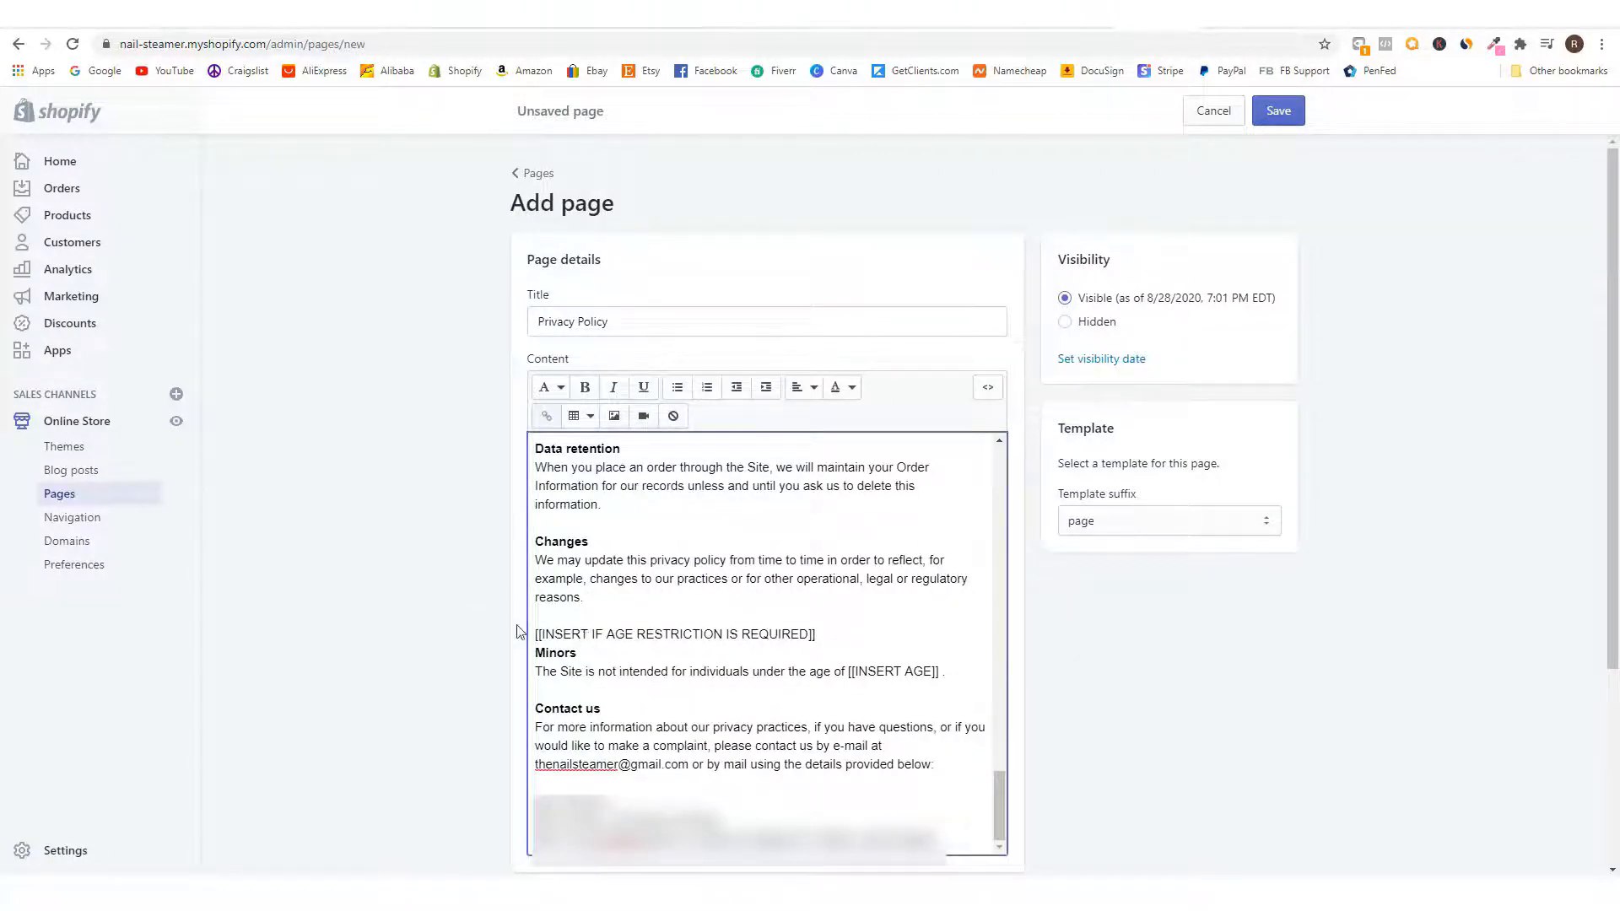
scroll(548, 591, up, 1)
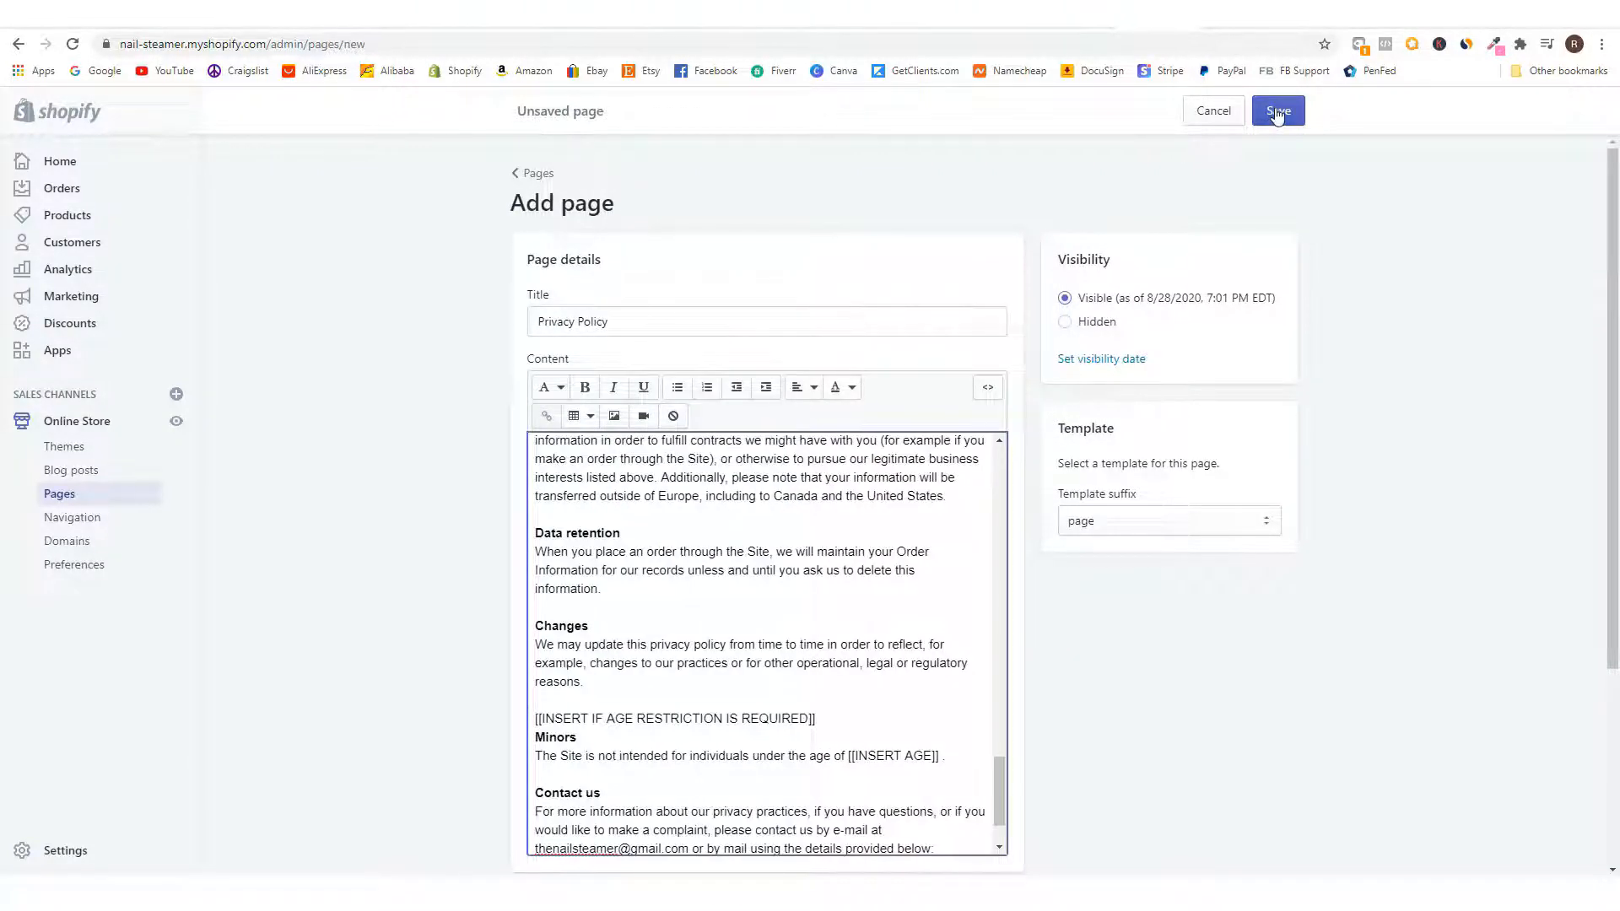
click(1277, 113)
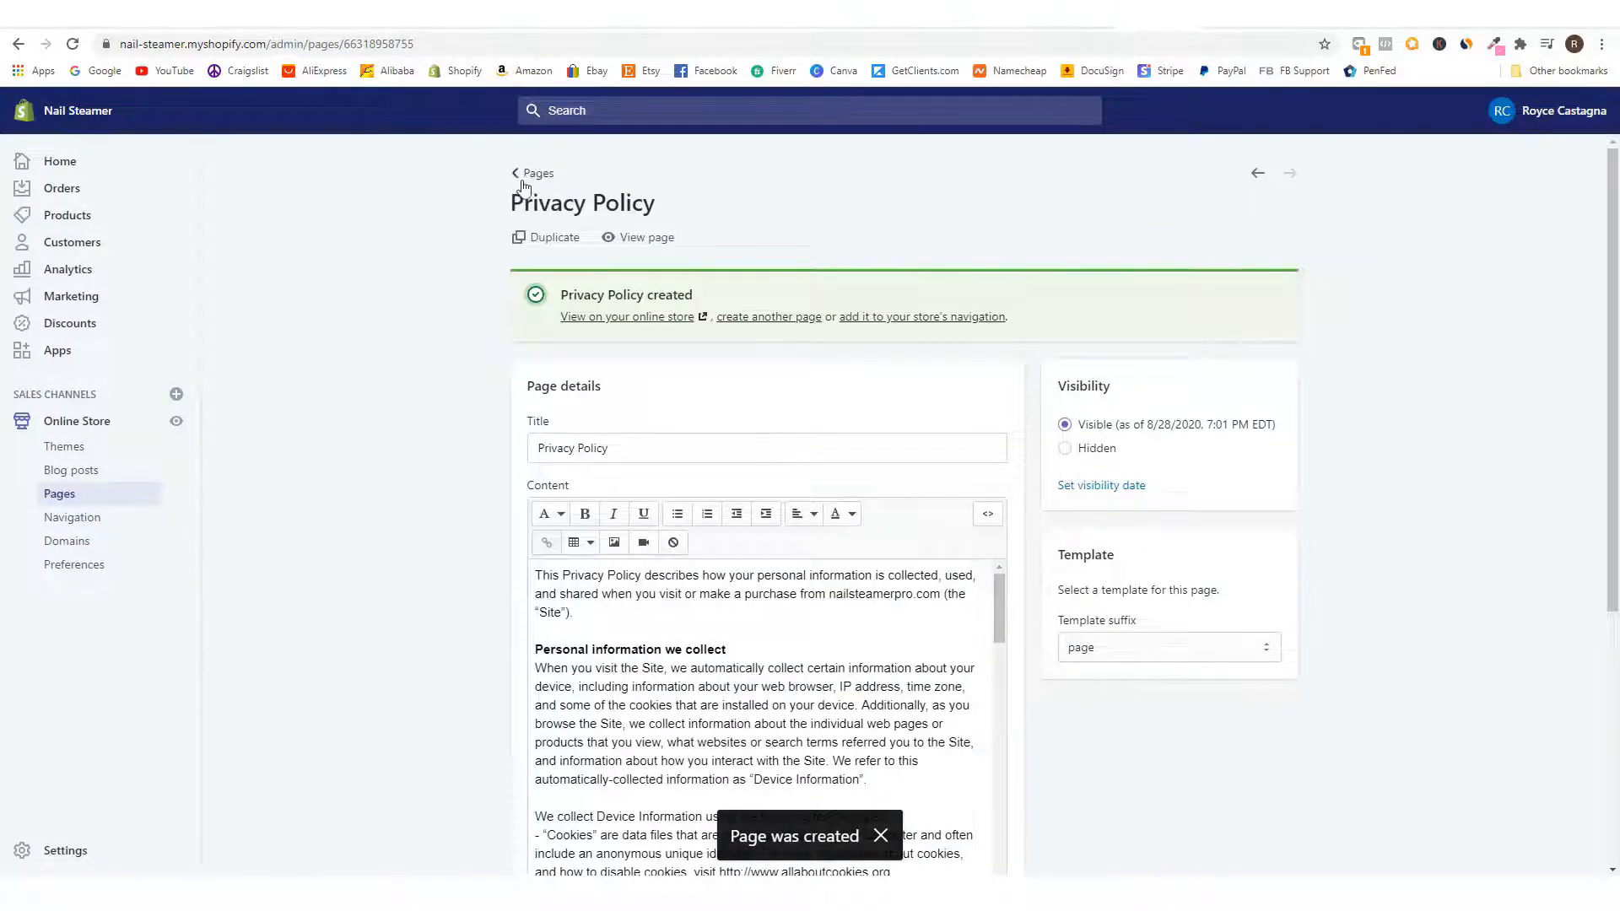
- Add another new page to the store and title it Terms of Service
click(61, 496)
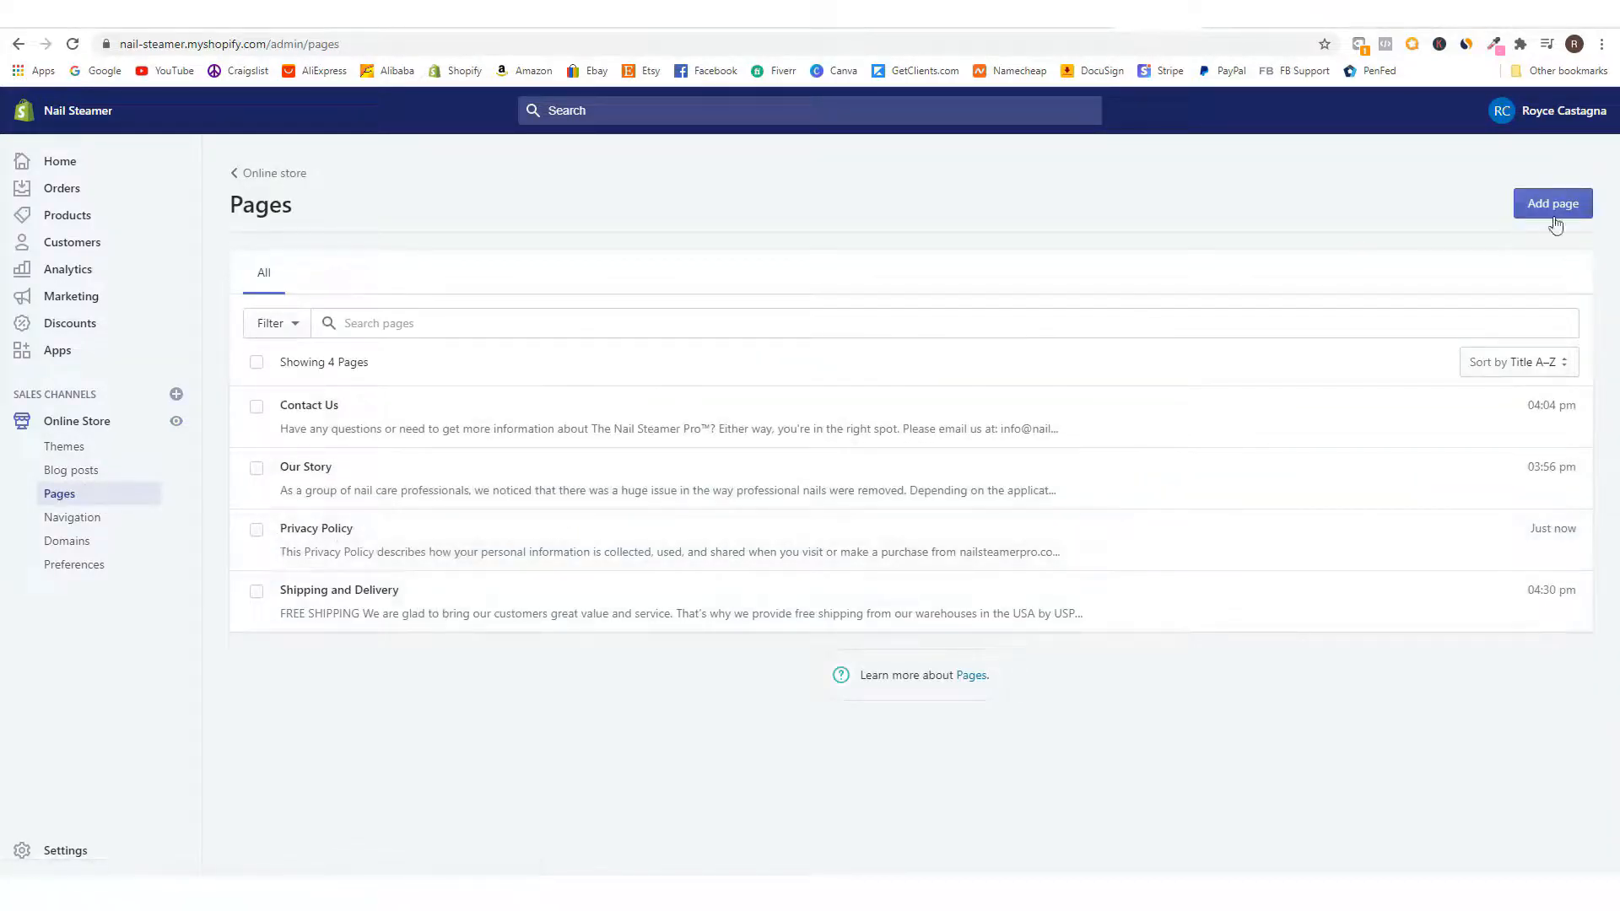
click(1554, 206)
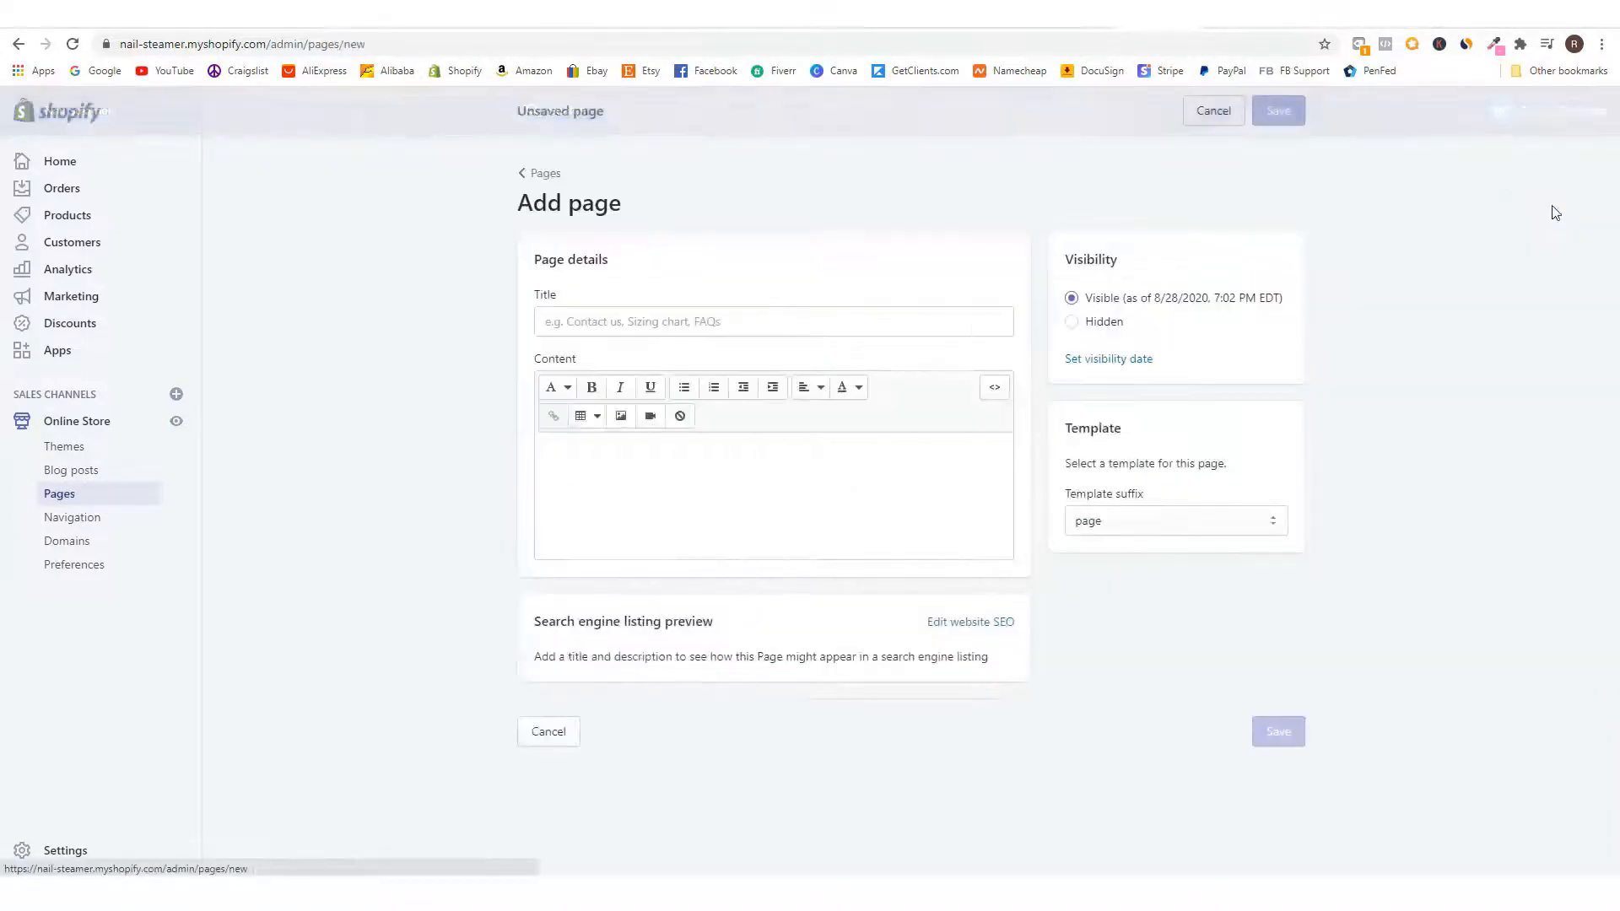
click(758, 325)
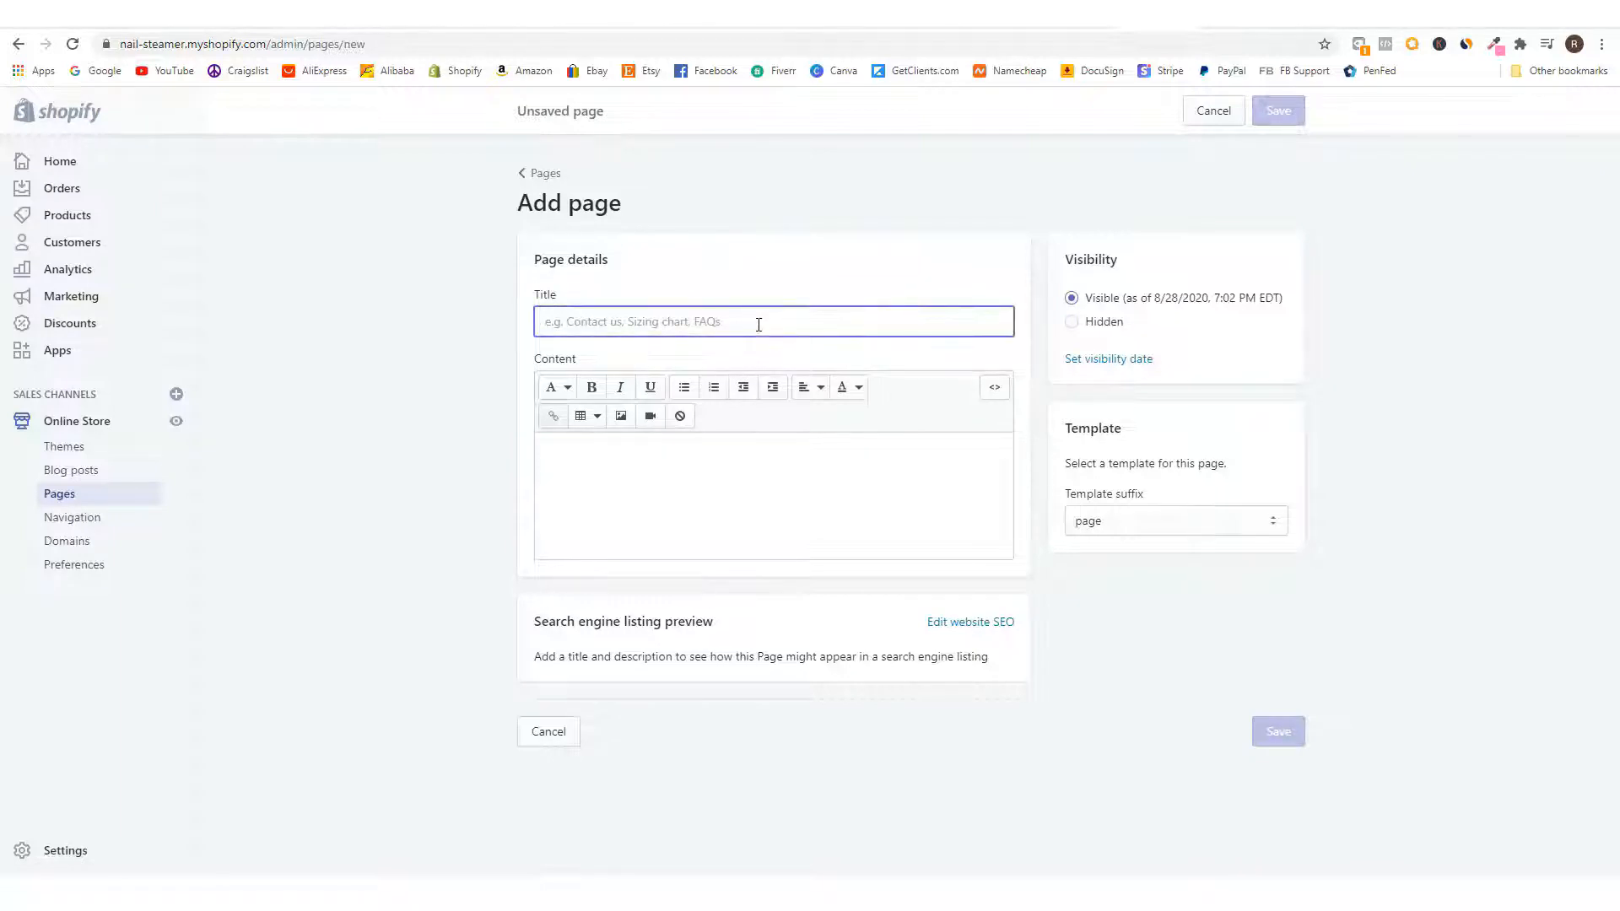
text(Terms of Service)
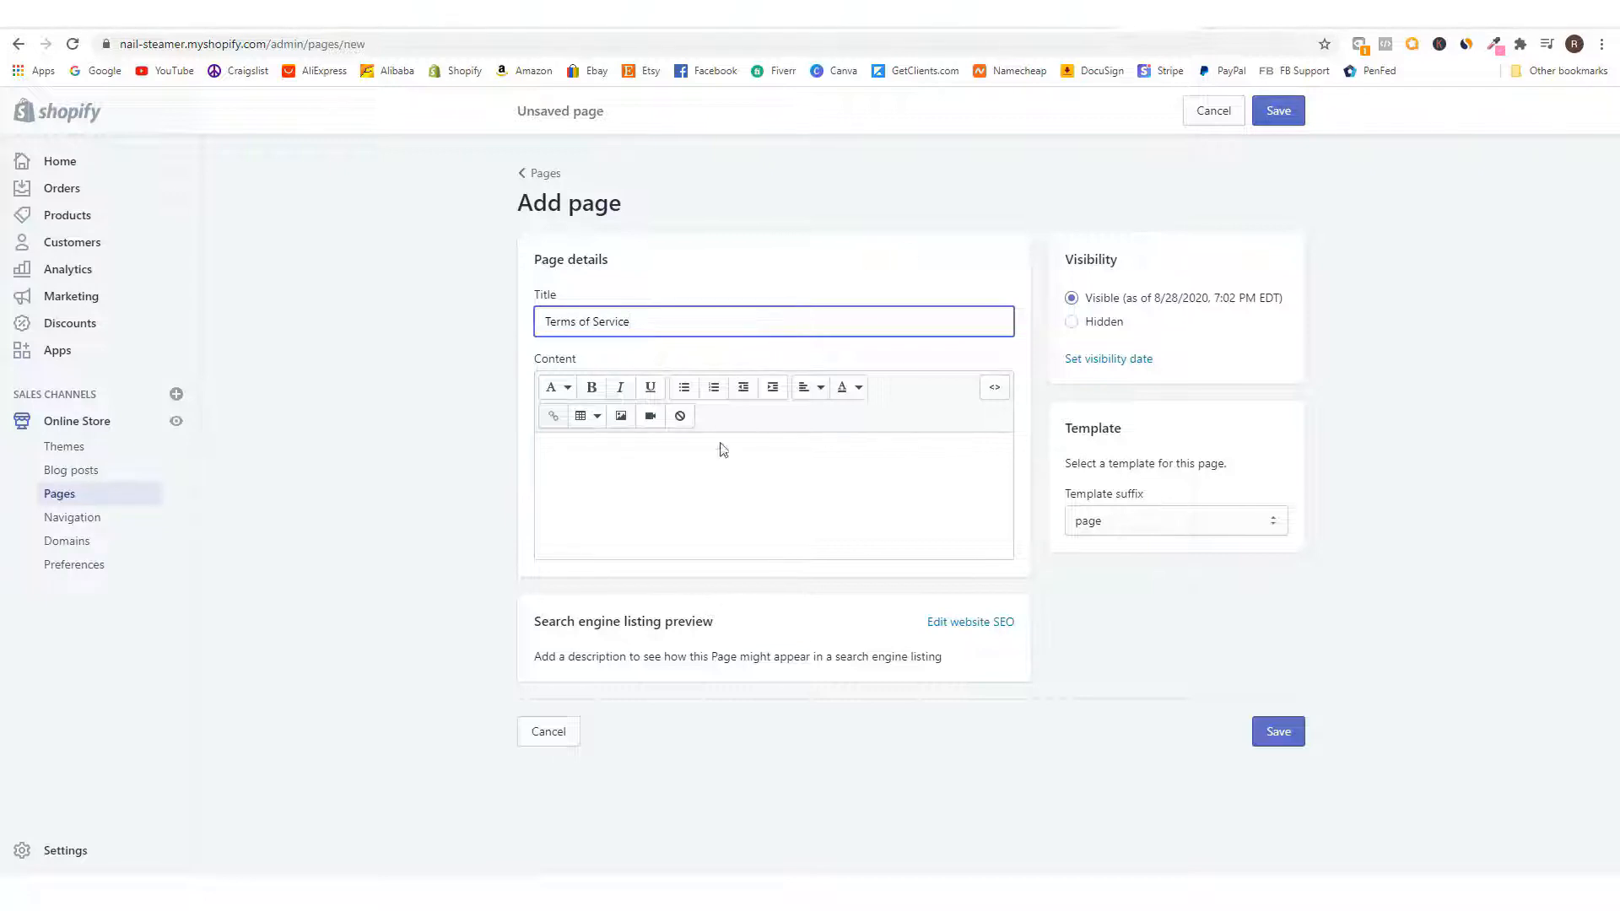
- Copy the complete terms of service text, from the Overview through Section 20, from the Legal settings
click(1225, 25)
scroll(735, 540, down, 5)
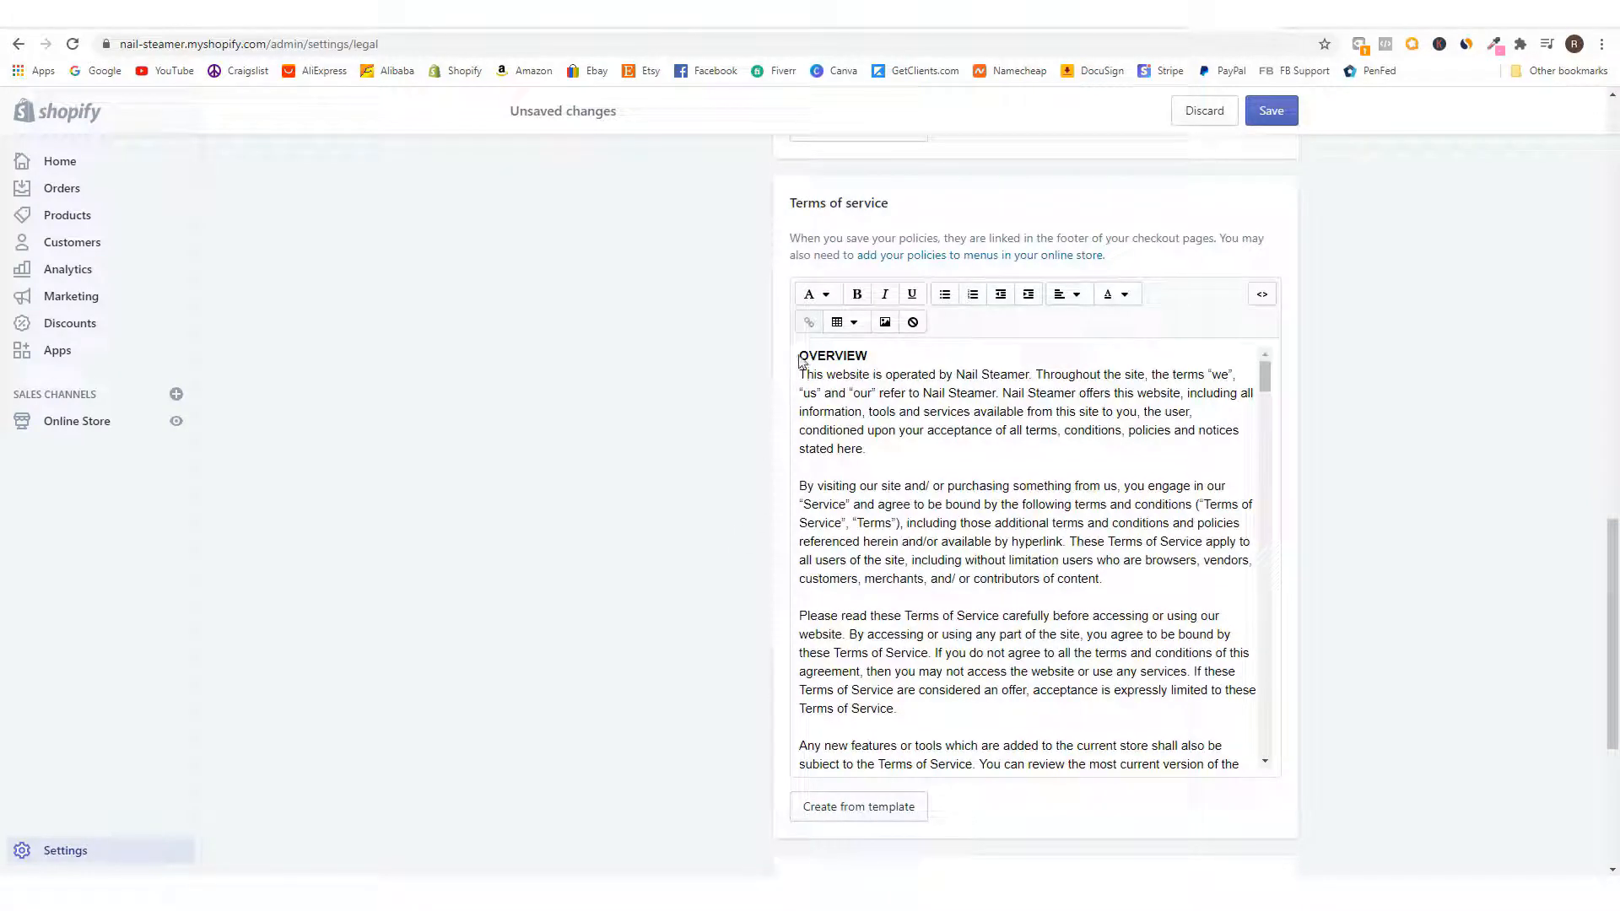
click(866, 377)
drag(808, 356, 955, 431)
double_click(883, 408)
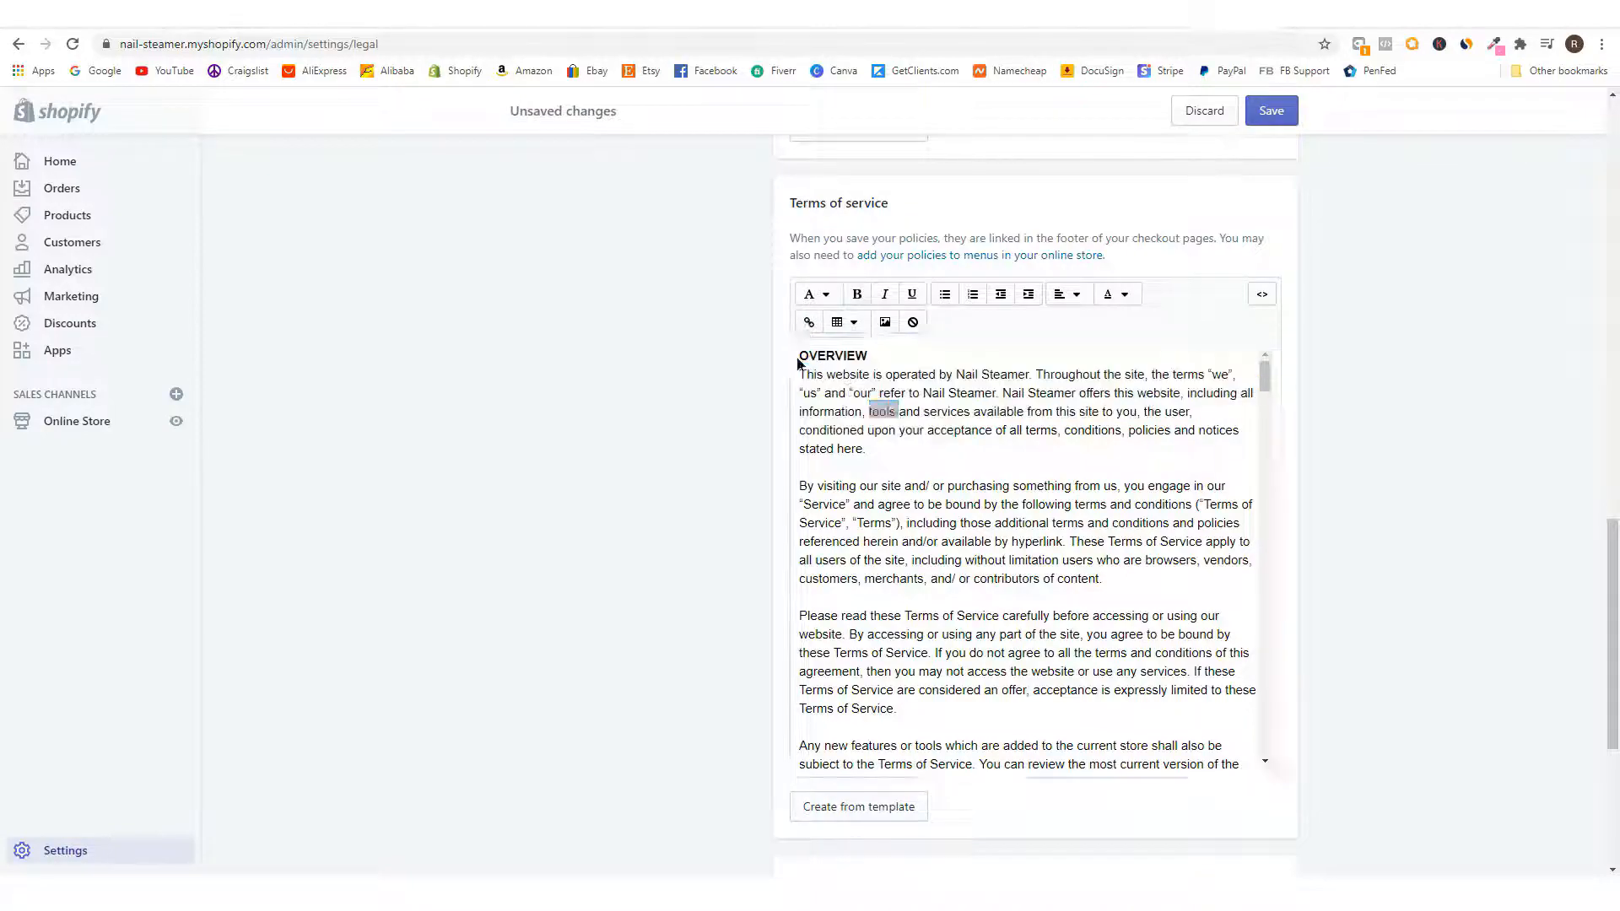
drag(803, 354, 1211, 618)
scroll(1168, 523, down, 20)
scroll(1206, 572, down, 20)
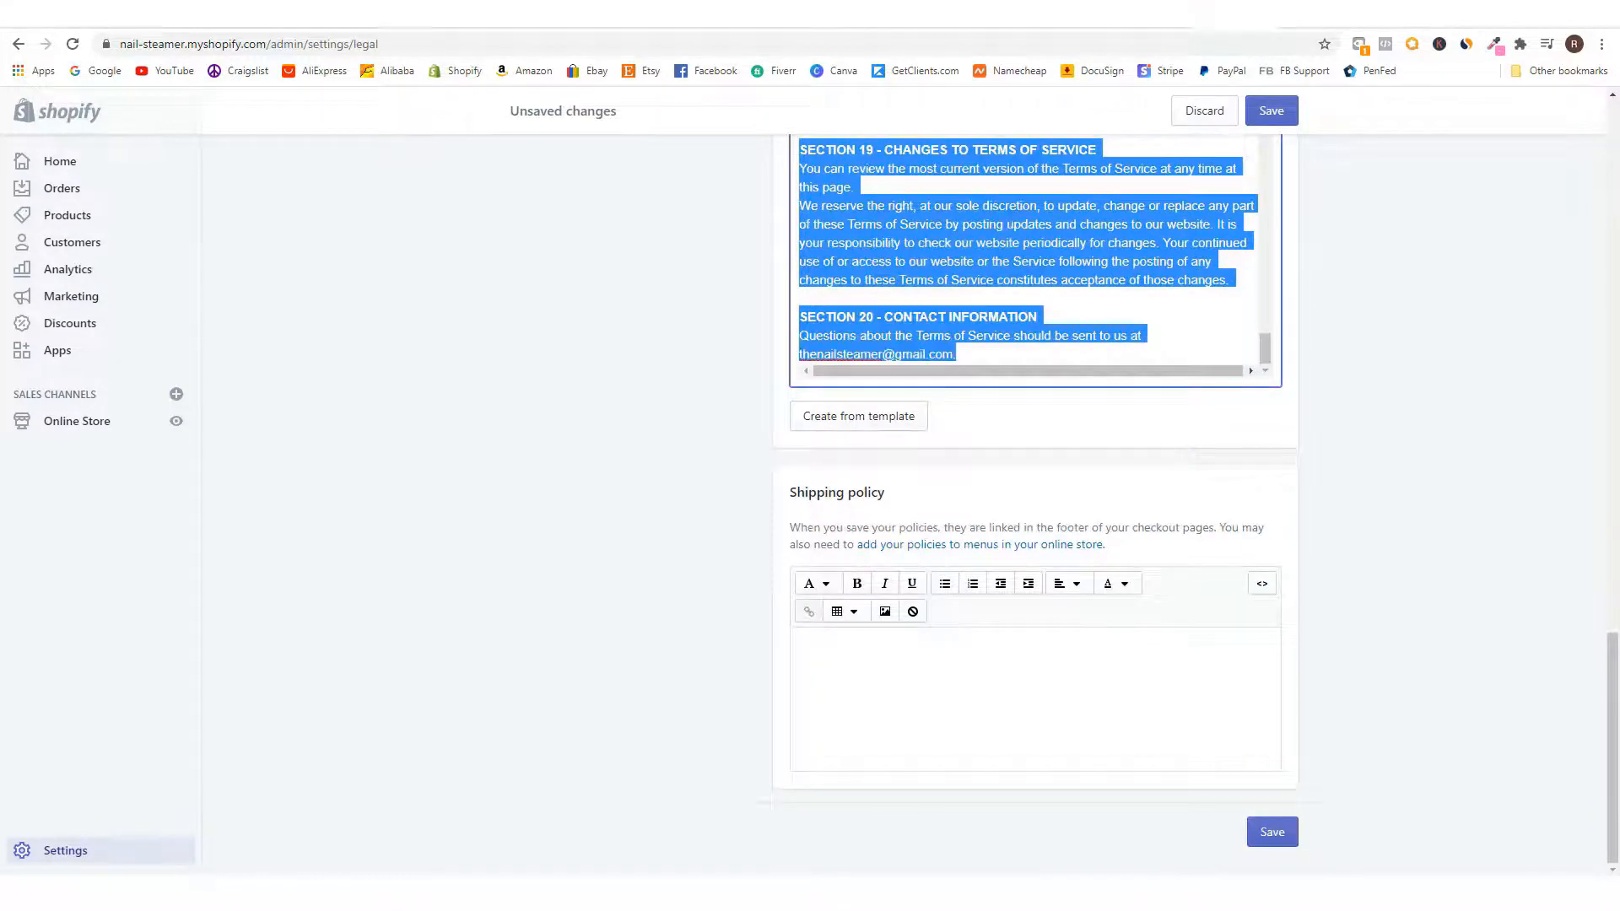
right_click(1119, 339)
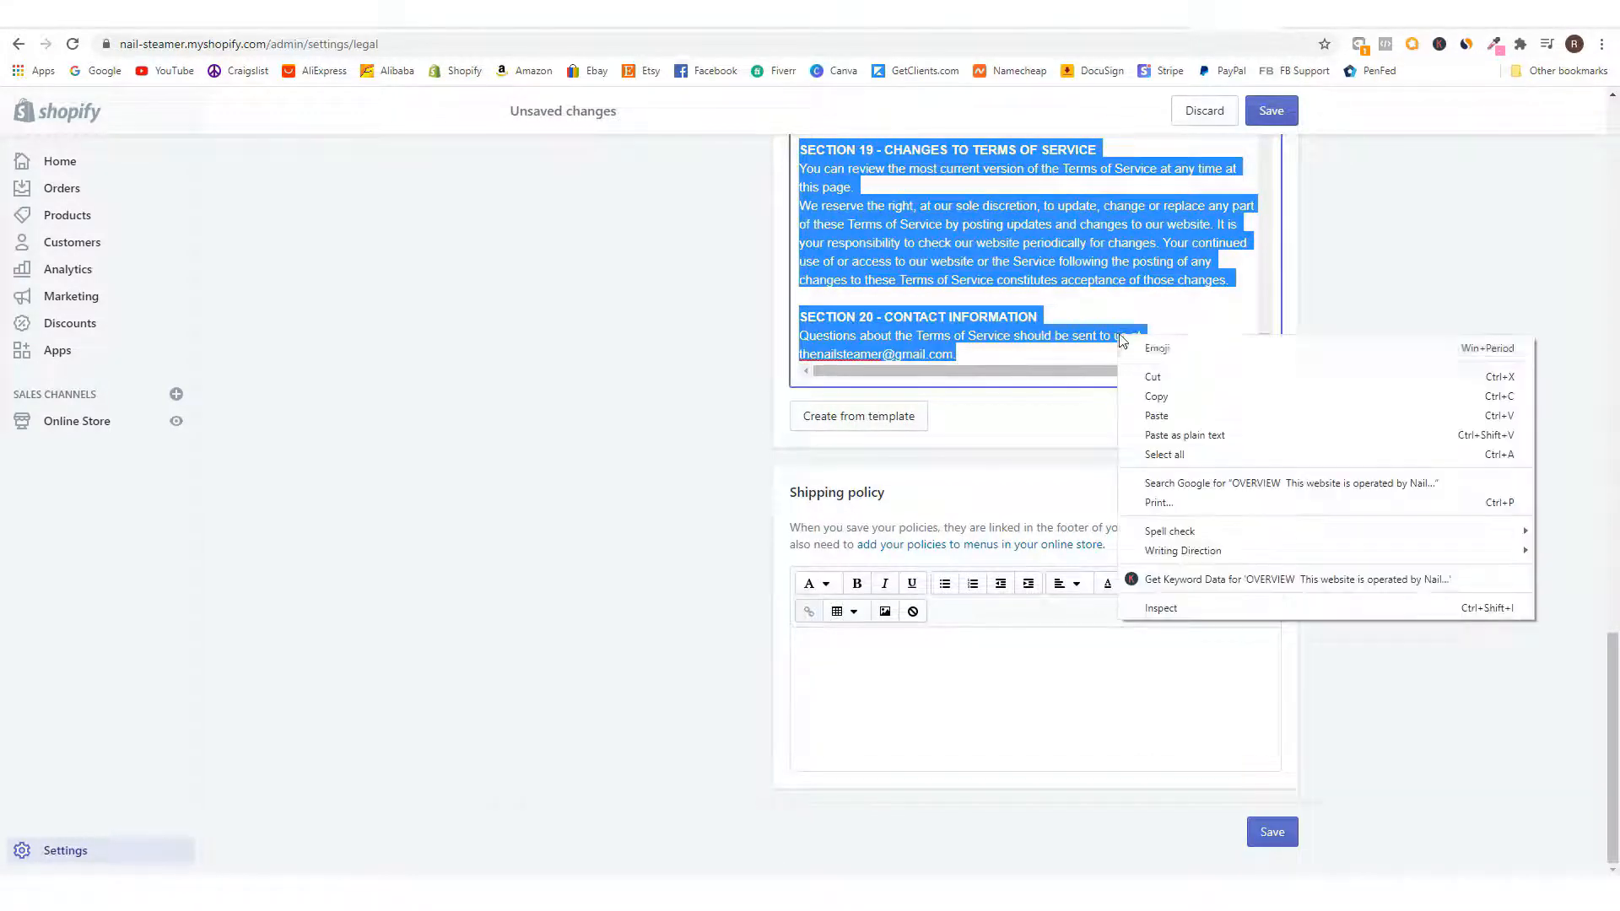
click(1177, 393)
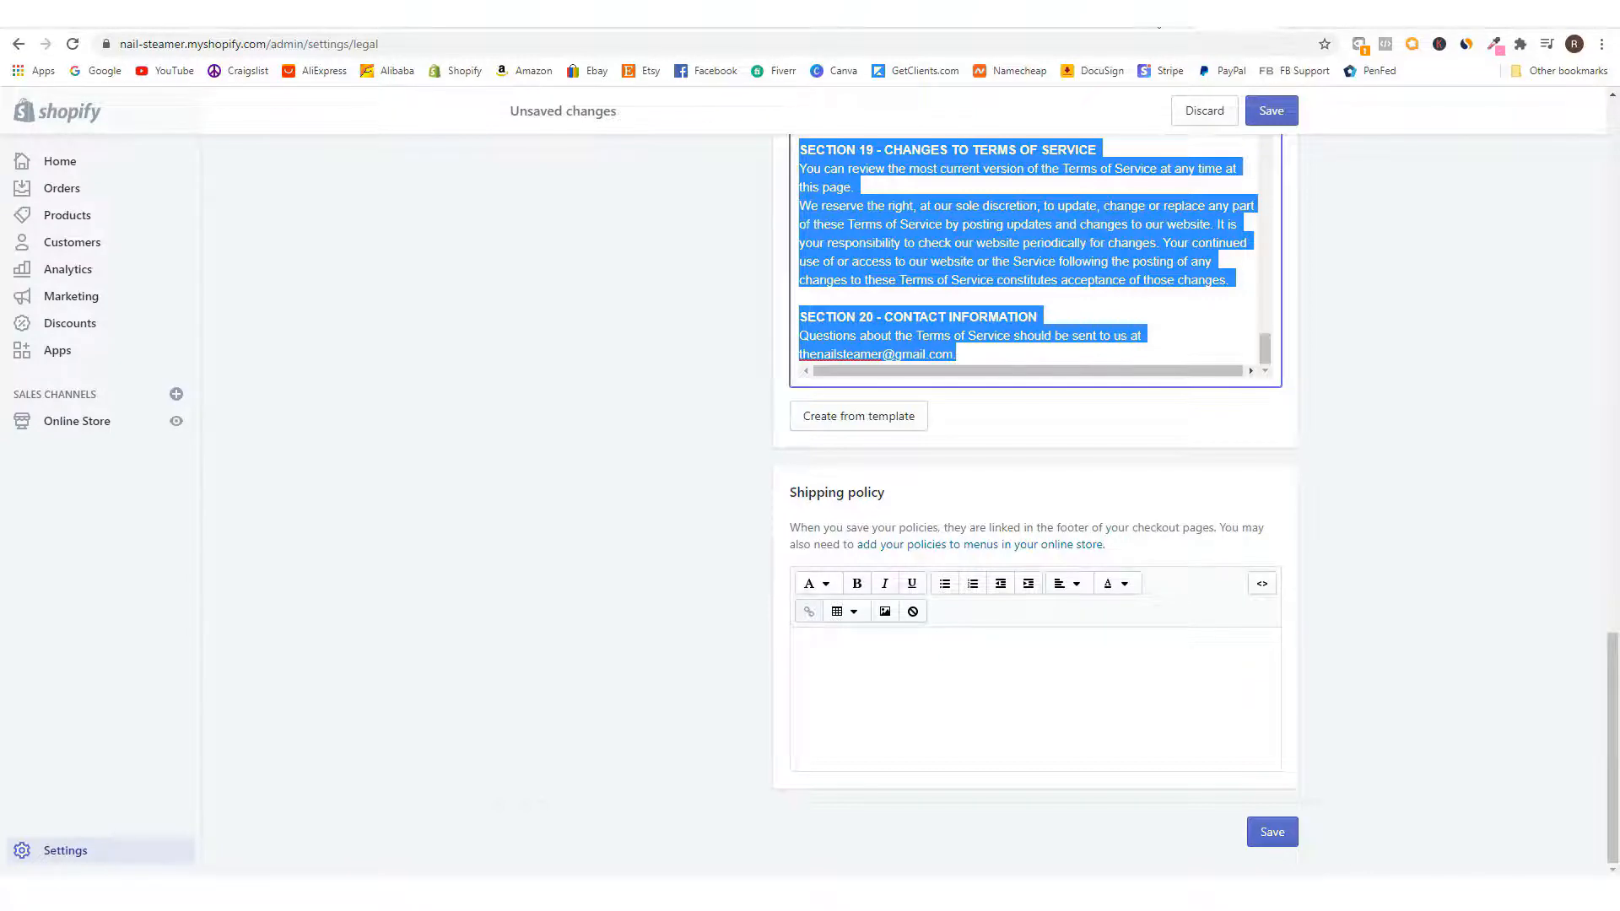
- Paste the copied terms into the content of the Terms of Service page and save the page
click(1181, 13)
right_click(590, 461)
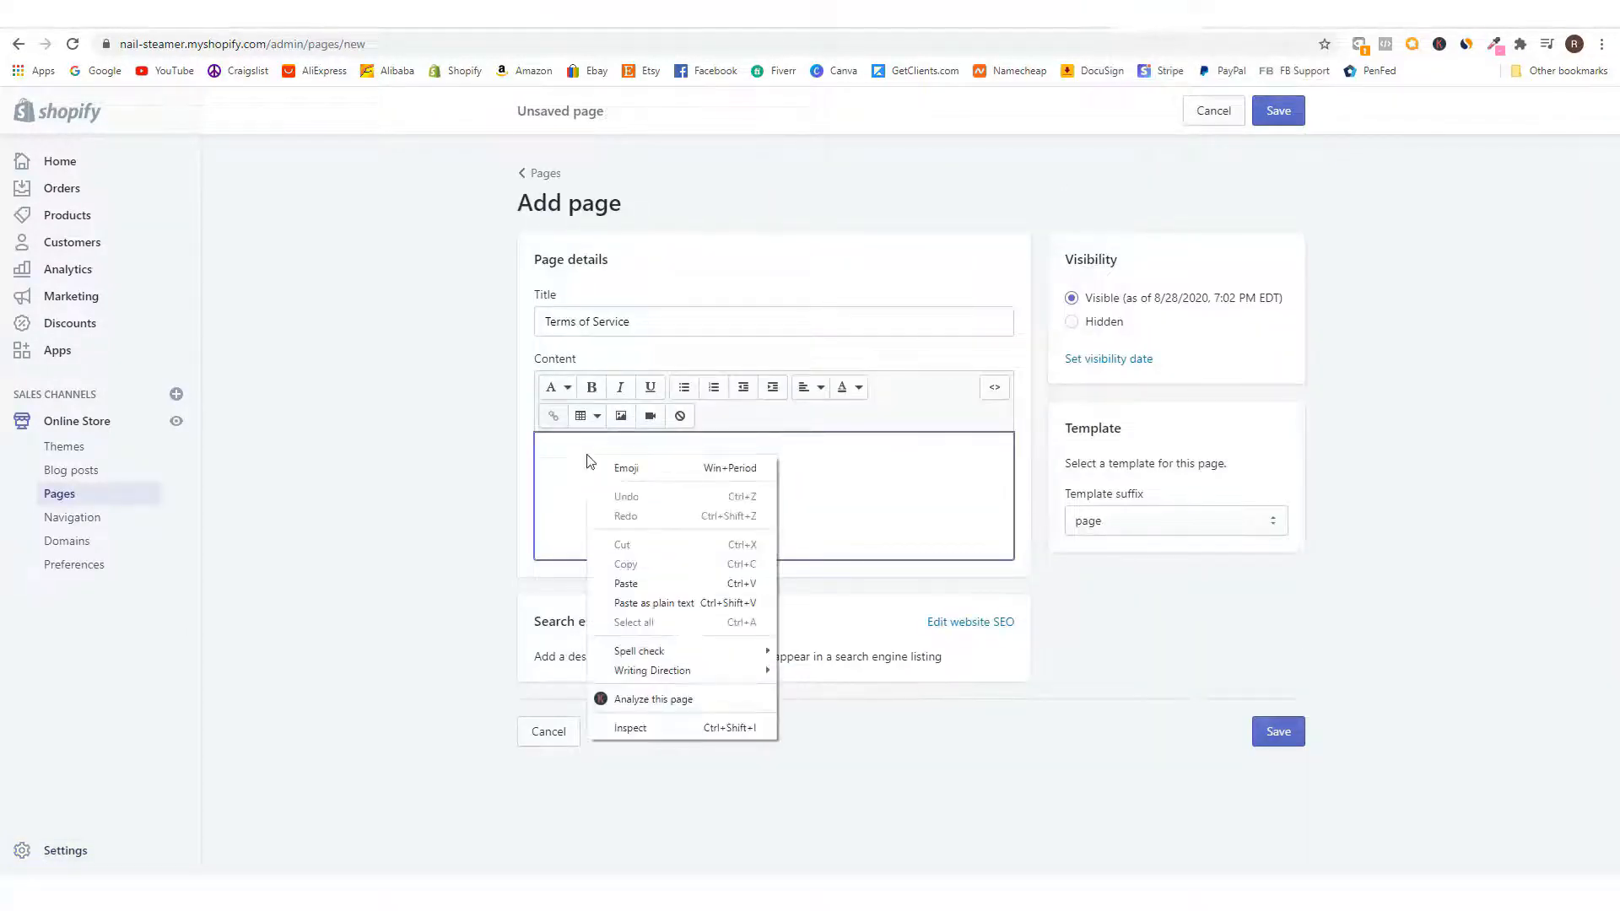
click(647, 585)
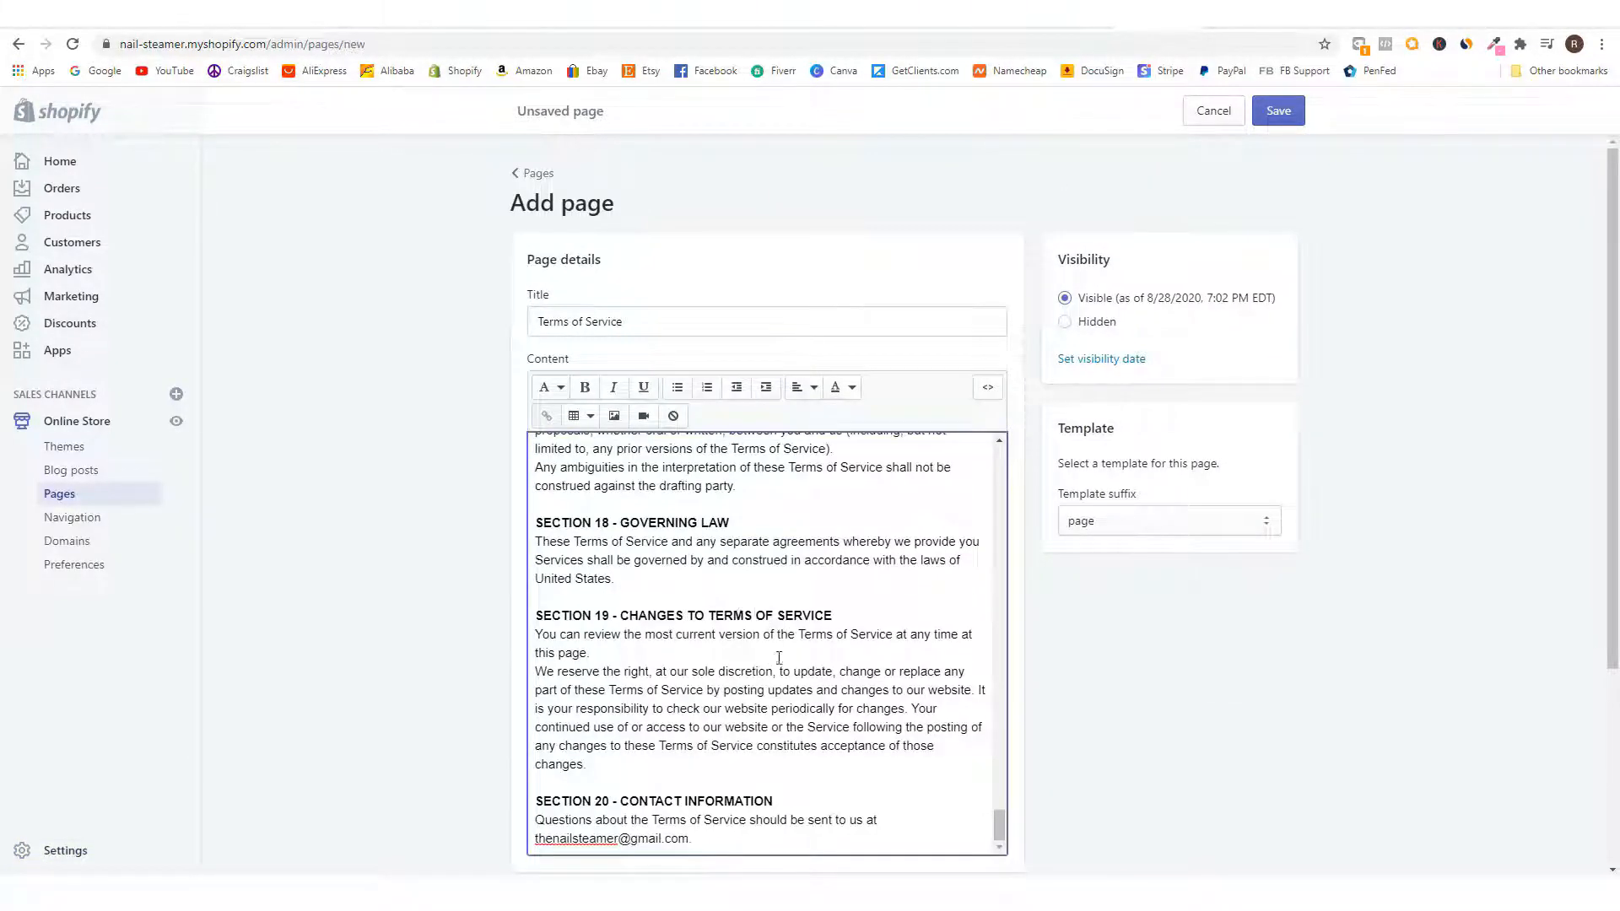
scroll(768, 657, down, 1)
click(1280, 113)
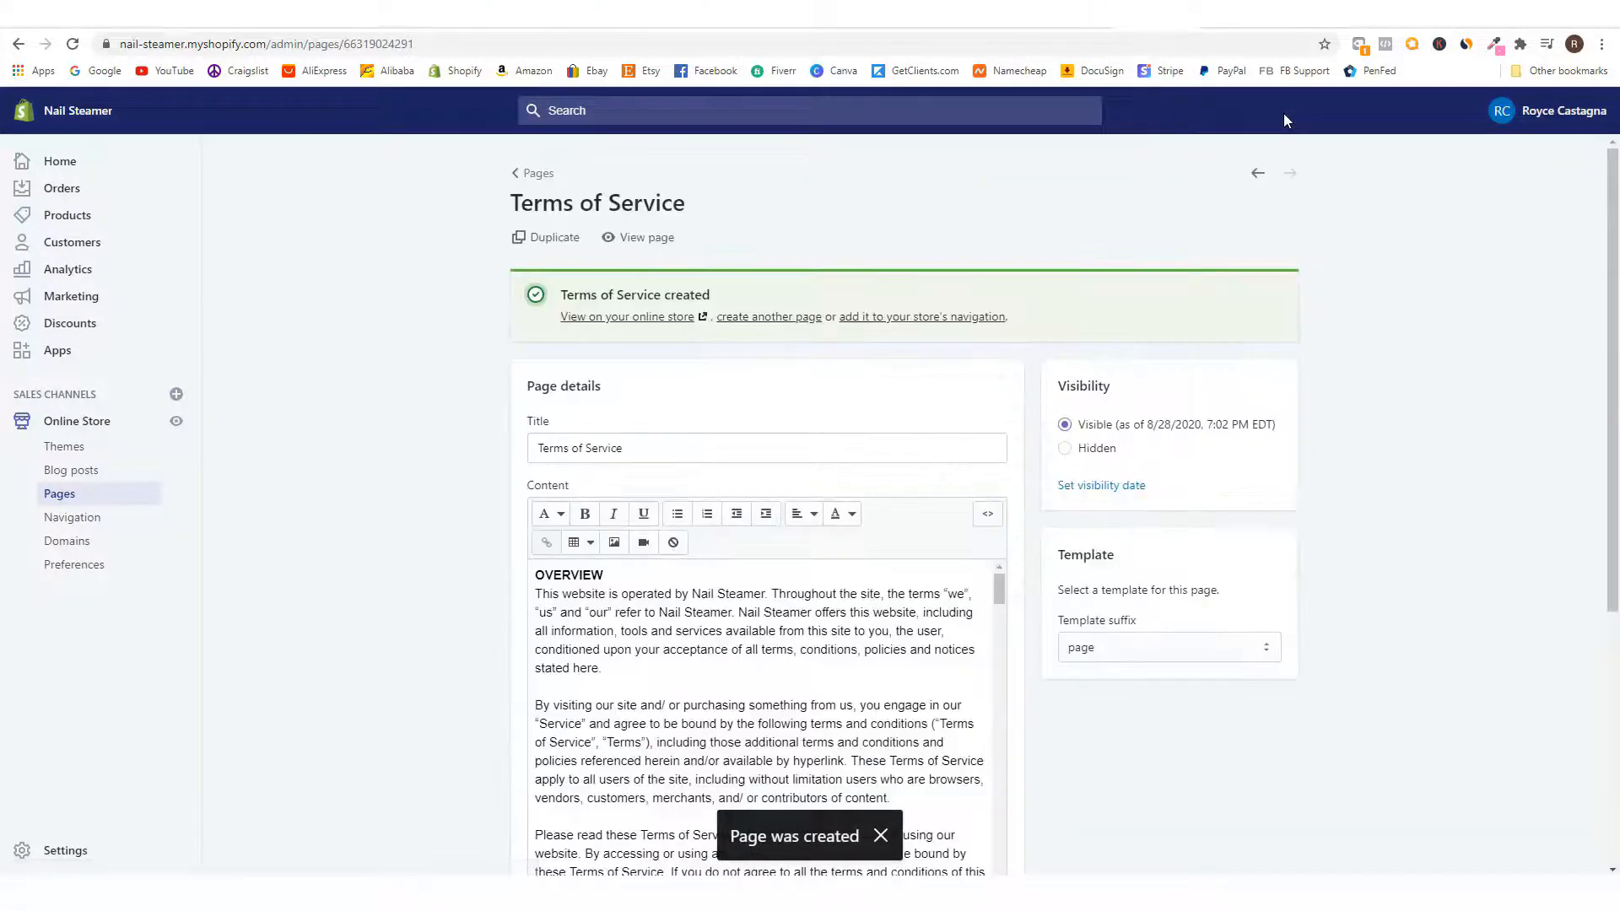
- Add another new page to the store and title it Refund Policy
click(530, 174)
click(1570, 211)
click(697, 322)
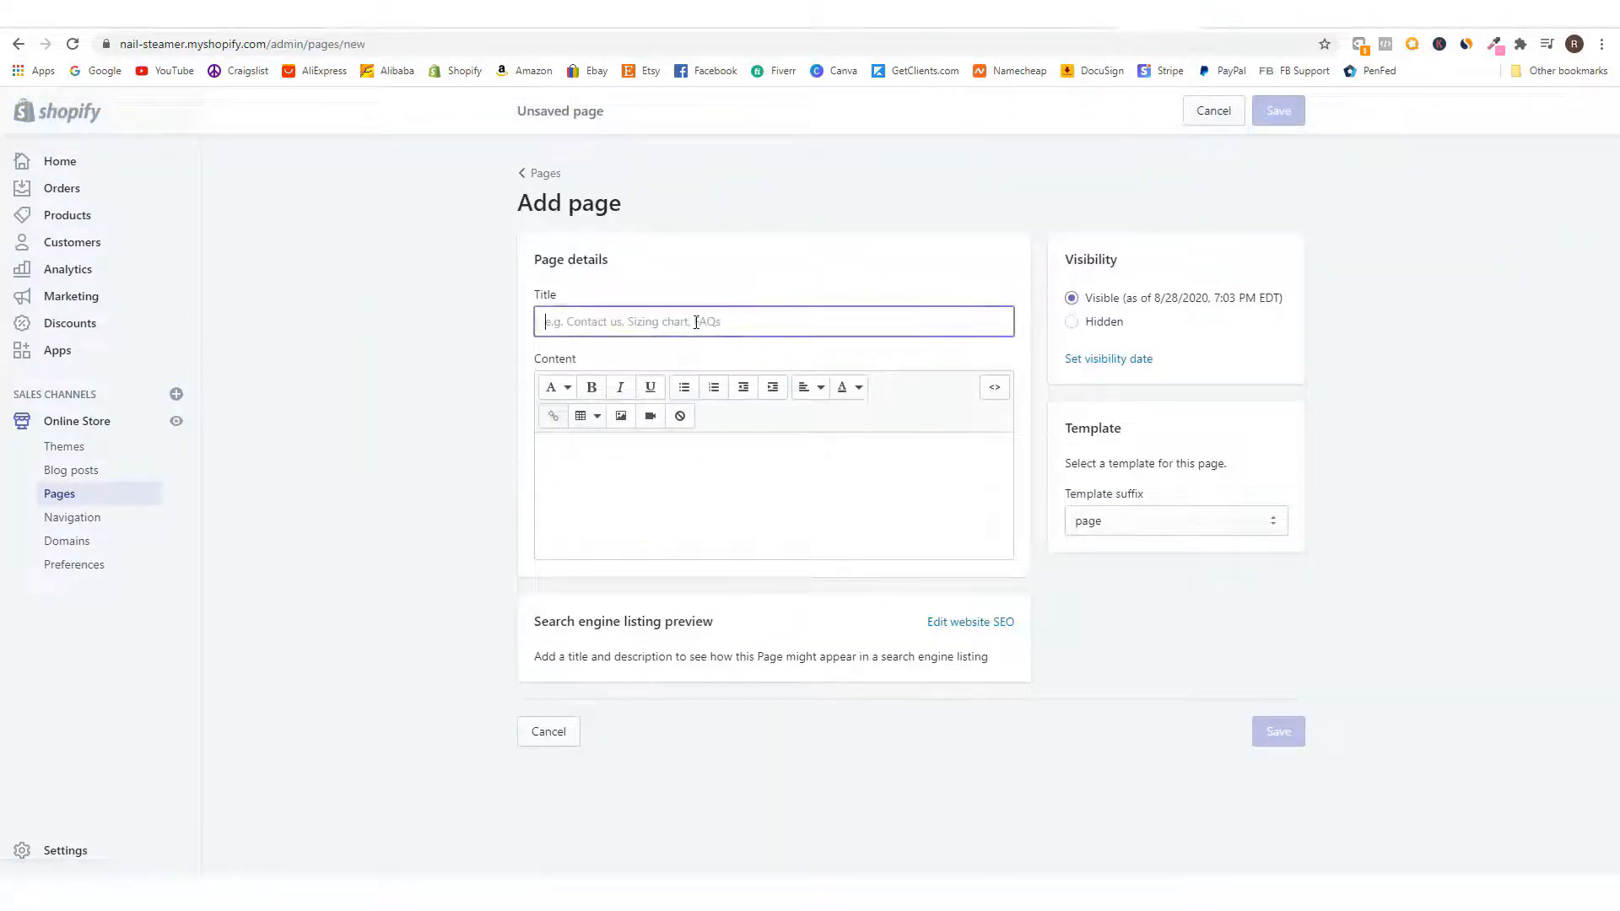
text(Refu)
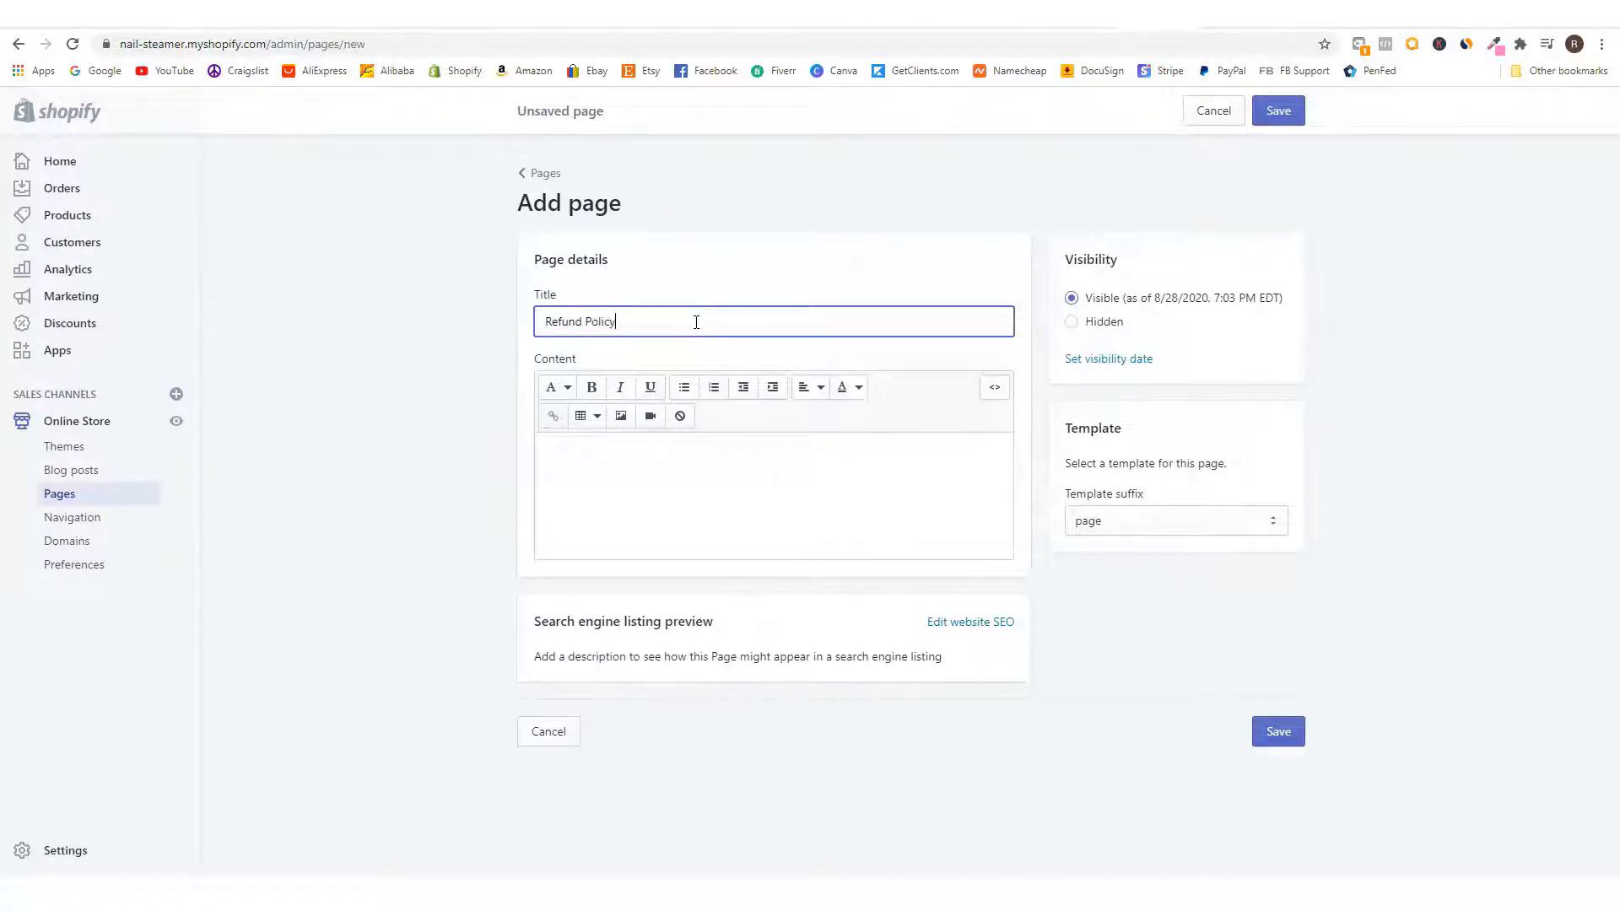
text(nd Policy)
click(844, 468)
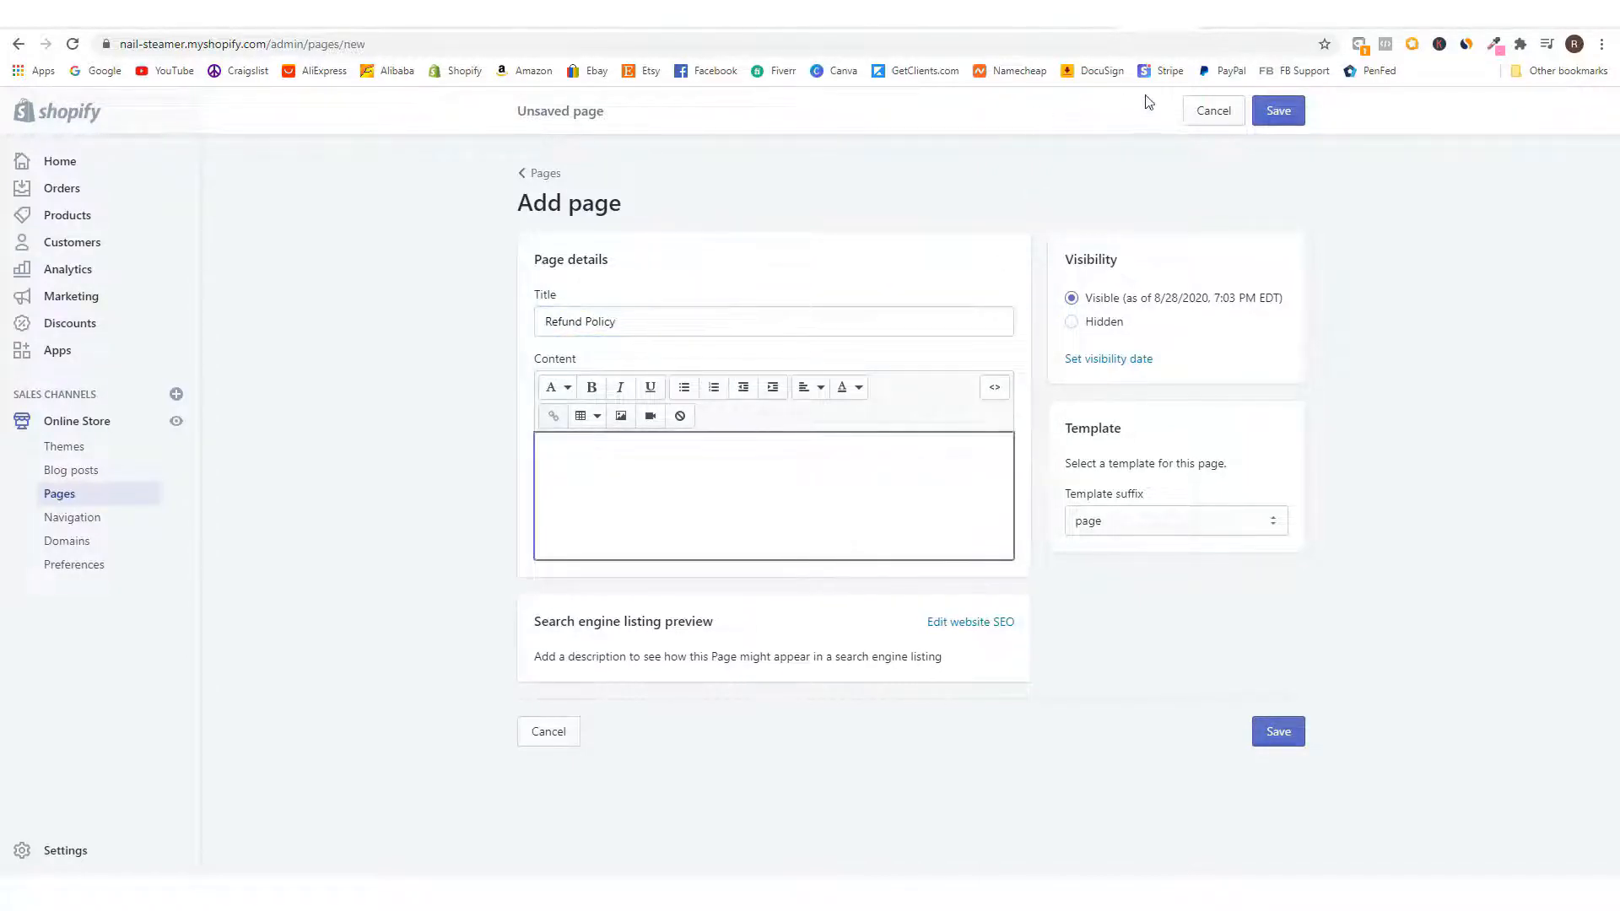
- Copy the complete refund policy text from the Legal settings
click(1237, 13)
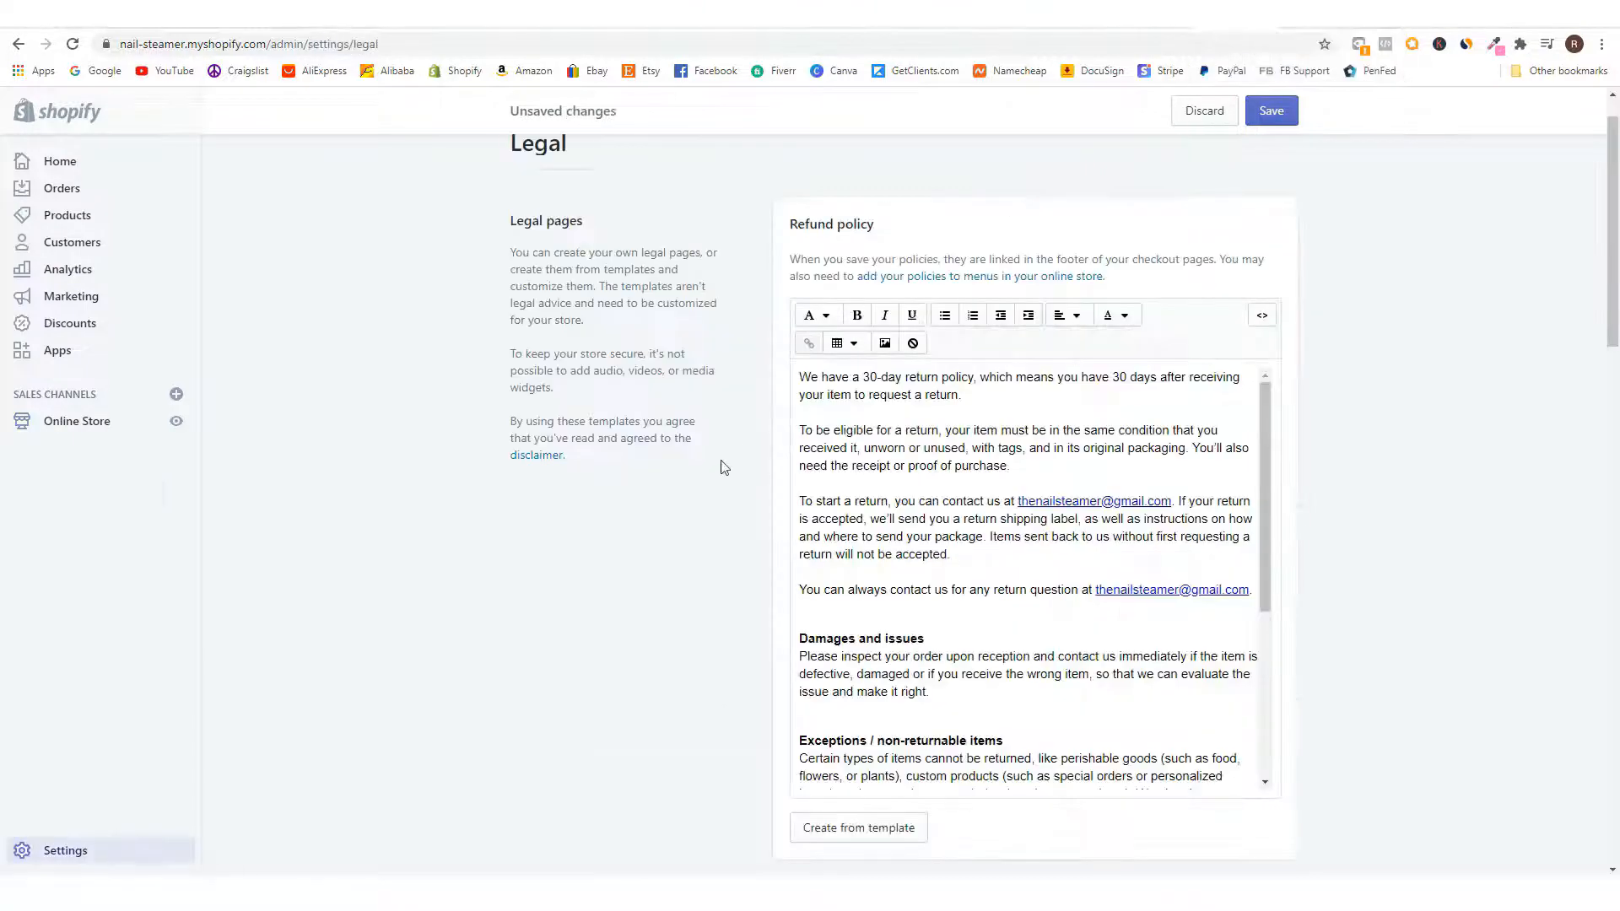
scroll(852, 442, up, 1)
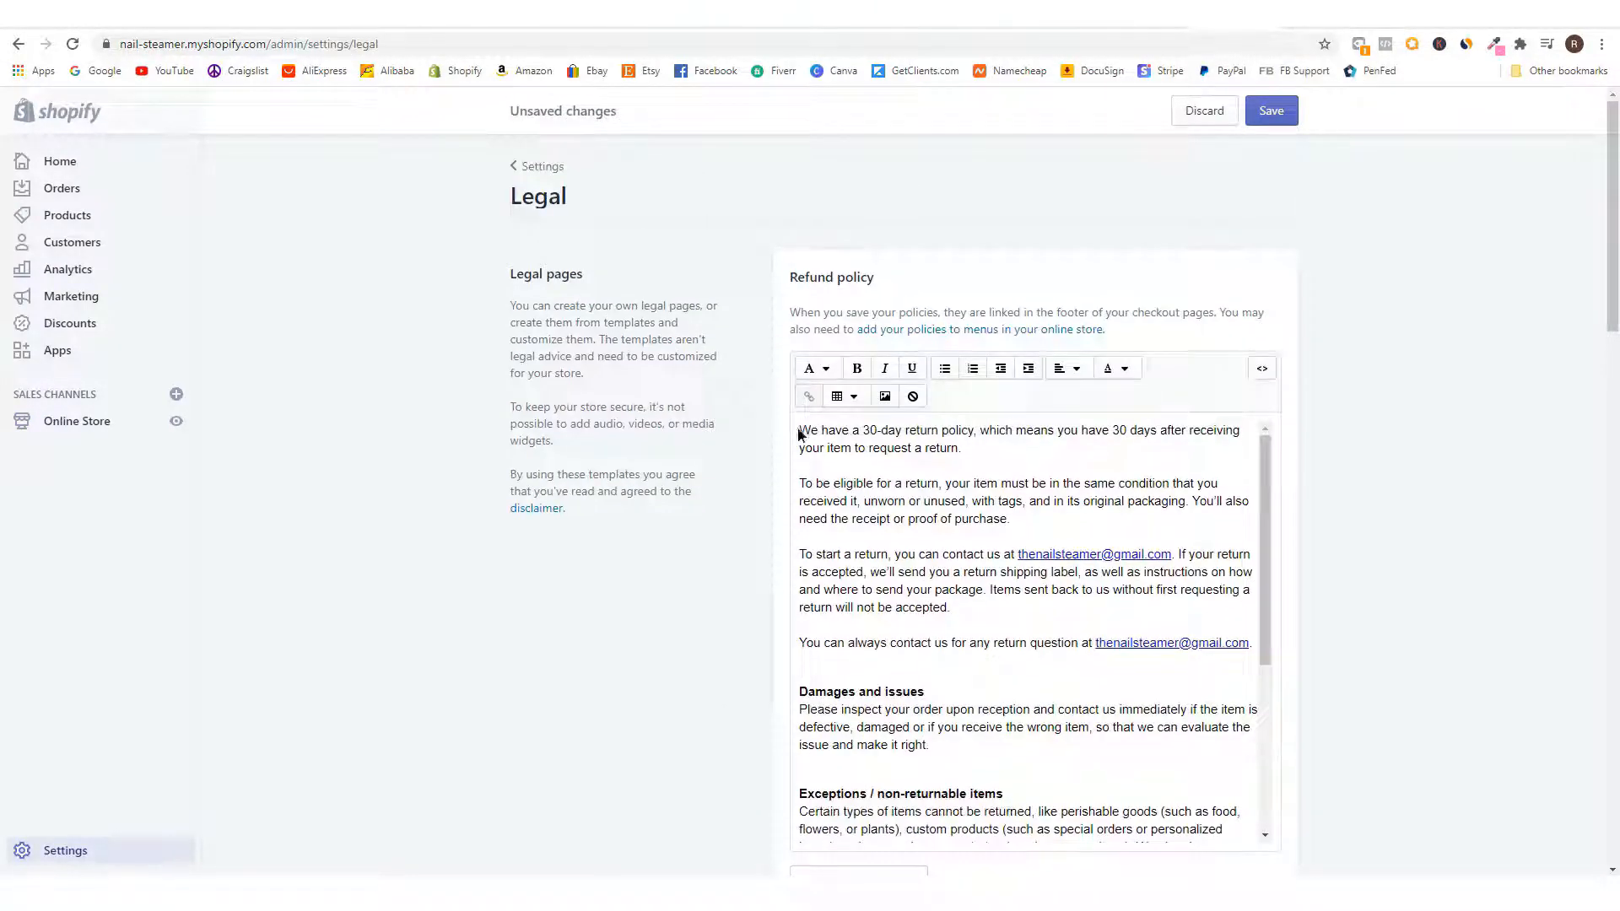
drag(801, 436, 1234, 333)
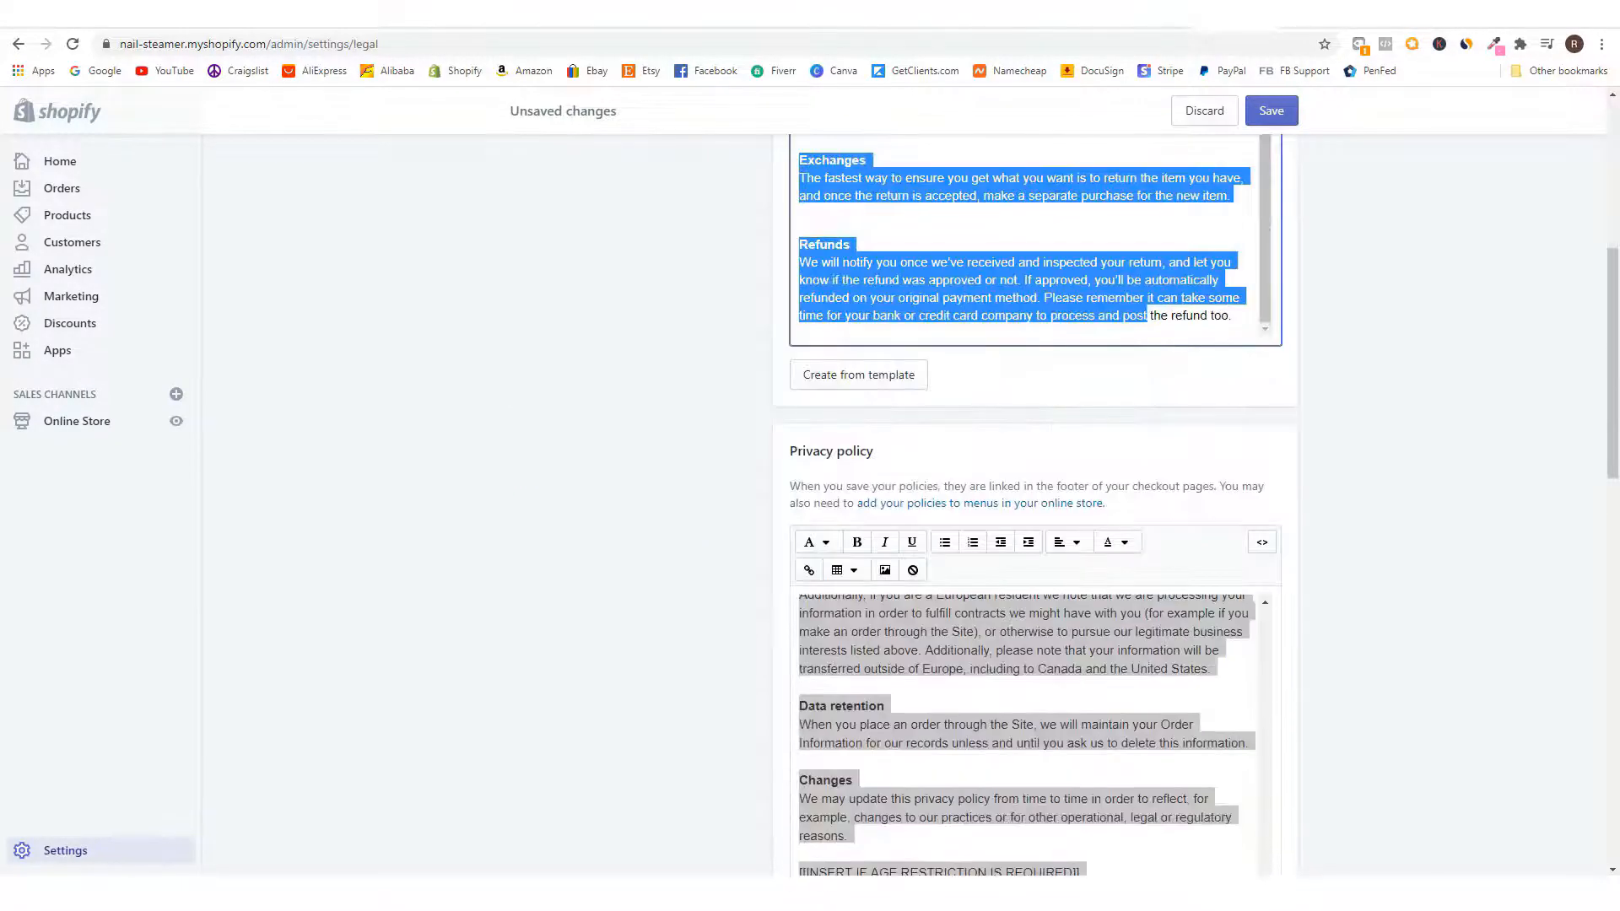
right_click(1209, 293)
click(1224, 363)
scroll(1215, 290, down, 1)
- Paste the copied refund policy text into the content of the Refund Policy page
scroll(1215, 290, up, 7)
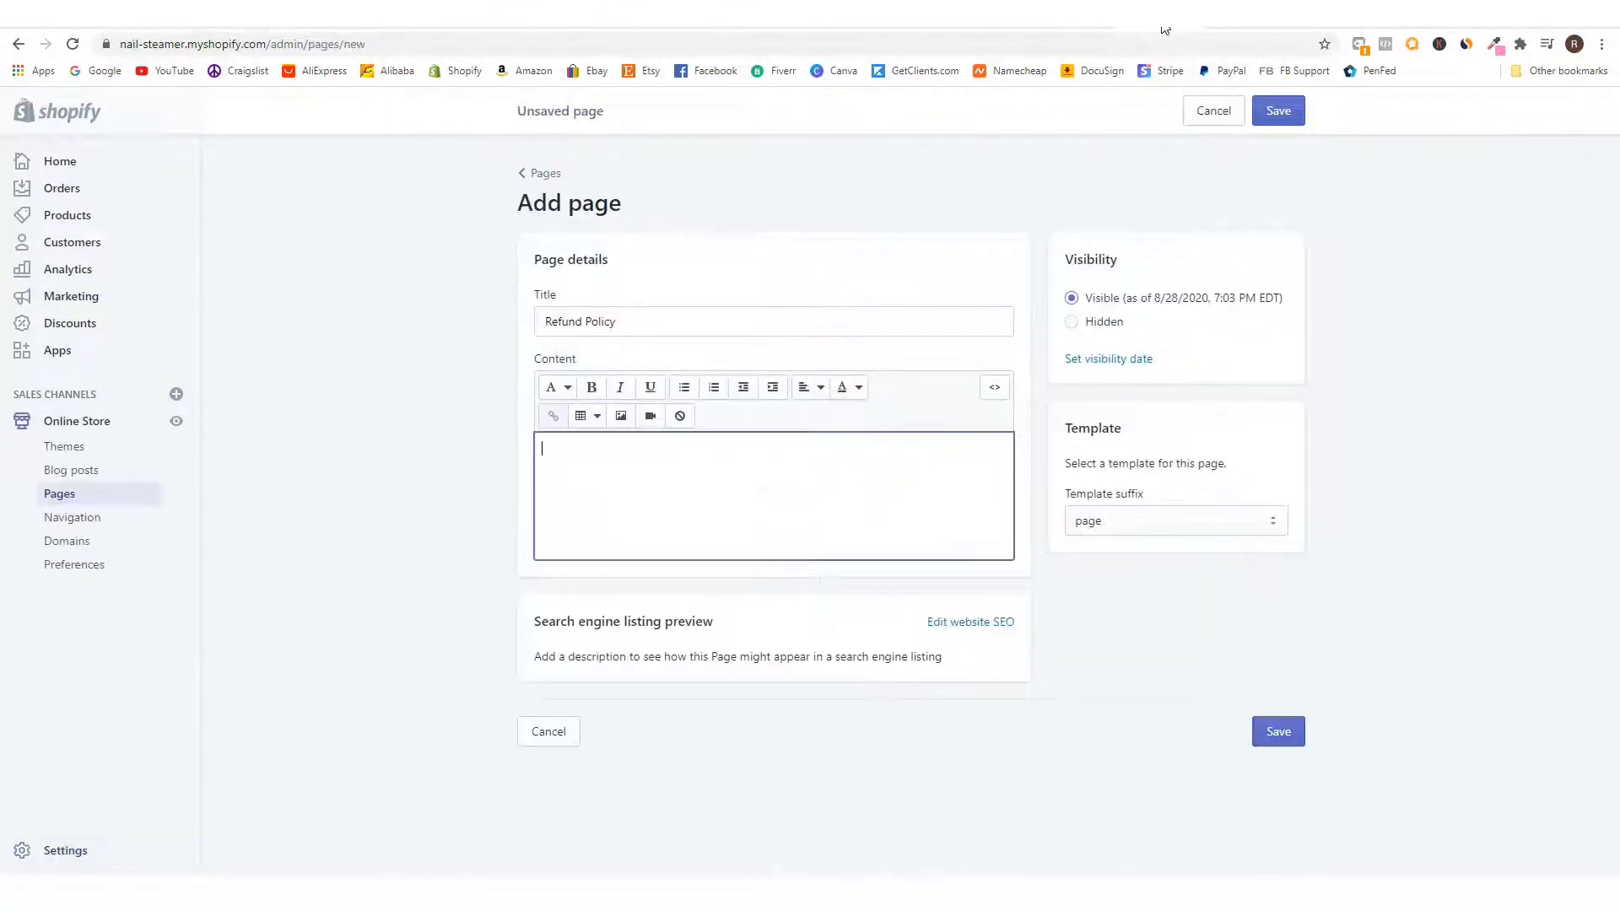
right_click(607, 450)
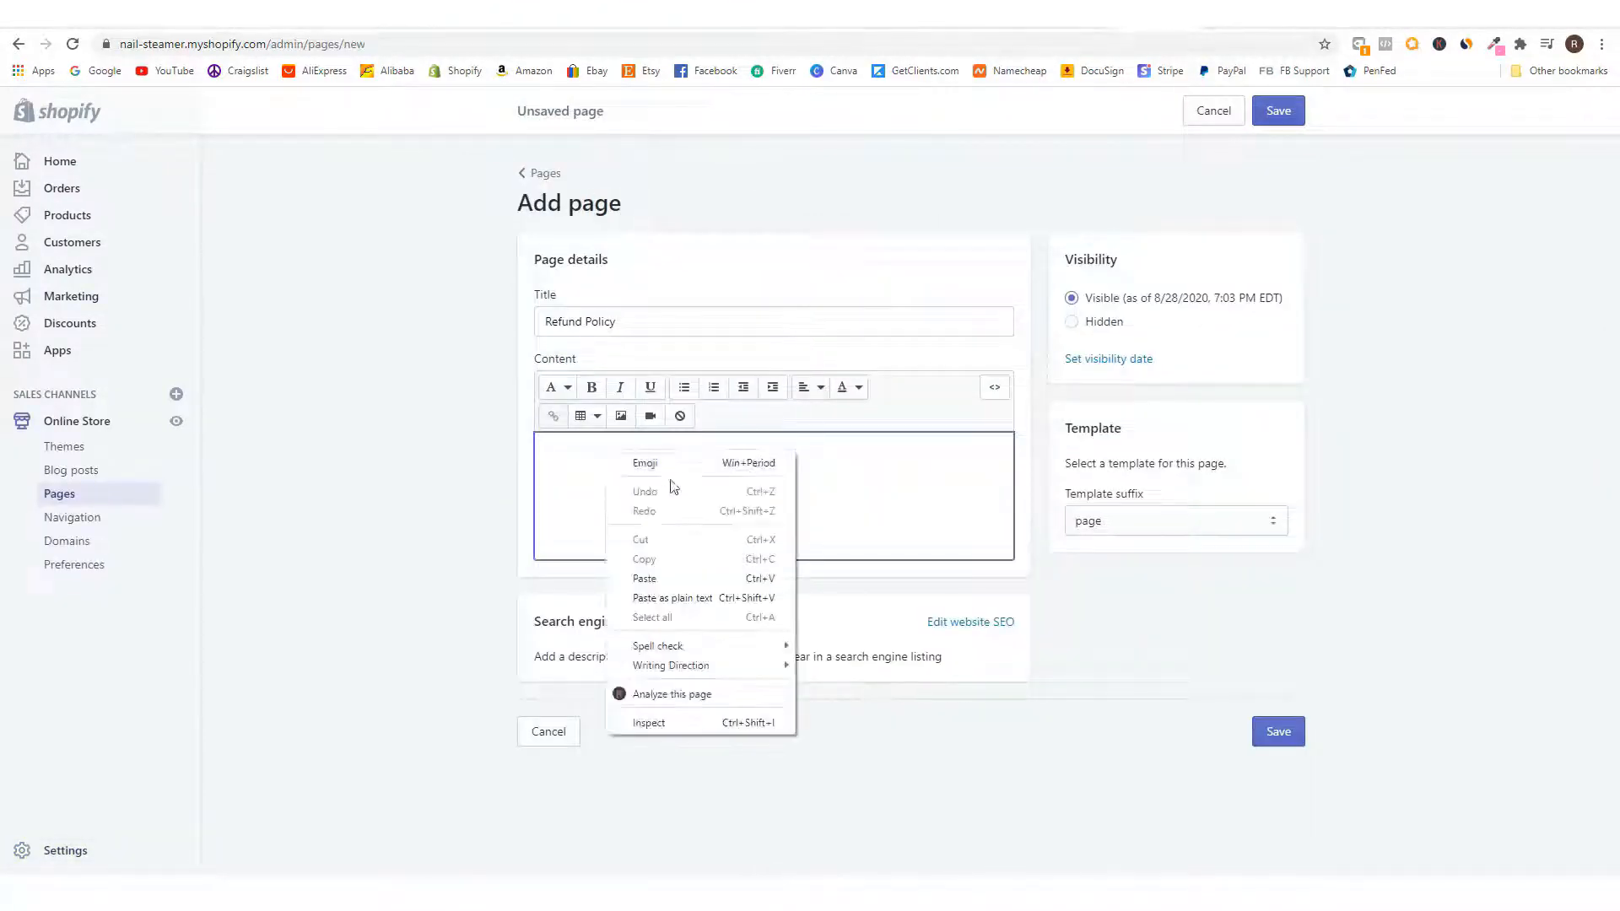
click(670, 571)
scroll(718, 571, up, 5)
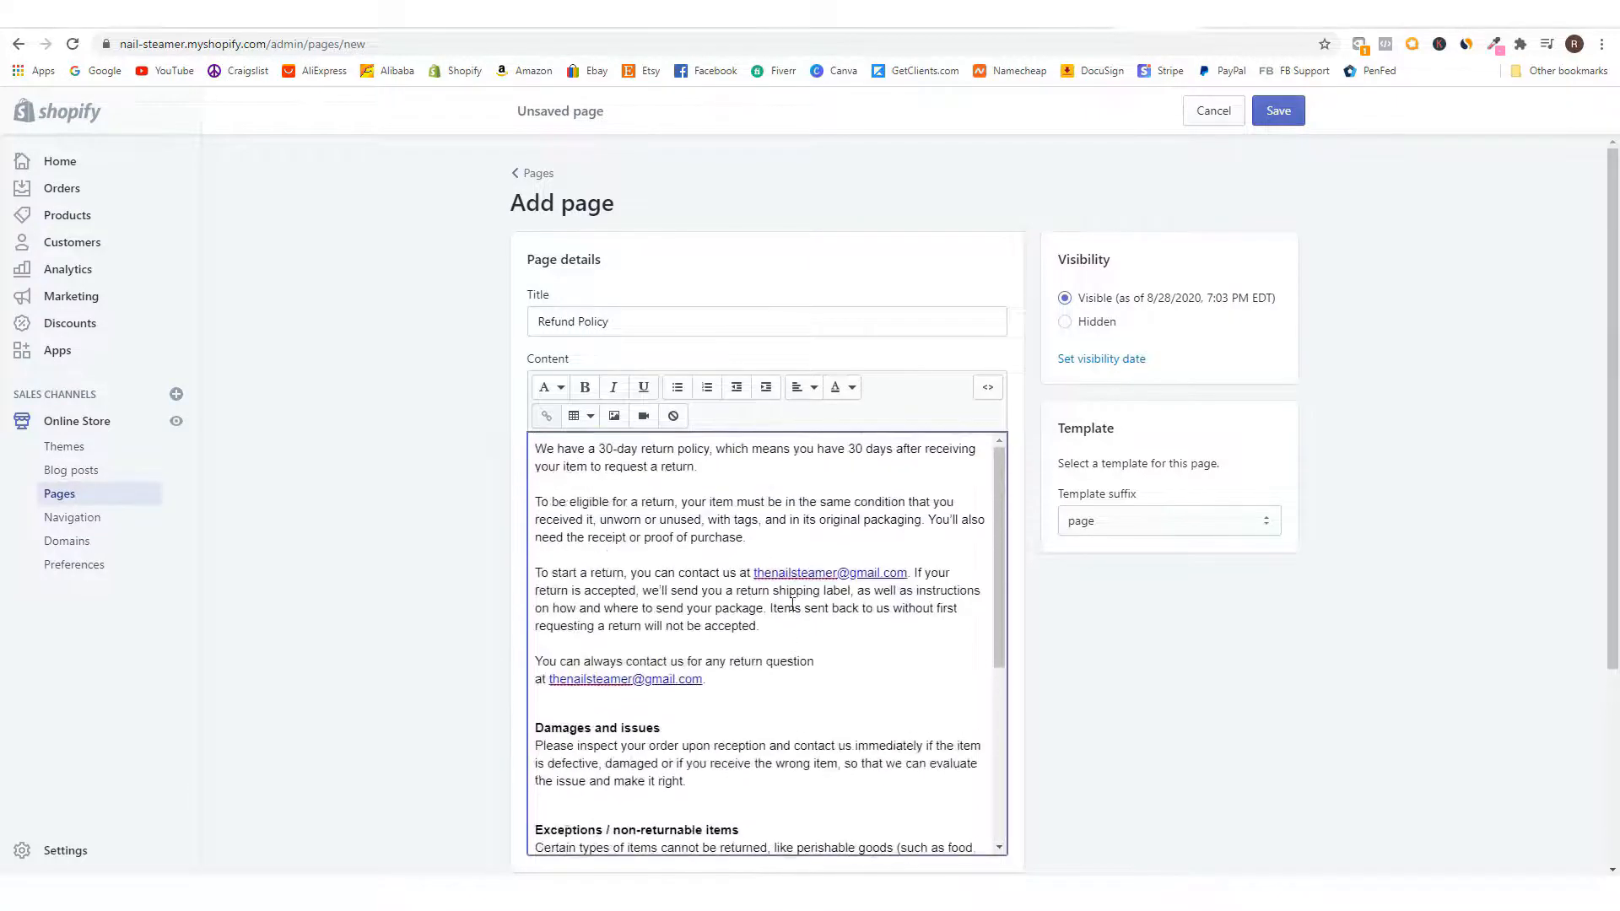
- Review the Refund Policy page's content, from the order cancellation terms through the exchanges and refunds sections
scroll(449, 485, down, 1)
scroll(691, 607, up, 1)
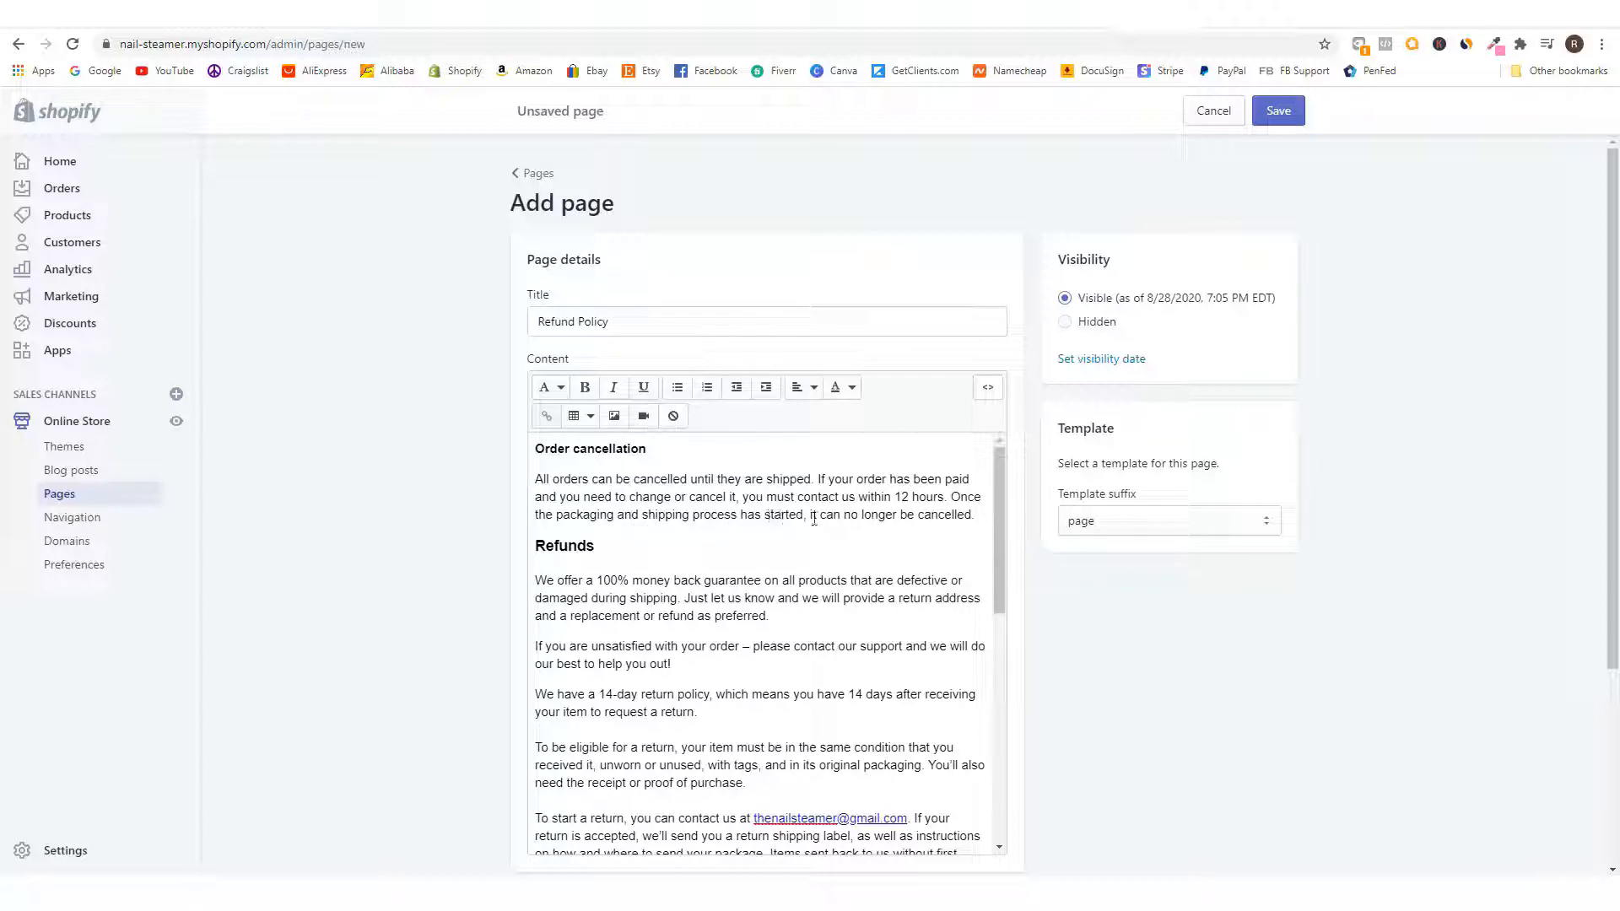
scroll(621, 567, down, 1)
scroll(615, 561, up, 1)
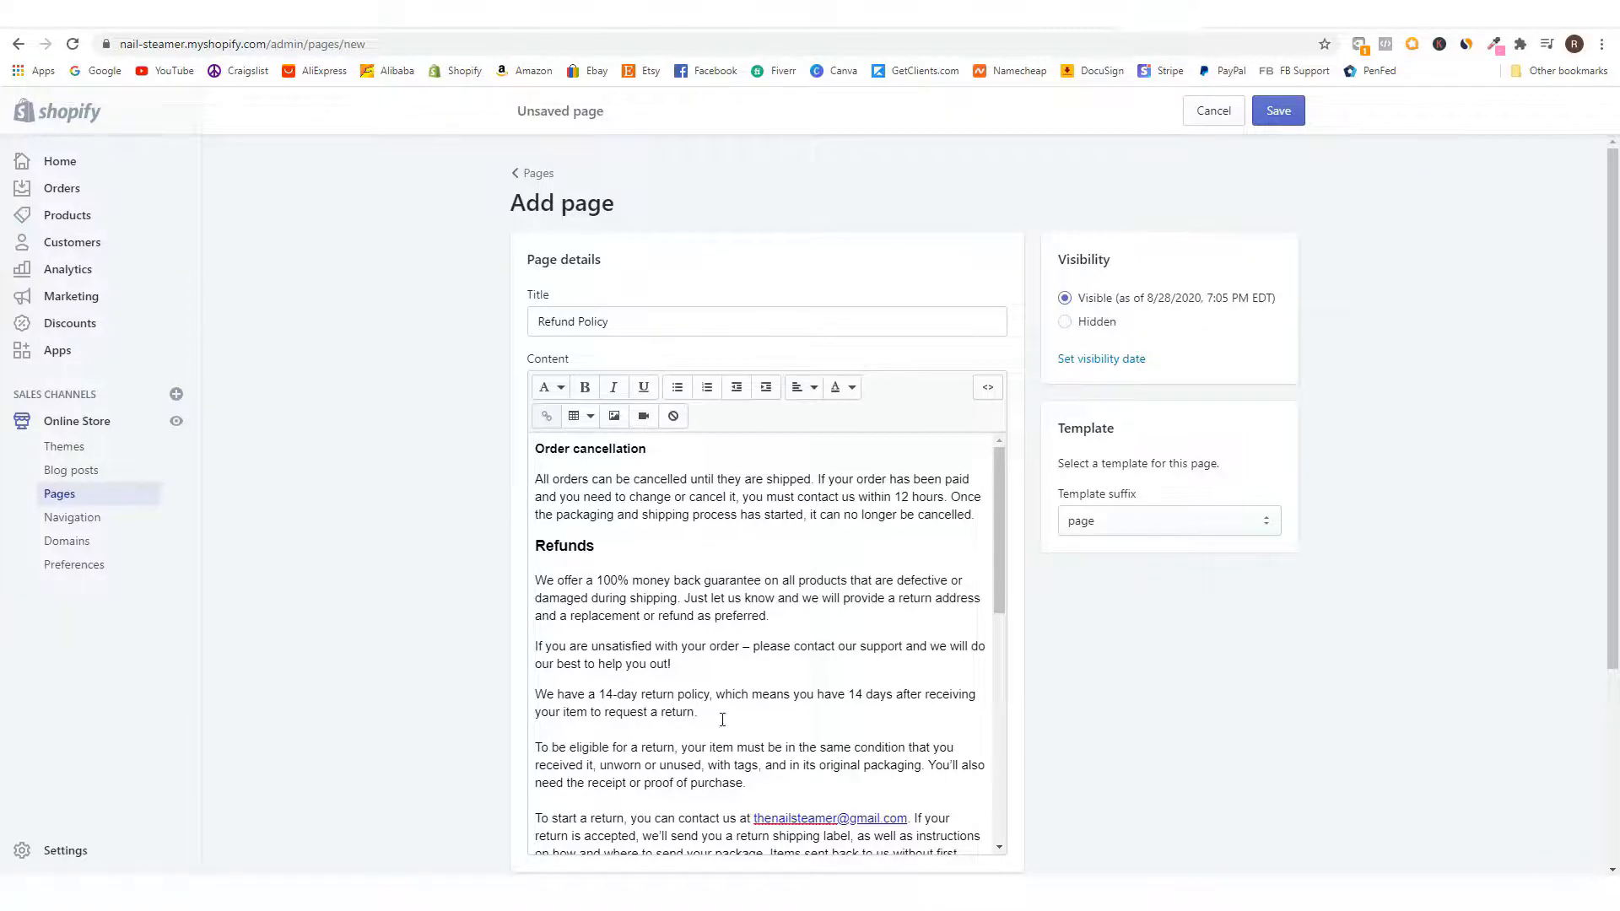
scroll(722, 720, down, 10)
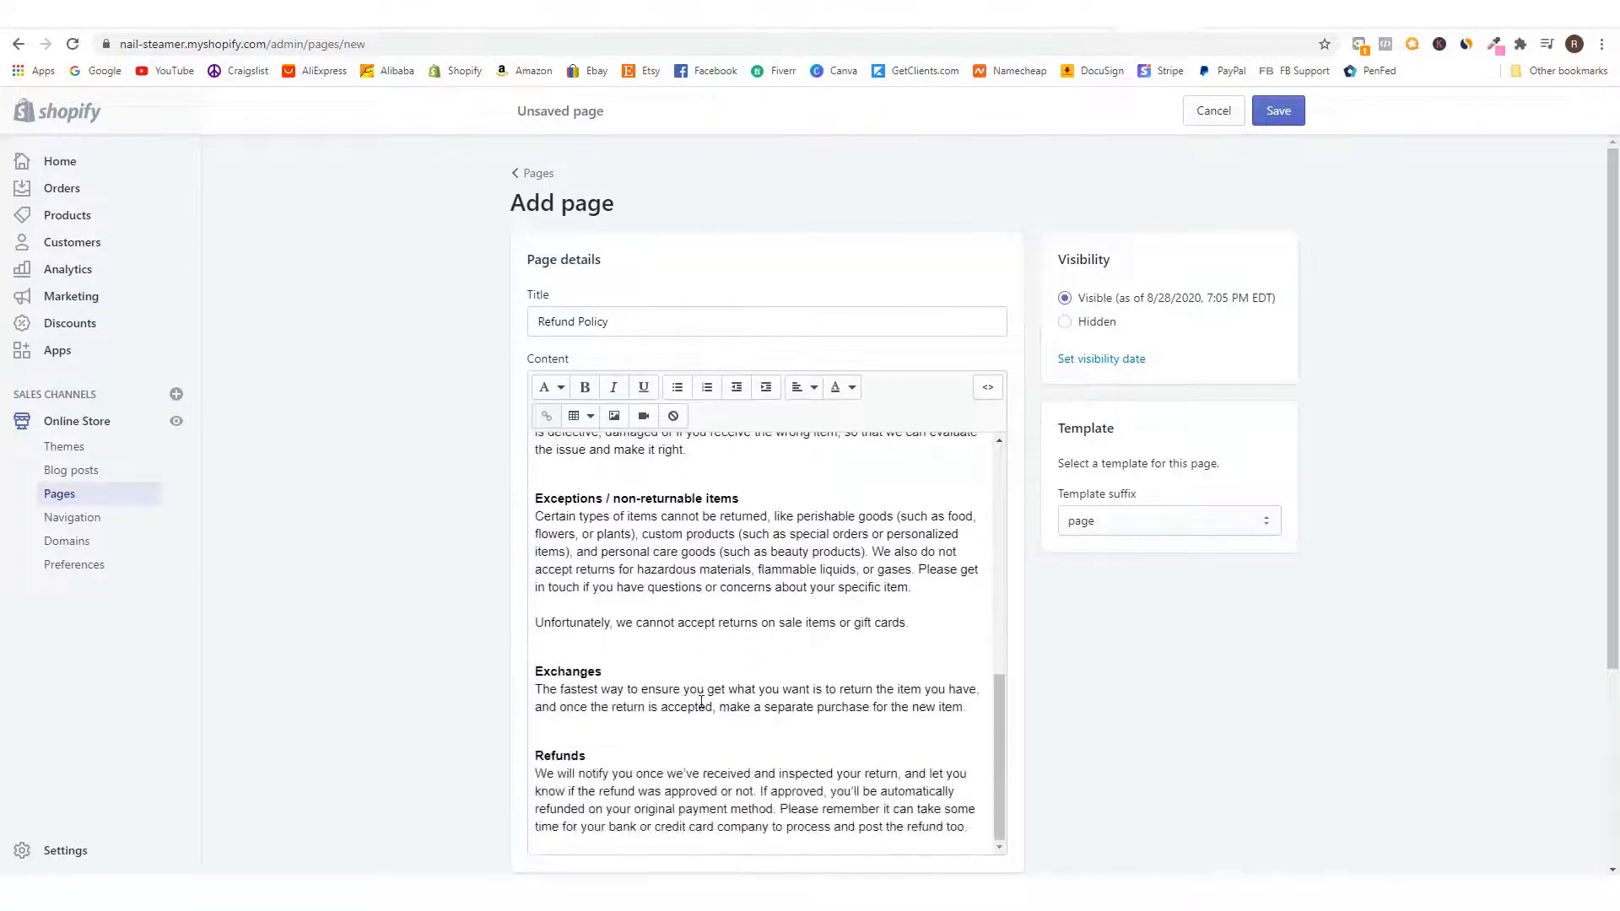
scroll(702, 702, down, 2)
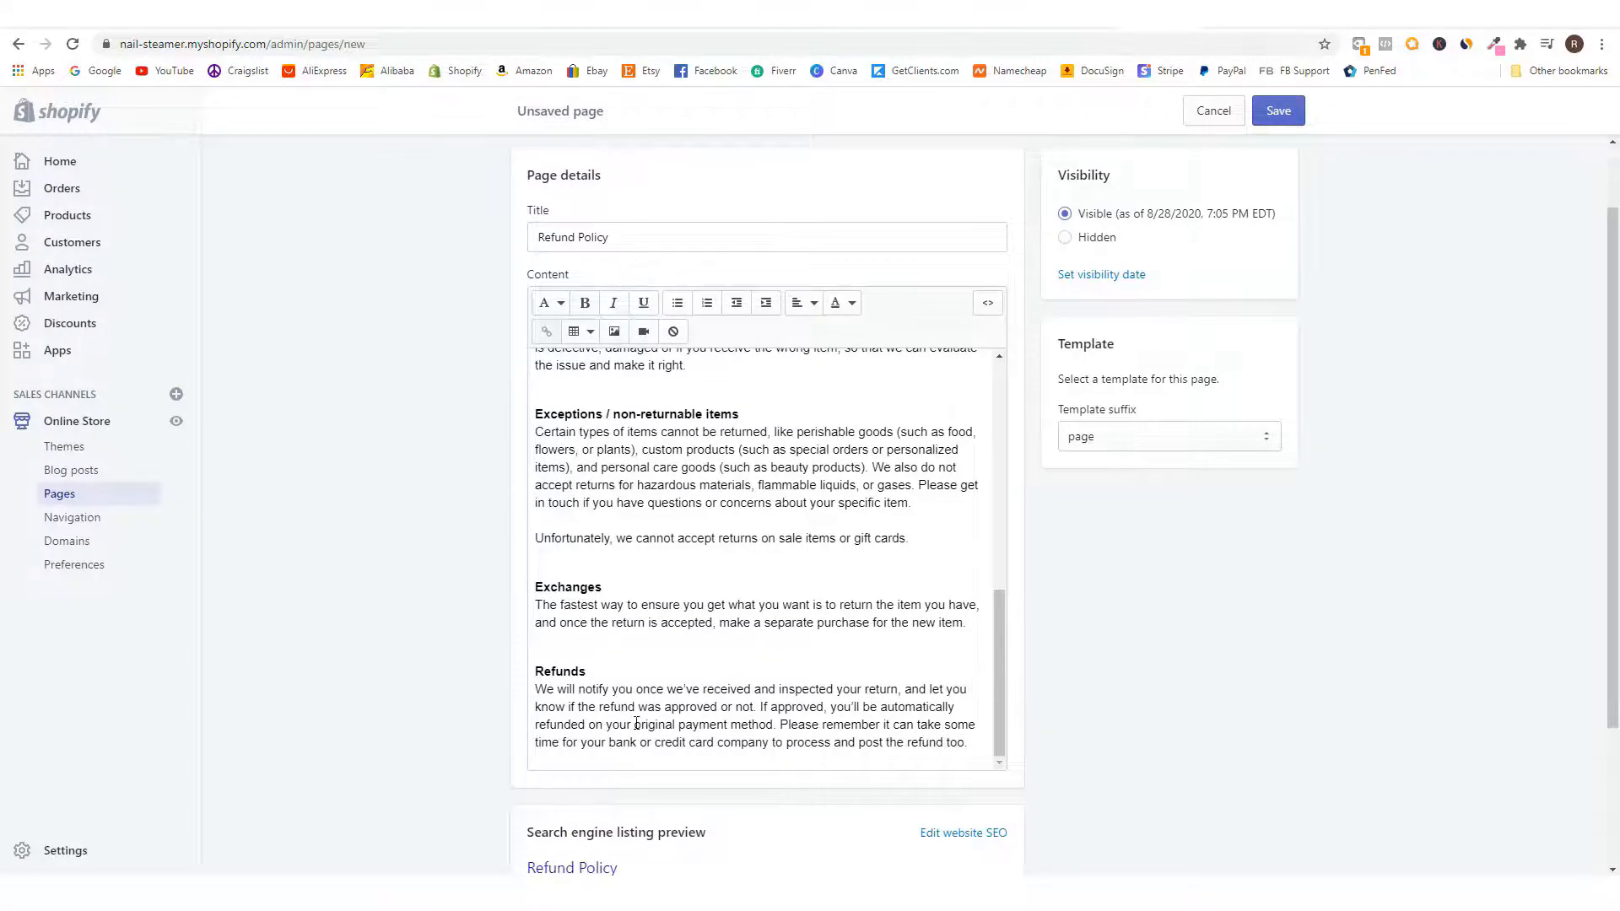
scroll(637, 724, up, 10)
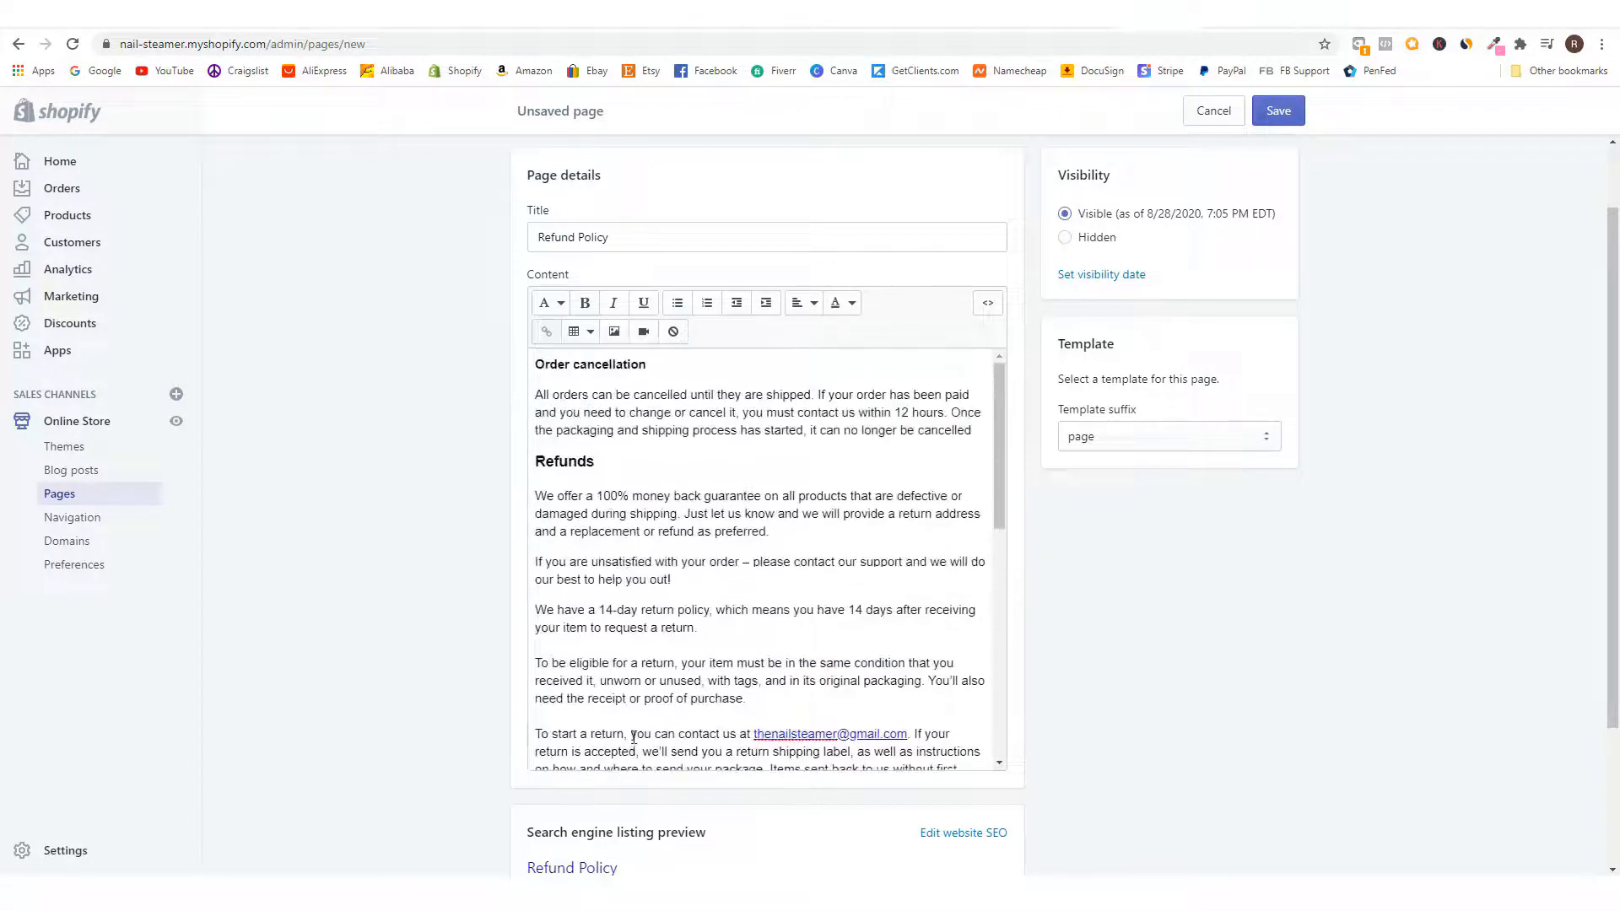
- Save the Refund Policy page and return to the list of store pages
scroll(633, 736, up, 1)
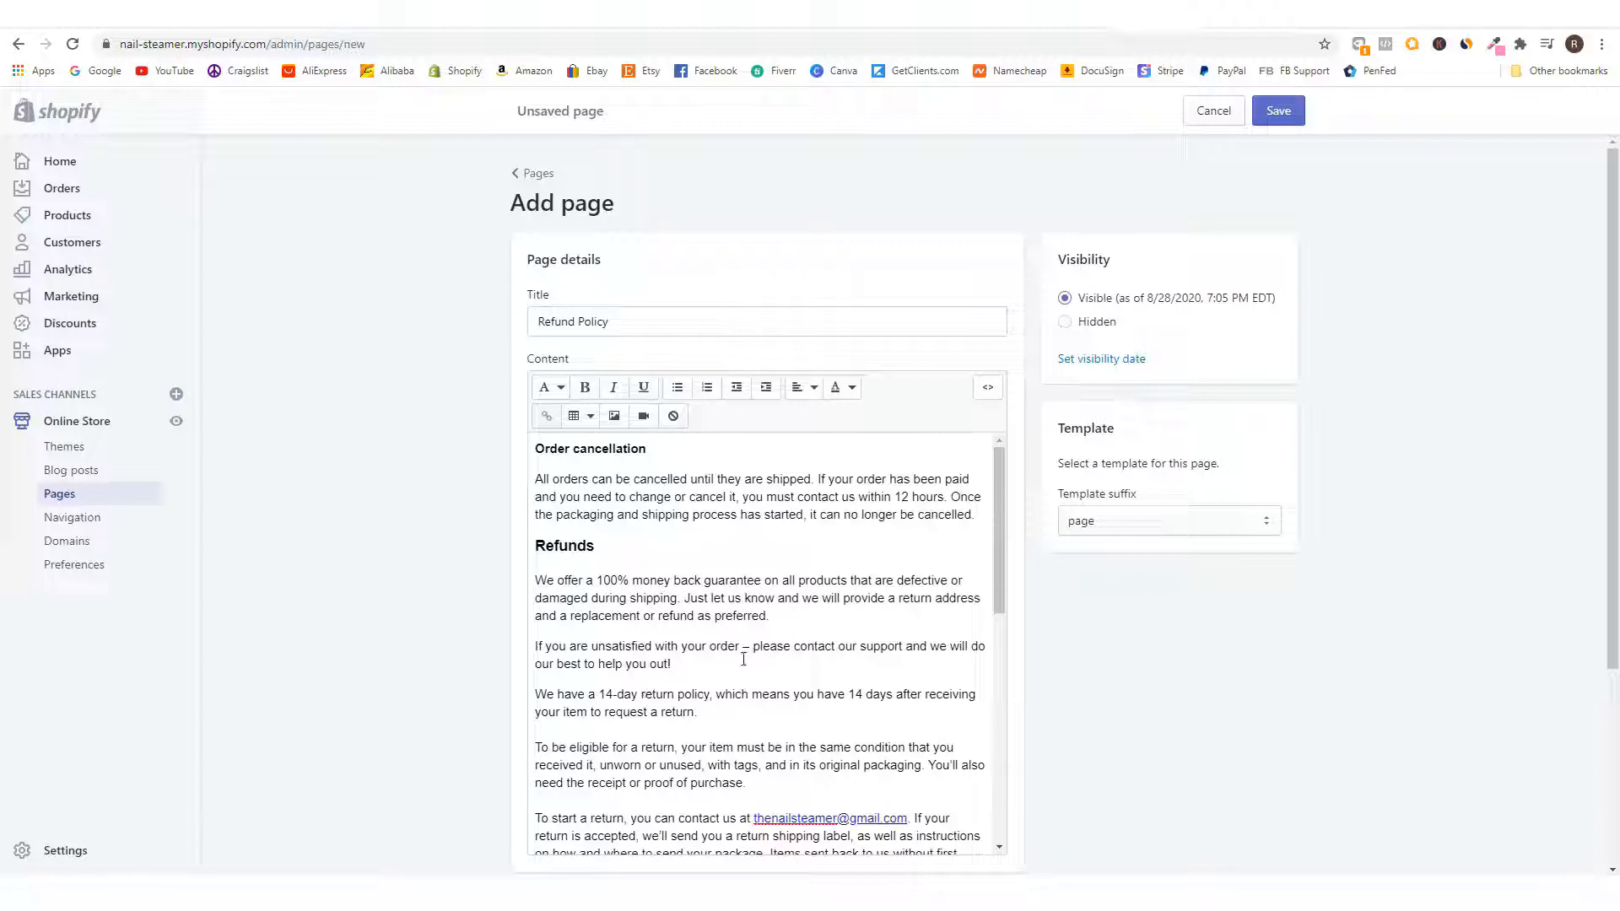
click(1280, 111)
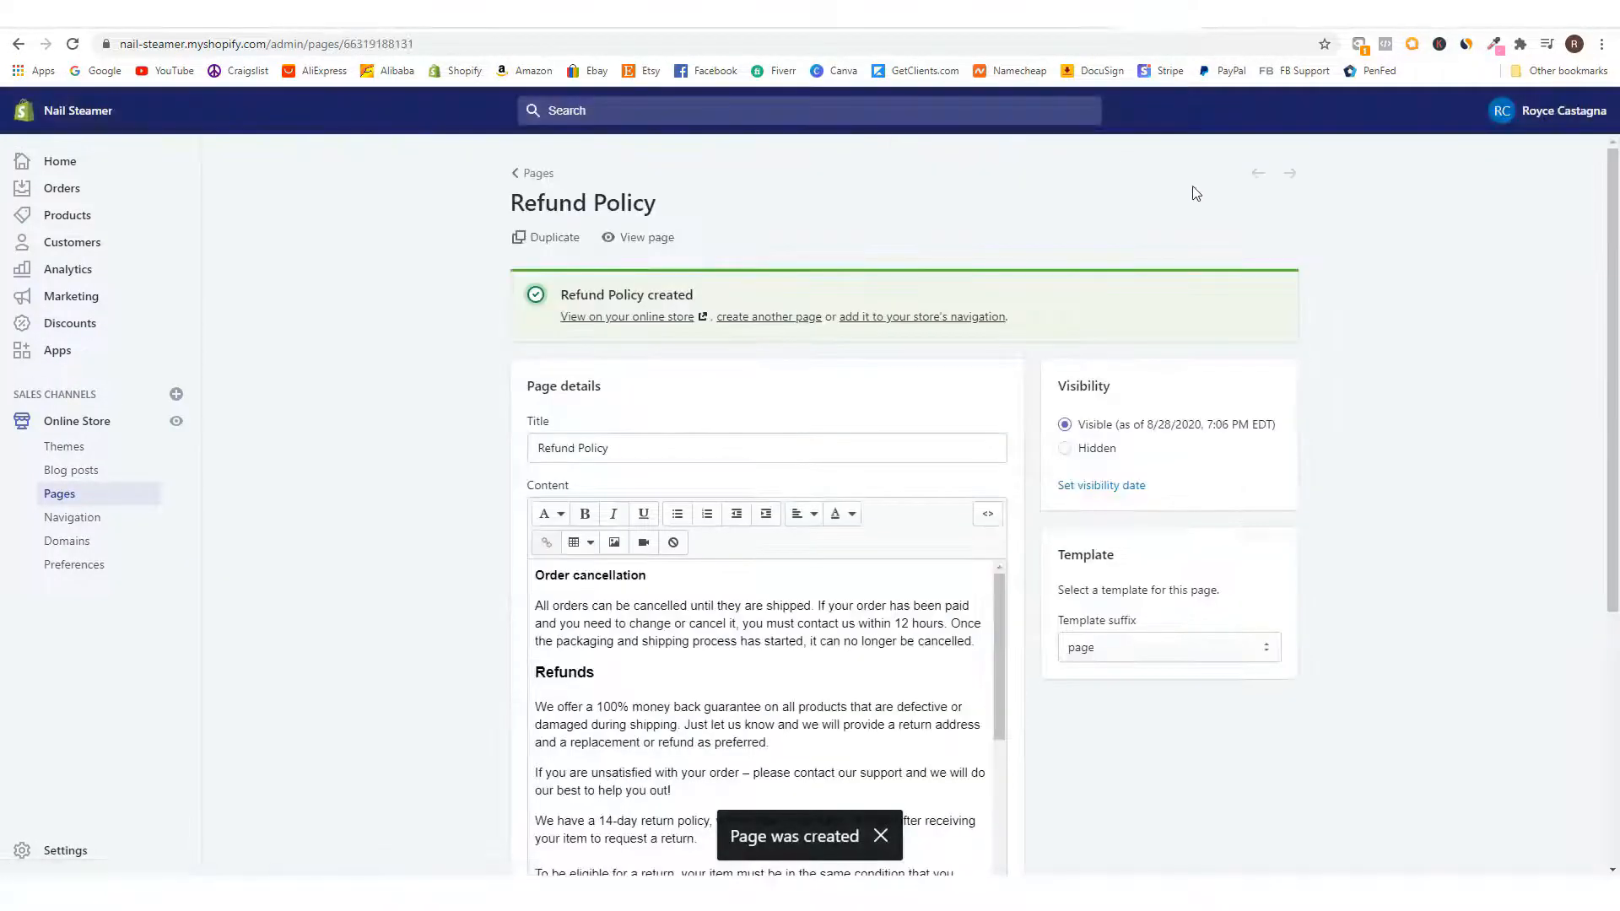
click(533, 174)
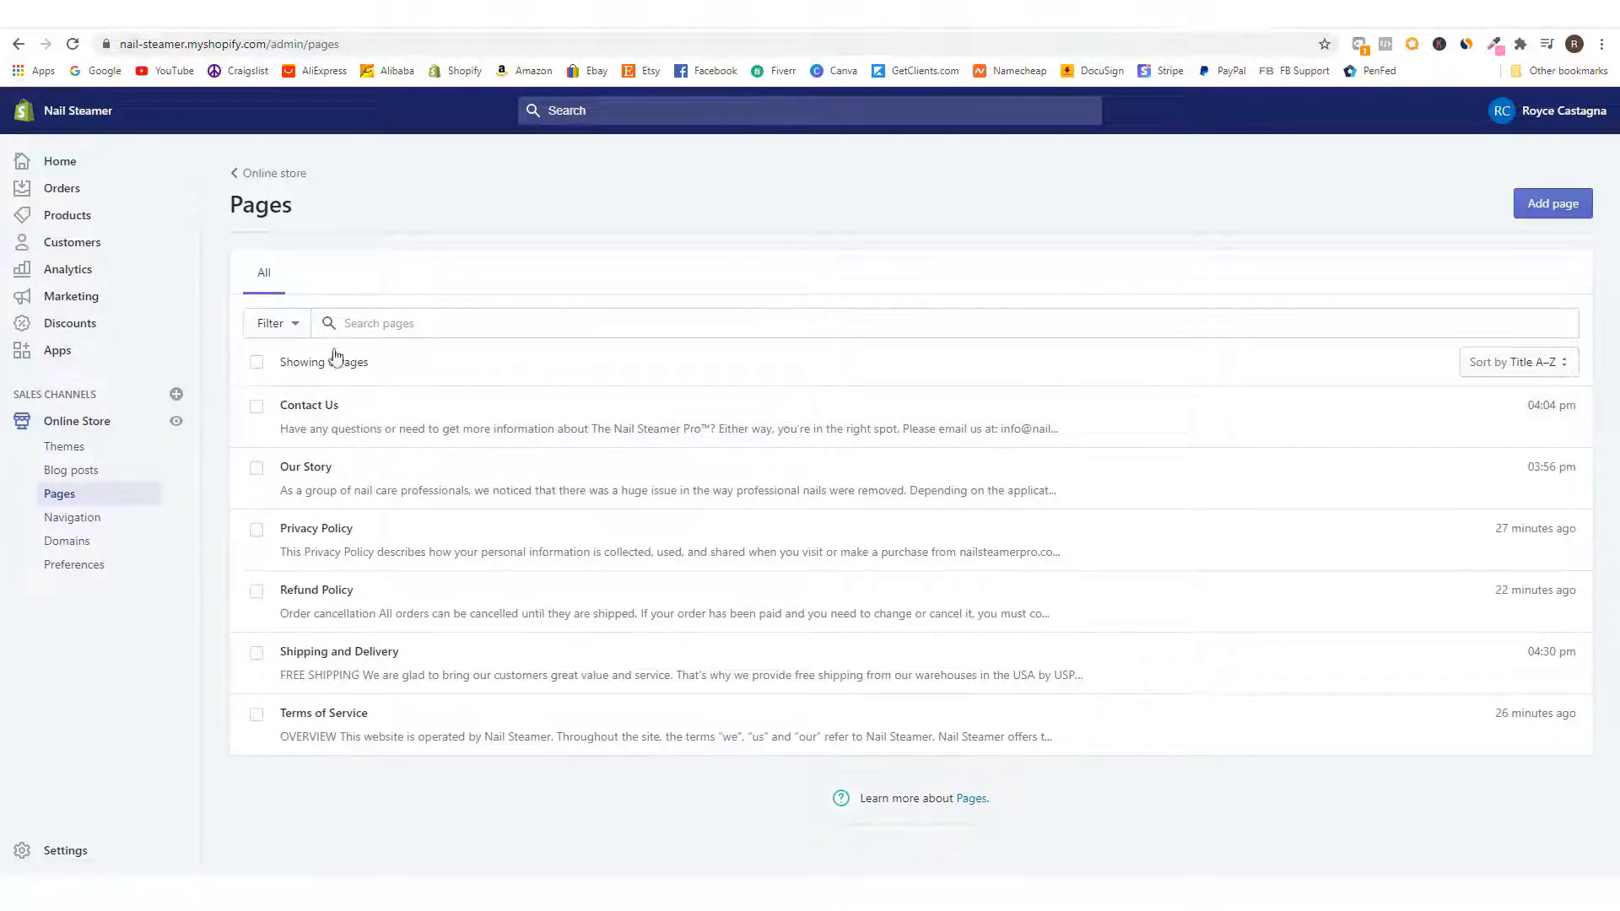
- Open the Debutify theme for customization, switch the preview to mobile view, and open the Drawer menu section's settings
click(103, 447)
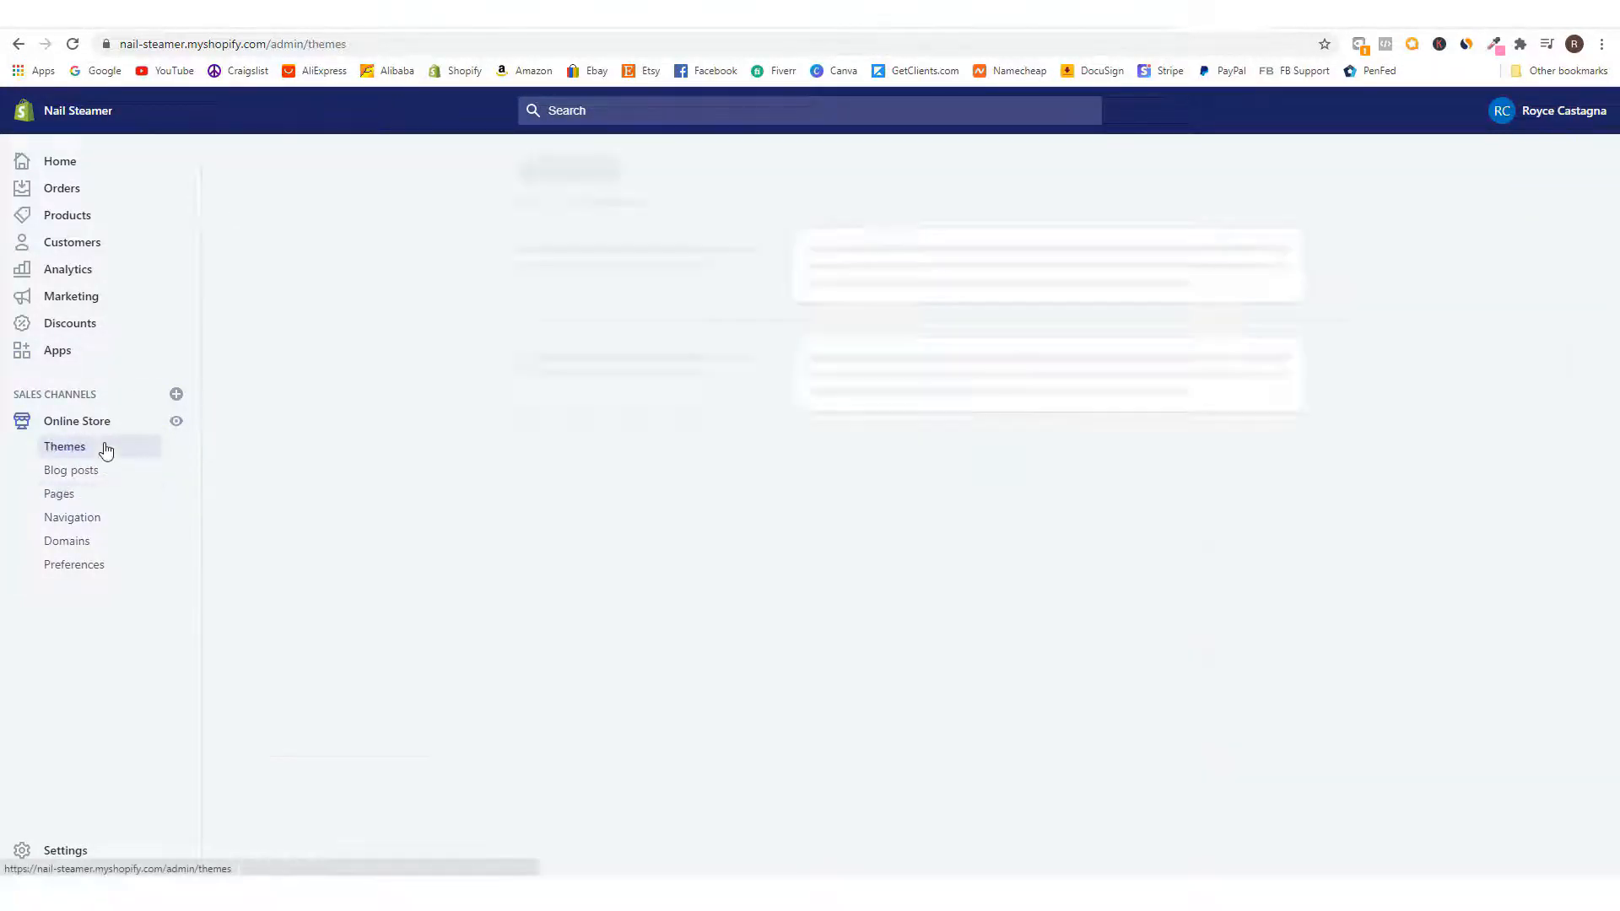
click(1267, 300)
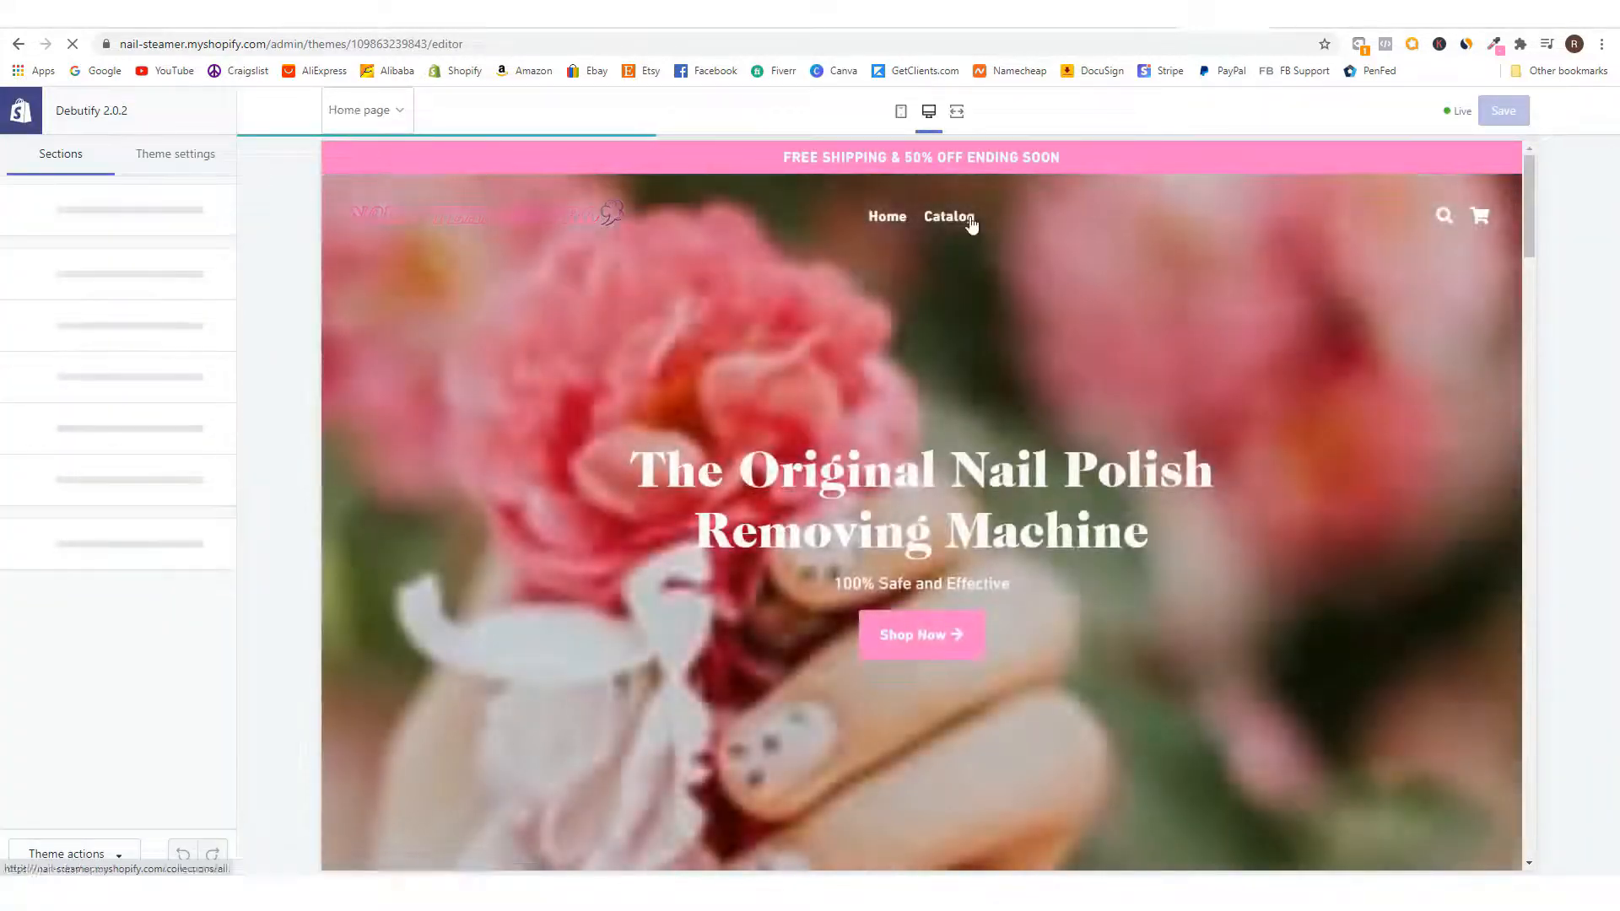
click(902, 110)
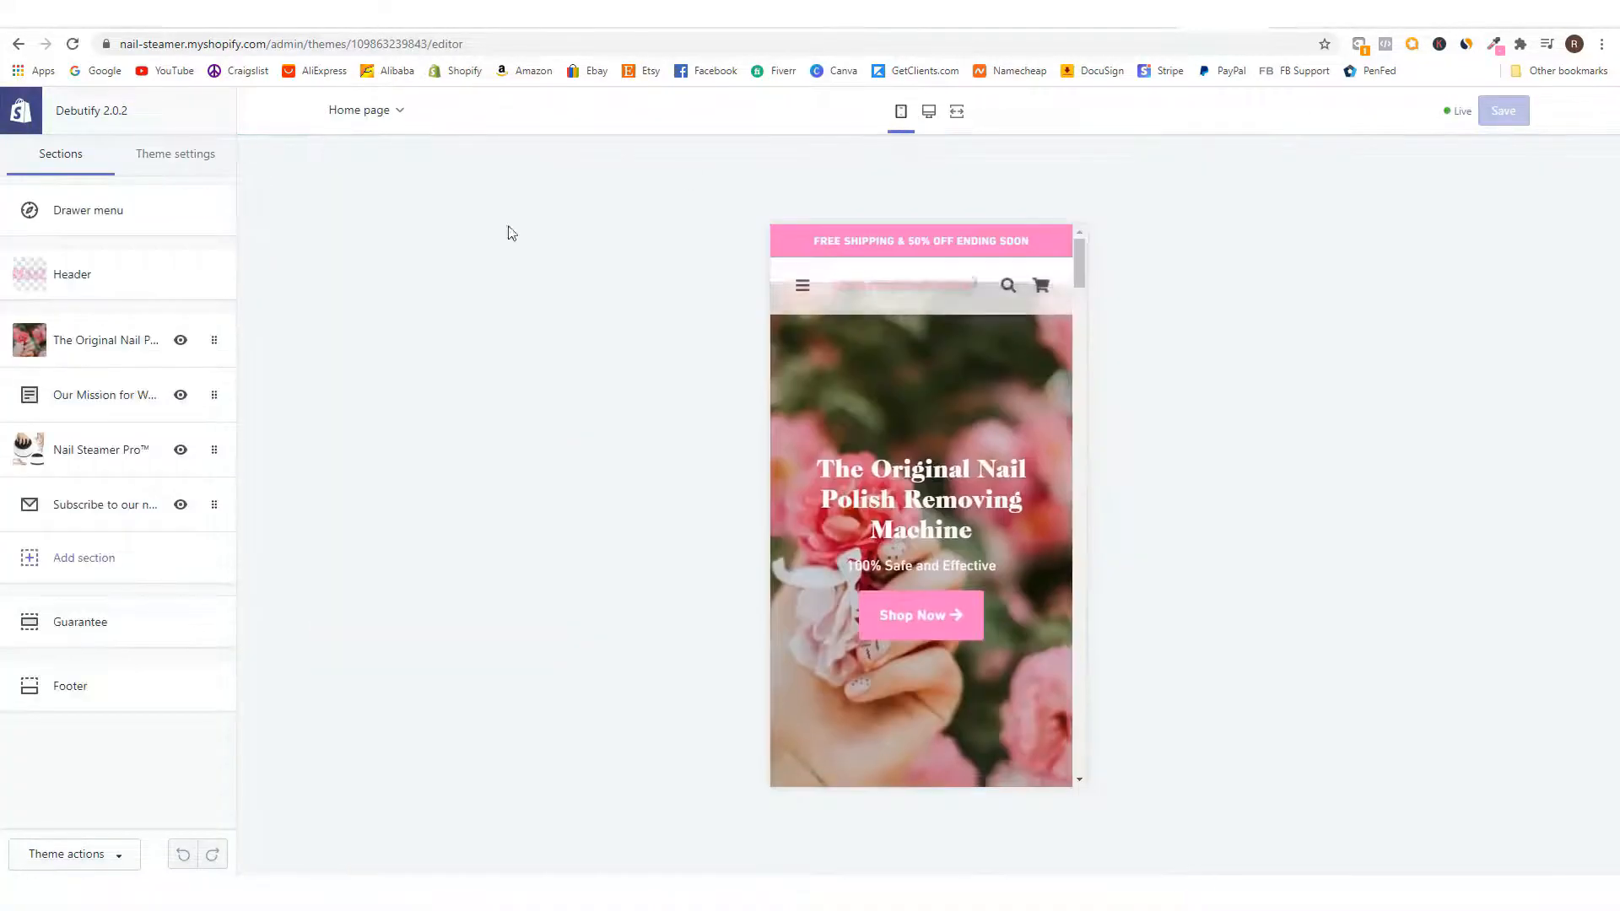
click(96, 217)
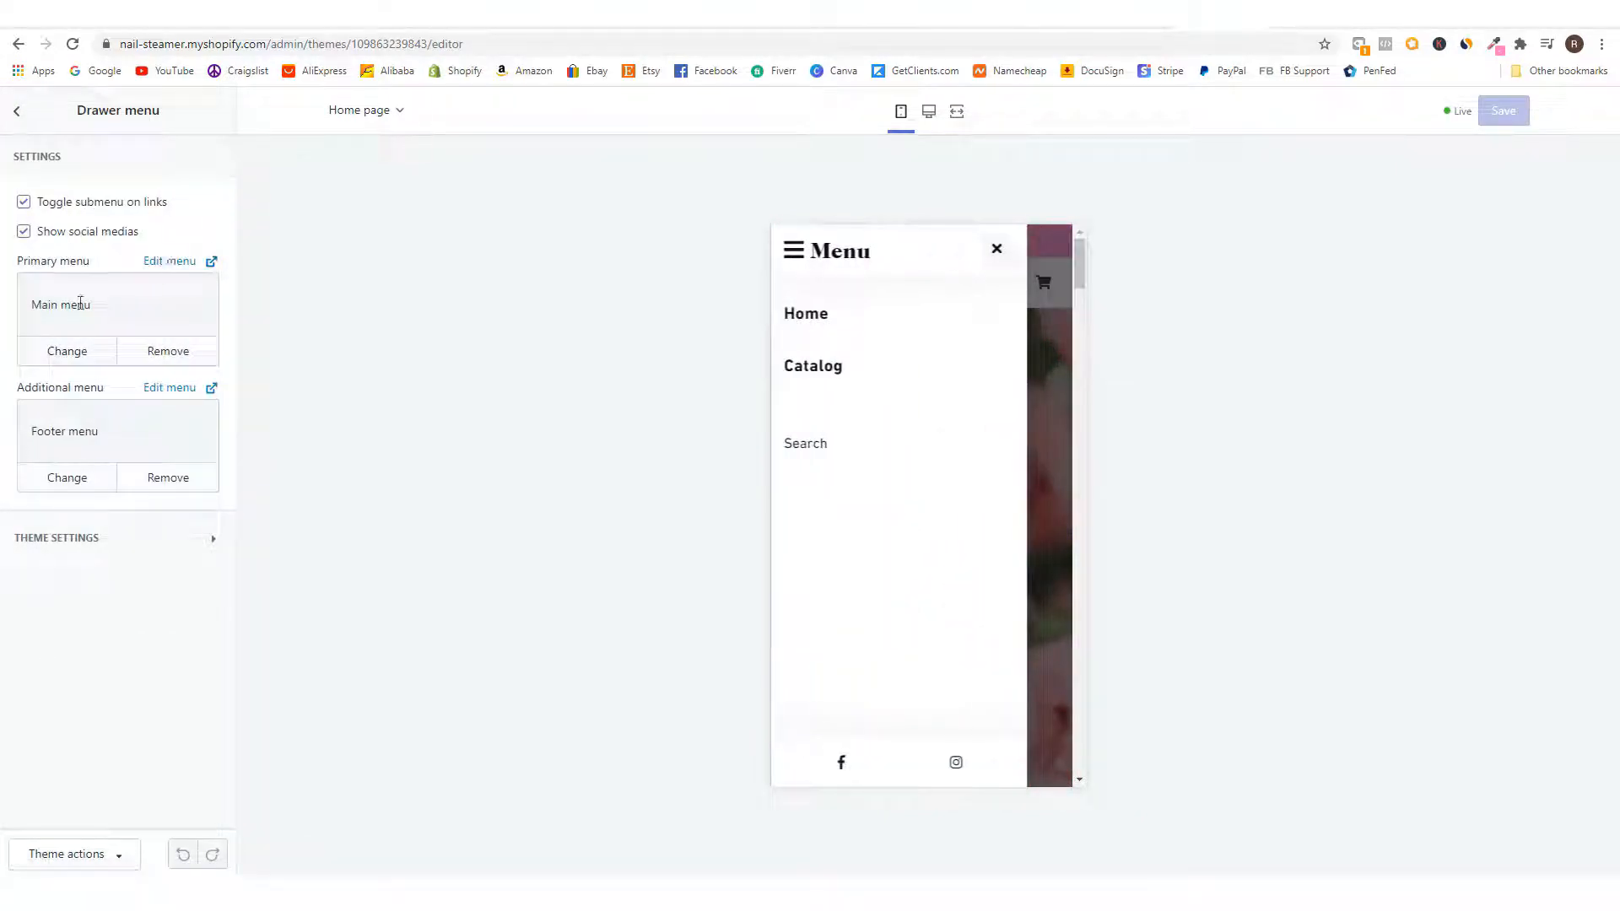
- Open the drawer's primary menu for editing and remove the Catalog item from it
click(183, 264)
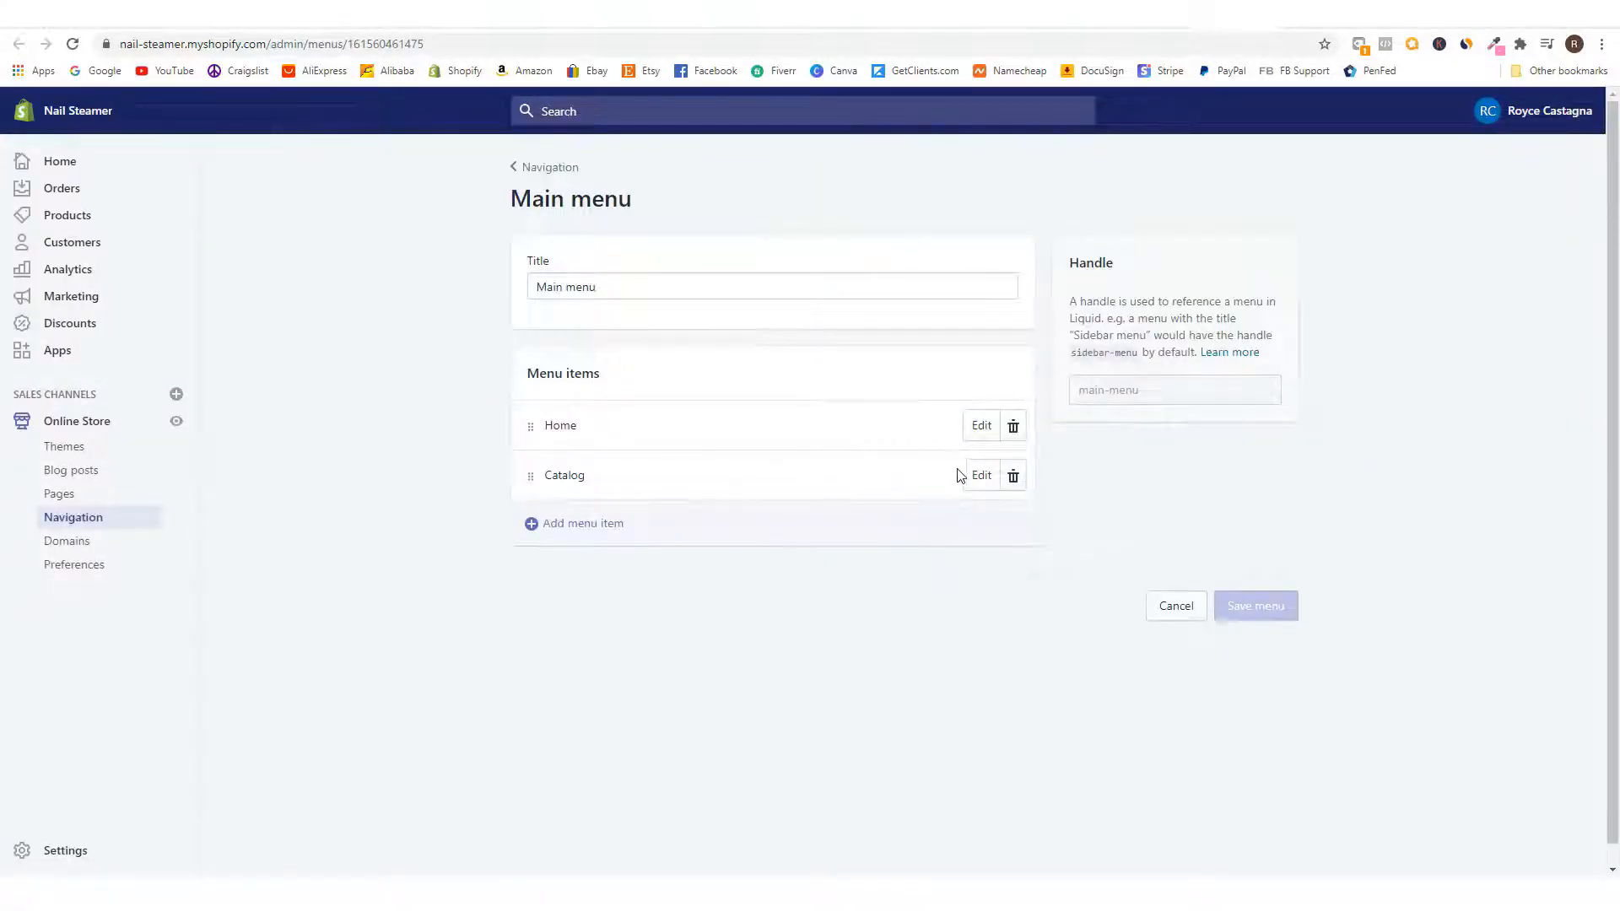
click(1016, 476)
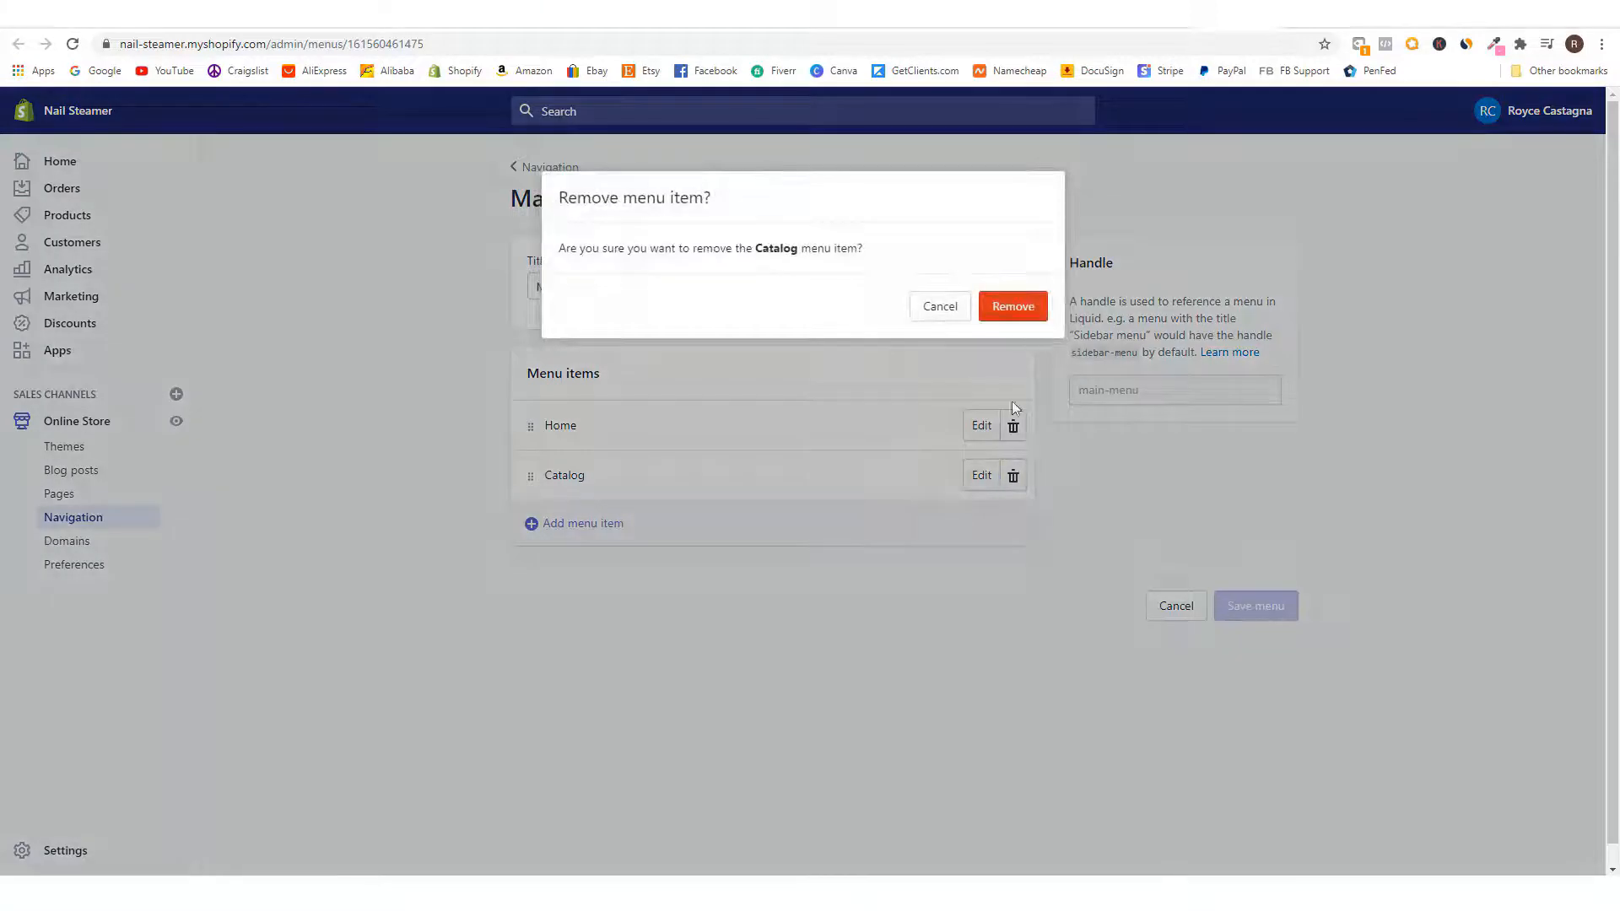
click(1027, 308)
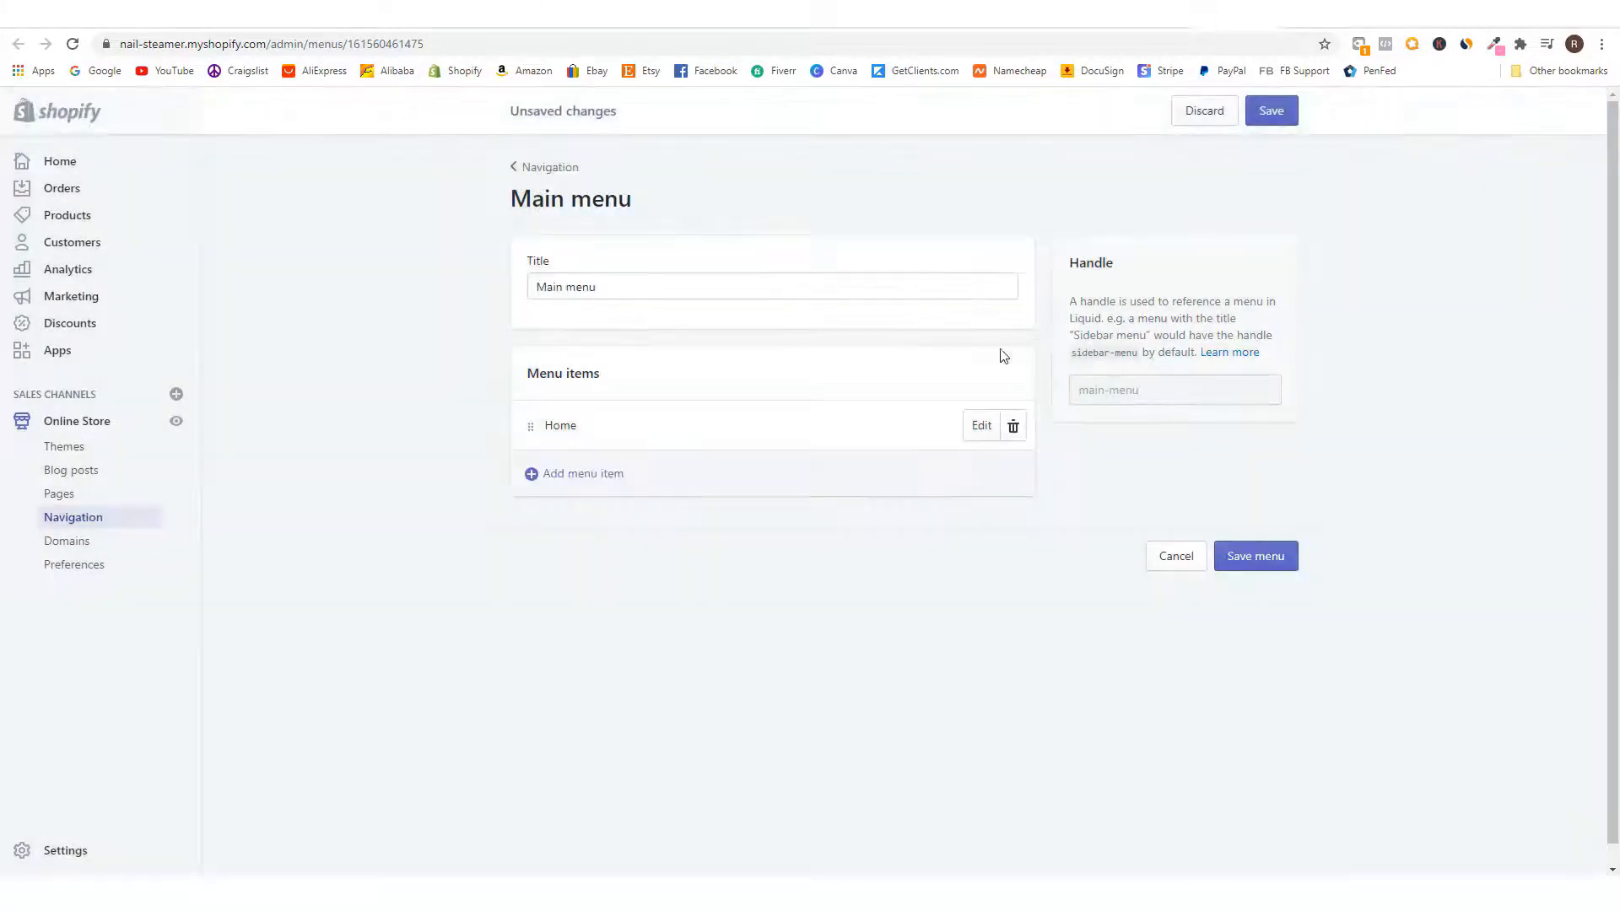
- Add a menu item named Our Story to the main menu, linked to the Our Story page
click(596, 475)
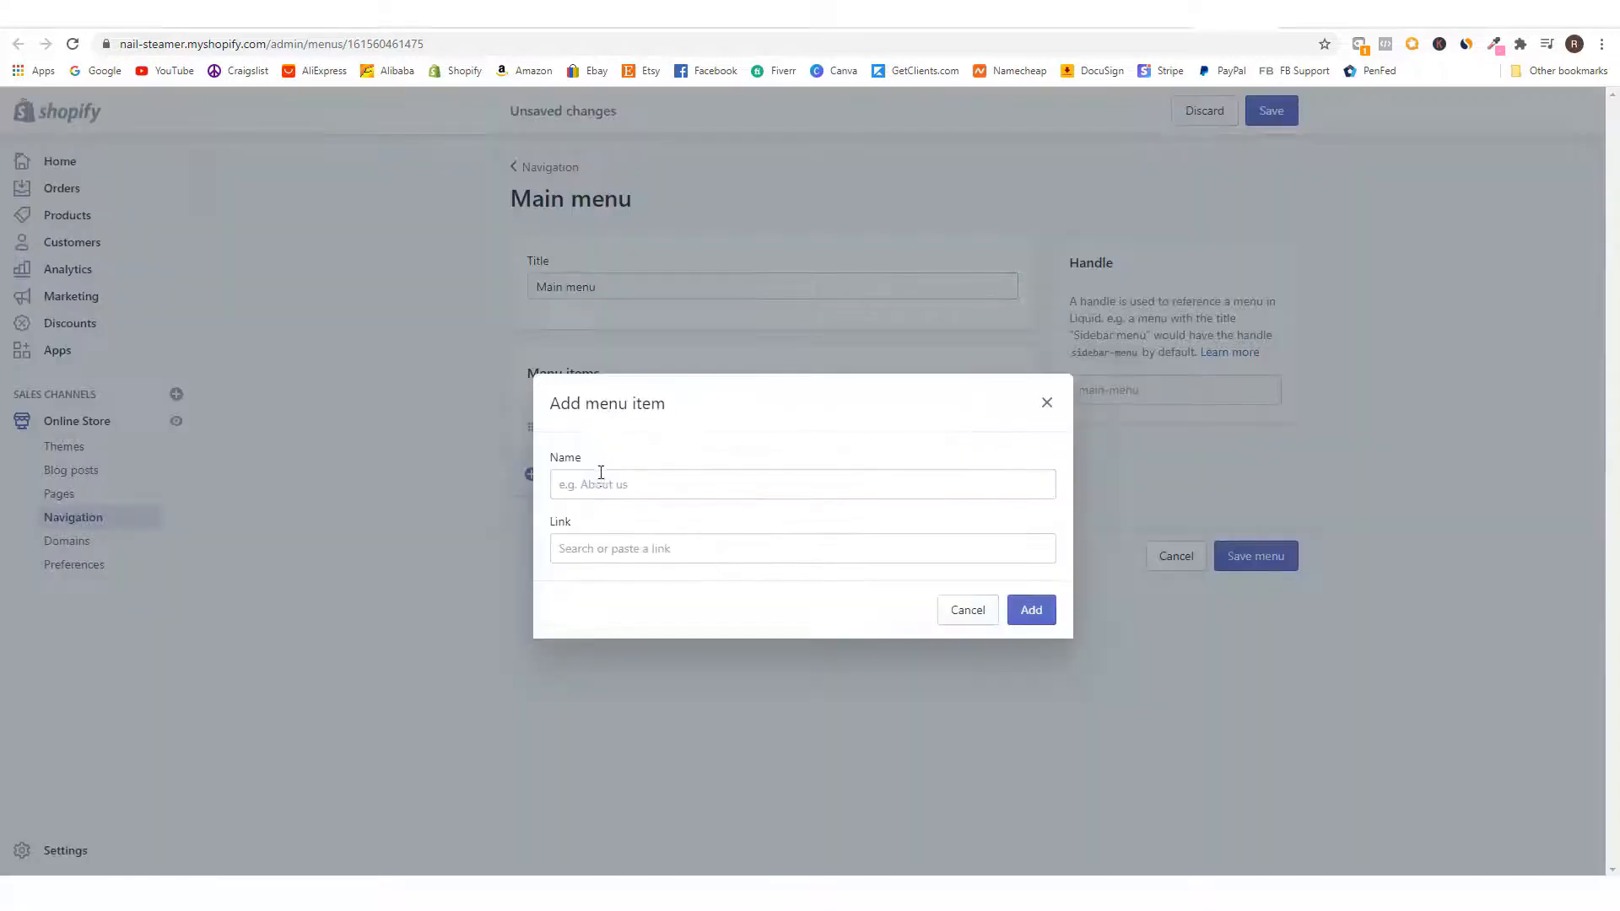
click(655, 489)
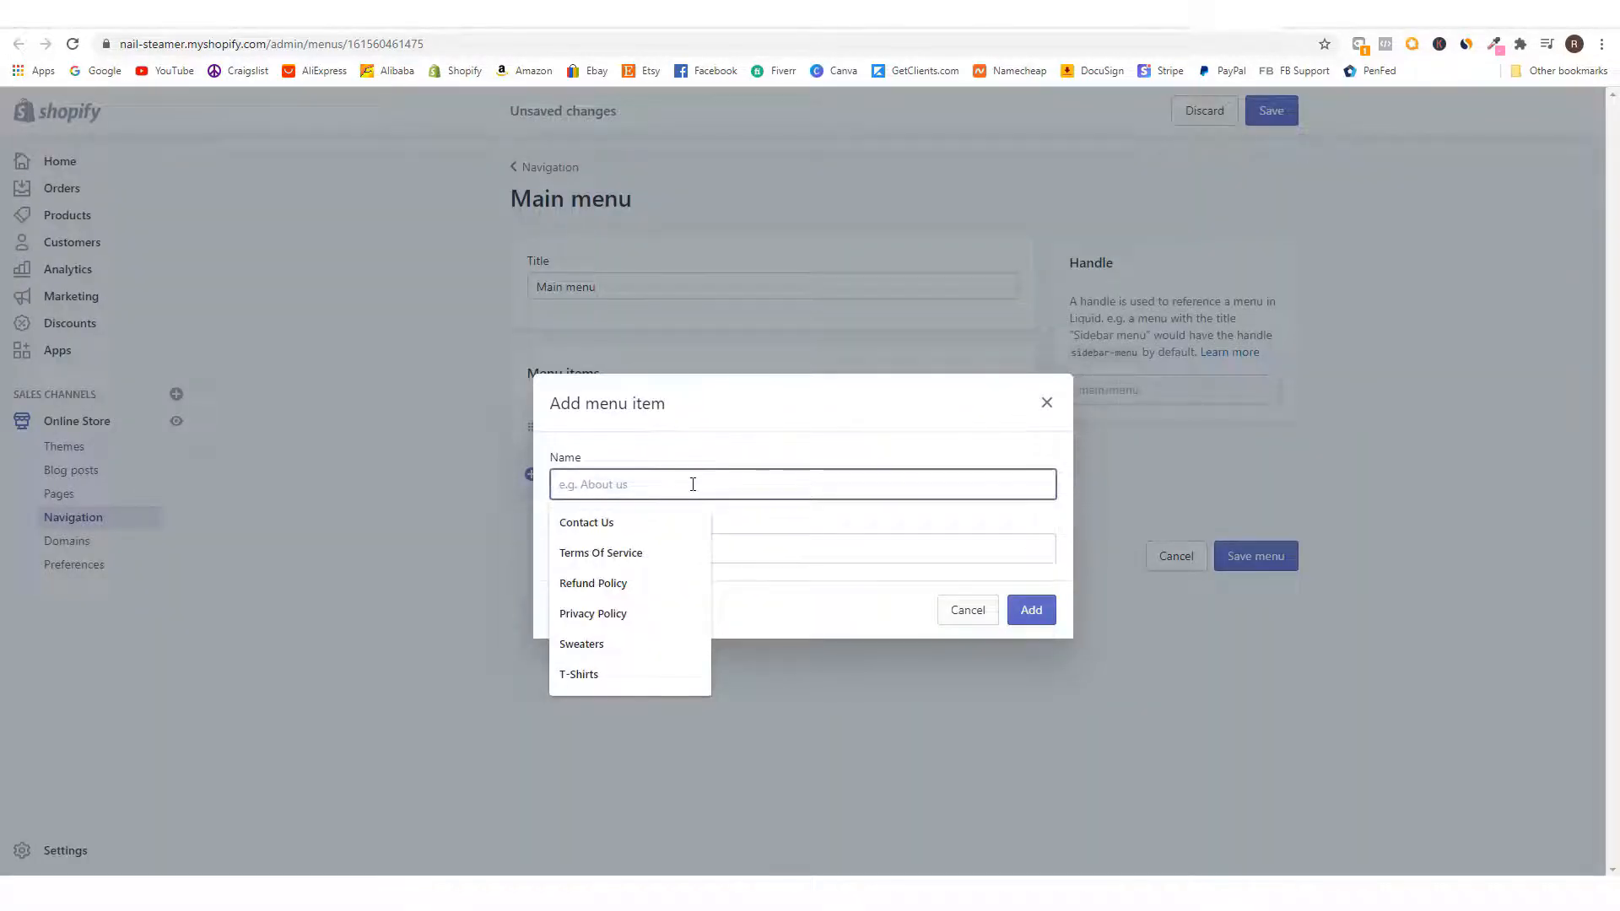
text(Our St)
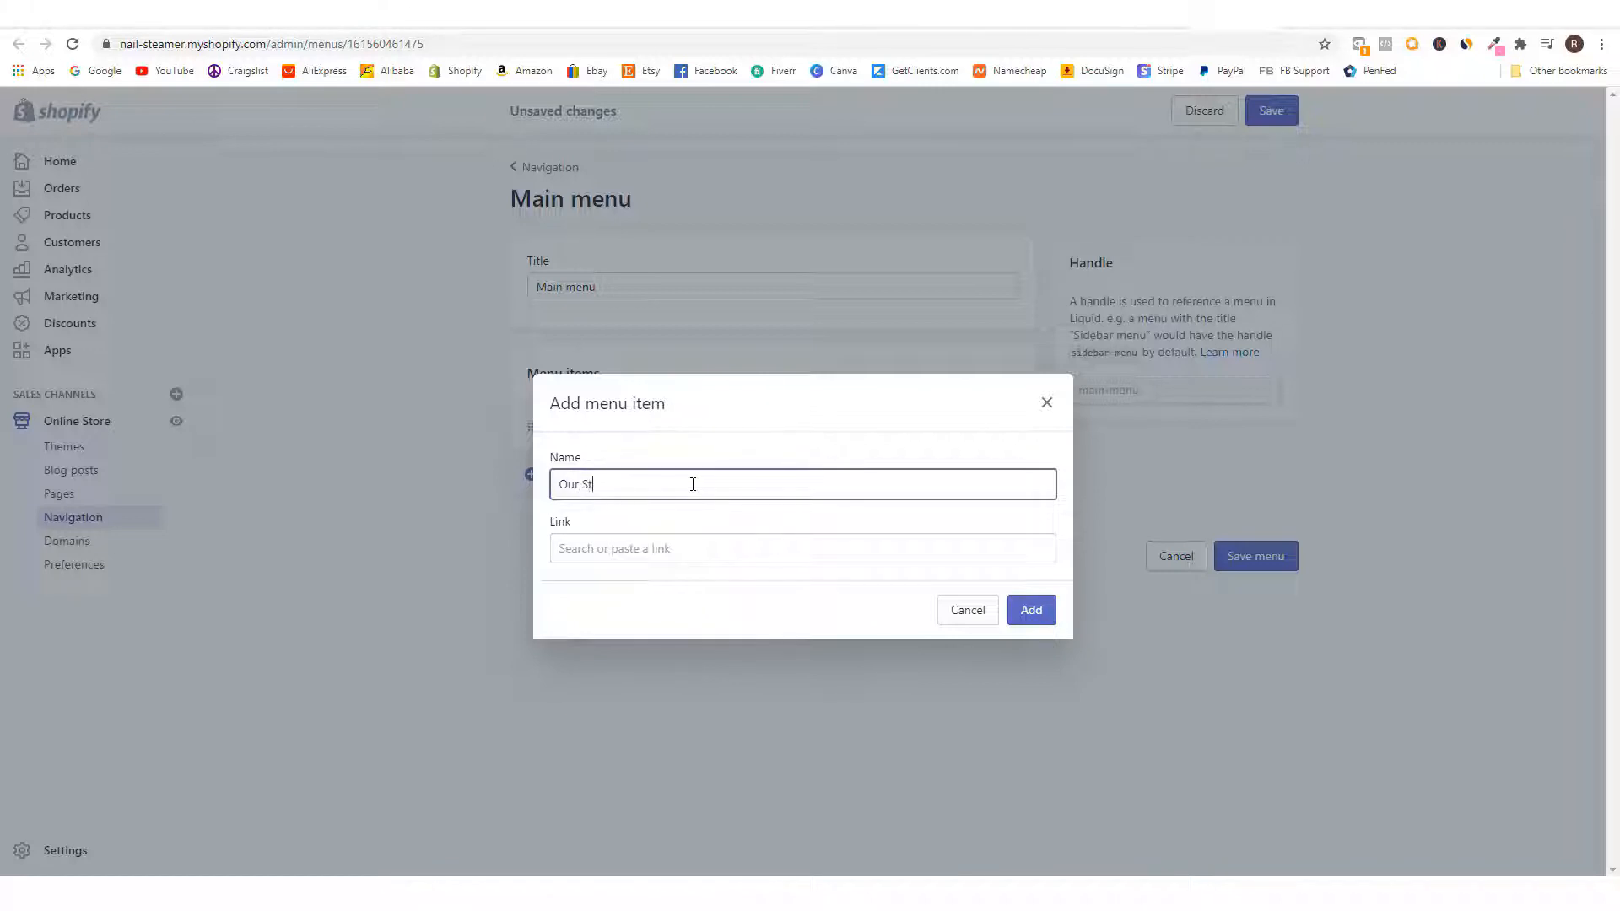
click(666, 545)
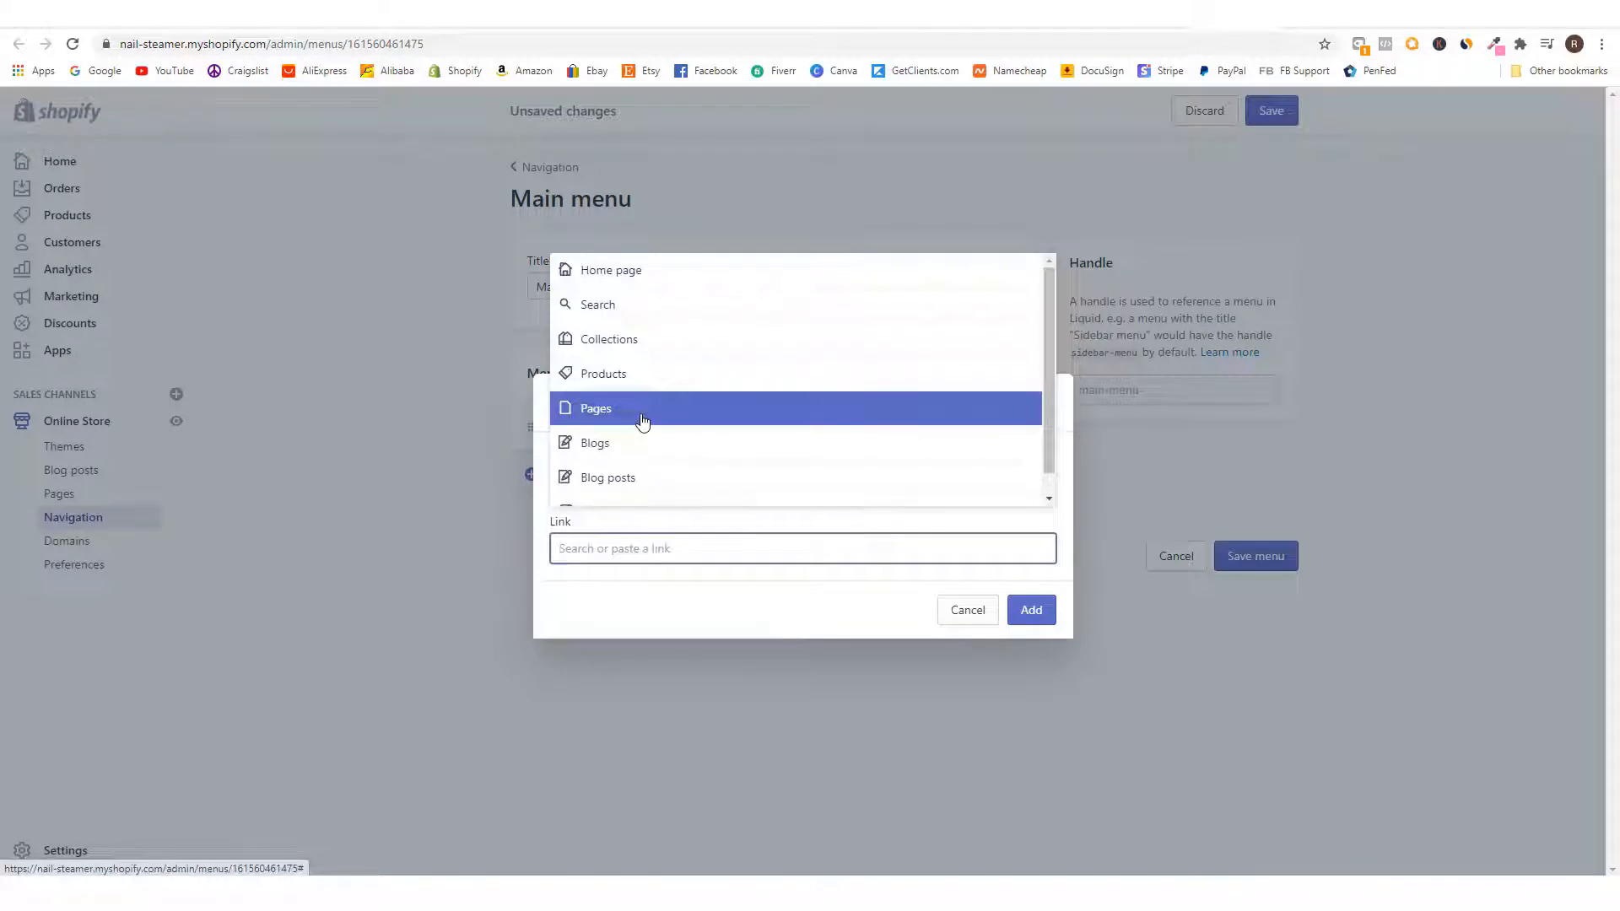
click(646, 419)
click(637, 353)
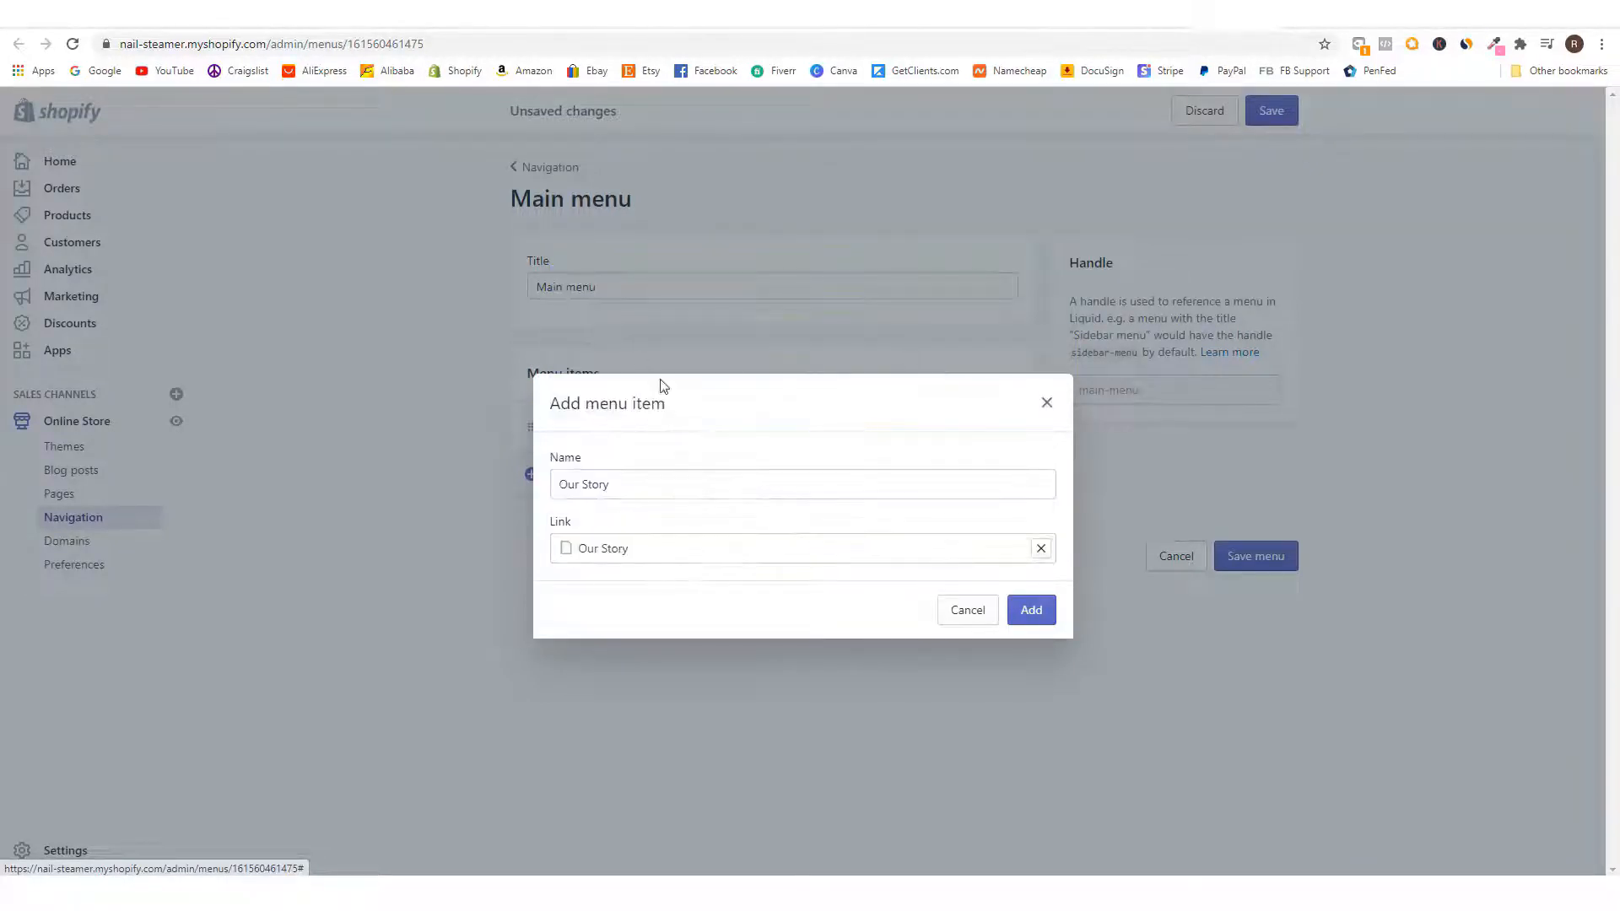
click(1026, 615)
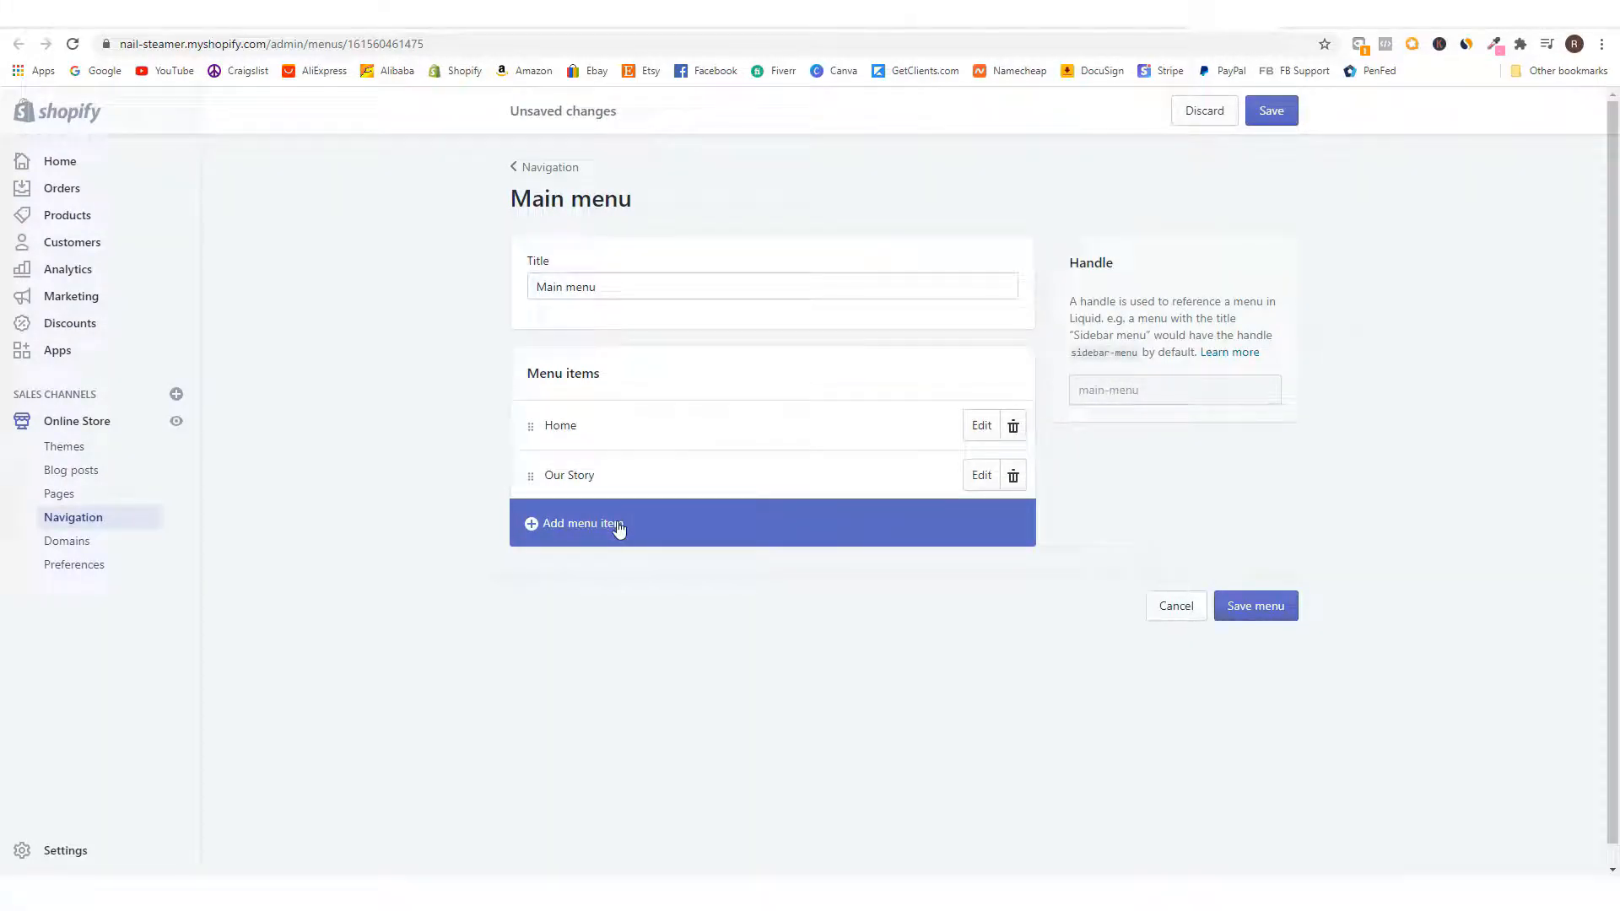
- Start another main menu item and name it Shop Nail Steamer Pro™
click(619, 526)
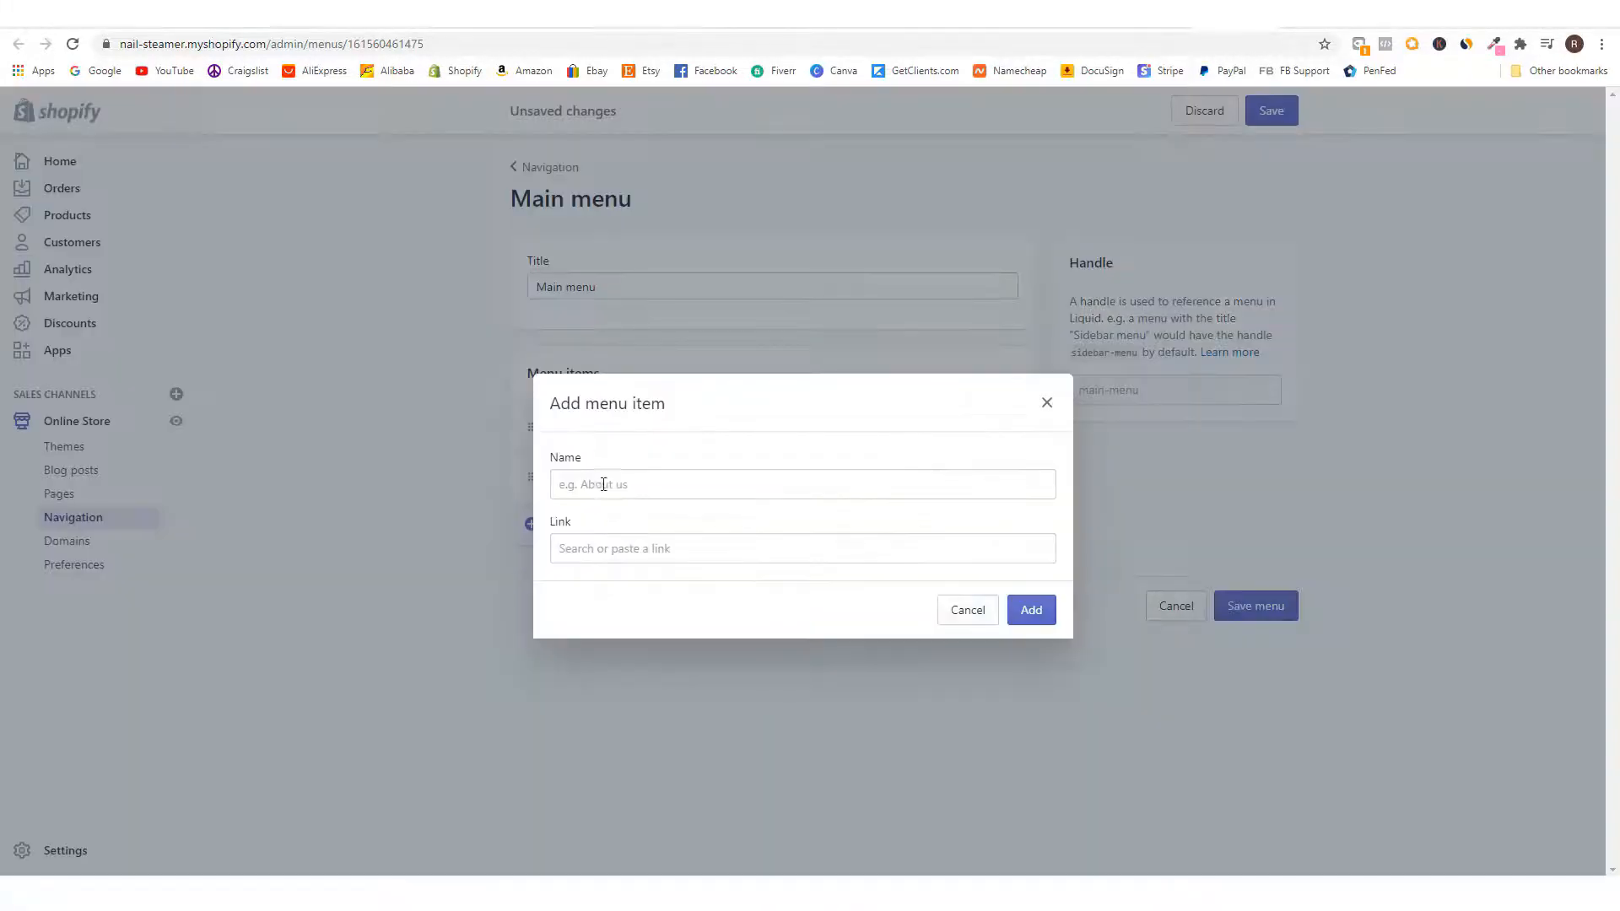
click(603, 485)
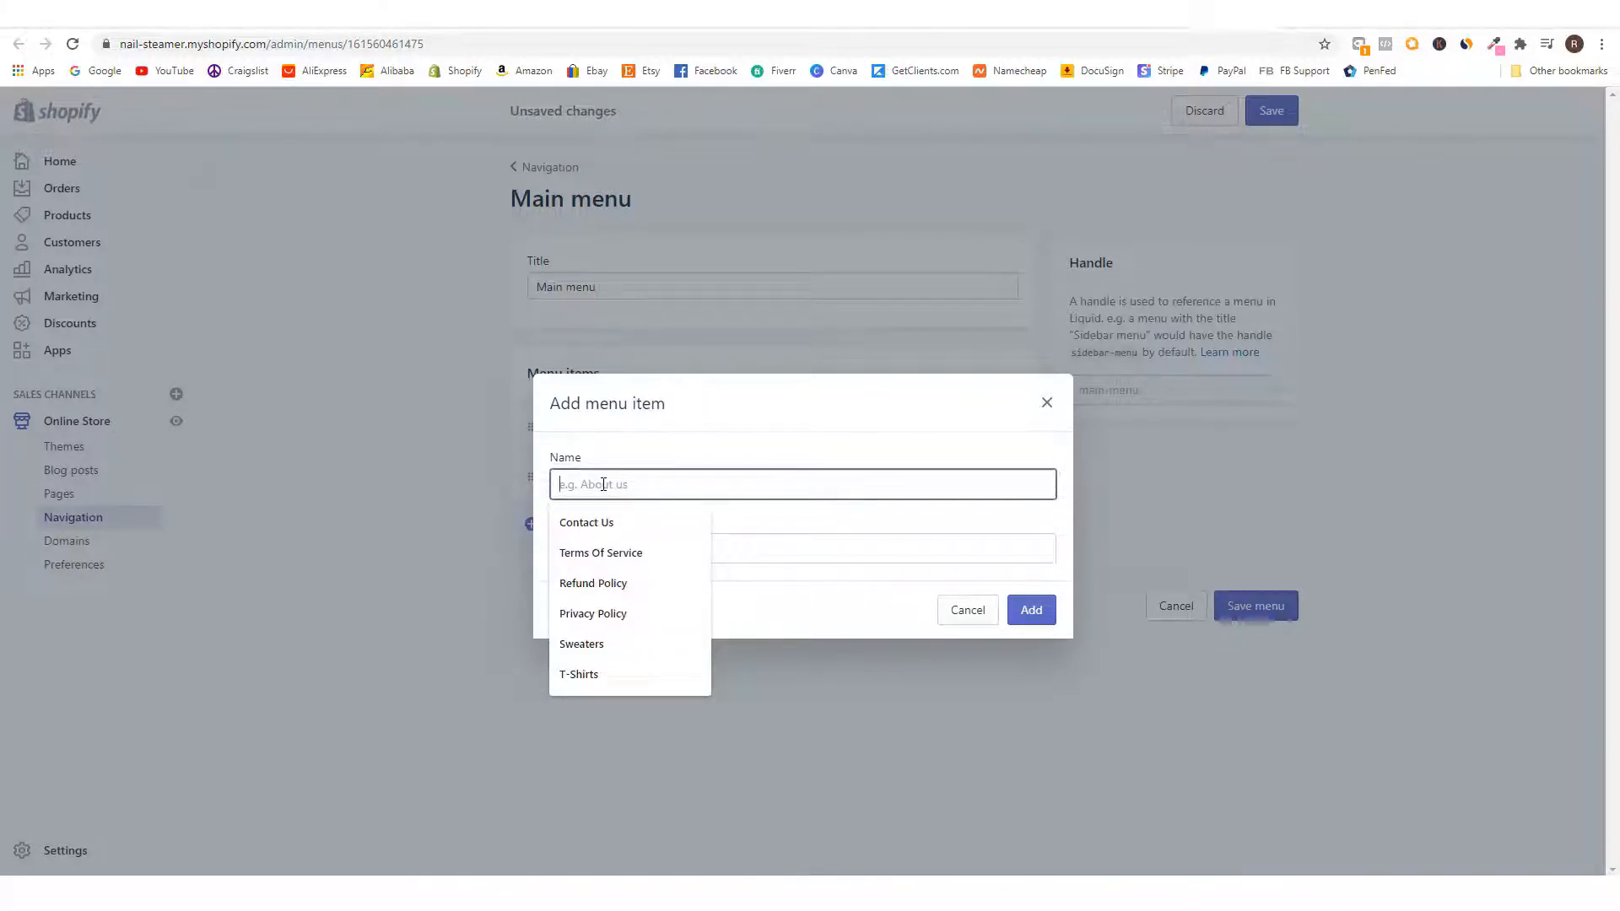
text(The NailStr)
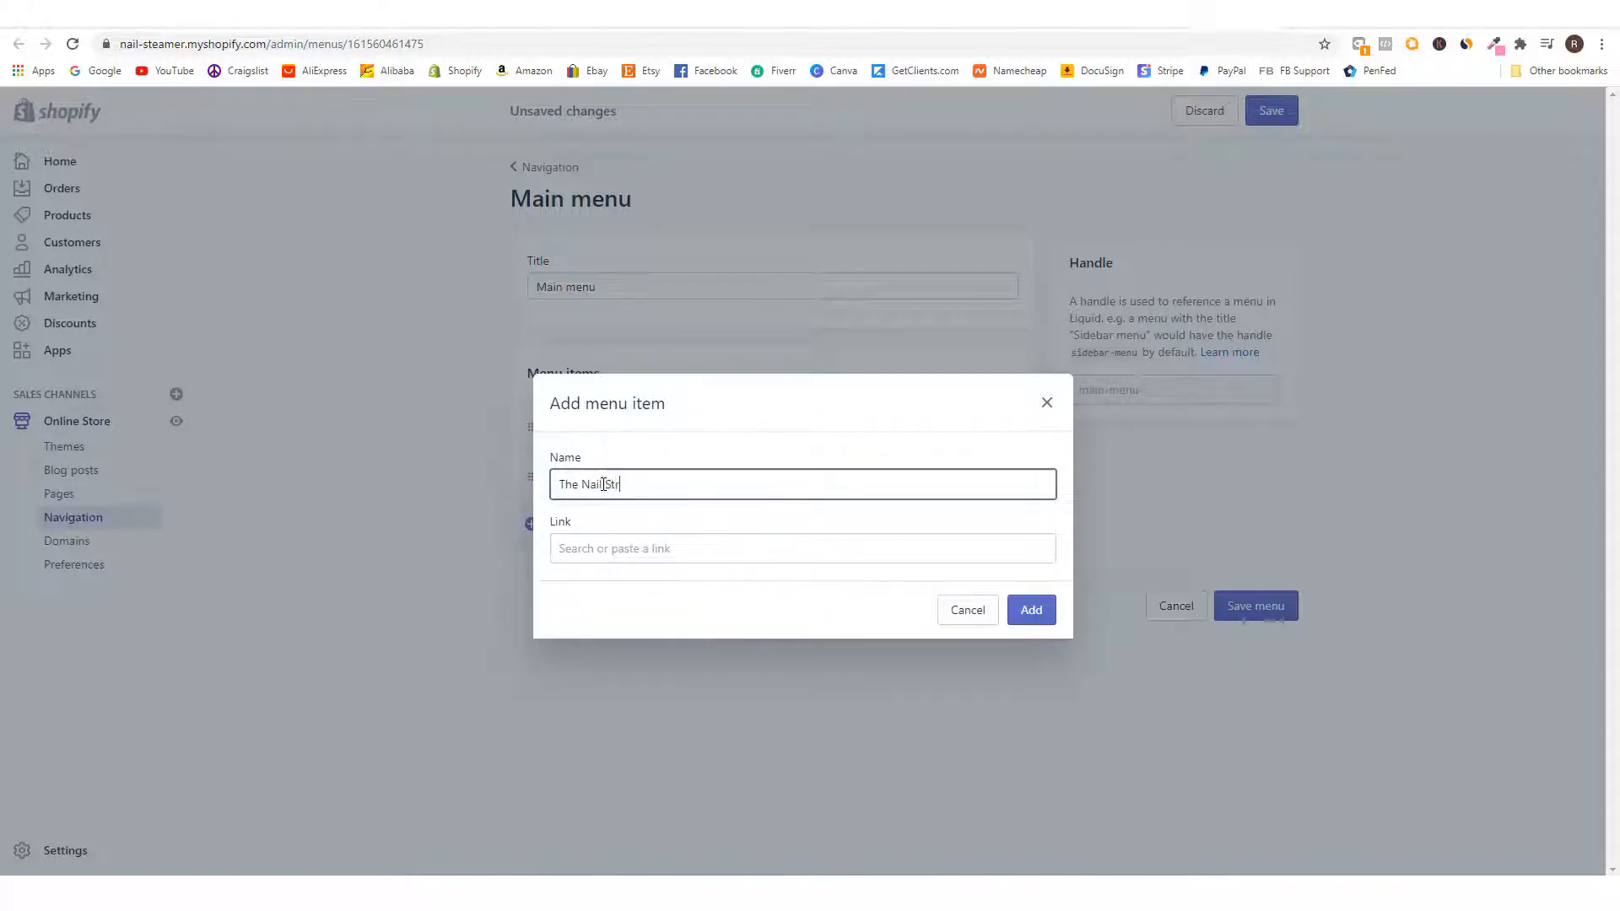
key(ctrl+a)
key(BackSpace)
text(Shop Nail Steamer)
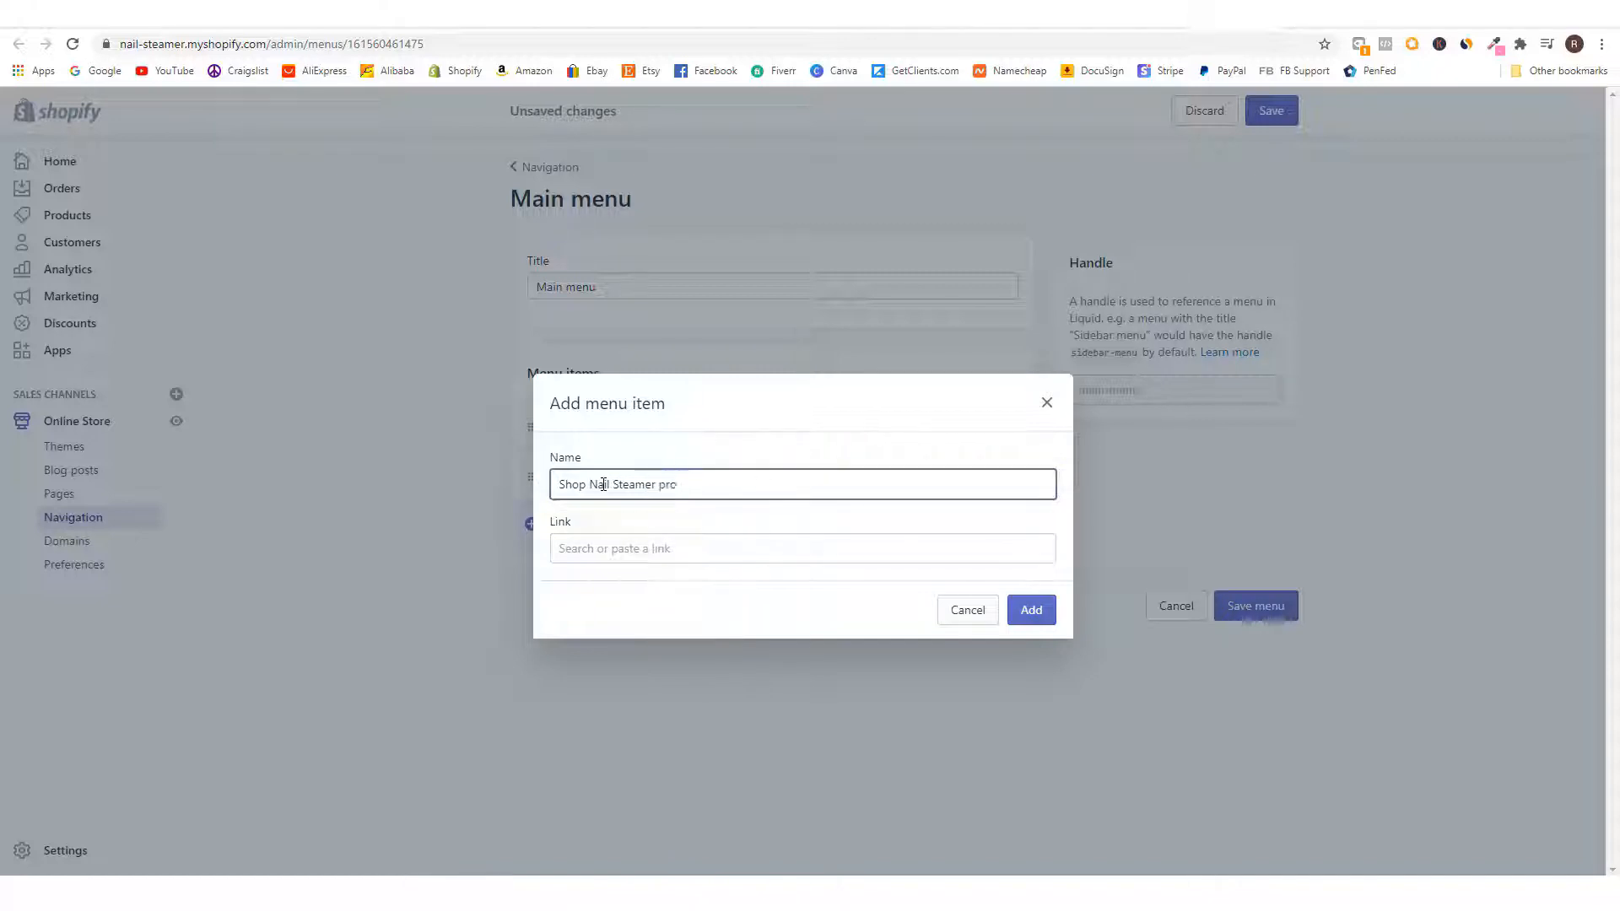
key(BackSpace)
key(BackSpace)
key(BackSpace)
text(Pro)
right_click(700, 488)
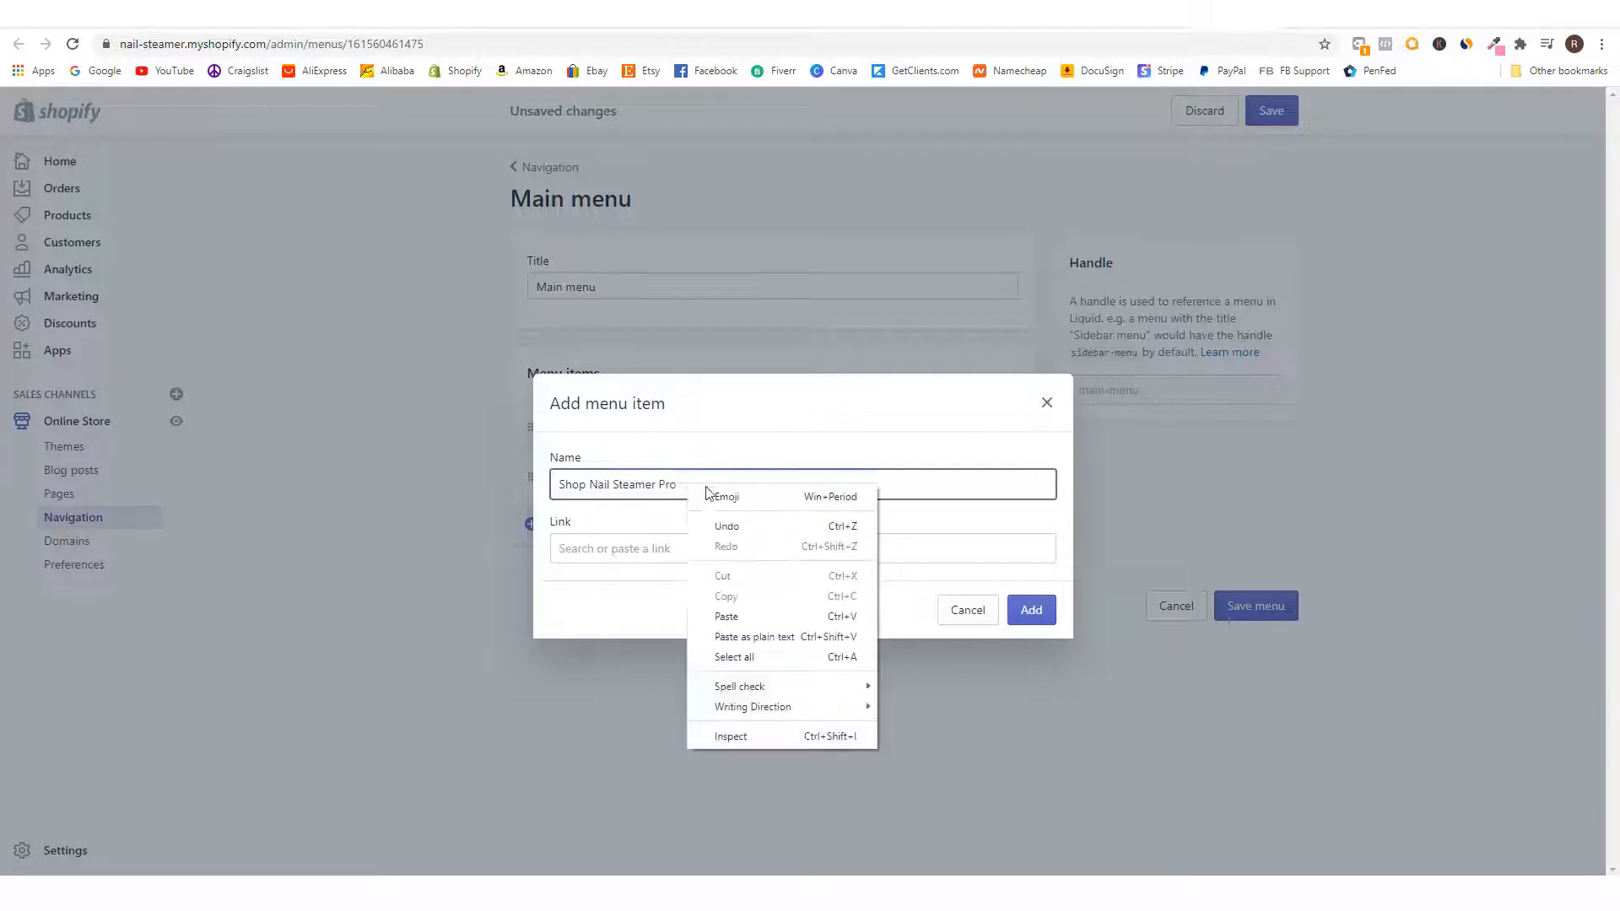
click(742, 615)
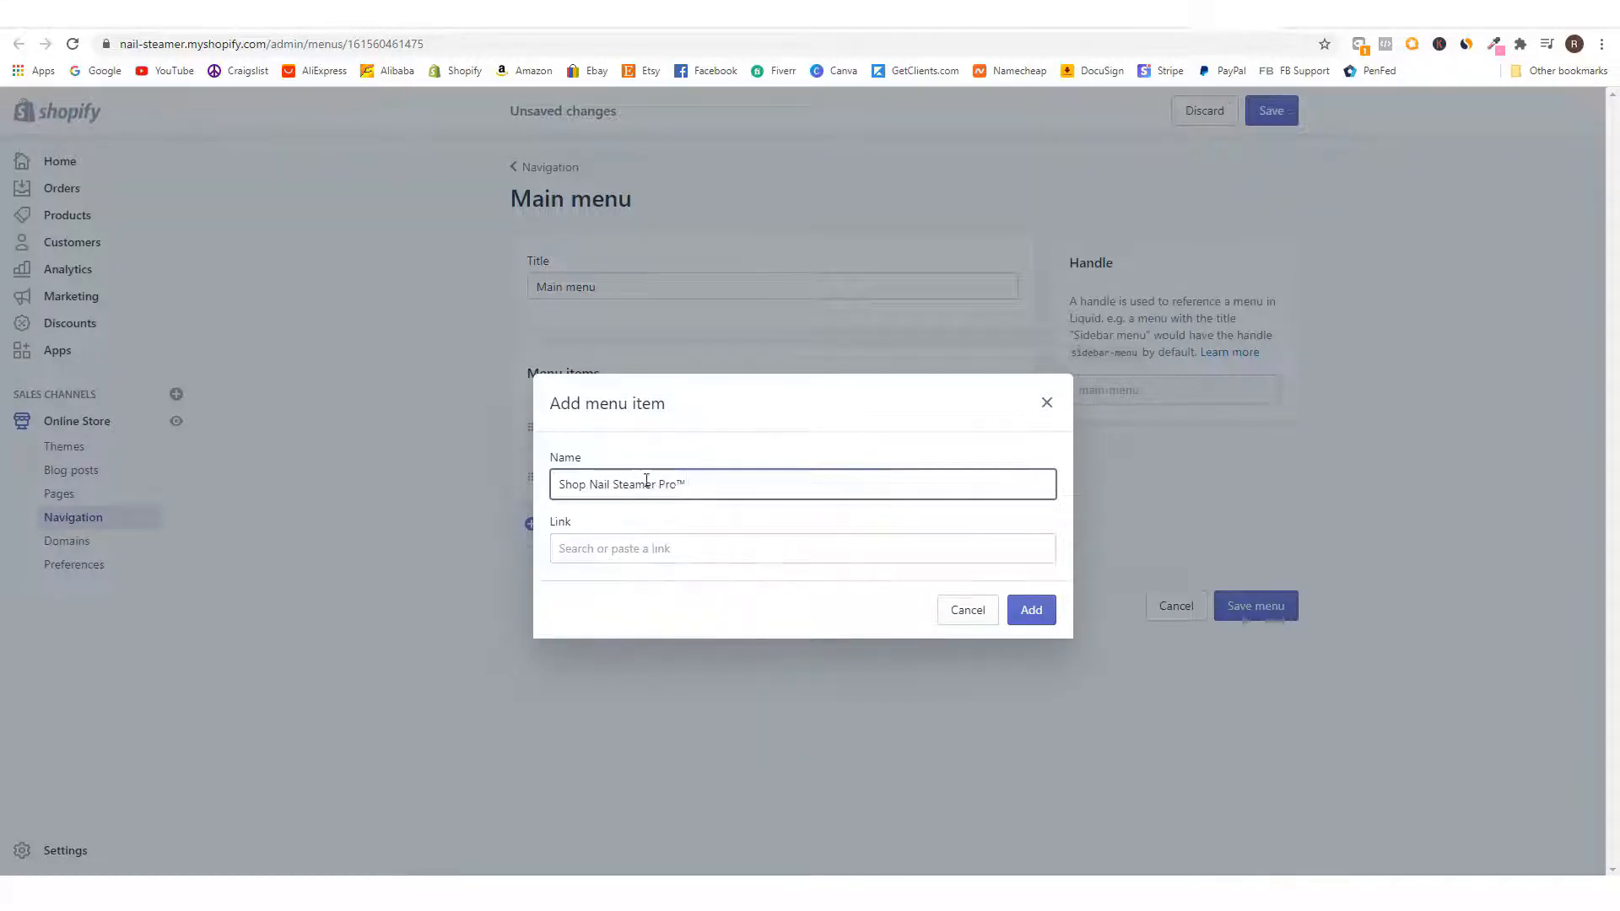
- Link the new menu item to the Nail Steamer Pro™ product and add it to the main menu
click(650, 549)
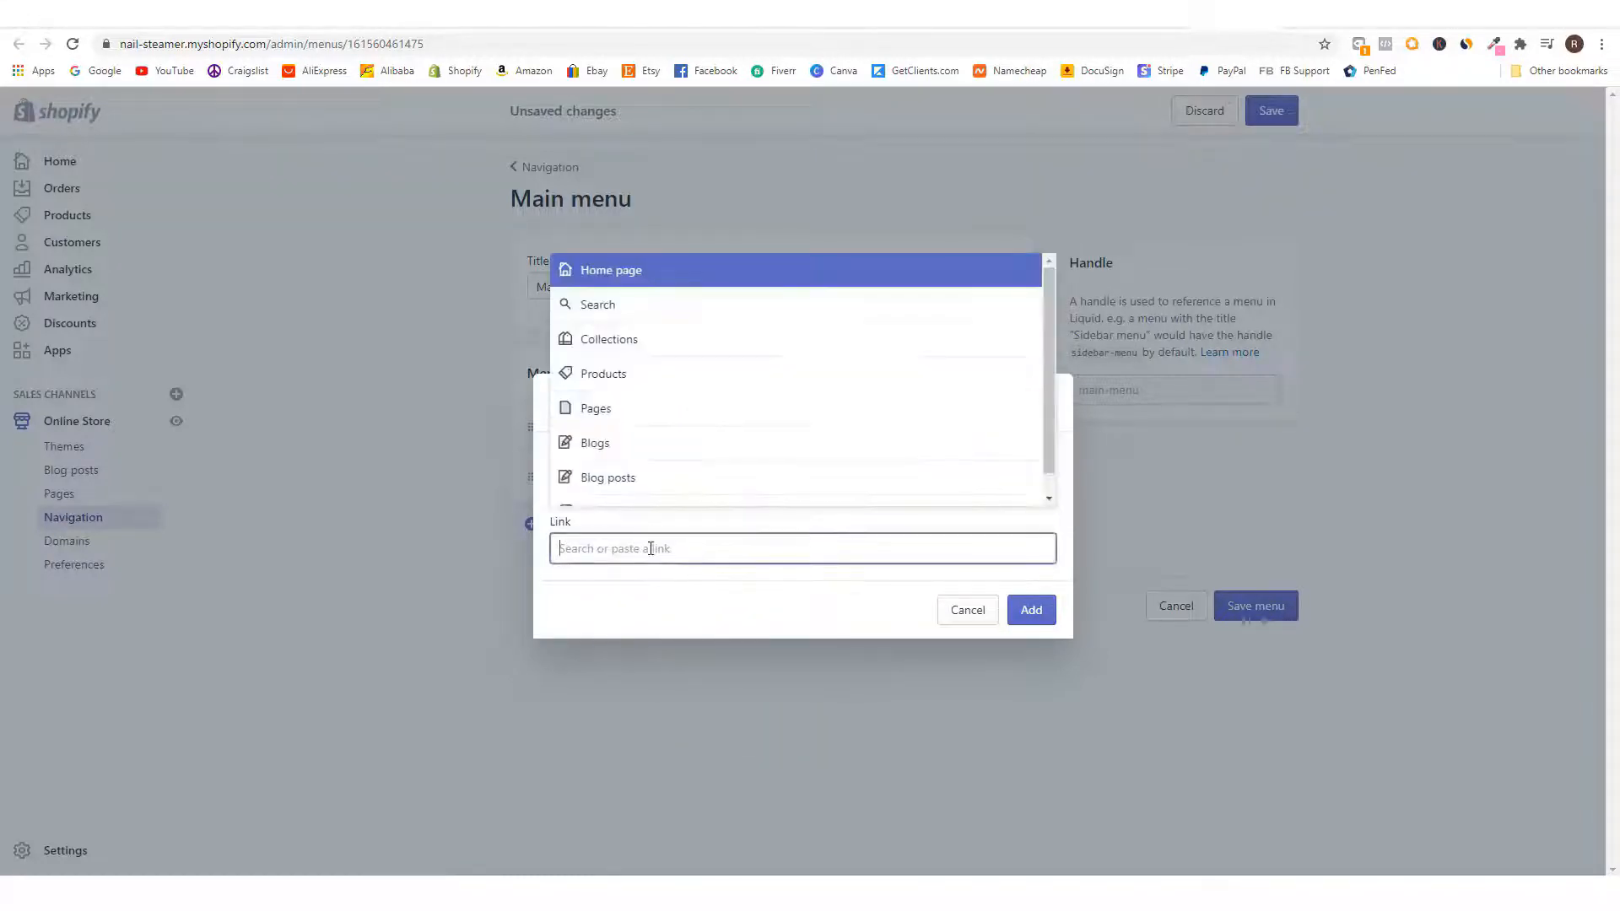
click(673, 387)
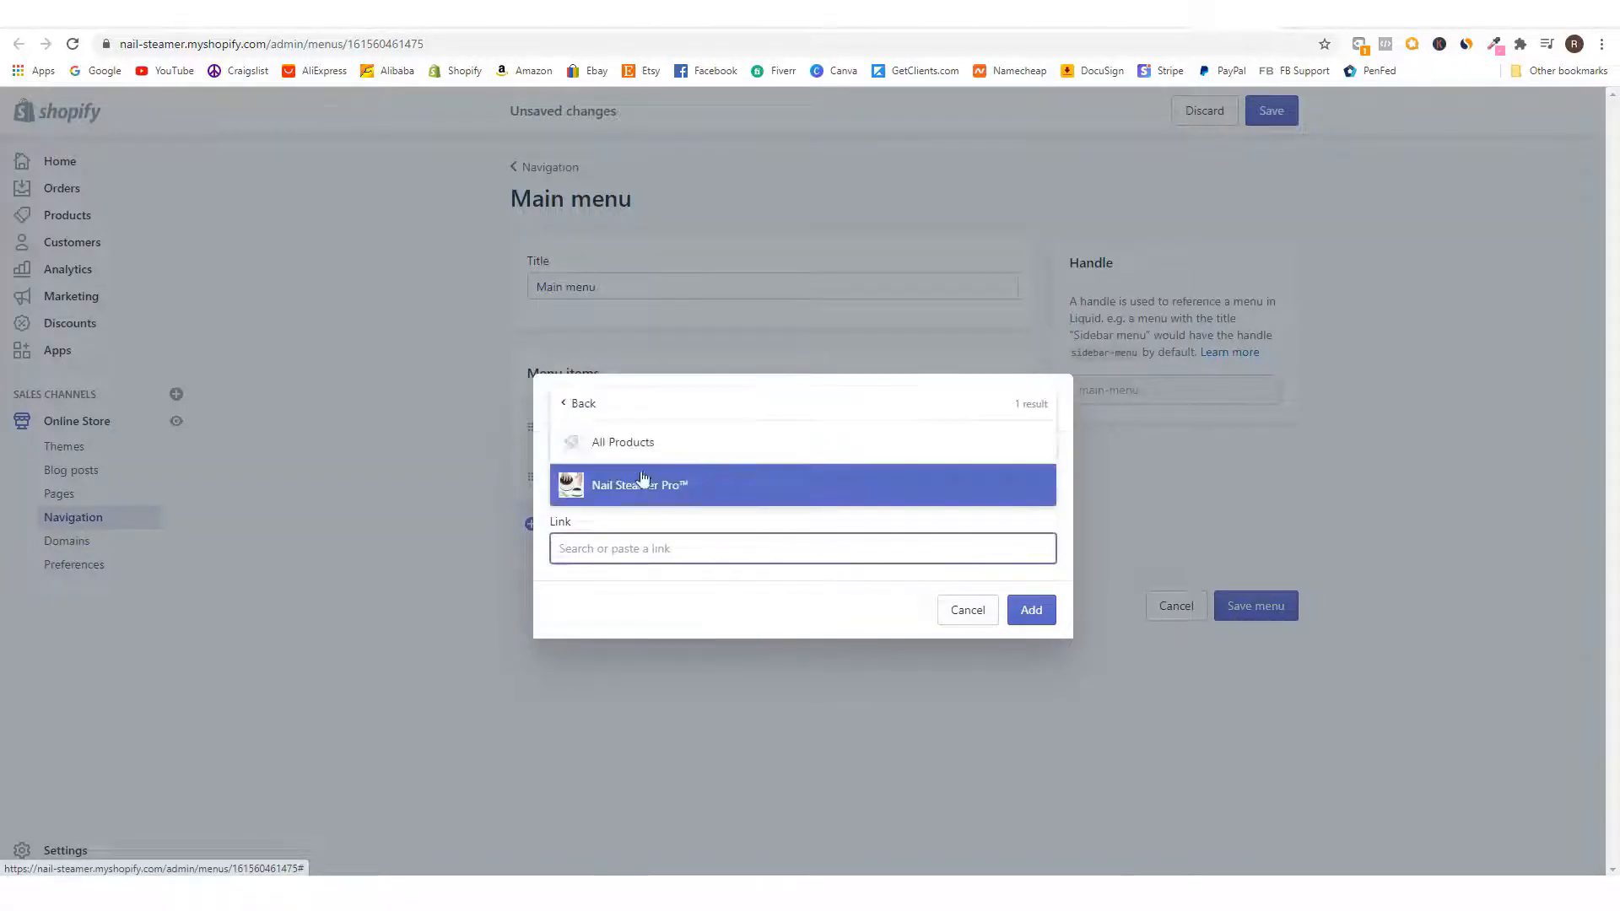
click(671, 485)
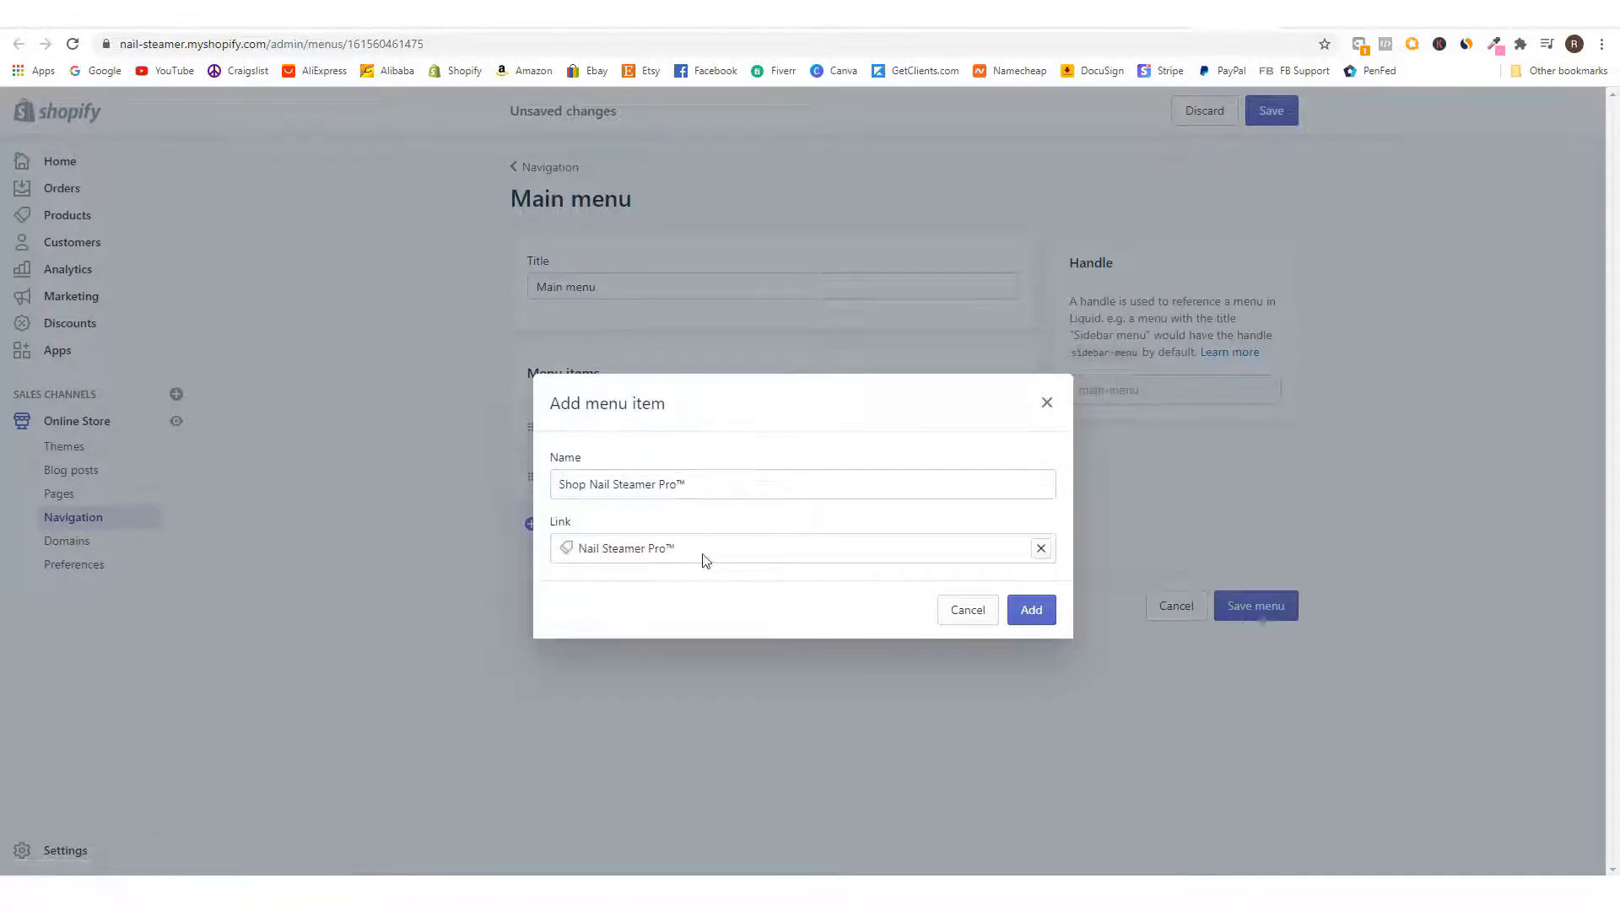
click(1031, 610)
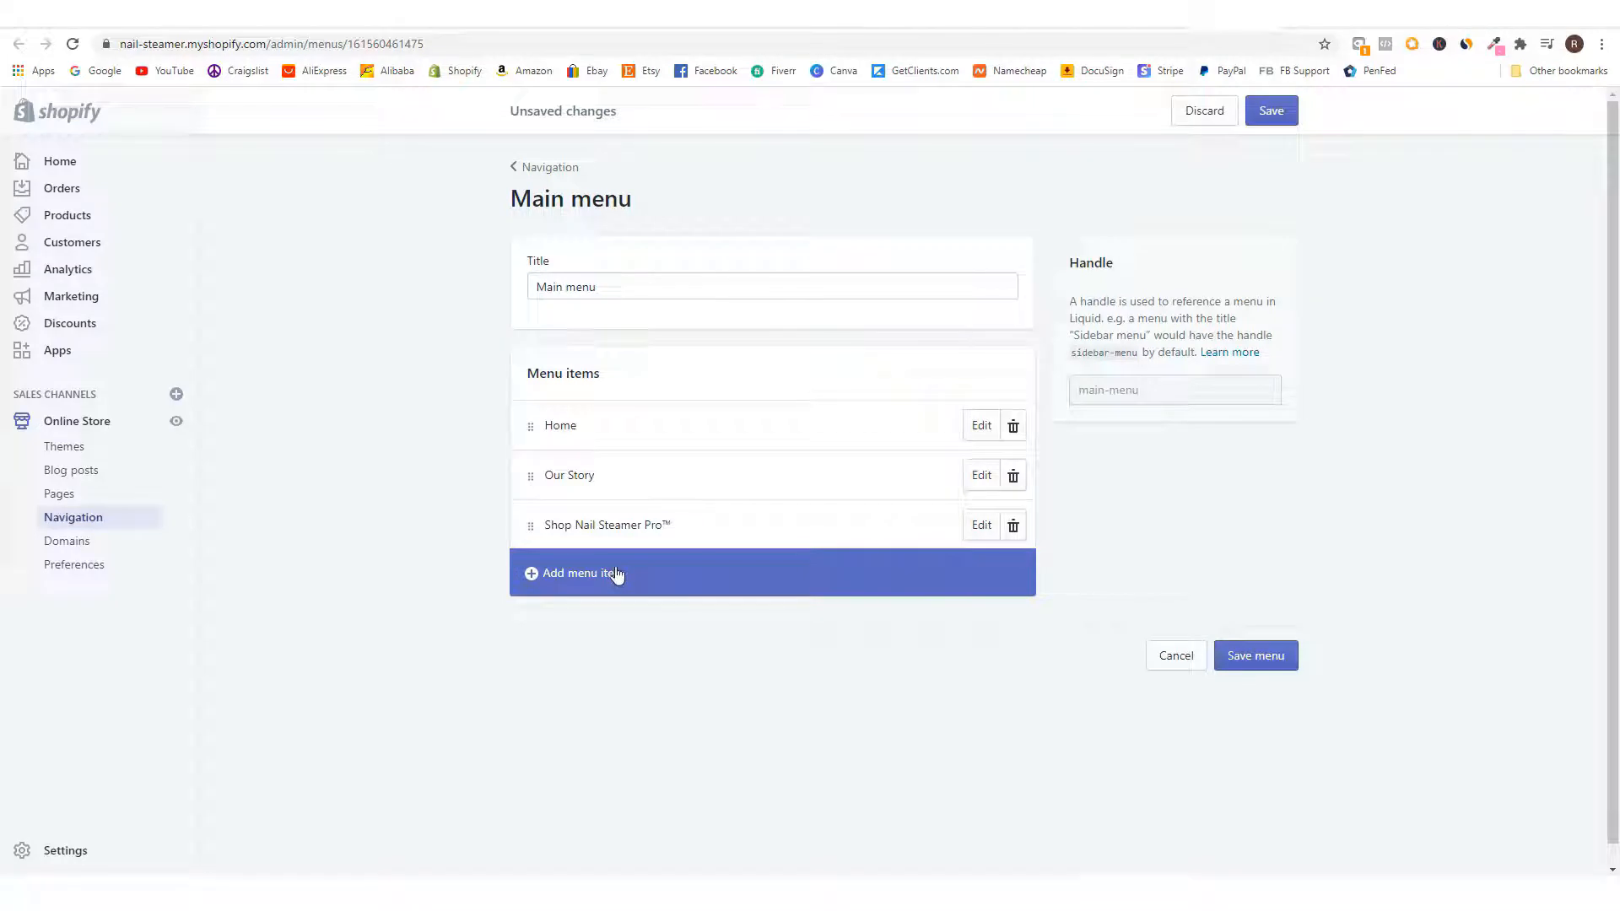
- Add a Contact Us item linked to the Contact Us page and save the main menu
click(616, 574)
click(655, 487)
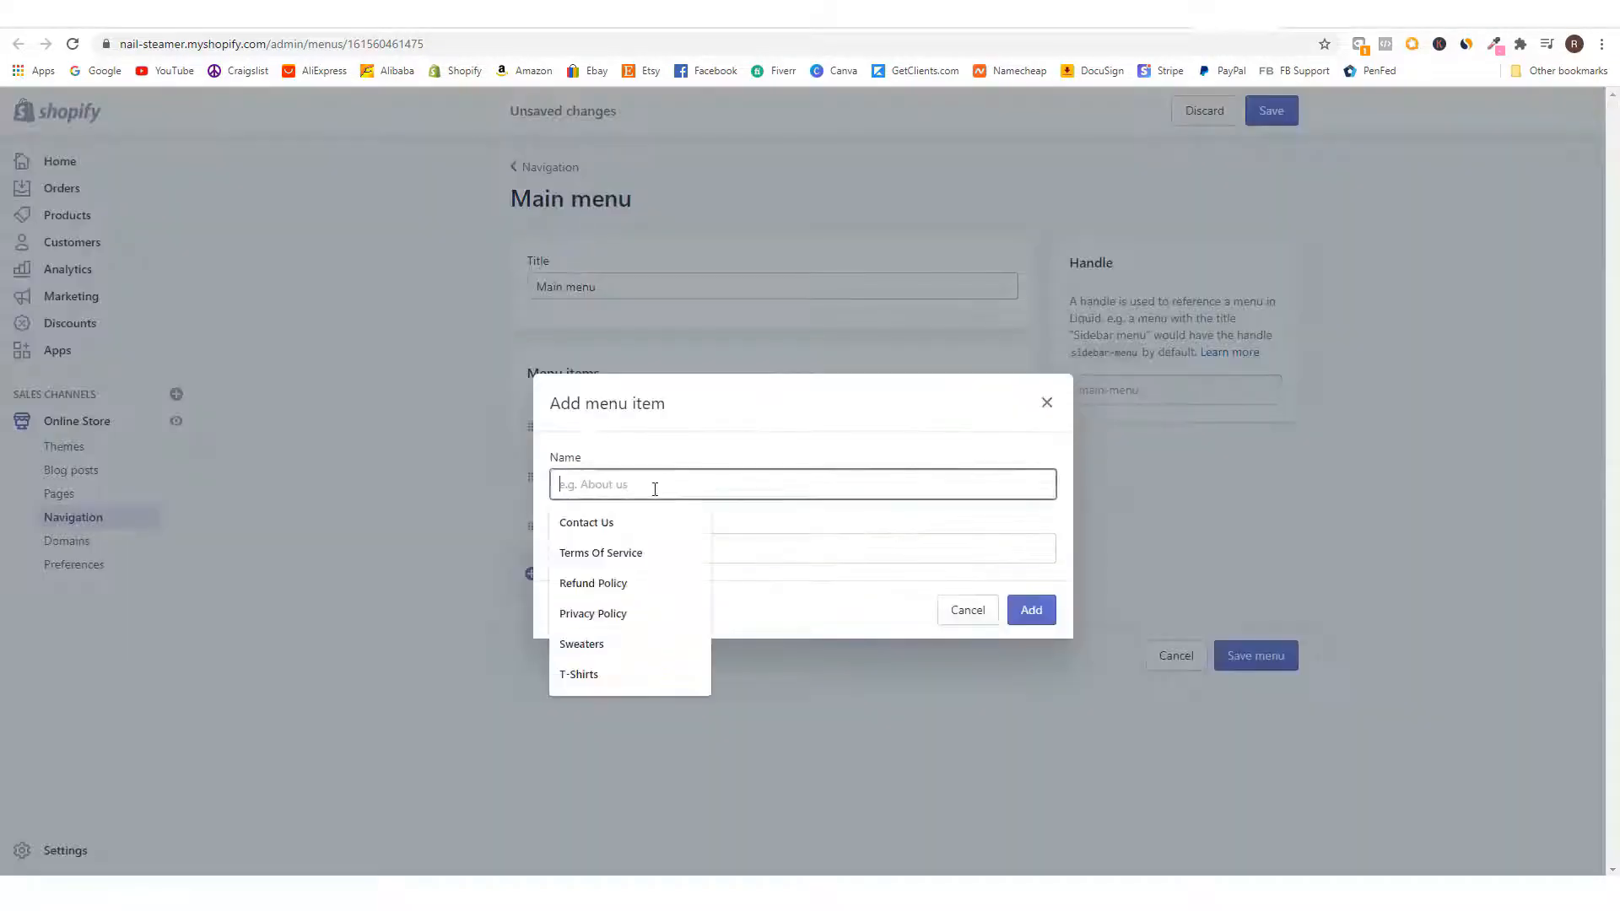
click(589, 523)
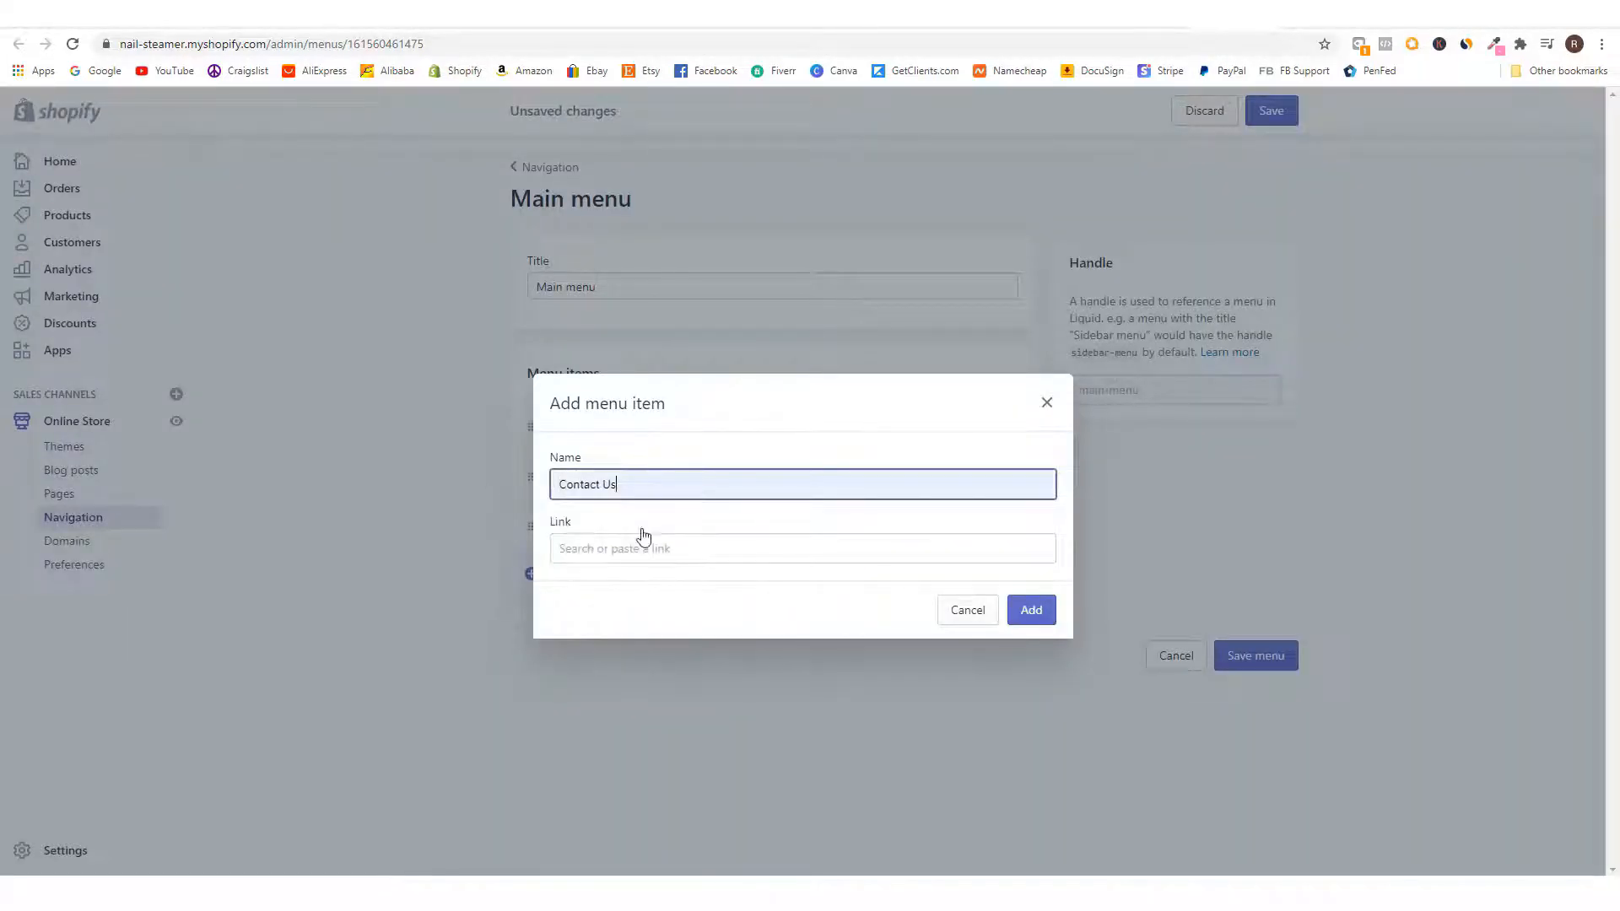
click(671, 545)
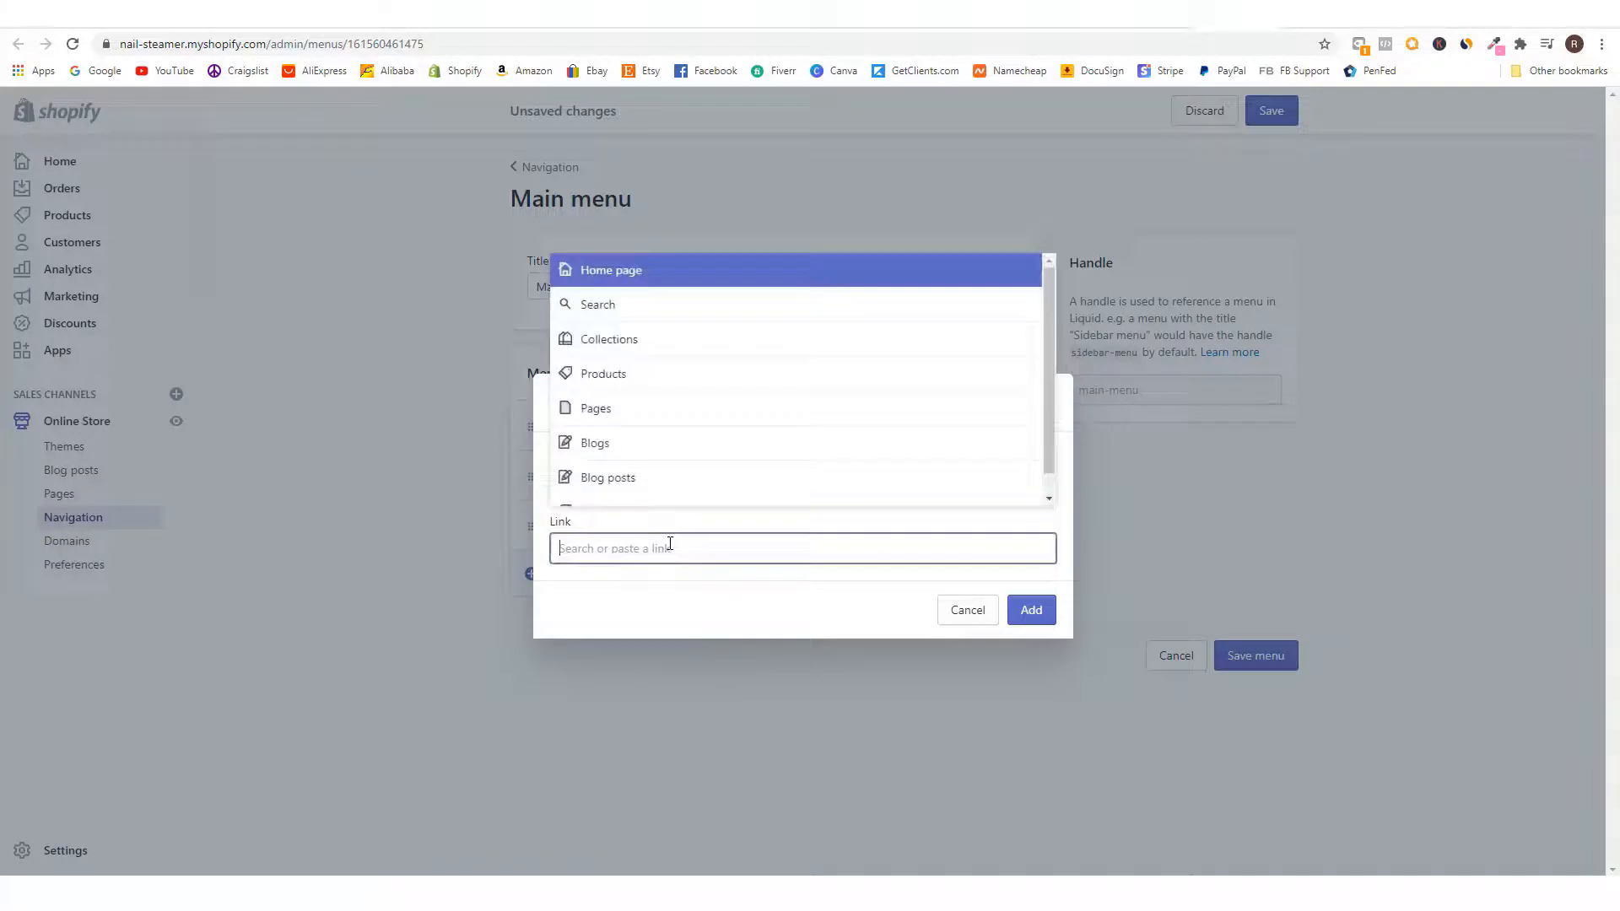
click(662, 422)
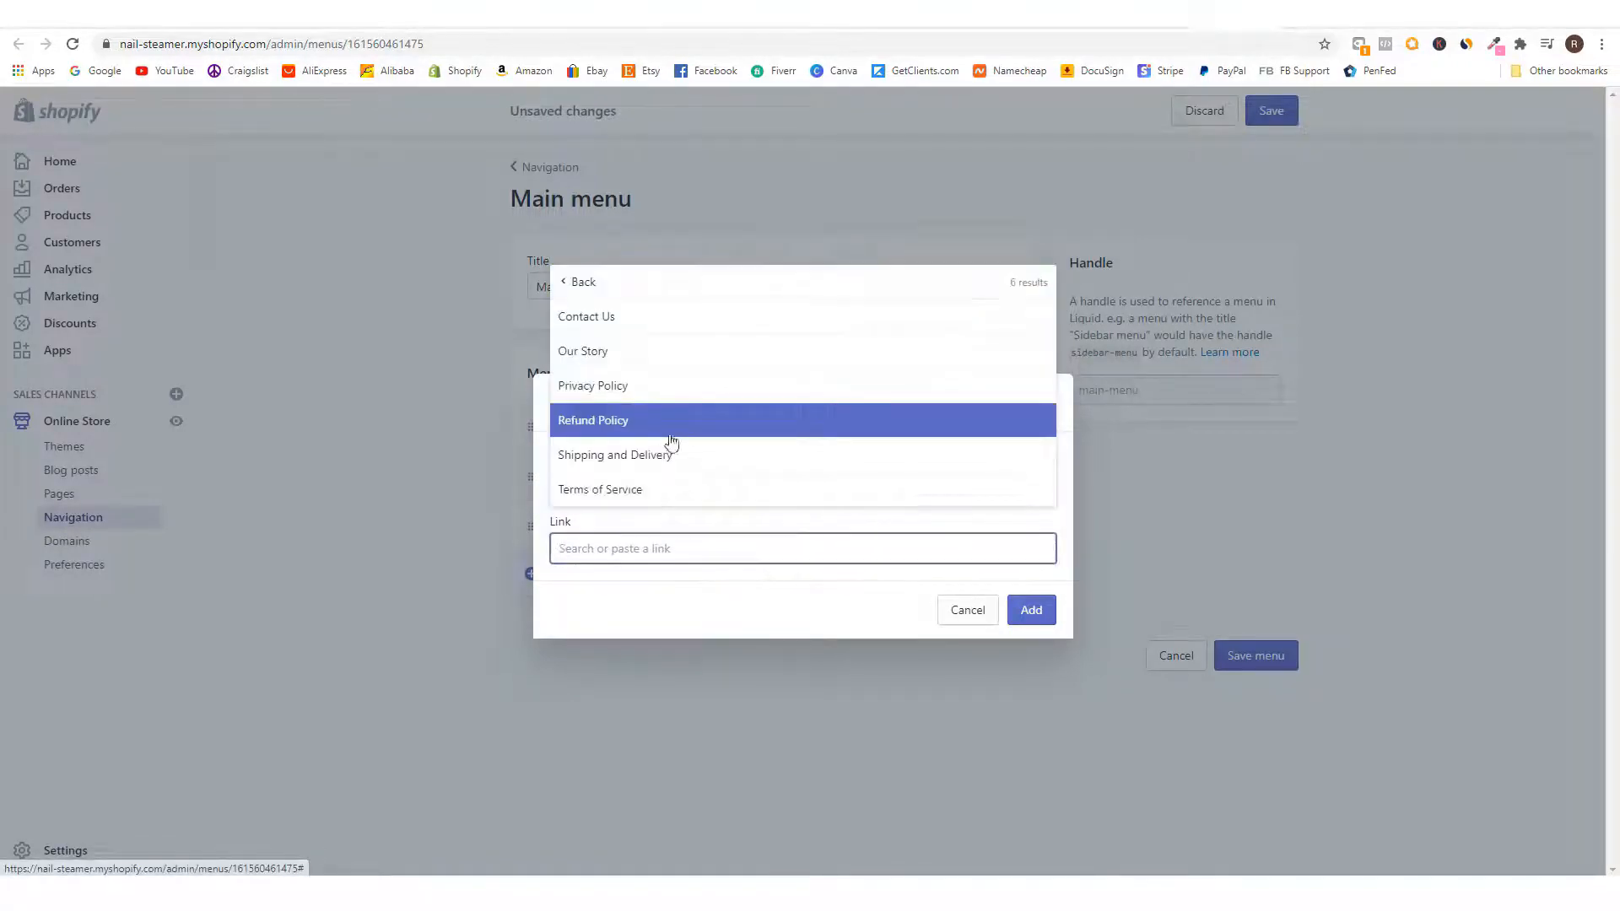
click(662, 318)
click(1031, 610)
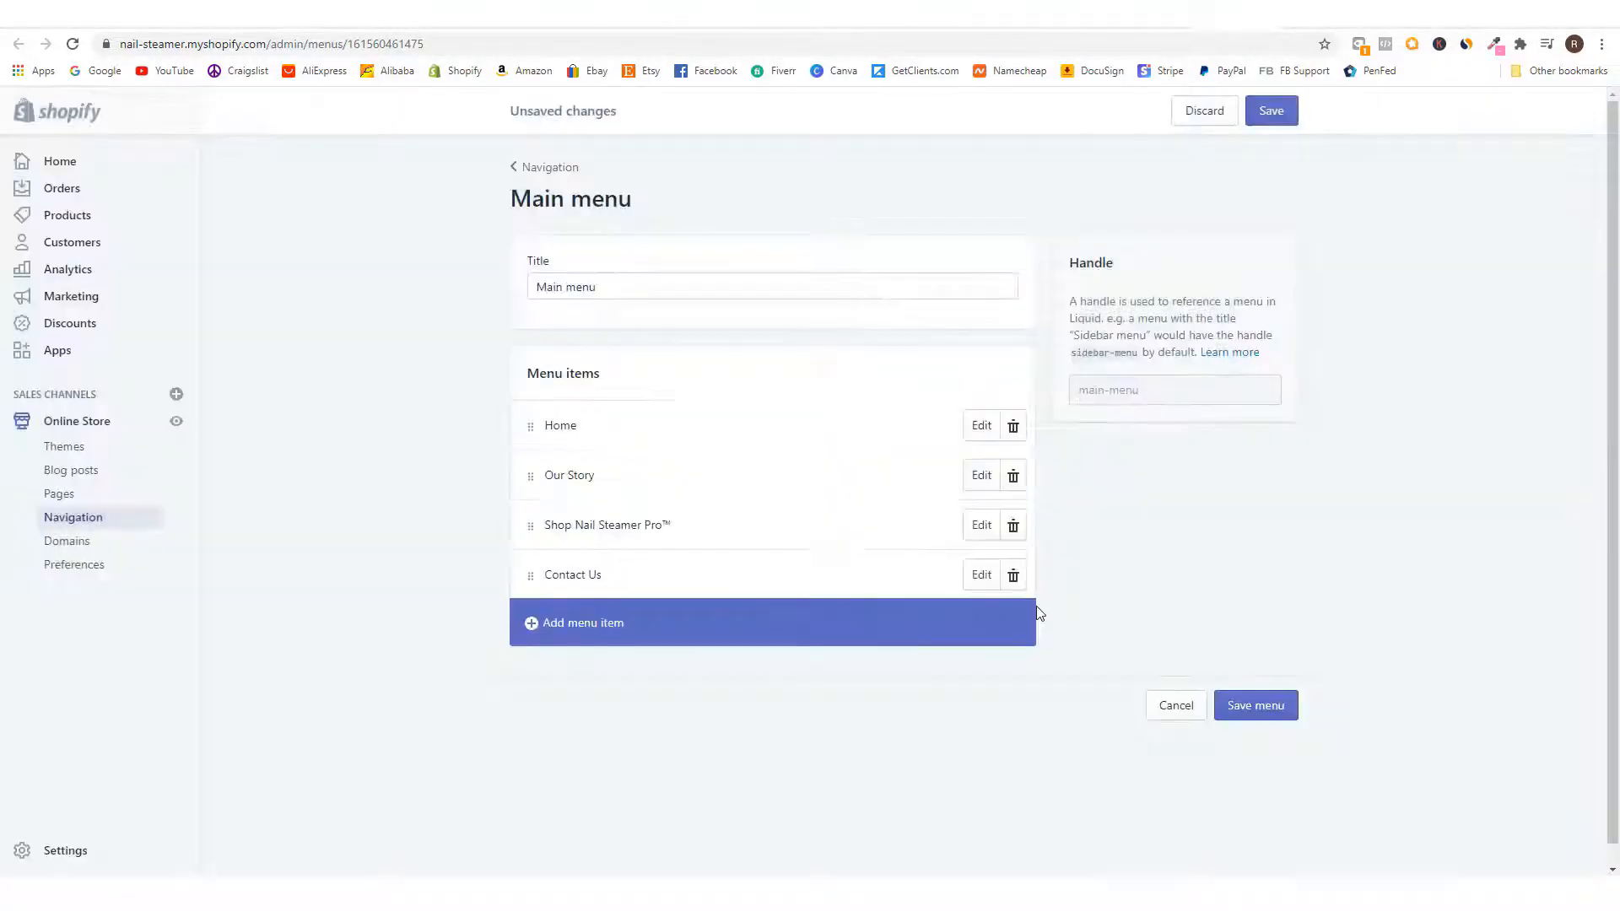
click(1261, 706)
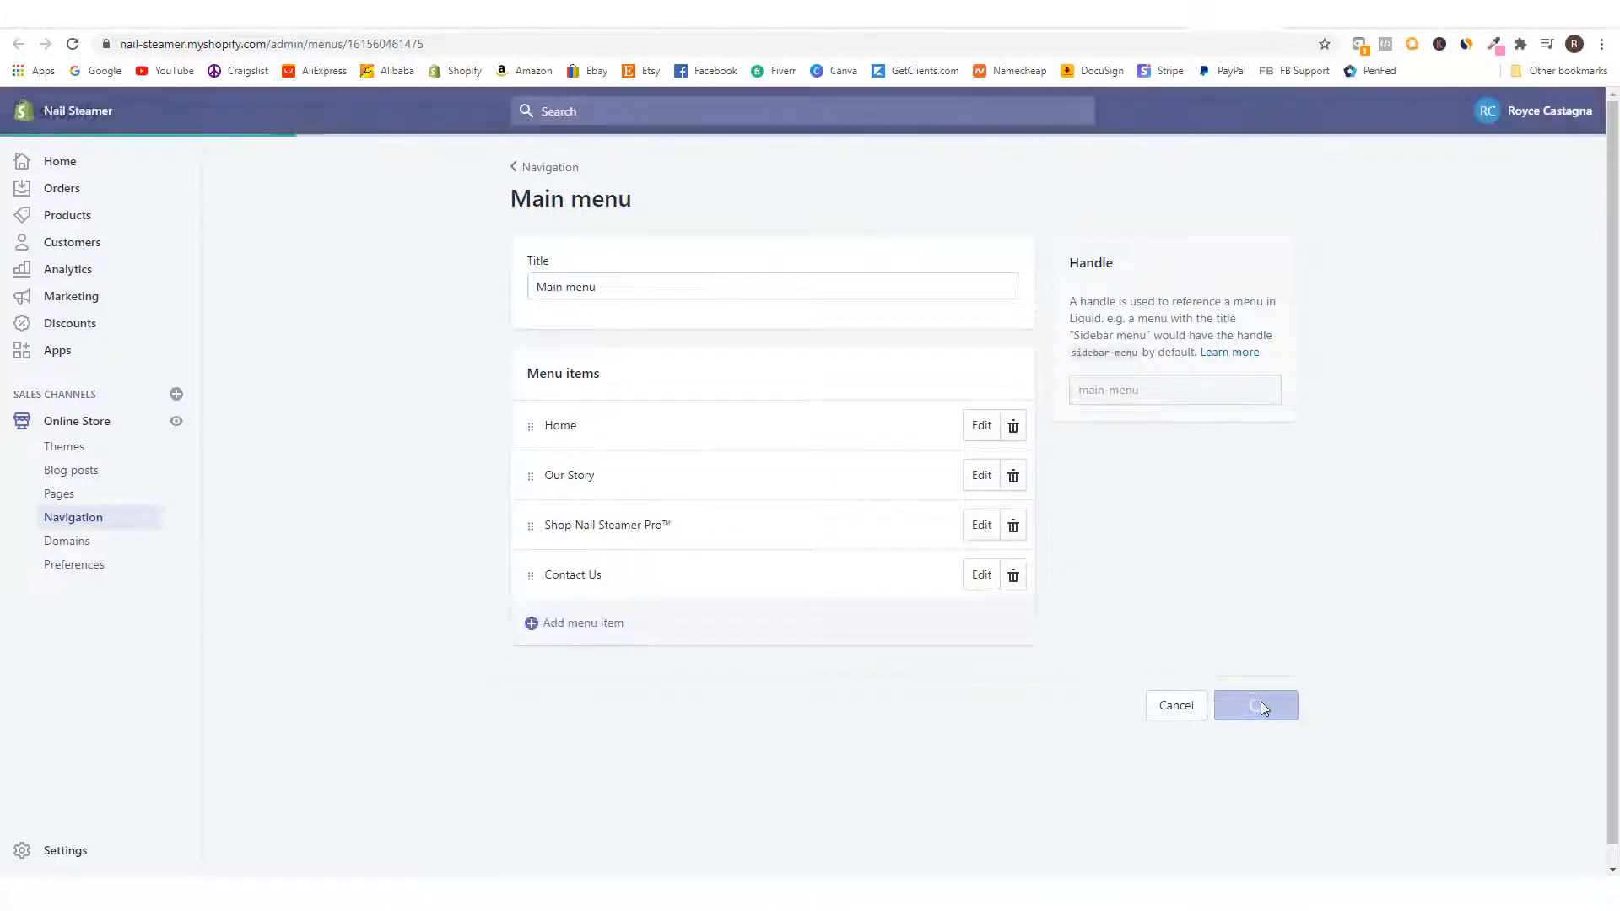
- Open the footer menu from the navigation list and remove its Search item
click(538, 169)
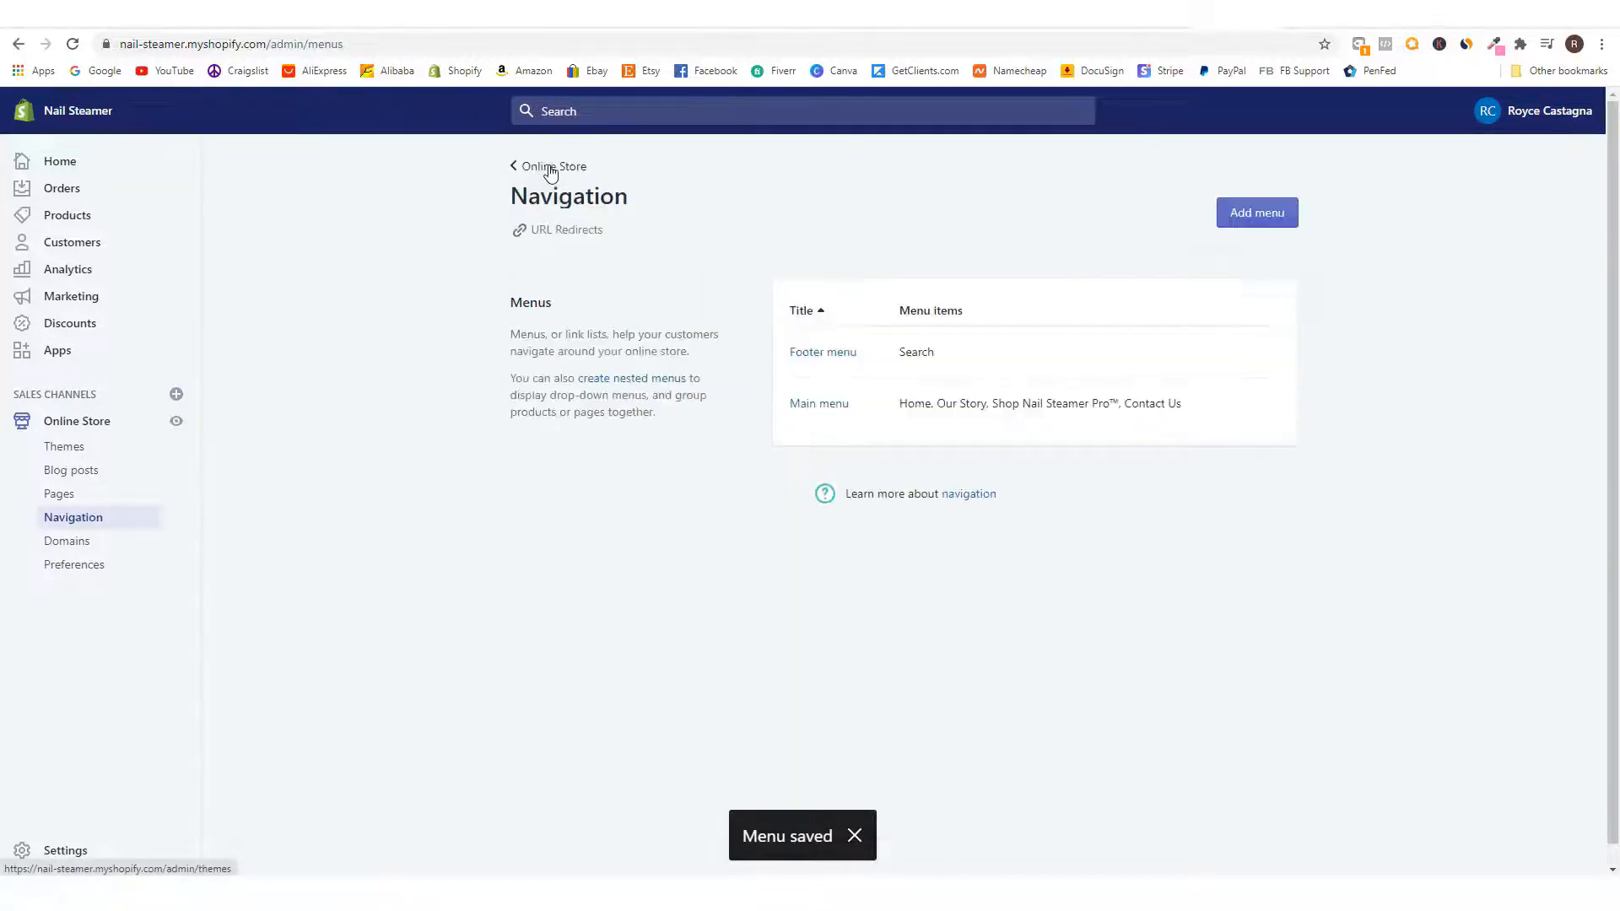
click(847, 357)
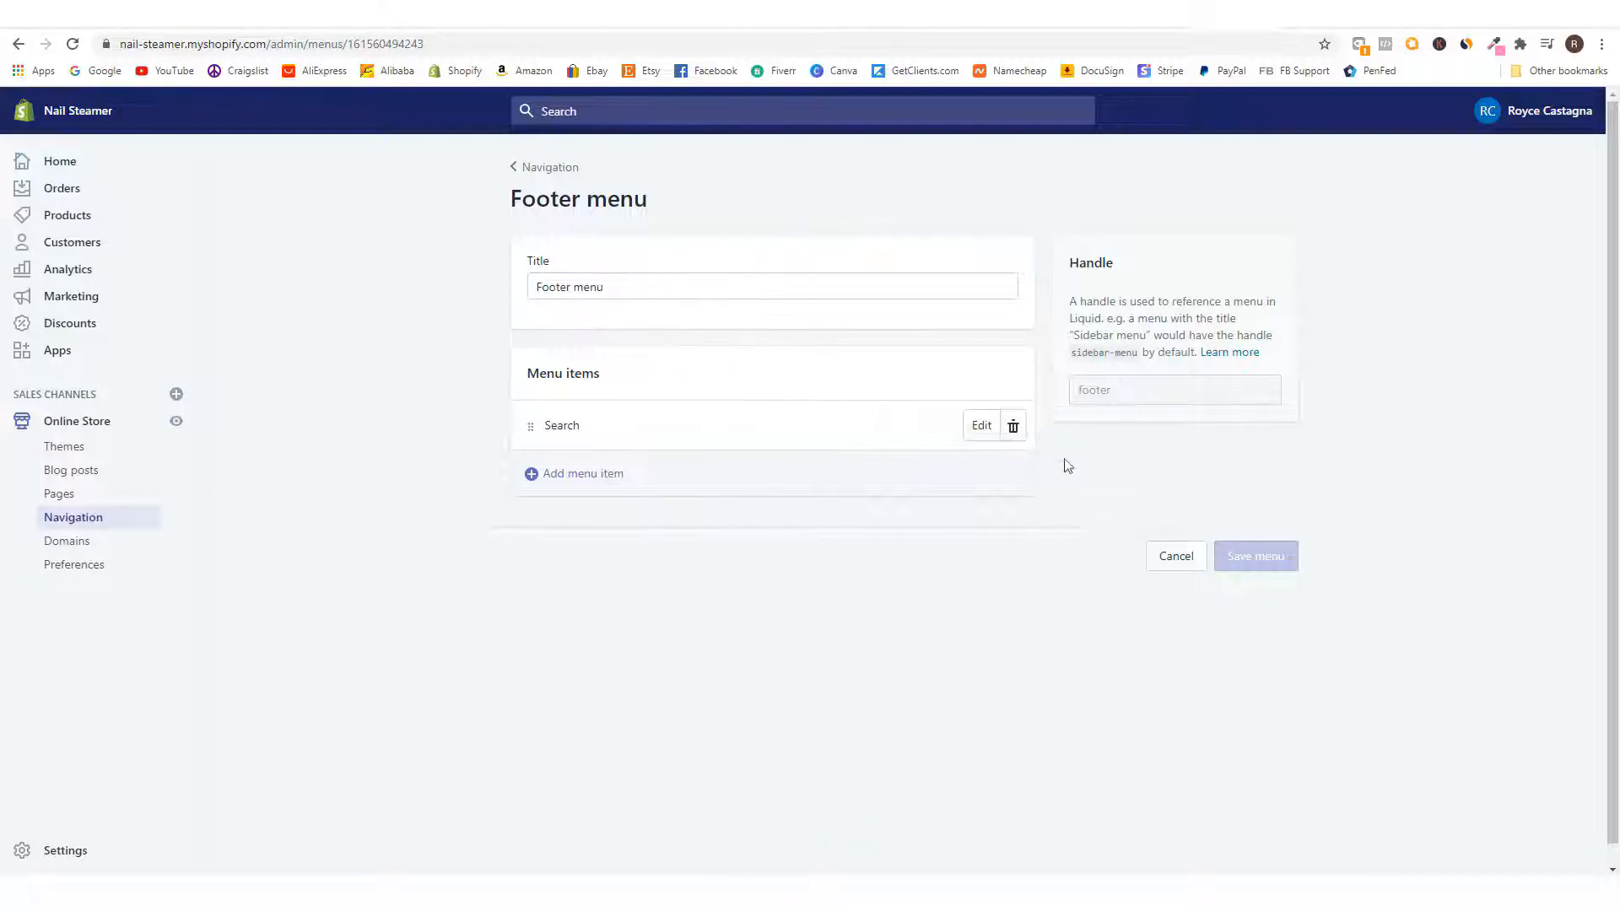
click(1014, 429)
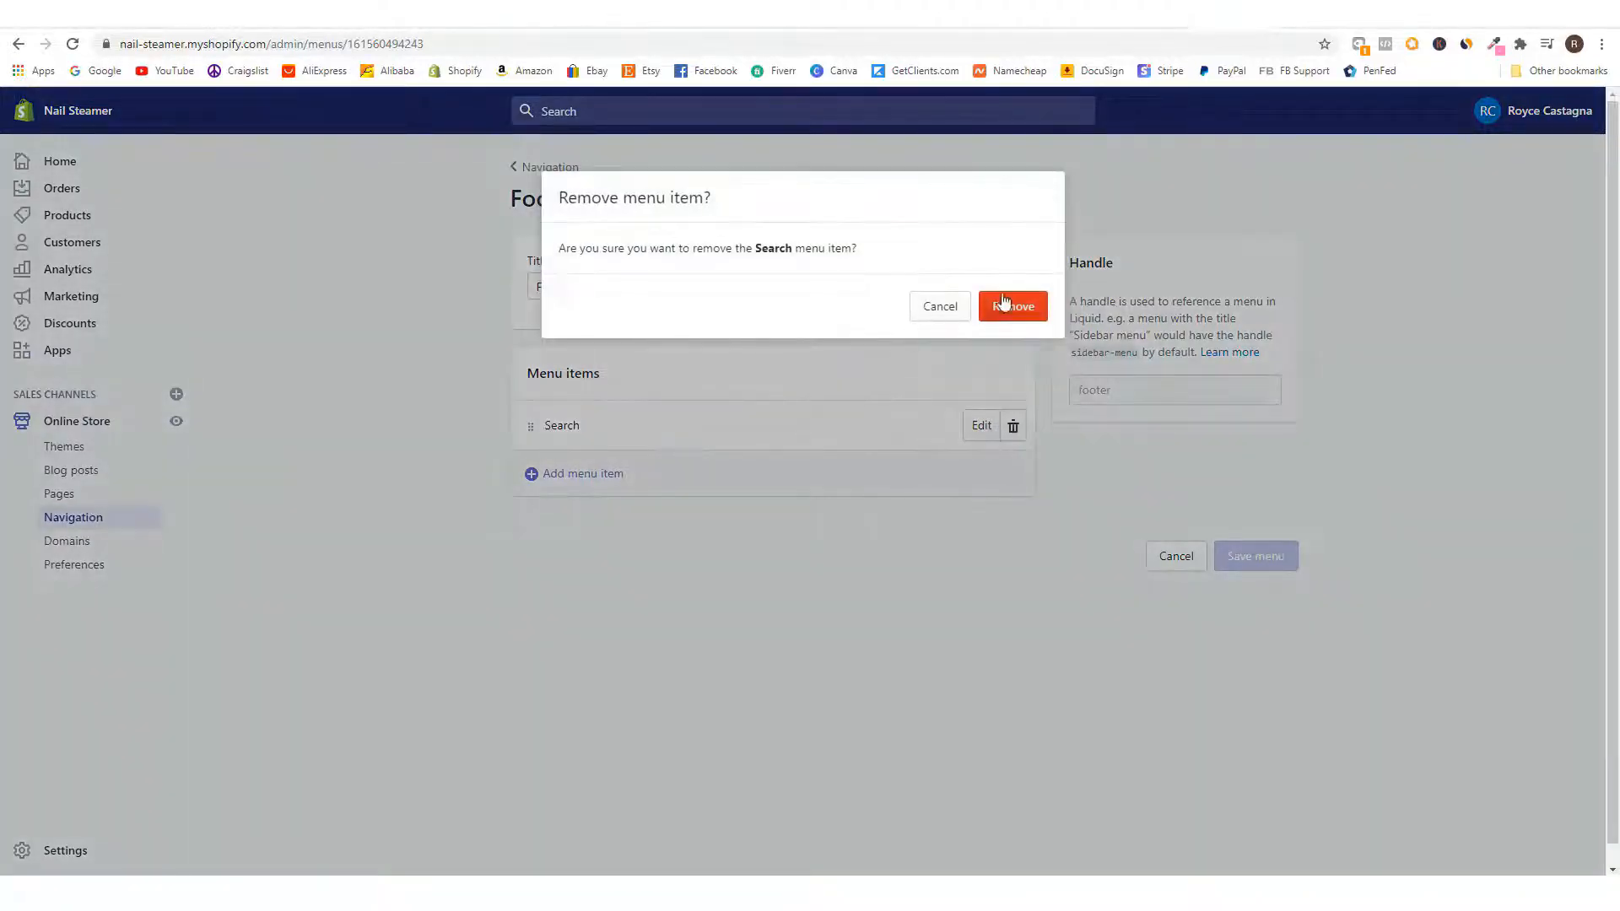
click(1028, 313)
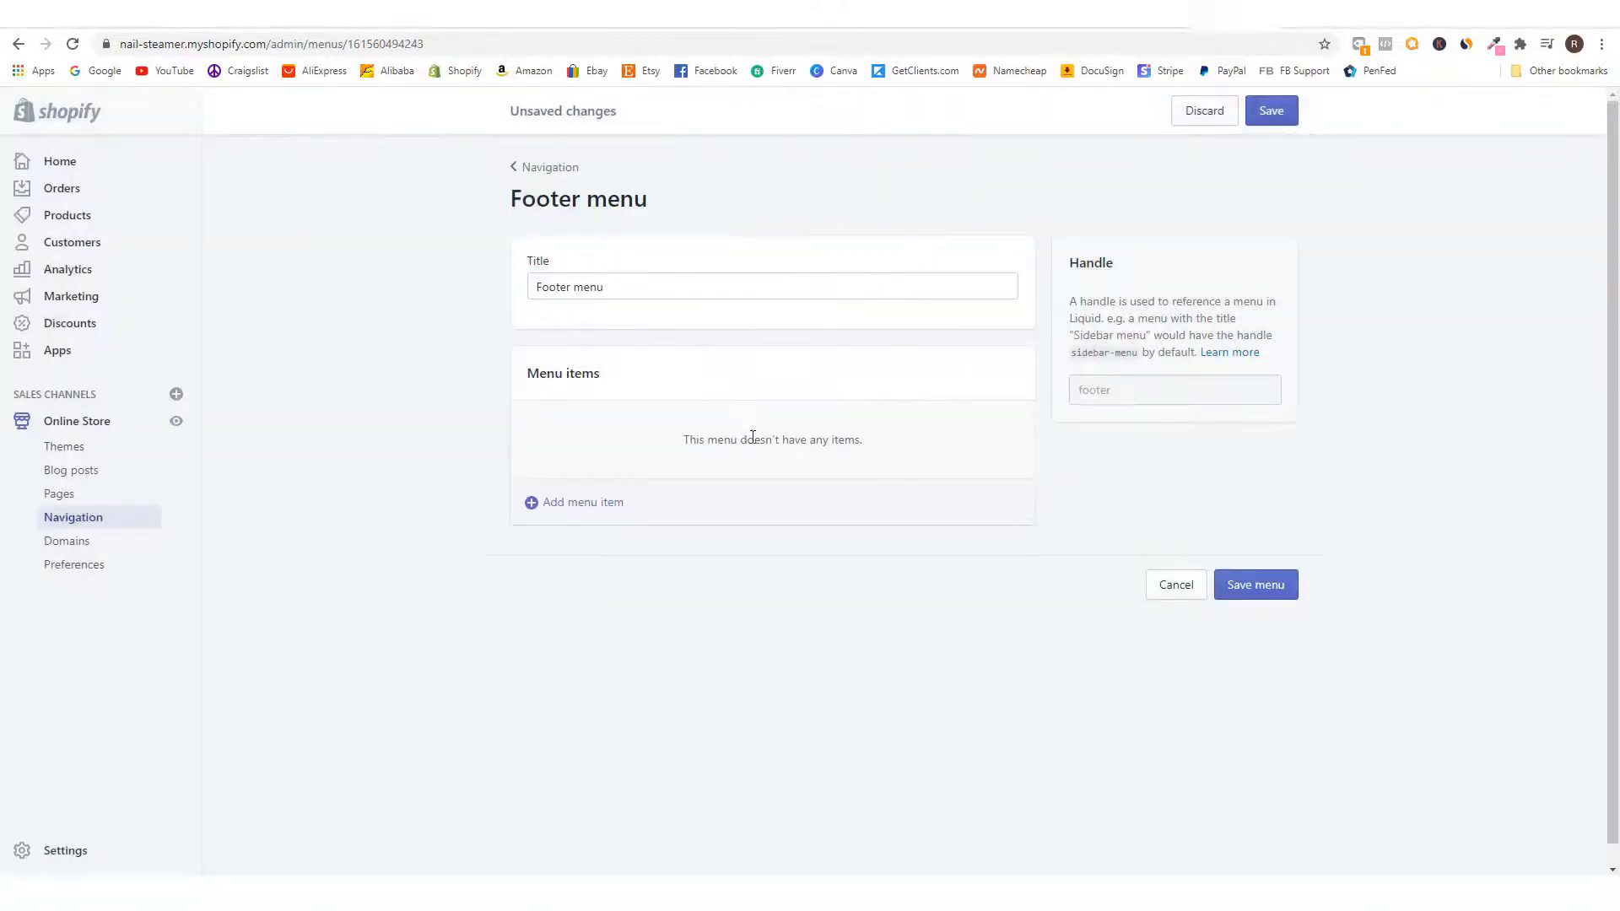
- Add a footer menu item named Shipping & Delivery, linked to the Shipping and Delivery page
click(582, 507)
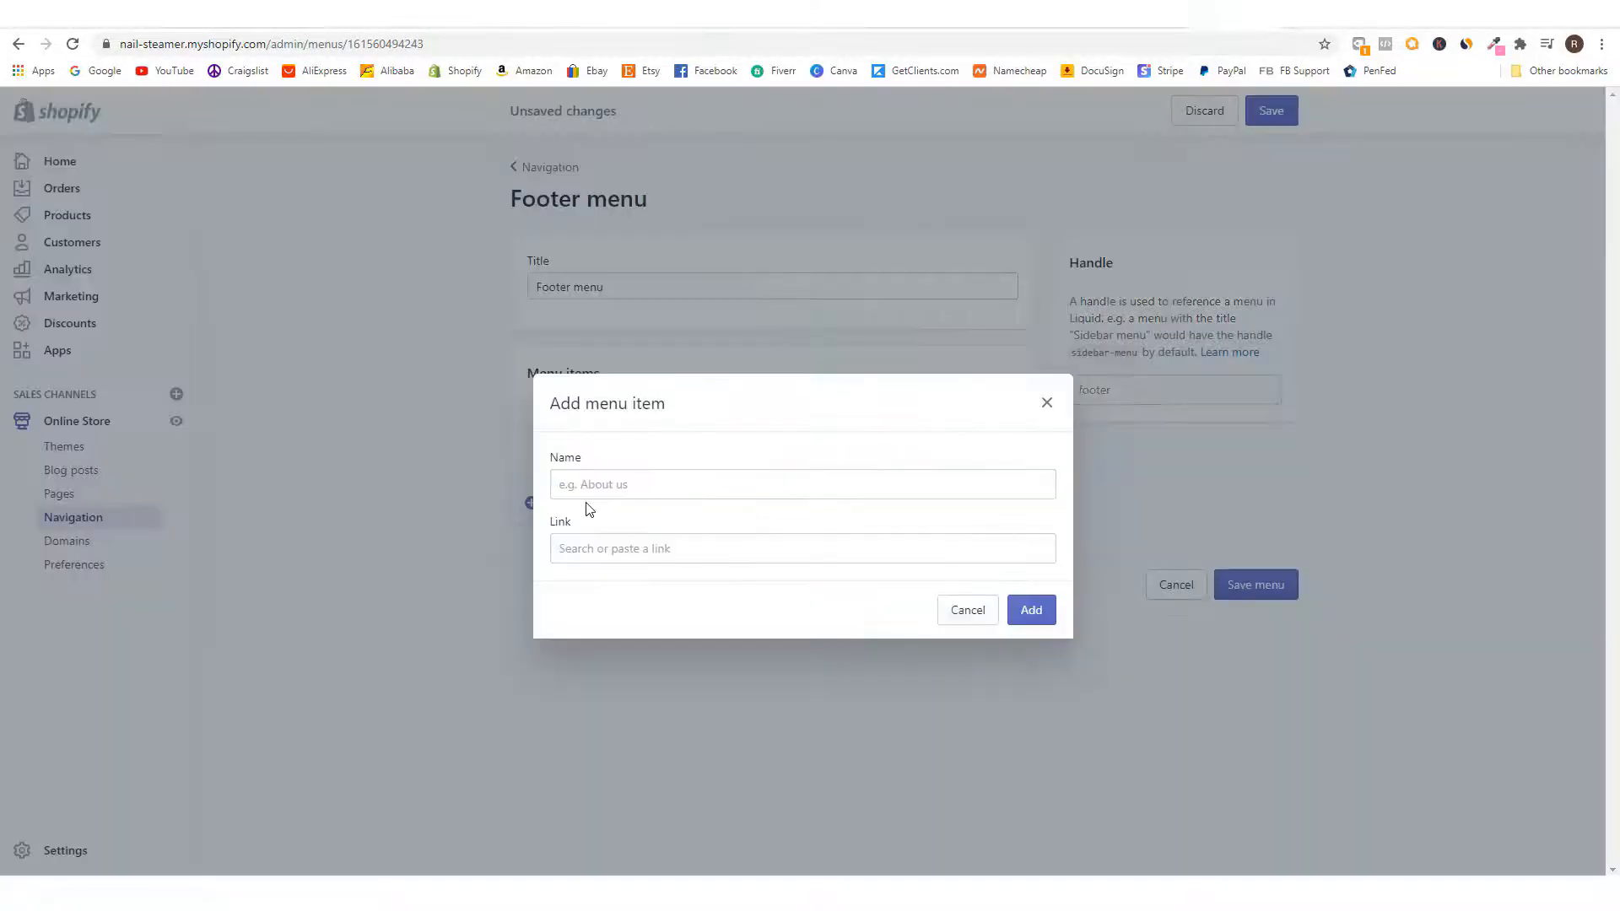
click(644, 483)
text(H)
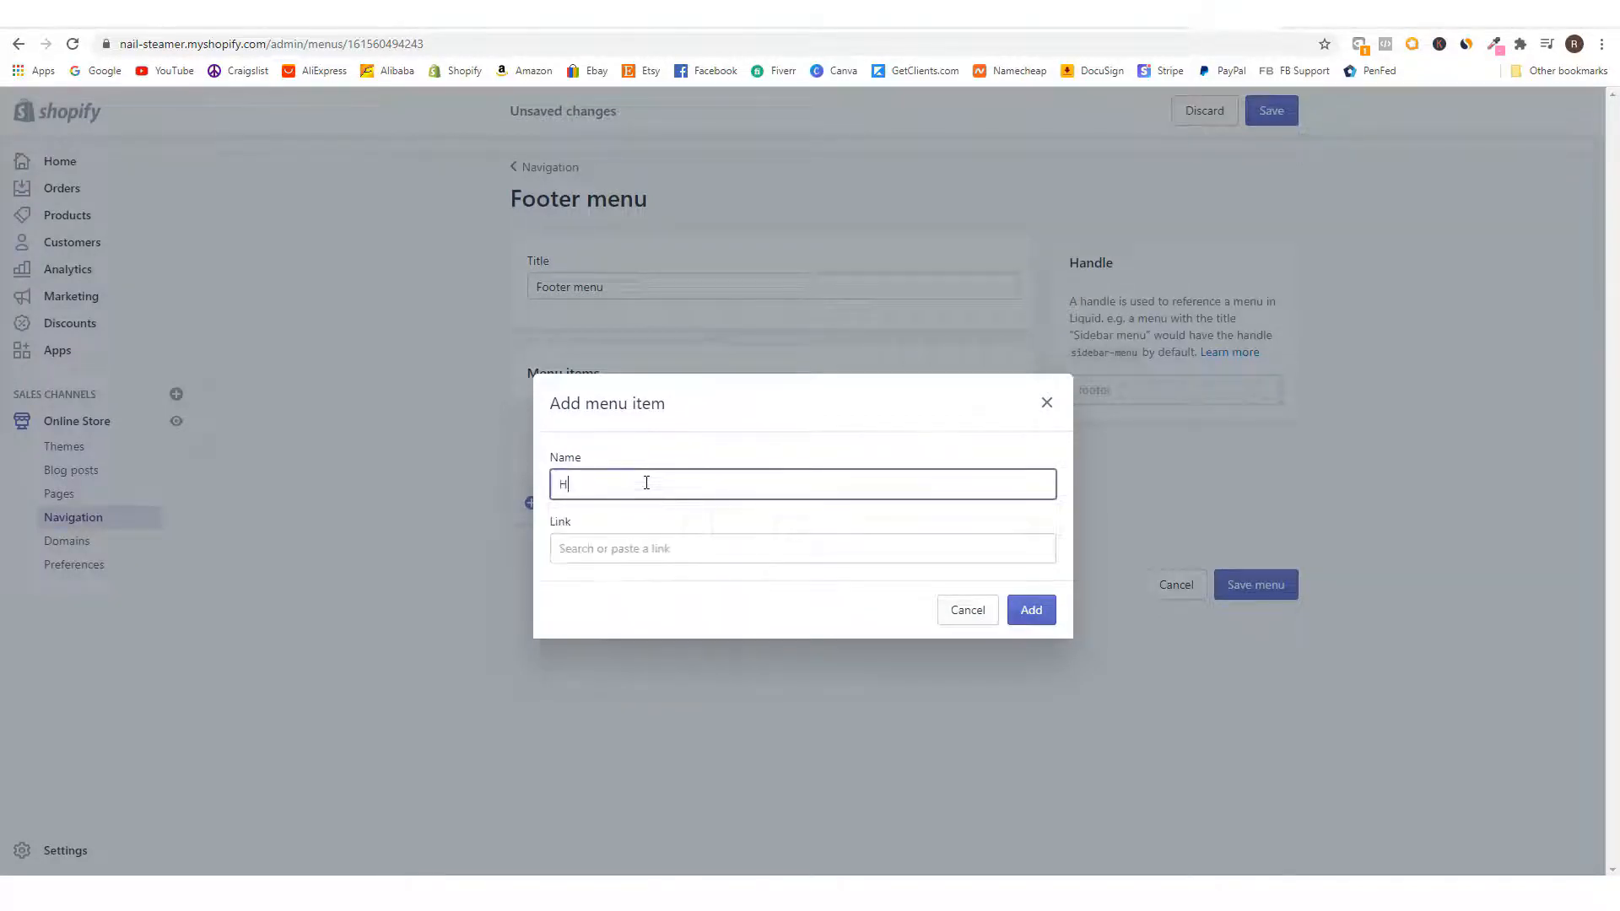
key(BackSpace)
text(Sh)
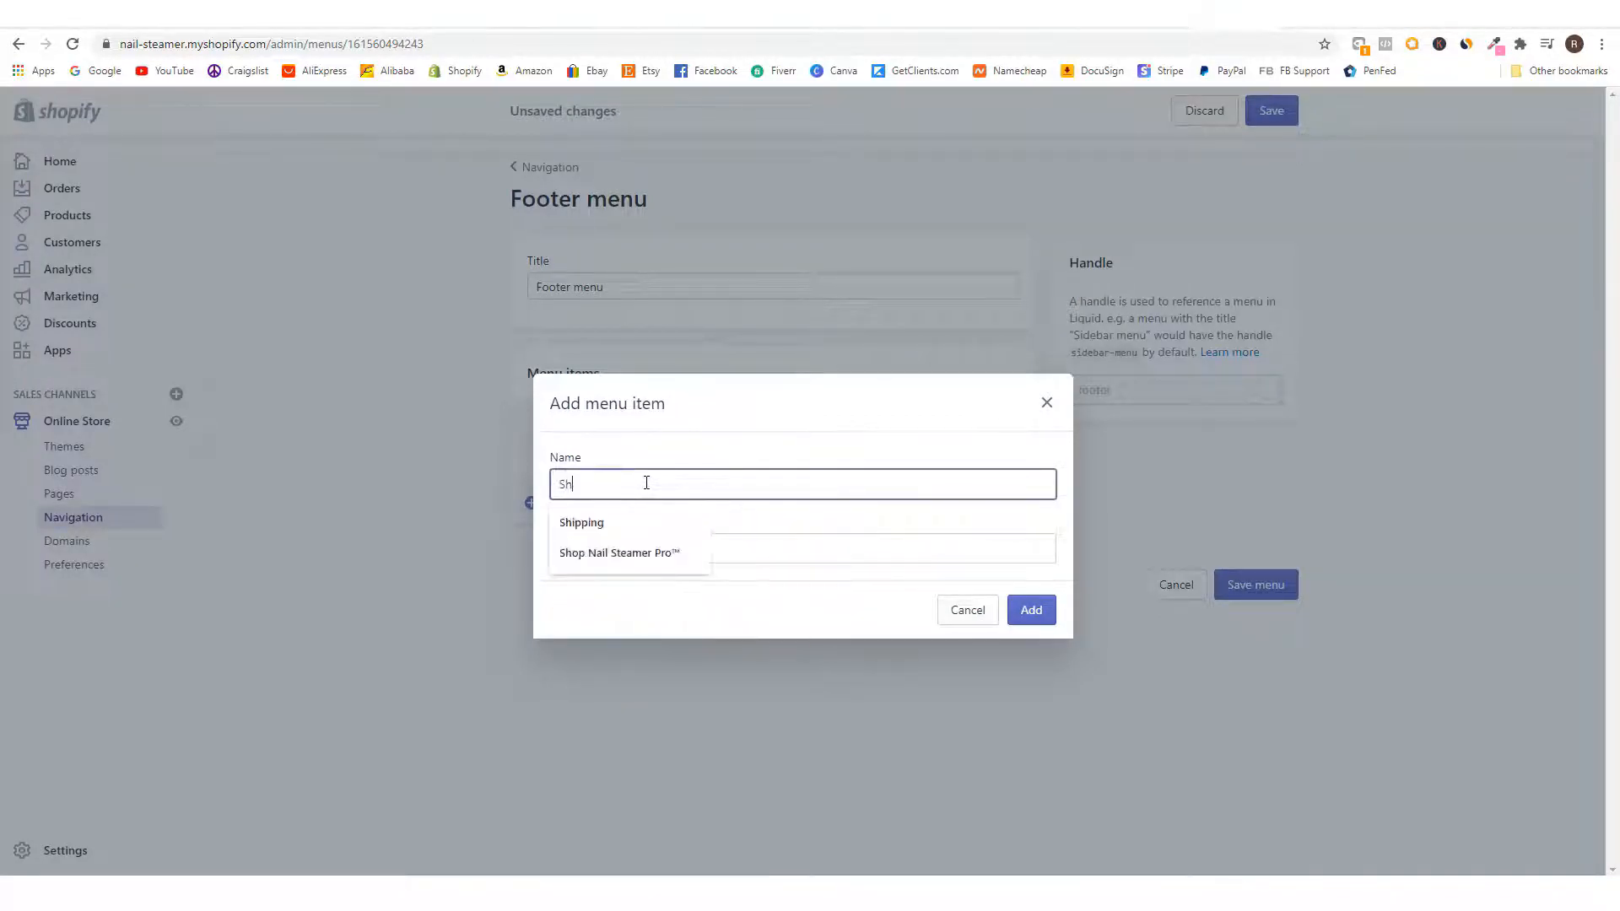
text(ipping & Delivery)
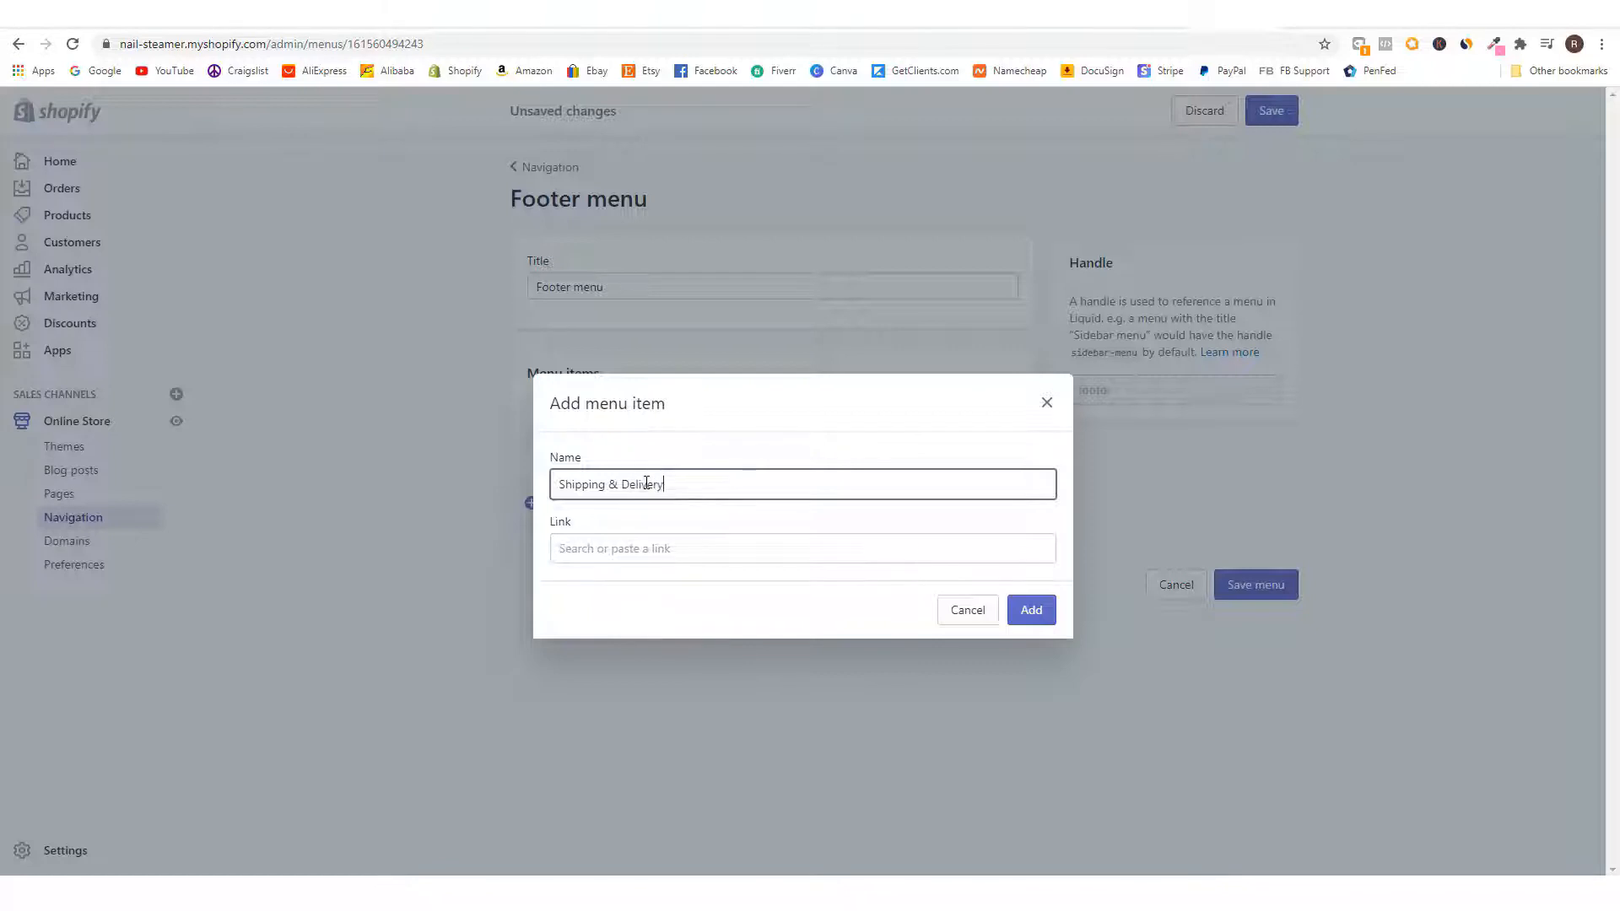
key(Tab)
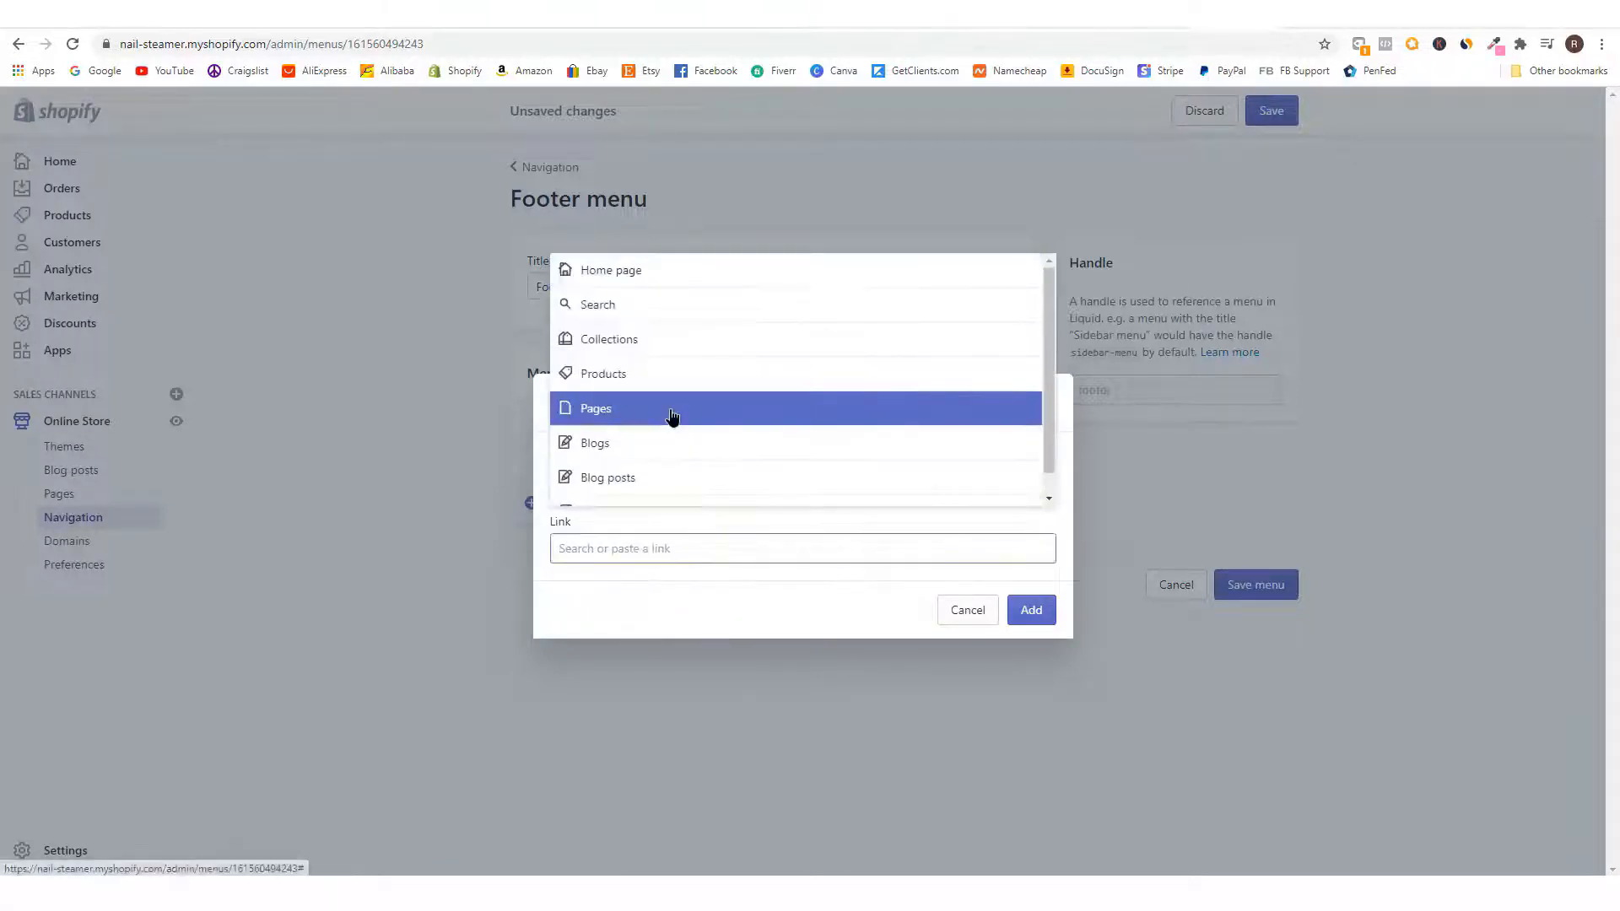
click(673, 420)
click(661, 457)
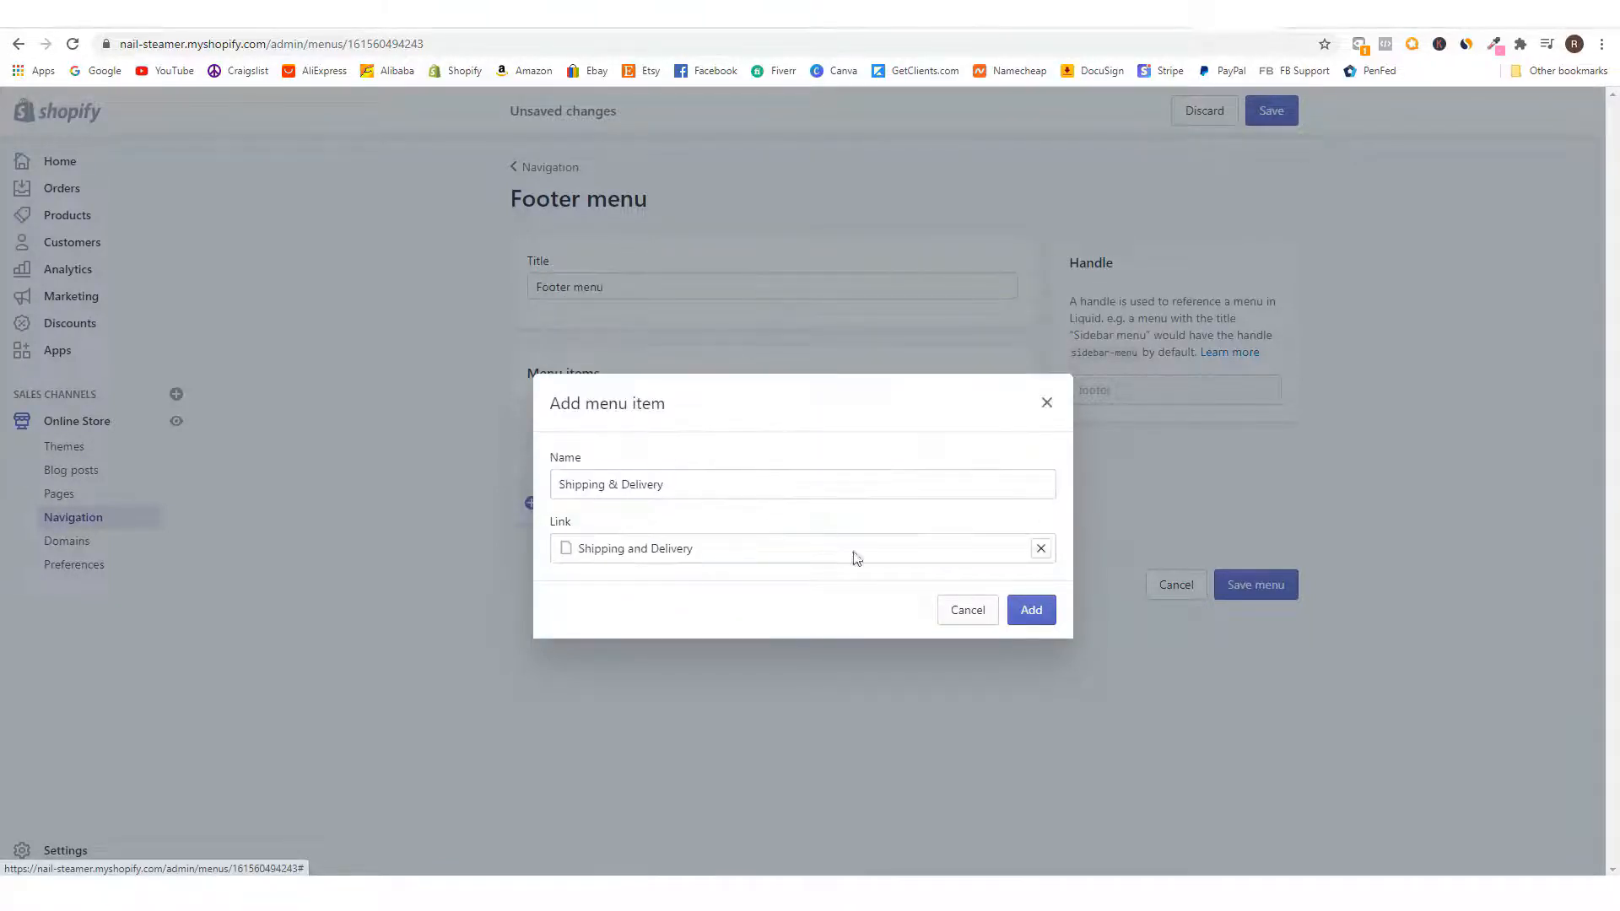
click(1031, 610)
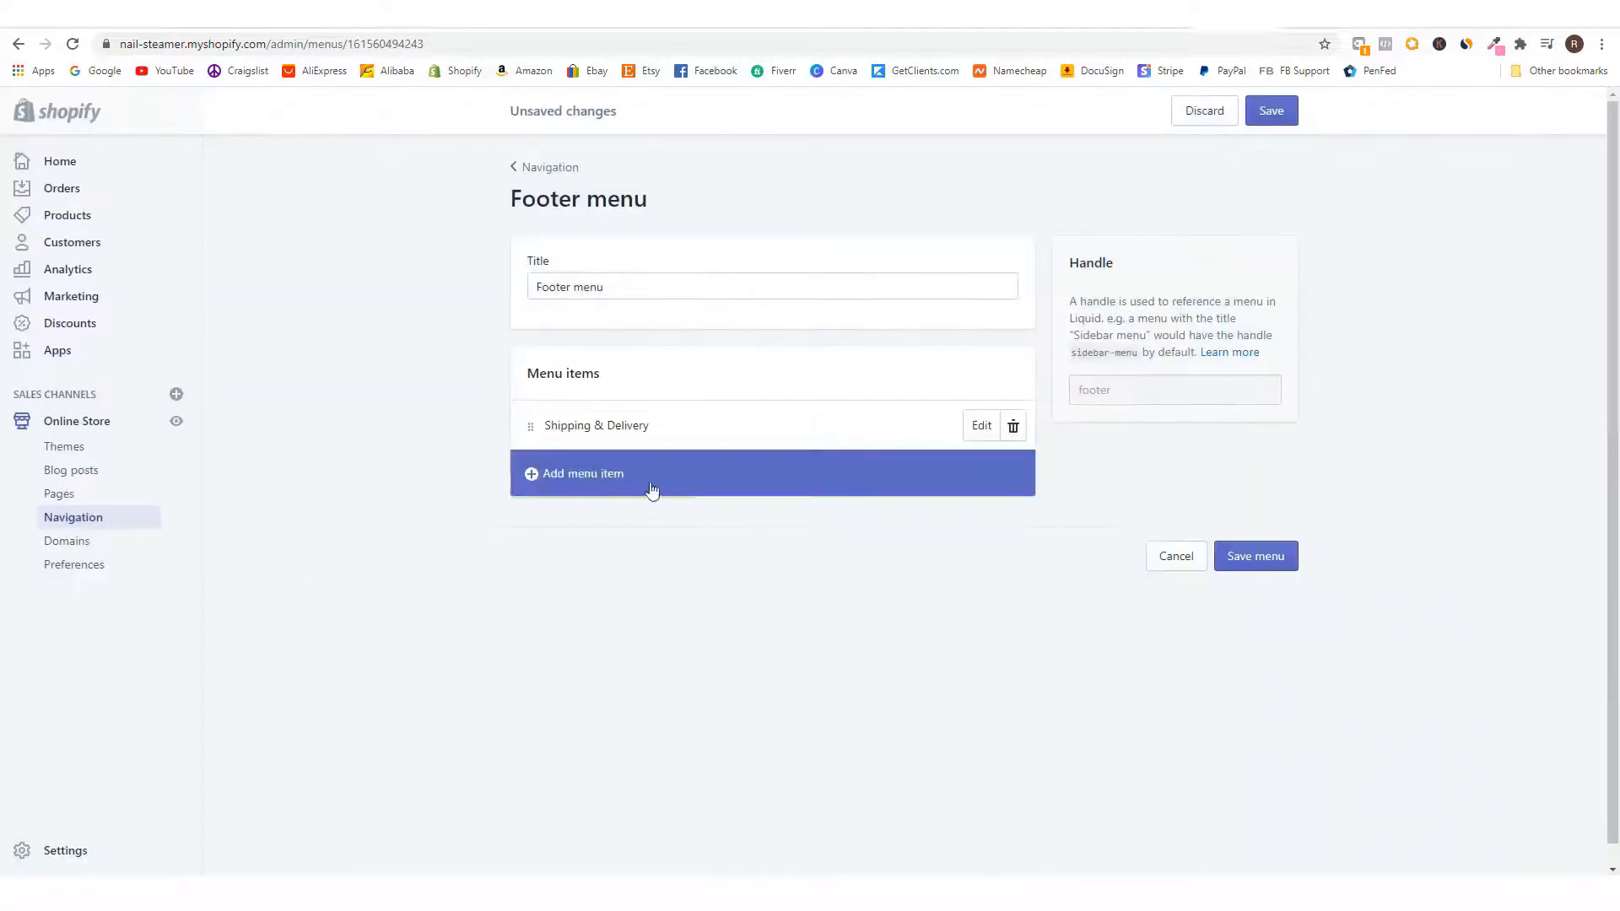
- Add a footer menu item named Refund Policy, linked to the Refund Policy page
click(598, 475)
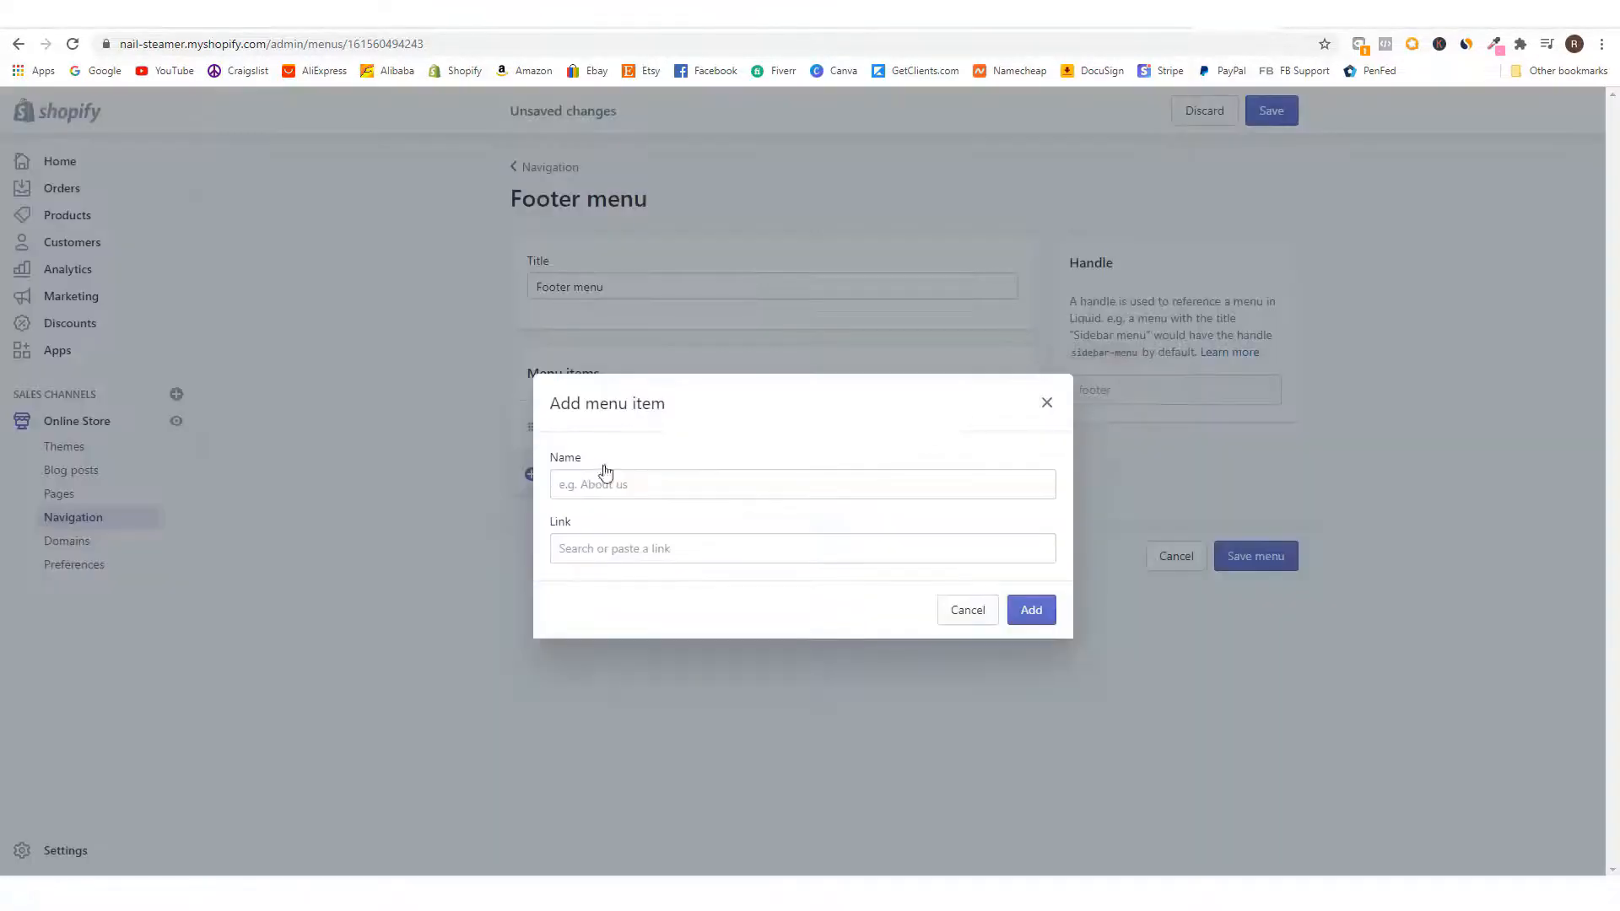
click(662, 485)
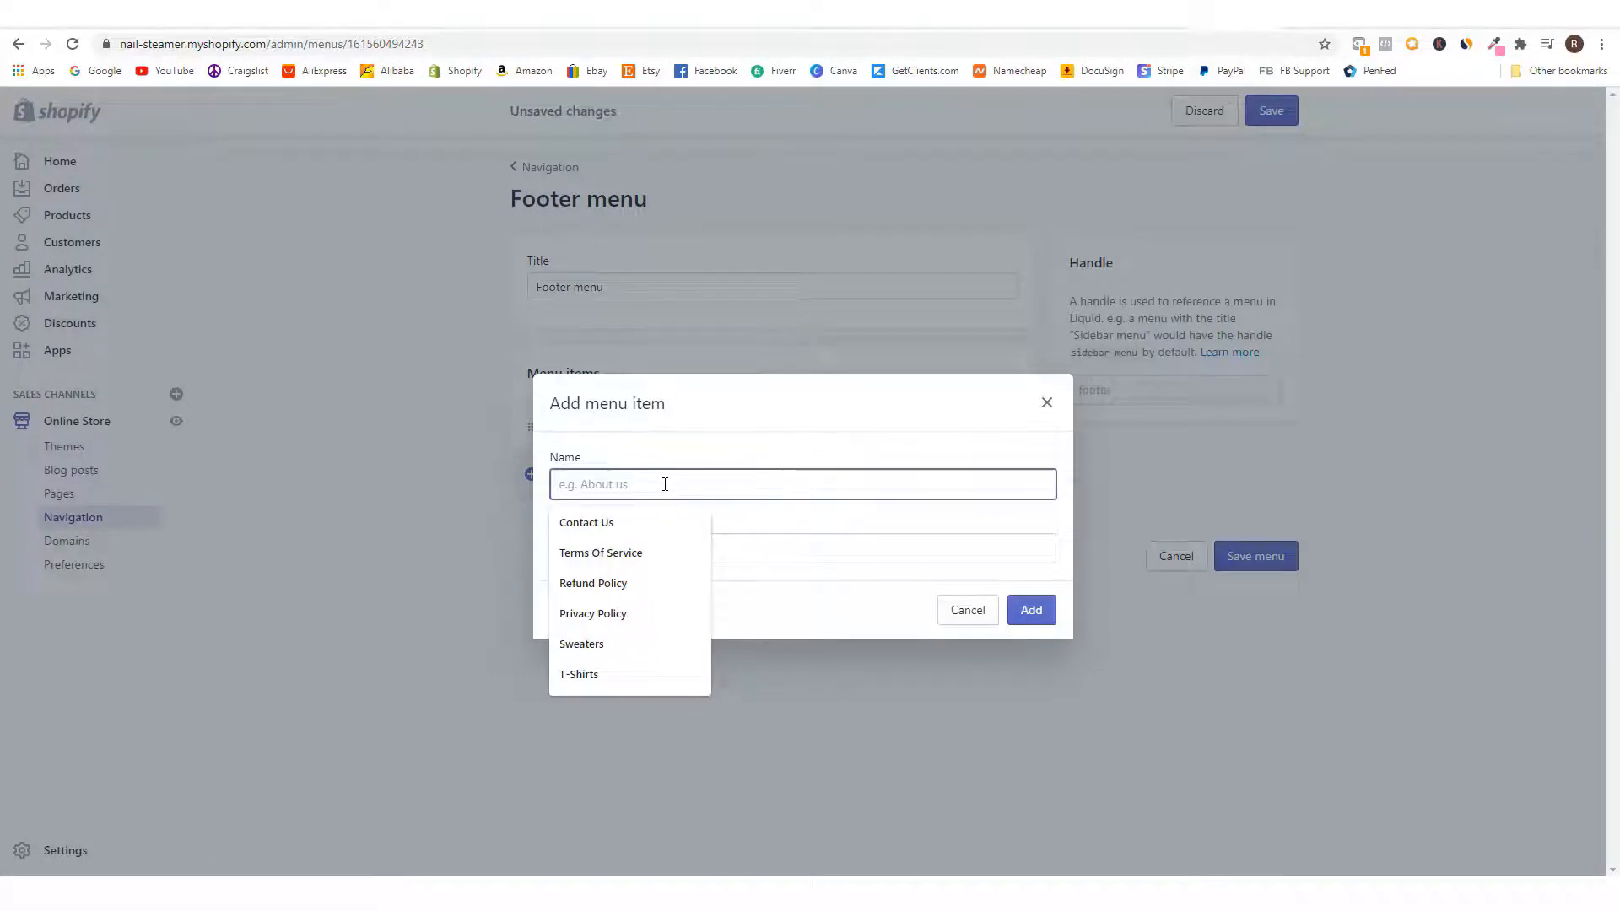
text(Refund)
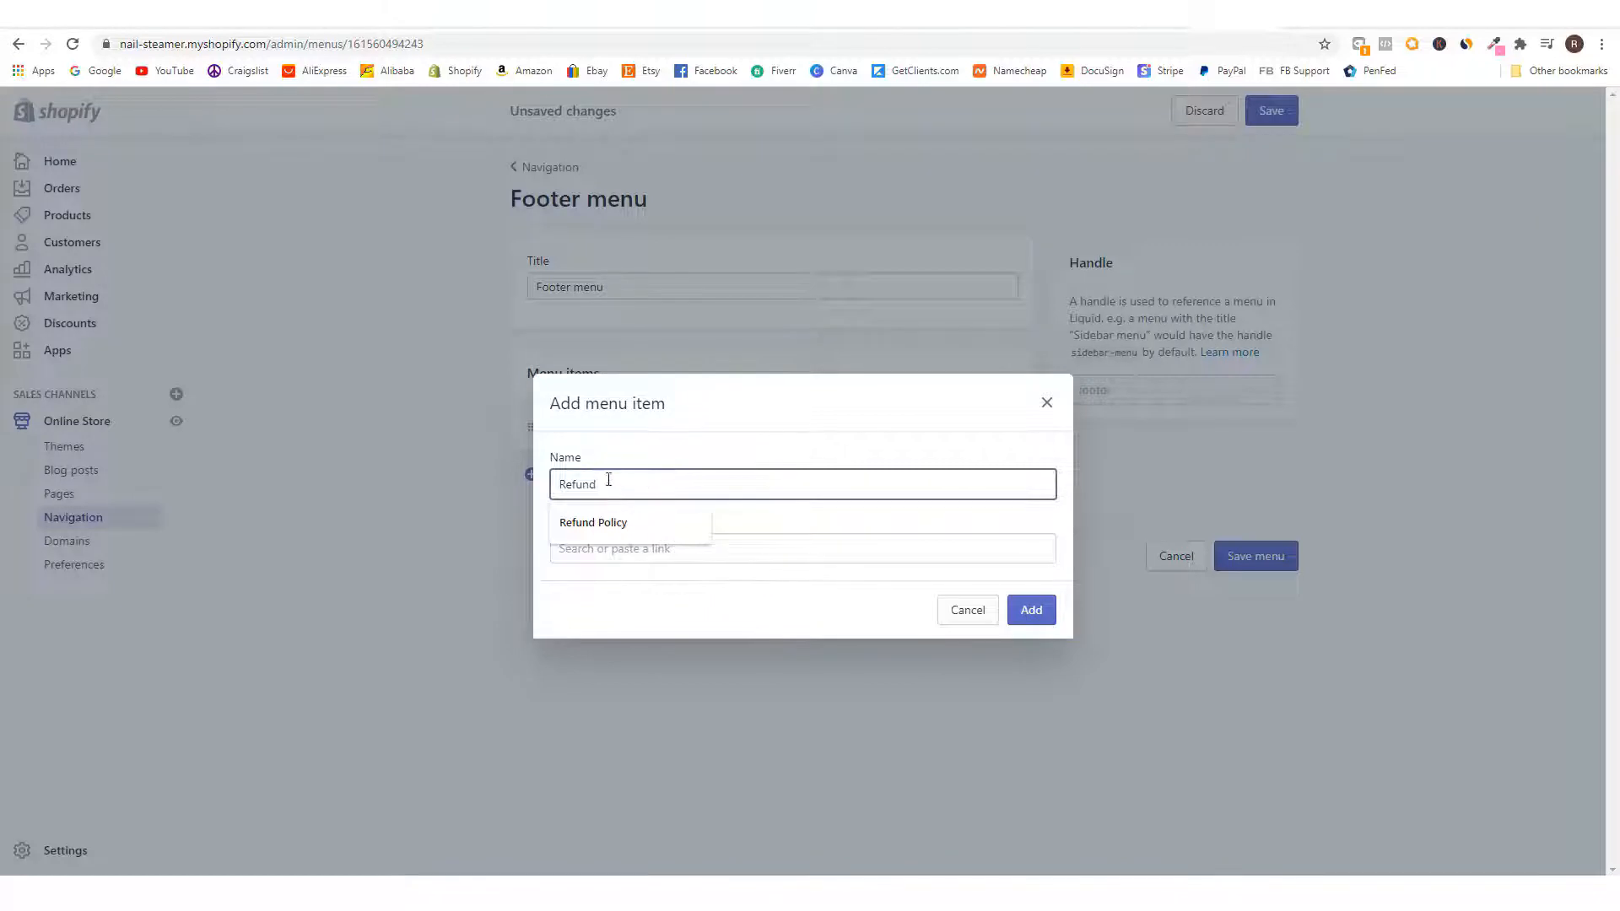
click(627, 519)
click(849, 550)
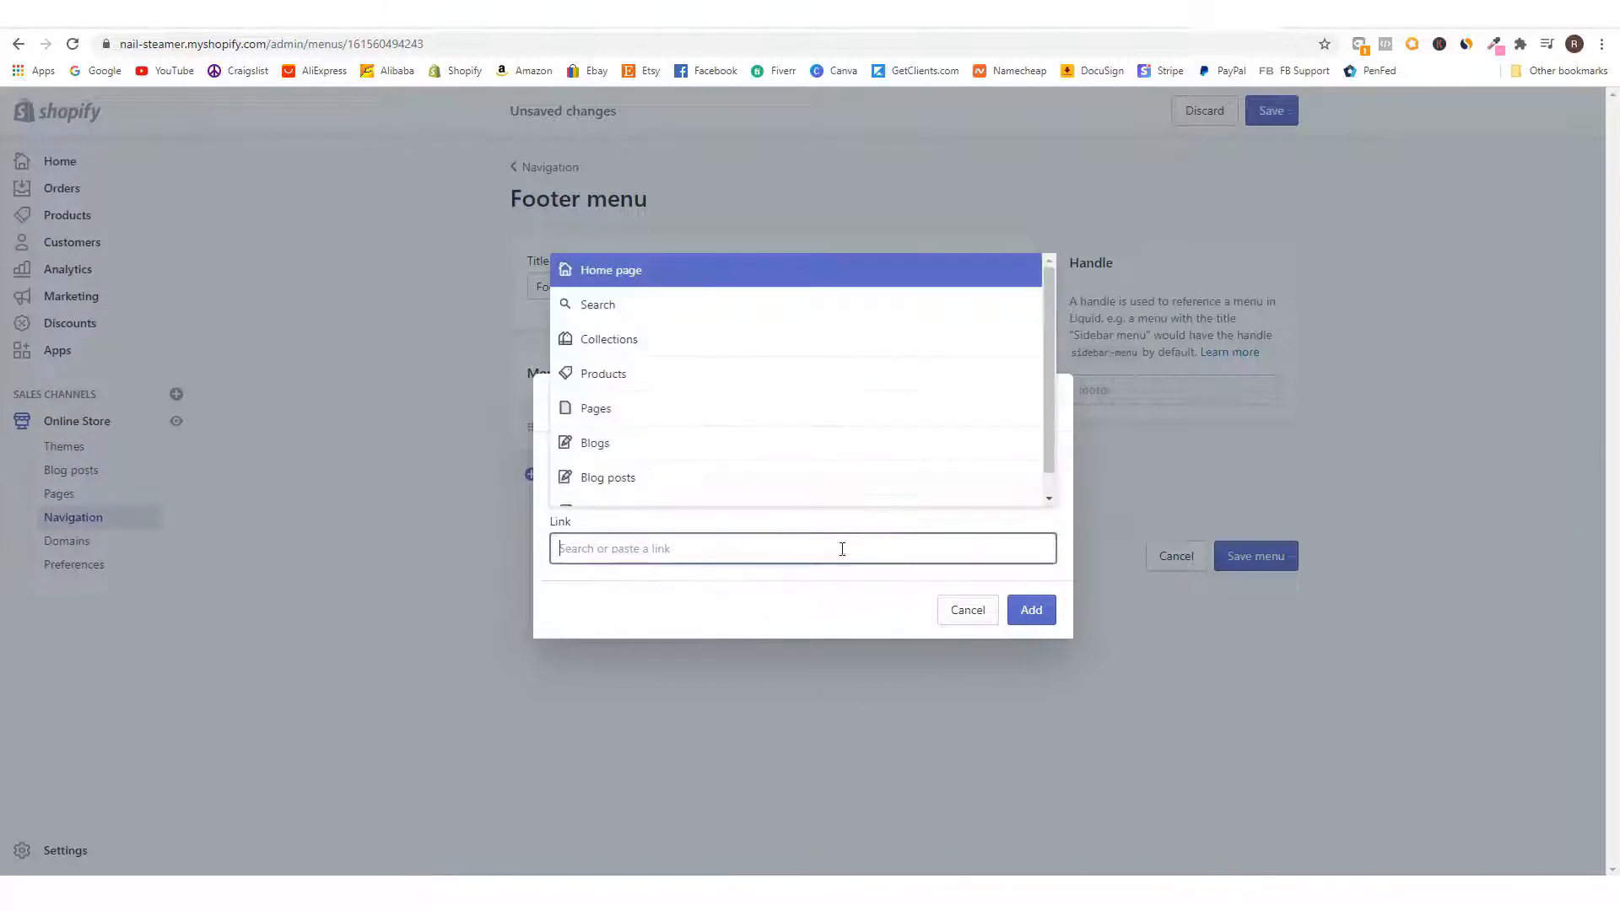
click(743, 411)
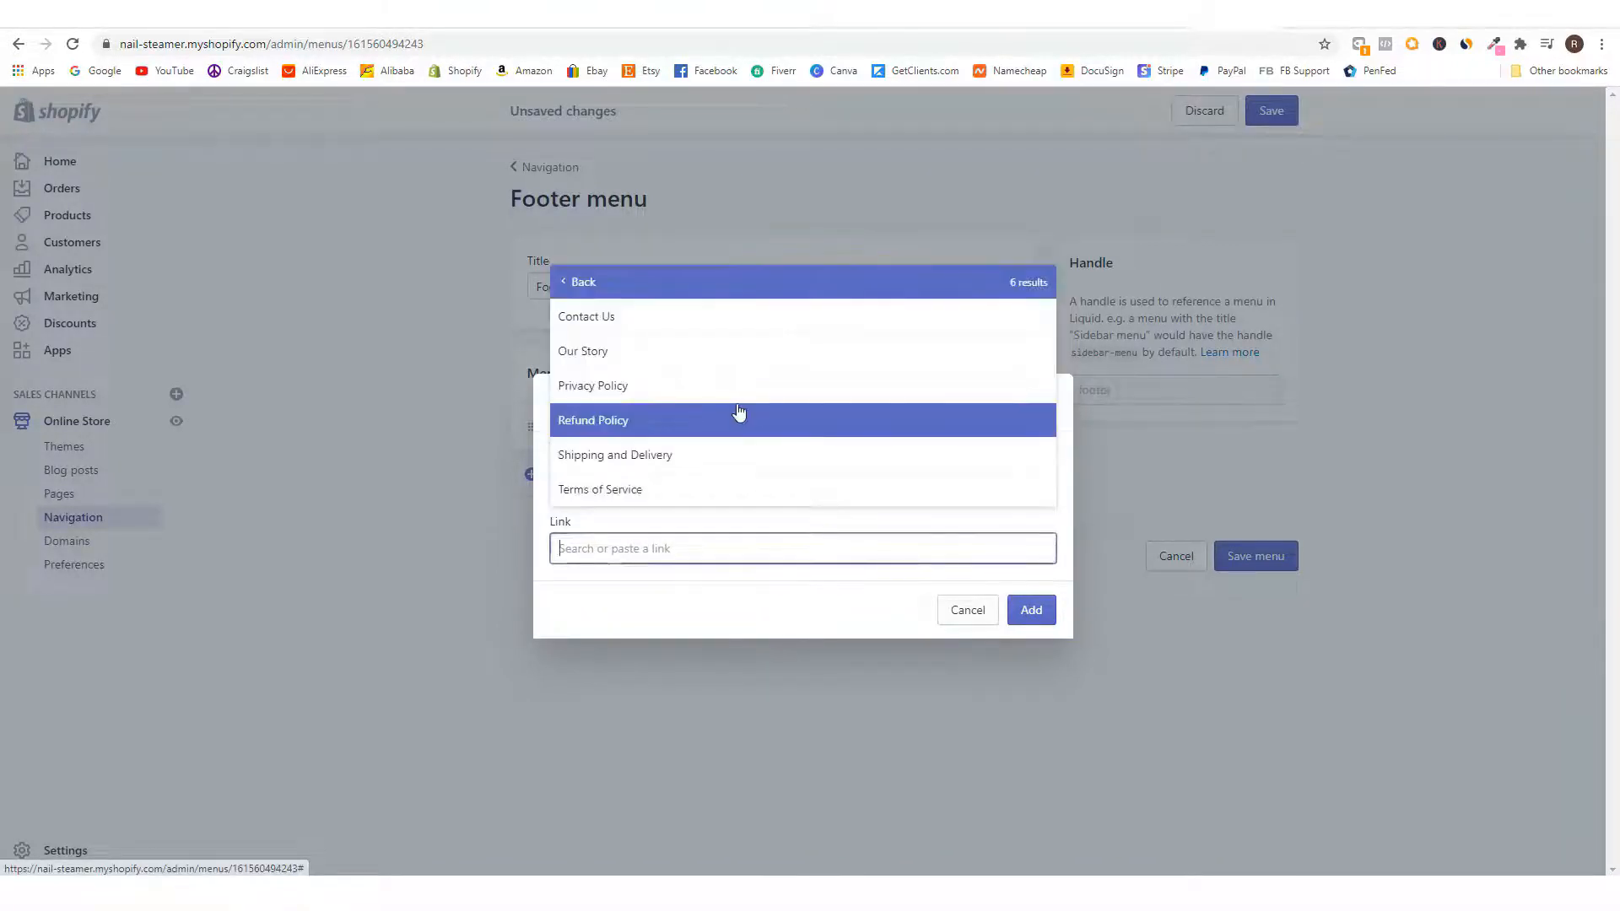
click(707, 424)
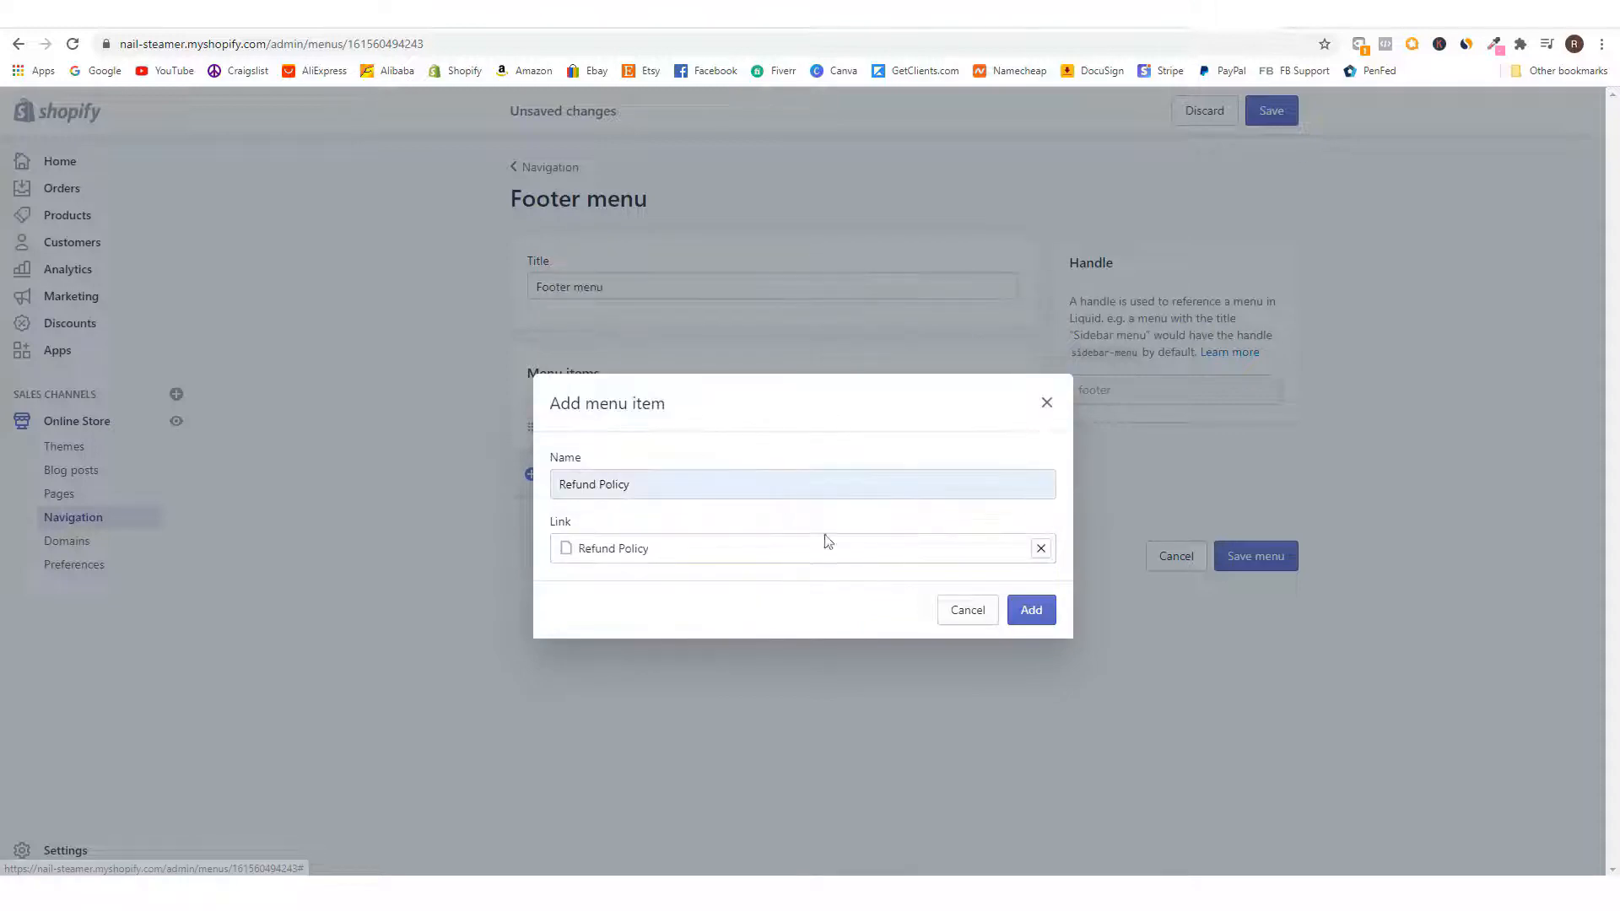
click(1031, 611)
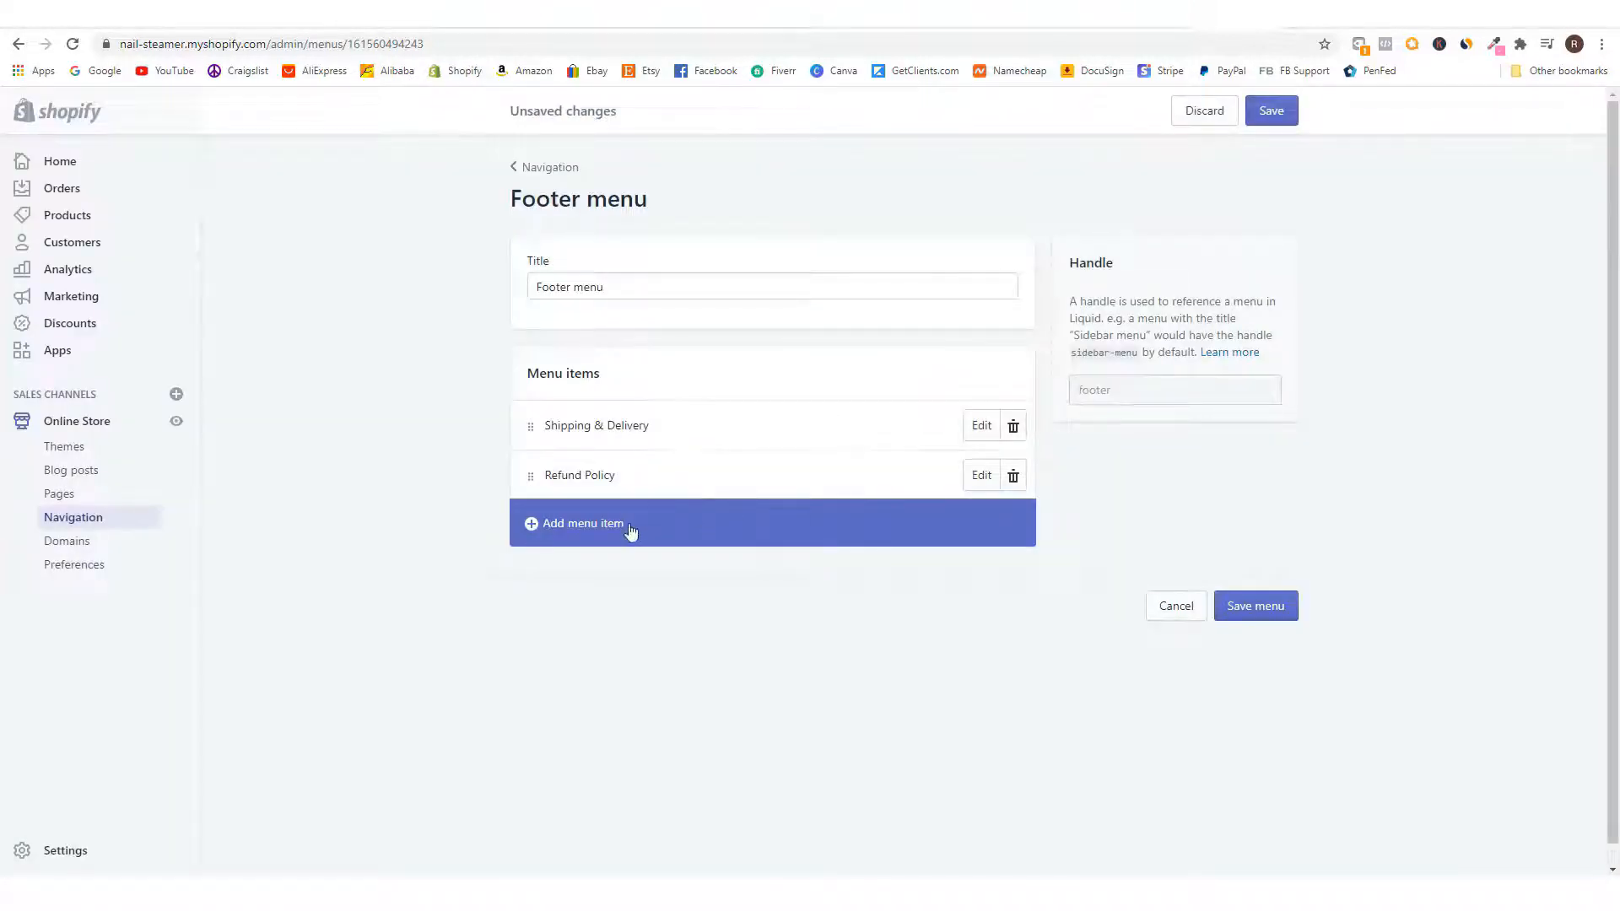
- Add a footer menu item named Privacy Policy that links to the Privacy Policy page
click(631, 532)
click(698, 480)
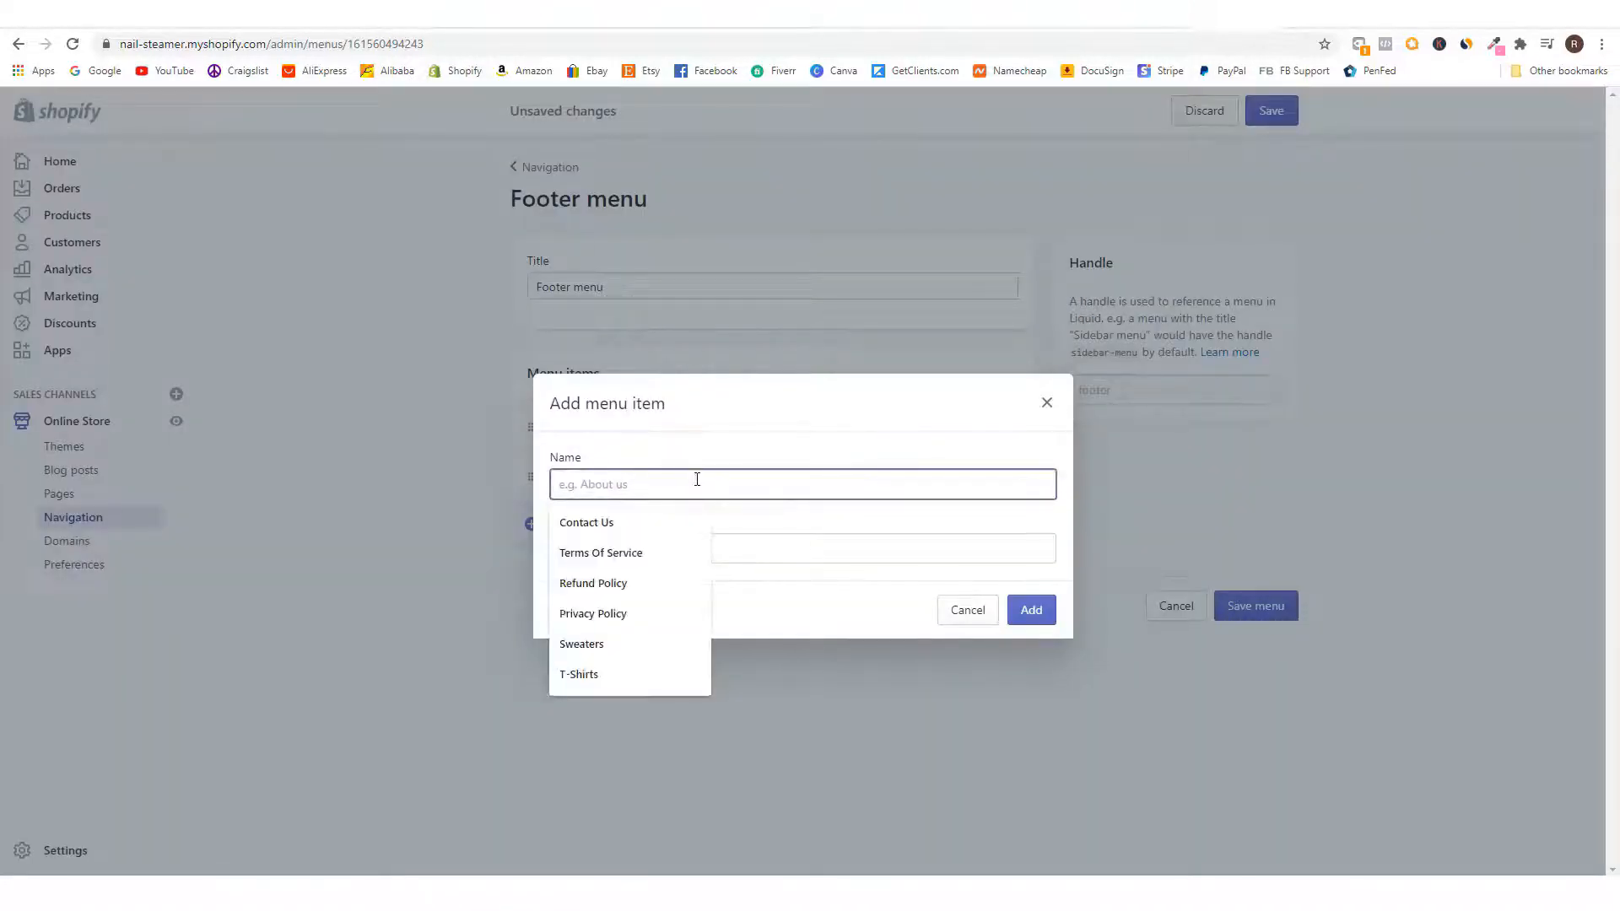
text(Privacy Policuyy)
key(BackSpace)
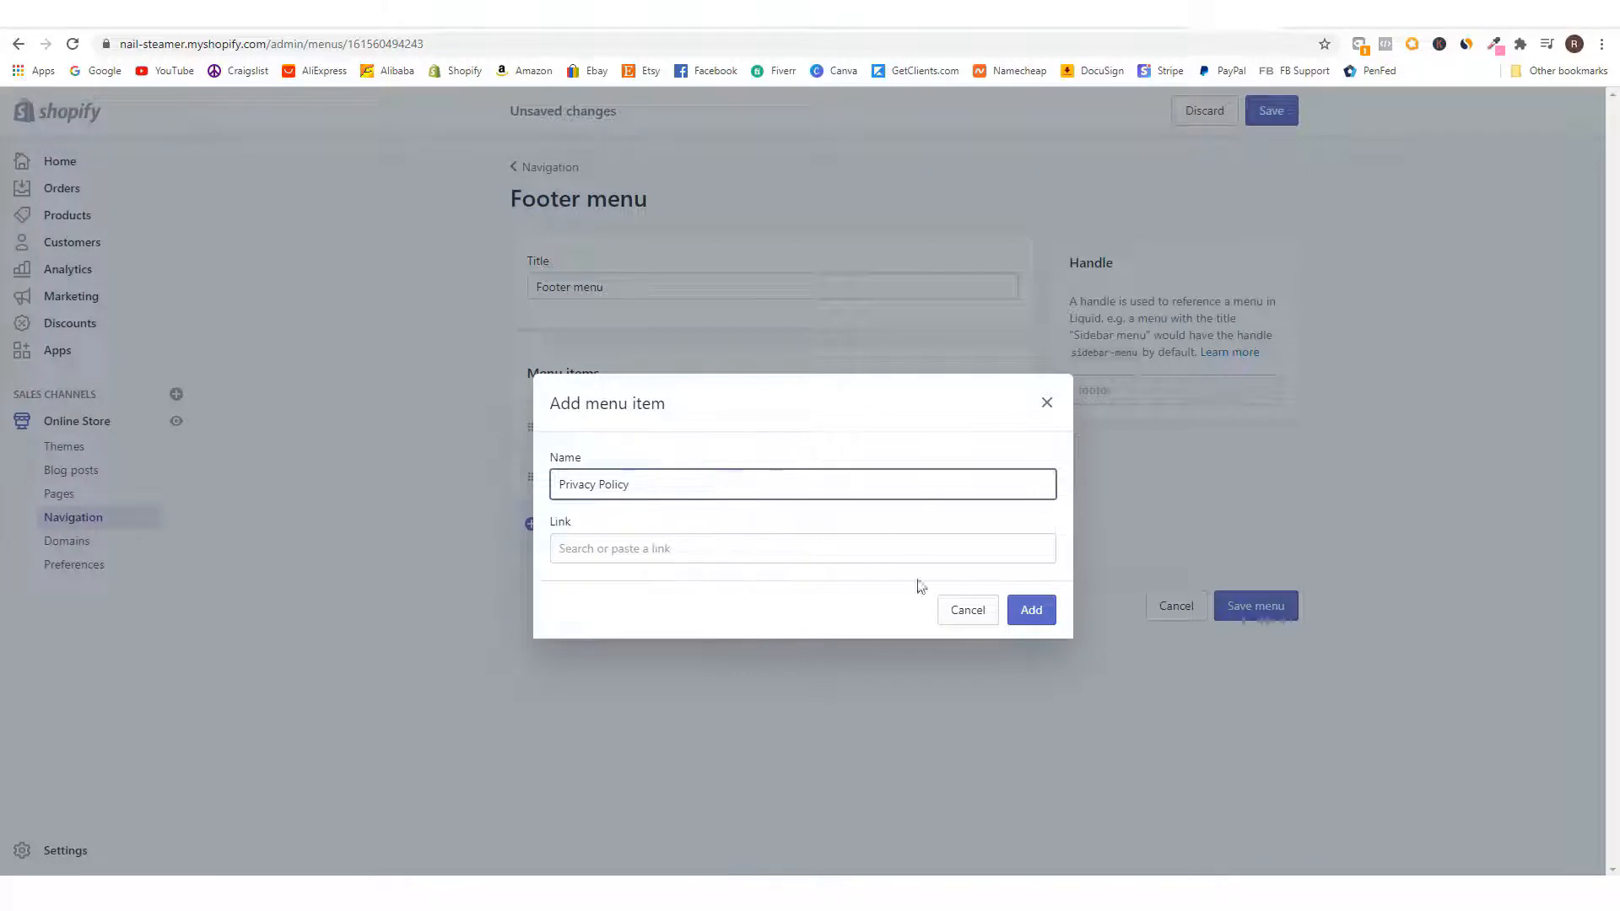
click(813, 563)
click(641, 425)
click(673, 389)
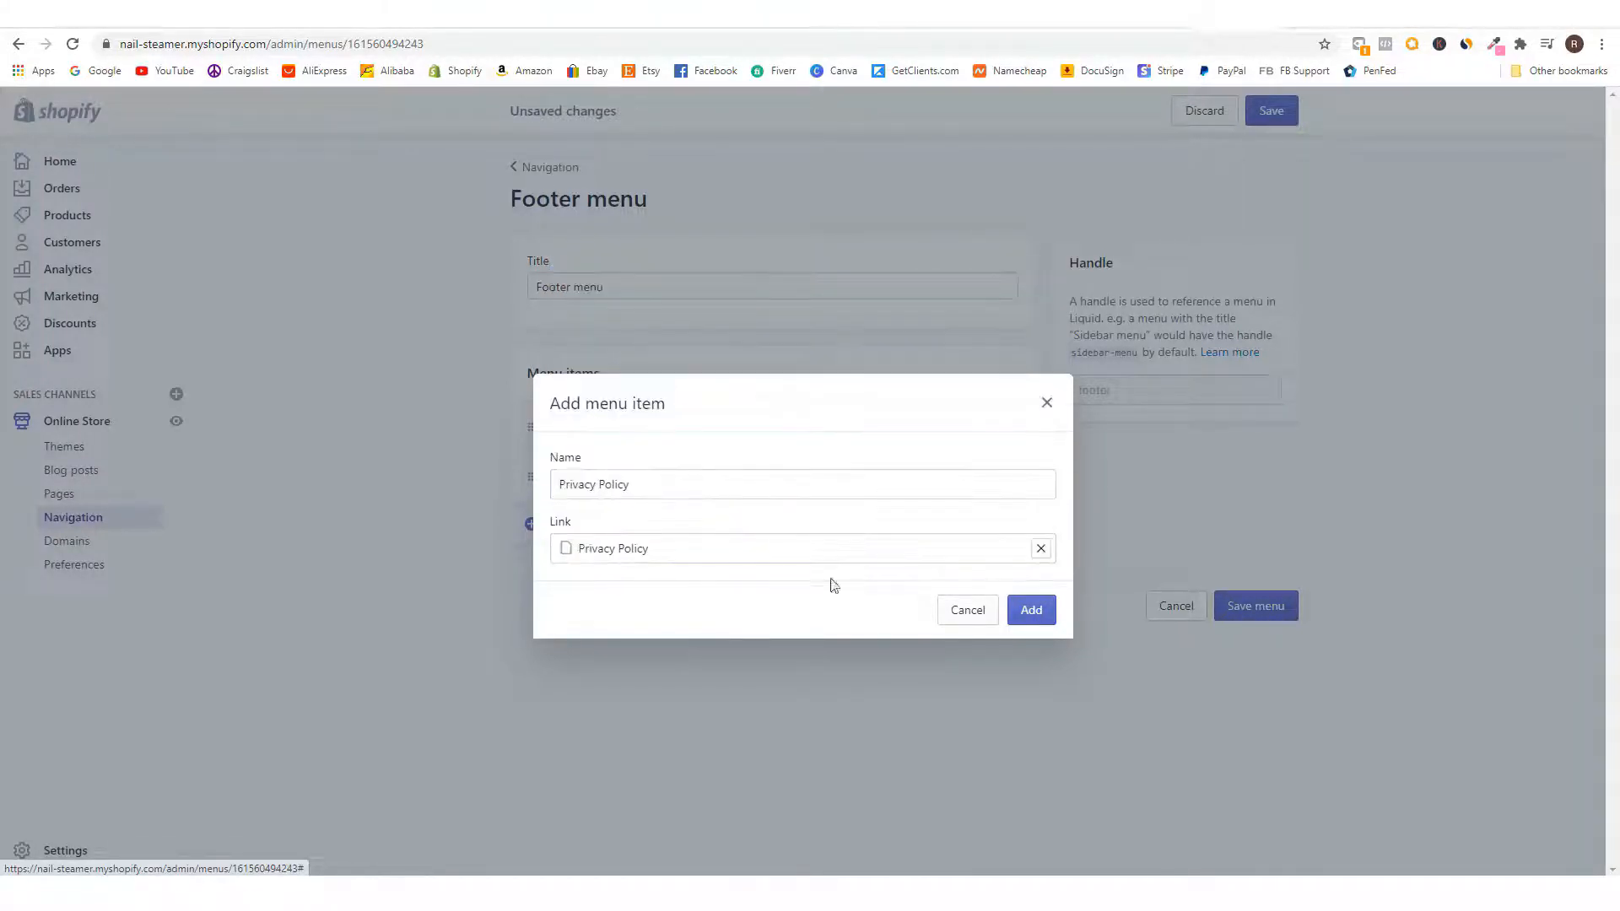
click(1031, 611)
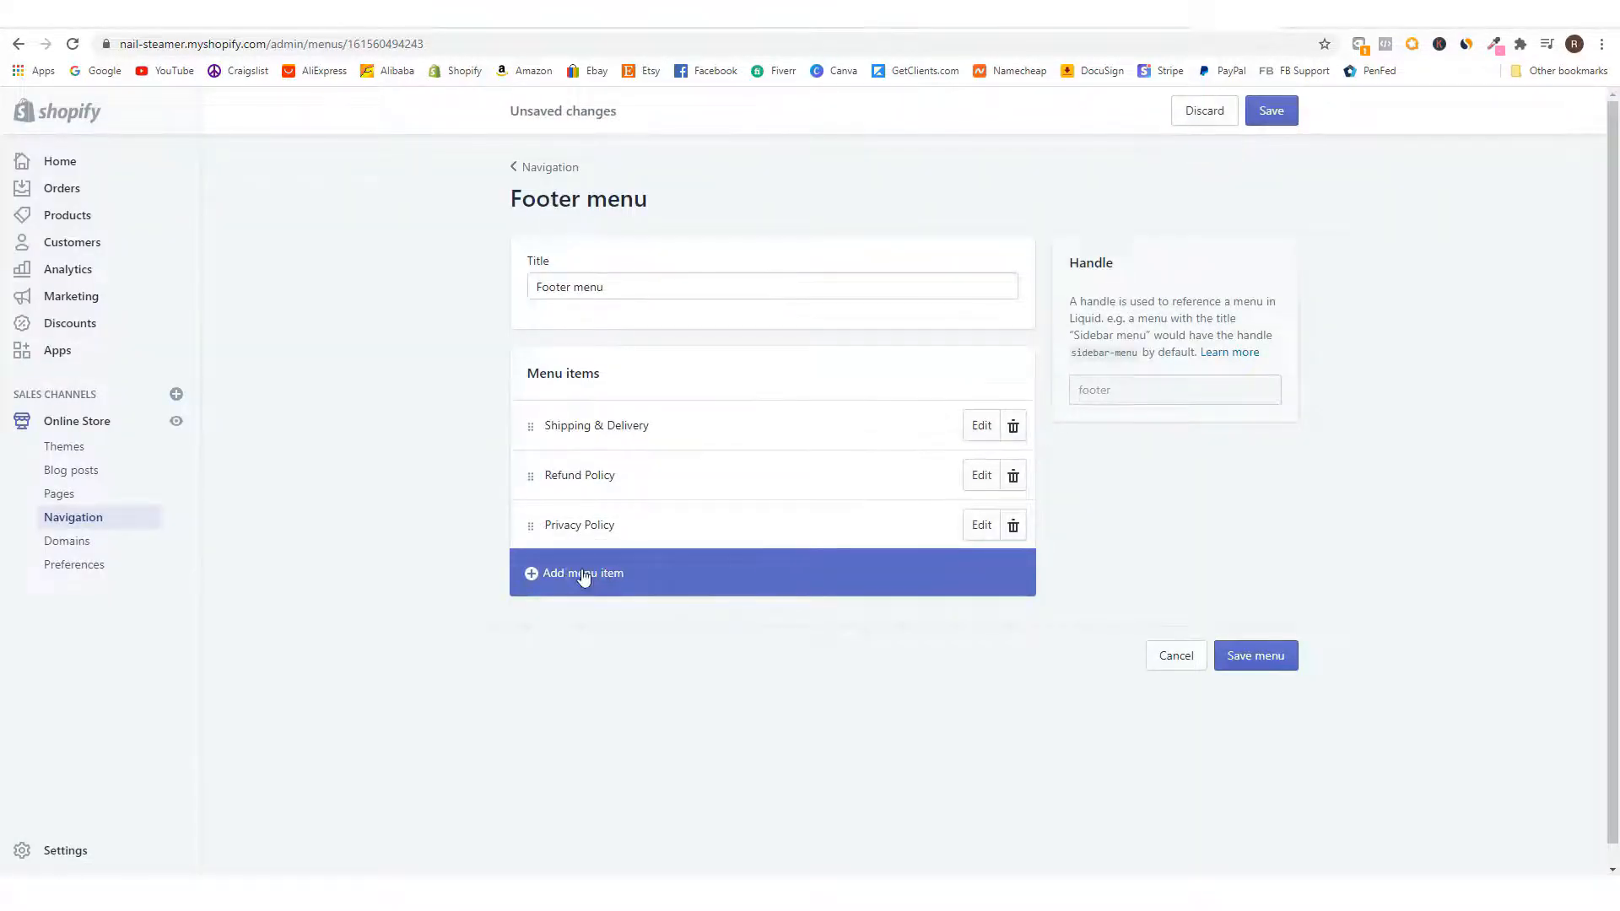
- Add a footer menu item named Terms Of Service linked to the Terms of Service page, and save the menu
click(582, 576)
click(651, 484)
click(644, 550)
click(674, 549)
click(698, 427)
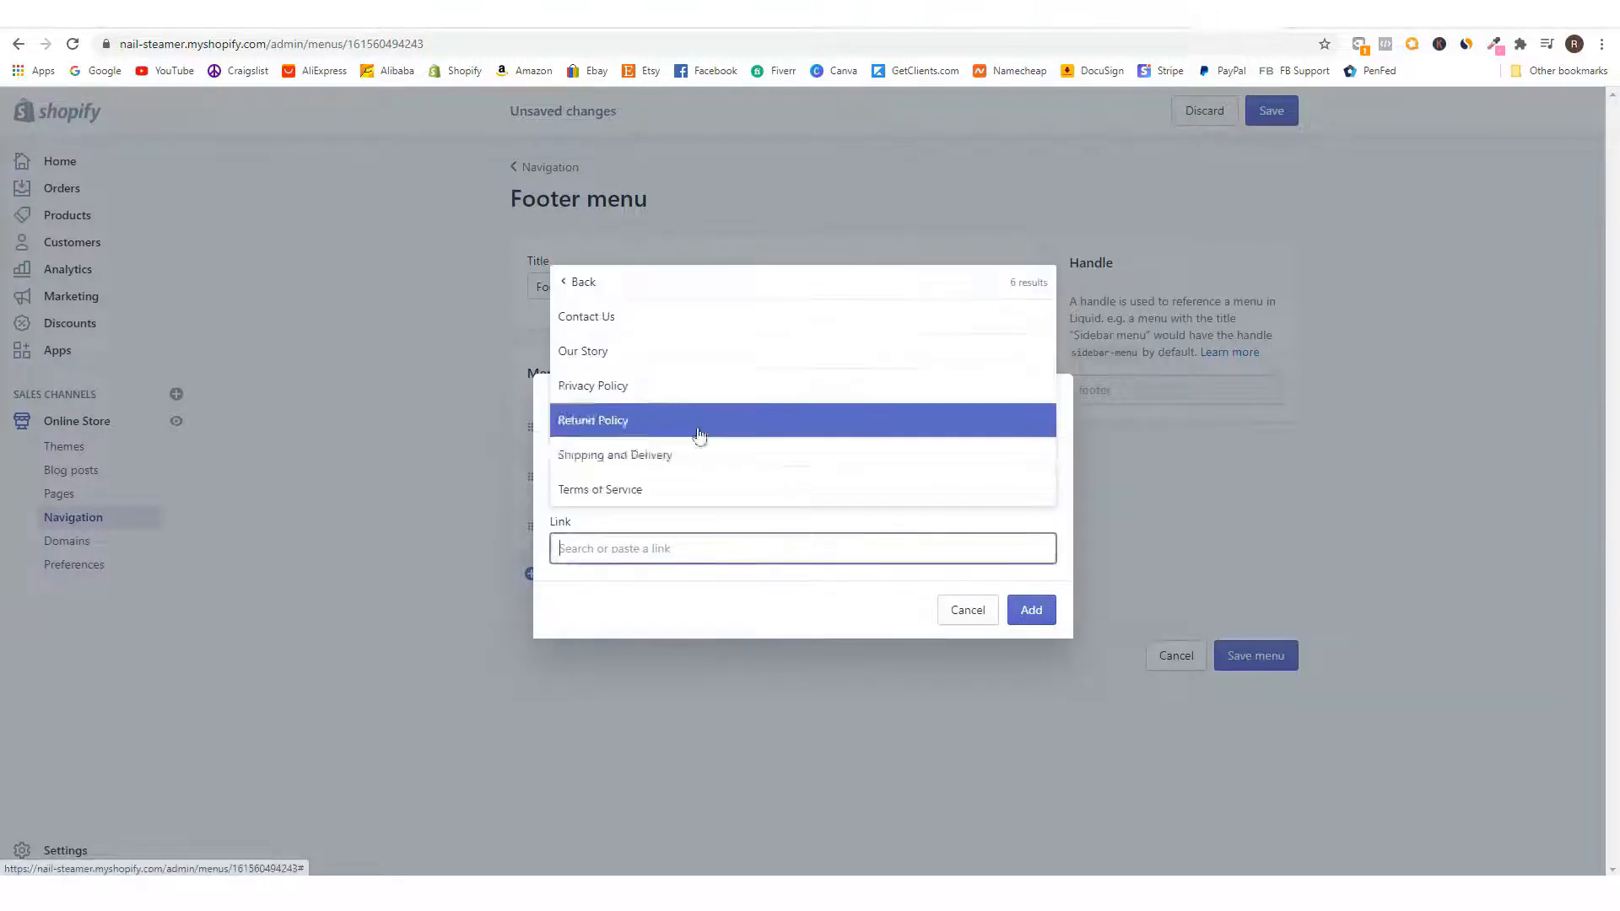
click(675, 490)
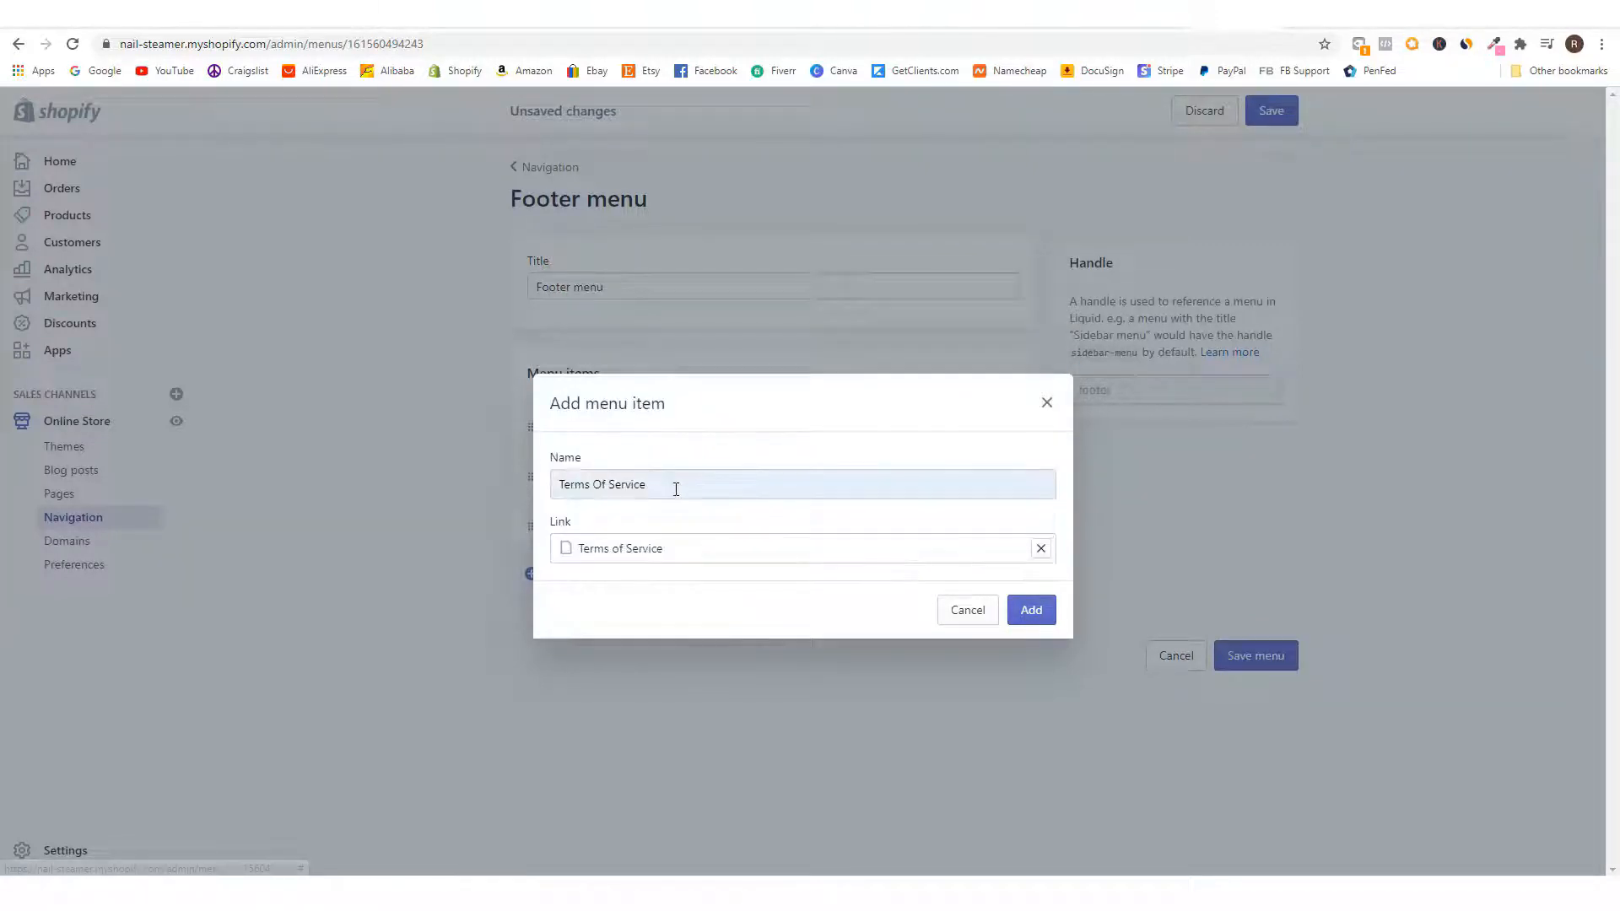
click(1028, 617)
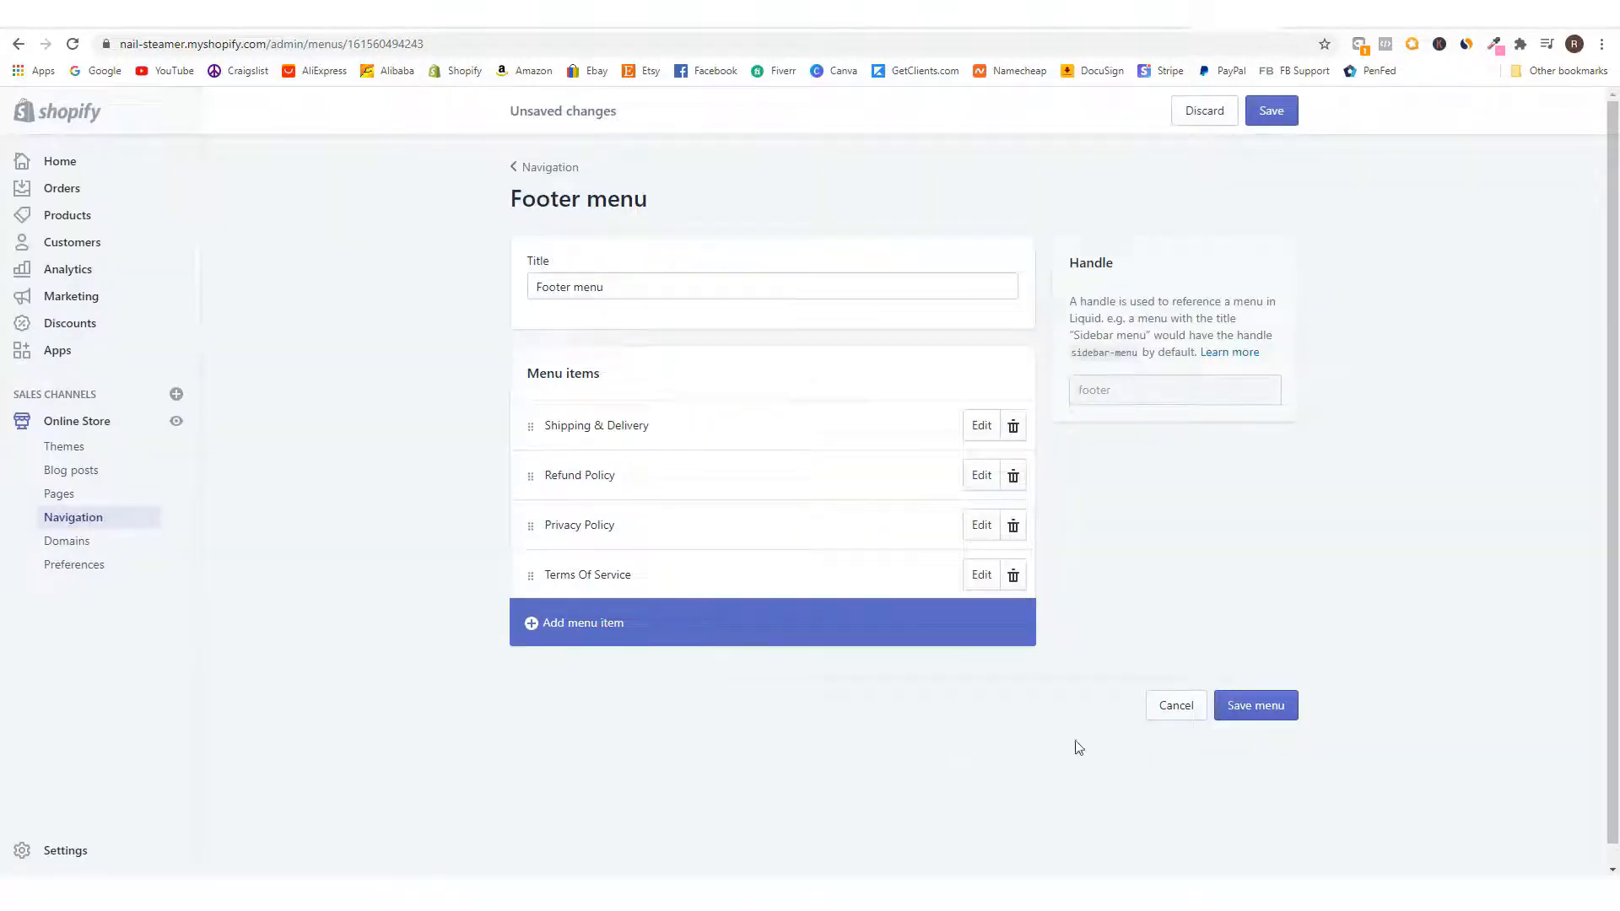
click(1249, 709)
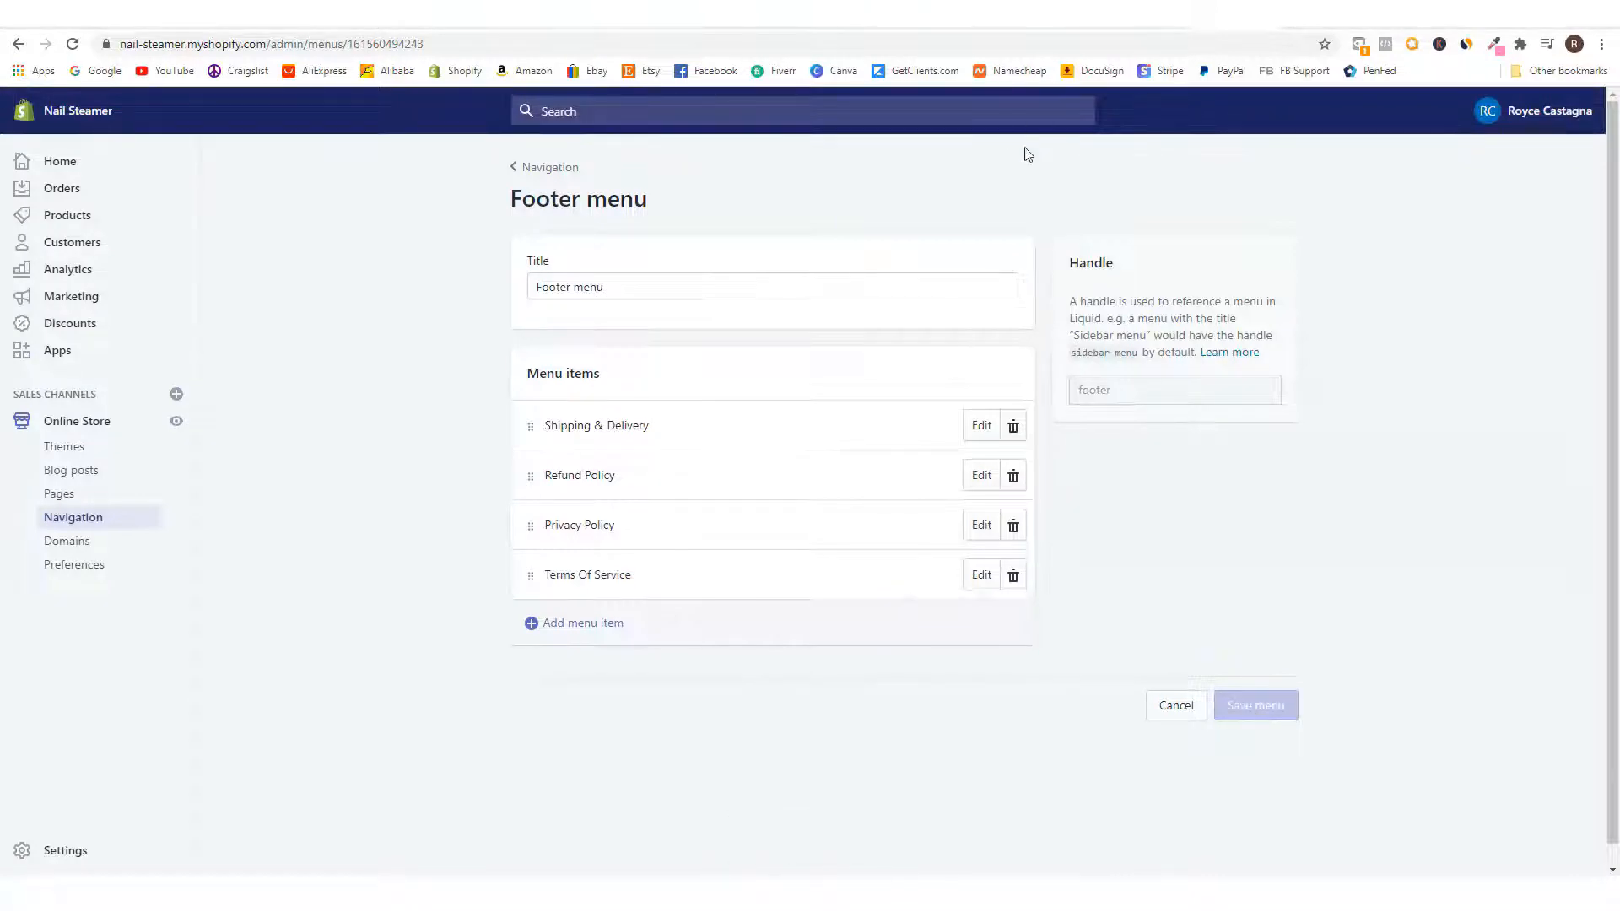
- Switch to the theme editor, check the mobile preview's navigation menu and look through the Contact Us page
click(1157, 25)
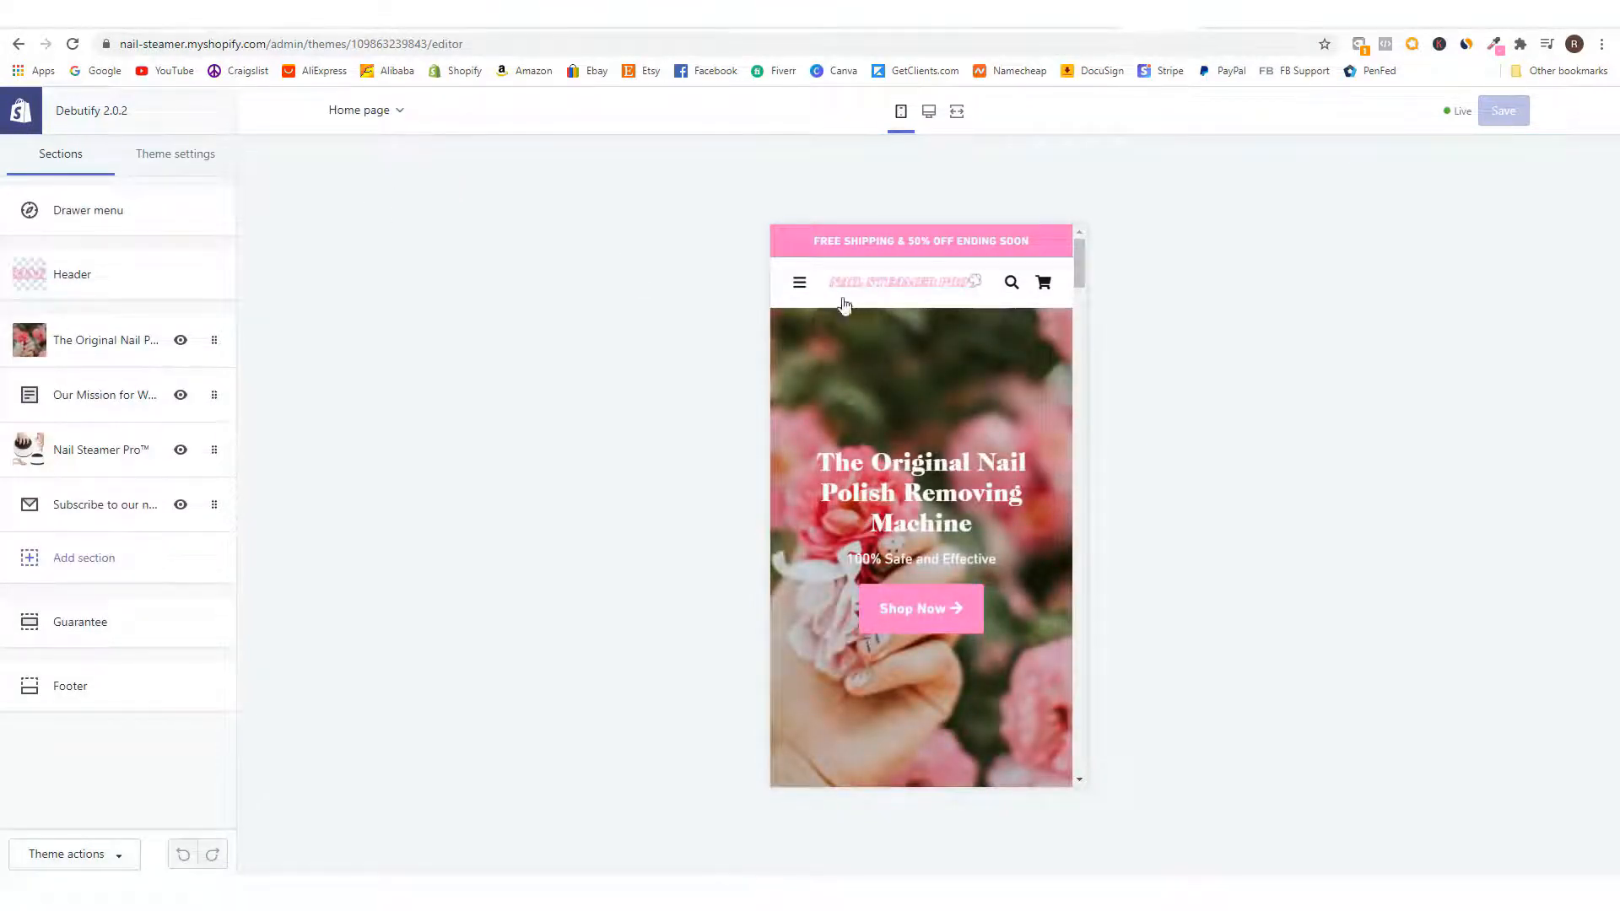
click(798, 283)
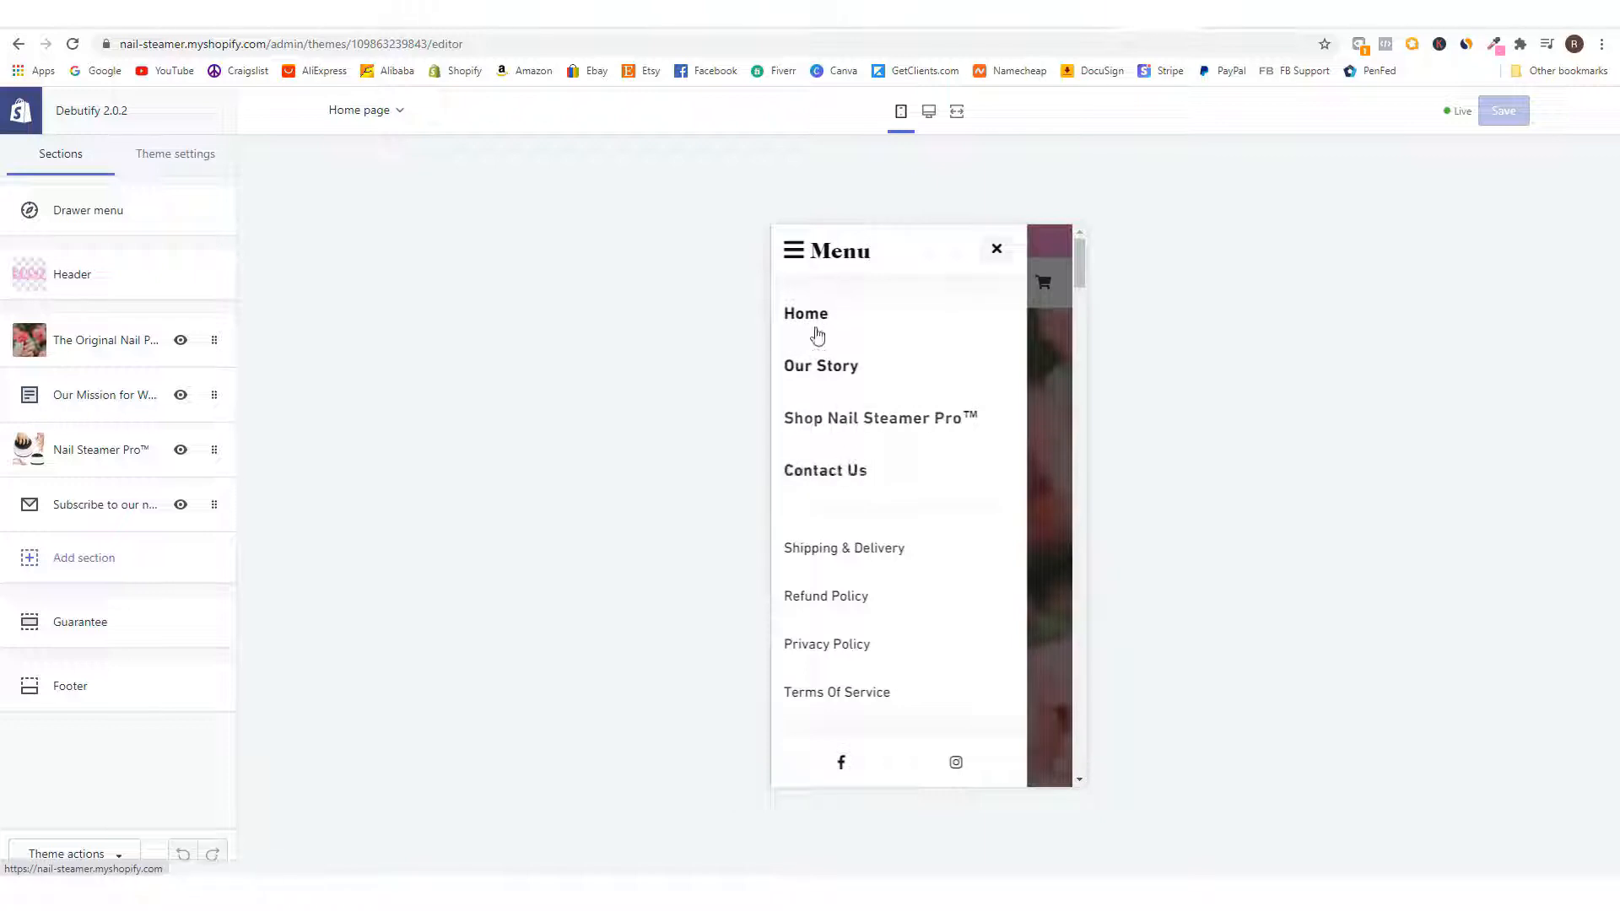
click(848, 470)
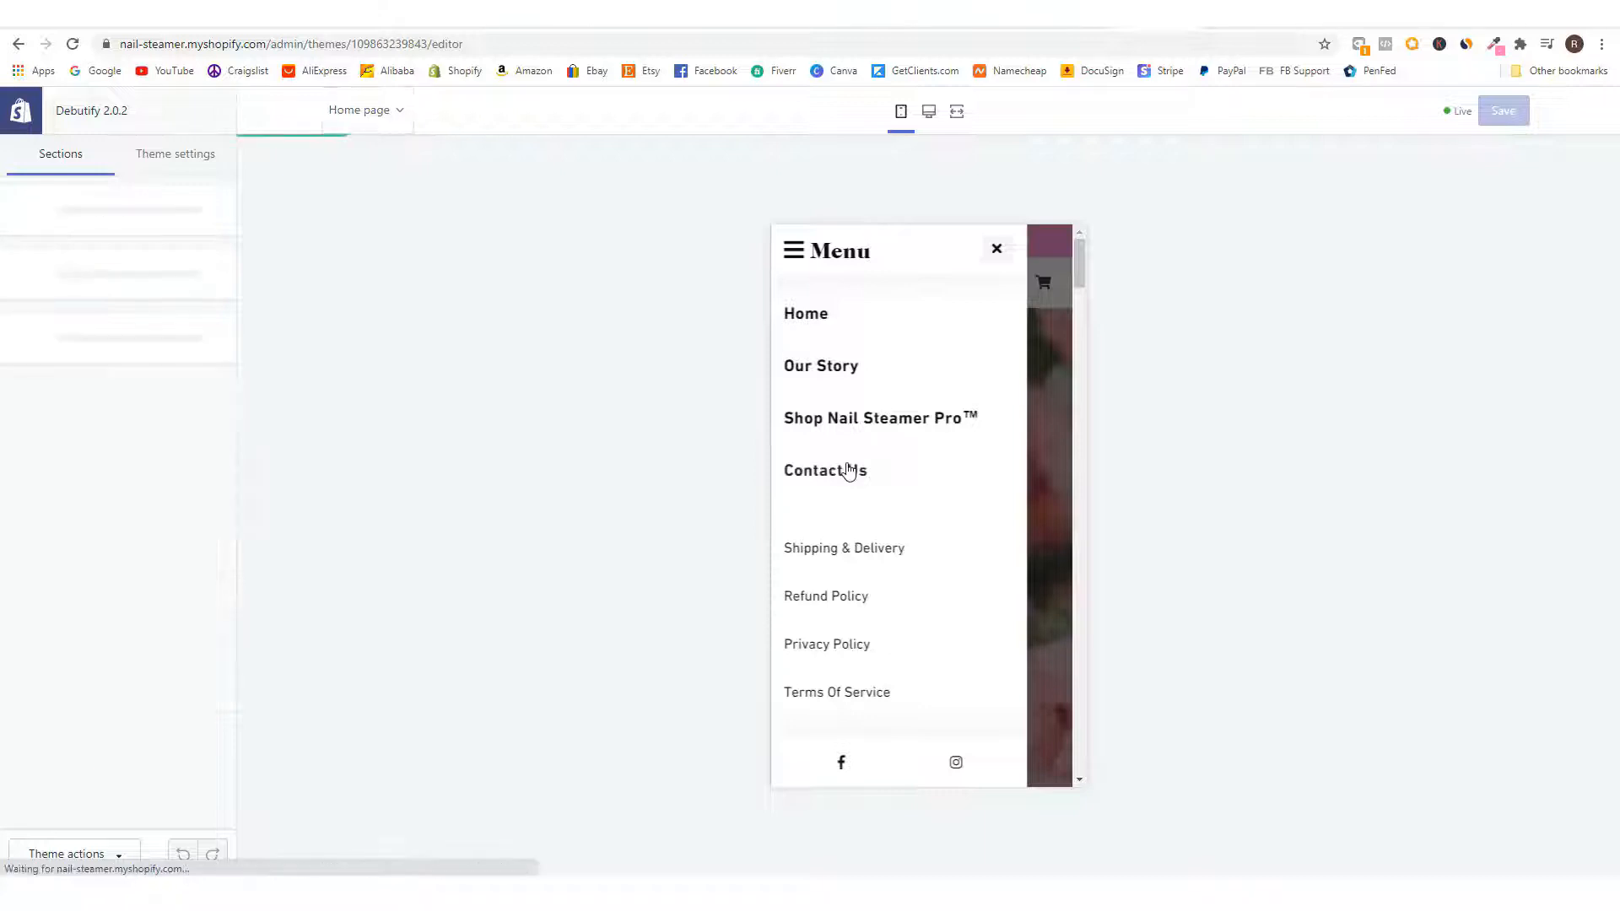
scroll(827, 451, down, 1)
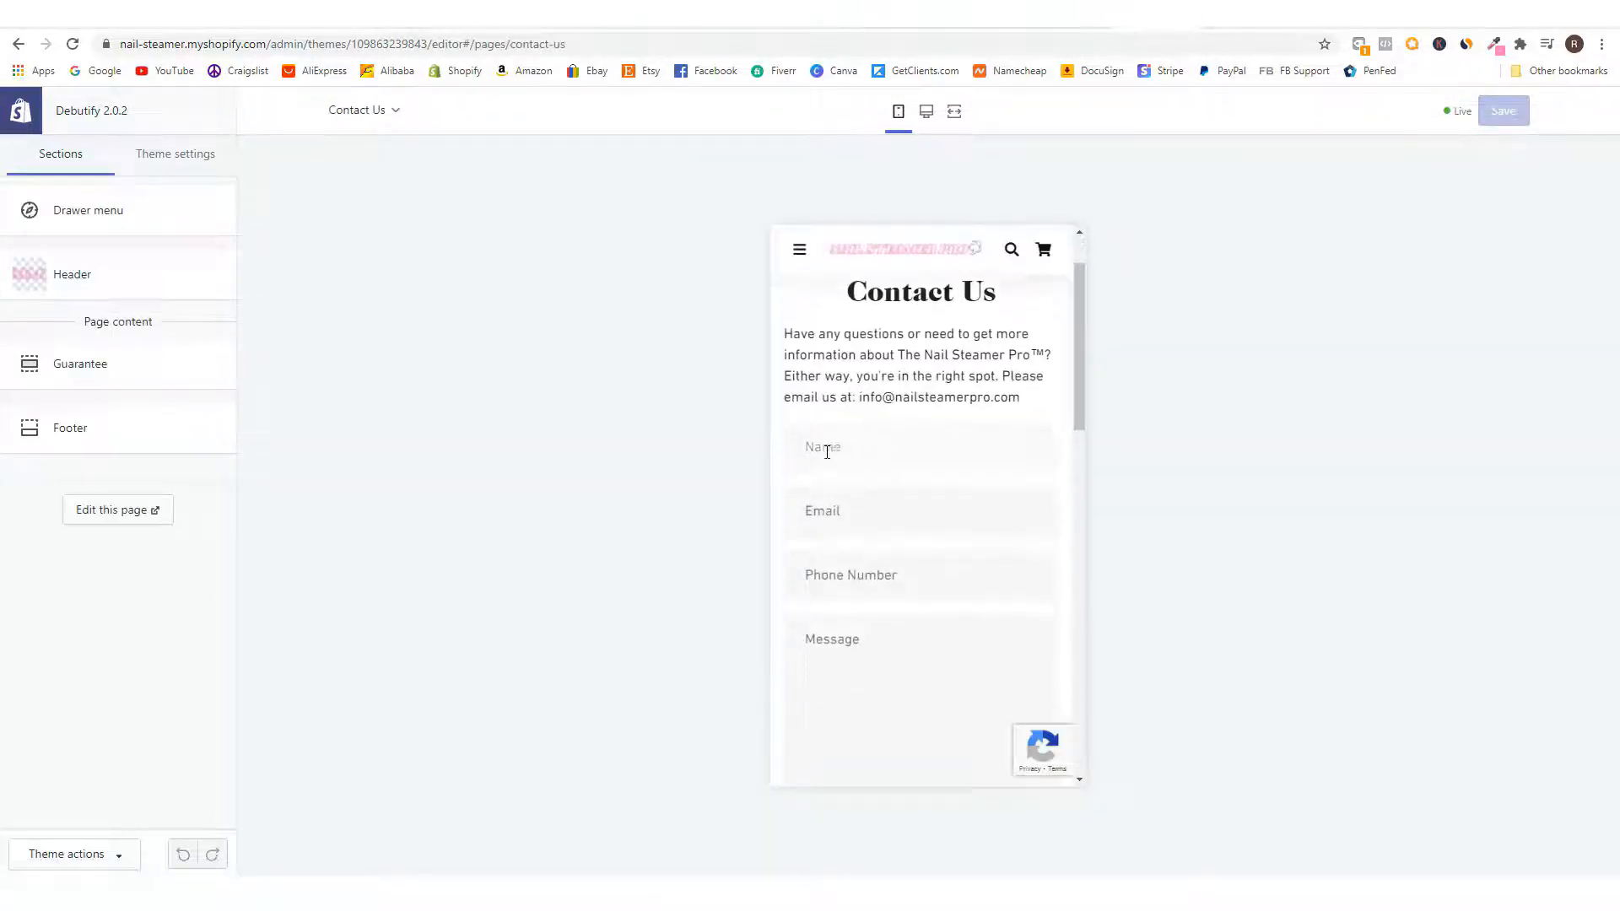
scroll(893, 700, down, 2)
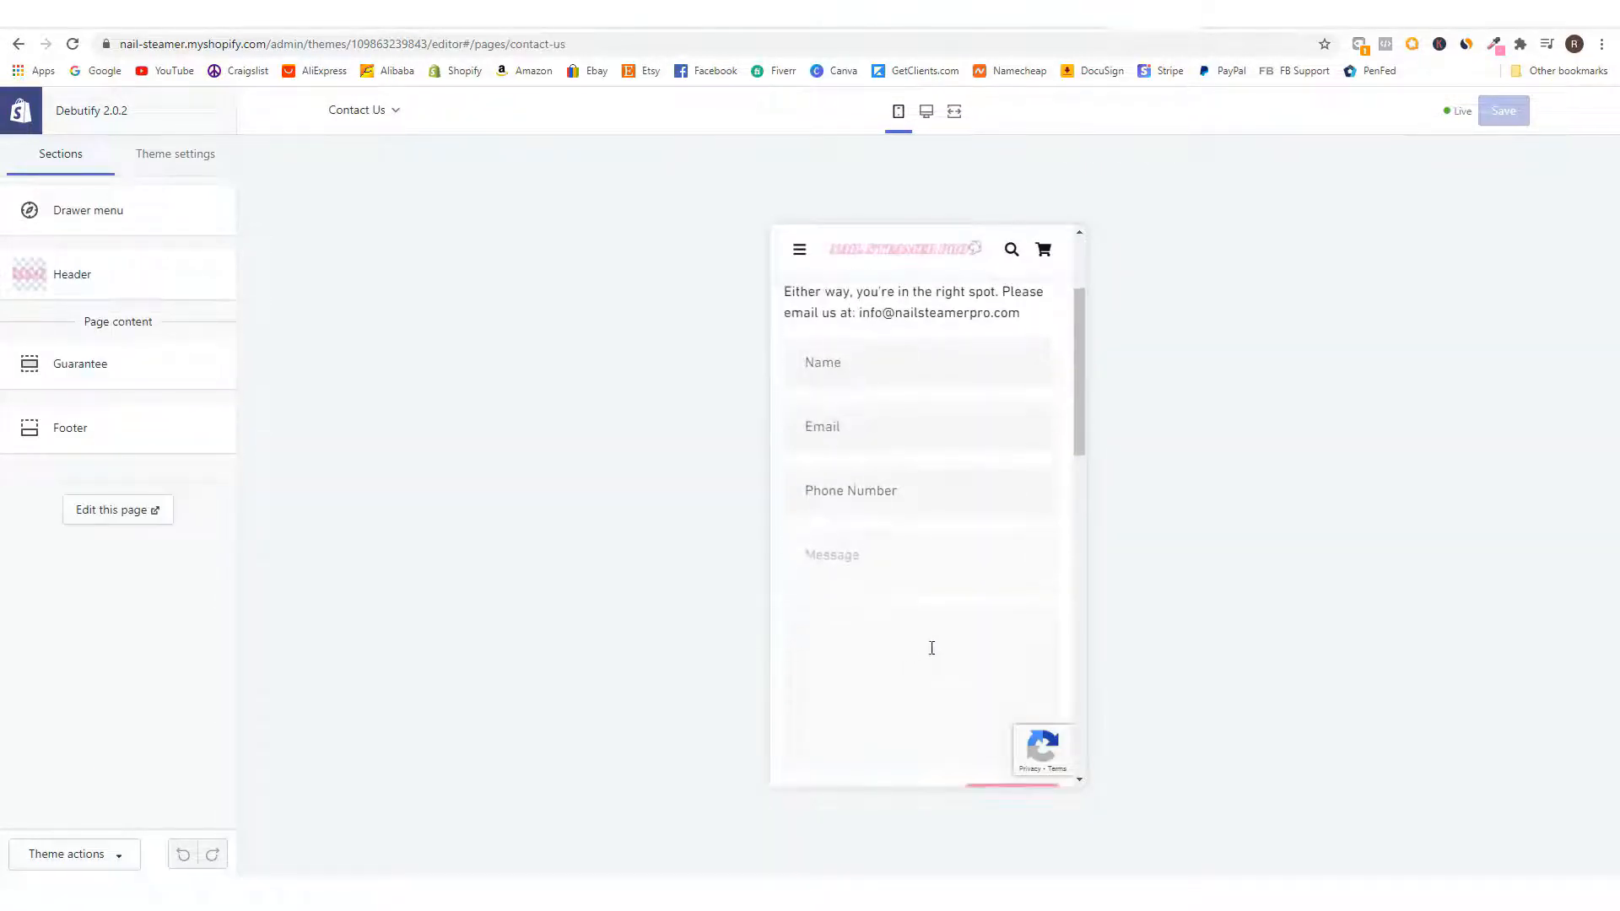
scroll(944, 586, down, 2)
scroll(947, 586, up, 4)
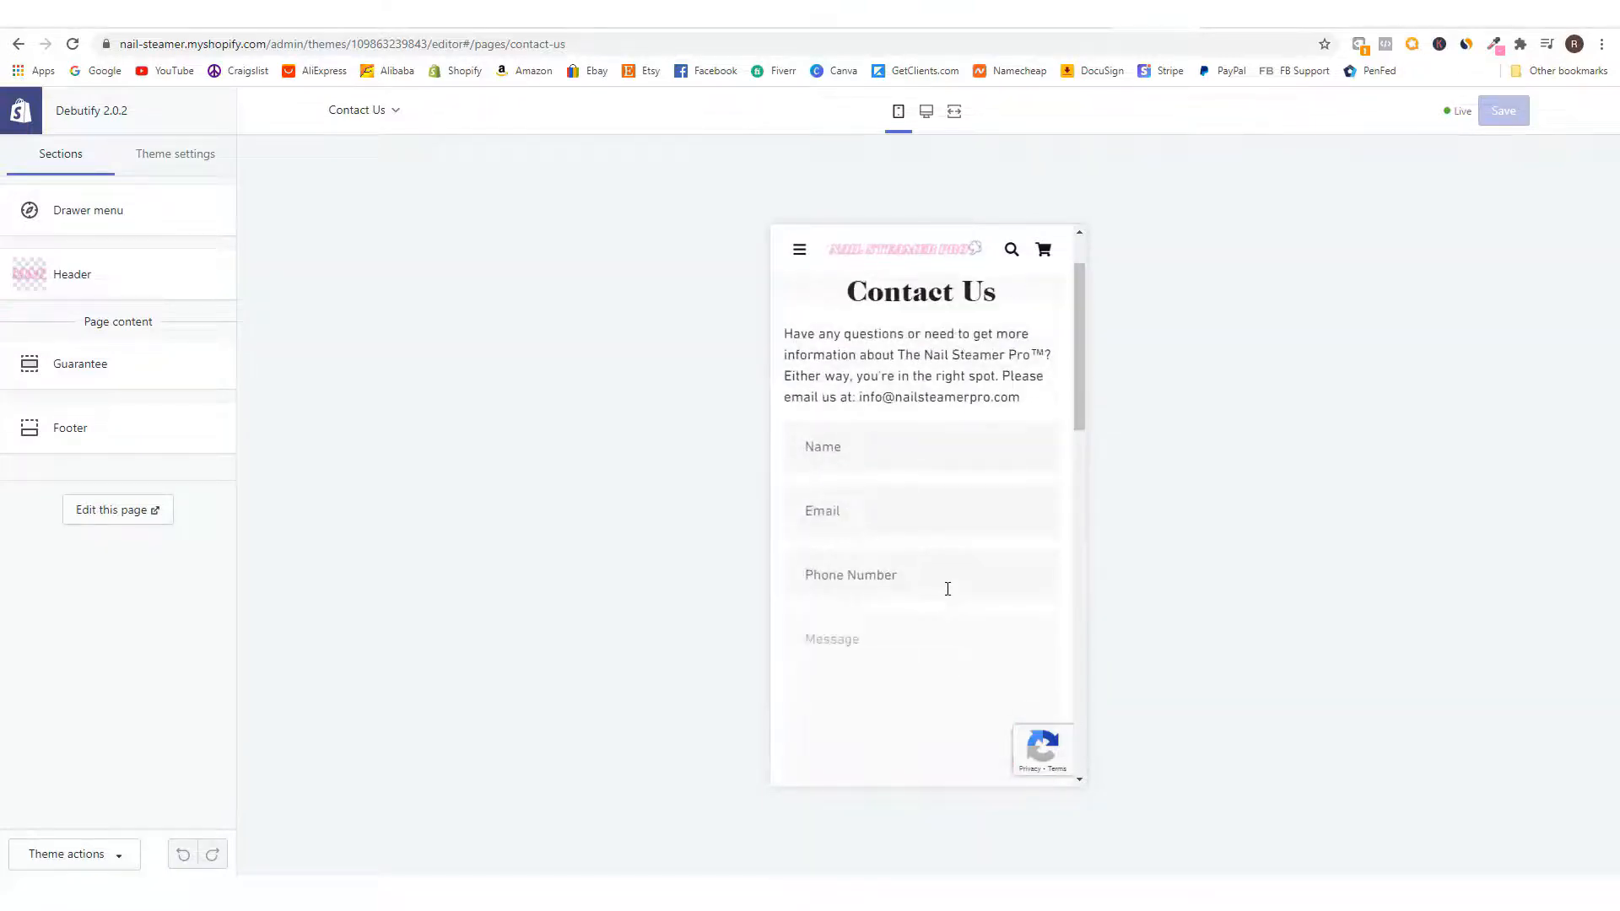
- View the Our Story page in the mobile preview and check the policy links in the navigation menu
click(799, 250)
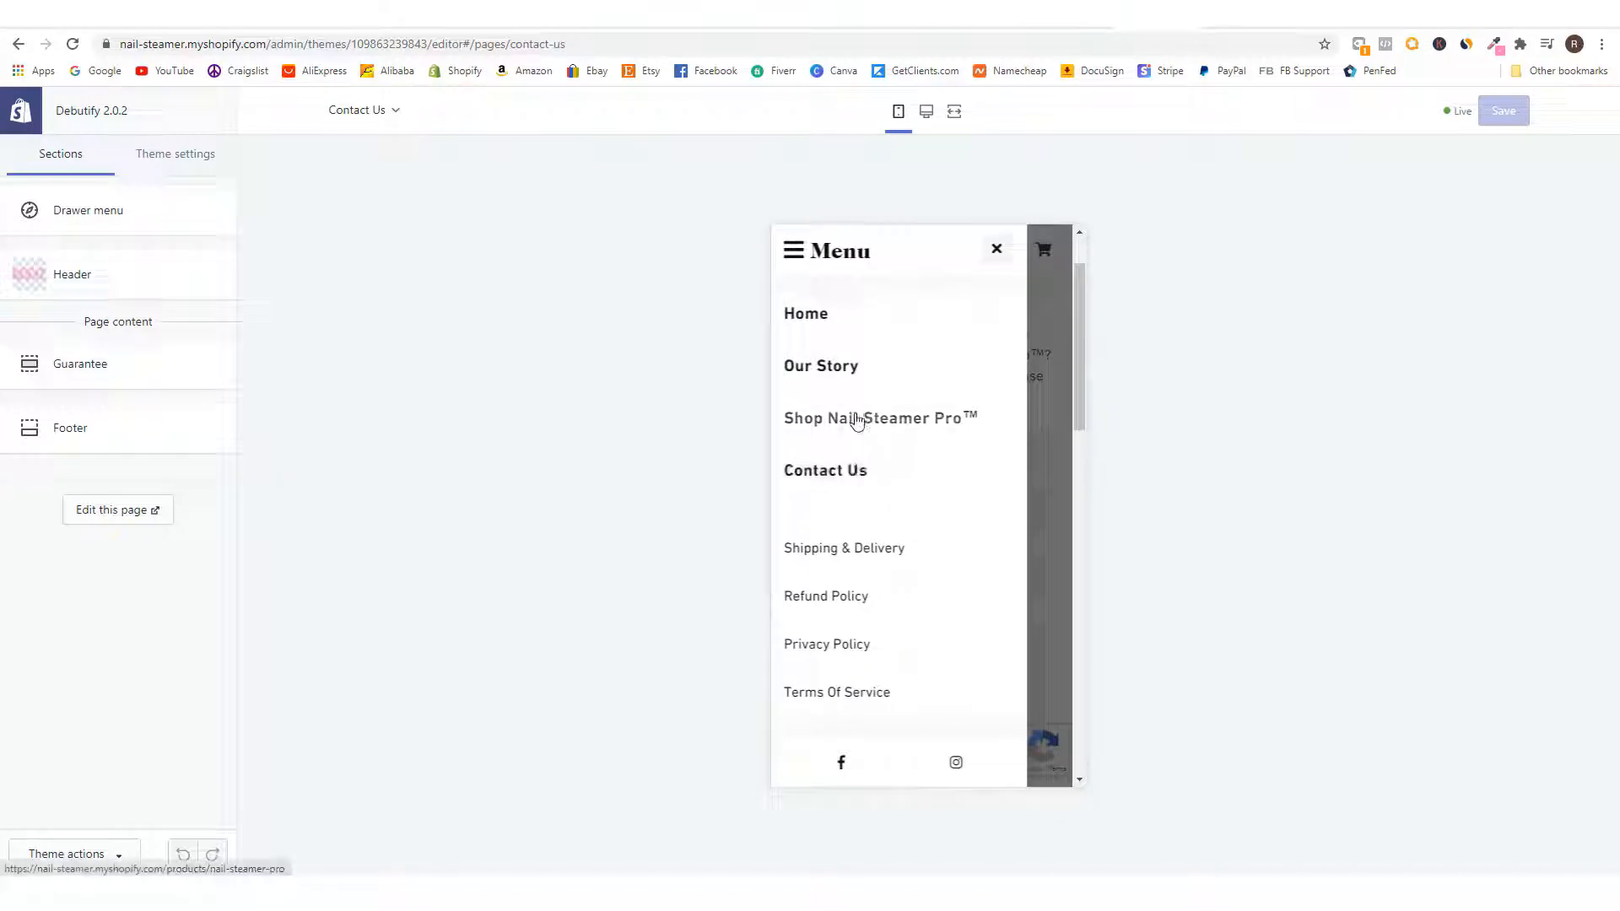
click(830, 368)
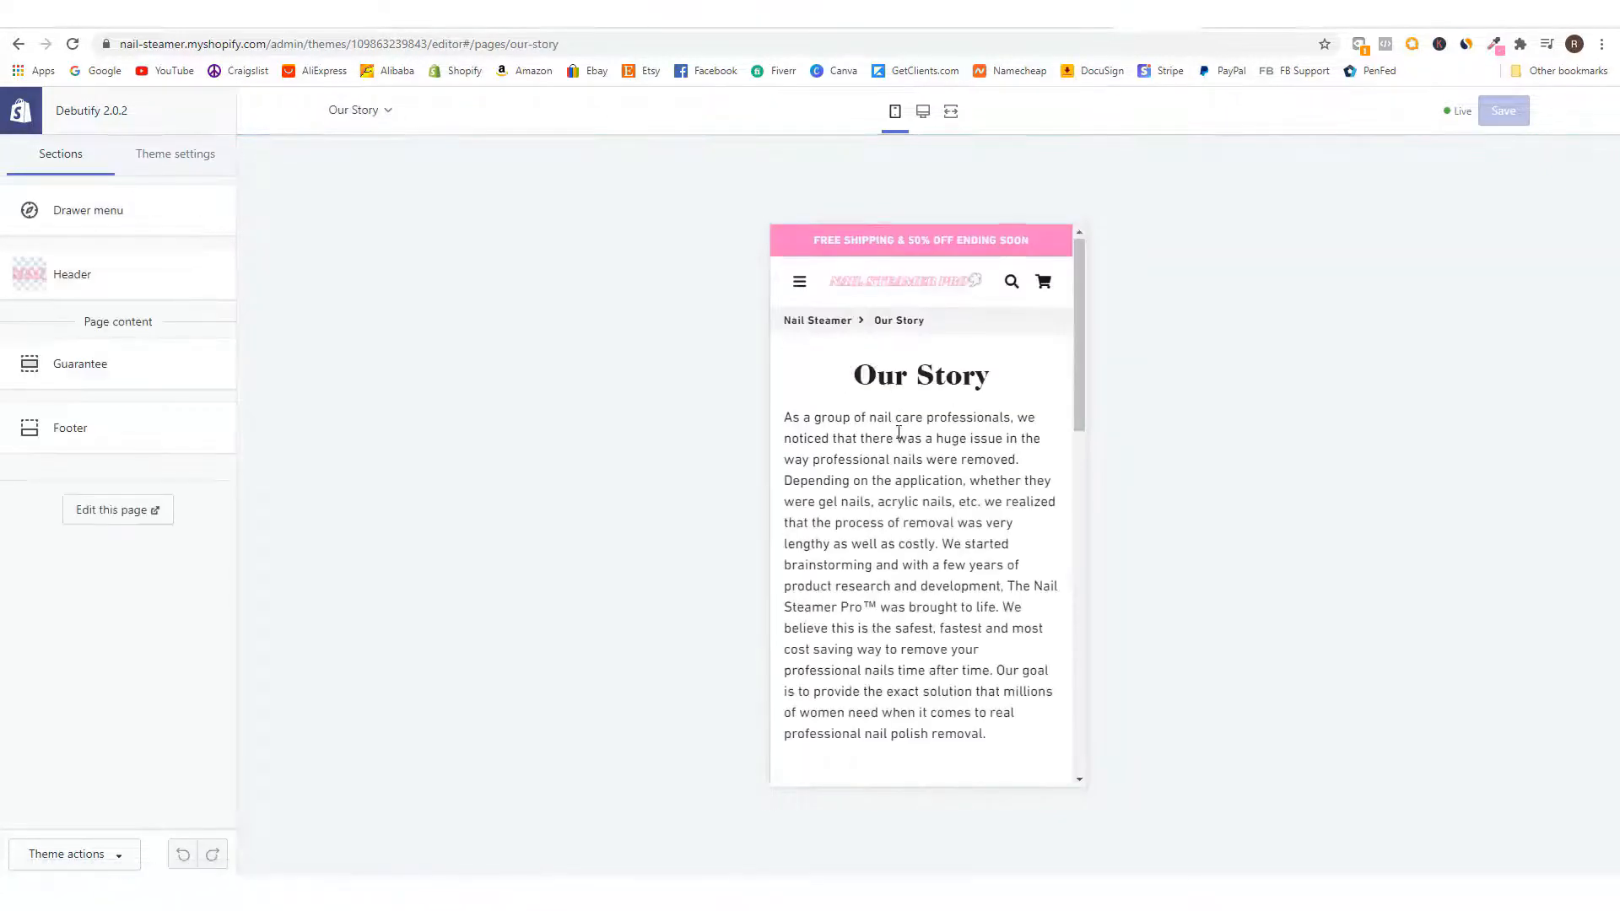
click(800, 280)
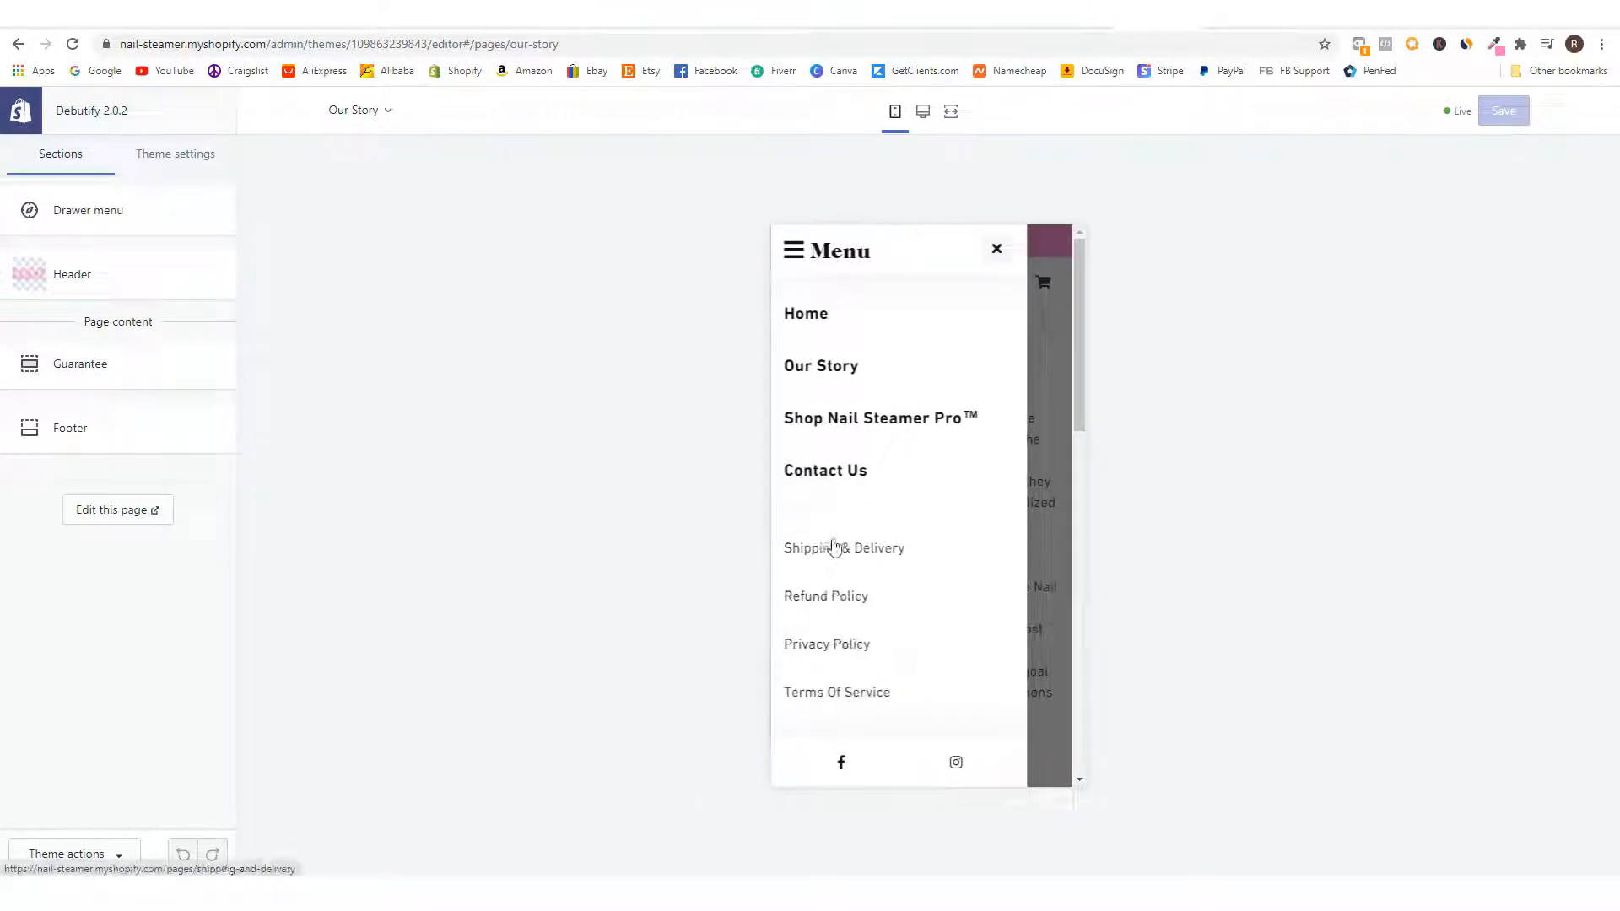
click(1001, 246)
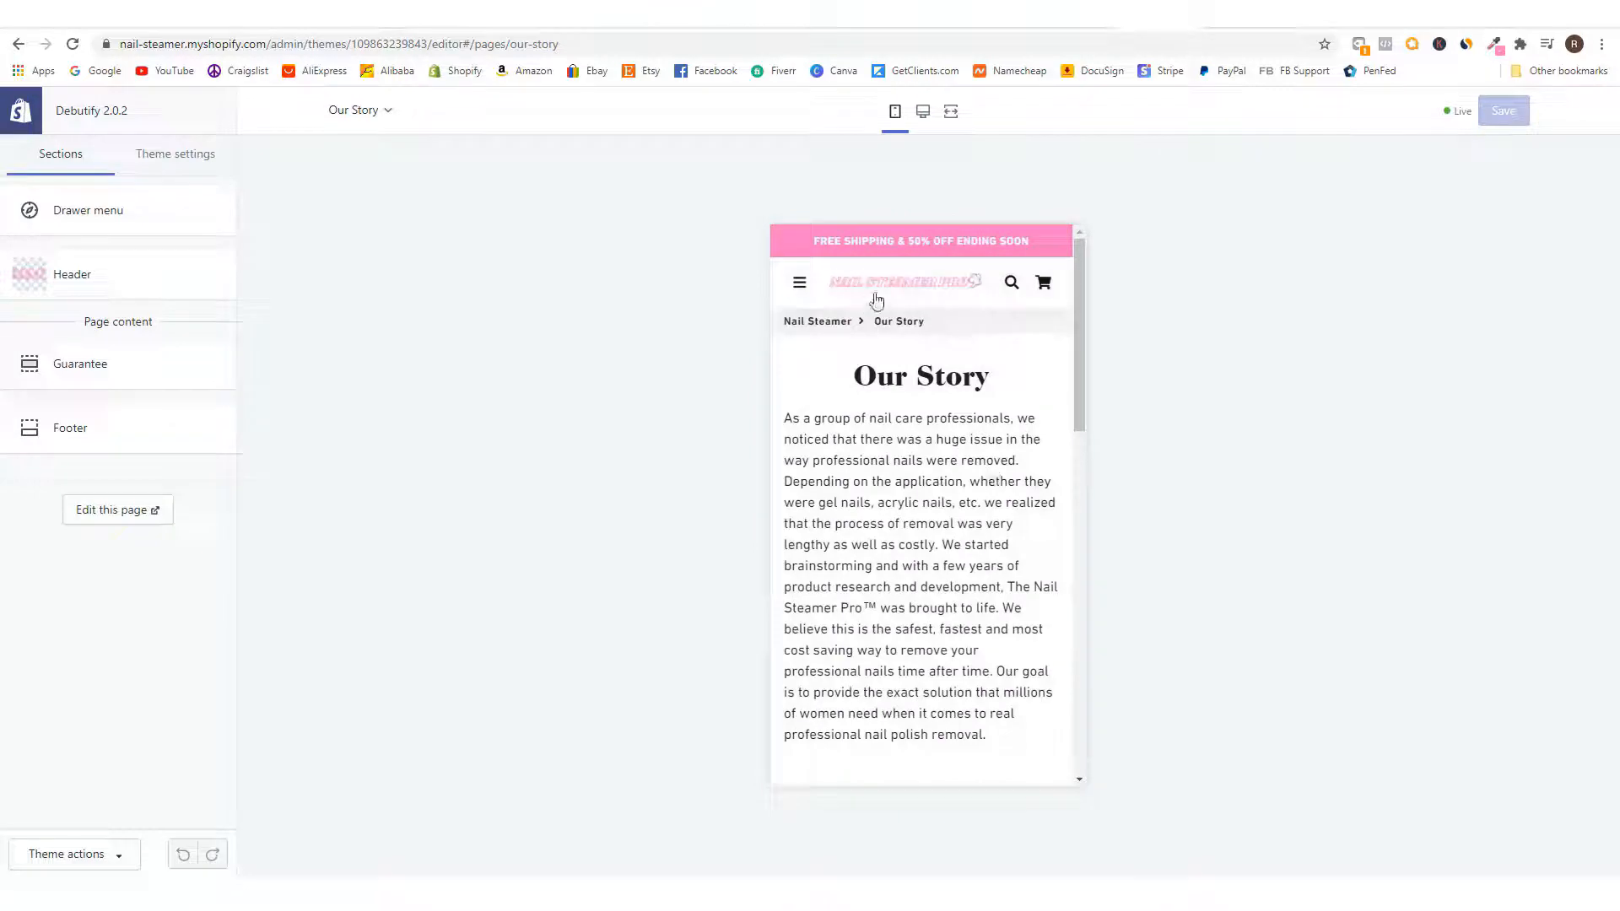
- Return the preview to the home page and examine the Nail Steamer Pro™ product section and its price
click(892, 287)
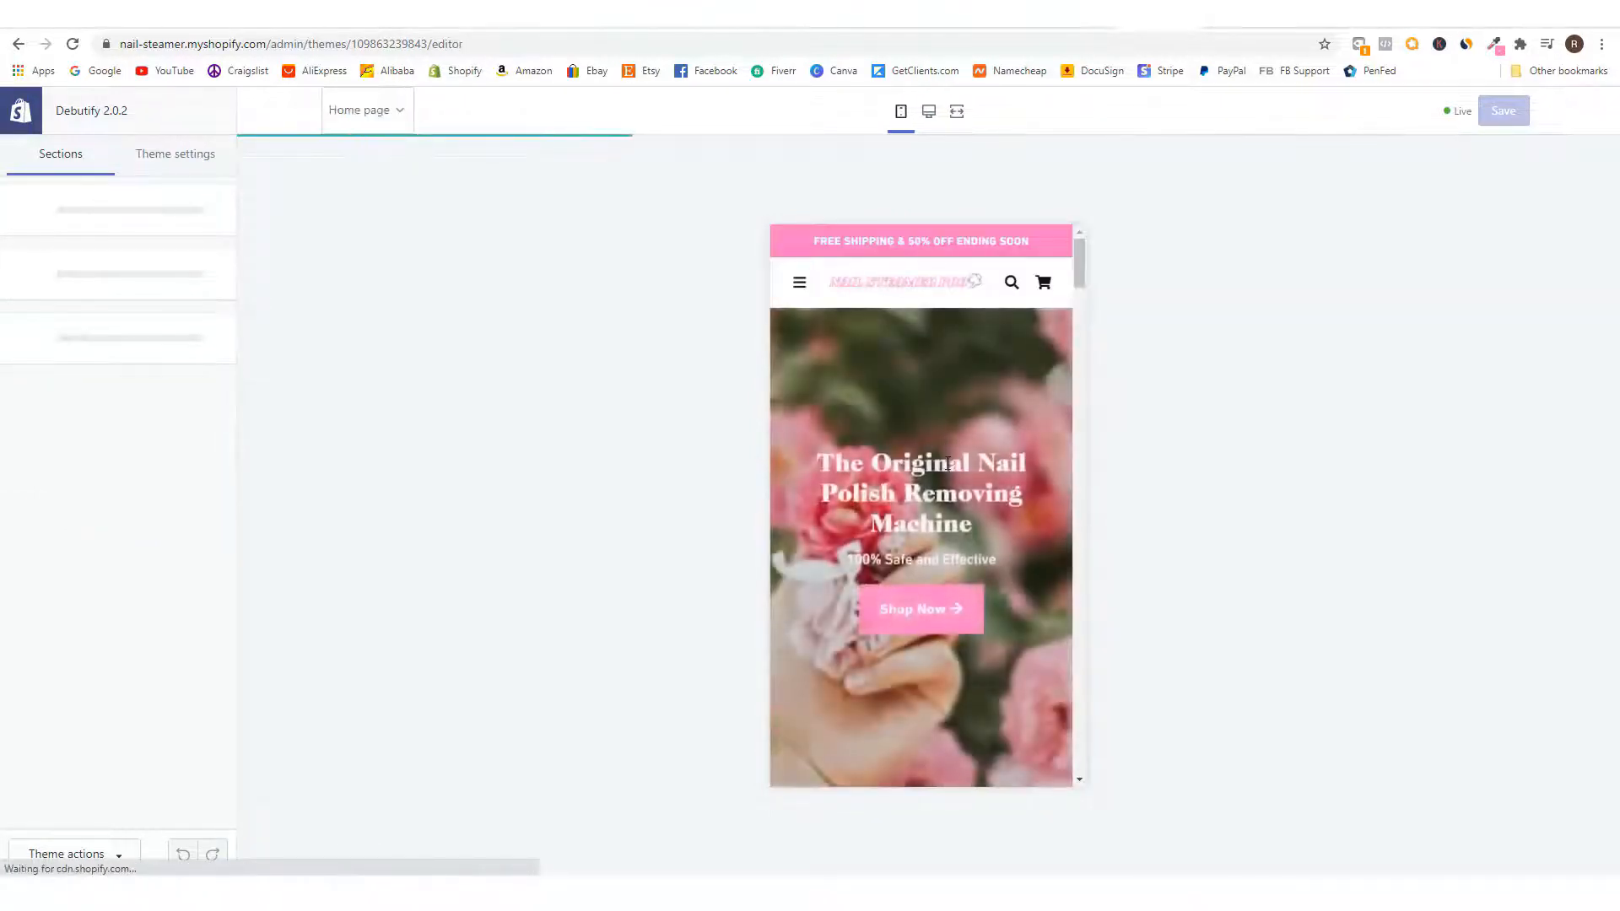
scroll(937, 490, down, 10)
scroll(947, 512, down, 10)
scroll(956, 526, up, 5)
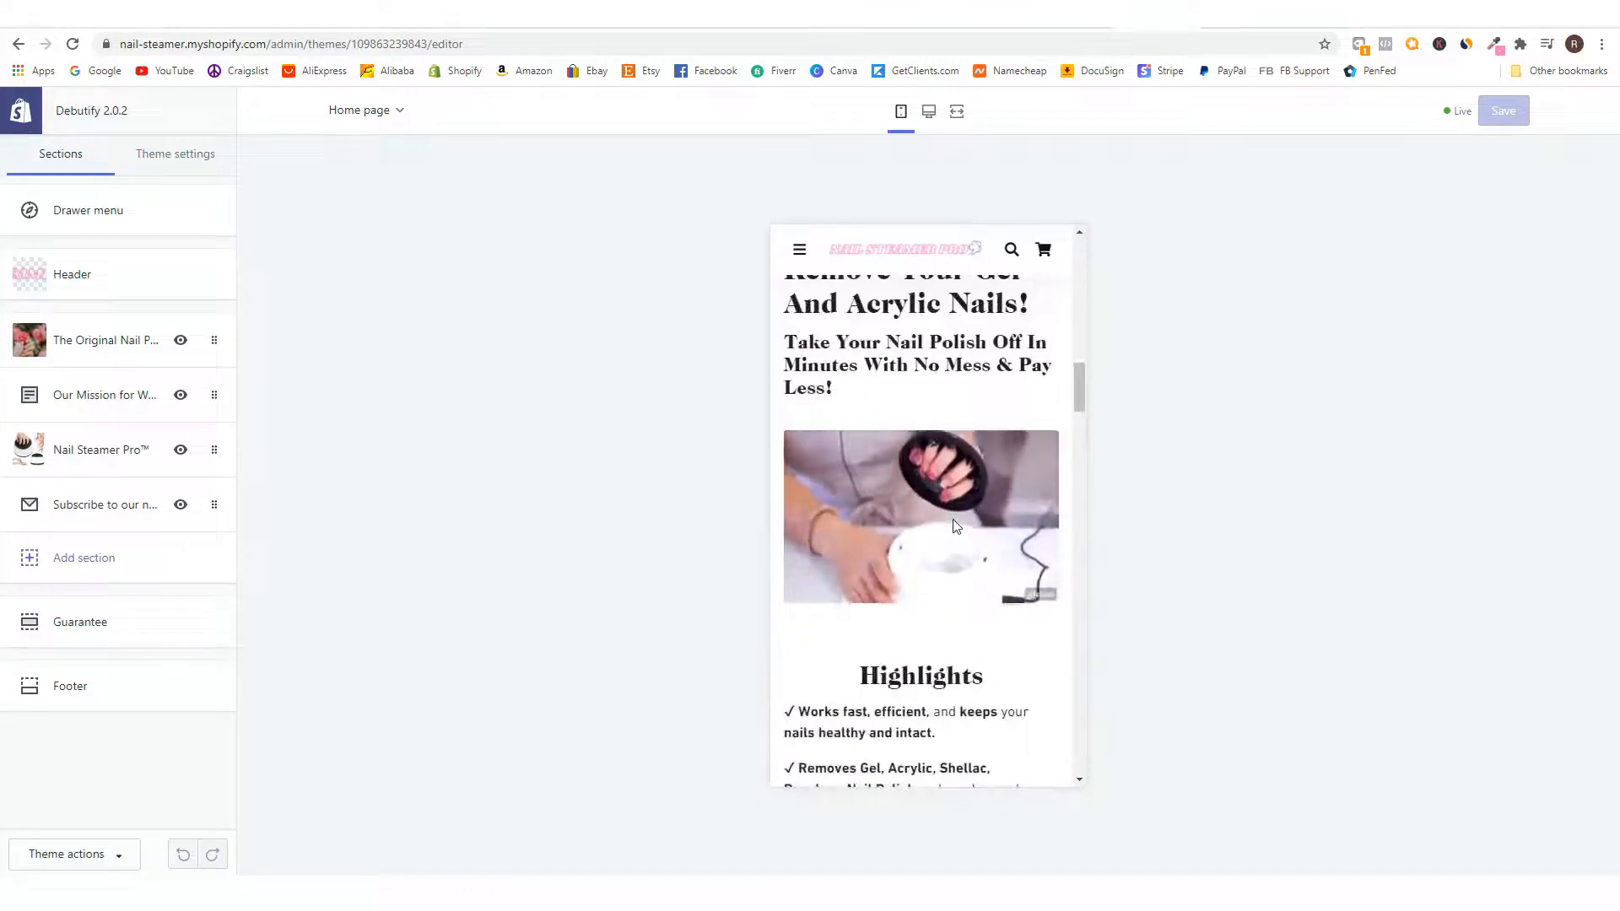
scroll(956, 527, up, 4)
scroll(957, 526, up, 3)
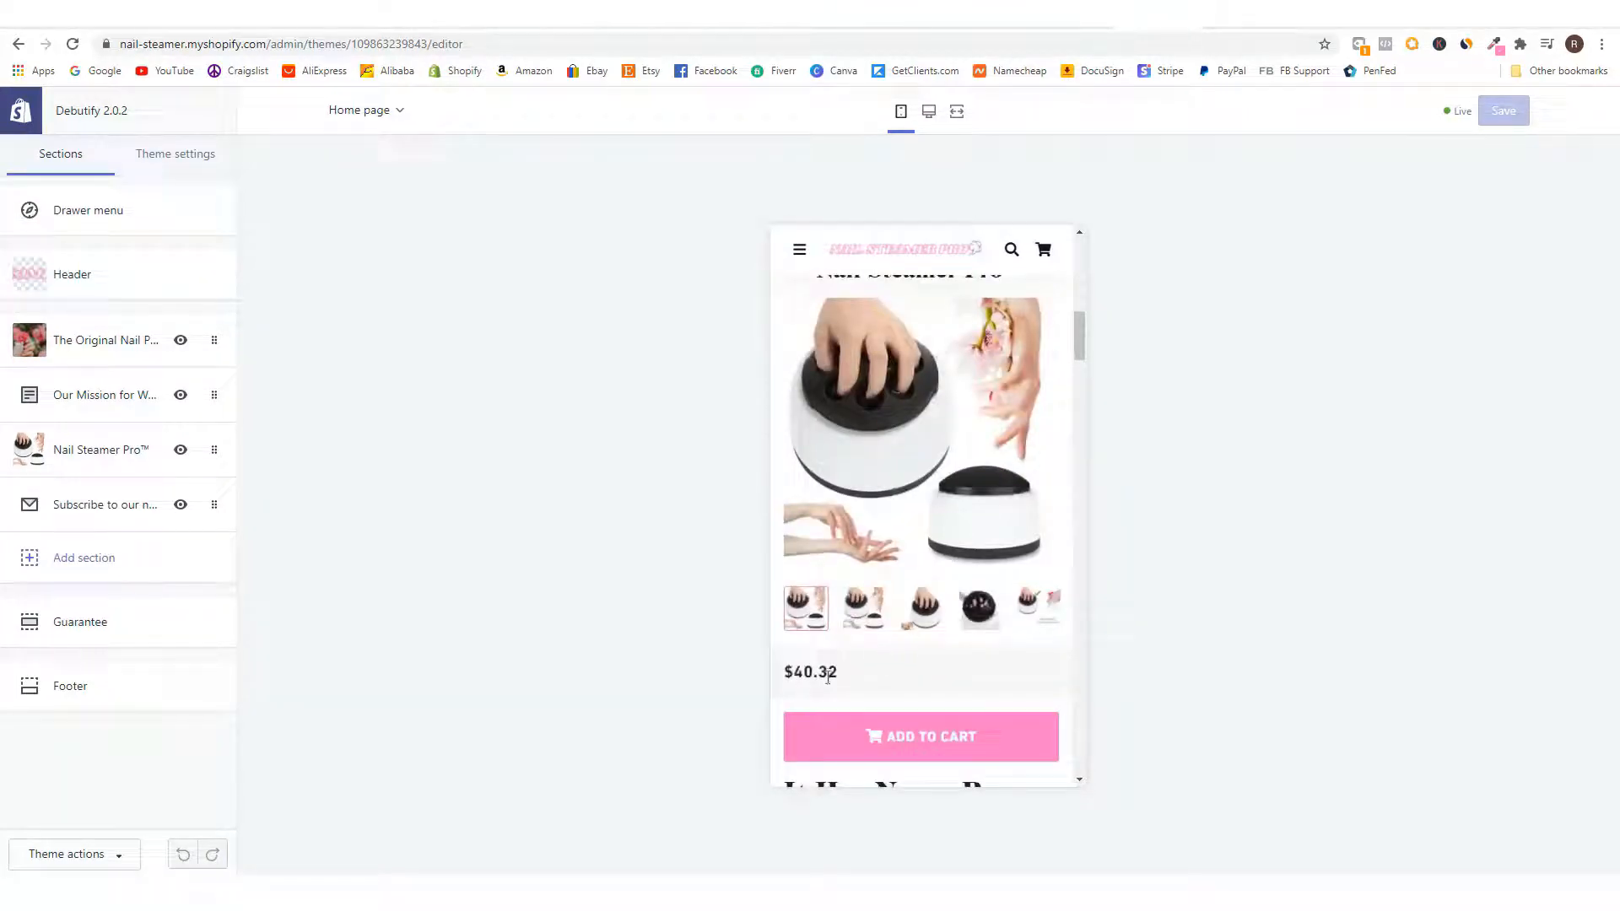
scroll(893, 671, up, 2)
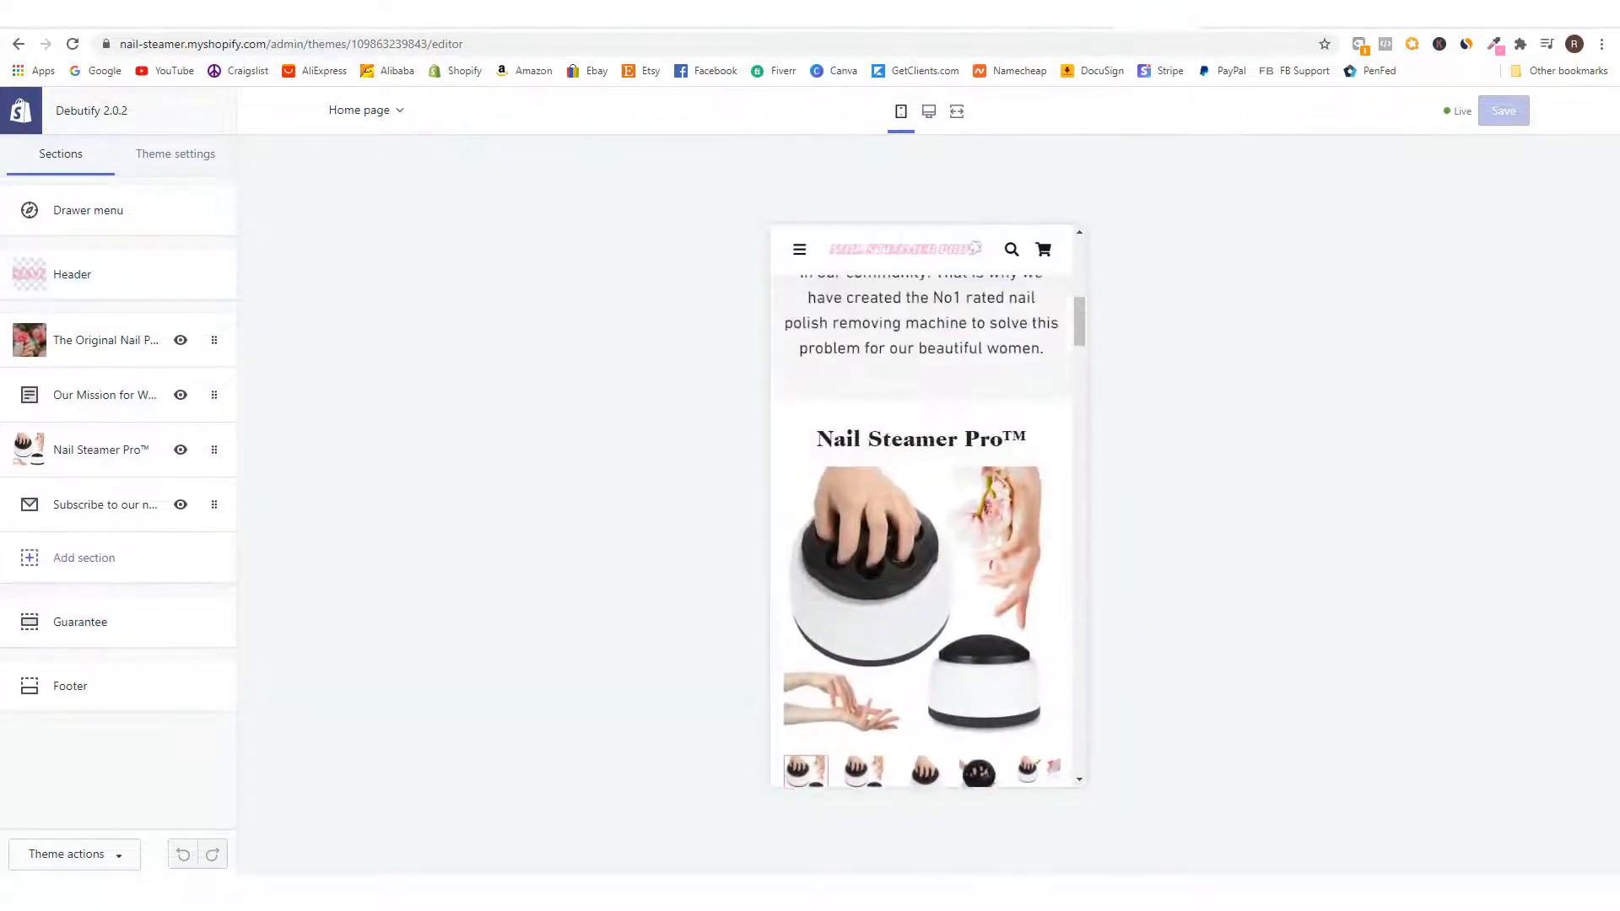
scroll(920, 530, down, 1)
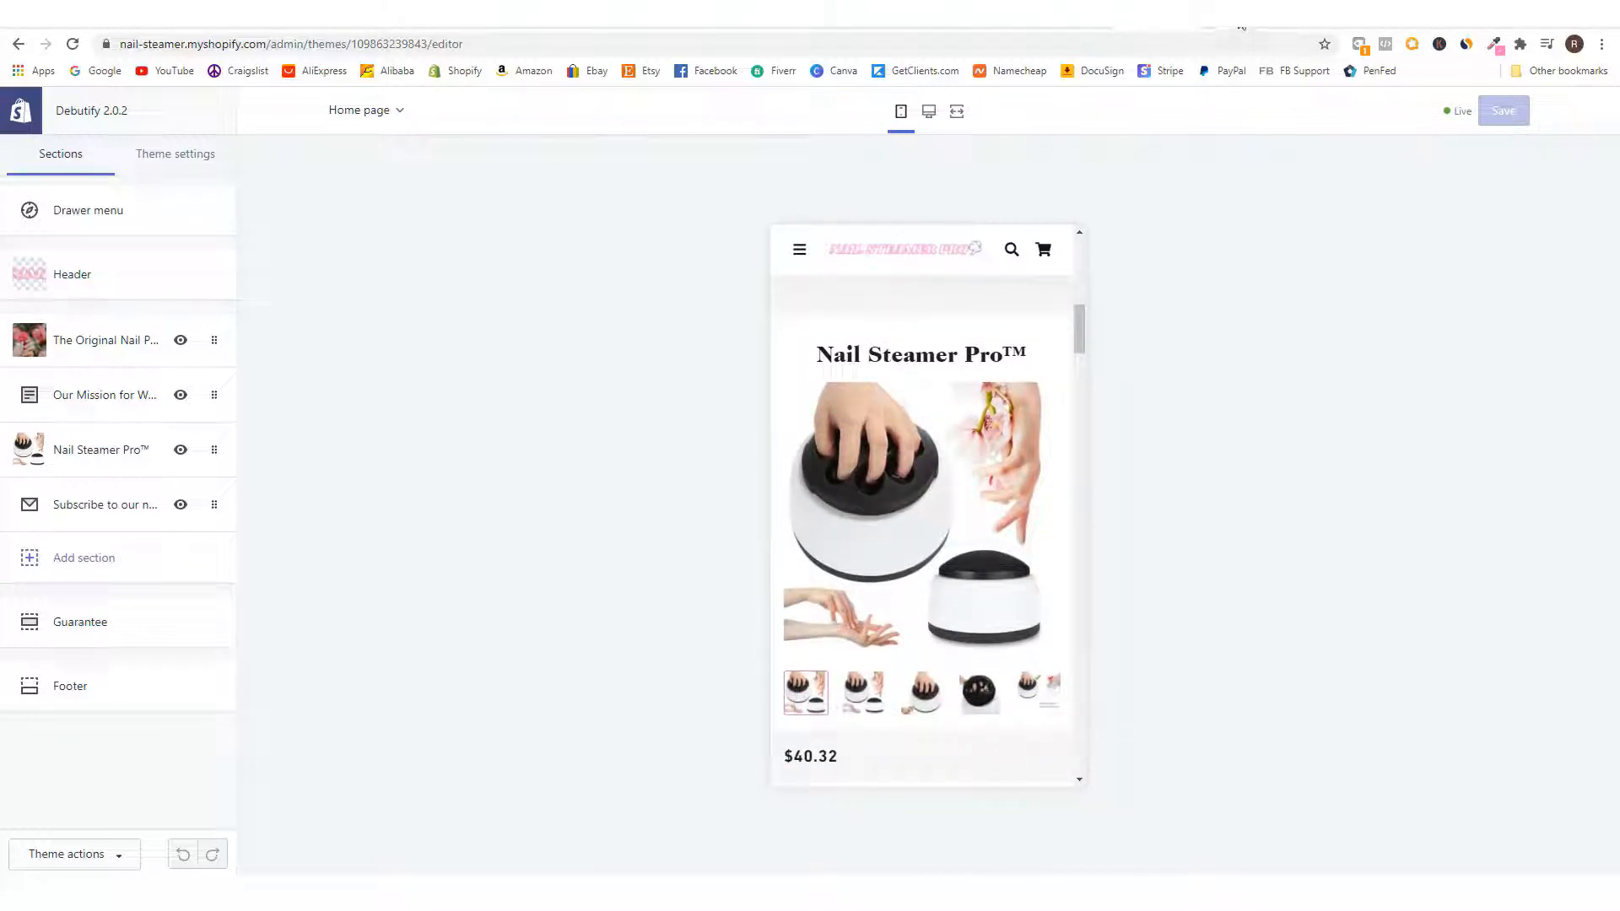
- Set the price of the Nail Steamer Pro™ product to 49.97 in the store admin
click(1240, 13)
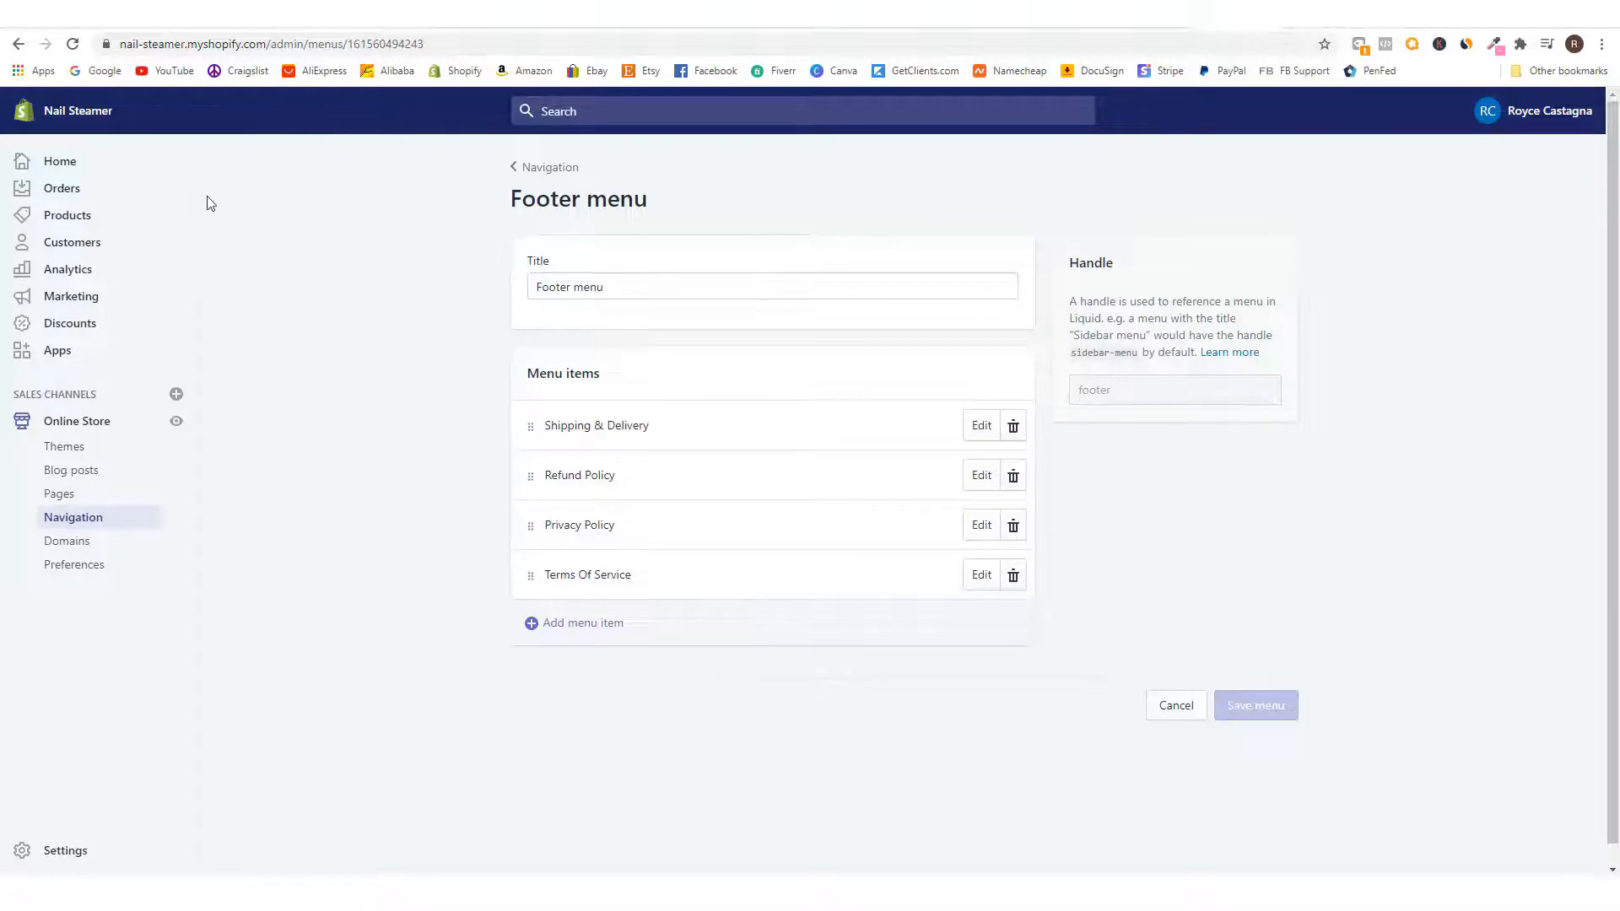
click(89, 221)
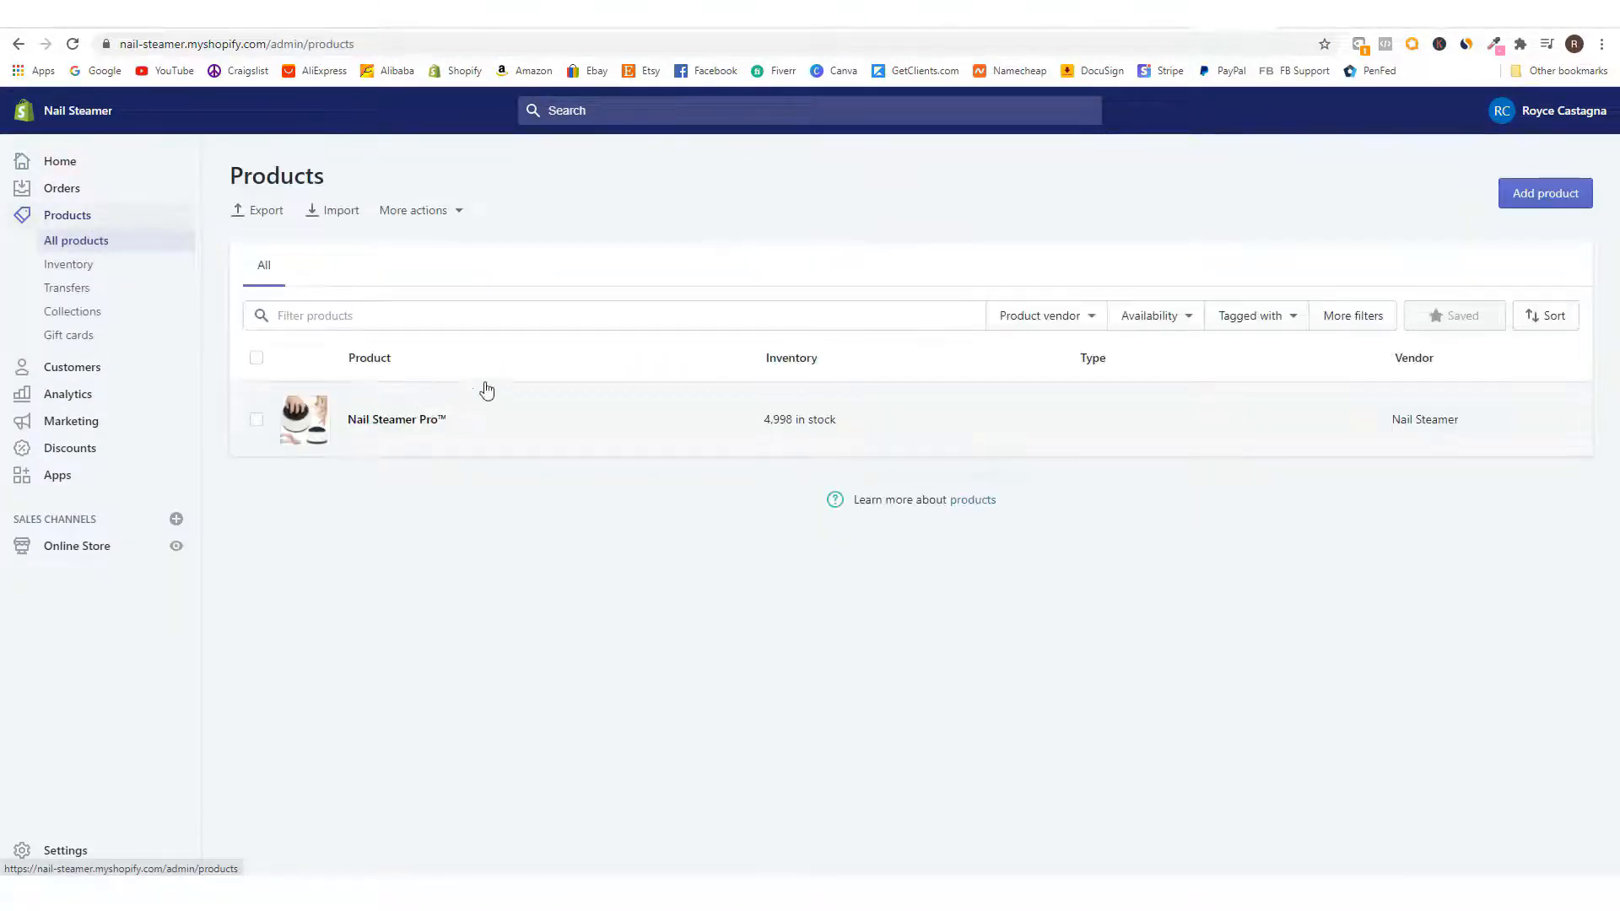
click(396, 422)
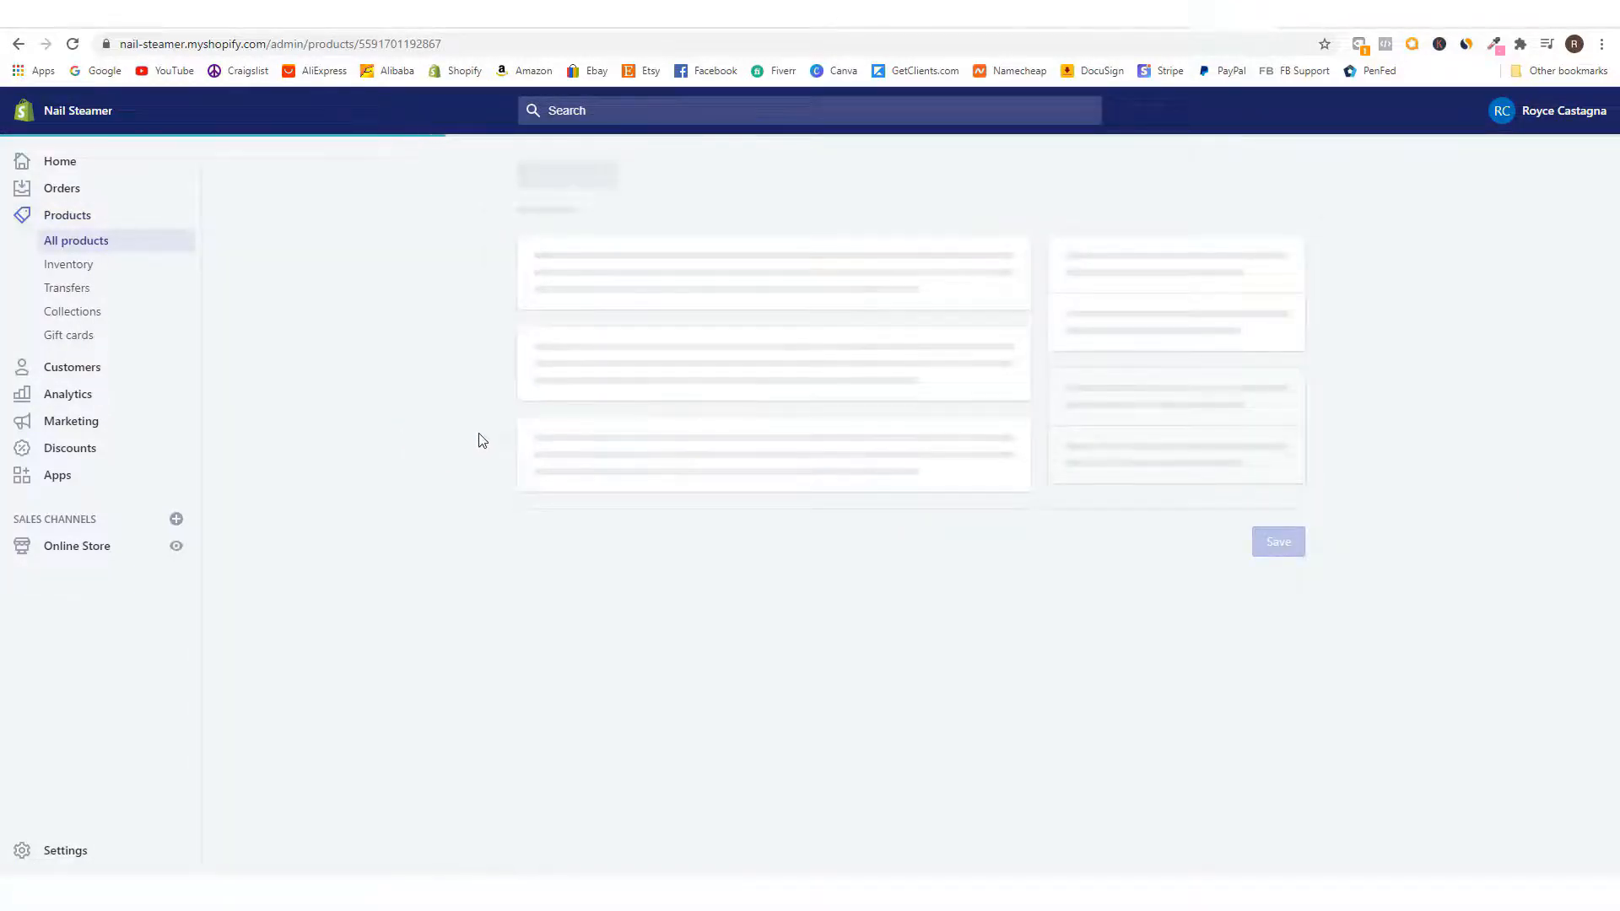
scroll(402, 464, down, 9)
scroll(387, 552, down, 2)
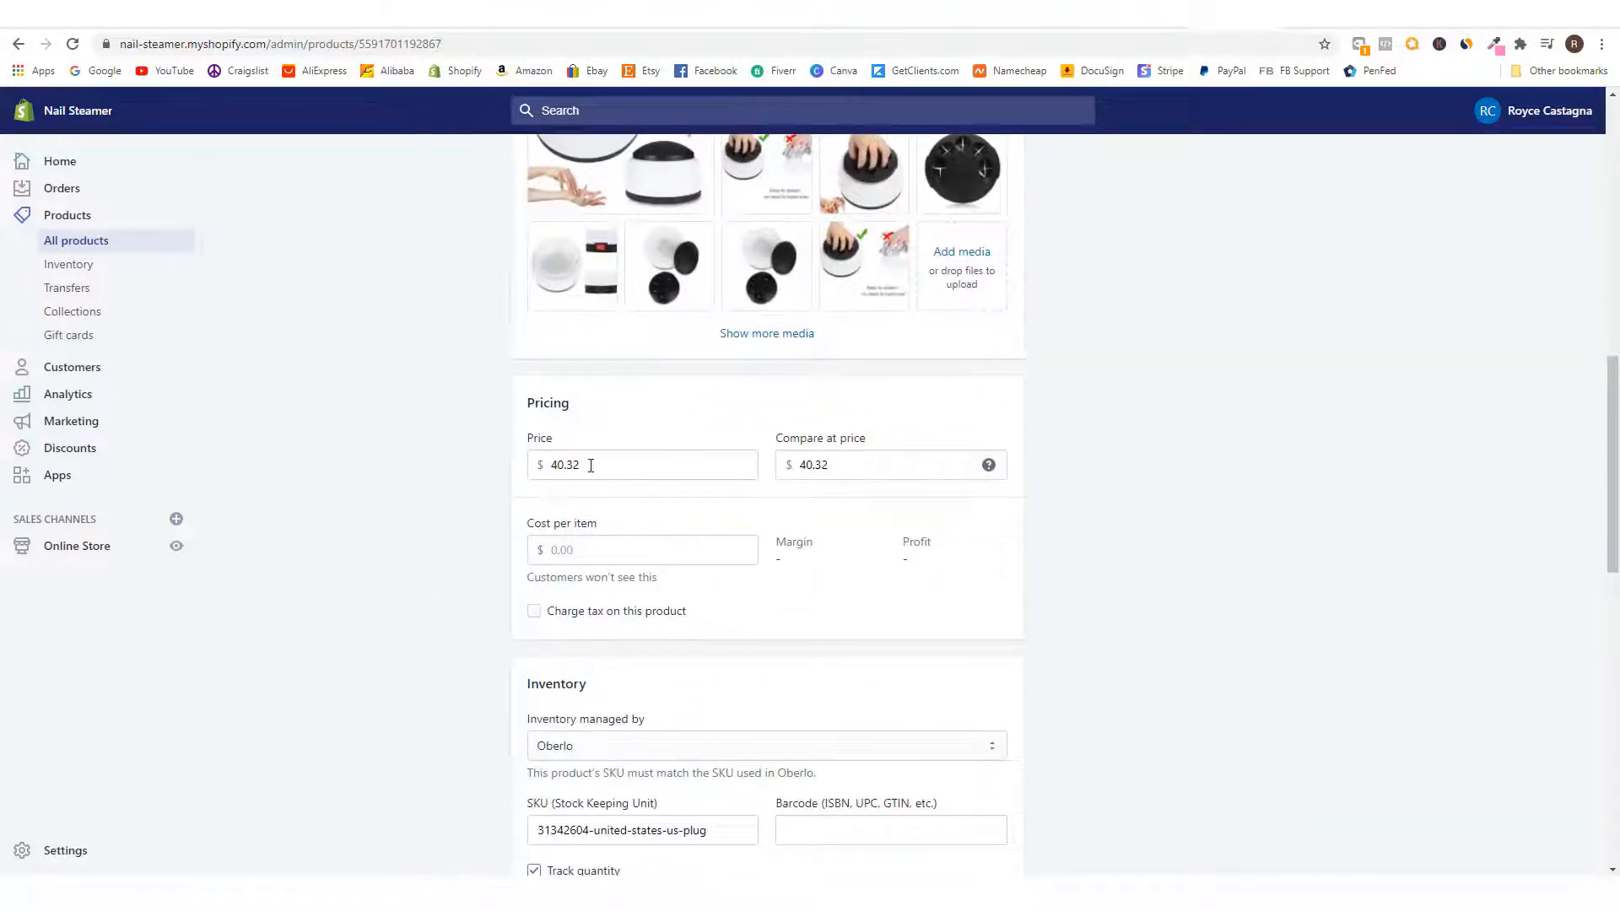
drag(602, 465, 543, 474)
key(BackSpace)
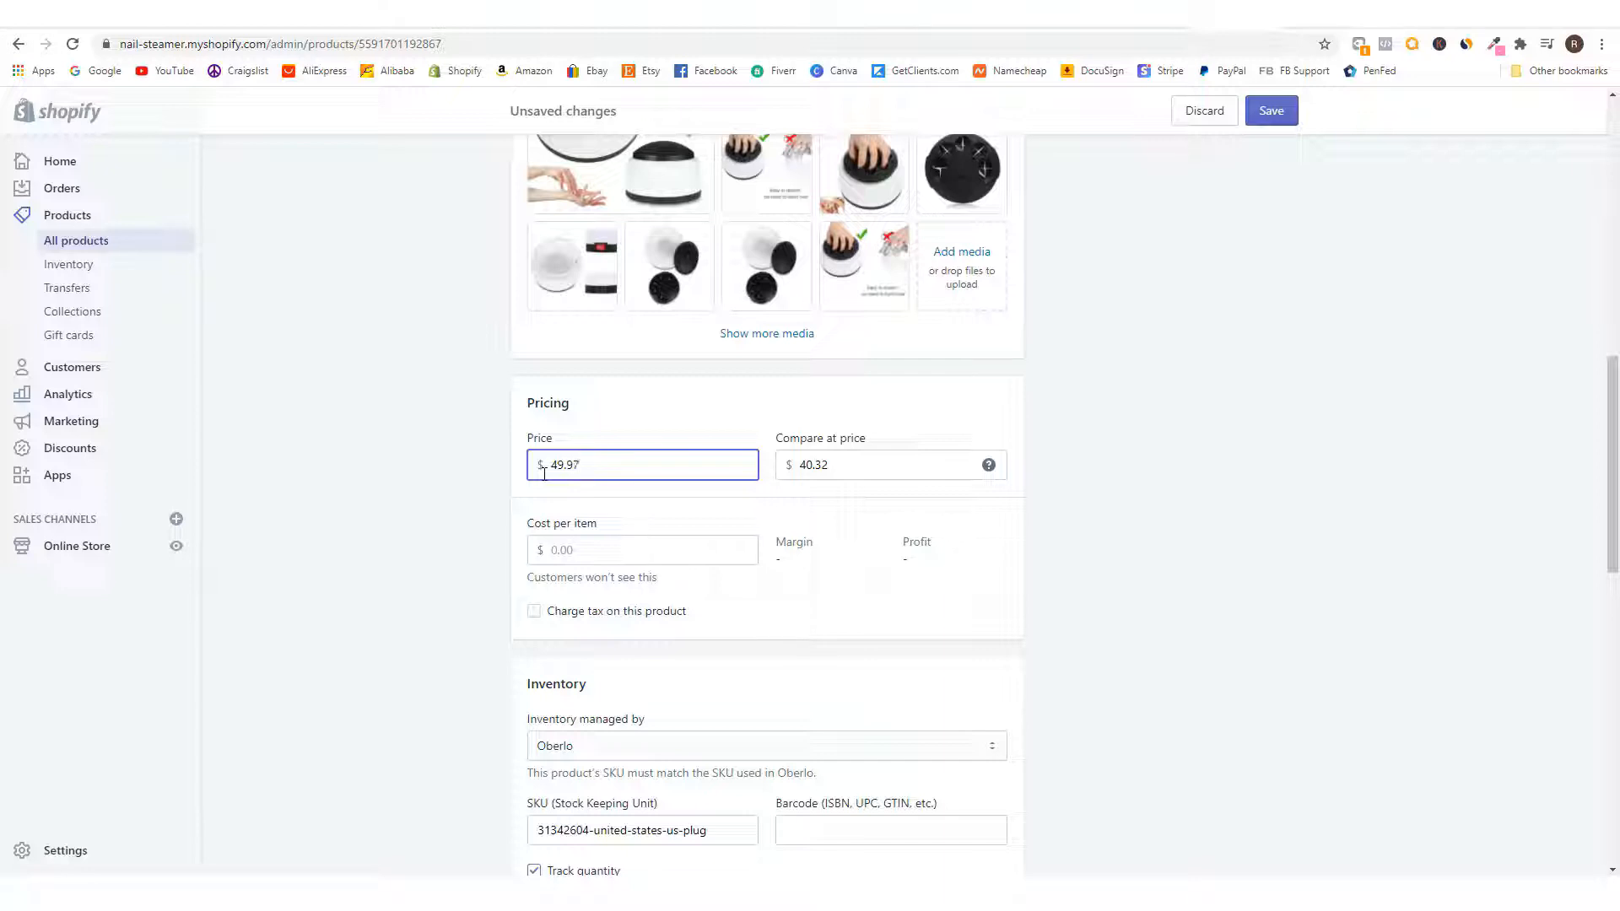
- Set the product's compare at price to 99.97
key(Tab)
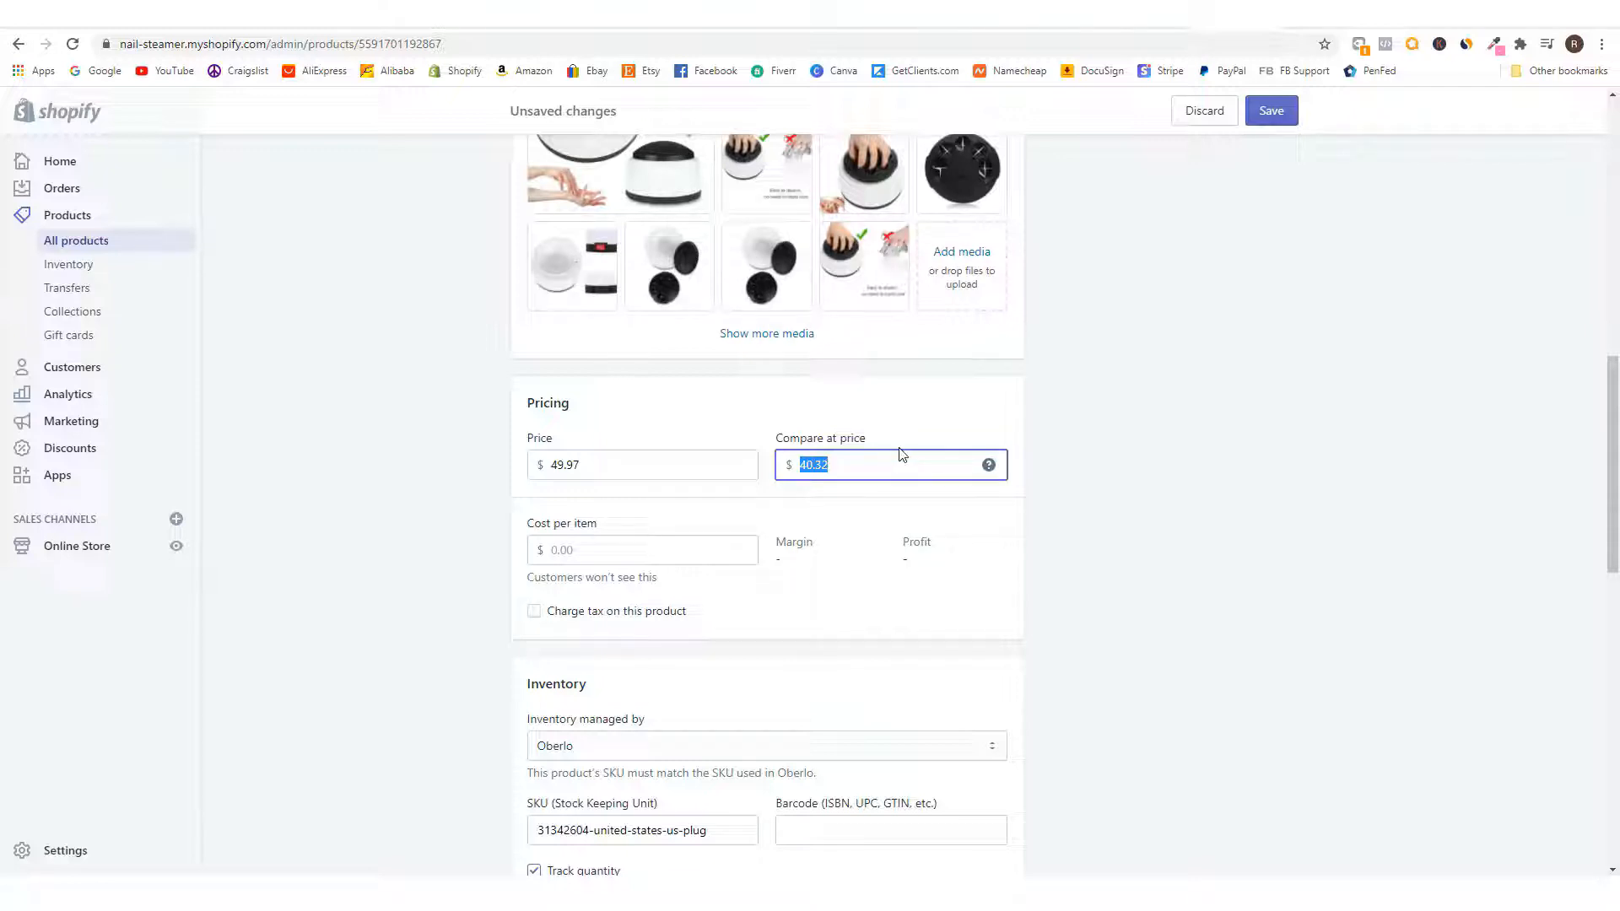
text(99.97)
scroll(758, 594, down, 1)
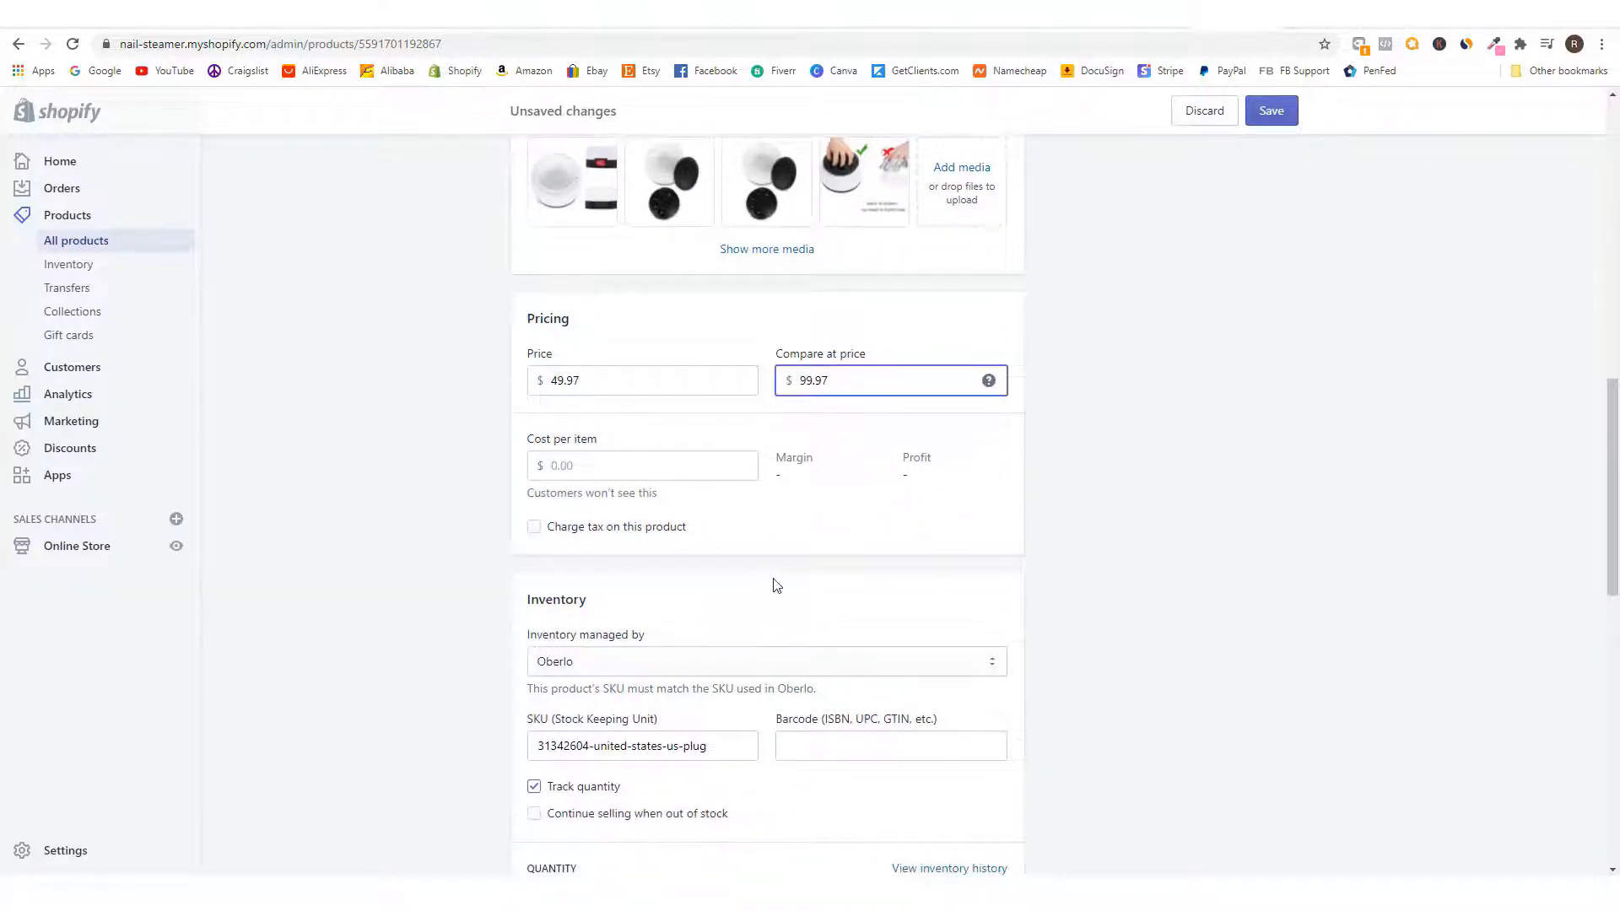
- Delete the duplicate images from the product's media, starting with the second image
scroll(799, 582, up, 5)
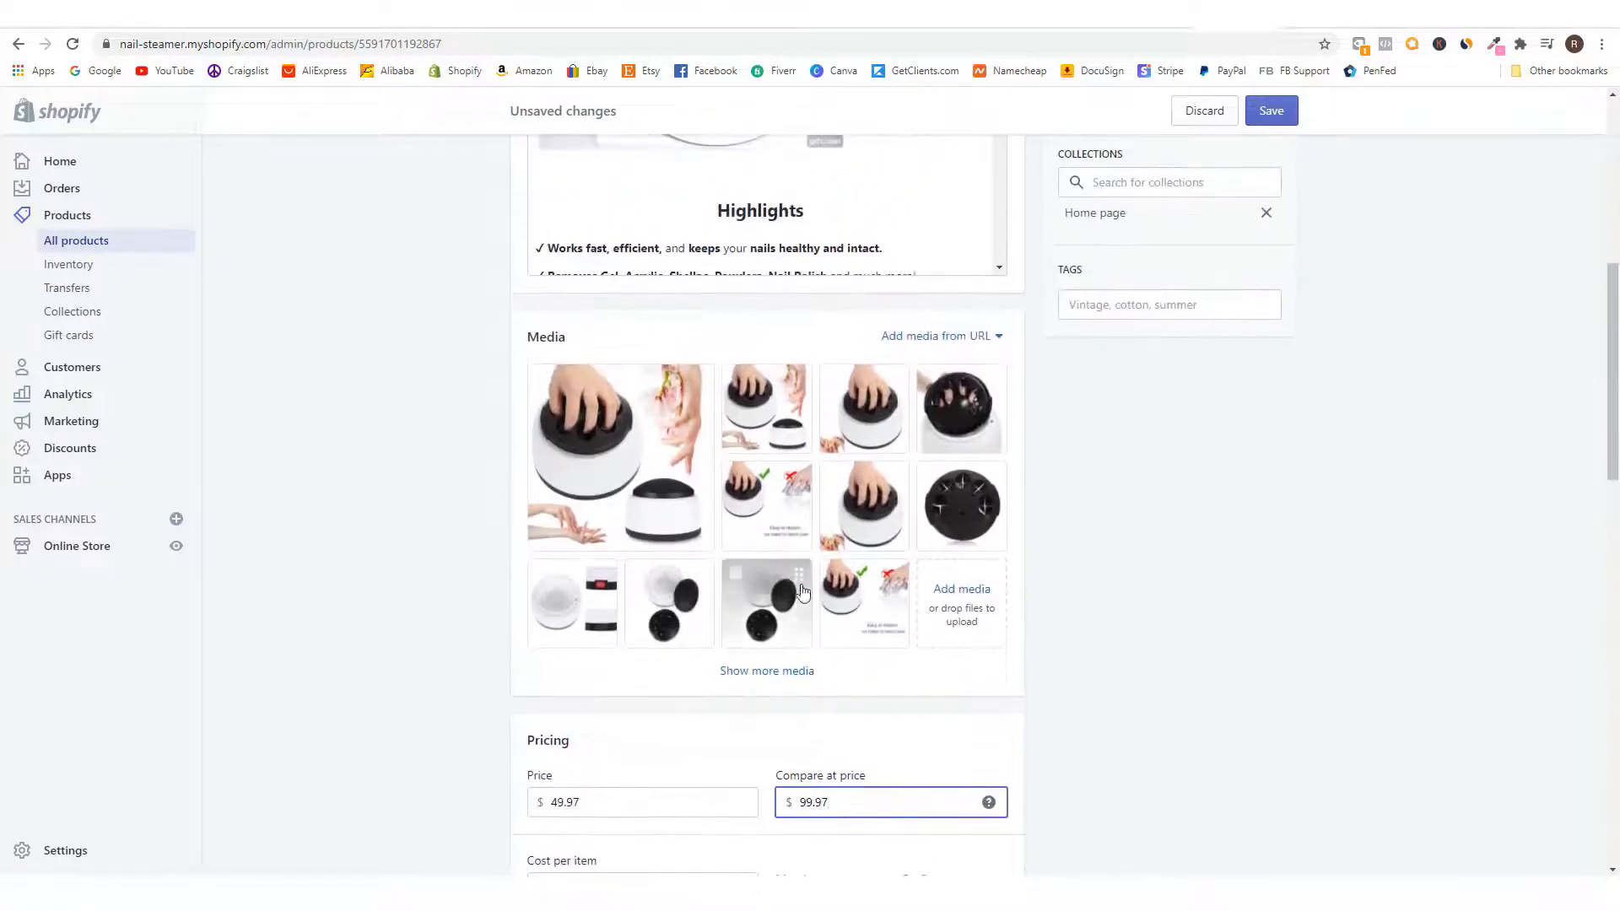
click(793, 429)
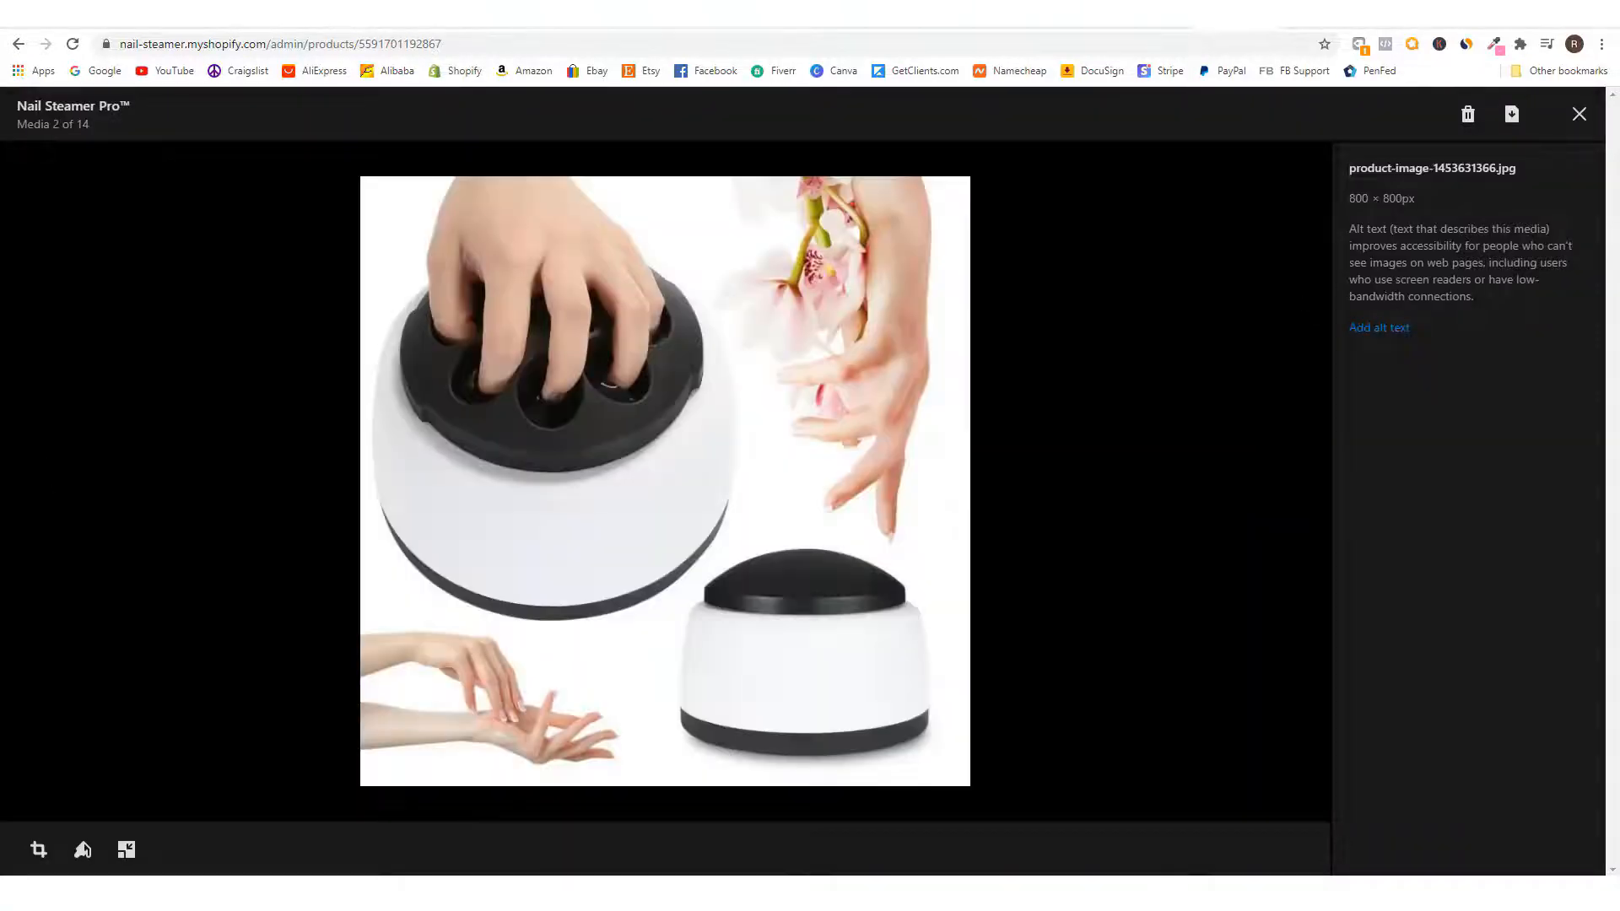
click(1469, 119)
click(969, 530)
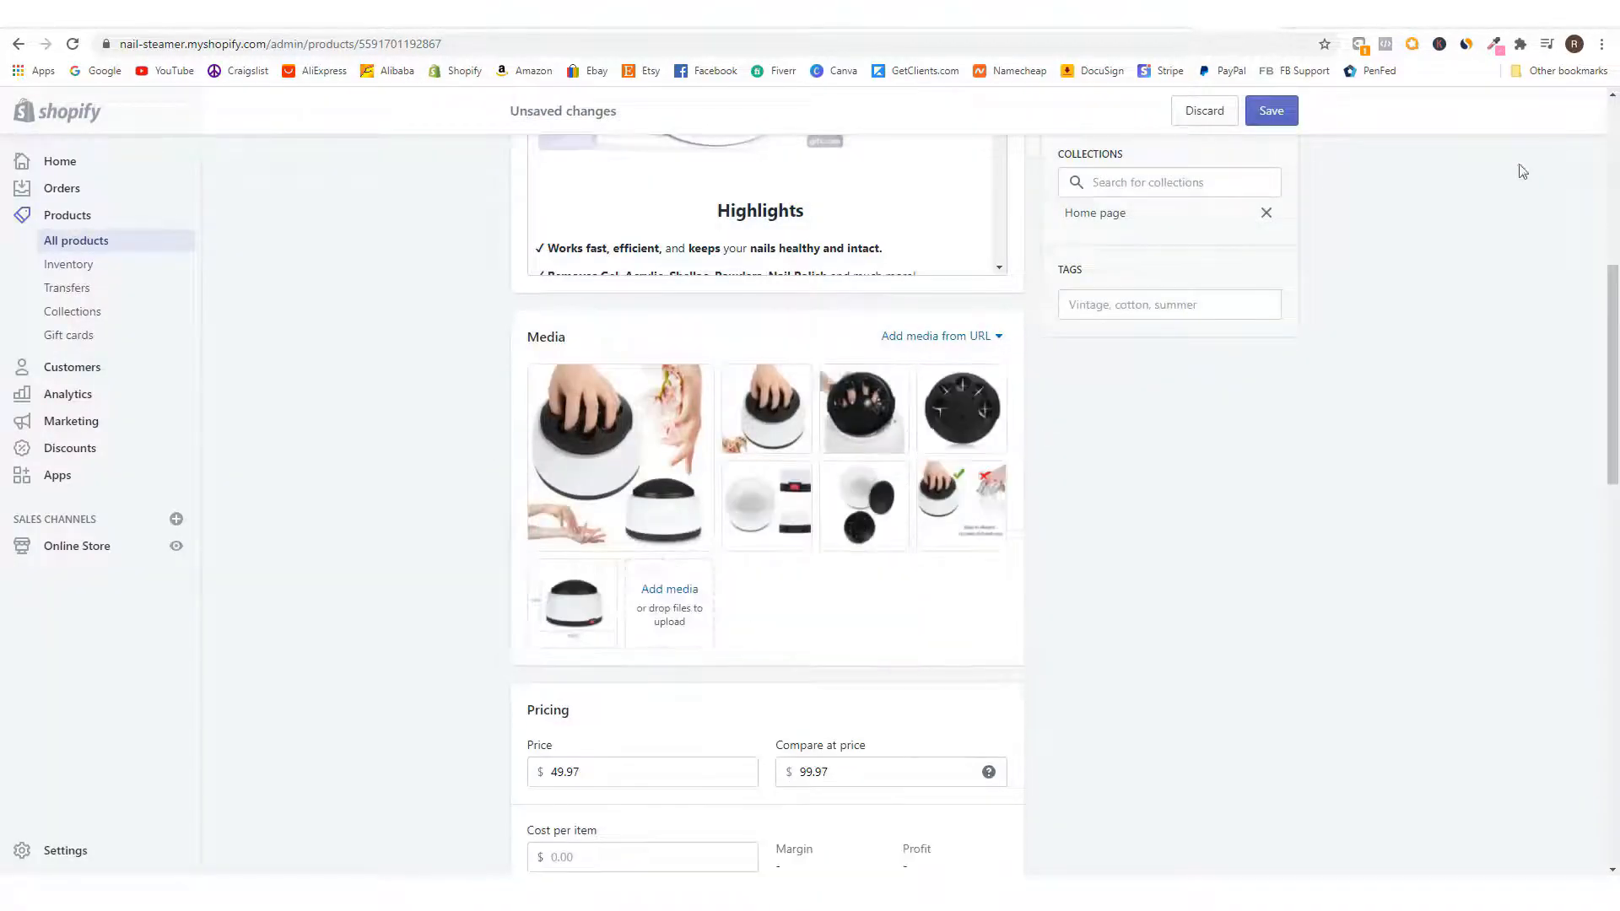
- Paint over the "Easy to disarm" caption on the seventh product image with an enlarged white (#ffffff) brush and keep the edit
mouse_move(972, 435)
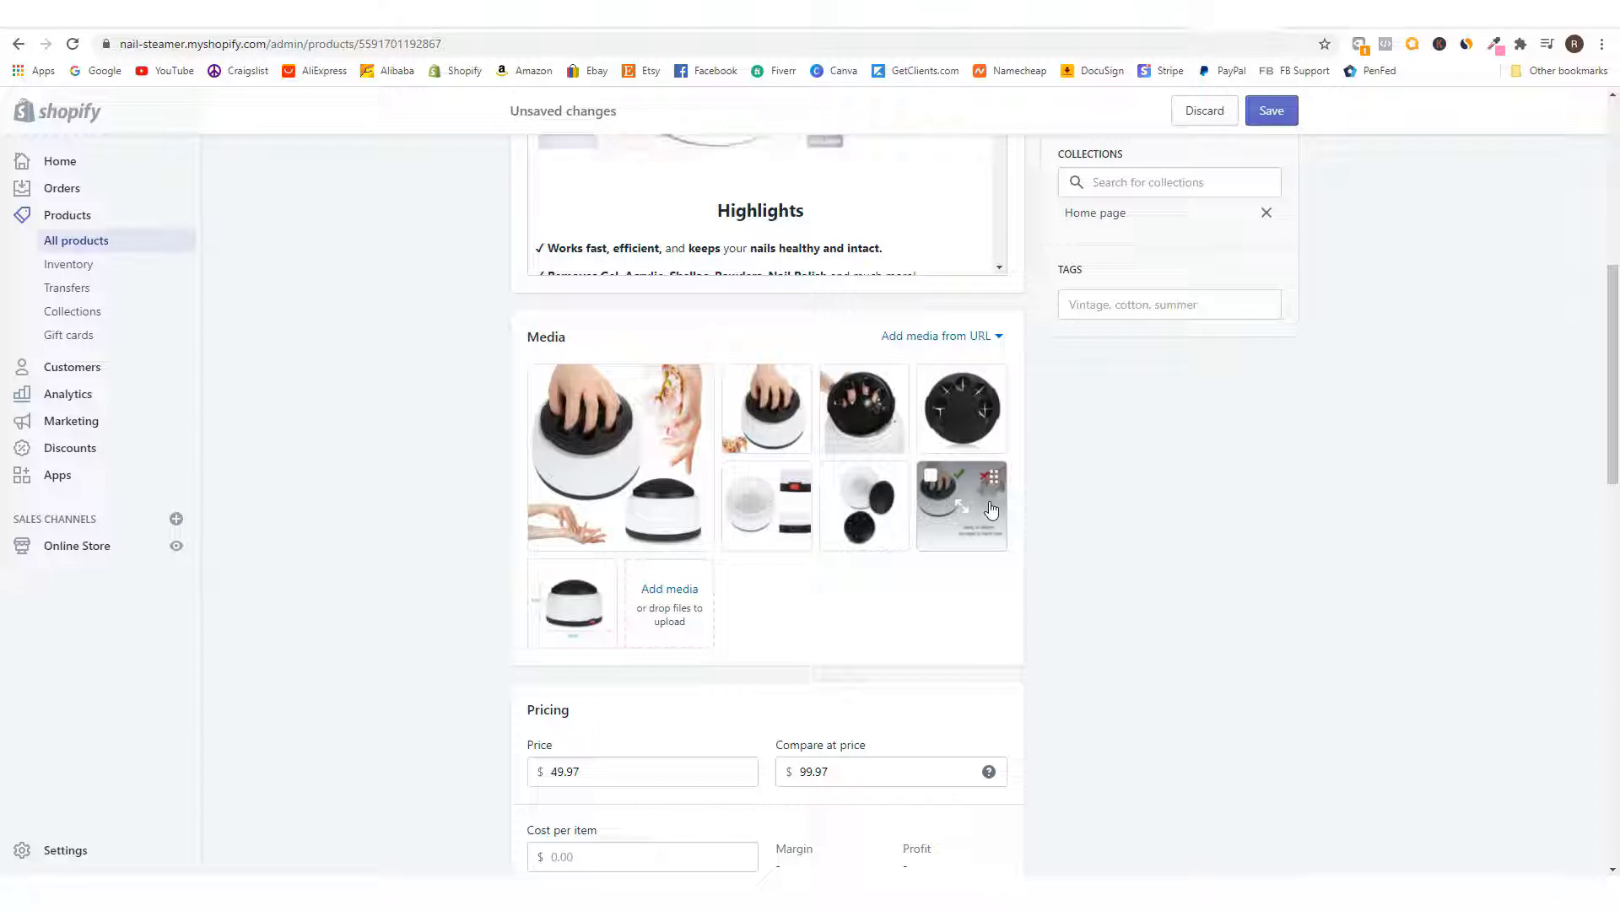
click(962, 524)
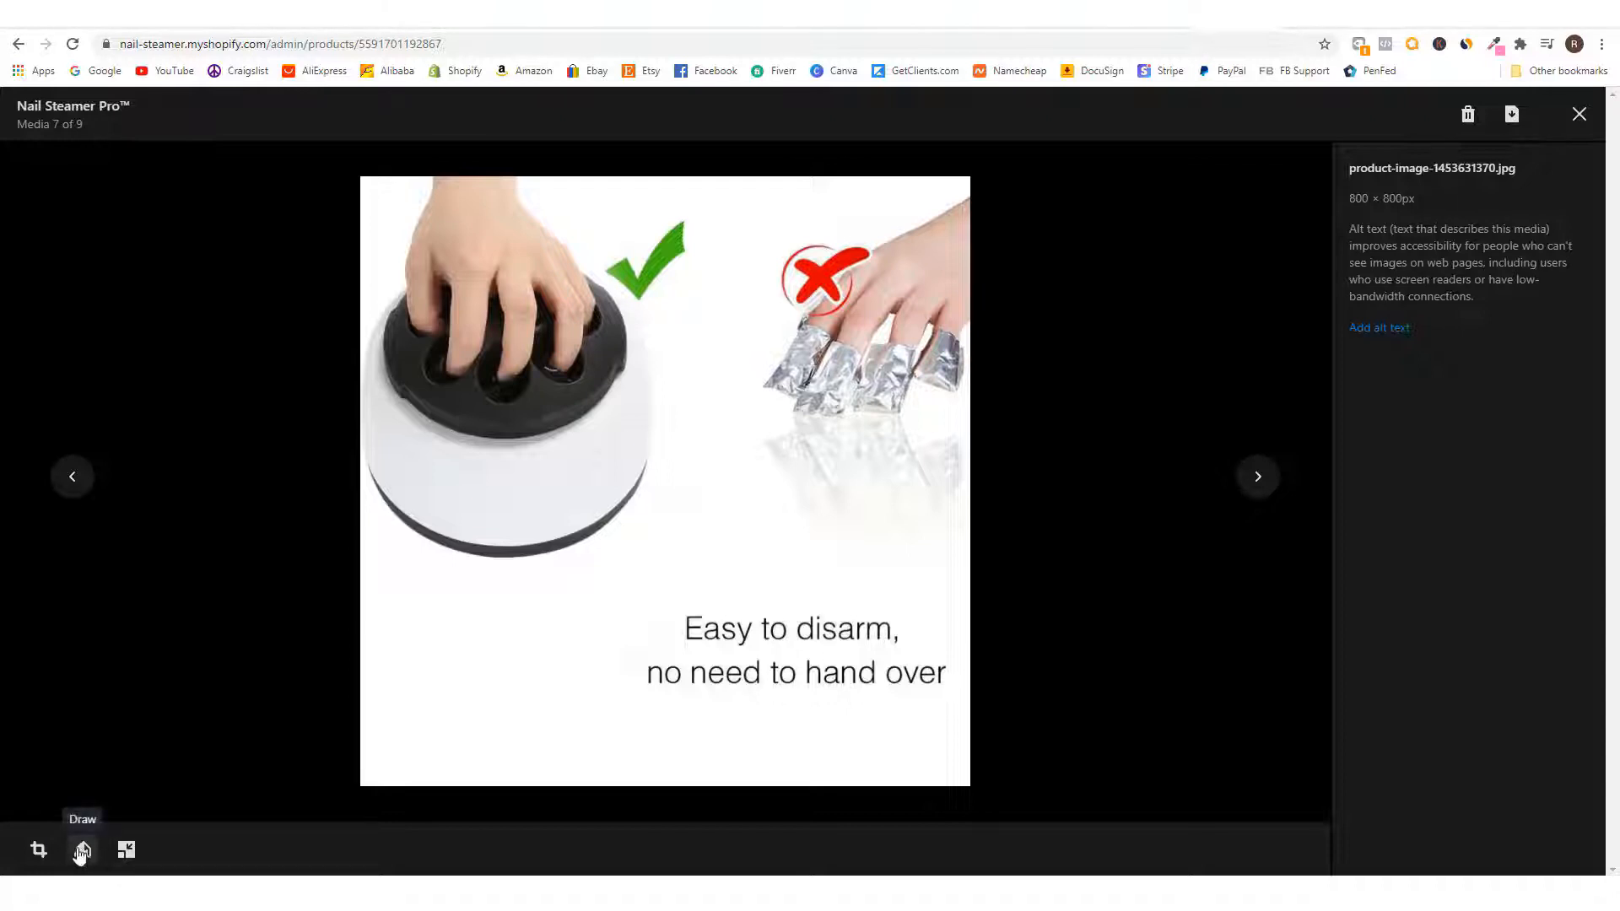
click(83, 850)
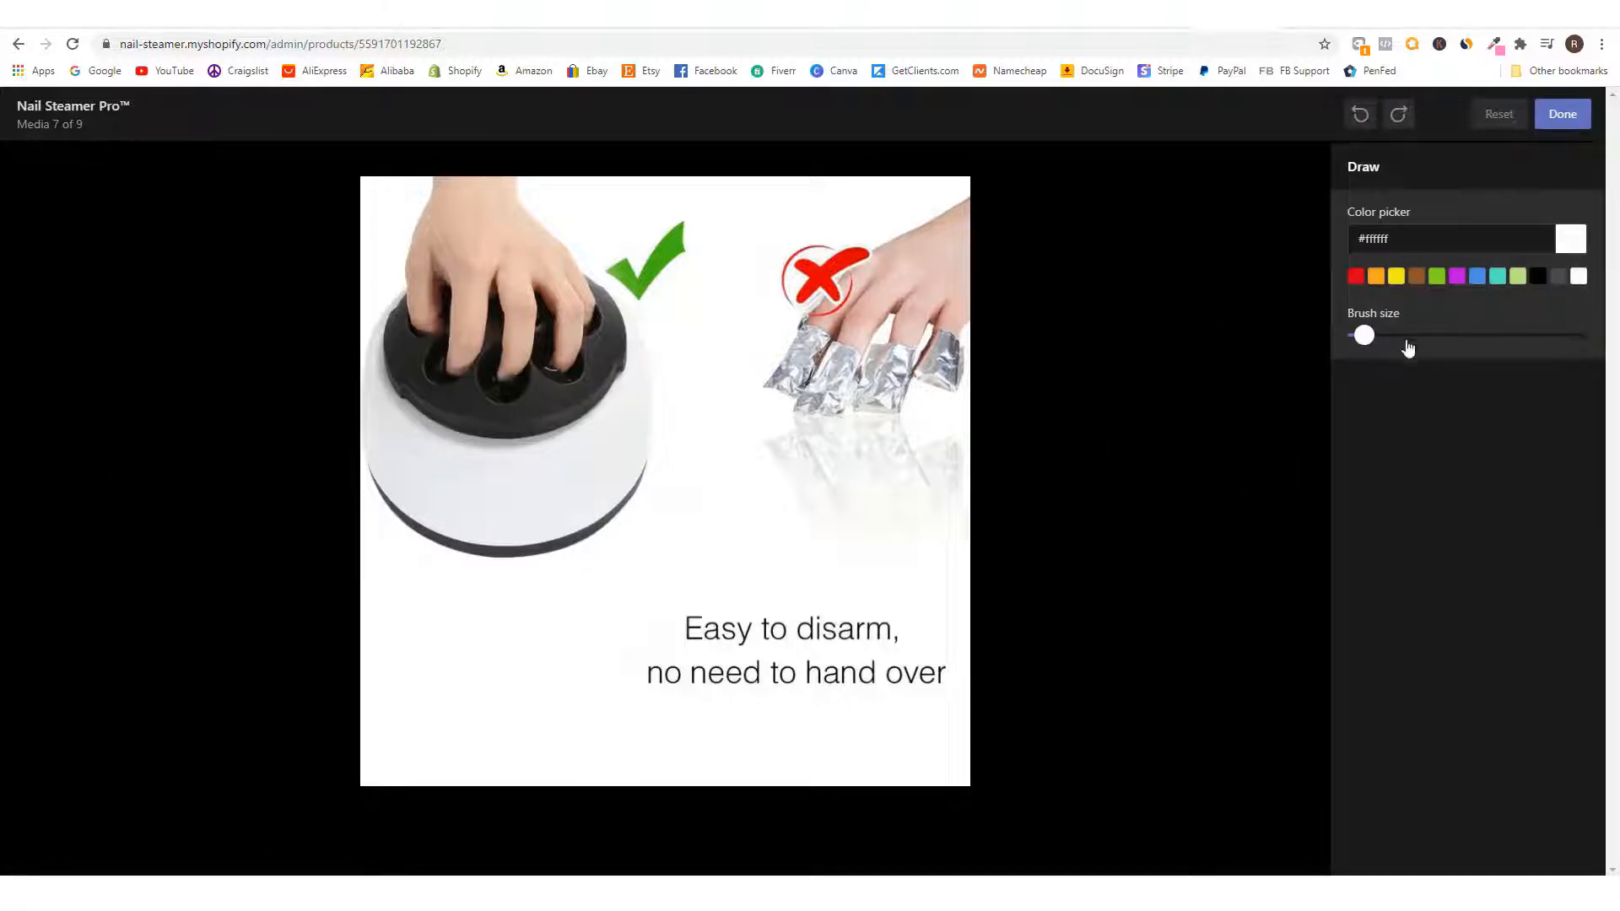
drag(1365, 335, 1478, 335)
mouse_move(726, 633)
mouse_down()
mouse_move(878, 631)
mouse_move(810, 674)
mouse_move(648, 675)
mouse_move(716, 651)
mouse_up()
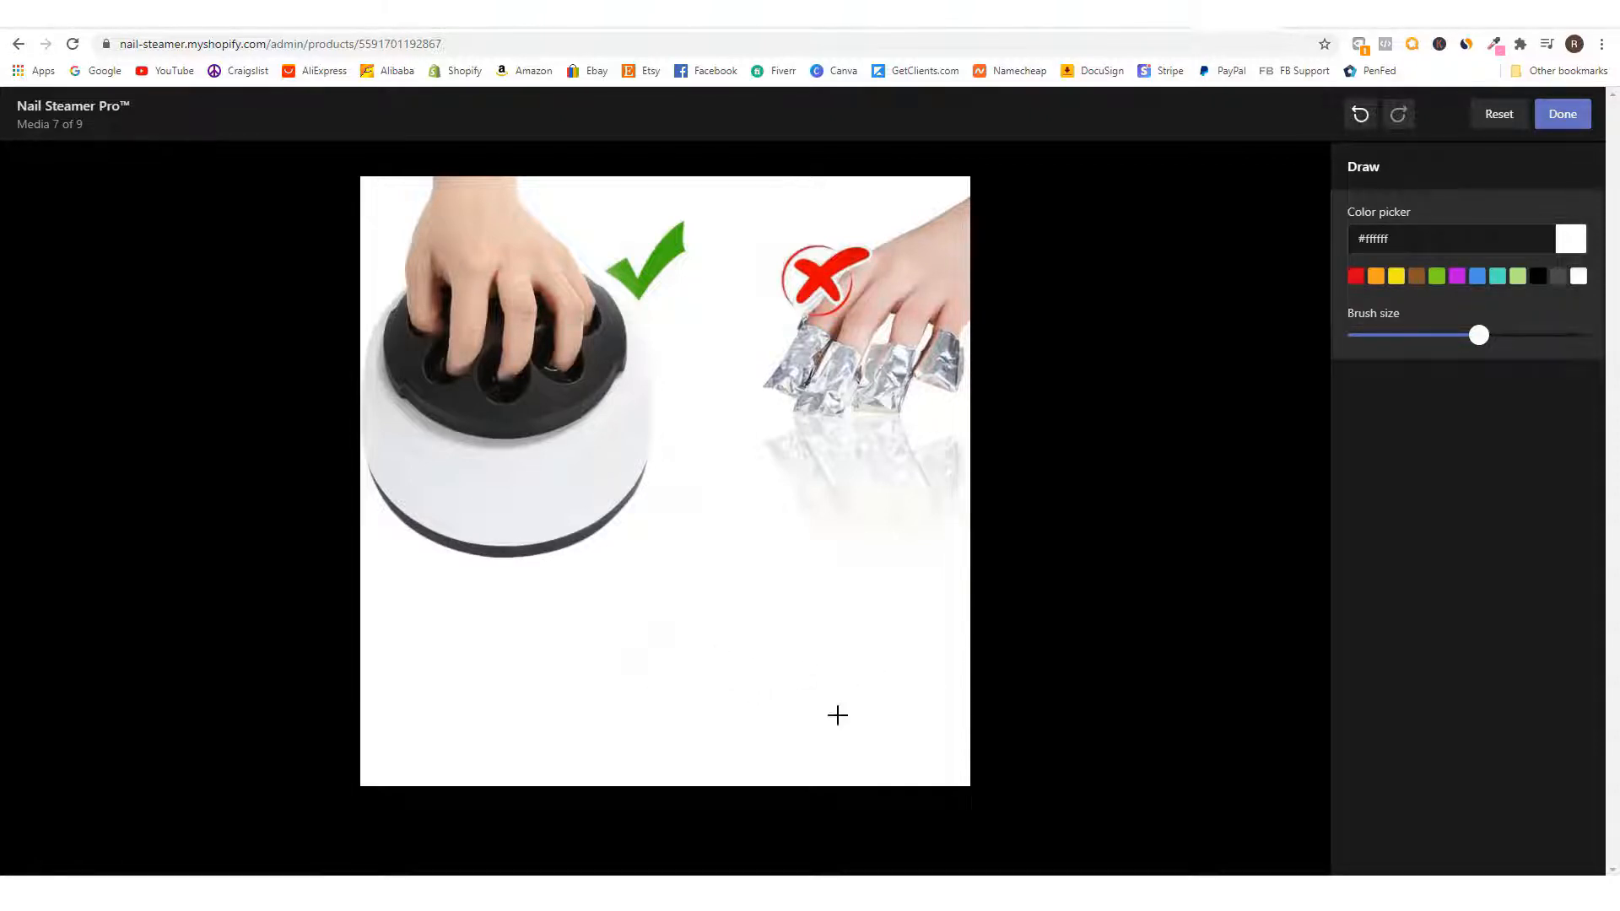
click(1558, 123)
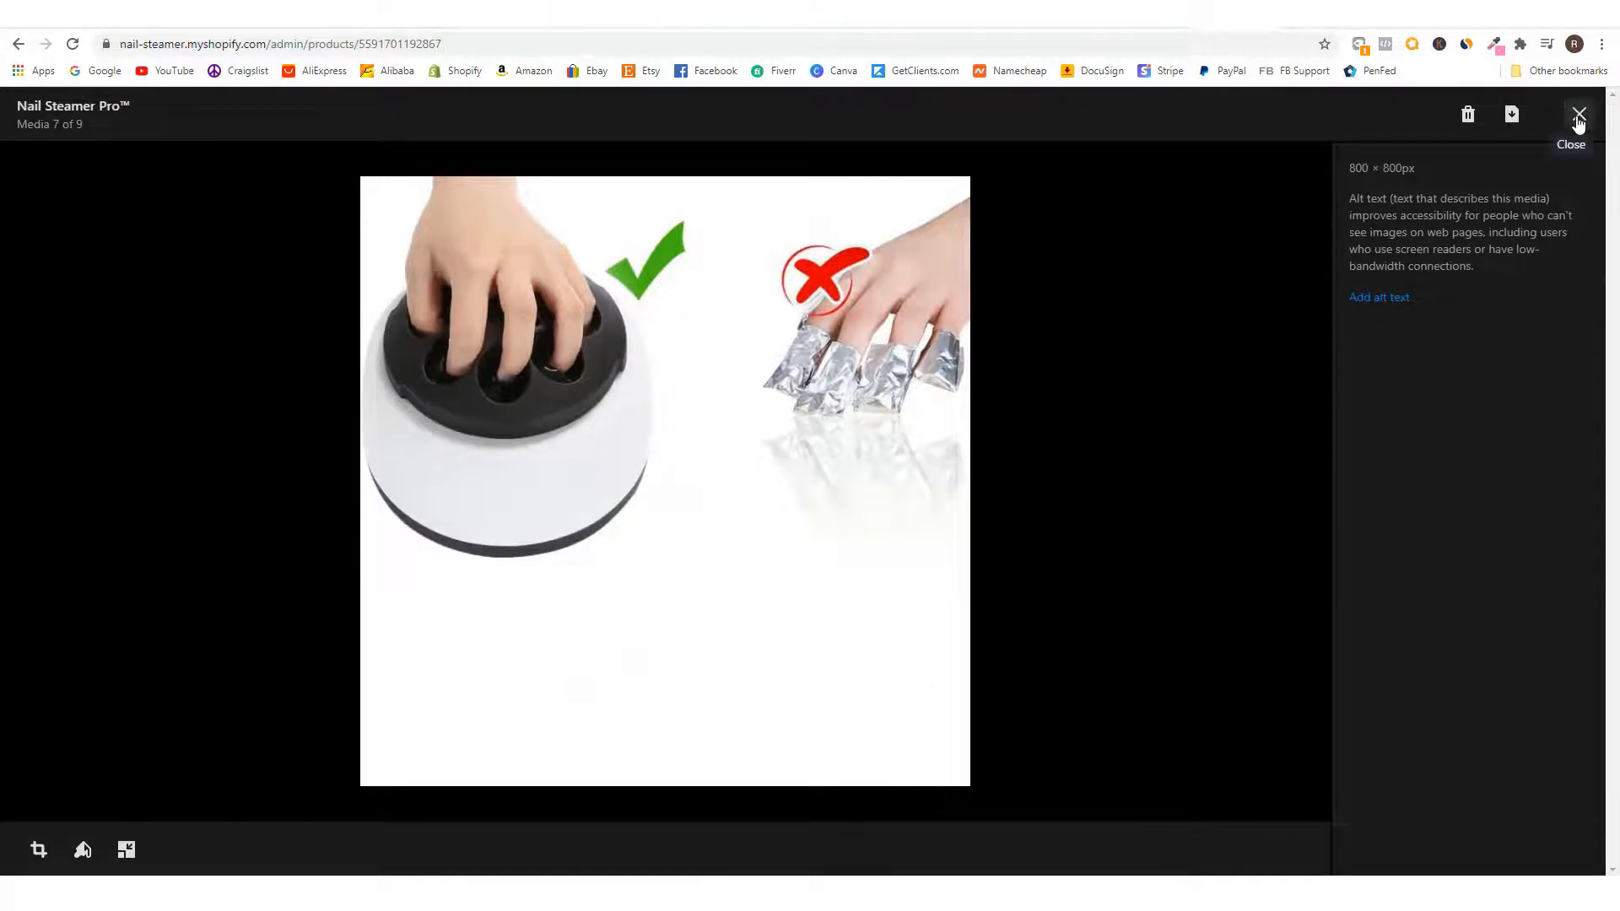
click(1576, 116)
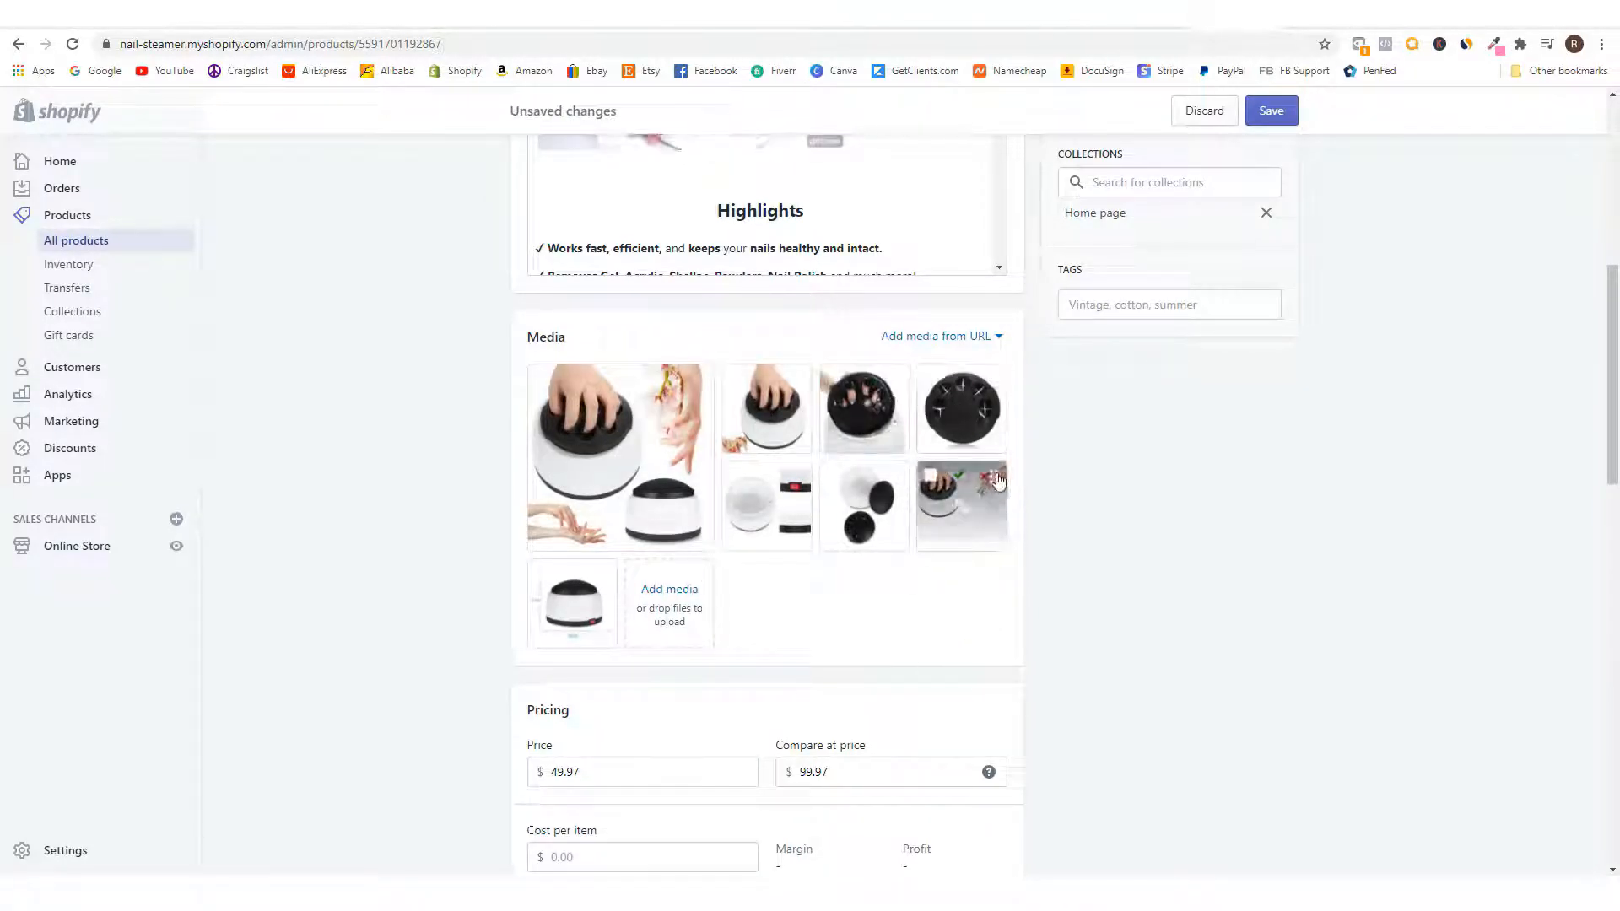
- Review the edited media, pricing and description, and save the Nail Steamer Pro™ product
mouse_move(959, 507)
mouse_down()
mouse_move(917, 501)
mouse_move(963, 507)
mouse_up()
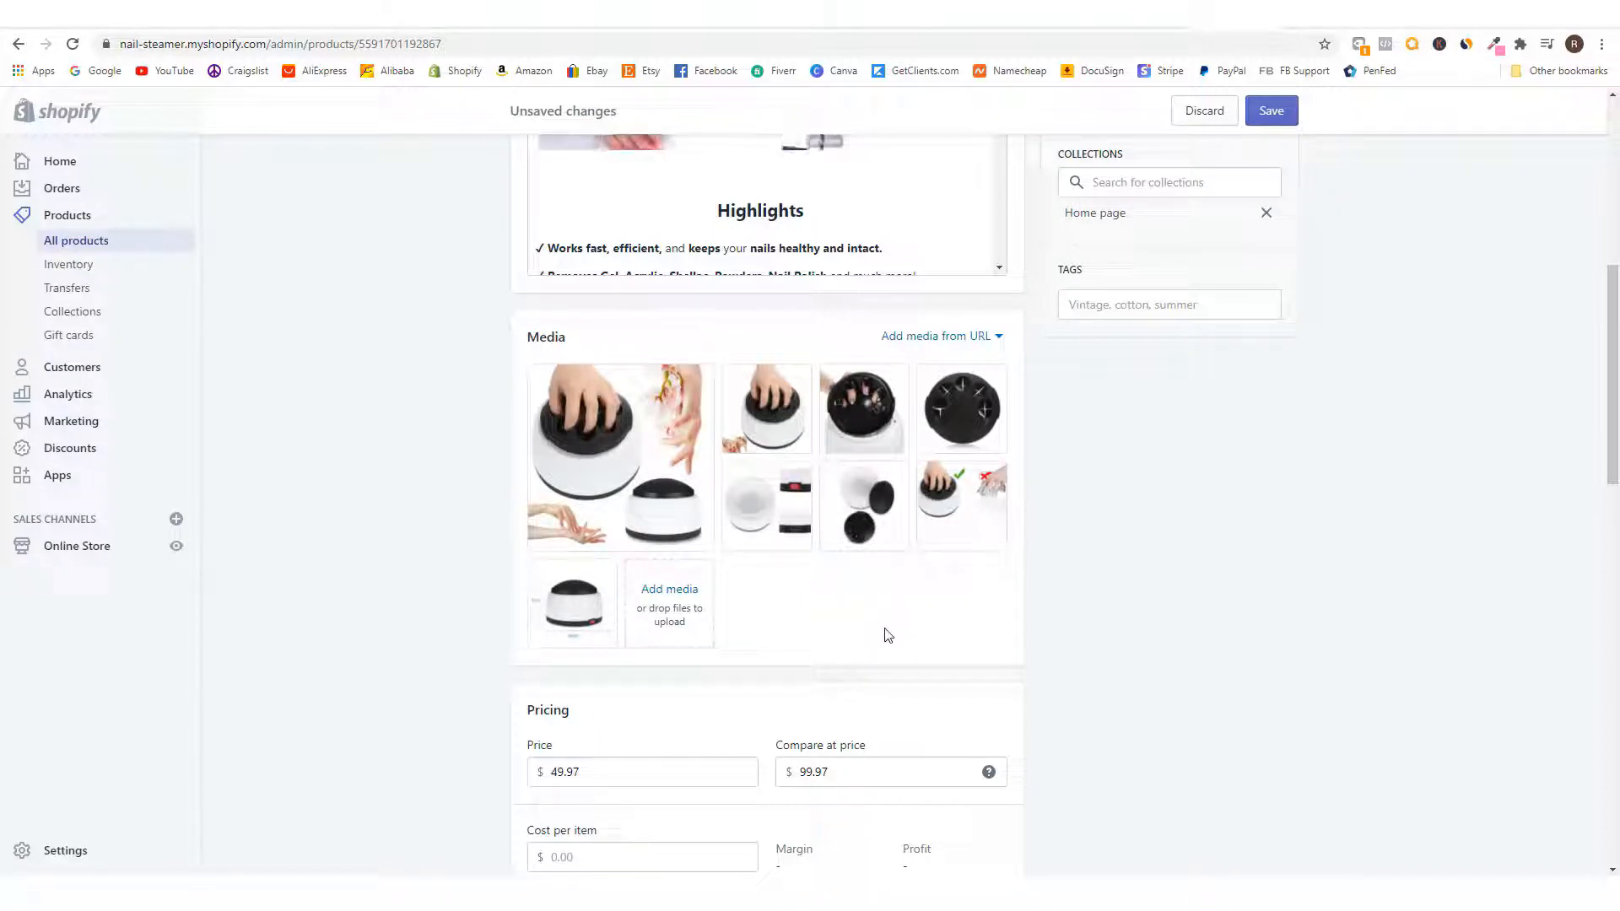
scroll(851, 598, down, 6)
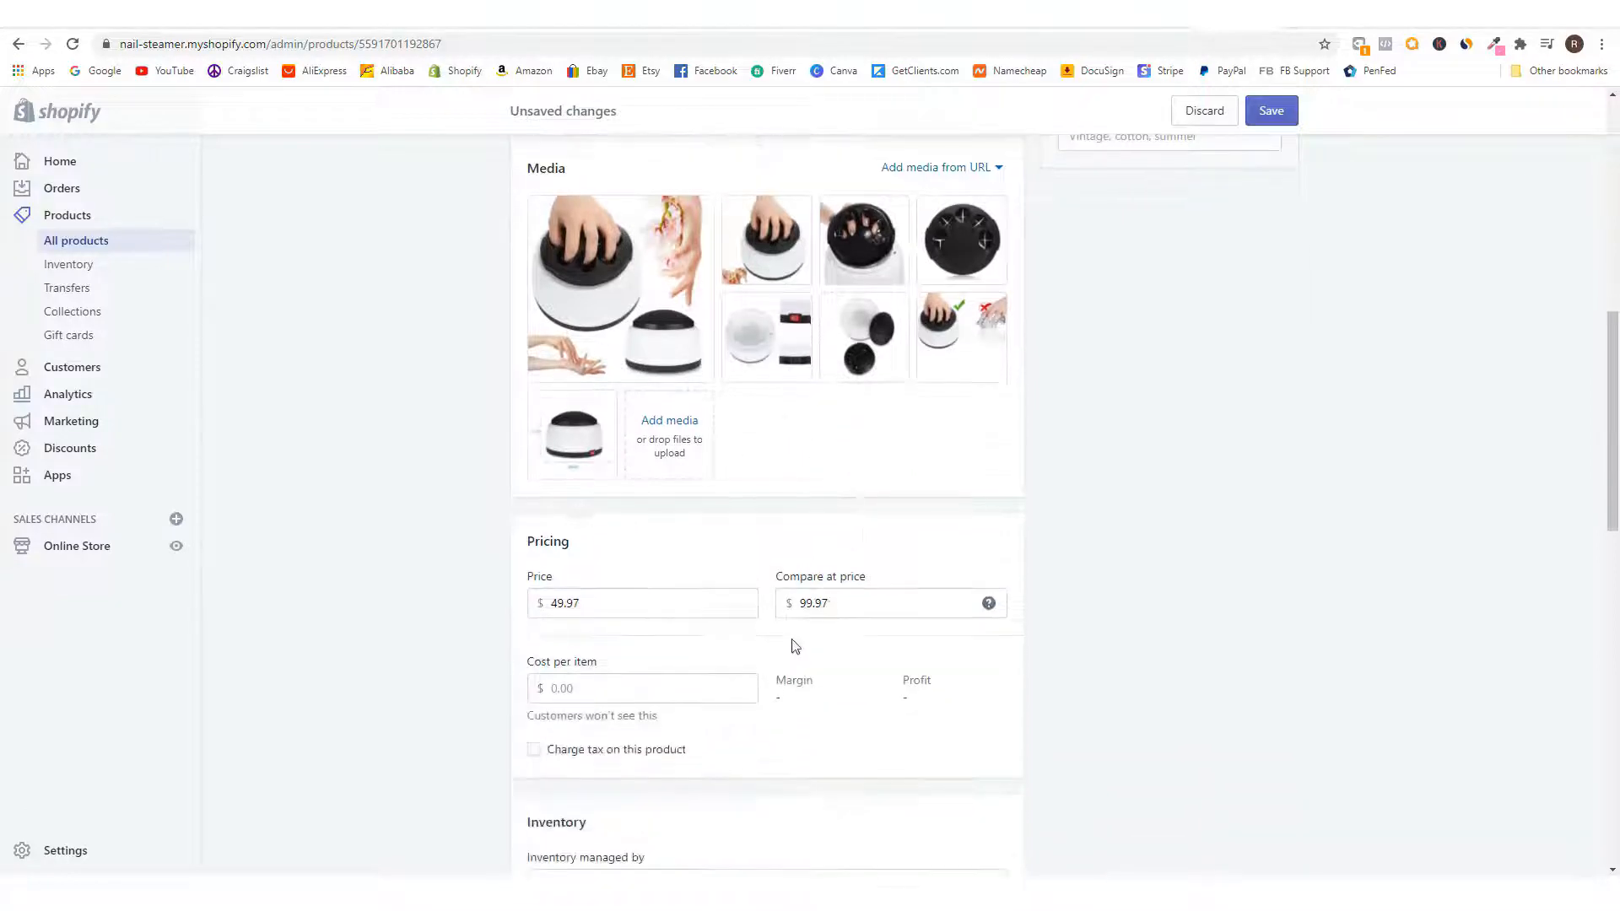
scroll(775, 683, up, 10)
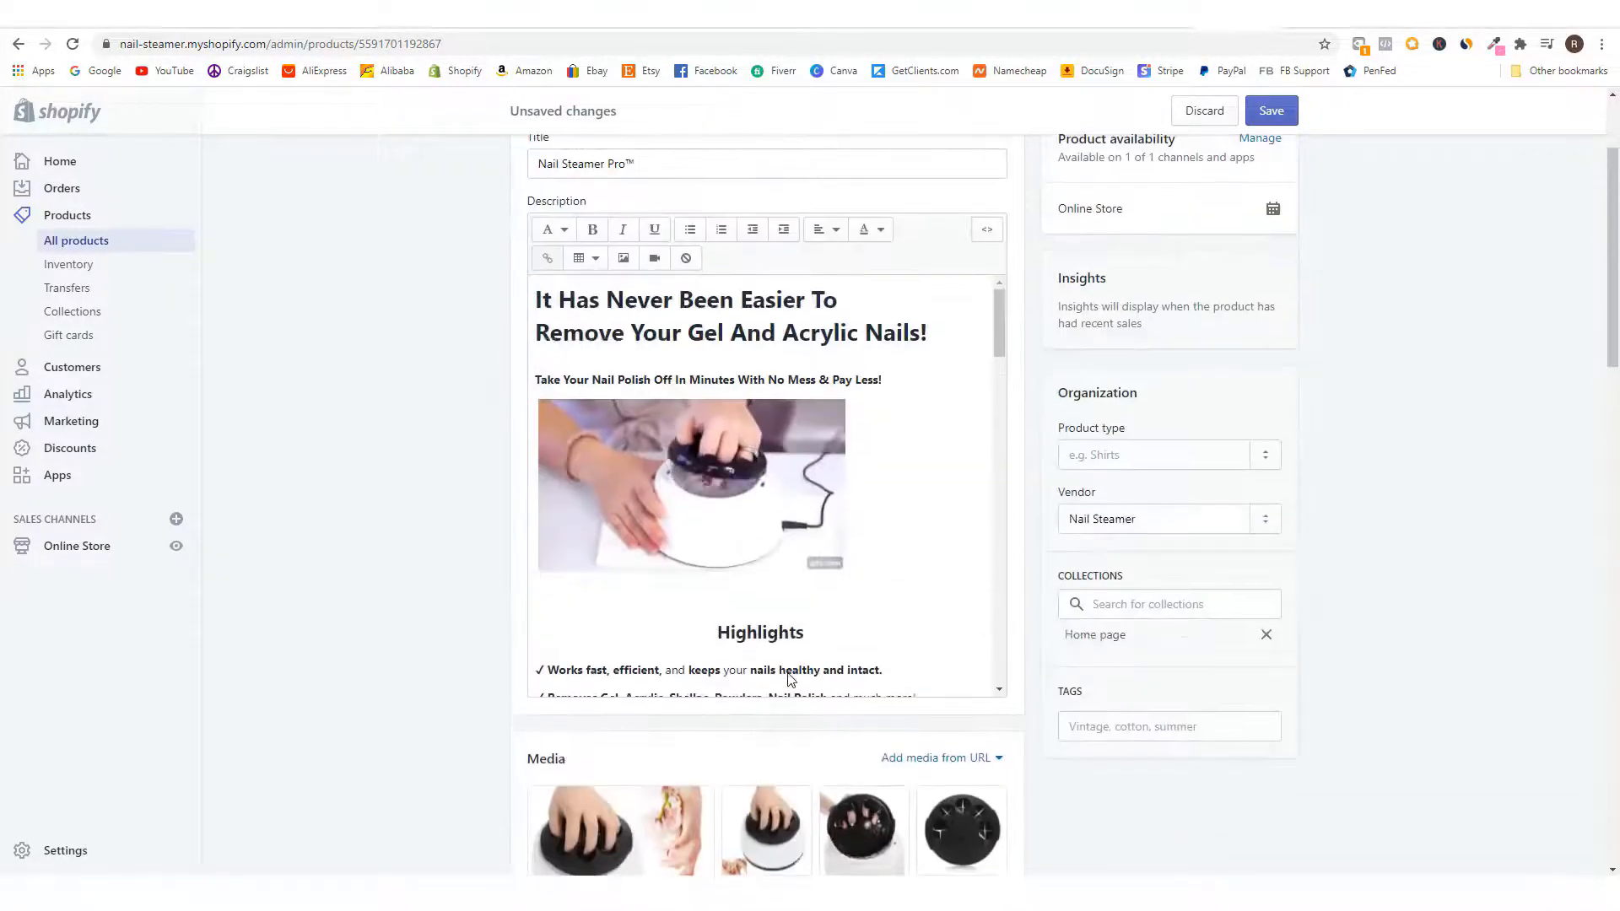
click(1268, 123)
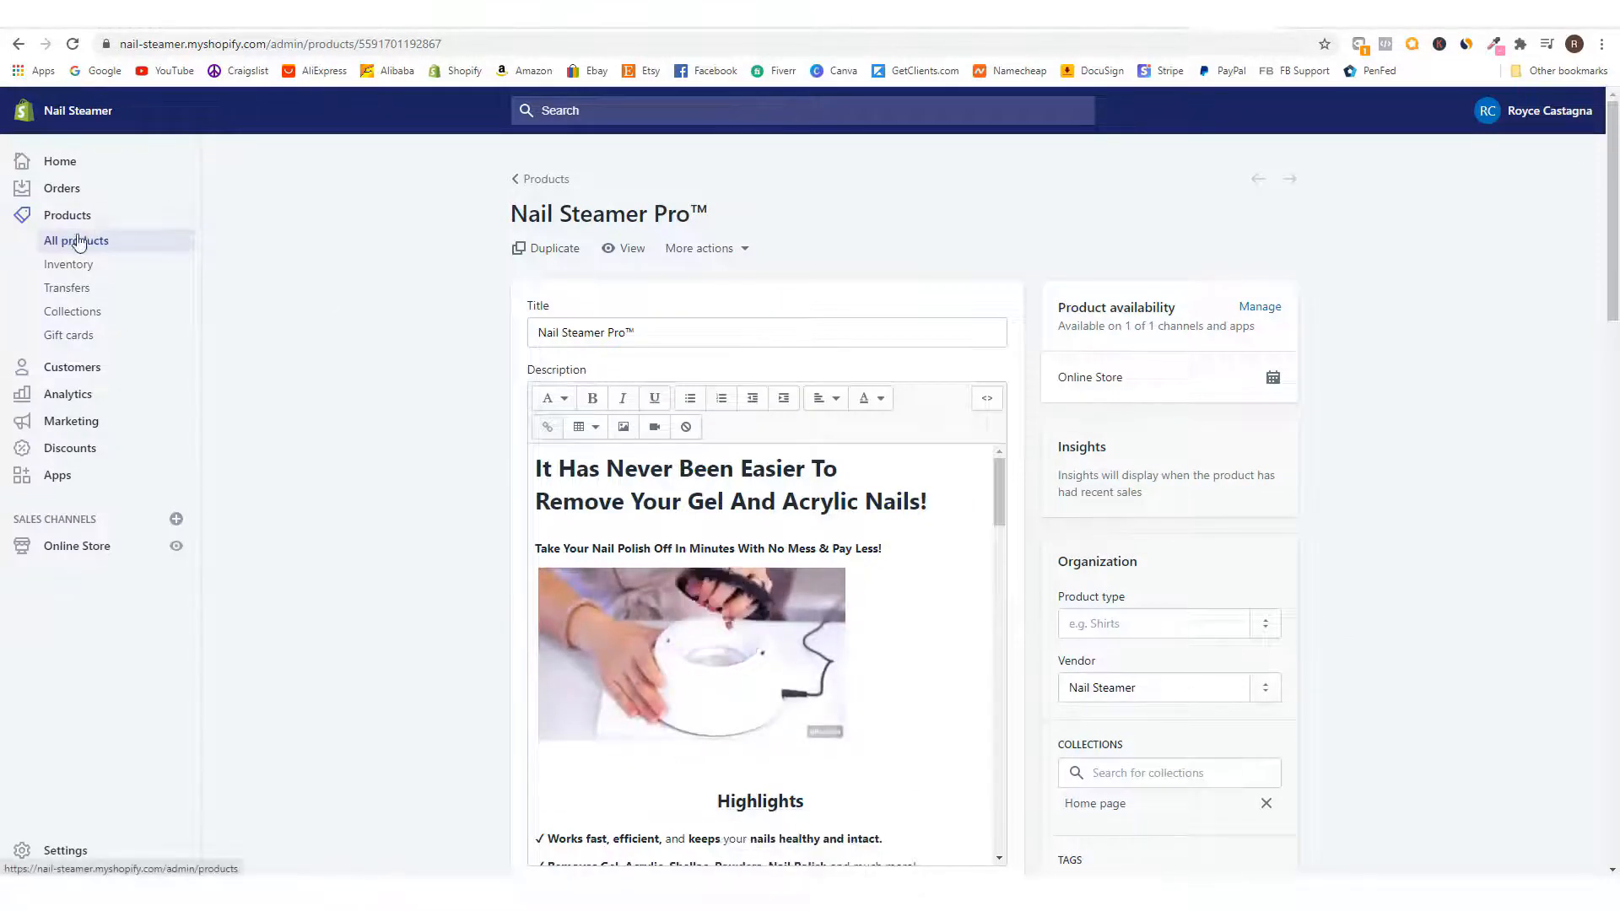
- Visit the Shopify App Store from the store's apps and search it for "aftership"
click(64, 164)
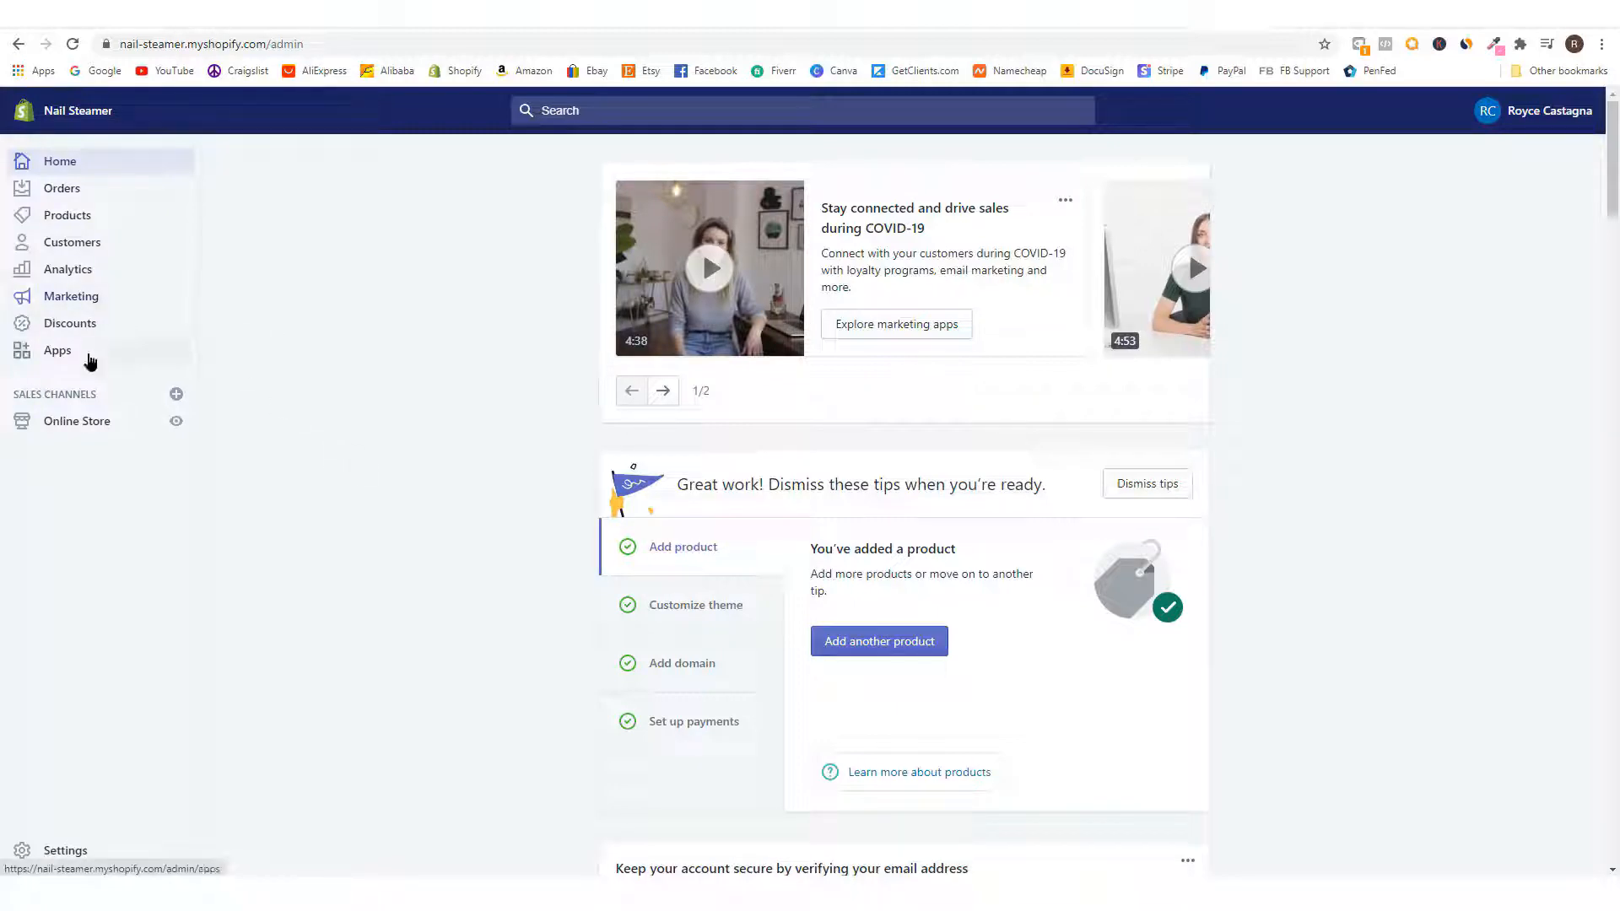
click(57, 351)
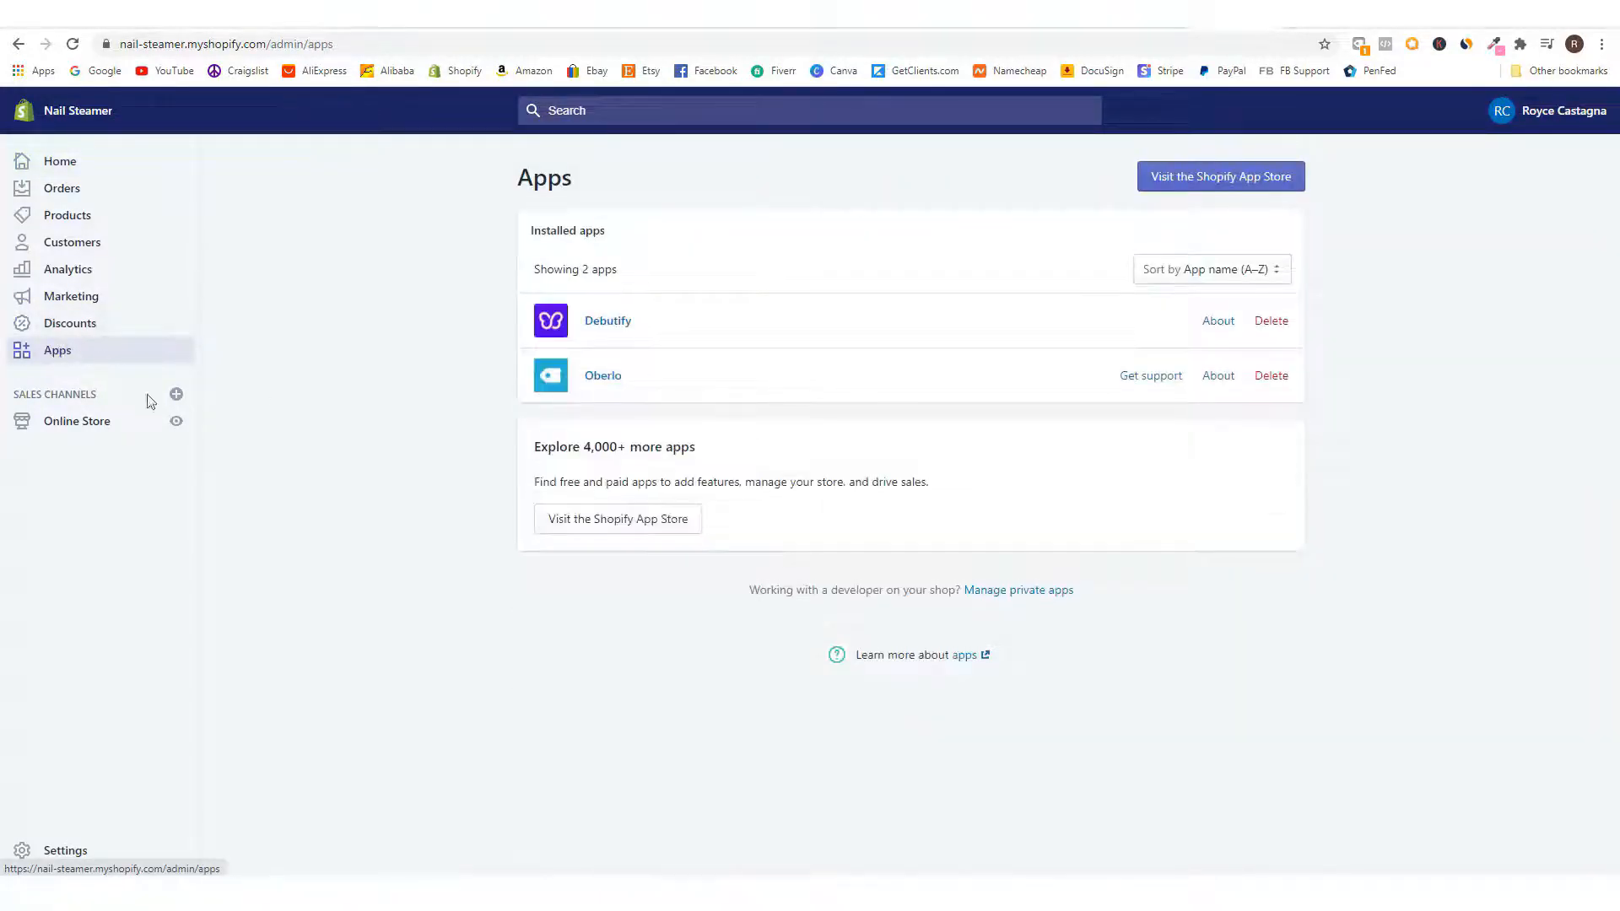
click(1221, 176)
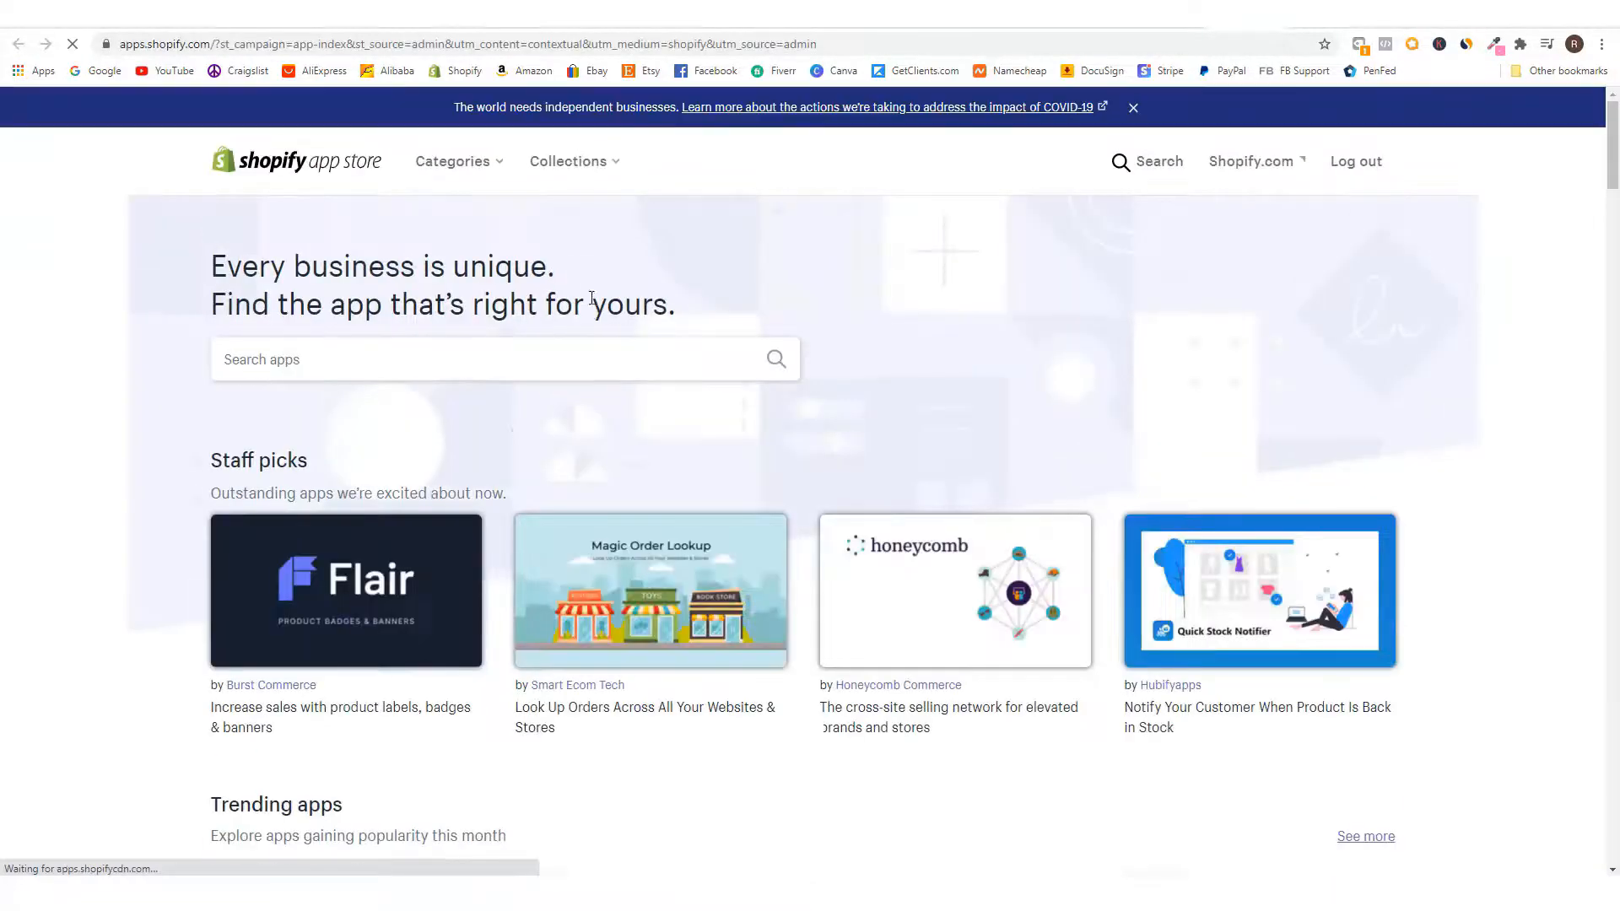
click(528, 339)
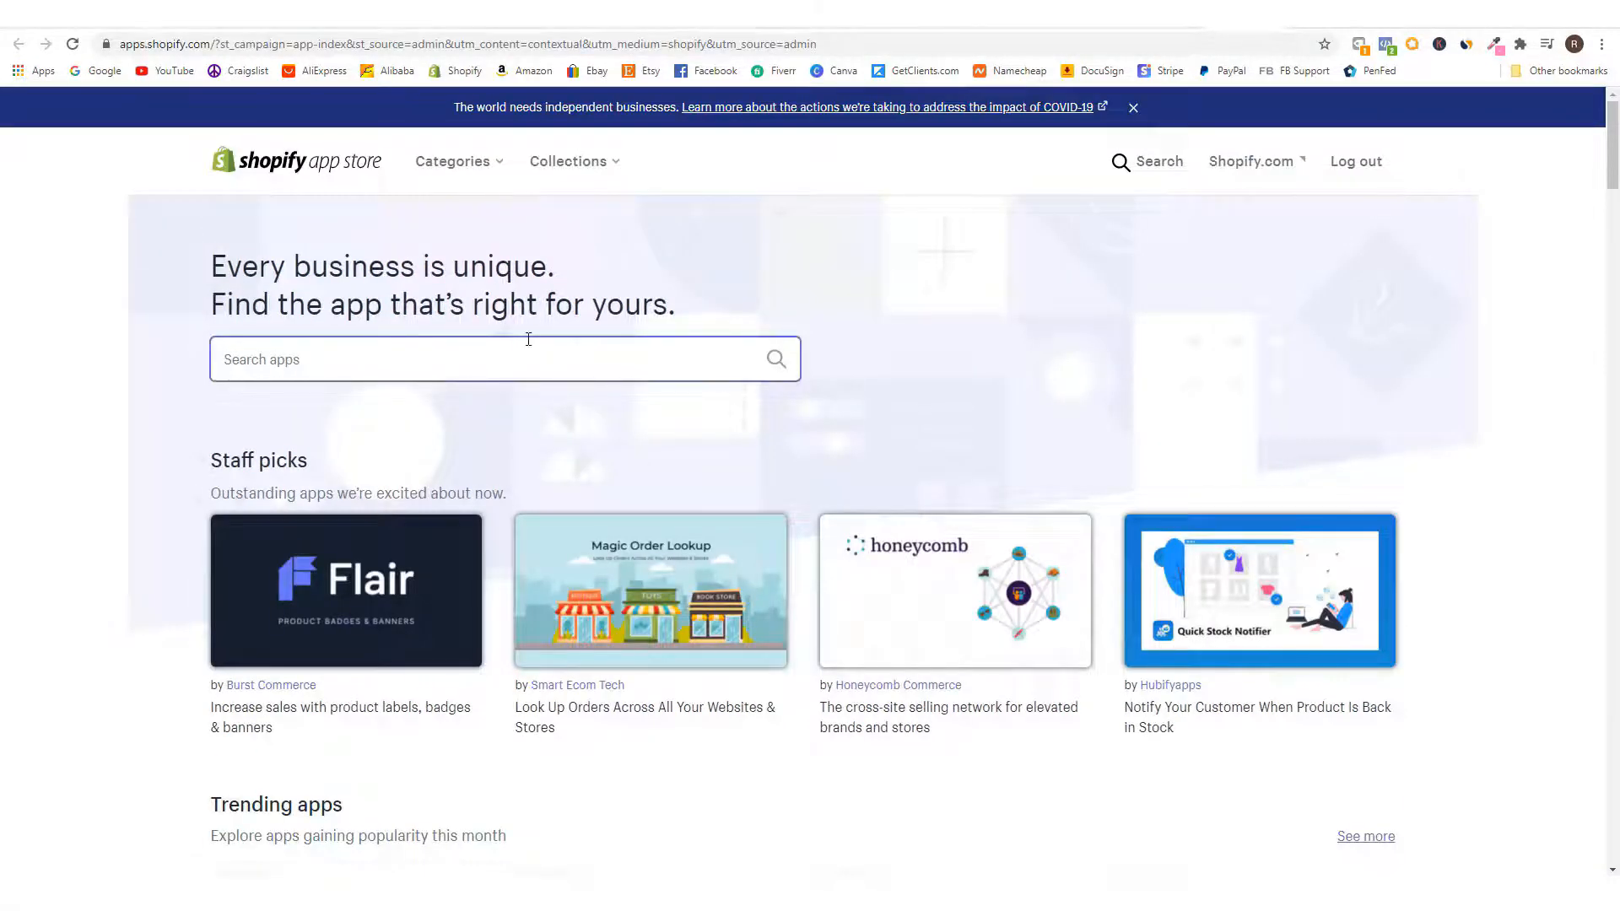
text(aftership)
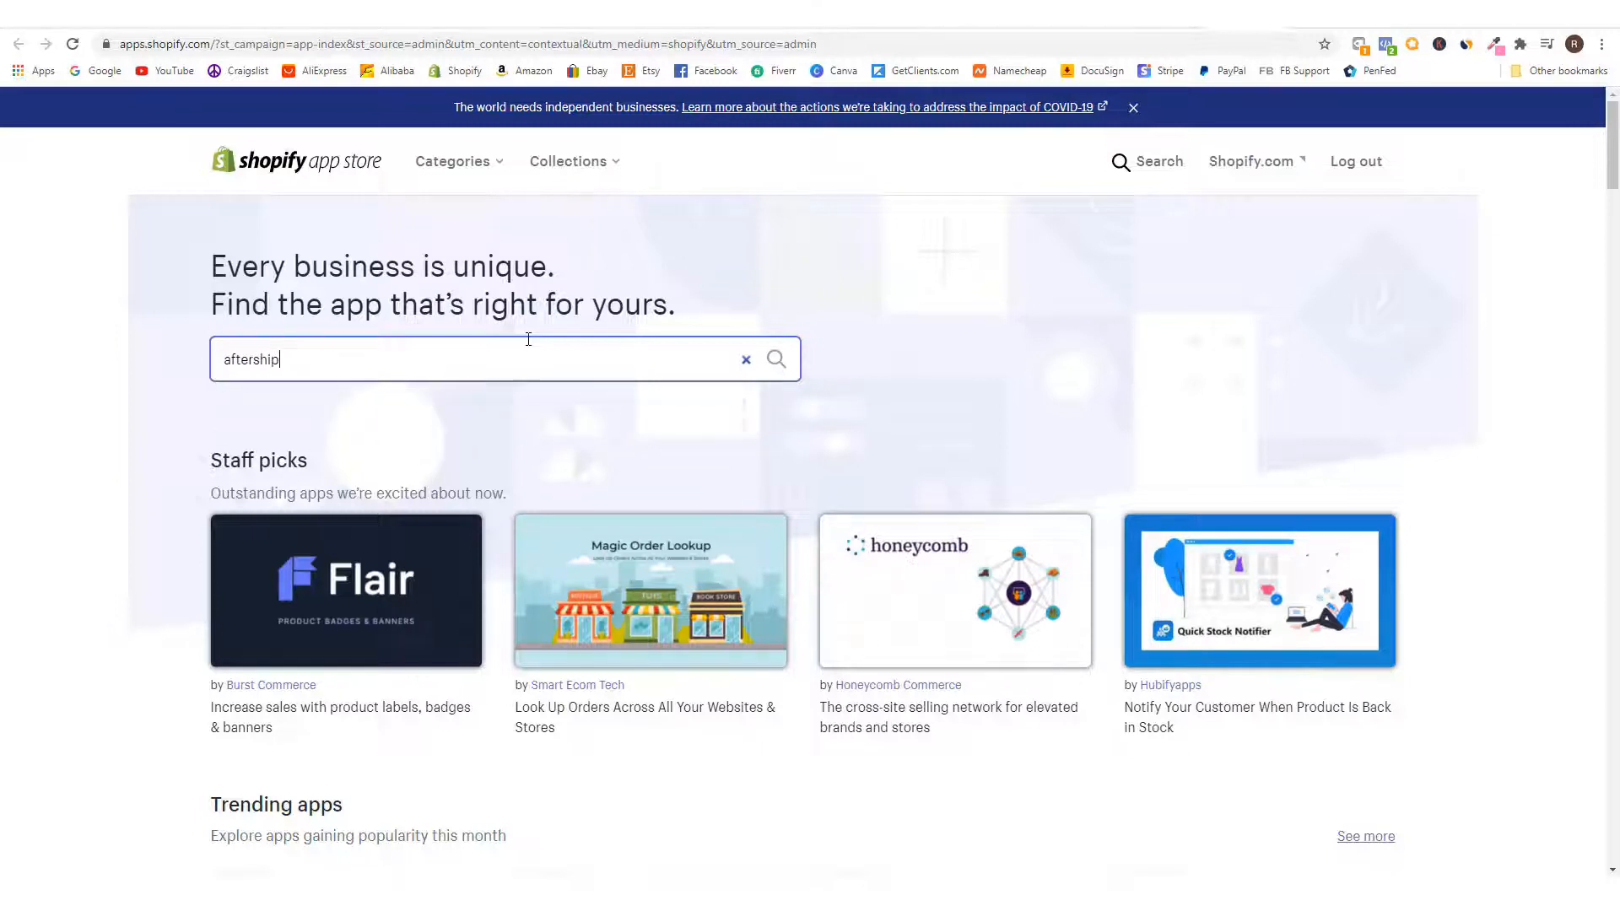
key(Return)
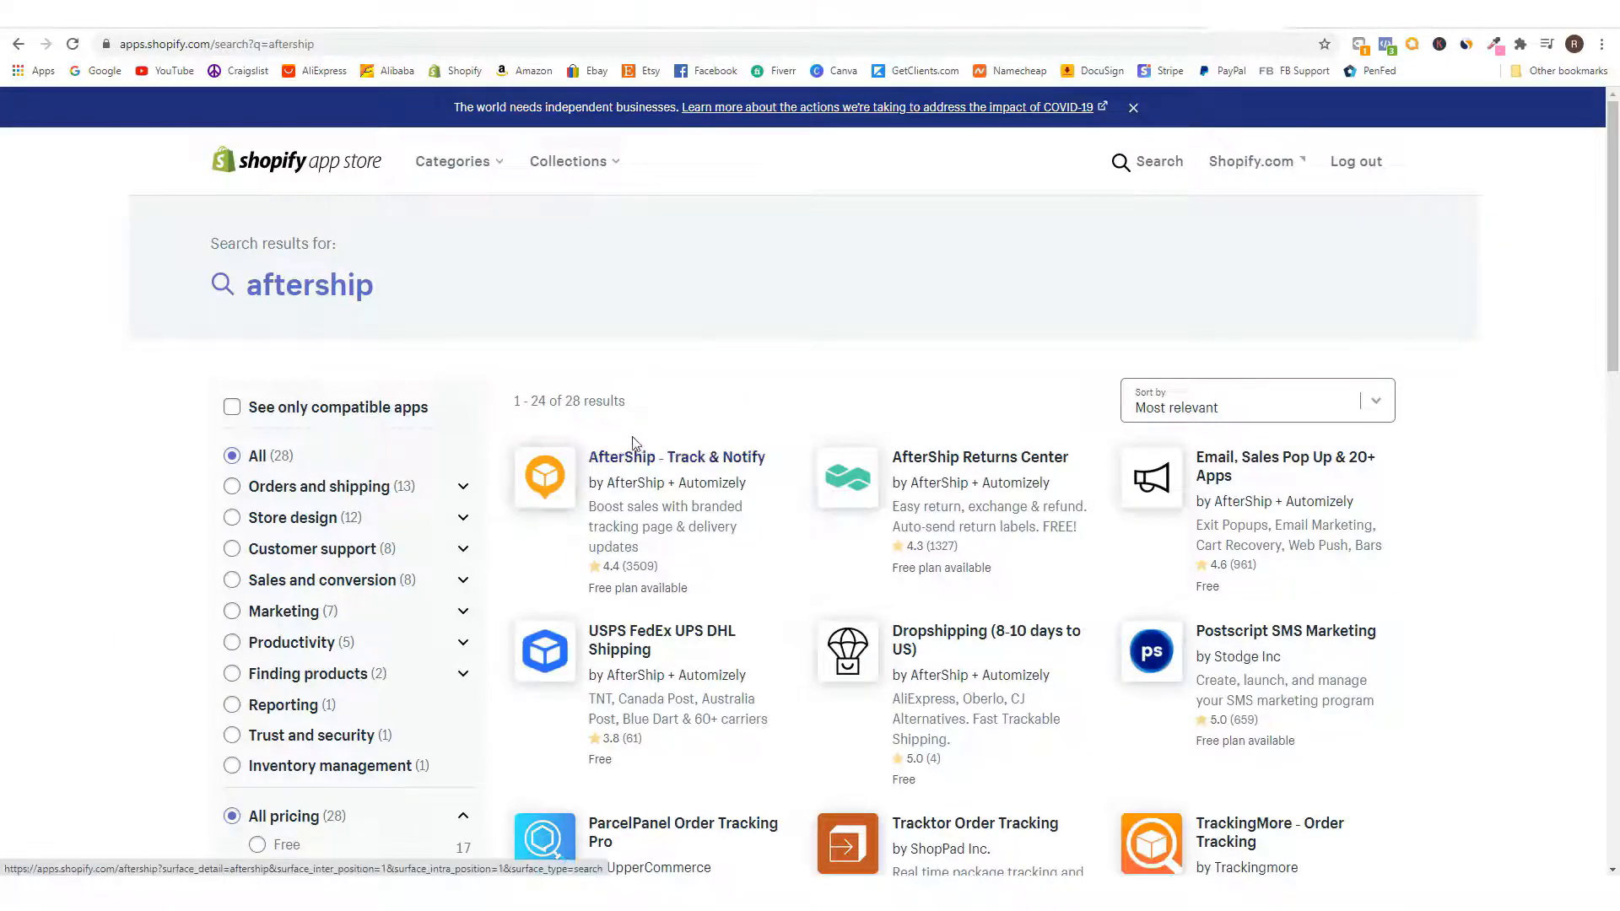
- Open the AfterShip - Track & Notify listing and examine its description, features and pricing plans
click(650, 460)
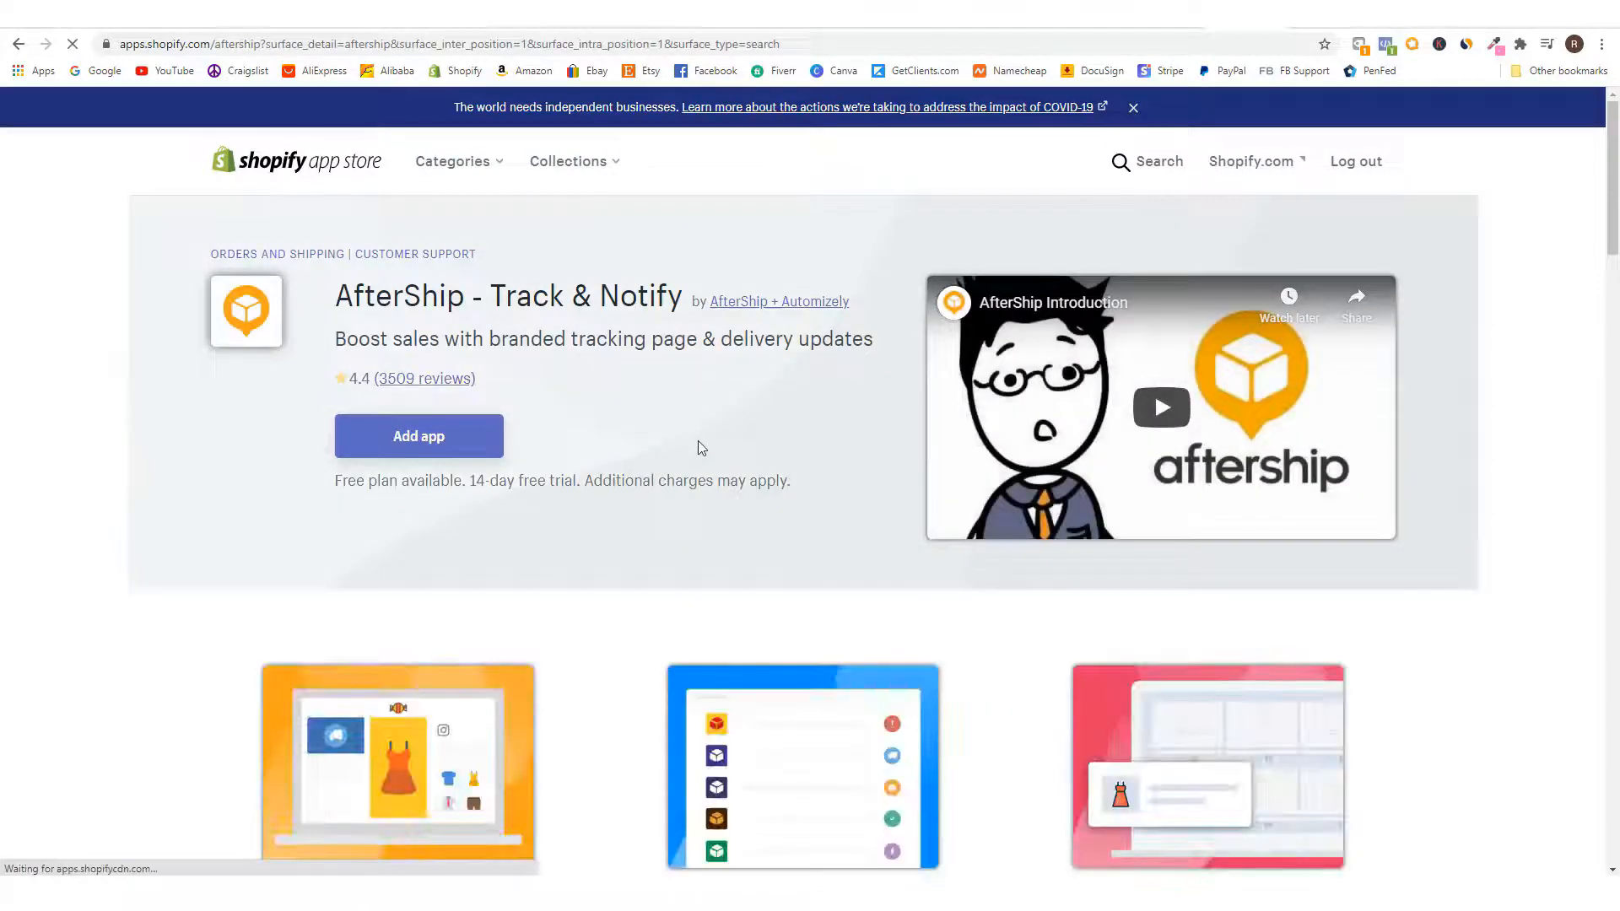
scroll(718, 405, down, 10)
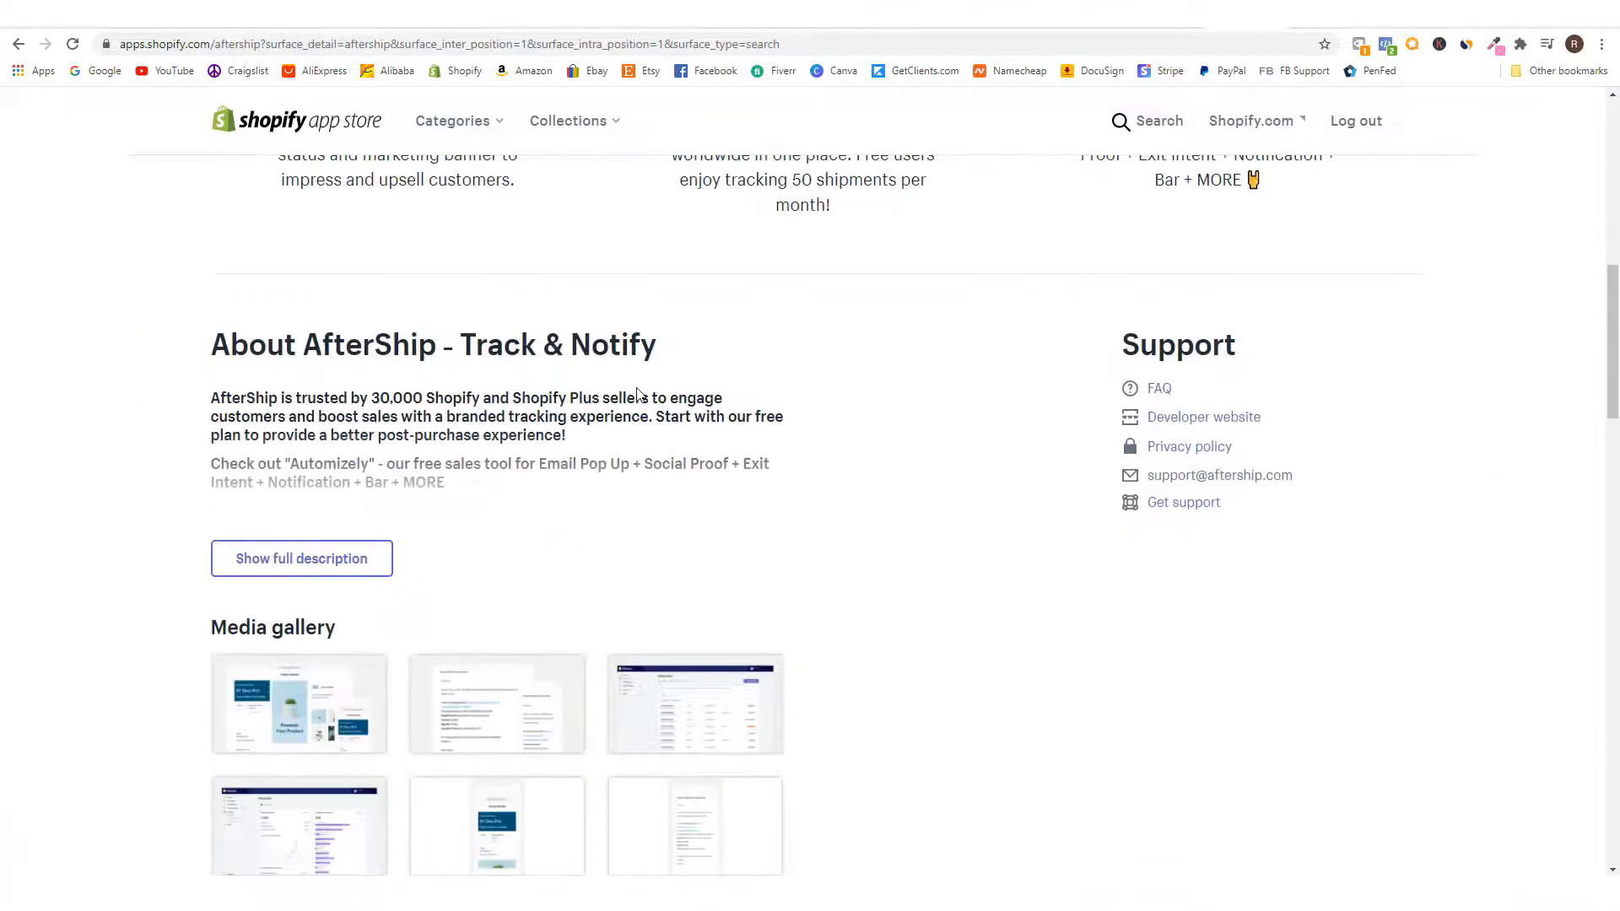
scroll(639, 394, down, 12)
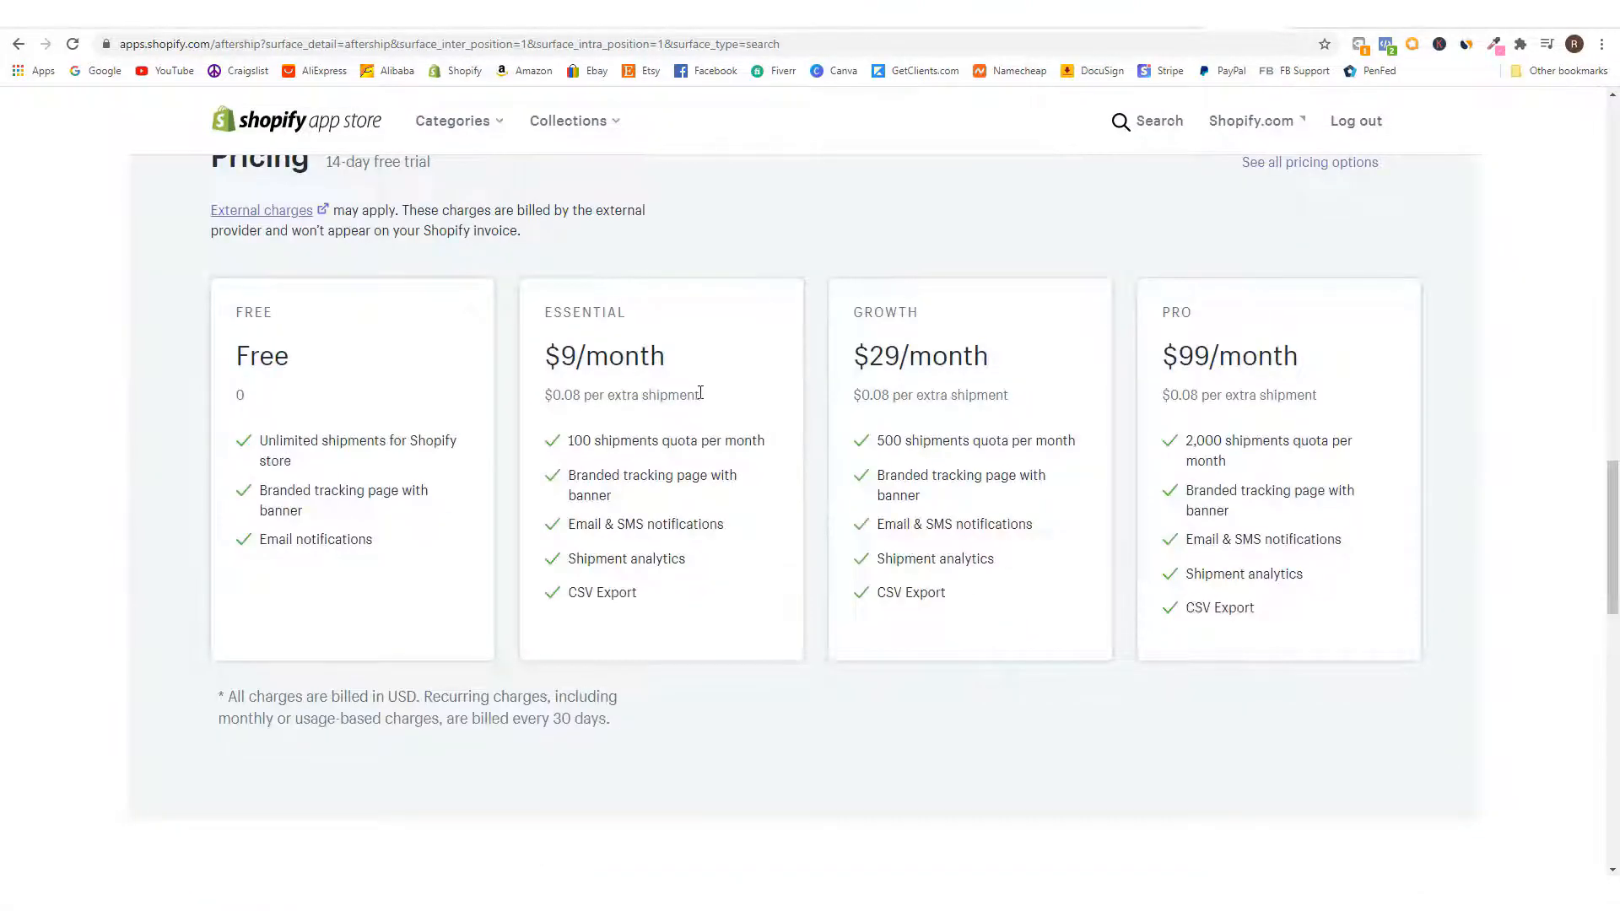
drag(560, 363, 685, 374)
click(720, 379)
scroll(720, 380, up, 10)
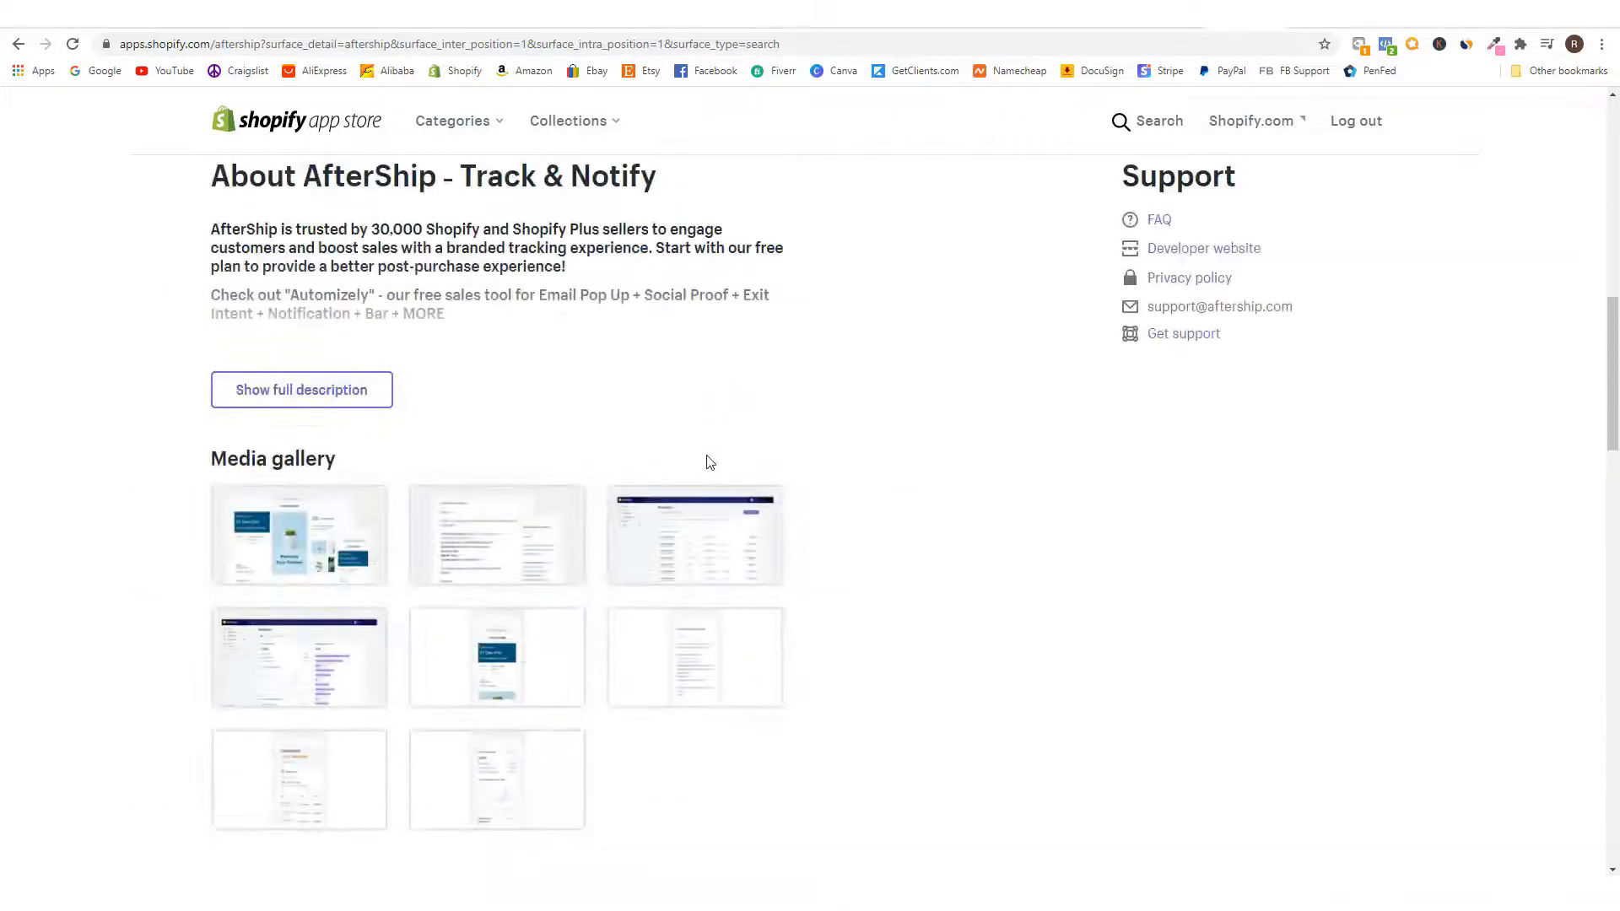
scroll(684, 464, up, 2)
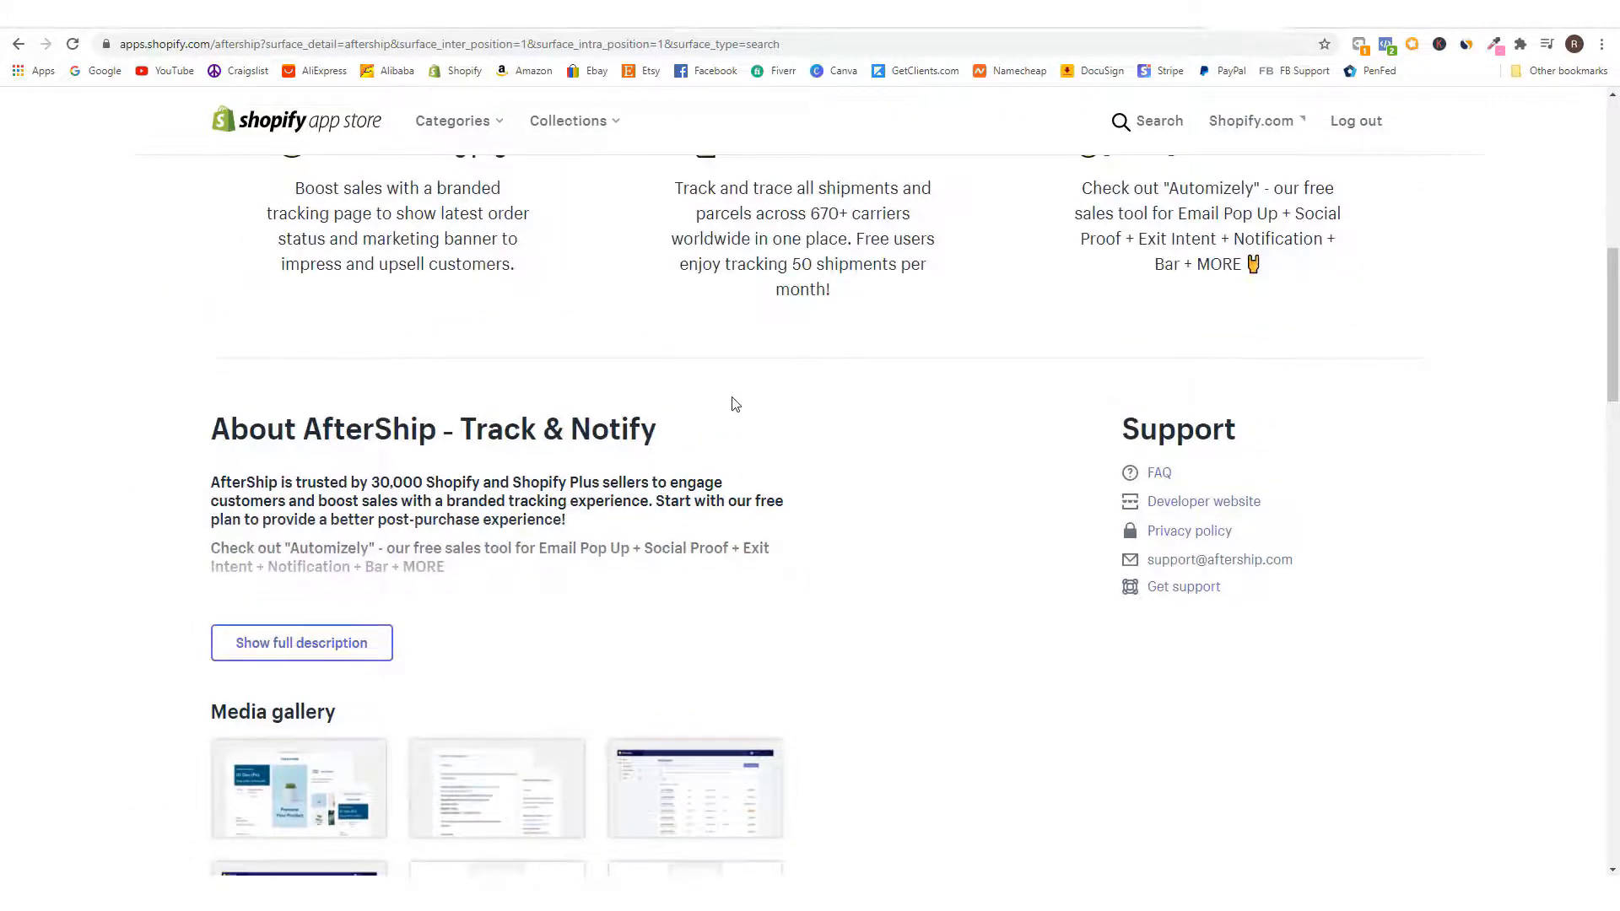
scroll(770, 472, up, 2)
scroll(781, 545, up, 3)
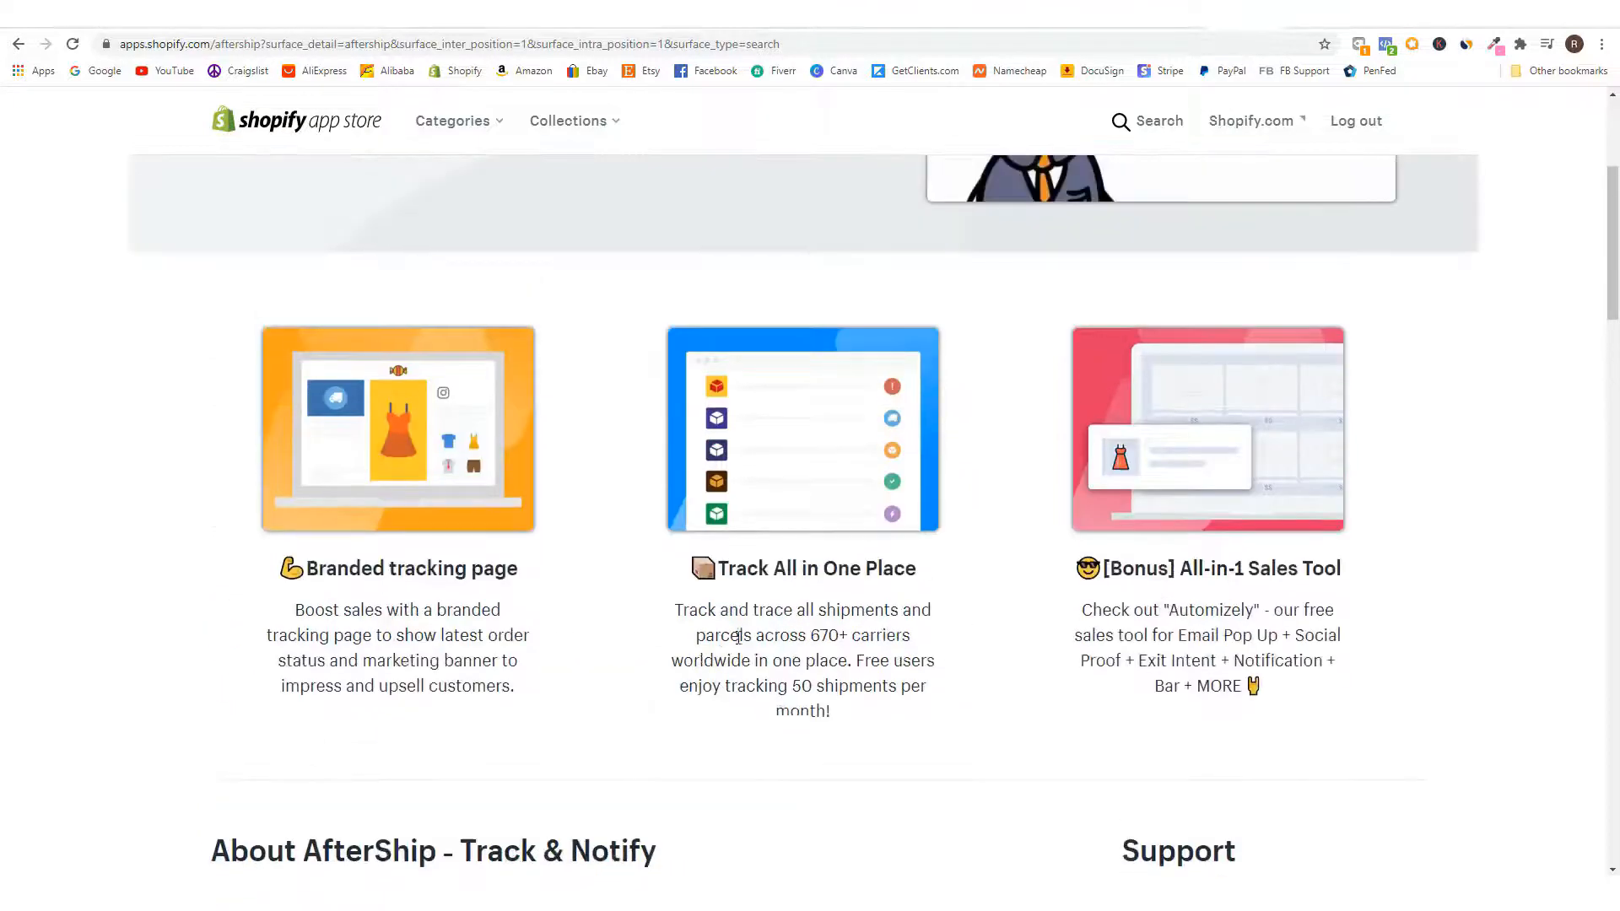
scroll(757, 627, up, 4)
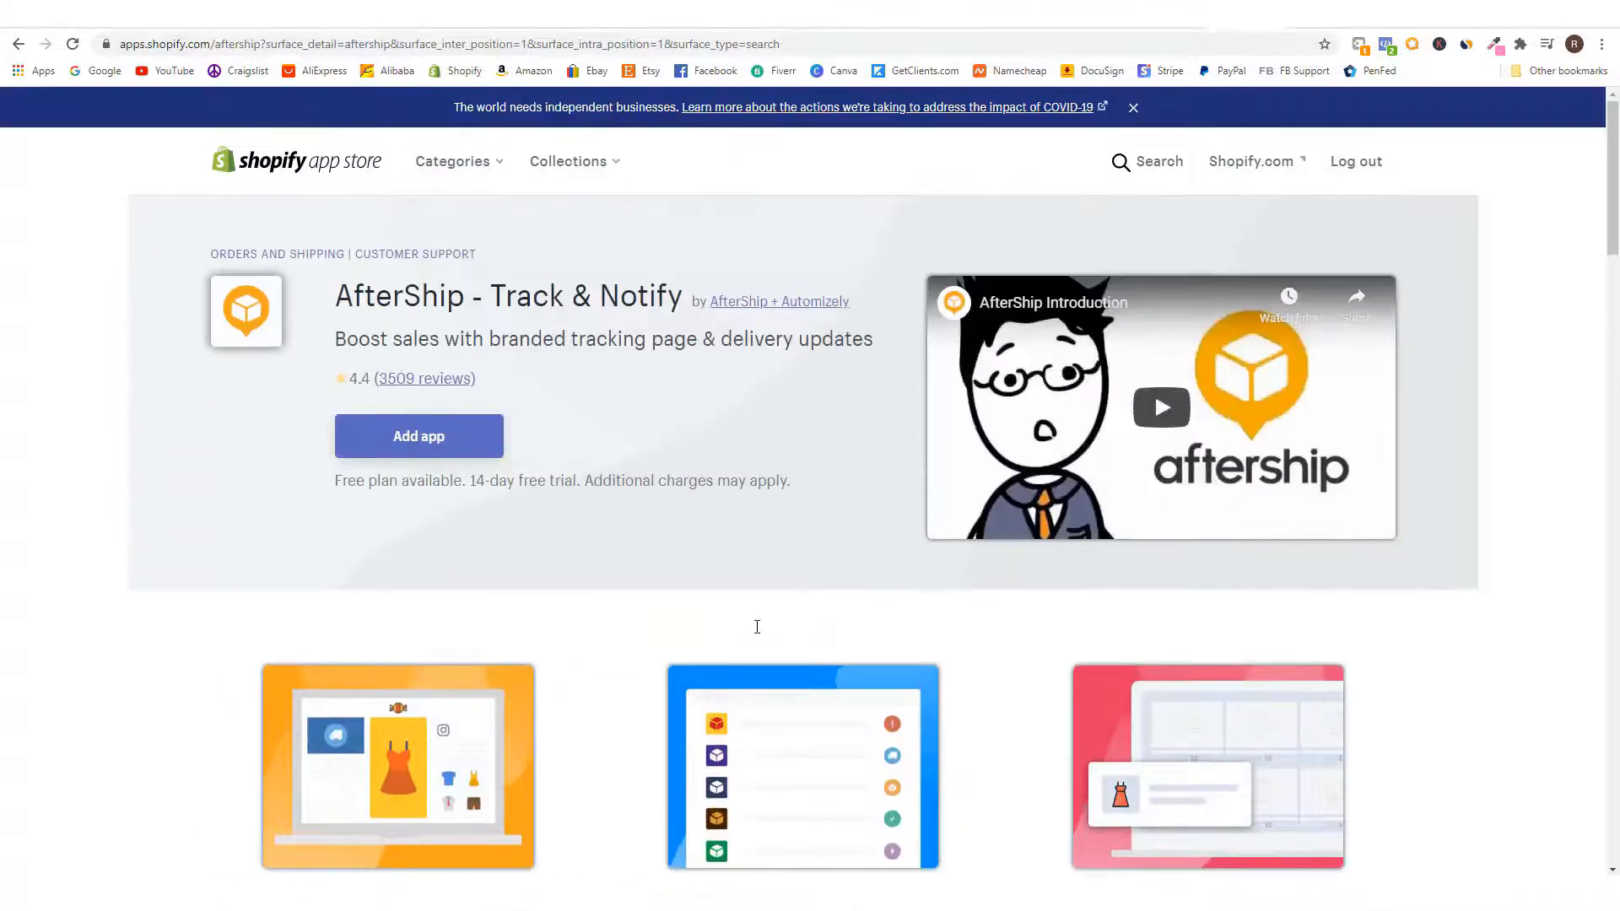
- Add the AfterShip - Track & Notify app to the store and approve its installation
click(452, 438)
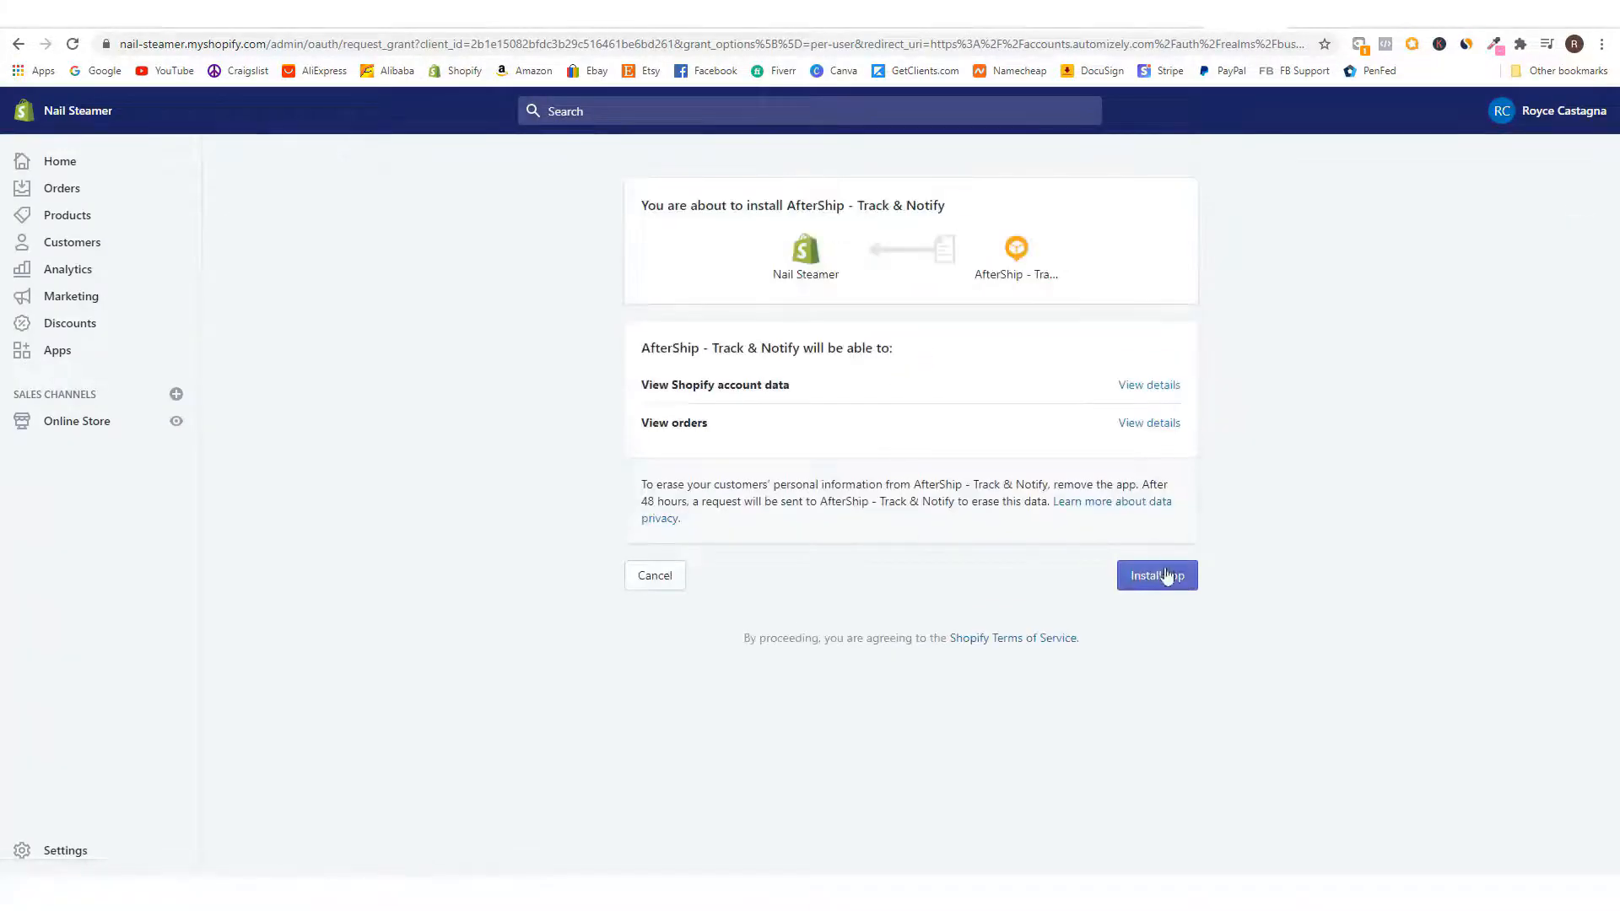
click(1164, 581)
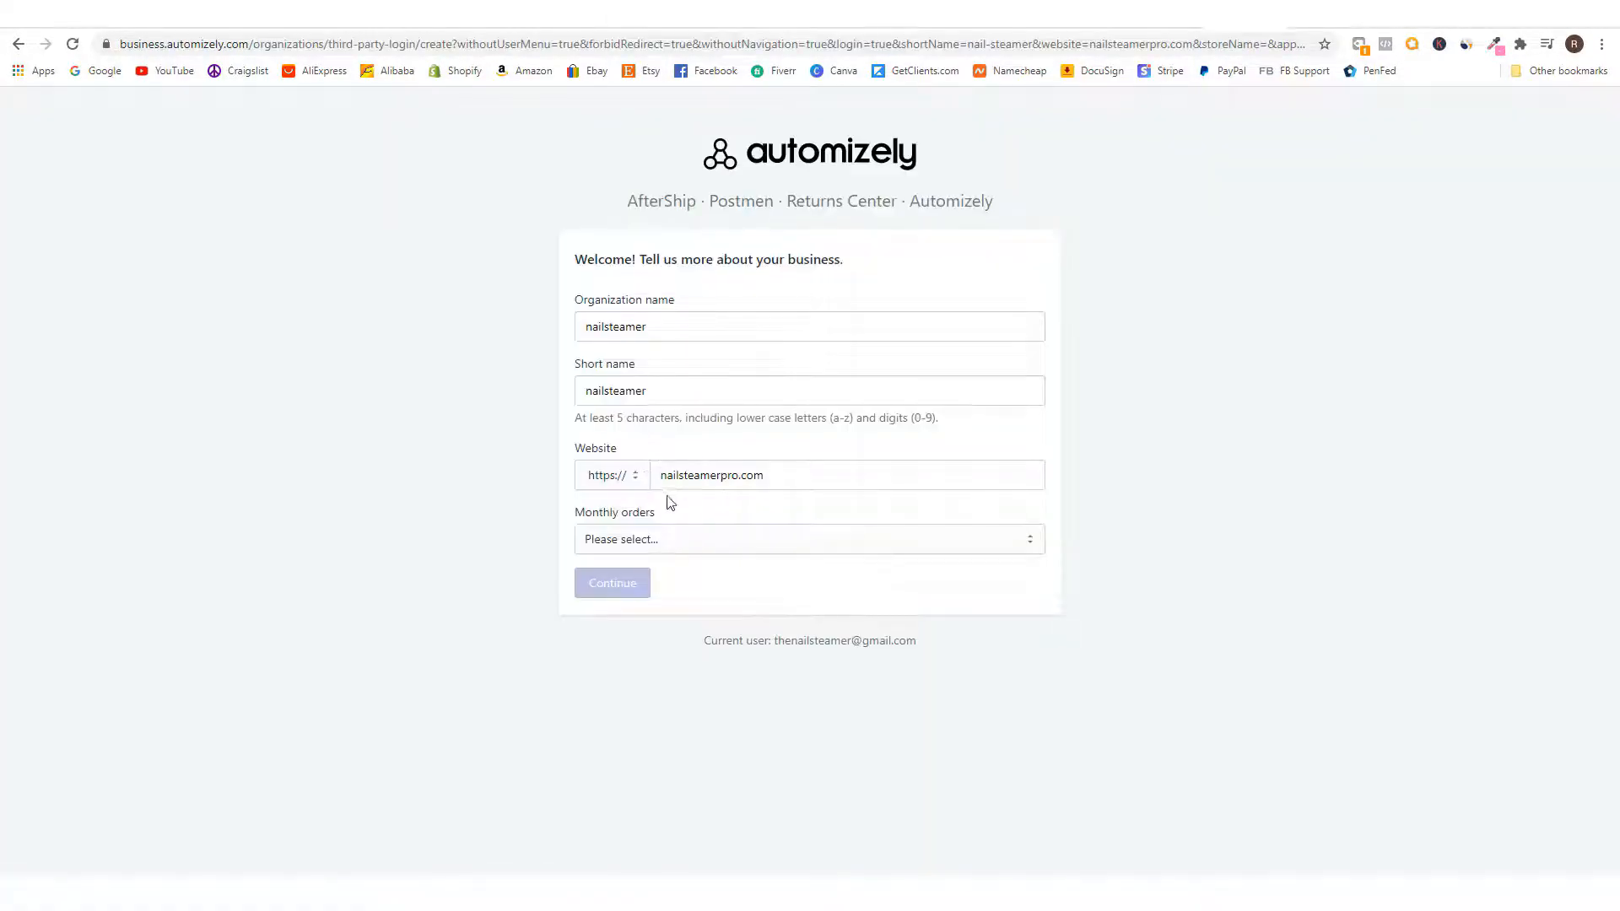
- Complete the business details with monthly orders of less than 1,000 and start the 14-day free trial
click(664, 547)
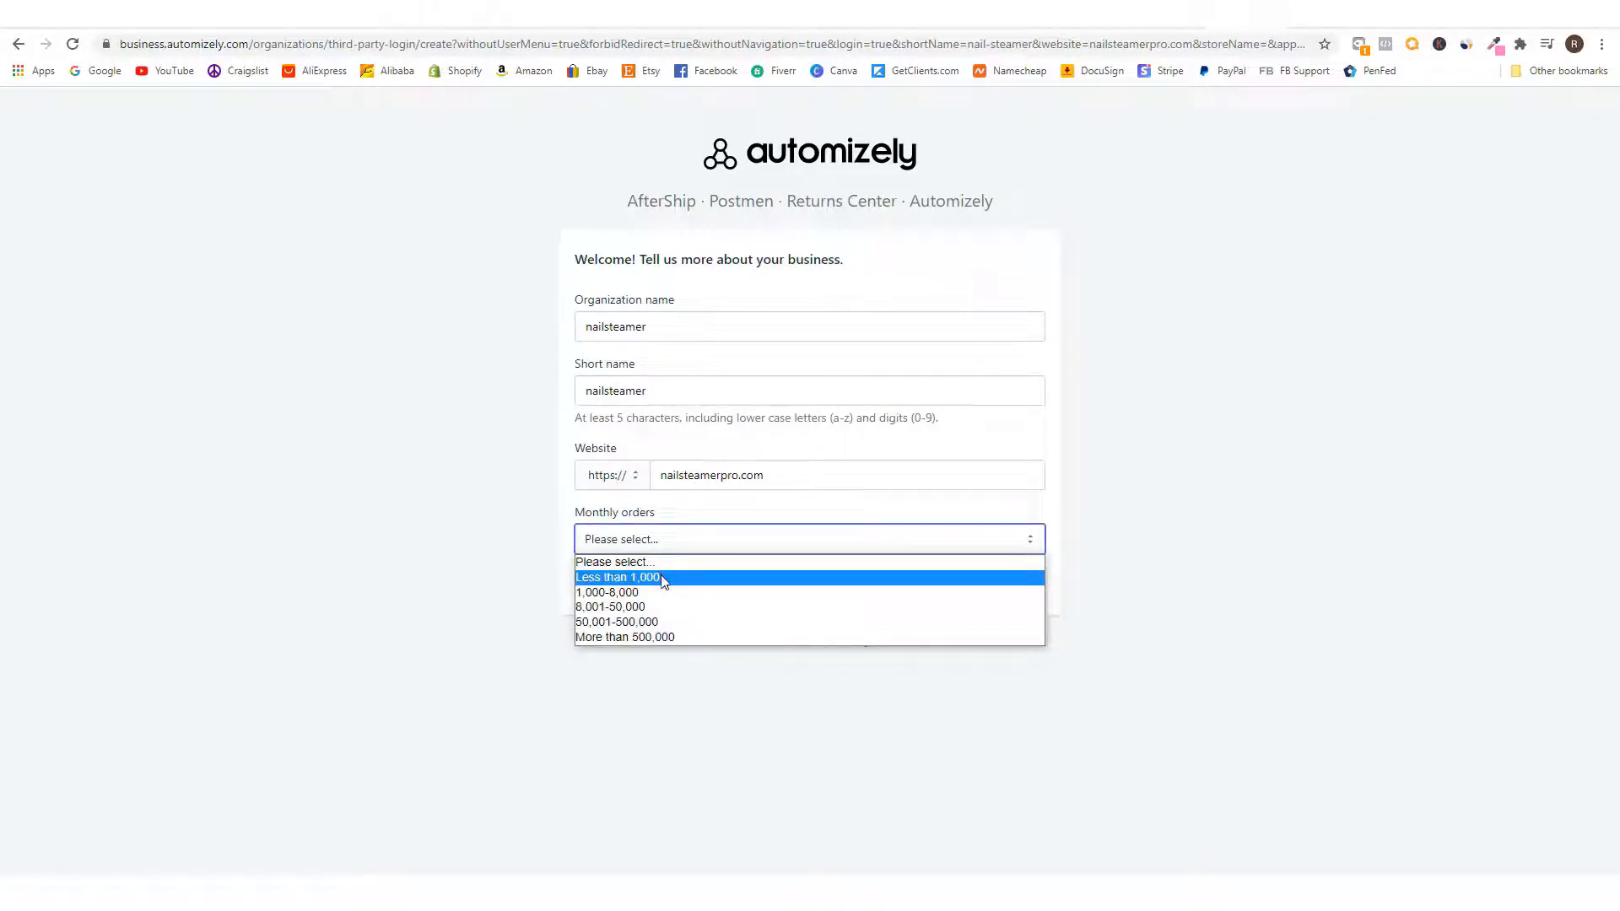
click(664, 580)
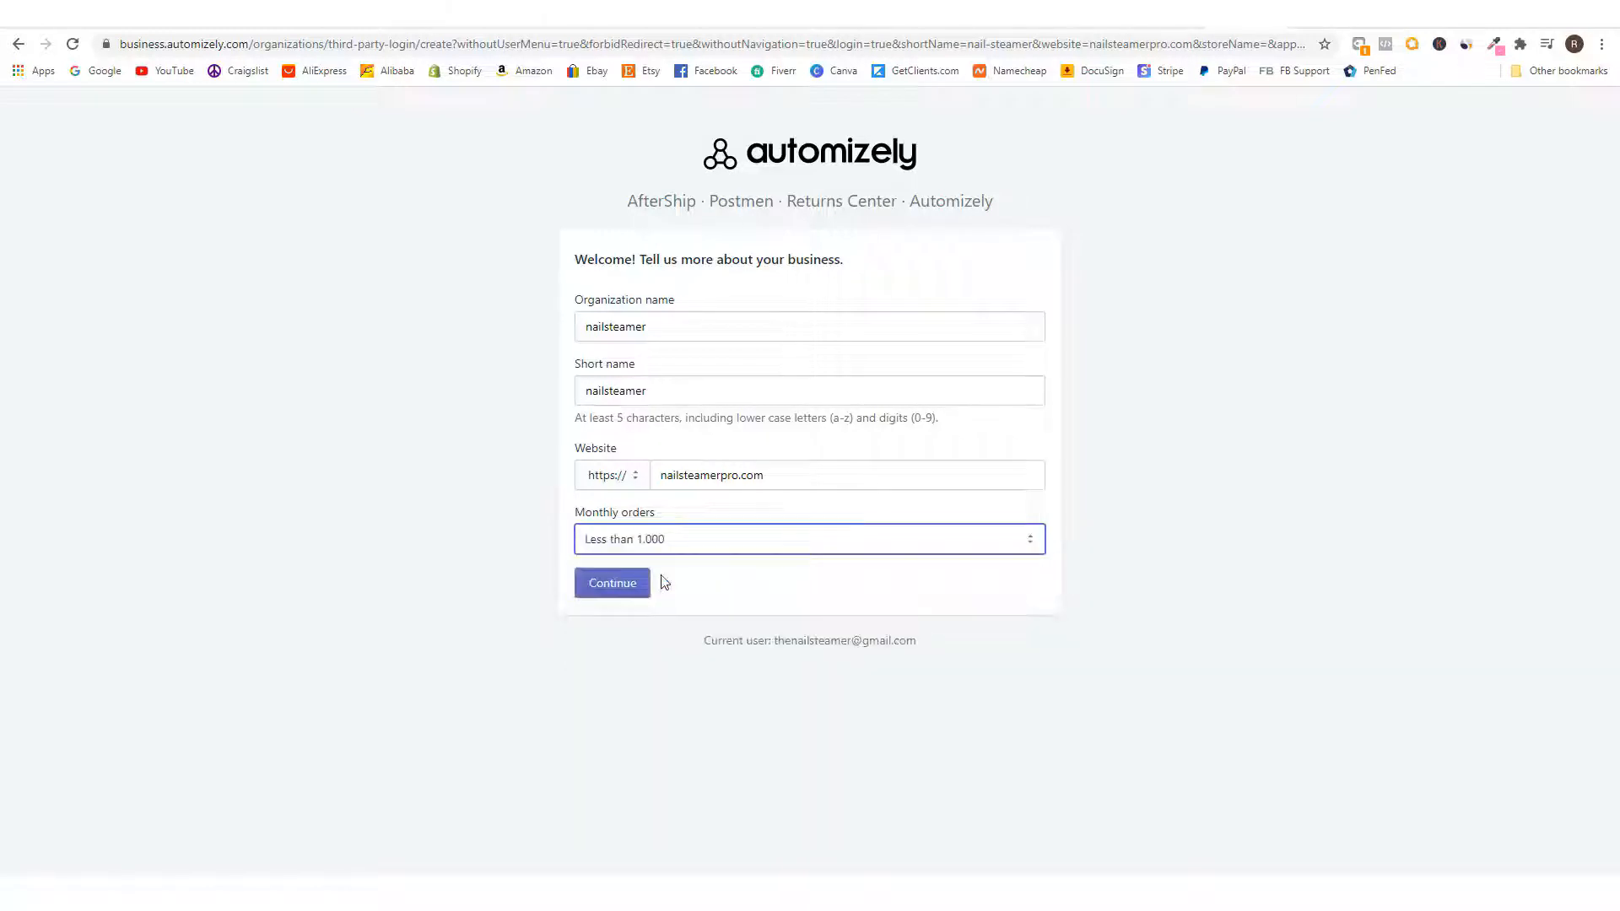
click(625, 584)
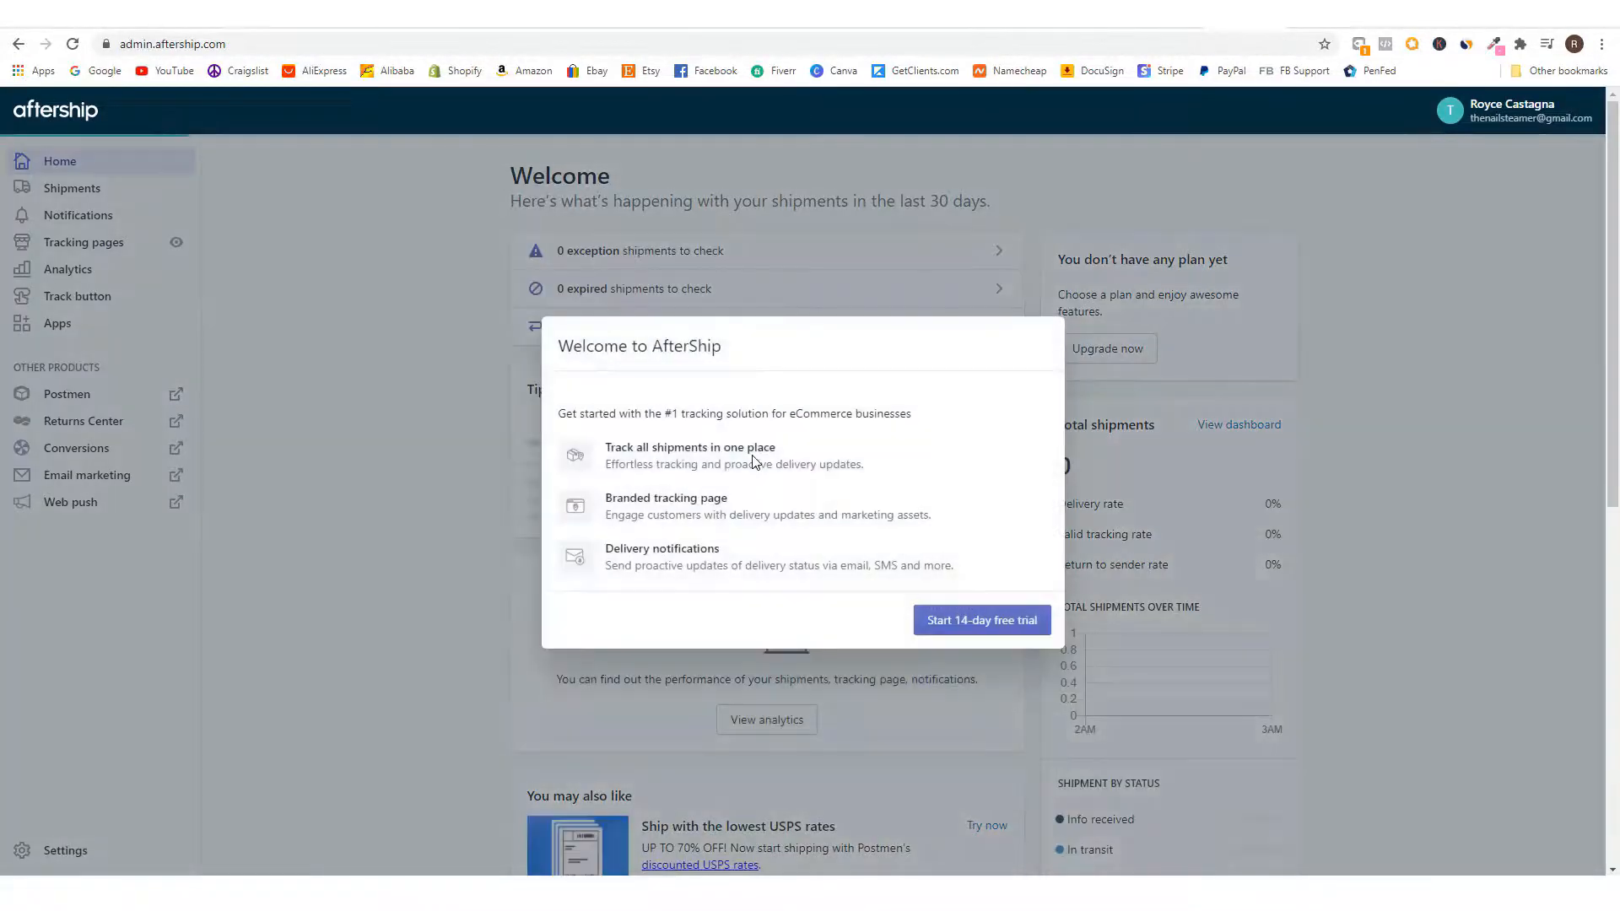
click(970, 622)
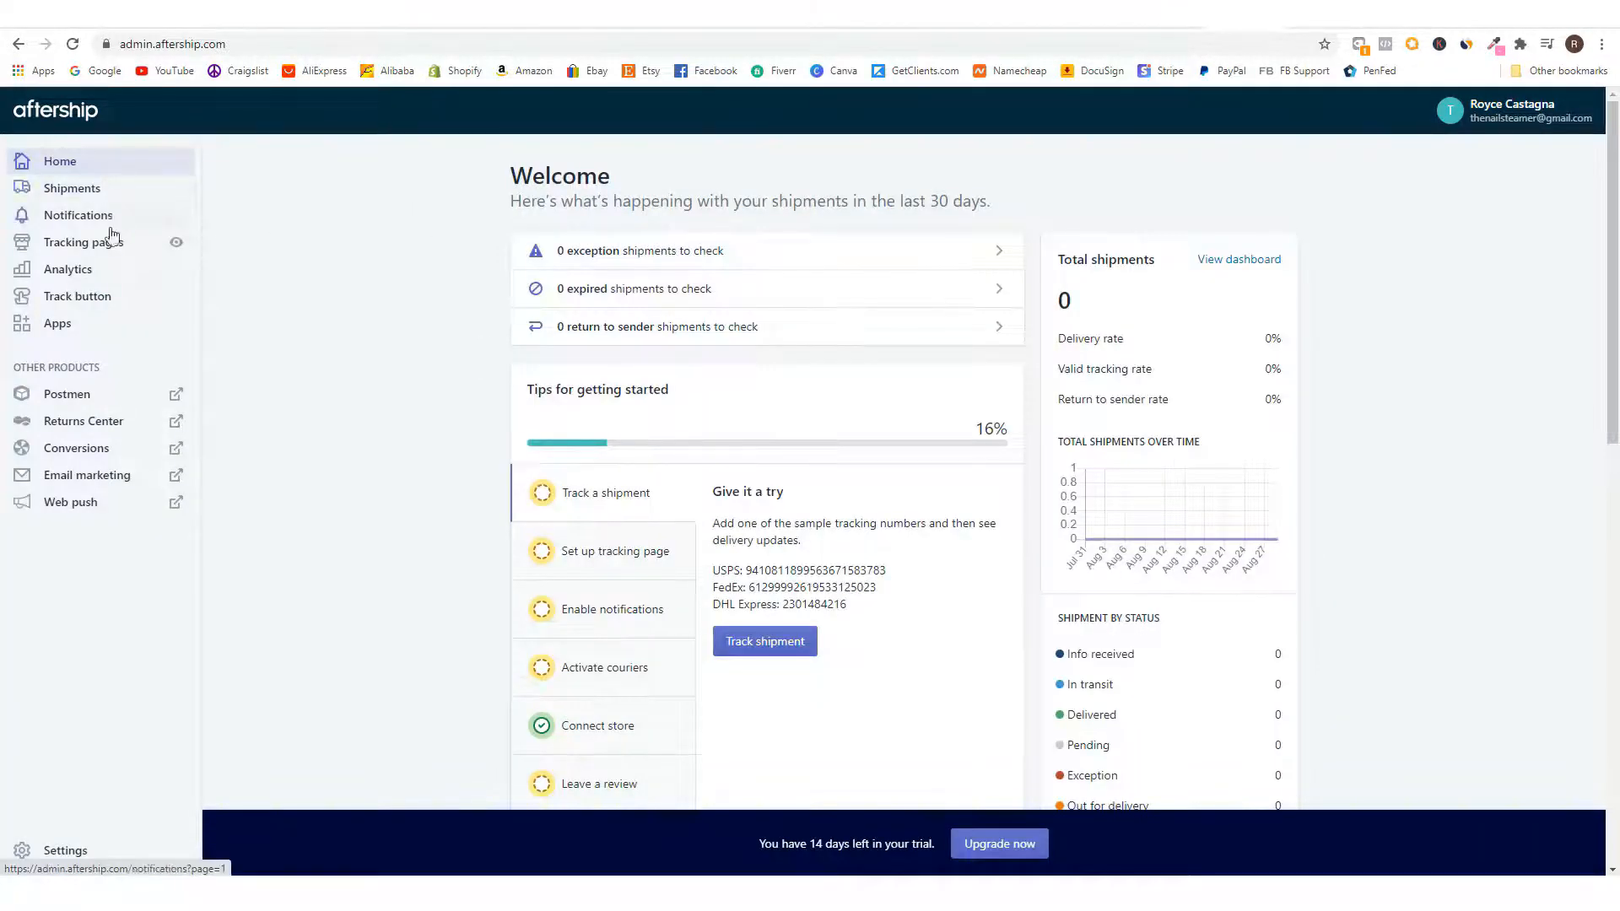
- Copy the whole Code #1 snippet from AfterShip's track button setup
click(66, 302)
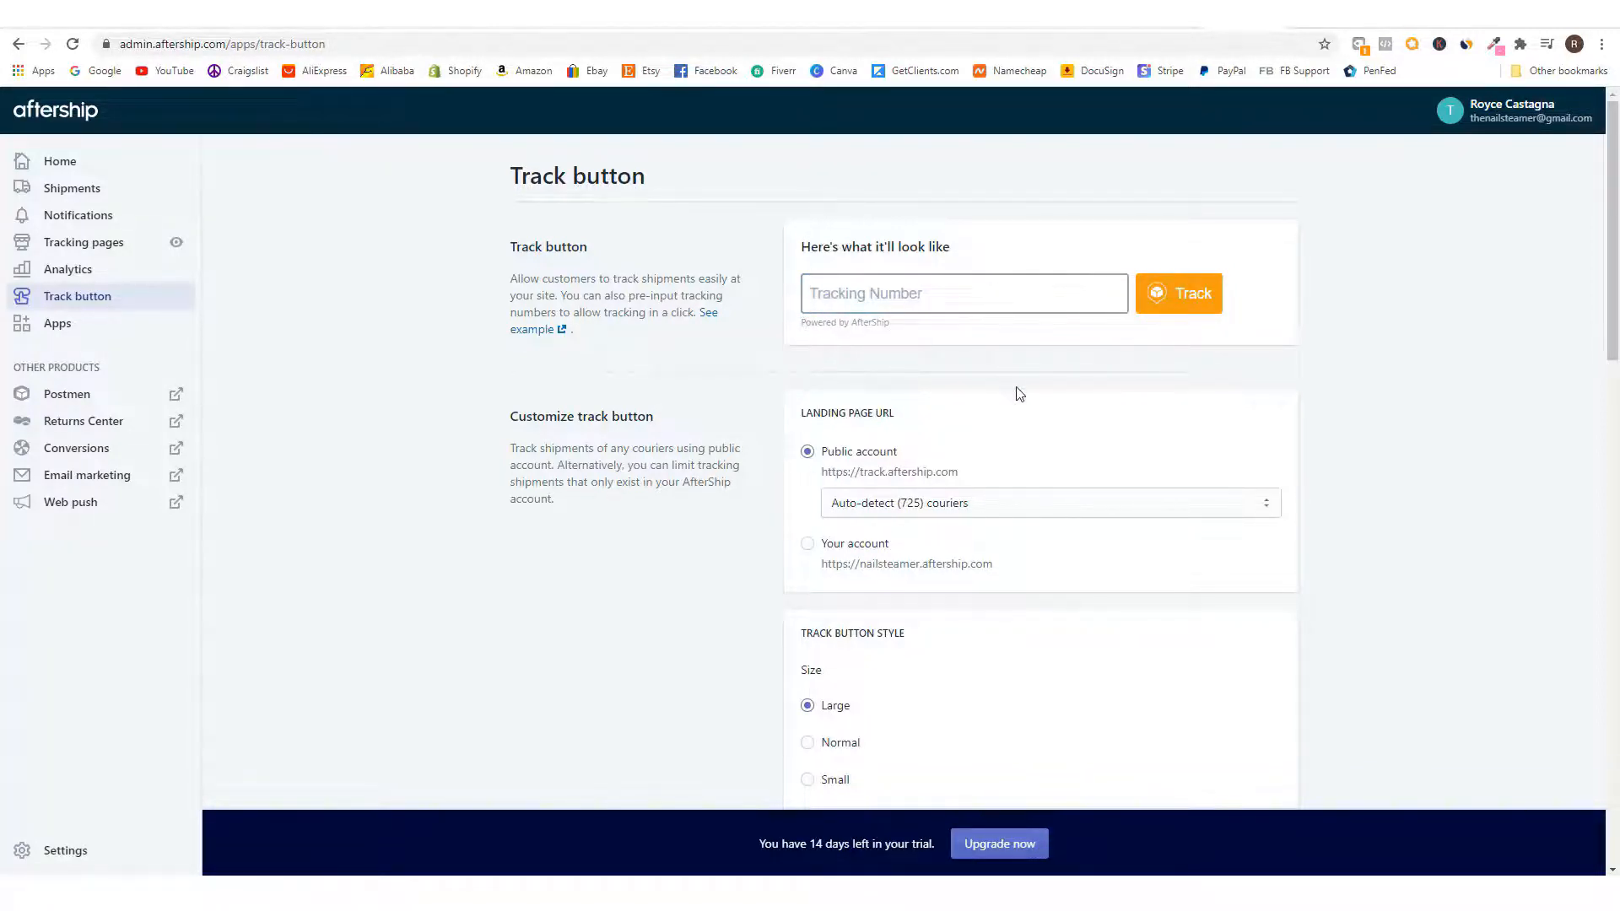
scroll(1004, 405, down, 3)
scroll(862, 484, down, 4)
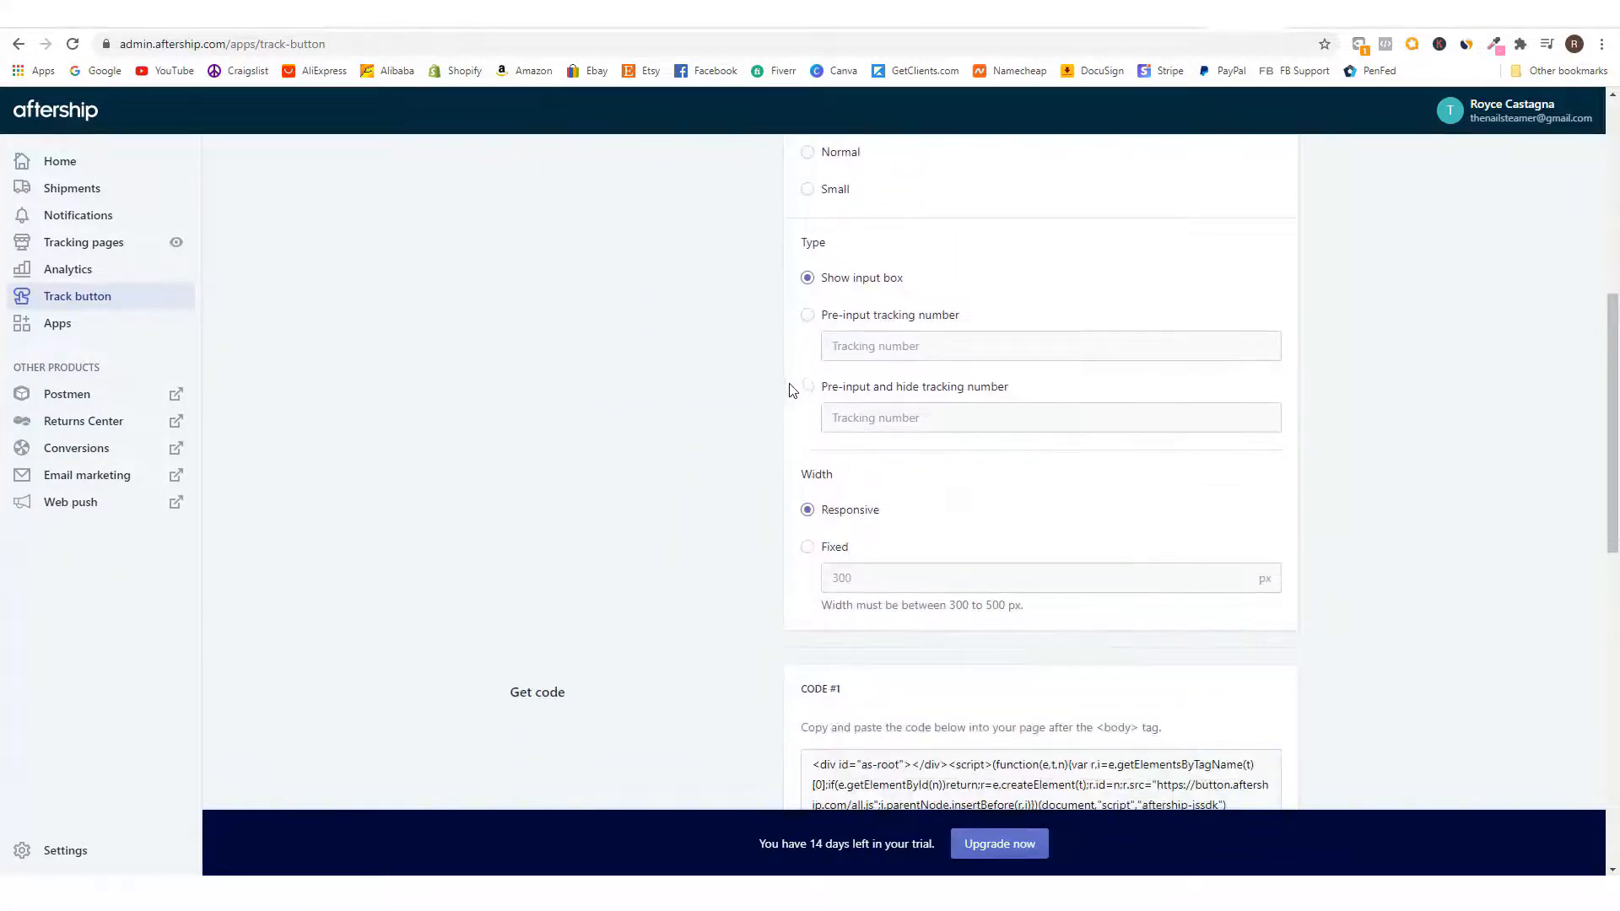
scroll(802, 380, down, 2)
scroll(806, 380, down, 3)
click(802, 397)
drag(862, 404, 801, 350)
right_click(869, 349)
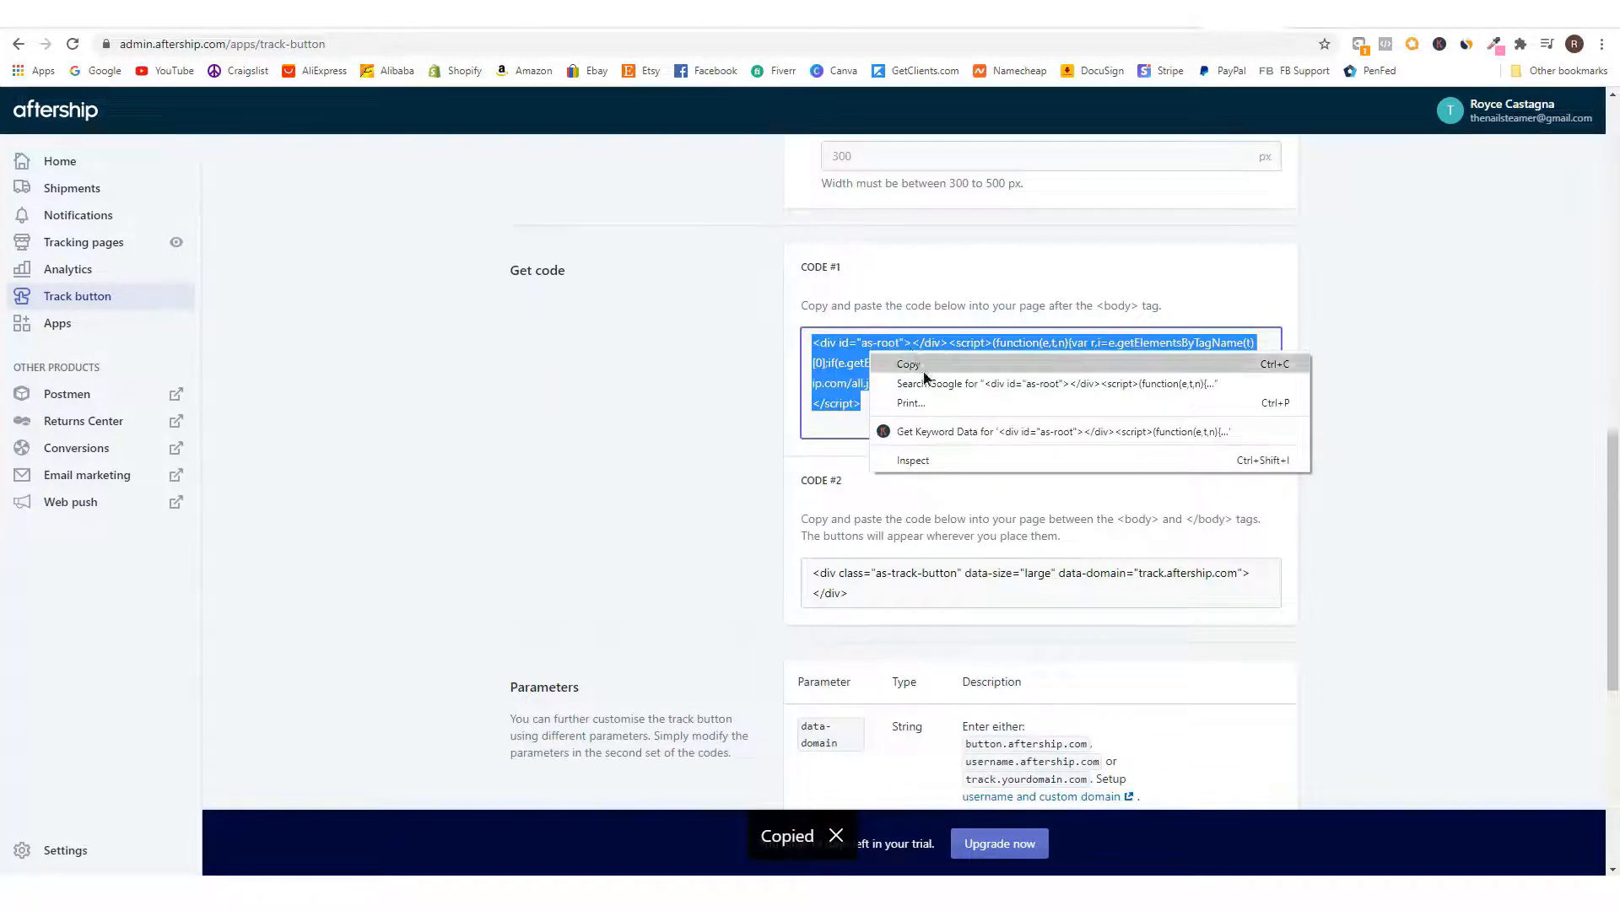
click(899, 361)
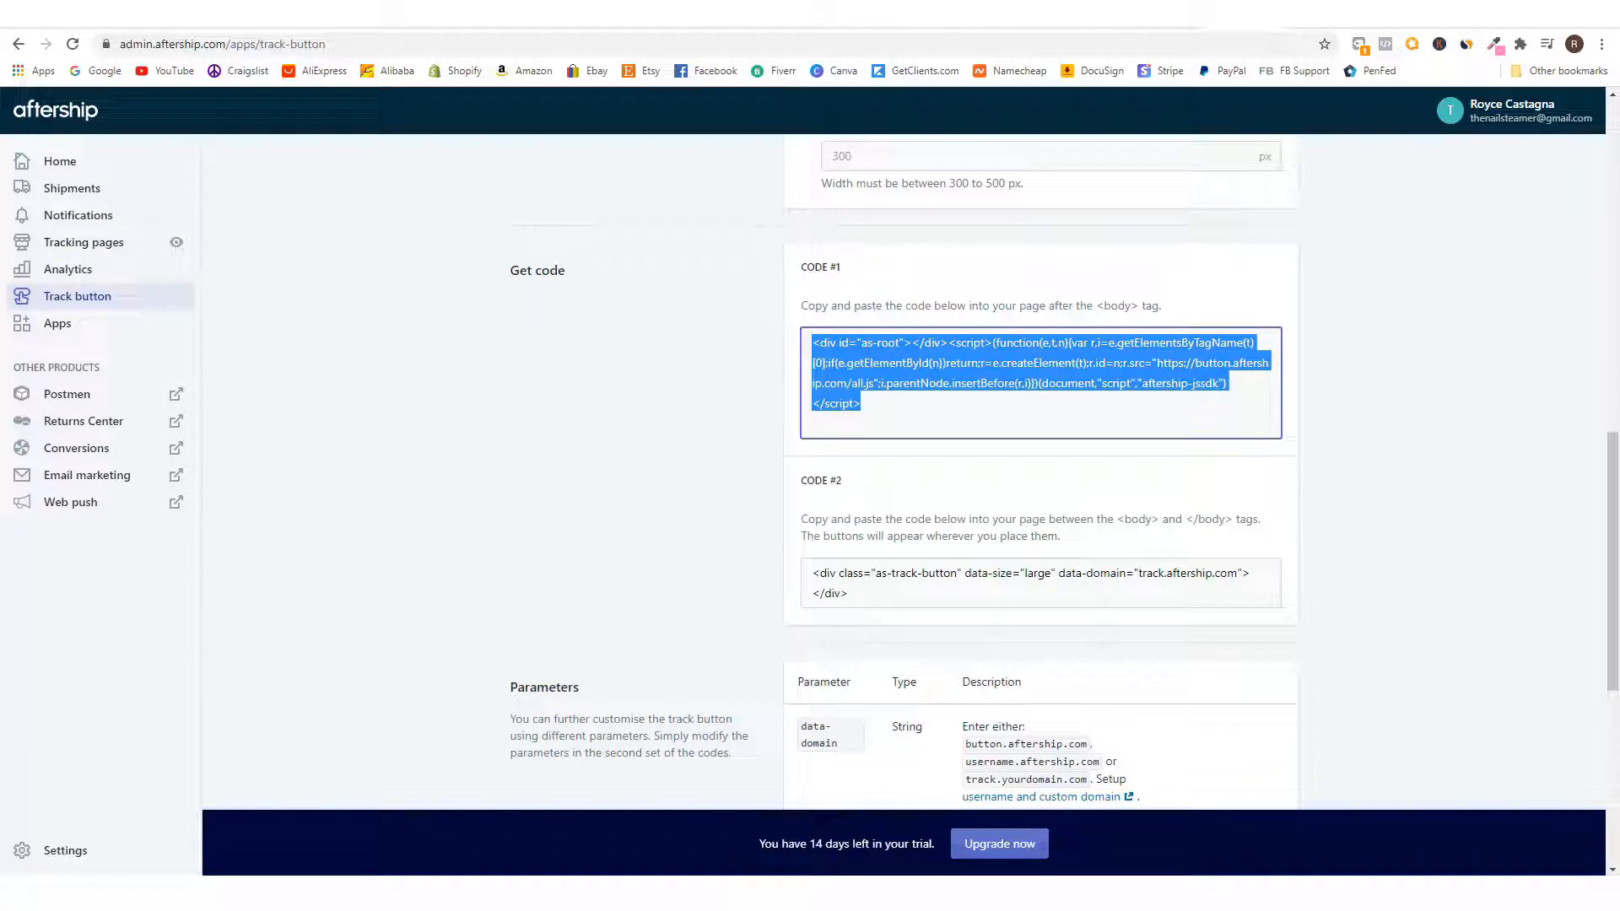
- Switch to the Shopify admin and start a new online store page titled "Track Order"
key(ctrl+Tab)
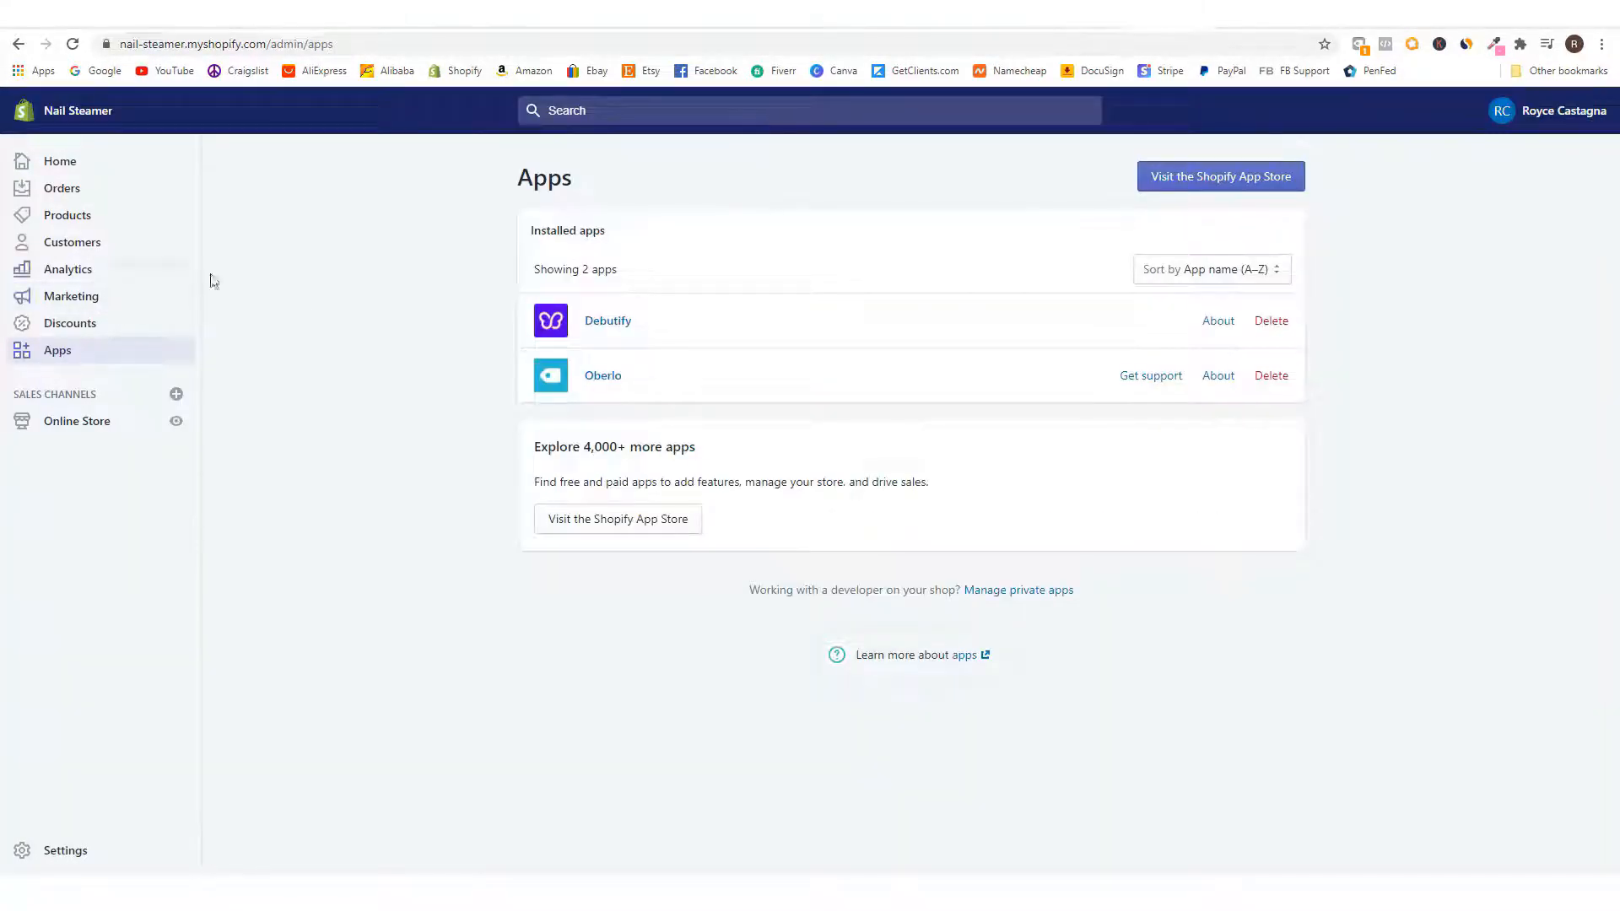
click(78, 430)
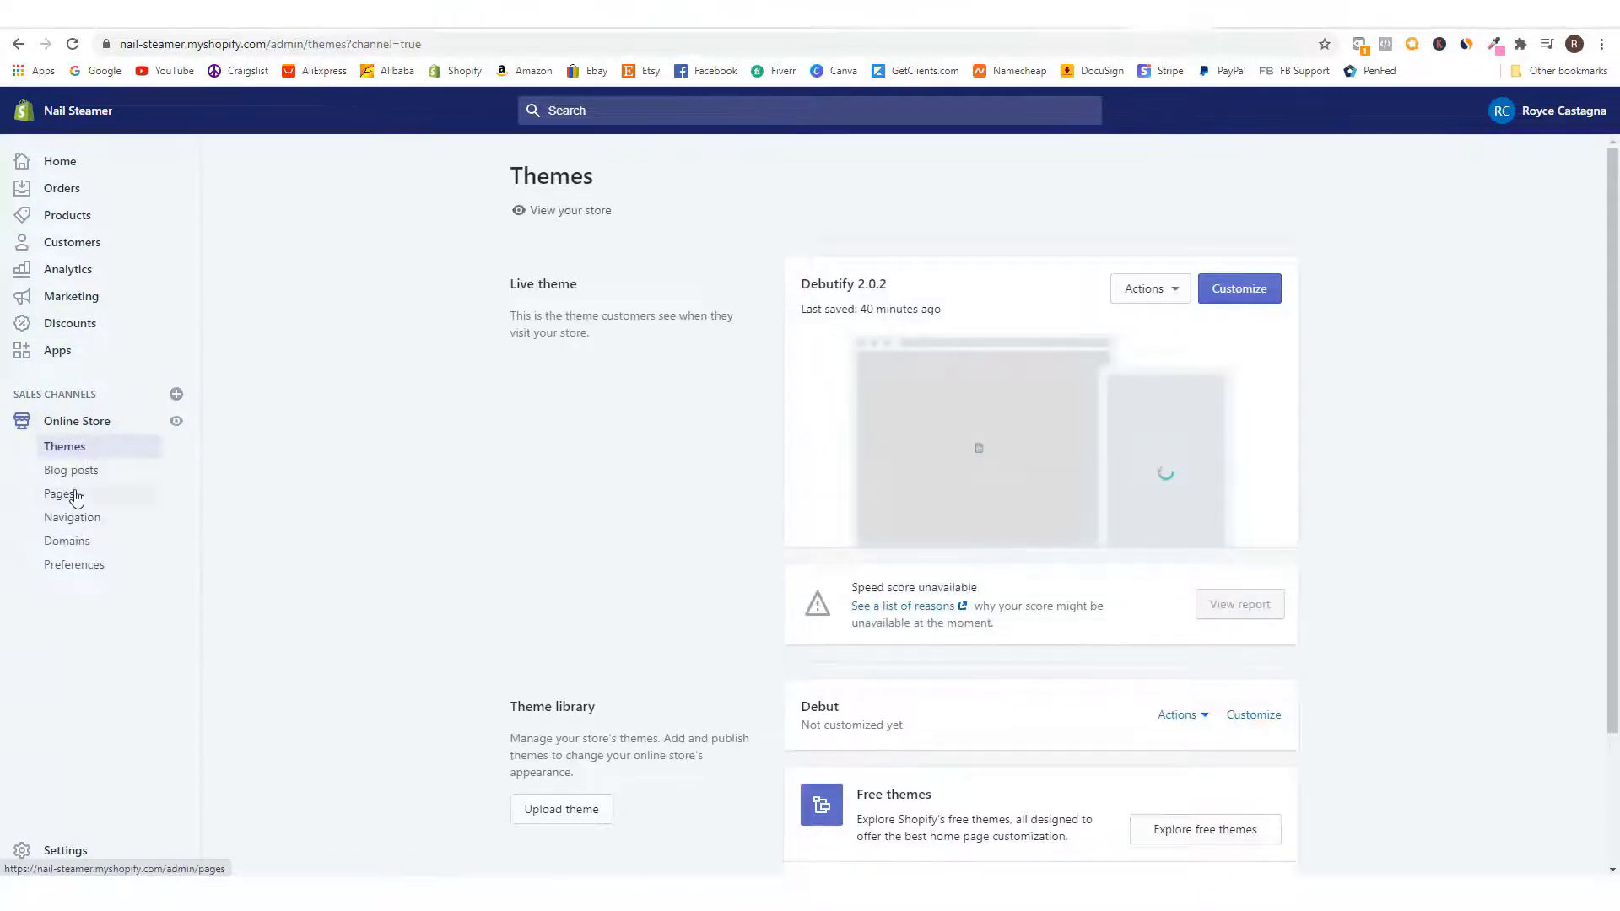
click(74, 497)
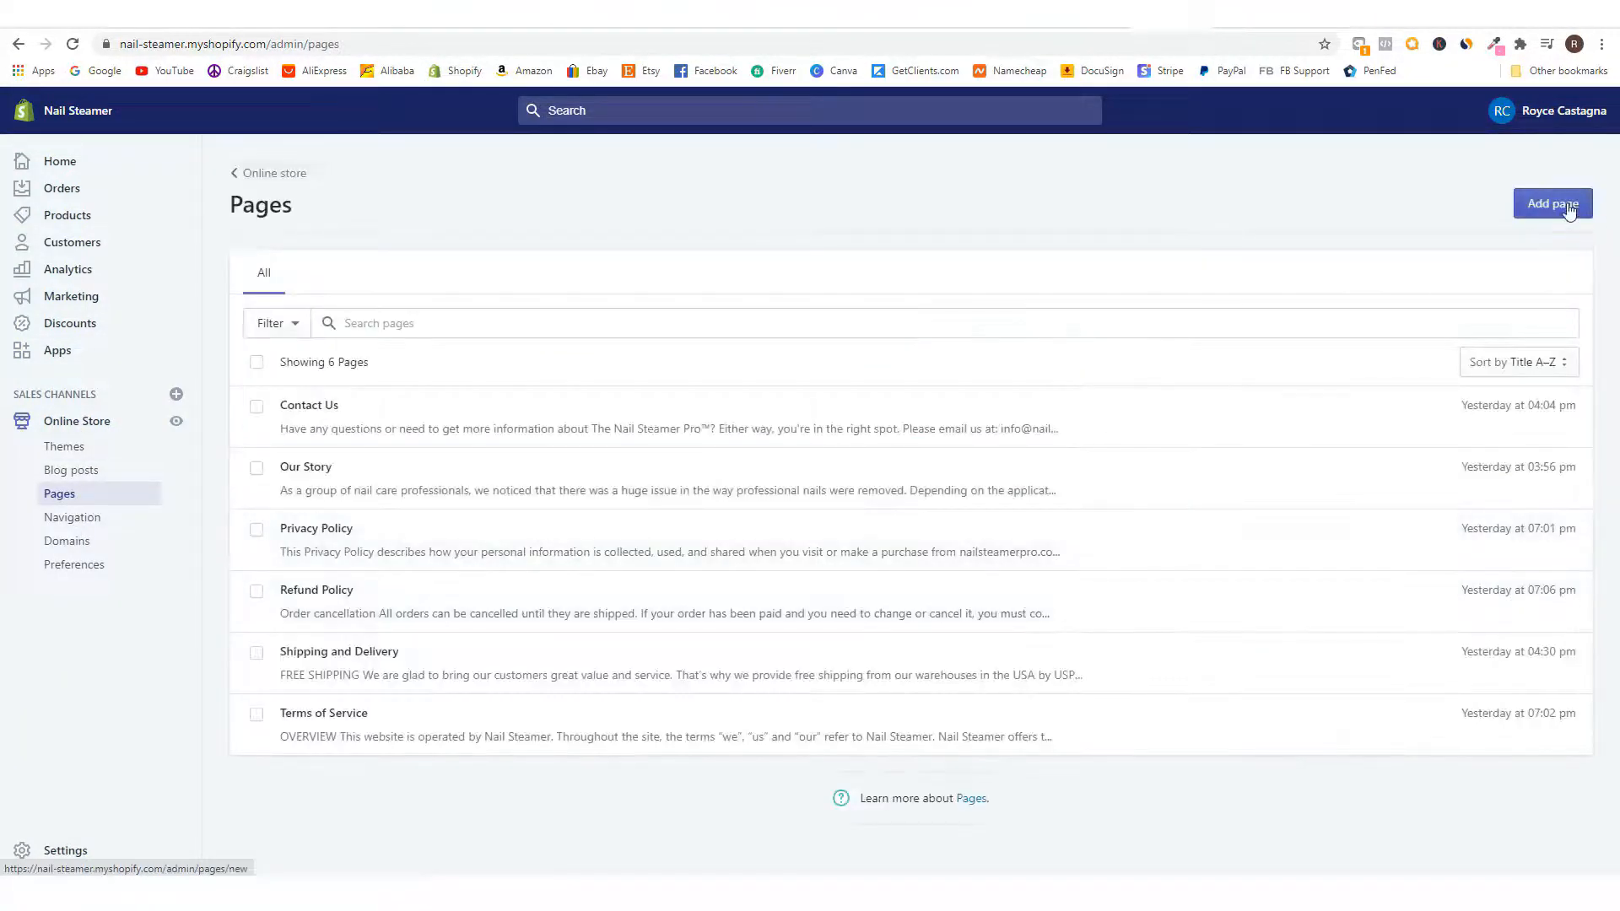
click(1561, 205)
click(716, 318)
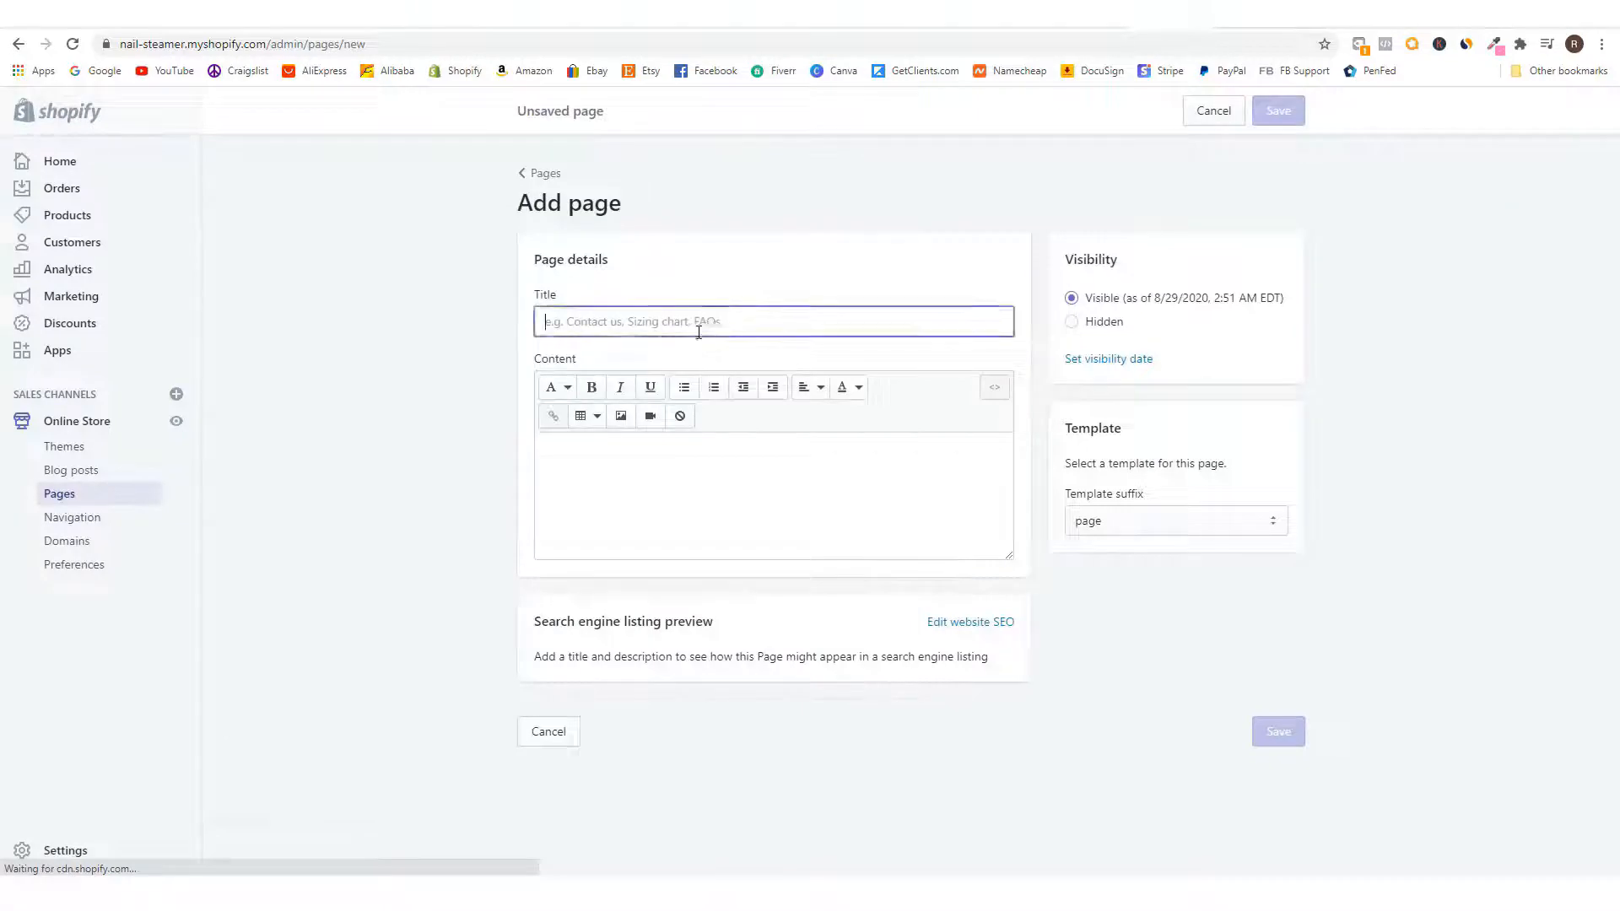
text(Track Order)
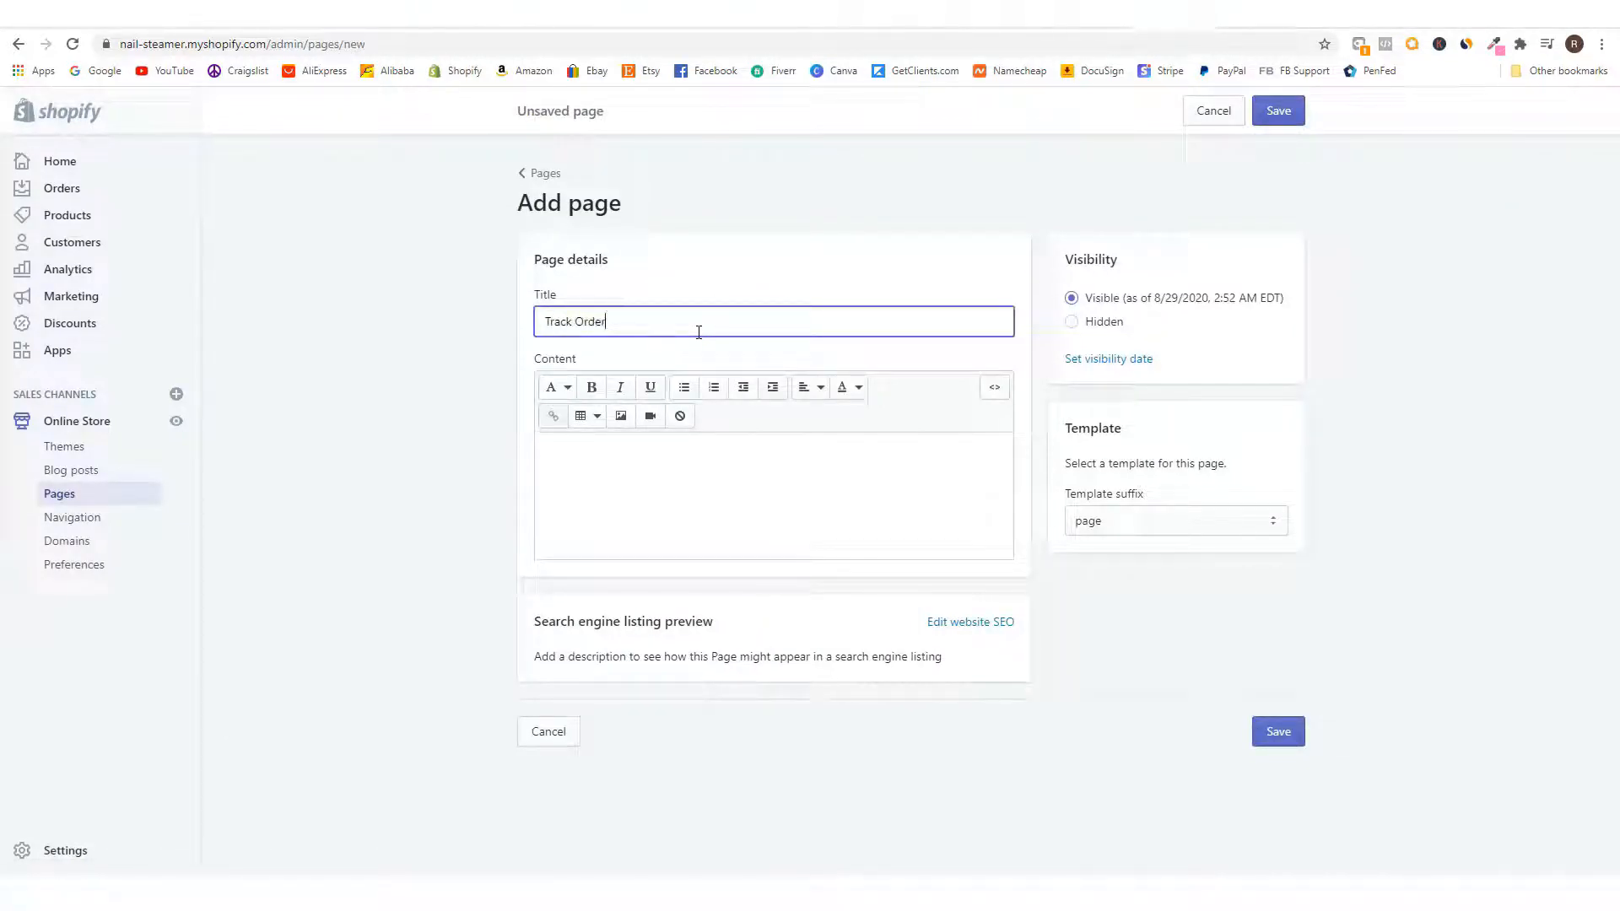
- Show the page content as HTML and paste the copied AfterShip Code #1 snippet into it
click(992, 397)
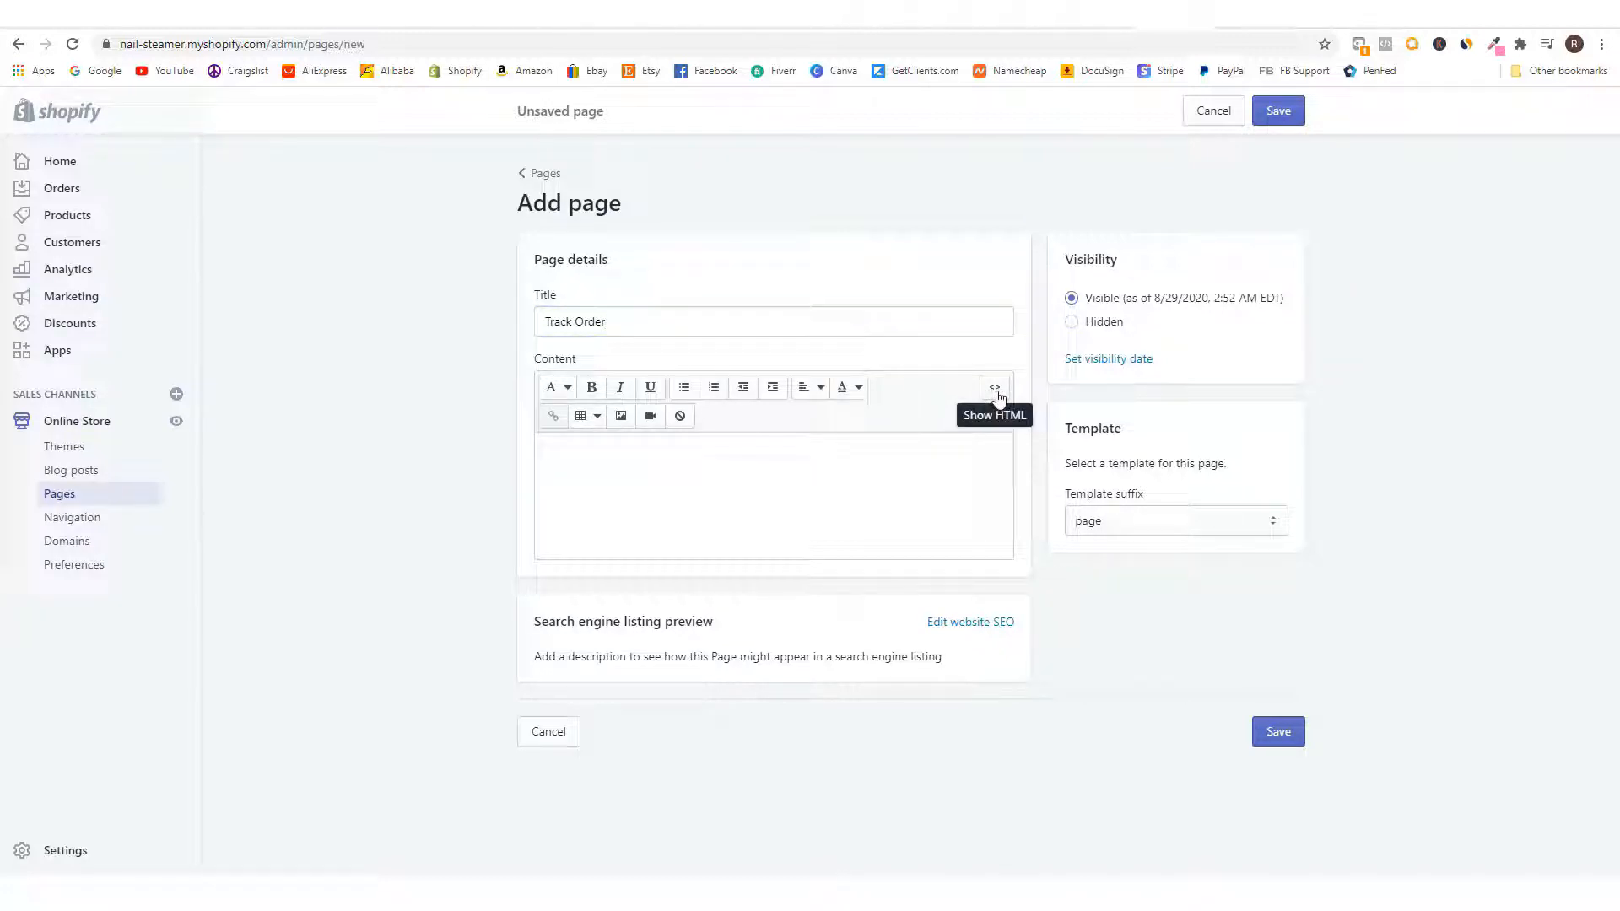
click(992, 399)
right_click(608, 425)
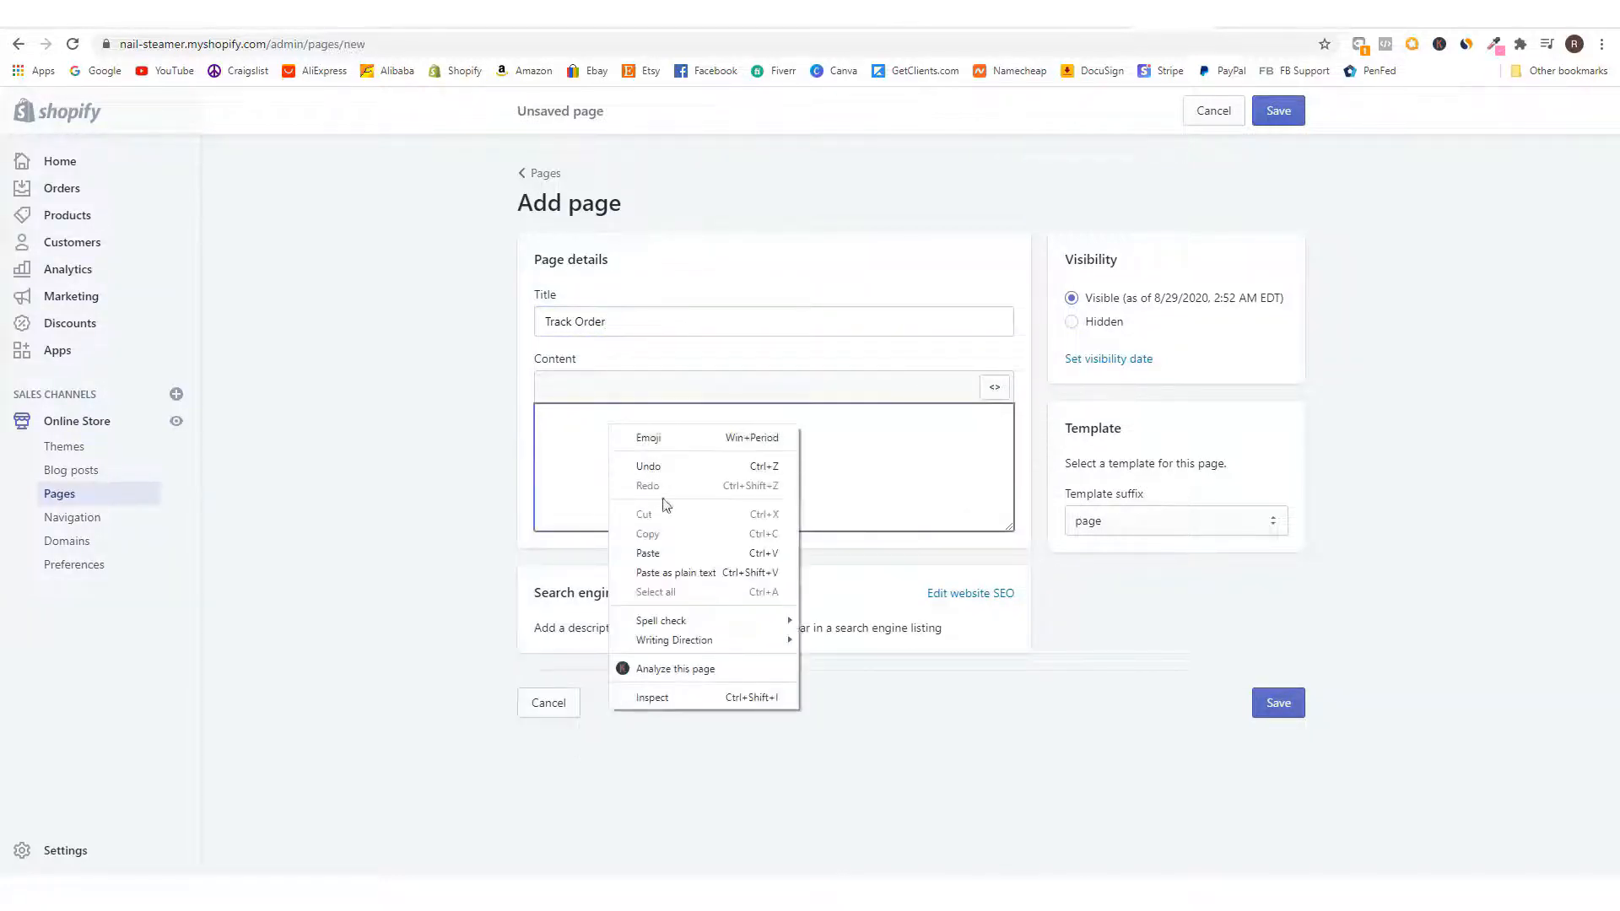
click(674, 554)
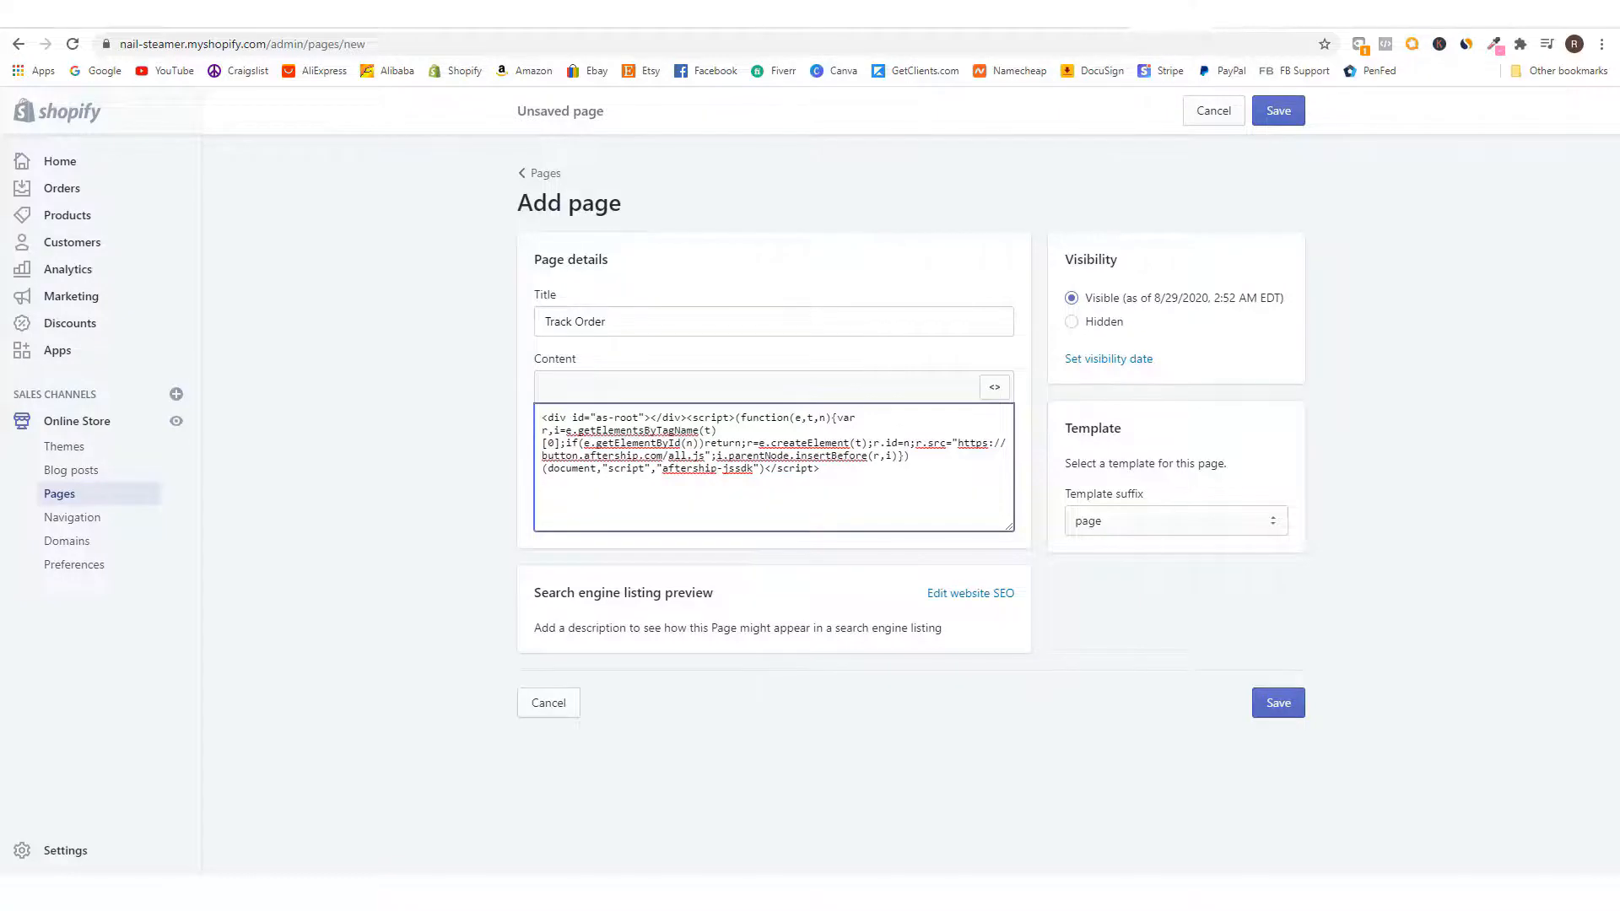
- Go back to AfterShip's track button setup and copy the whole Code #2 snippet
click(1208, 31)
scroll(903, 460, down, 1)
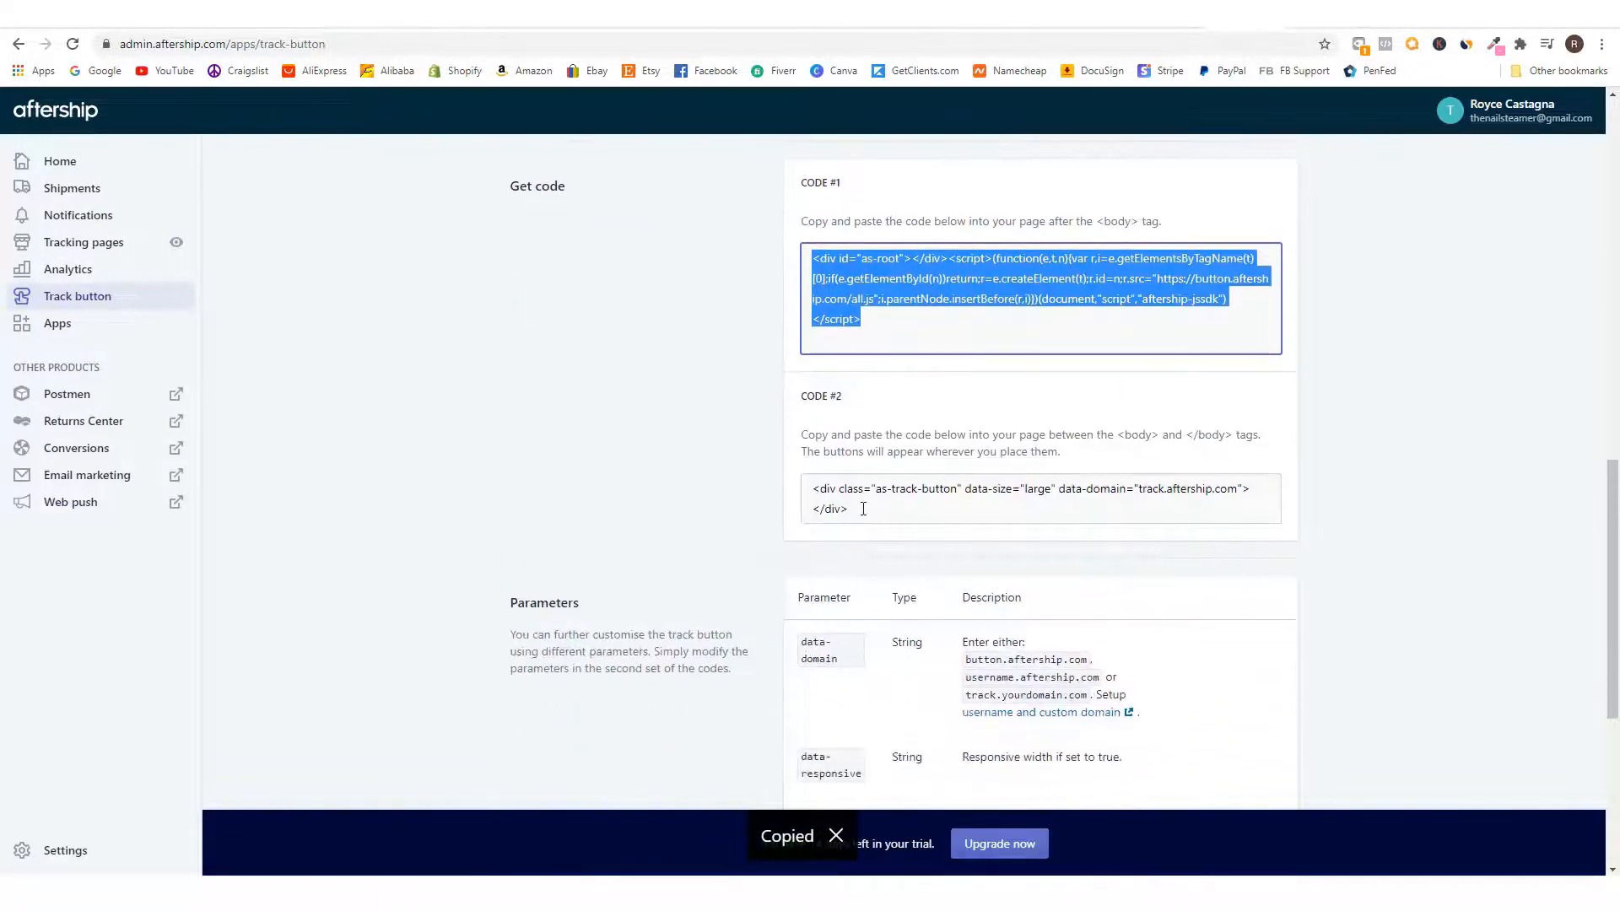
click(844, 505)
right_click(834, 499)
click(869, 513)
- Paste the Code #2 snippet below the first snippet in the Track Order page's HTML and save the page
click(1169, 29)
click(553, 507)
right_click(553, 497)
click(625, 622)
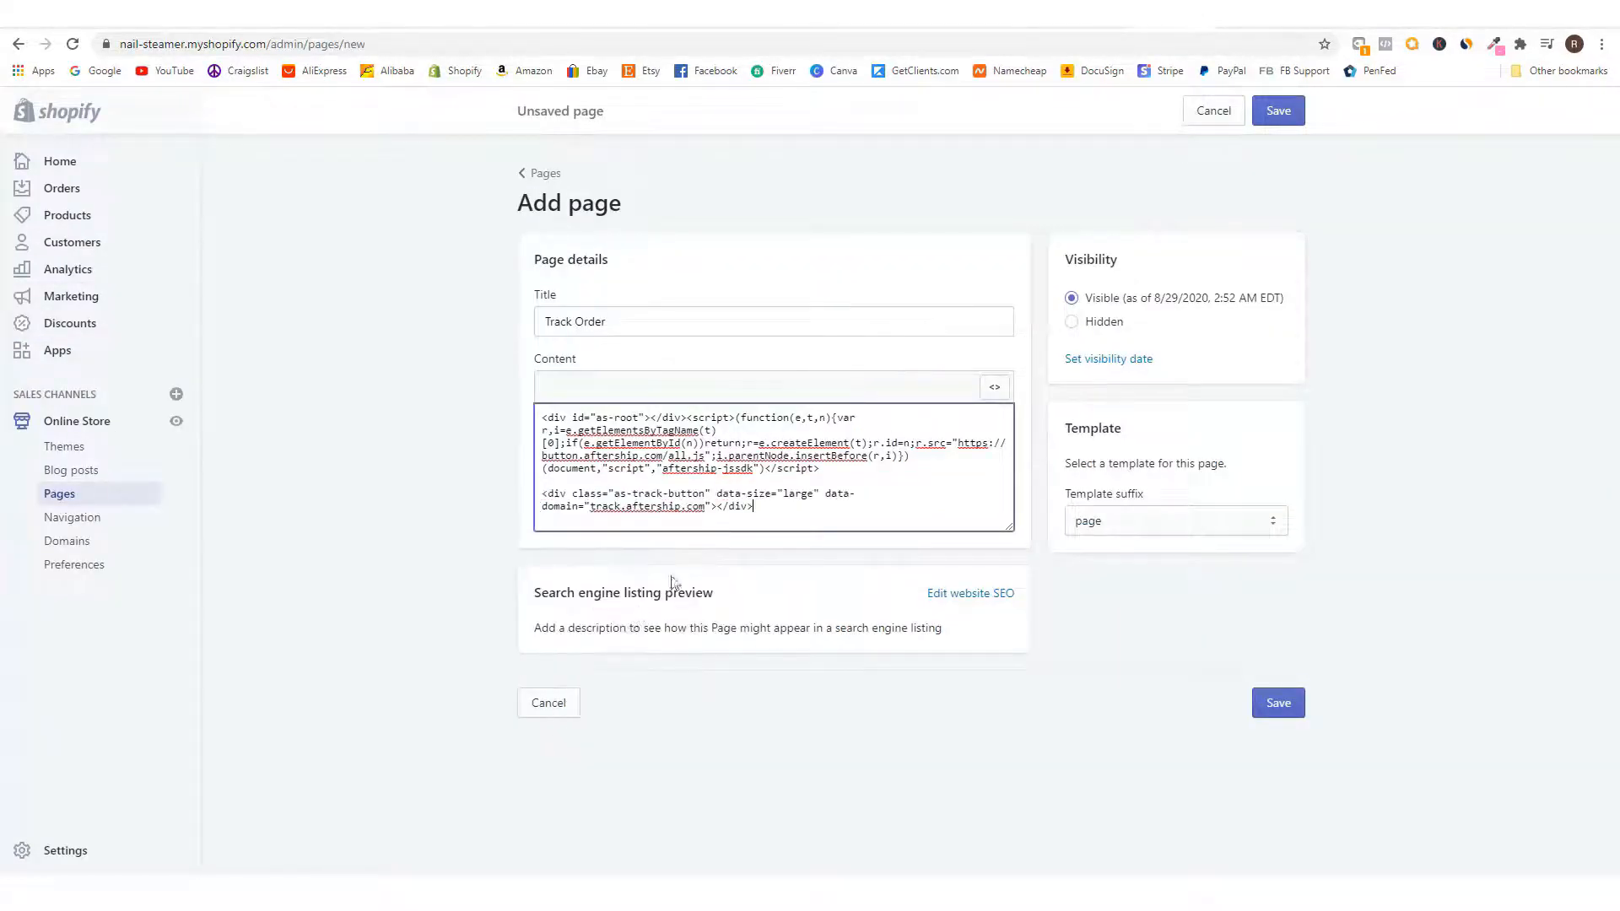
click(1278, 707)
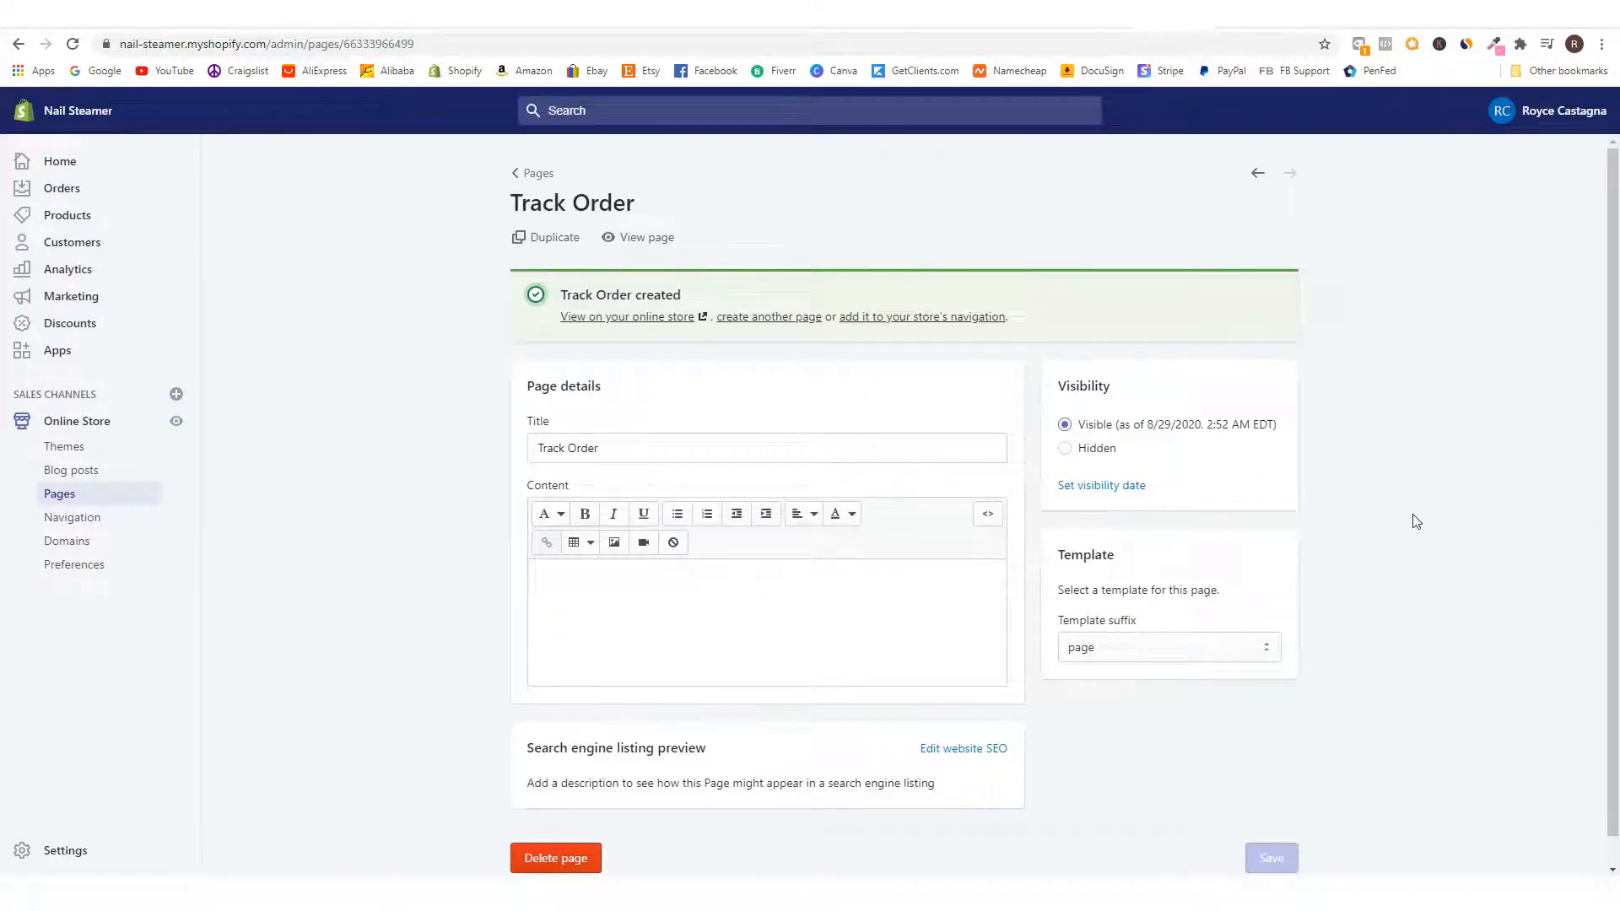
- Add a menu item named "Track Your Order" to the store's Footer menu, linked to the Track Order page
click(84, 523)
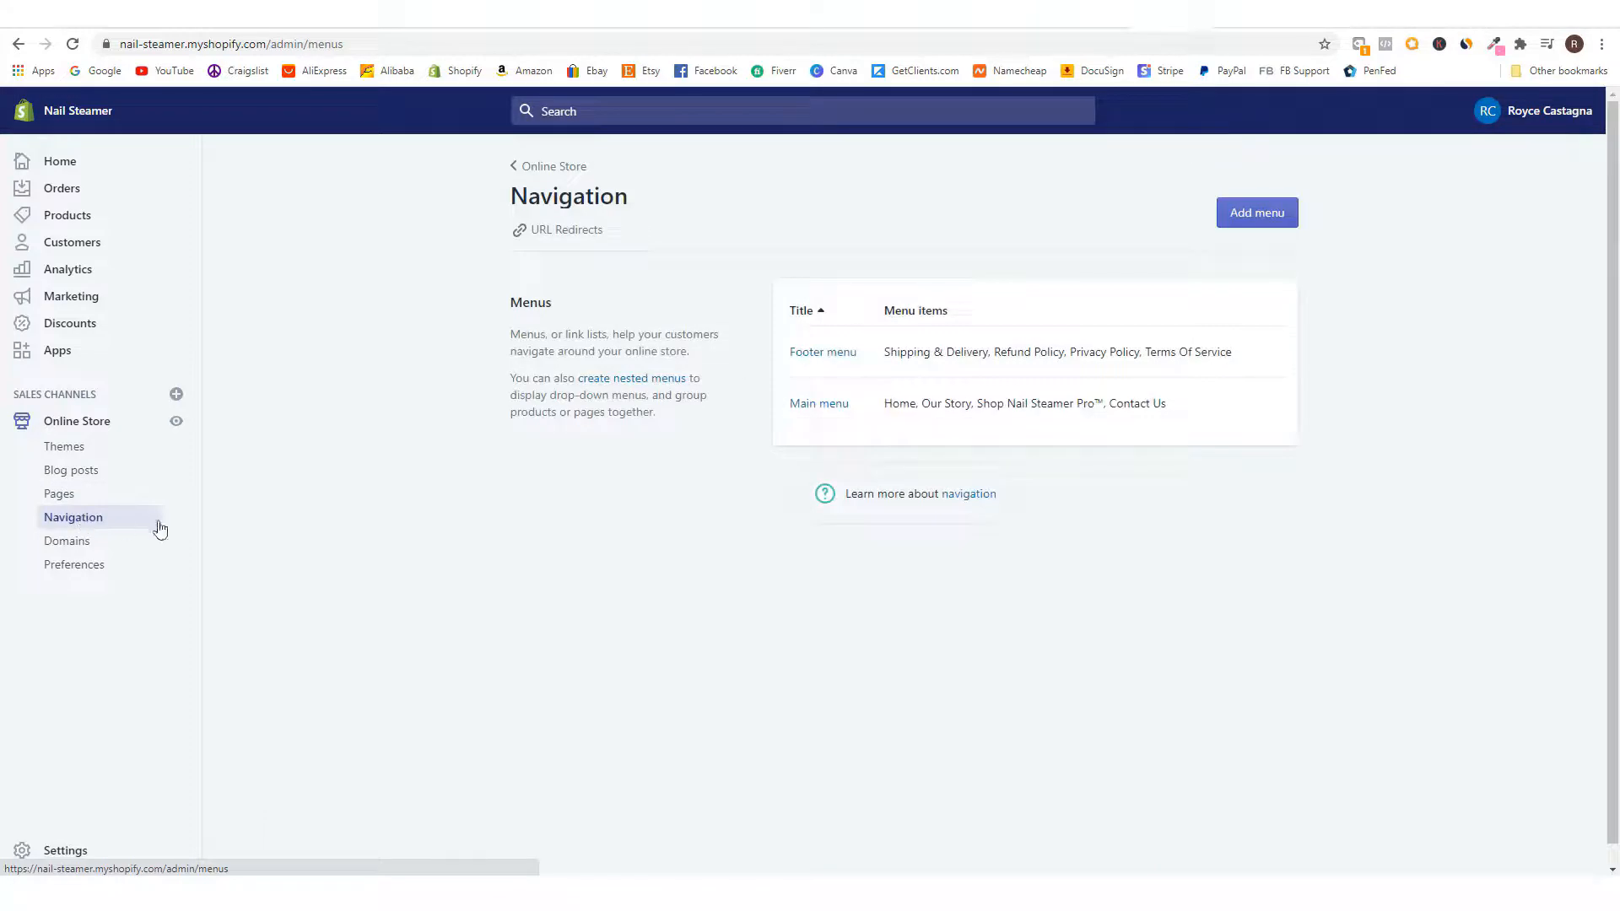
click(831, 354)
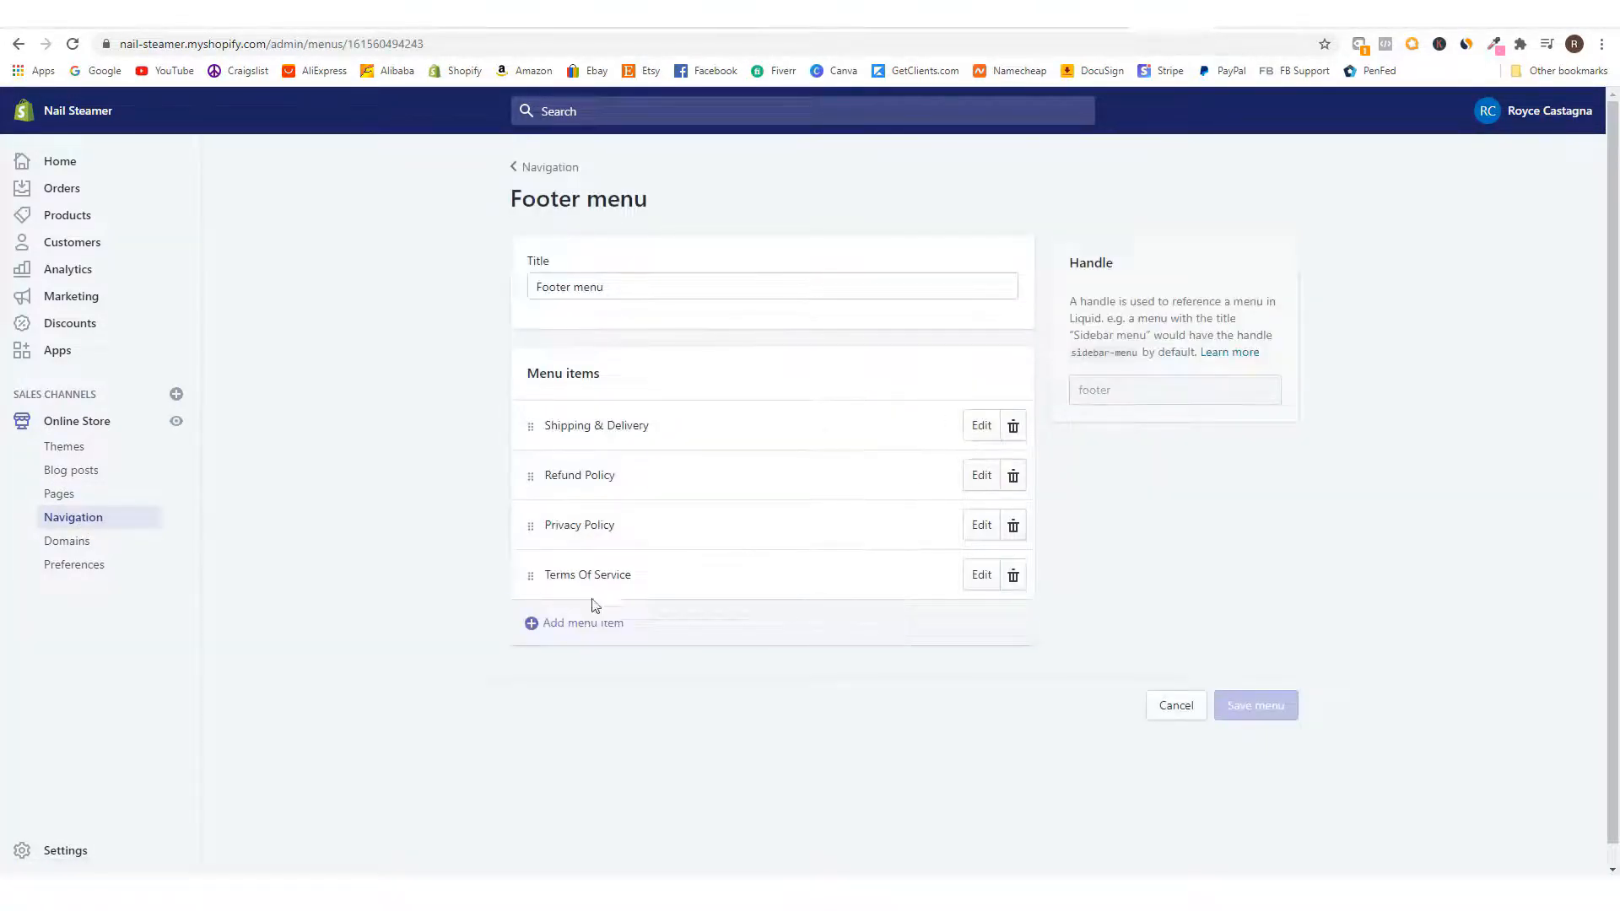
click(578, 627)
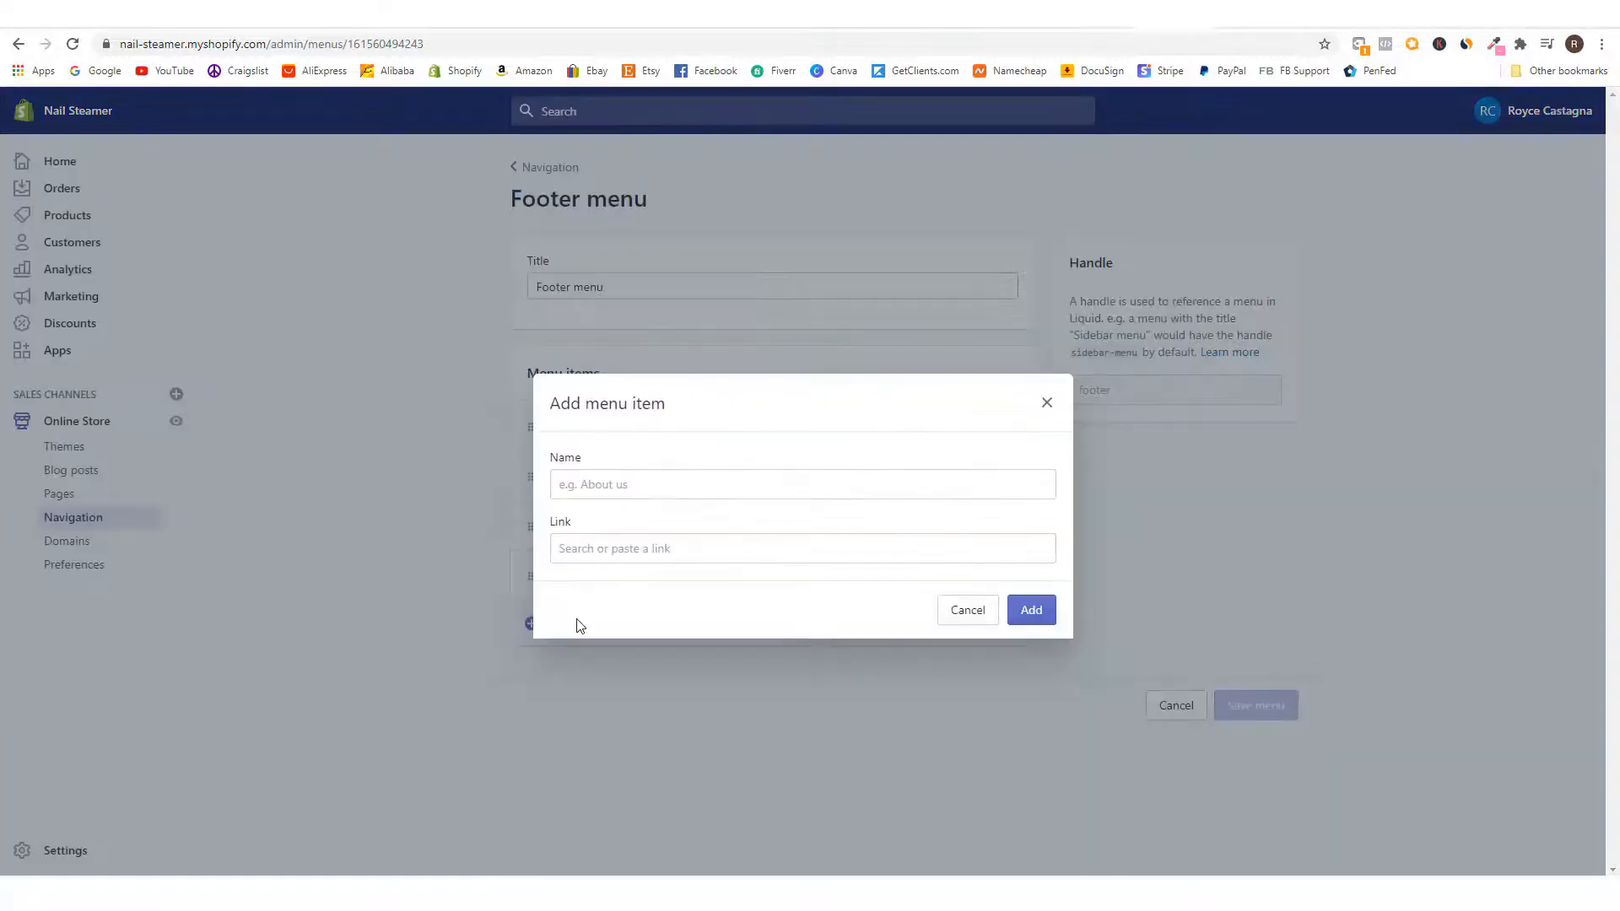
click(673, 482)
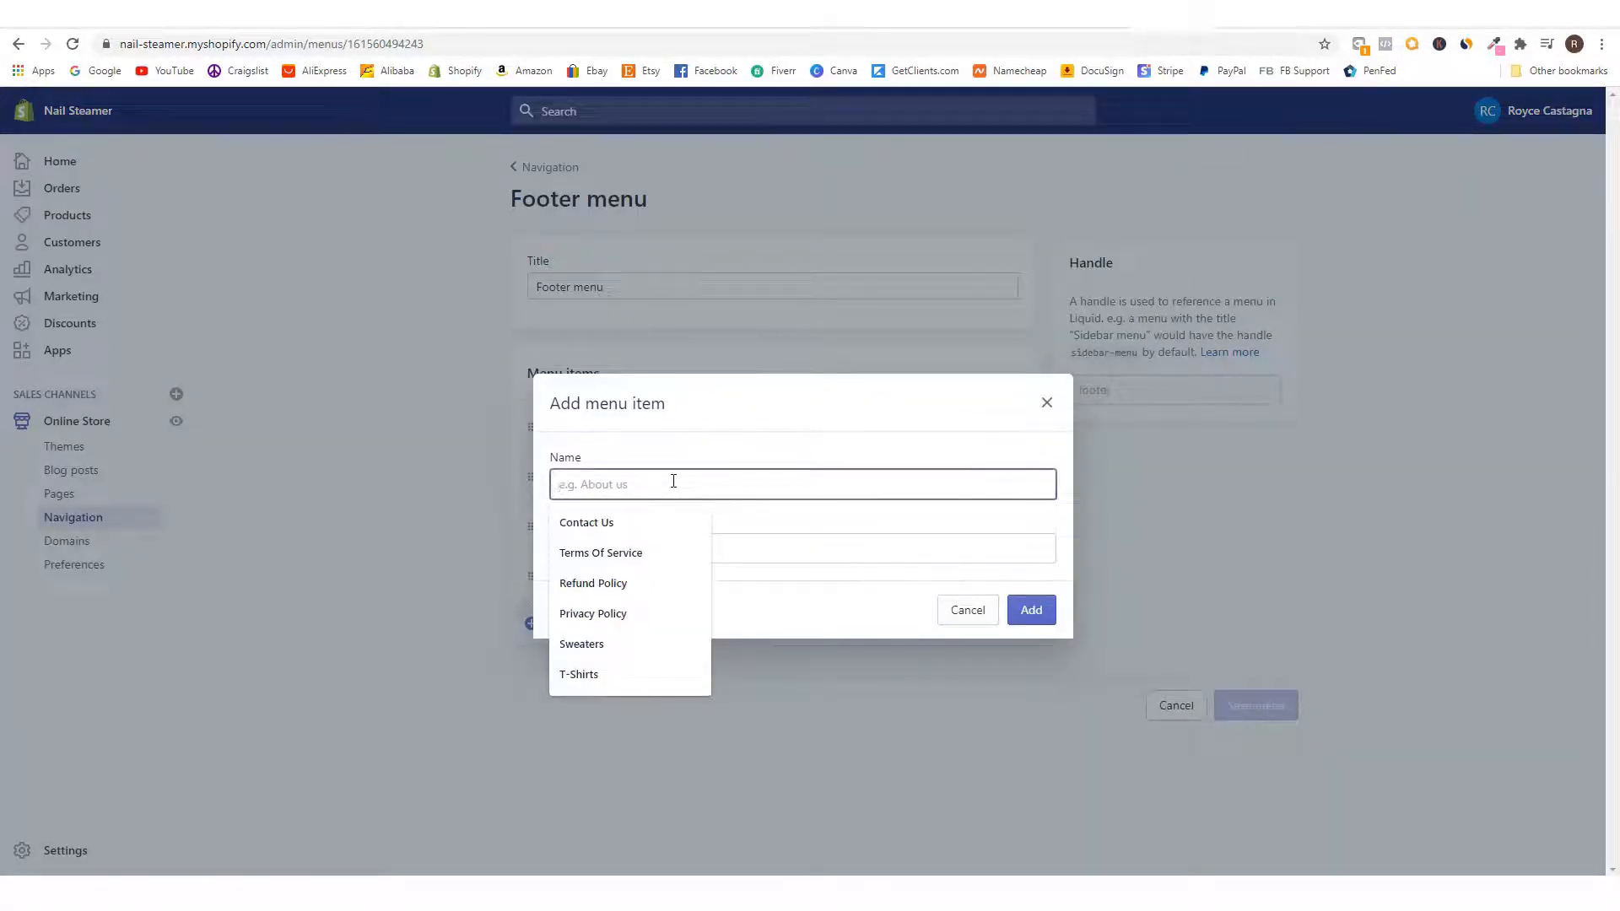
text(Track )
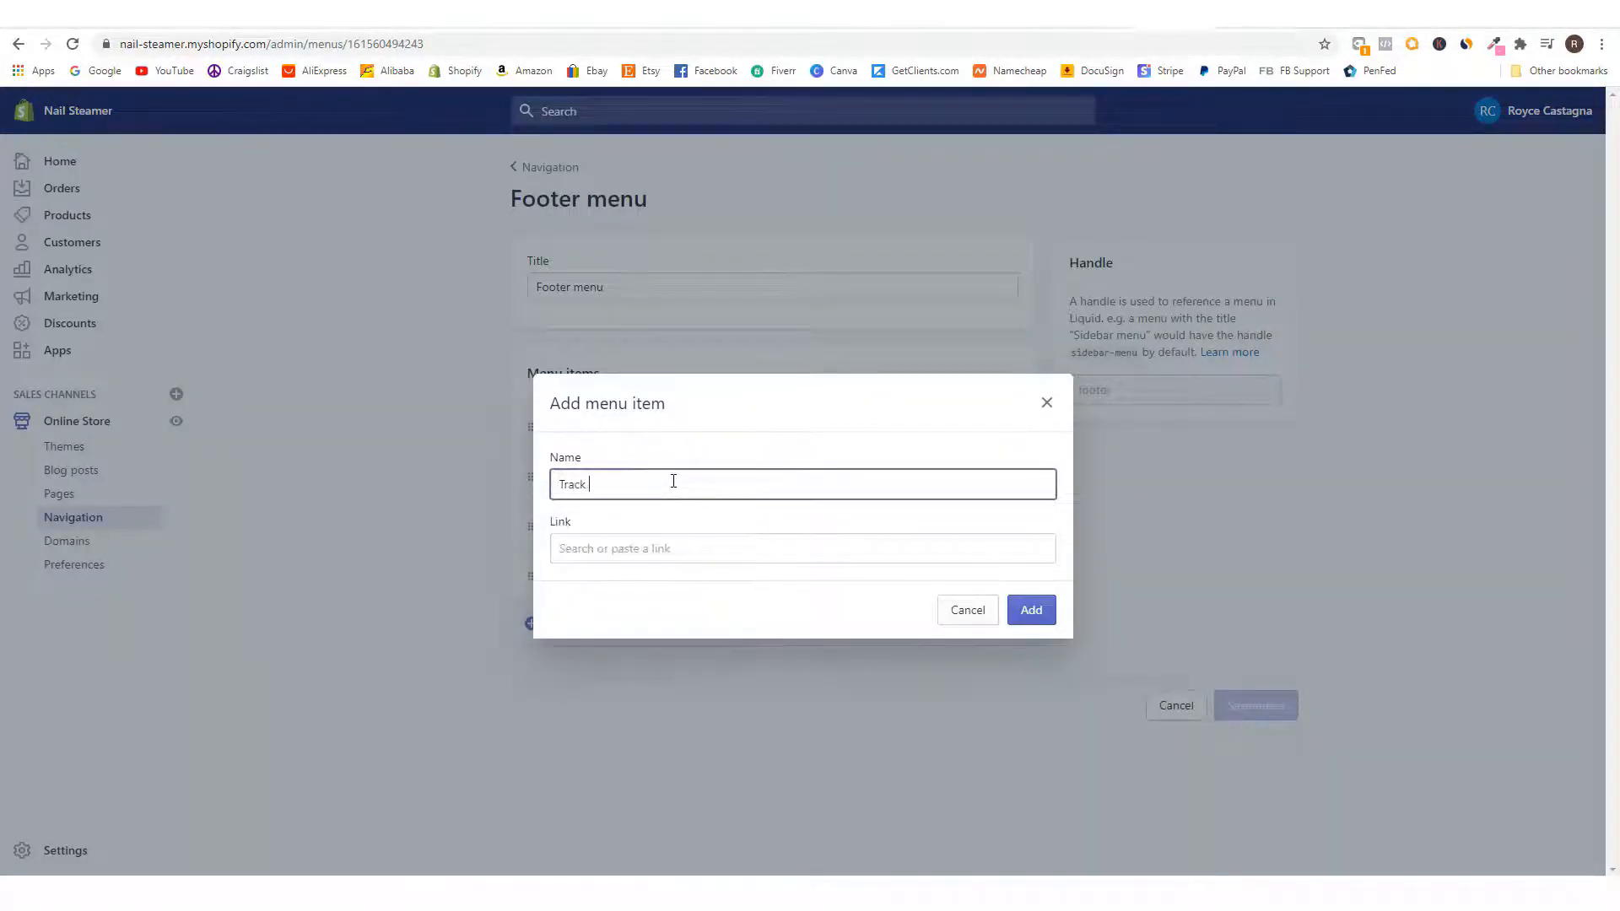
text(Your Order)
click(919, 549)
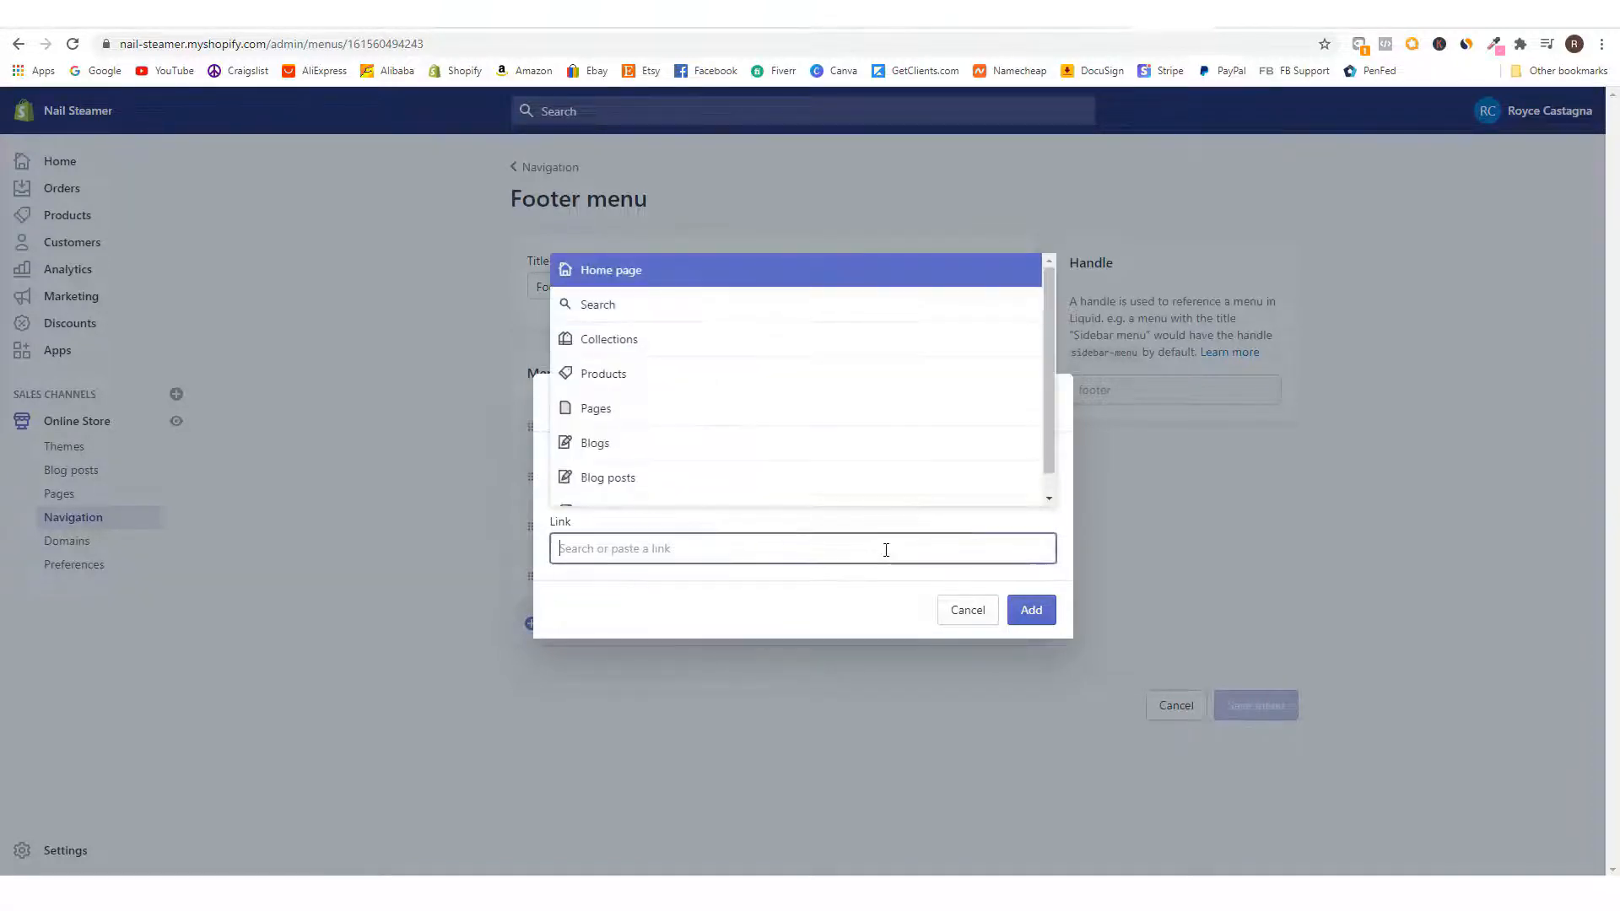
click(687, 411)
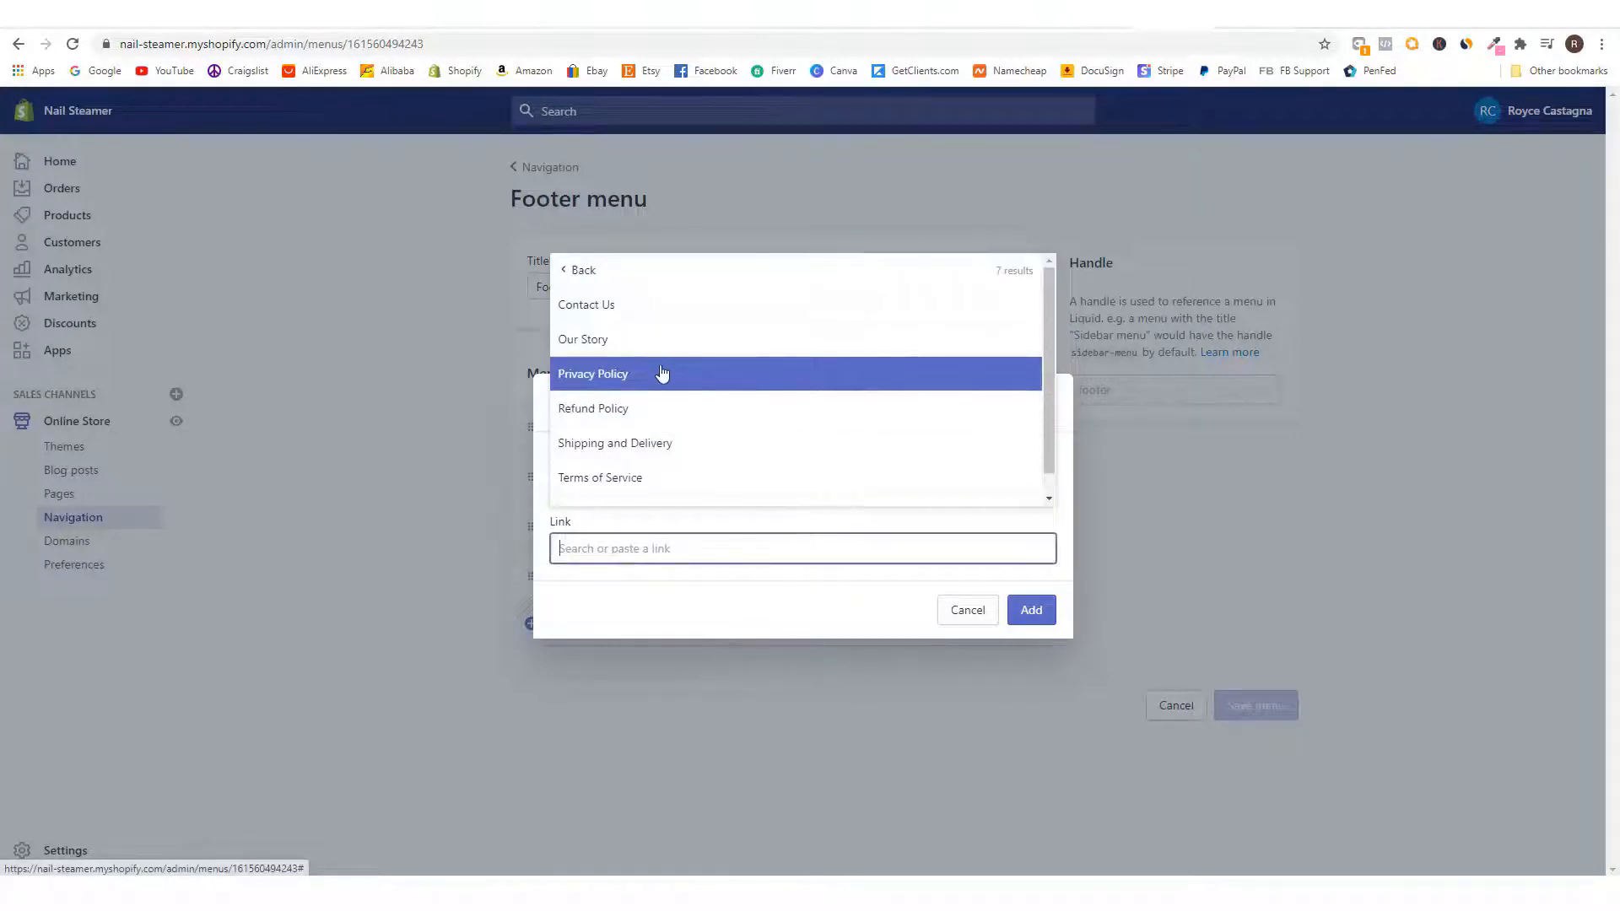
scroll(659, 317, down, 1)
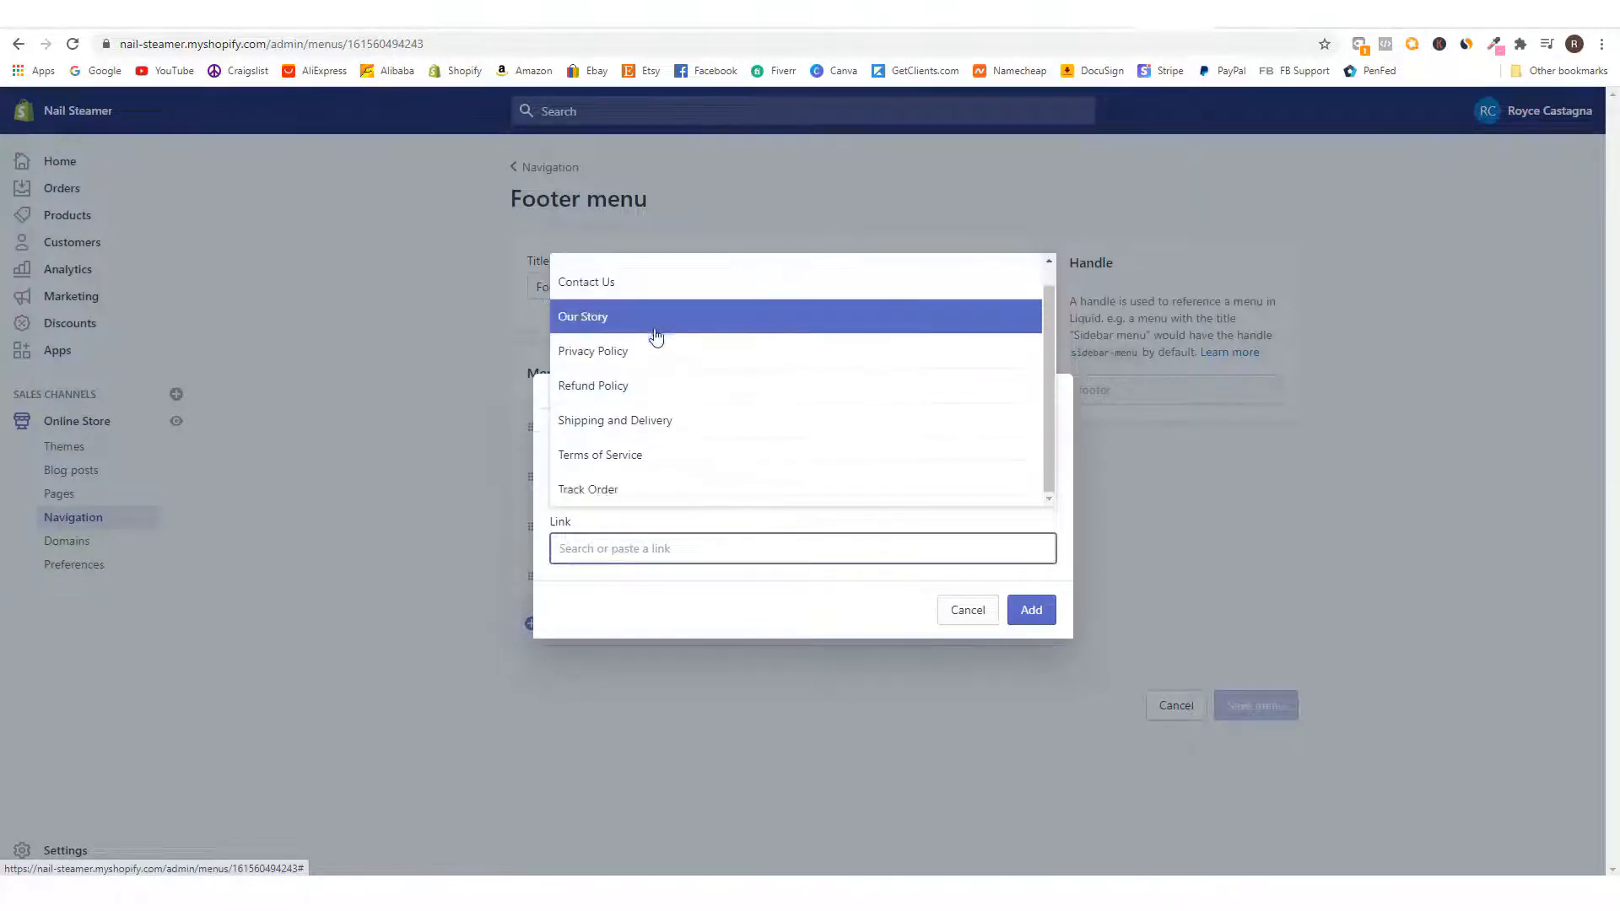
click(656, 490)
click(1032, 612)
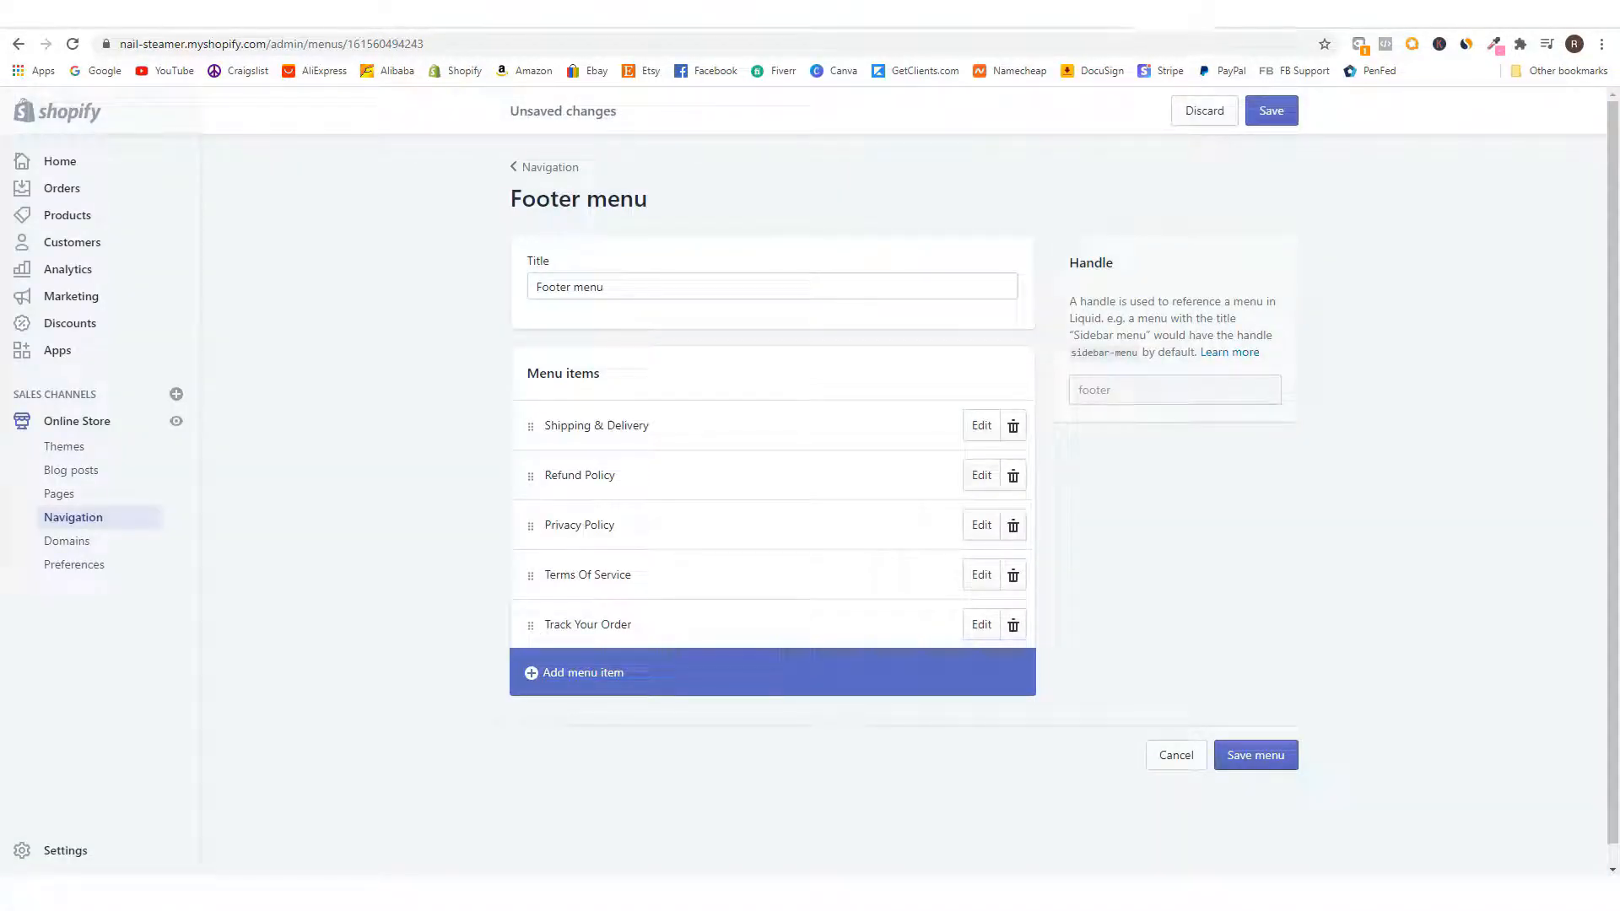
- Move Track Your Order directly below Shipping & Delivery in the Footer menu and save the menu
drag(530, 624, 544, 478)
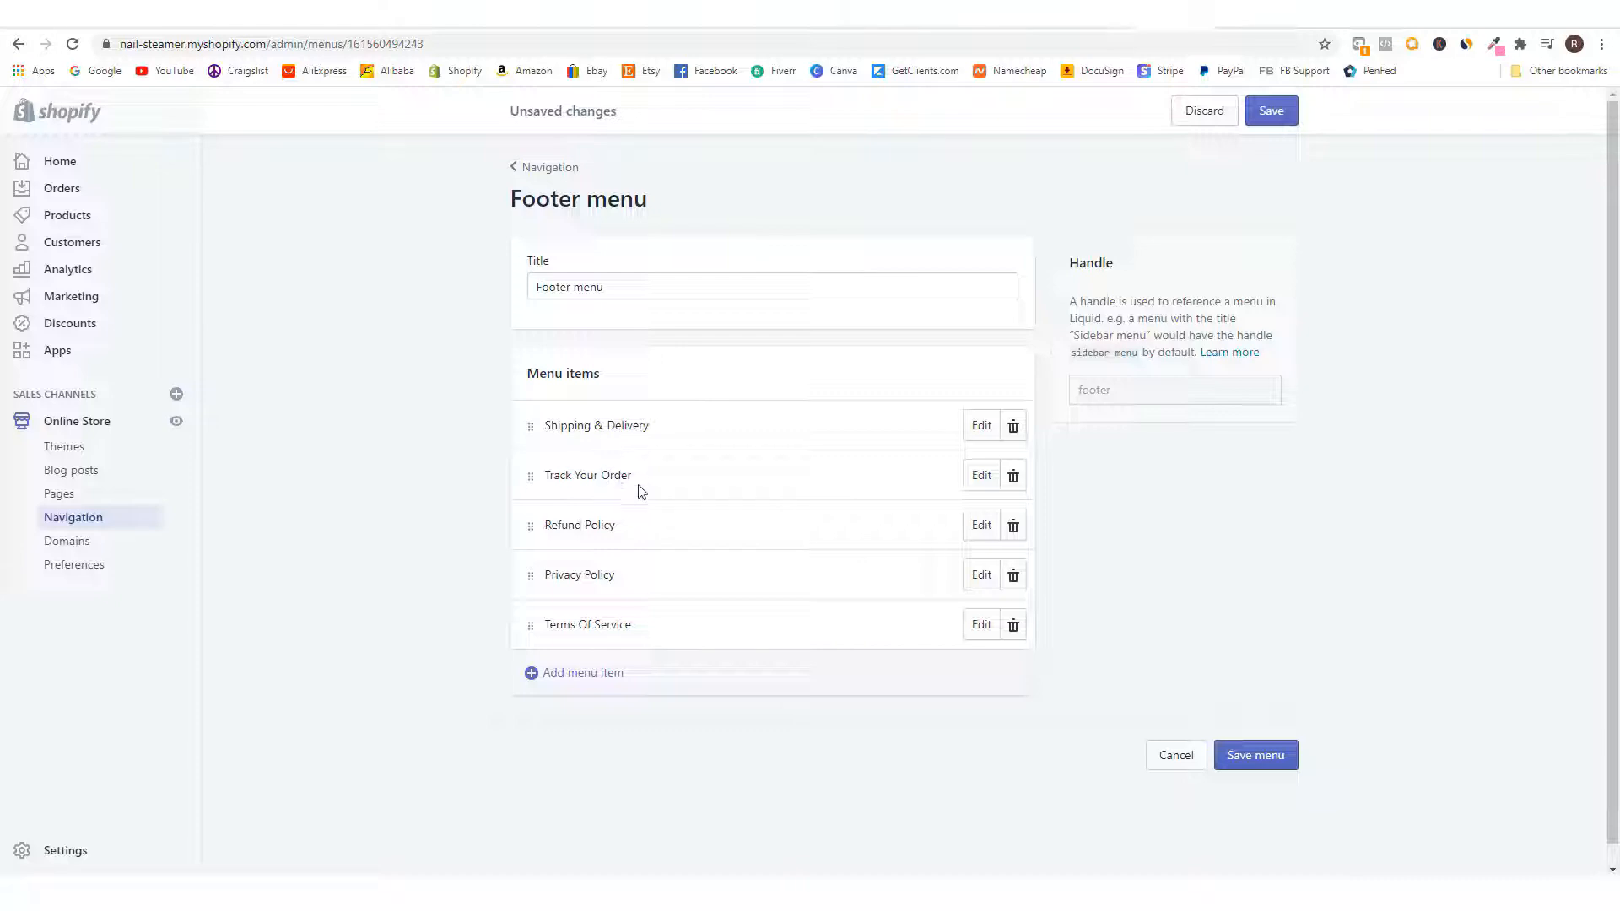
click(1264, 754)
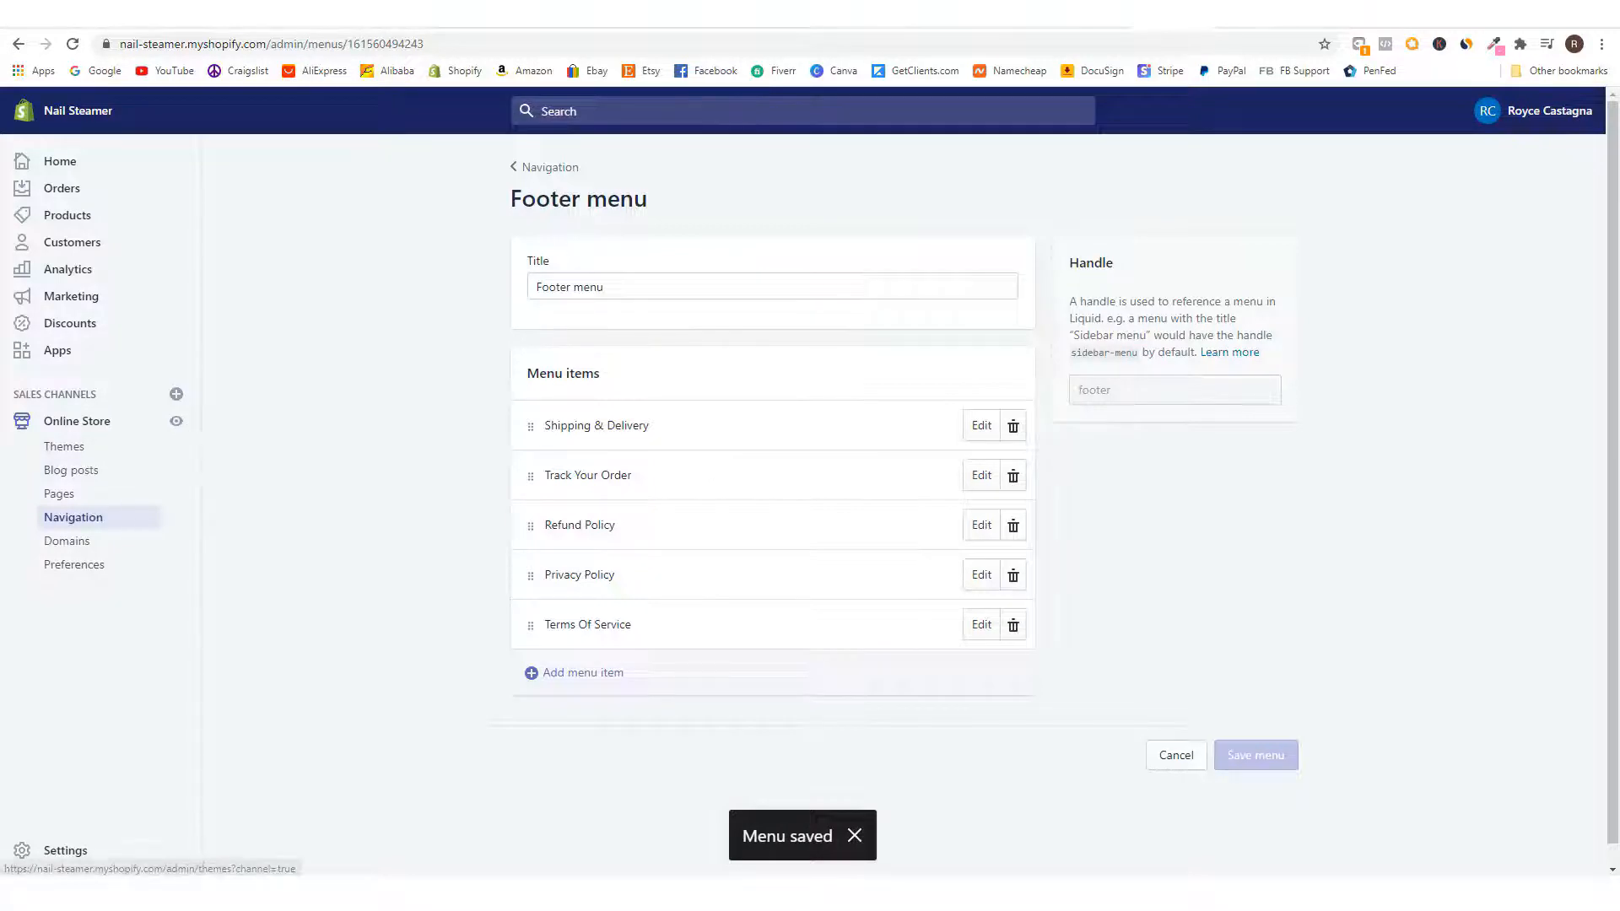
- Reload the theme editor's mobile preview and open the Track Order page from the store's navigation
click(1105, 14)
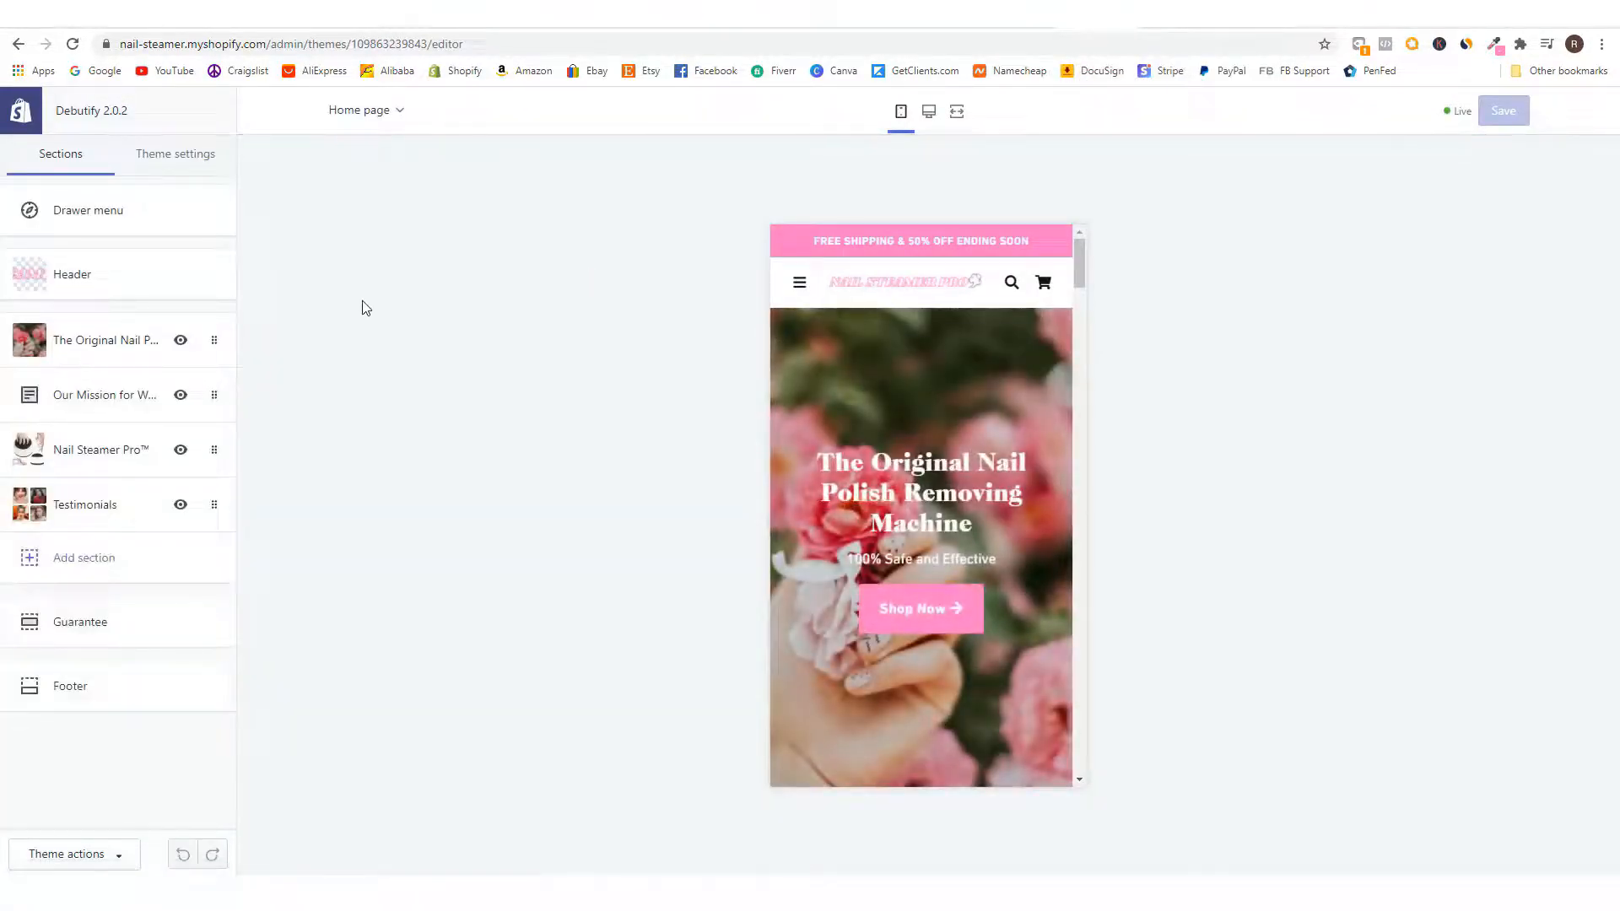
click(73, 44)
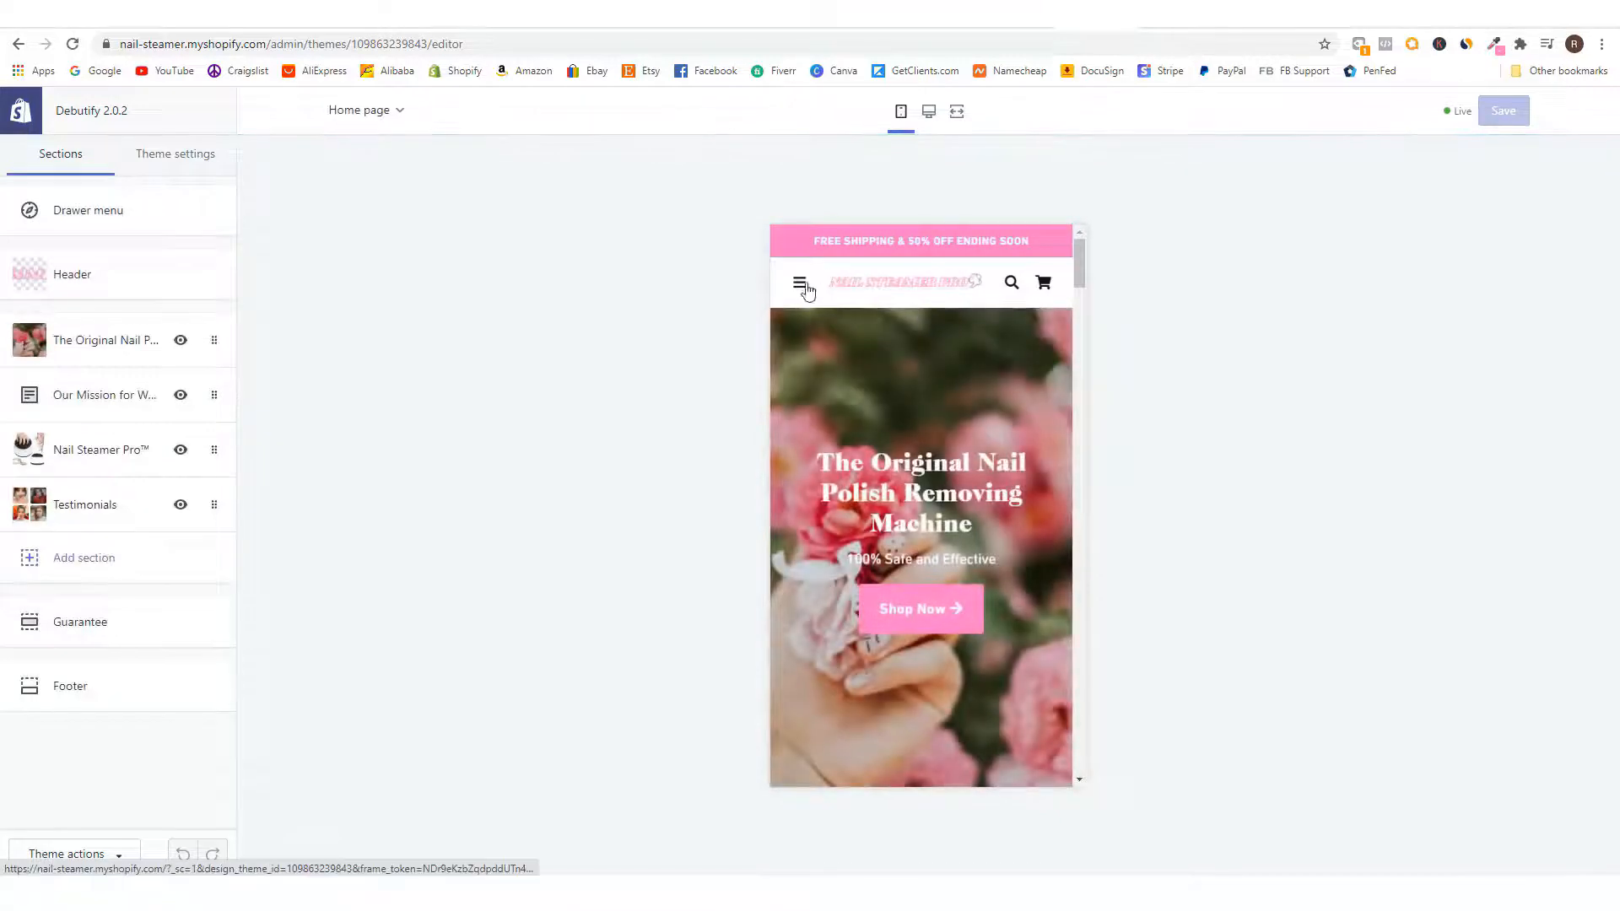
click(809, 287)
scroll(882, 523, down, 1)
click(865, 554)
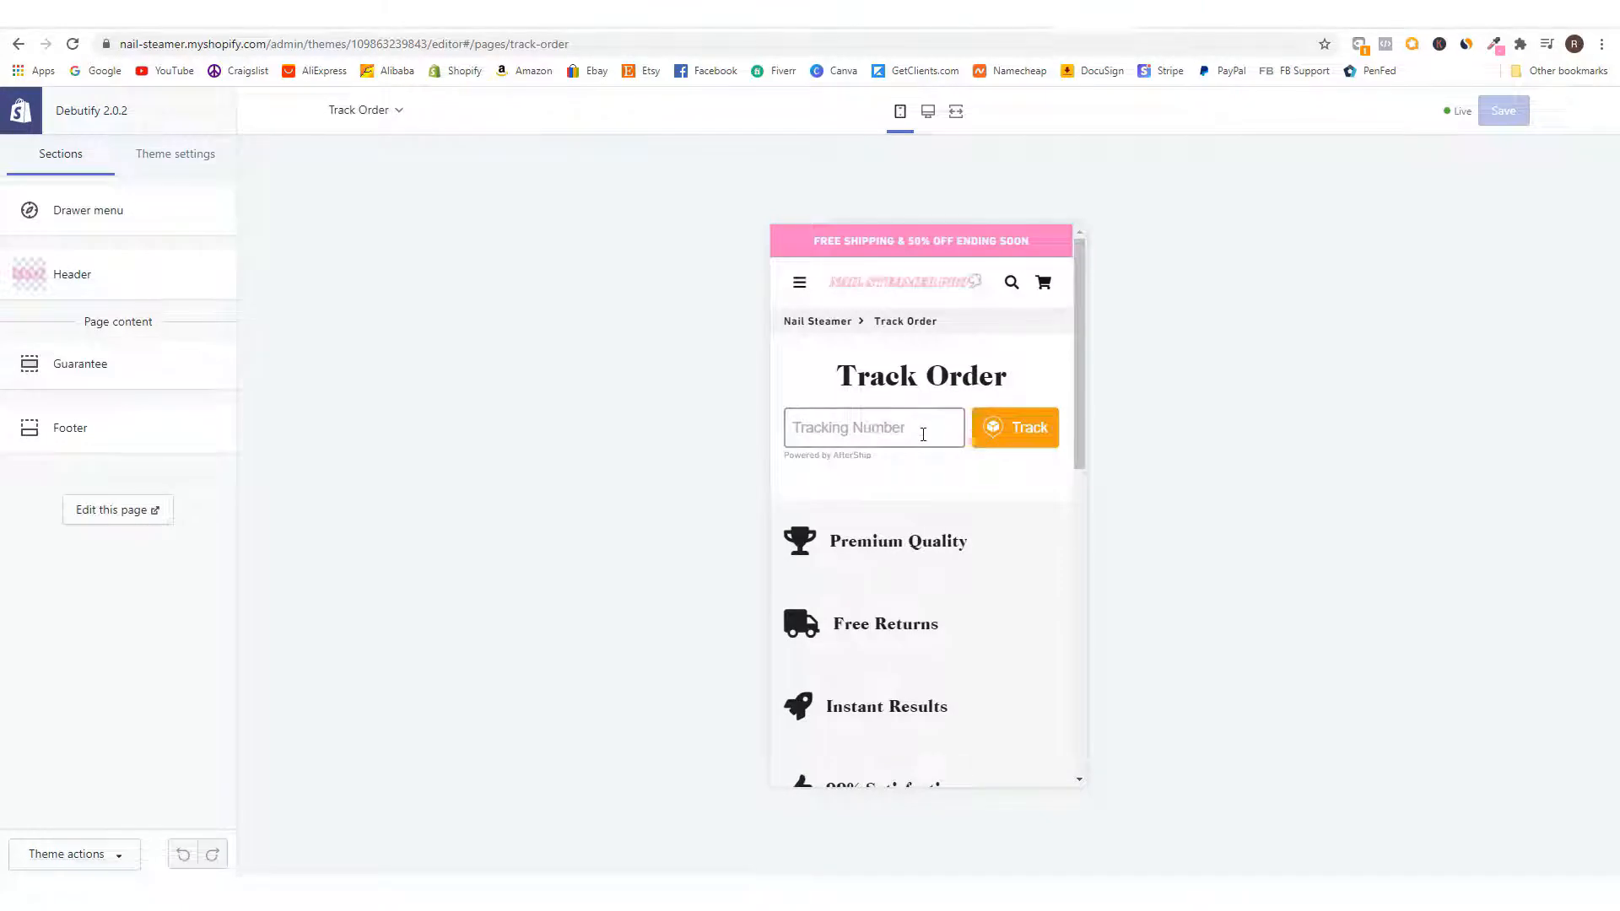
- Return the preview to the home page and examine the Quick Links in its footer for the order tracking link
click(800, 286)
click(990, 249)
click(868, 281)
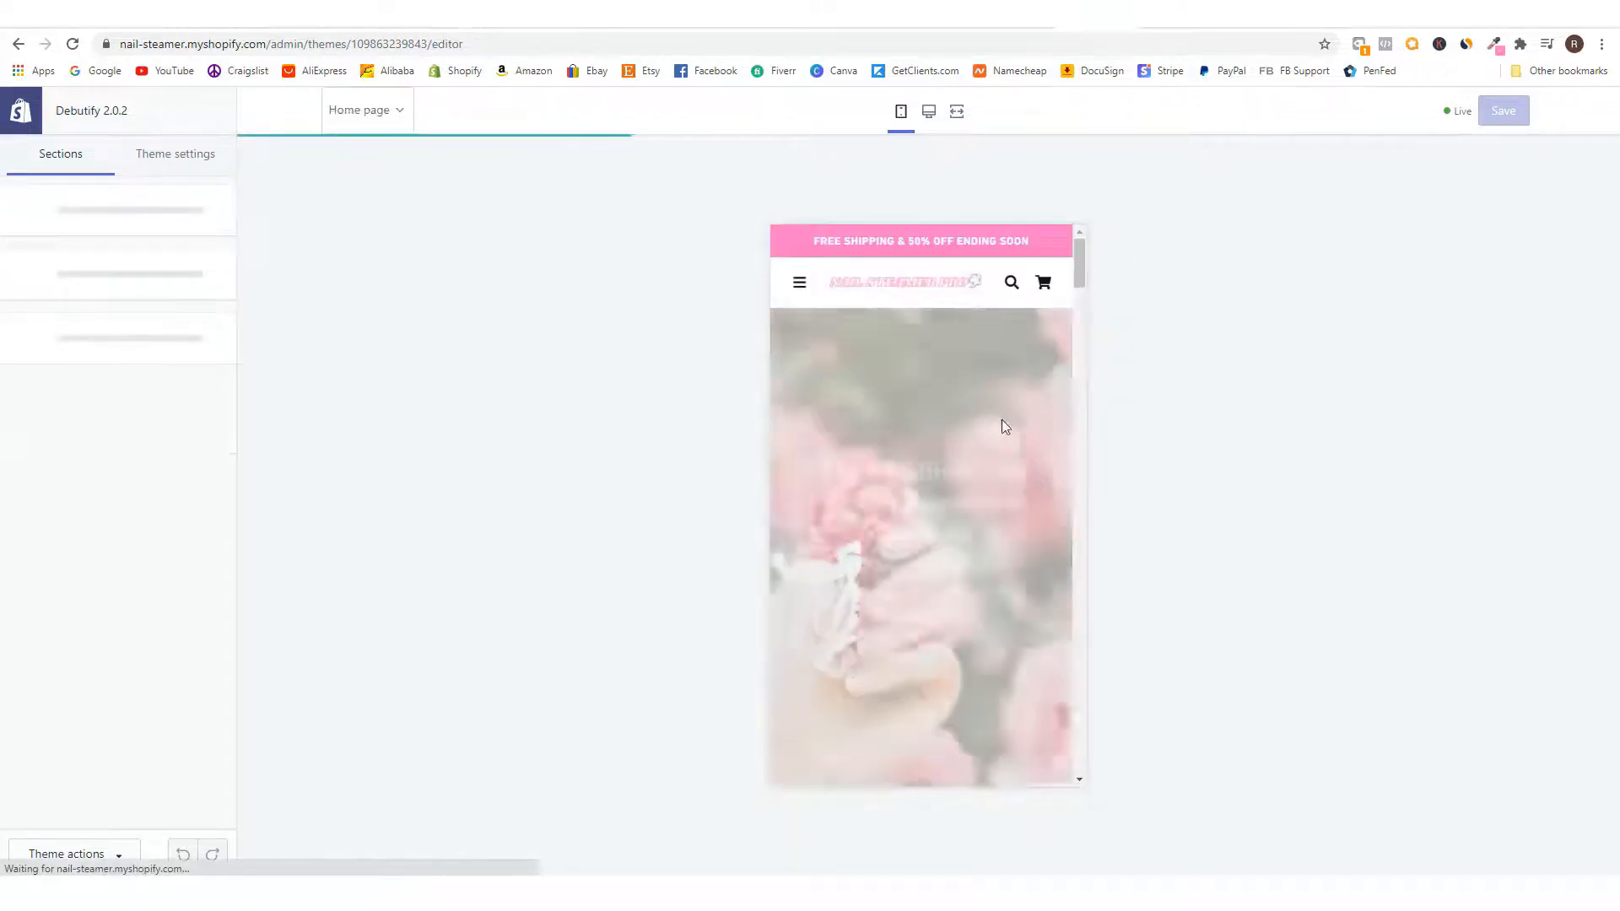
scroll(974, 479, down, 20)
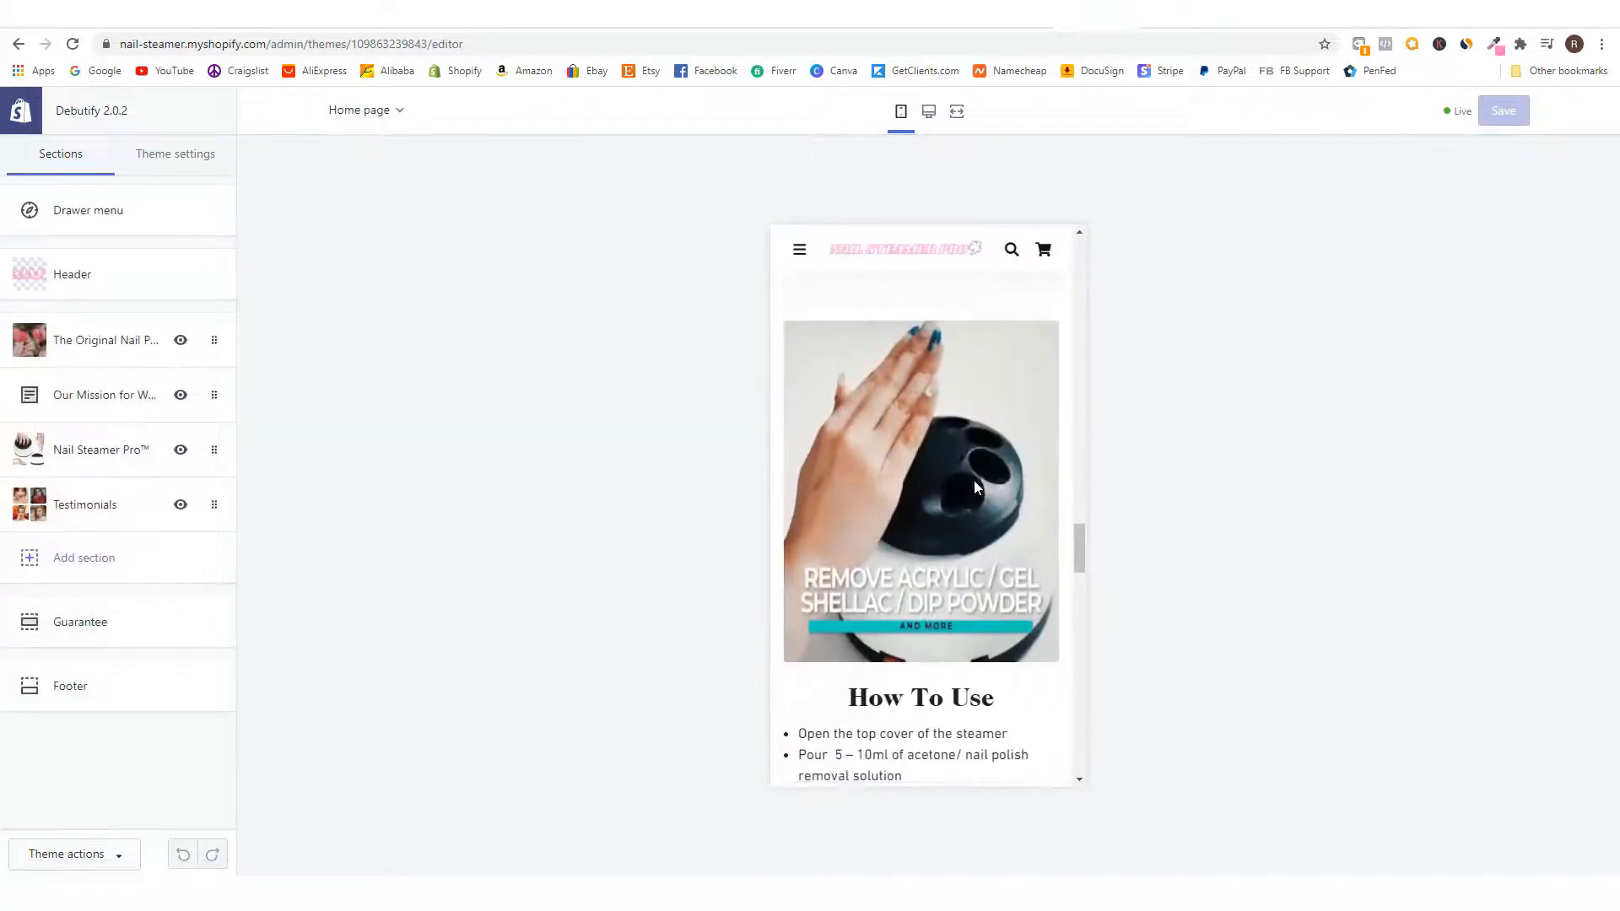
scroll(981, 510, down, 5)
scroll(980, 508, up, 2)
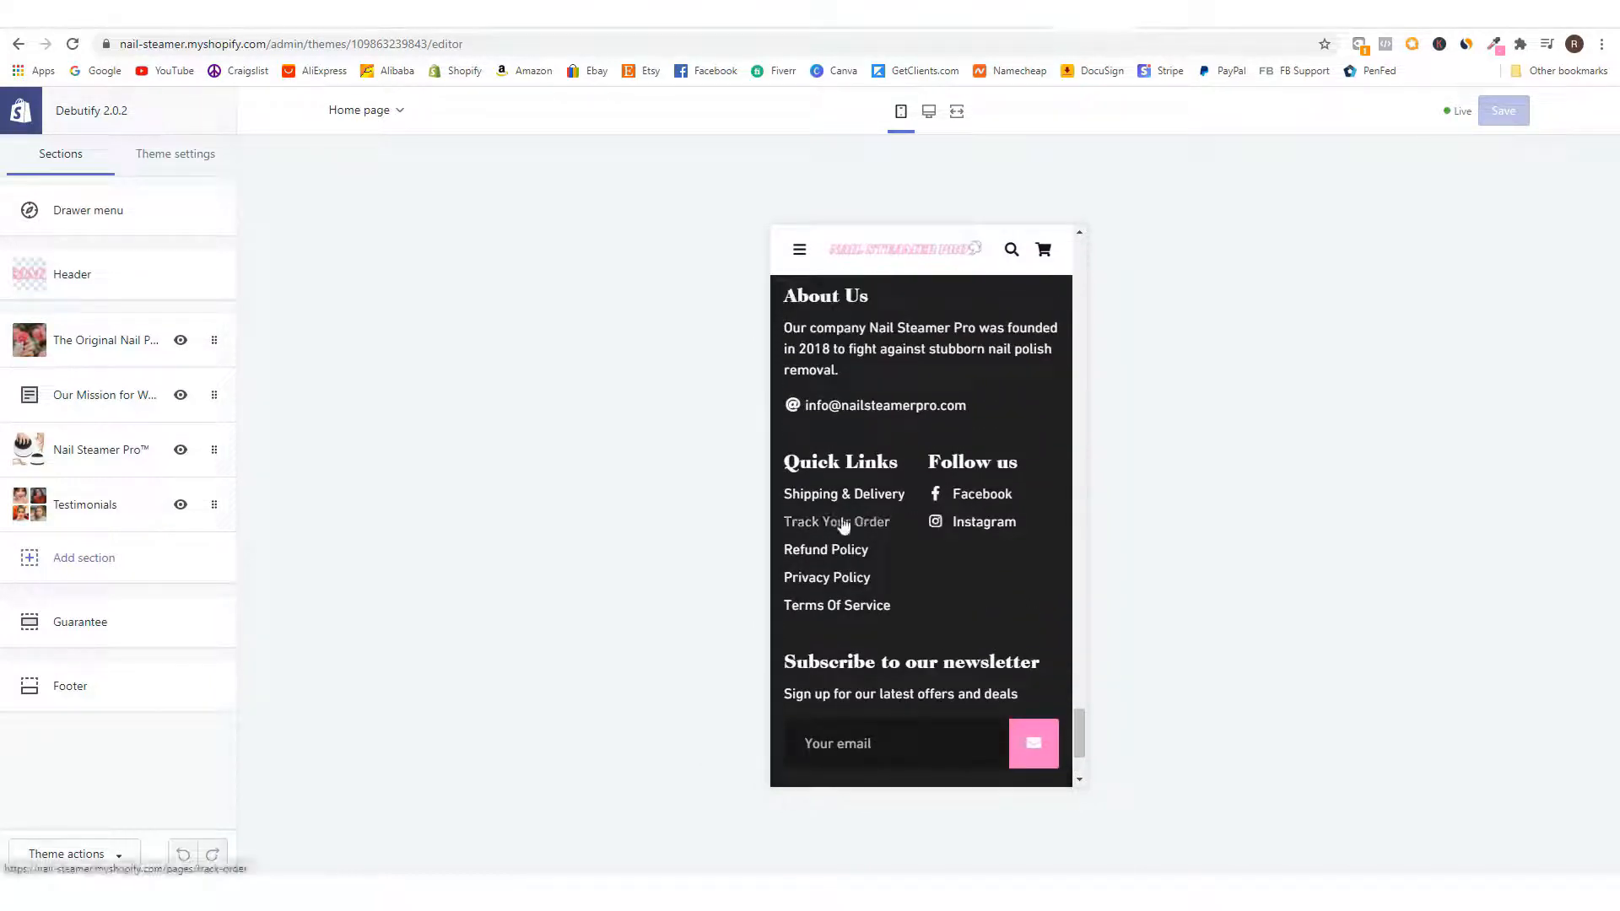
scroll(904, 616, up, 15)
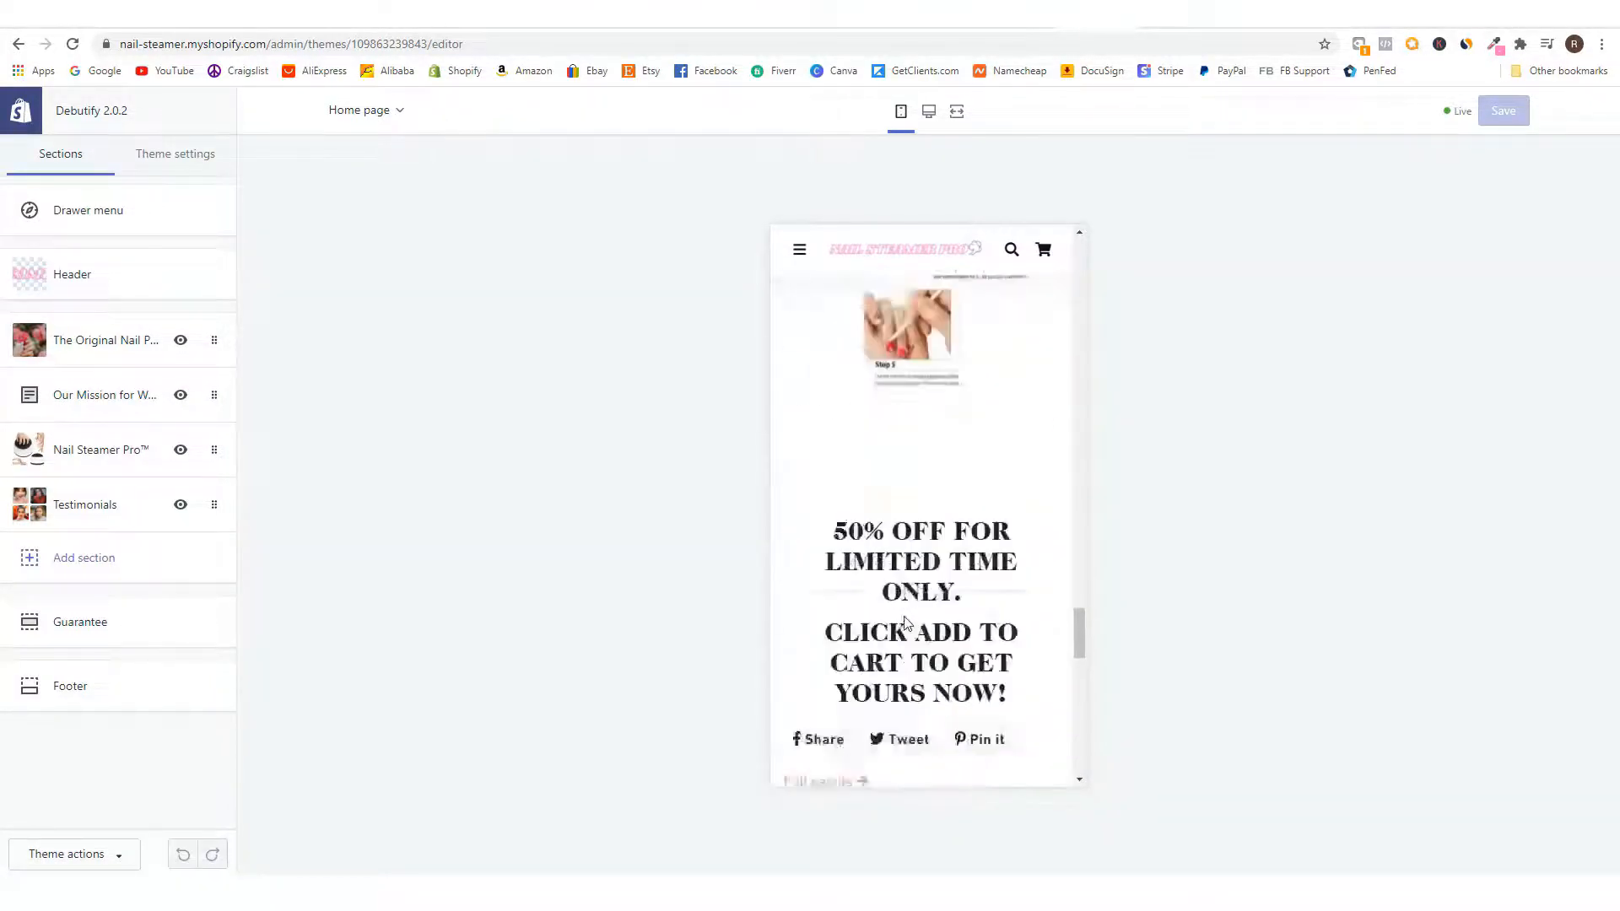
scroll(892, 611, up, 15)
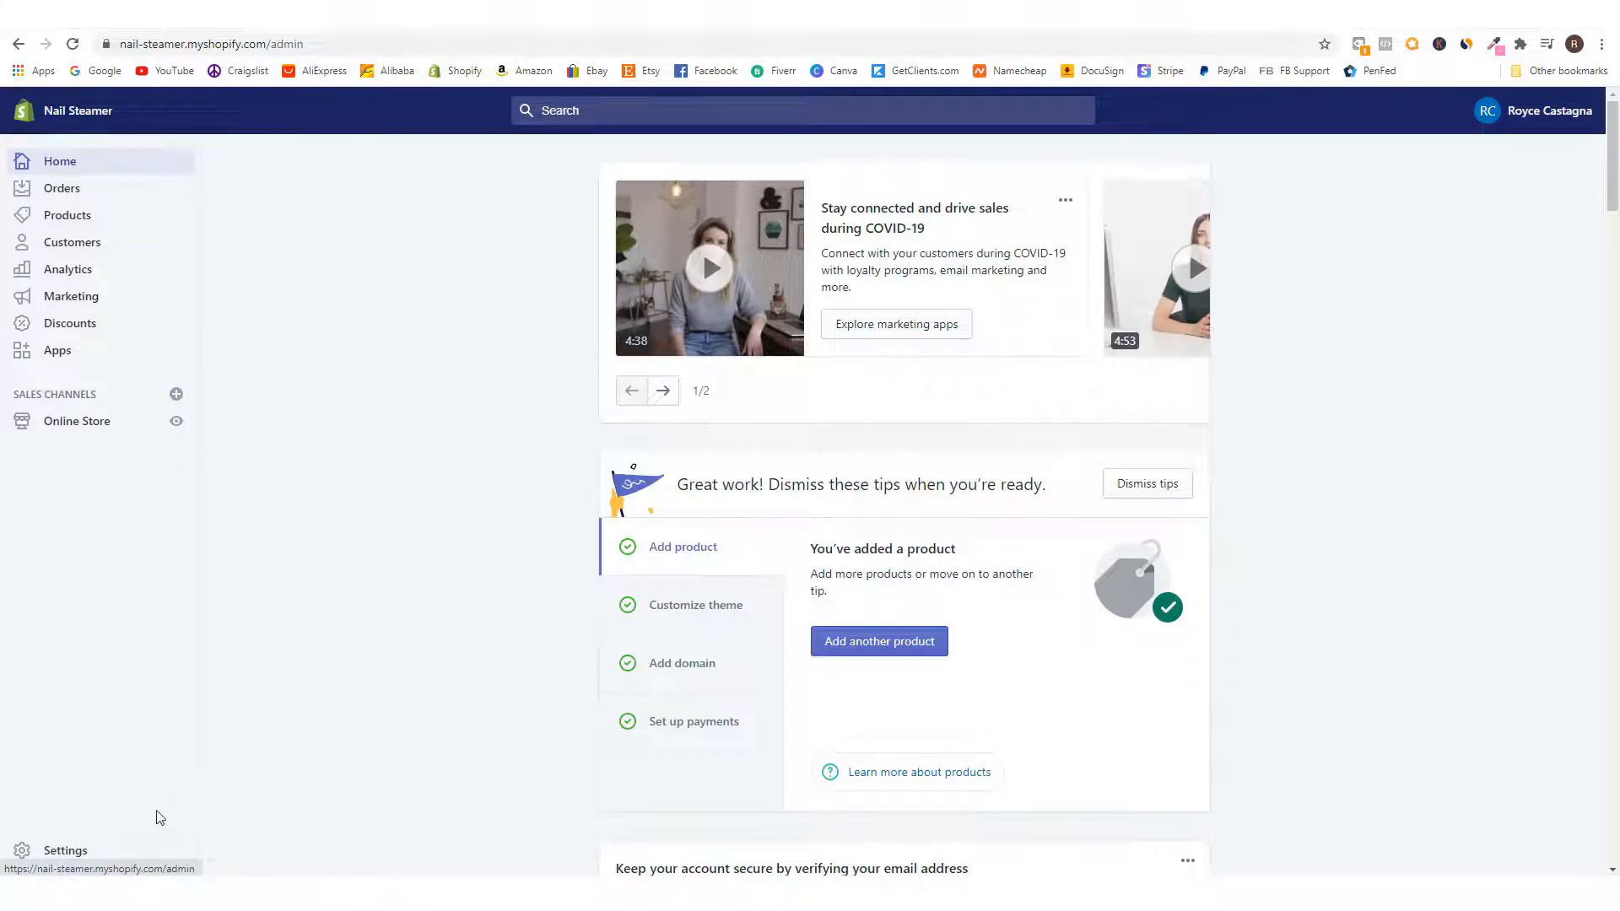
- Set the order ID prefix to #NSP in the store's General settings and save the change
click(72, 850)
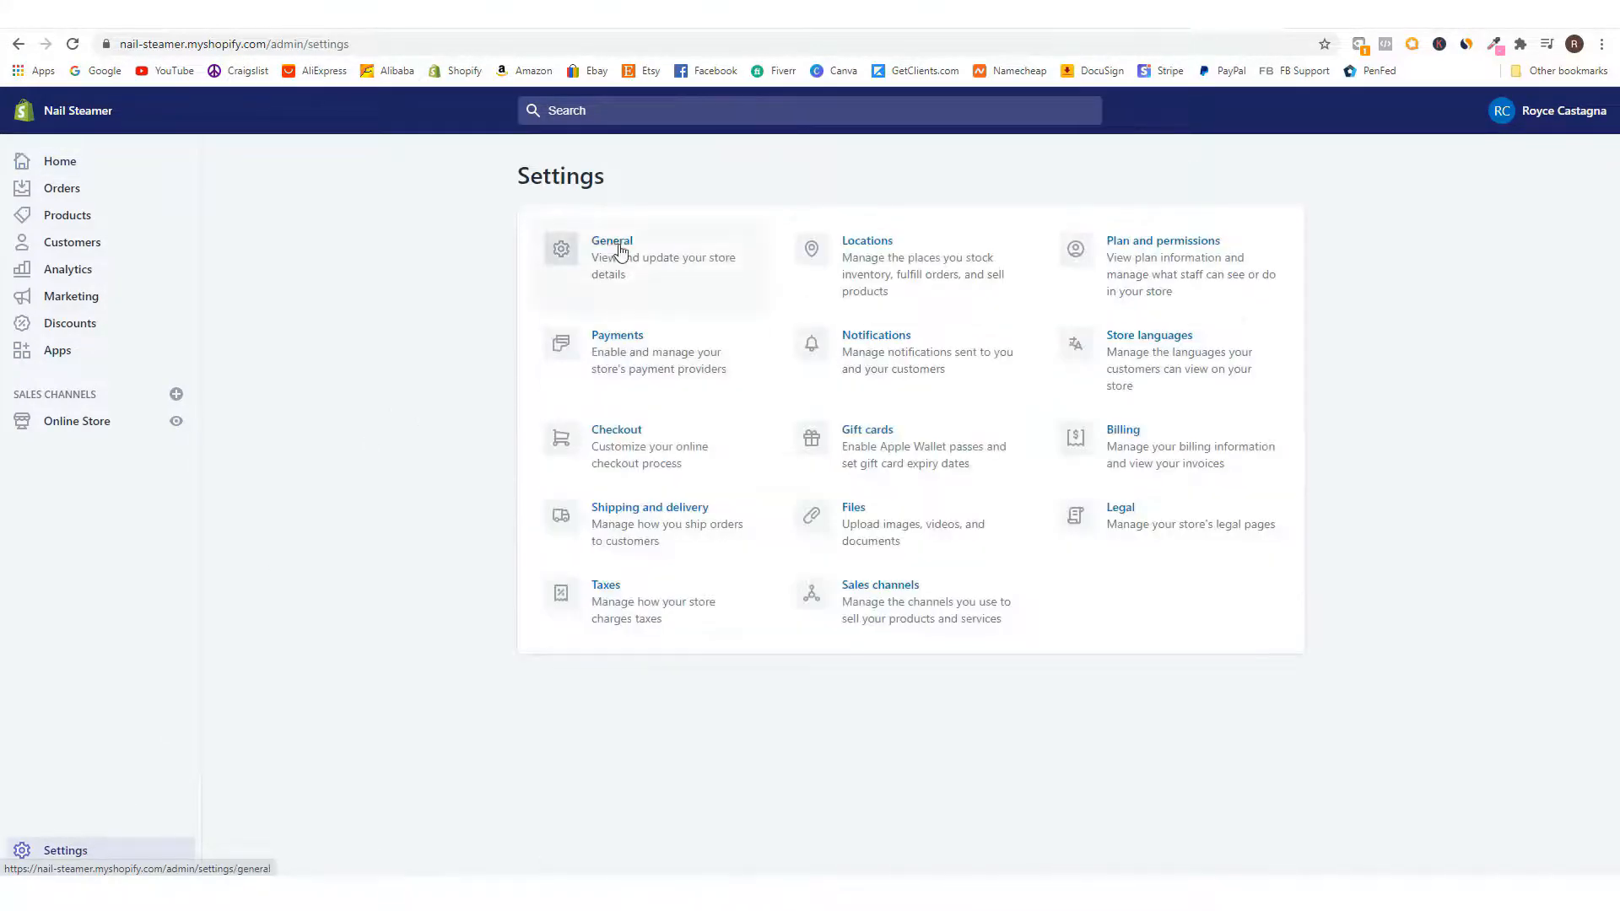
click(651, 245)
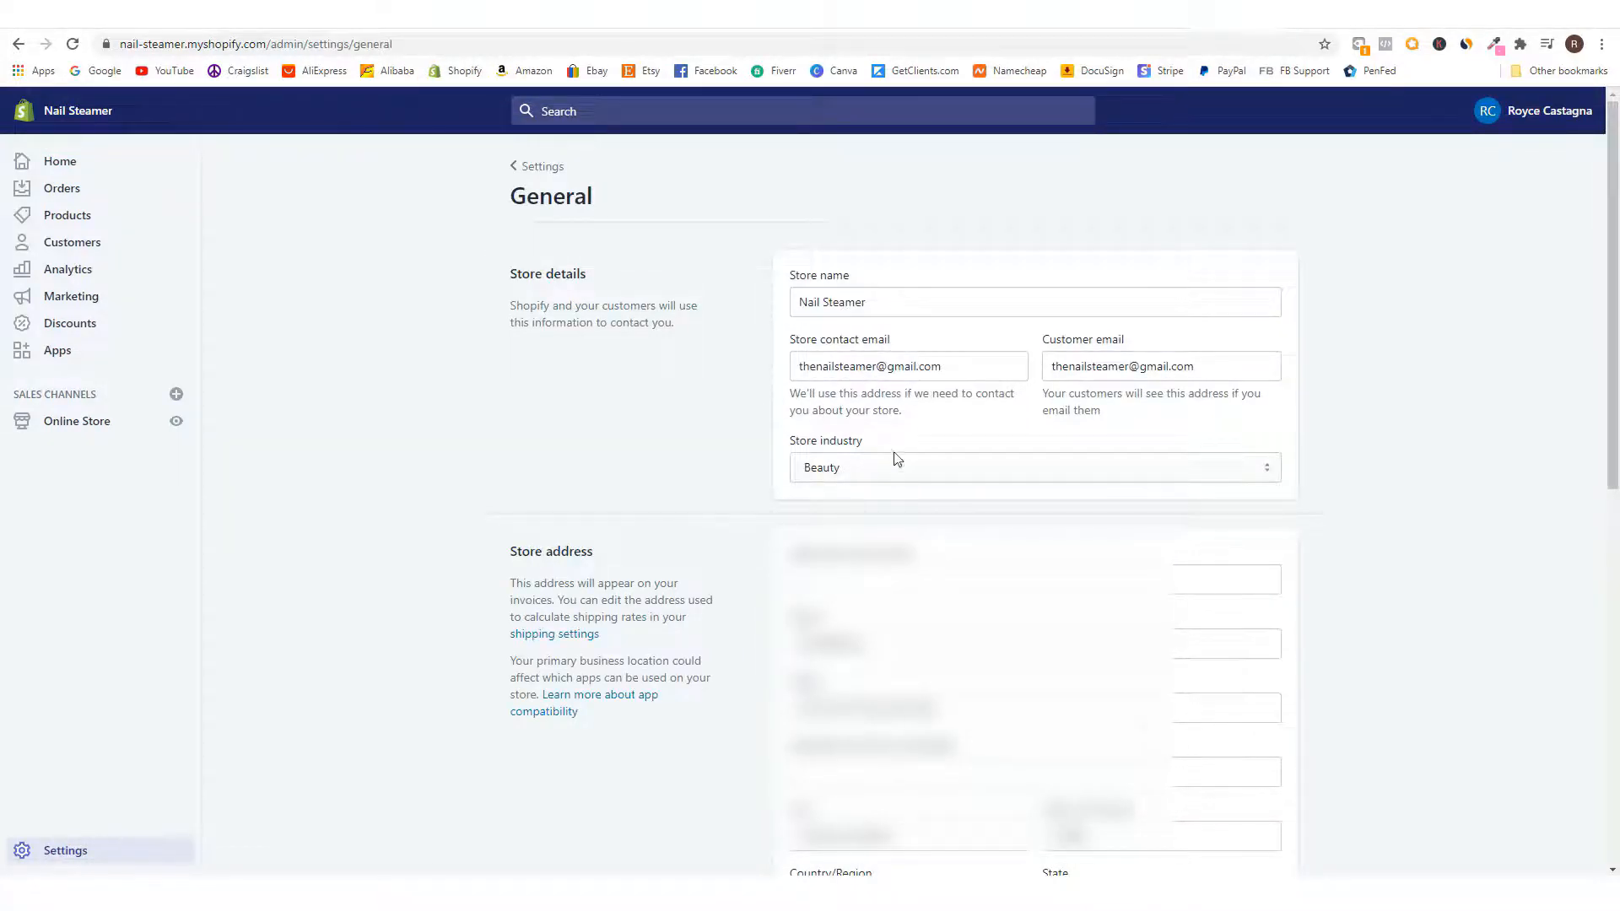
scroll(893, 453, down, 5)
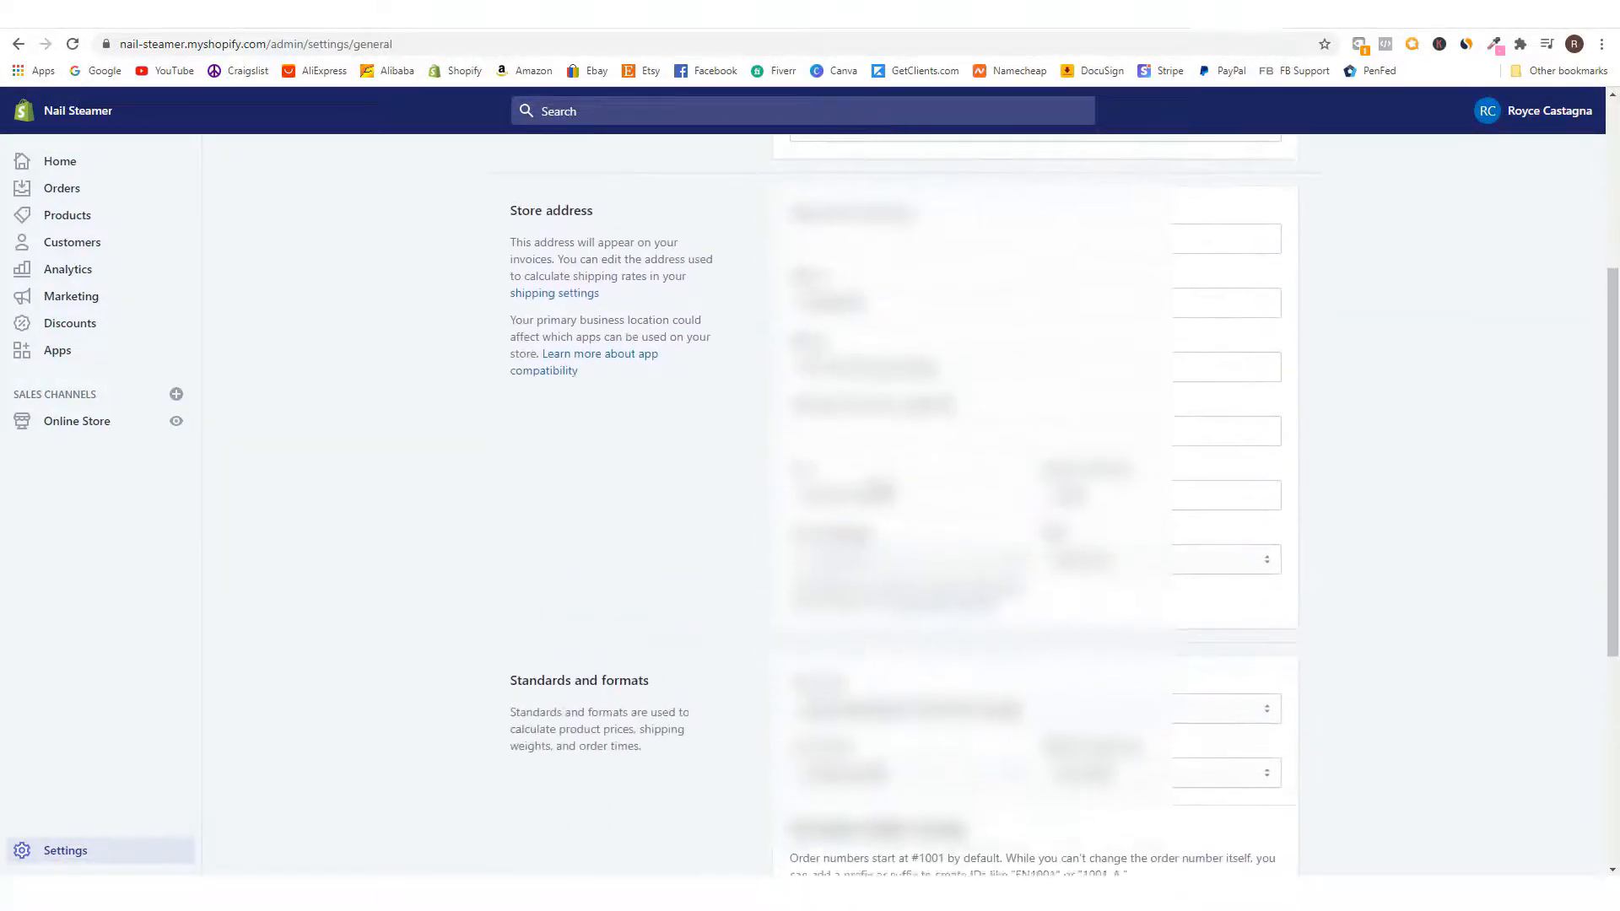
scroll(892, 452, down, 3)
scroll(882, 459, down, 1)
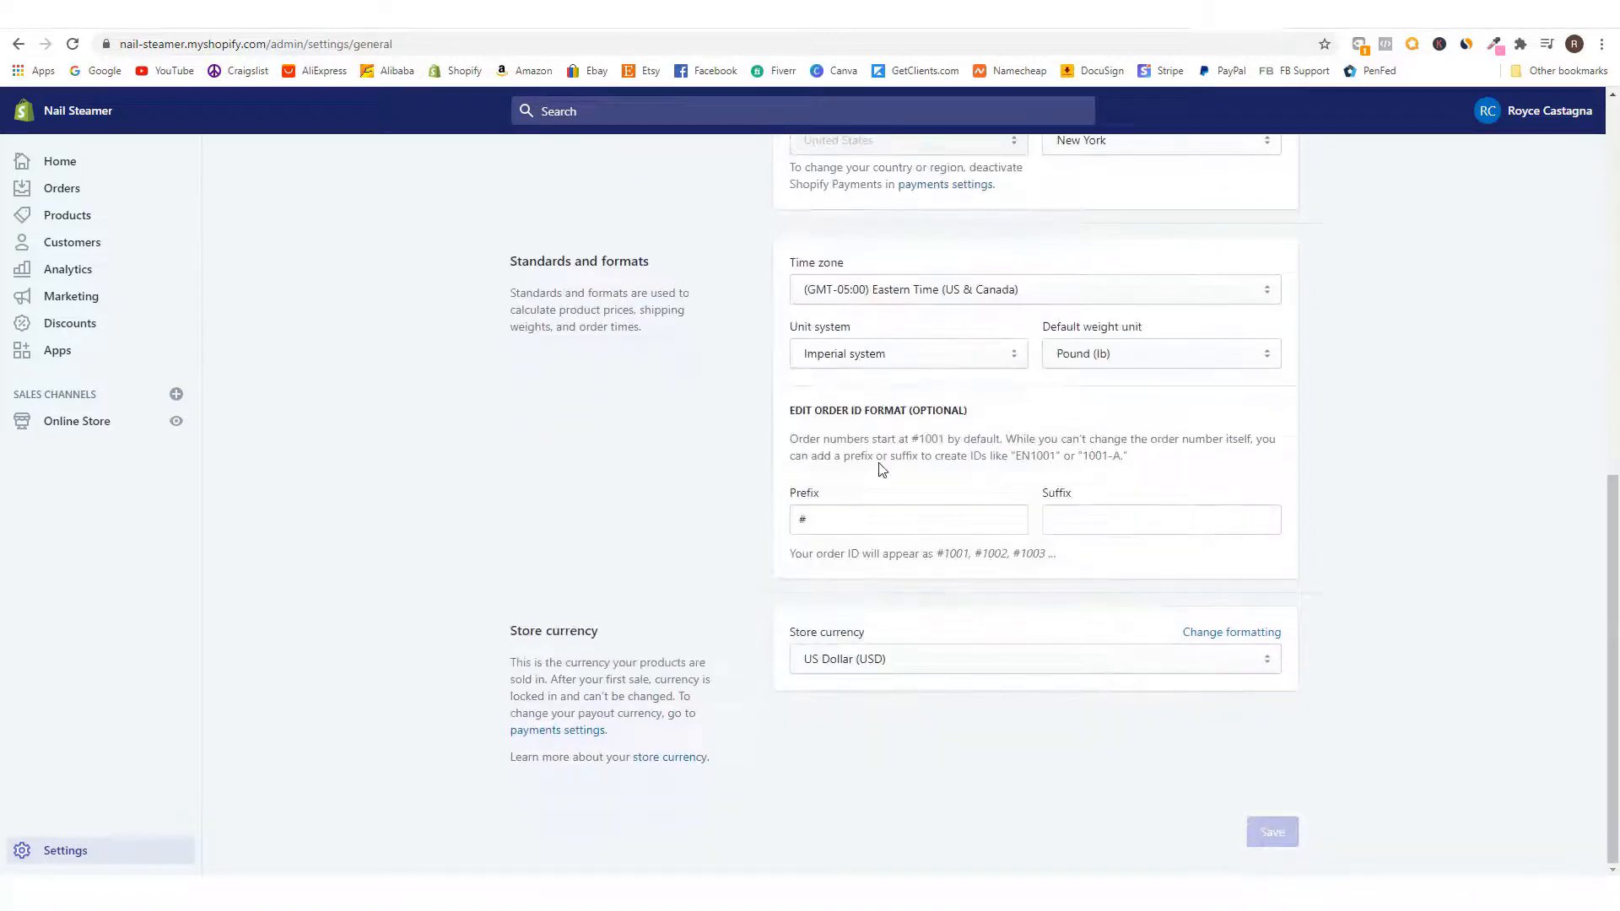
click(842, 520)
text(Ns)
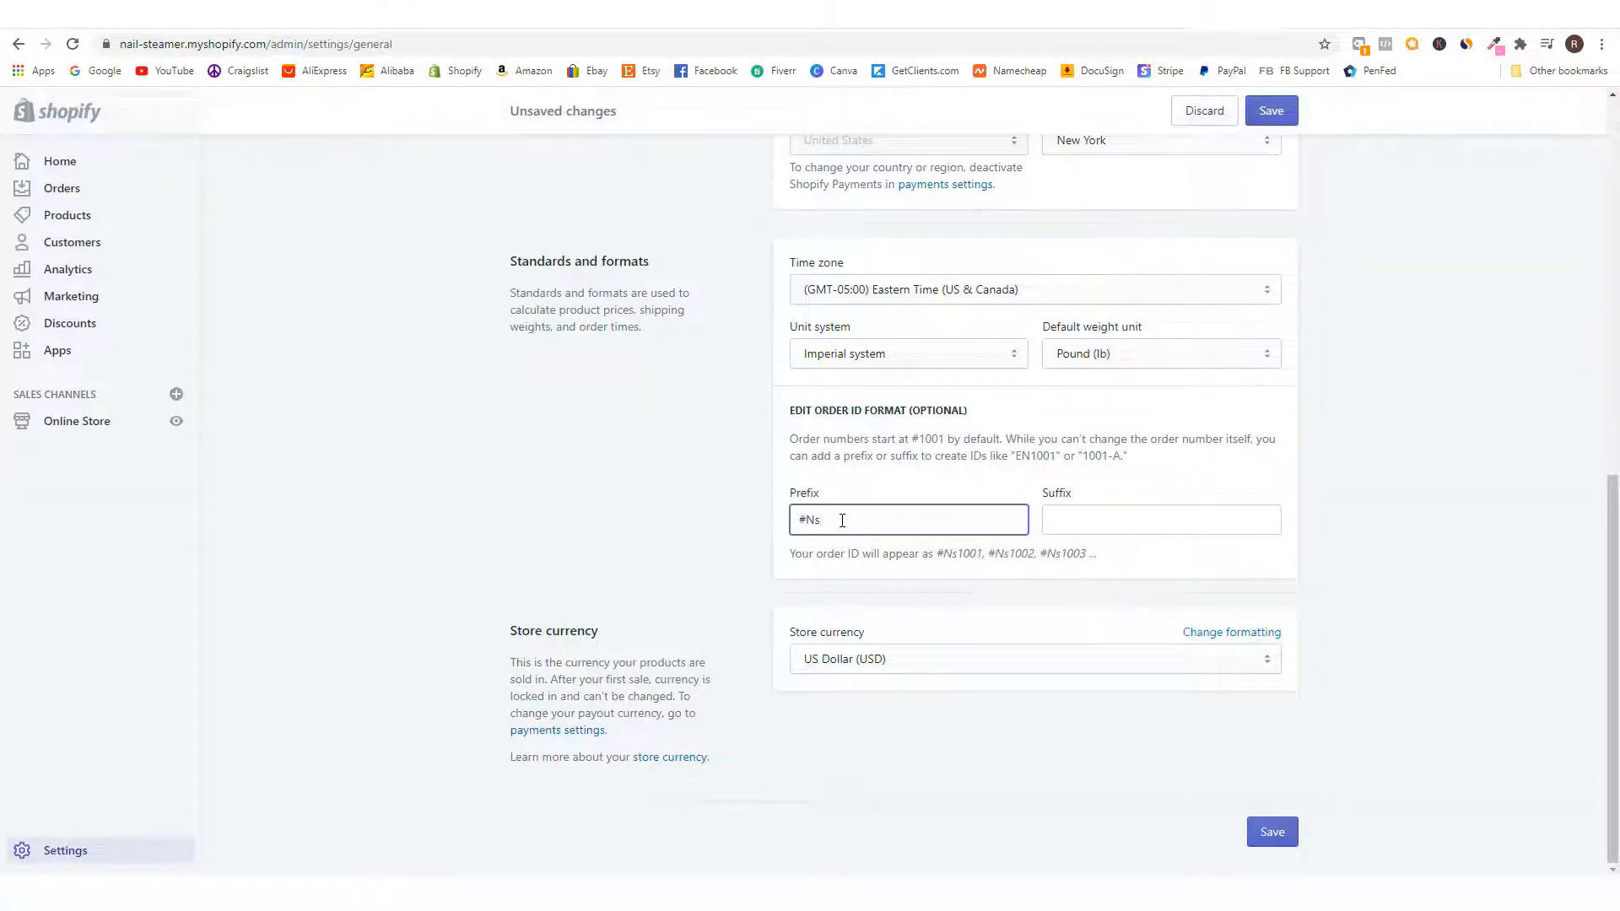
key(BackSpace)
text(SP)
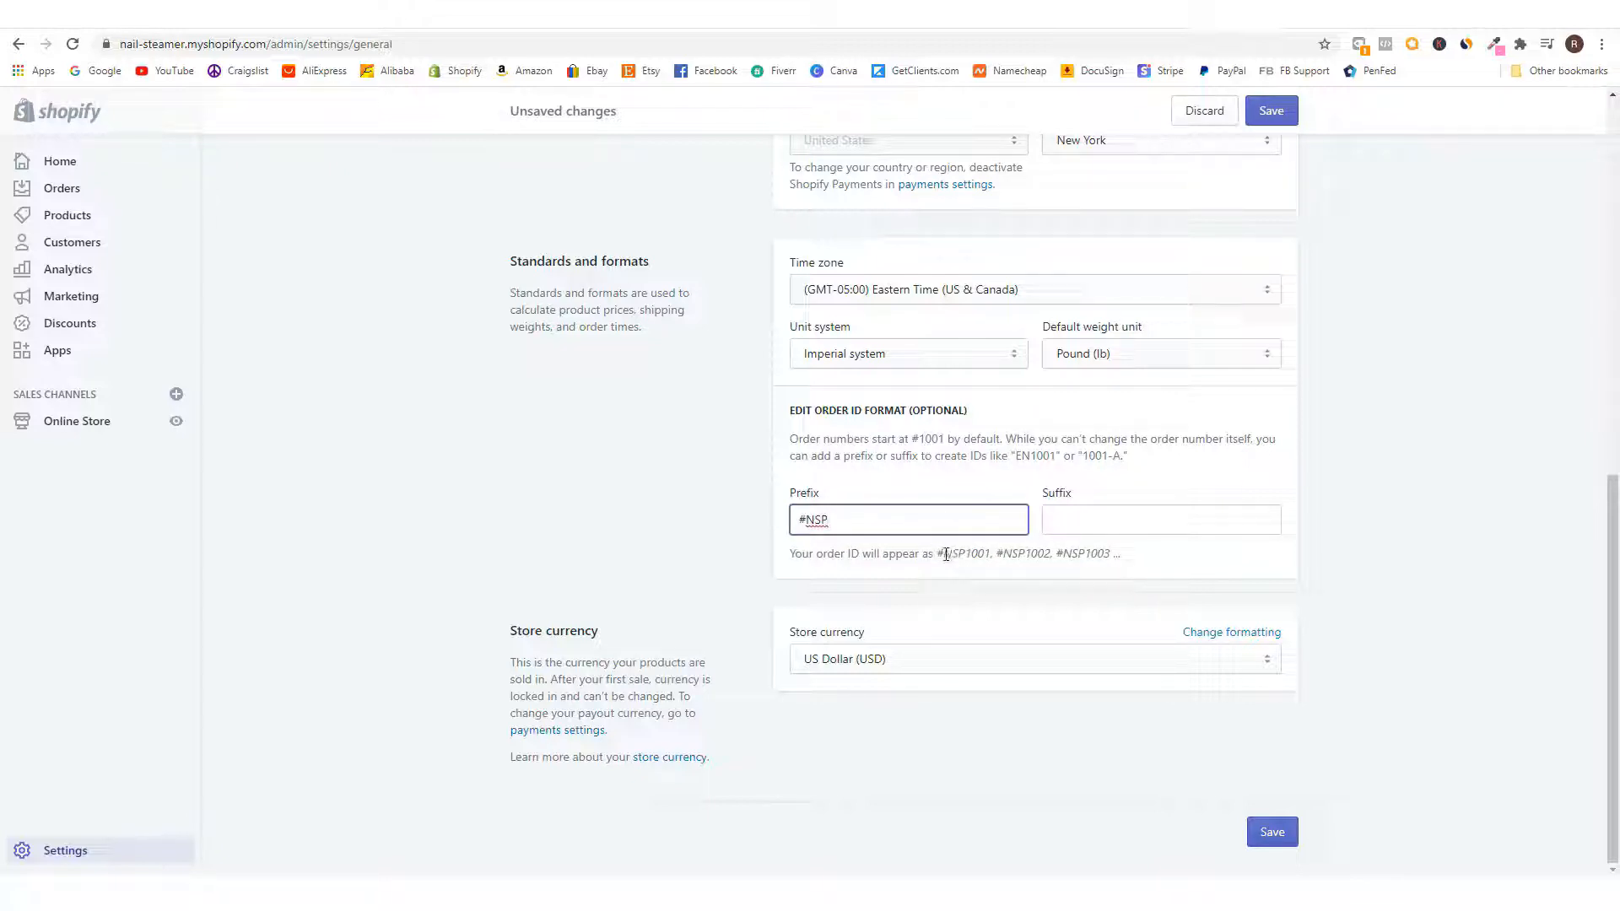
drag(930, 555, 1063, 580)
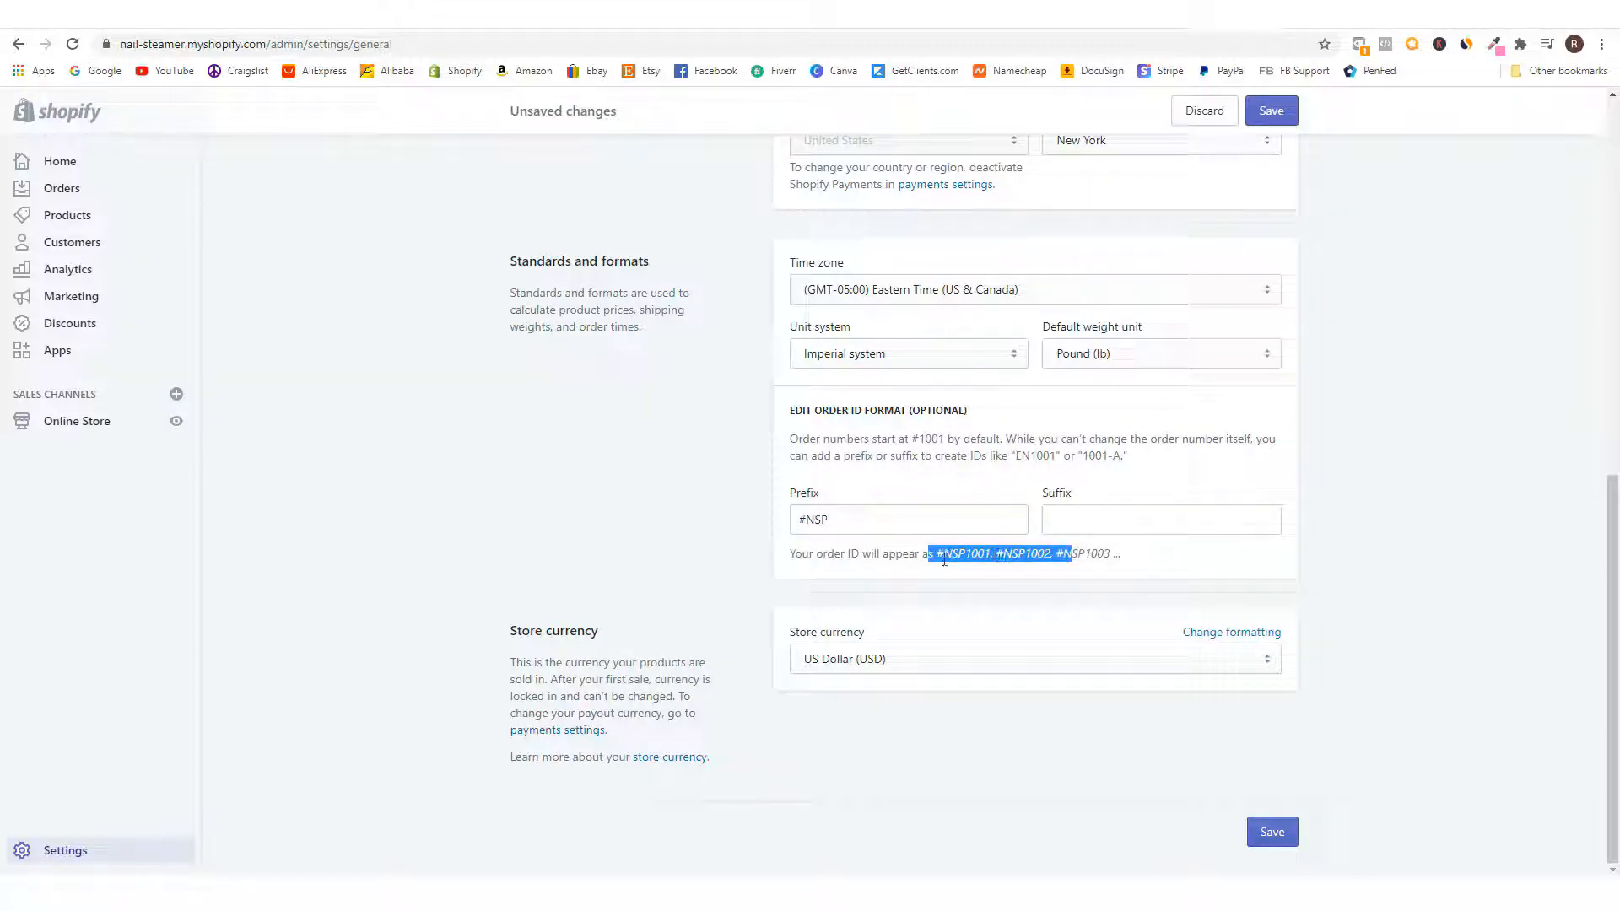
click(944, 559)
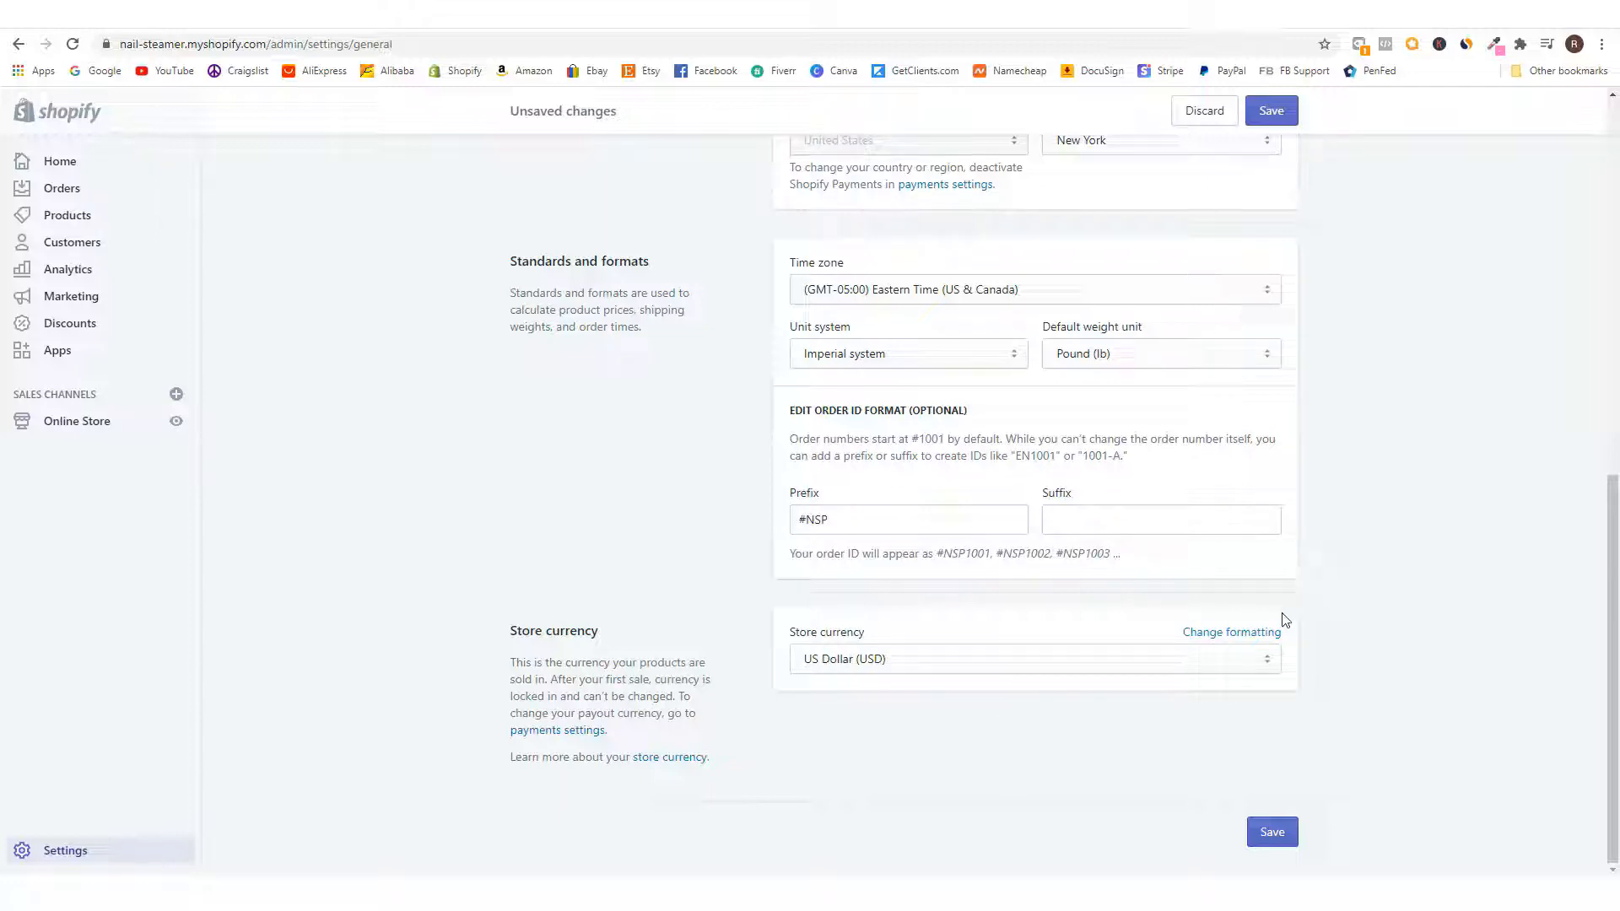
click(1278, 834)
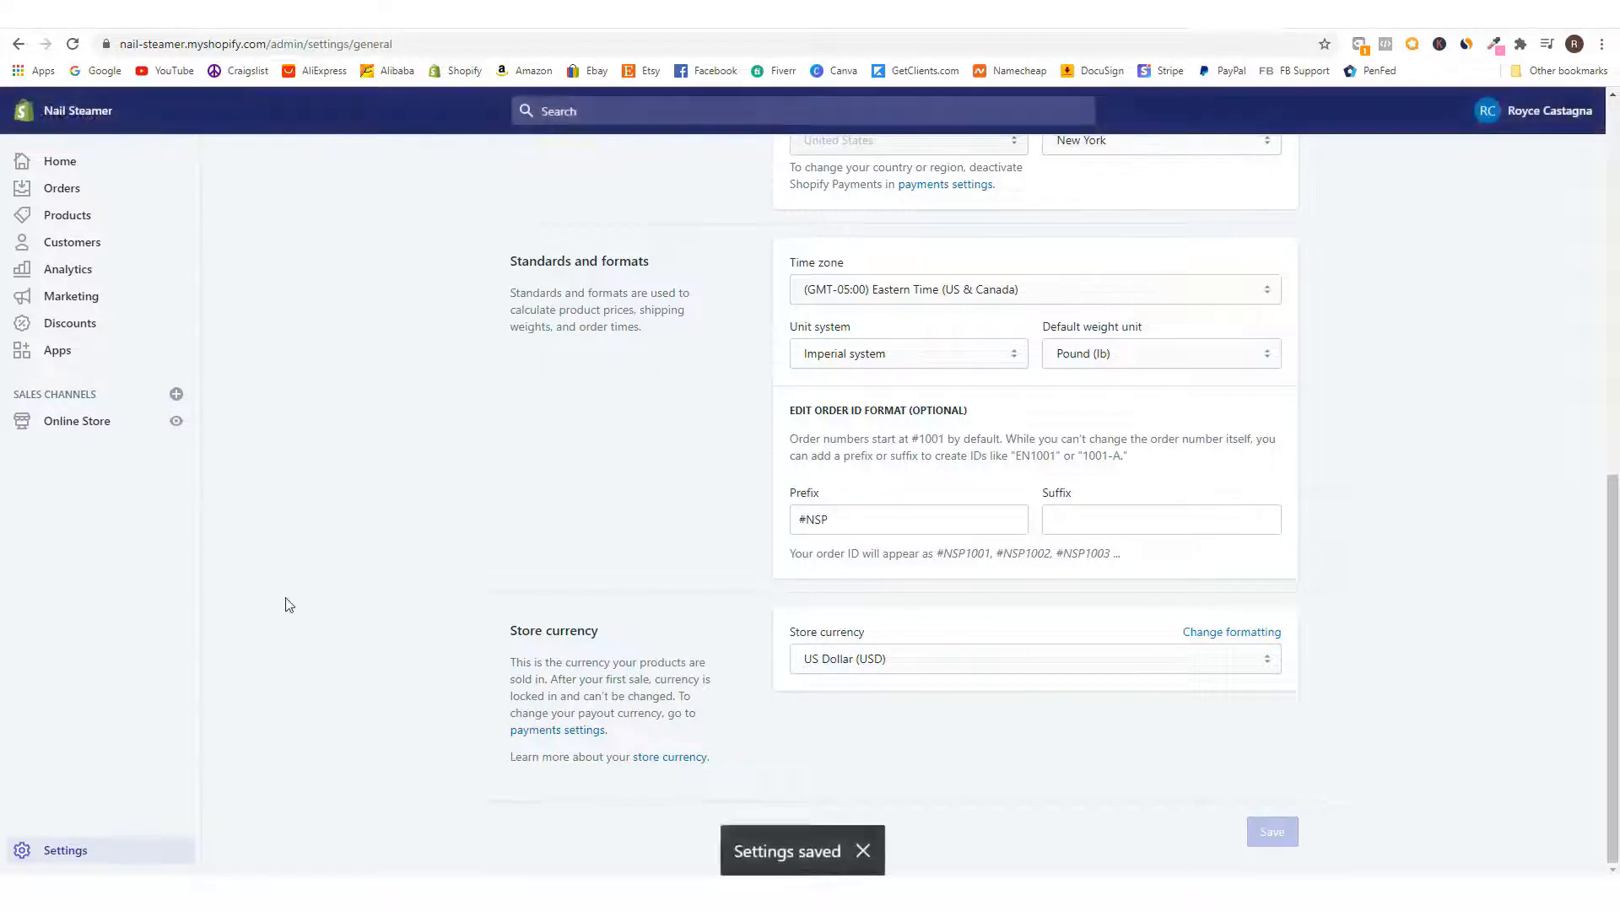
- Open the store's Payments settings and review the payment providers, alternative and manual payment methods, and payment capture options
click(72, 850)
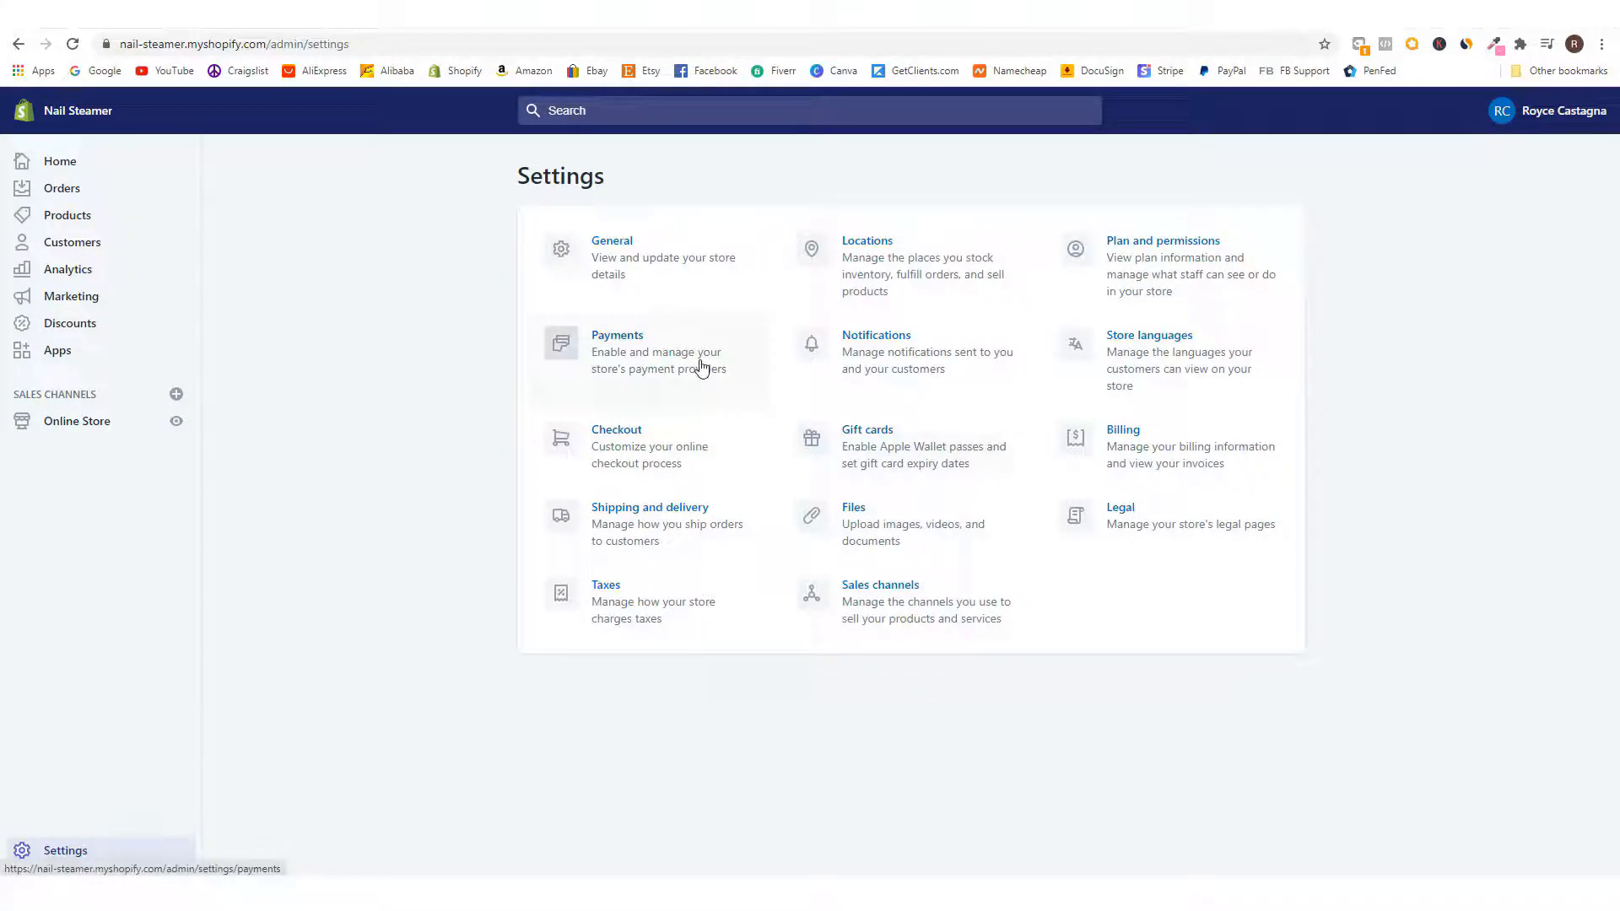
click(629, 341)
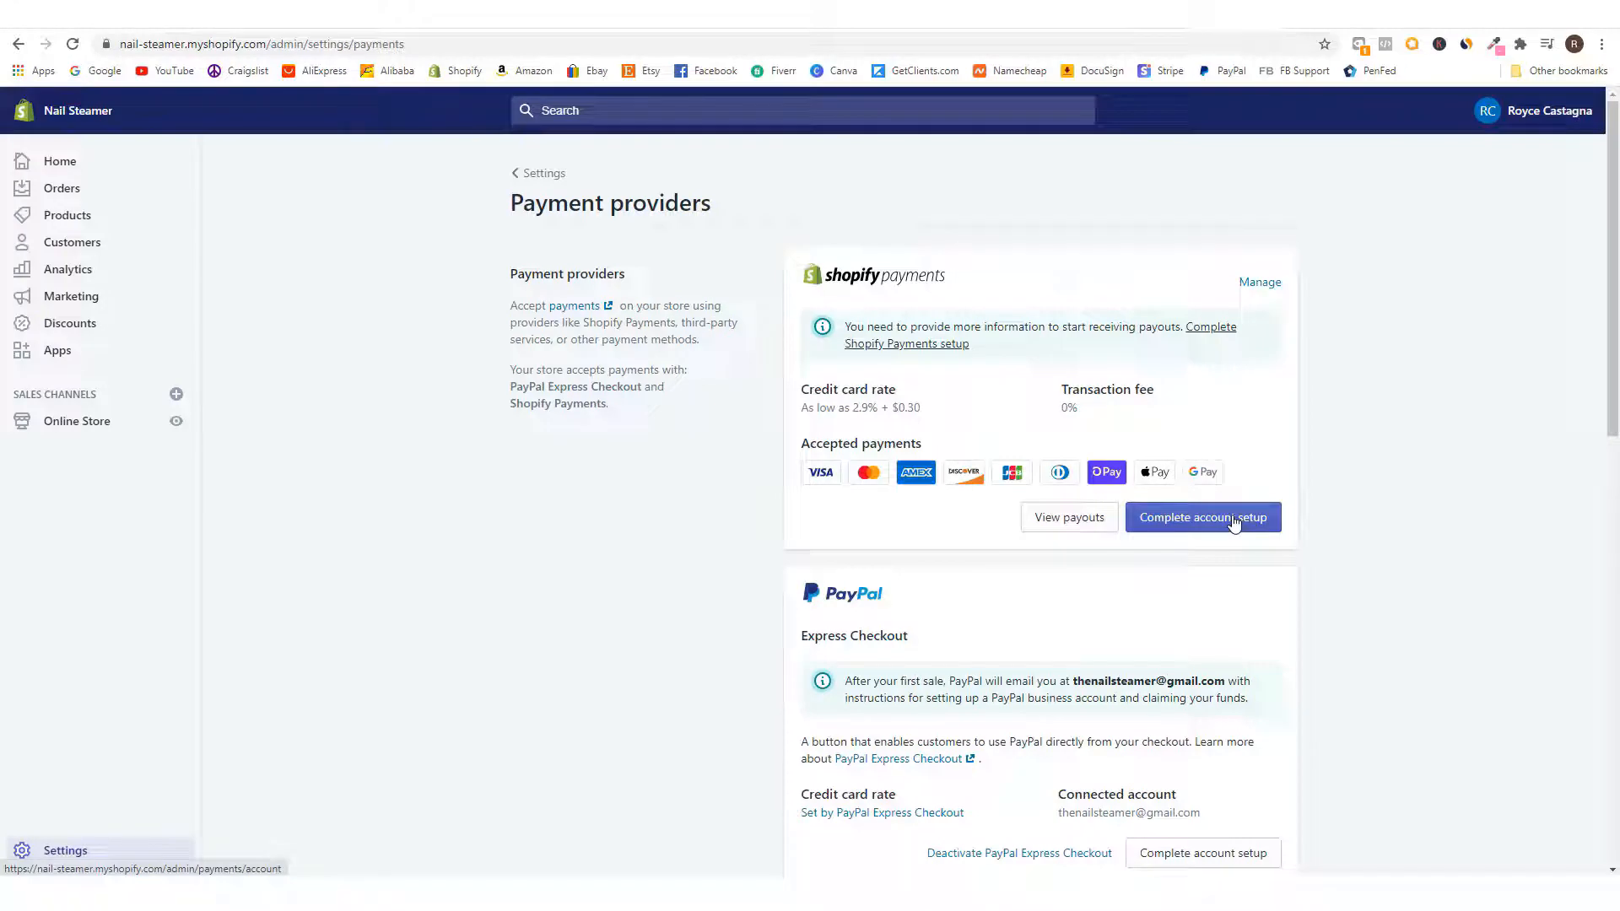
scroll(1266, 485, down, 2)
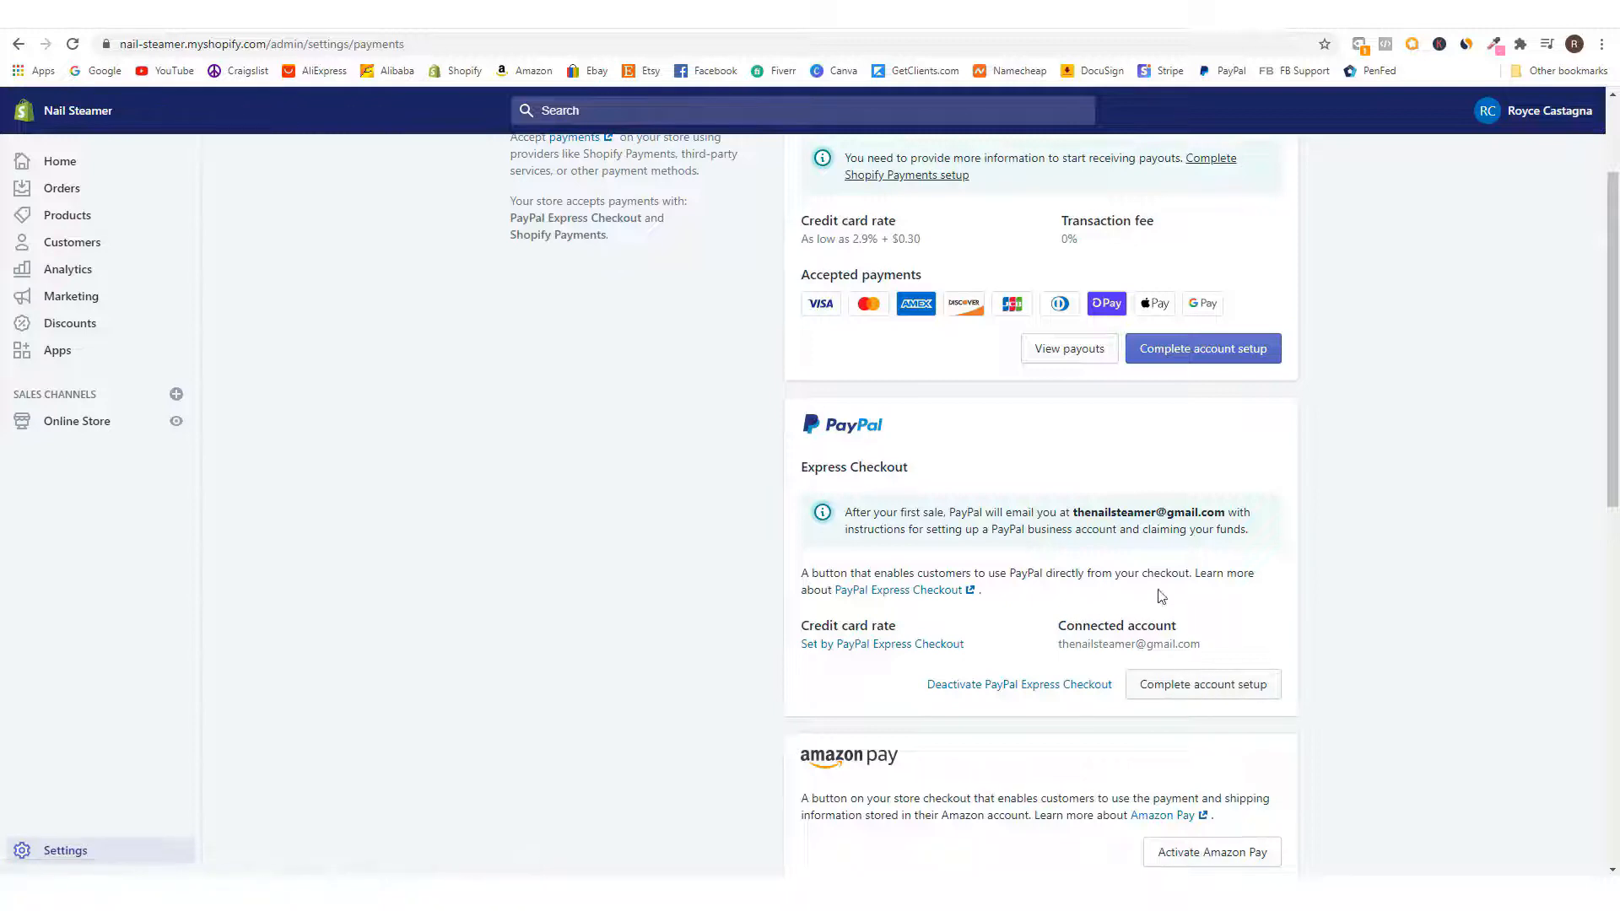
scroll(1291, 591, up, 1)
scroll(1300, 464, down, 2)
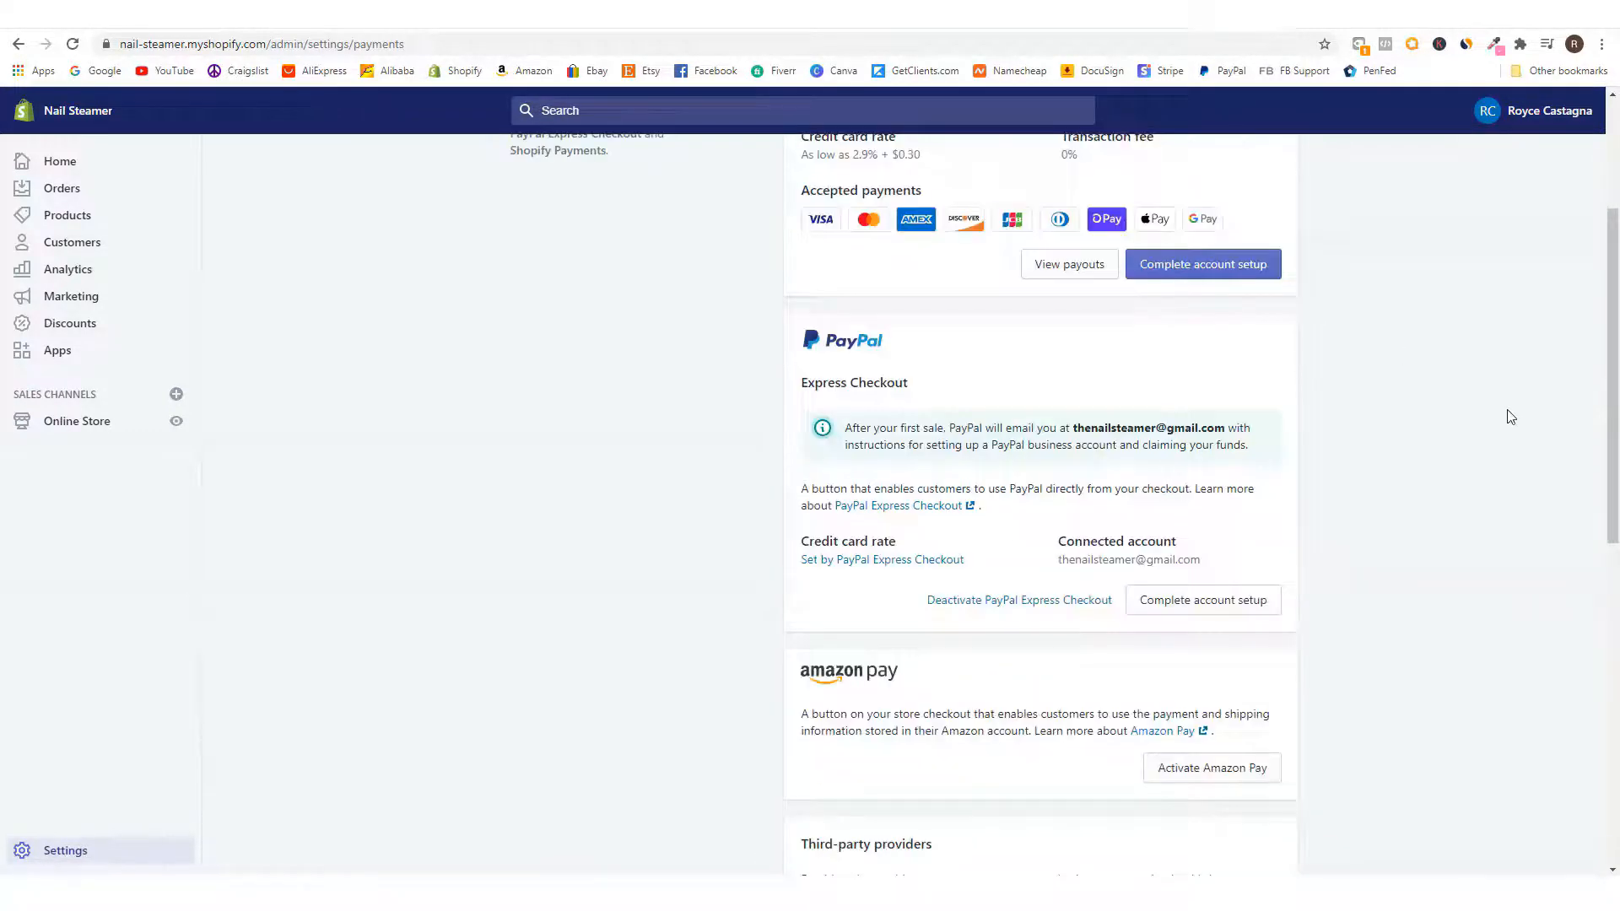
scroll(1410, 405, down, 5)
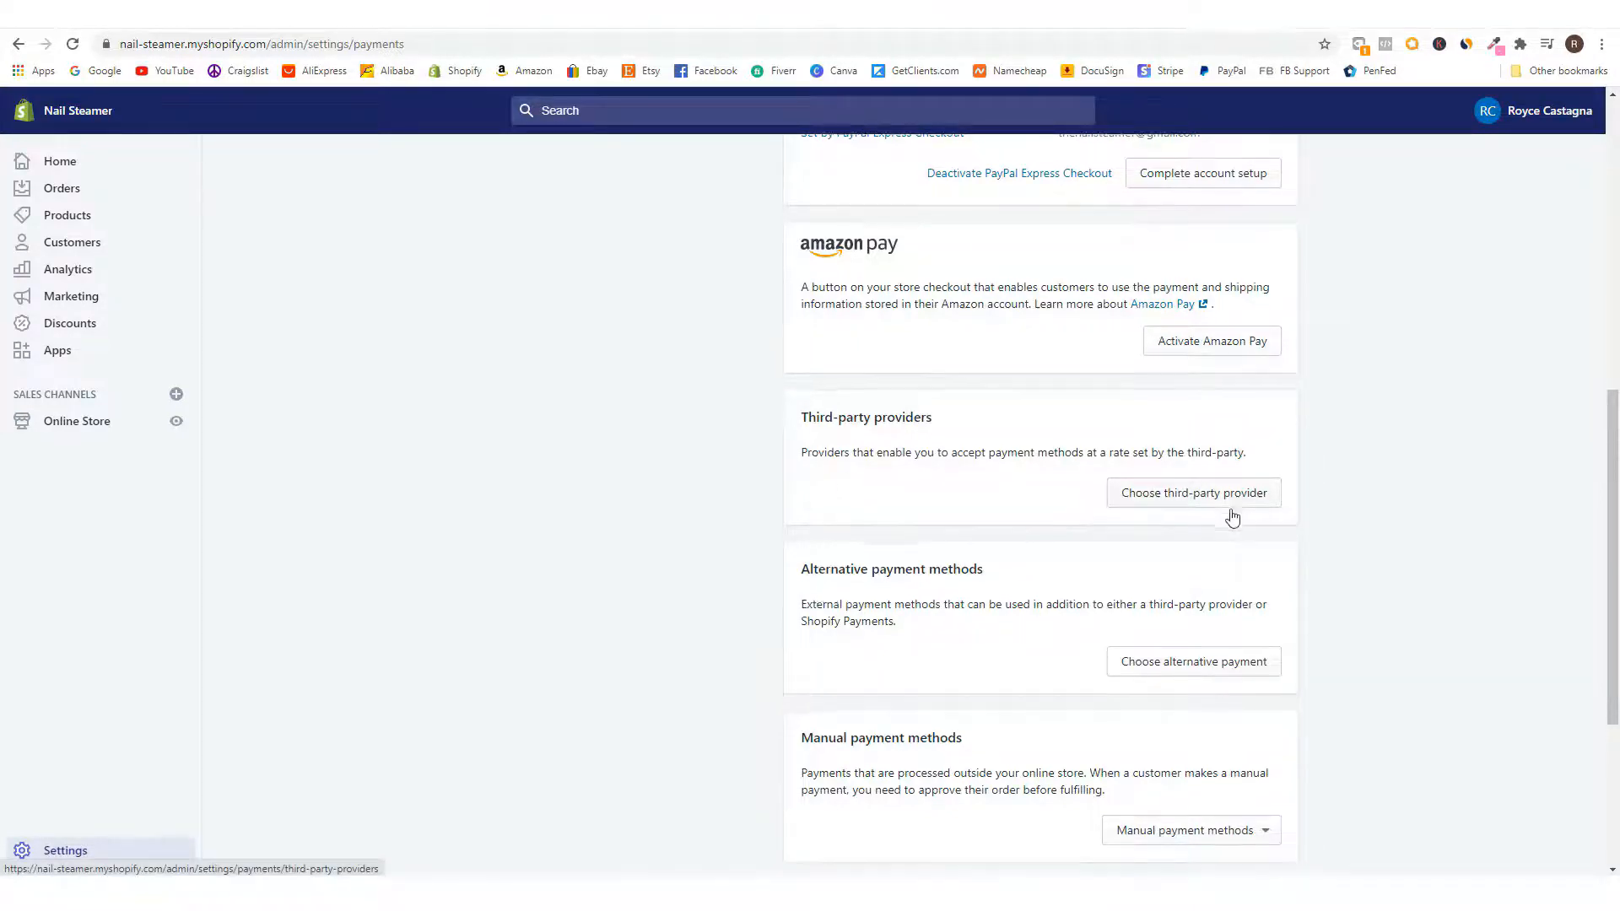
scroll(1230, 517, down, 4)
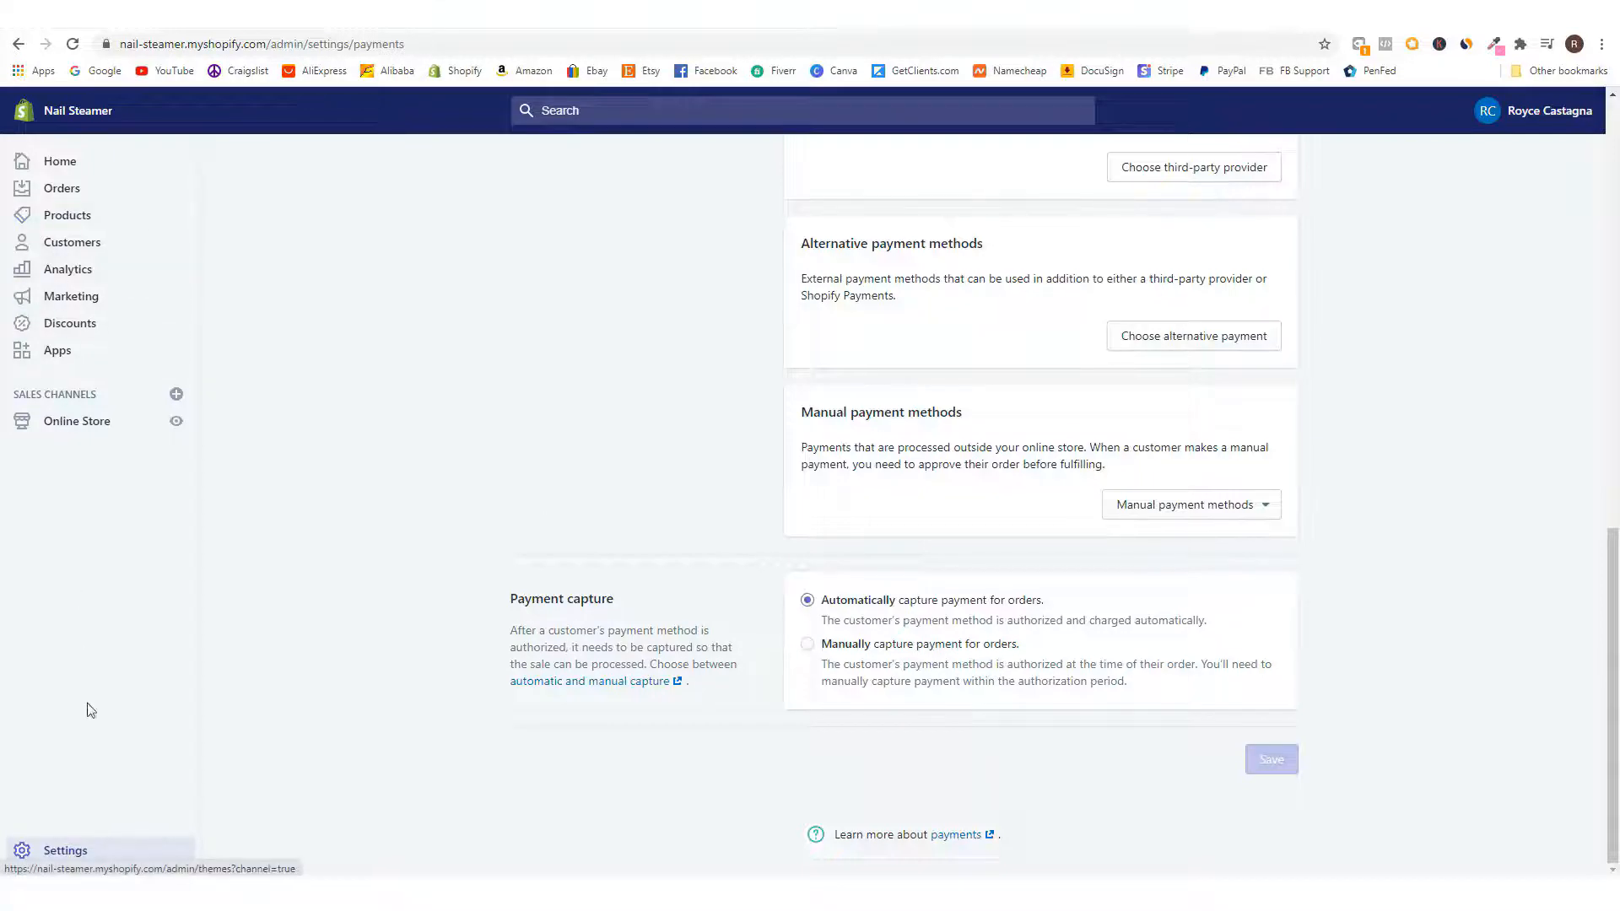
- Open the checkout customizer in a new tab from the Checkout settings and show its checkout style settings
click(89, 854)
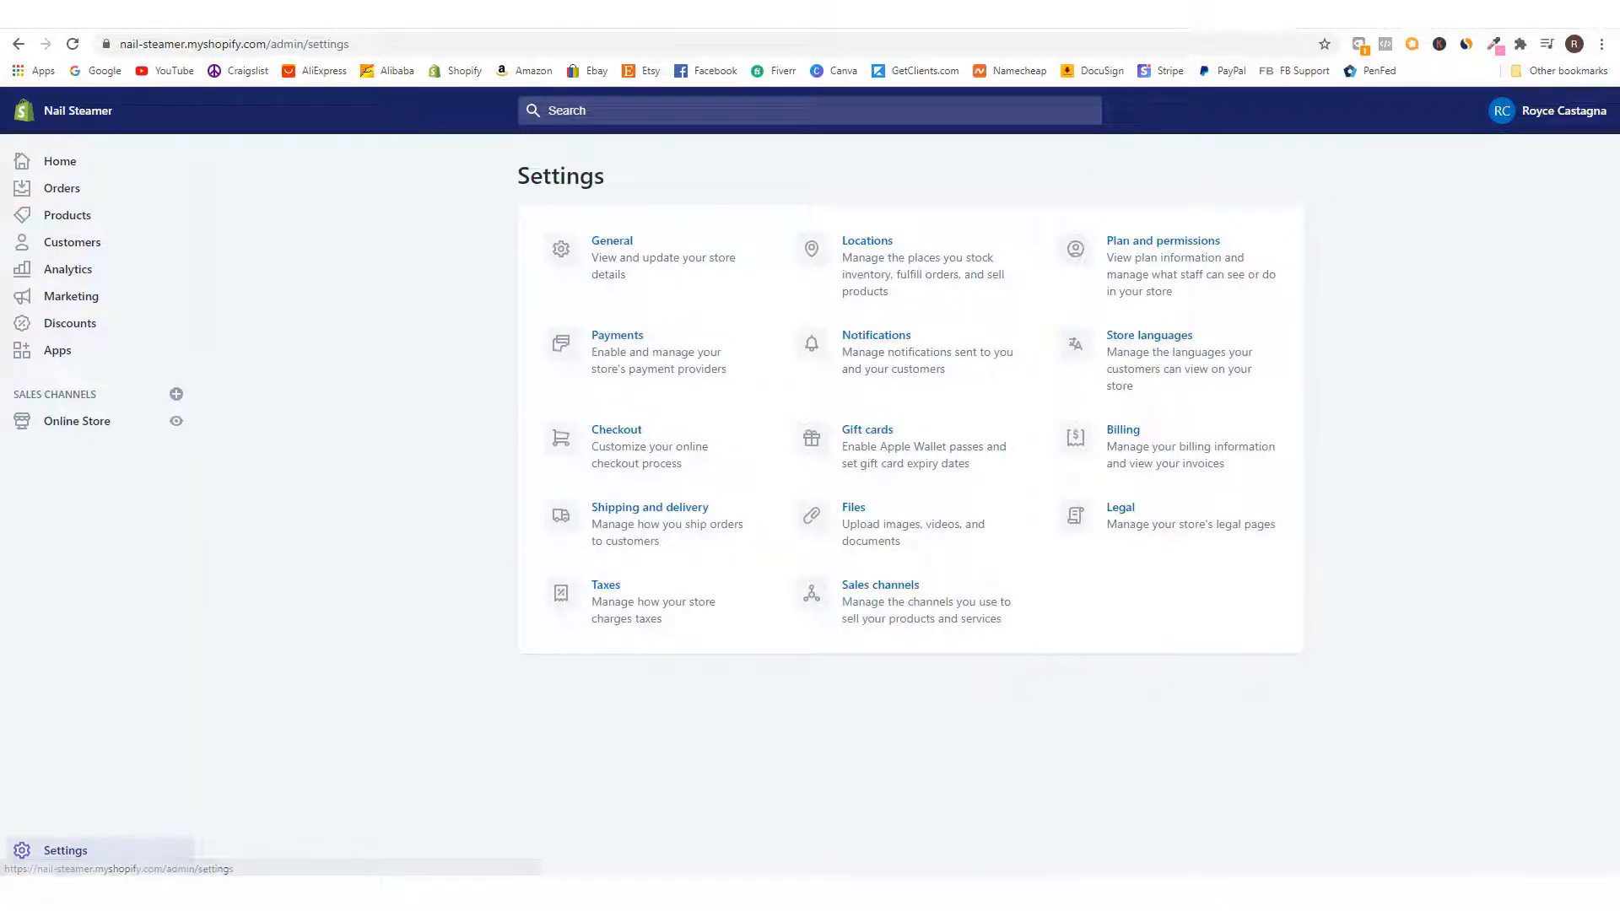
click(619, 434)
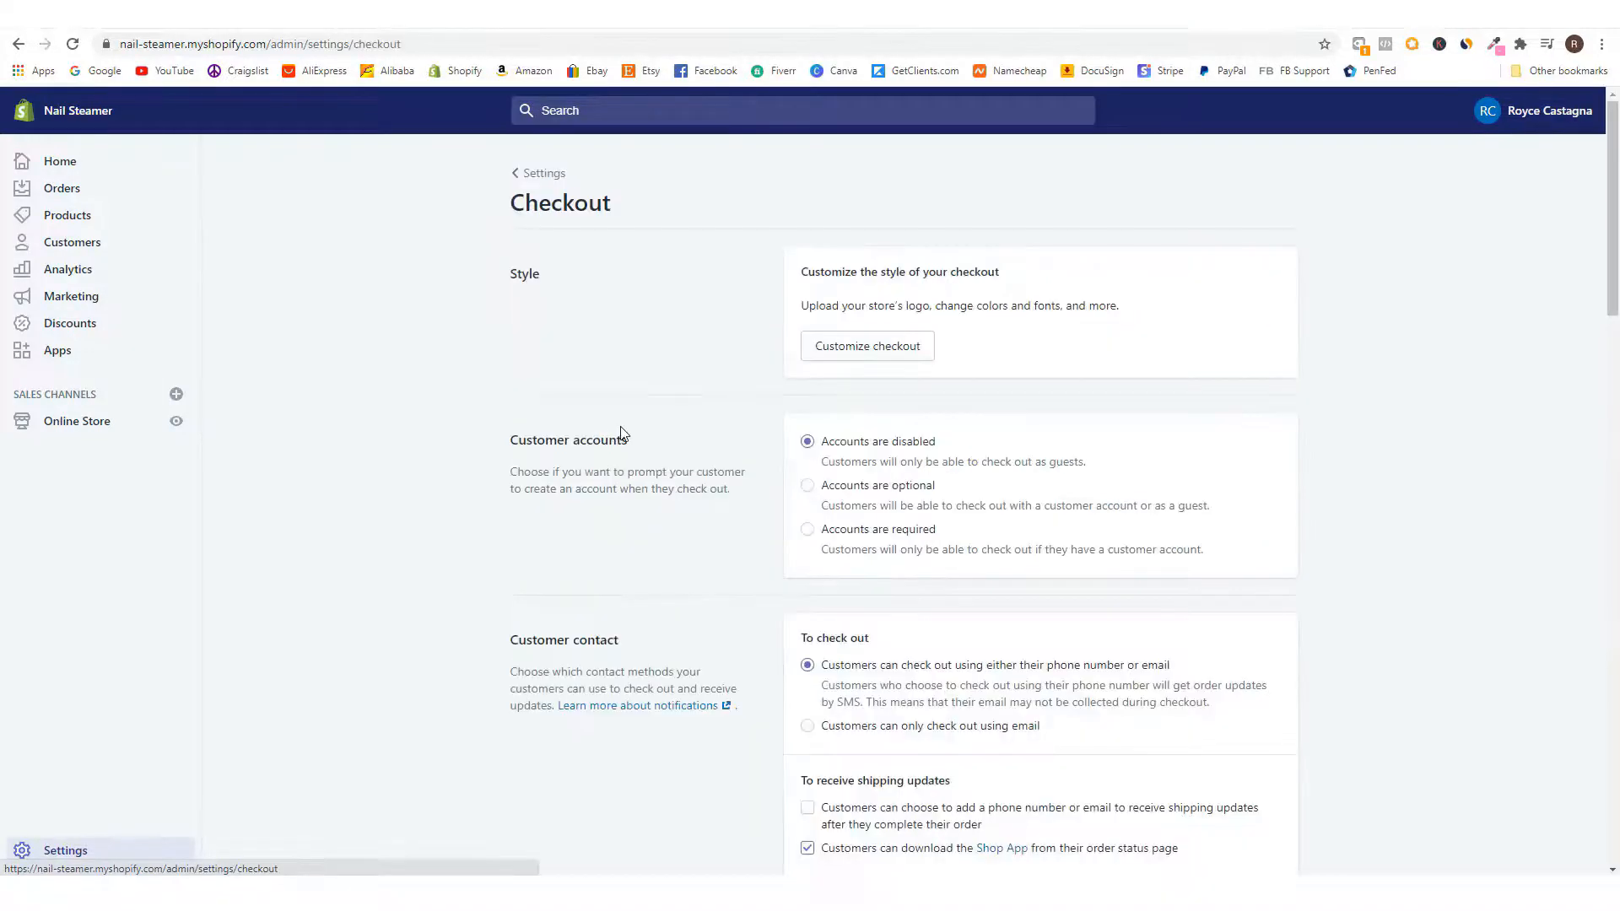
right_click(877, 351)
click(915, 354)
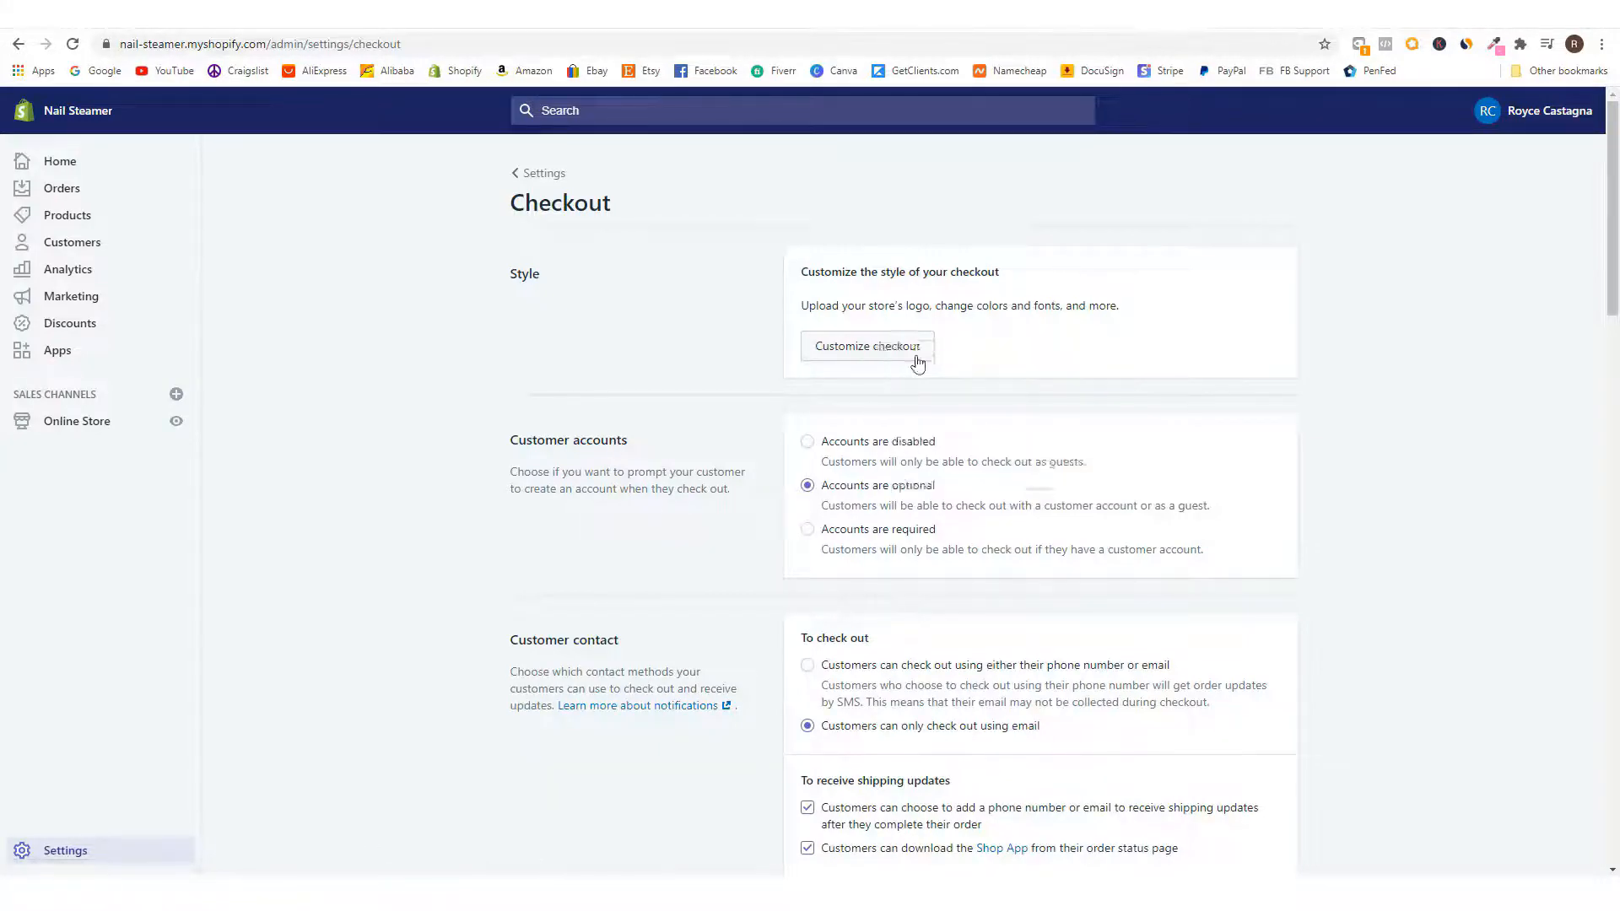
click(1172, 27)
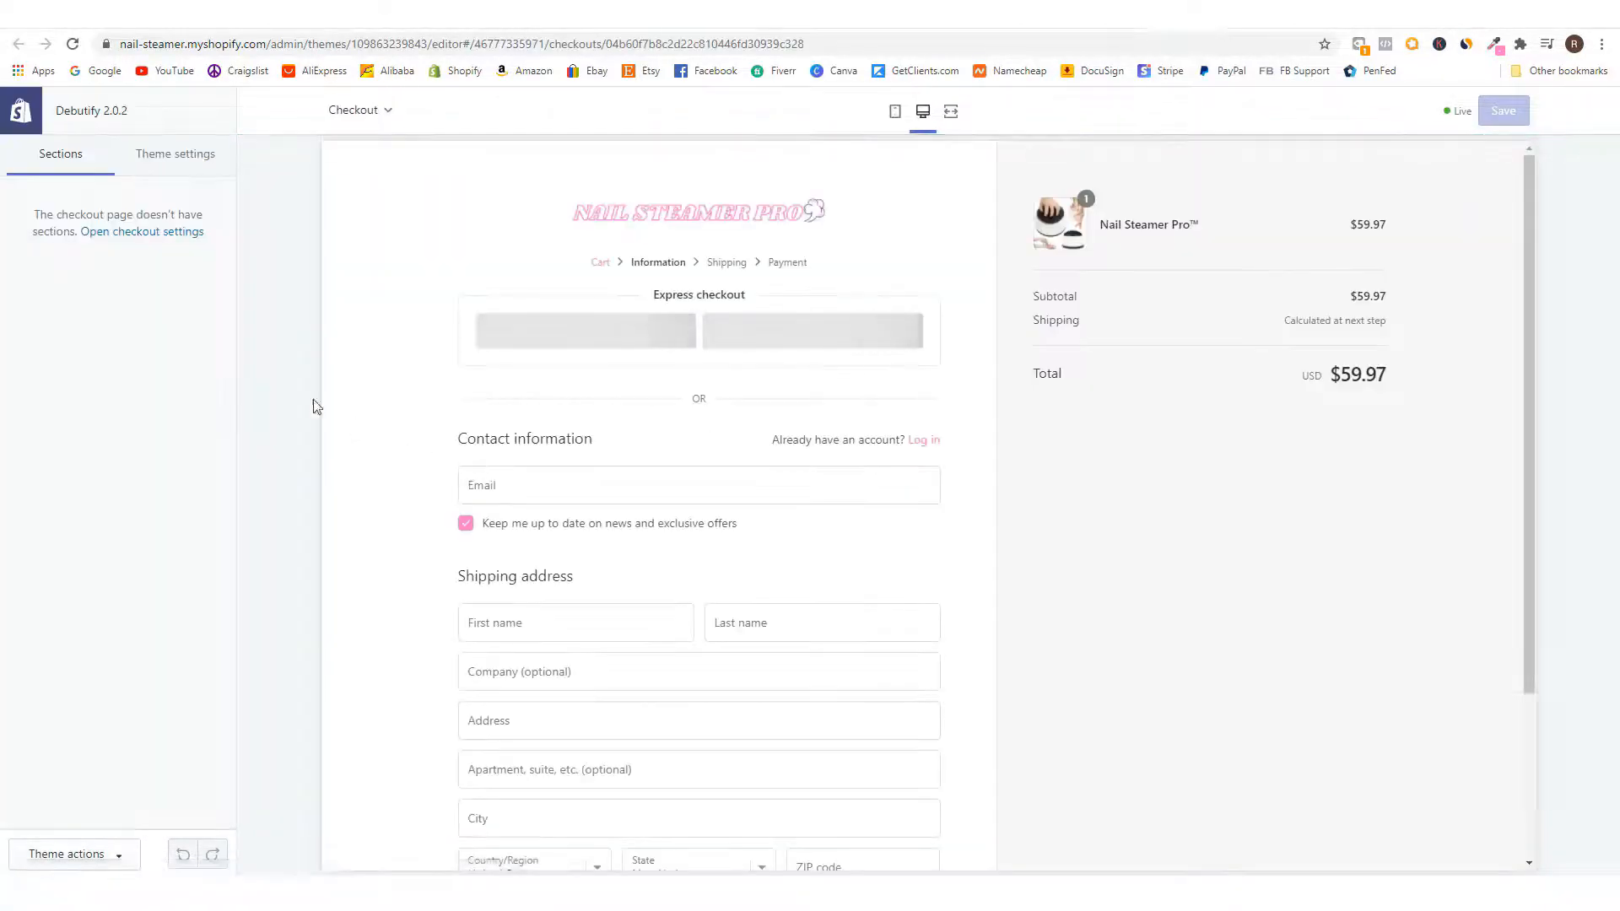
click(150, 233)
- Examine the checkout logo settings and the image library for replacing the logo, keeping the current image
scroll(95, 542, down, 1)
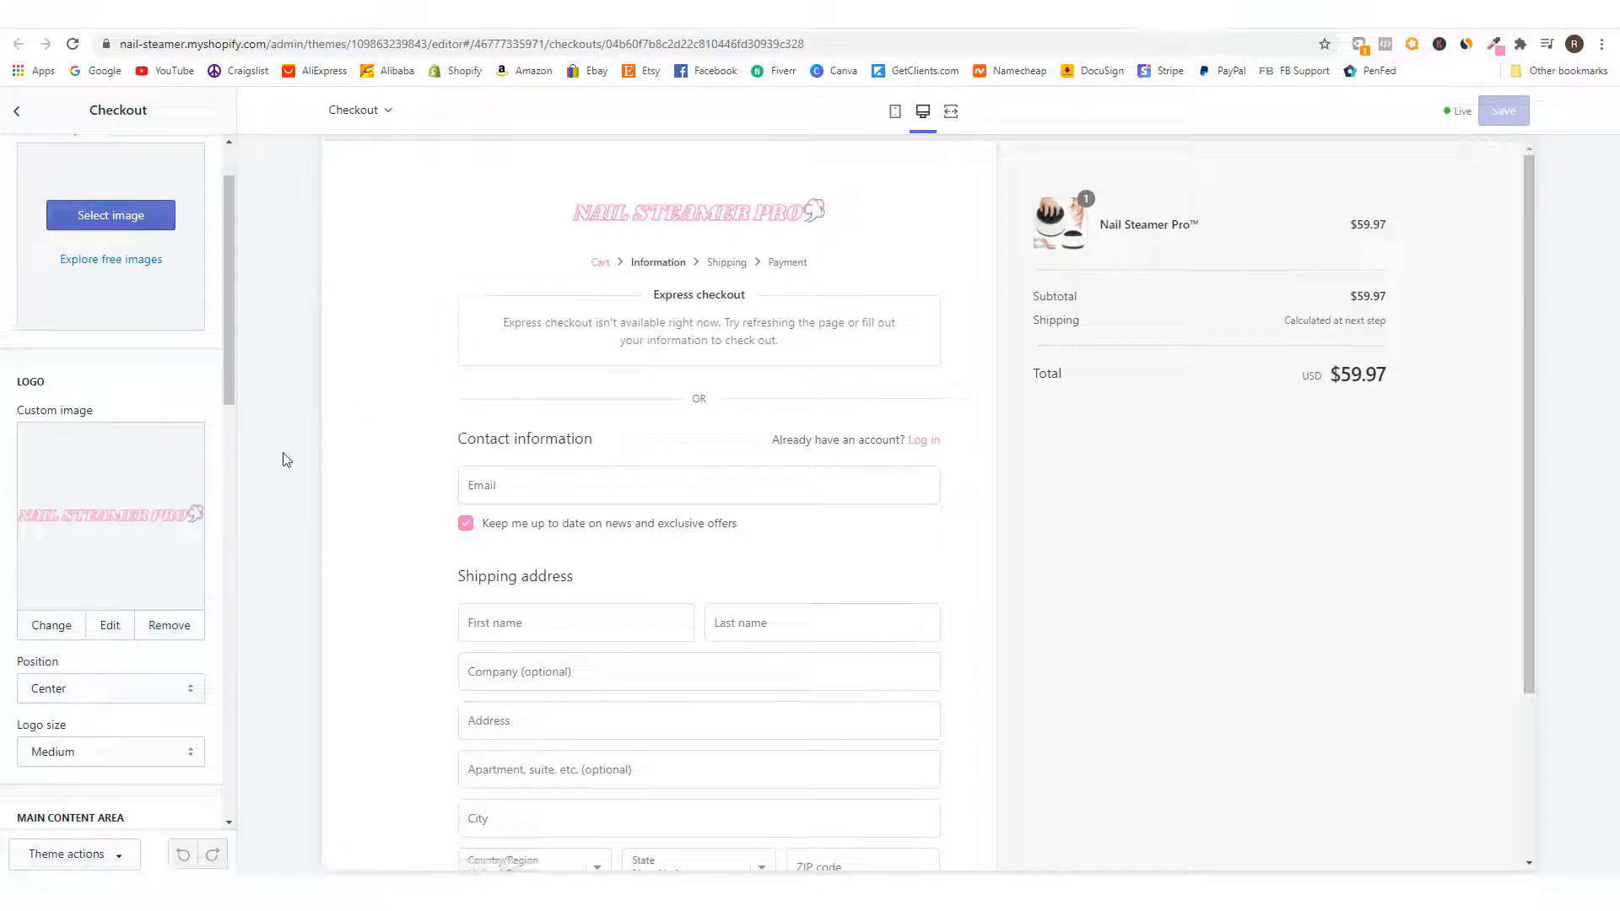
scroll(87, 617, down, 1)
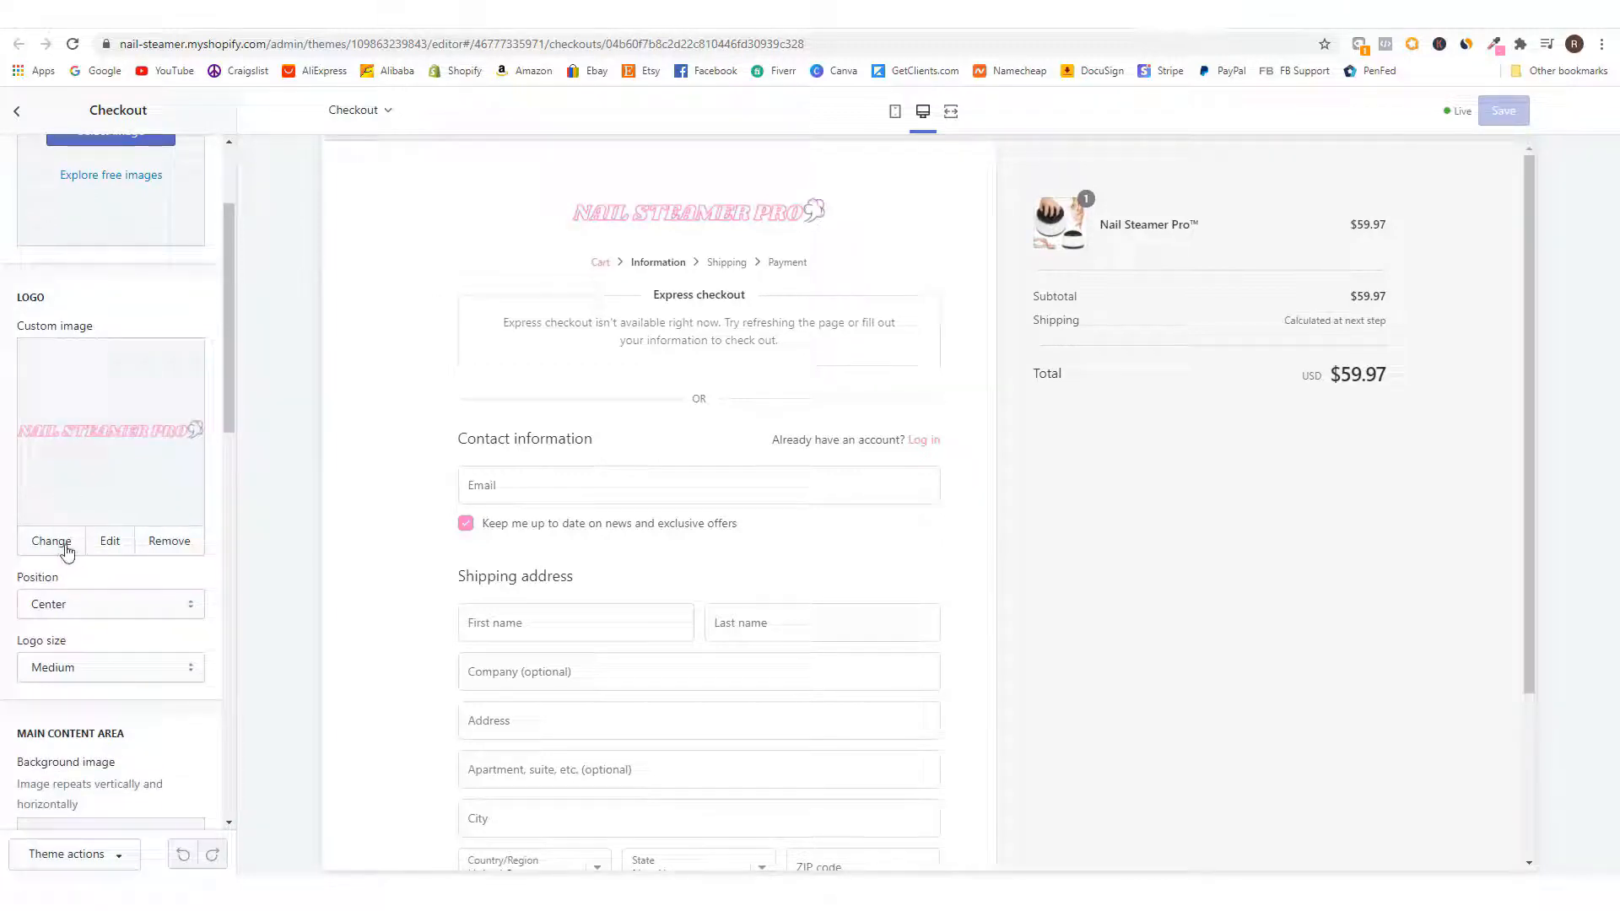
click(53, 541)
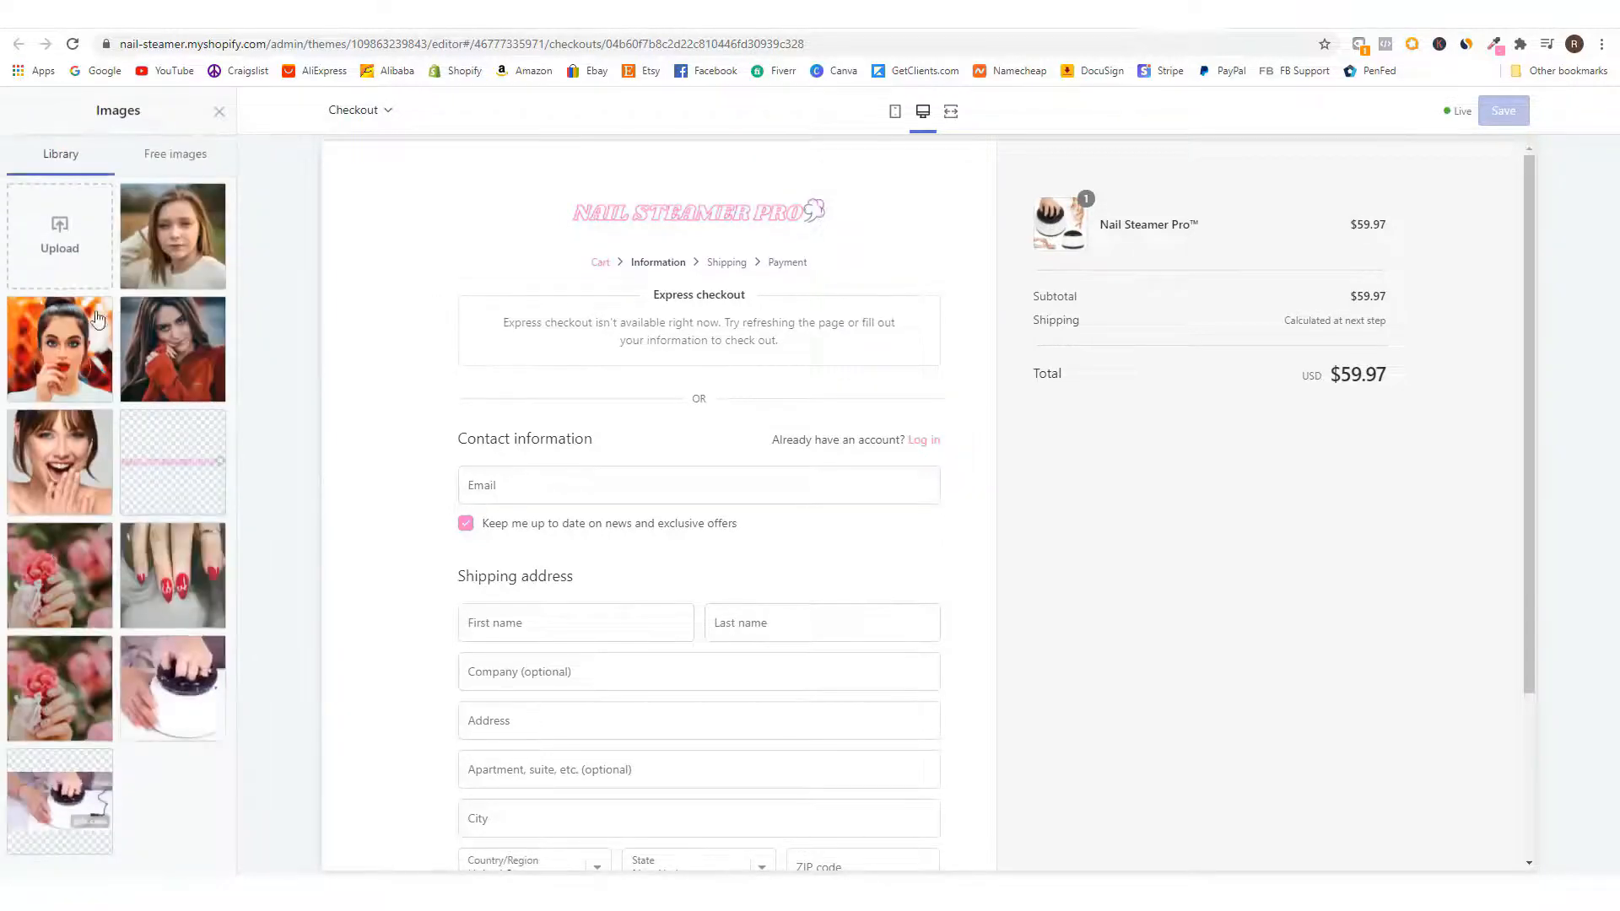
click(219, 111)
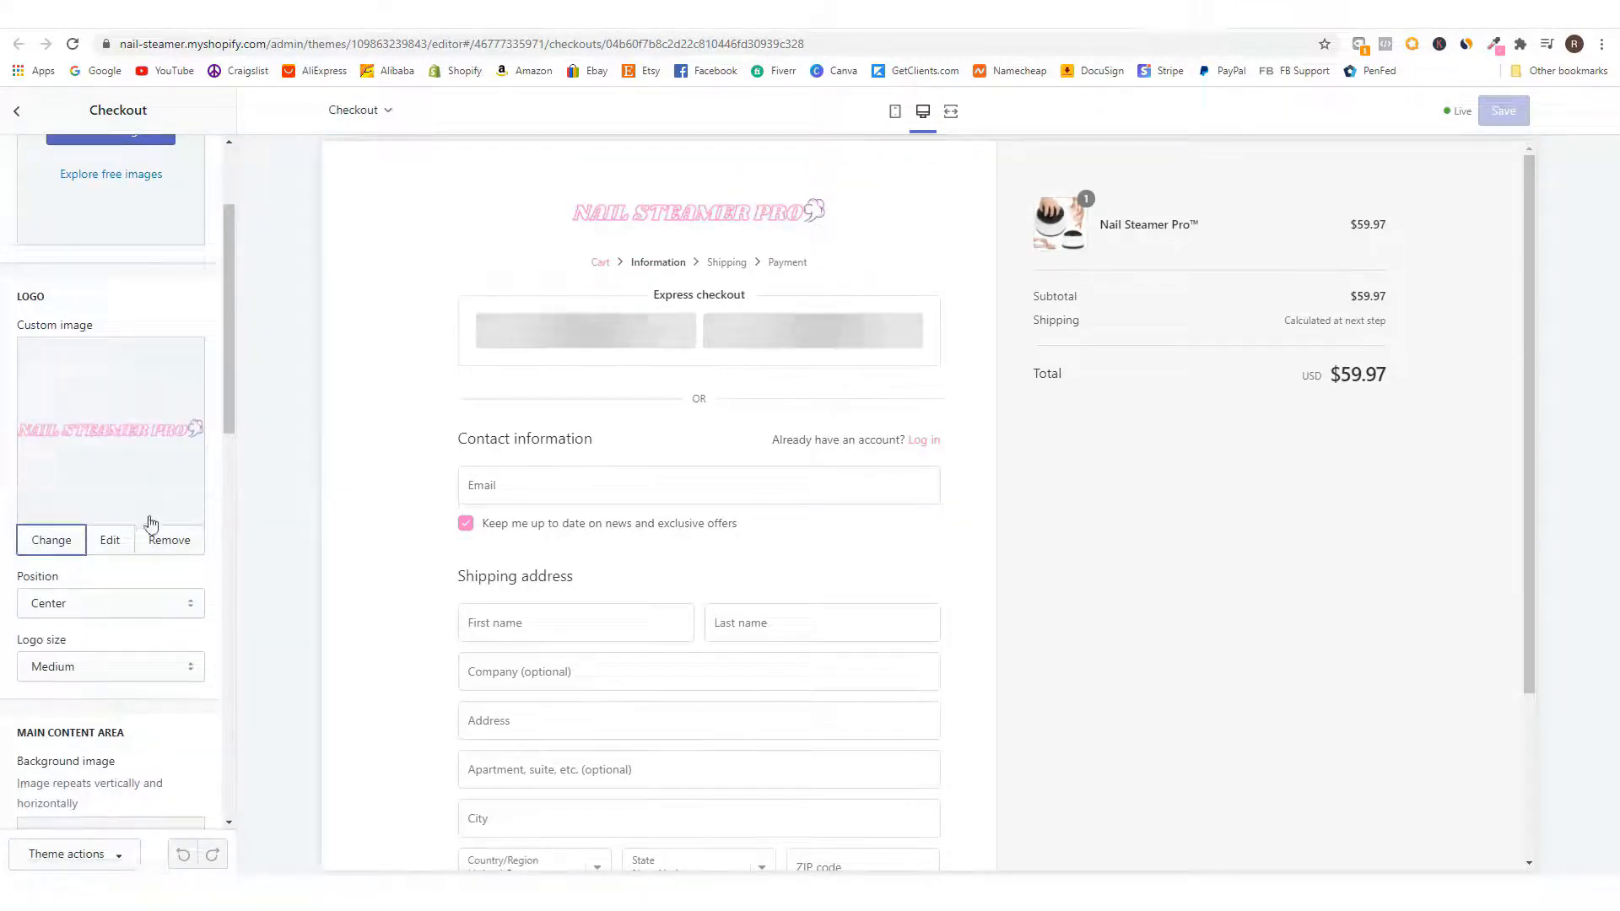
- Examine the checkout typography and color settings, including the color picker for Accents
scroll(150, 532, down, 4)
scroll(157, 548, down, 5)
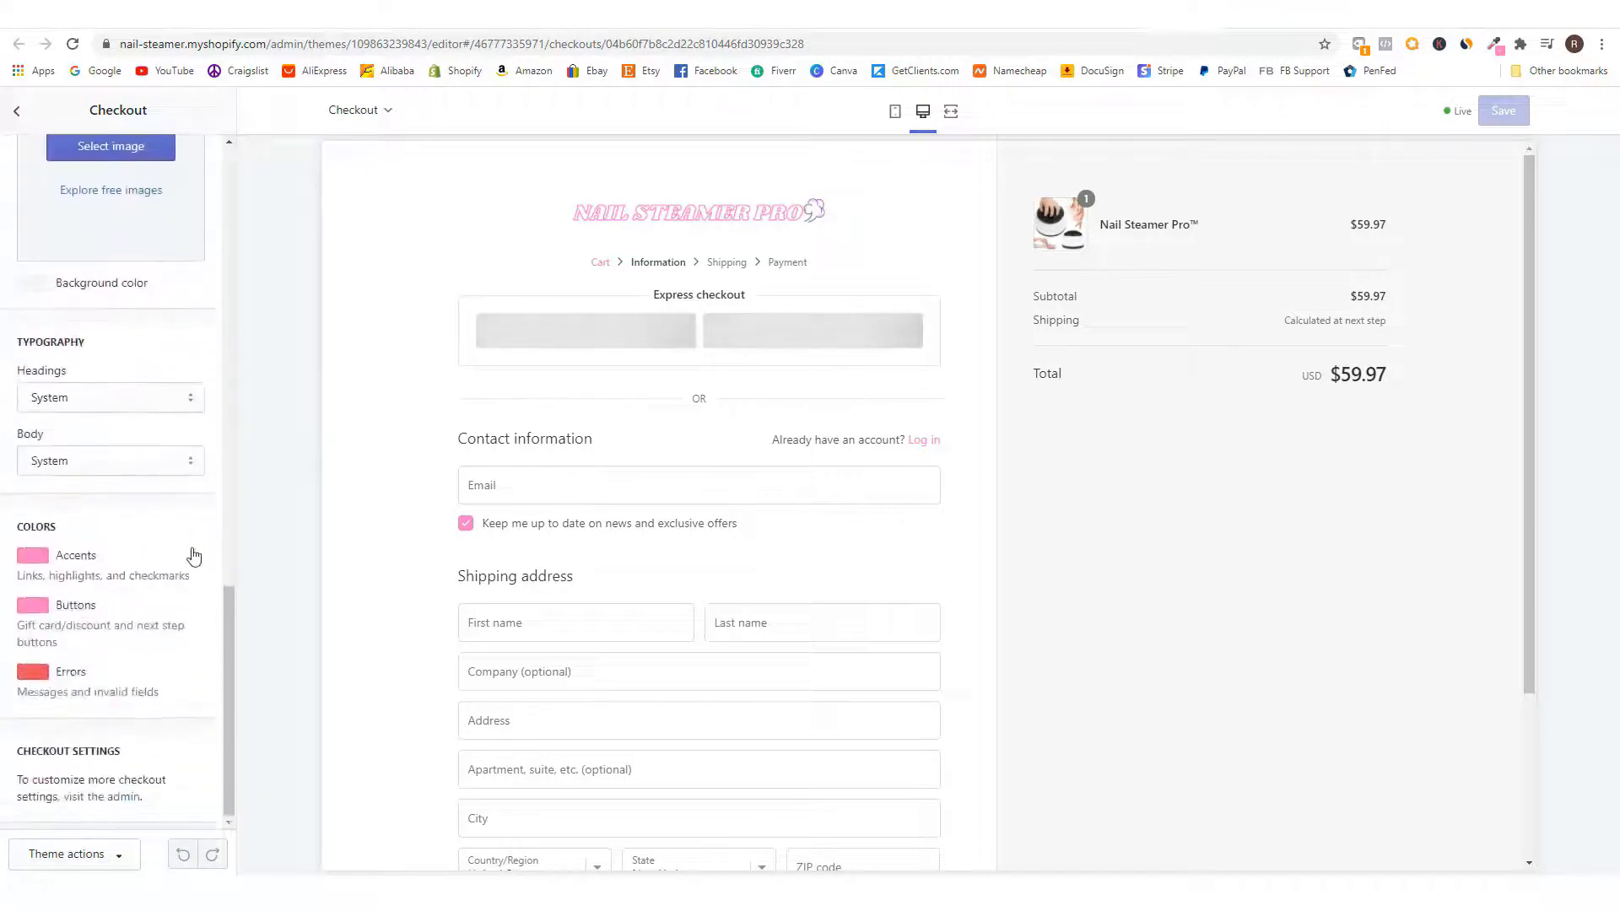
click(47, 560)
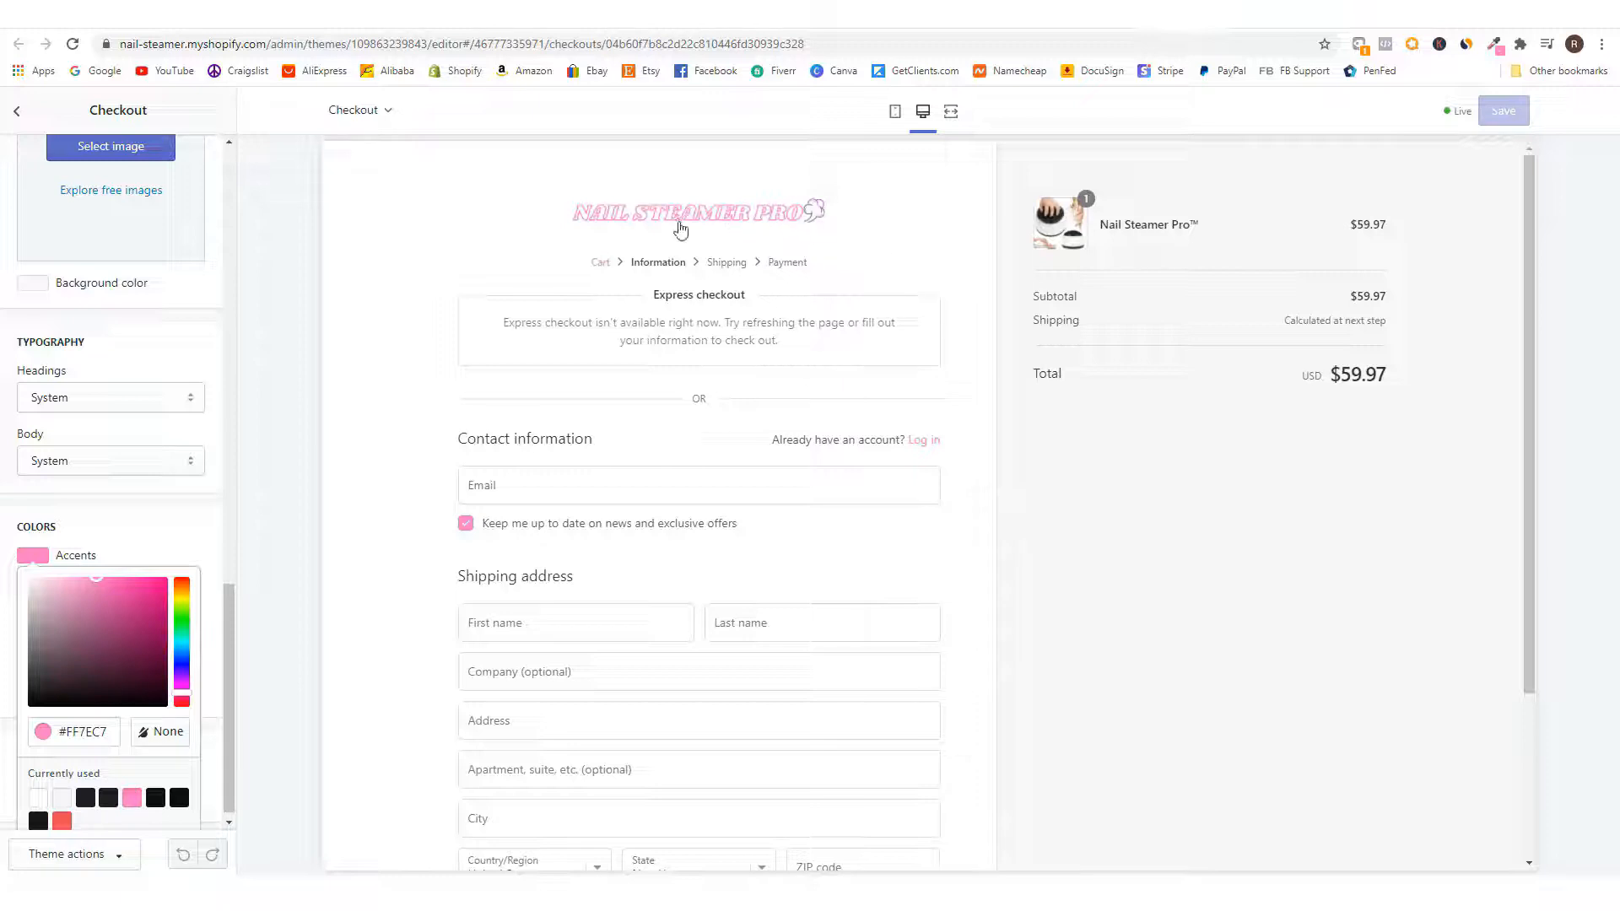
click(147, 525)
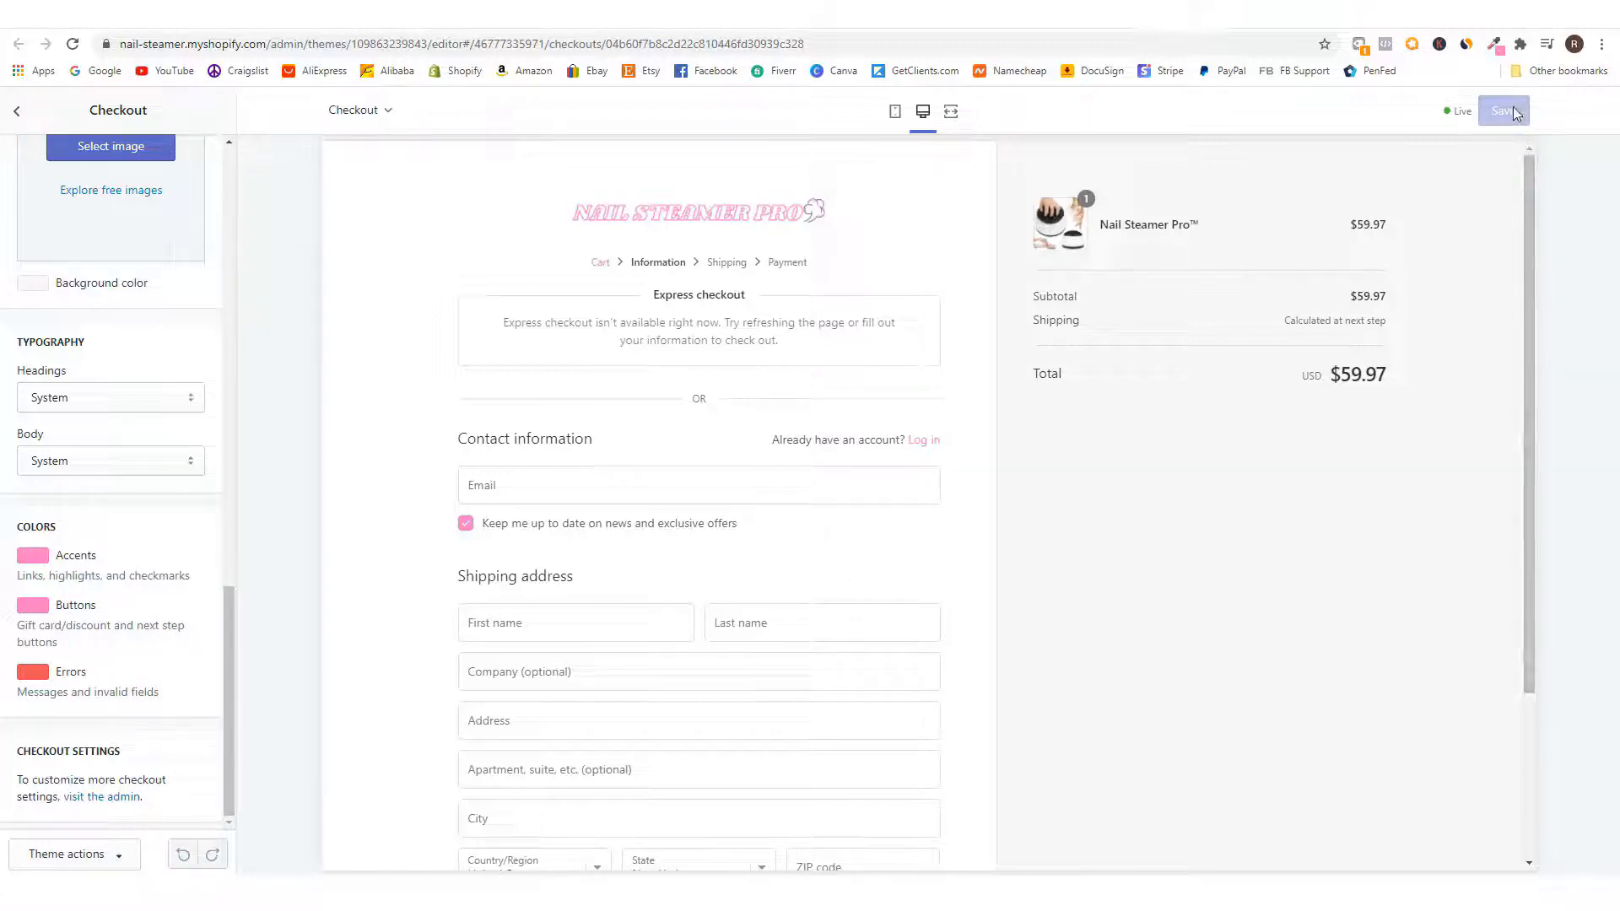
- Return to the Checkout settings and make customer accounts optional
click(1195, 14)
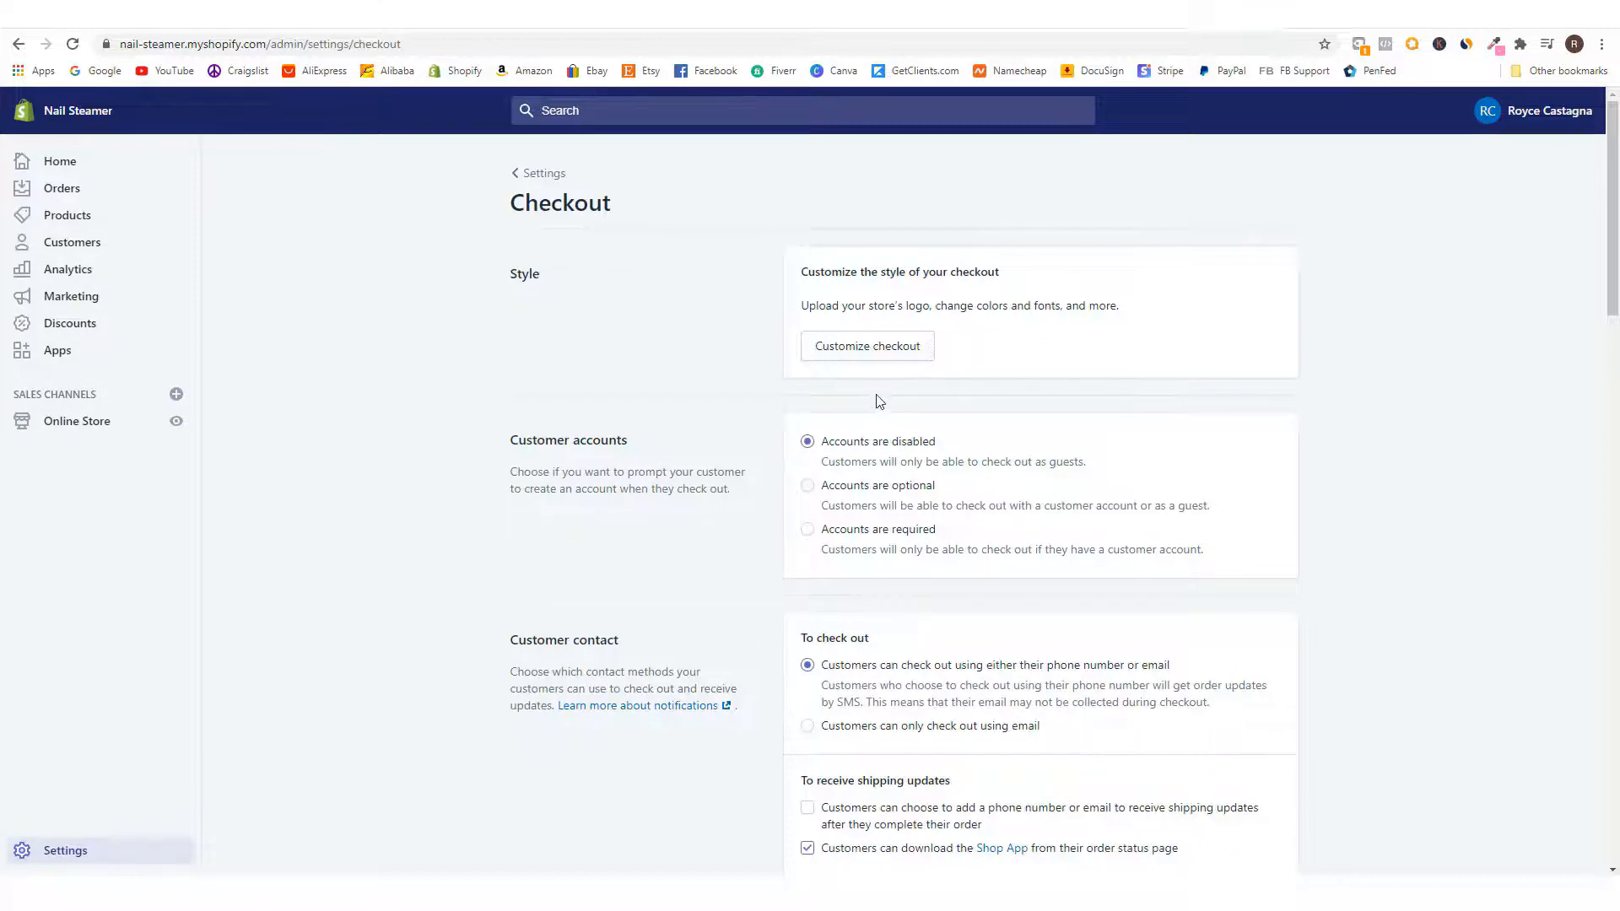
scroll(755, 372, down, 1)
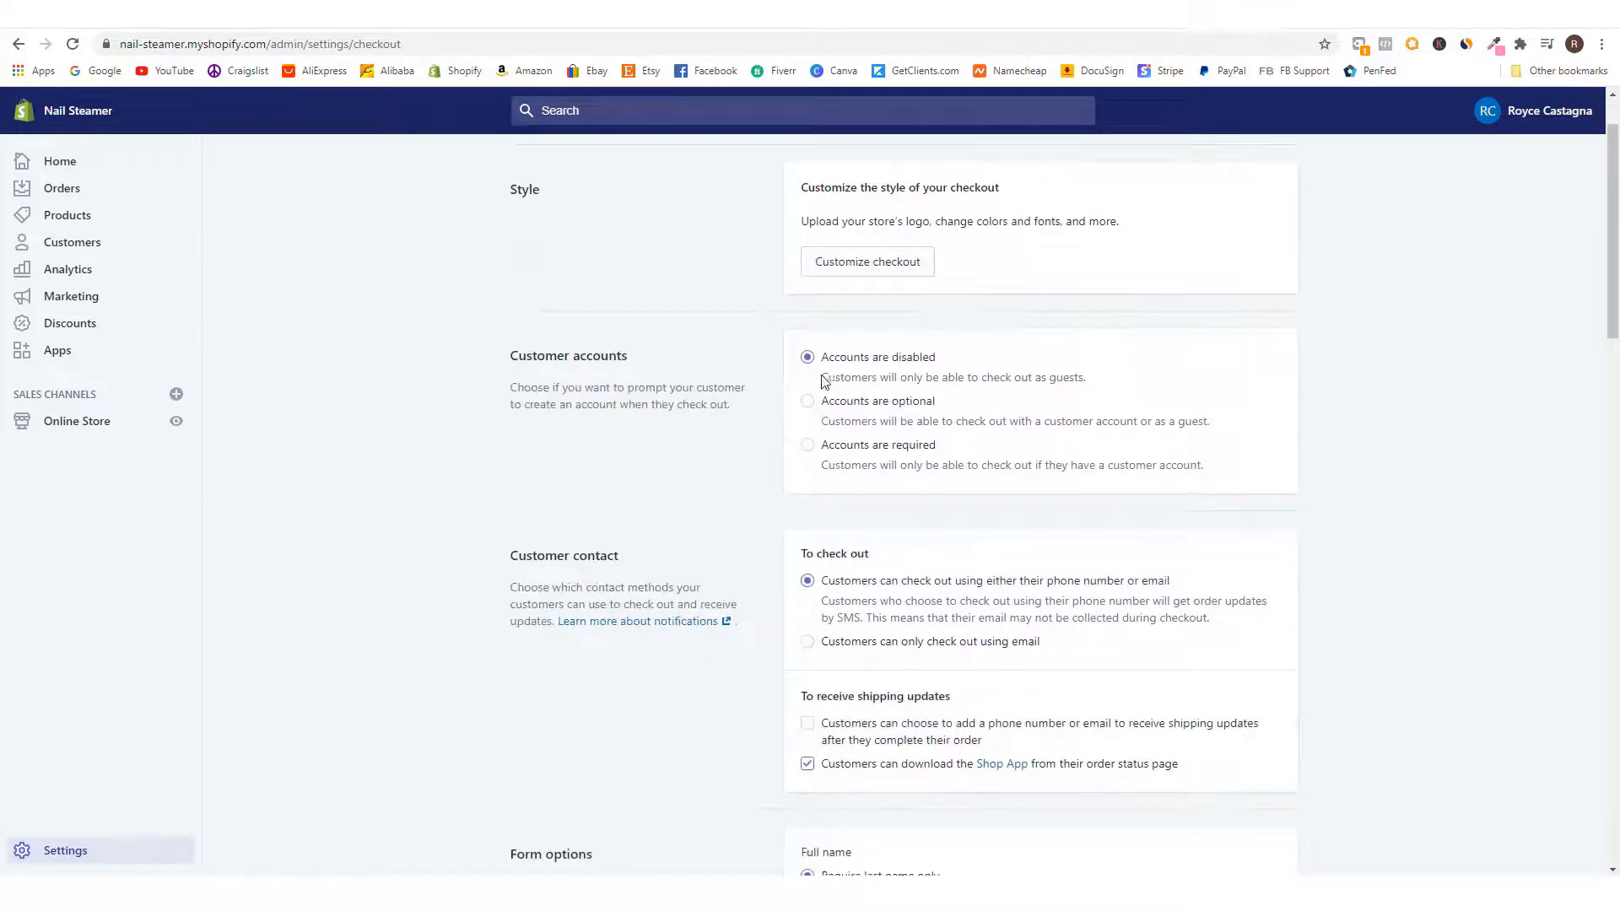
click(819, 405)
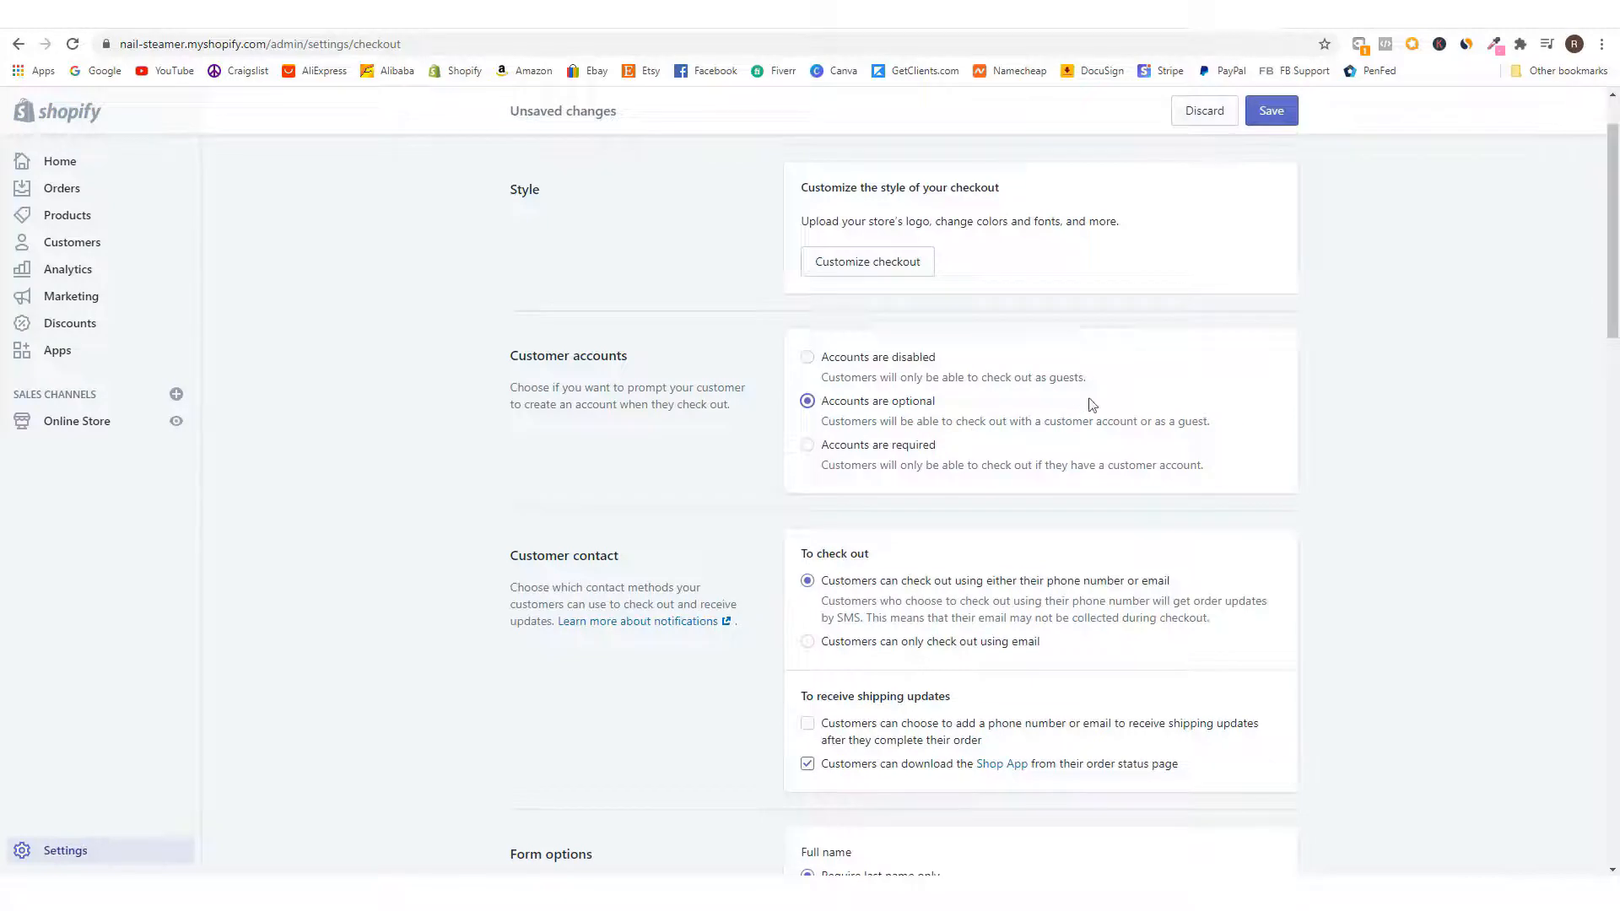
- Restrict checkout to email only and let customers add a phone number or email for shipping updates
scroll(760, 519, down, 1)
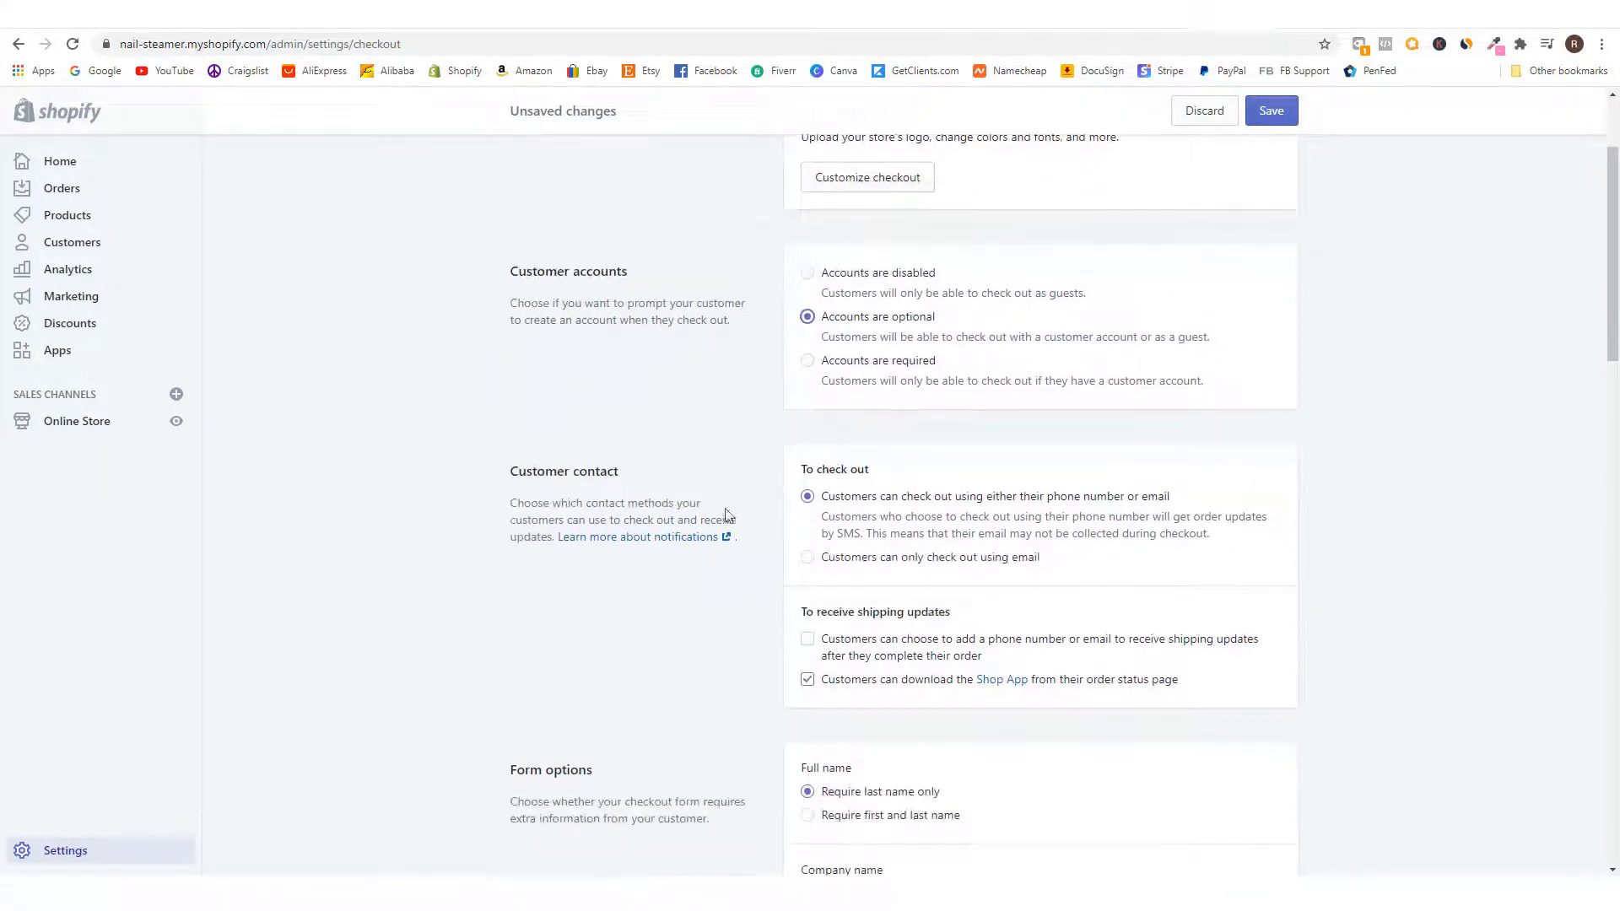
scroll(852, 505, down, 1)
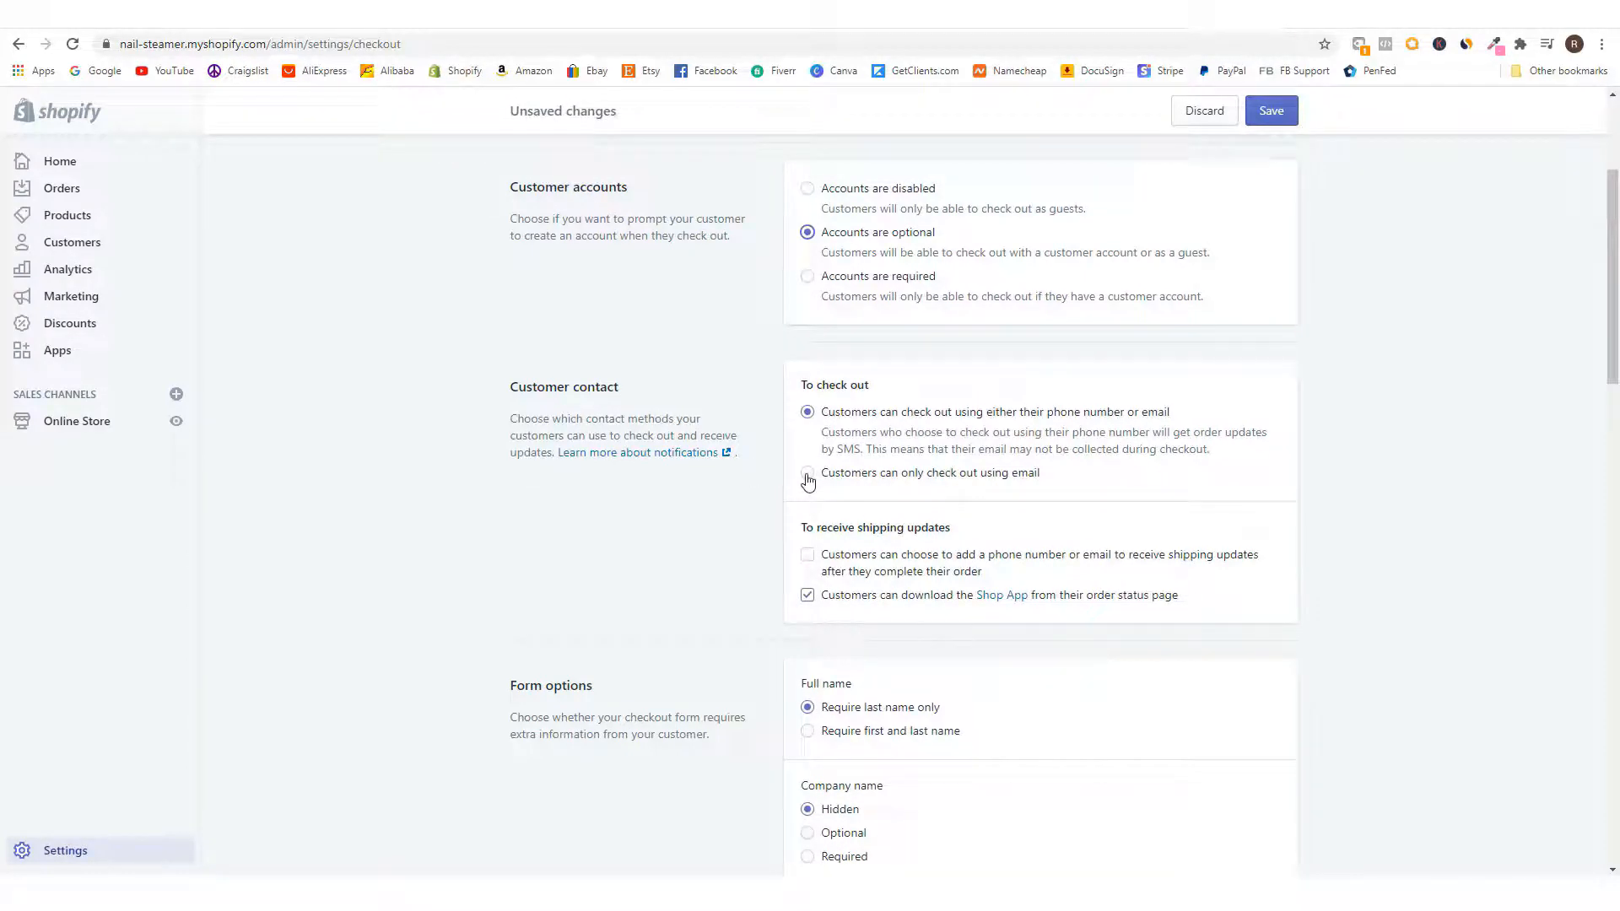
click(809, 477)
scroll(726, 552, down, 1)
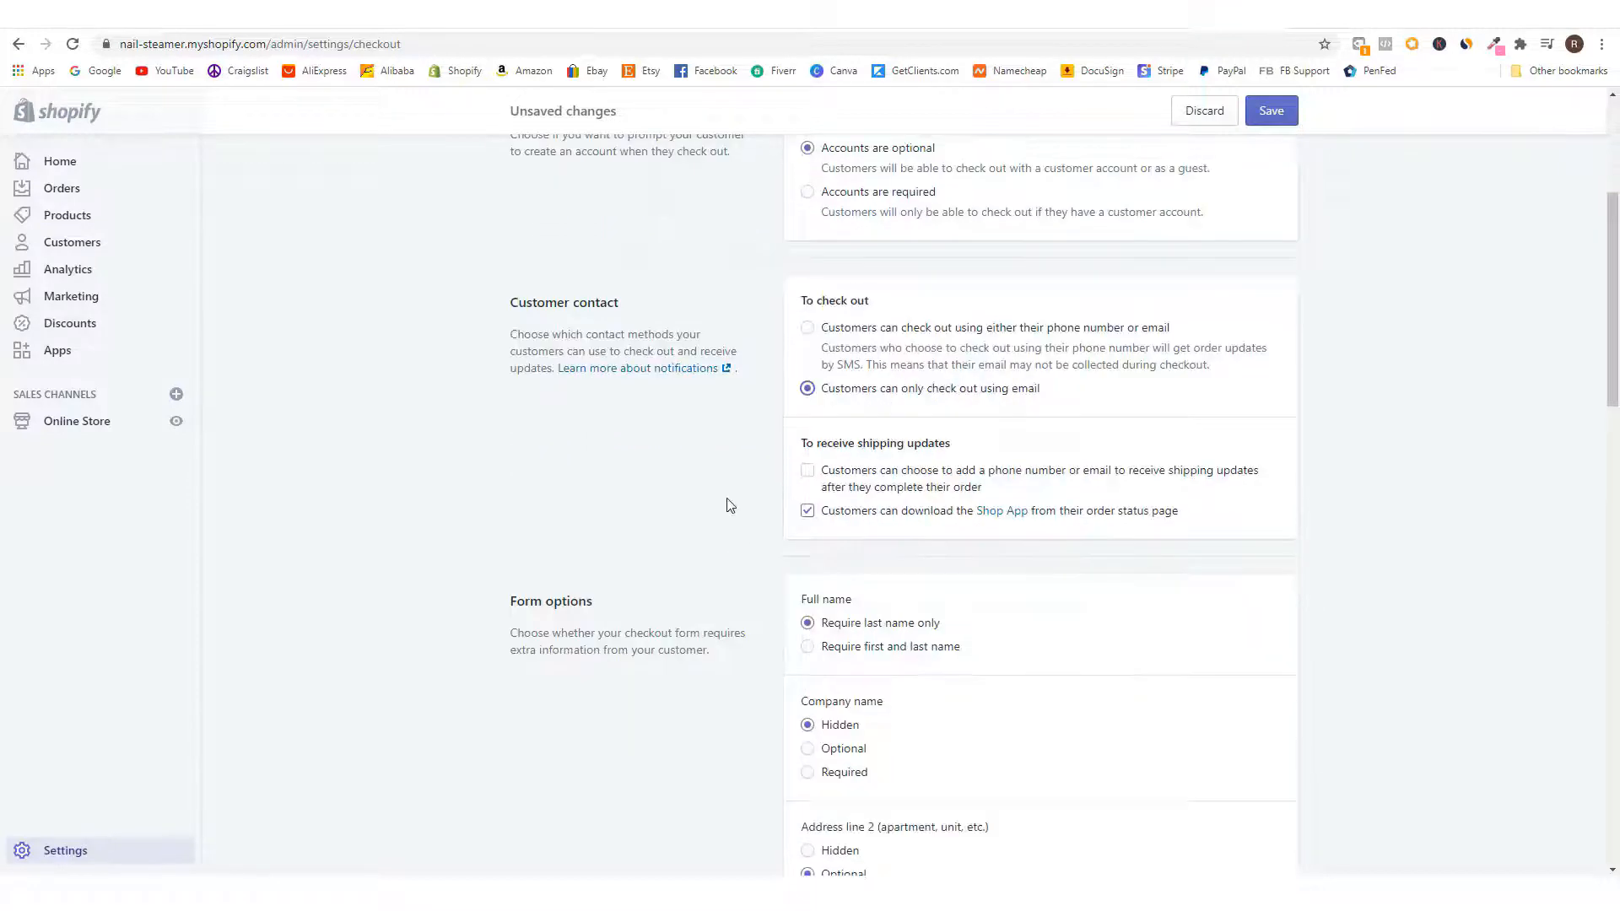
click(812, 474)
- Require first and last name in the checkout form options and make the company name optional
scroll(949, 550, down, 1)
scroll(950, 551, down, 2)
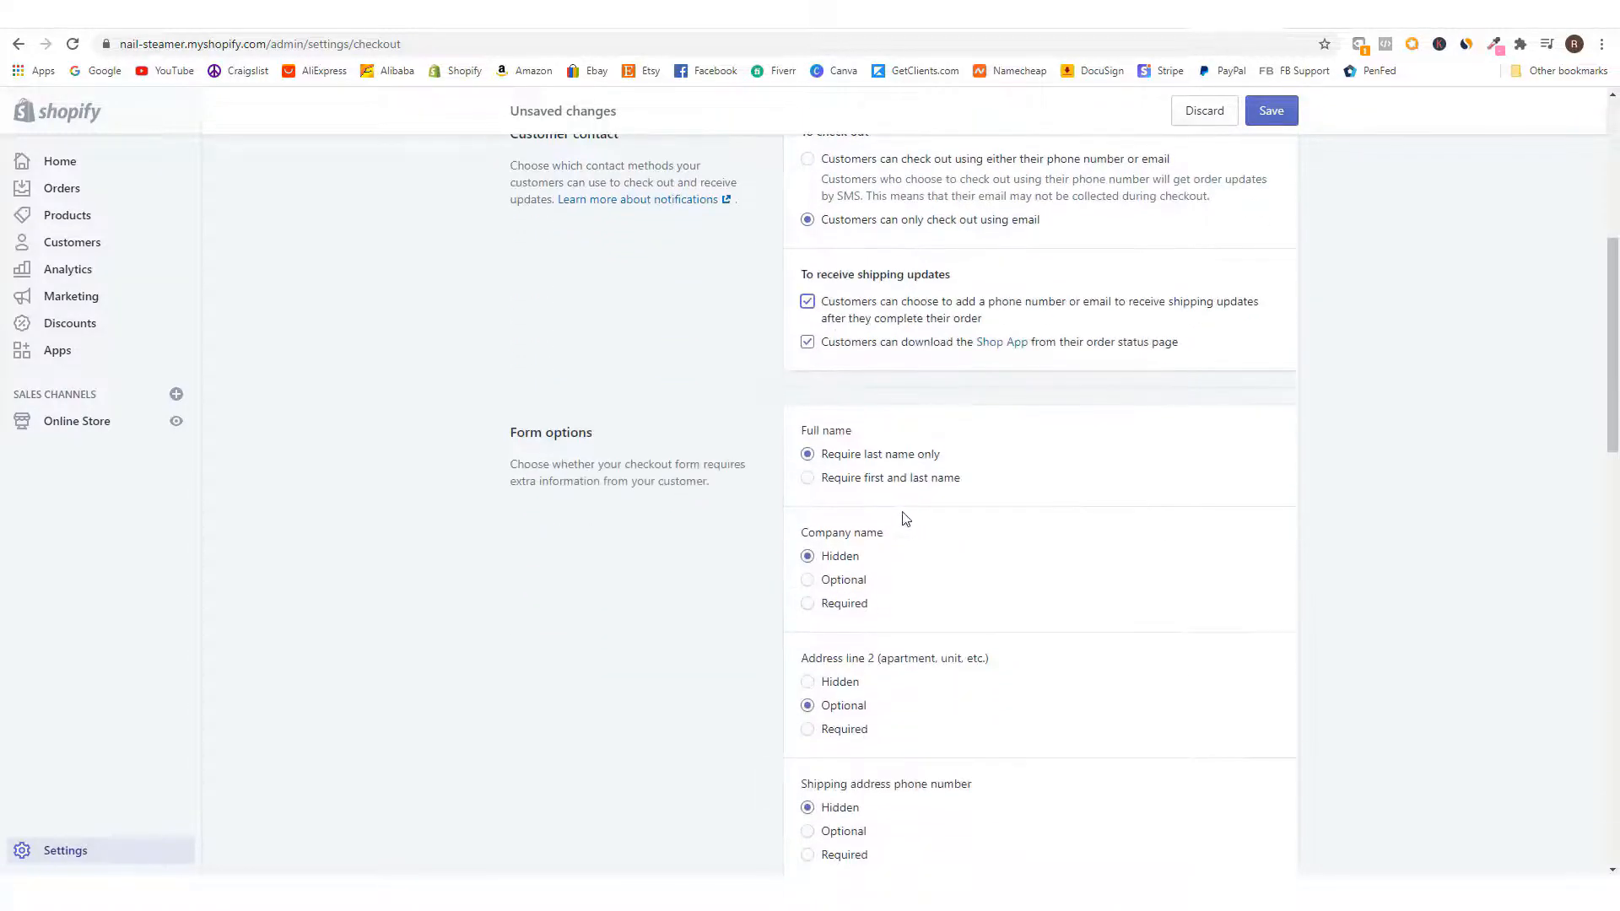
click(807, 479)
scroll(991, 496, down, 1)
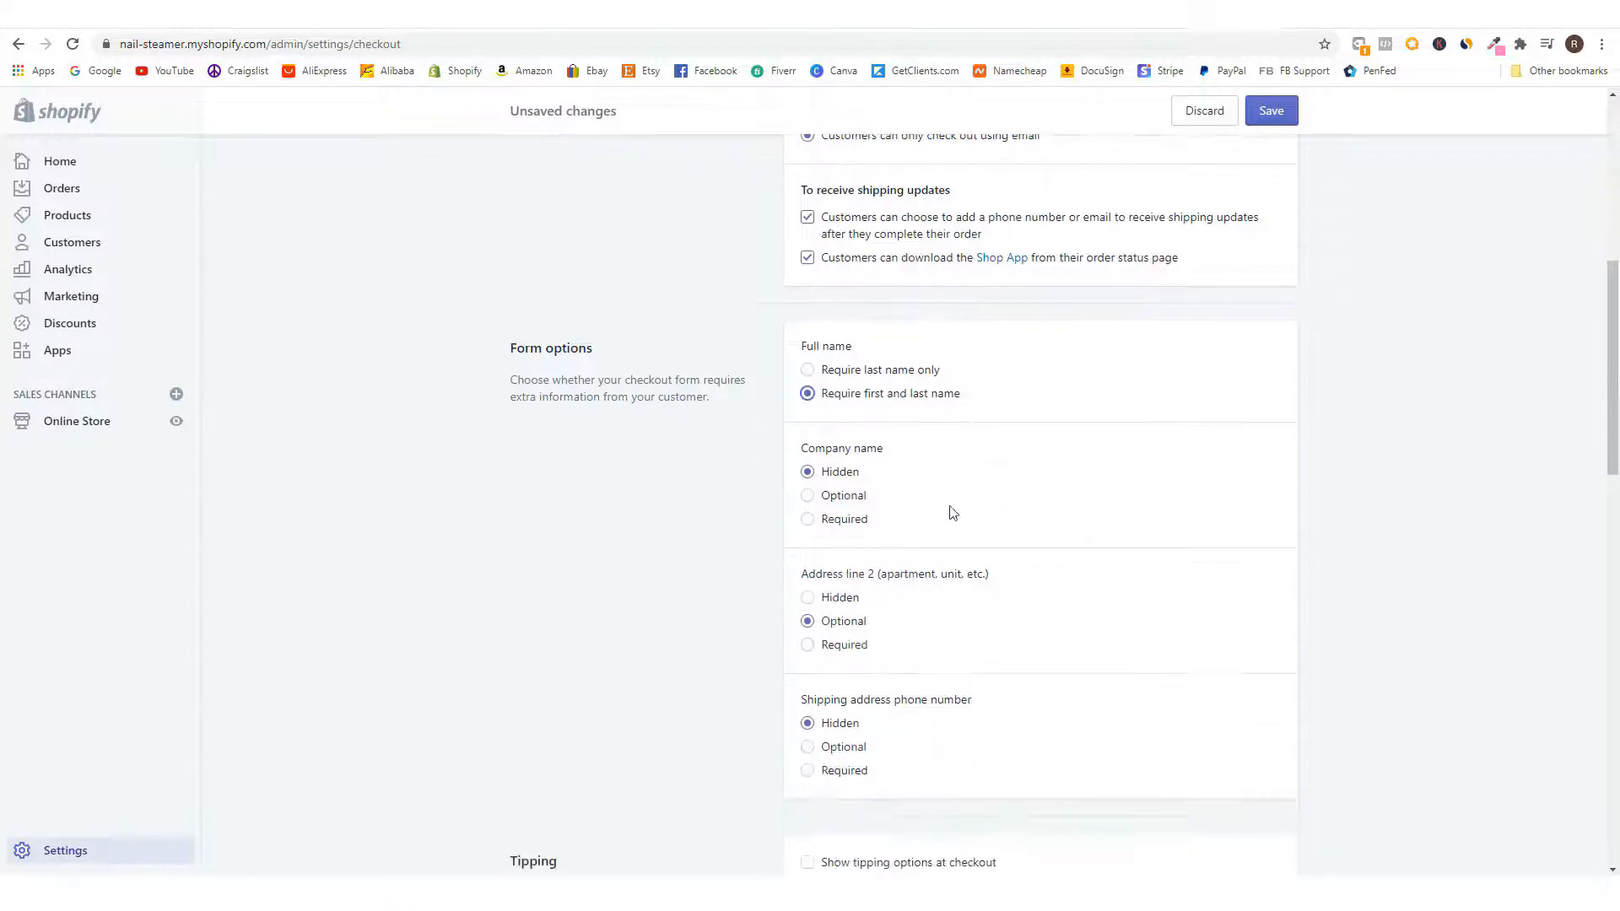
click(810, 498)
scroll(793, 567, down, 1)
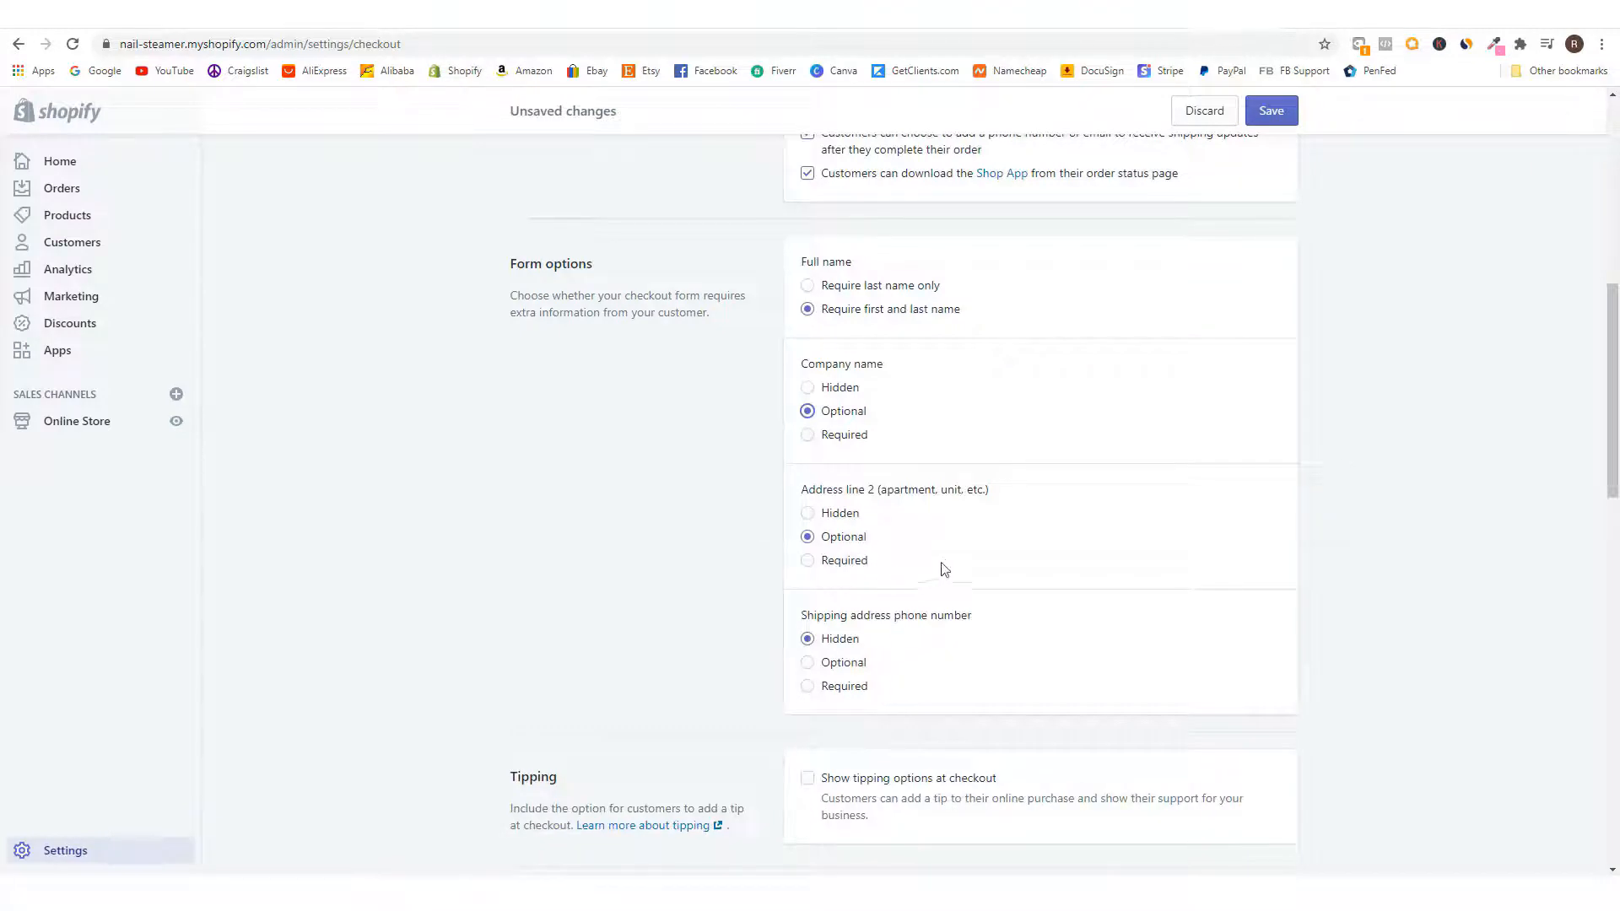
- Make the shipping address phone number required in the checkout form options
scroll(933, 569, down, 1)
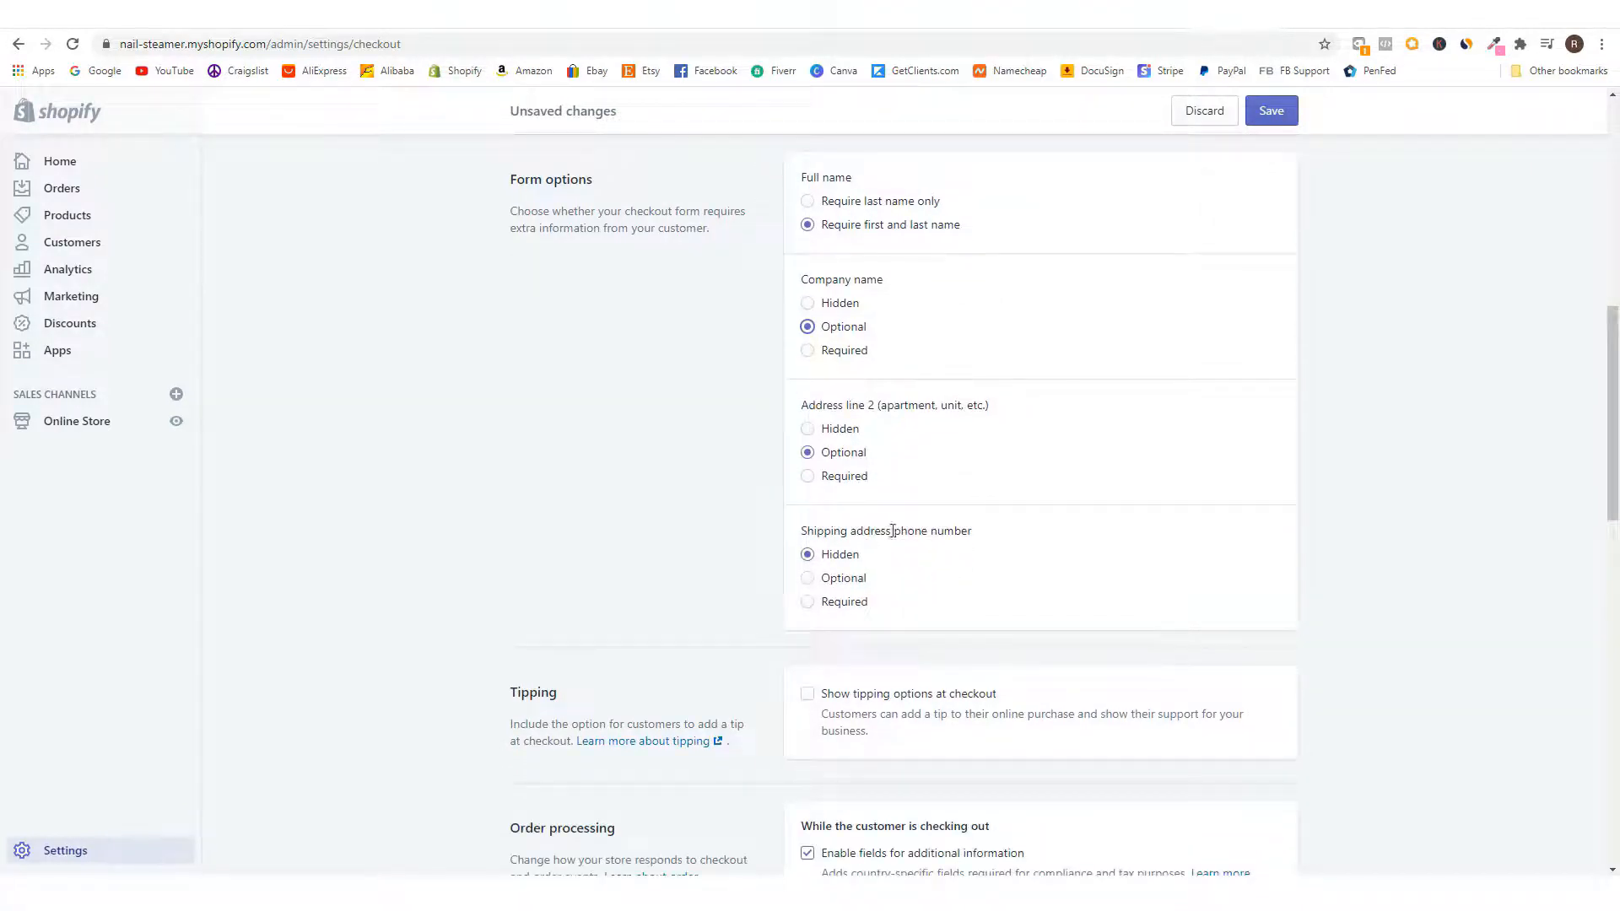
click(823, 602)
- Preselect the email marketing sign-up option at checkout and save the checkout settings
scroll(1021, 532, down, 5)
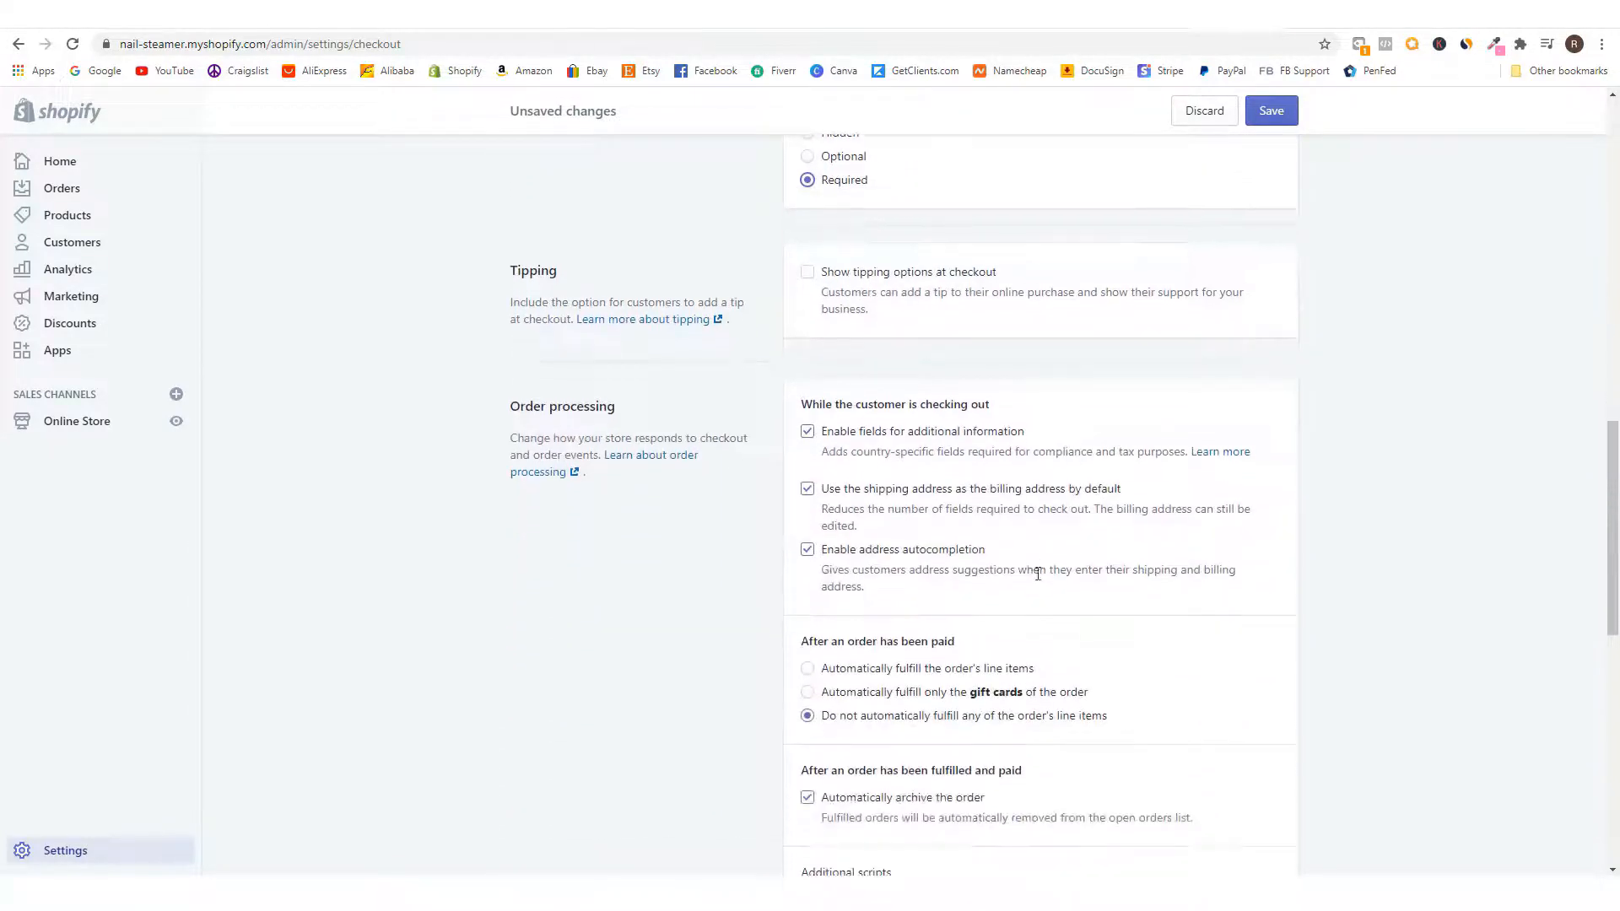
scroll(799, 419, down, 3)
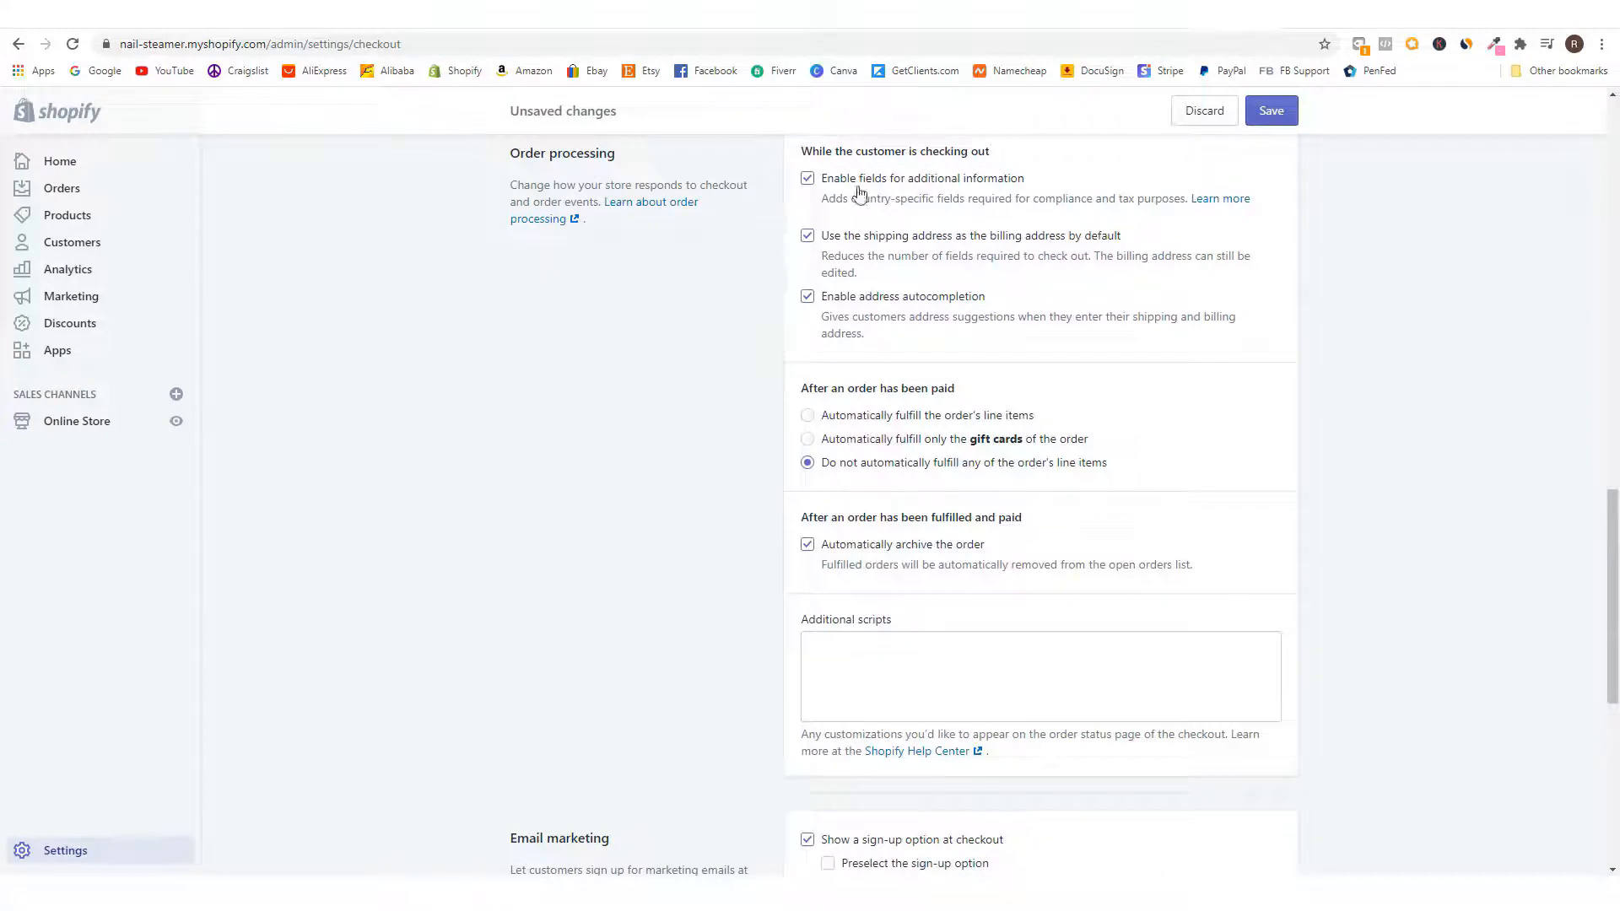
scroll(865, 405, down, 1)
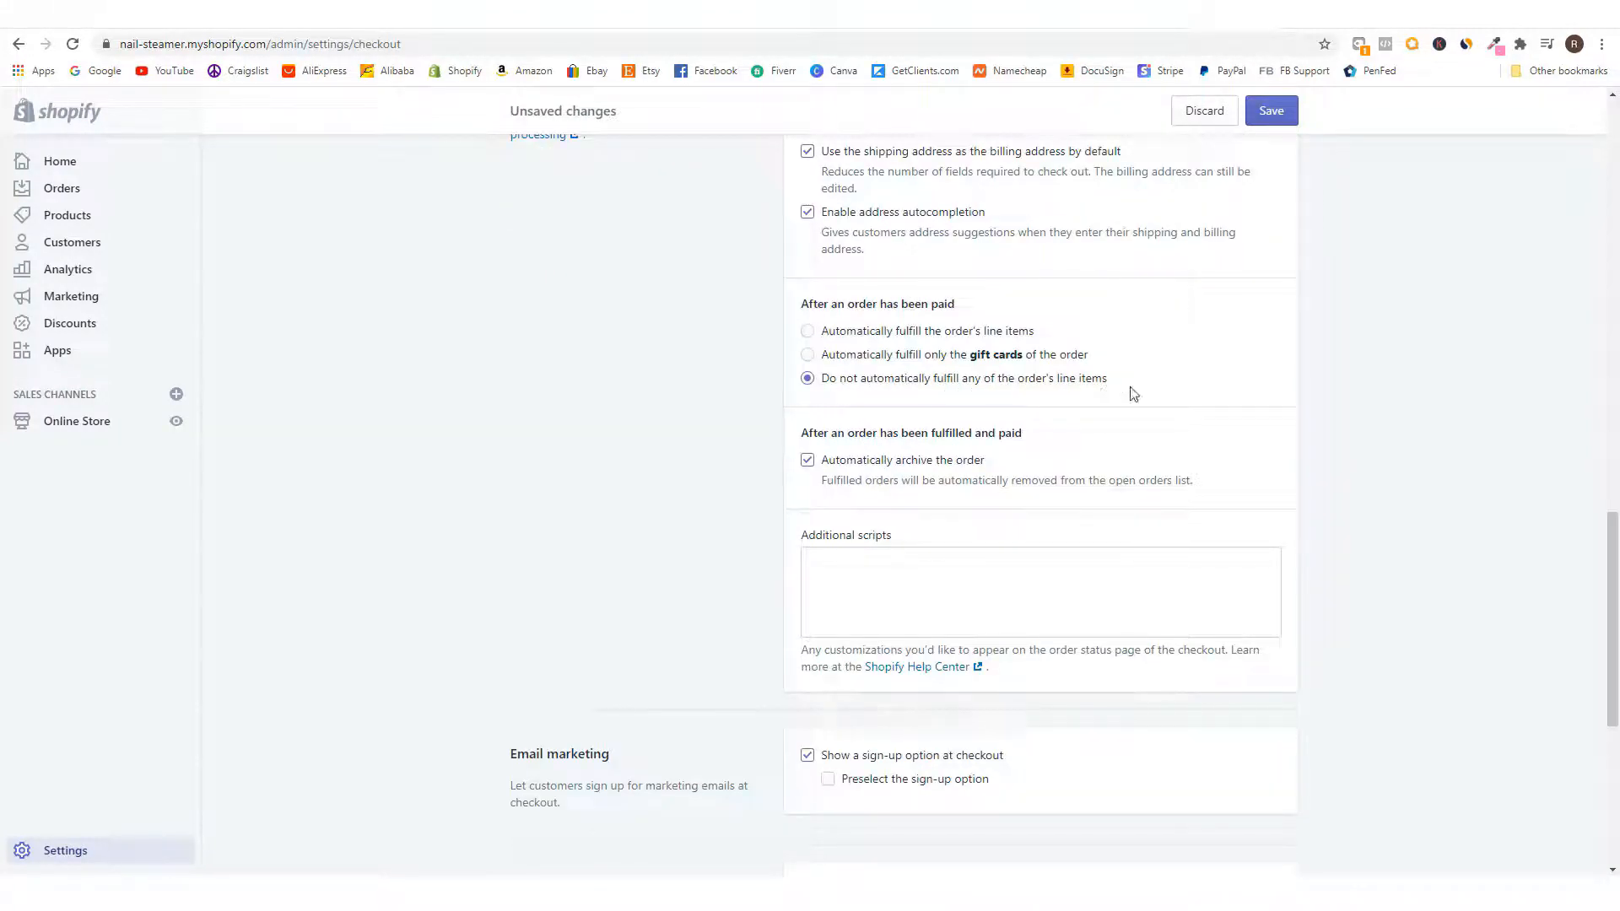
scroll(869, 455, down, 1)
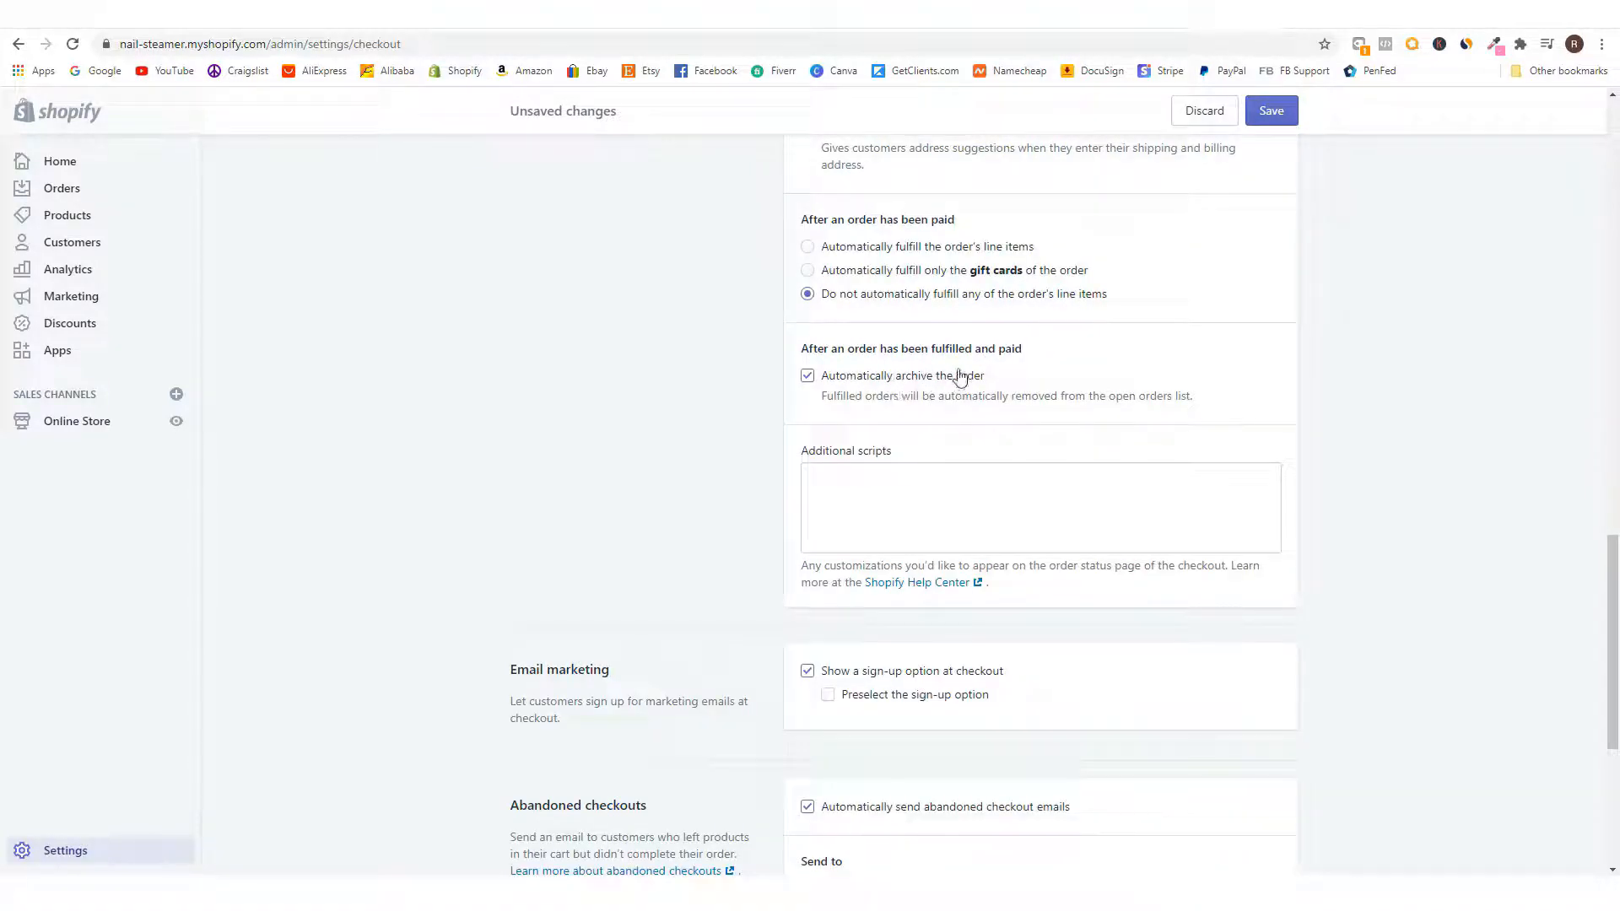
scroll(867, 399, down, 3)
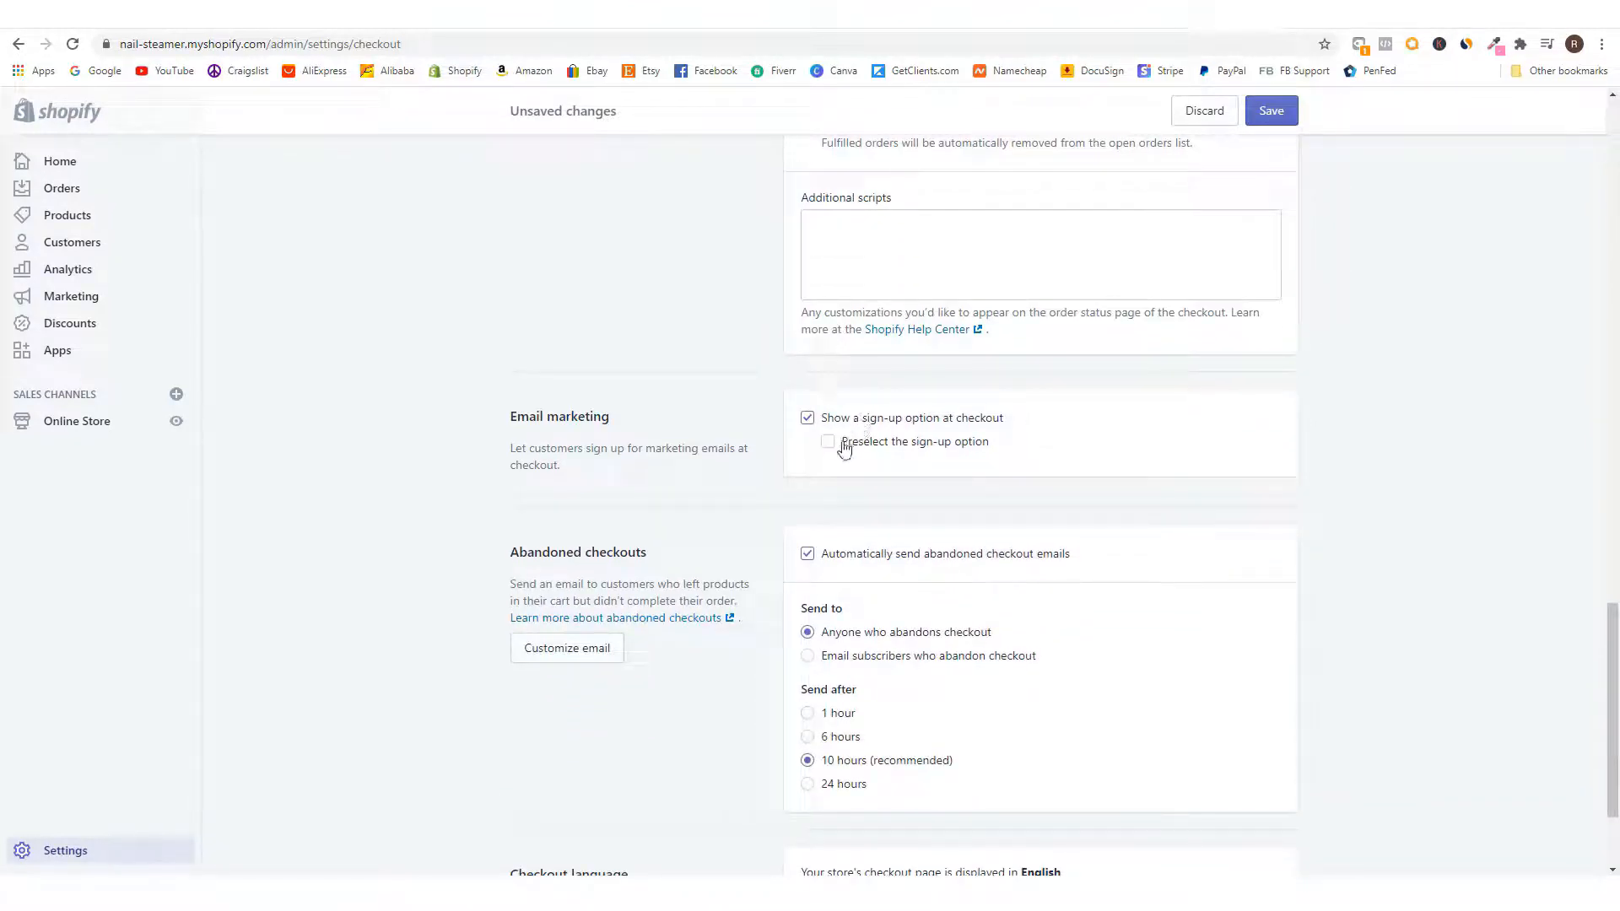
click(829, 445)
scroll(972, 489, down, 2)
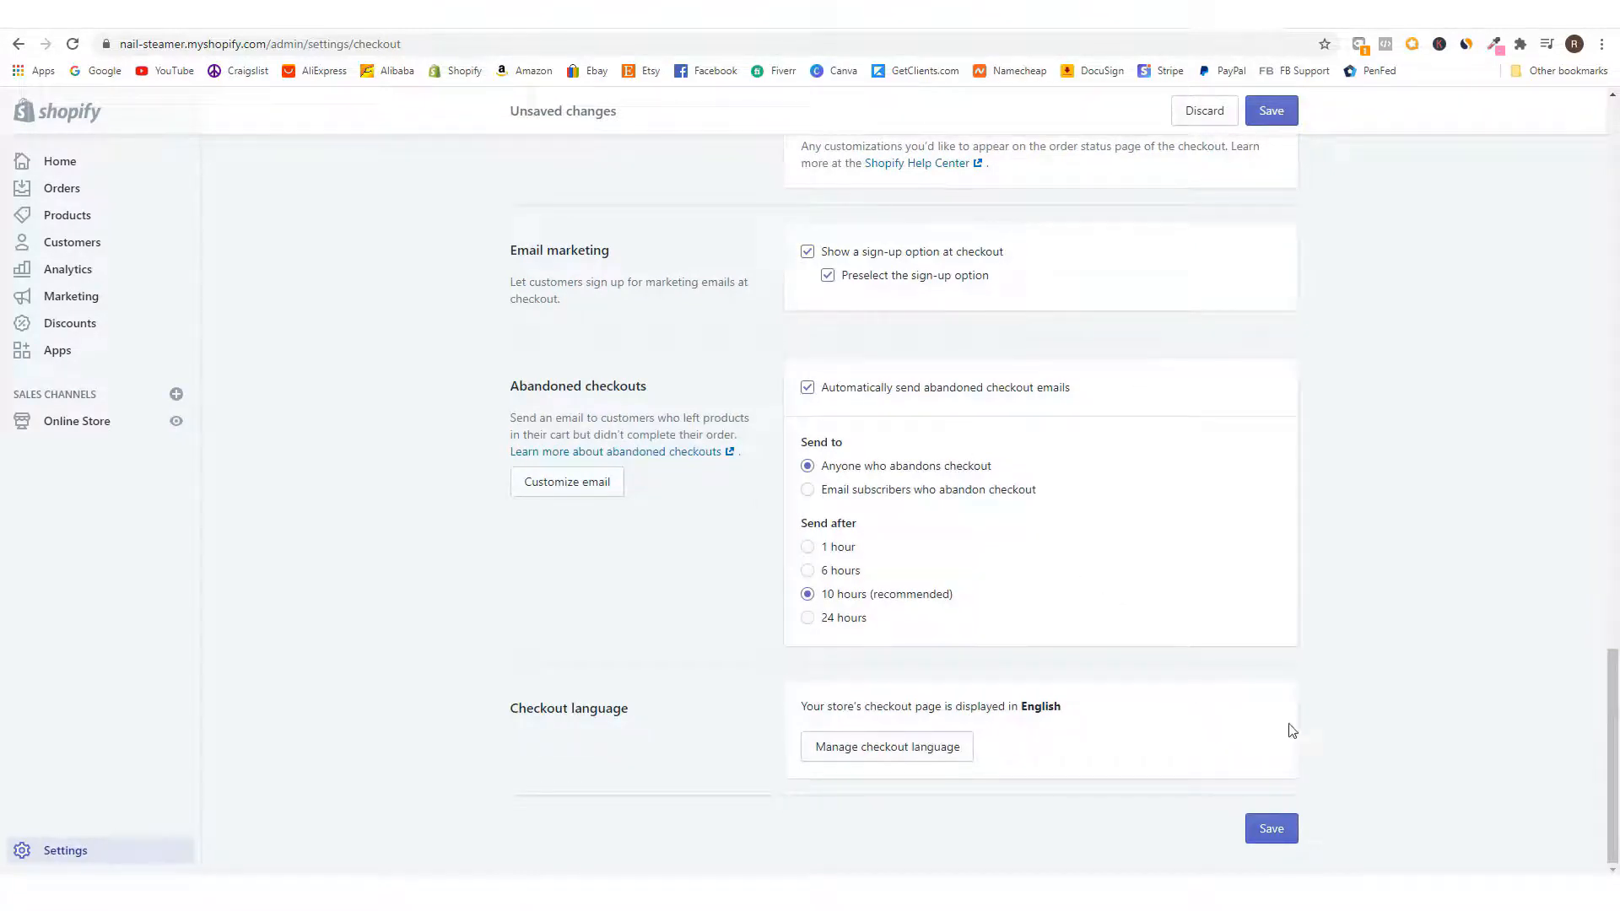
click(1274, 831)
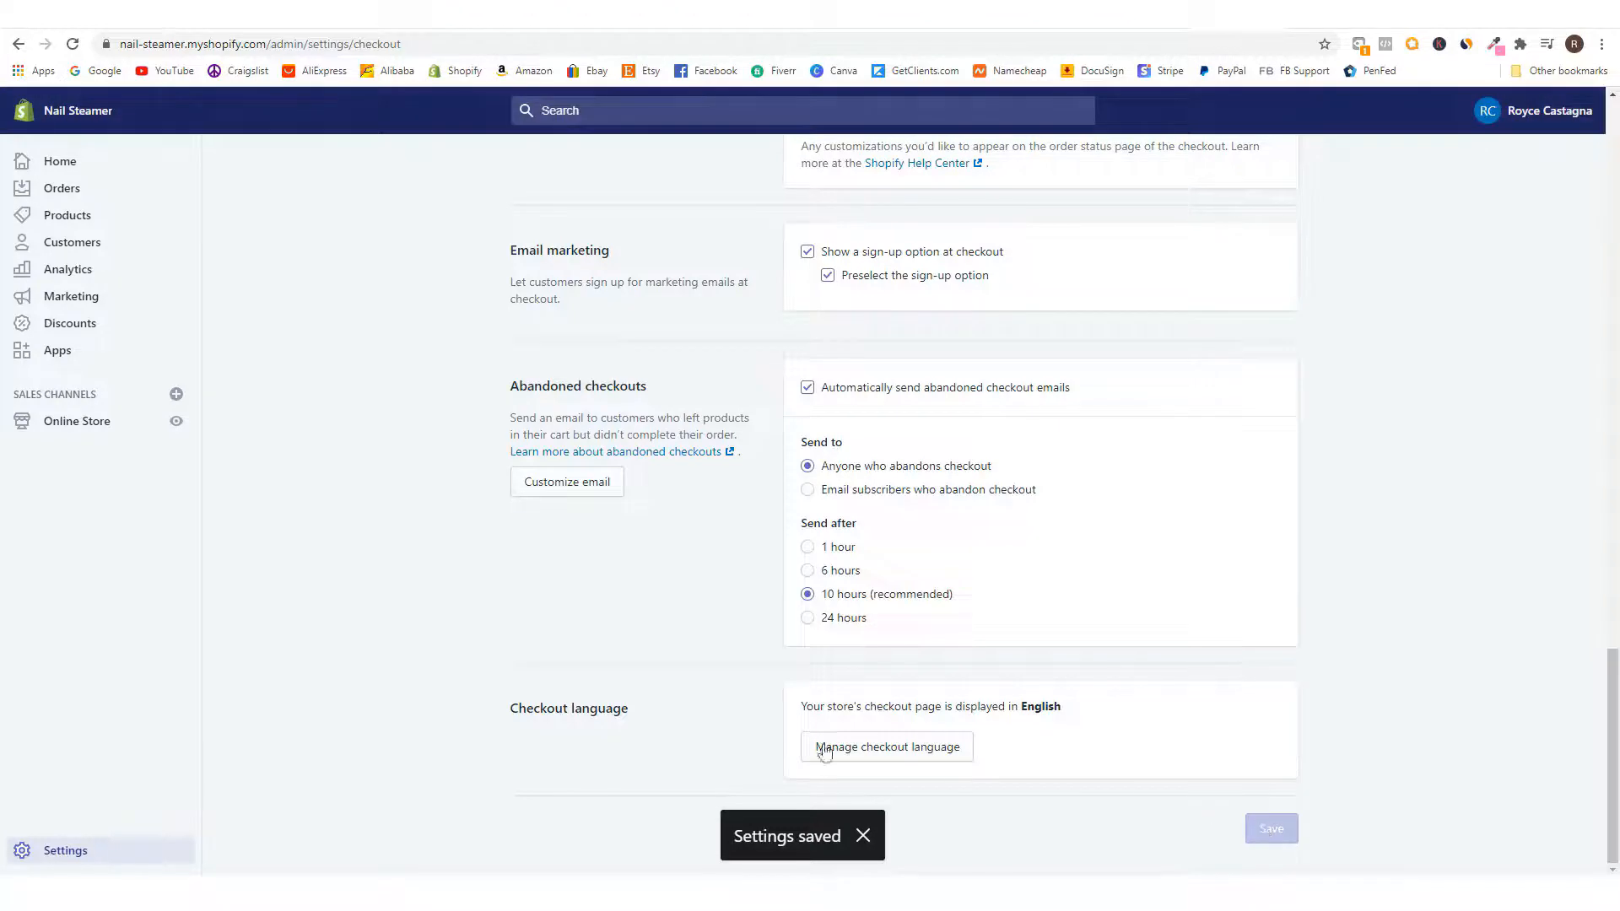
- Open the general shipping rates from the store's Shipping and delivery settings for editing
click(63, 851)
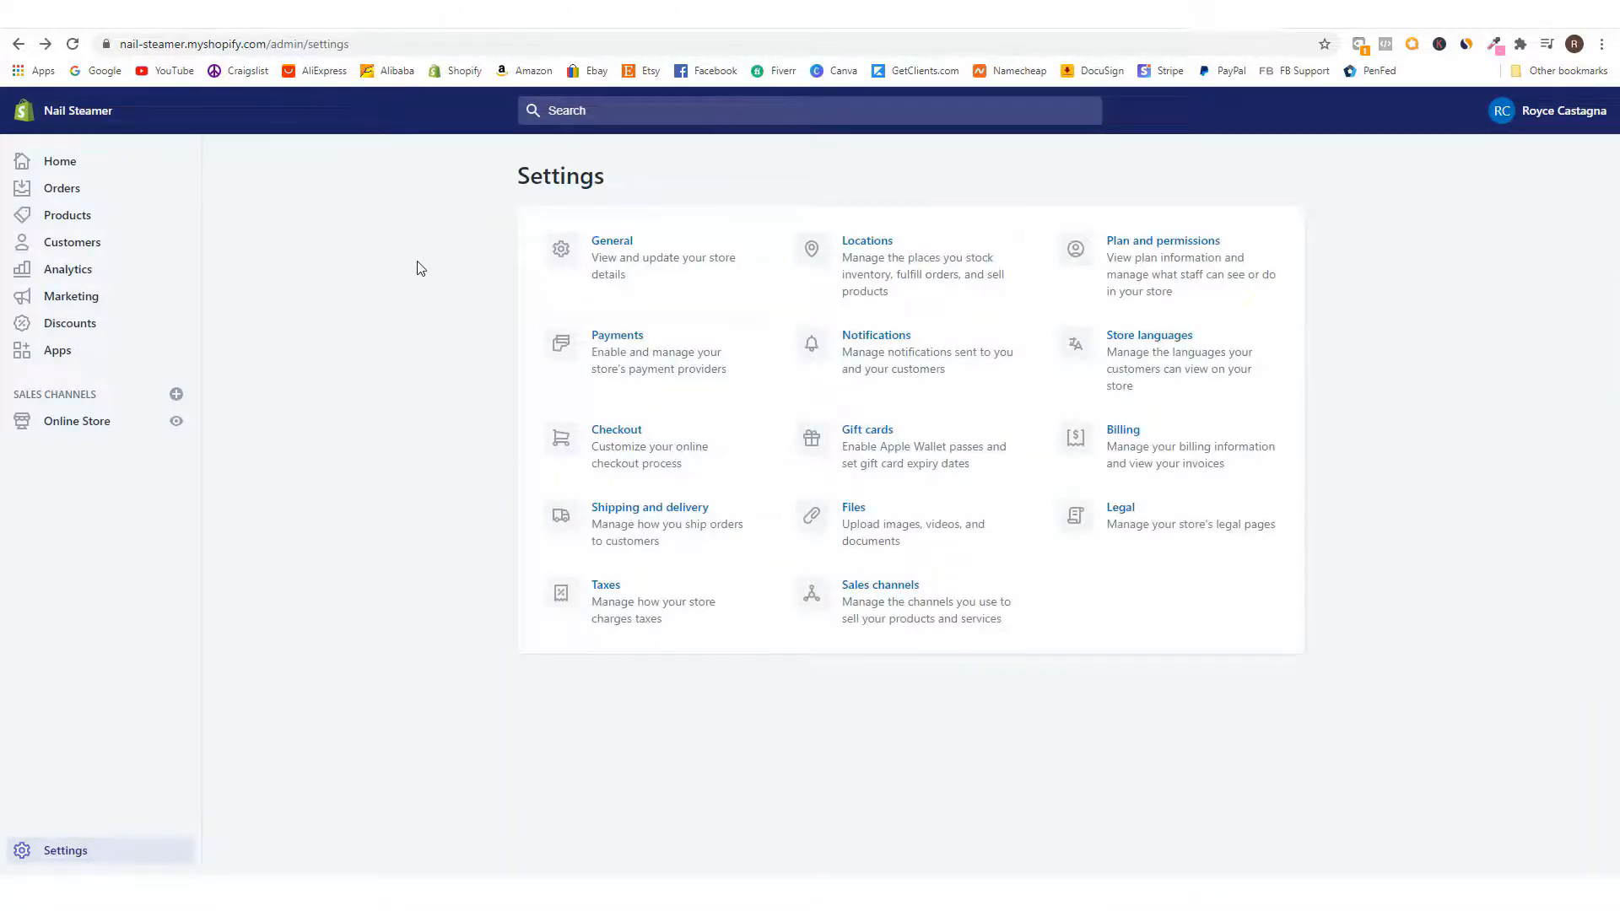
click(651, 510)
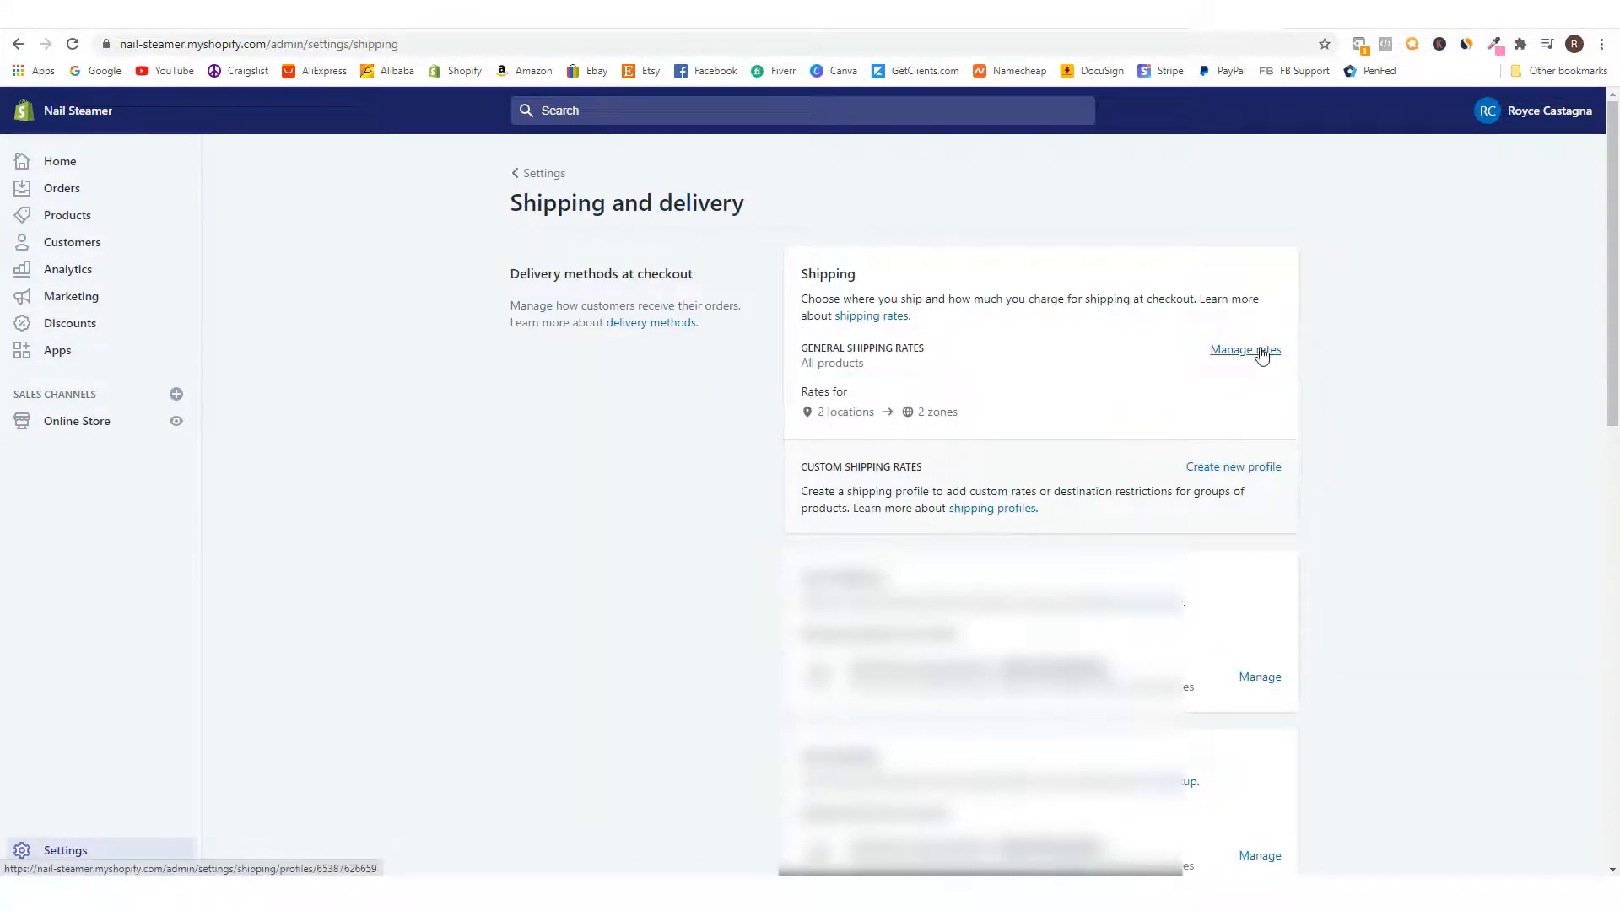
click(1263, 353)
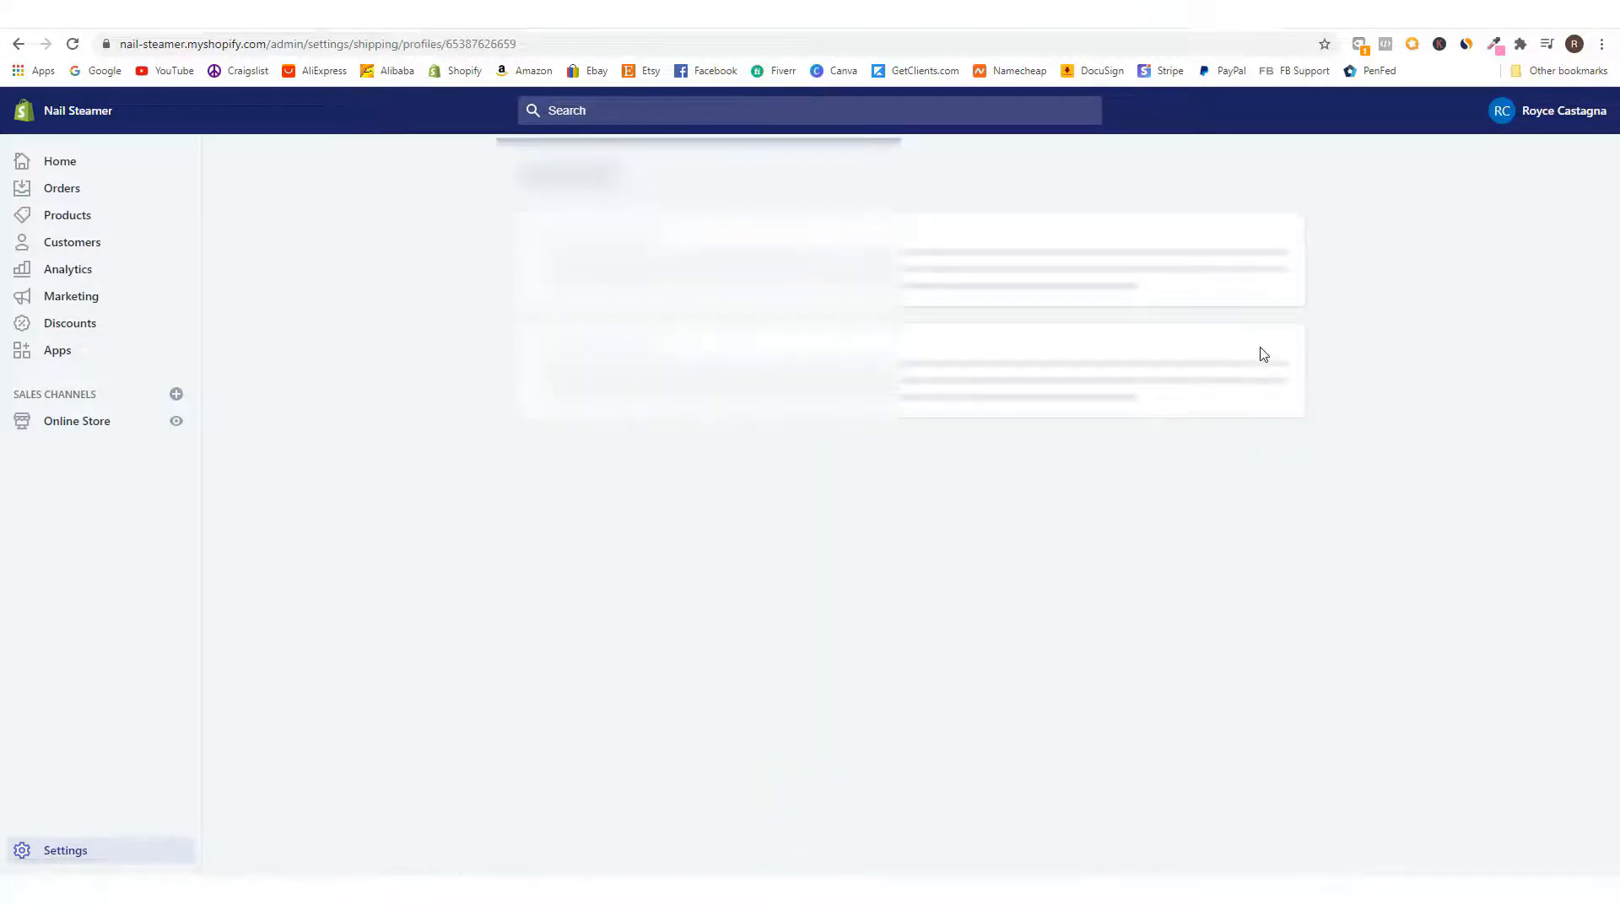
- Delete the Domestic and Rest of the World shipping zones from the general shipping profile
scroll(1009, 484, down, 3)
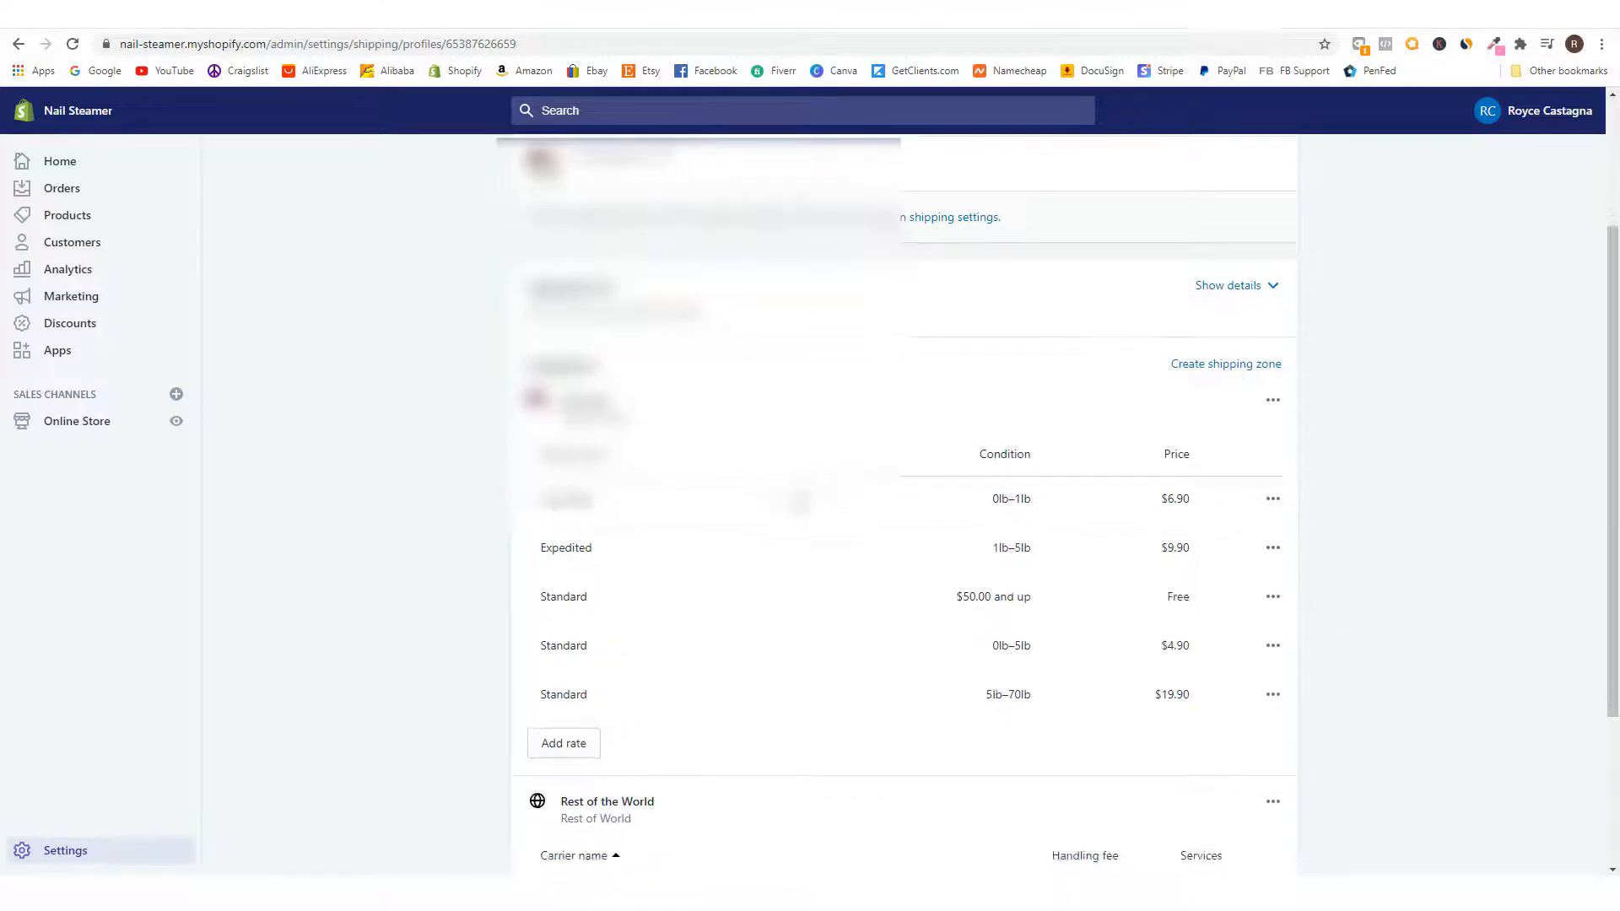
scroll(912, 608, down, 3)
scroll(971, 633, up, 2)
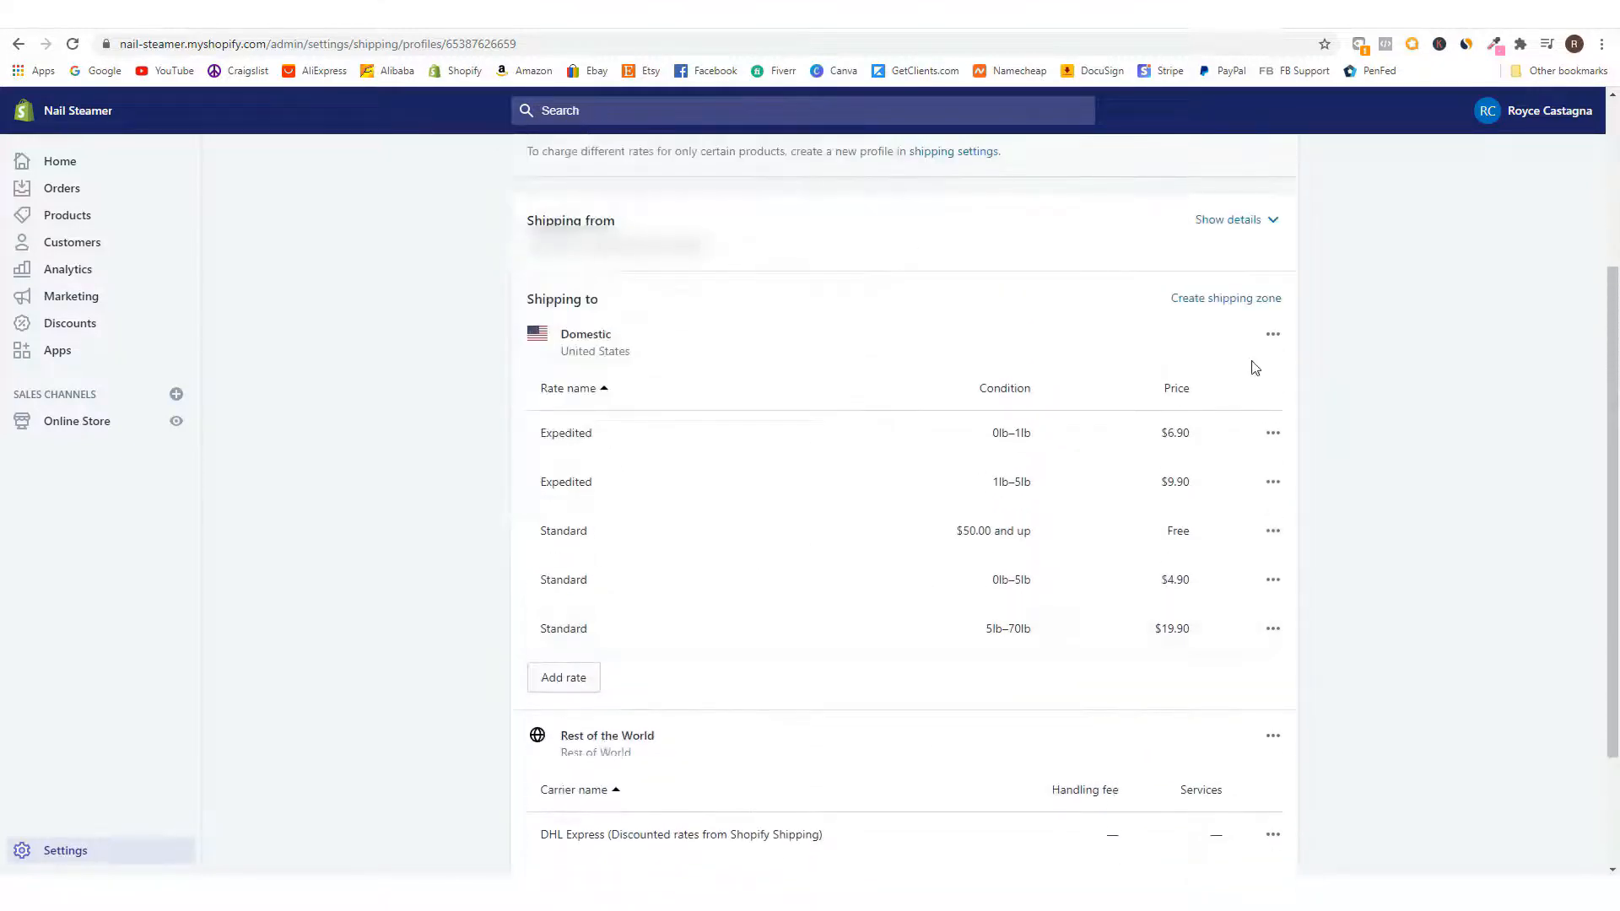
click(1272, 338)
click(1246, 412)
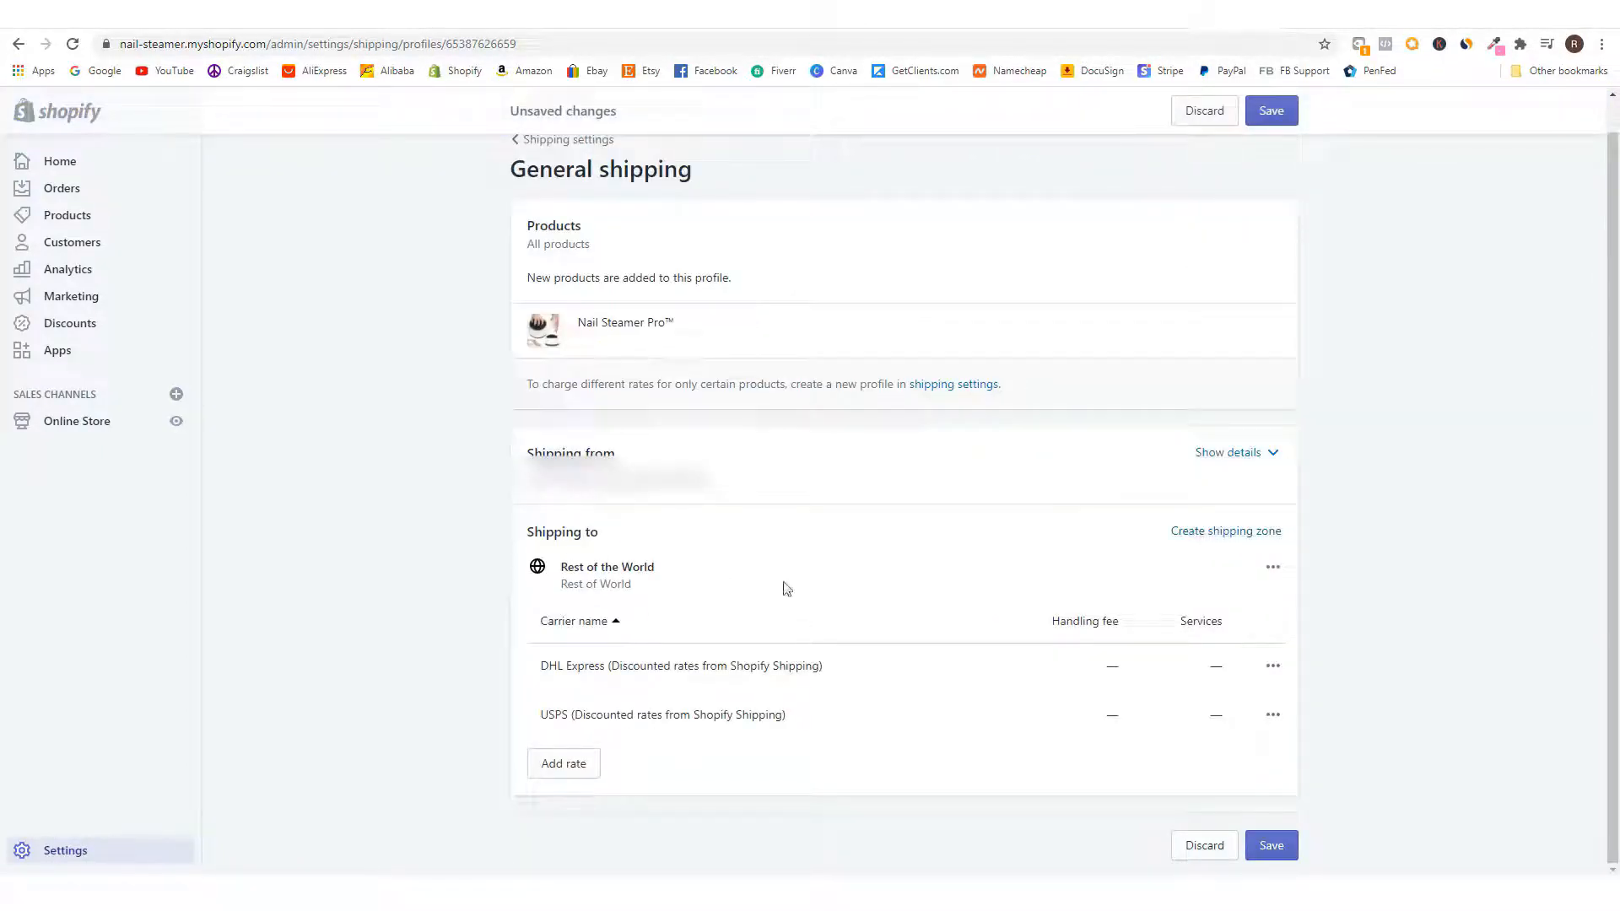
click(1273, 566)
click(1253, 650)
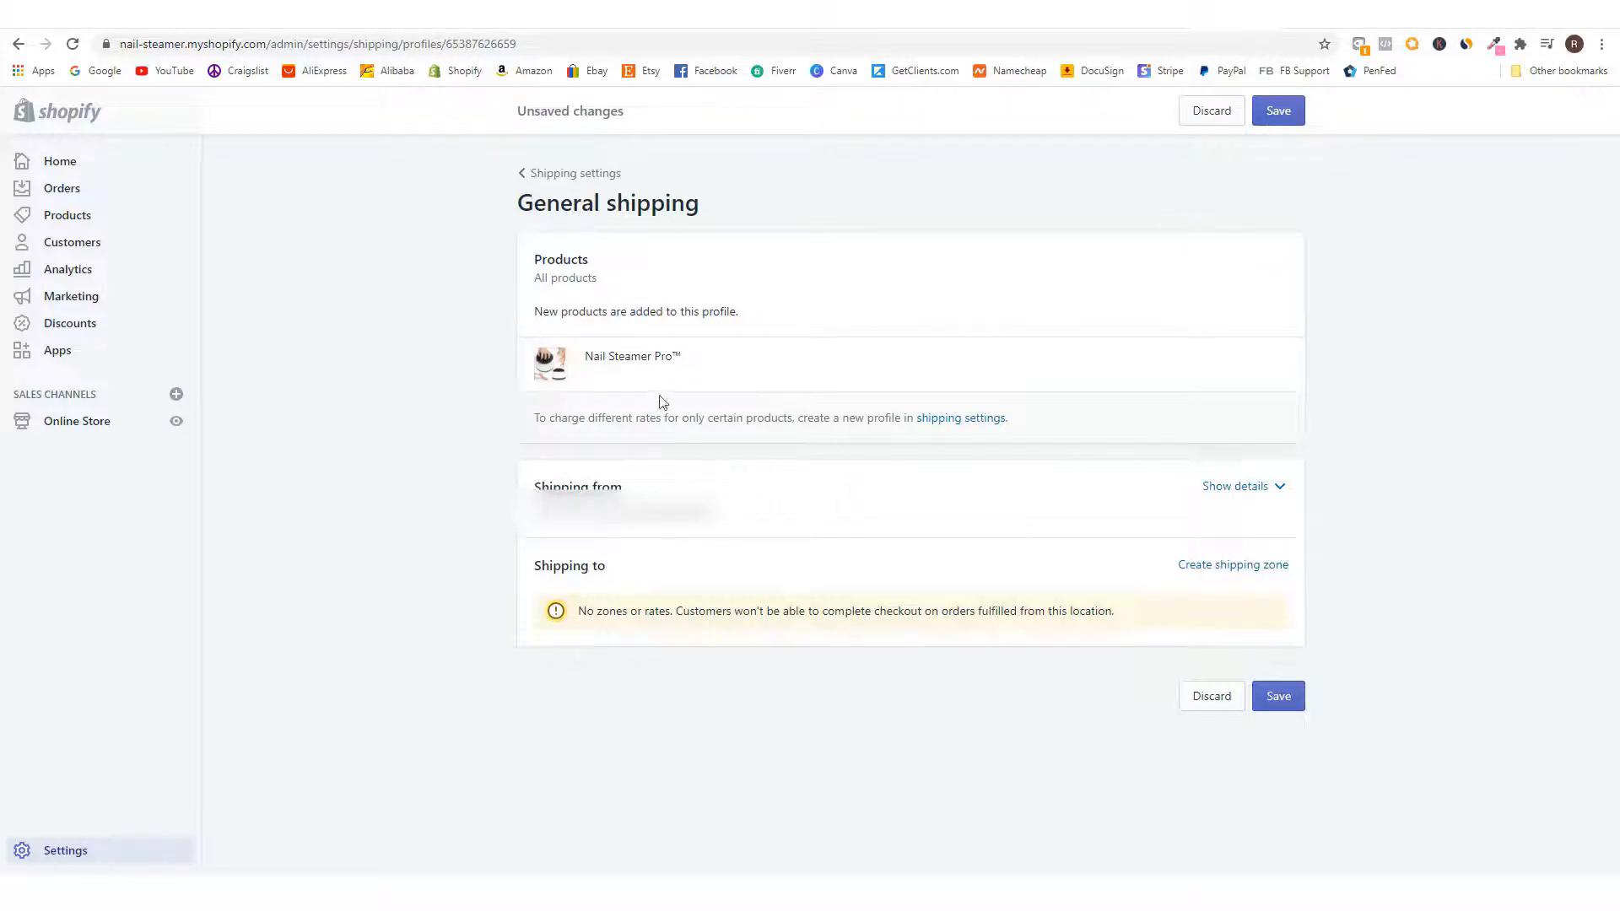
- Create a shipping zone named E-packet that covers the United States and the United Kingdom
click(1247, 574)
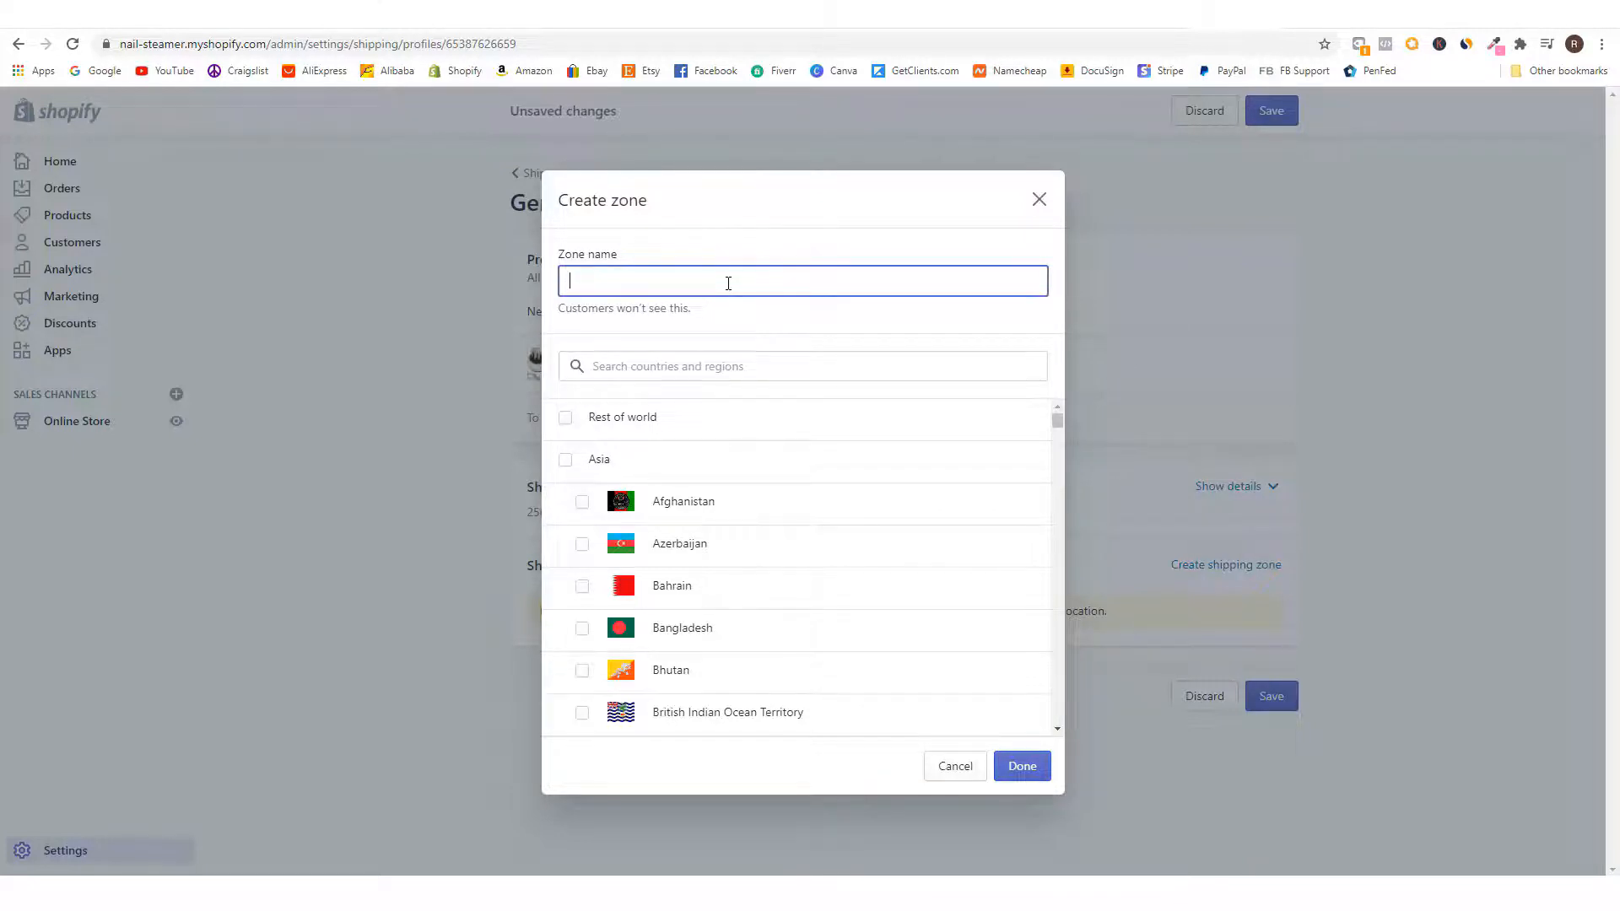
text(E-packet)
click(682, 372)
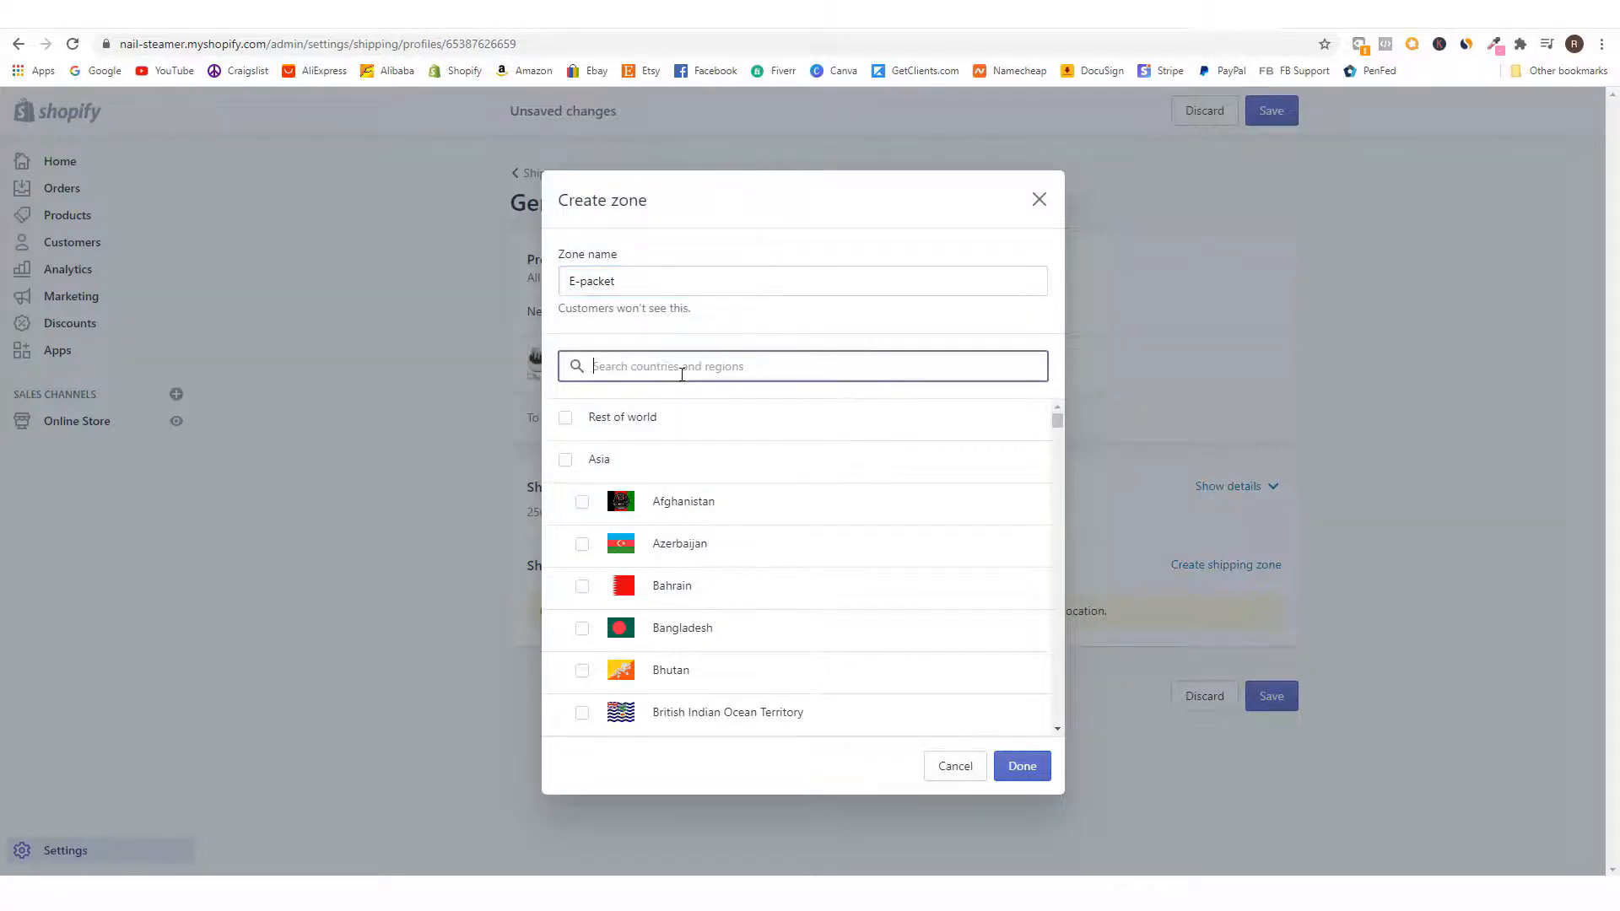
text(unit)
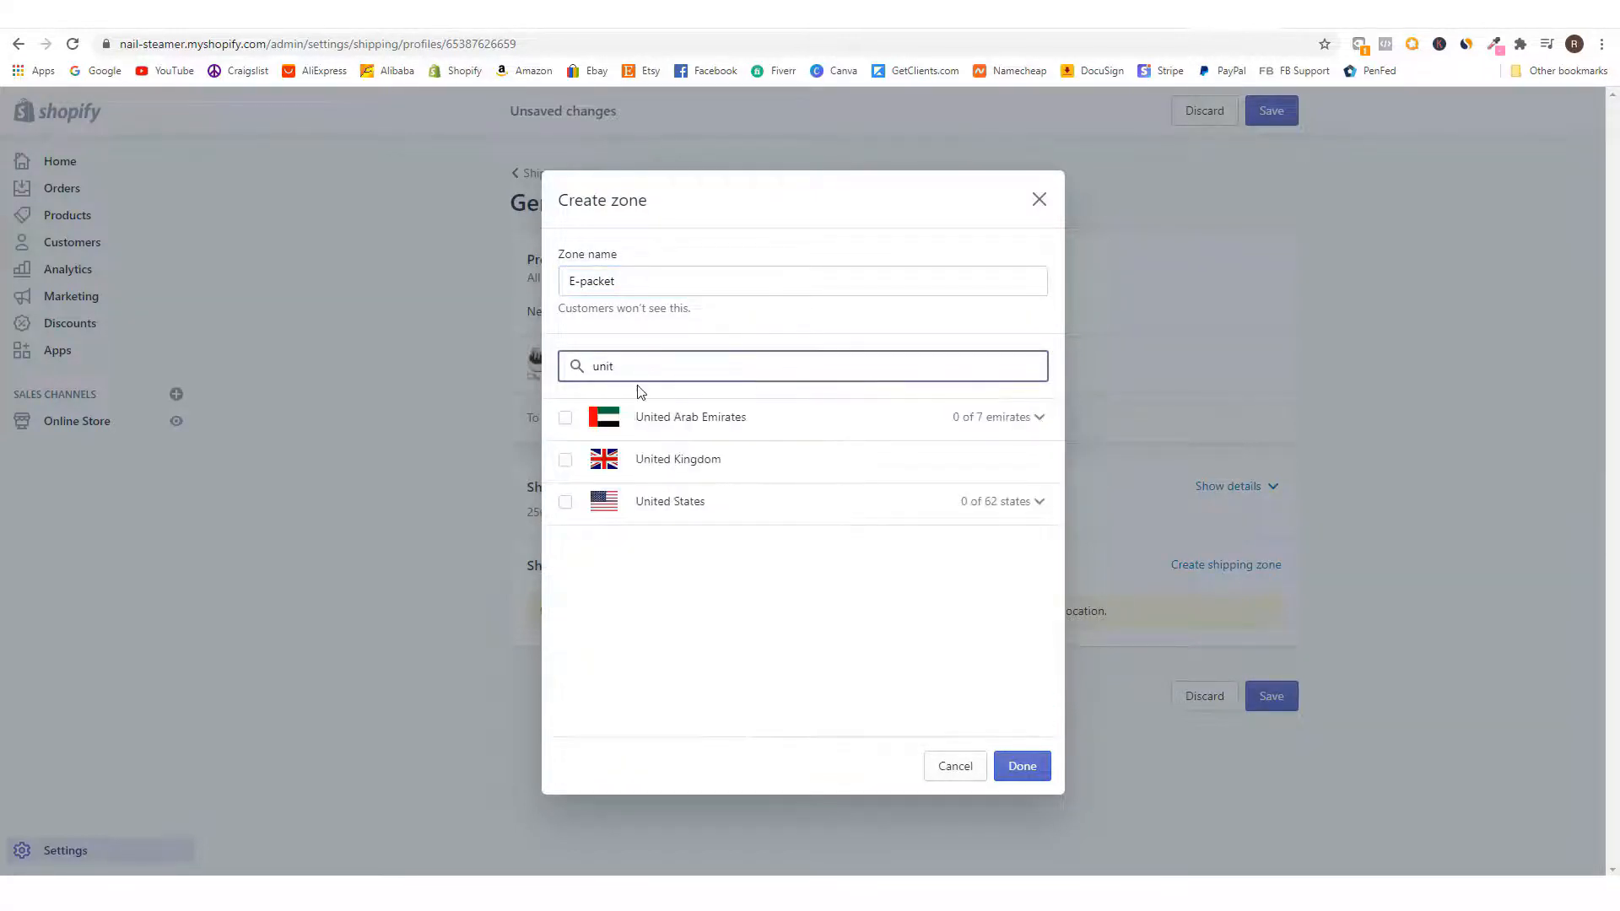
click(683, 502)
click(694, 464)
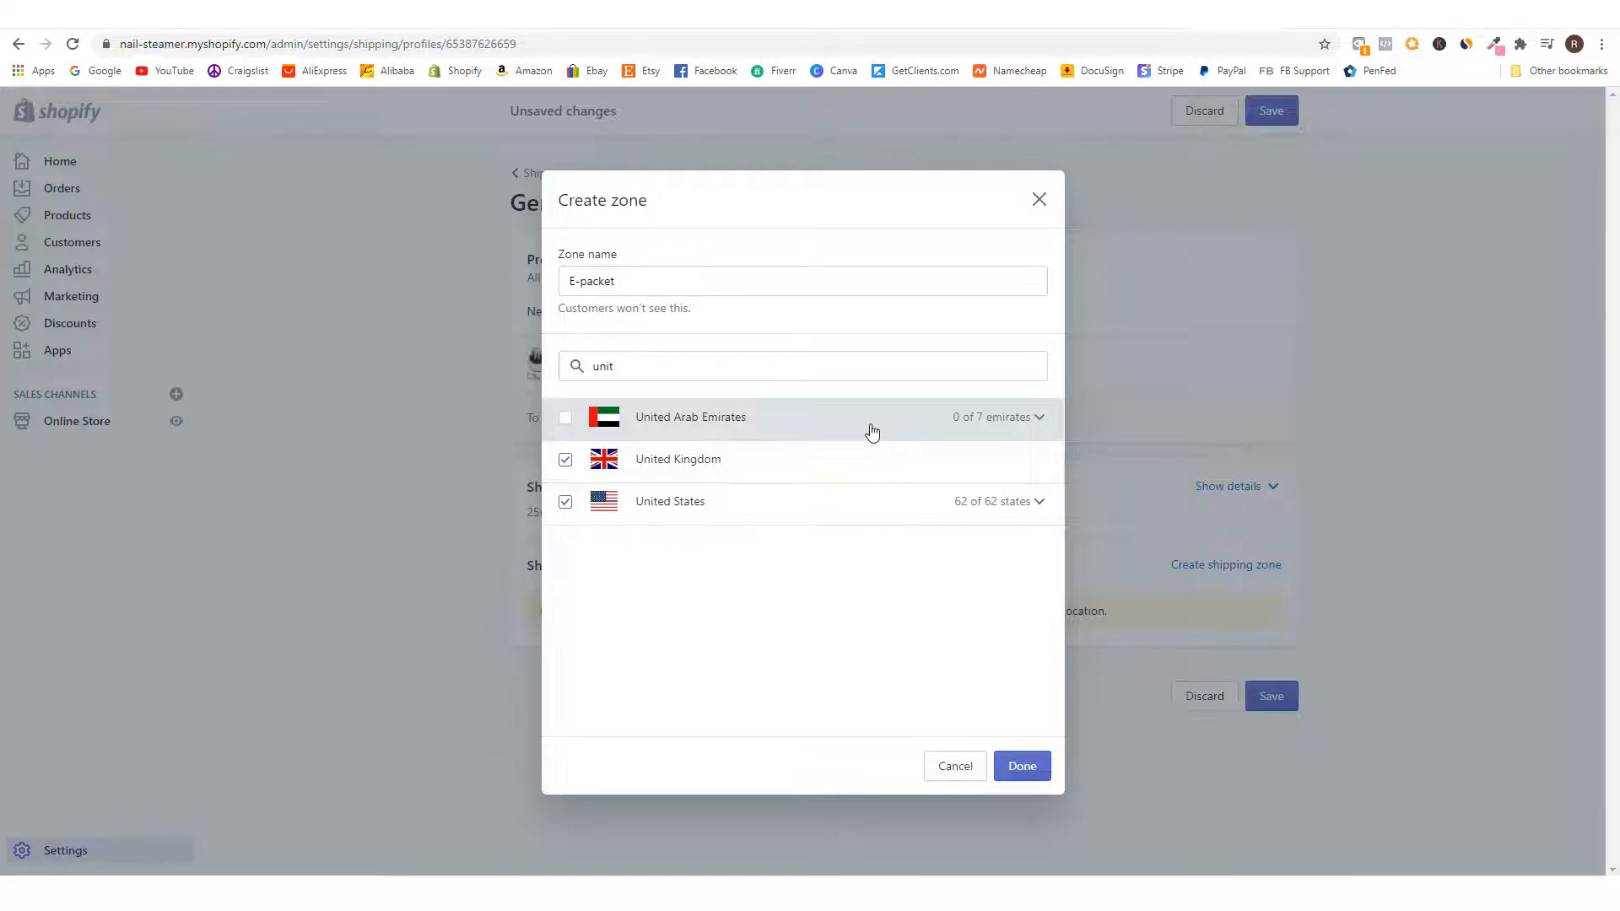
click(1035, 771)
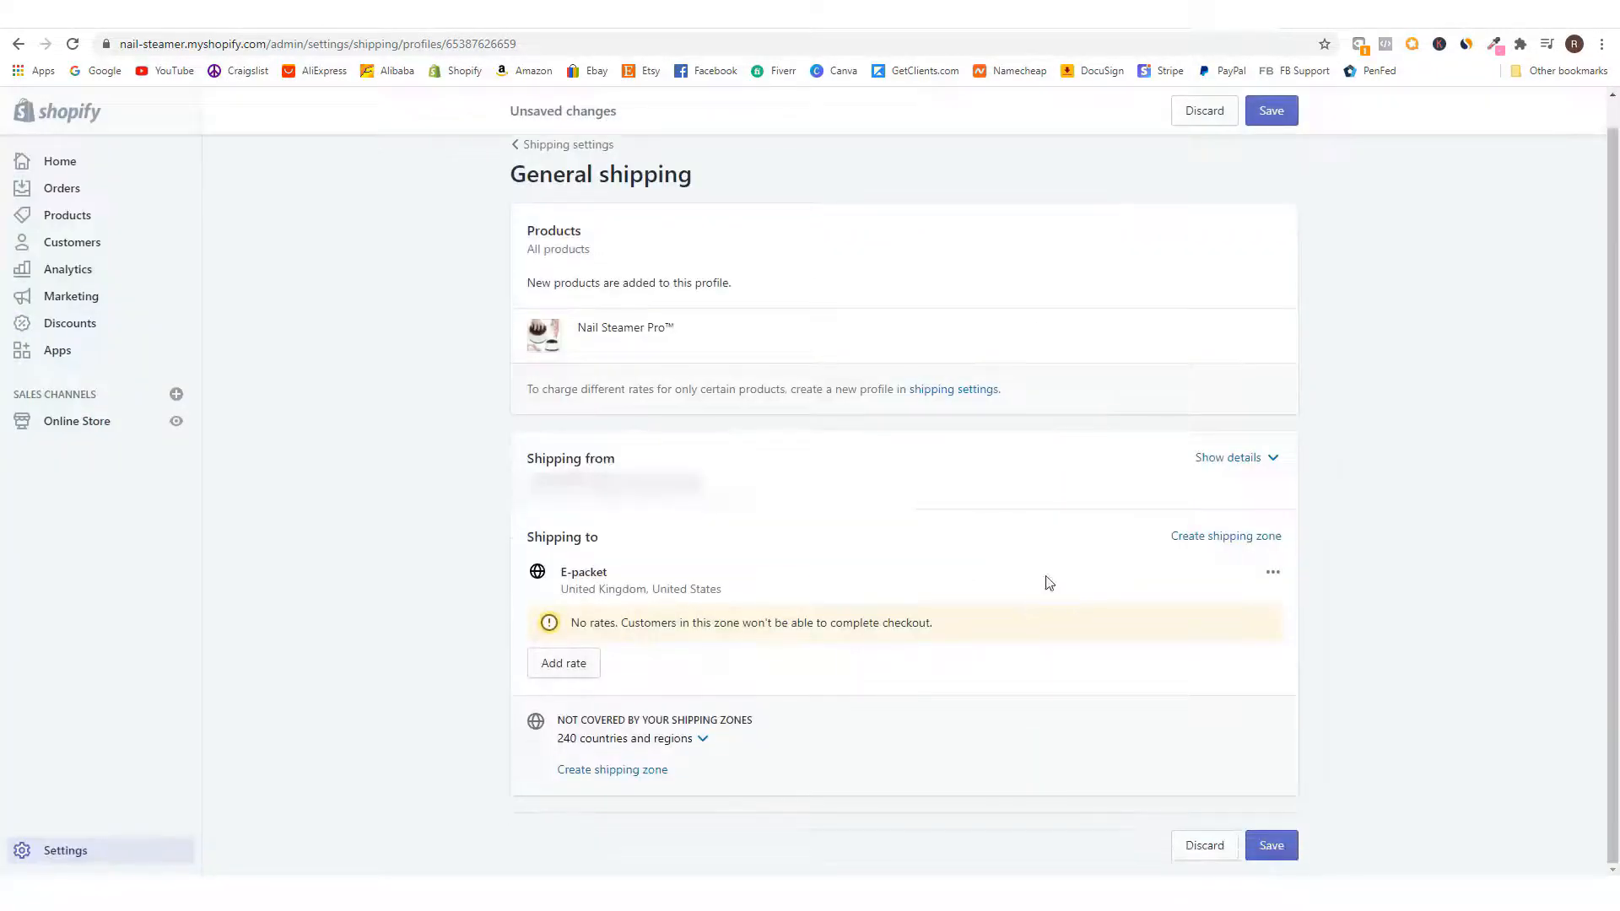
- Add a free rate named Free Tracked Shipping to the E-packet zone
click(580, 666)
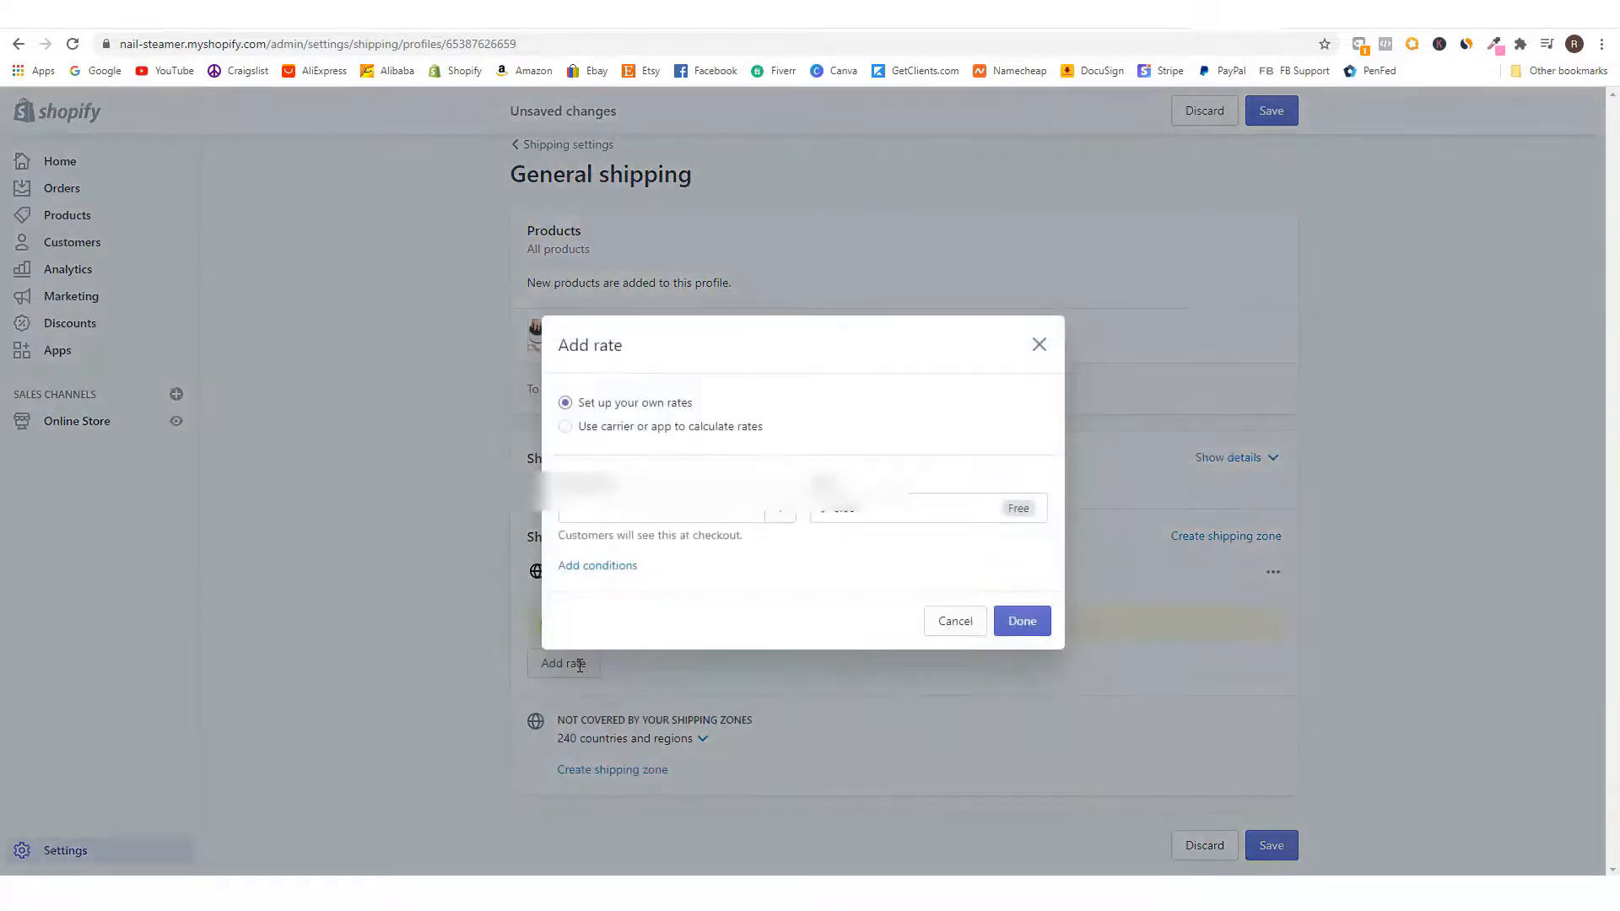
click(642, 511)
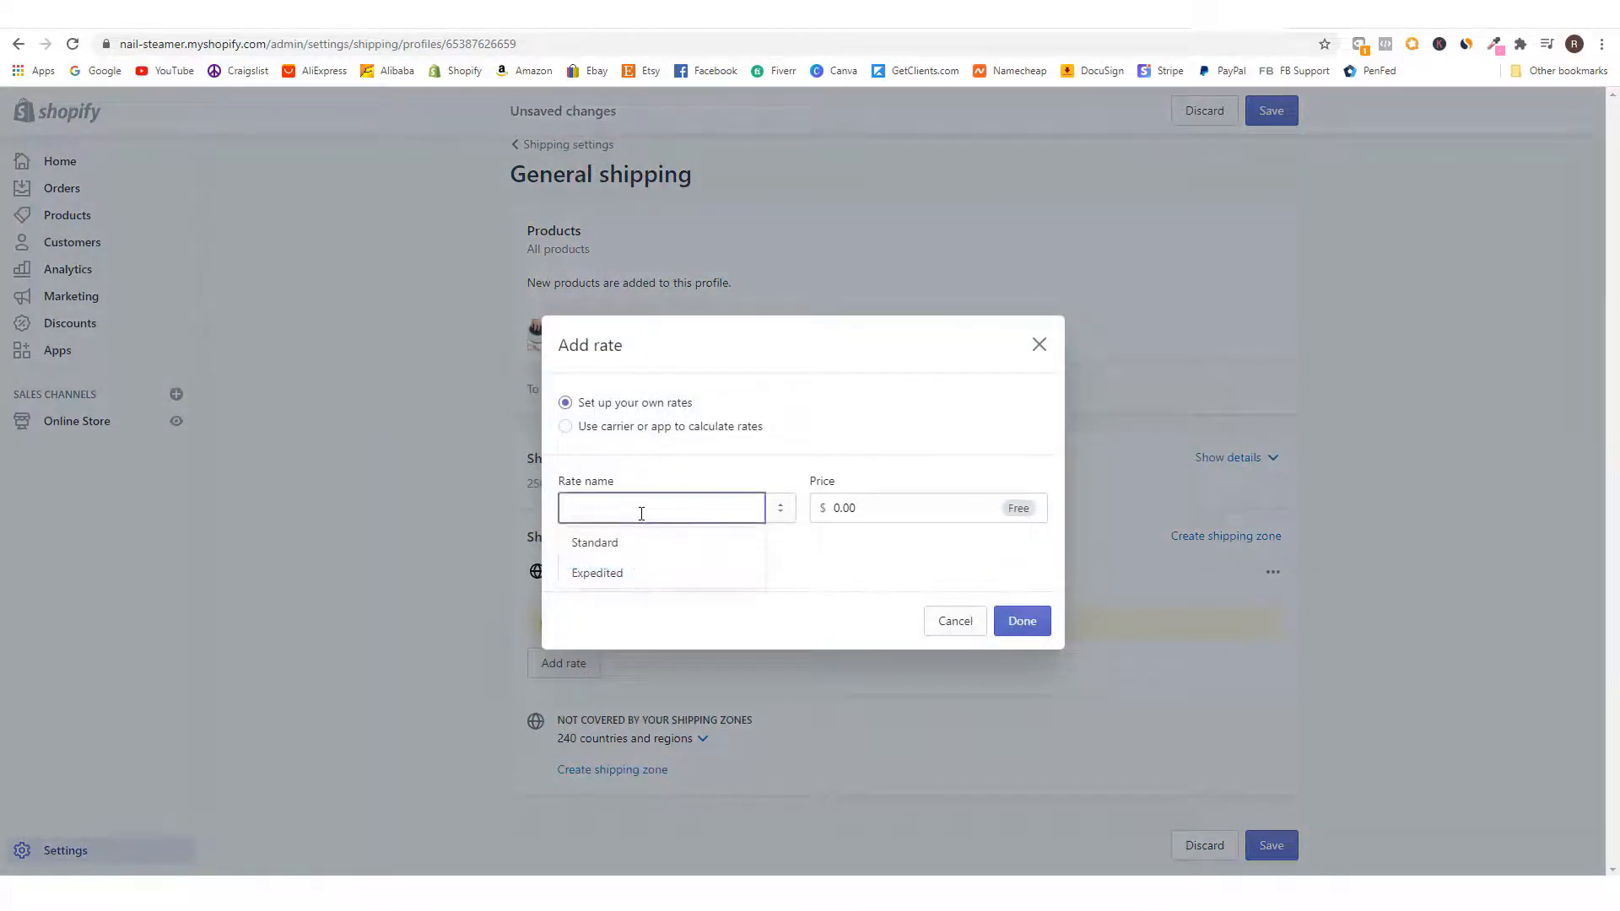
text(Free)
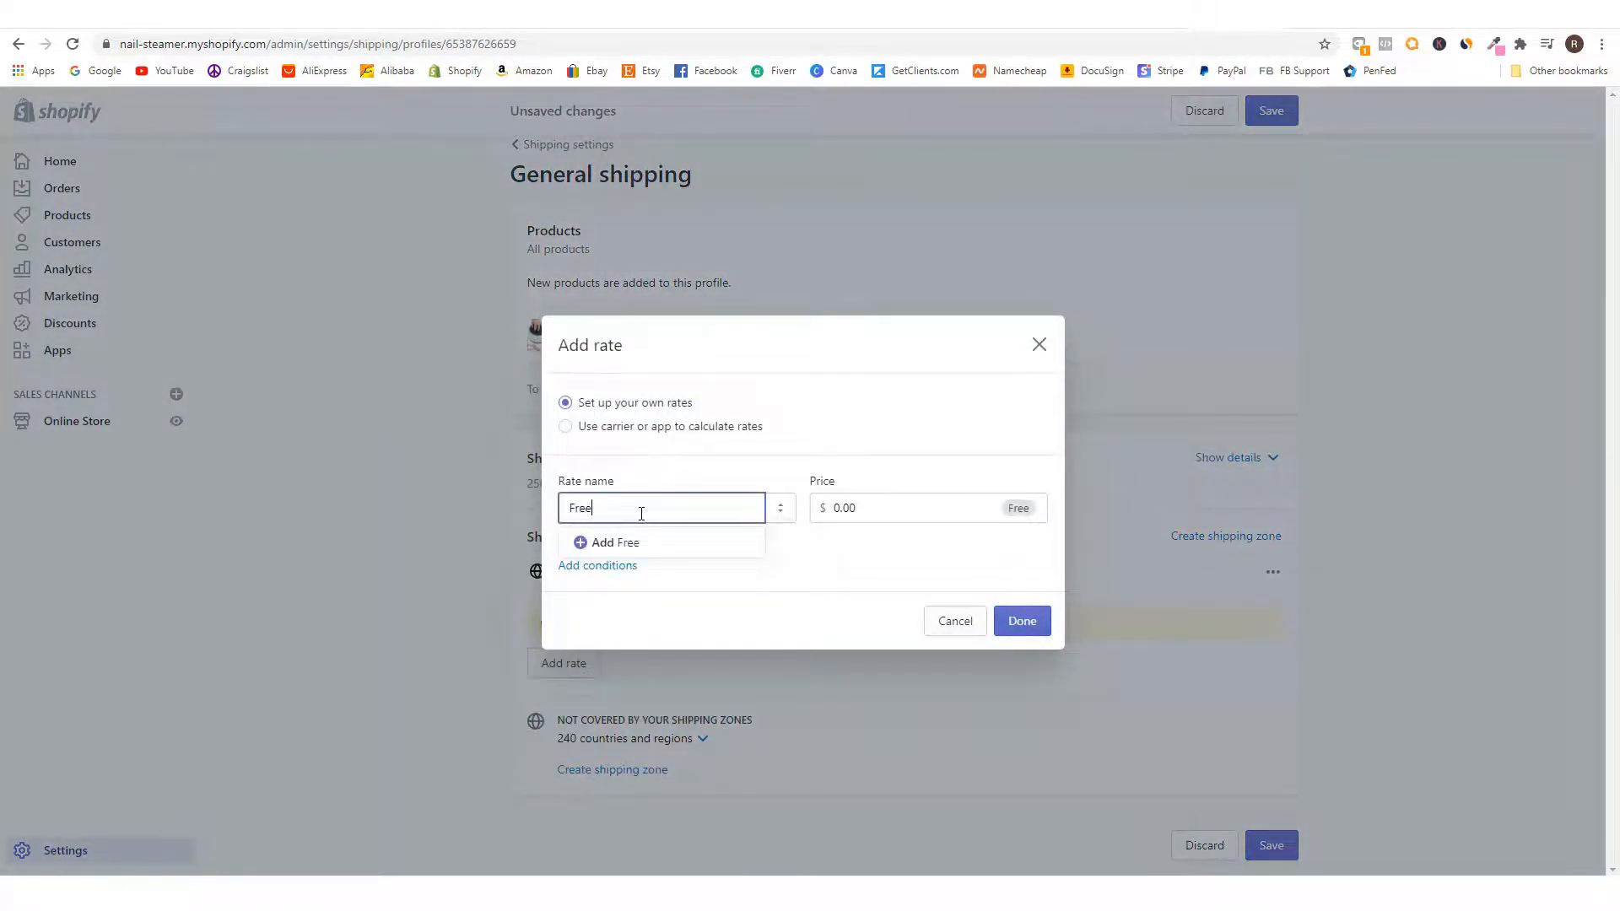
text( Tracked Hipping)
key(BackSpace)
text(Sh)
click(834, 456)
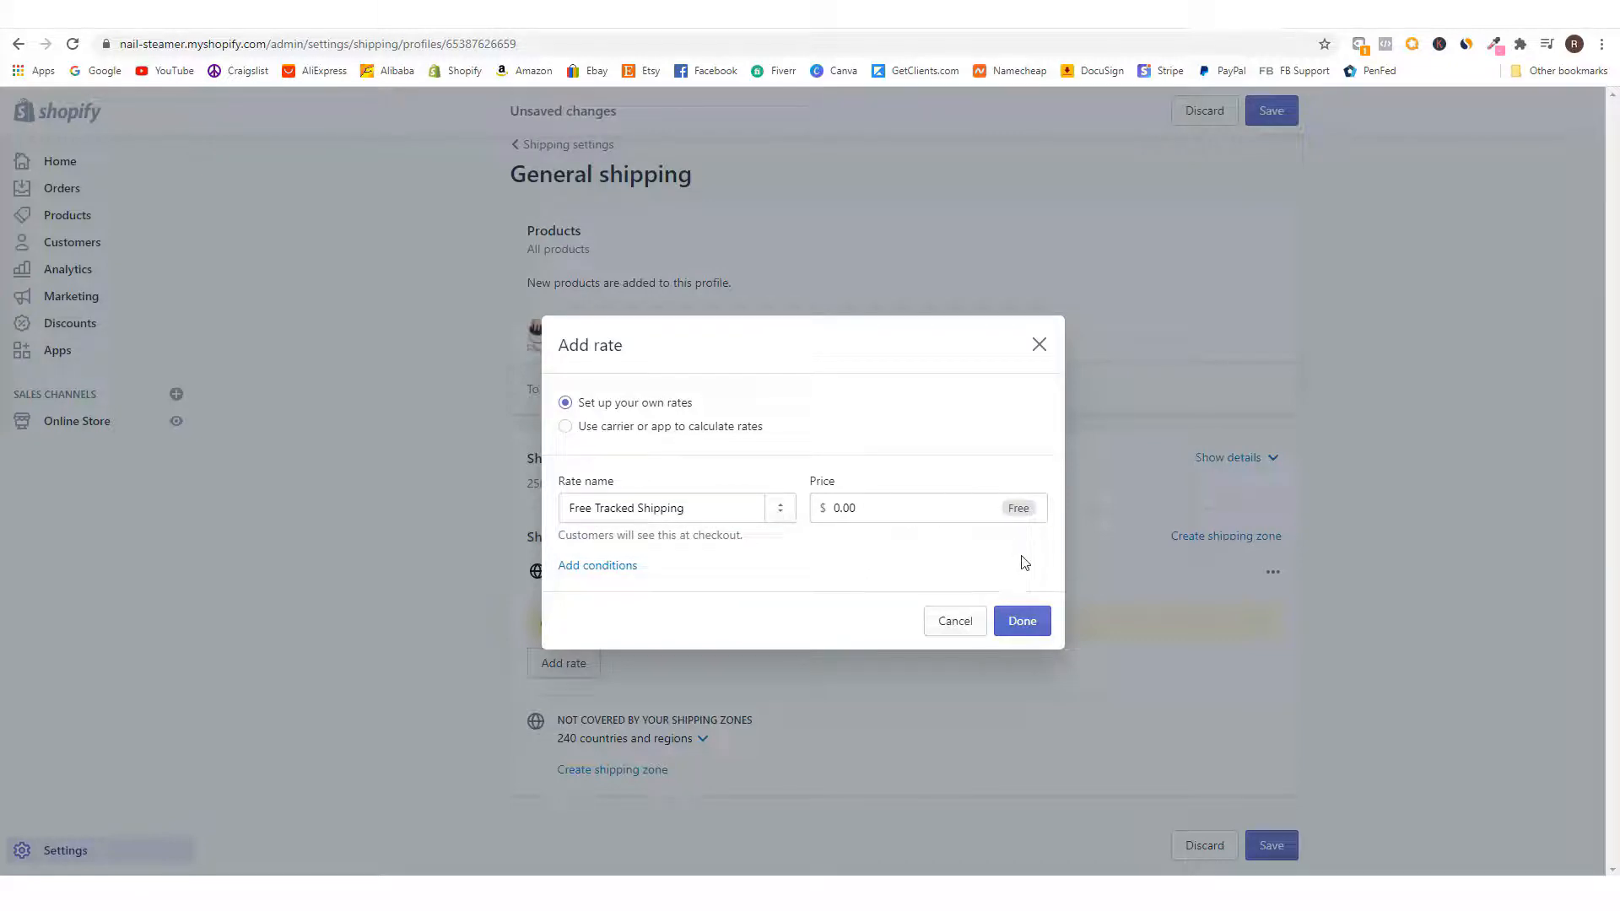
click(1022, 622)
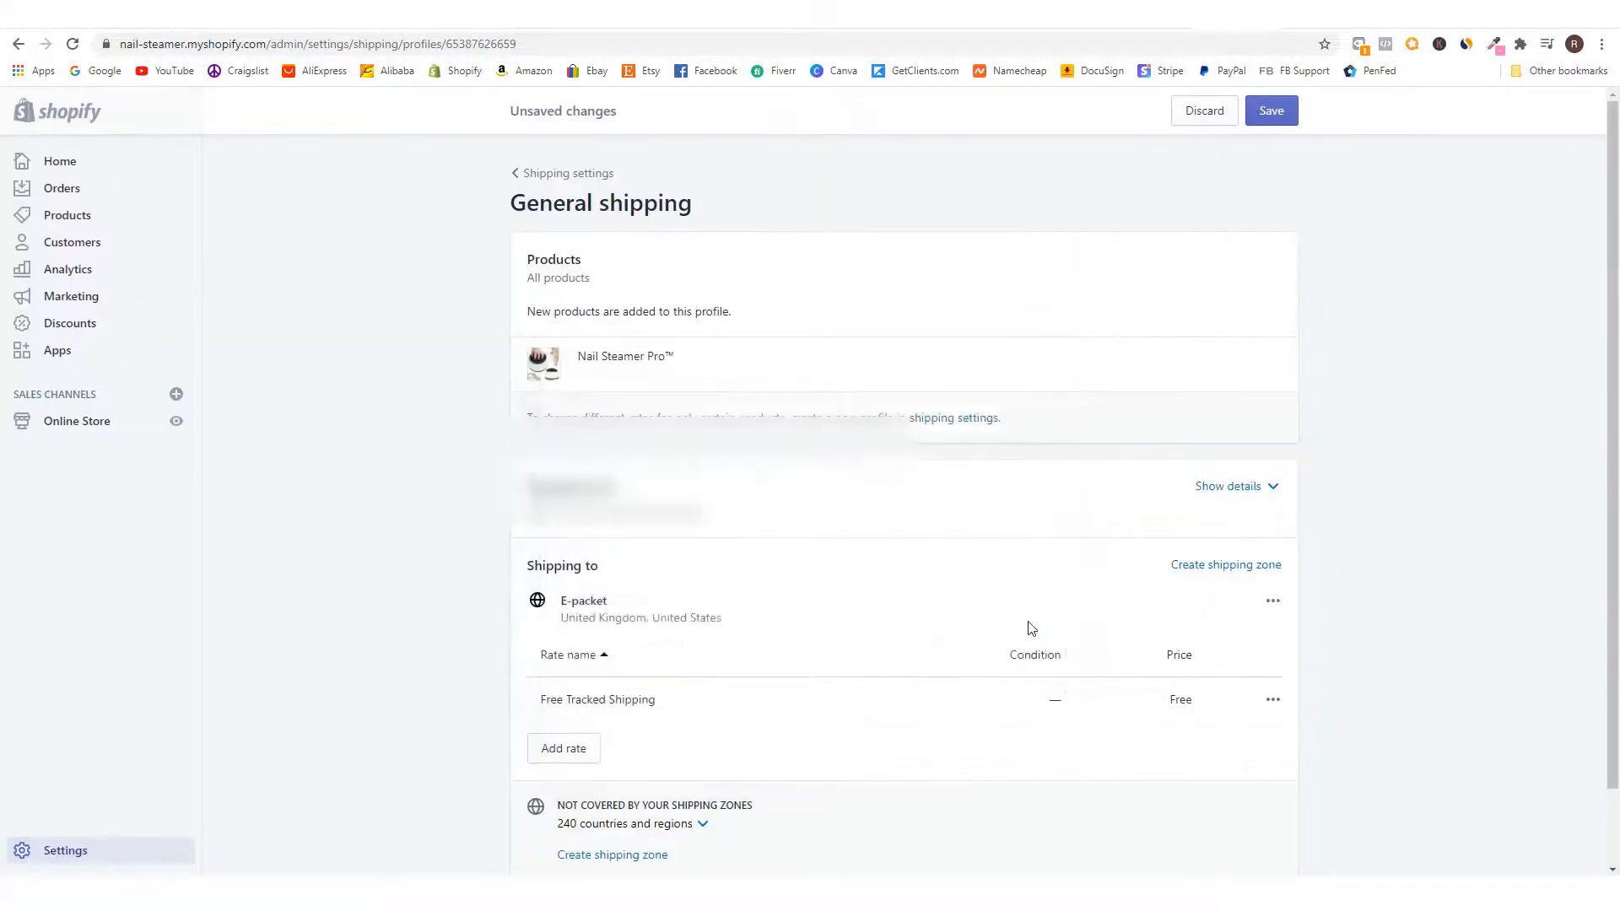
- Create a second shipping zone named Rest of World that covers the rest of the world
scroll(922, 601, down, 1)
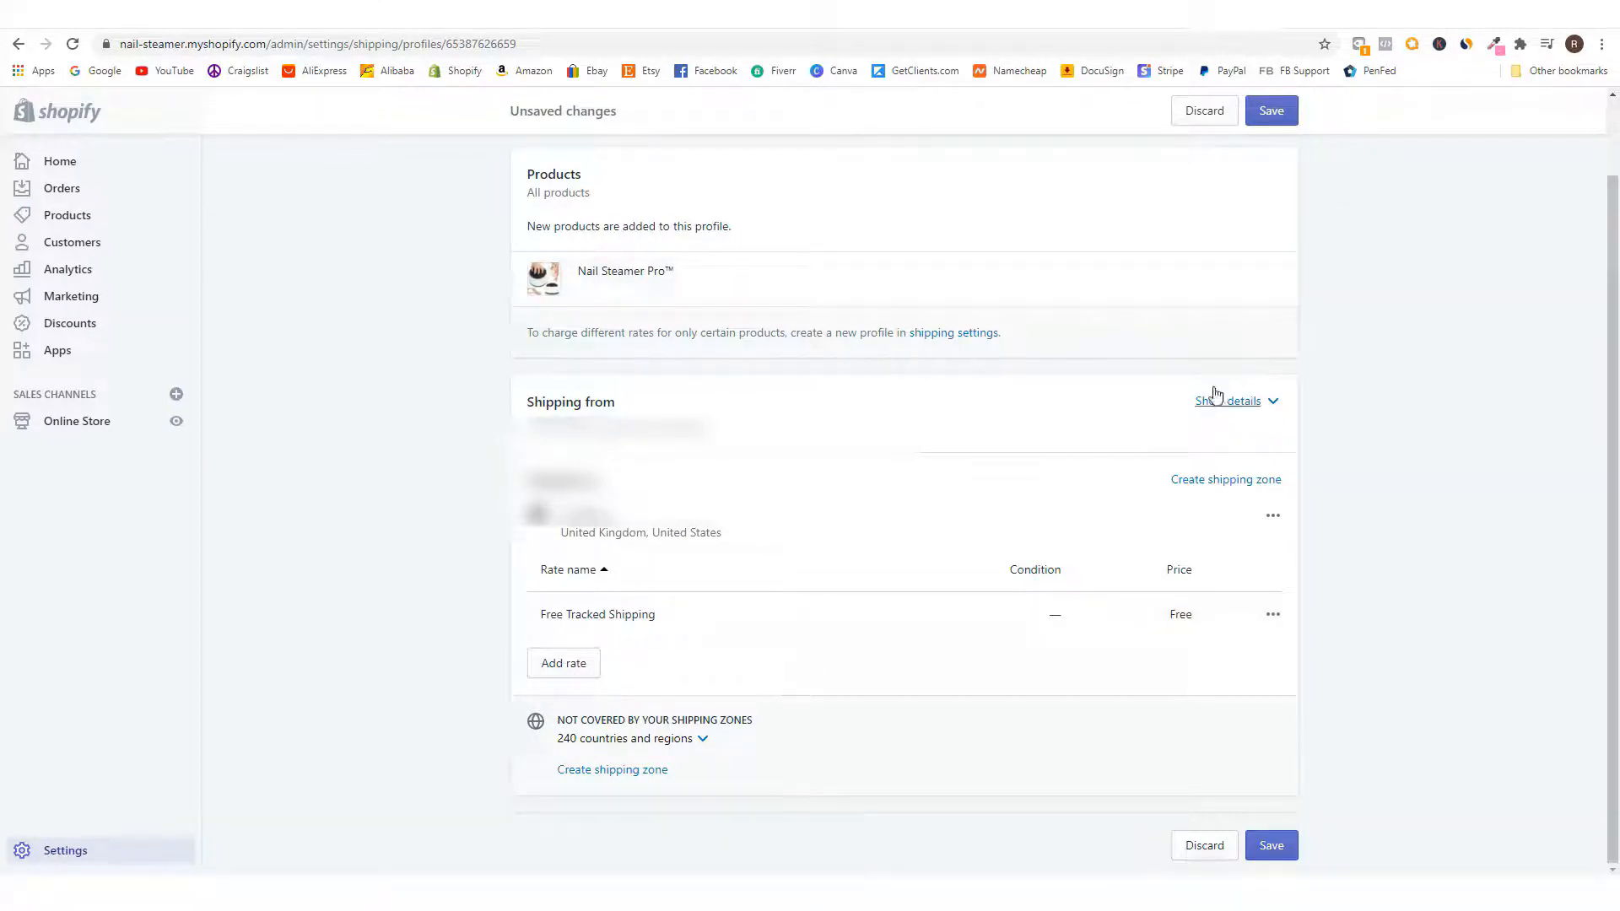
click(1226, 481)
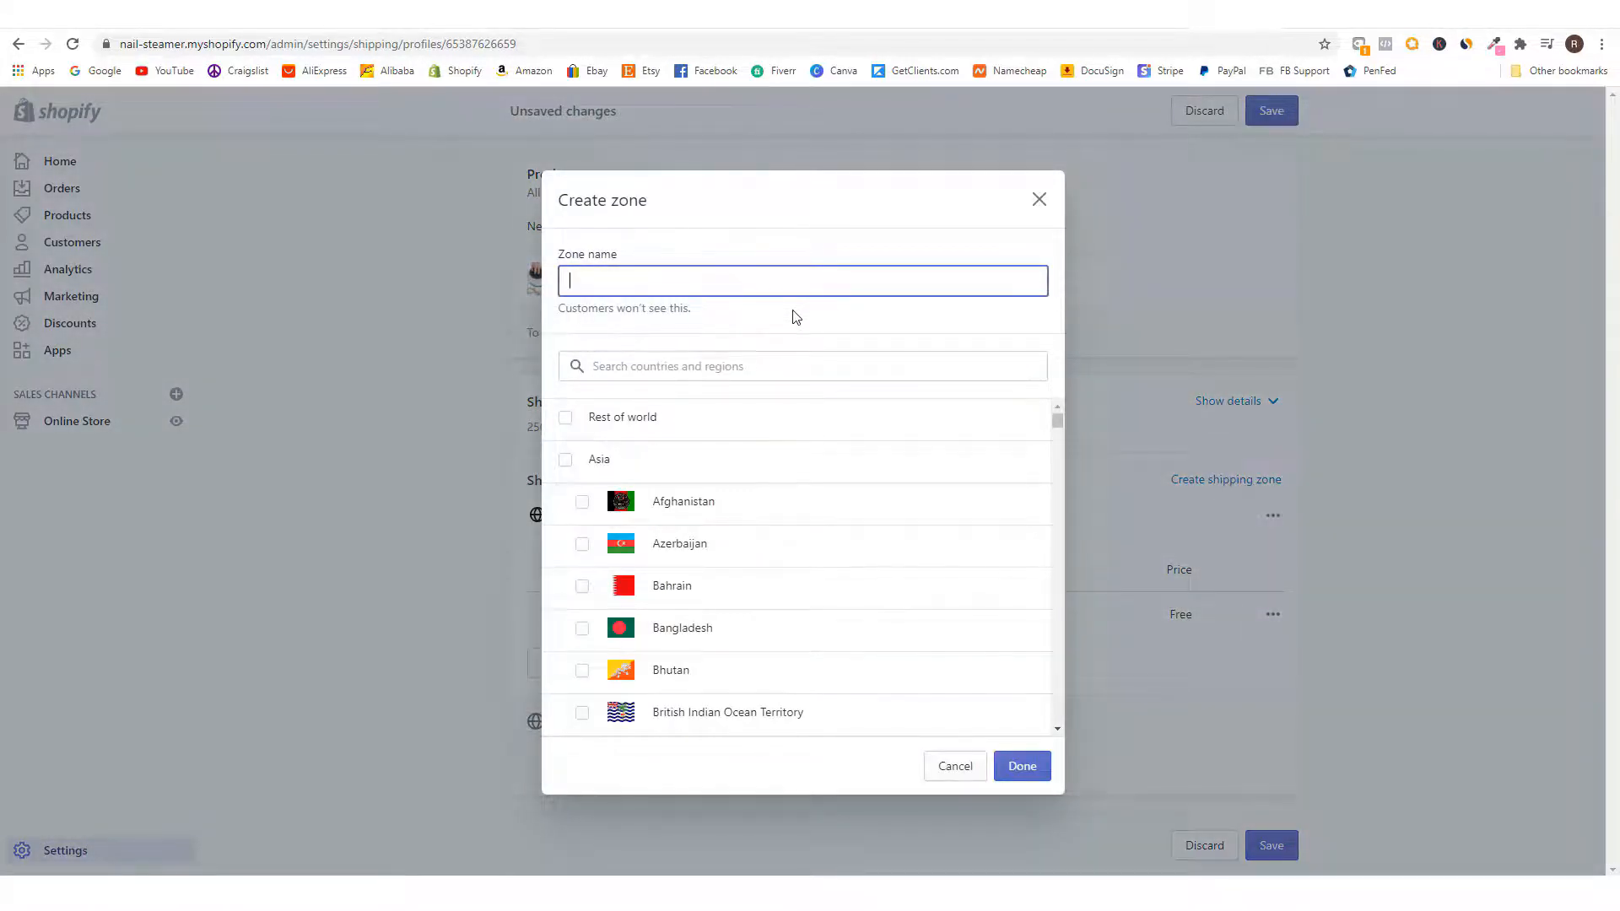
text(Rest of World)
click(565, 419)
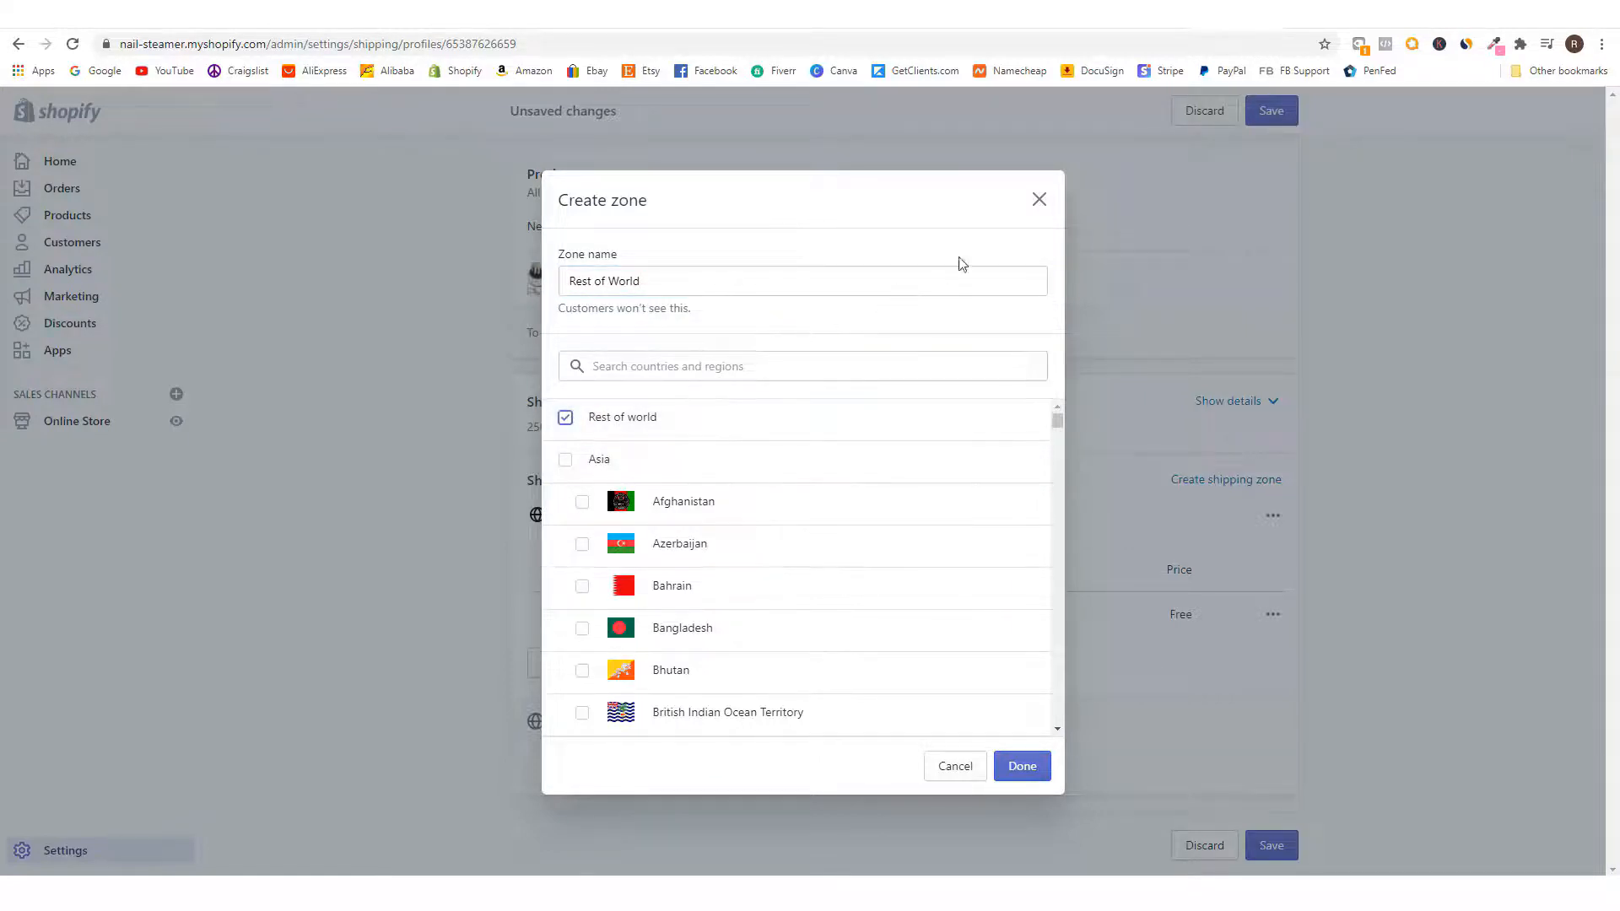
click(1025, 770)
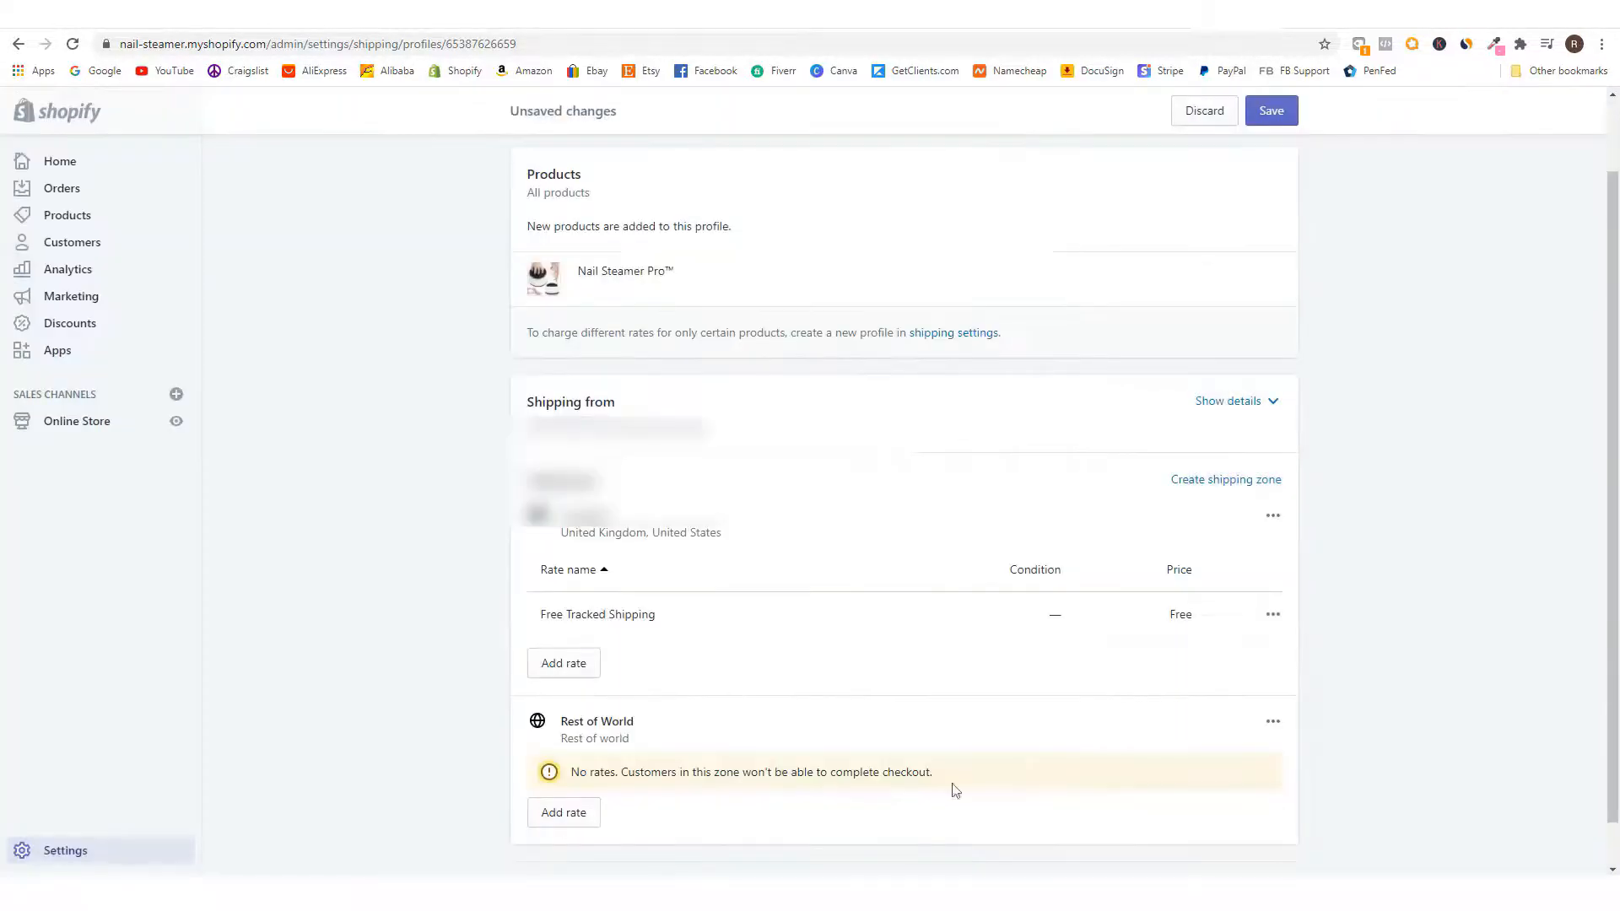
- Add a rate named Tracked Shipping priced at $4.95 to the Rest of World zone
click(578, 818)
click(672, 509)
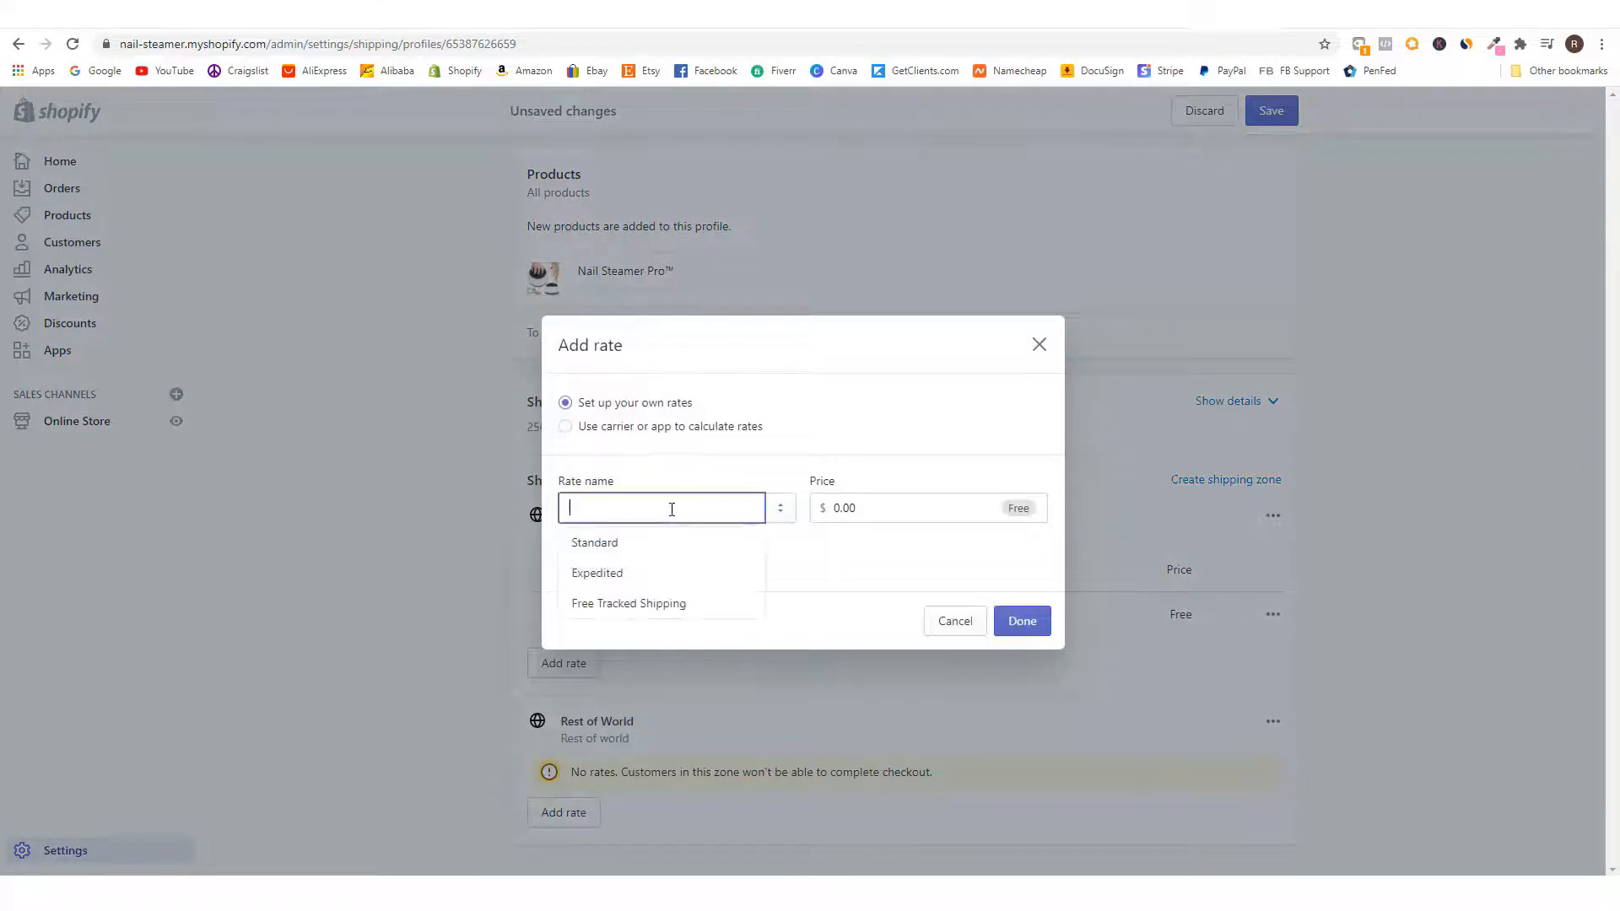
text(Tracked Shipping)
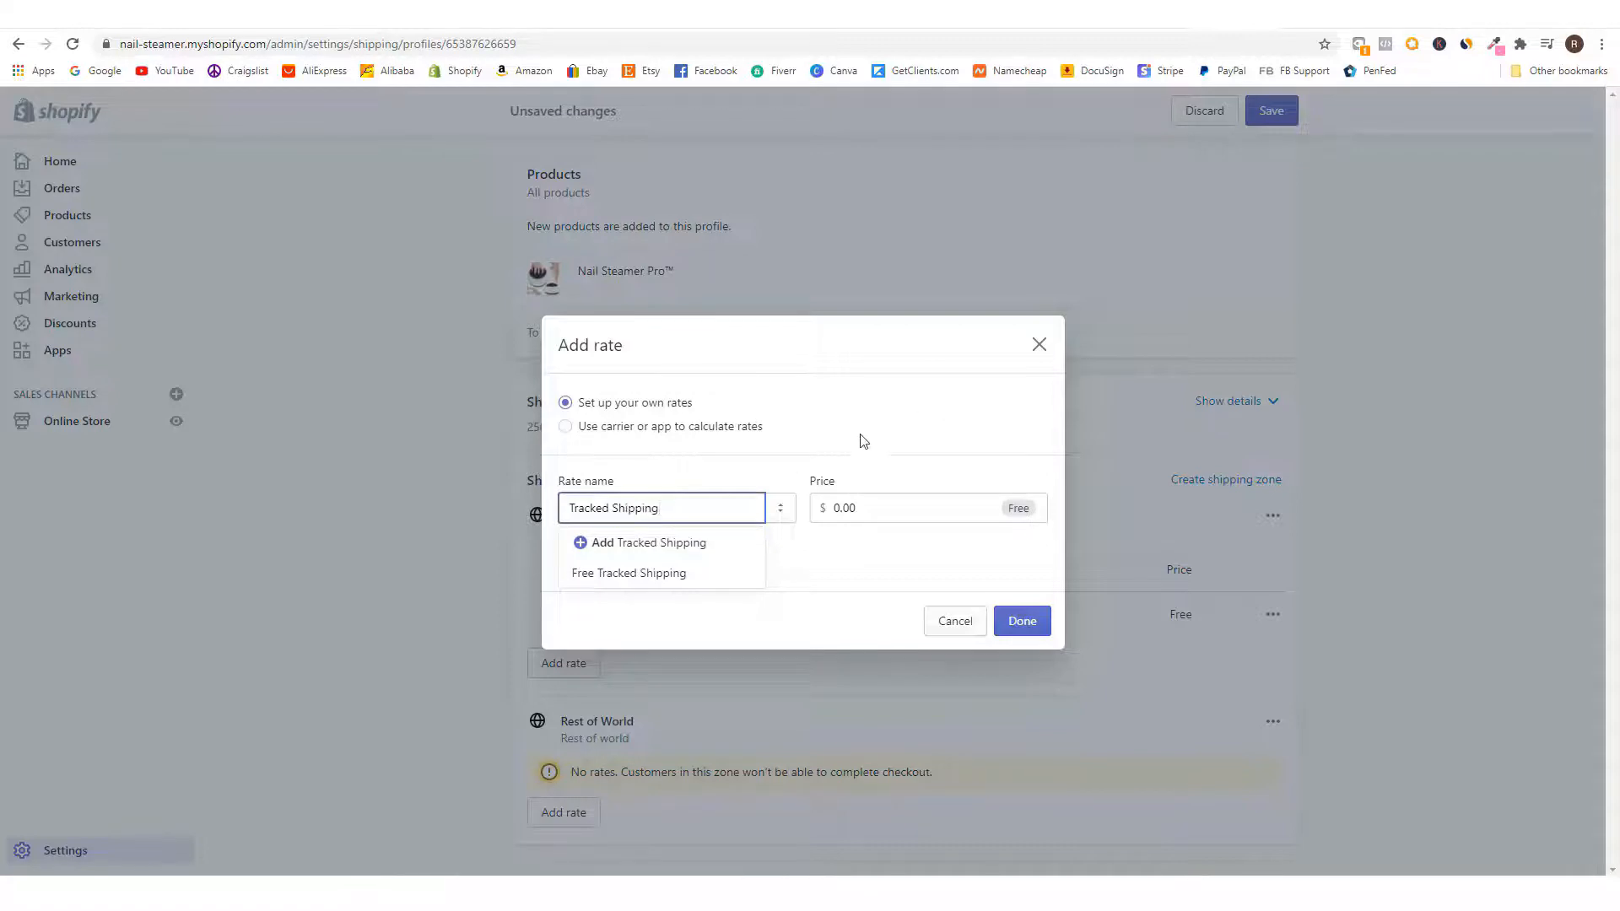
click(880, 509)
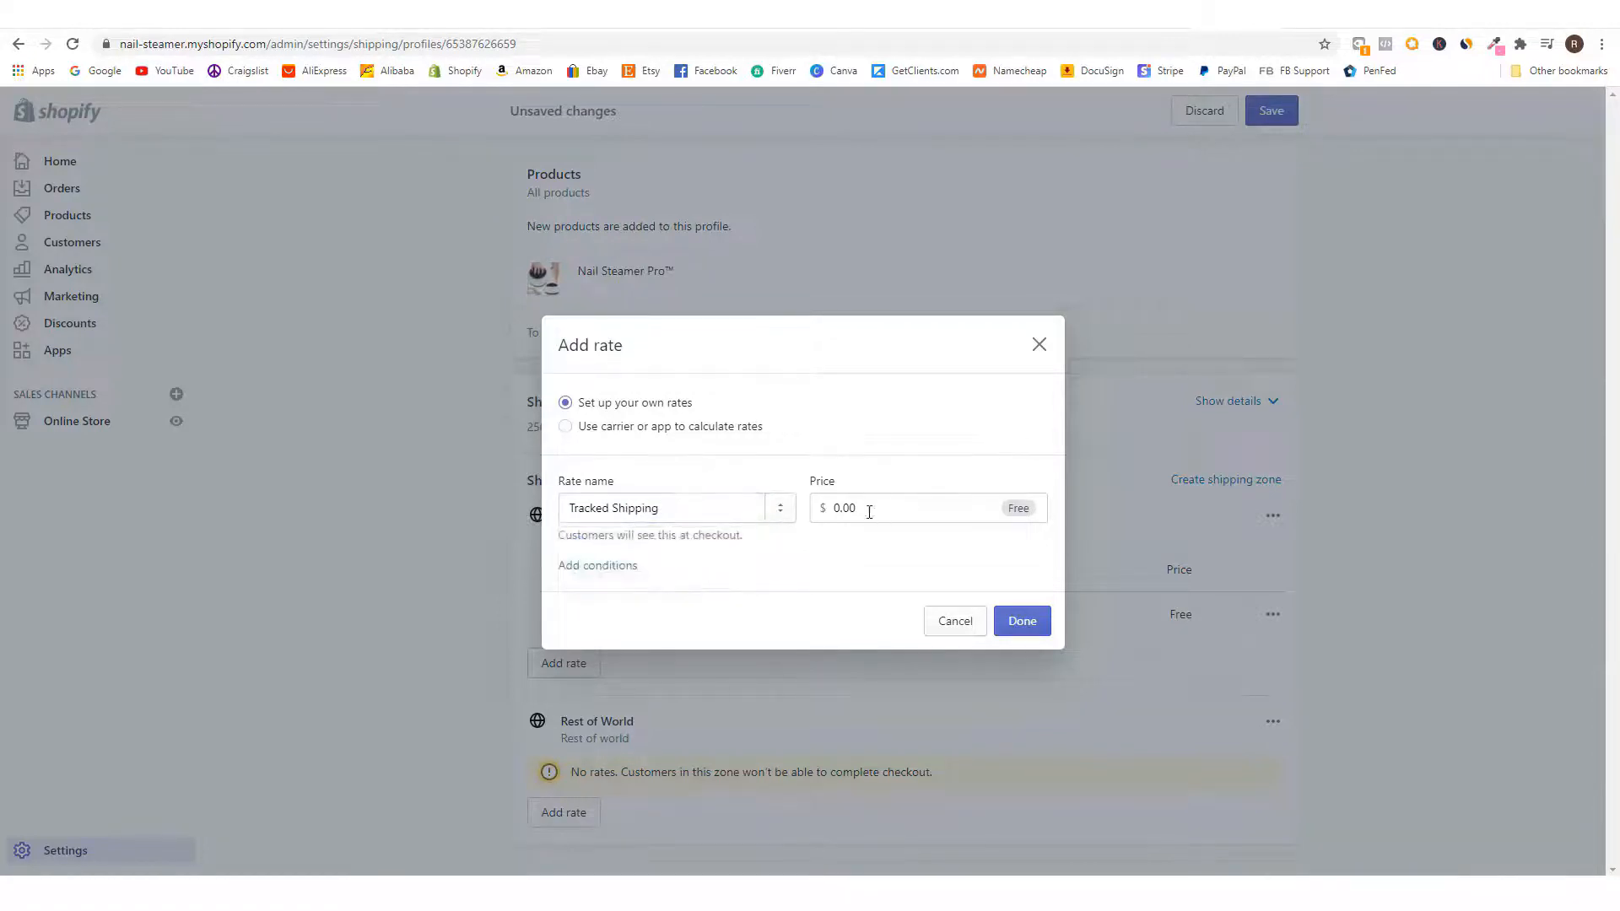
click(842, 512)
text(4.)
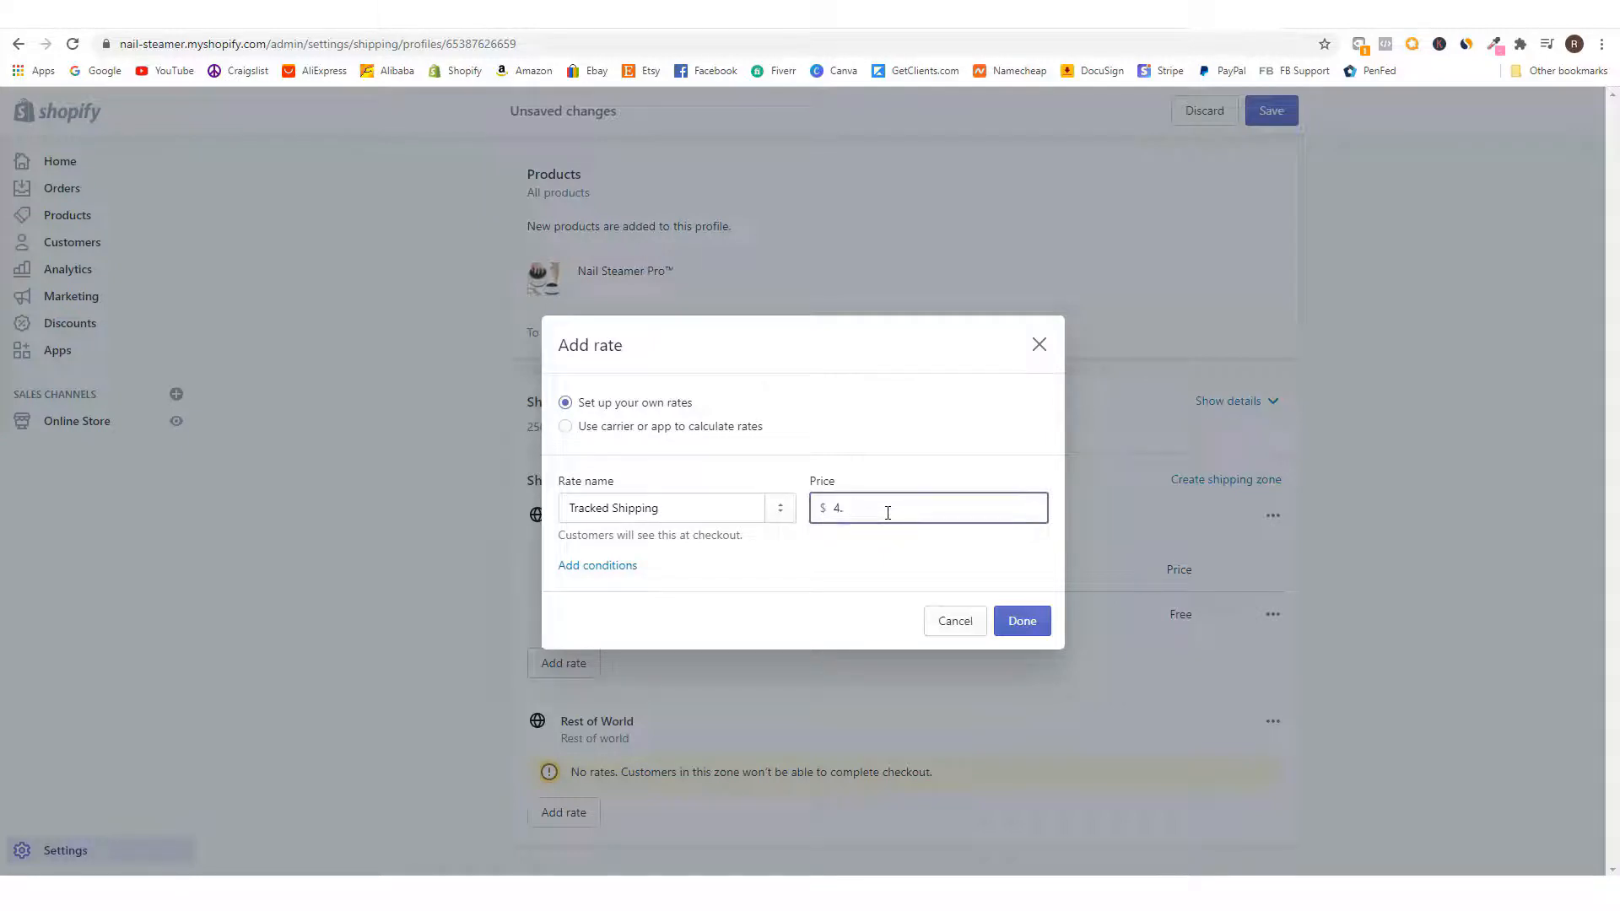
text(95)
click(903, 453)
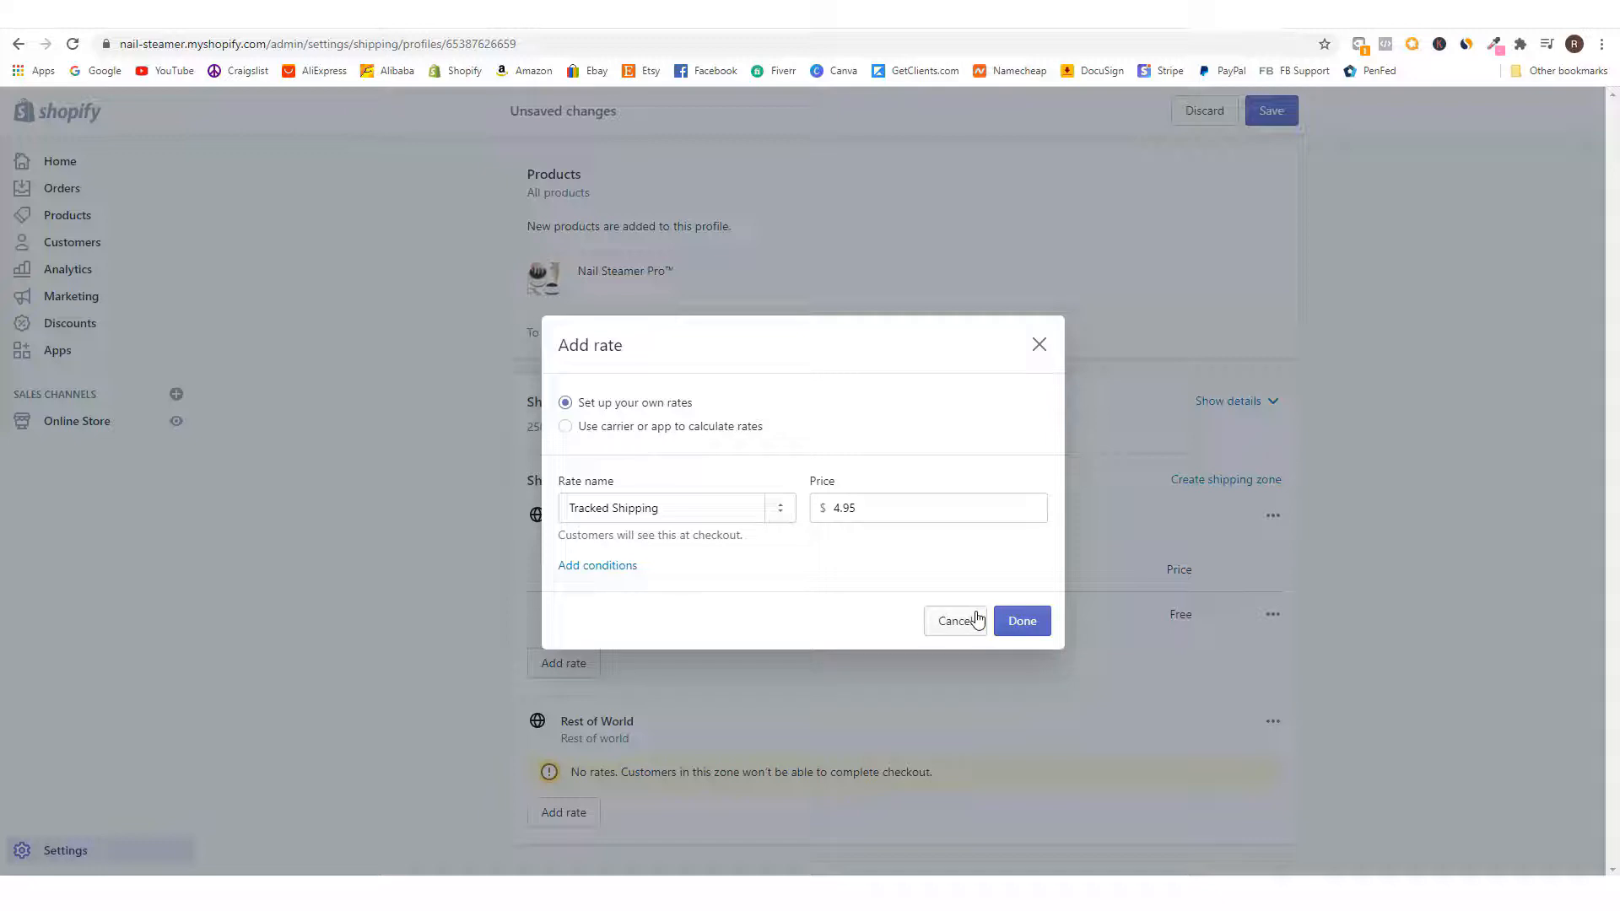
click(1022, 622)
scroll(918, 643, down, 2)
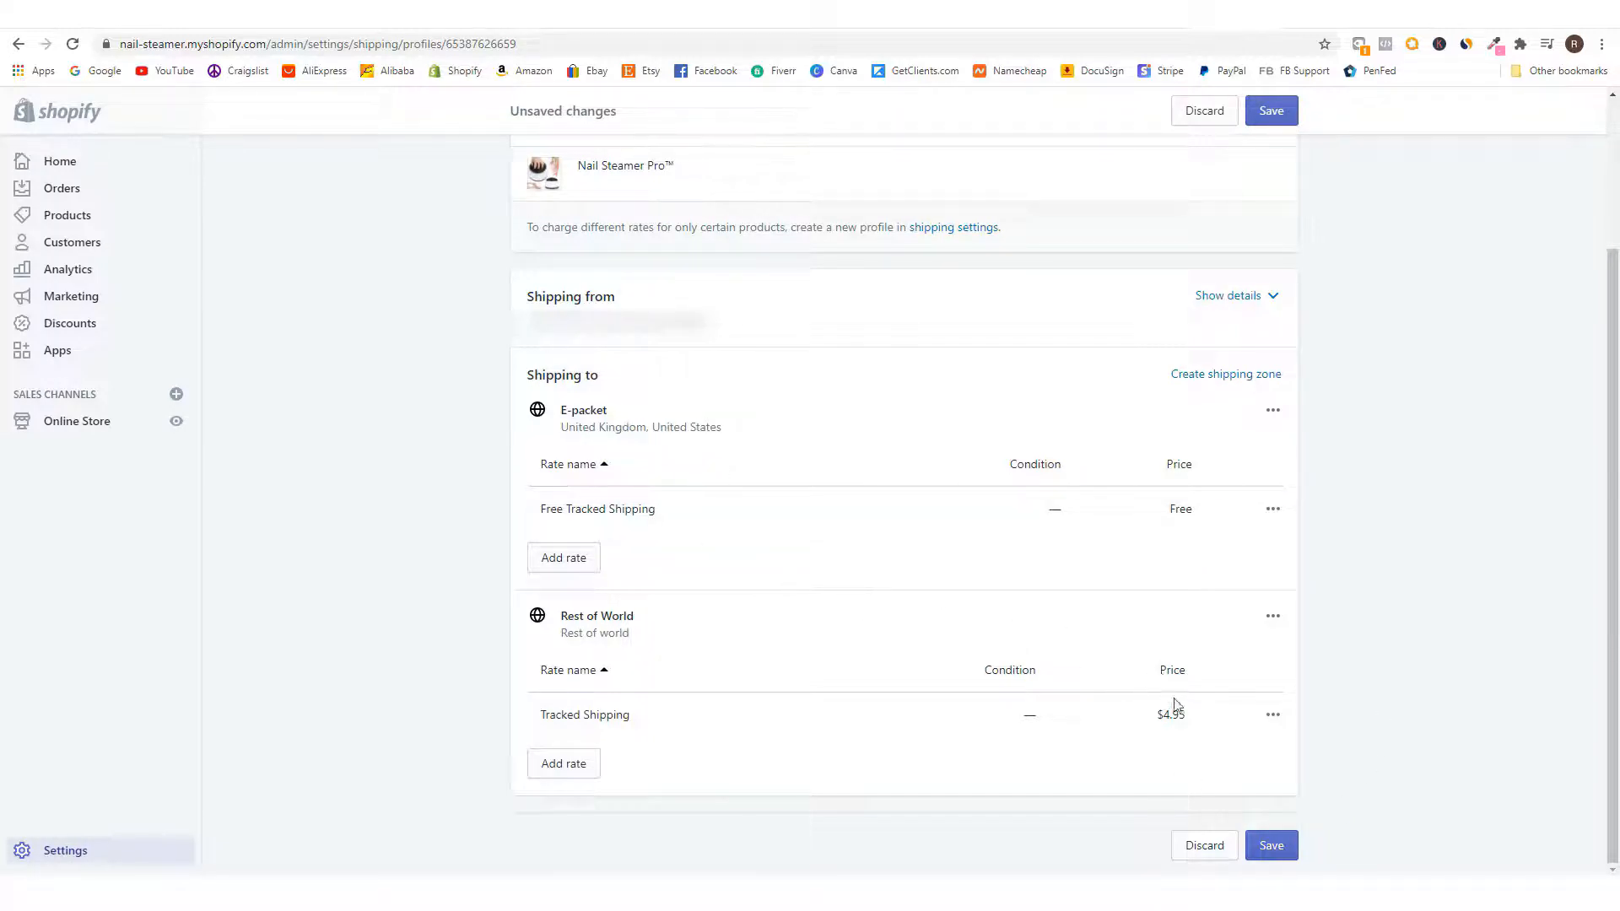
- Save the shipping profile with its E-packet and Rest of World zones and return to the settings overview
click(1279, 848)
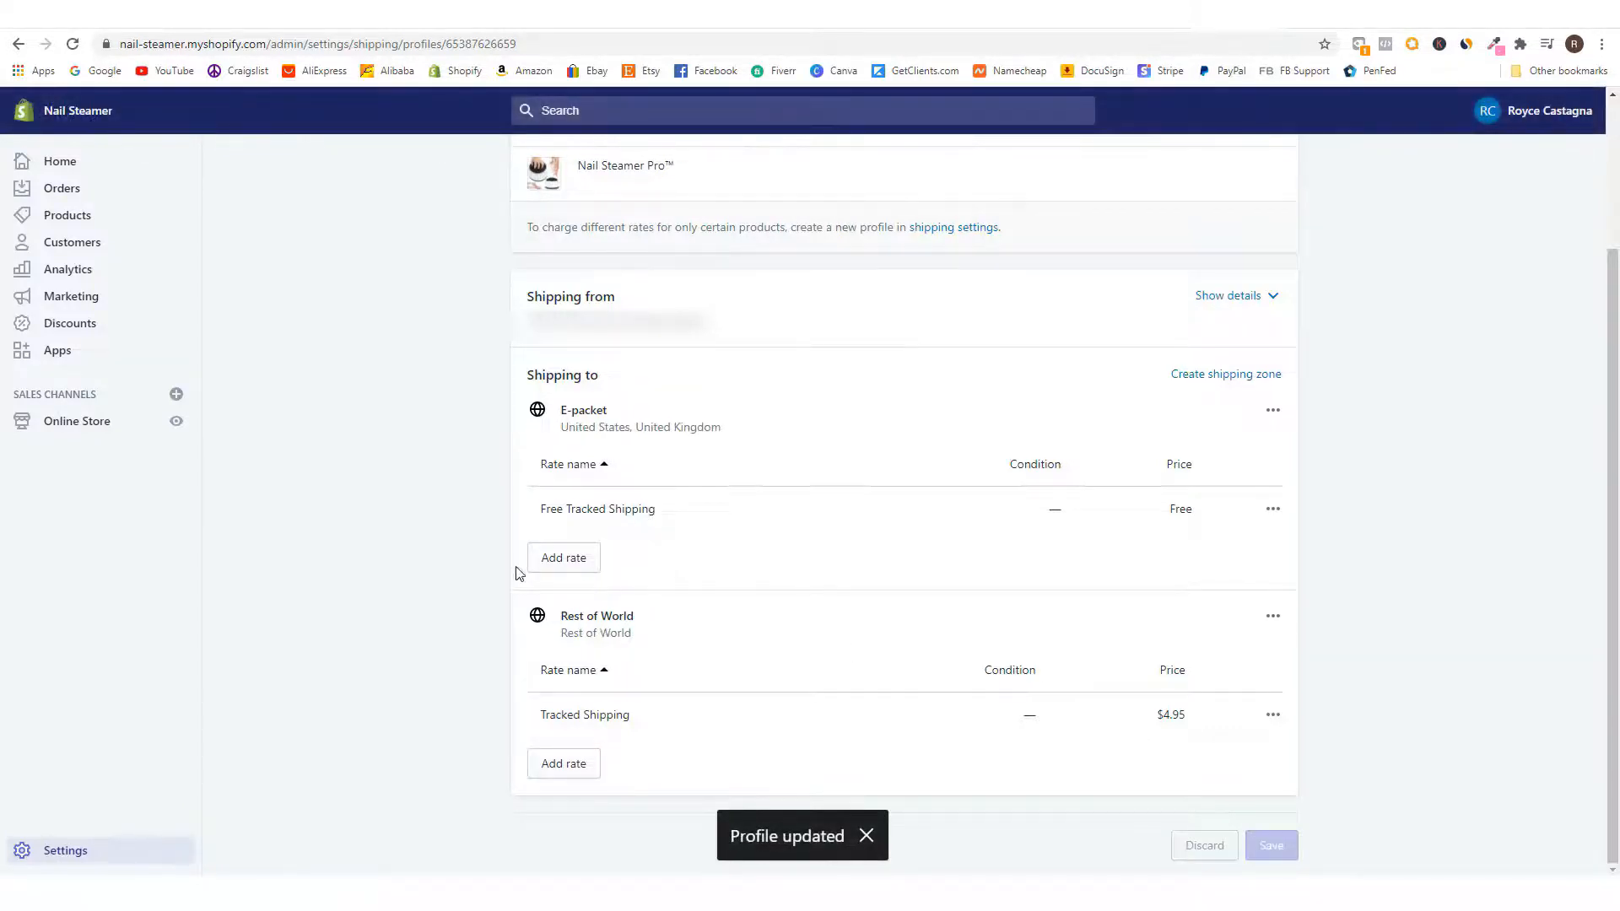
click(67, 854)
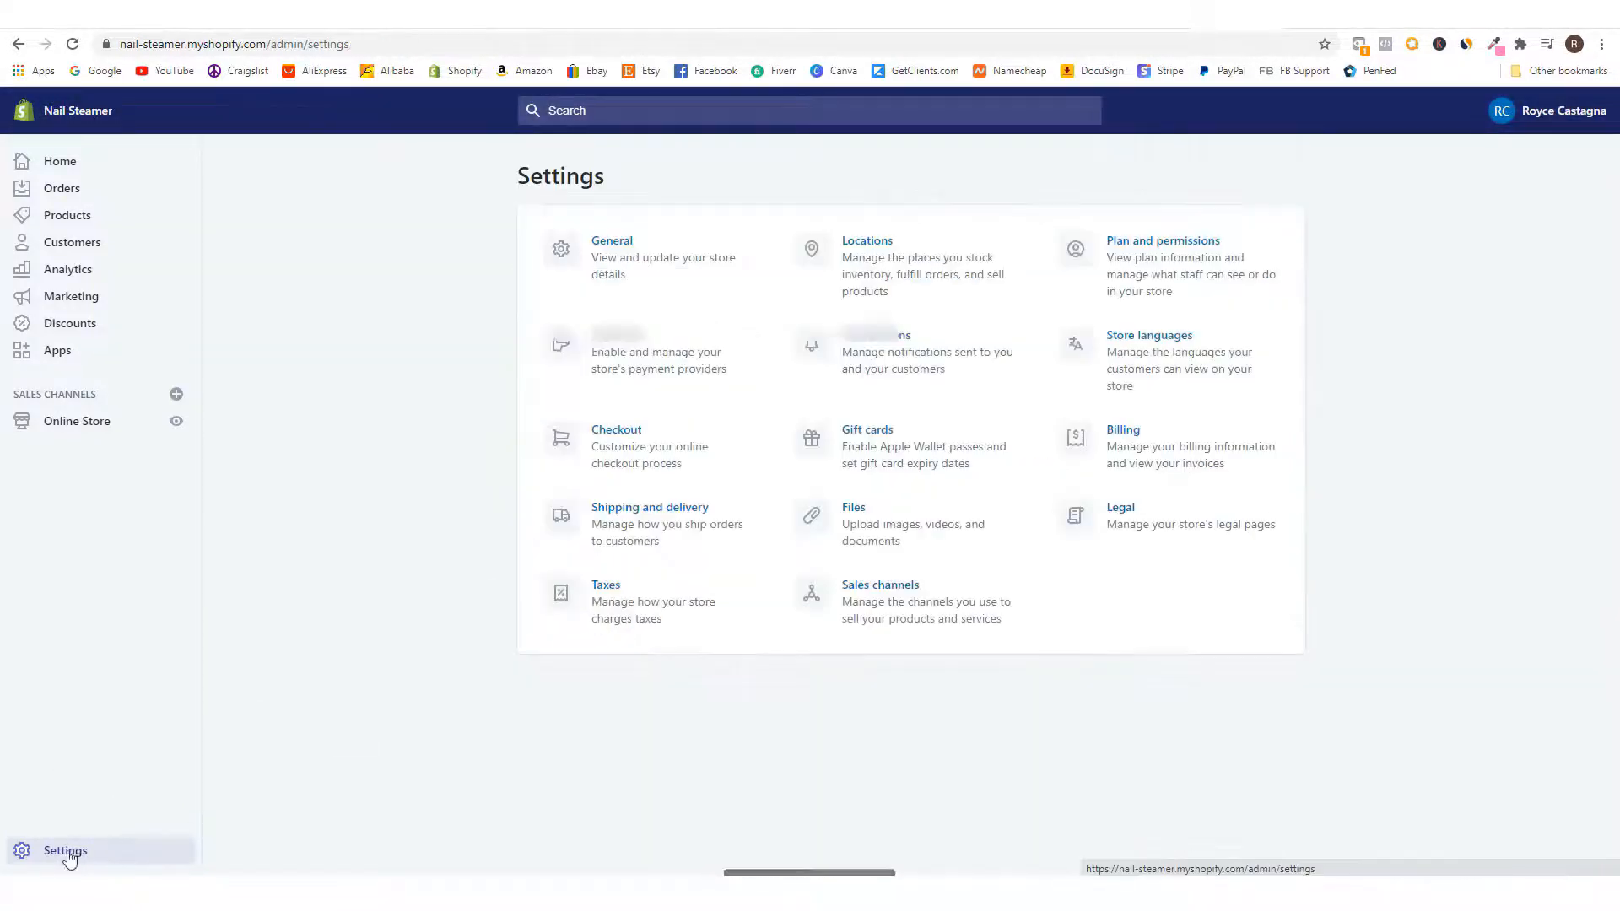
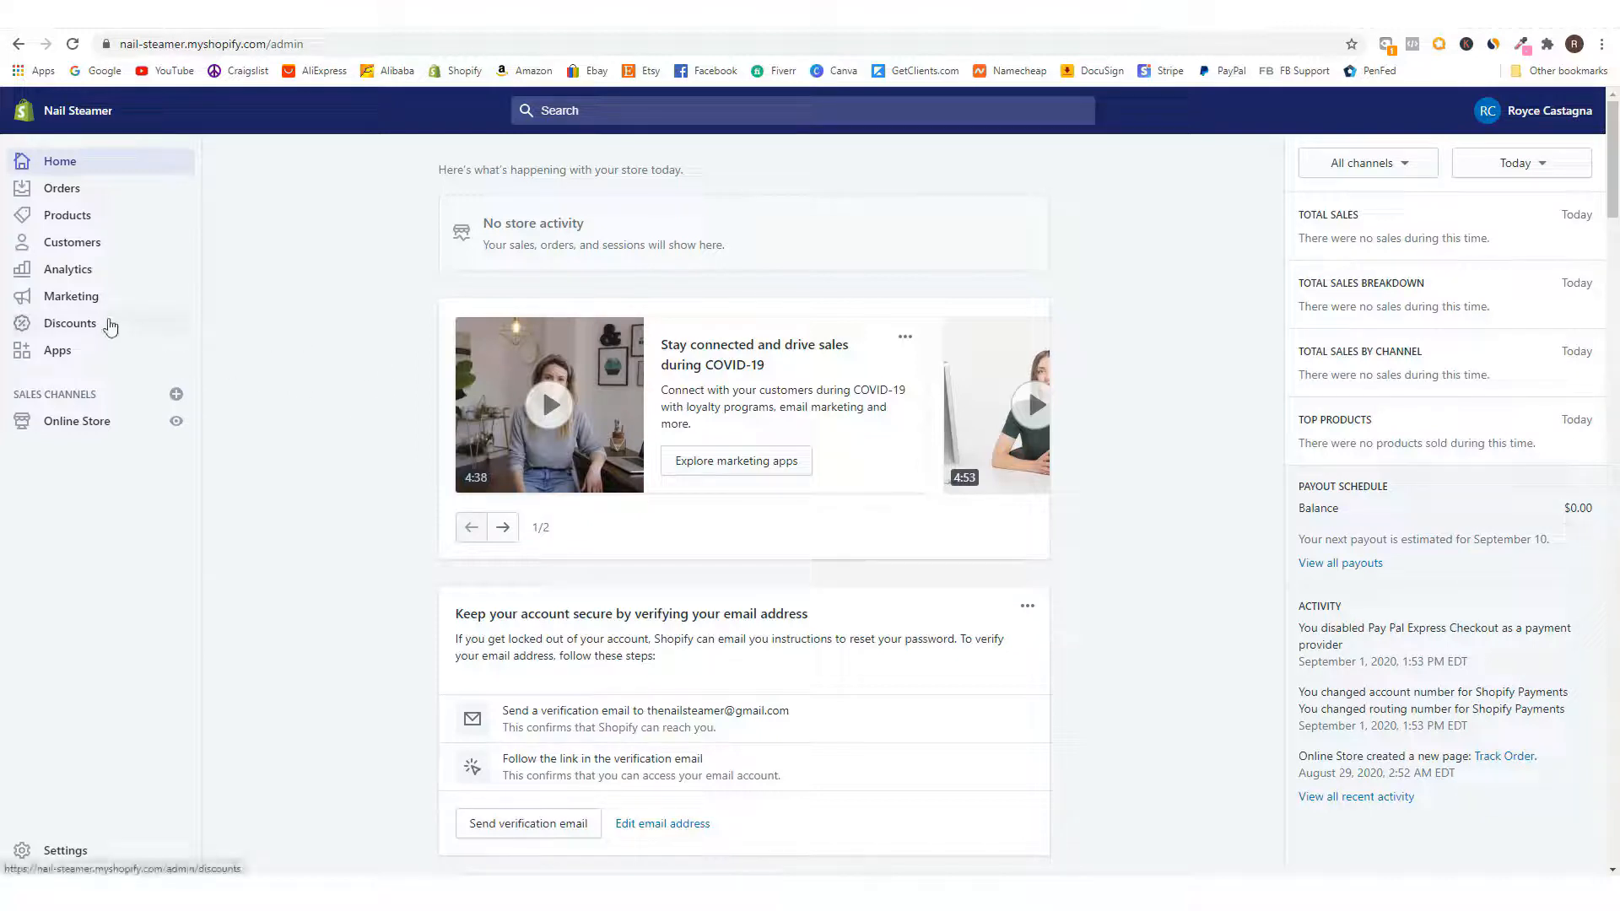
- Search the Shopify App Store for "ali reviews" and open the Ali Reviews AliExpress Reviews listing by FireApps
click(83, 351)
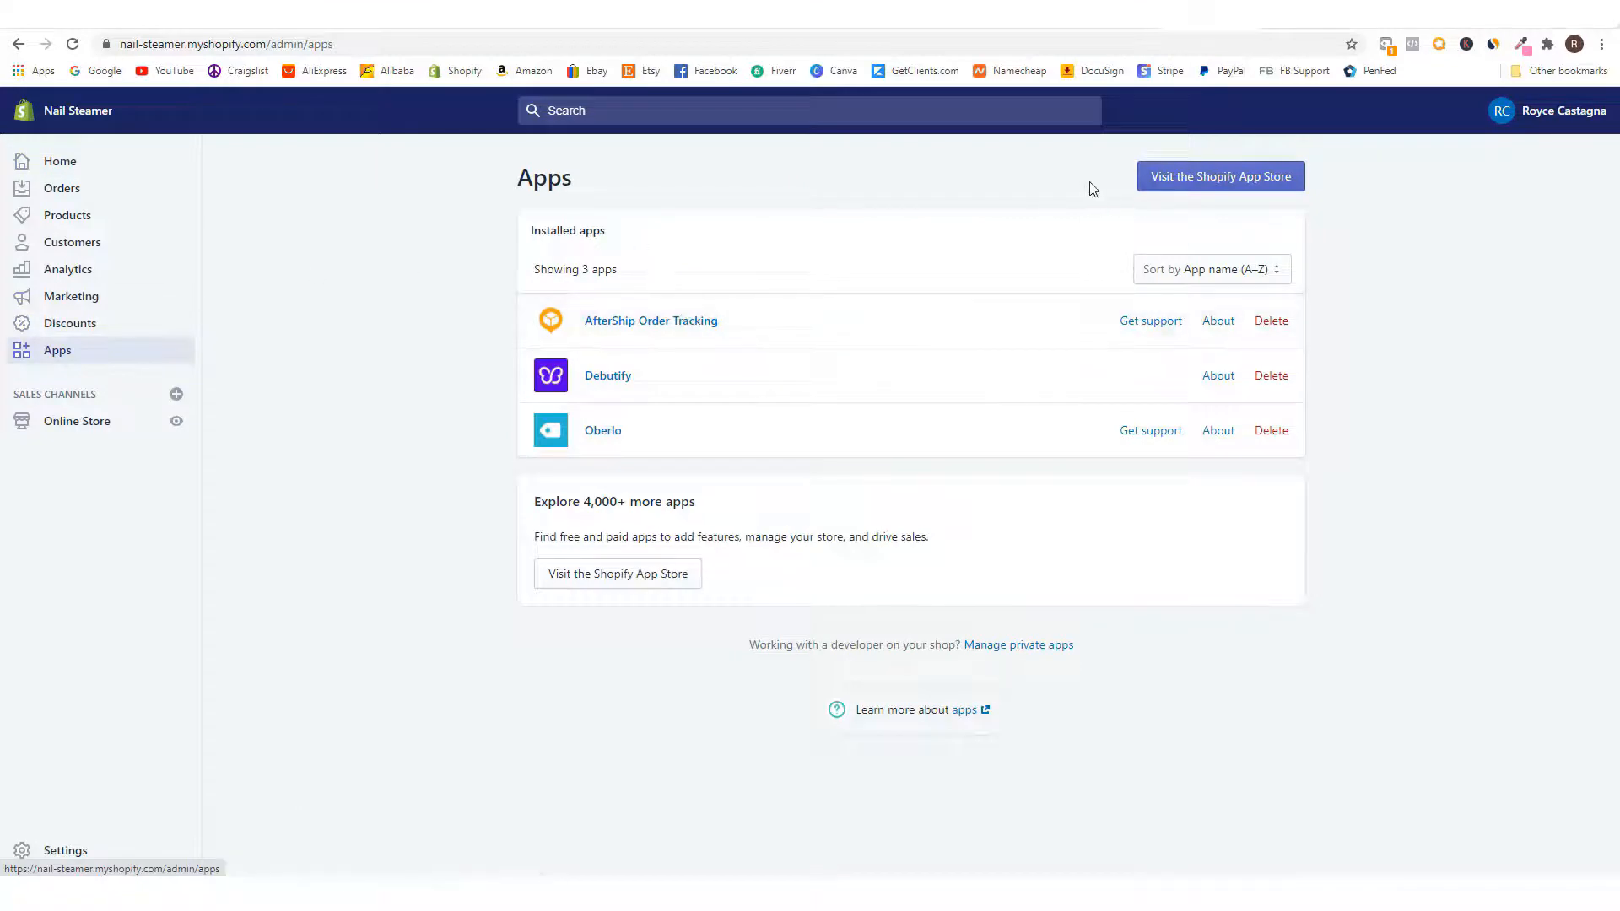
click(1179, 187)
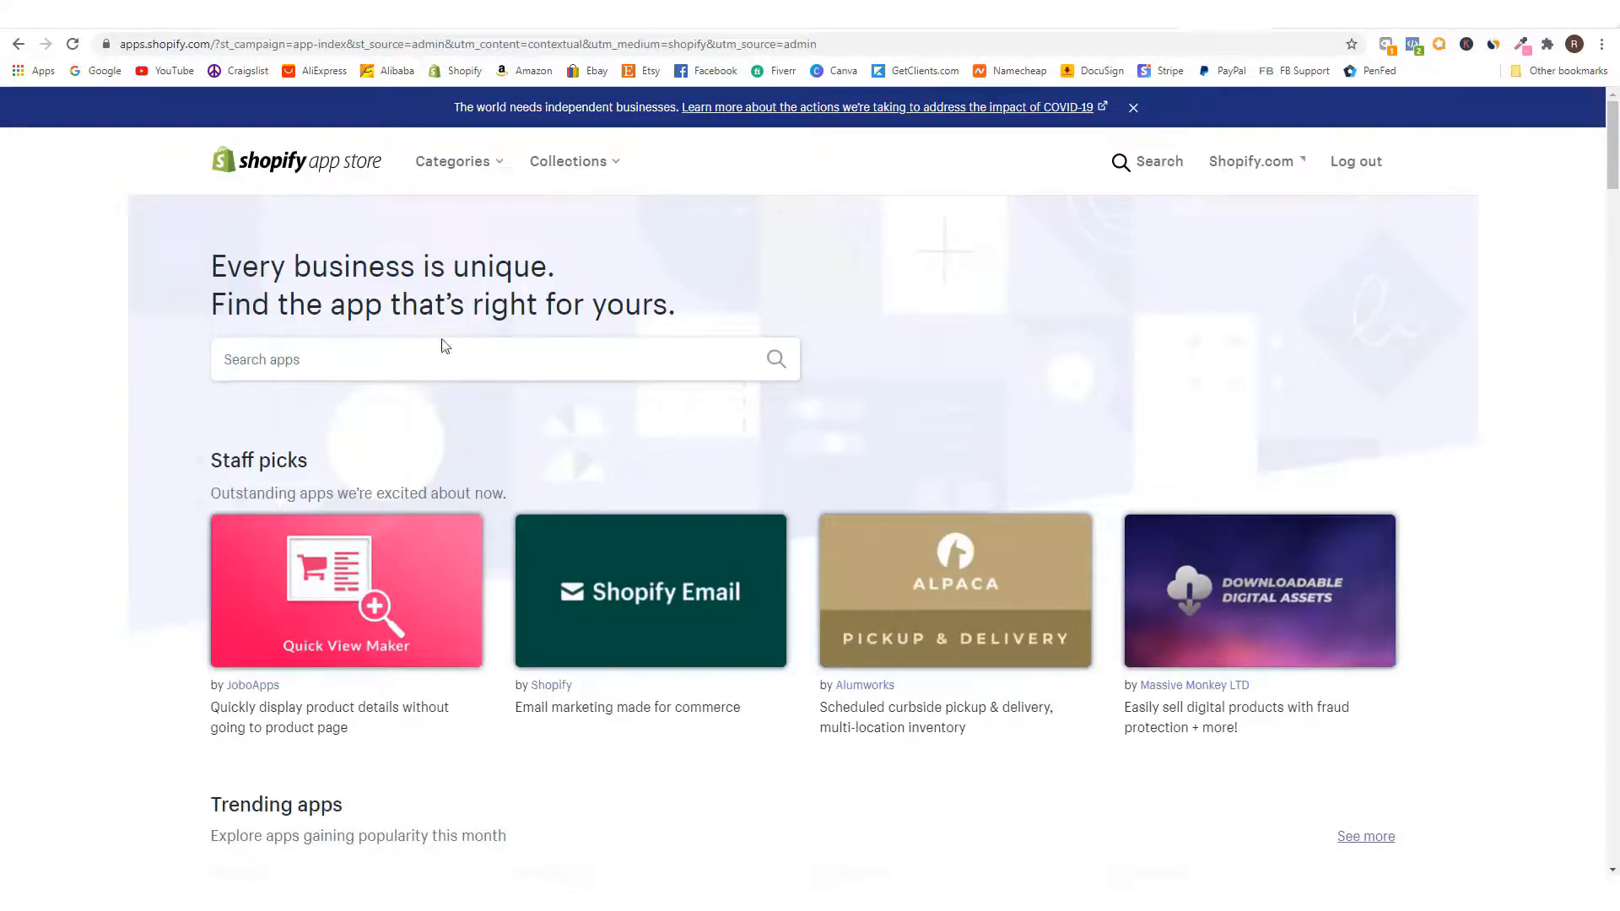
click(416, 358)
text(ali reviews)
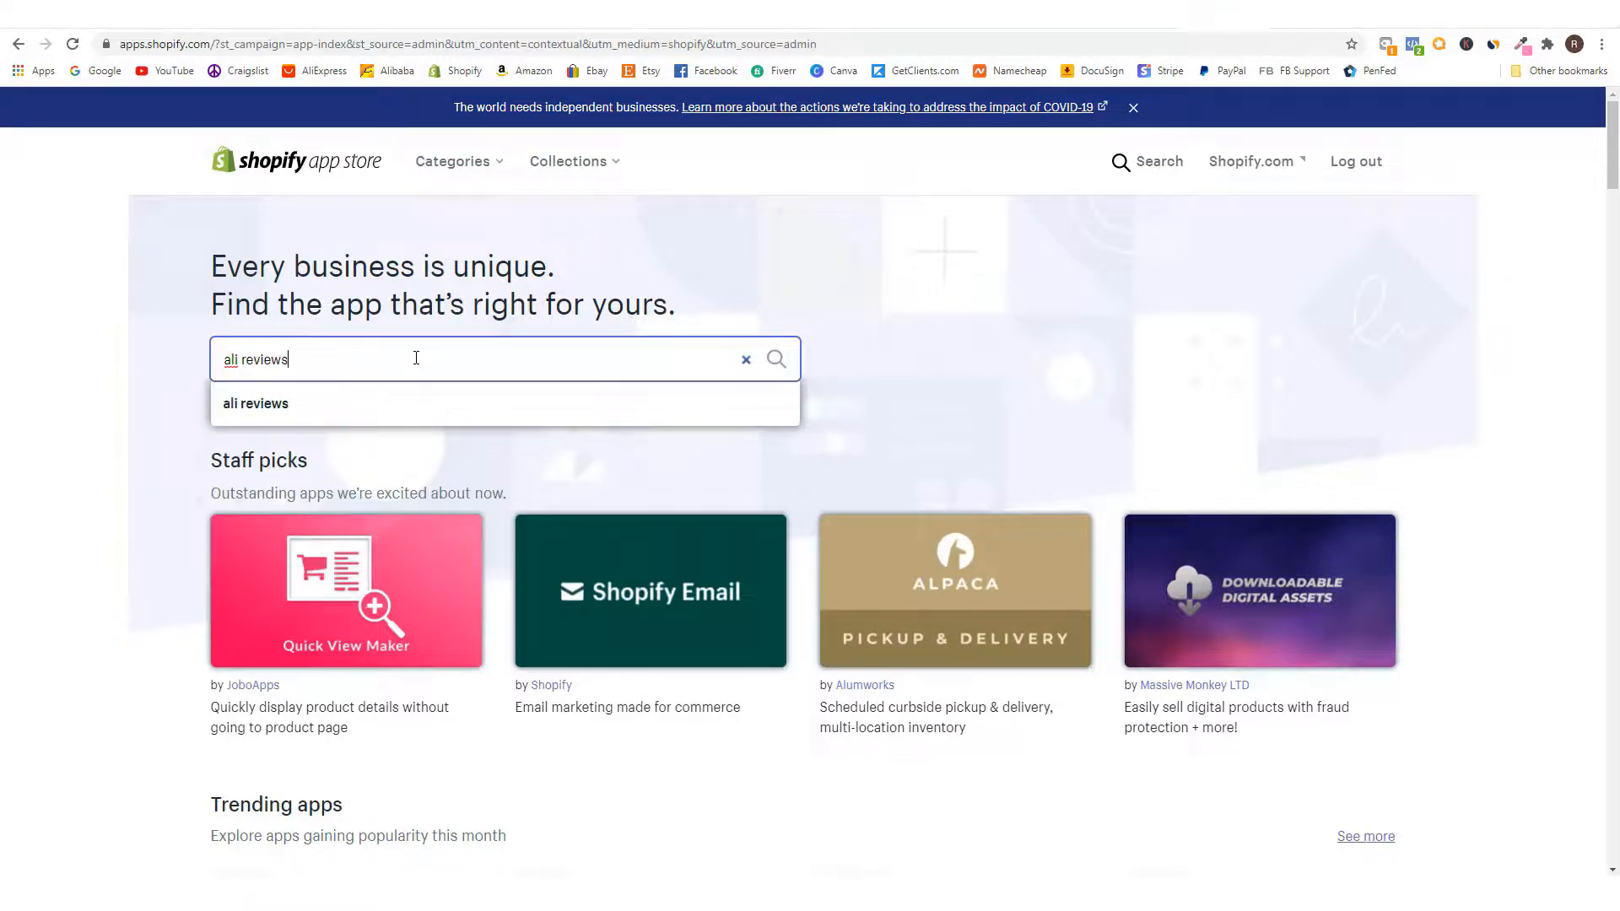
click(260, 404)
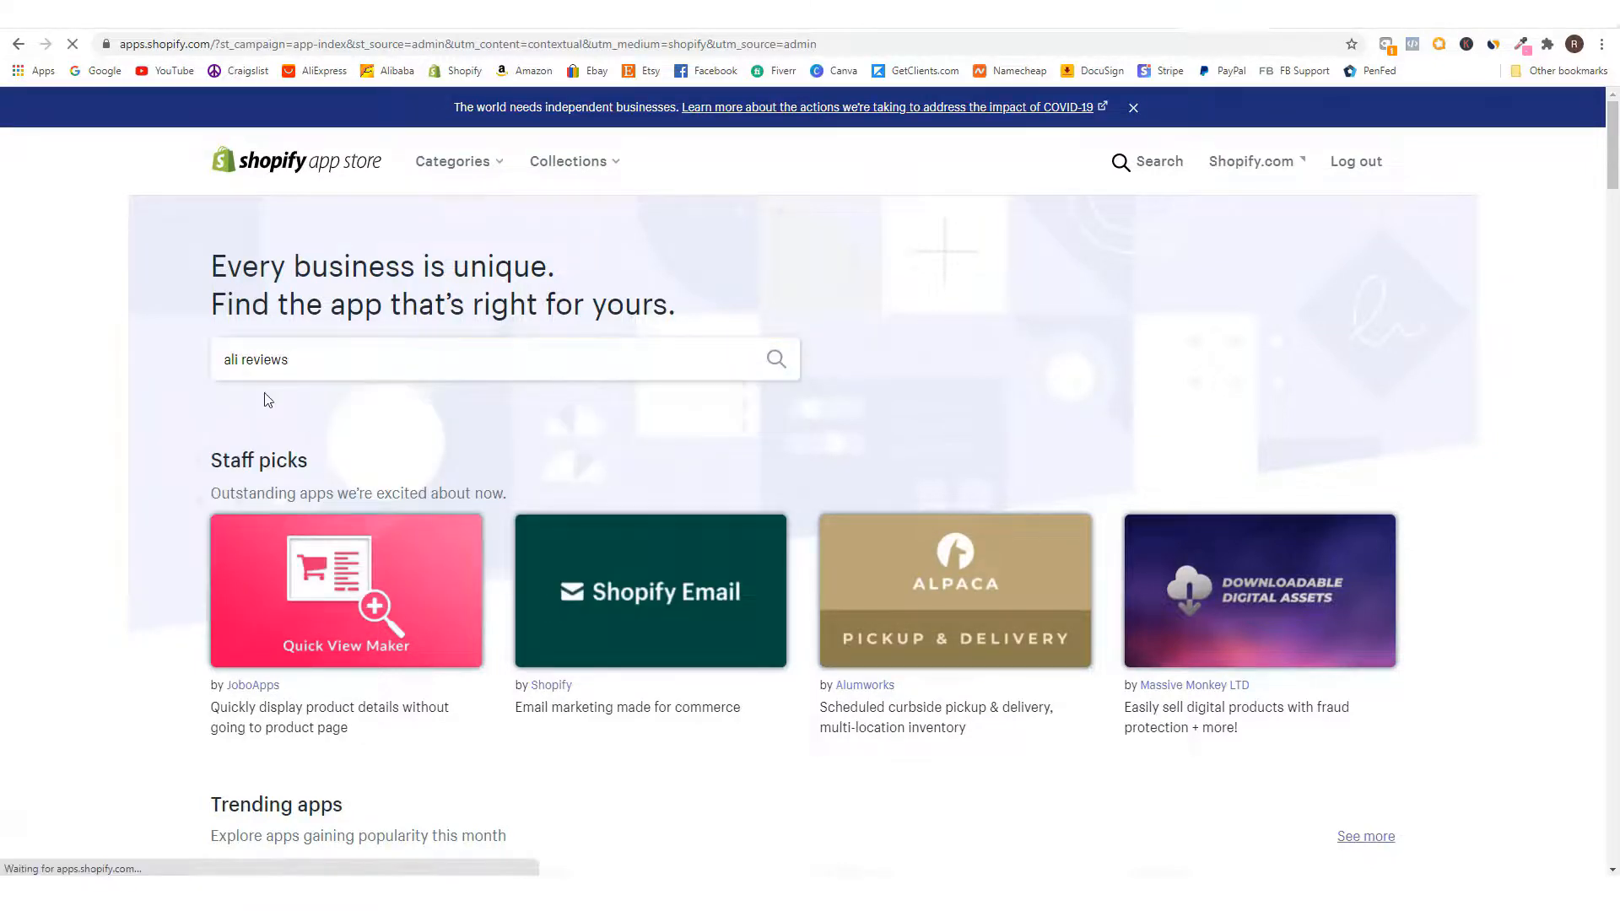
scroll(625, 650, down, 2)
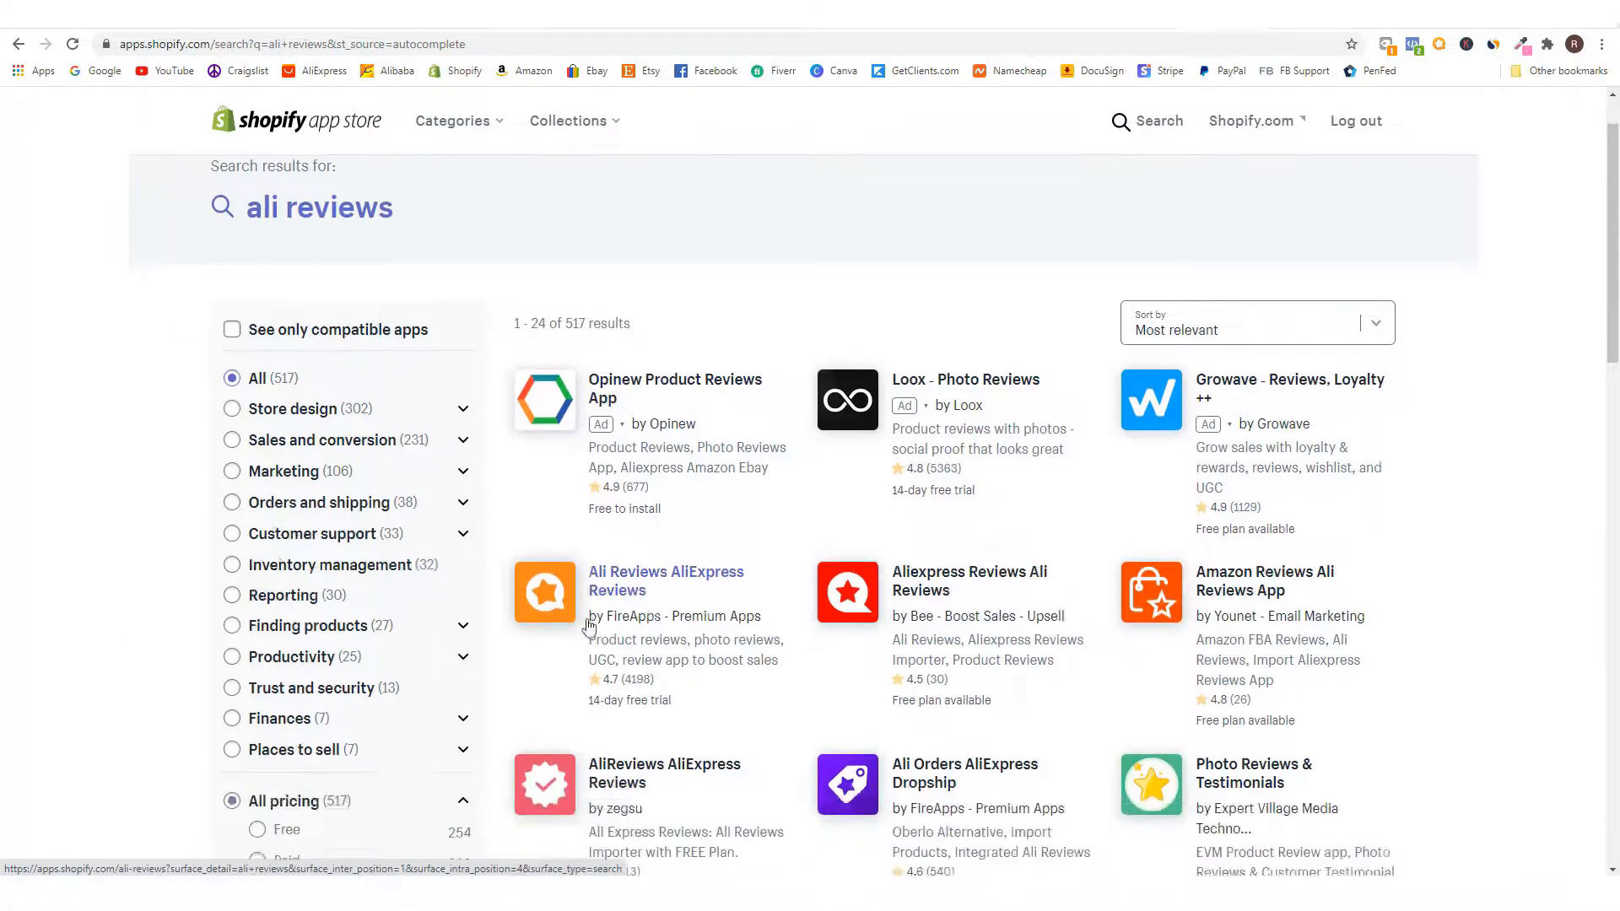
click(629, 496)
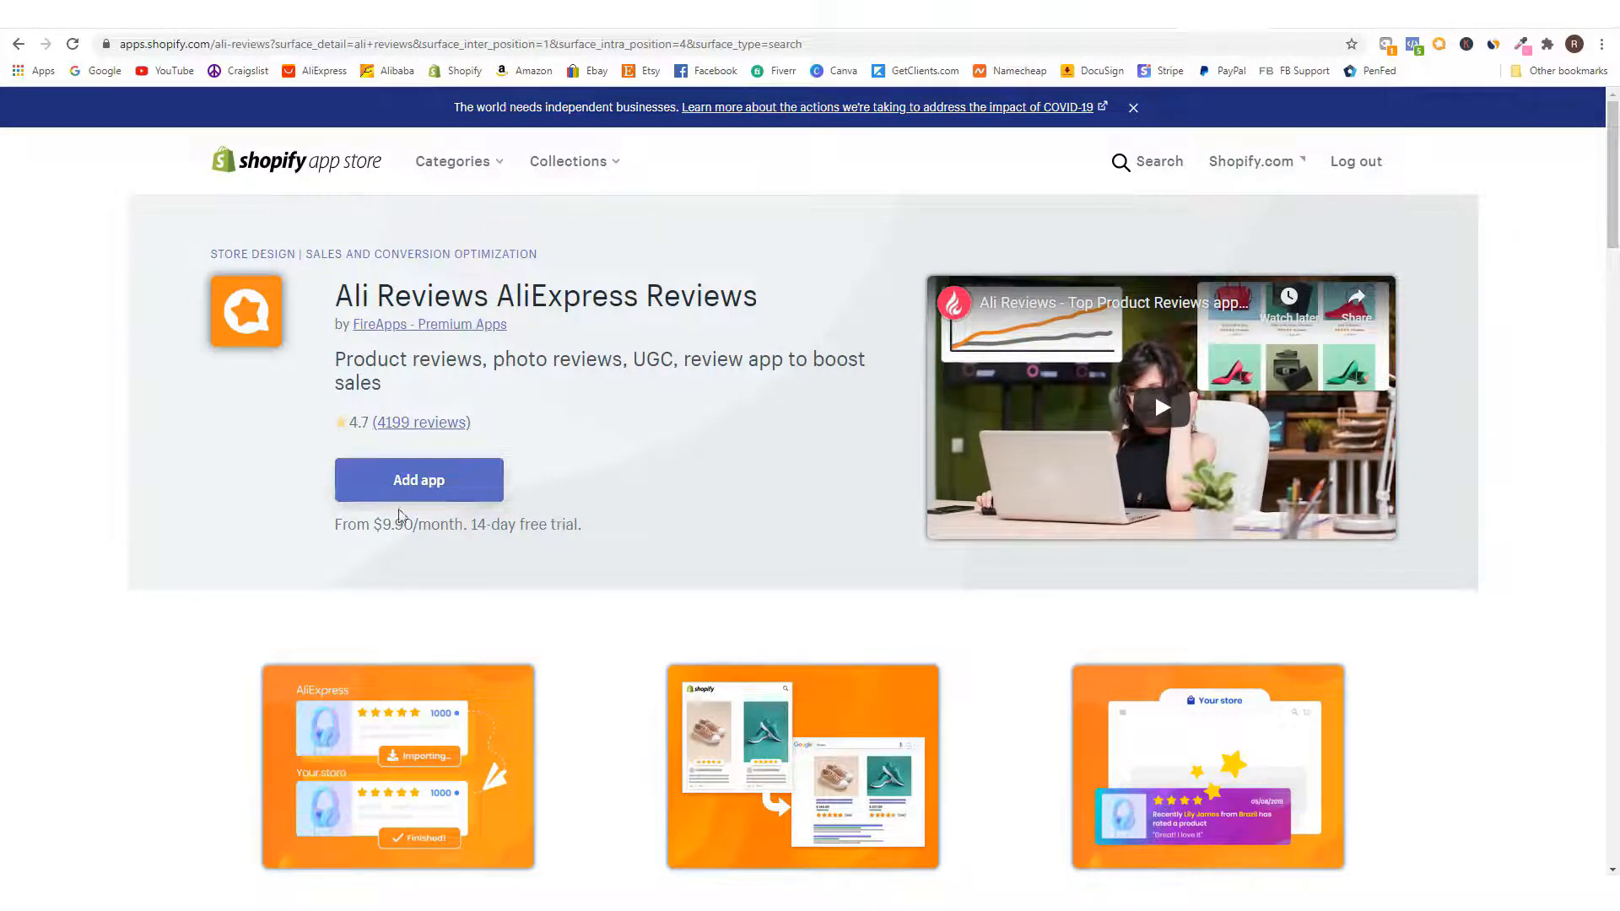
- Install the Ali Reviews app with the Starter plan's free trial and dismiss its welcome dialogs
click(445, 482)
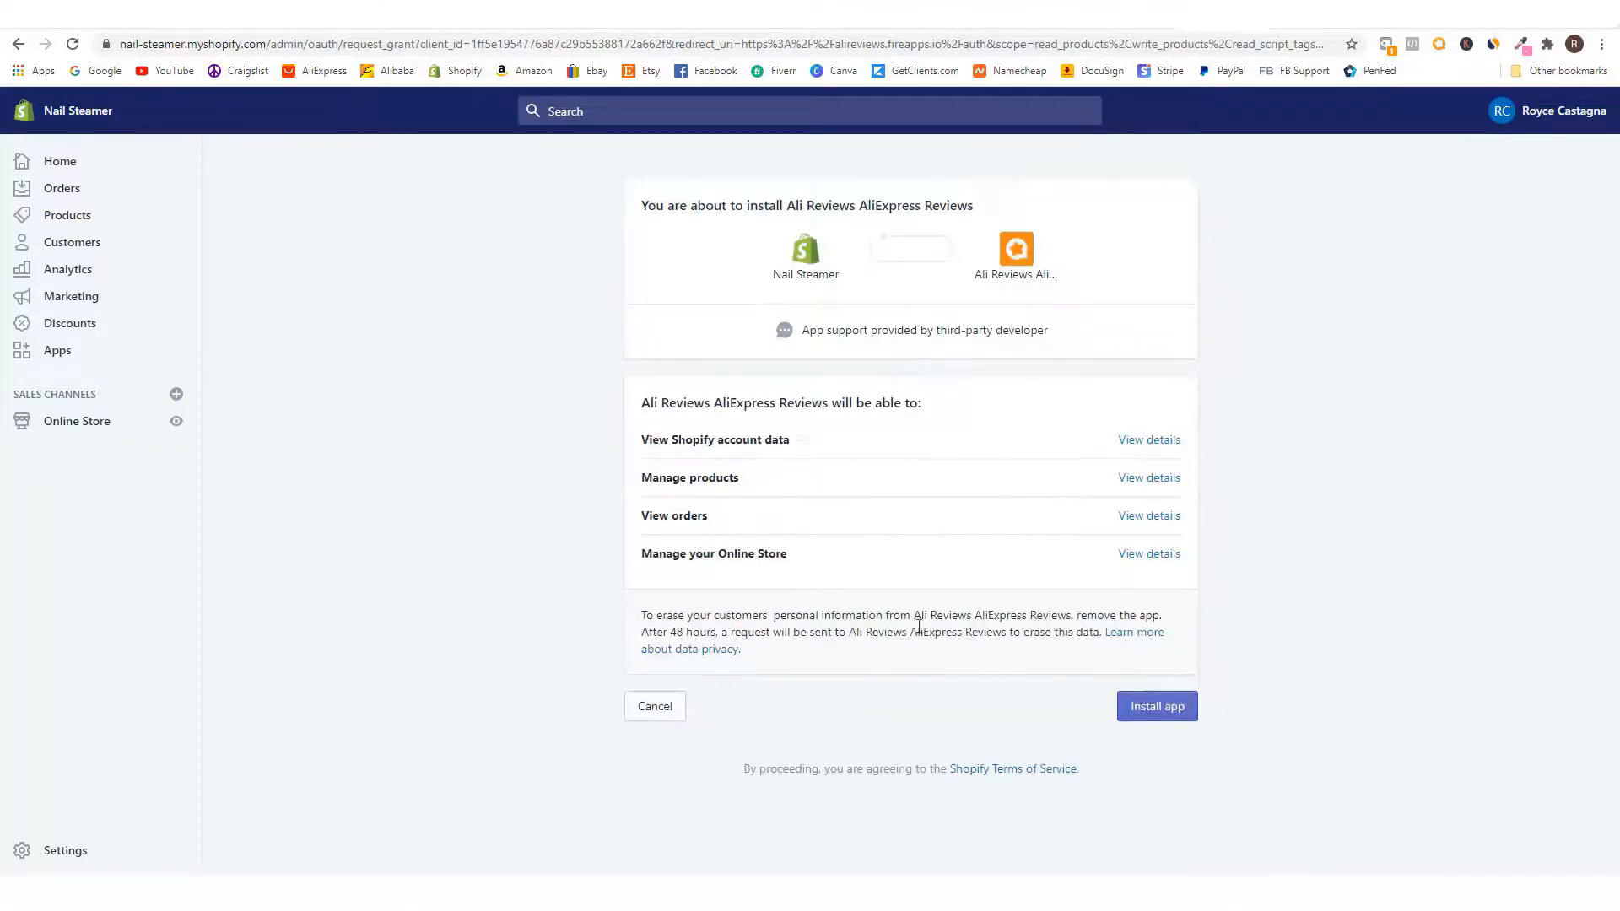
click(1151, 709)
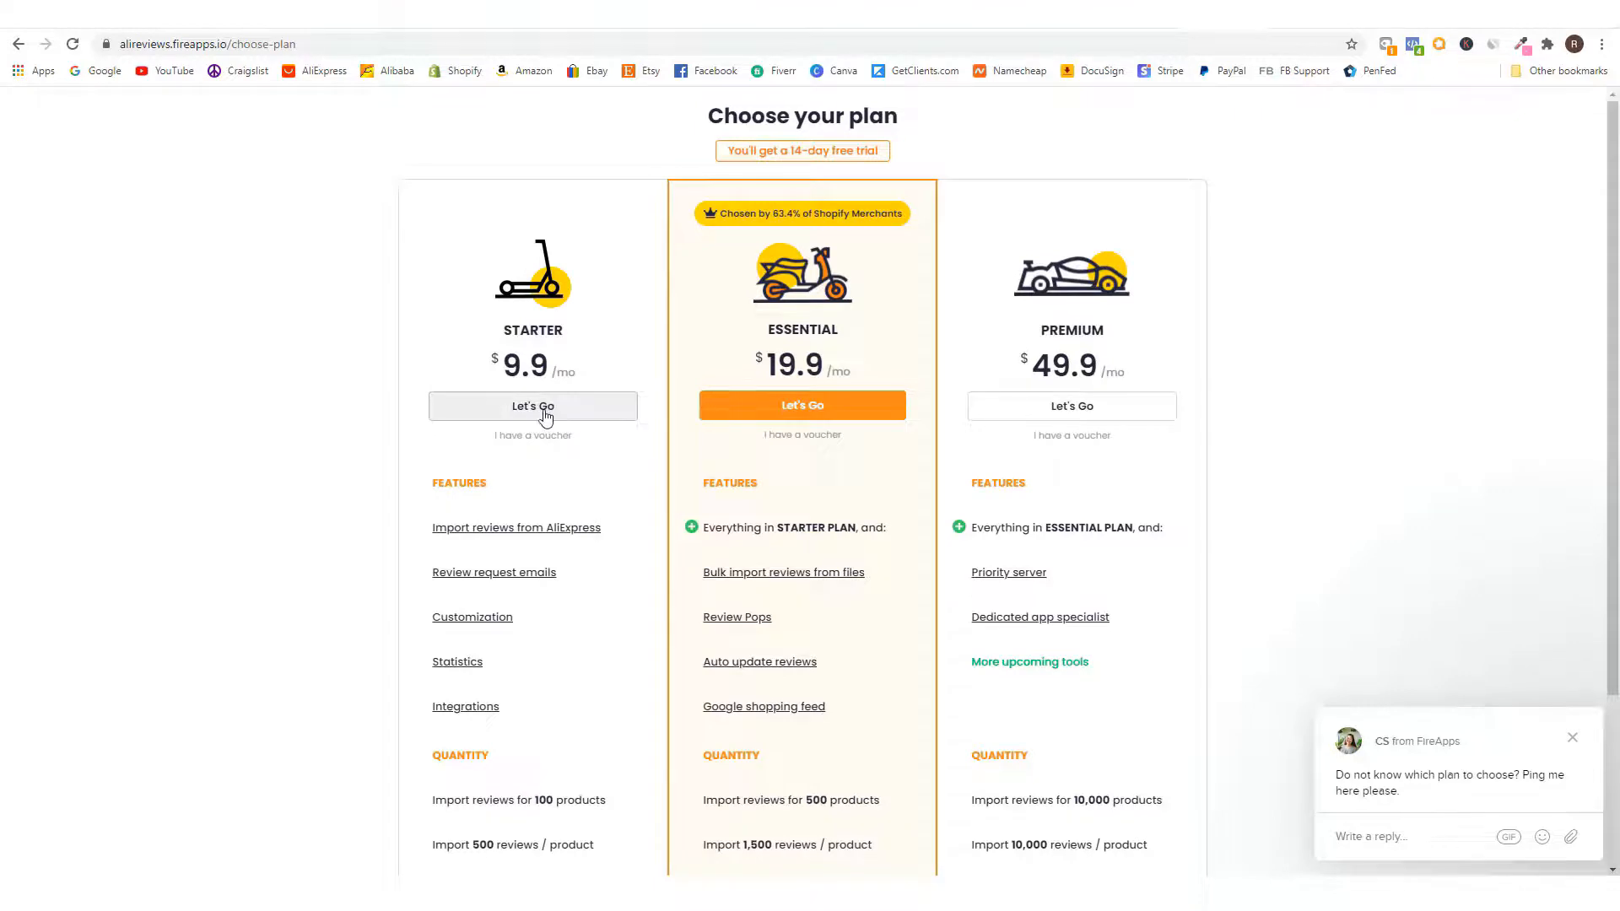
click(547, 414)
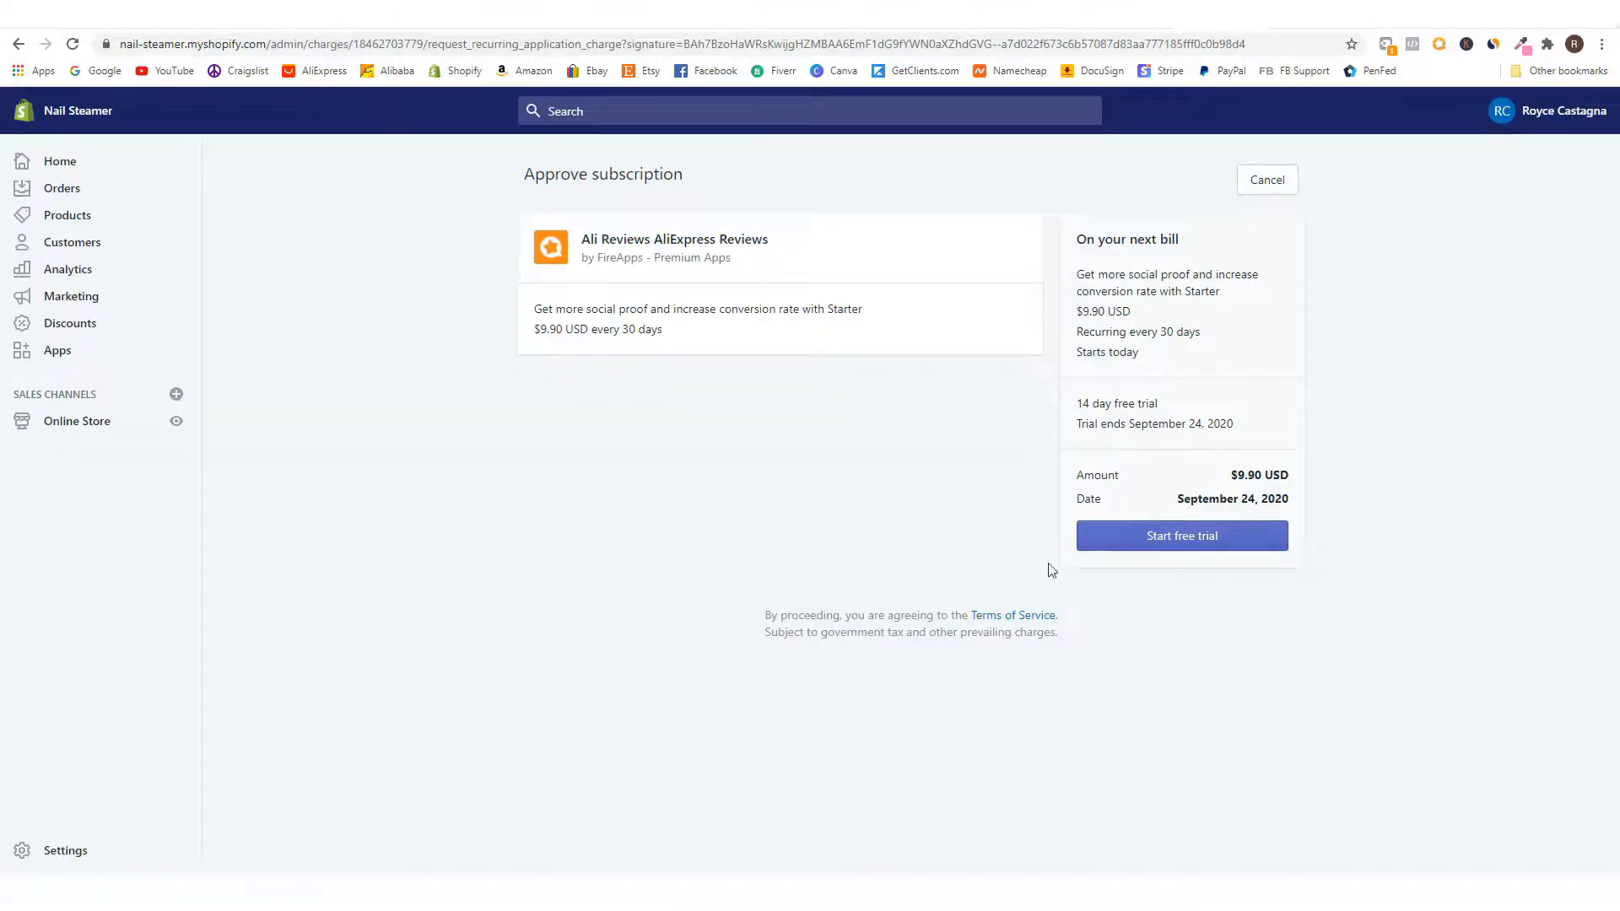
click(1193, 545)
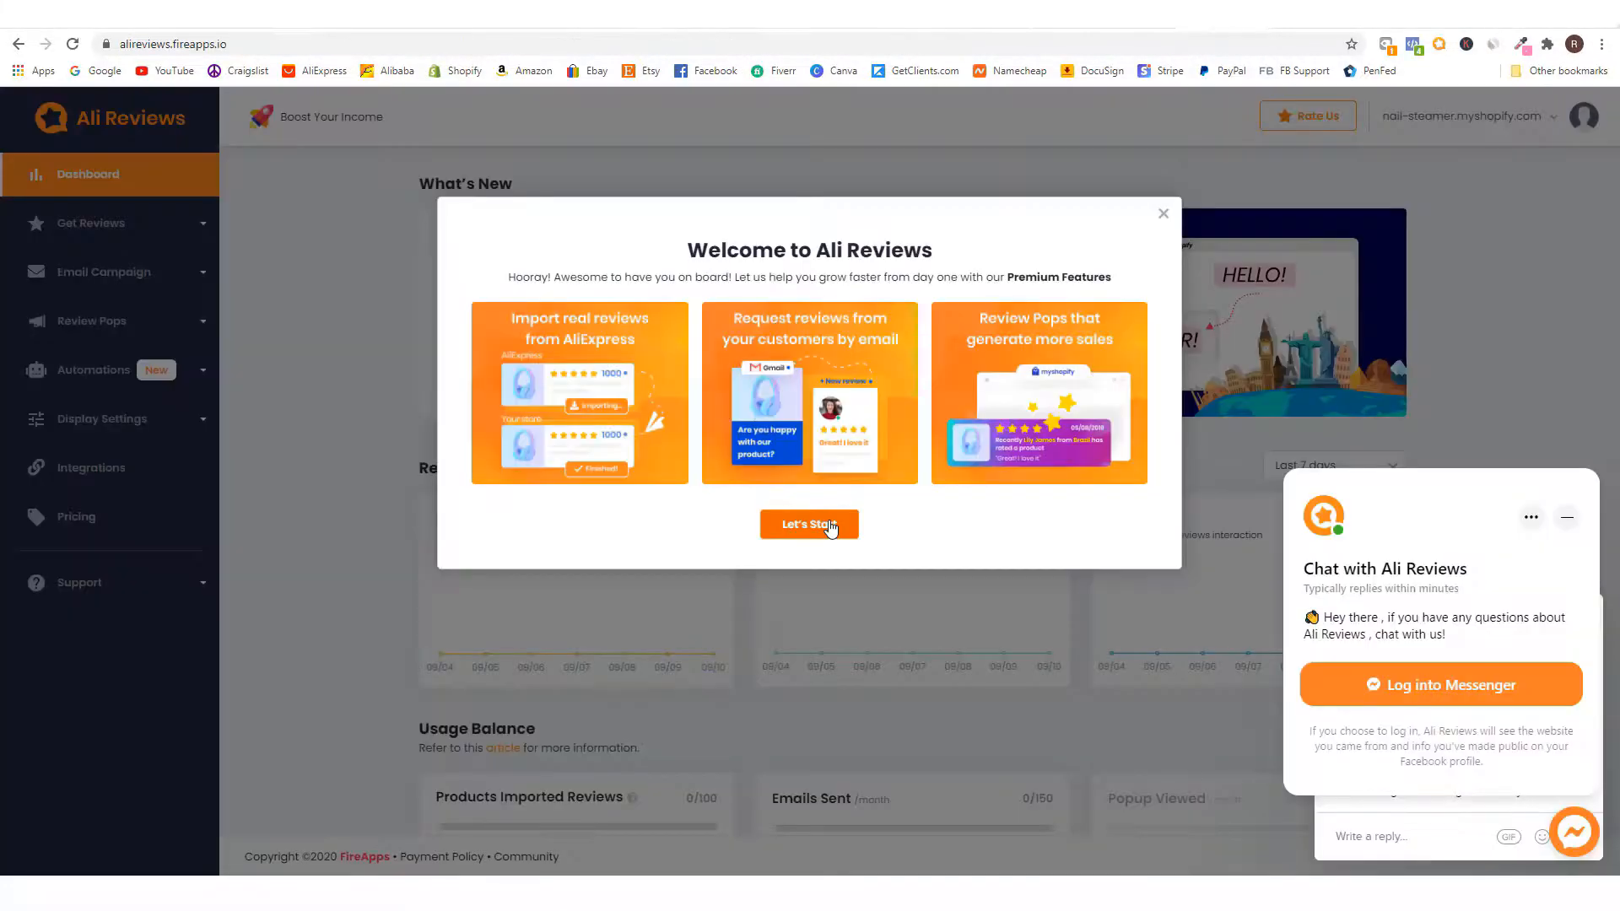
click(820, 525)
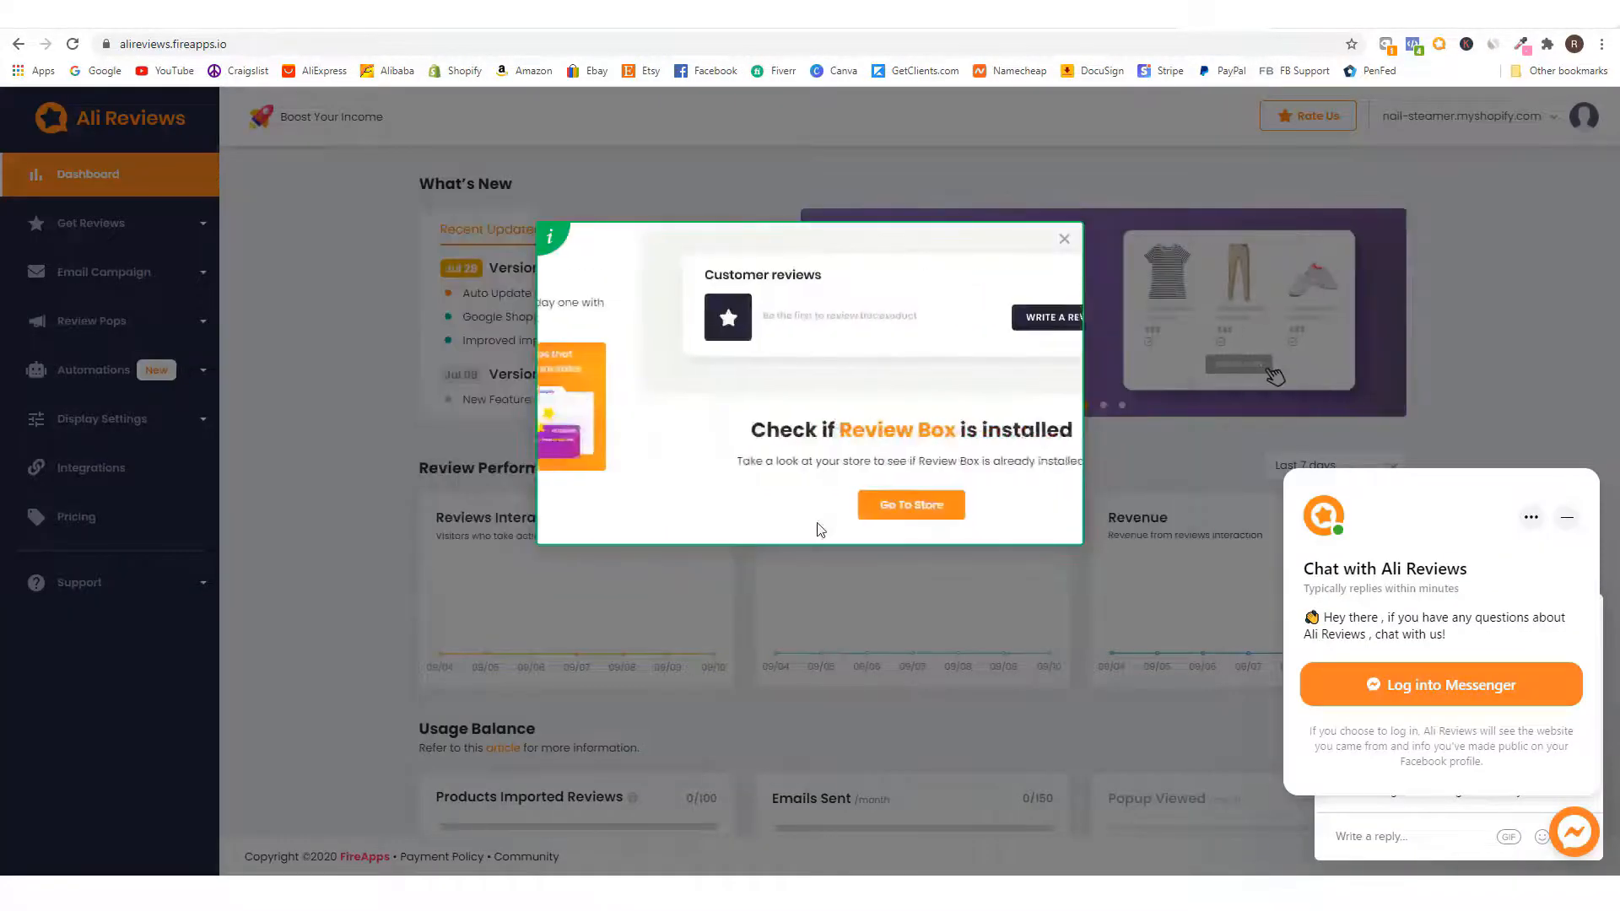
click(1063, 241)
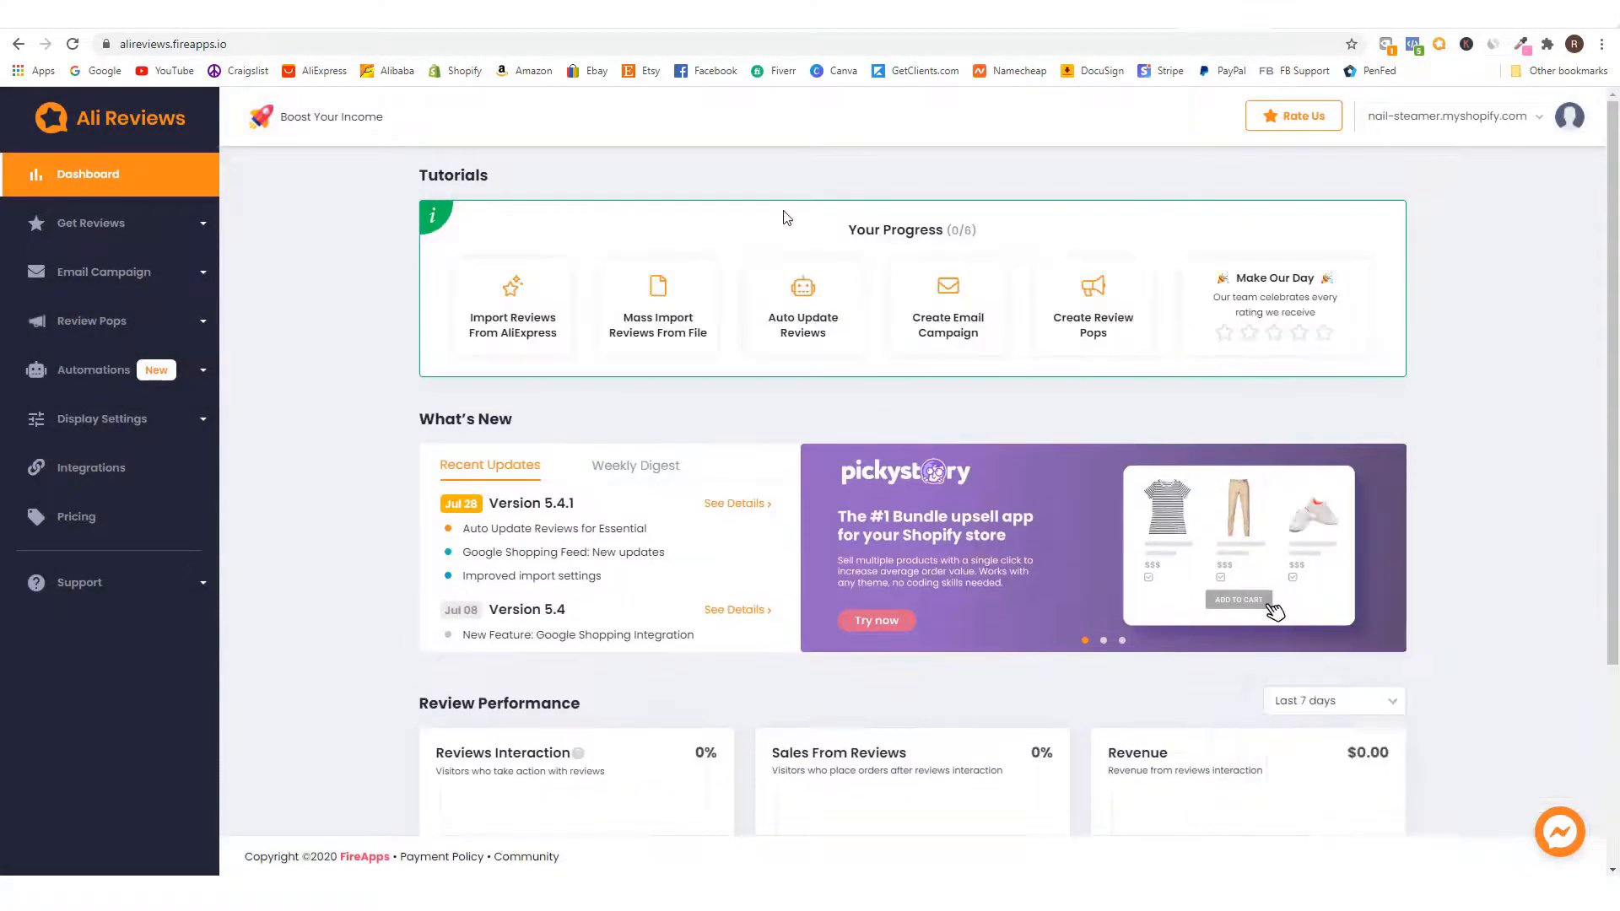
- Start a review import for the Nail Steamer Pro™ product with AliExpress as the source
click(123, 228)
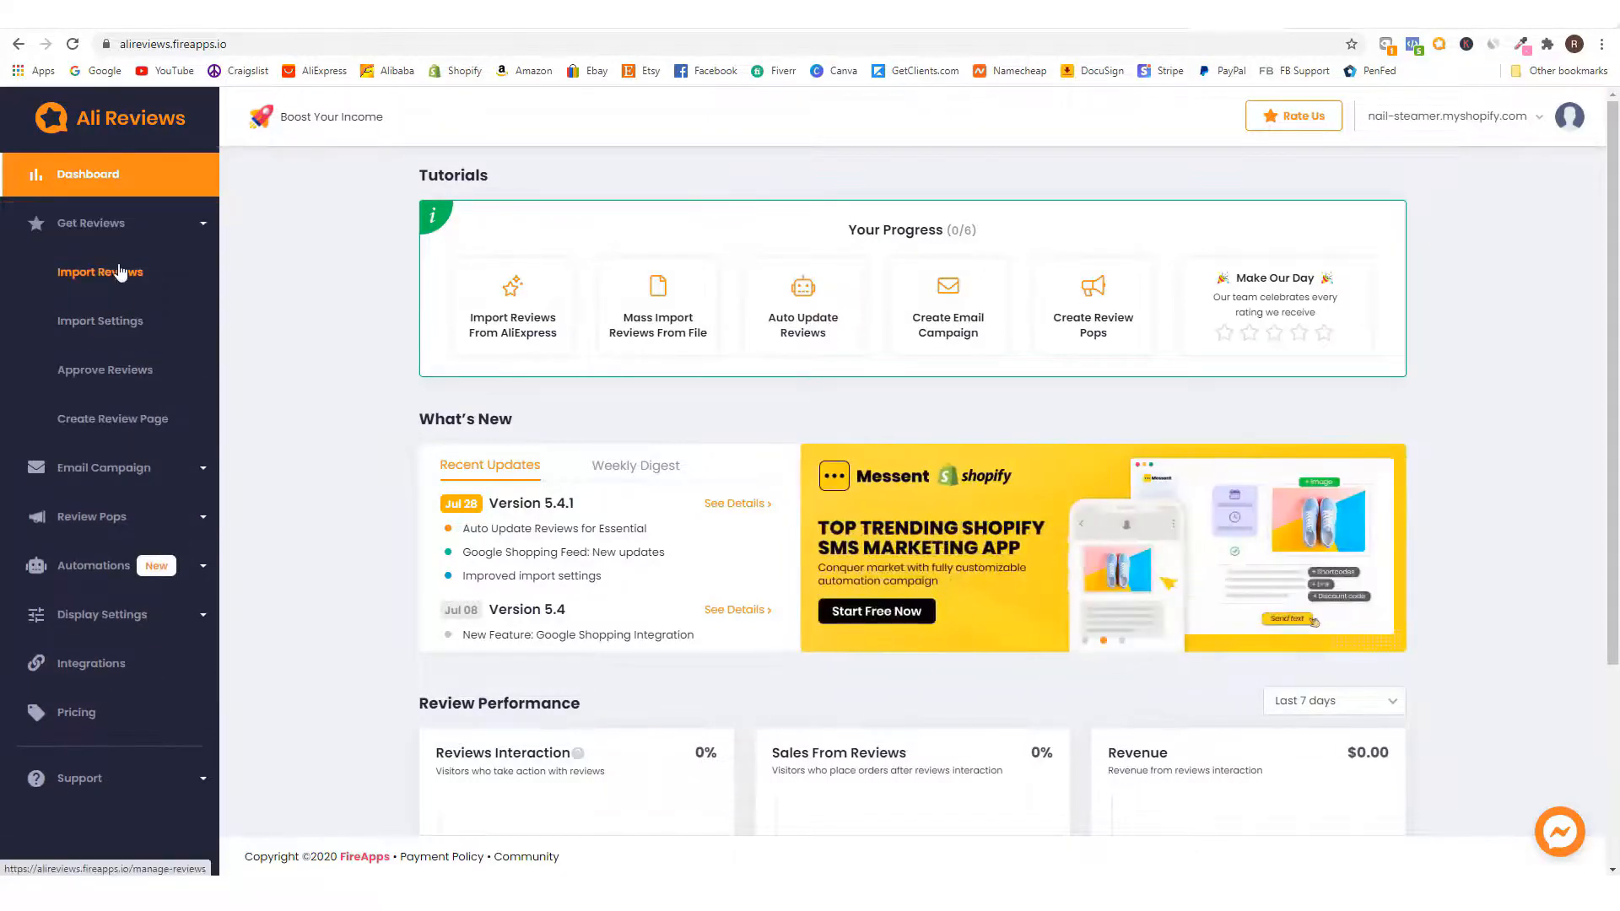
click(120, 271)
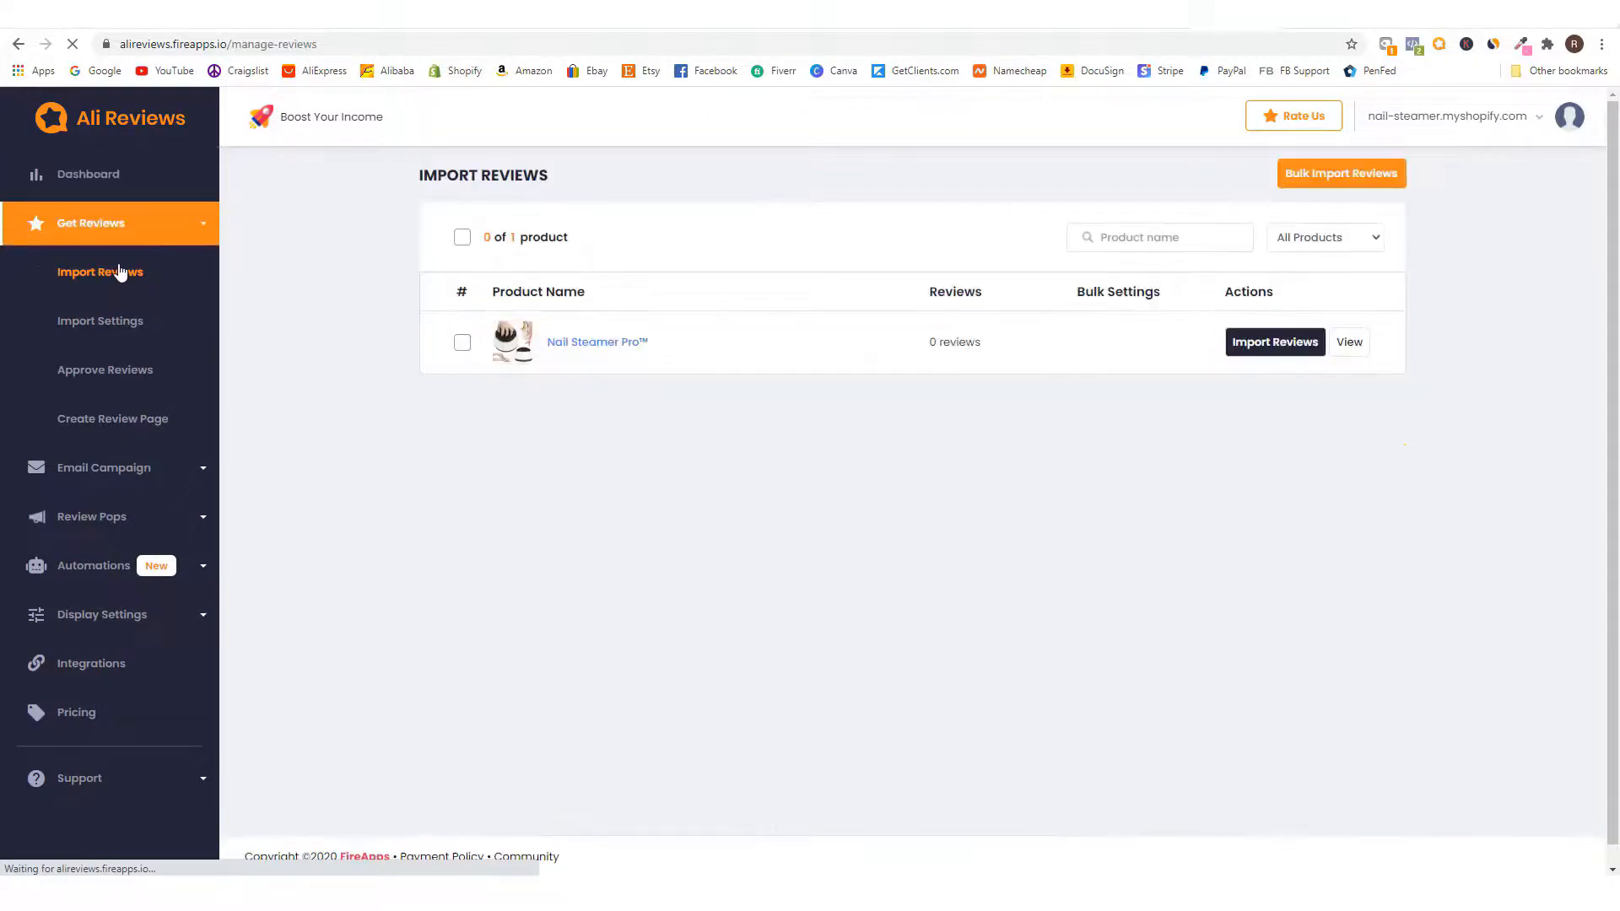
click(1272, 342)
click(1270, 346)
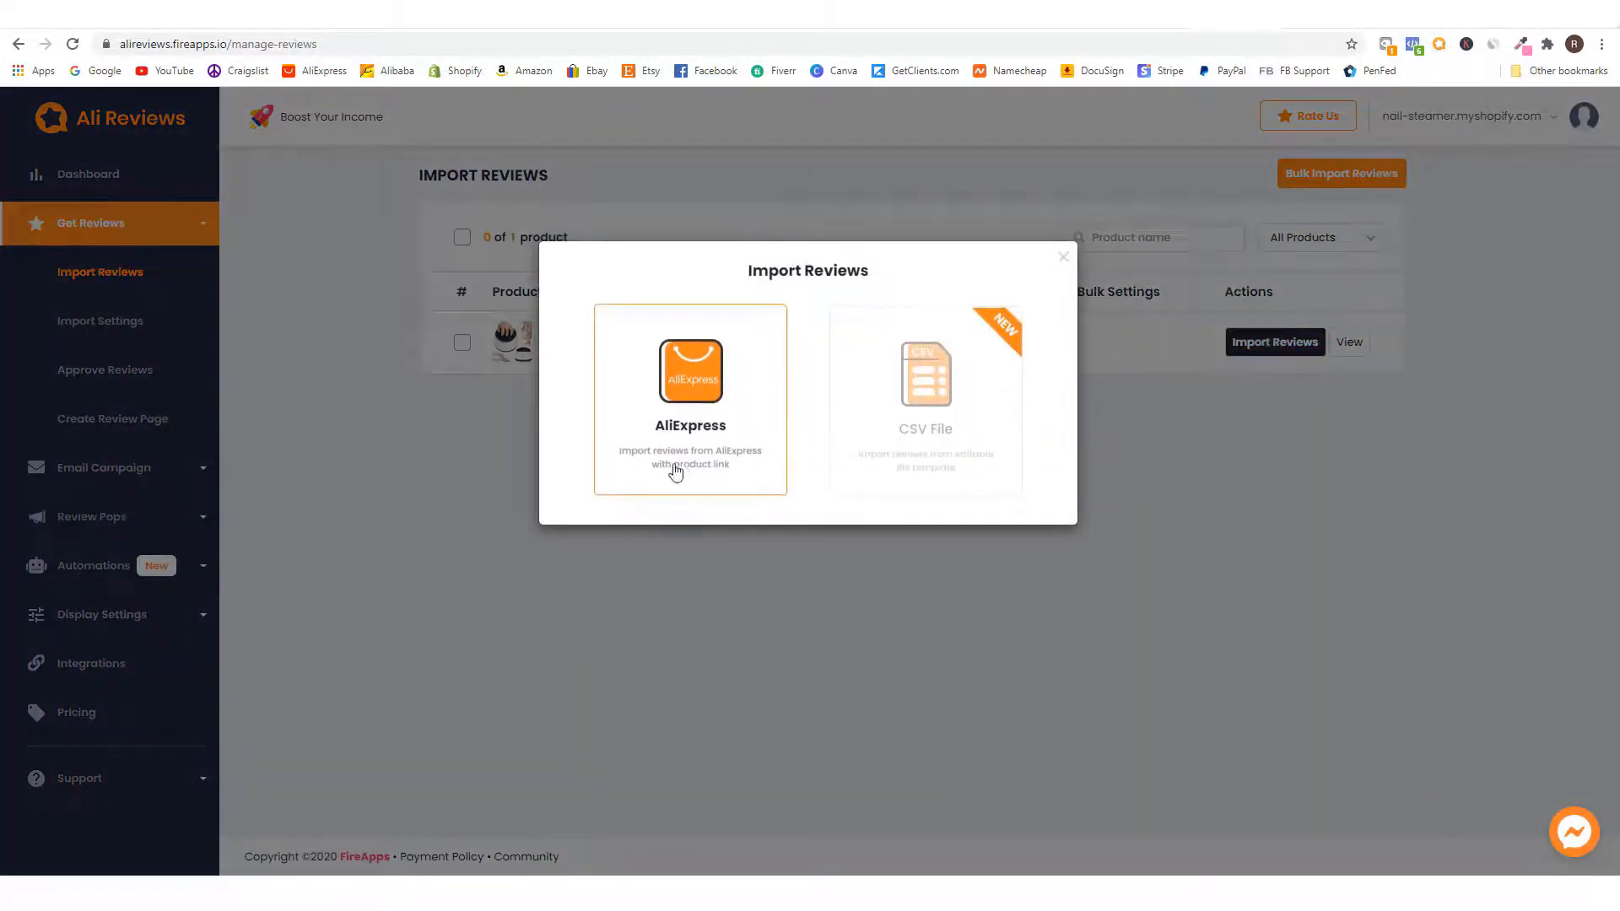
click(700, 467)
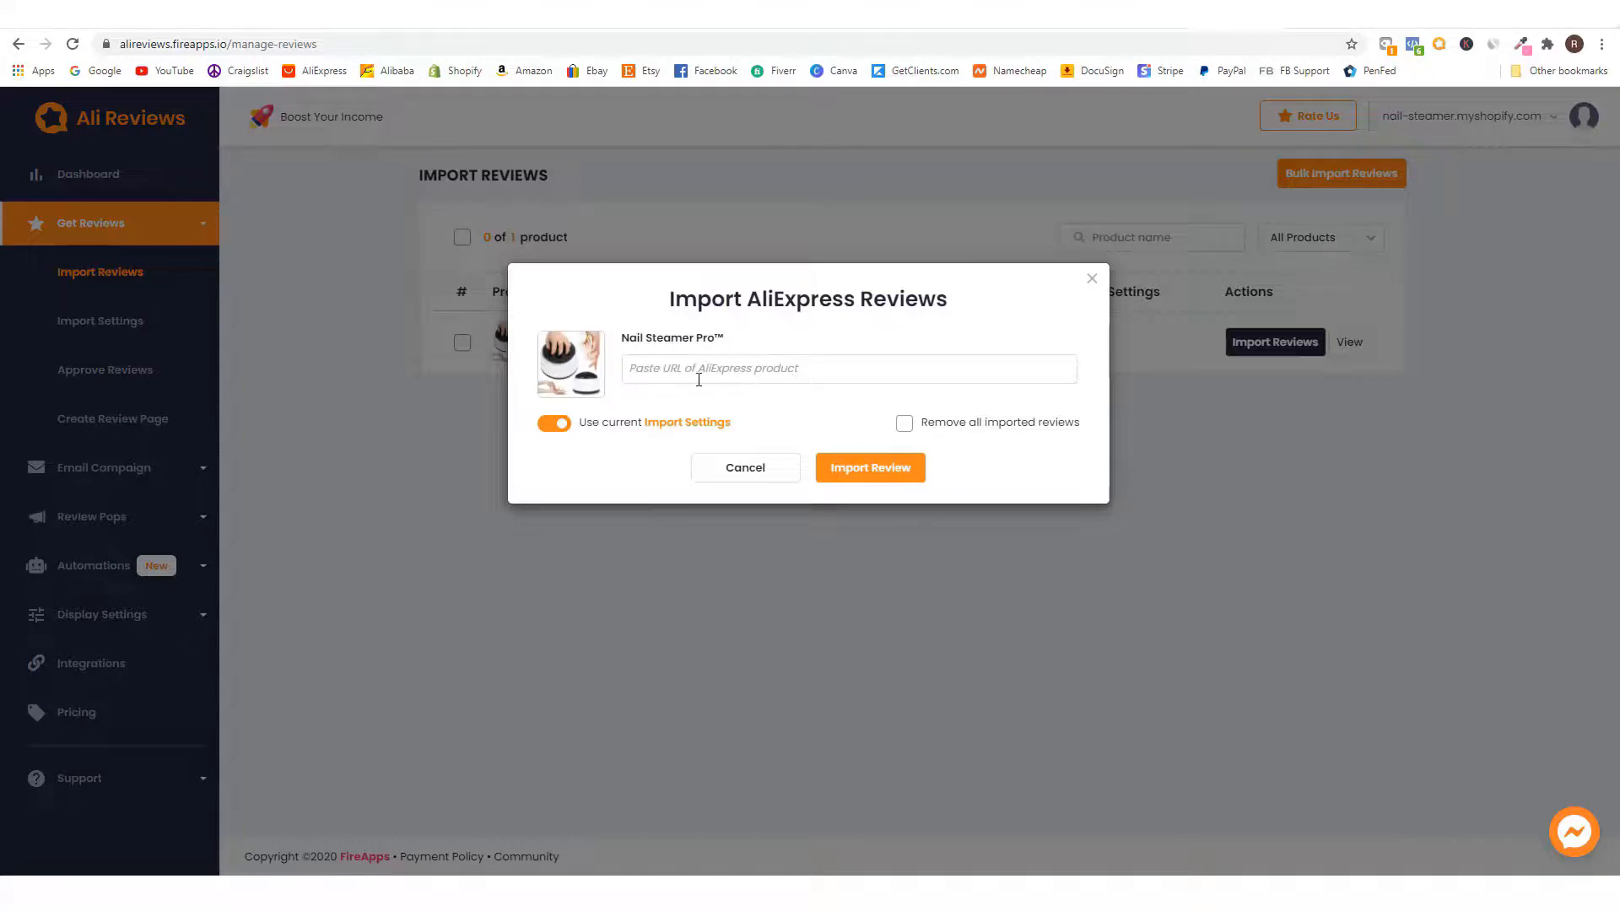
- Copy the web address of the Ravishing Makeup Store's 36W electric nail steamer page on AliExpress
click(390, 17)
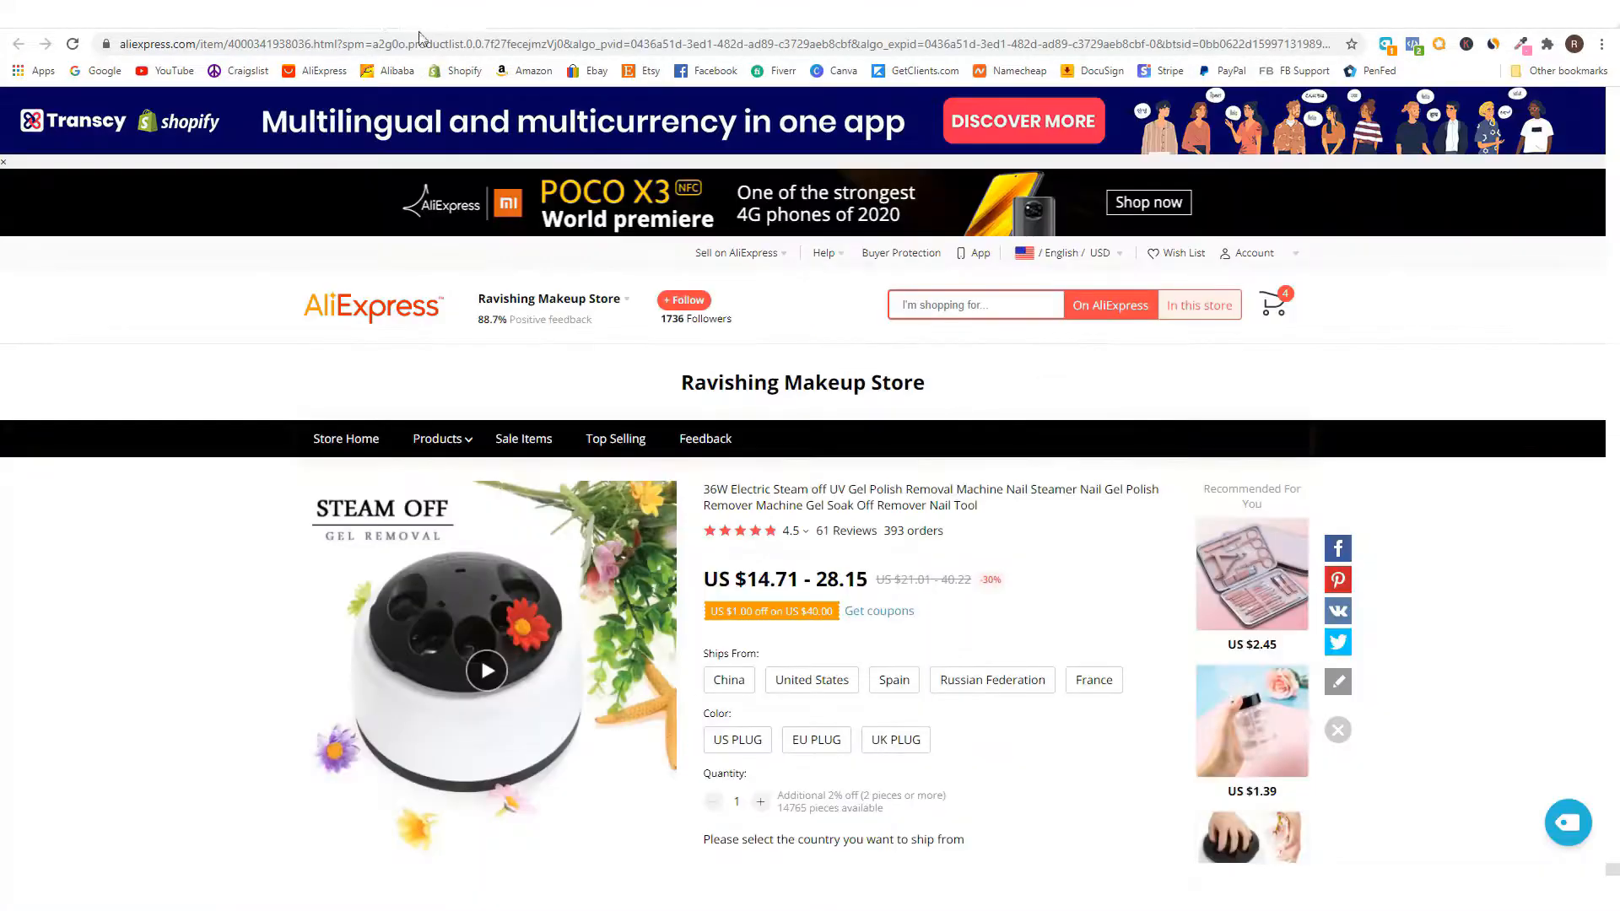
click(372, 25)
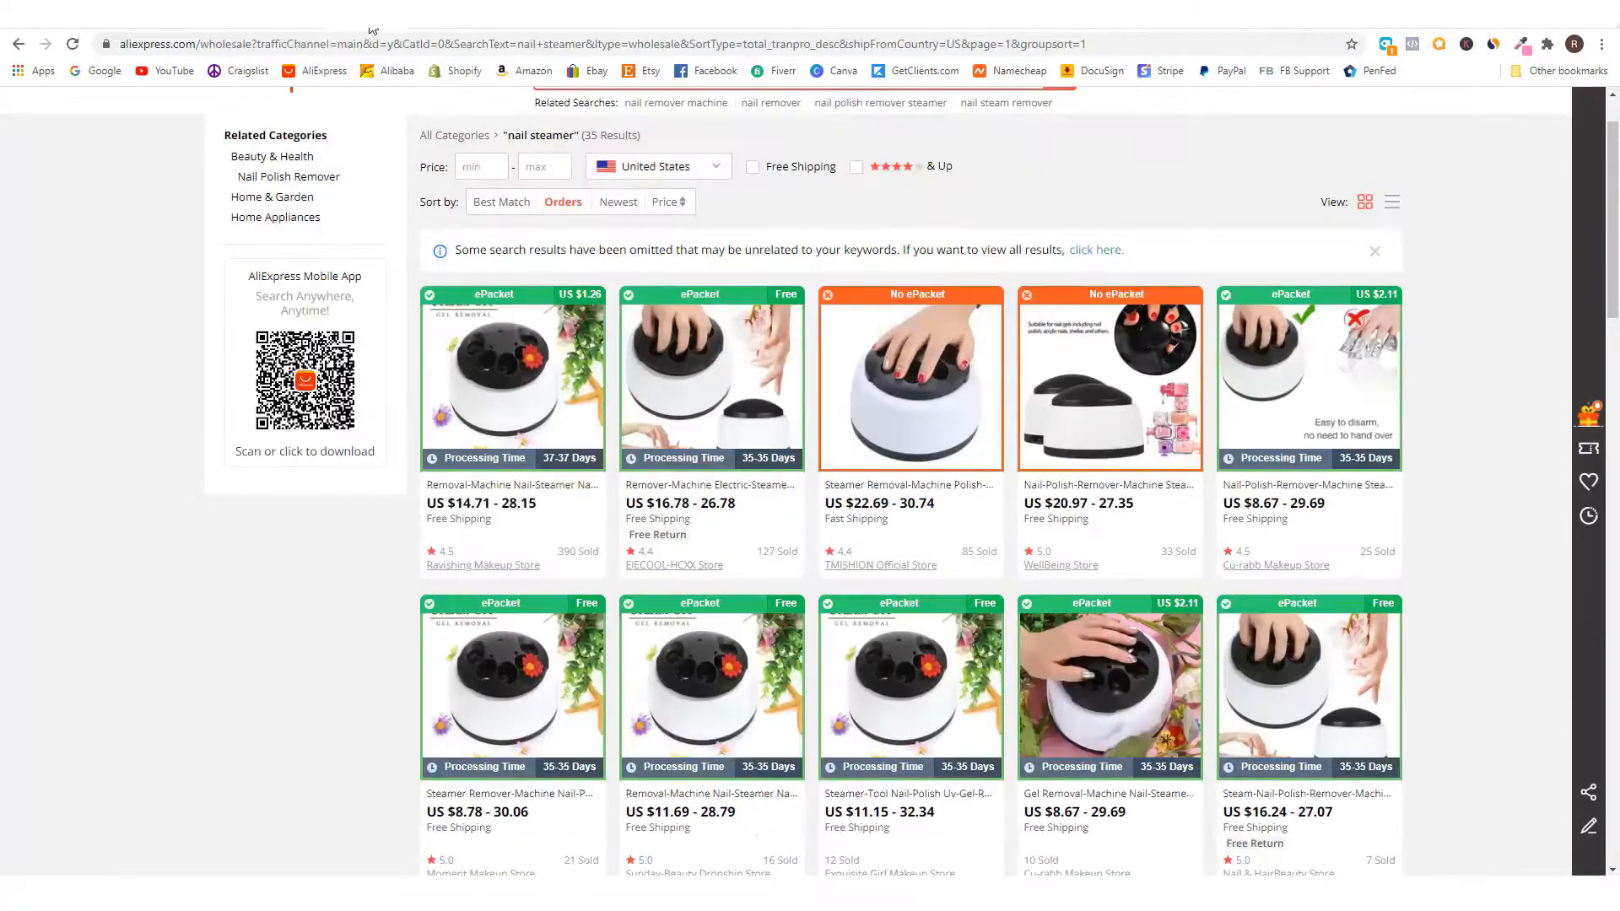
click(508, 19)
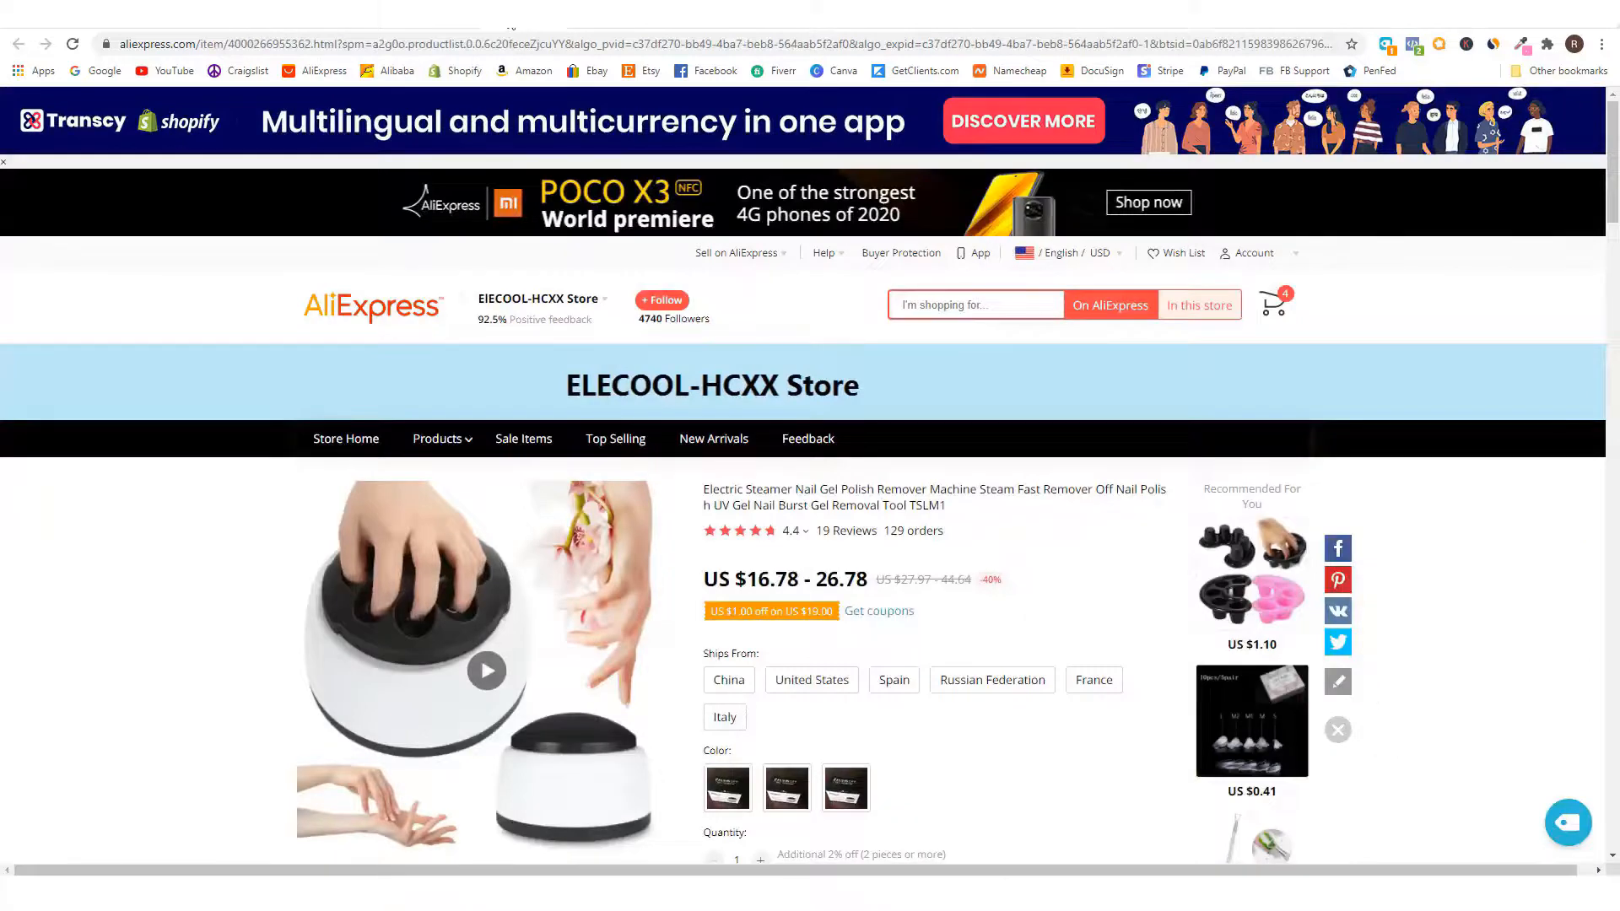
click(443, 19)
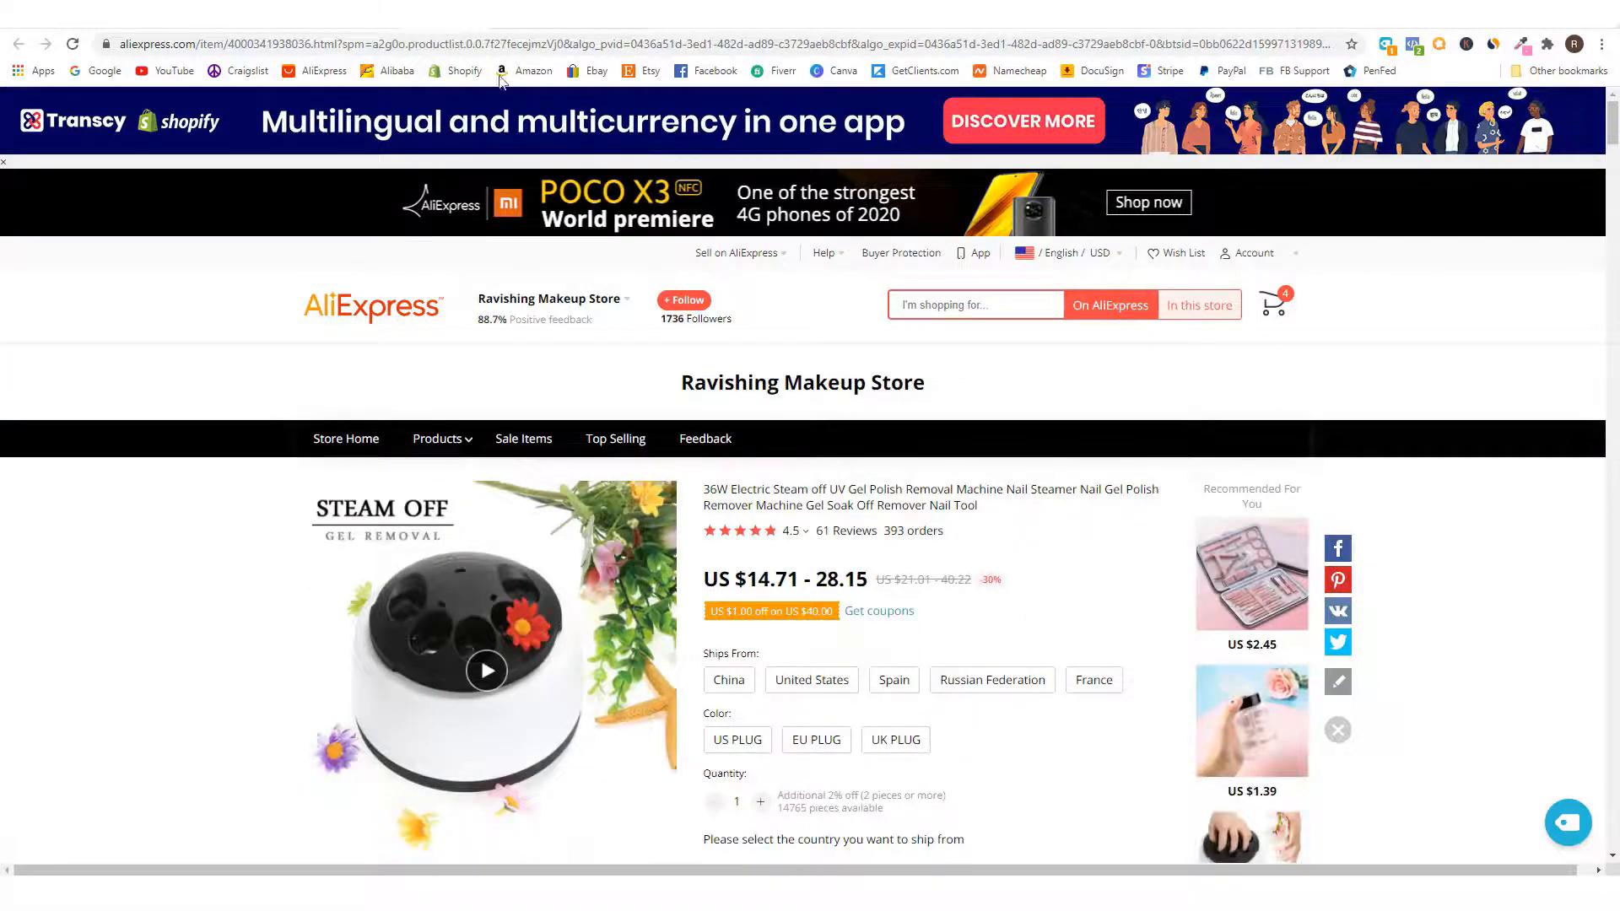
click(676, 44)
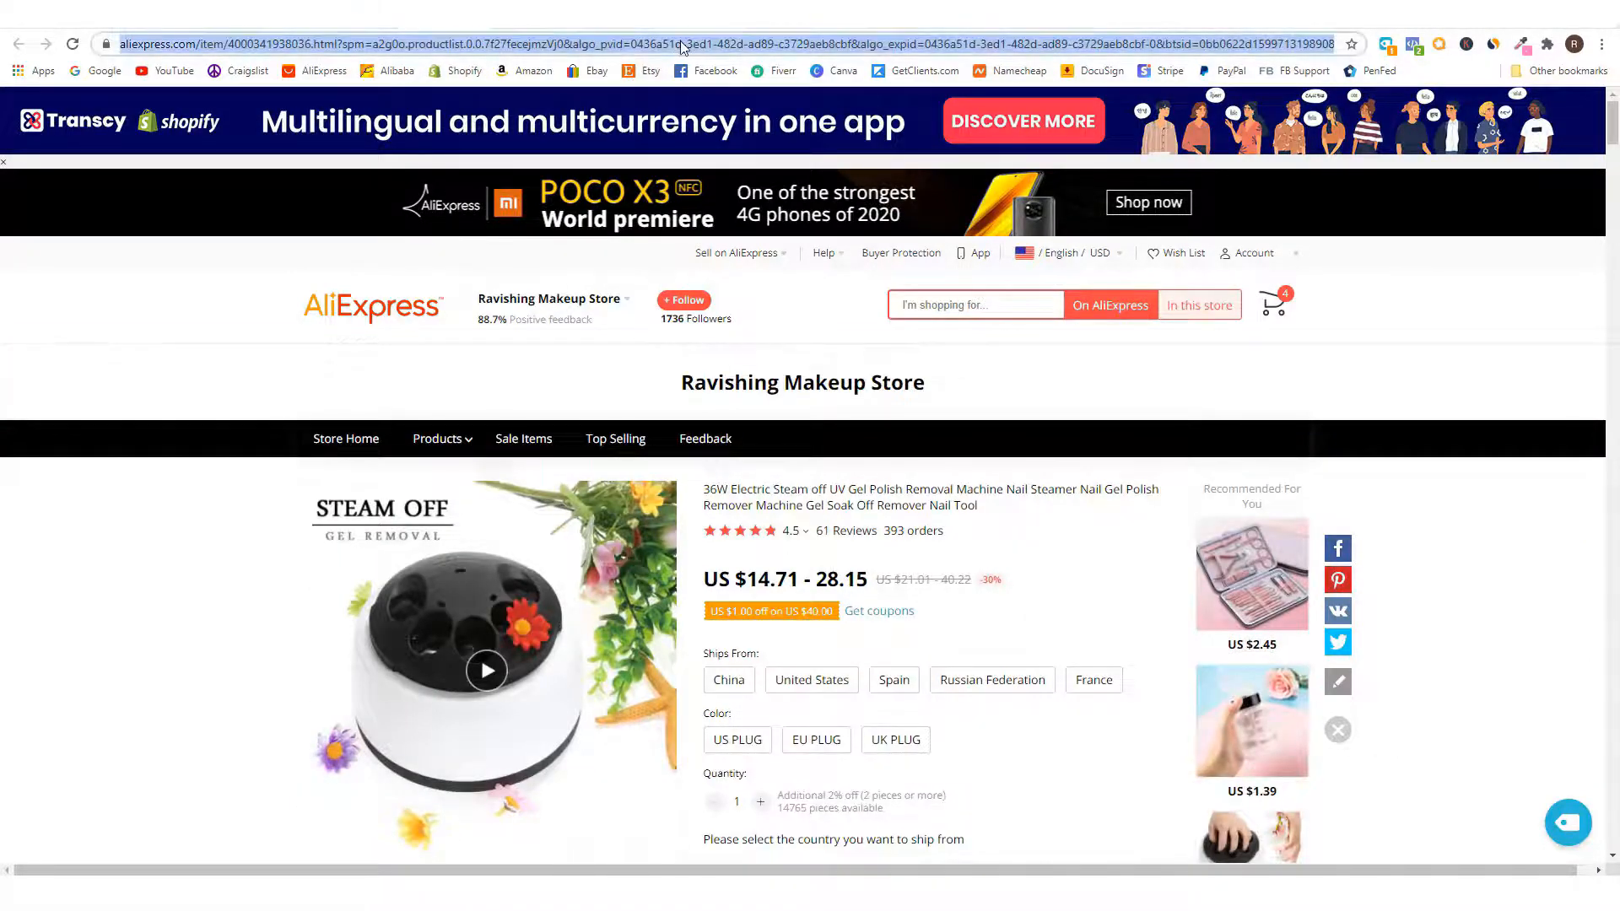
right_click(678, 44)
click(747, 133)
- Paste the copied AliExpress product URL into the Nail Steamer Pro™ import form and import the reviews
click(1227, 18)
right_click(716, 364)
click(758, 497)
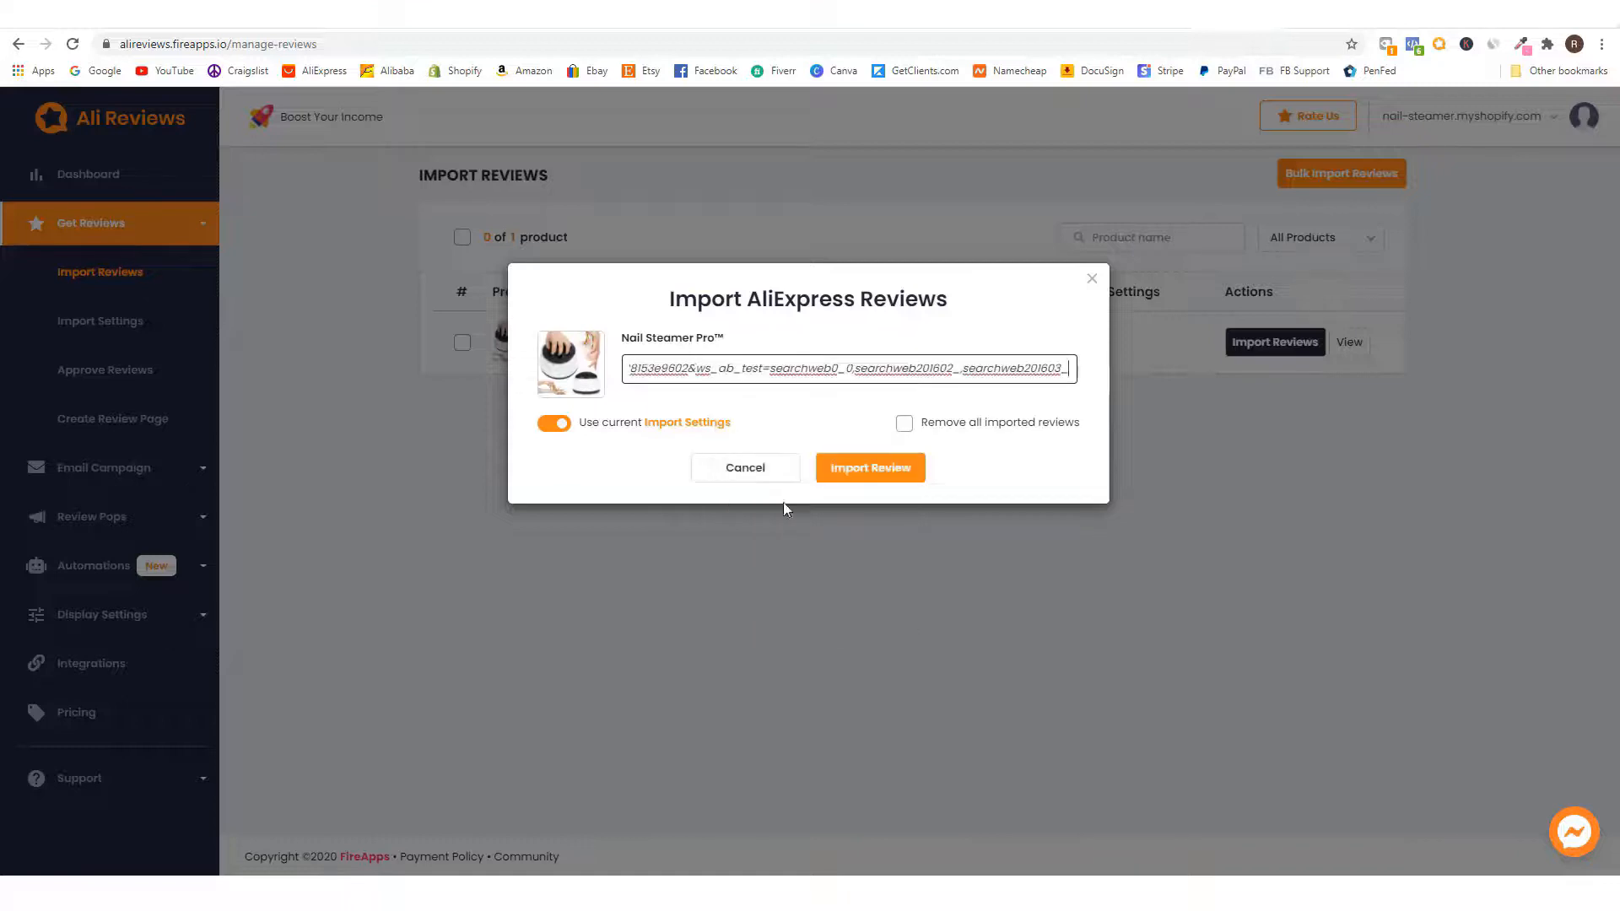
click(880, 478)
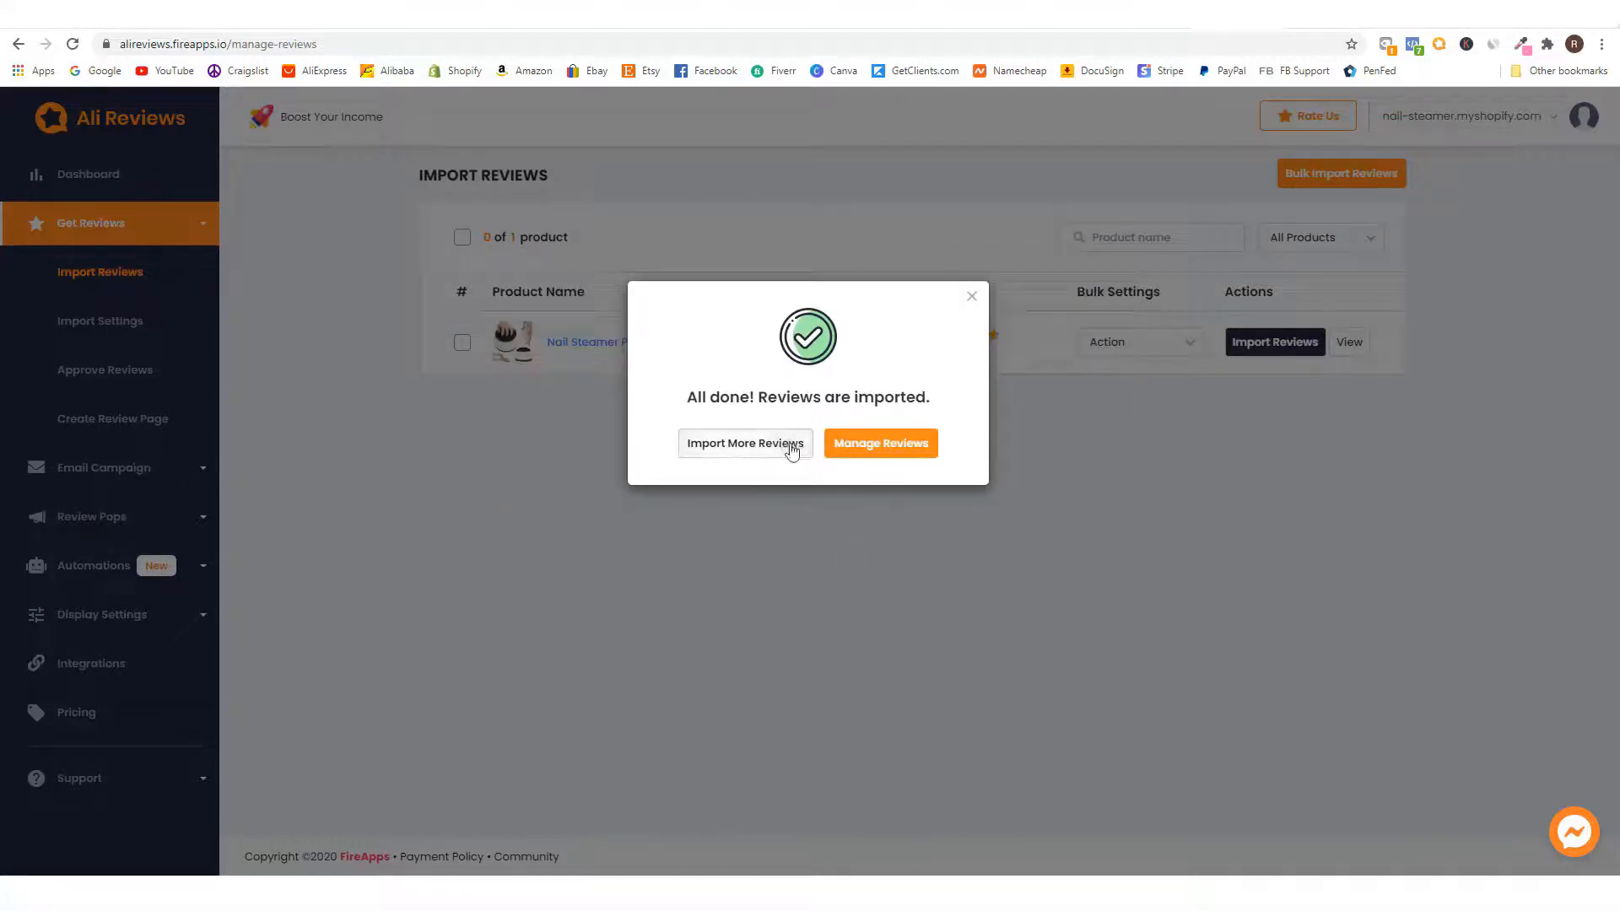
- Look through both pages of imported Nail Steamer Pro™ reviews, checking their ratings, content, photos and dates
click(879, 452)
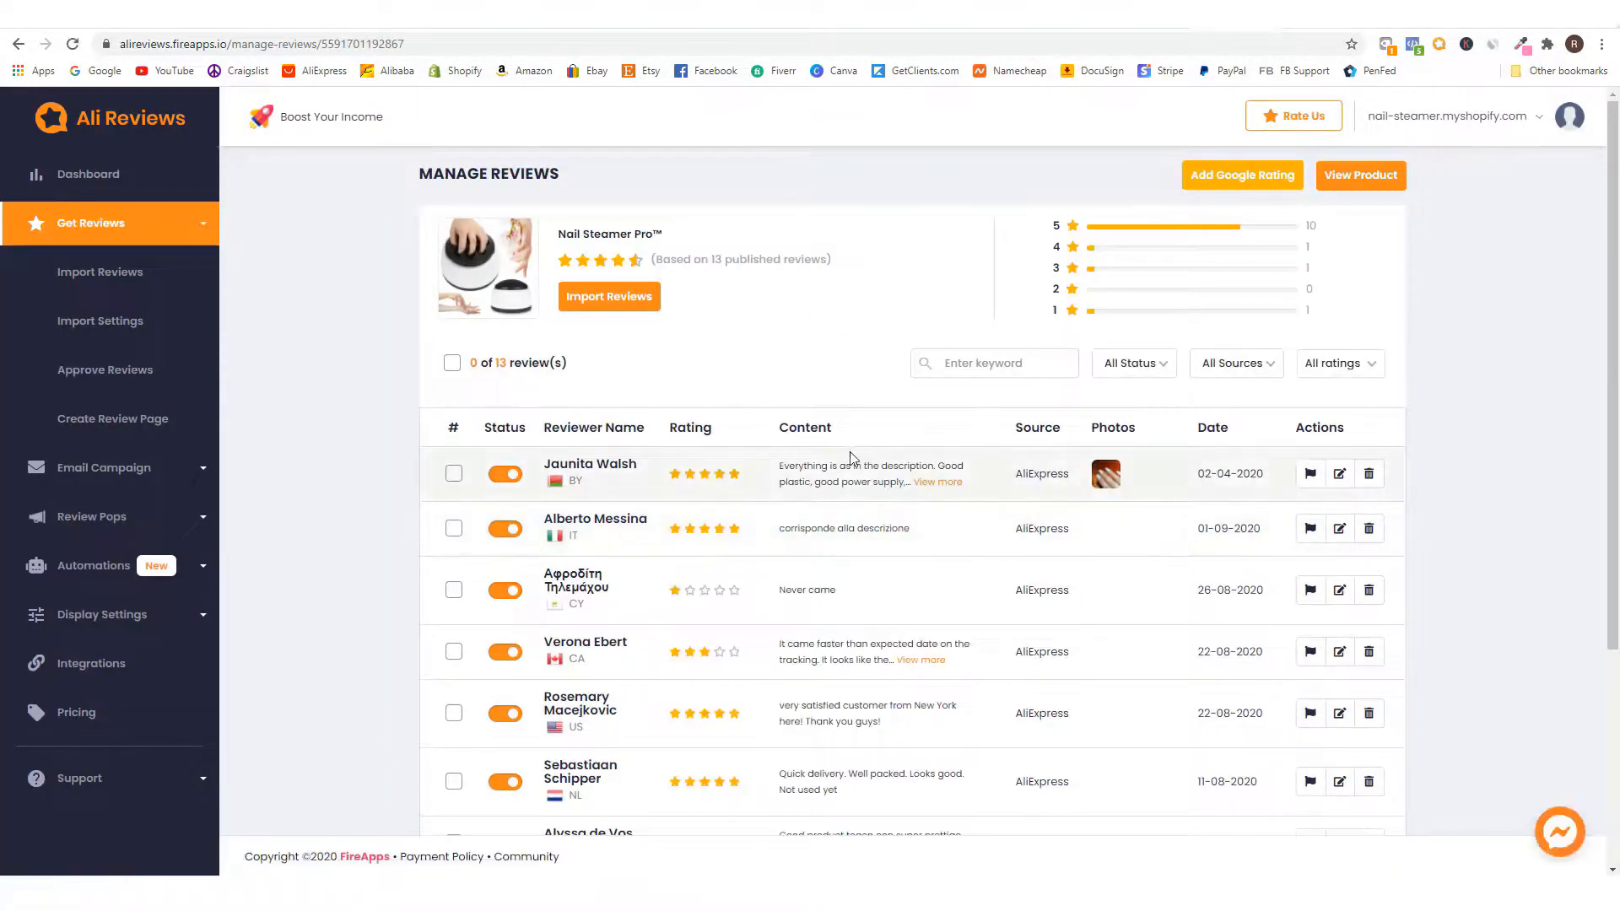
scroll(854, 458, down, 4)
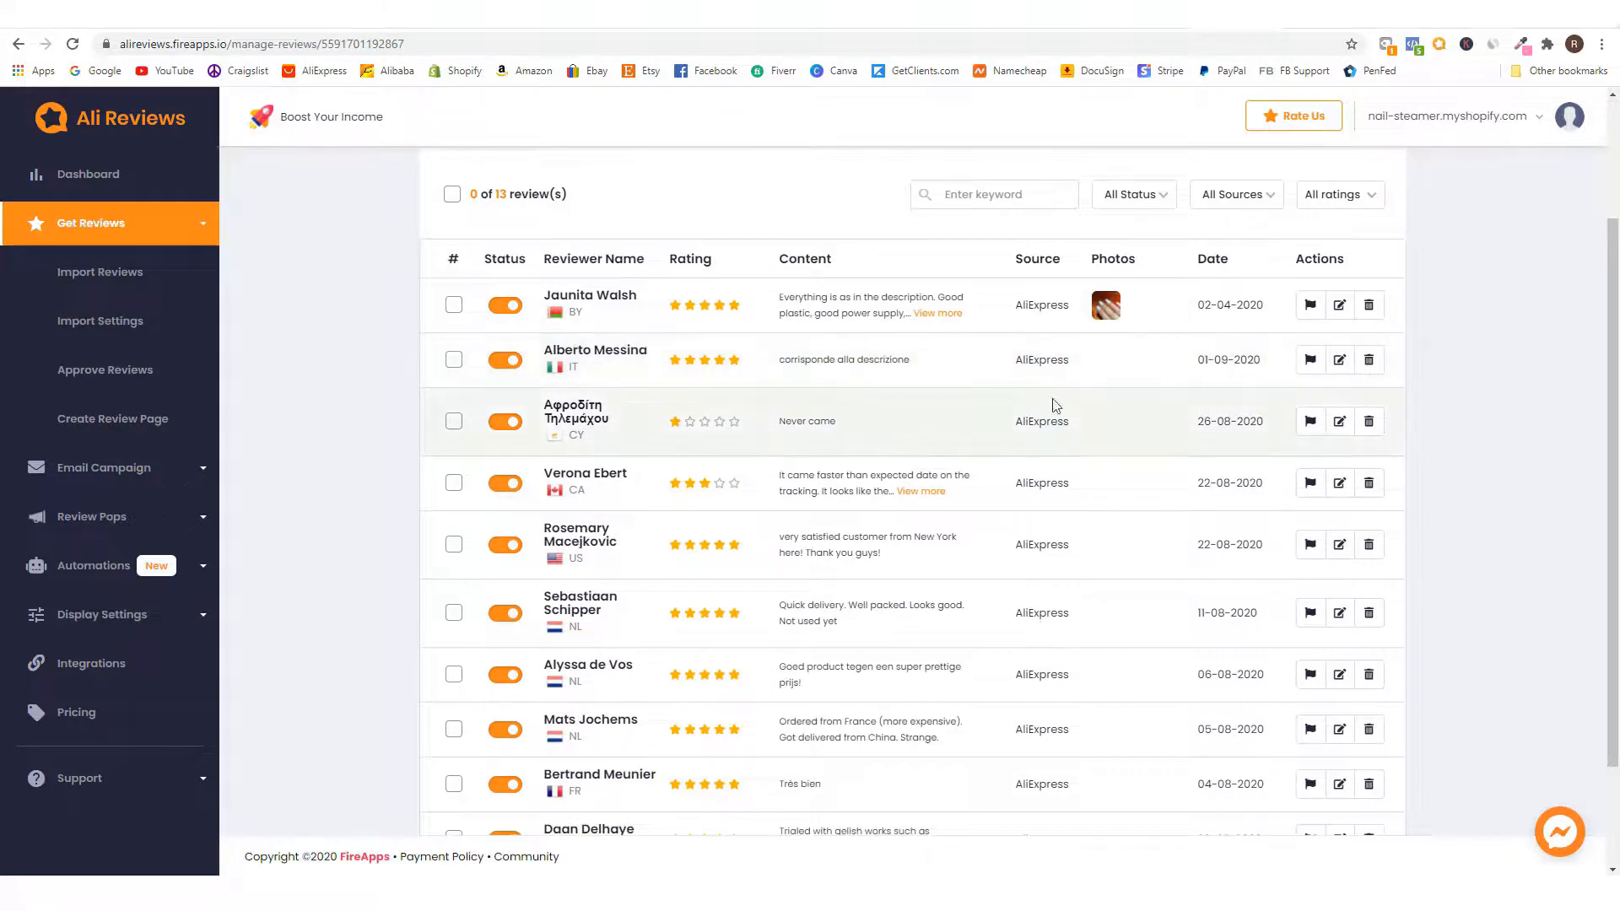
scroll(1014, 510, up, 4)
scroll(934, 440, down, 2)
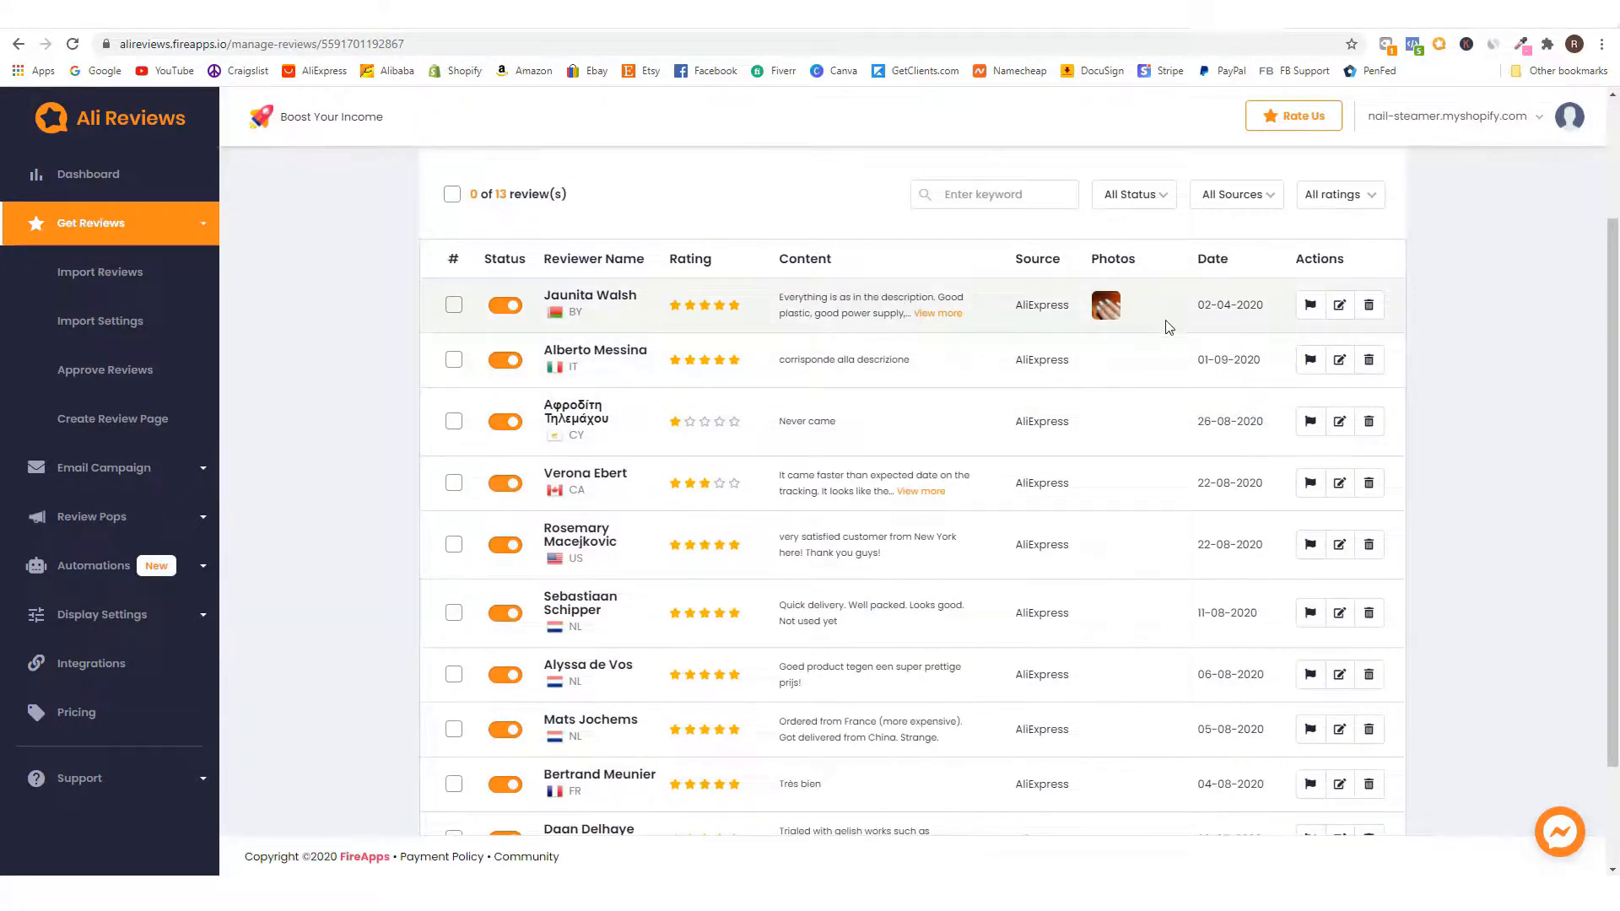
scroll(925, 499, down, 1)
scroll(987, 589, up, 3)
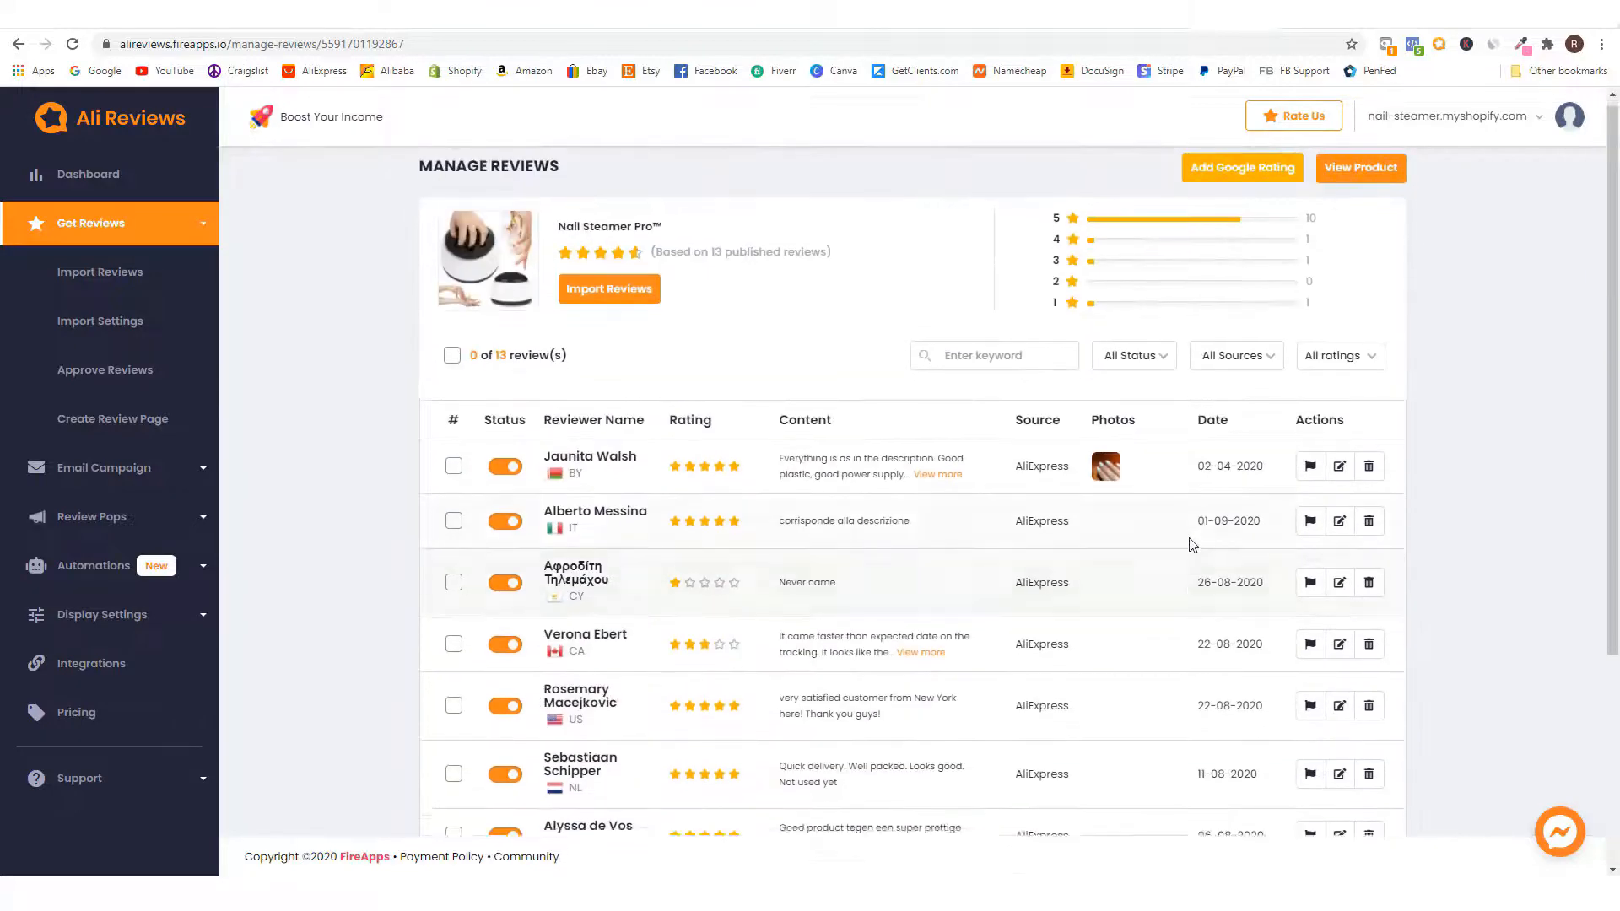
scroll(1192, 546, down, 2)
scroll(1204, 524, down, 2)
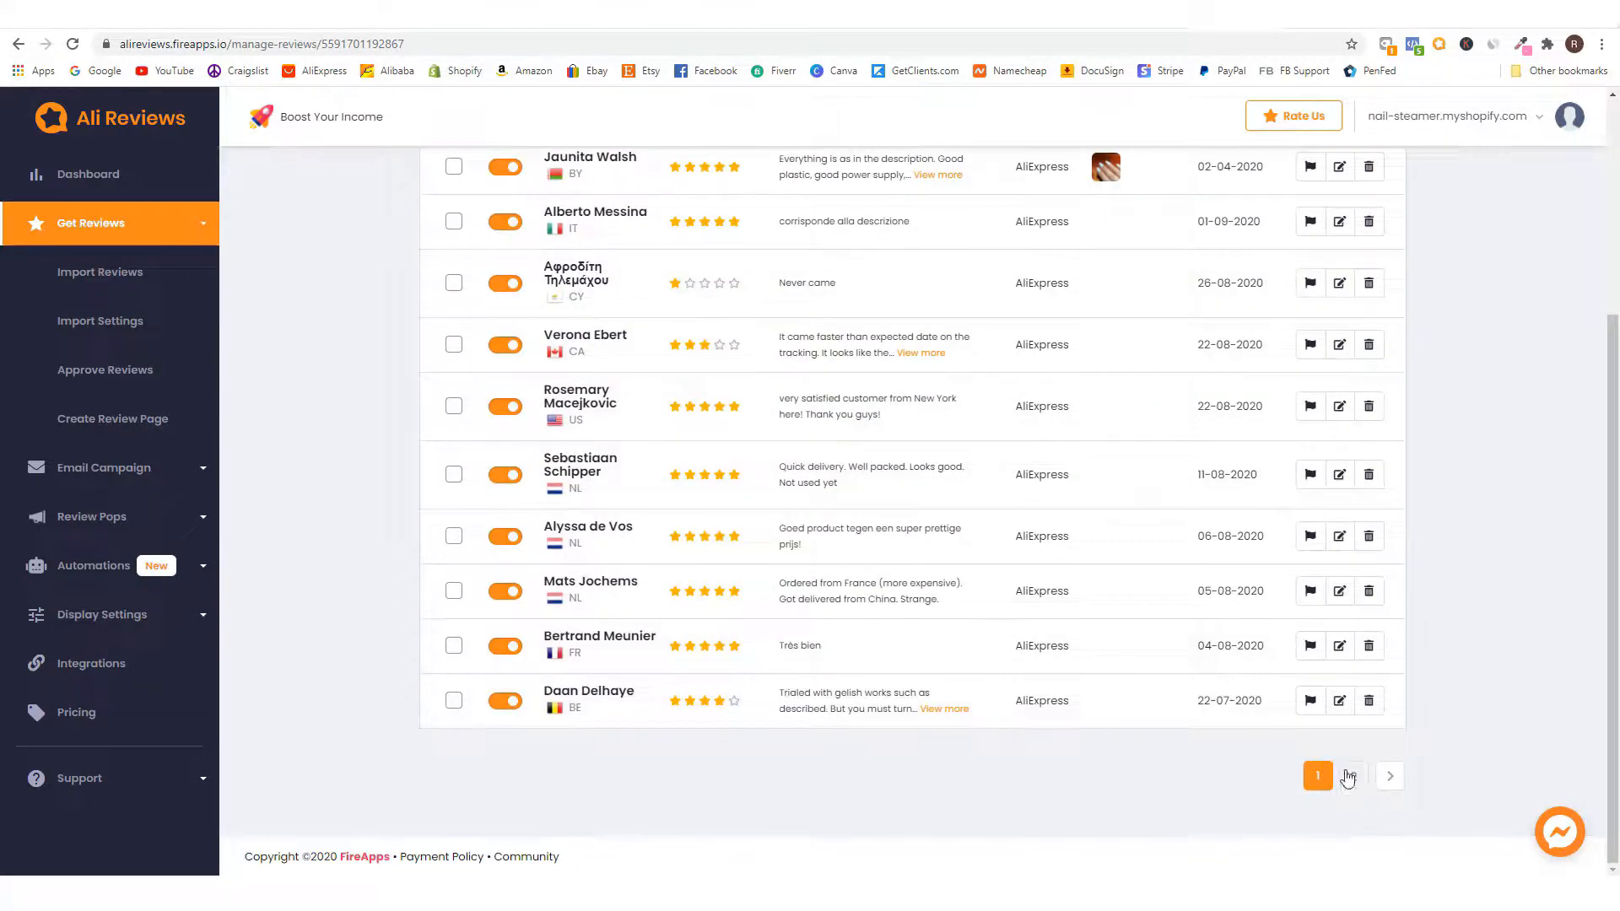
click(1347, 775)
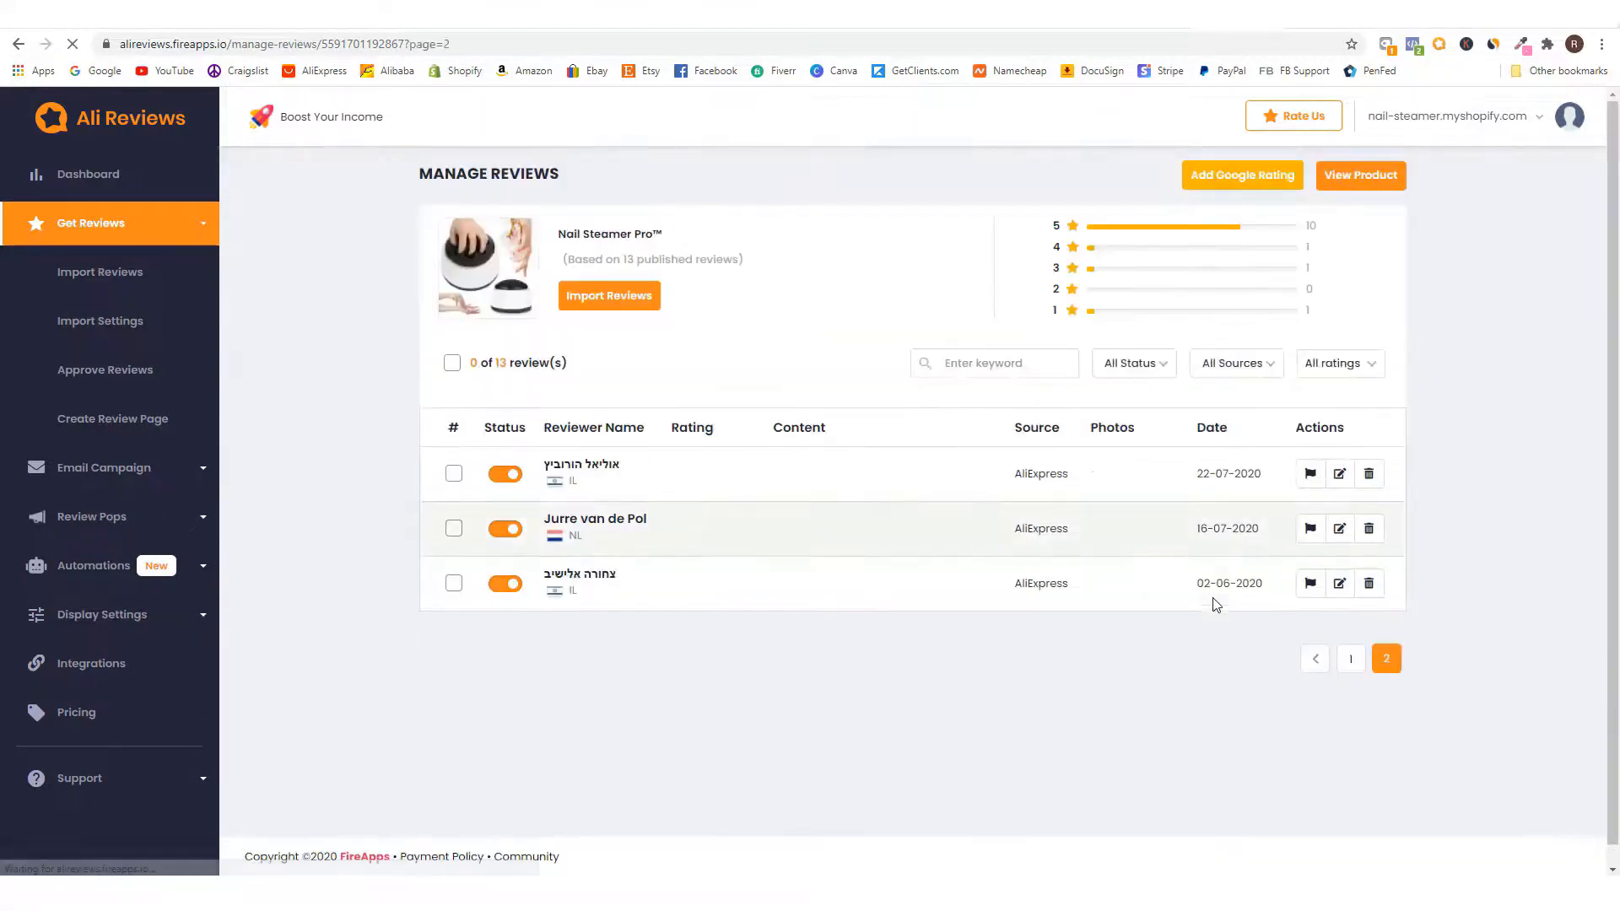
click(1307, 658)
scroll(806, 473, down, 4)
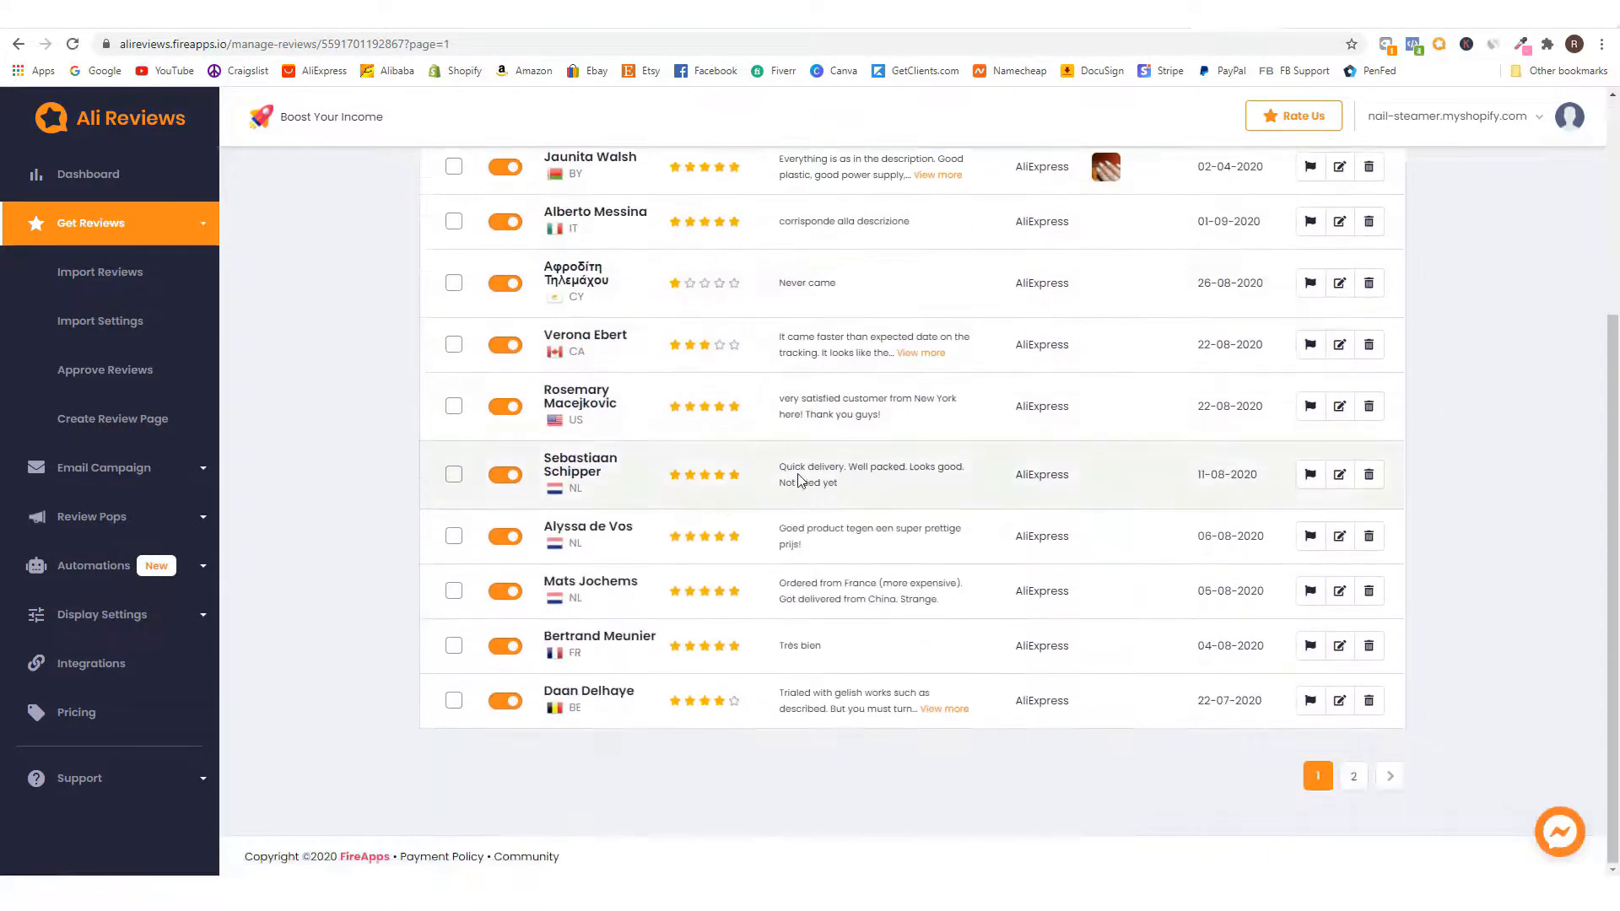
scroll(806, 473, up, 4)
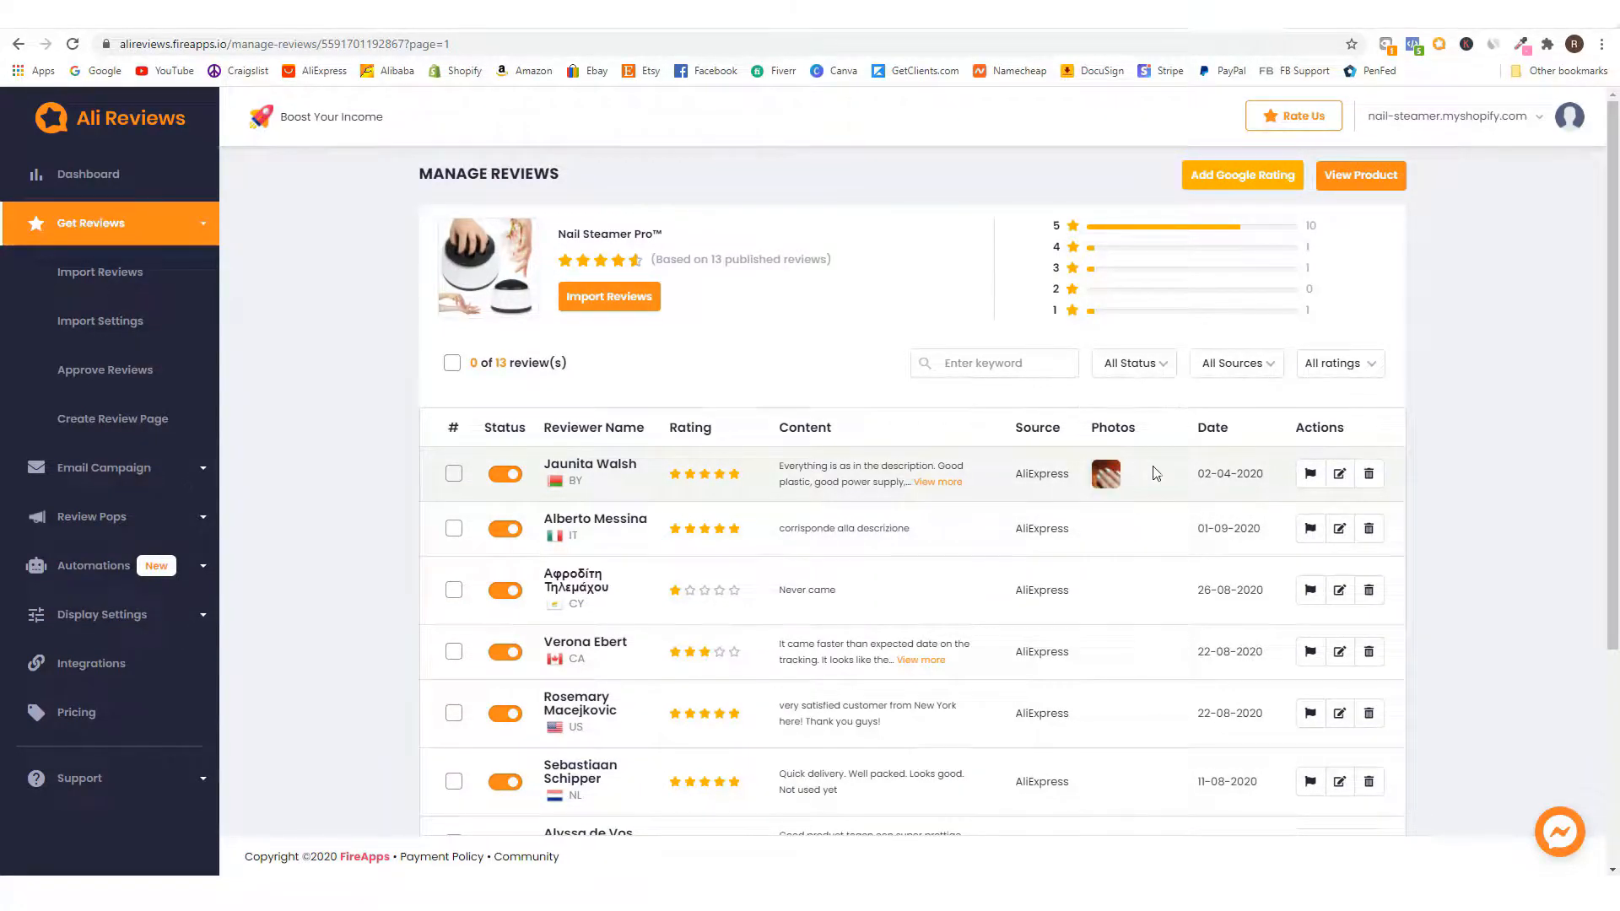
- In the first listed Nail Steamer Pro™ review, replace the reviewer name with a first name and last initial and set the country to United States
click(1341, 479)
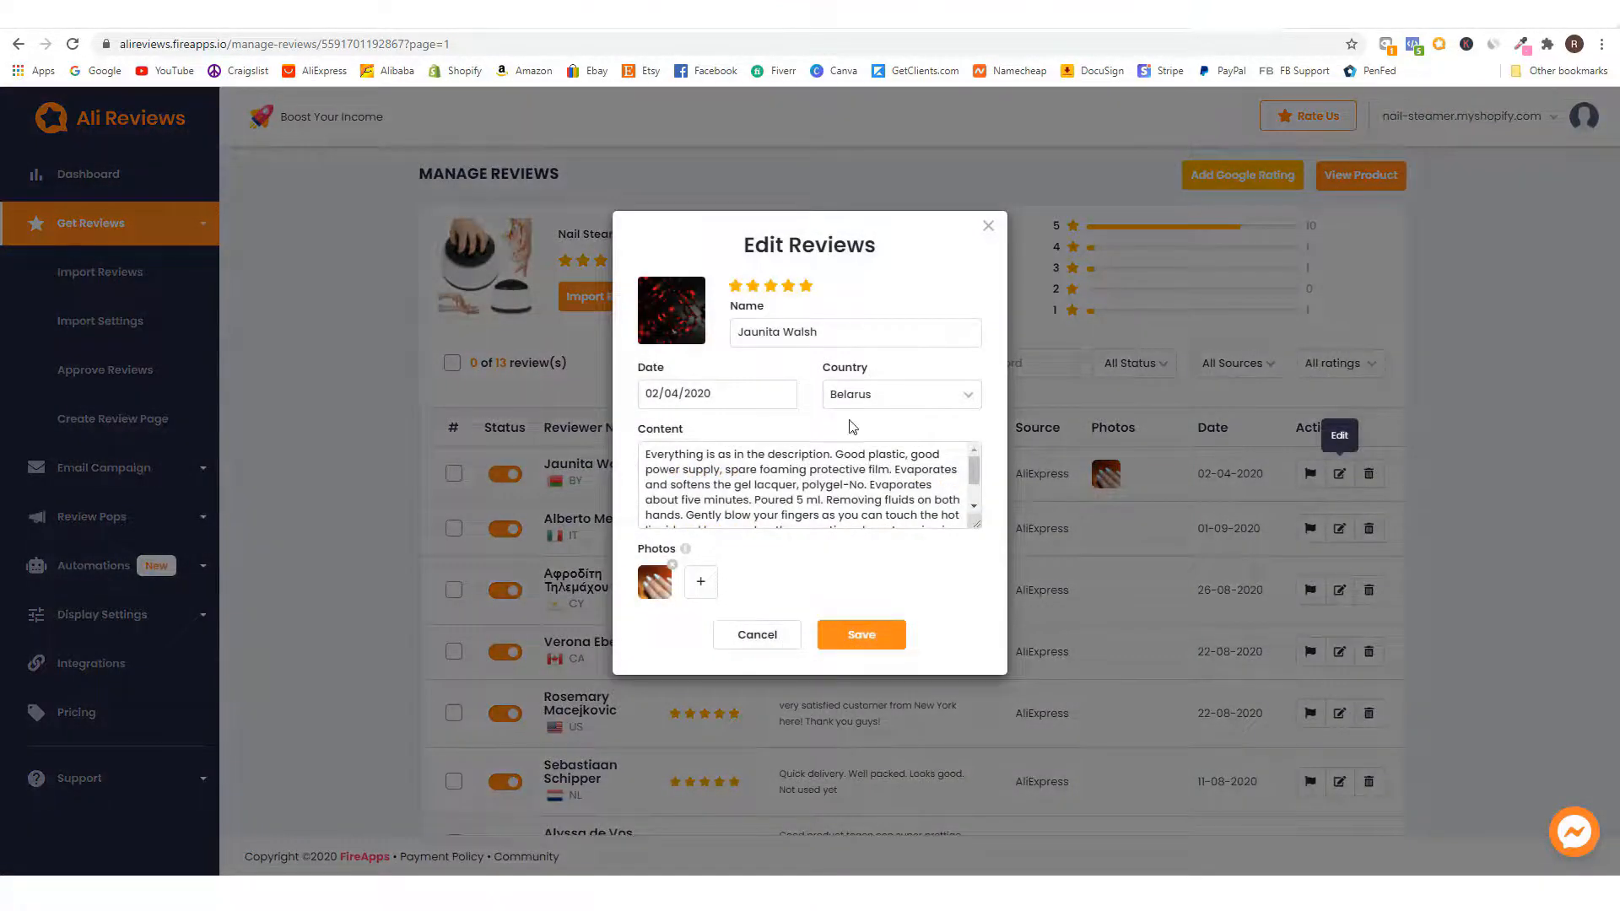
triple_click(828, 332)
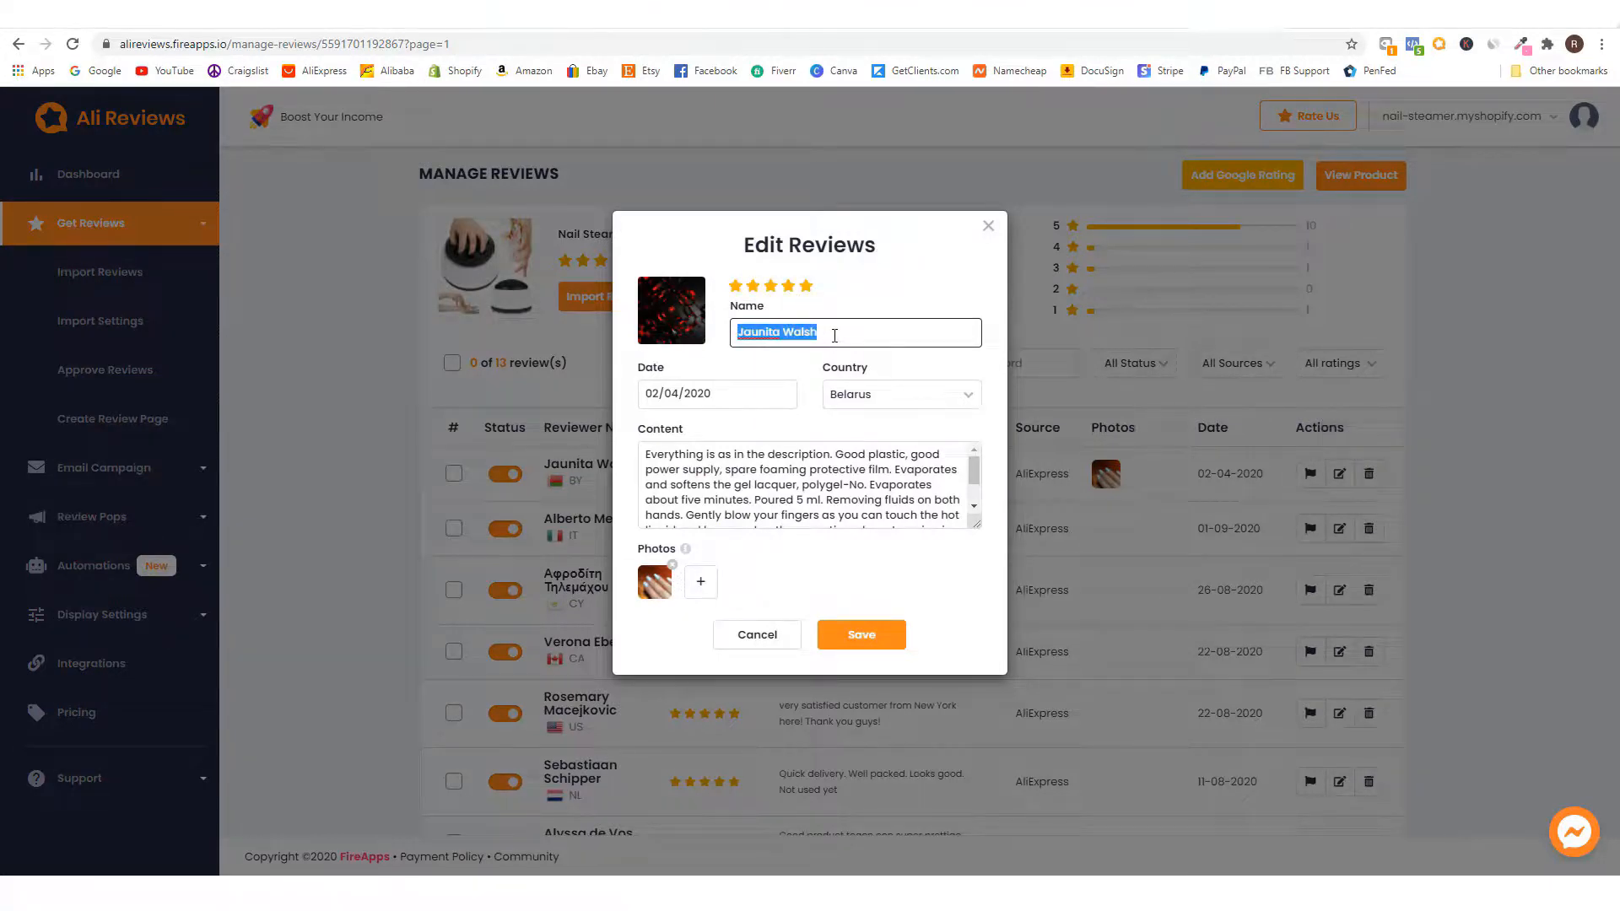
text(Jenny W.)
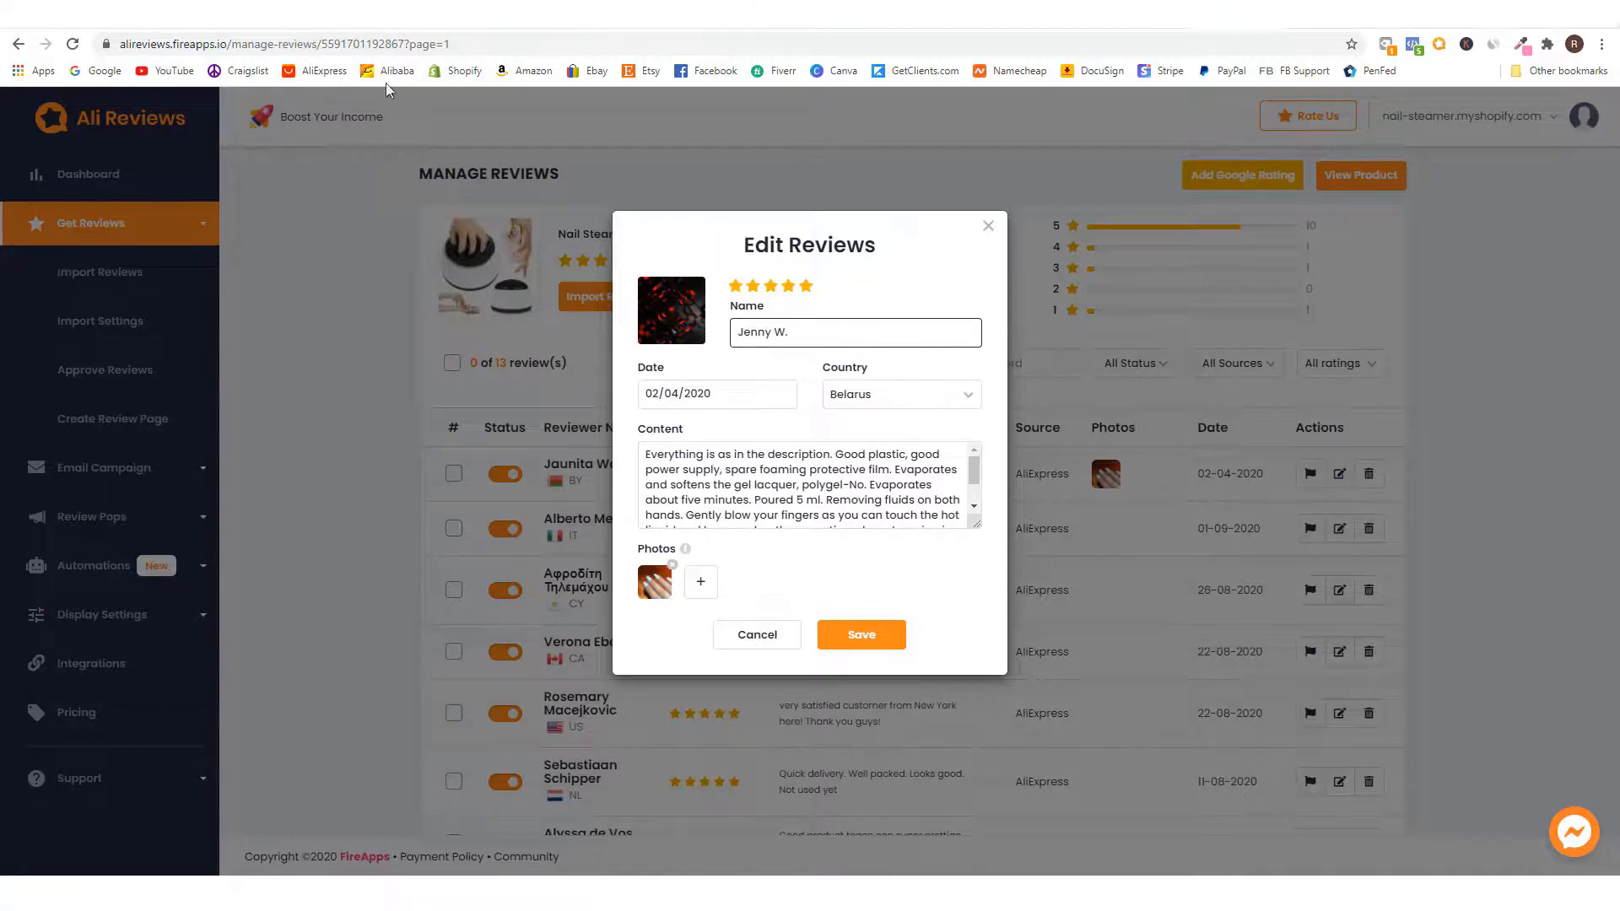
click(886, 405)
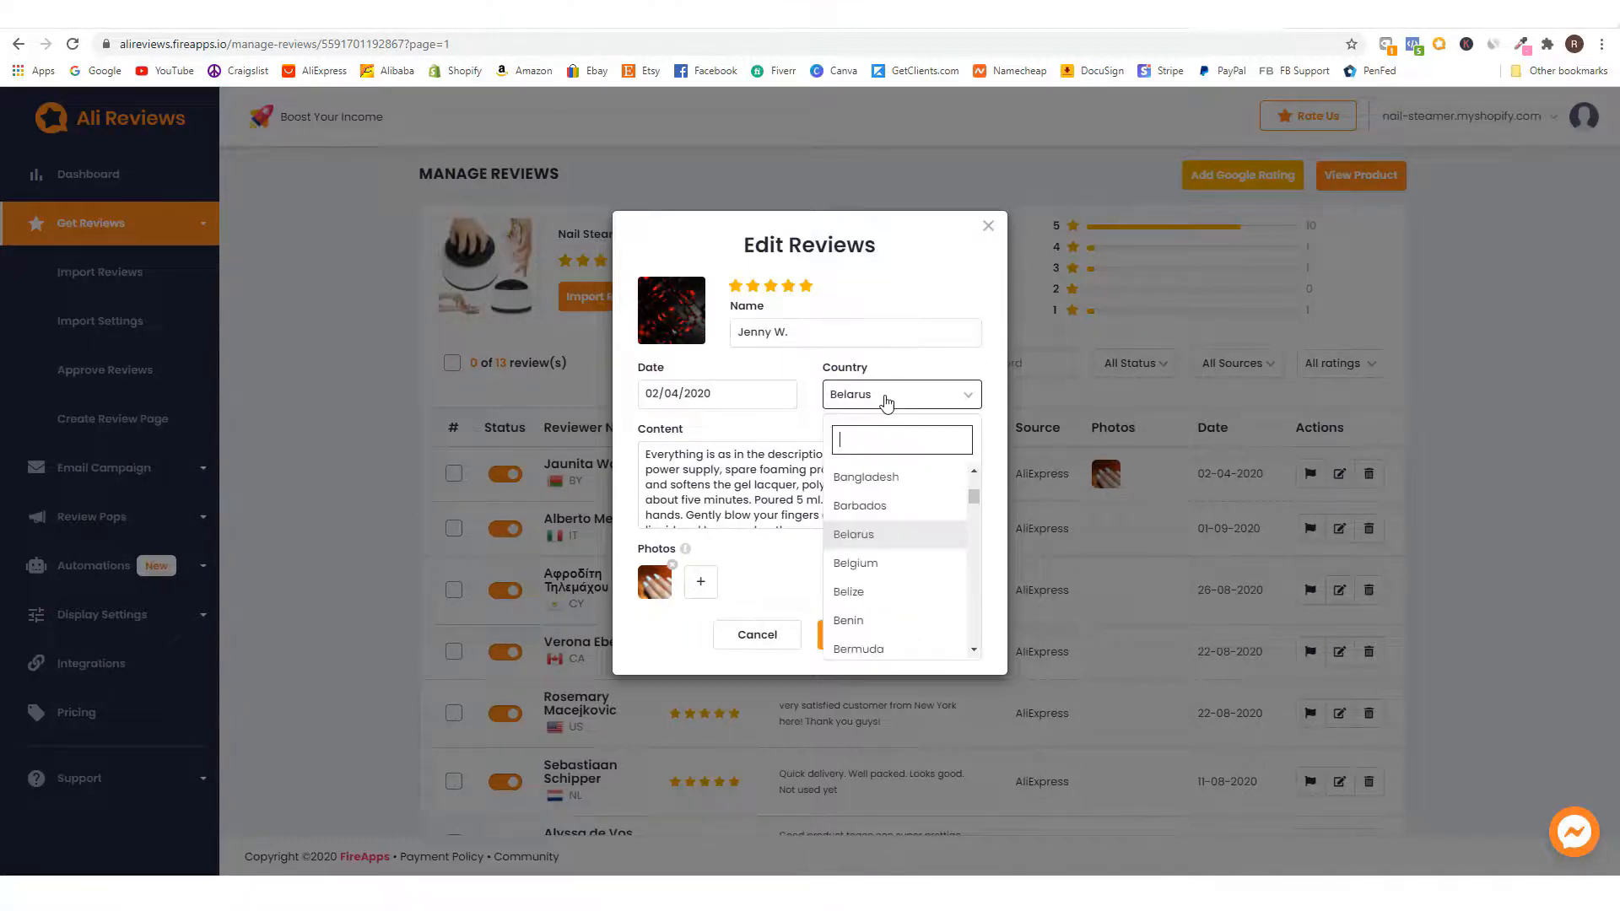
text(unite)
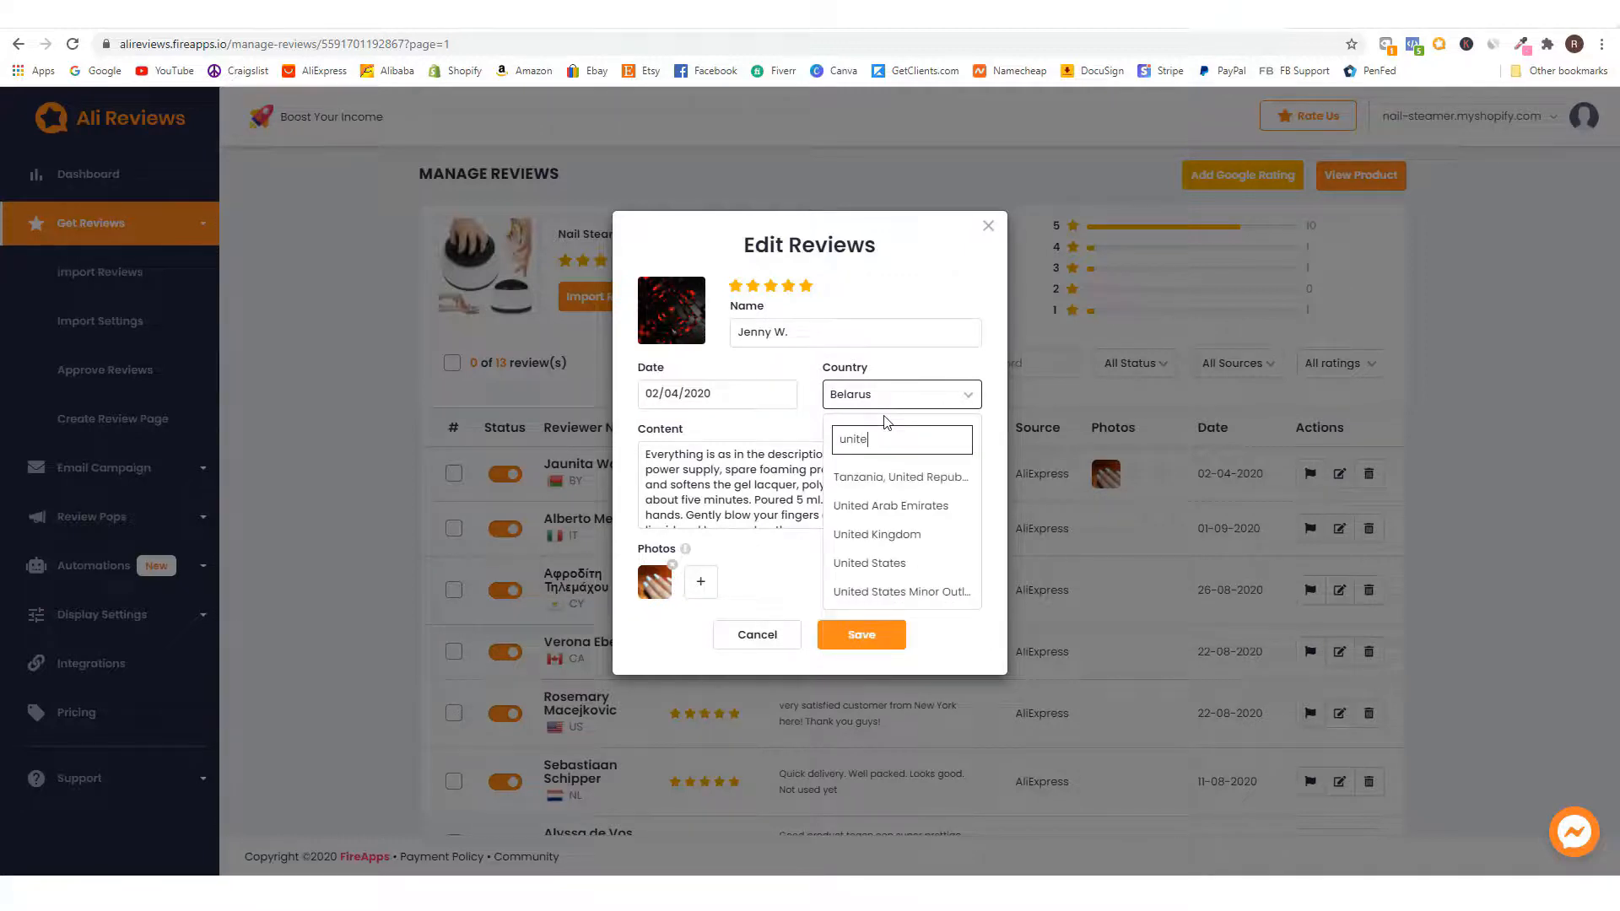
click(928, 563)
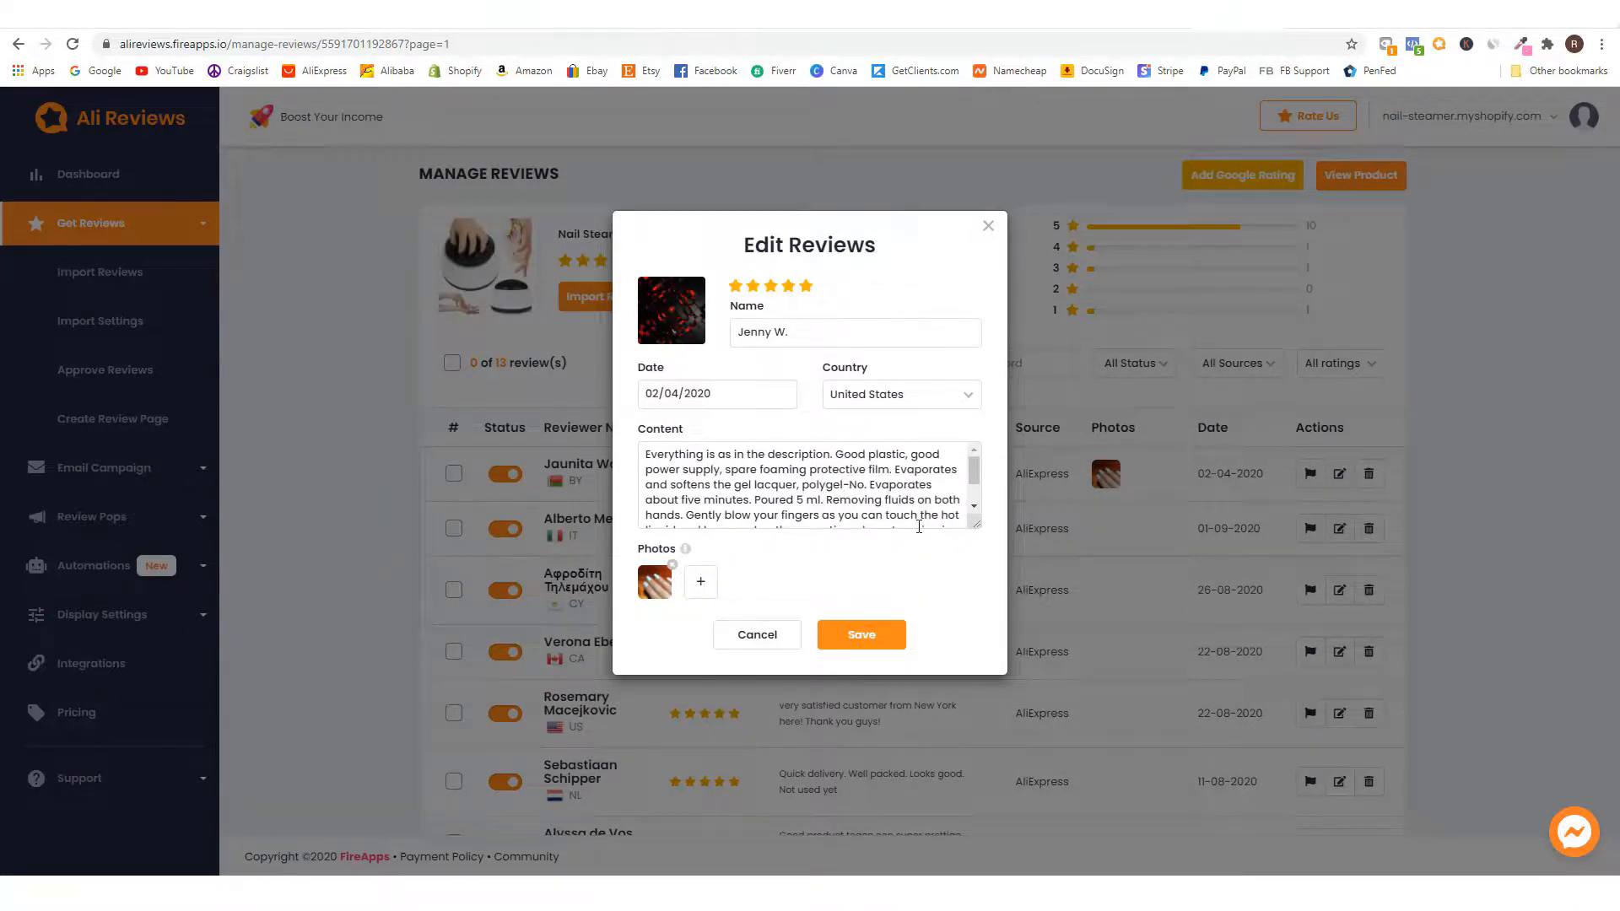
- Correct the review's content to read "polygel. Evaporates in about five minutes" and save the edited review
scroll(904, 518, down, 2)
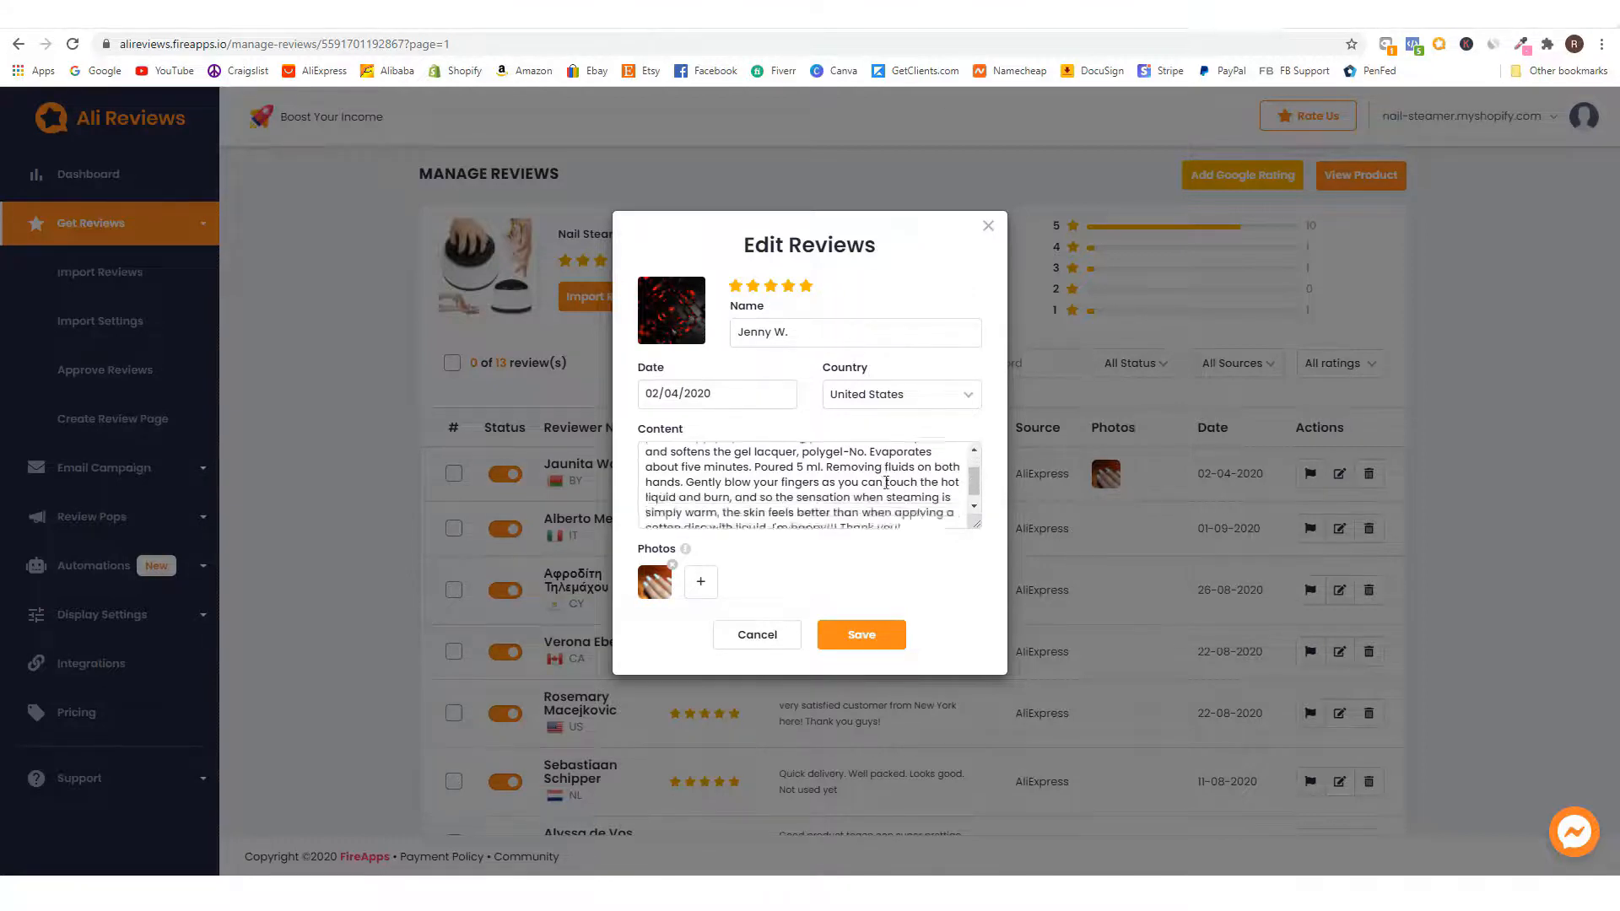
scroll(879, 505, up, 3)
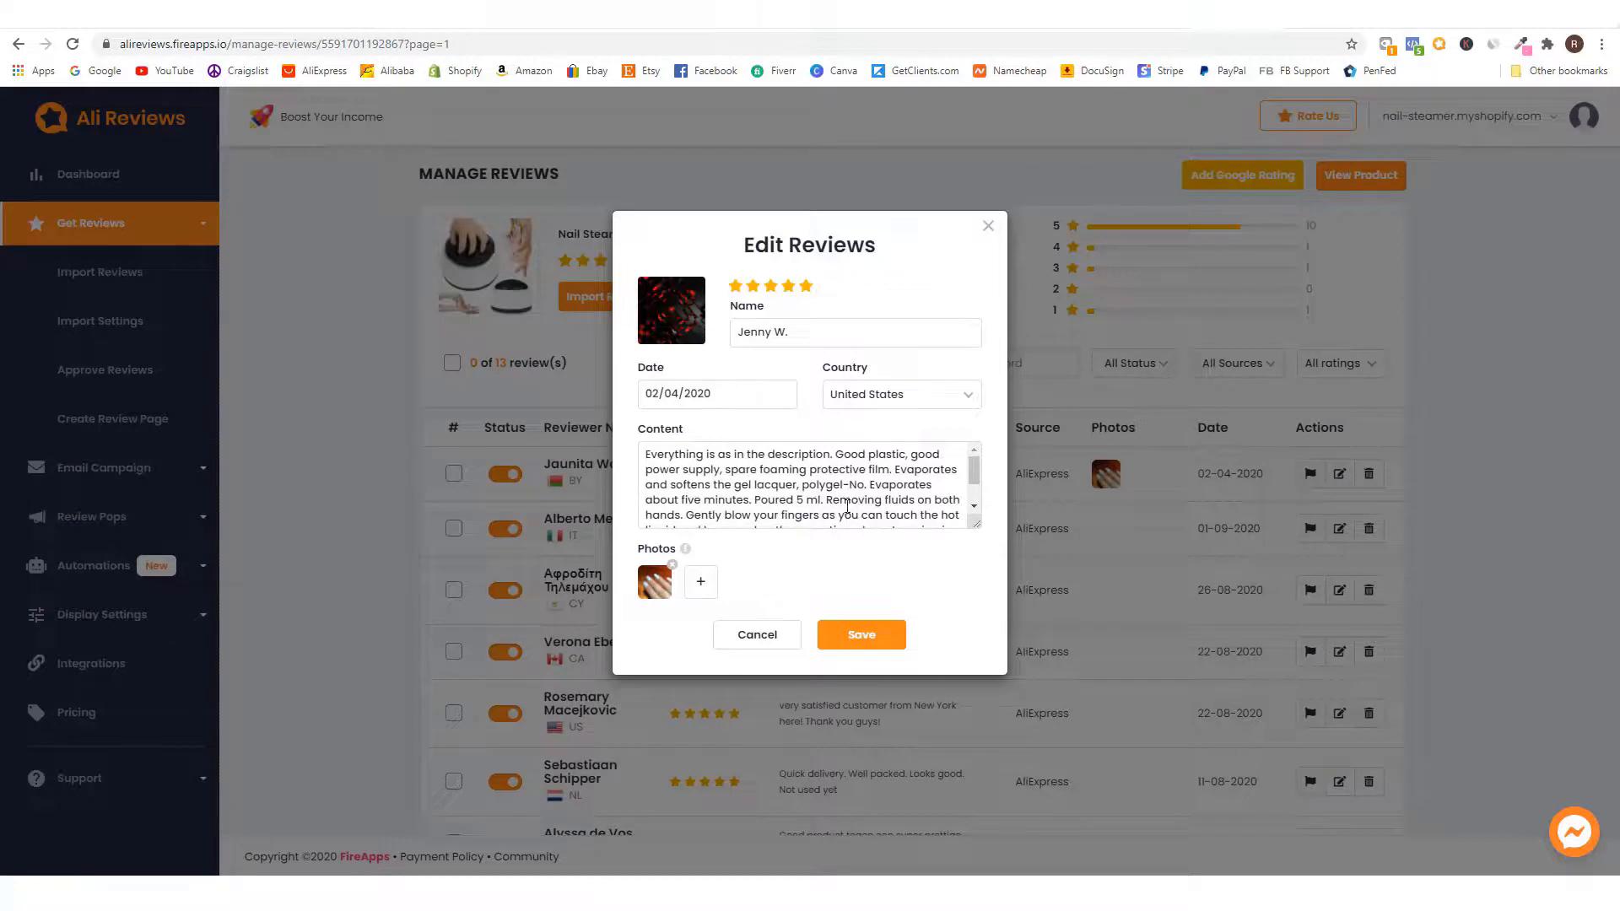
scroll(781, 495, down, 2)
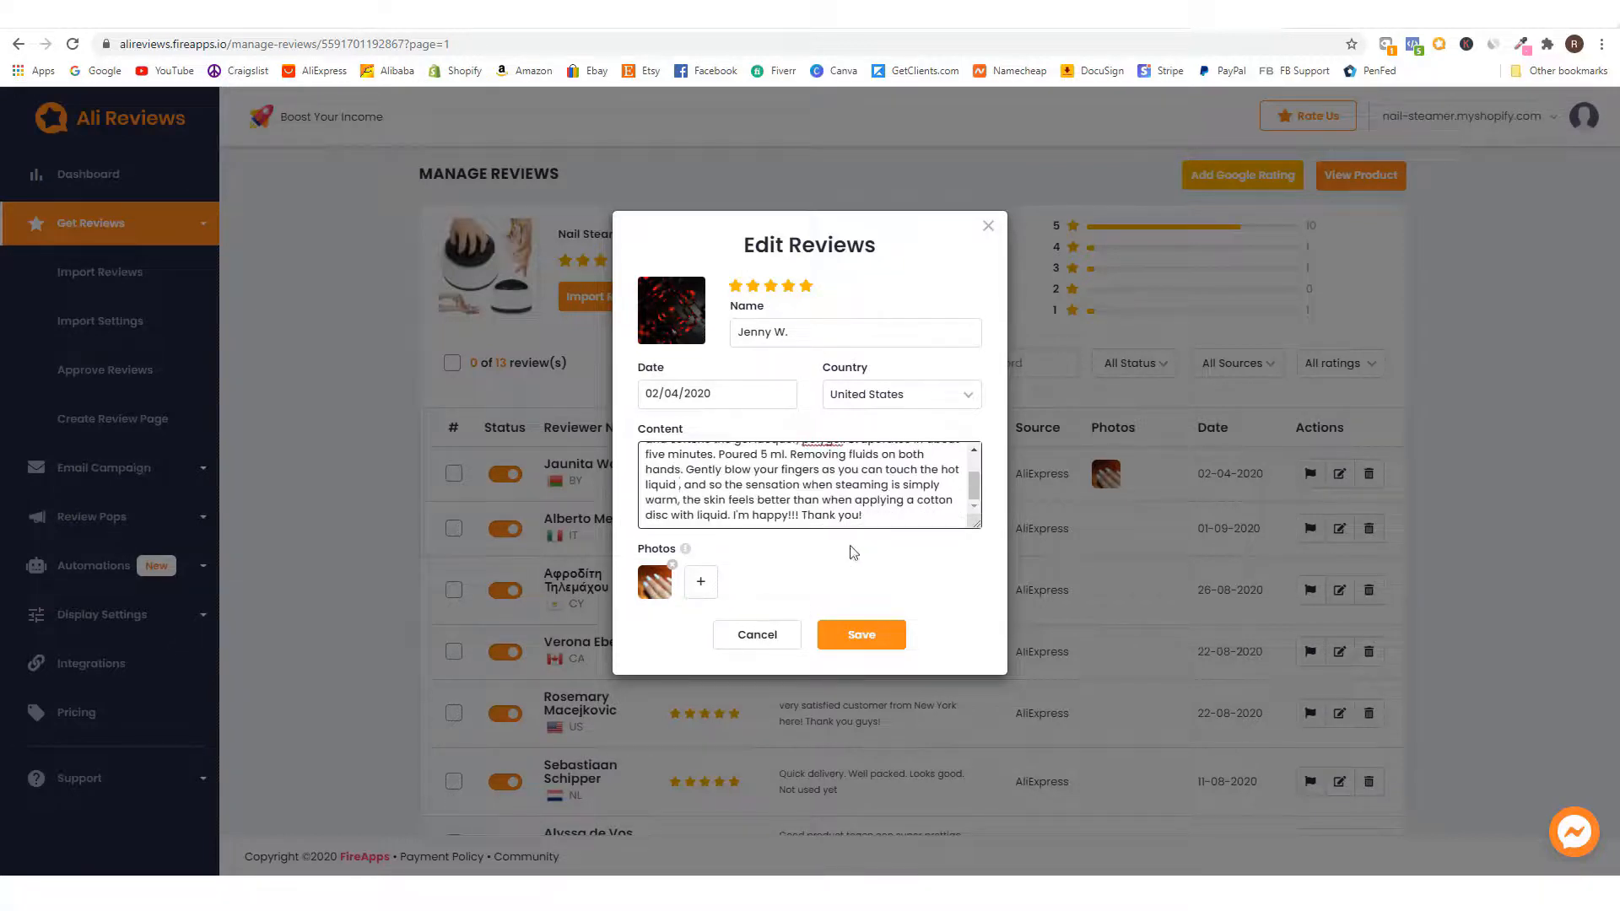
click(865, 637)
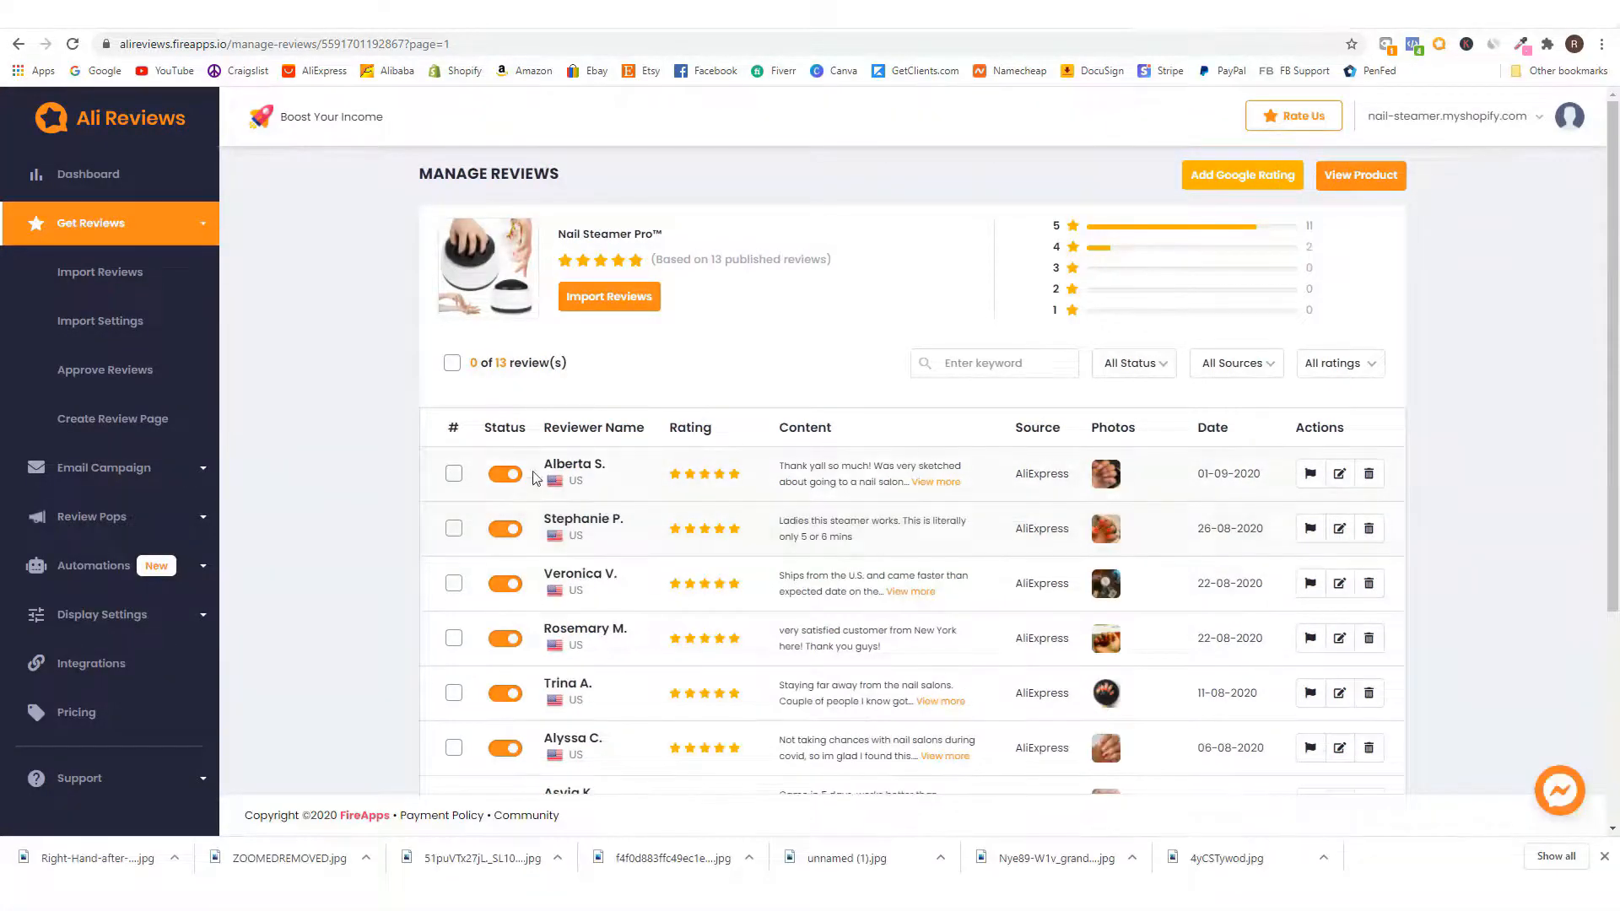
- Select all reviews of the Nail Steamer Pro™ across both pages and publish them
click(453, 363)
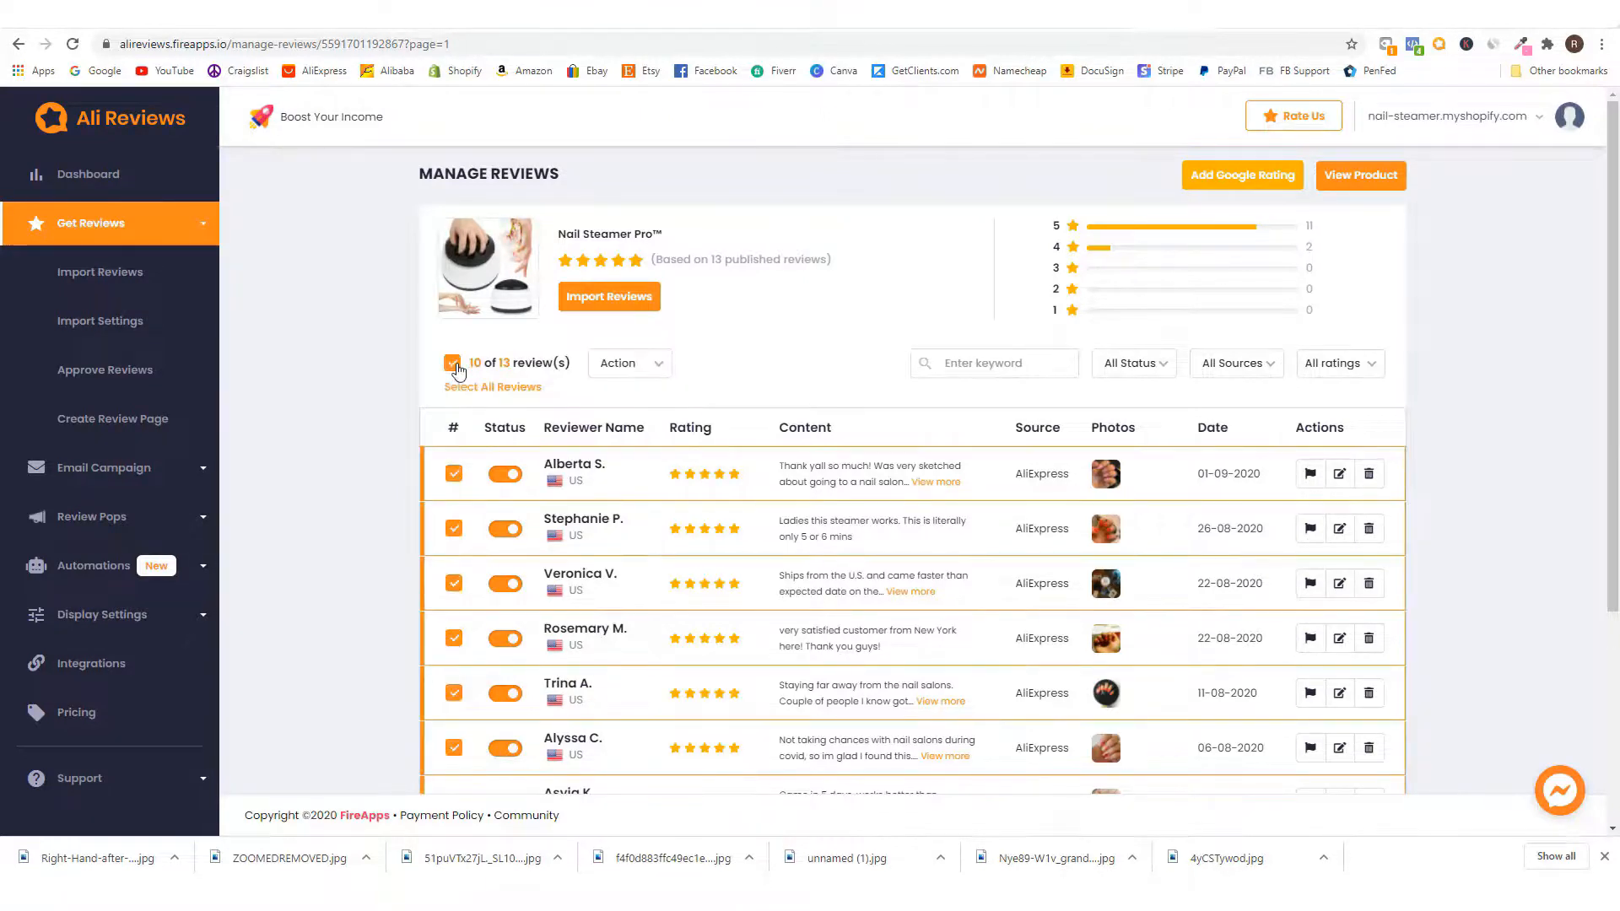
click(516, 390)
click(627, 373)
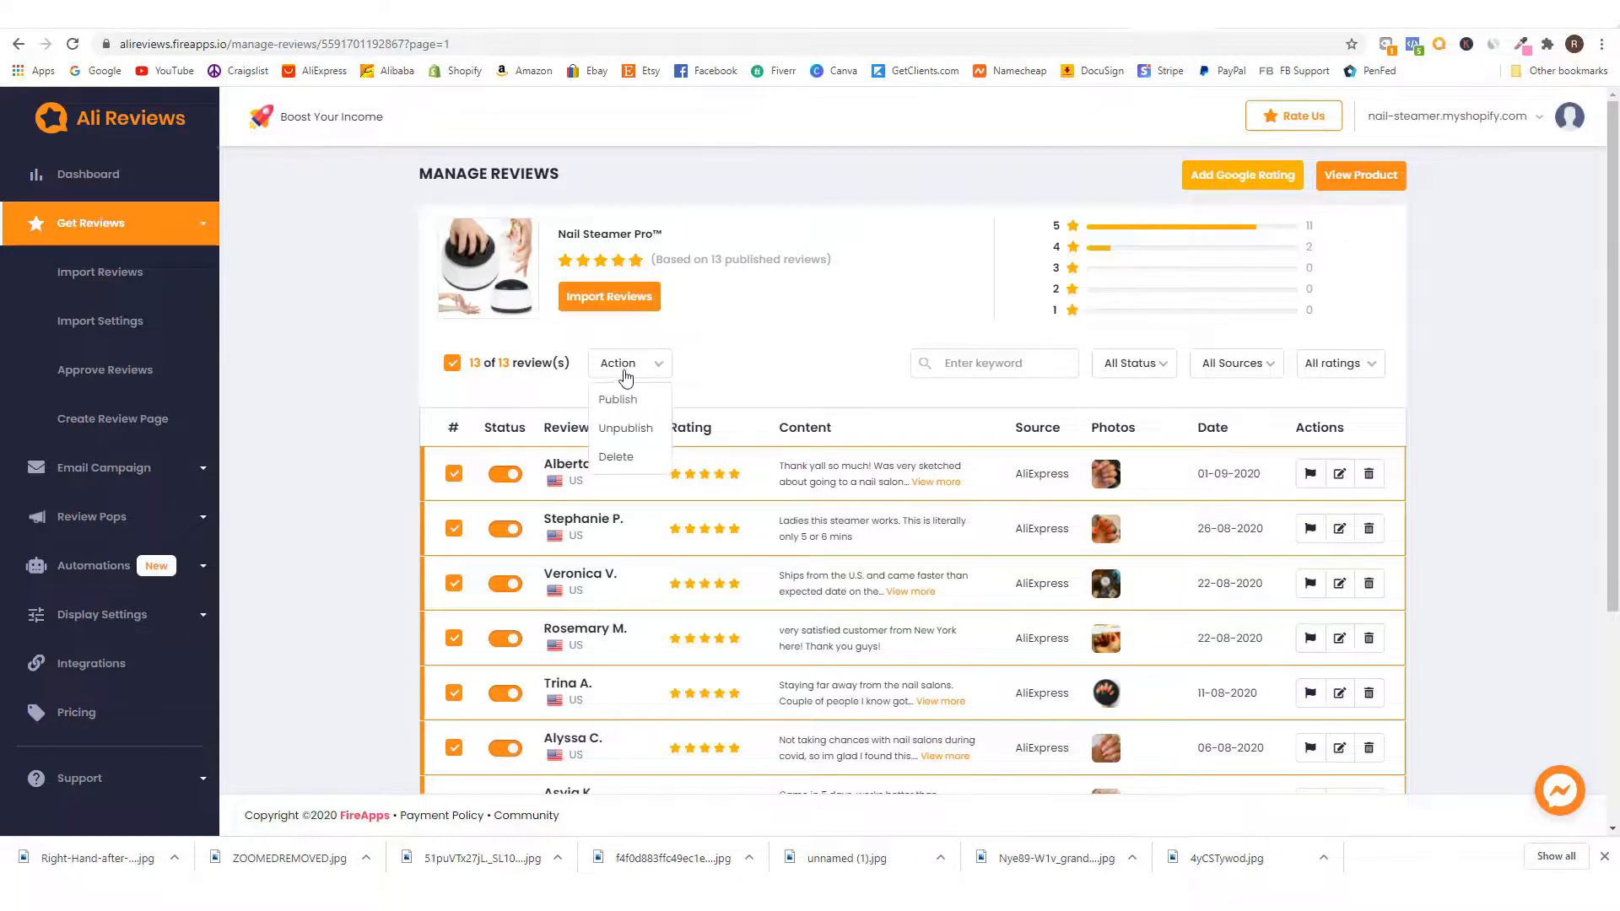
click(639, 398)
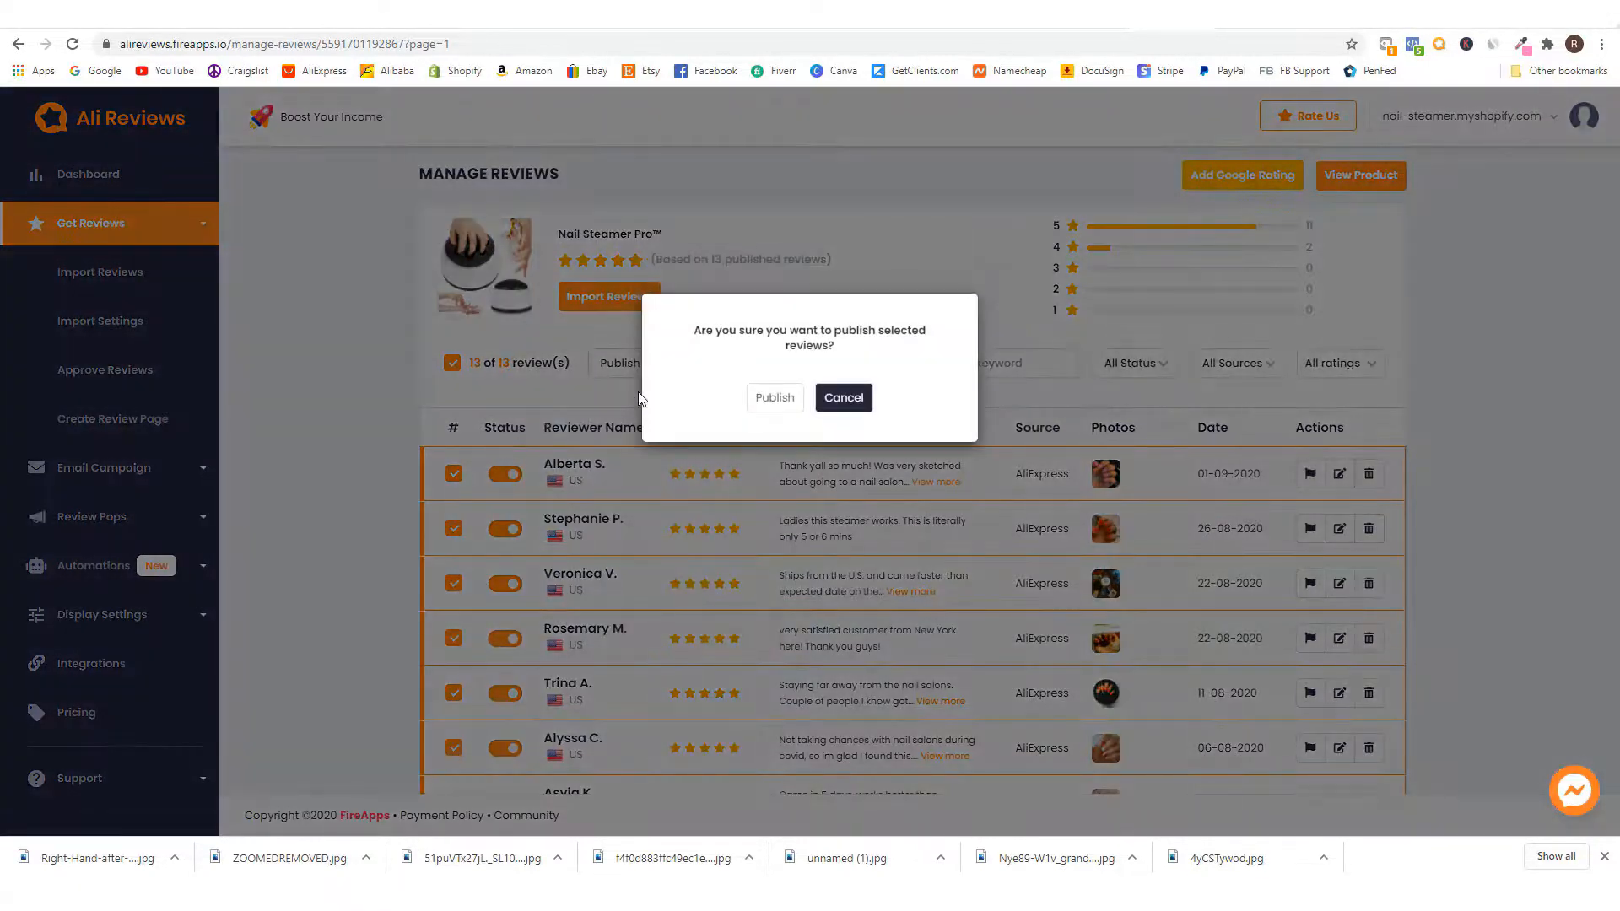
click(774, 398)
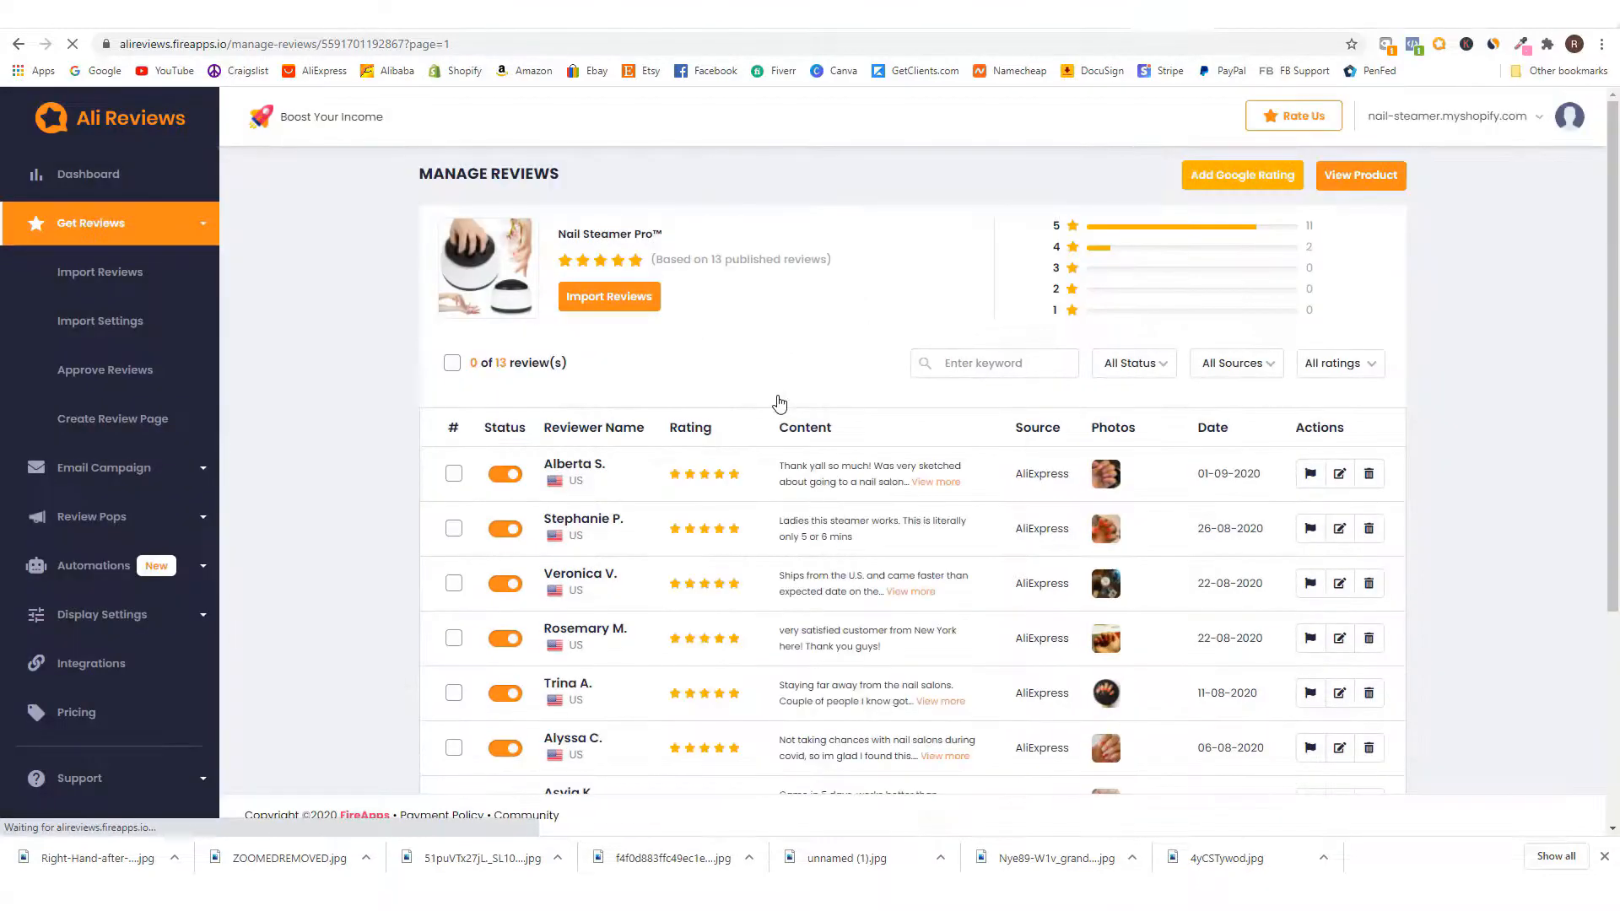
- Switch to the Debutify theme editor, reload the Nail Steamer Pro™ product page and find the customer reviews section in the mobile preview
click(1100, 28)
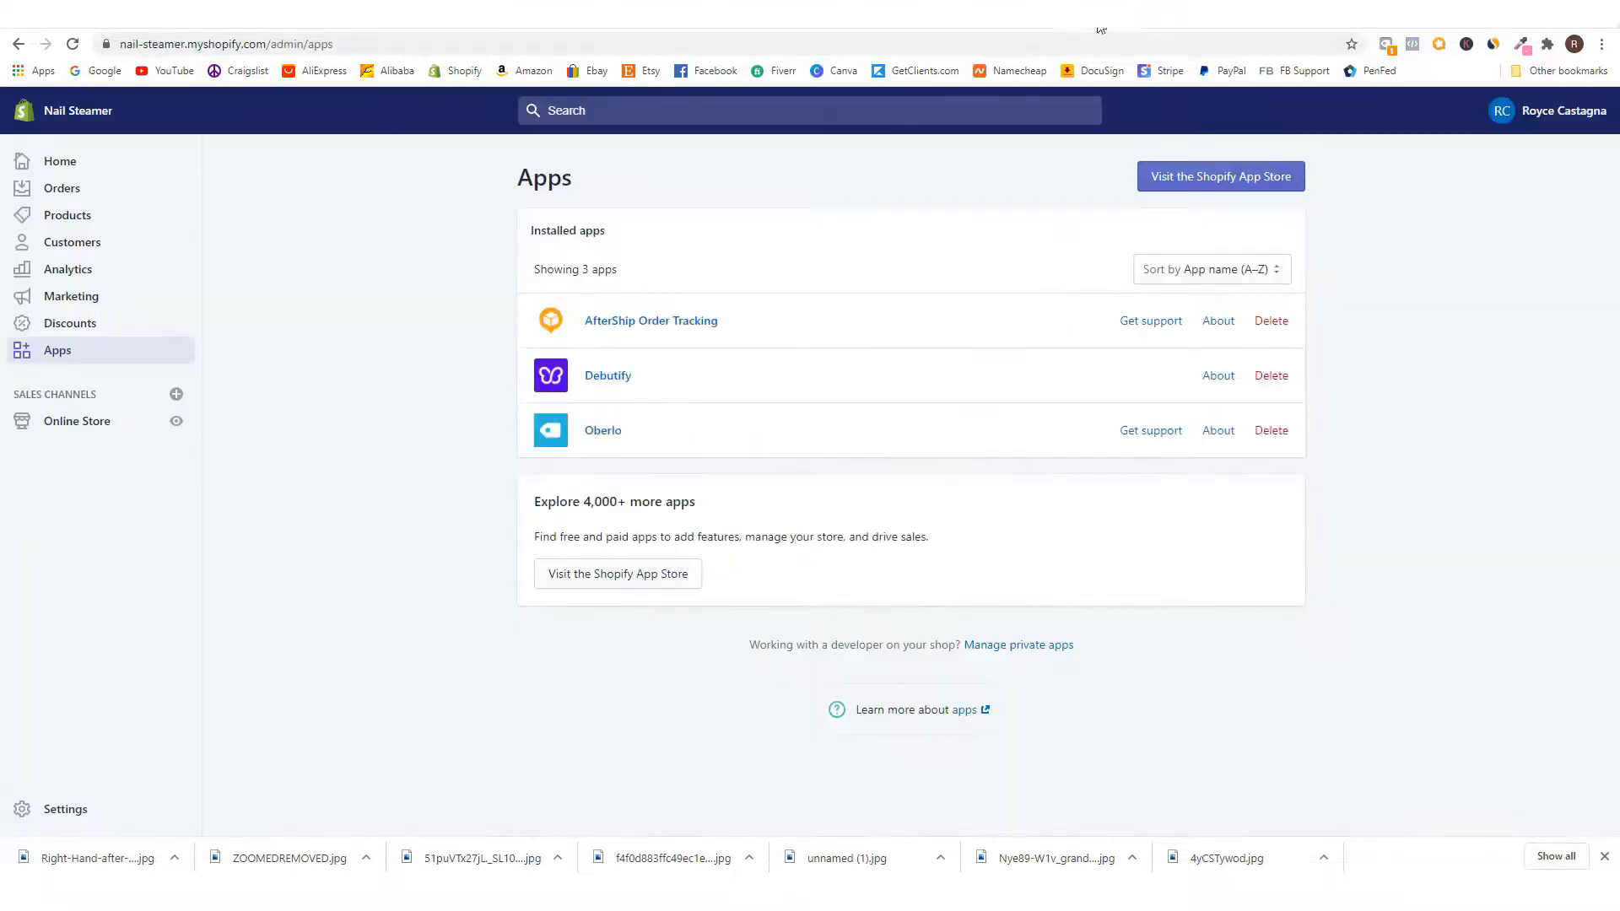
click(1008, 31)
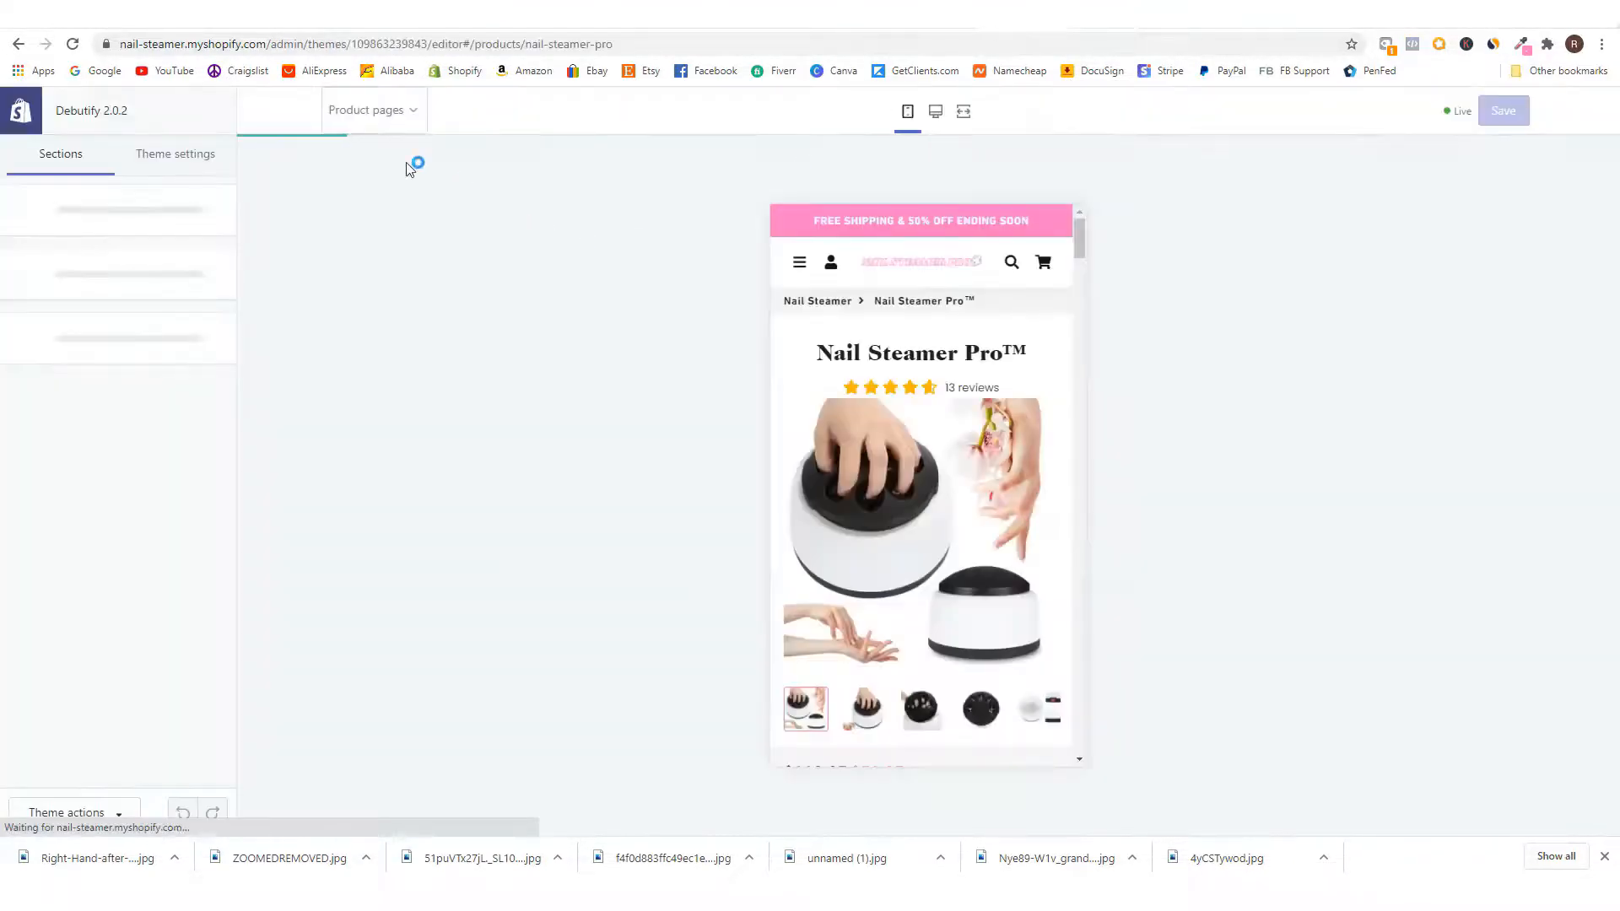
click(72, 44)
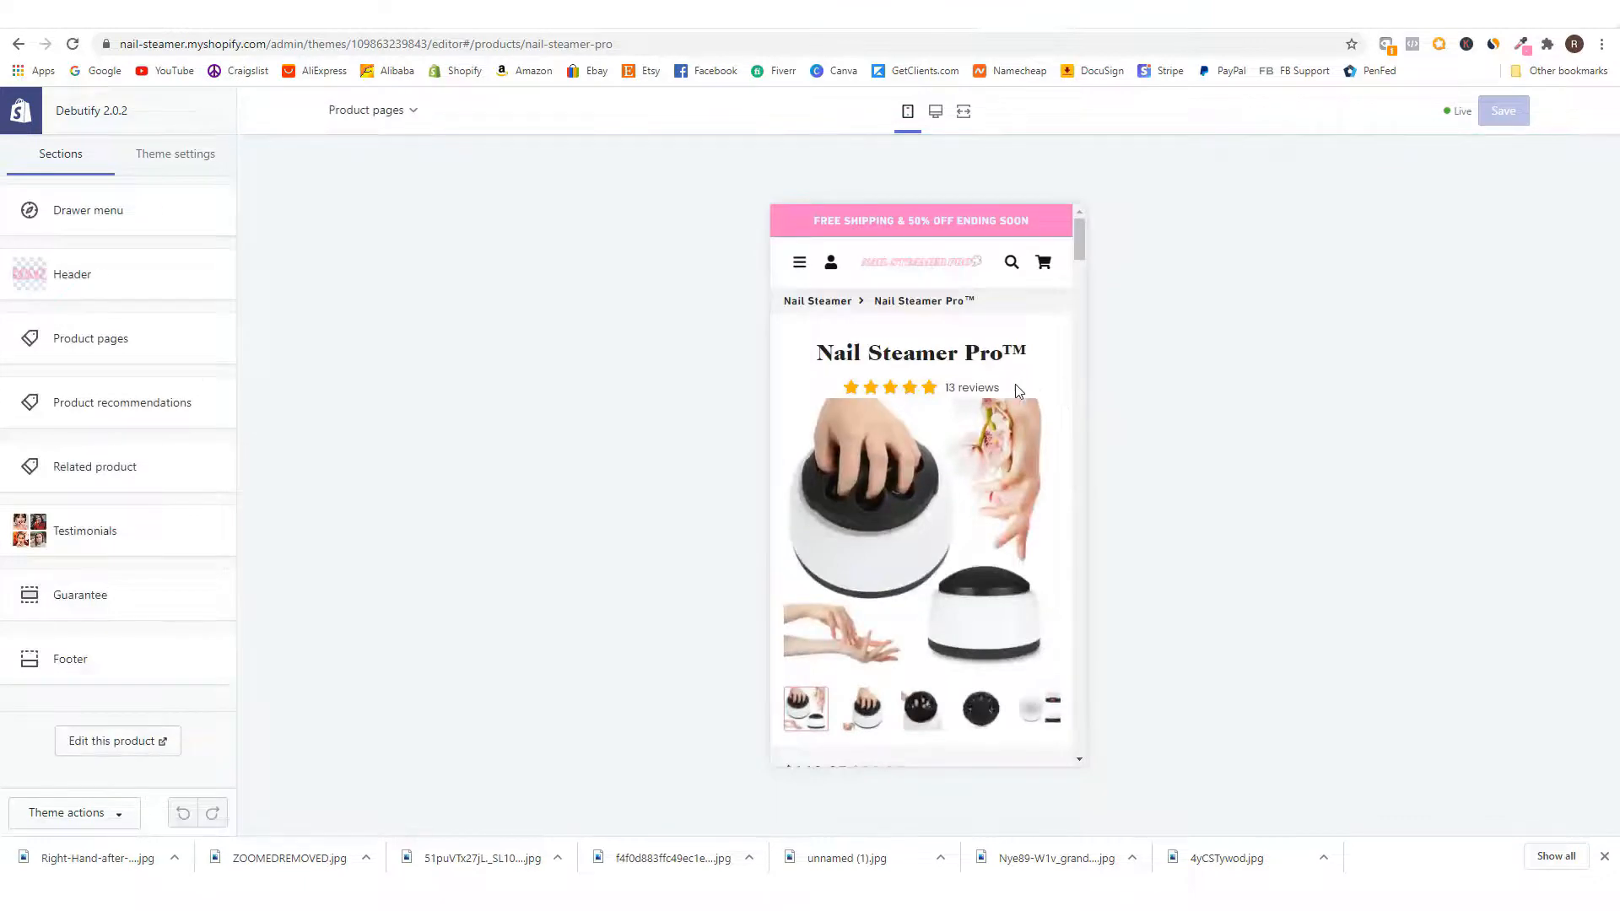
scroll(962, 398, down, 15)
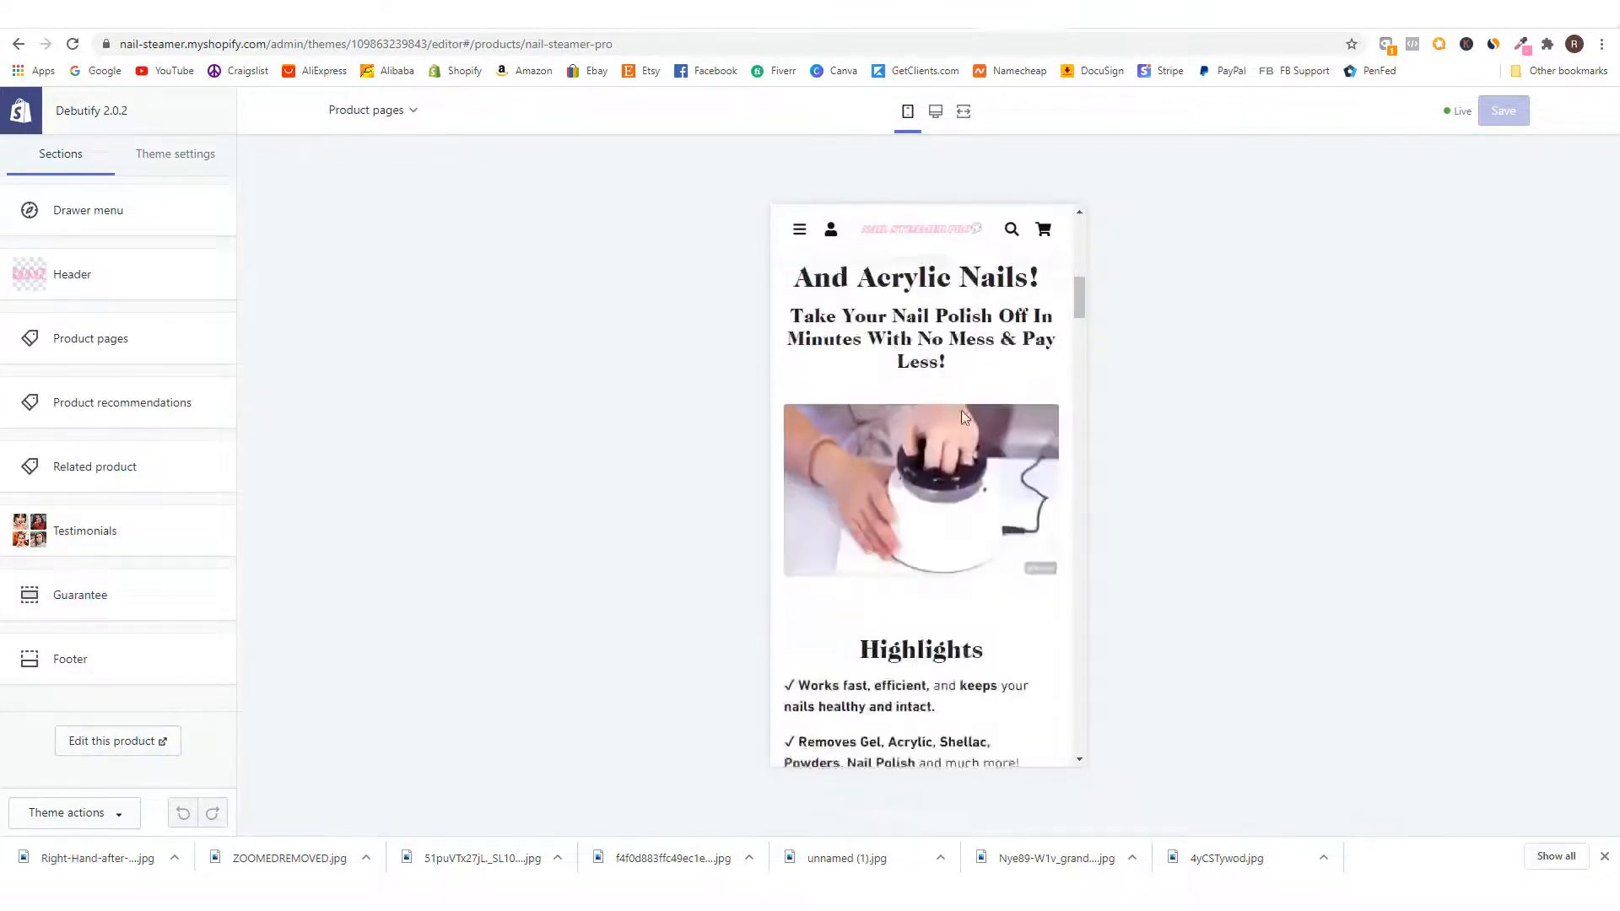
scroll(948, 486, down, 15)
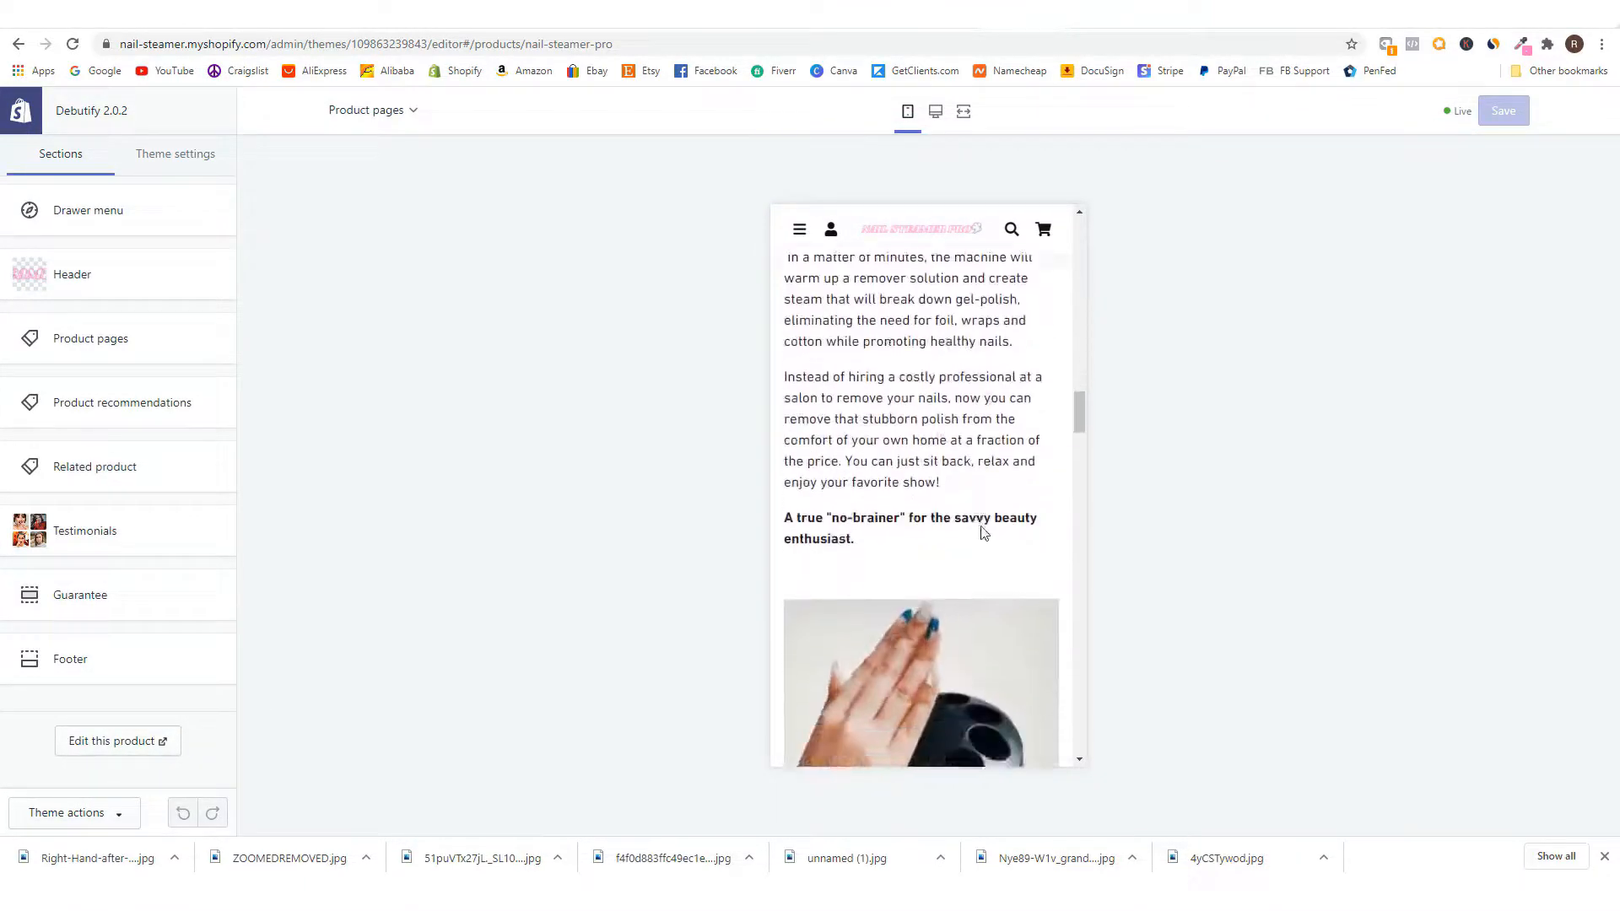
scroll(1019, 527, down, 15)
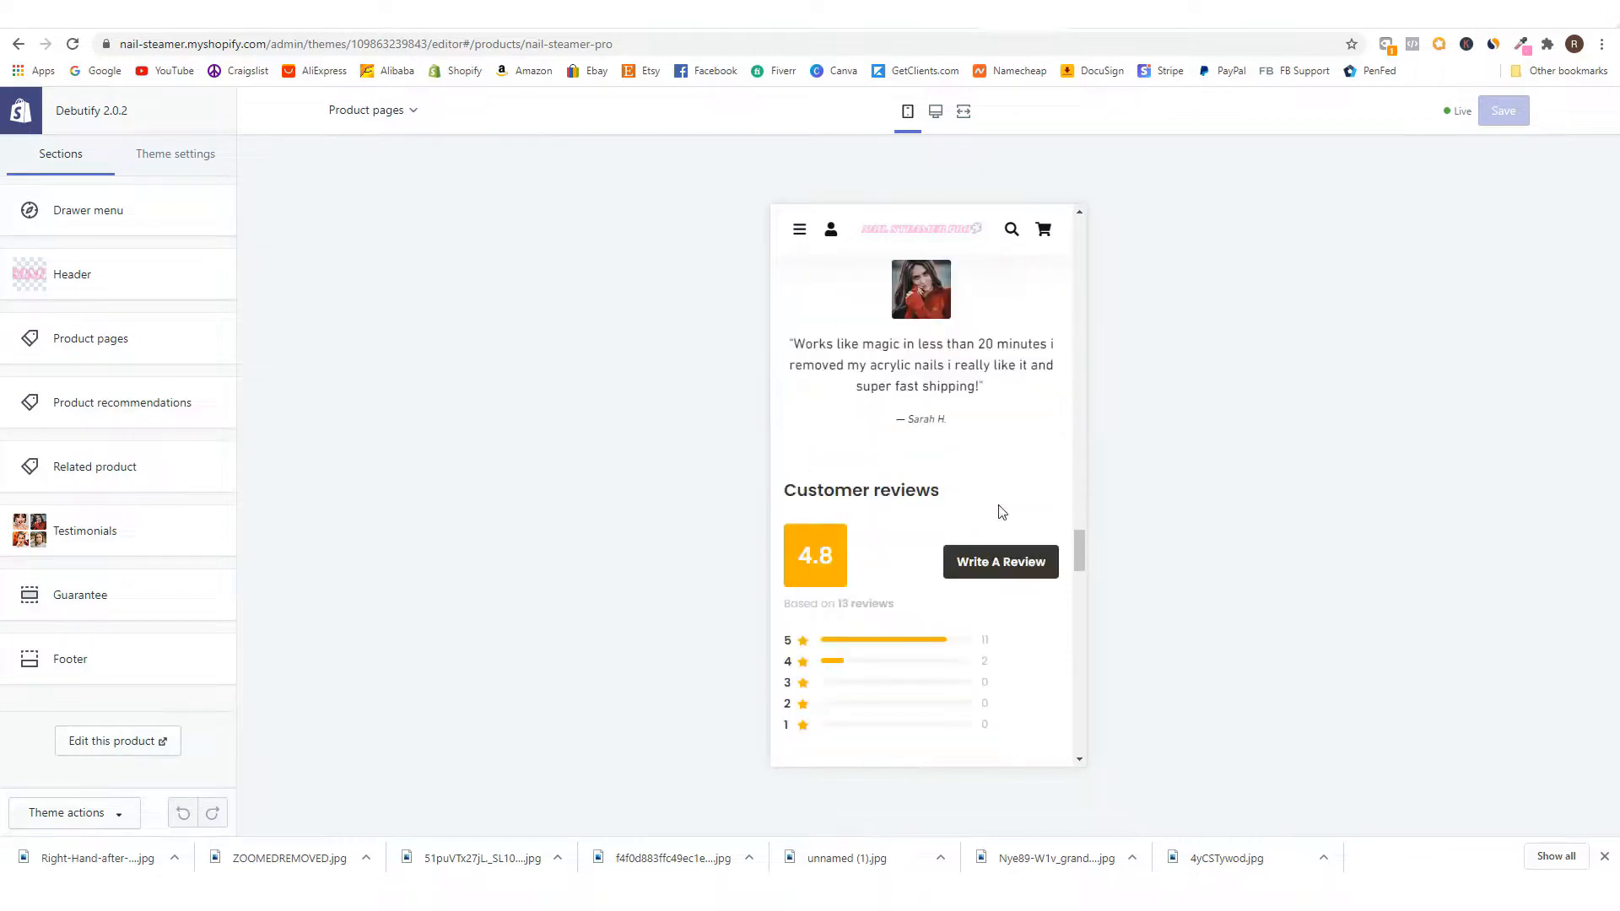
- Look through the published customer reviews in the mobile preview, checking their photos, star ratings, names, text and dates
scroll(1015, 443, down, 4)
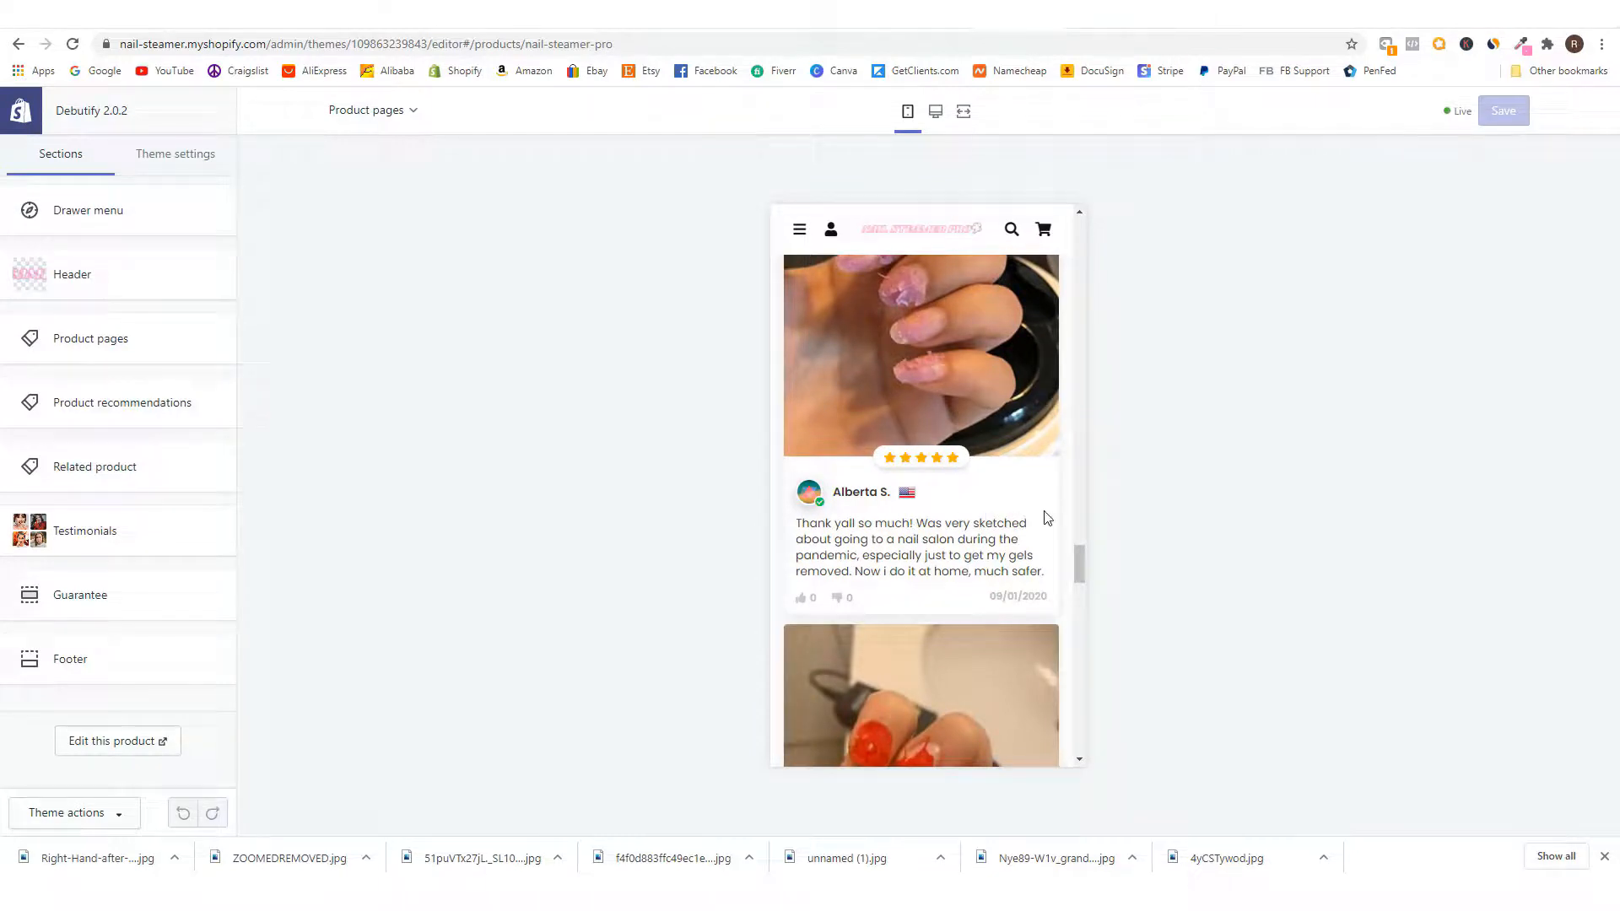
scroll(1054, 518, up, 1)
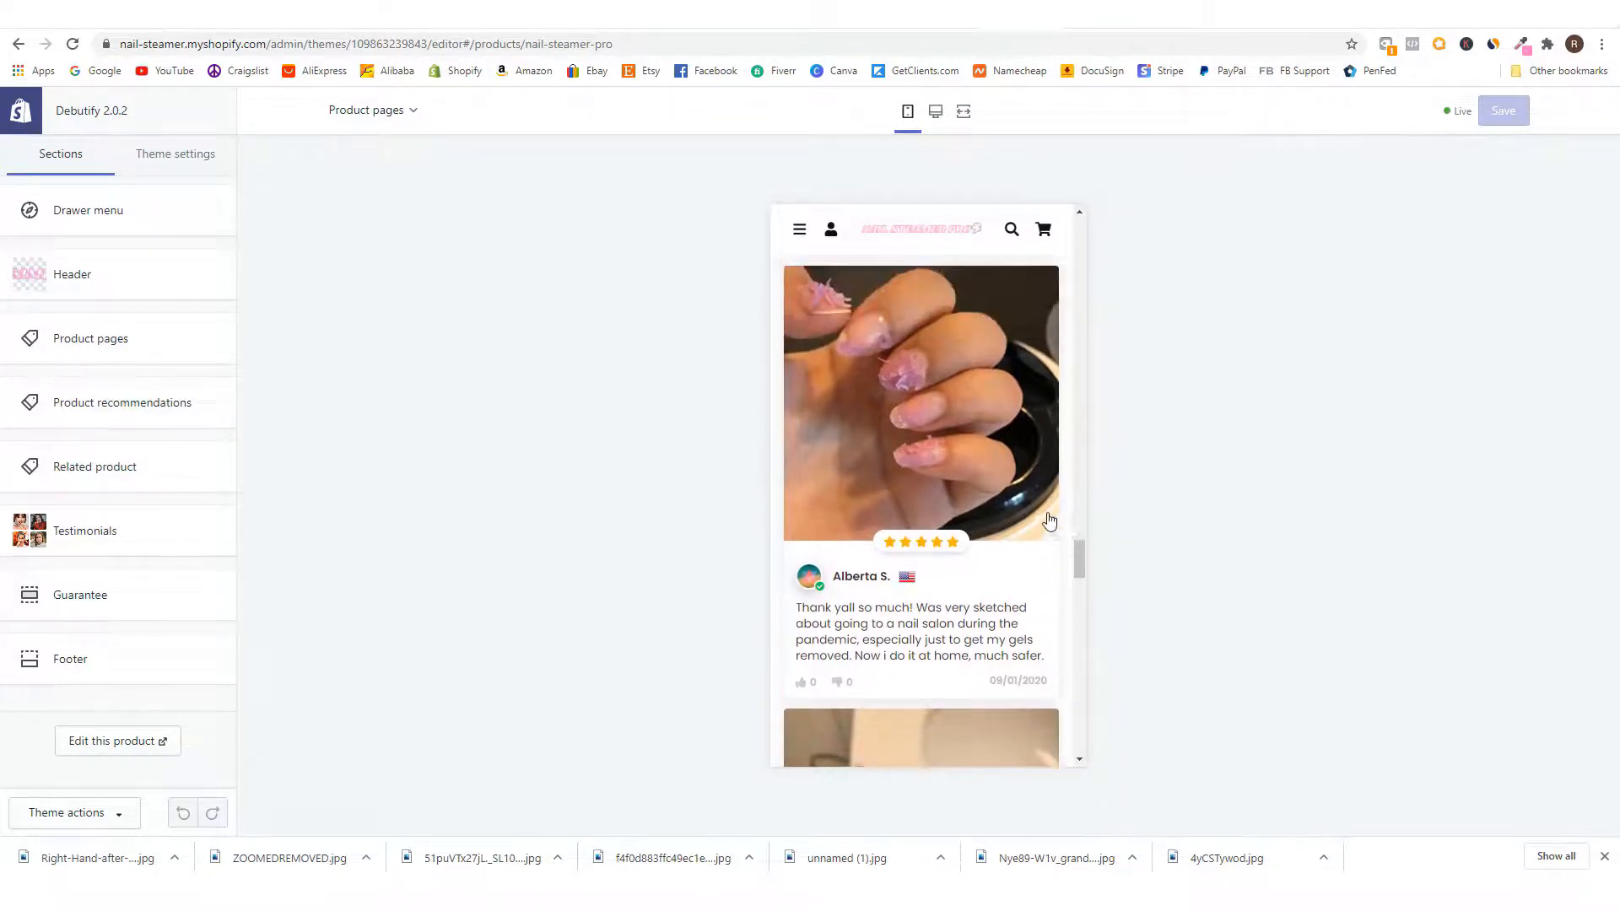
scroll(1052, 525, up, 1)
scroll(1039, 518, down, 8)
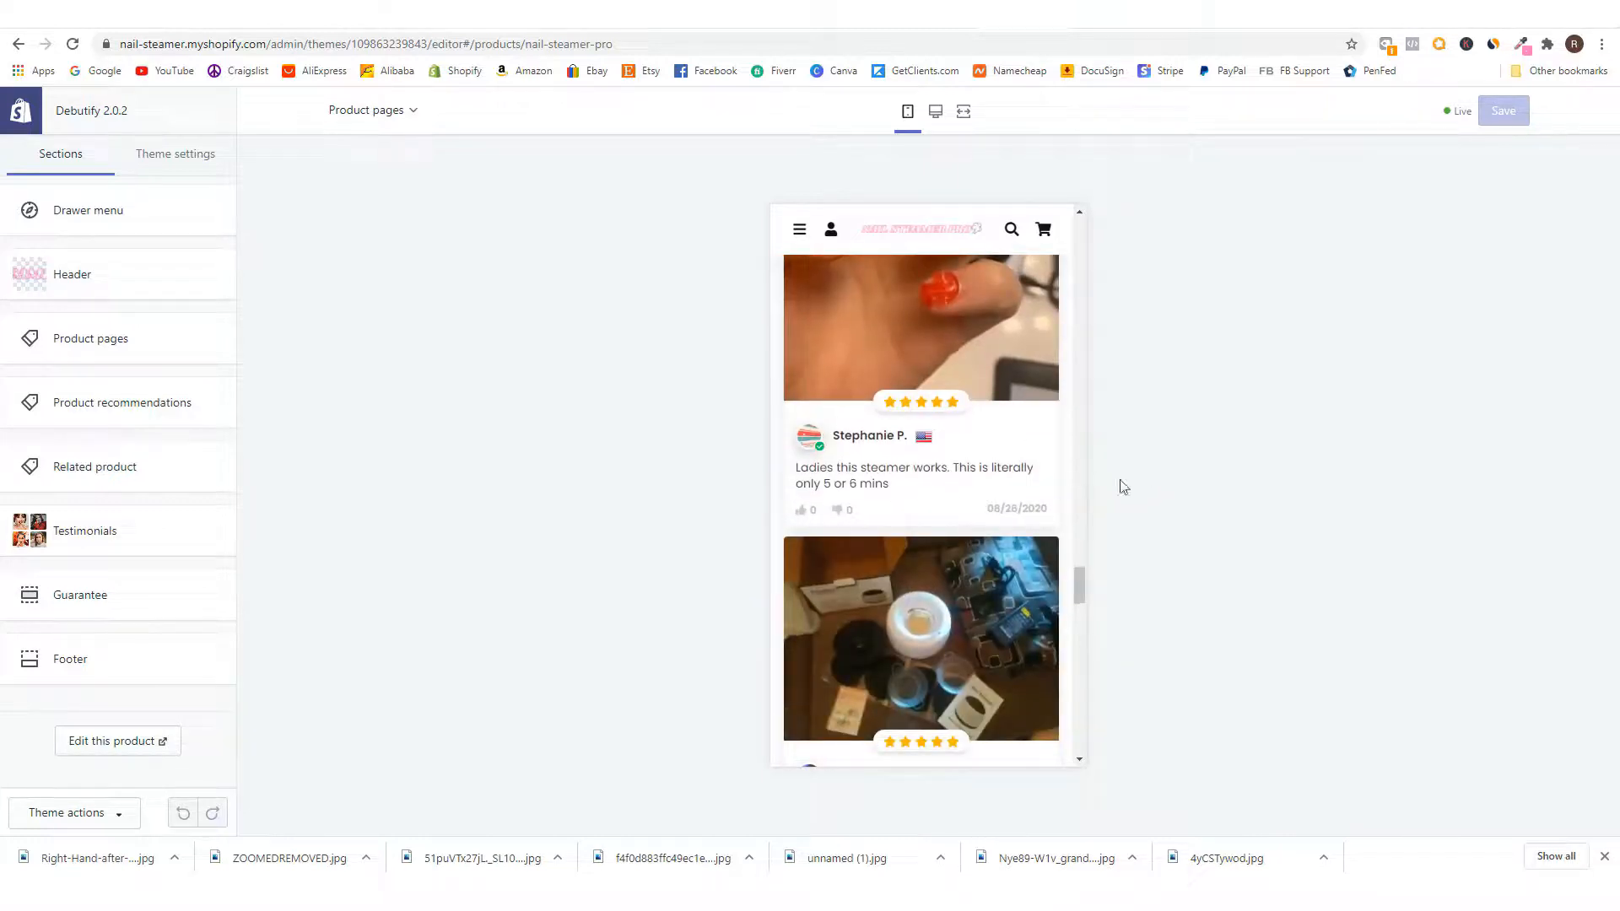
scroll(1031, 506, up, 2)
scroll(1033, 508, down, 4)
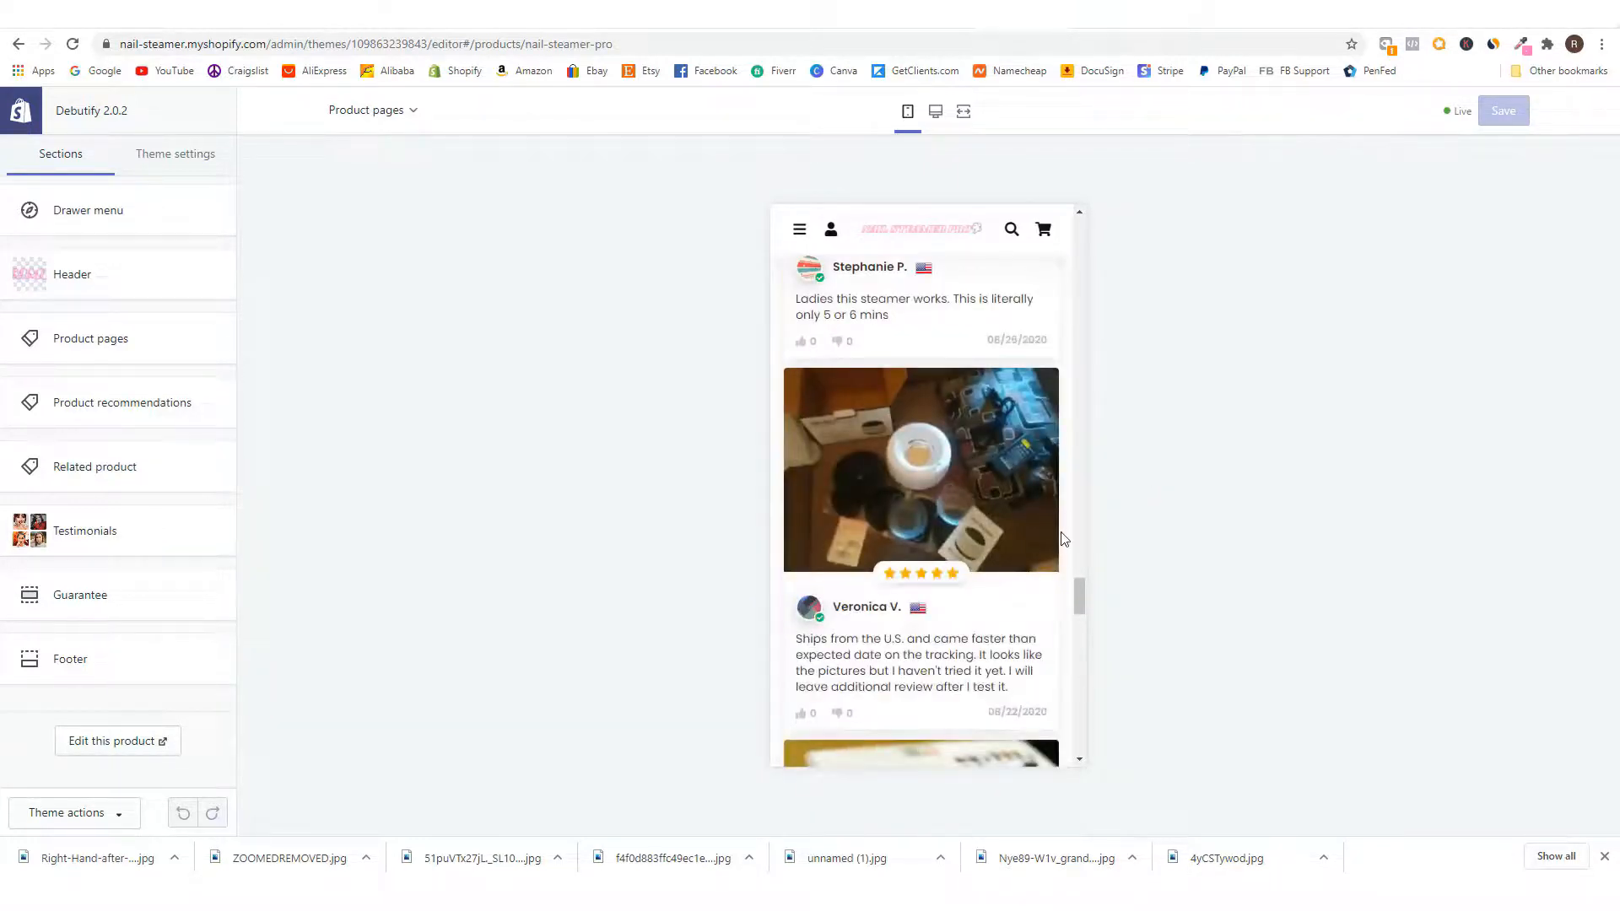
scroll(1008, 524, down, 6)
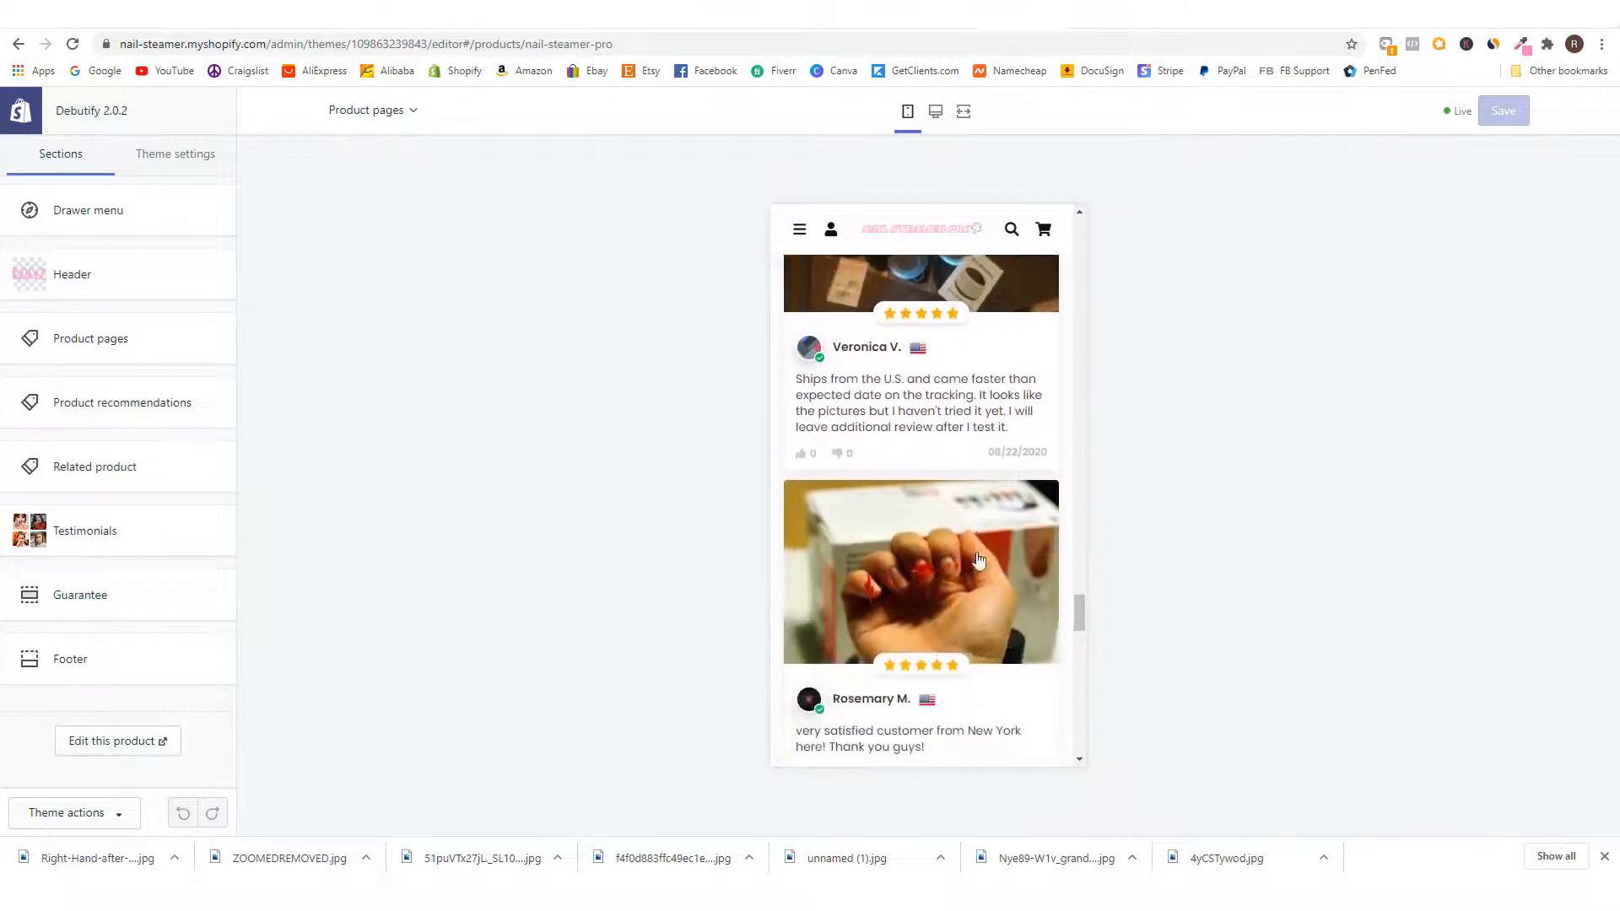
scroll(990, 503, down, 6)
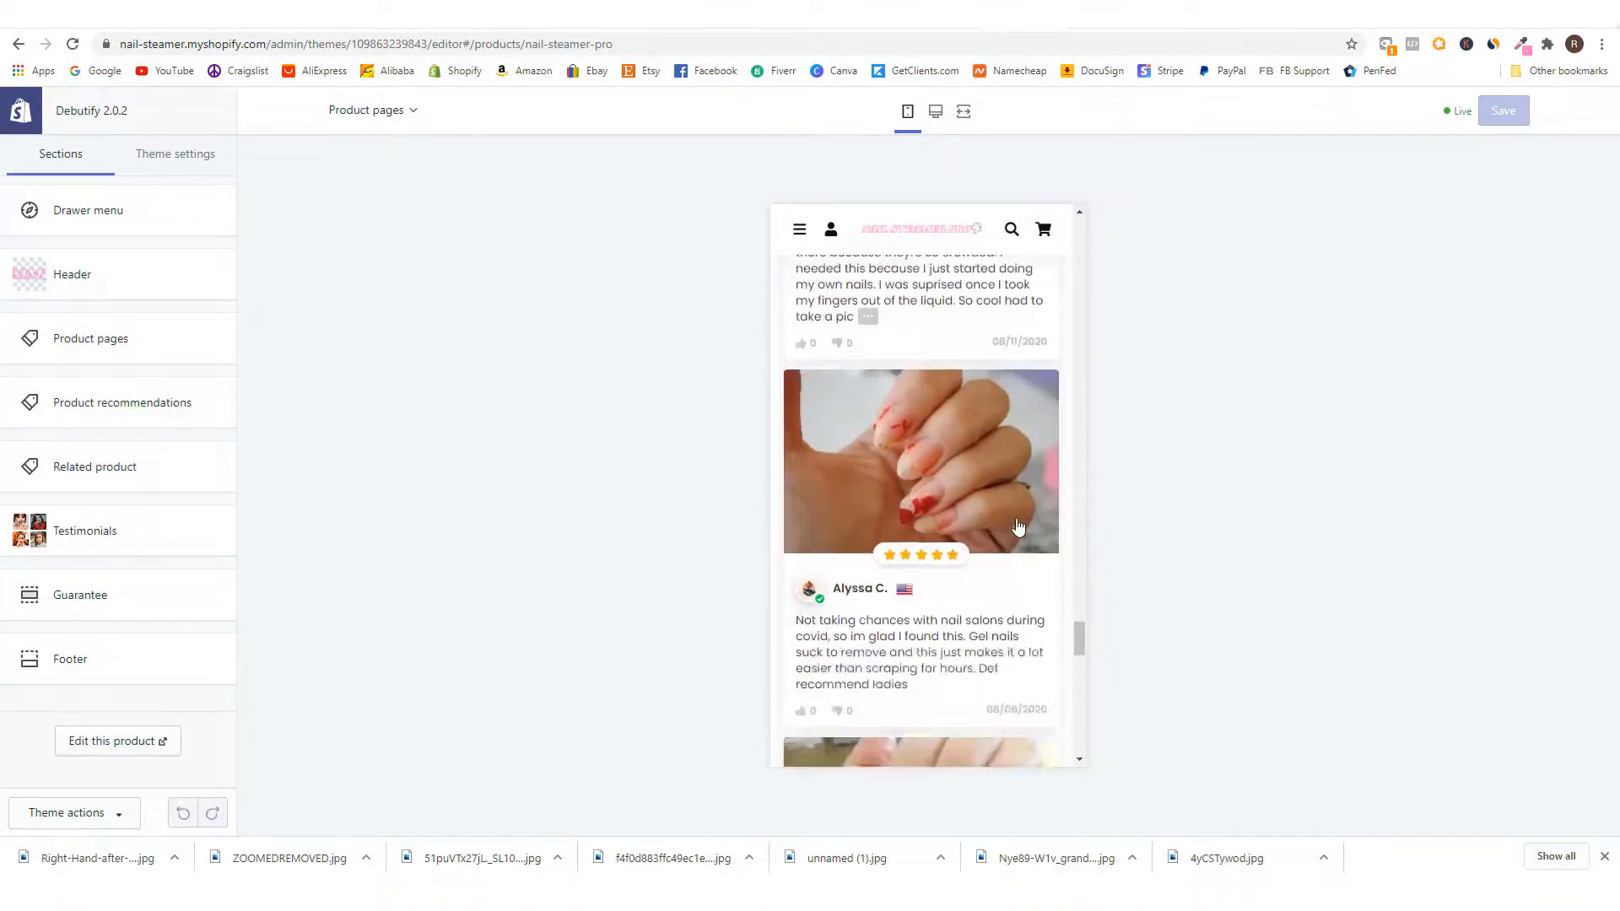
scroll(1019, 526, up, 5)
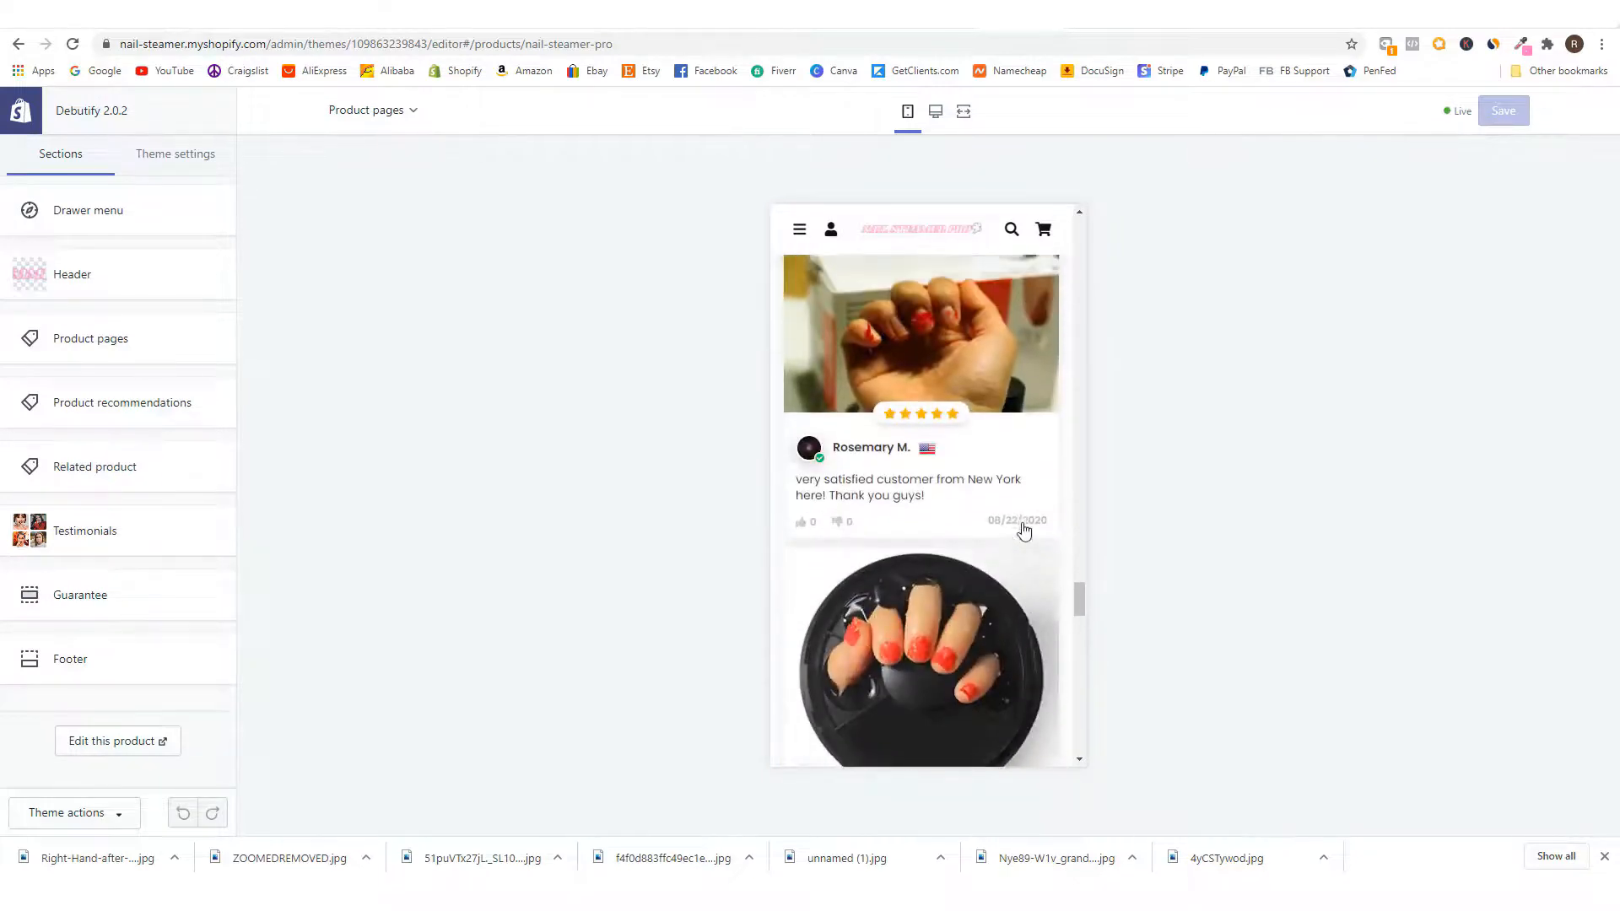
scroll(1027, 528, down, 5)
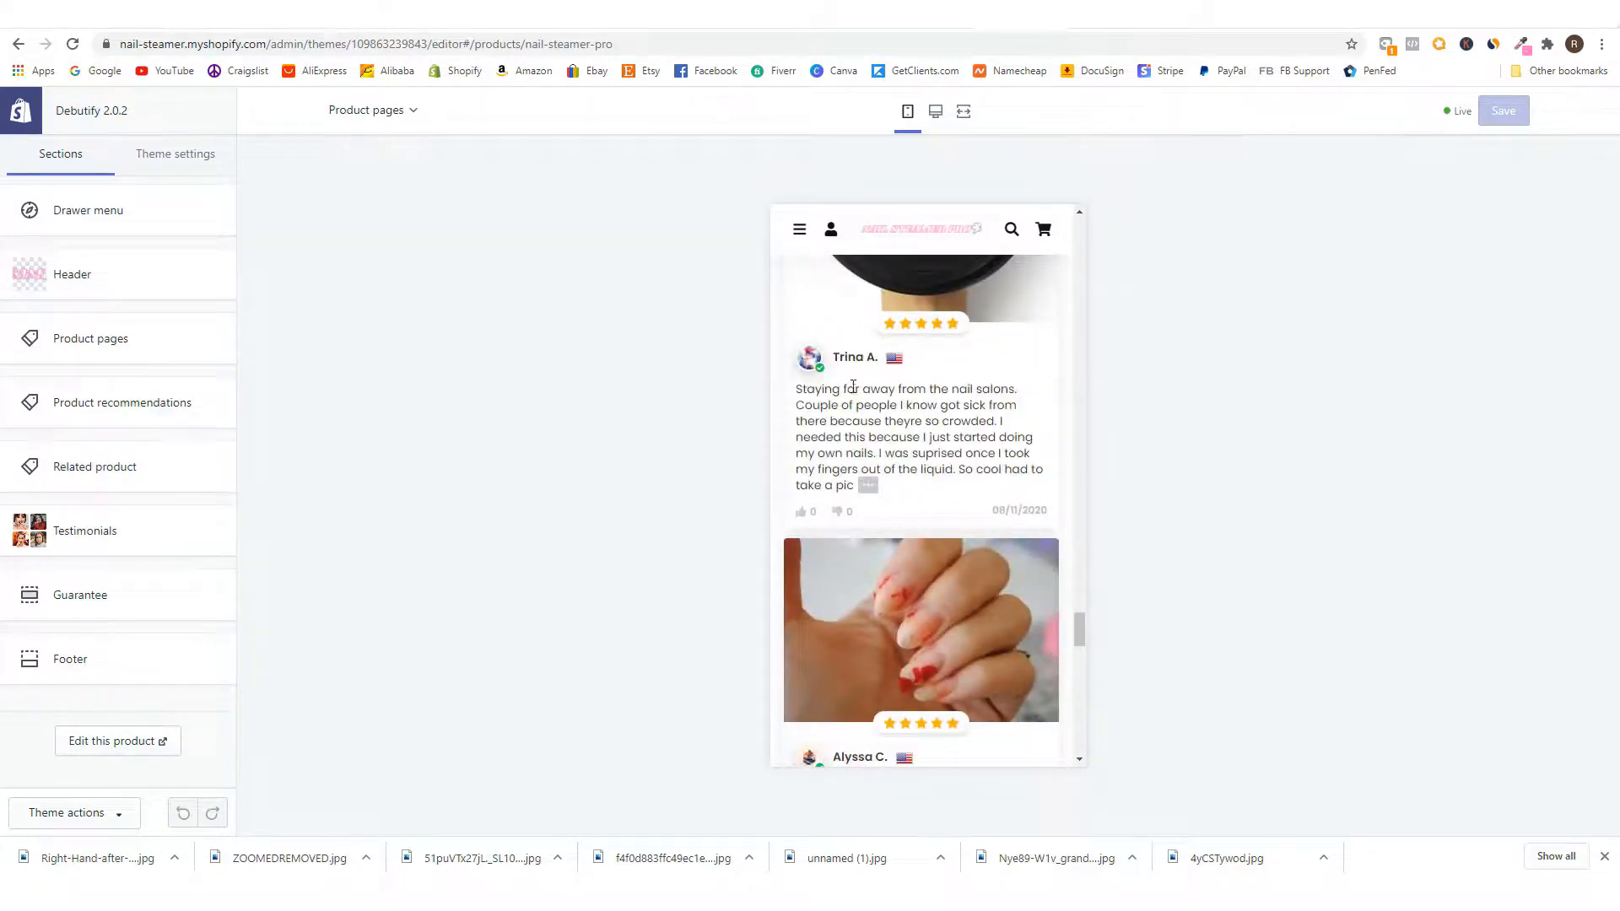
scroll(886, 446, down, 4)
scroll(898, 496, down, 4)
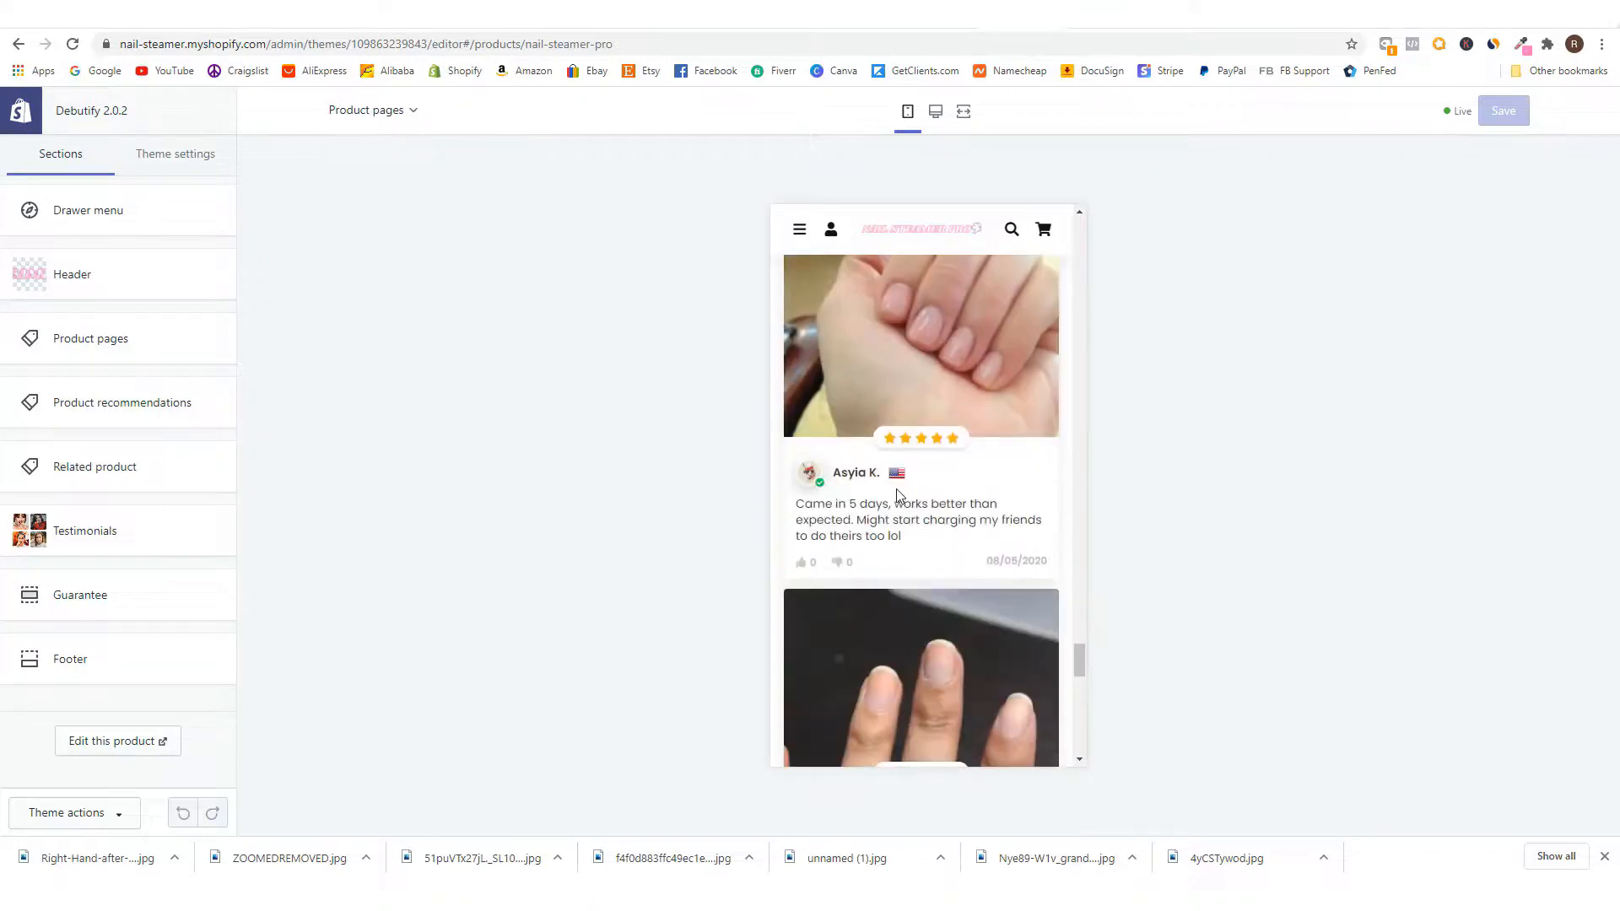
scroll(918, 515, down, 4)
scroll(981, 629, down, 1)
scroll(1010, 665, up, 15)
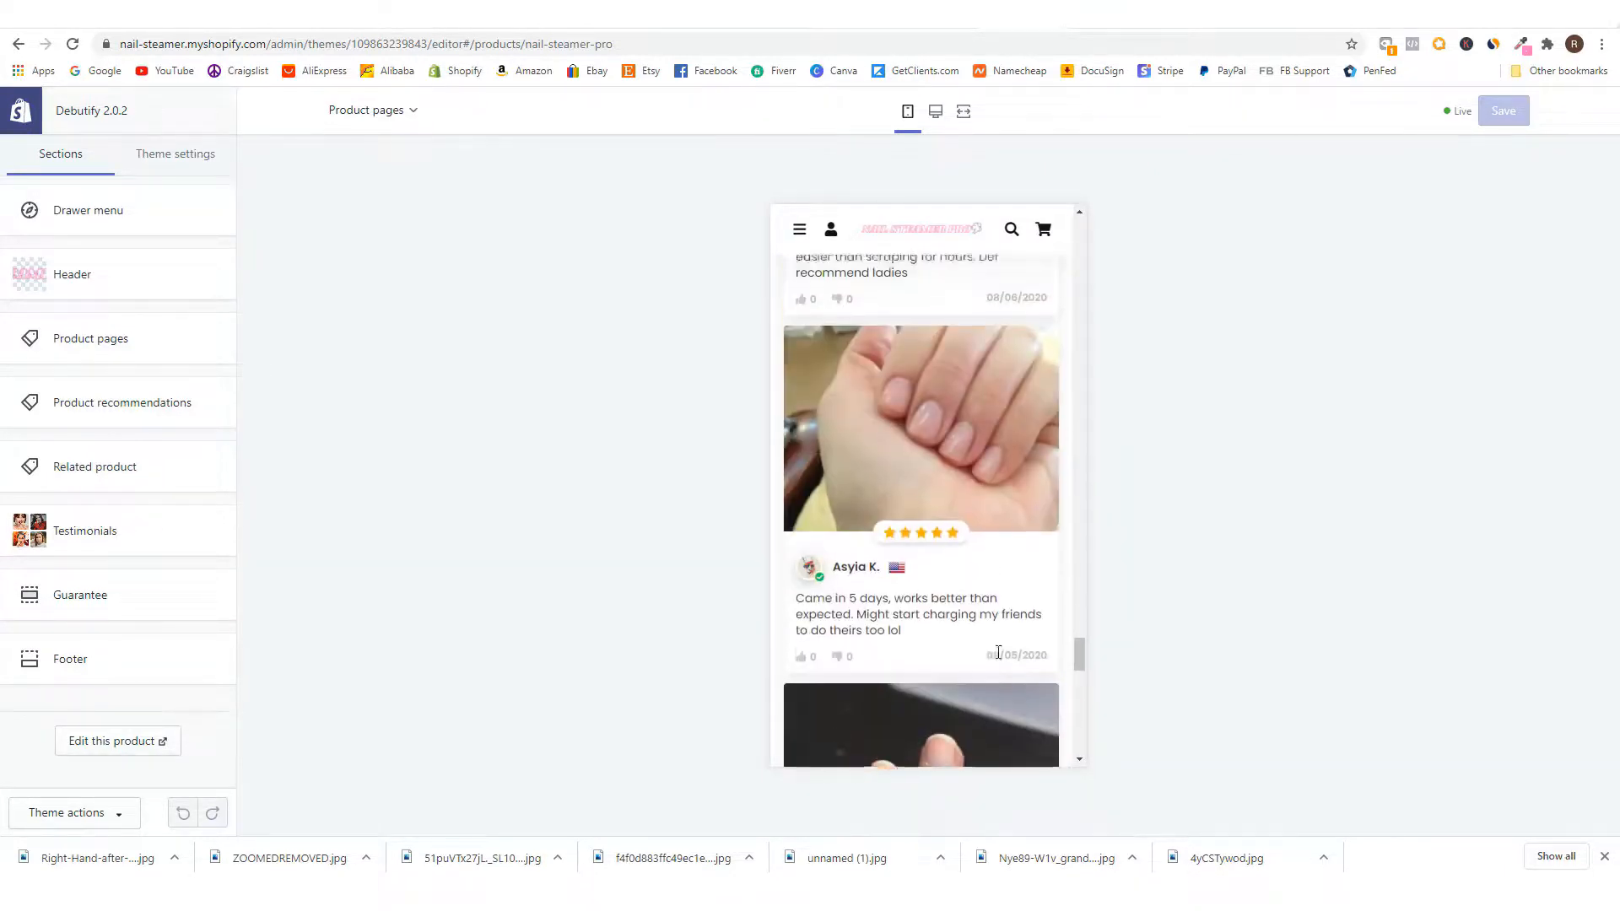
scroll(997, 650, down, 15)
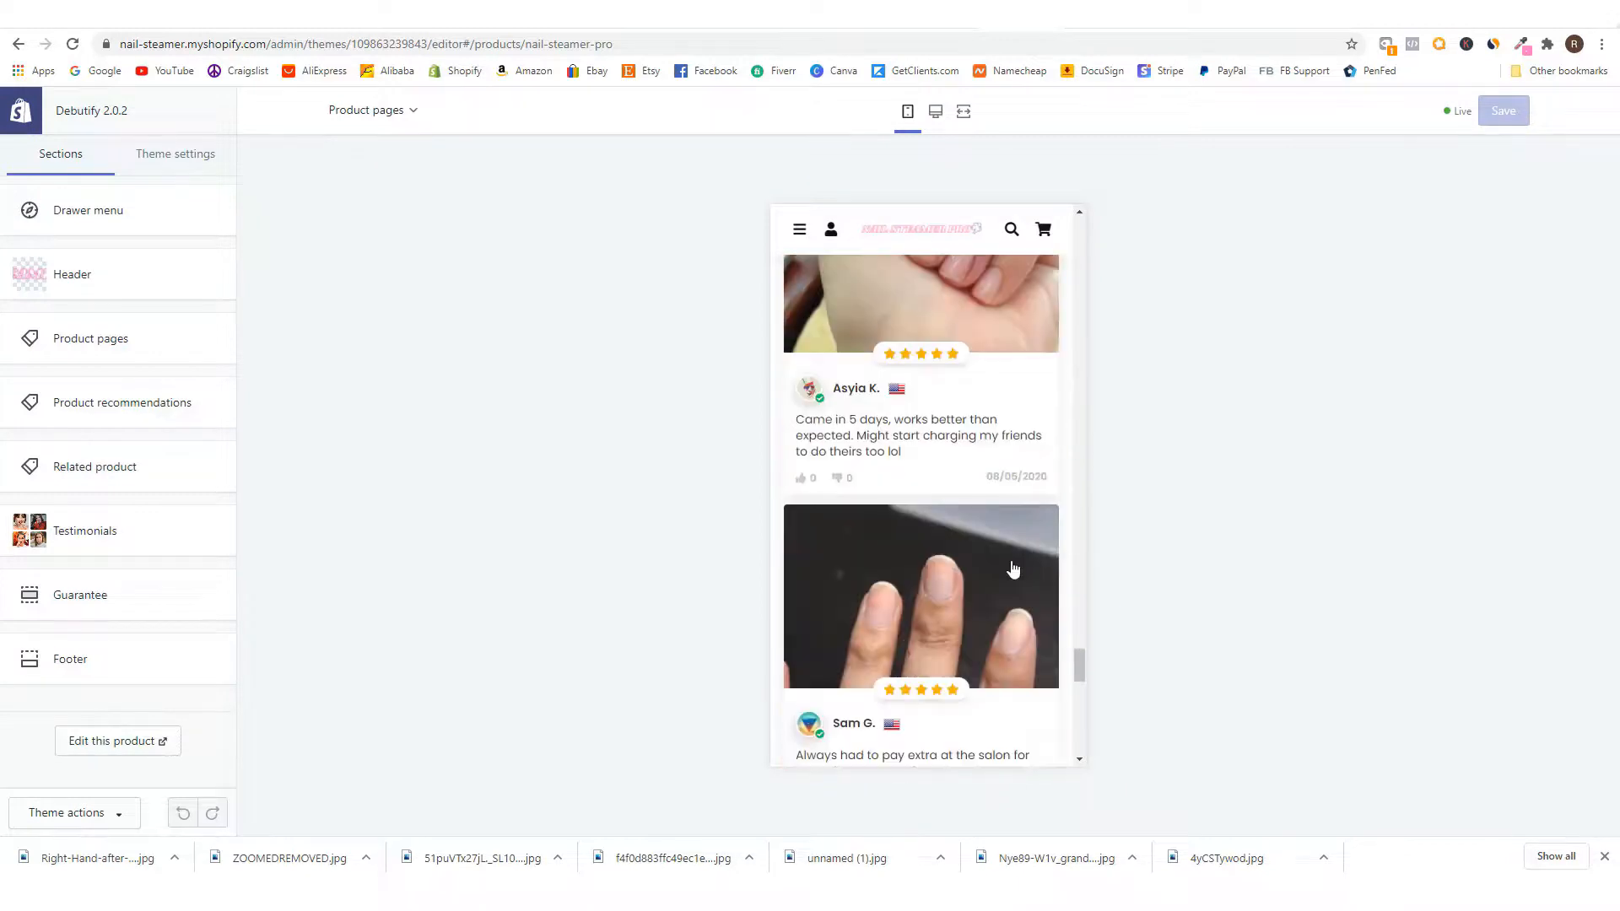
- Load more customer reviews beneath the first batch and check the additional ones, including the edited review
click(943, 491)
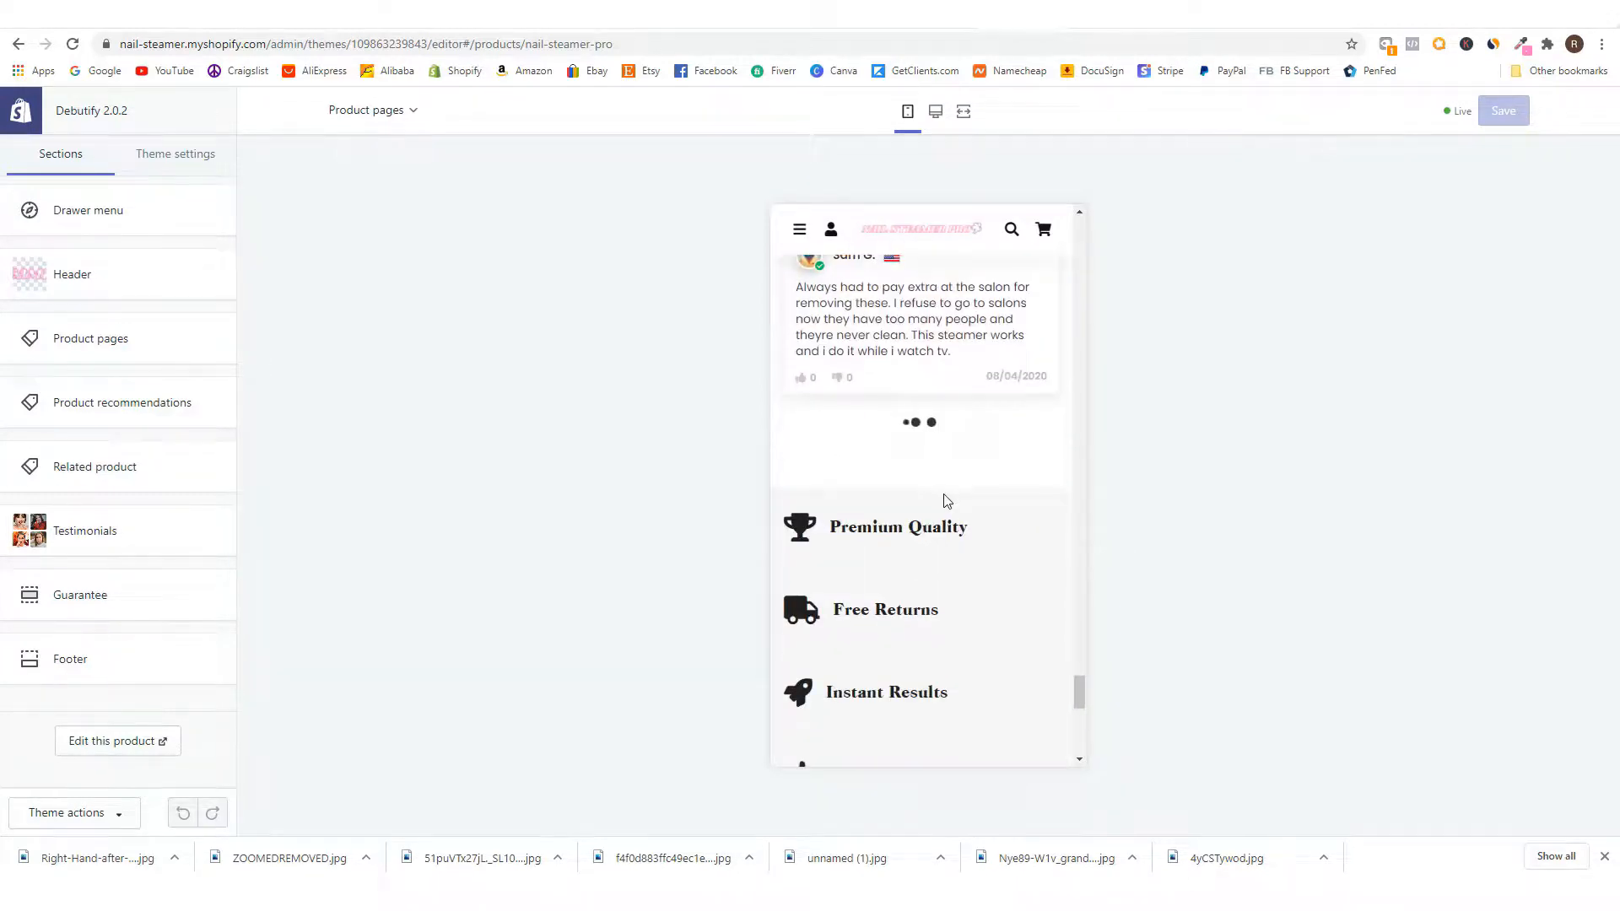
scroll(1010, 502, down, 3)
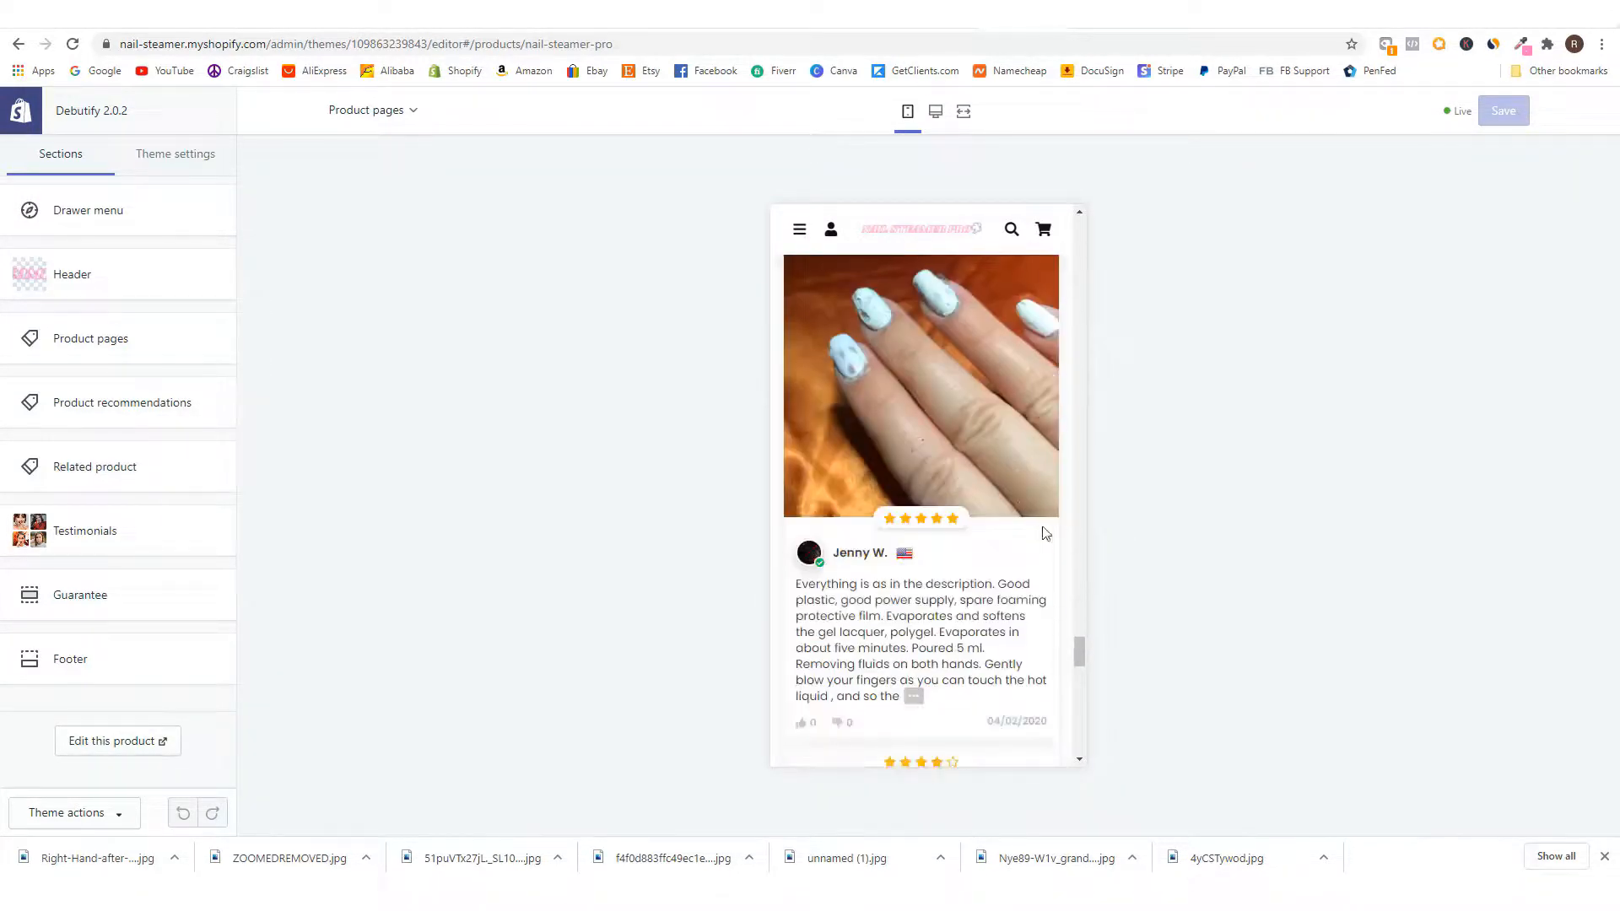
scroll(1044, 528, down, 10)
scroll(1040, 503, up, 10)
scroll(1012, 548, up, 15)
scroll(1011, 552, up, 15)
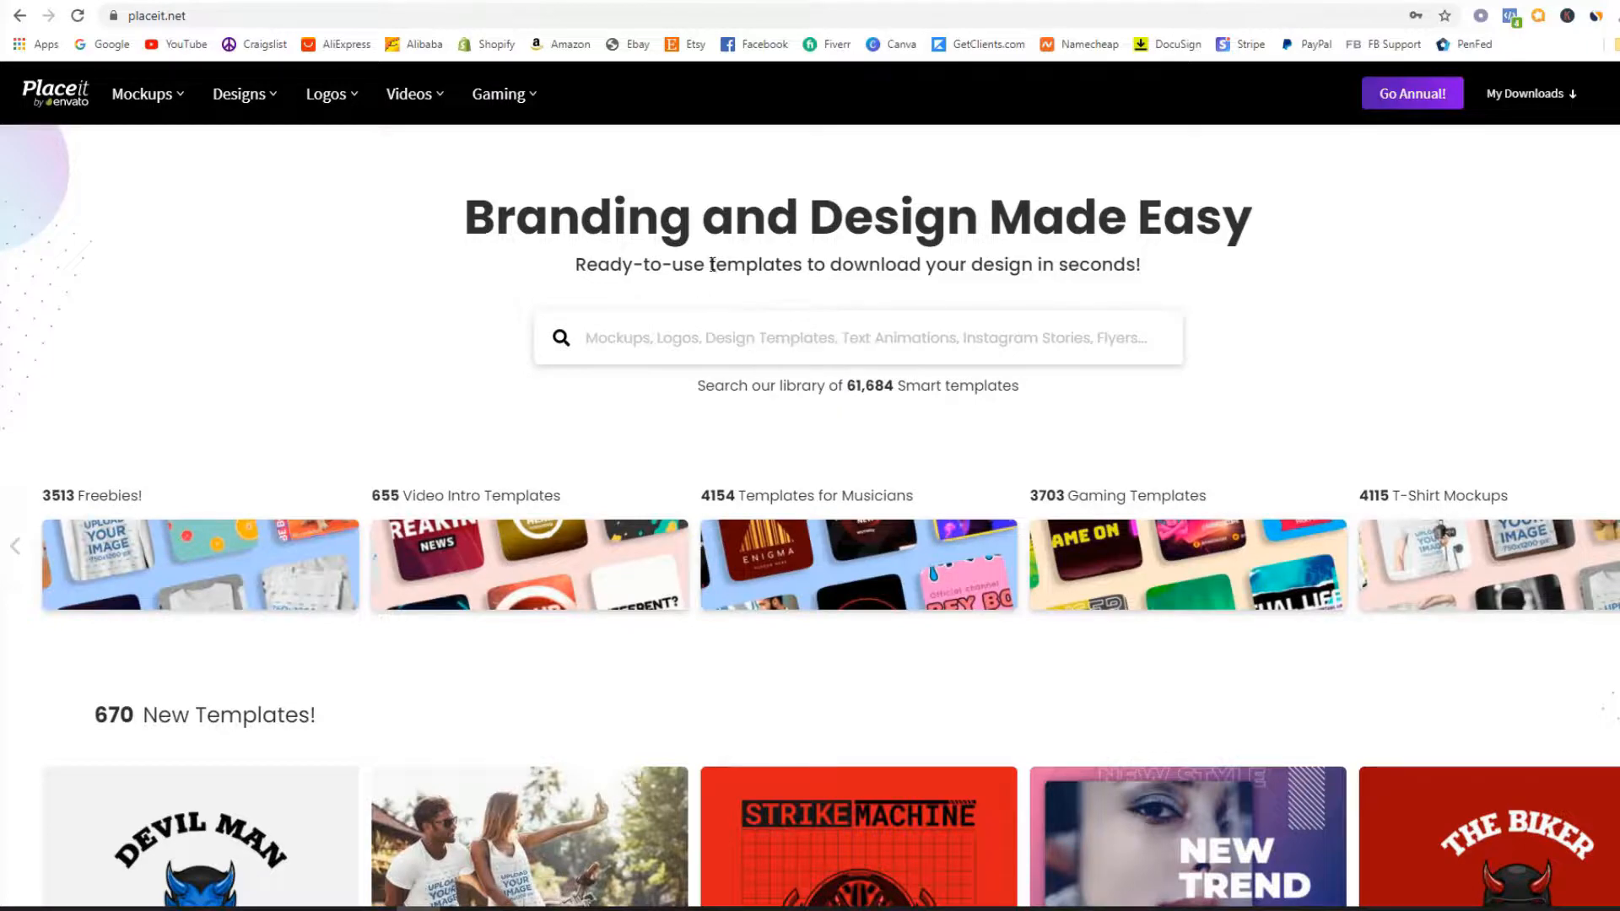
- Look over the Placeit home page, checking its template collections, sample mockups and feature sections
scroll(800, 608, down, 10)
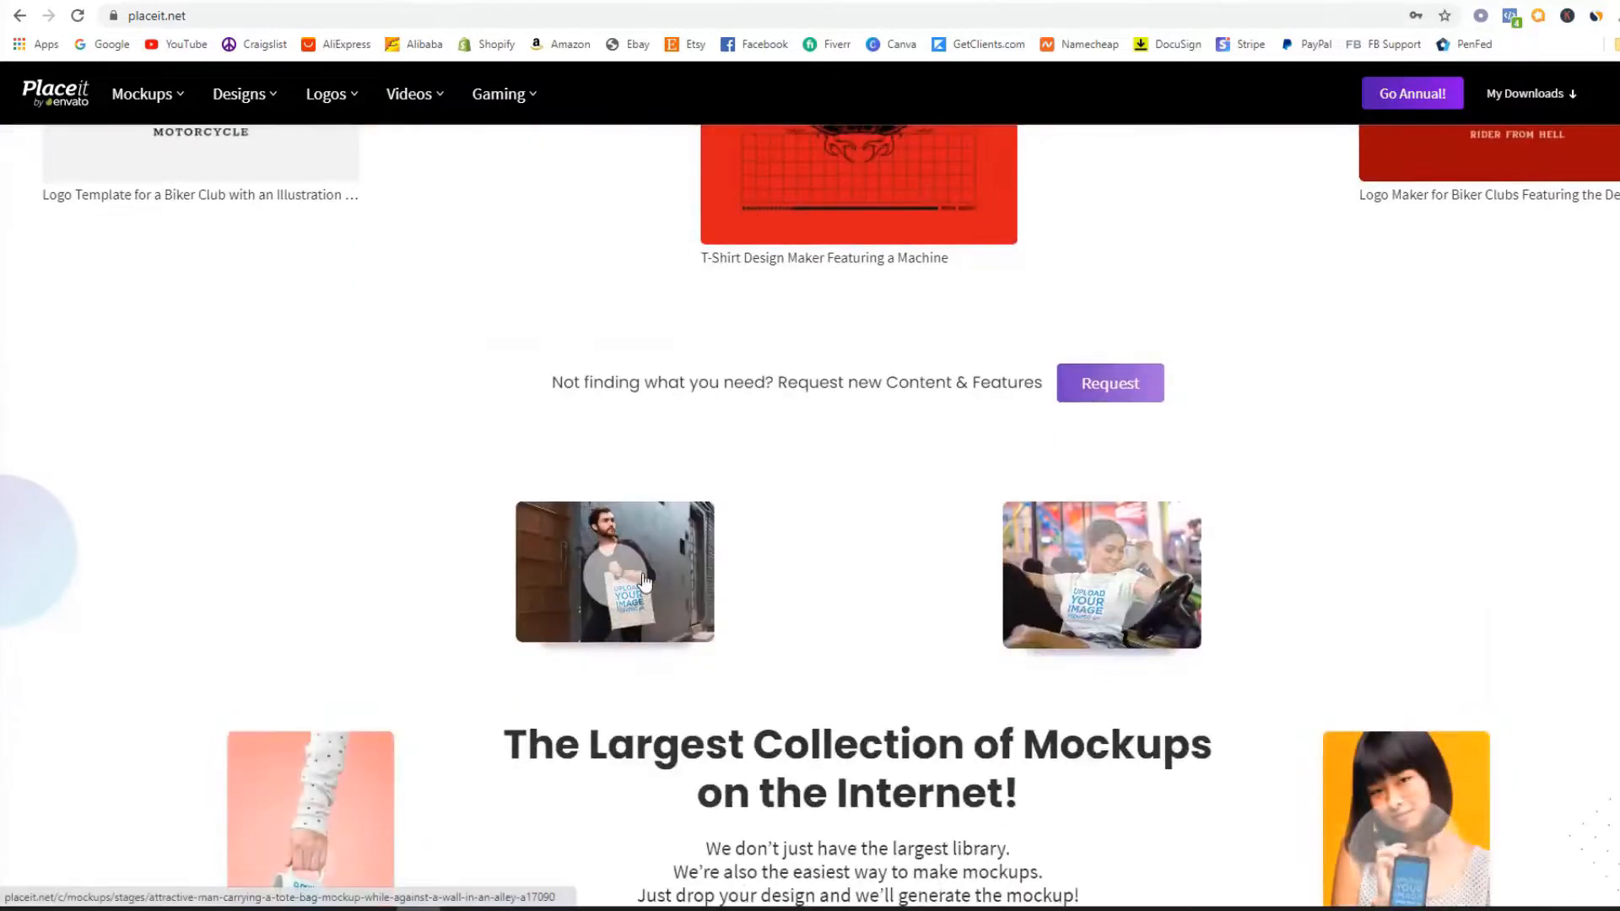
scroll(800, 608, down, 2)
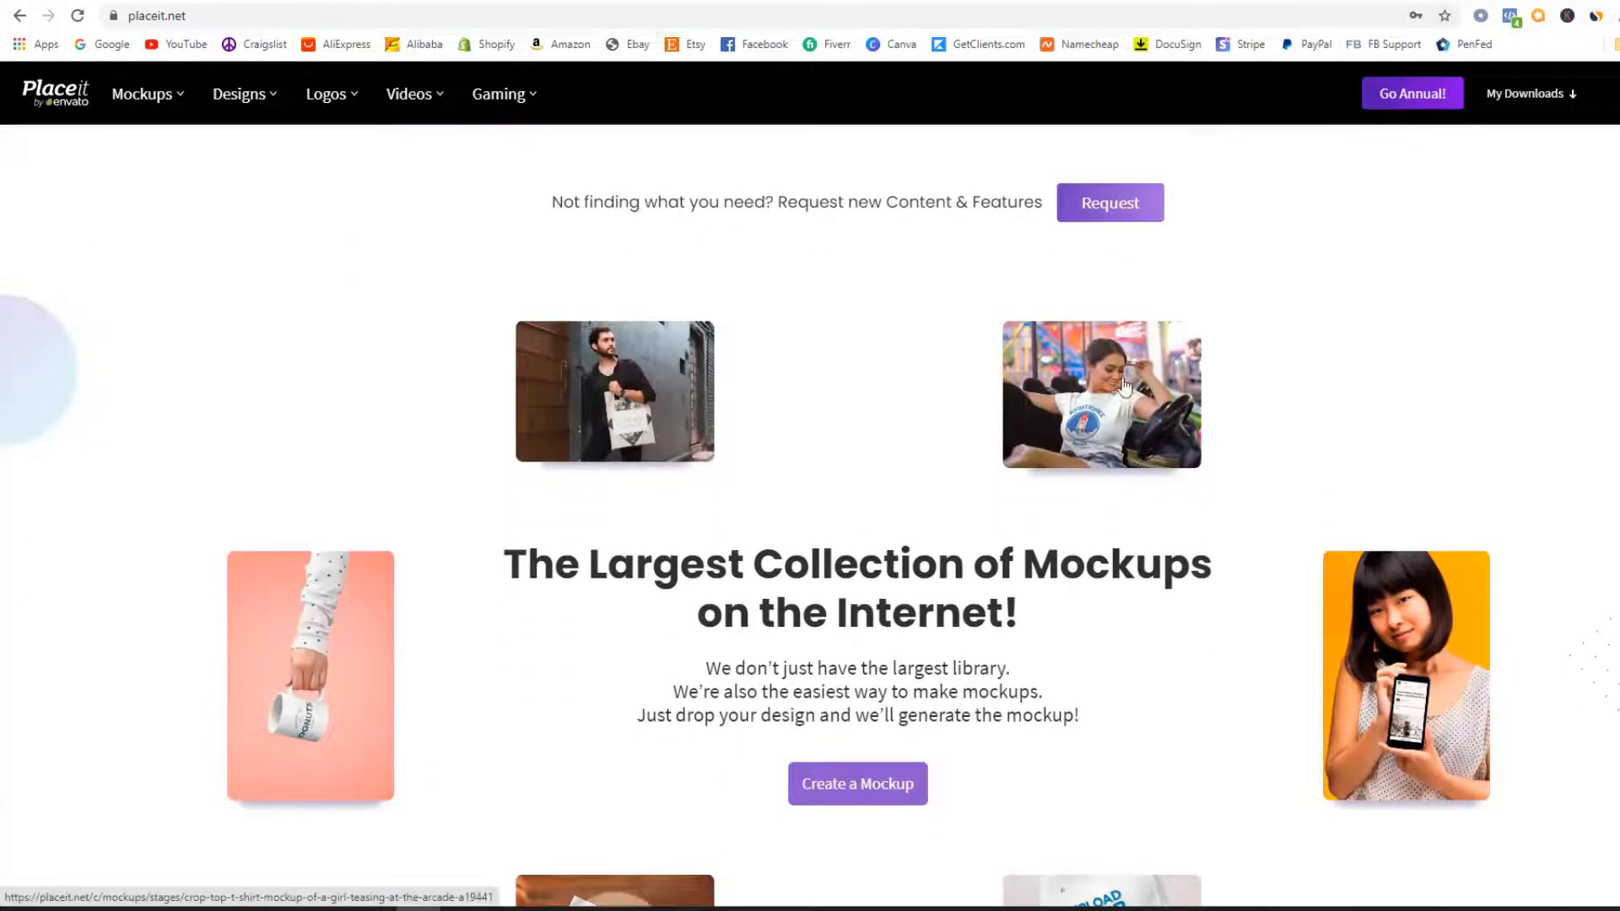
scroll(879, 546, down, 15)
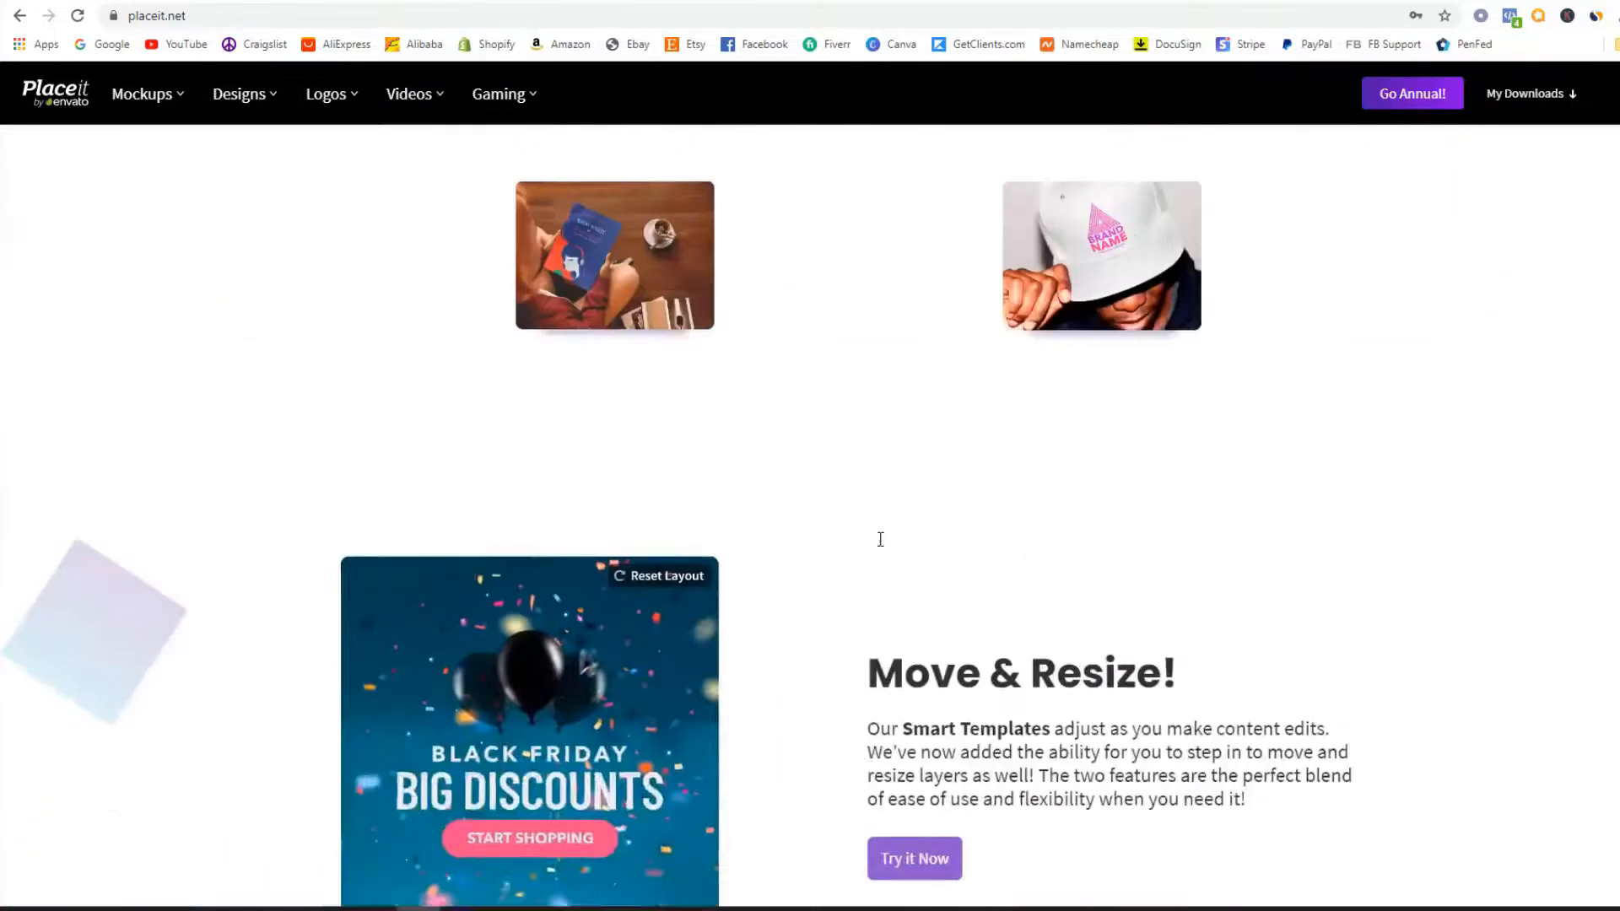
scroll(1112, 494, down, 5)
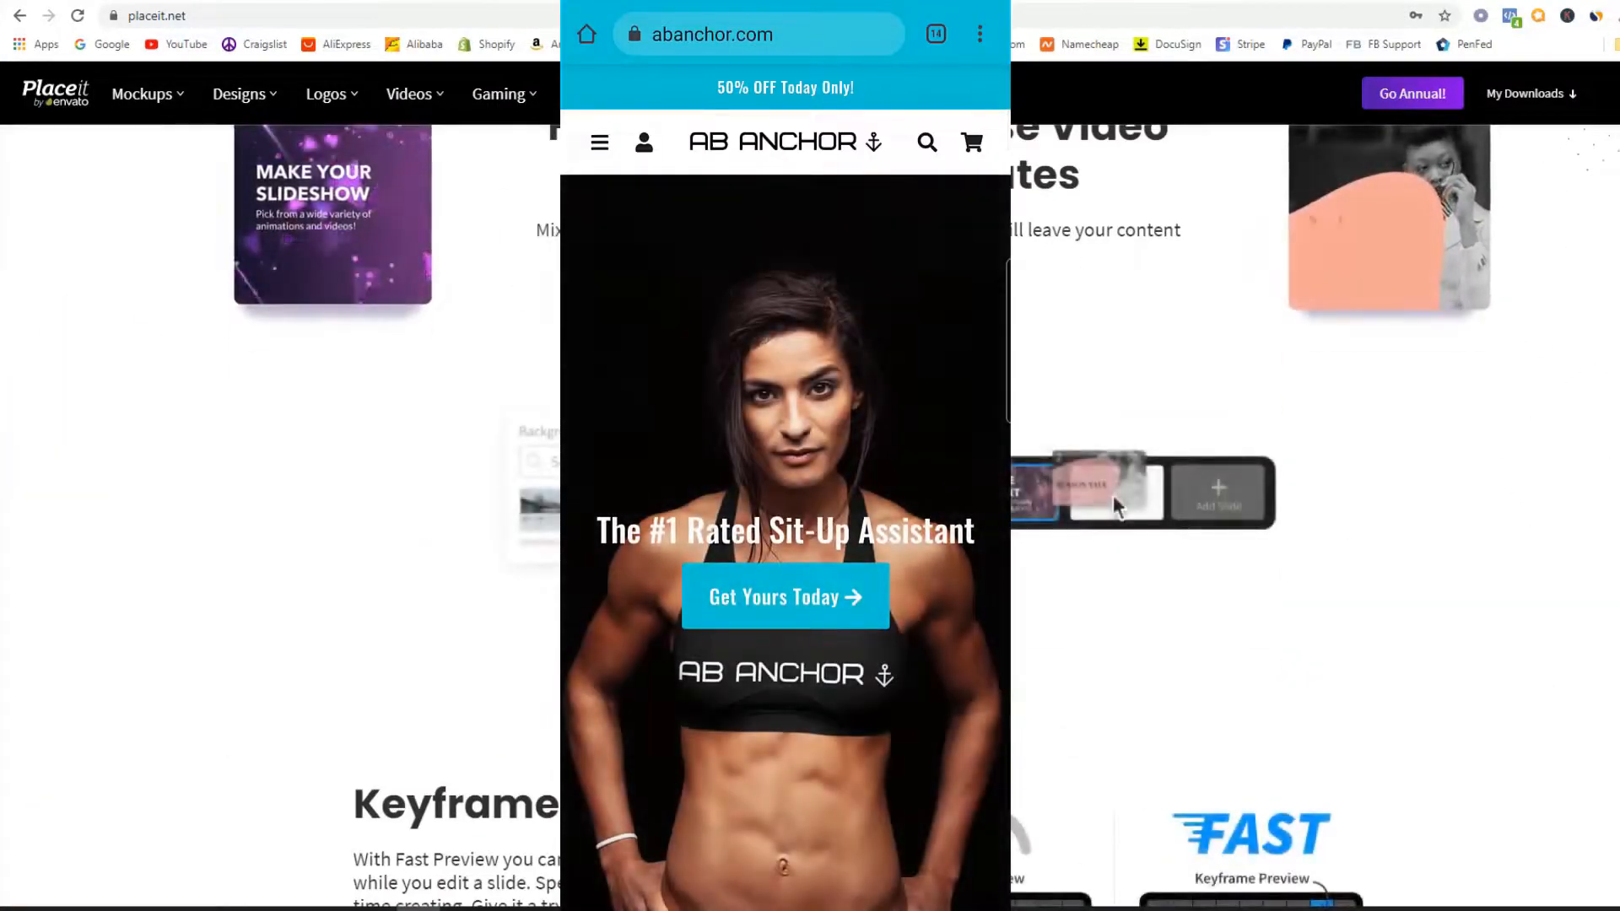
scroll(1112, 494, up, 20)
scroll(1112, 495, up, 10)
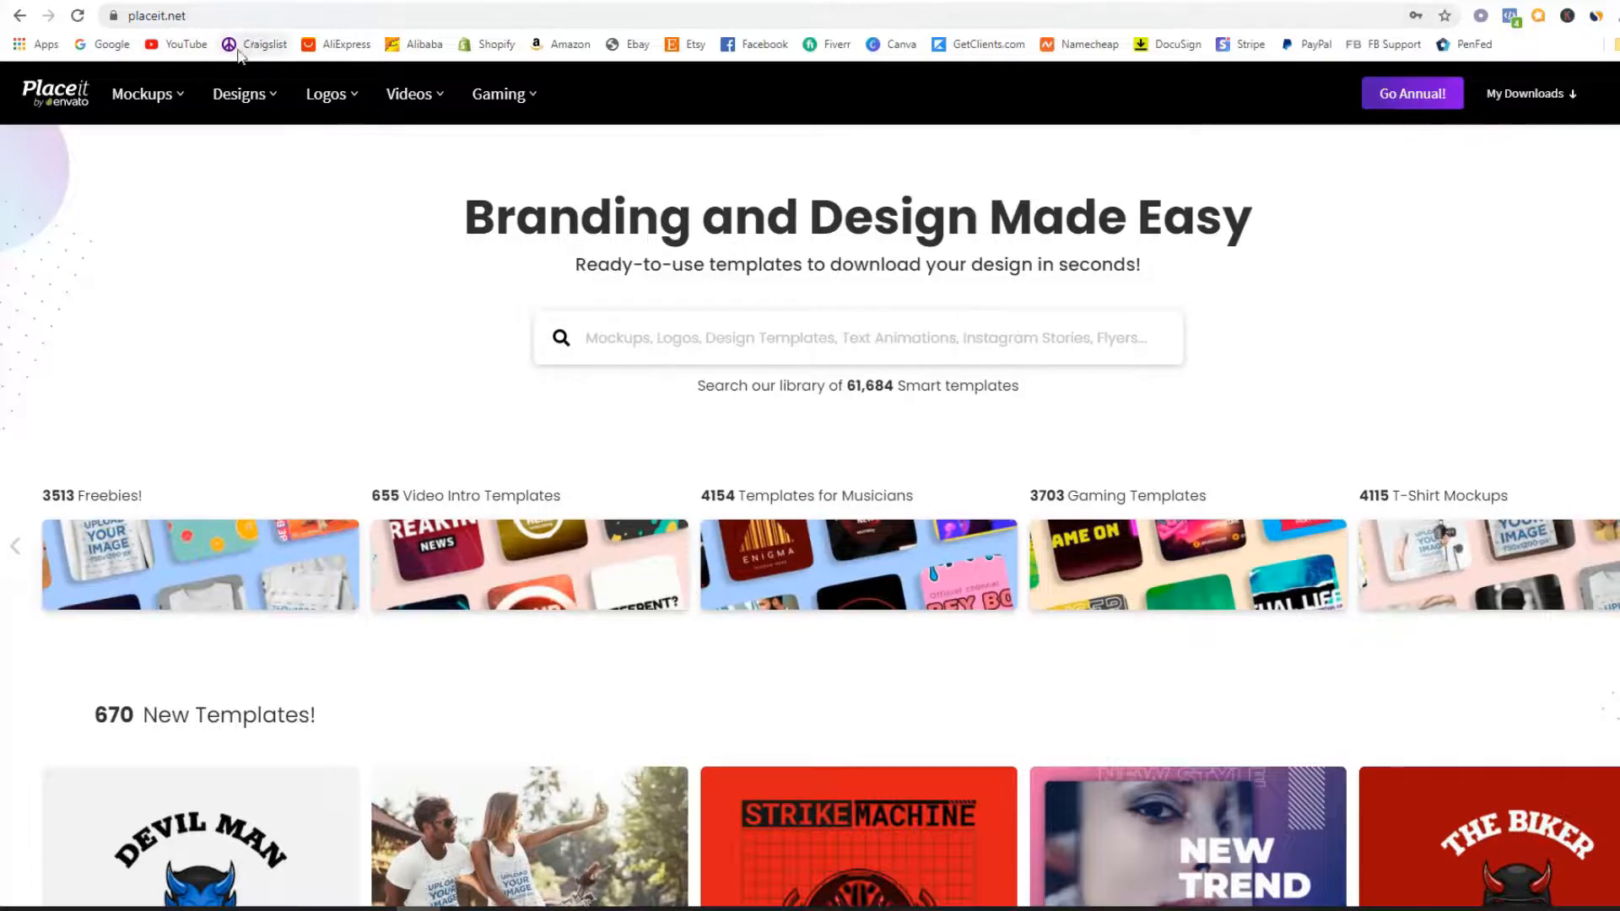
drag(191, 16, 126, 16)
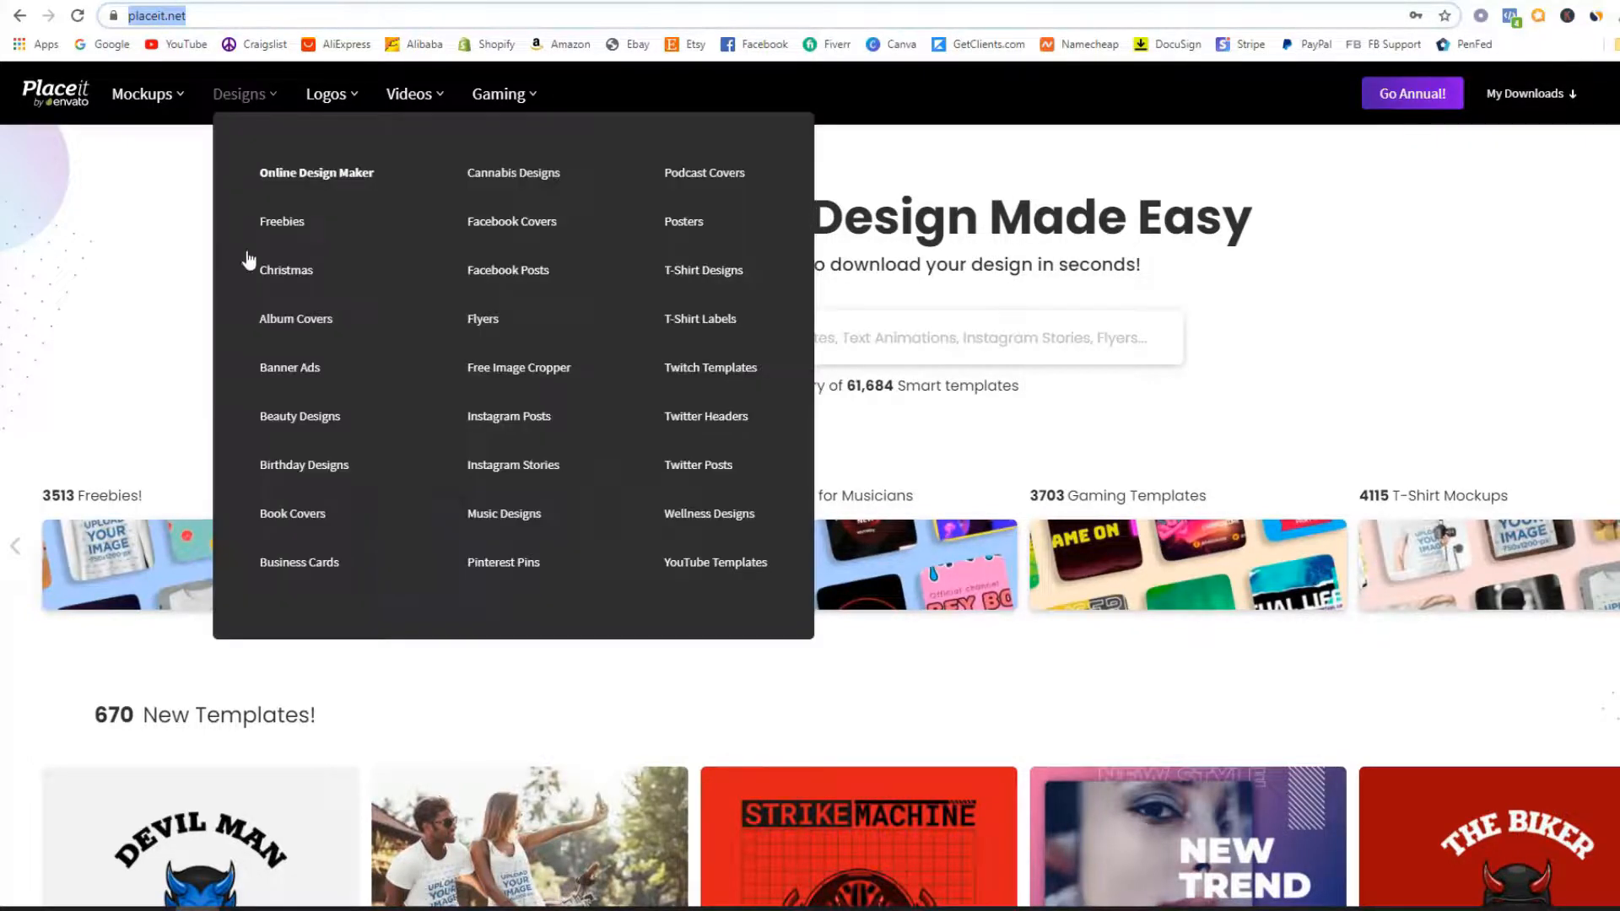
click(74, 251)
- Open the Mockup Generator and browse its unfiltered apparel and product mockup templates
mouse_move(147, 123)
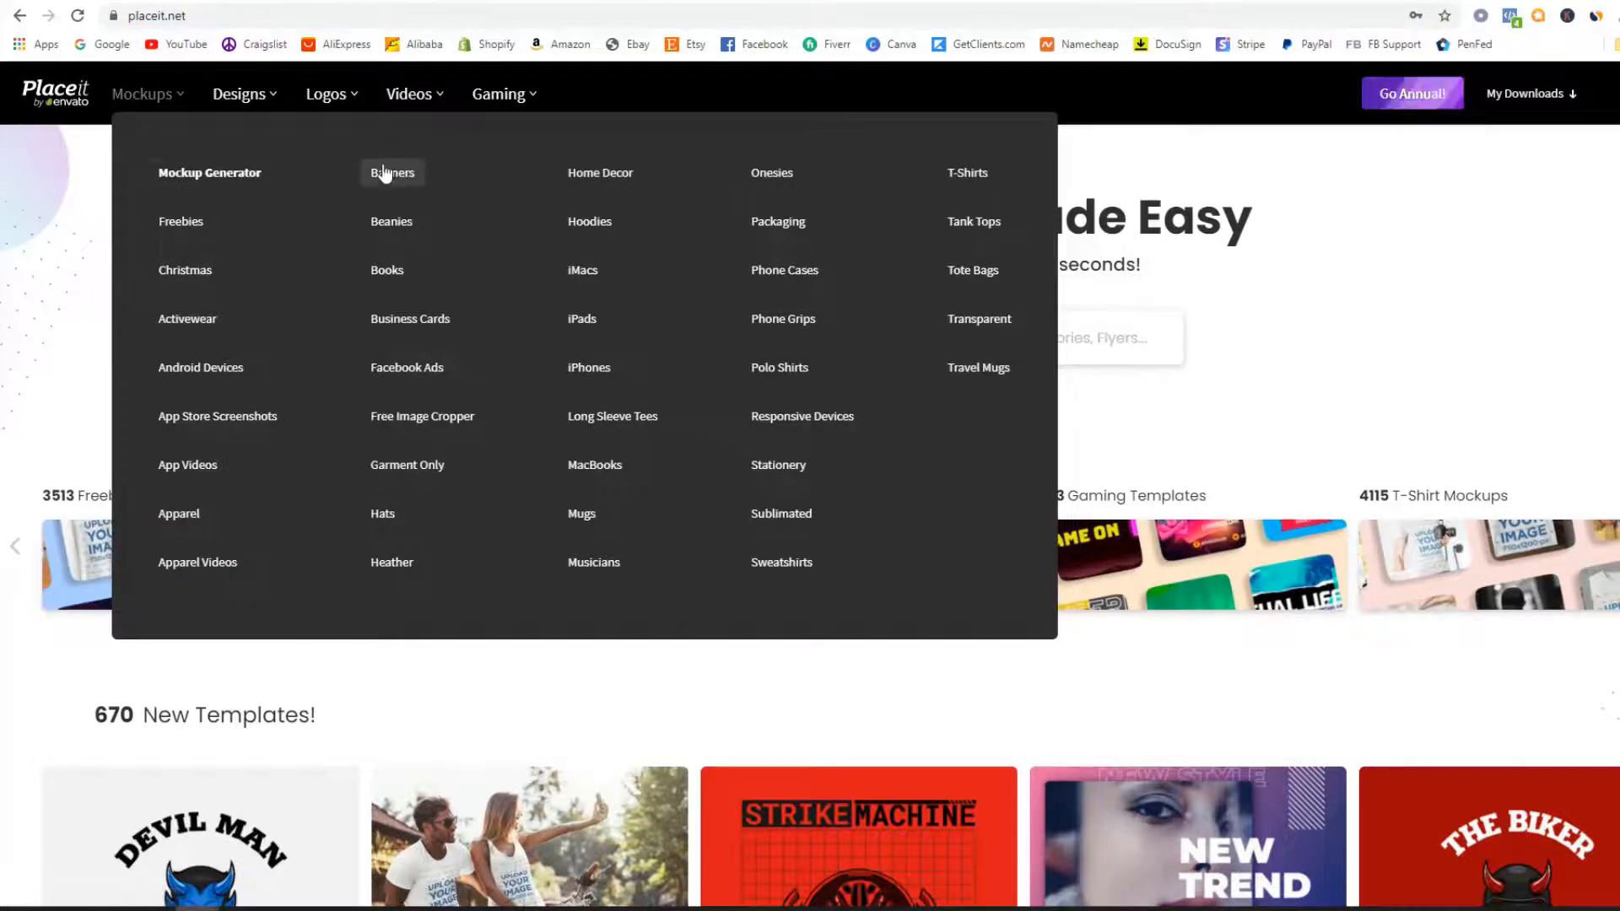
click(220, 179)
scroll(378, 471, down, 4)
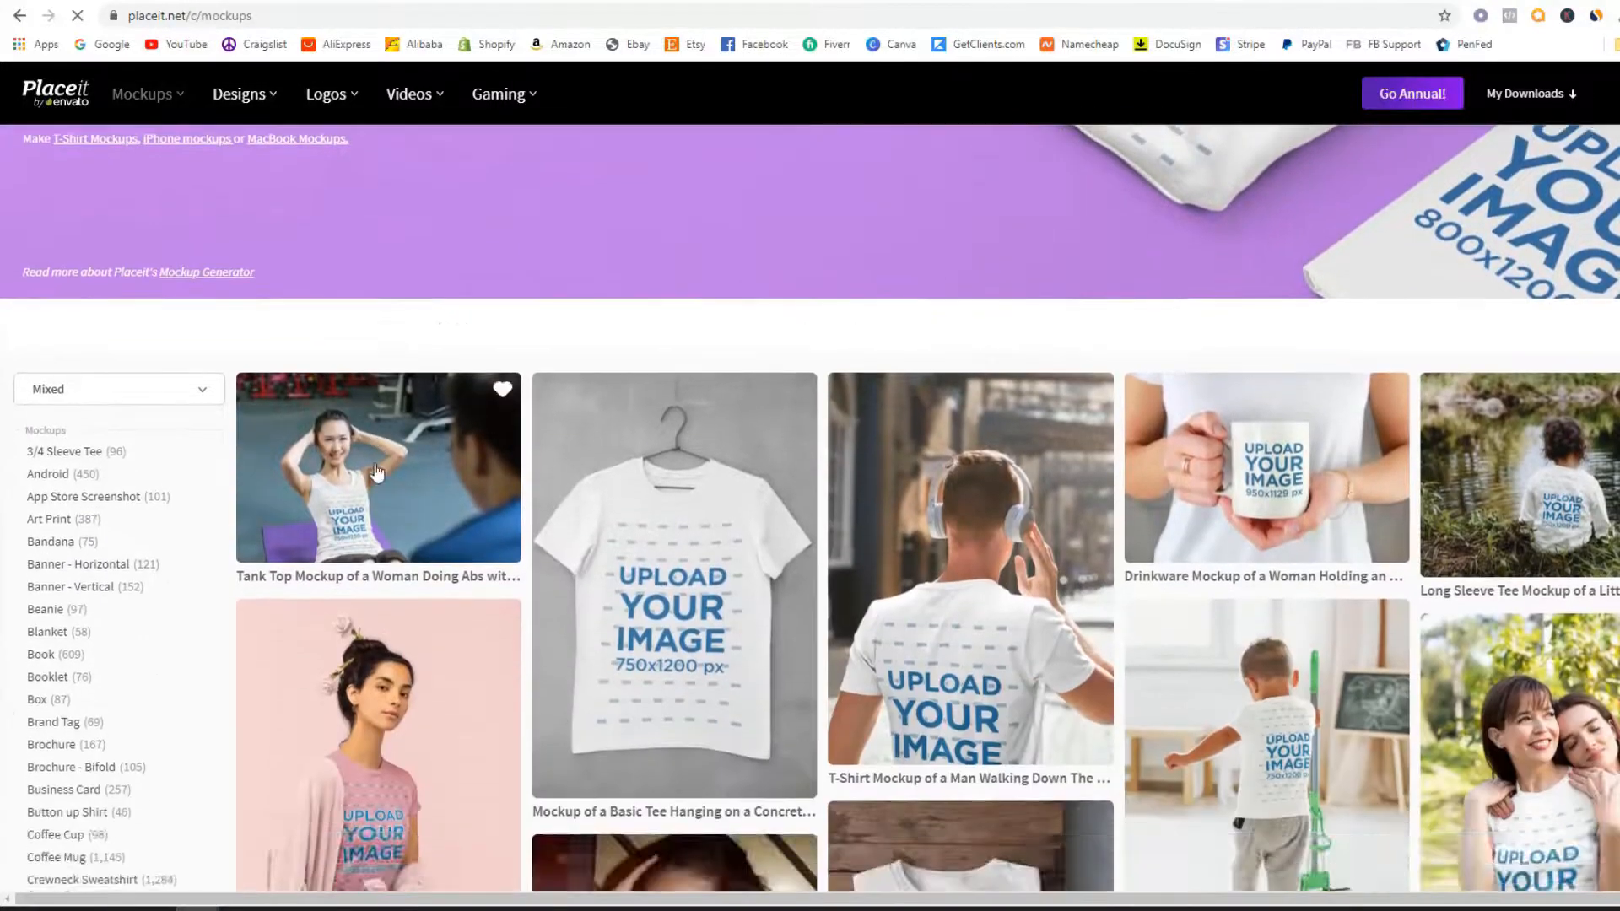
scroll(470, 597, down, 2)
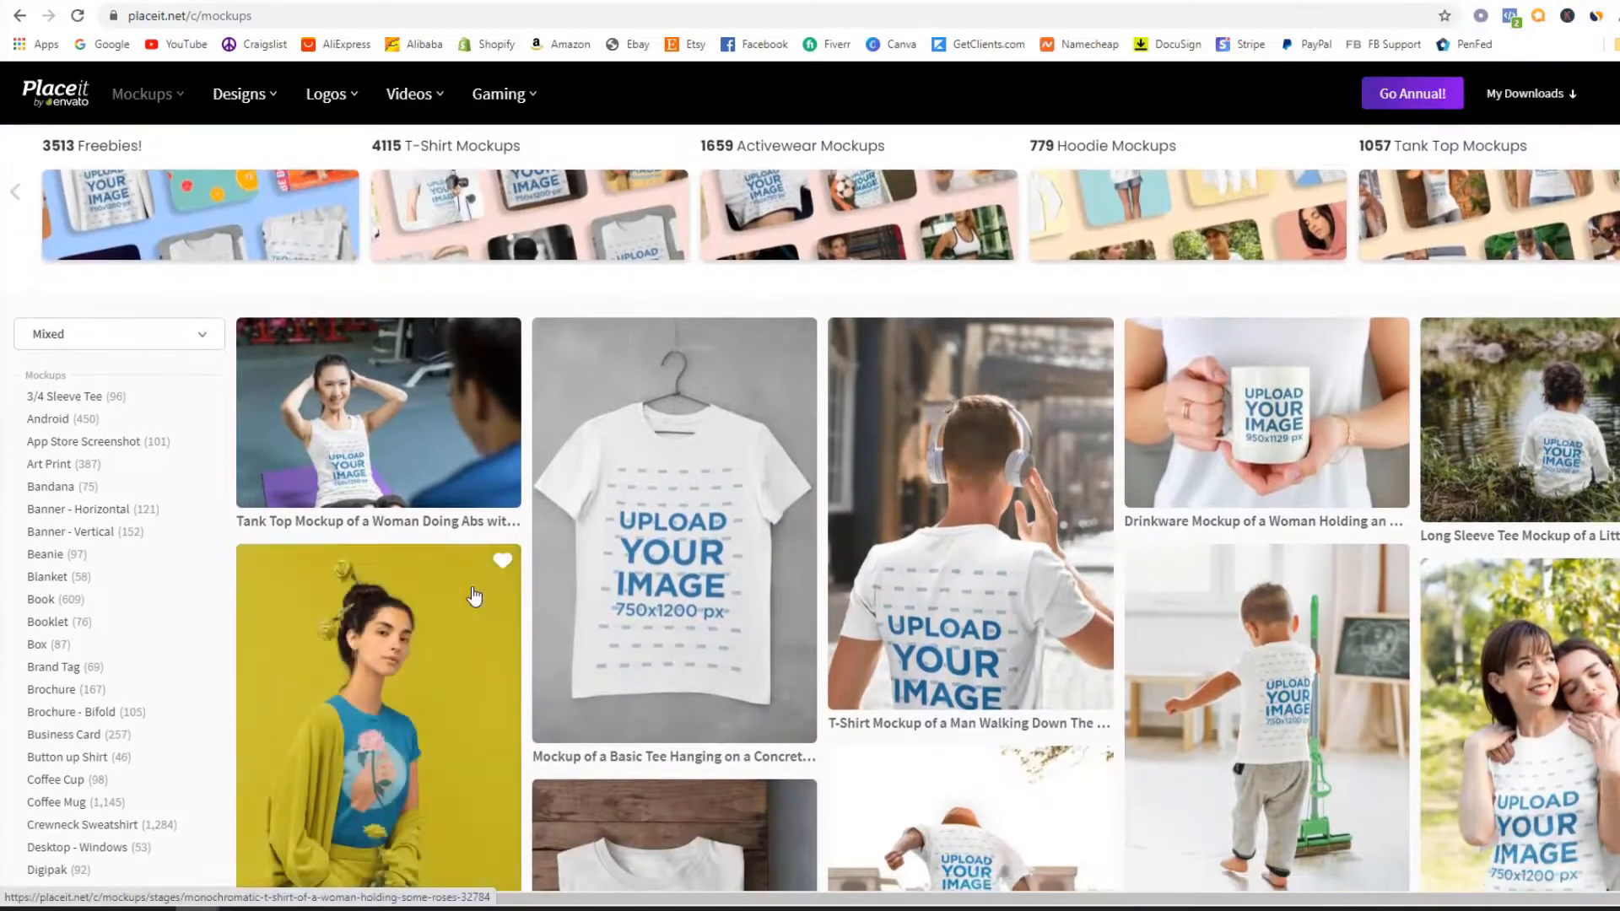
scroll(474, 596, down, 3)
scroll(475, 597, down, 7)
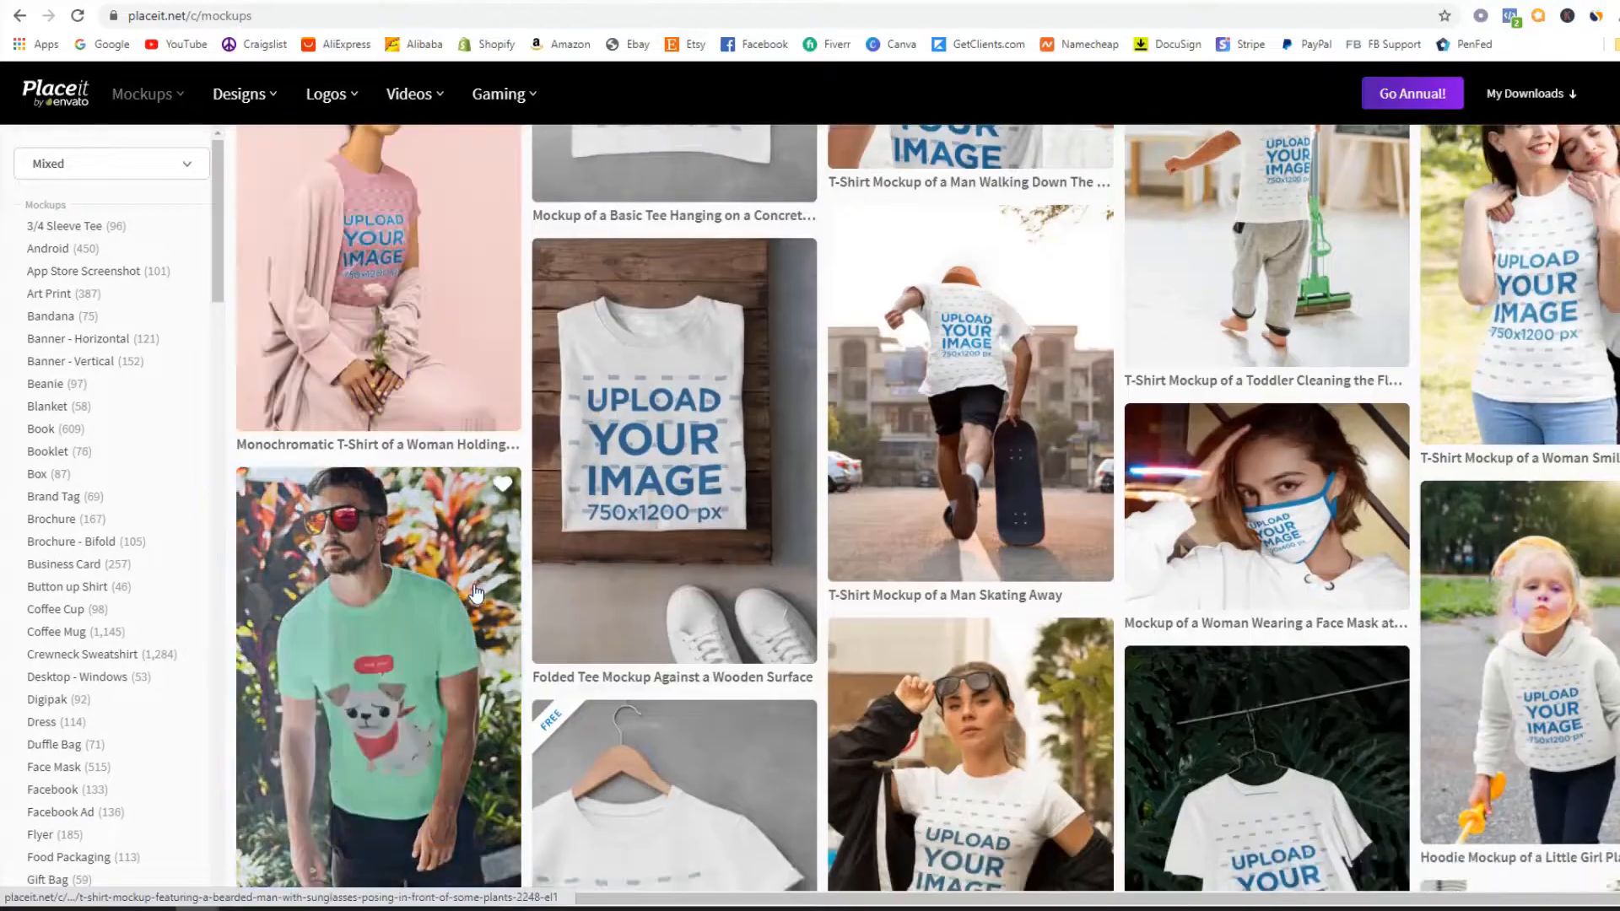
scroll(650, 654, down, 7)
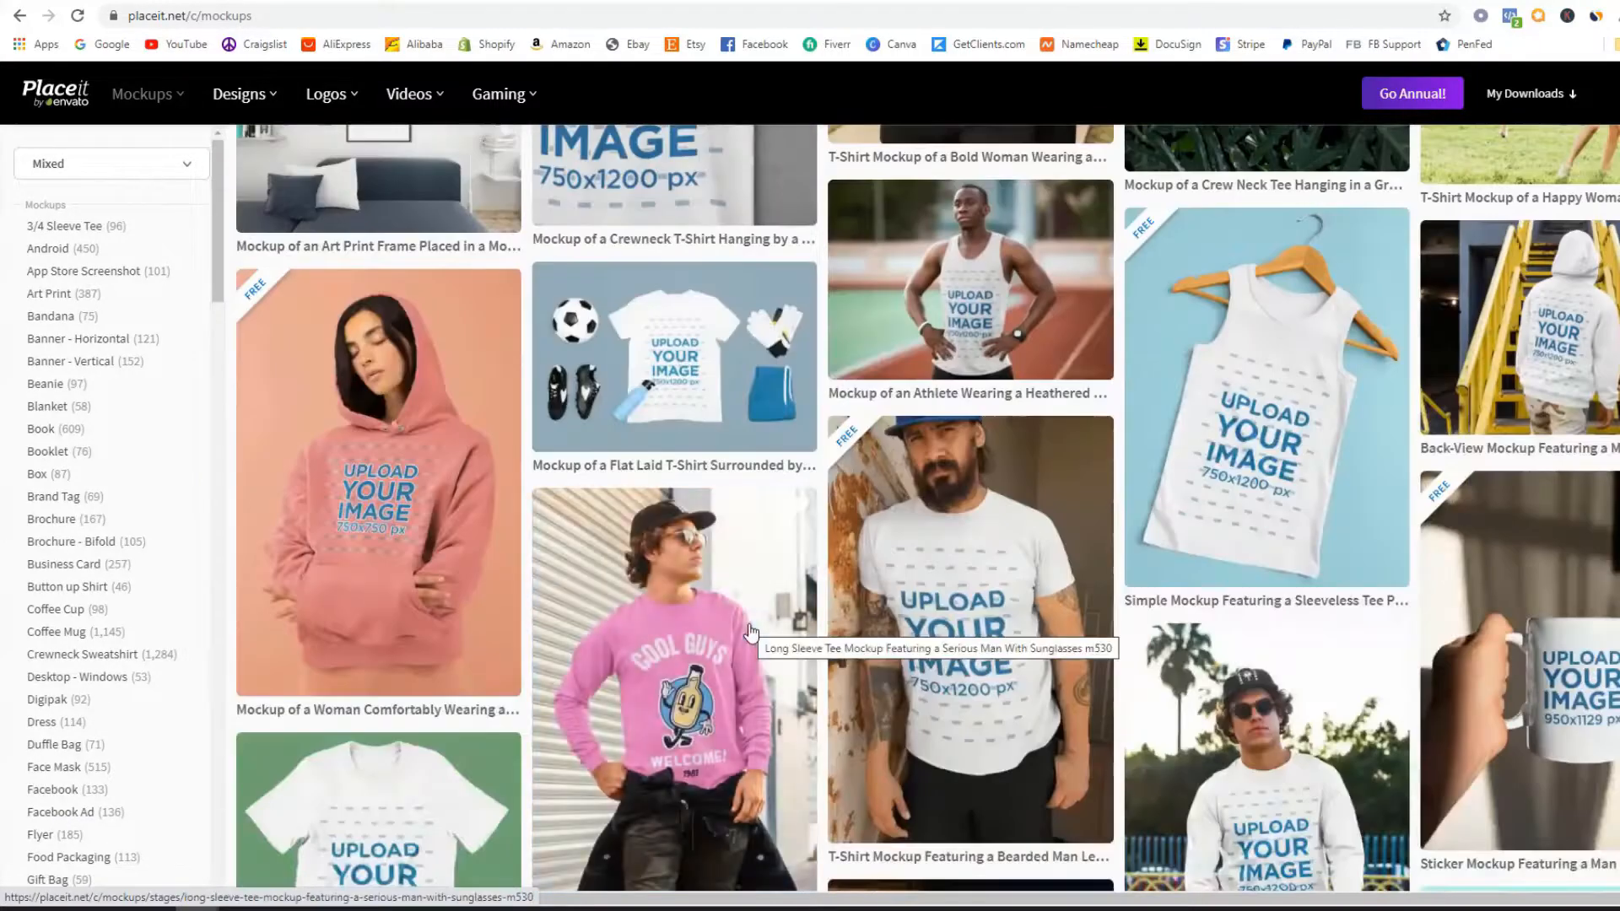
scroll(695, 601, down, 10)
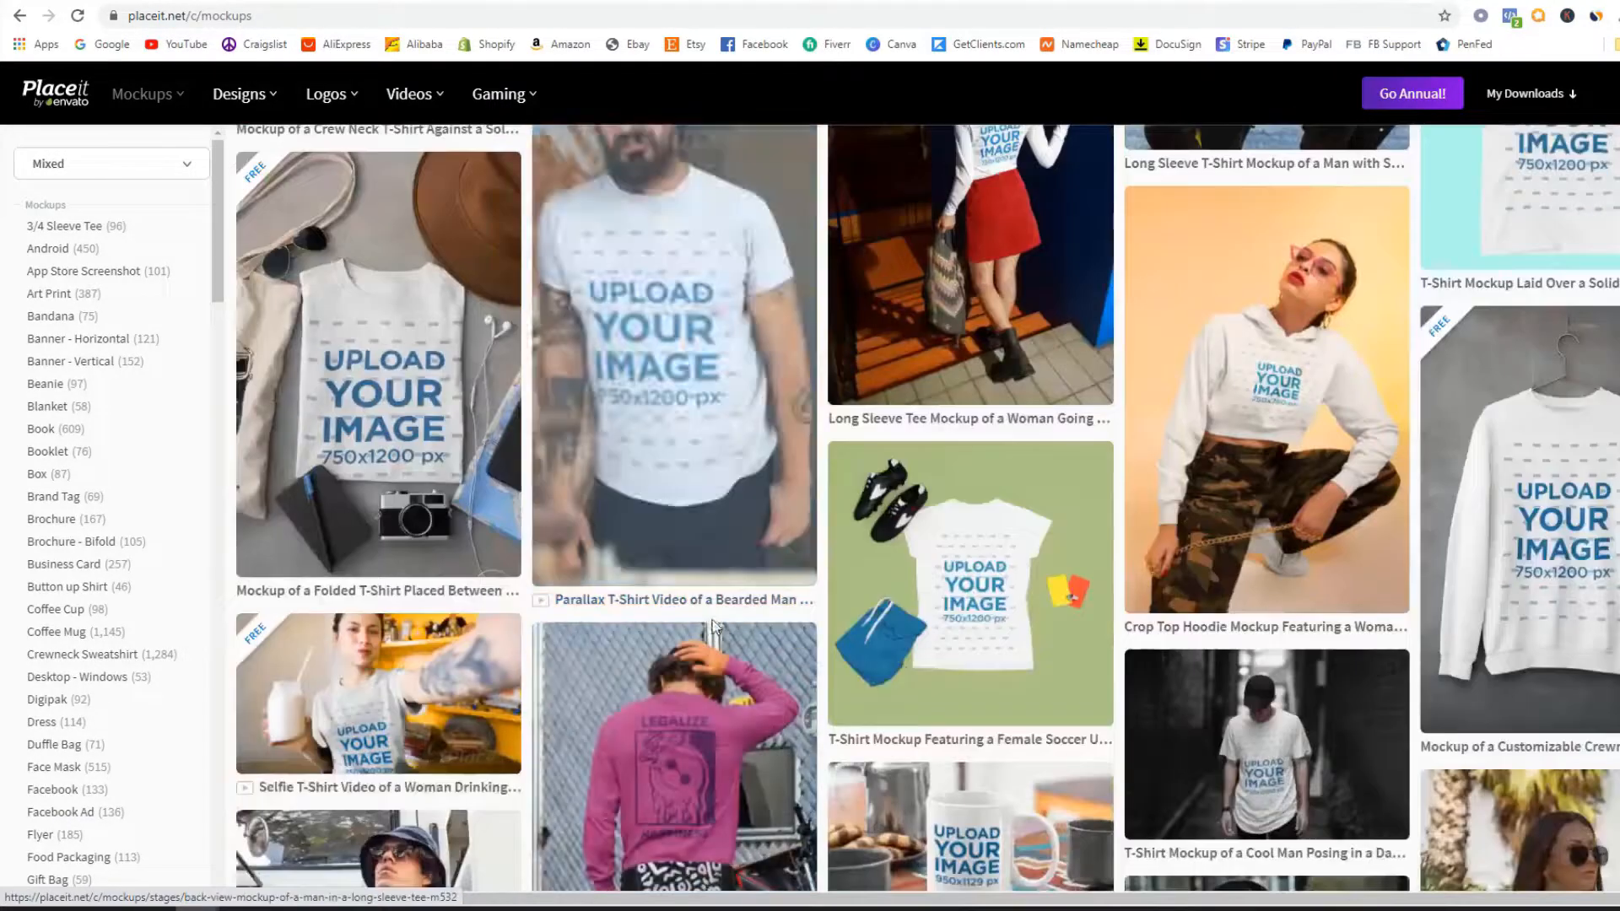
scroll(676, 620, down, 10)
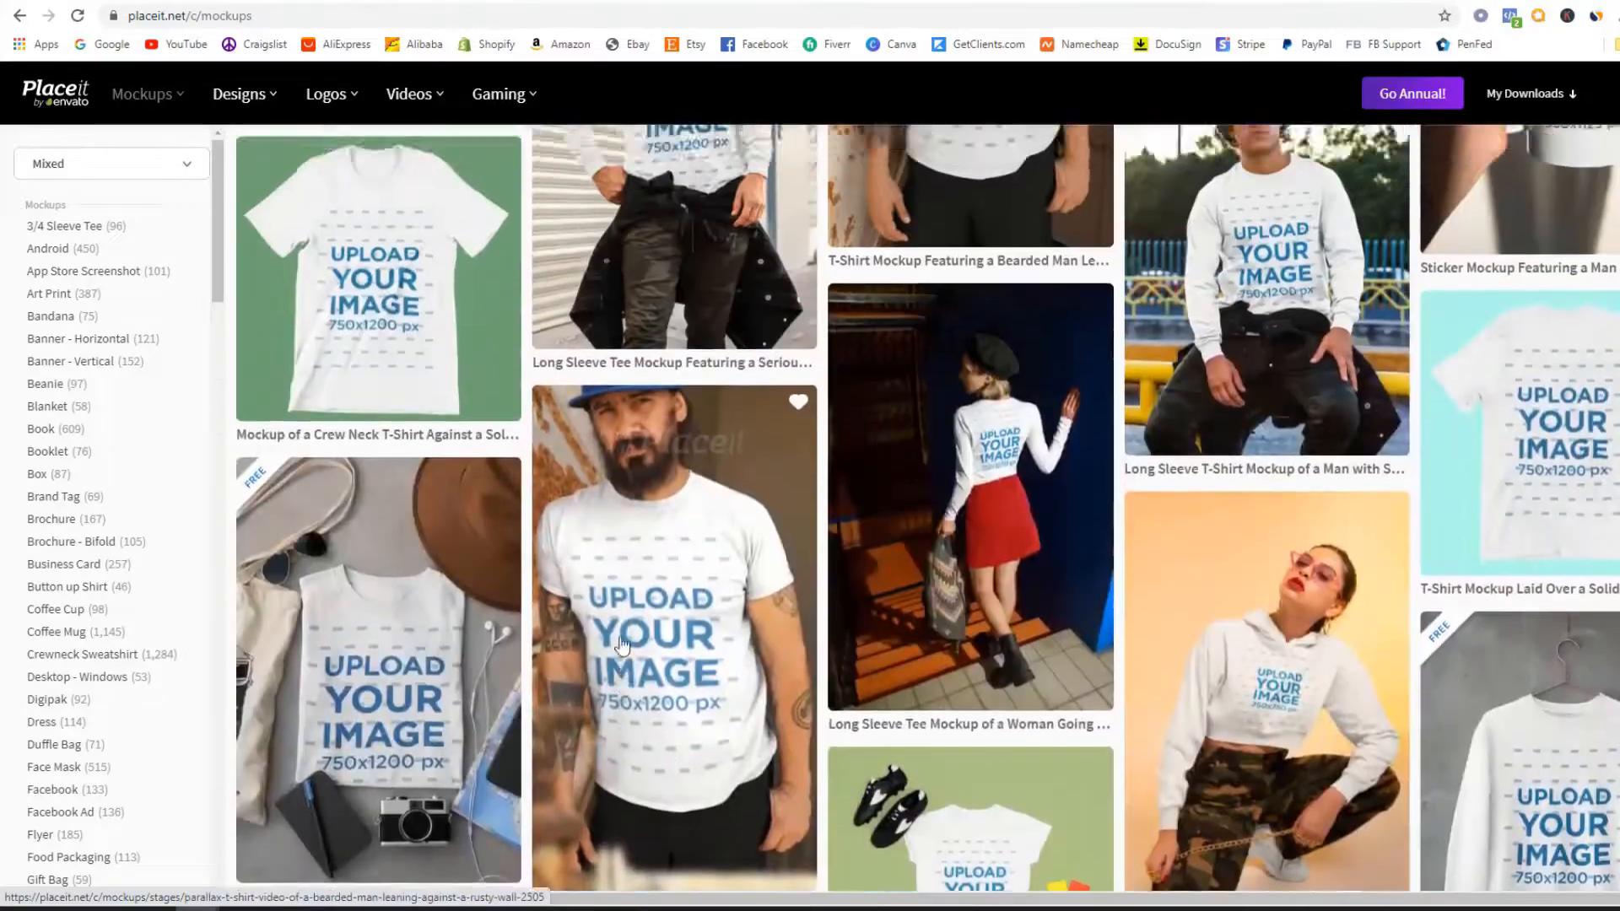
scroll(603, 663, up, 10)
scroll(594, 661, down, 4)
scroll(510, 597, up, 4)
scroll(254, 460, down, 5)
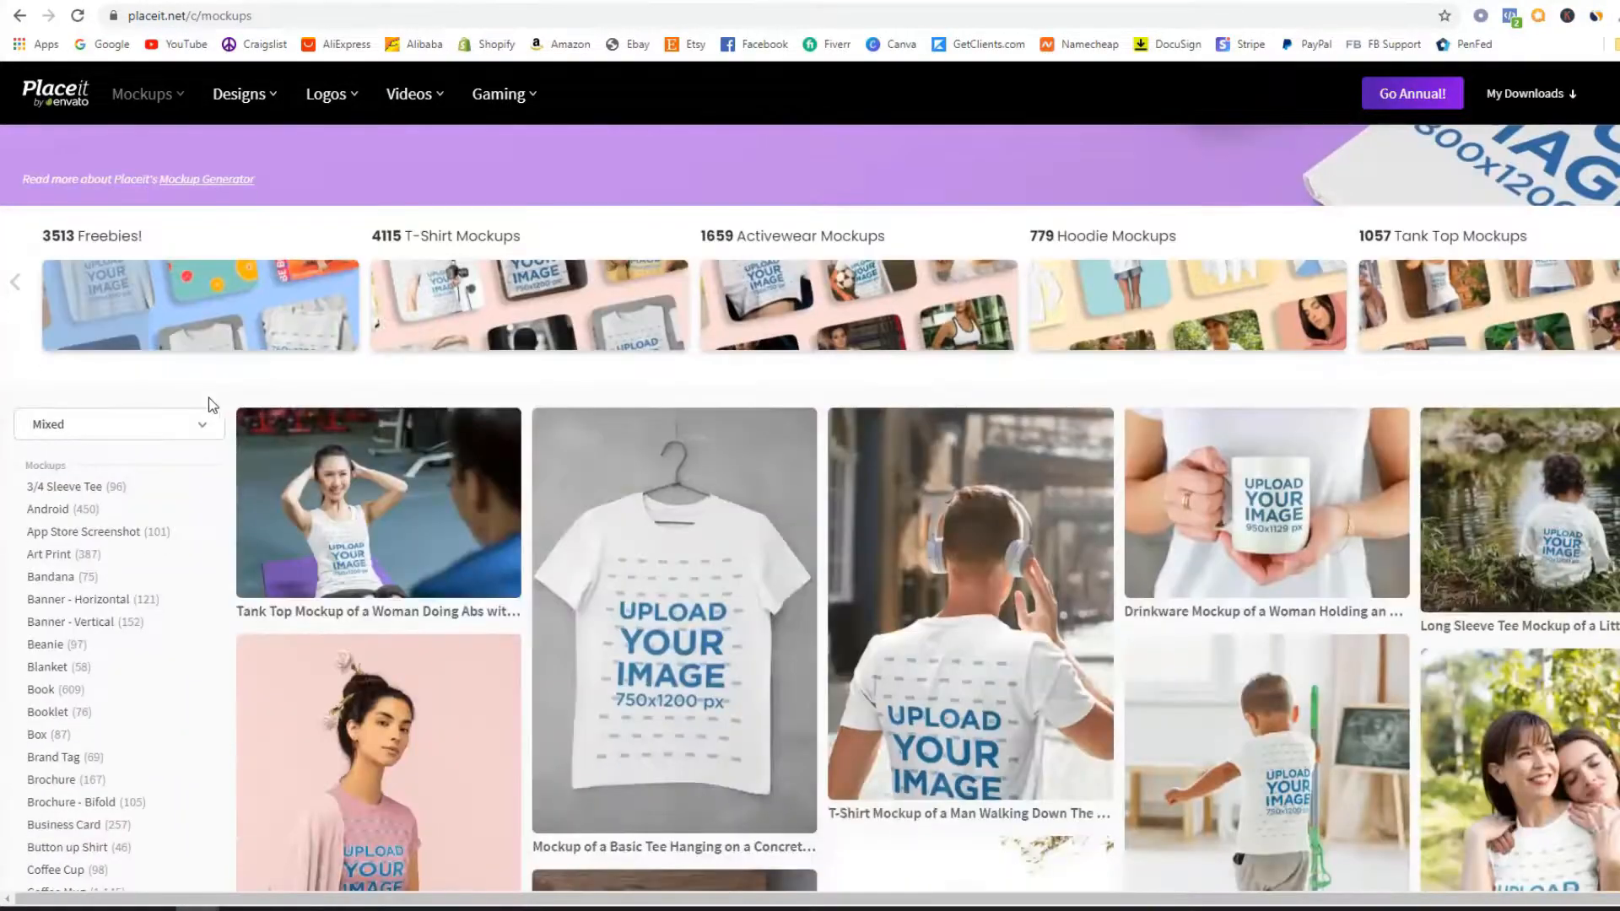
- Search the mockup library for "fitness"
scroll(218, 405, up, 4)
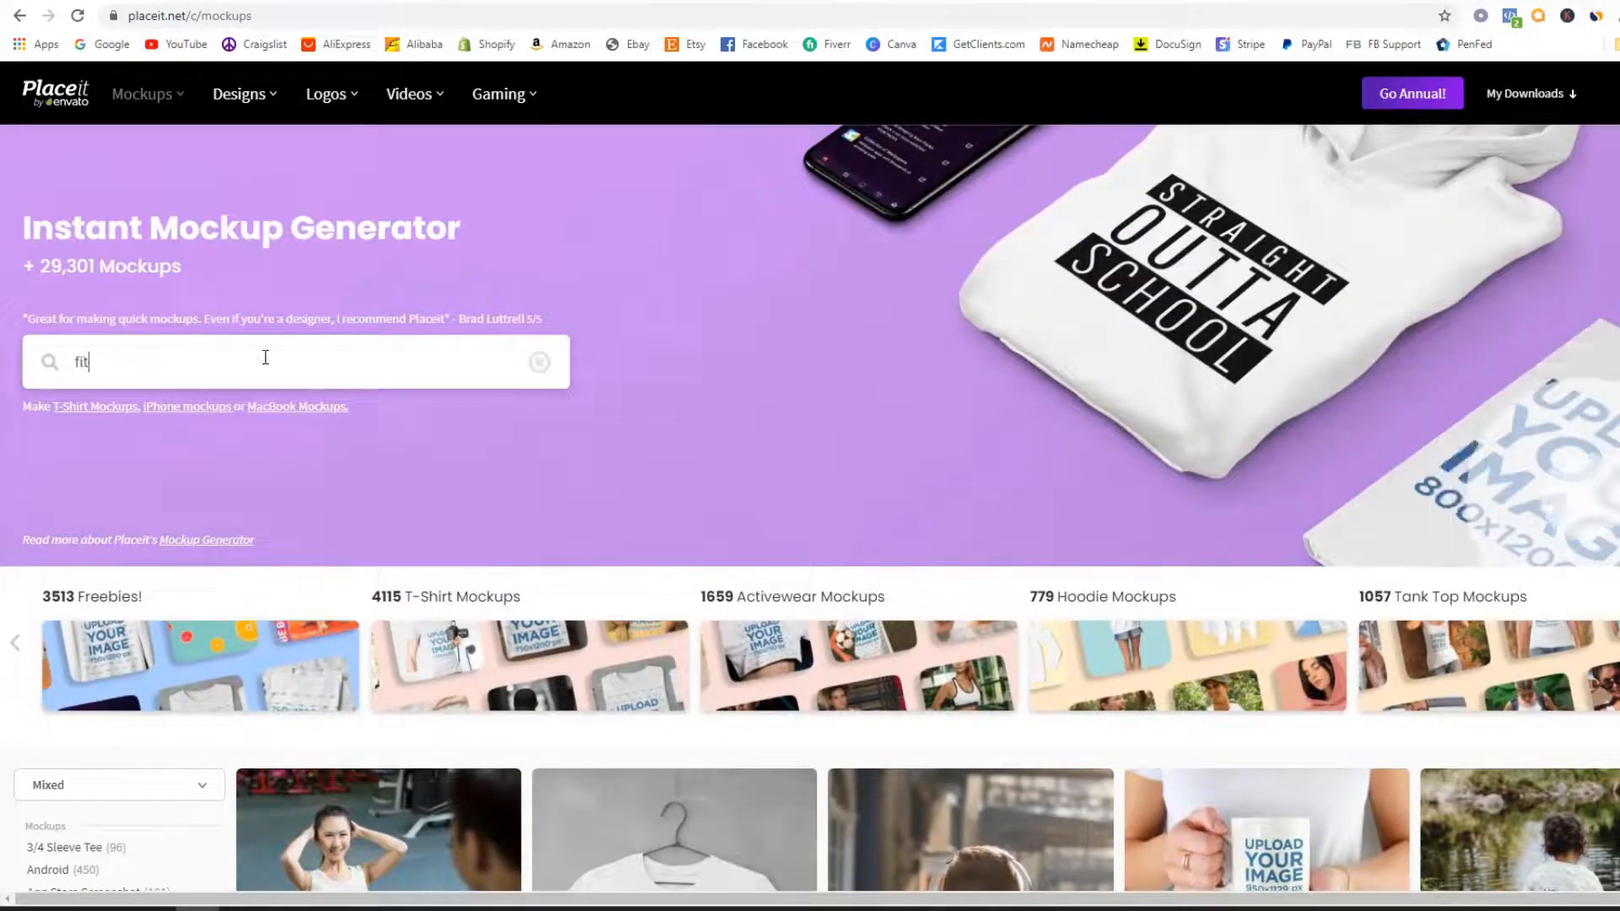
text(tness)
key(Return)
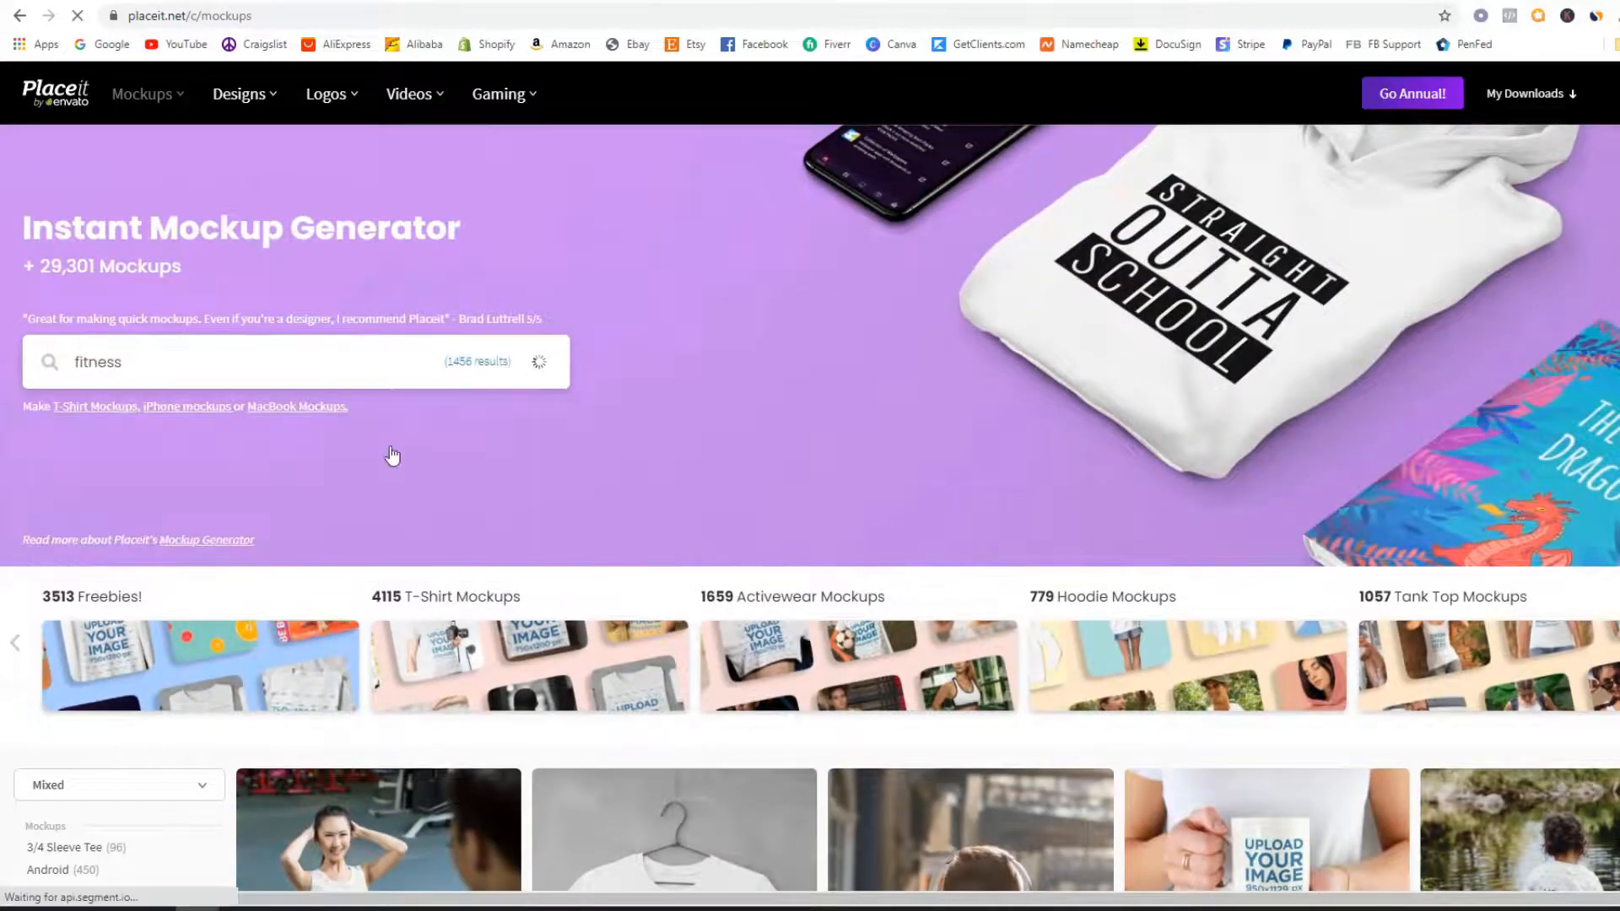
scroll(922, 513, down, 2)
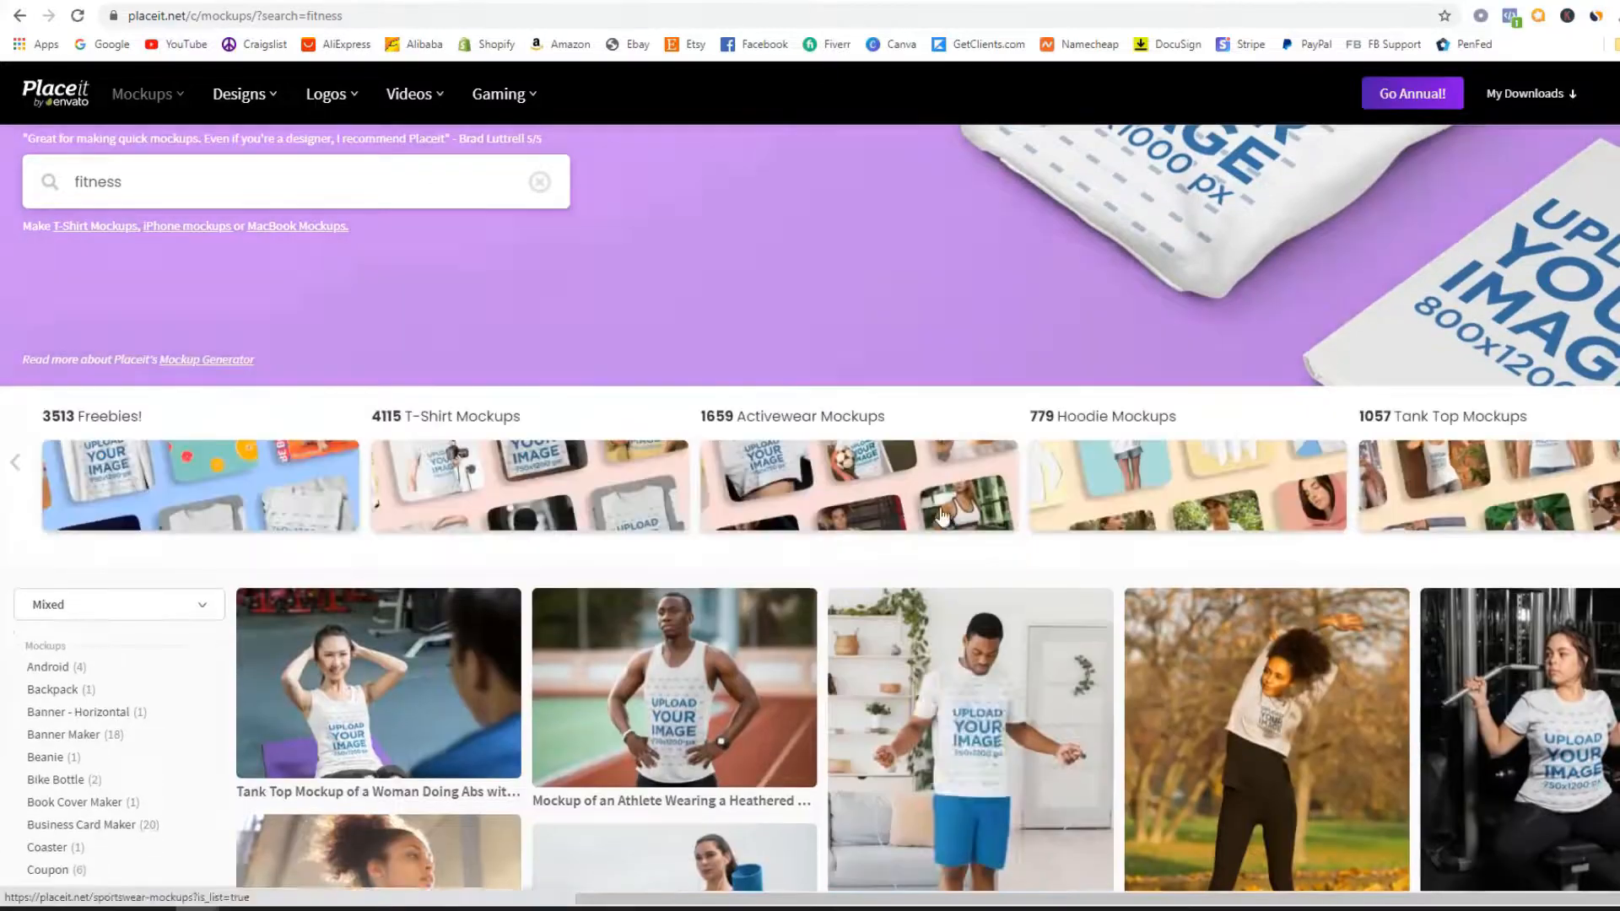
- Browse the first page of fitness mockups down to its end, checking the workout apparel templates
scroll(922, 513, down, 7)
scroll(885, 500, down, 5)
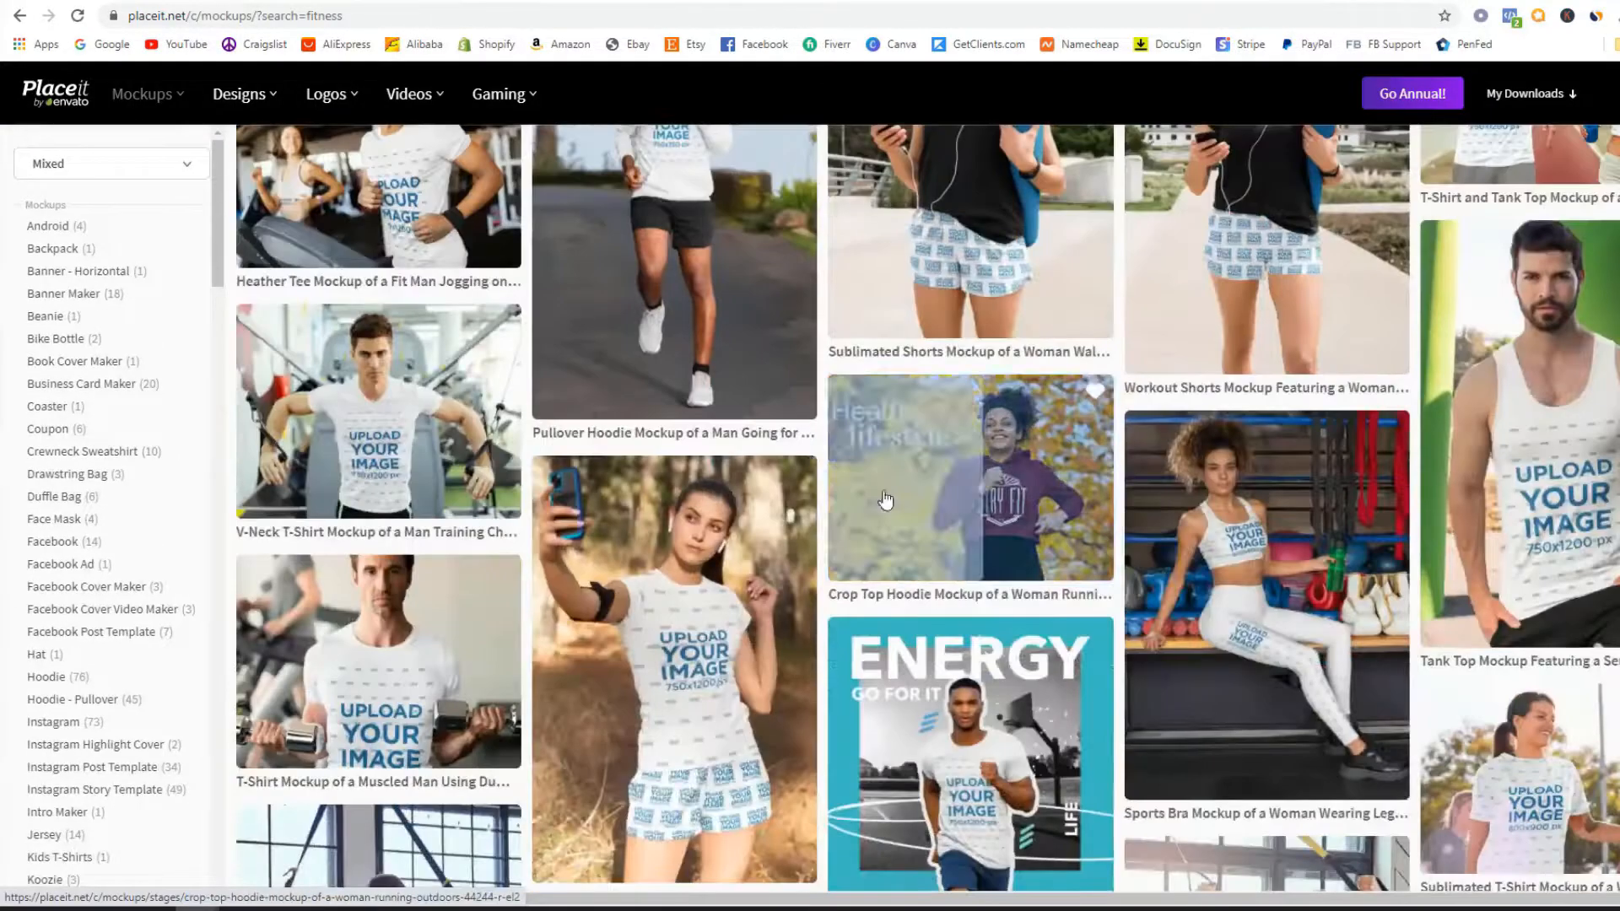
scroll(885, 500, down, 3)
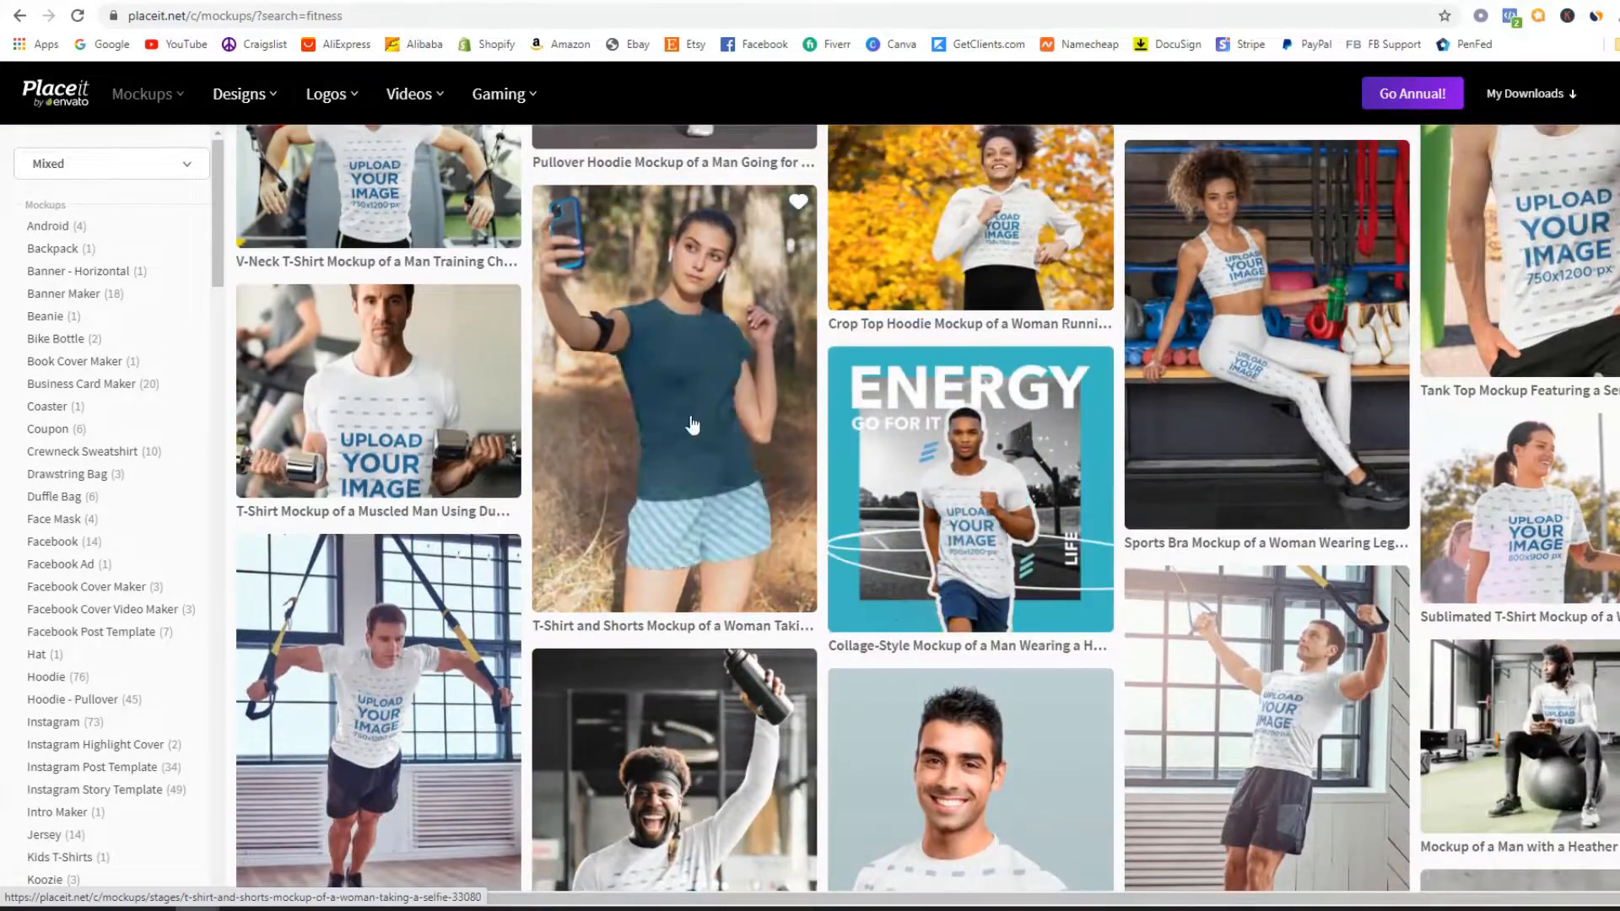
scroll(718, 356, down, 9)
scroll(1160, 477, down, 3)
scroll(1160, 478, down, 12)
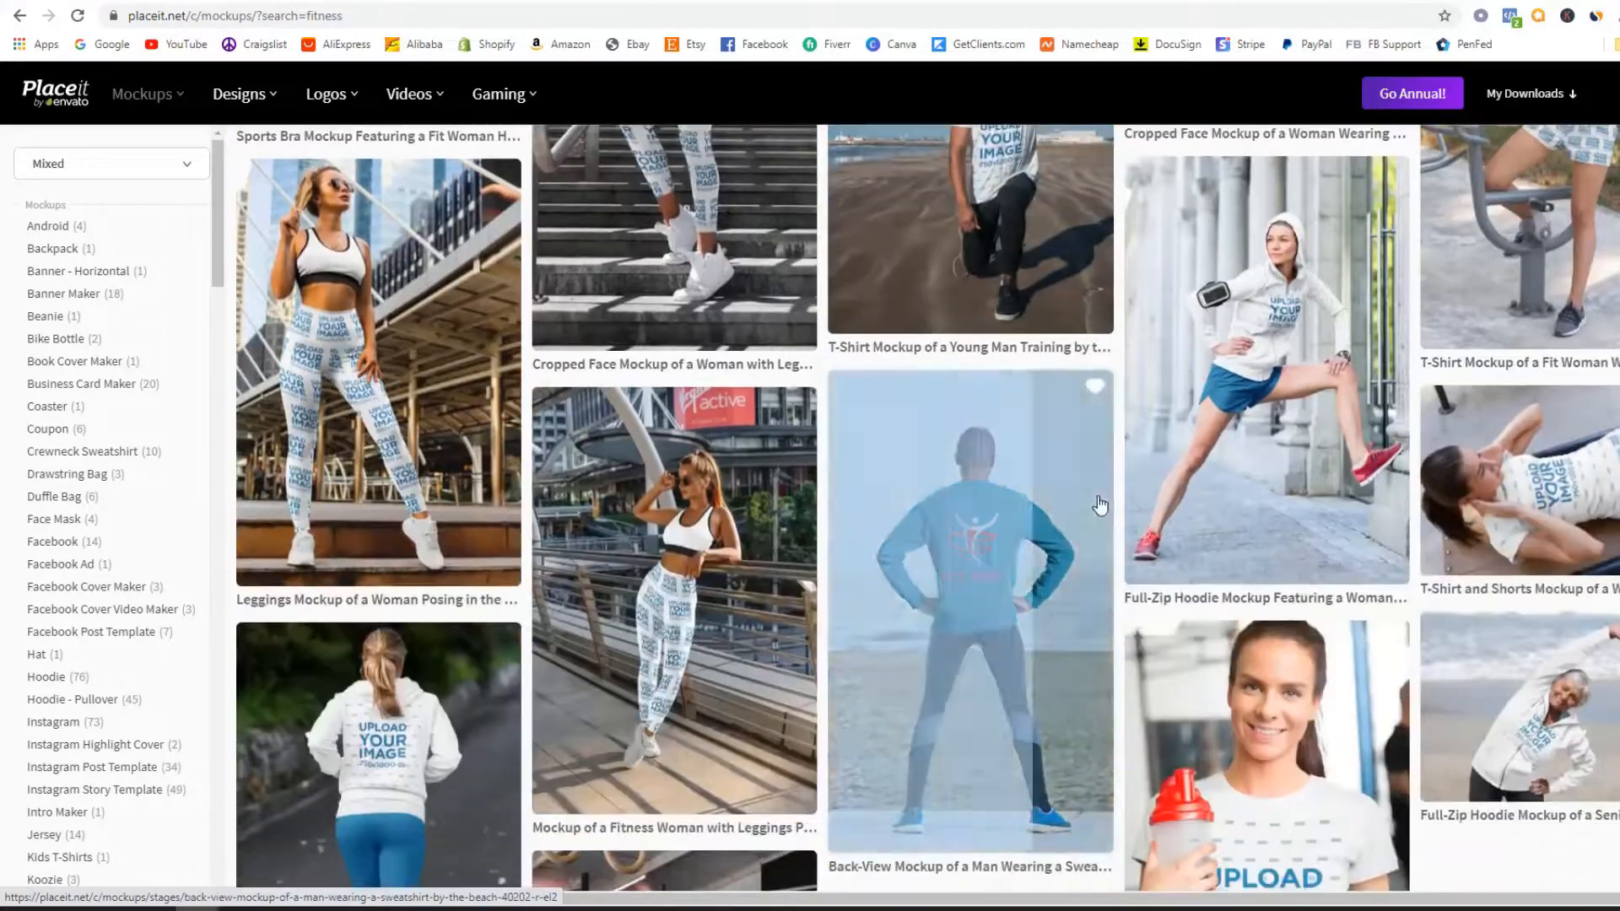
scroll(1099, 502, down, 9)
- Move on to page 2 and page 3 of the fitness mockups and examine the first templates on page 3
click(798, 549)
scroll(1097, 540, down, 6)
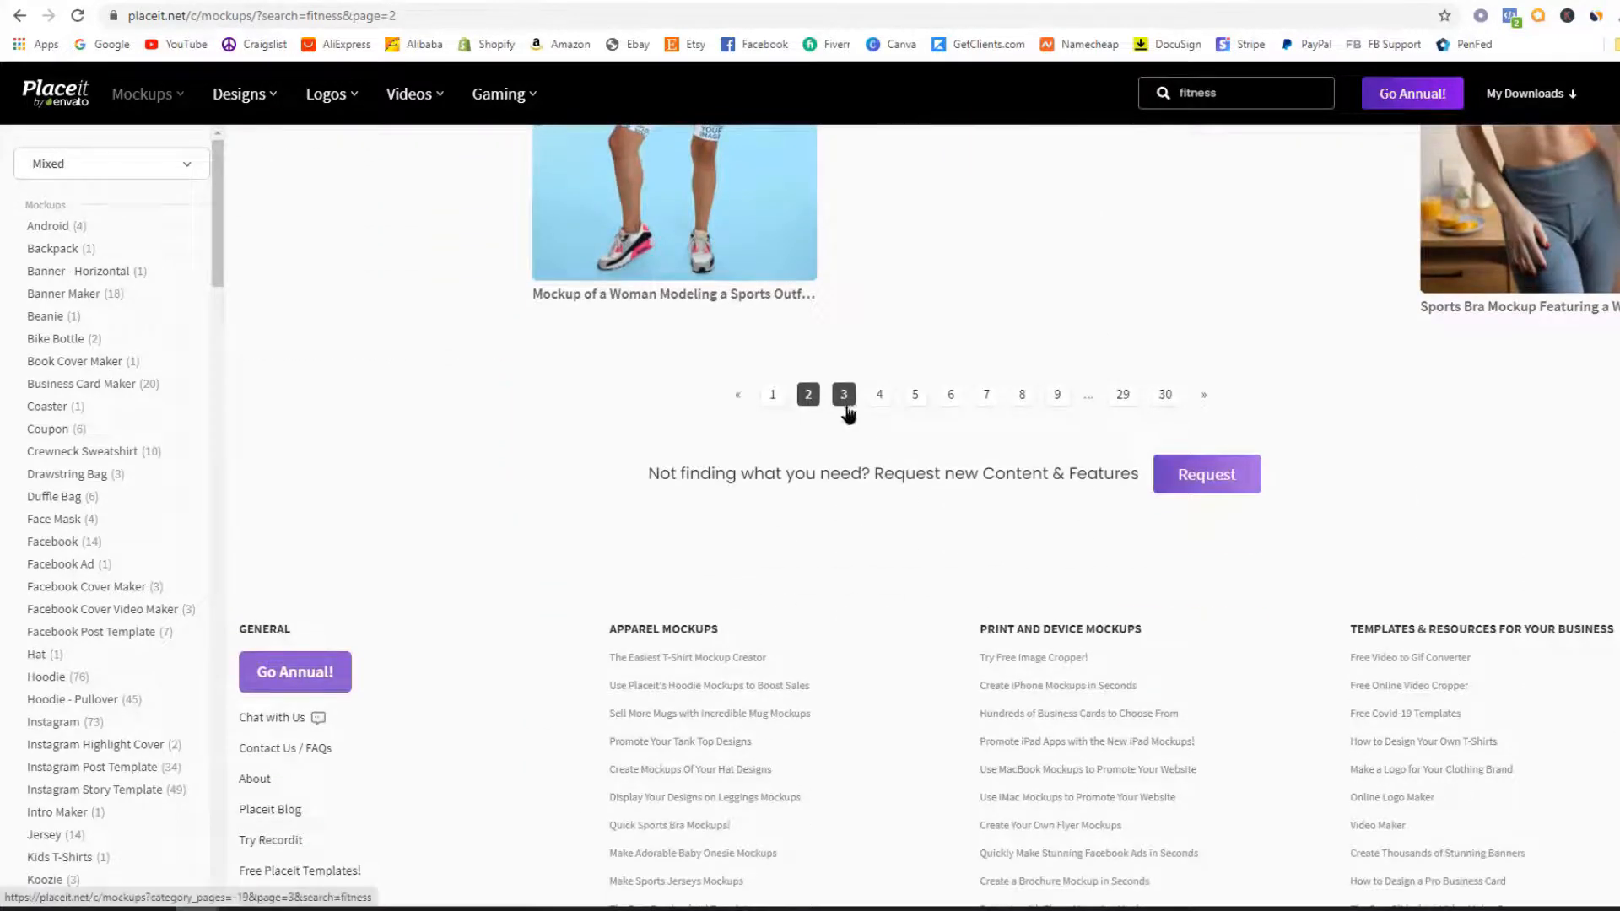
click(845, 410)
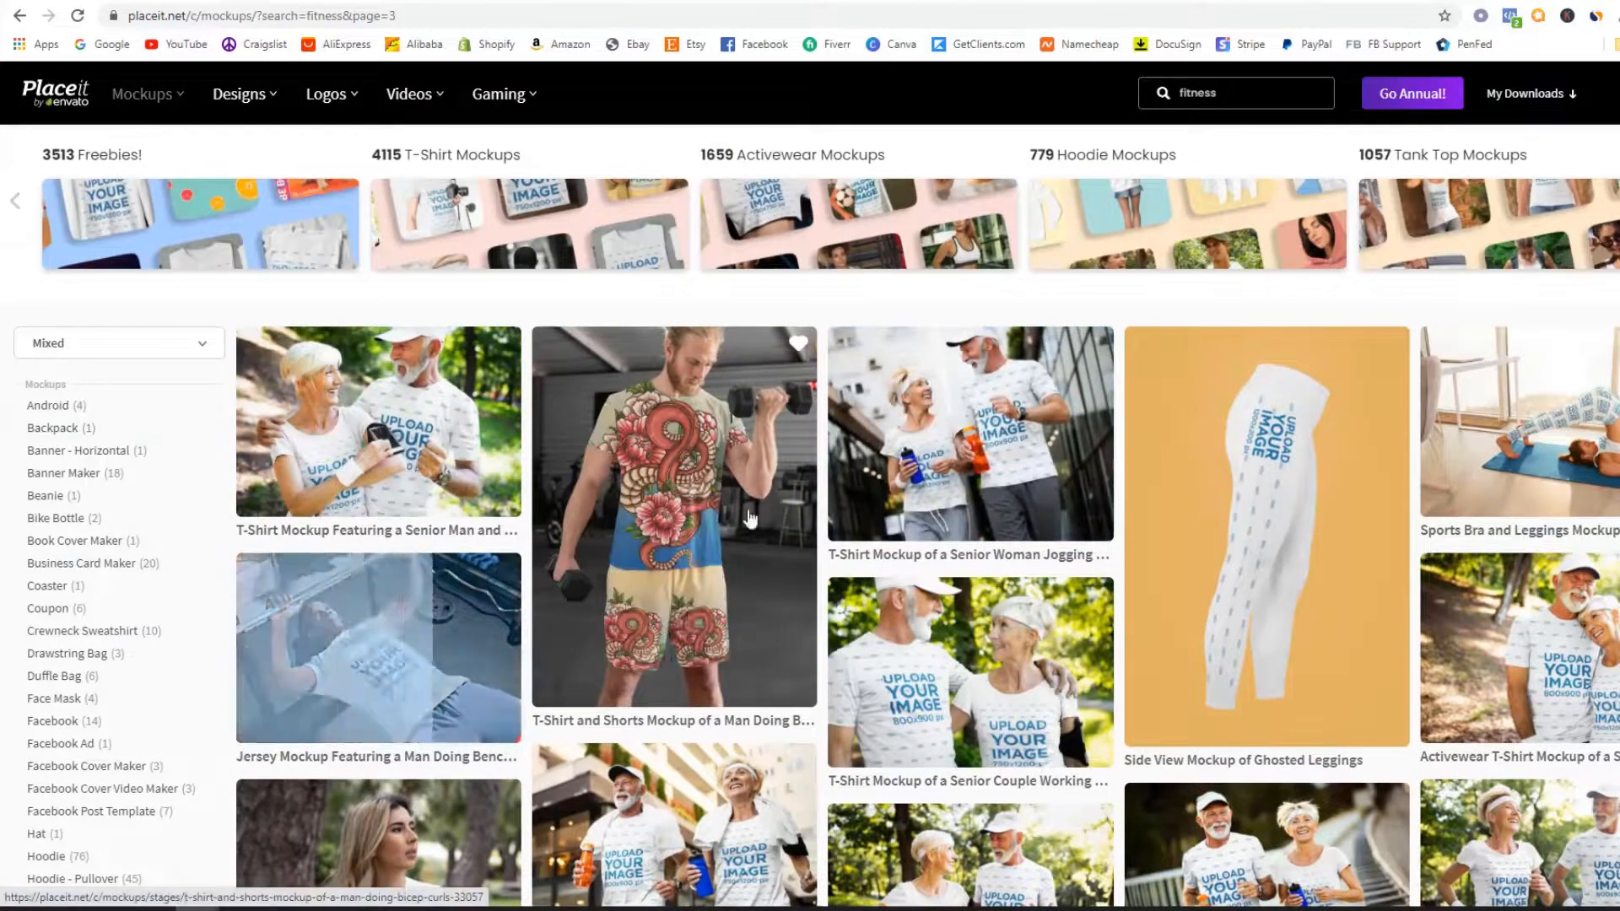
scroll(506, 464, down, 5)
scroll(106, 473, down, 2)
scroll(114, 380, up, 2)
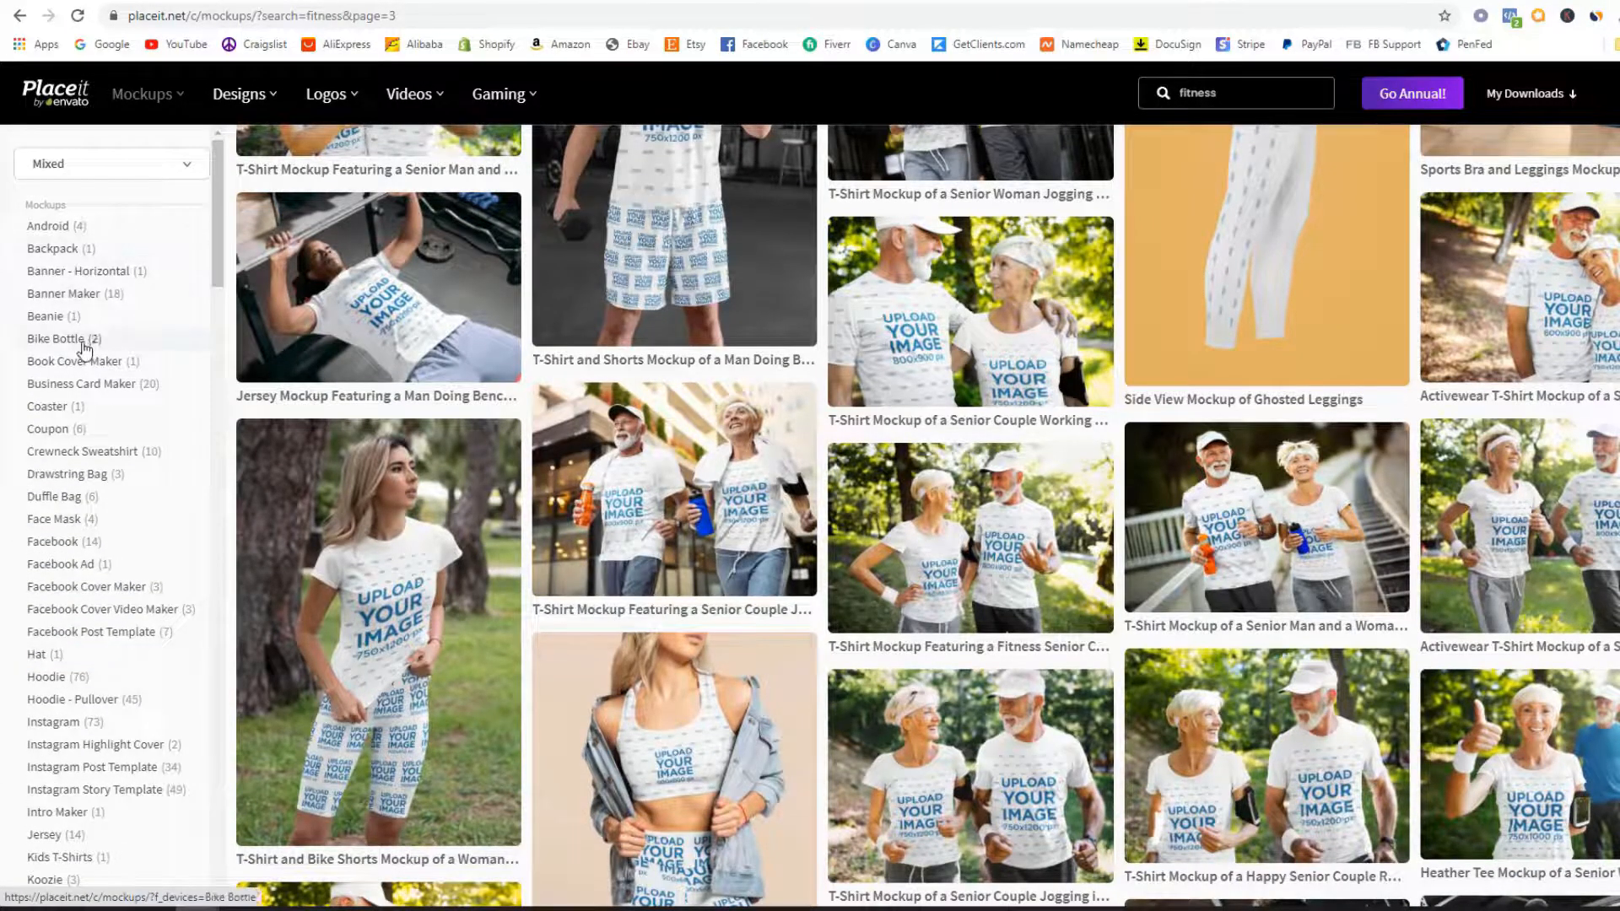
- Look through the list of mockup category filters available for the fitness search
scroll(105, 456, down, 4)
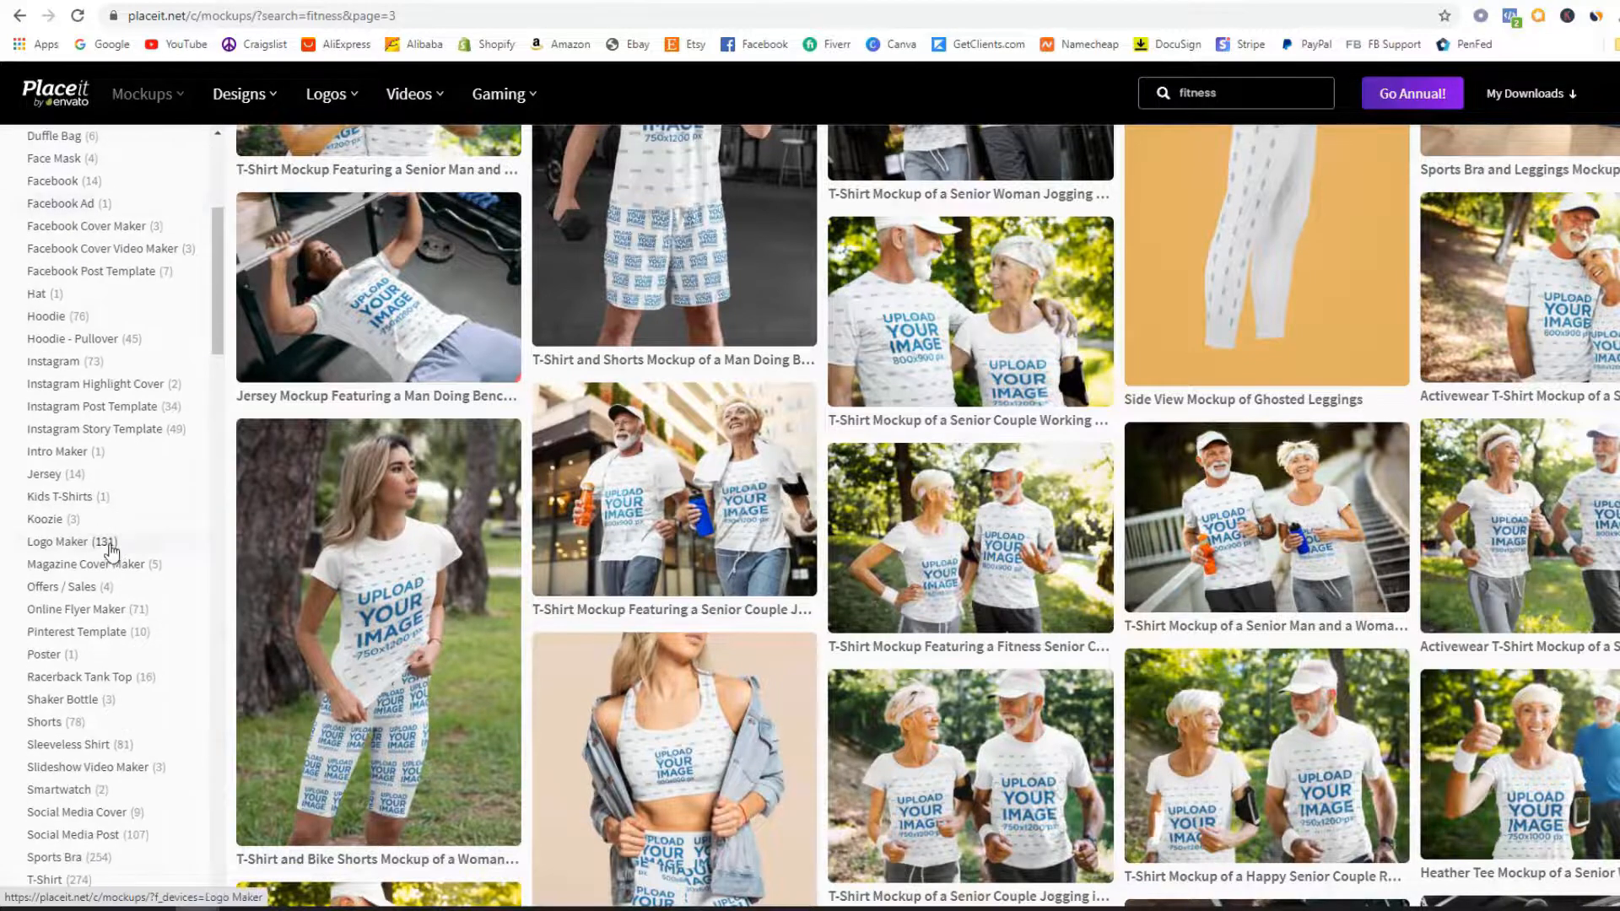
scroll(107, 657, down, 3)
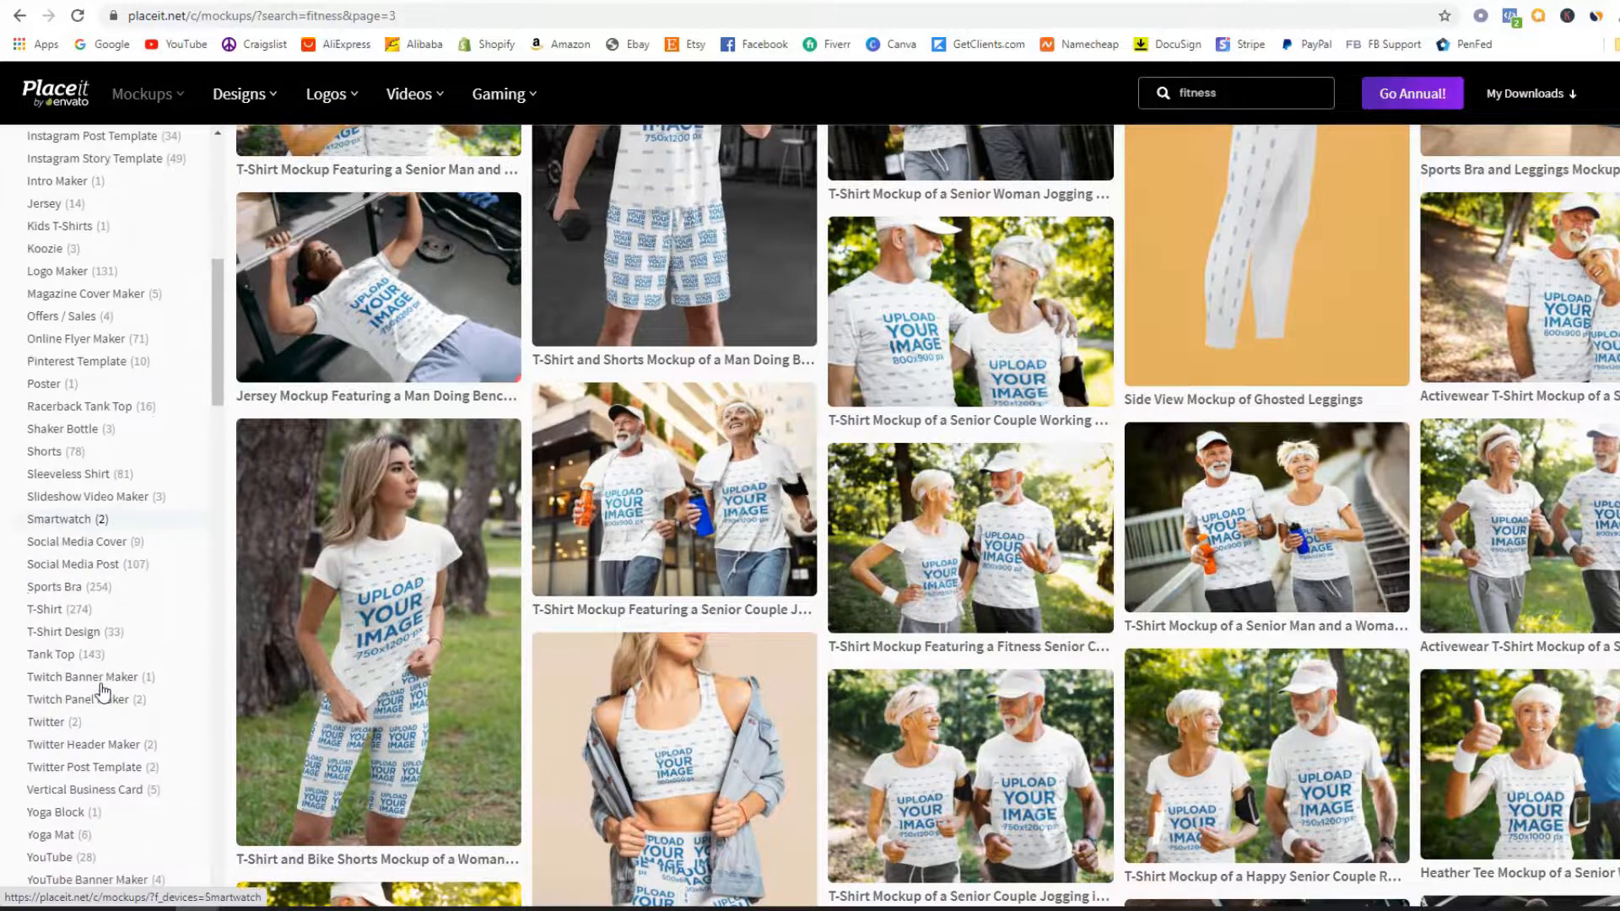
scroll(101, 676, down, 2)
- Browse the rest of page 3 of the fitness mockups, then open page 4 and look through its templates
scroll(1167, 492, down, 4)
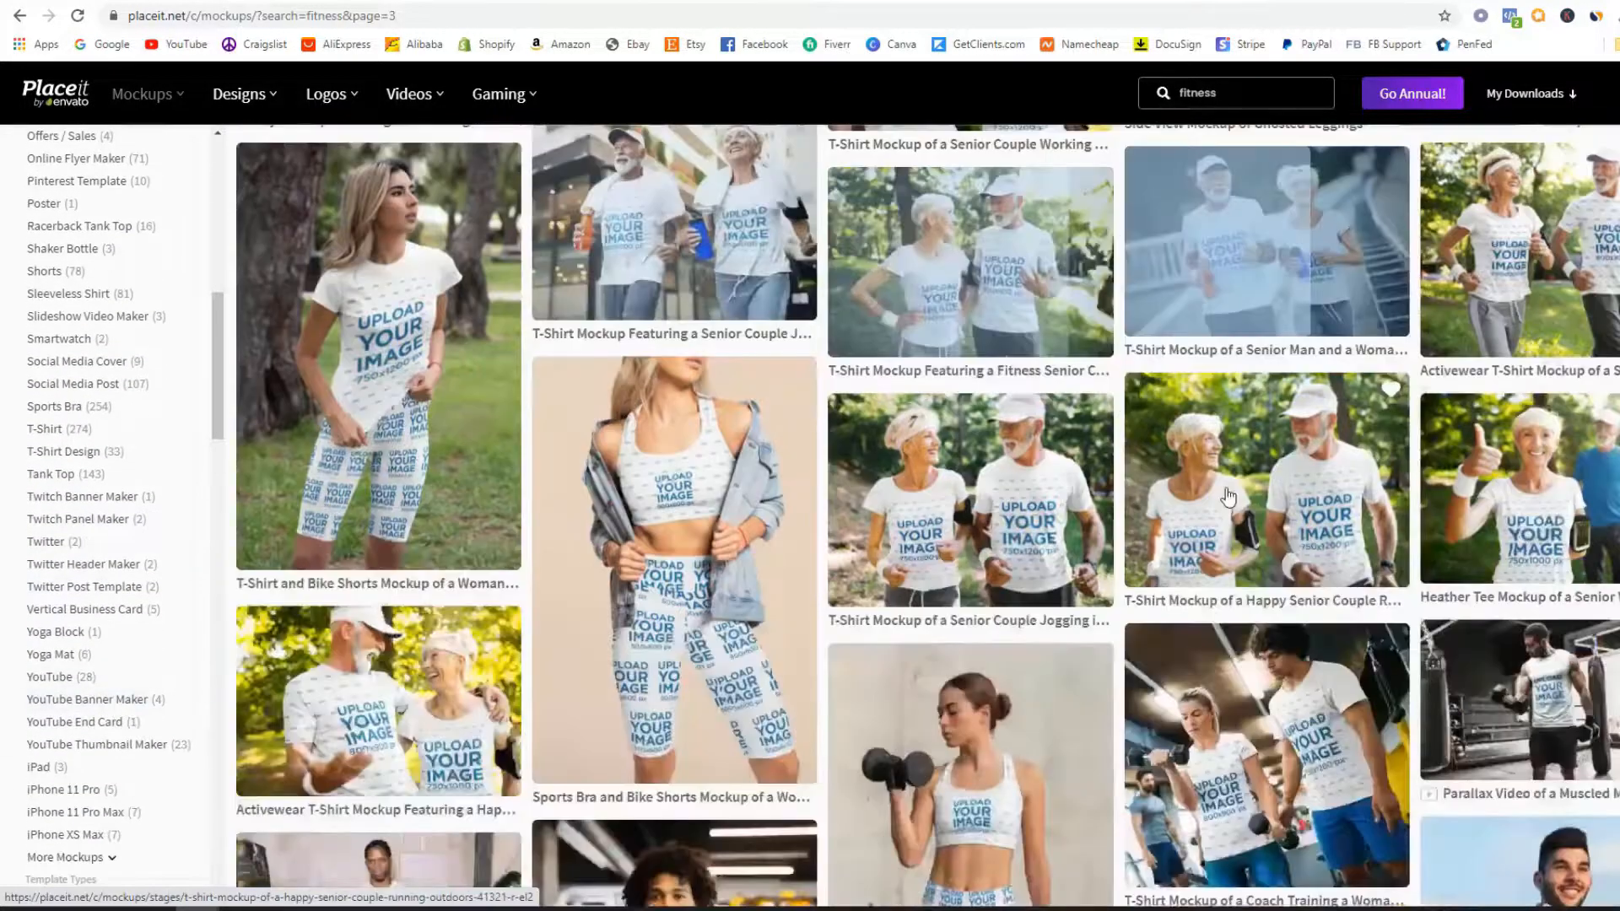
scroll(1167, 492, down, 7)
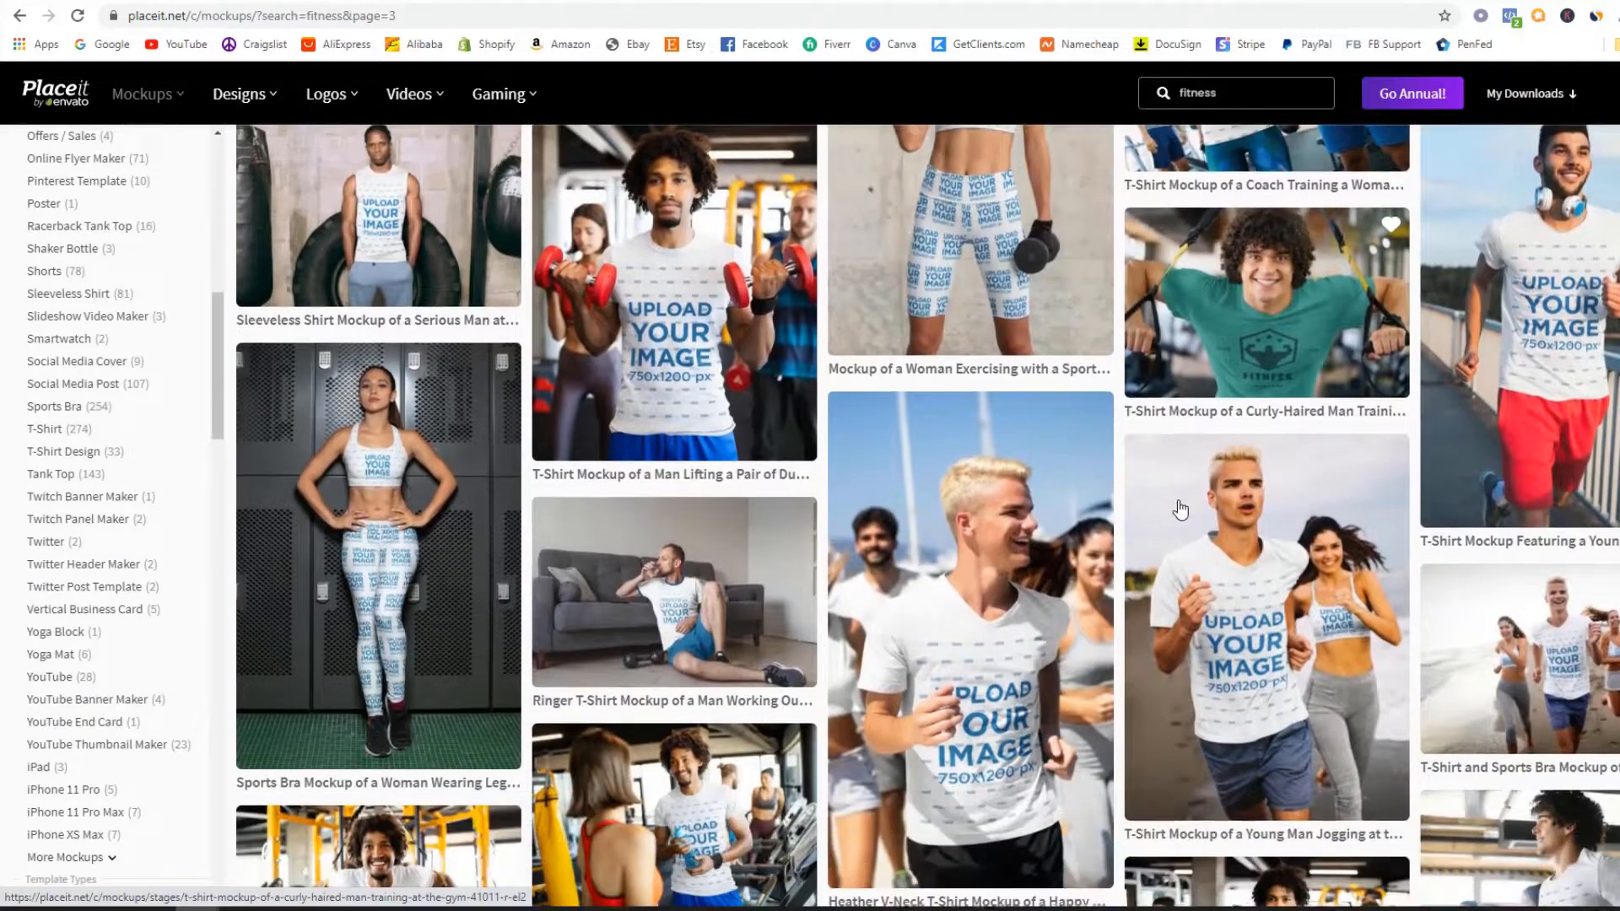
scroll(1179, 509, down, 17)
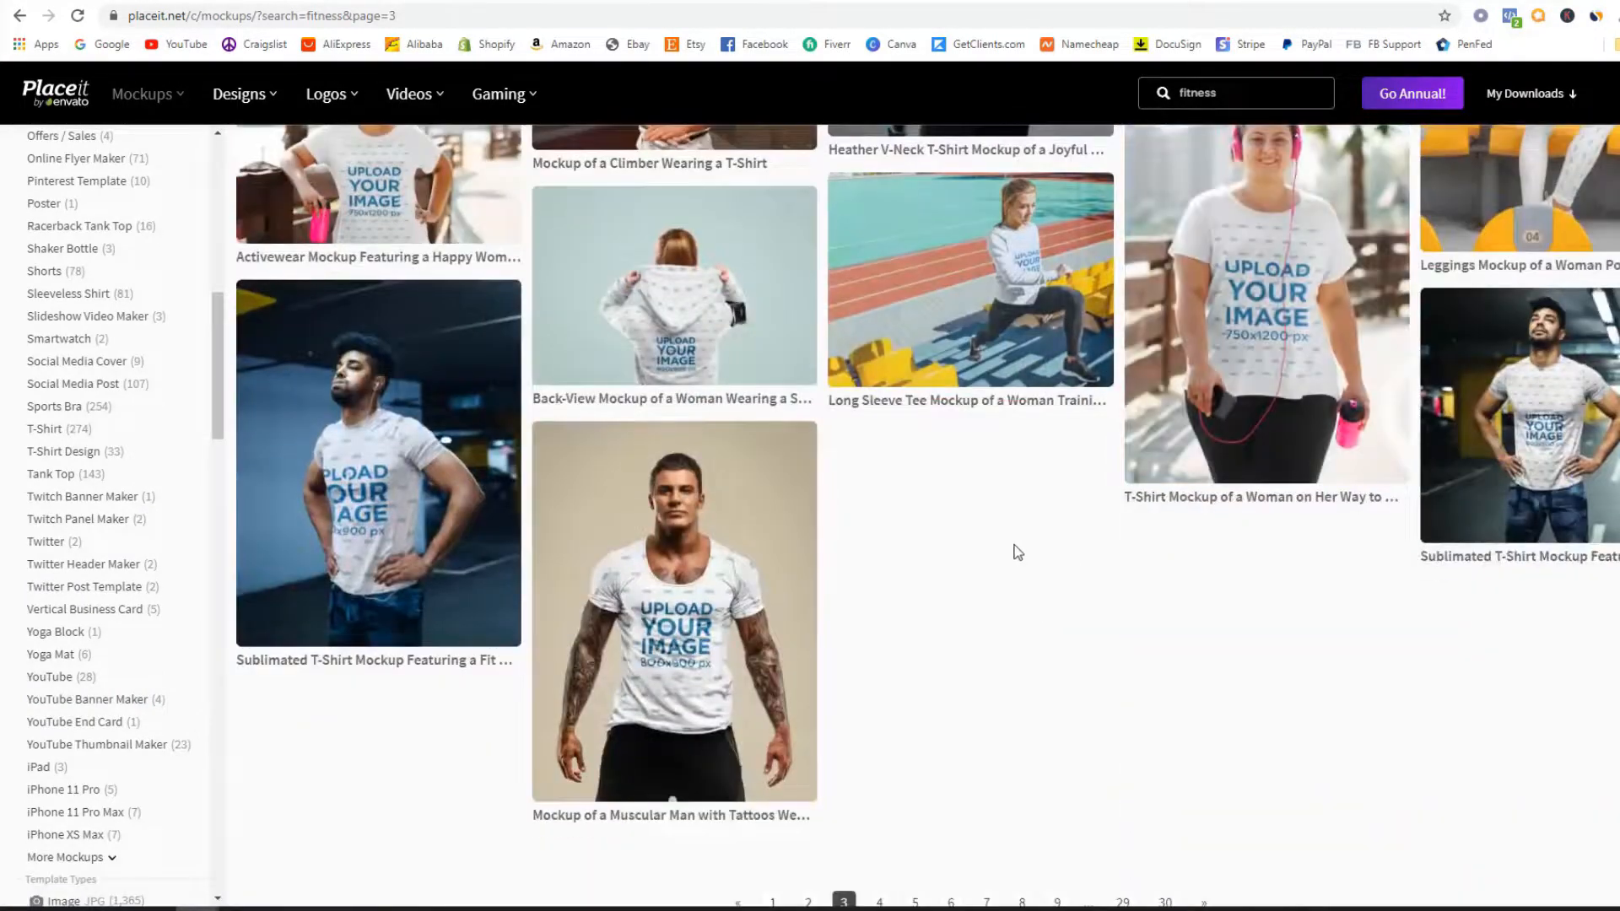
scroll(1017, 553, down, 4)
click(877, 546)
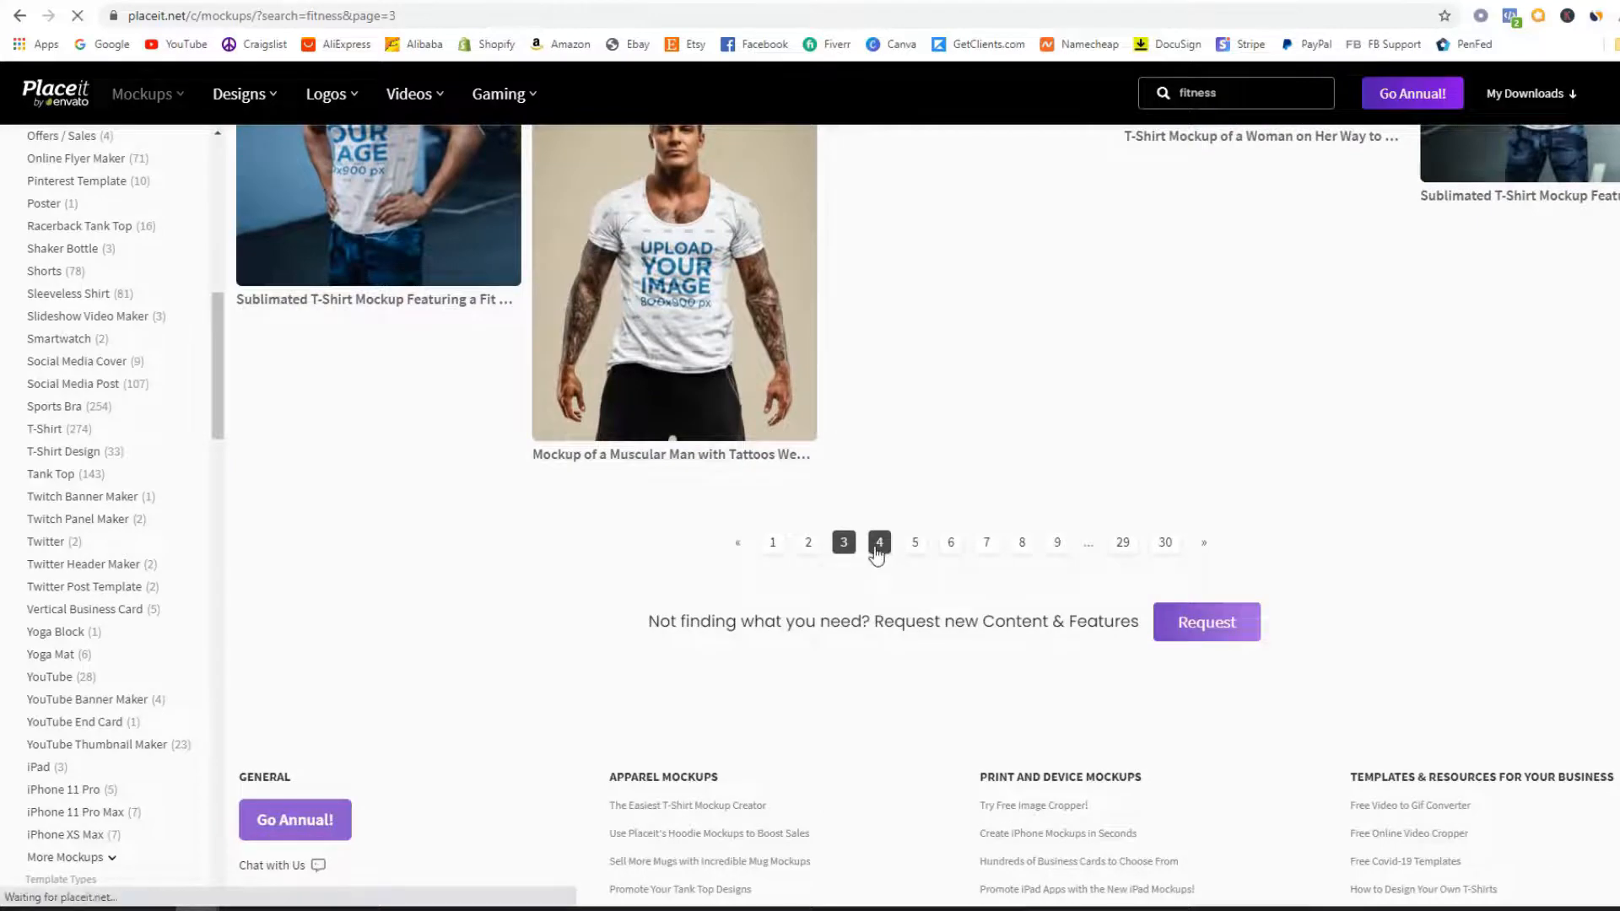
scroll(1114, 481, down, 14)
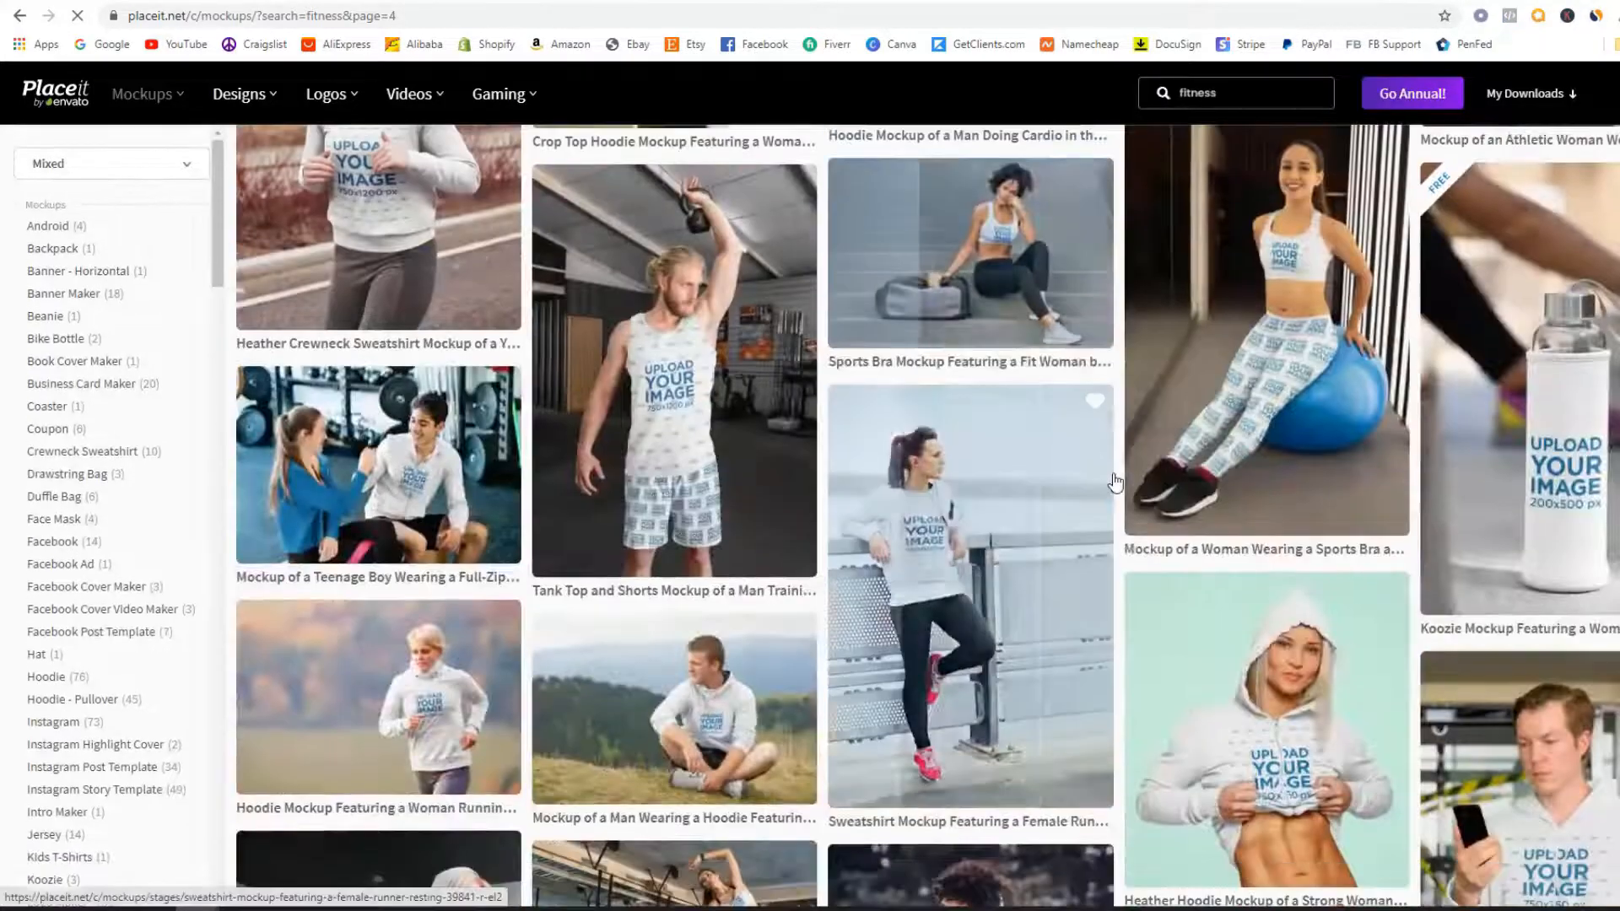
- Look through page 3 of the fitness mockups filtered by Sports Bra and Woman, comparing the model photos
scroll(1123, 483, down, 15)
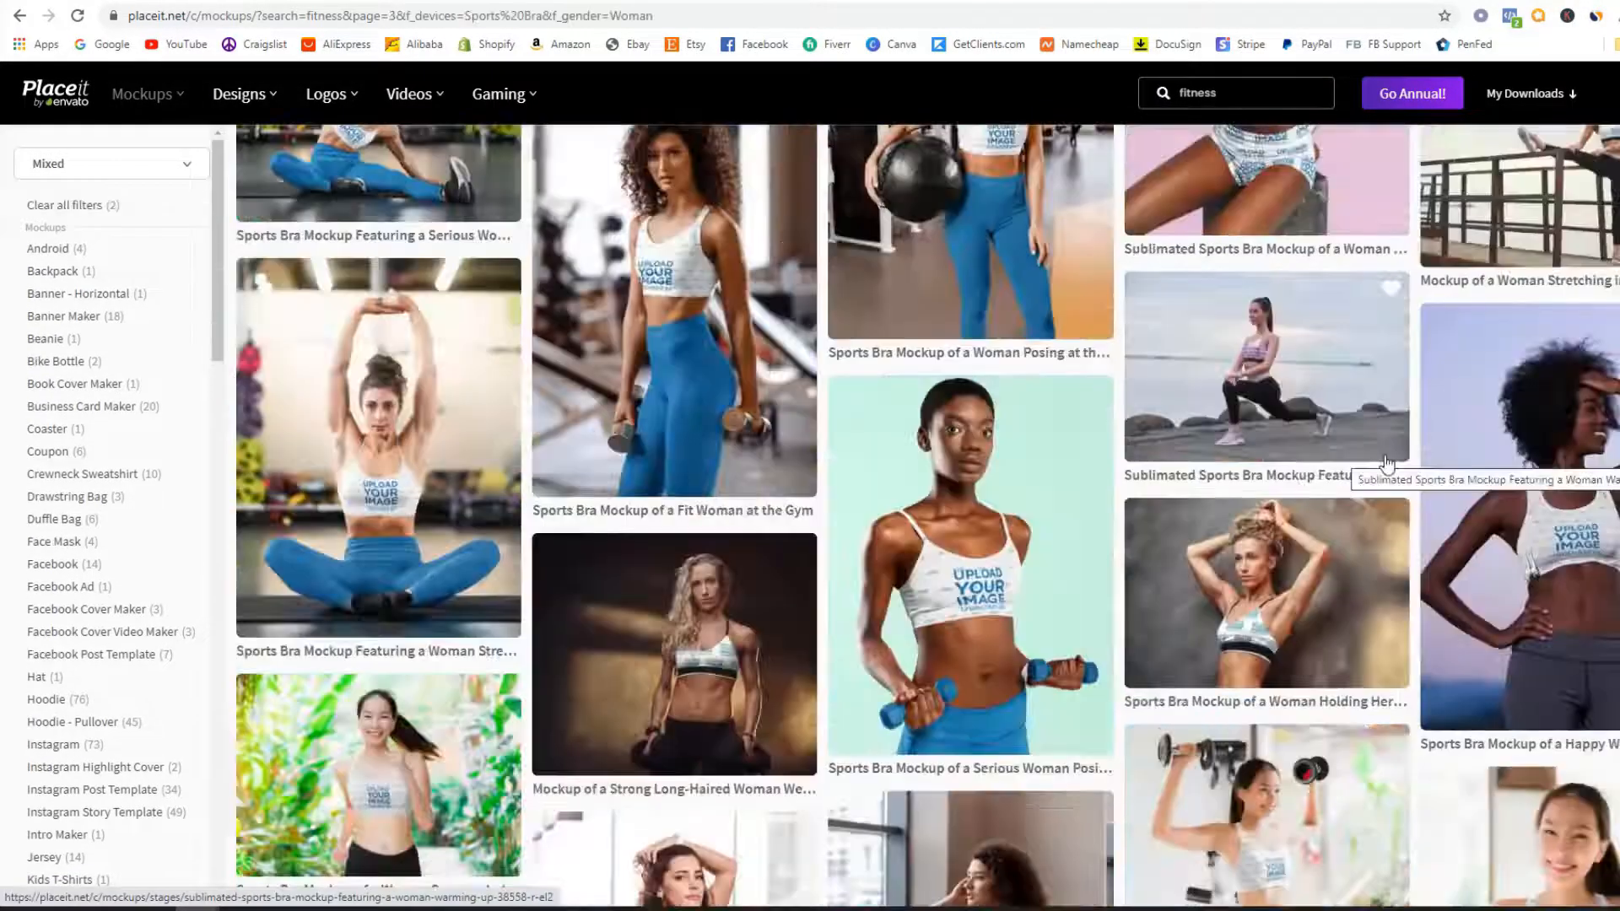
scroll(1394, 466, down, 7)
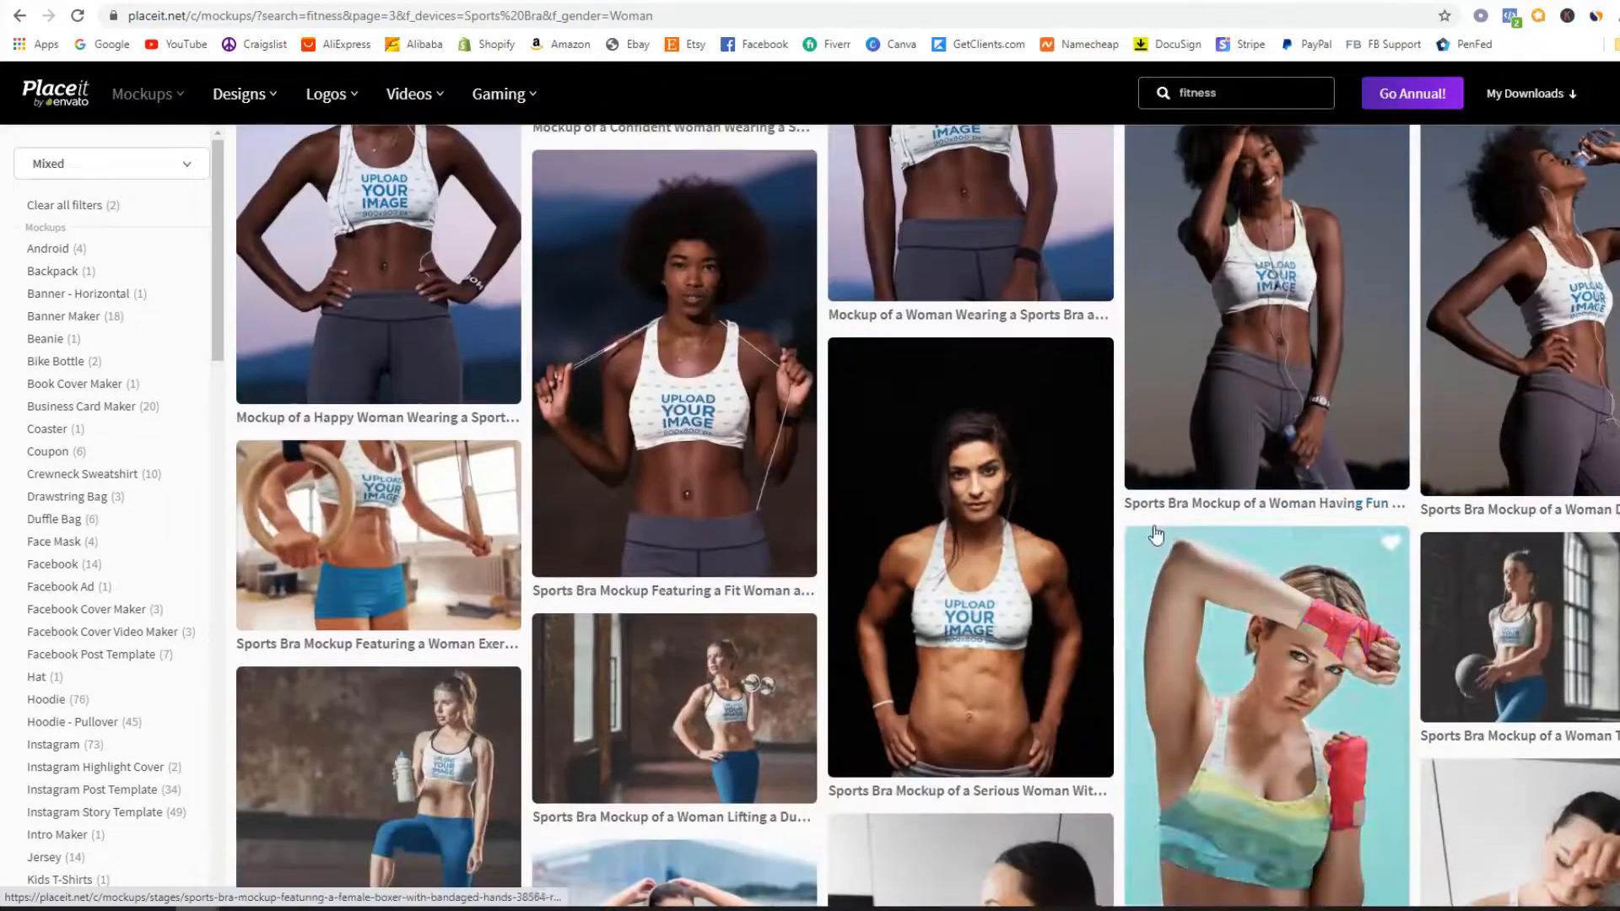
scroll(1087, 518, down, 4)
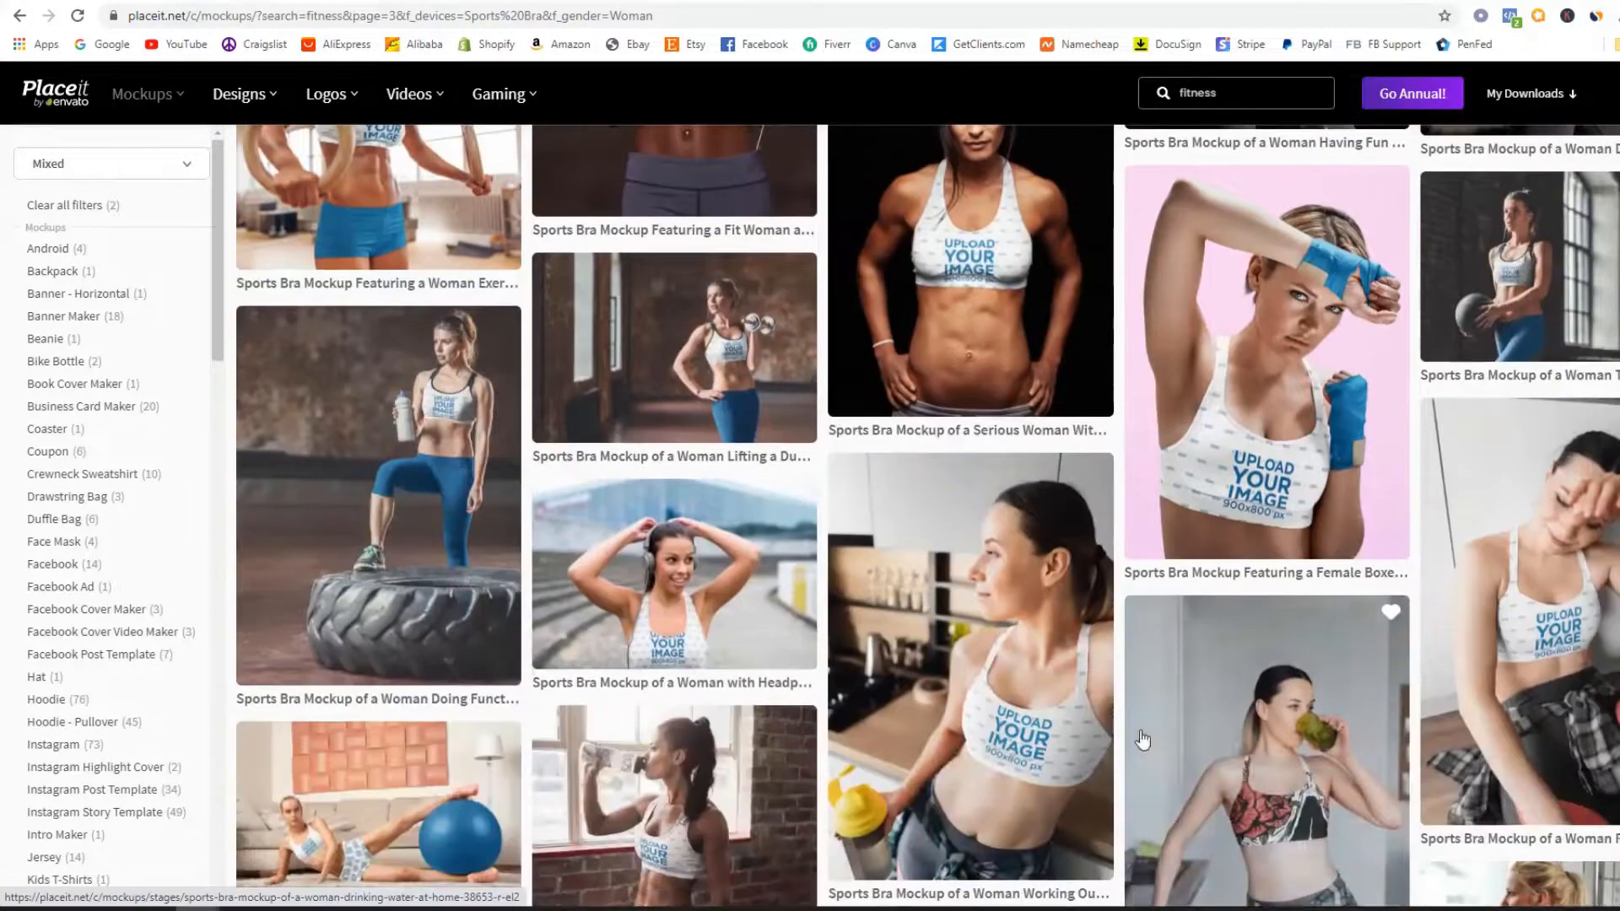
scroll(1022, 597, up, 4)
scroll(999, 545, up, 3)
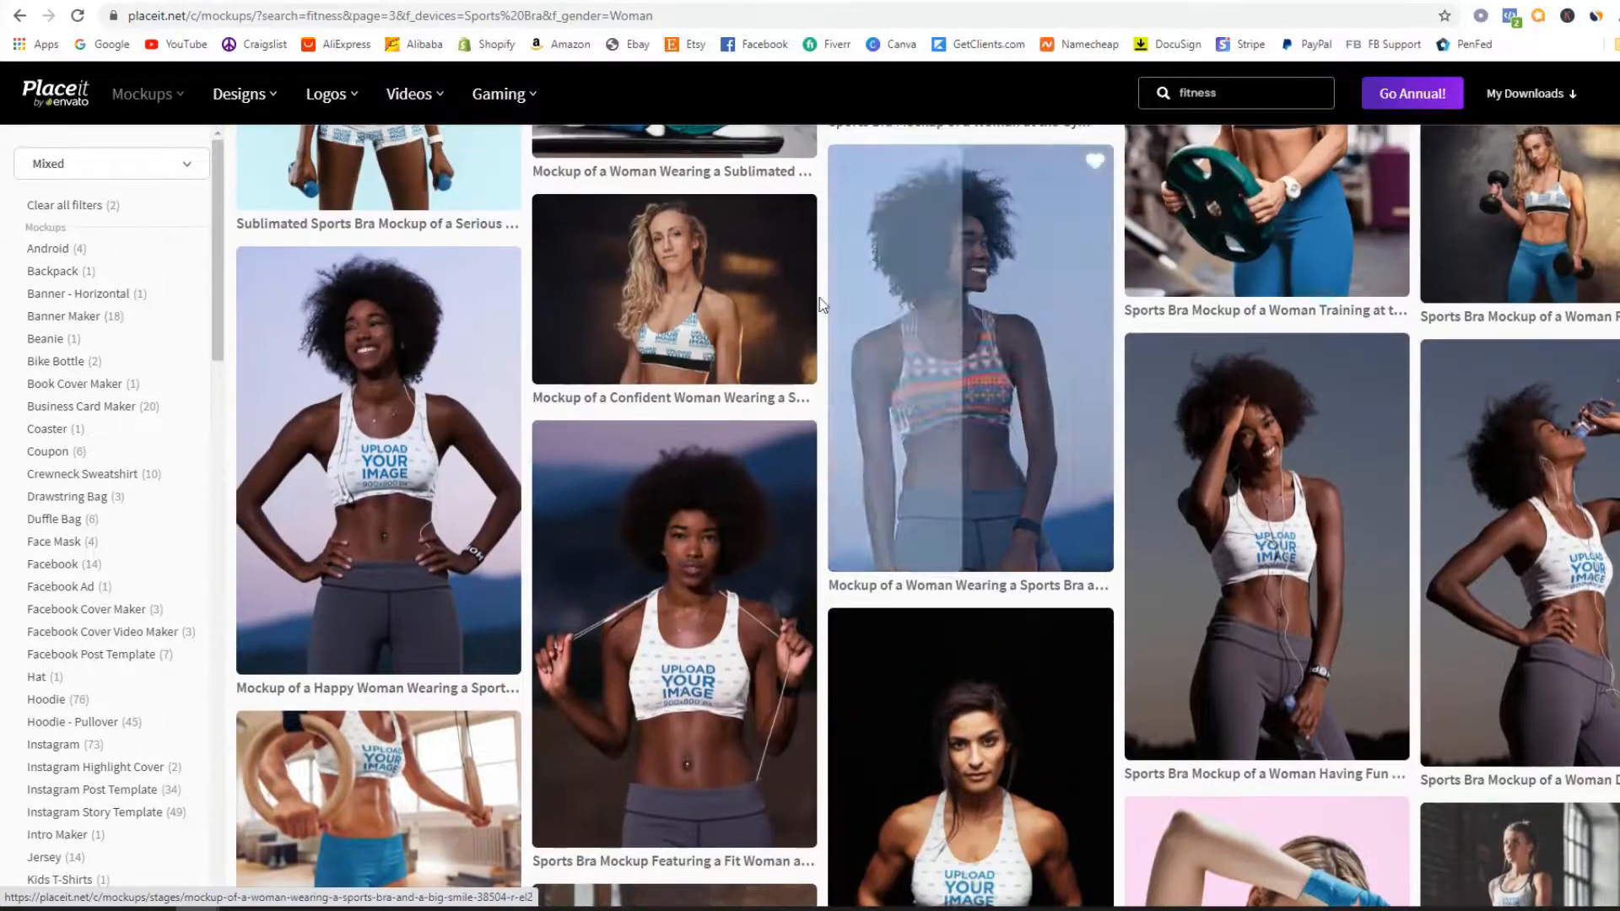
scroll(979, 526, down, 4)
scroll(939, 515, down, 5)
scroll(979, 574, down, 4)
scroll(1013, 622, up, 4)
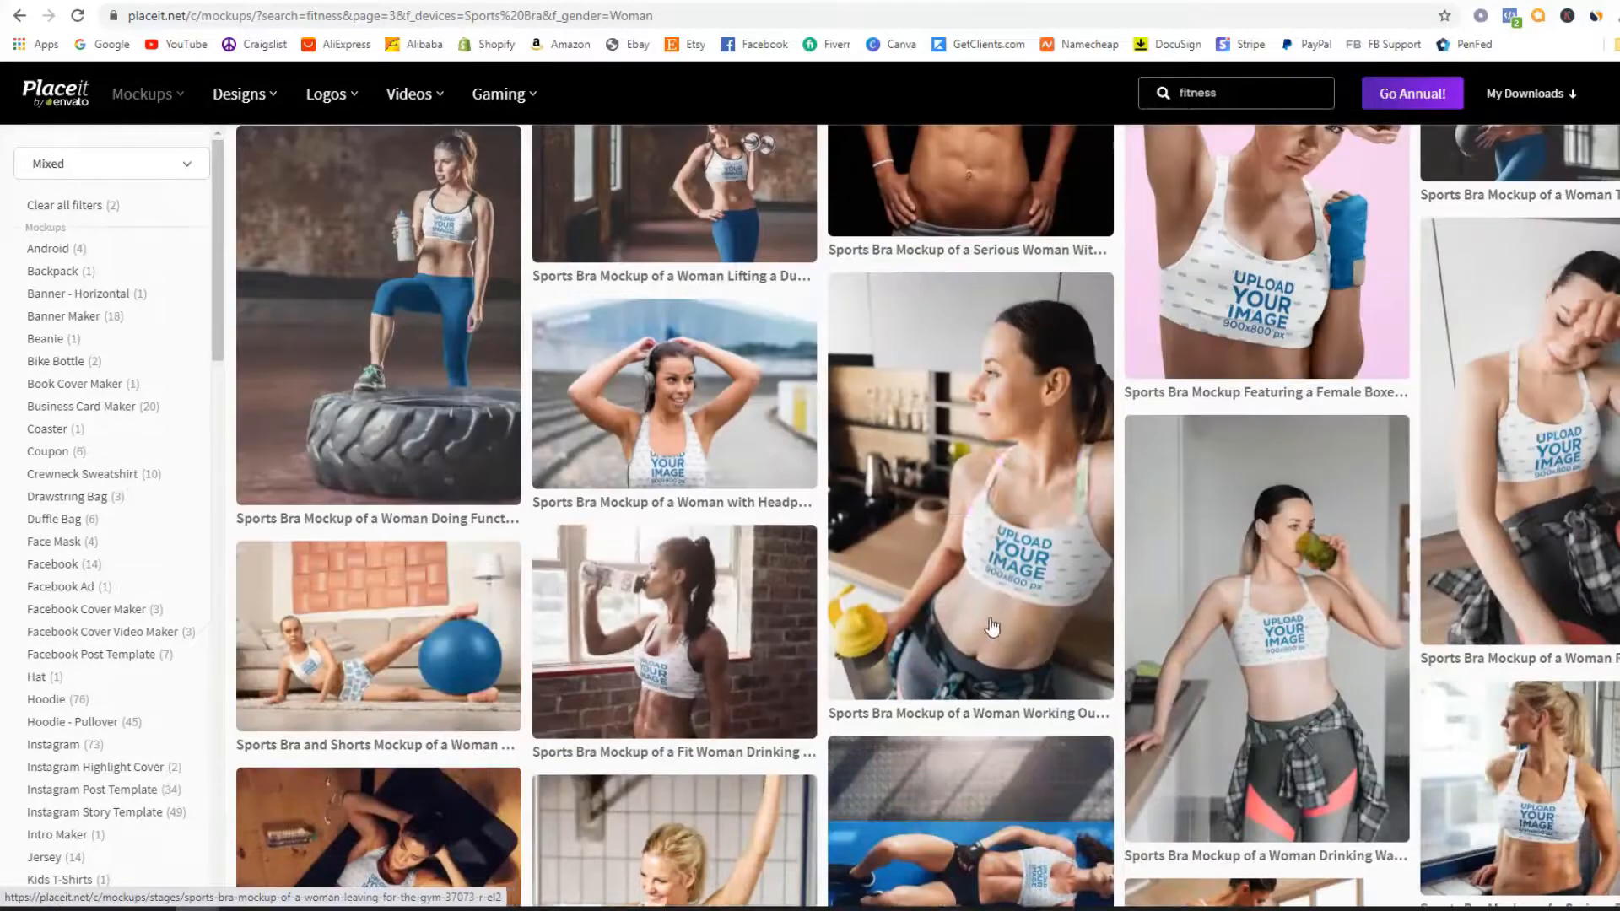
- Open the sports bra mockup of the serious woman with her hands on her hips and set the bra color to black
scroll(1010, 419, up, 4)
click(996, 407)
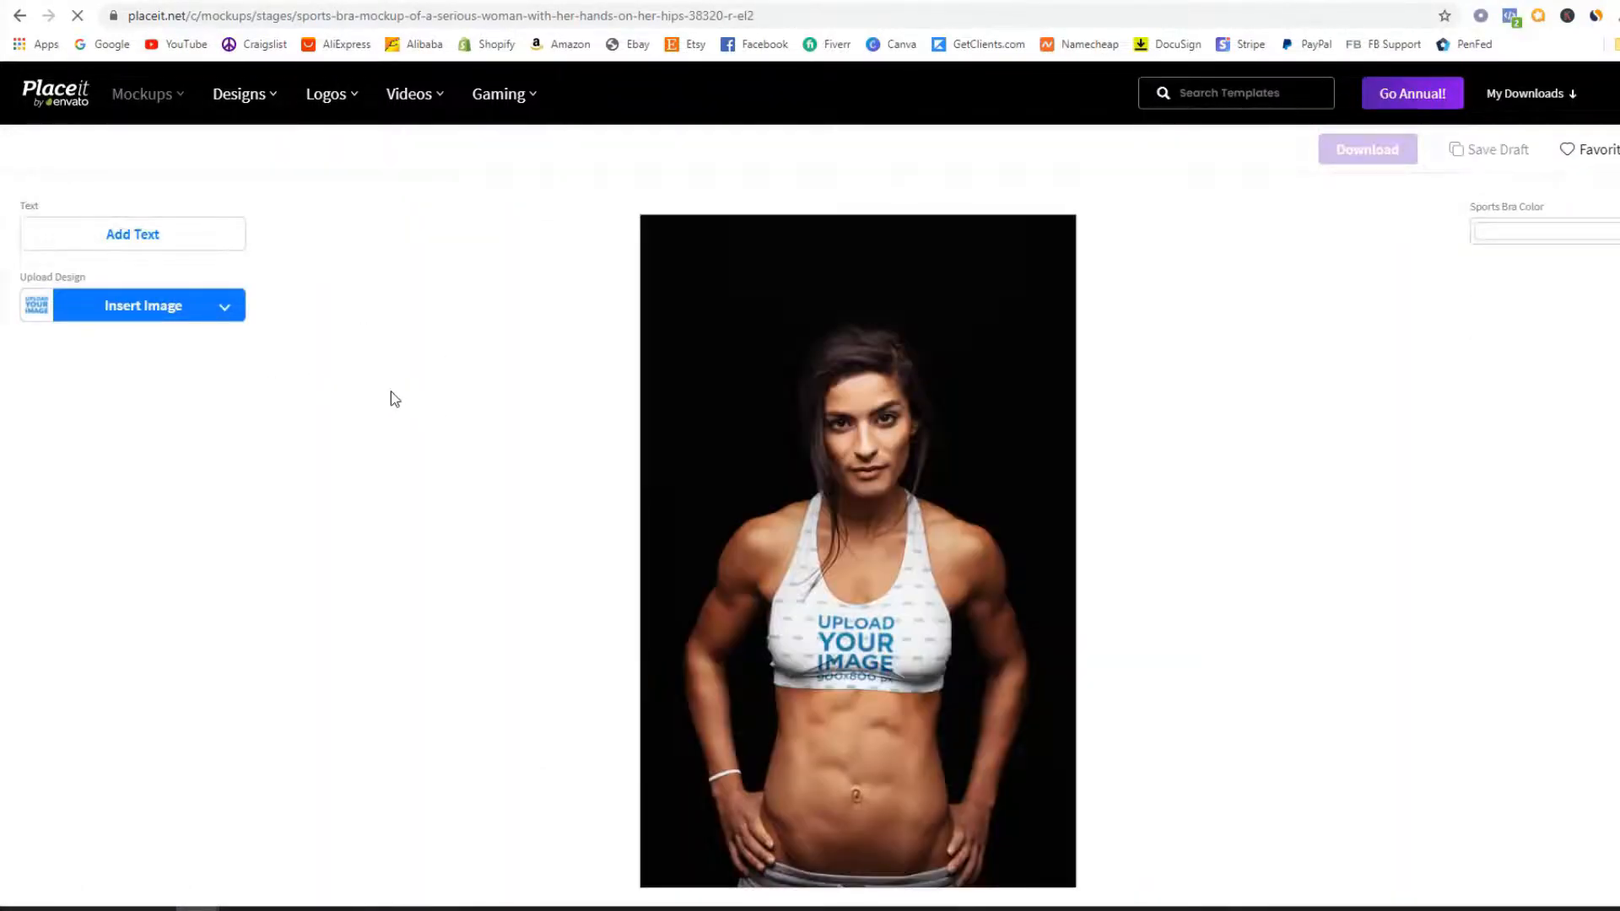
scroll(1197, 403, down, 1)
scroll(903, 540, up, 1)
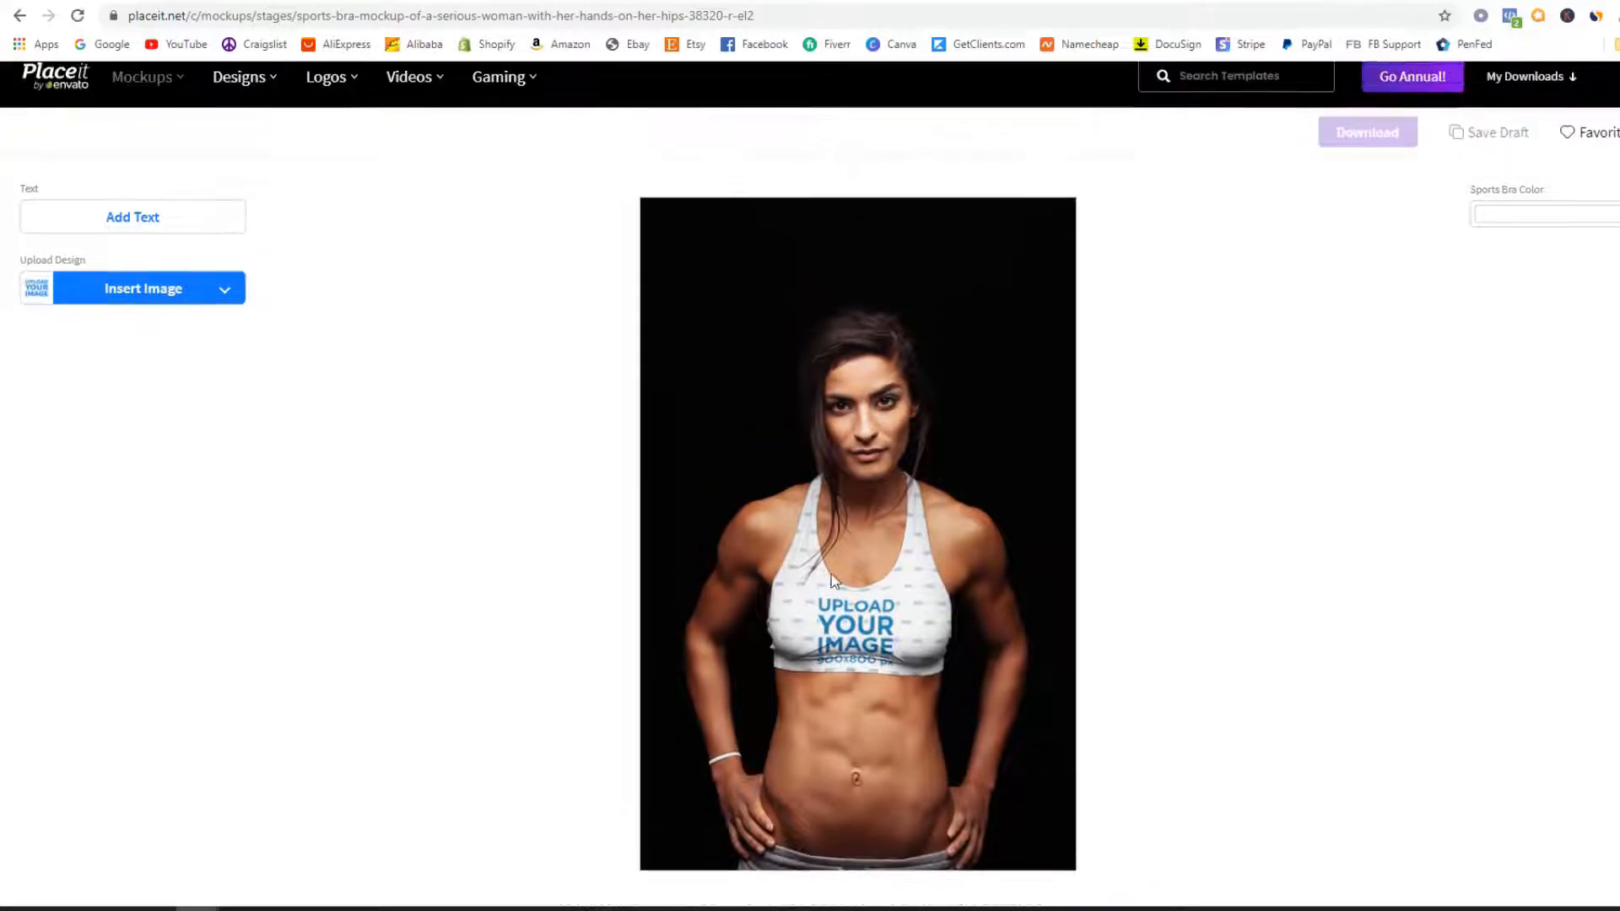
click(1589, 244)
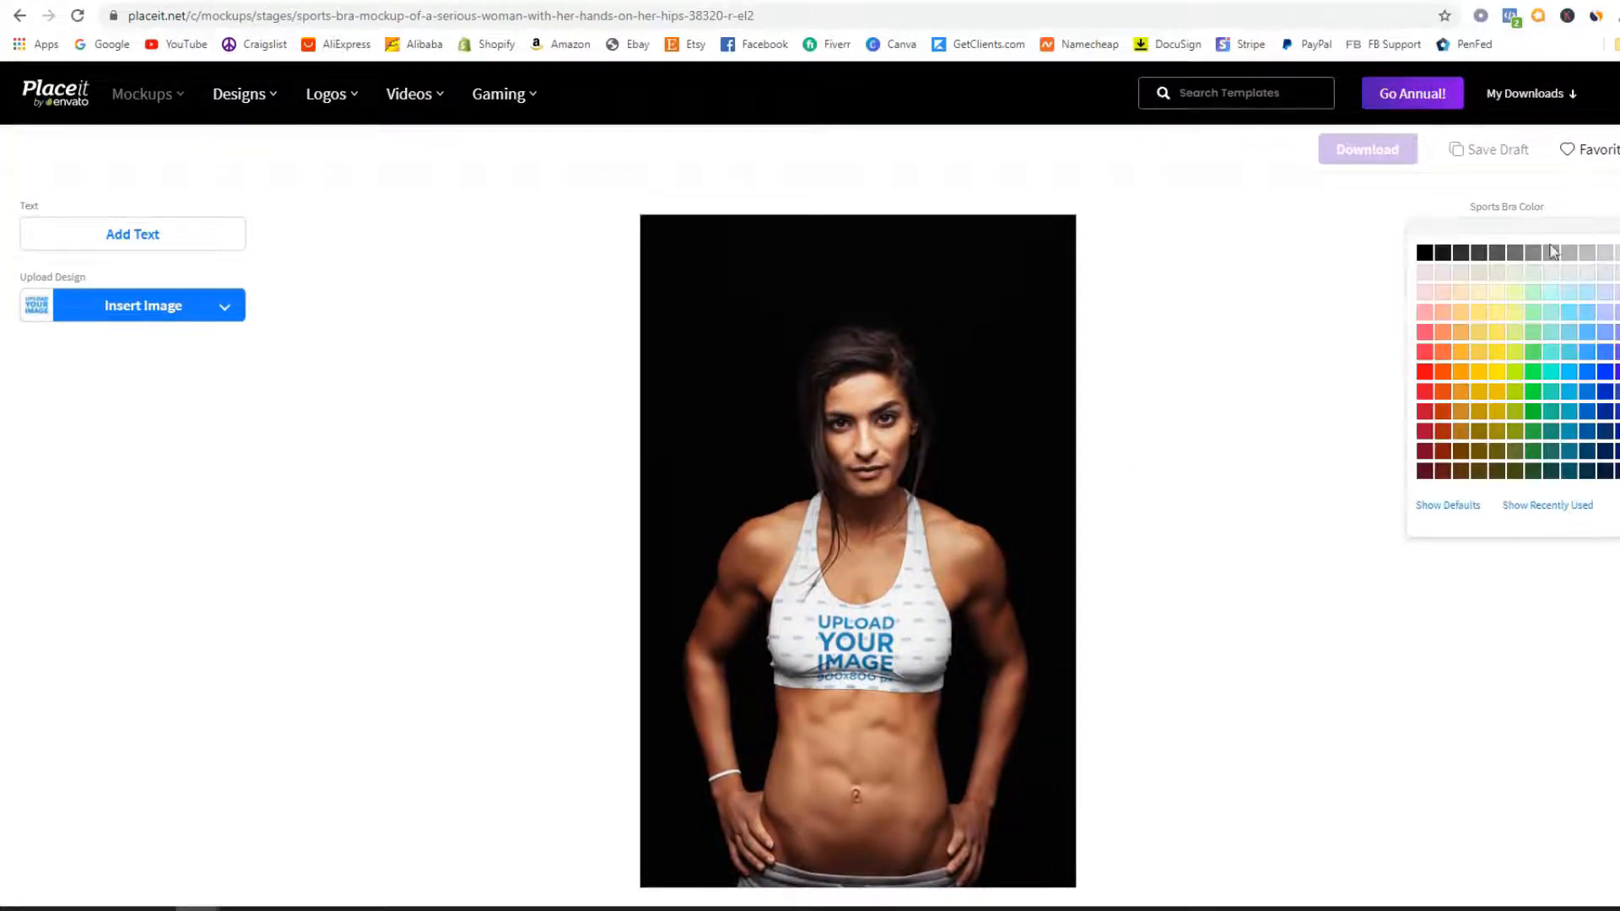
click(1427, 253)
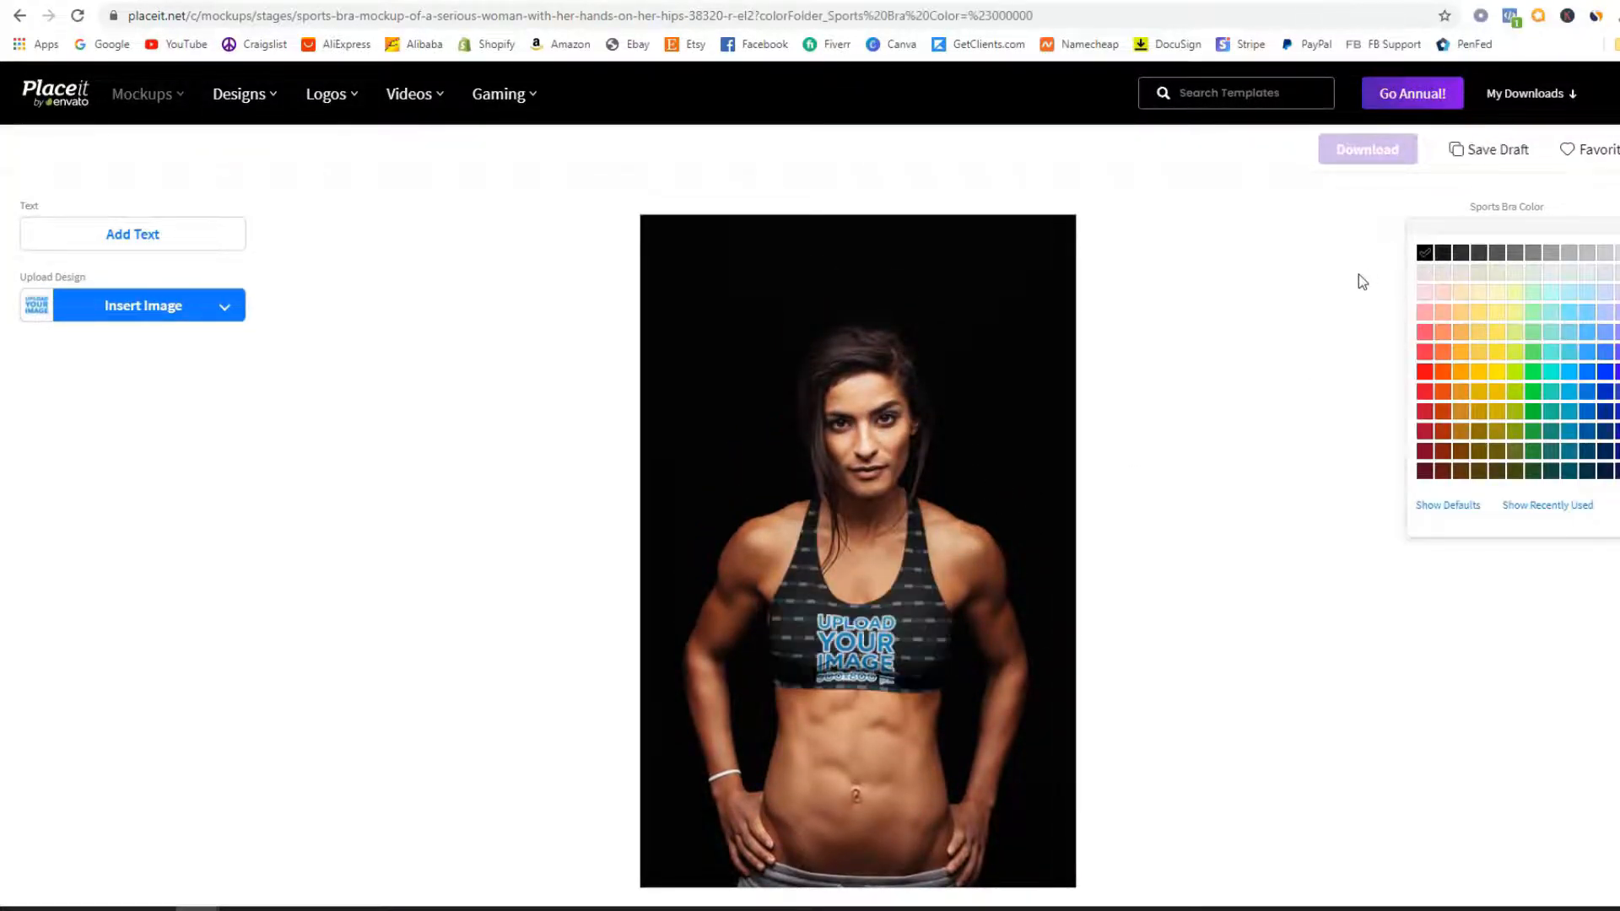
- Upload the white AB Anchor logo from the device as the bra design, shrink it, shift it slightly upward and apply the crop
click(105, 316)
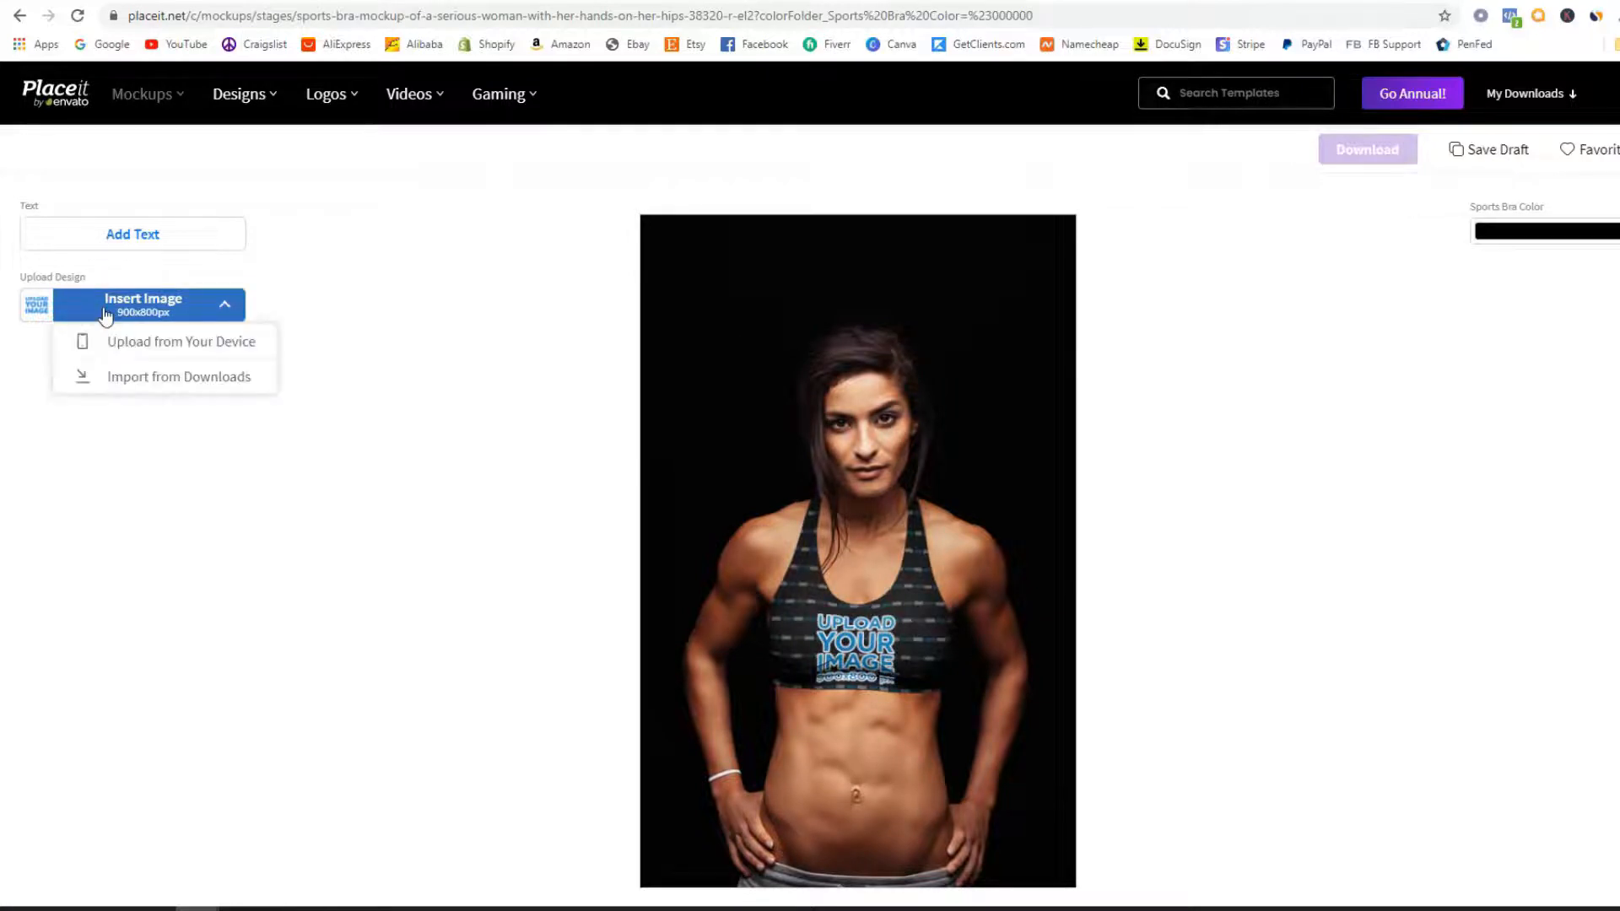
click(174, 348)
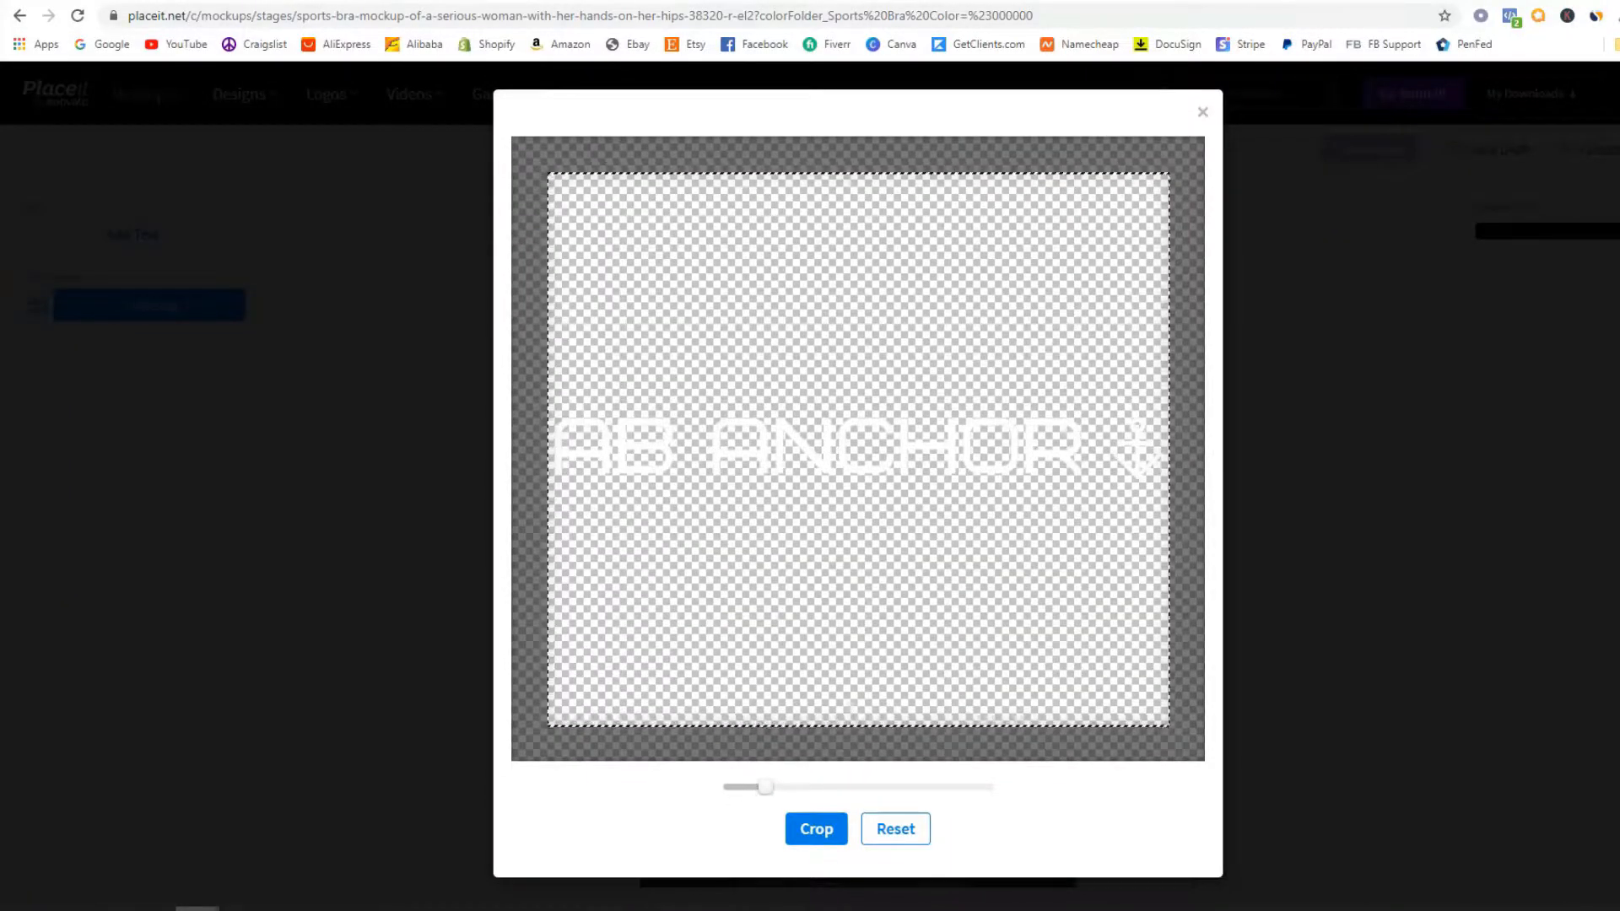
drag(765, 786, 749, 801)
drag(827, 459, 827, 442)
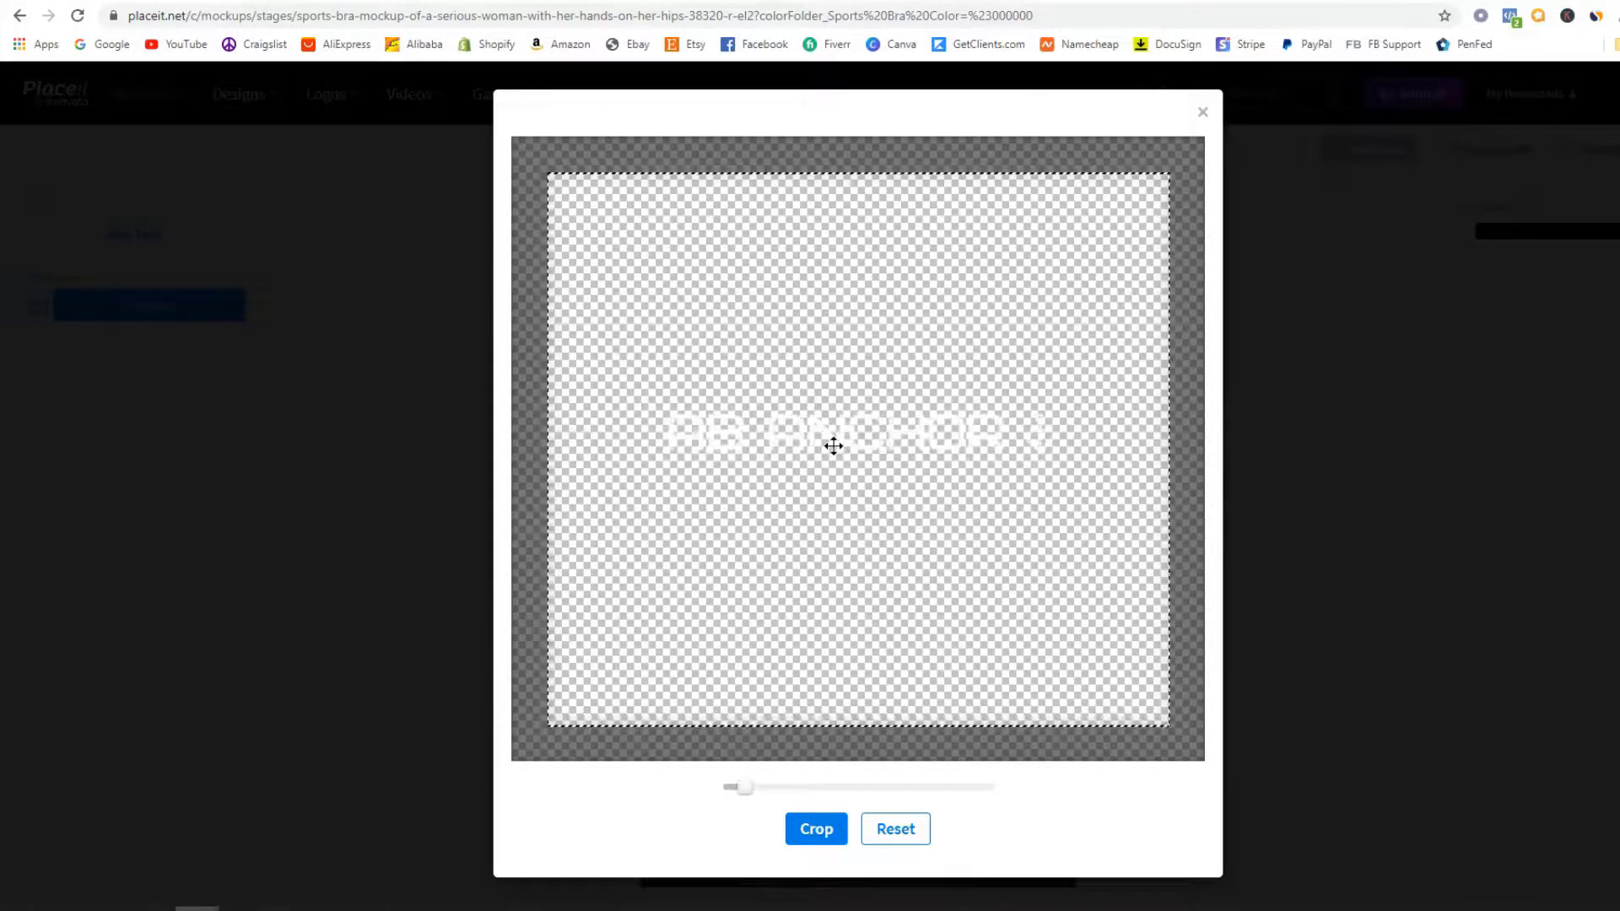
click(840, 830)
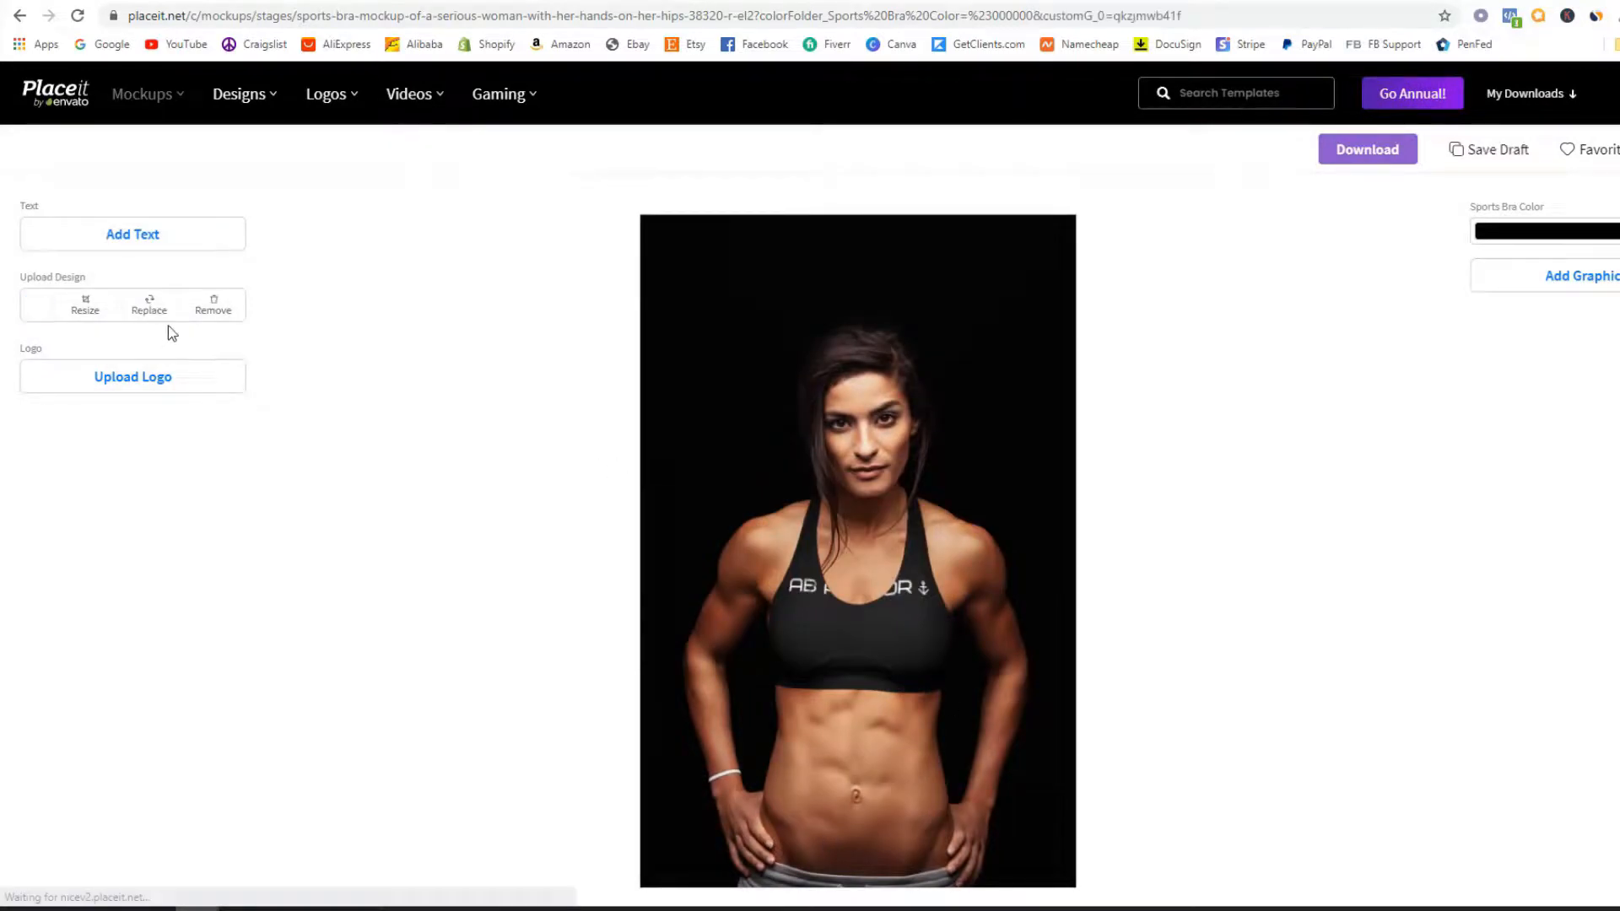
- Move the AB Anchor logo down to the lower part of the design area so it sits below the bra's neckline
click(85, 308)
drag(771, 445, 795, 583)
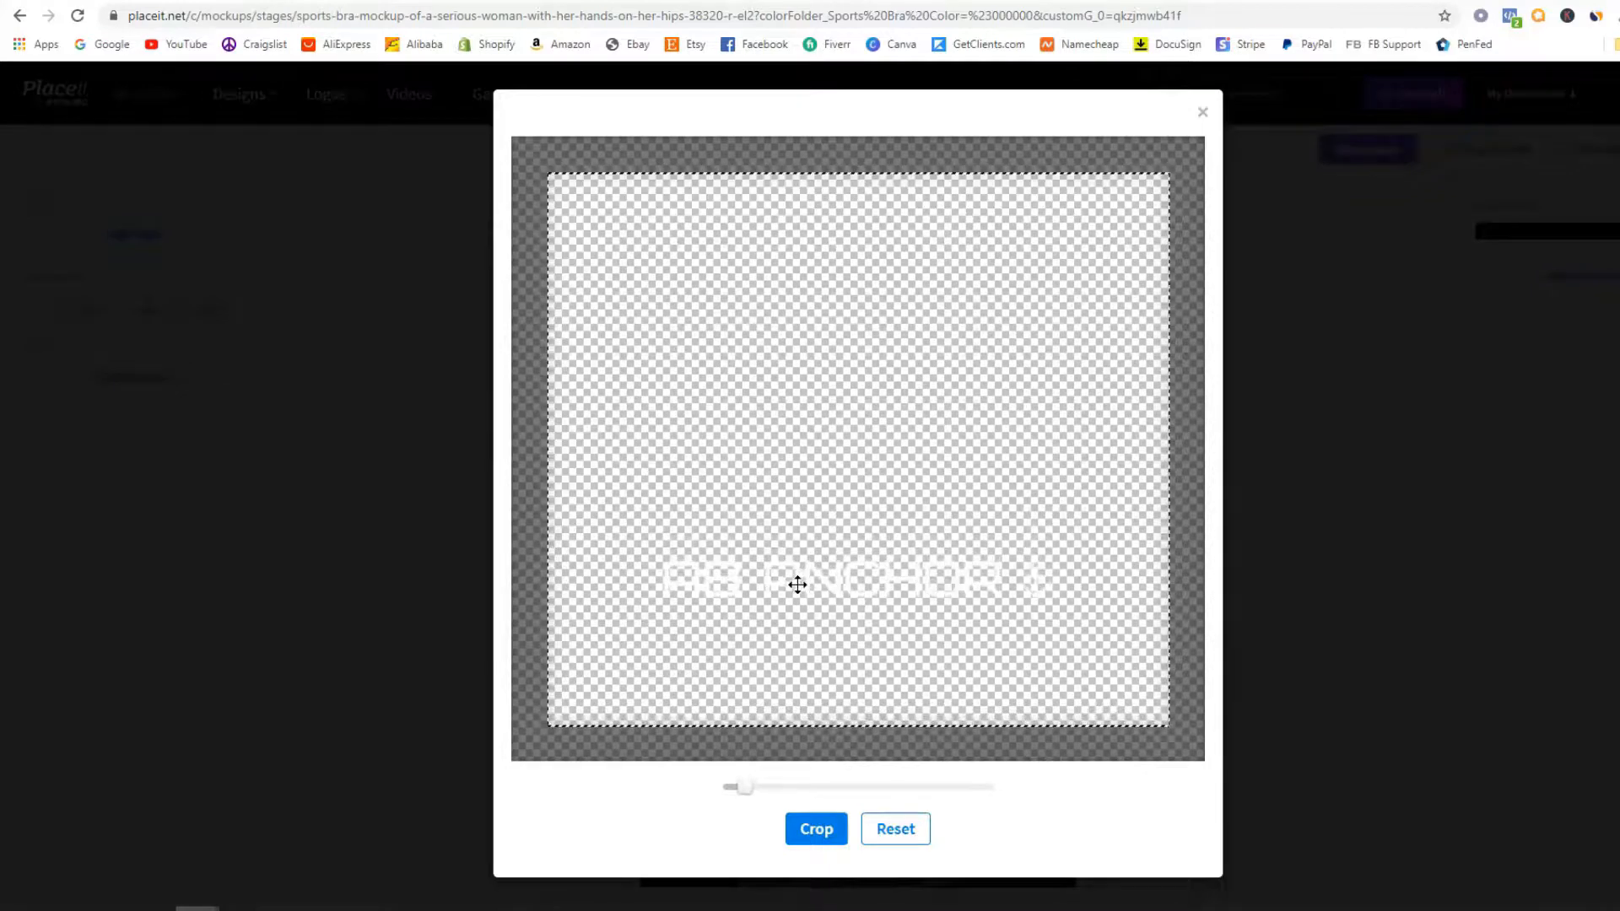
click(830, 831)
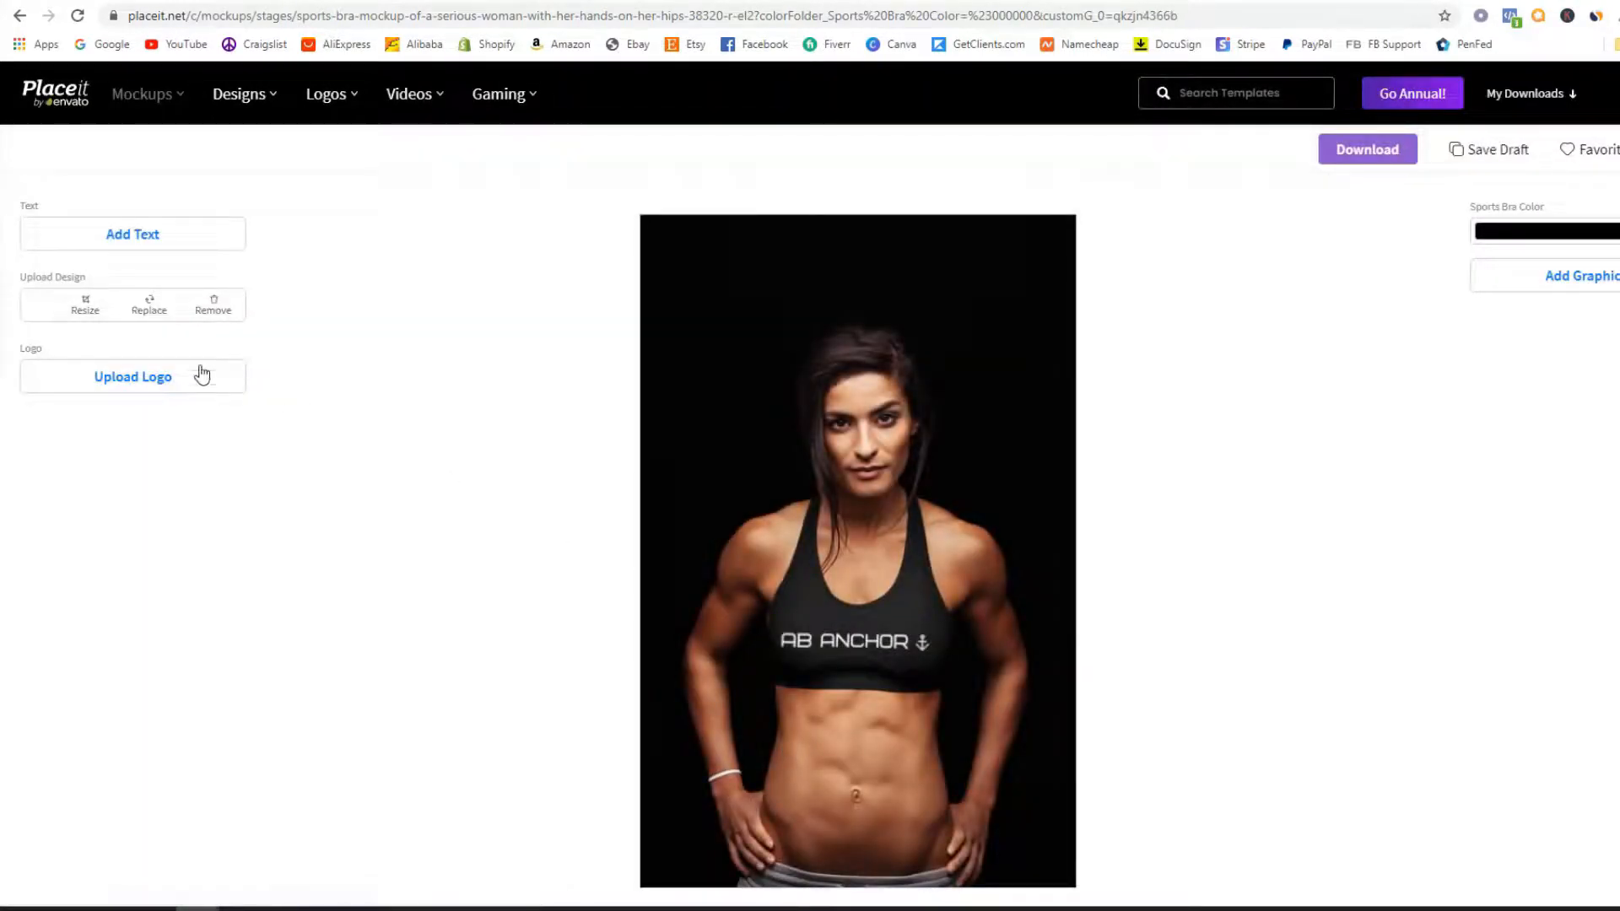
- Enlarge the AB Anchor logo slightly within the design area and apply the crop
click(84, 308)
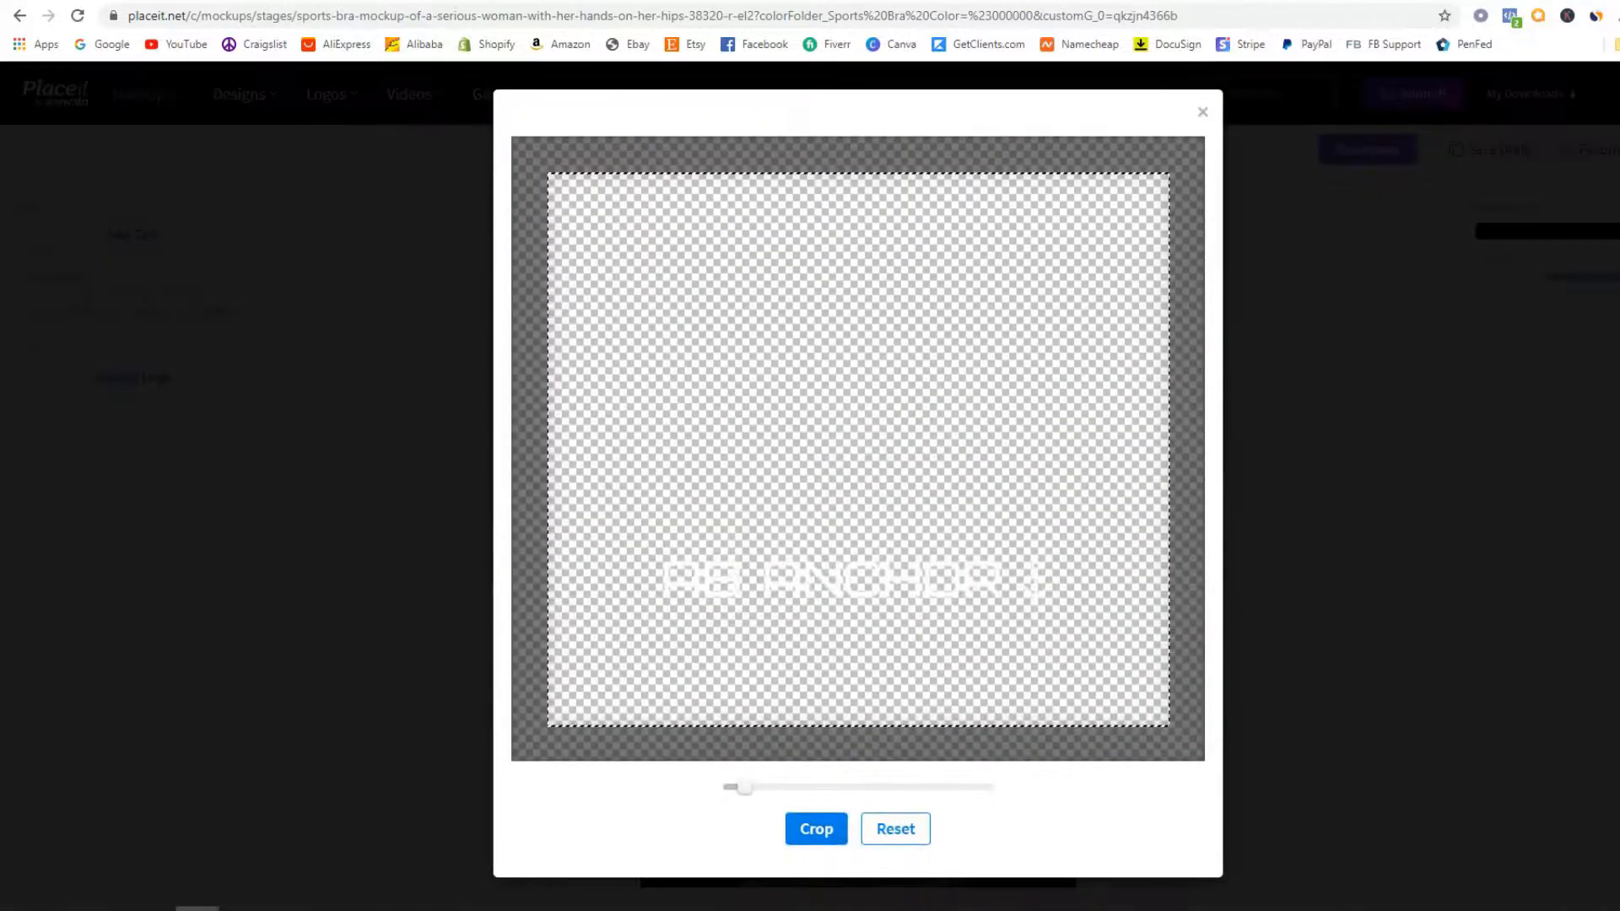
drag(745, 788, 755, 787)
click(828, 836)
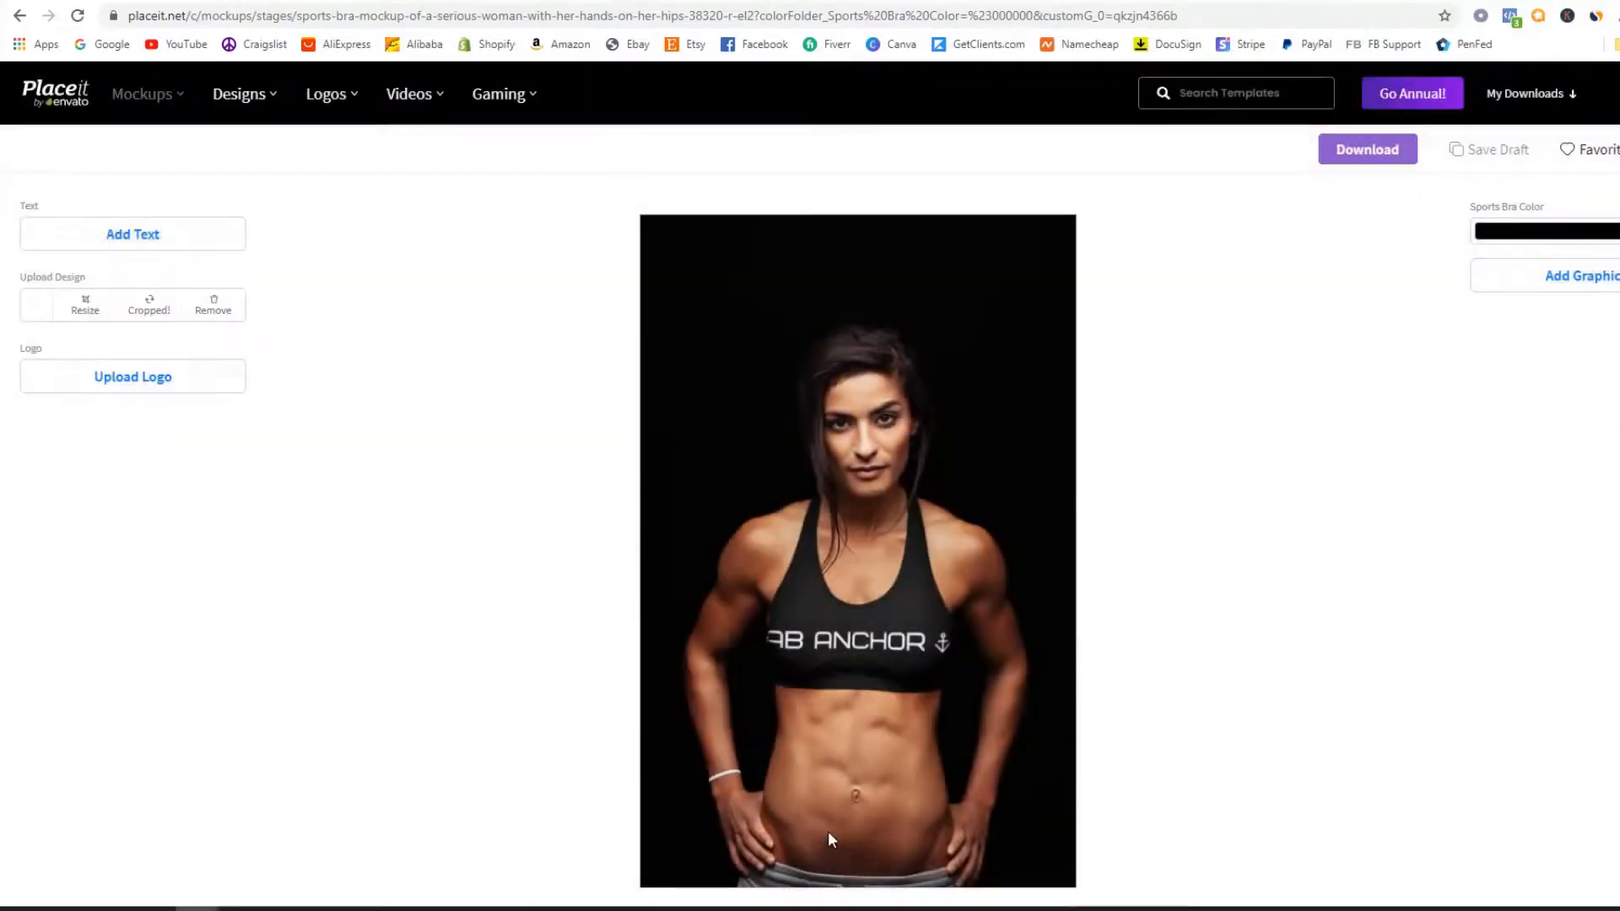
- Reduce the AB Anchor logo a little so the whole wordmark fits across the front of the bra
scroll(608, 477, down, 1)
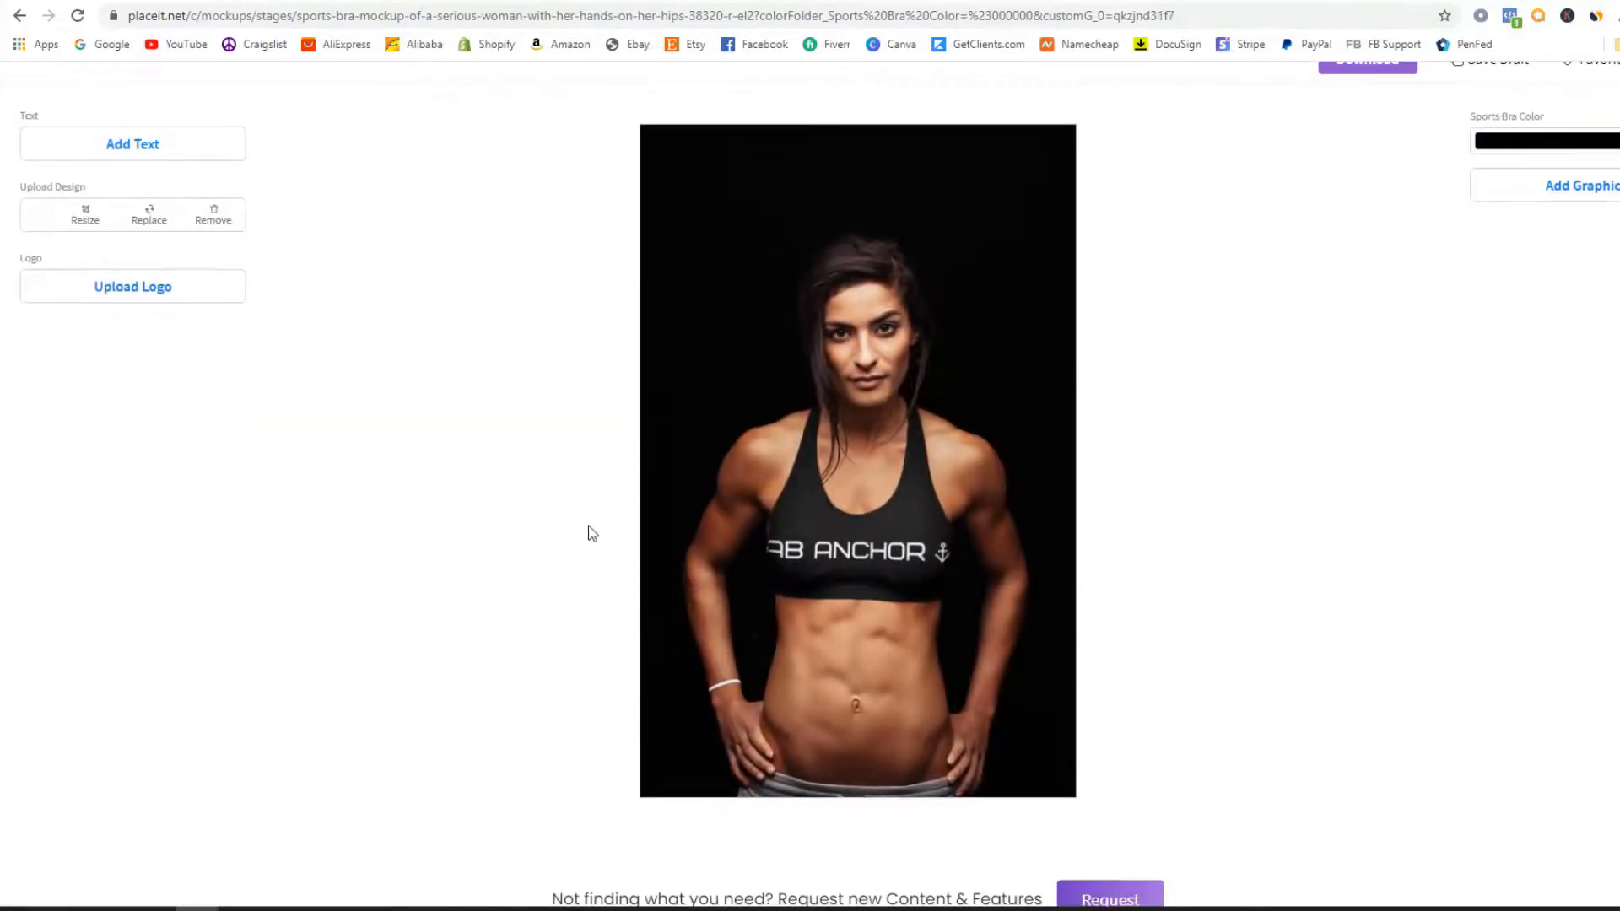
scroll(1125, 477, down, 1)
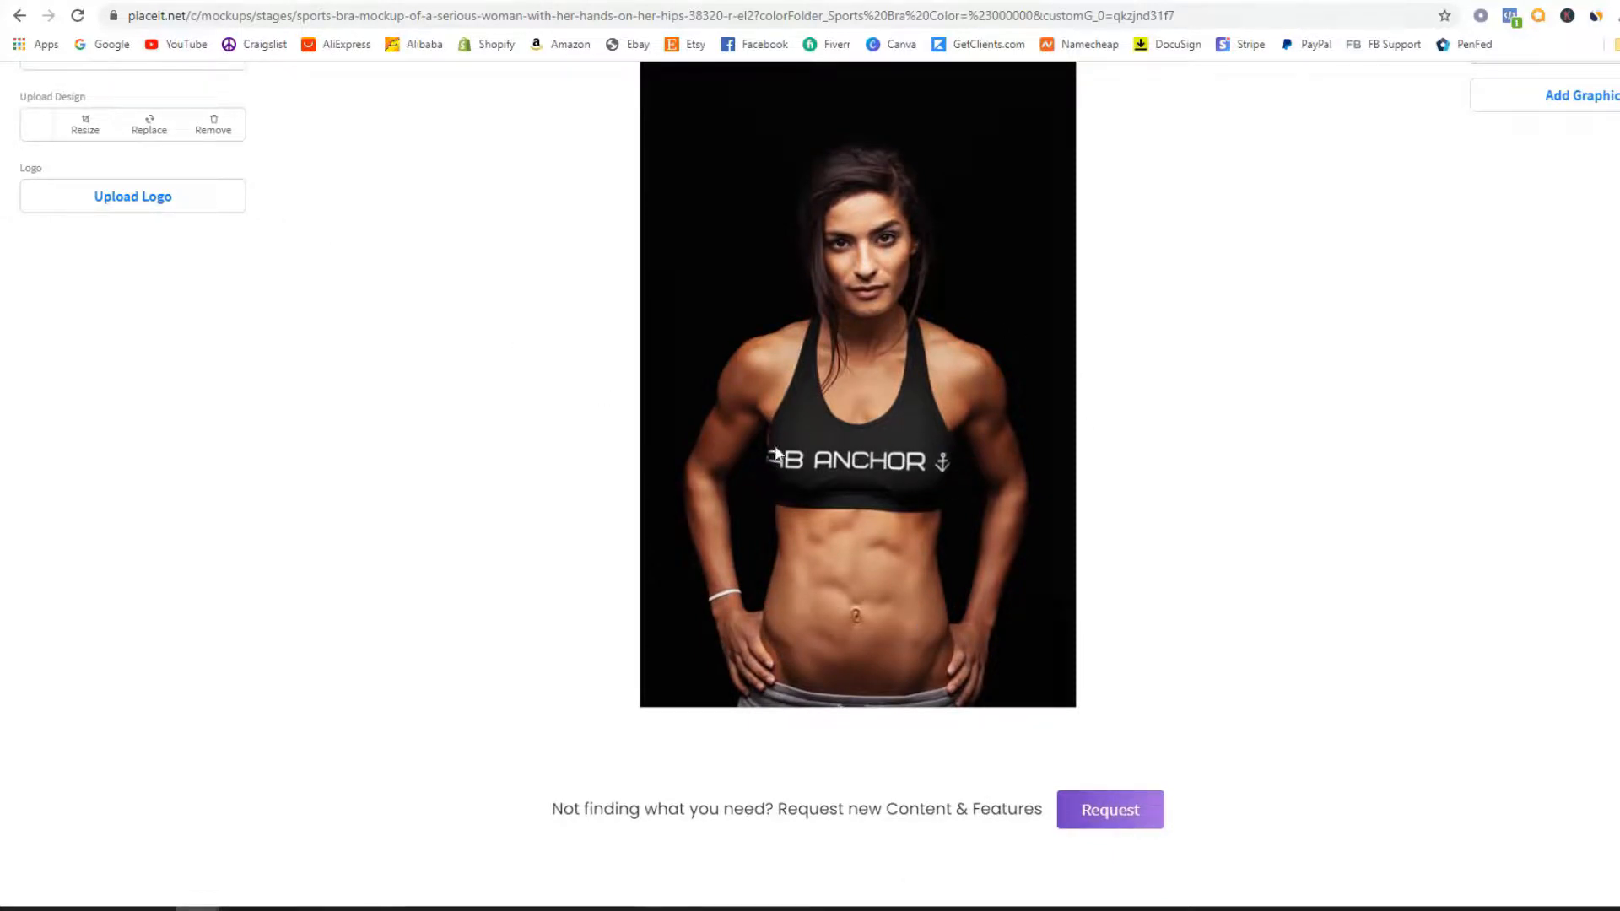
click(84, 126)
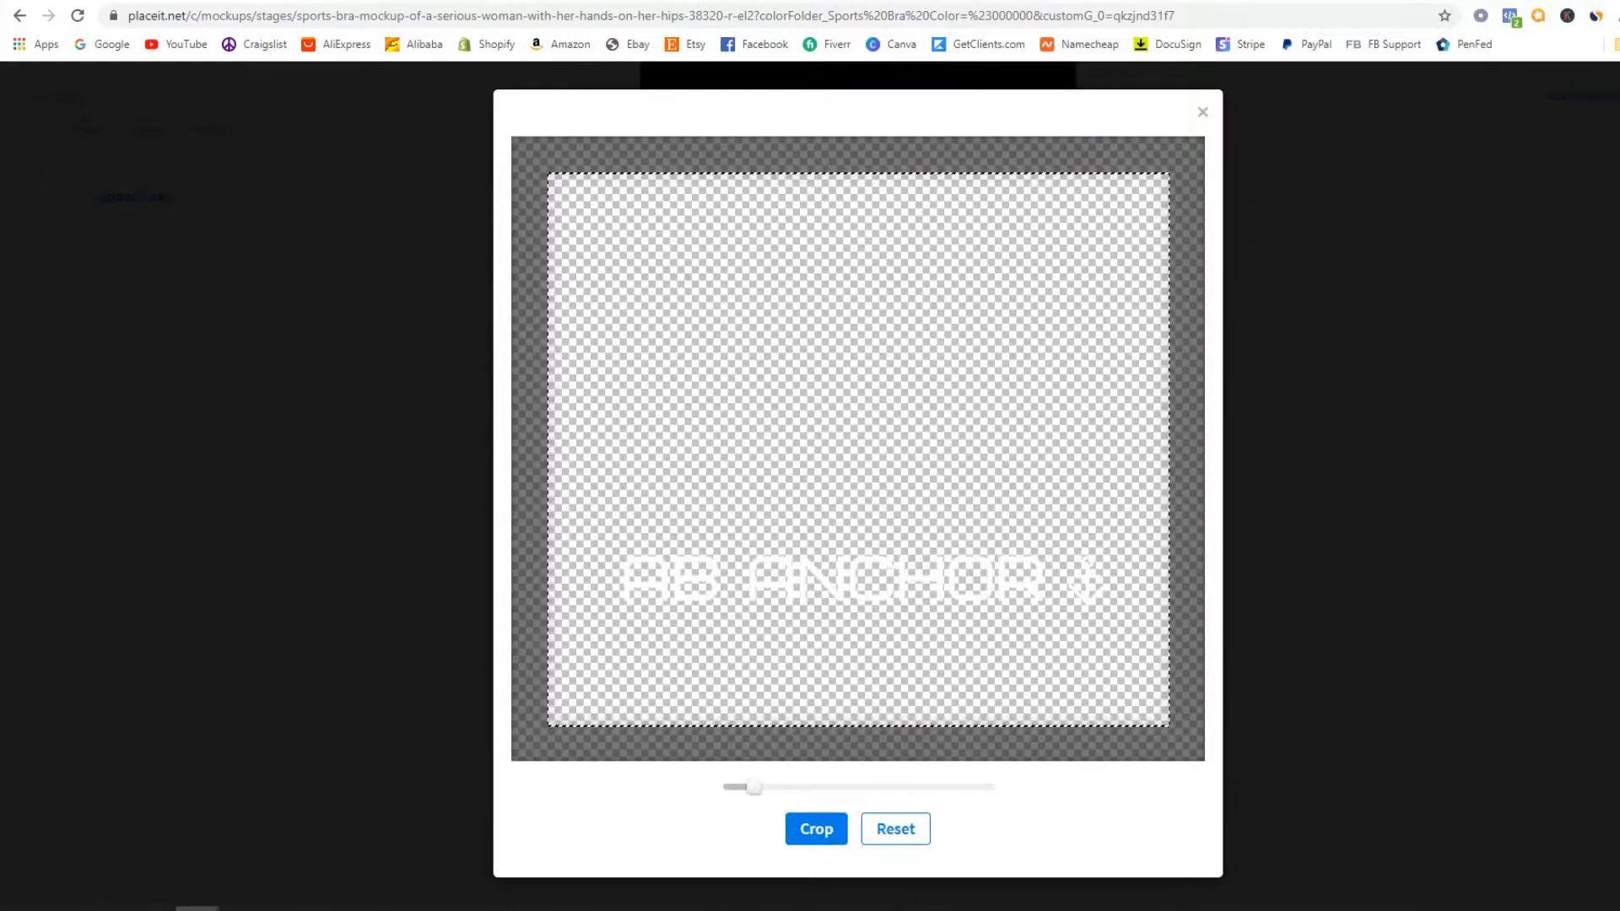
click(819, 829)
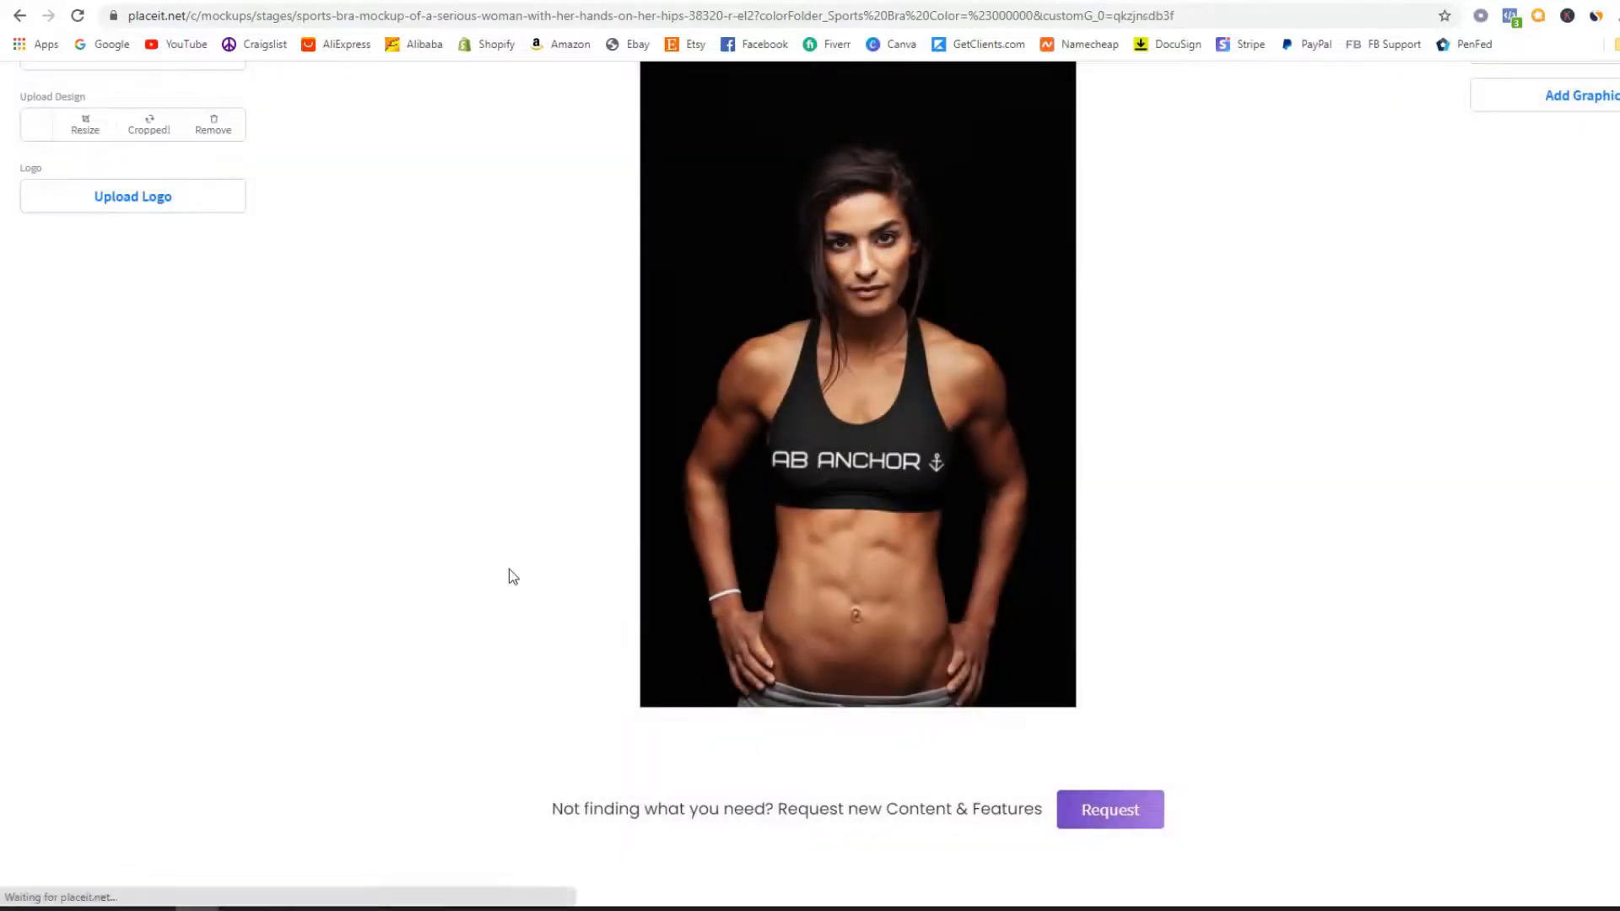
- Examine the branded sports bra mockup and glance over the related mockups listed below it
scroll(470, 567, up, 1)
scroll(760, 481, down, 1)
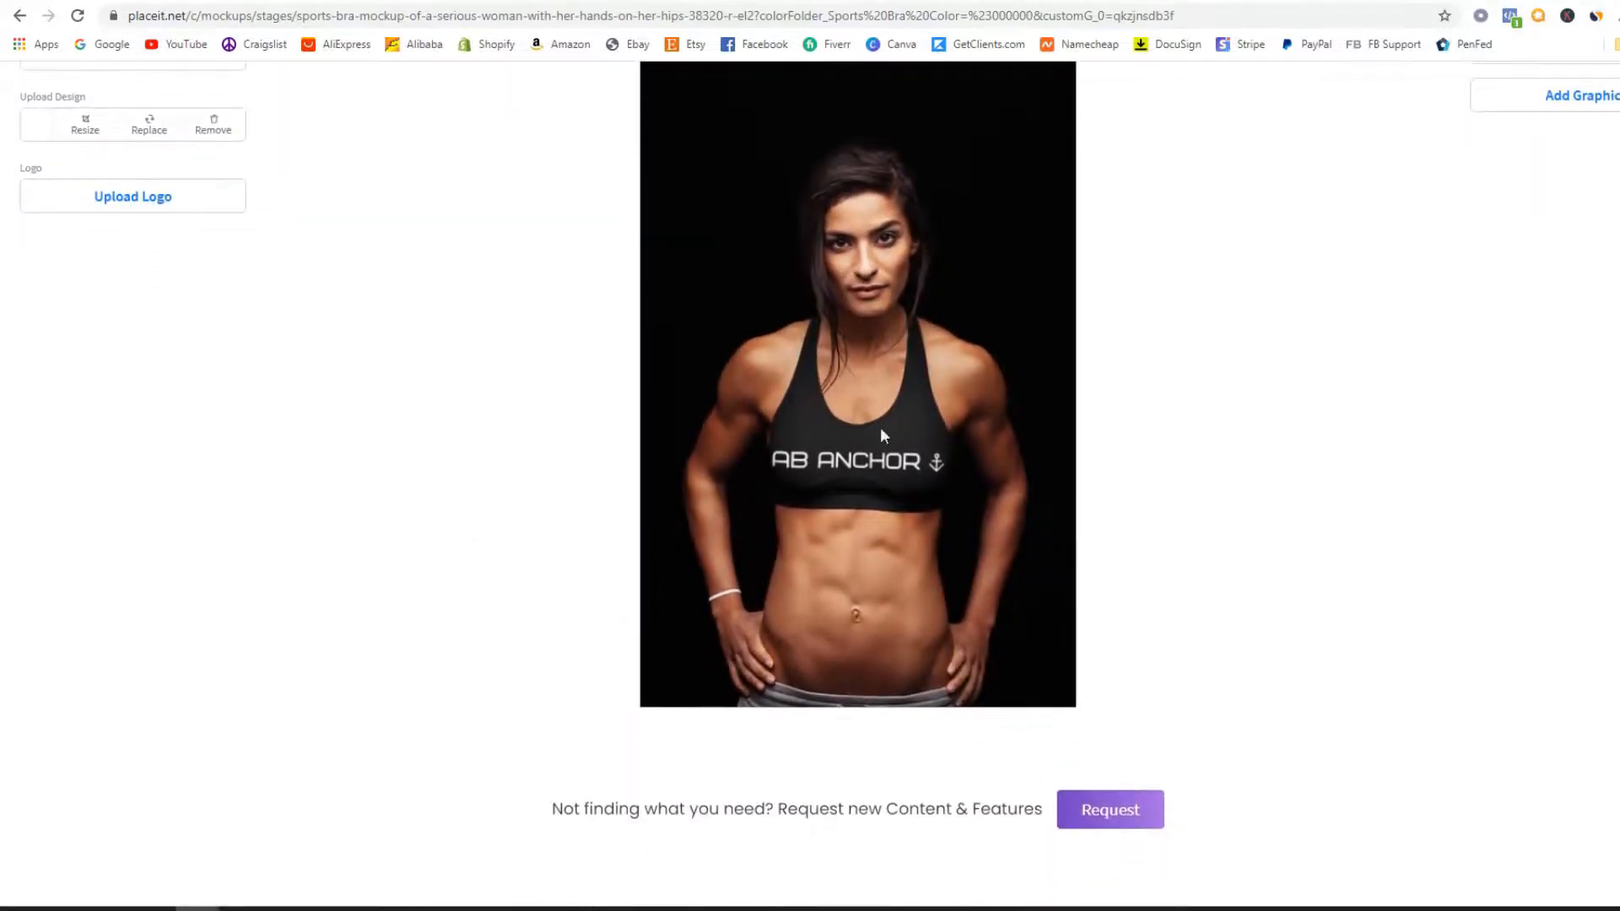
scroll(1030, 500, up, 1)
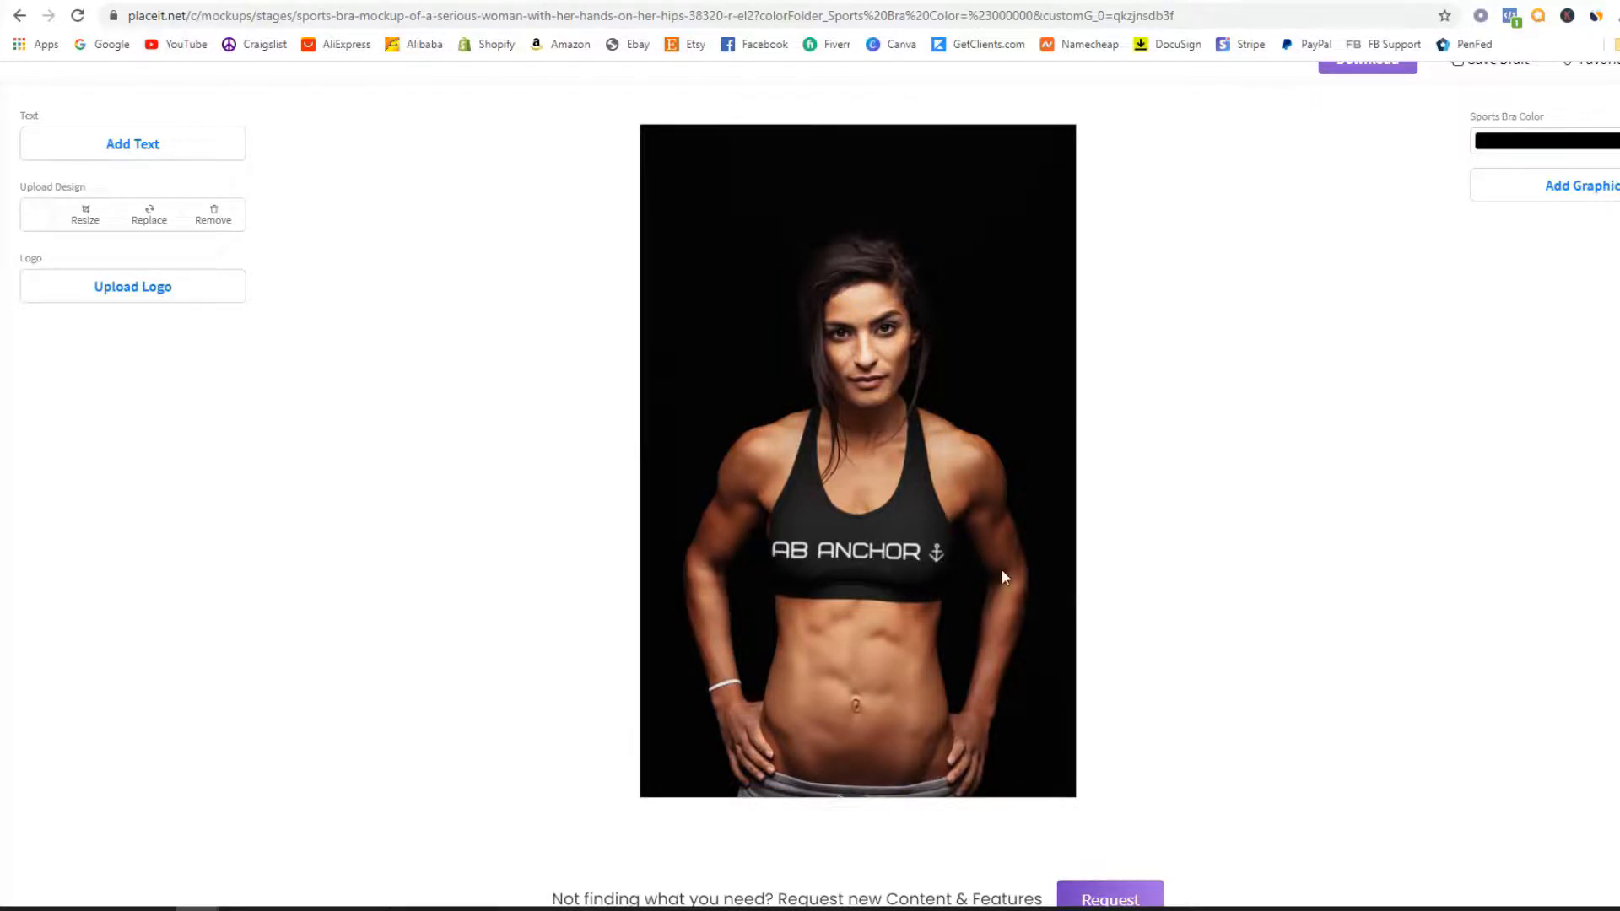
scroll(1146, 565, up, 1)
scroll(1136, 567, down, 1)
scroll(1106, 532, down, 1)
scroll(1119, 528, up, 1)
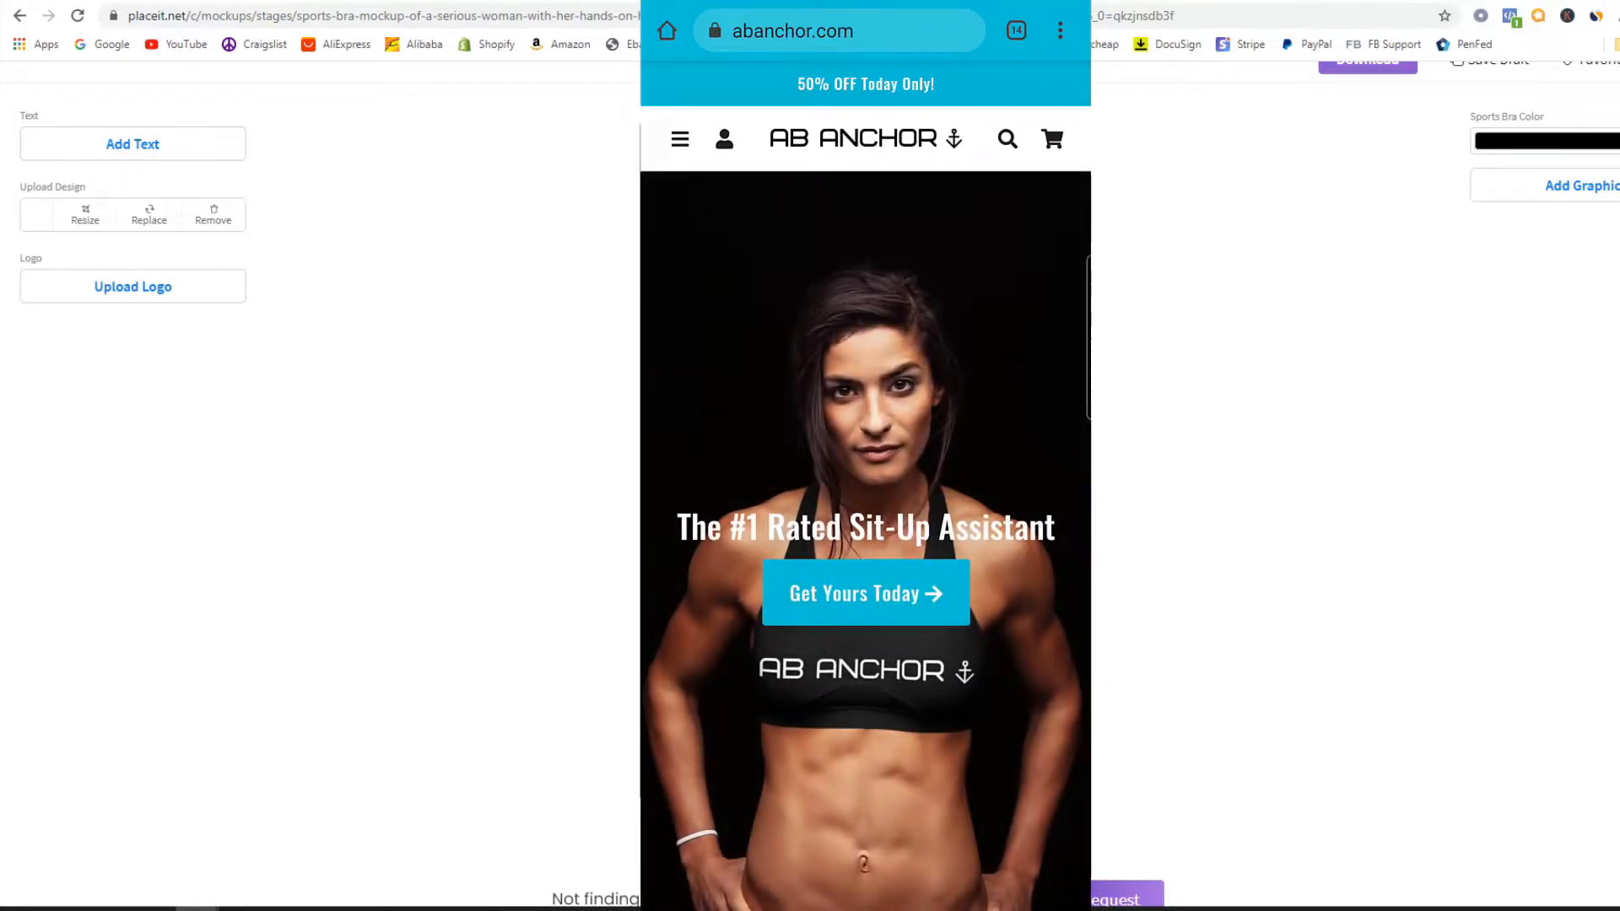
scroll(866, 507, down, 7)
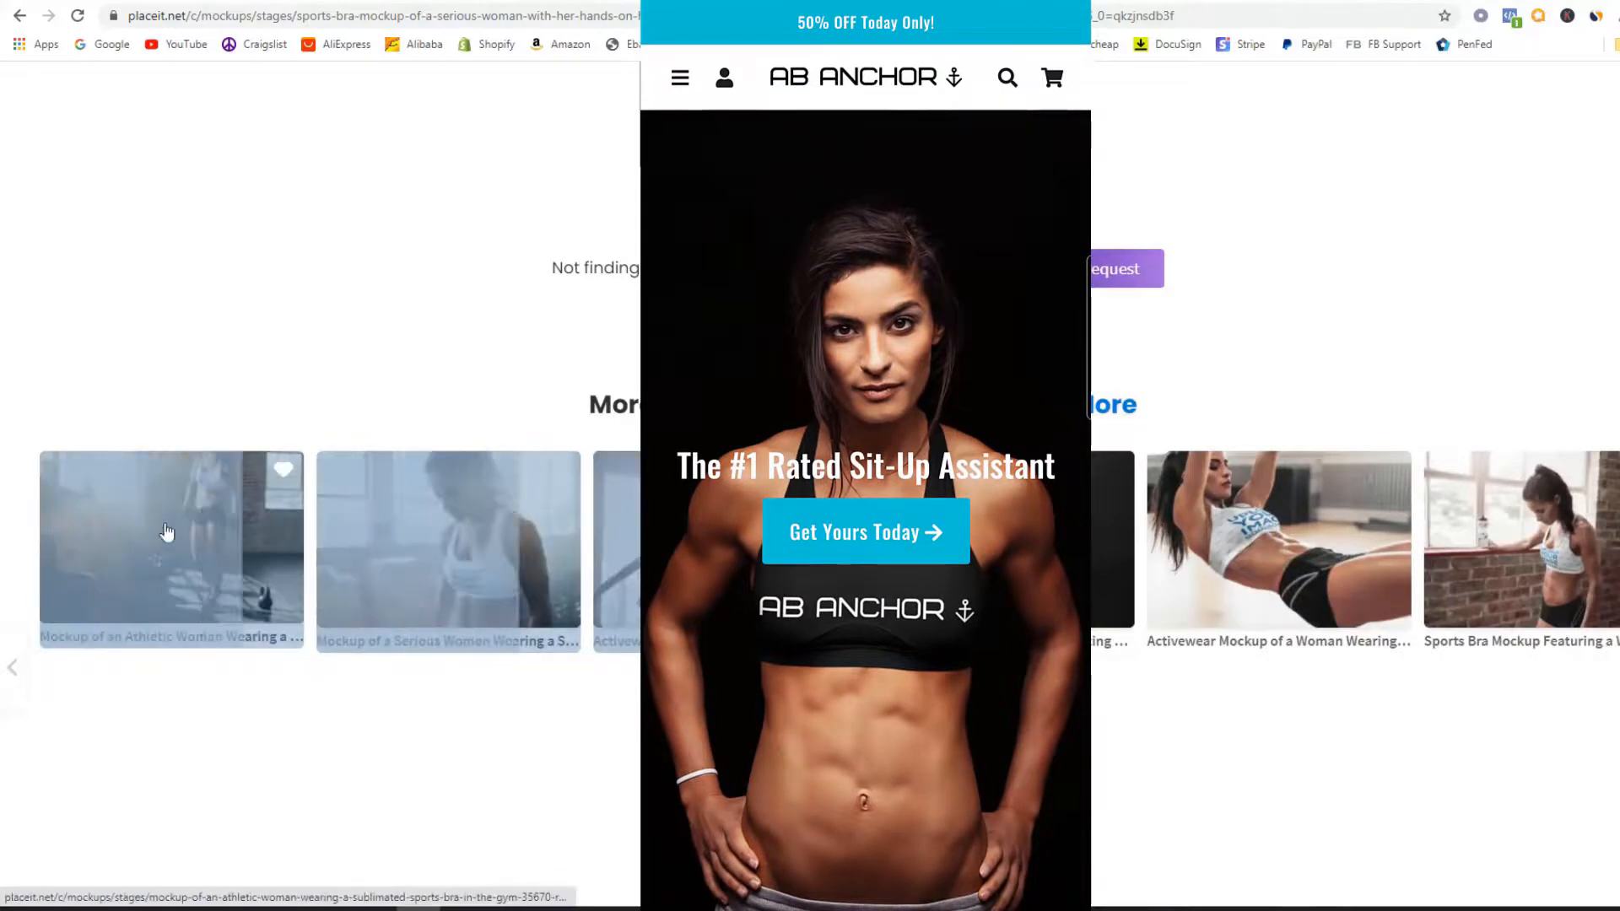
scroll(923, 422, up, 8)
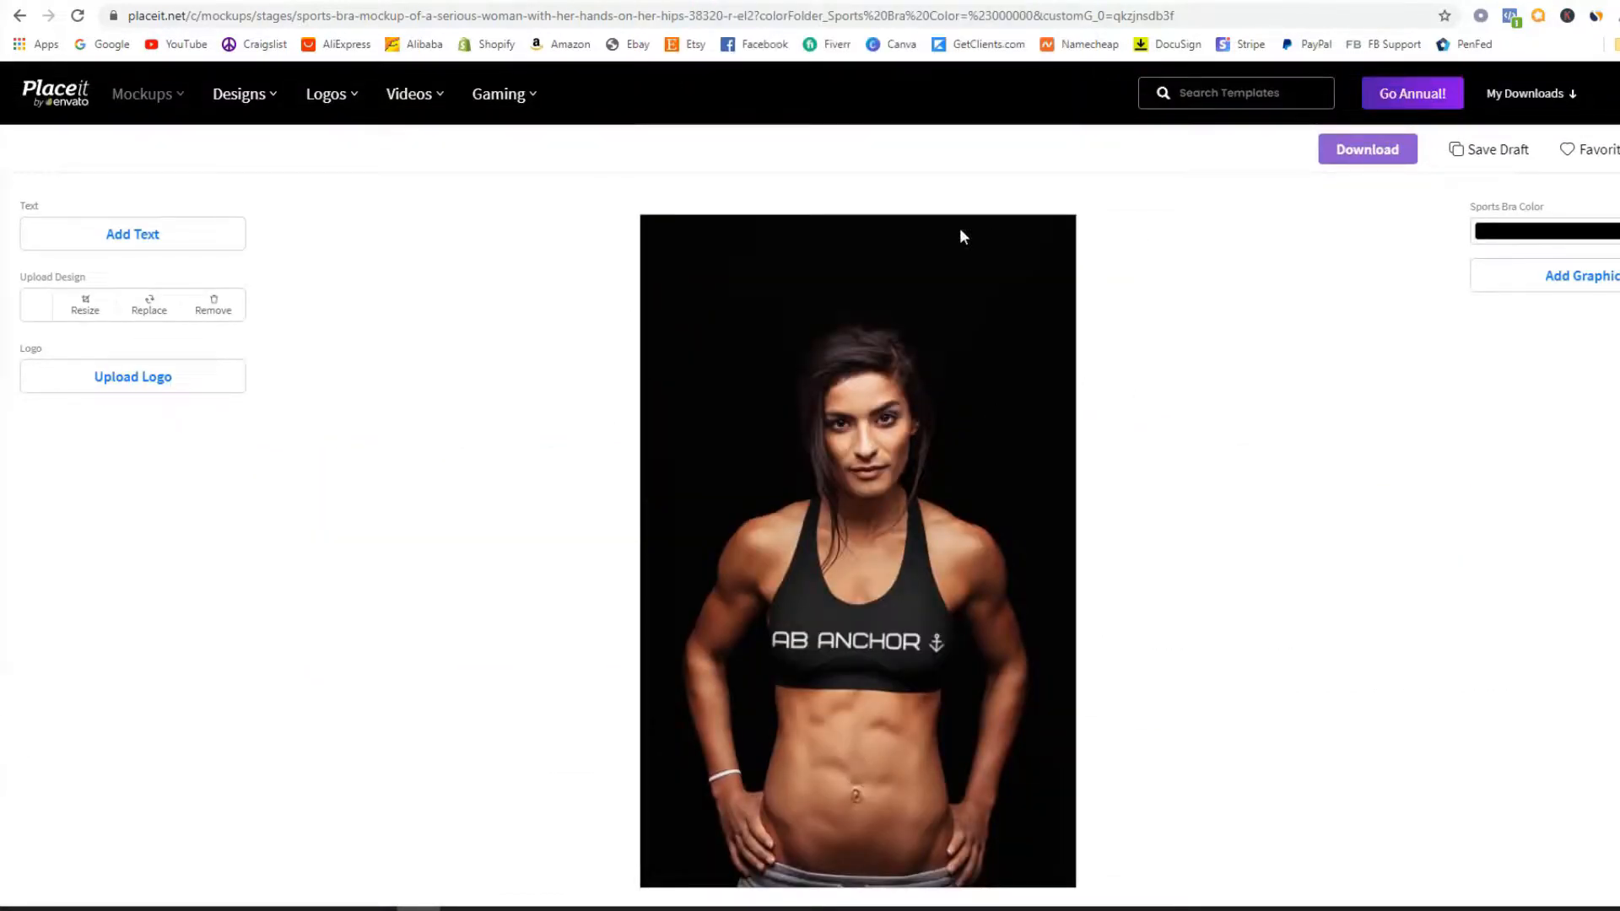
scroll(877, 413, down, 1)
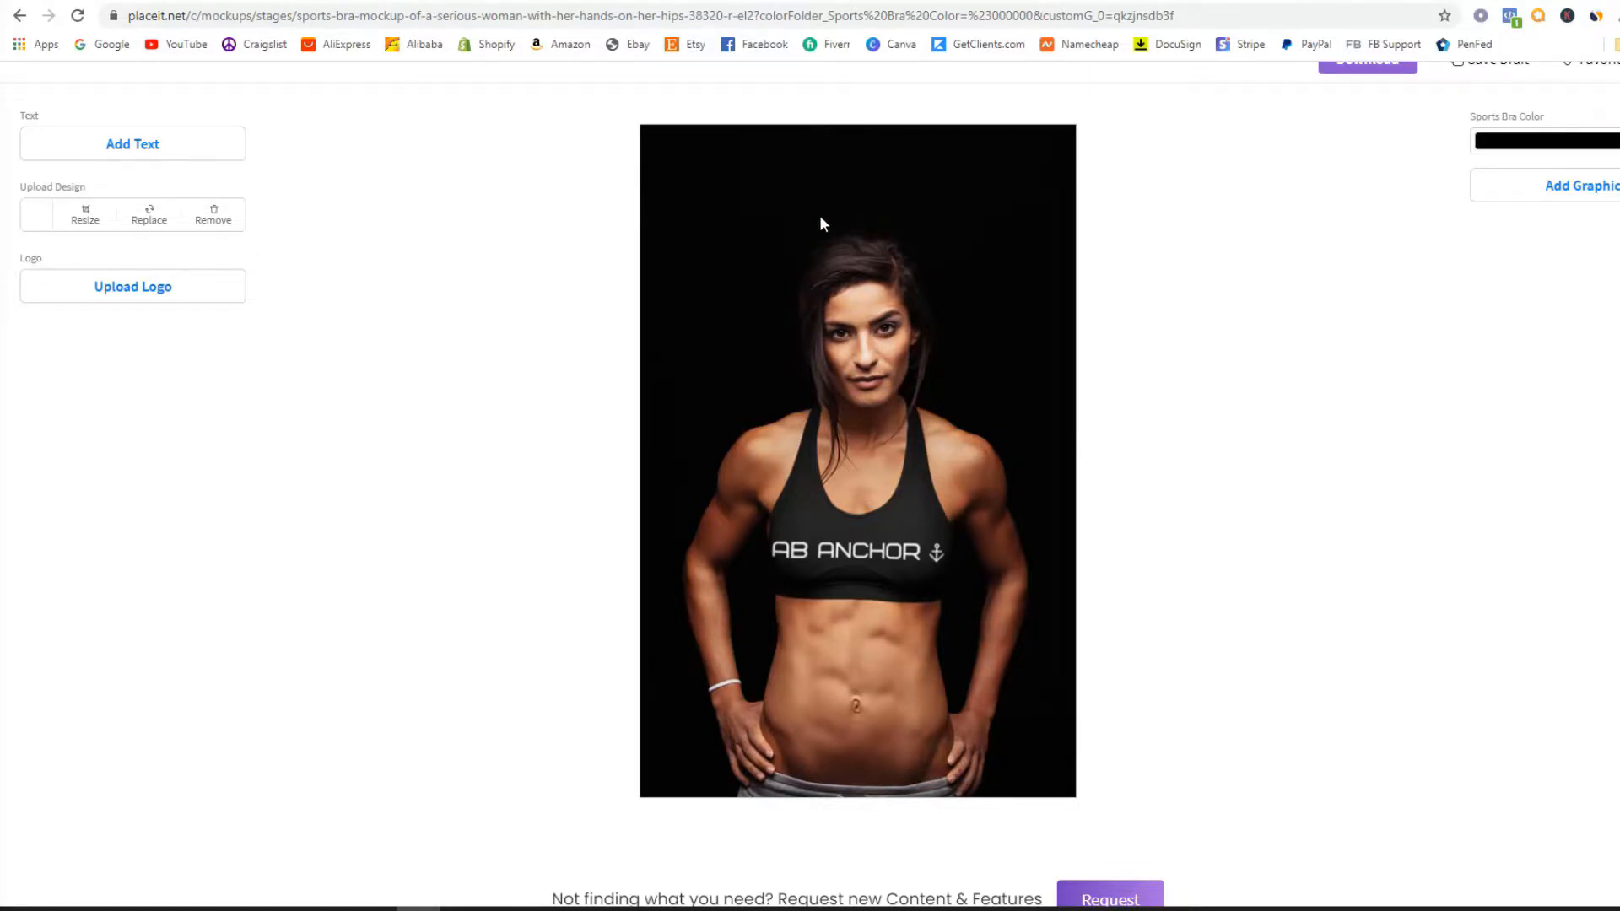
scroll(1085, 485, down, 1)
scroll(1089, 492, up, 1)
scroll(1567, 202, up, 2)
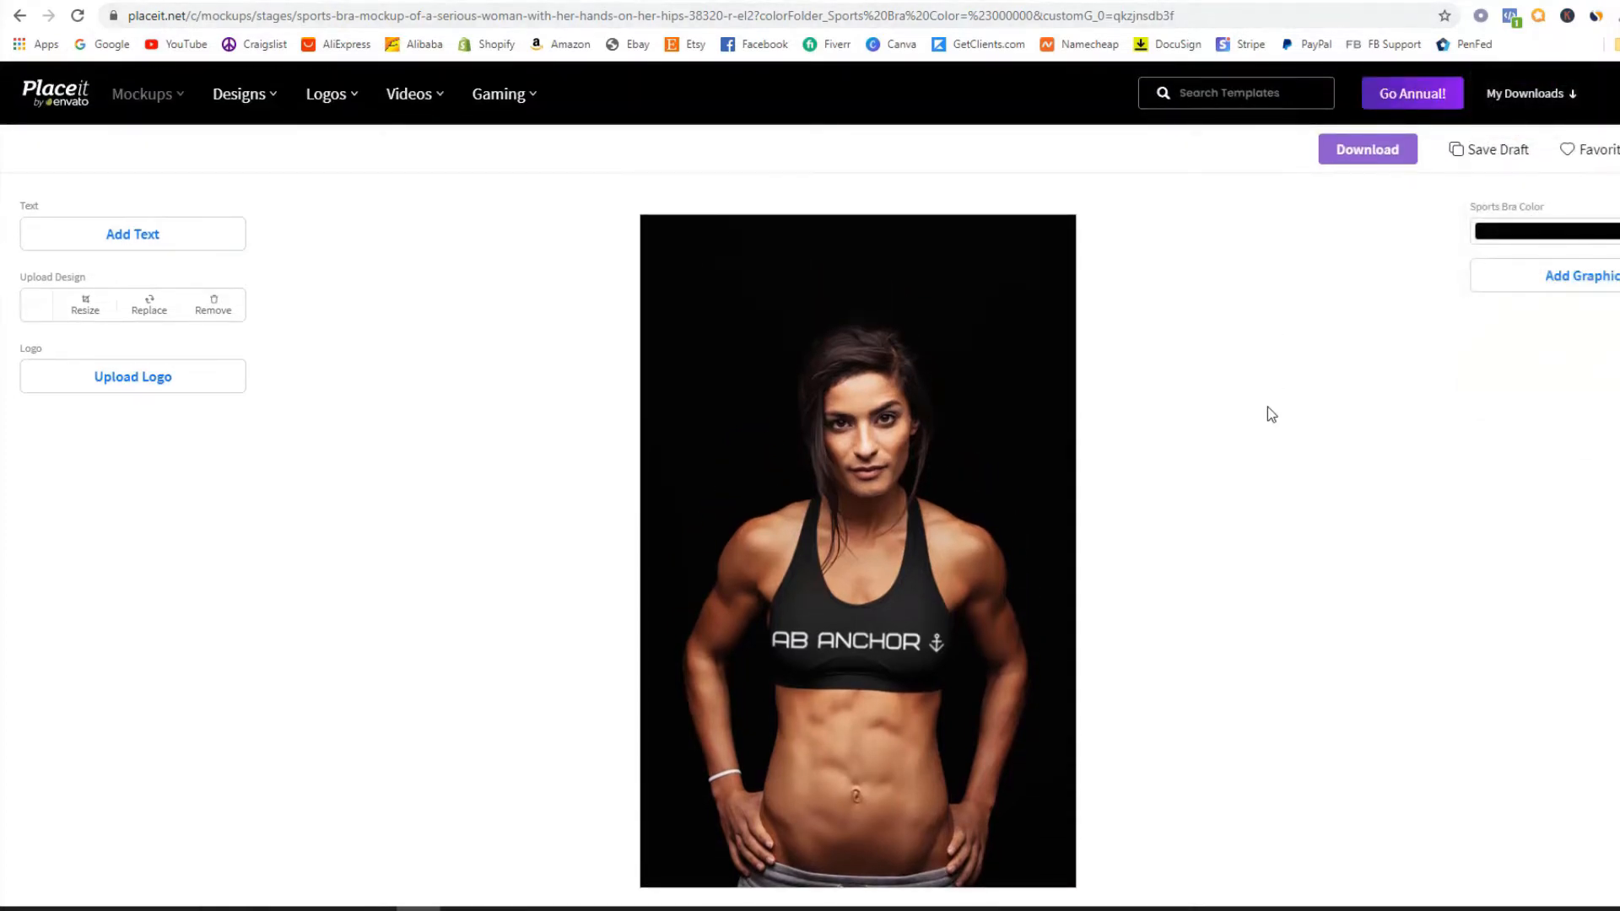
scroll(1245, 448, down, 1)
scroll(1238, 468, up, 1)
scroll(1227, 486, down, 2)
scroll(1216, 483, up, 1)
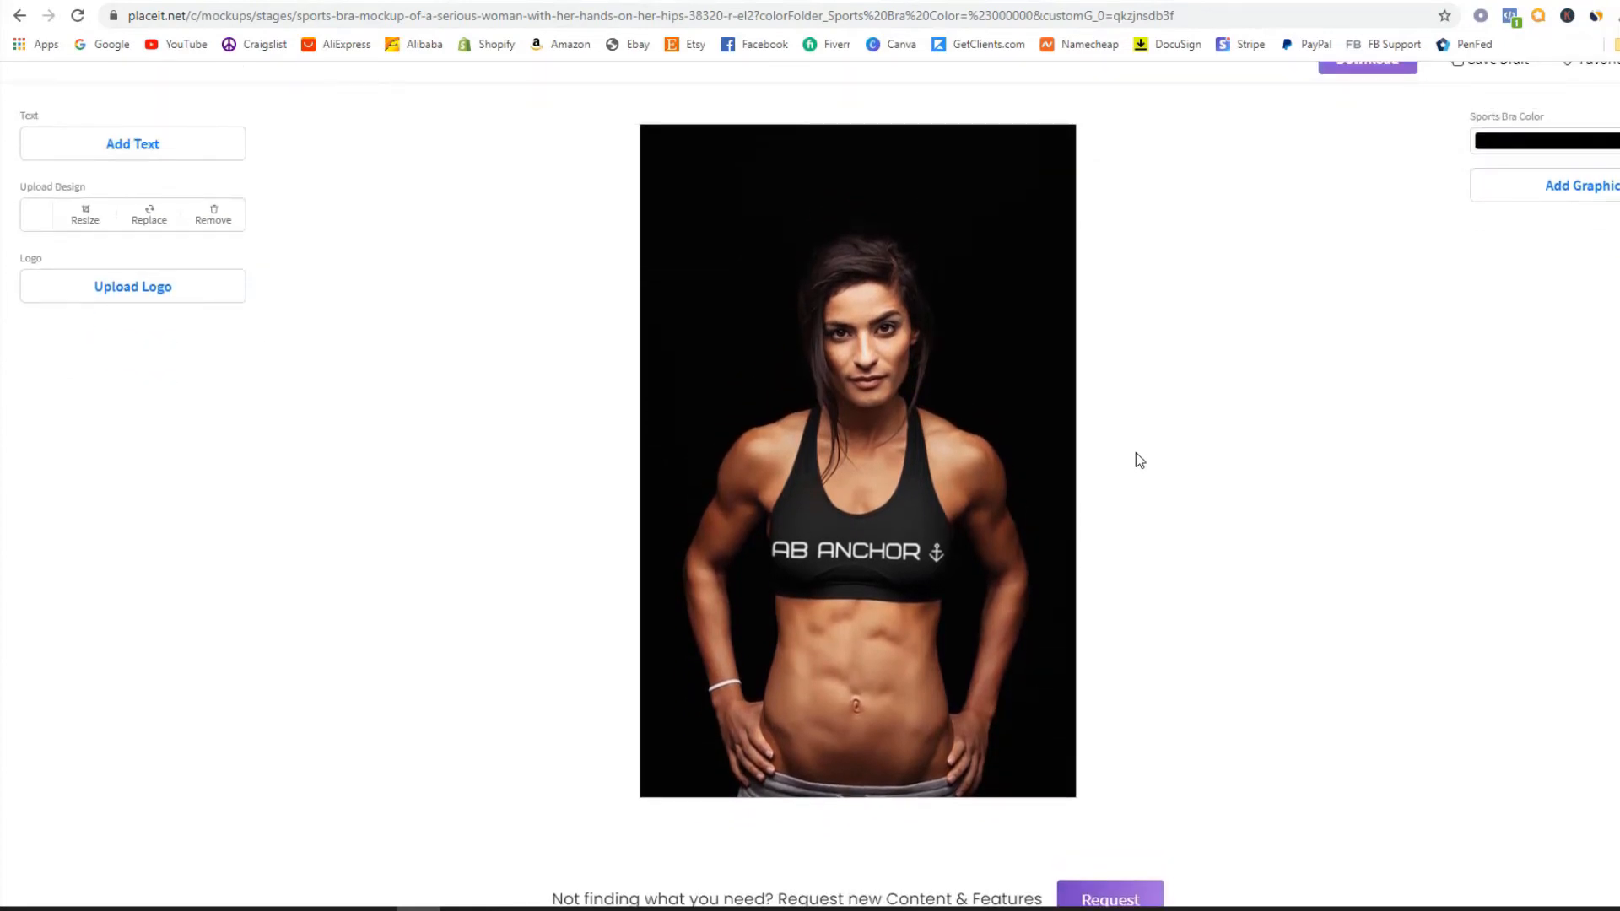